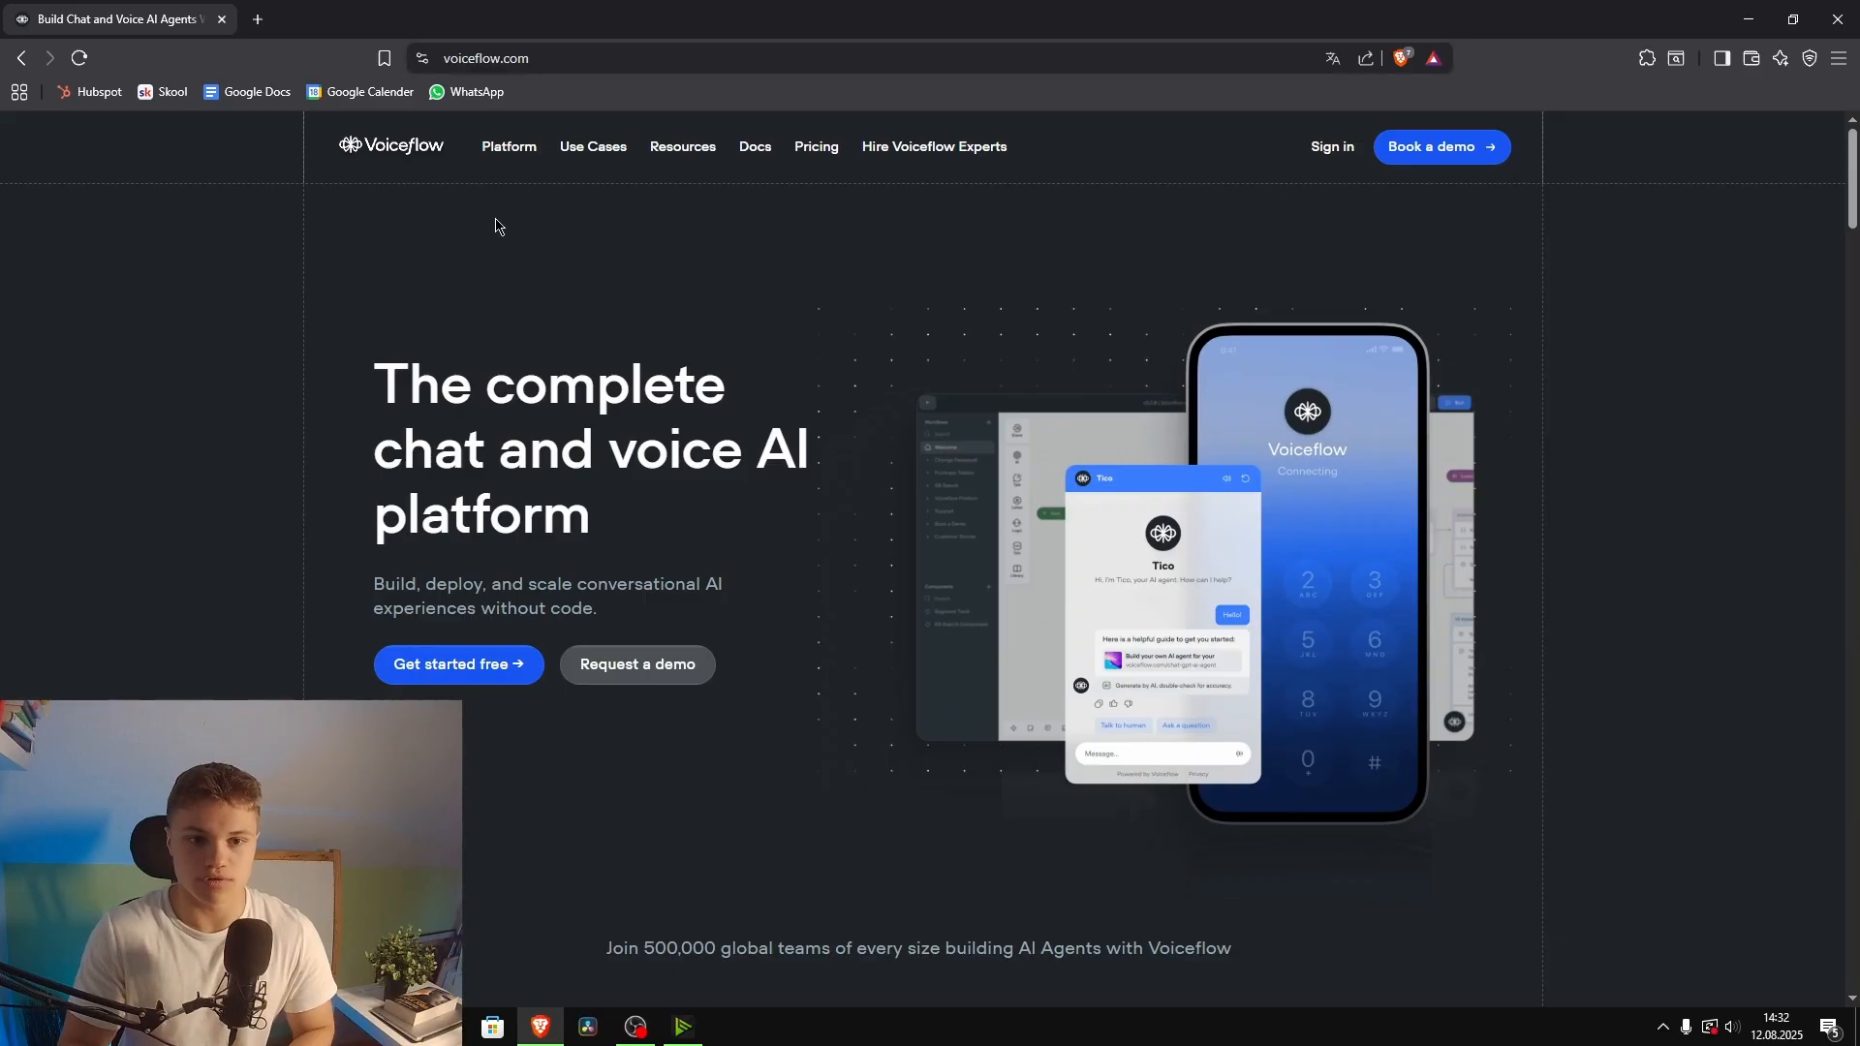
# Step: Open Voiceflow's pricing page and review the monthly plans, including the Pro plan's credit options
pyautogui.scroll(-6, 801, 336)
pyautogui.scroll(4, 693, 384)
pyautogui.scroll(2, 693, 385)
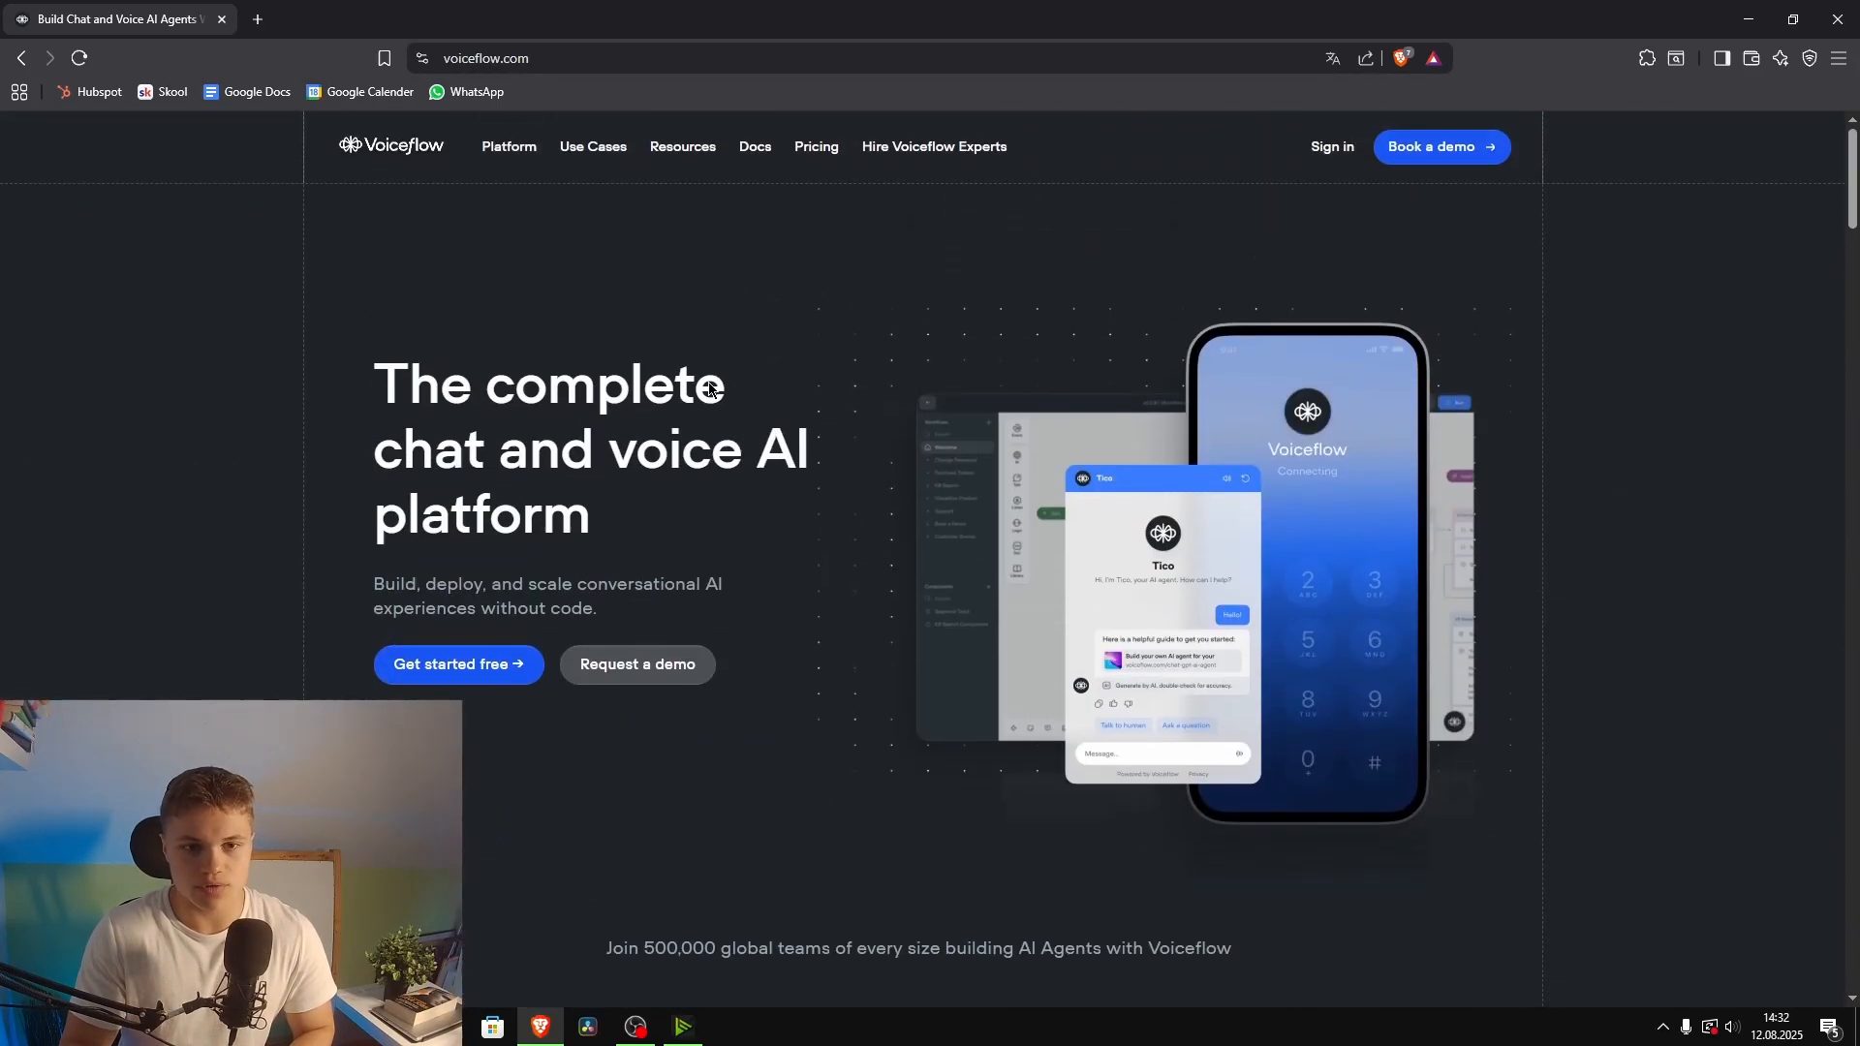
pyautogui.click(816, 162)
pyautogui.scroll(-5, 480, 451)
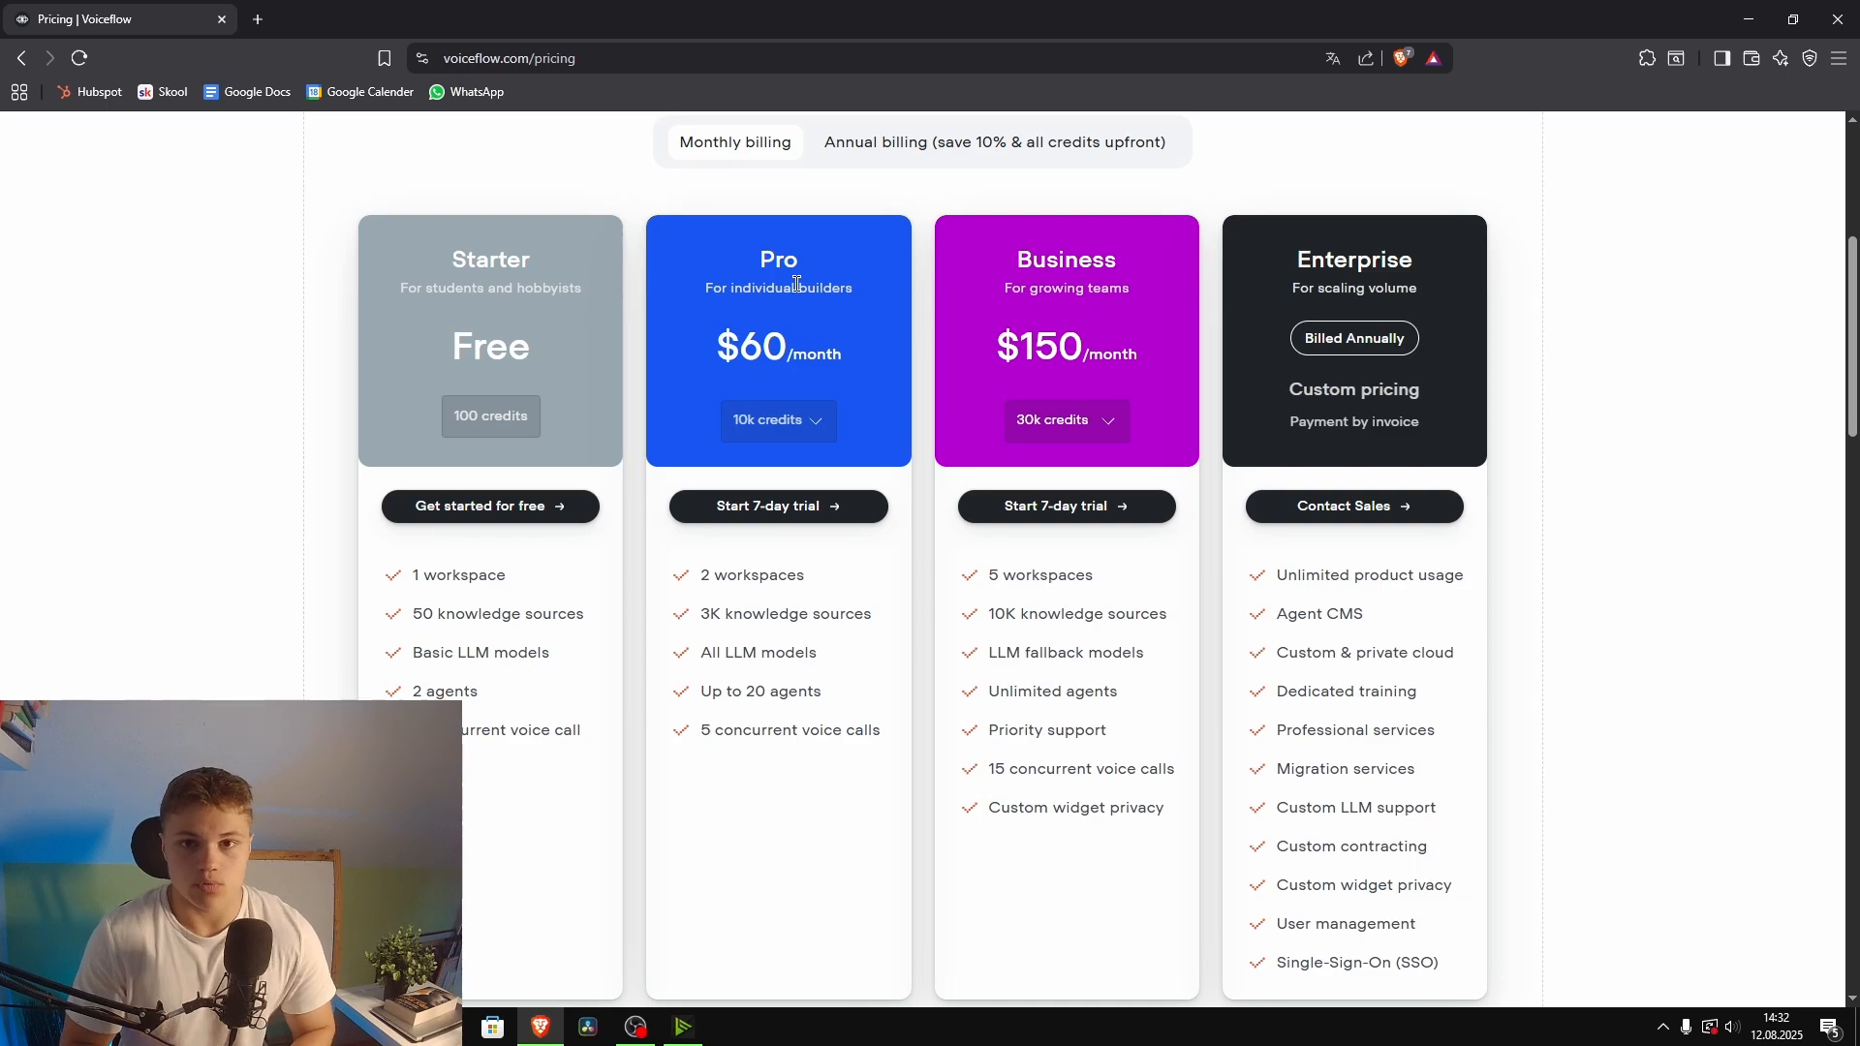
pyautogui.click(771, 420)
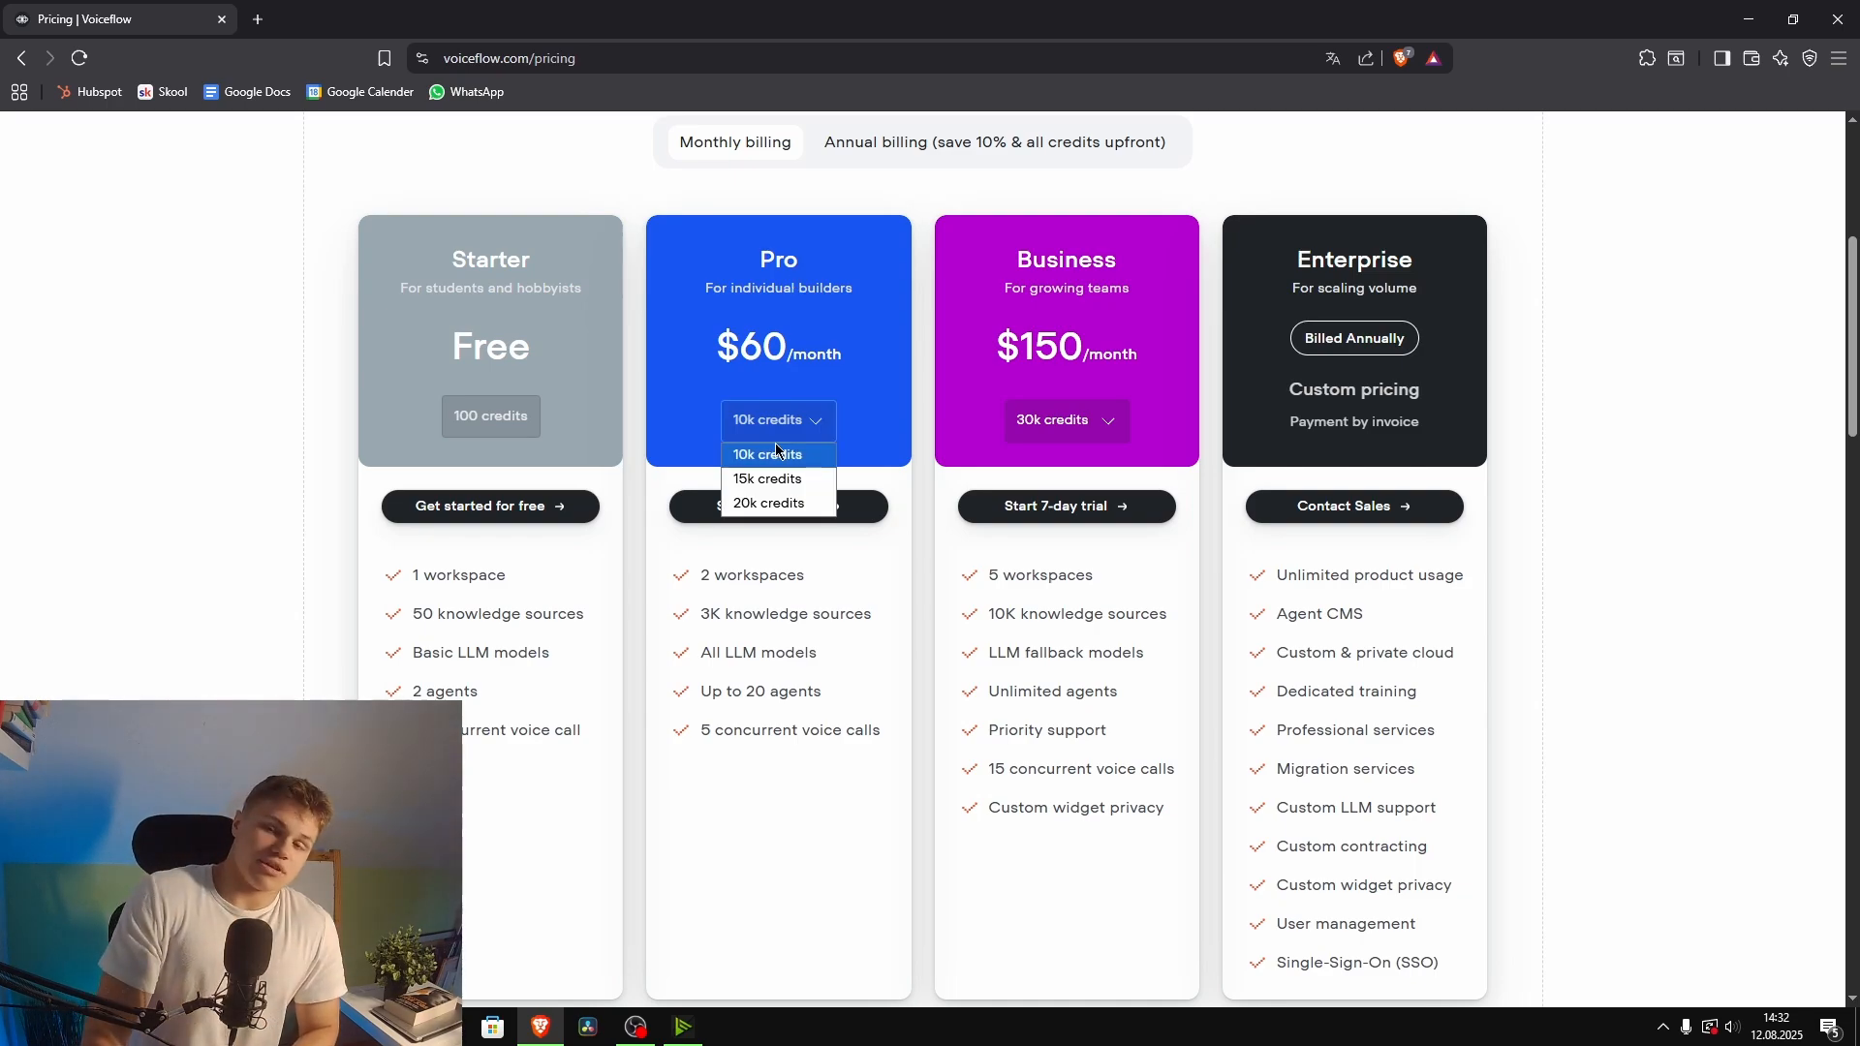
pyautogui.click(143, 462)
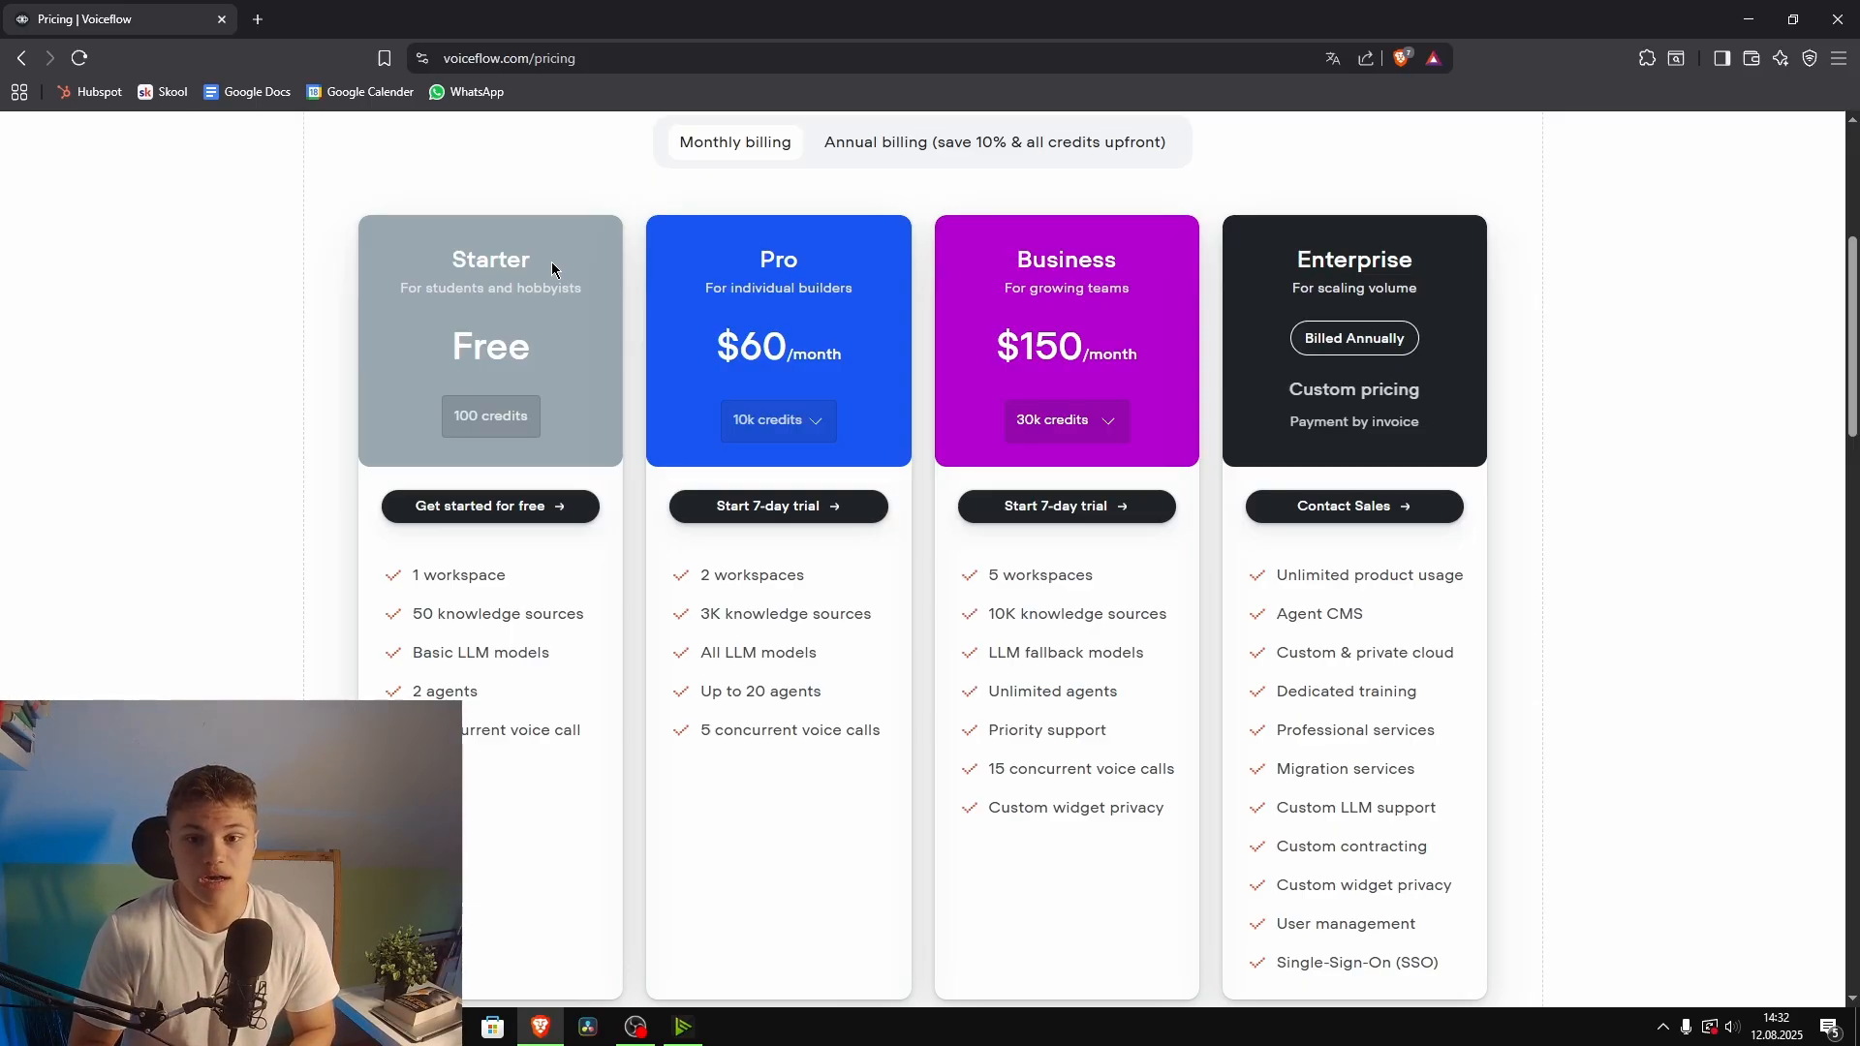
pyautogui.scroll(-2, 582, 261)
pyautogui.scroll(2, 643, 249)
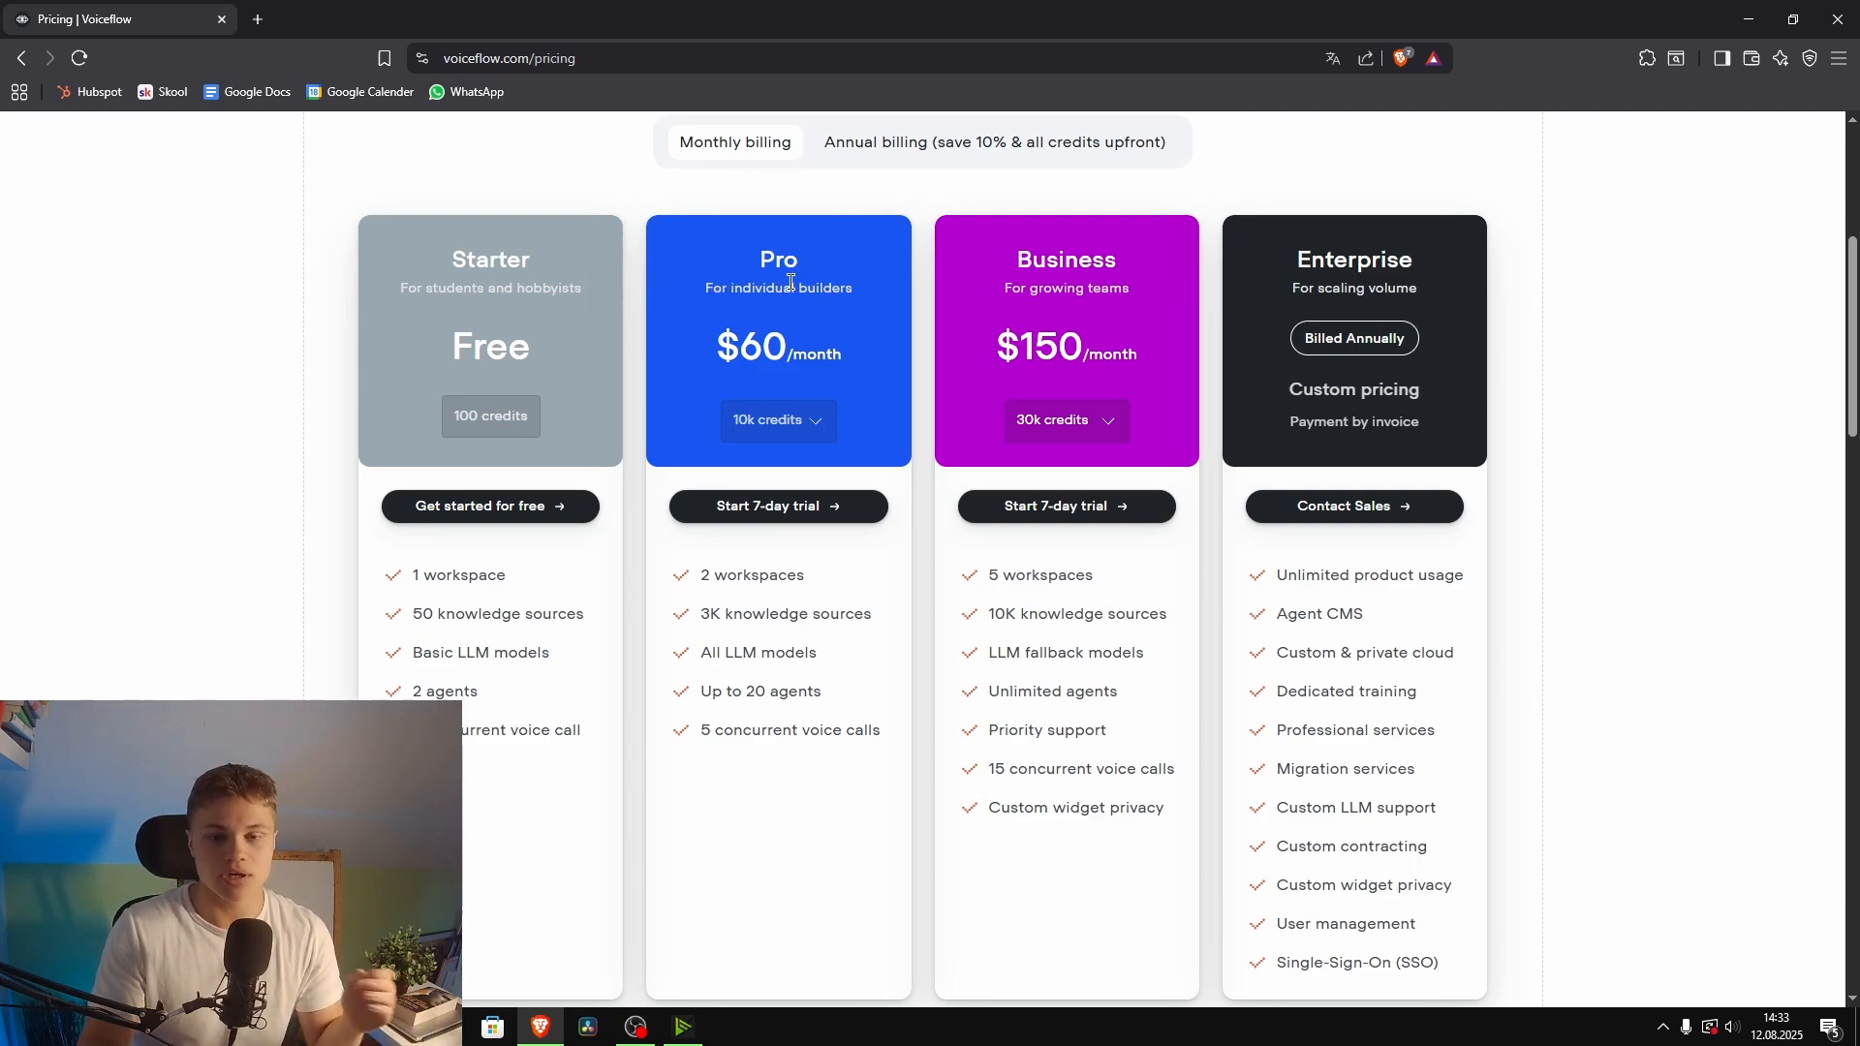
# Step: Switch the pricing page to annual billing and look over the yearly plan prices
pyautogui.scroll(4, 791, 282)
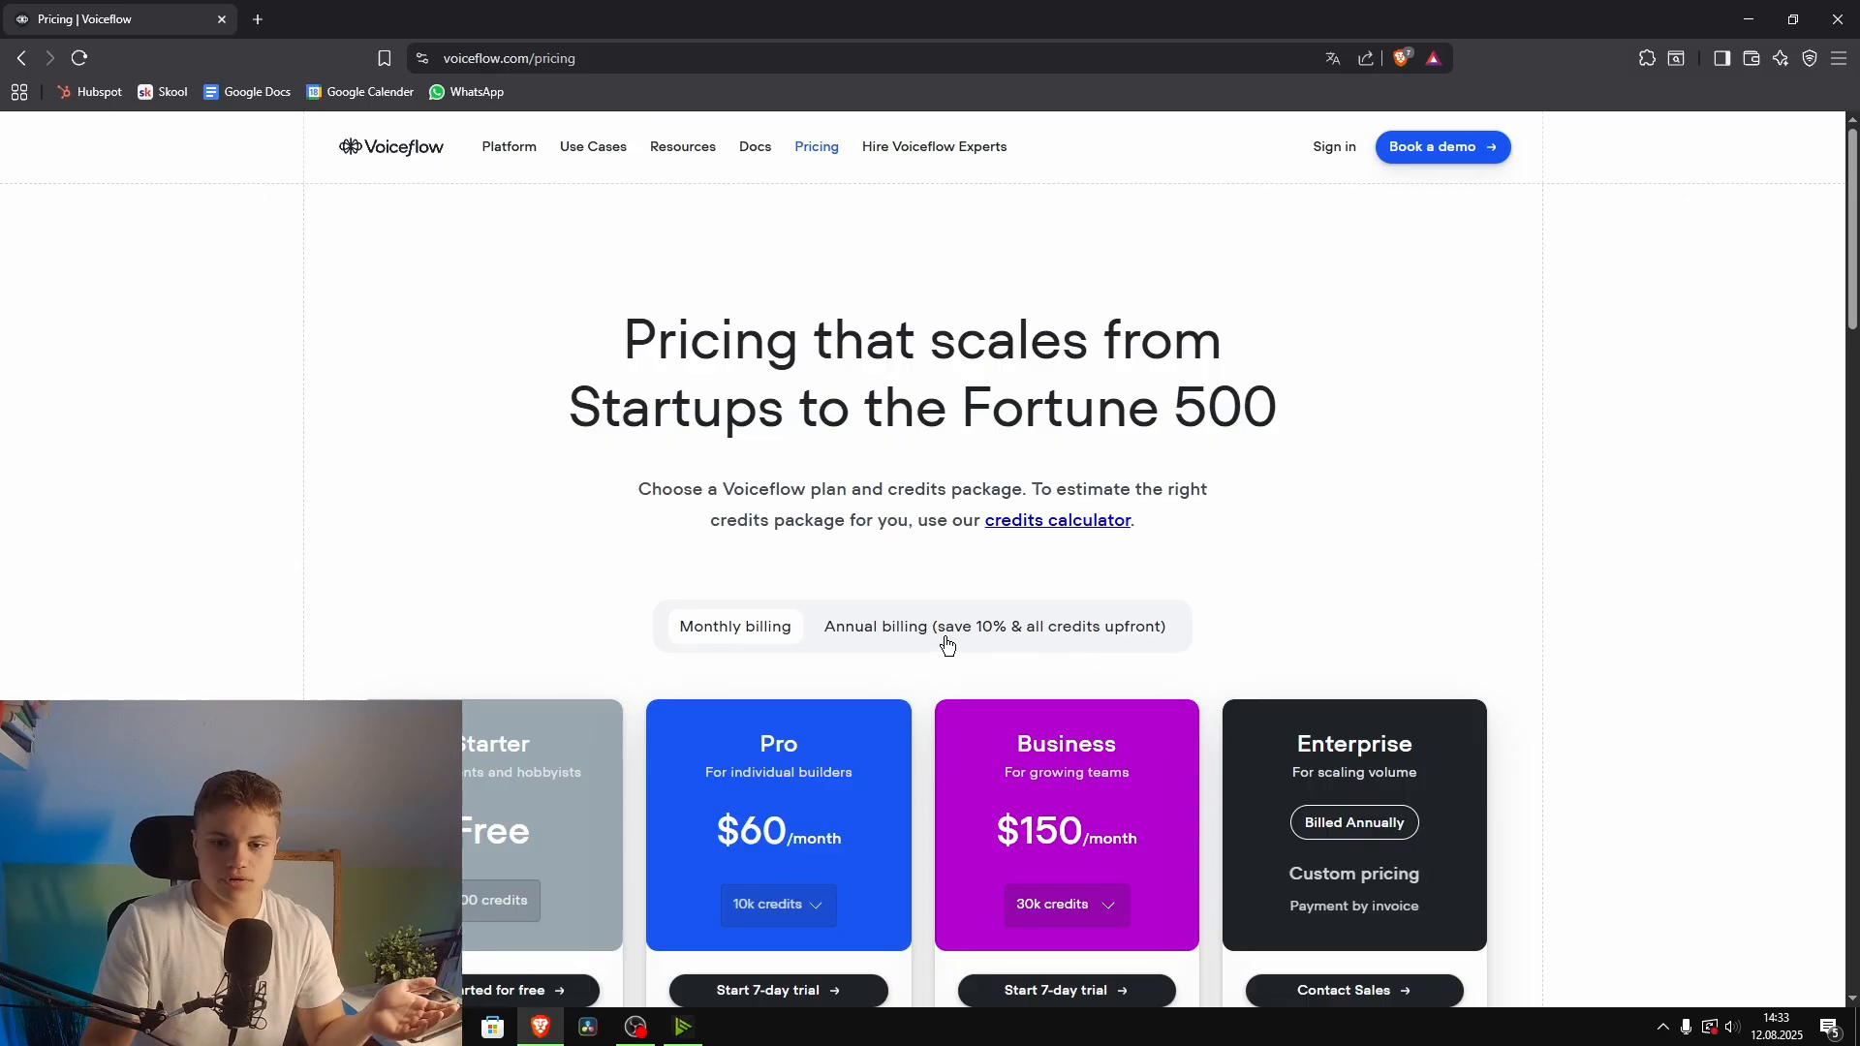
pyautogui.click(947, 639)
pyautogui.scroll(-1, 992, 643)
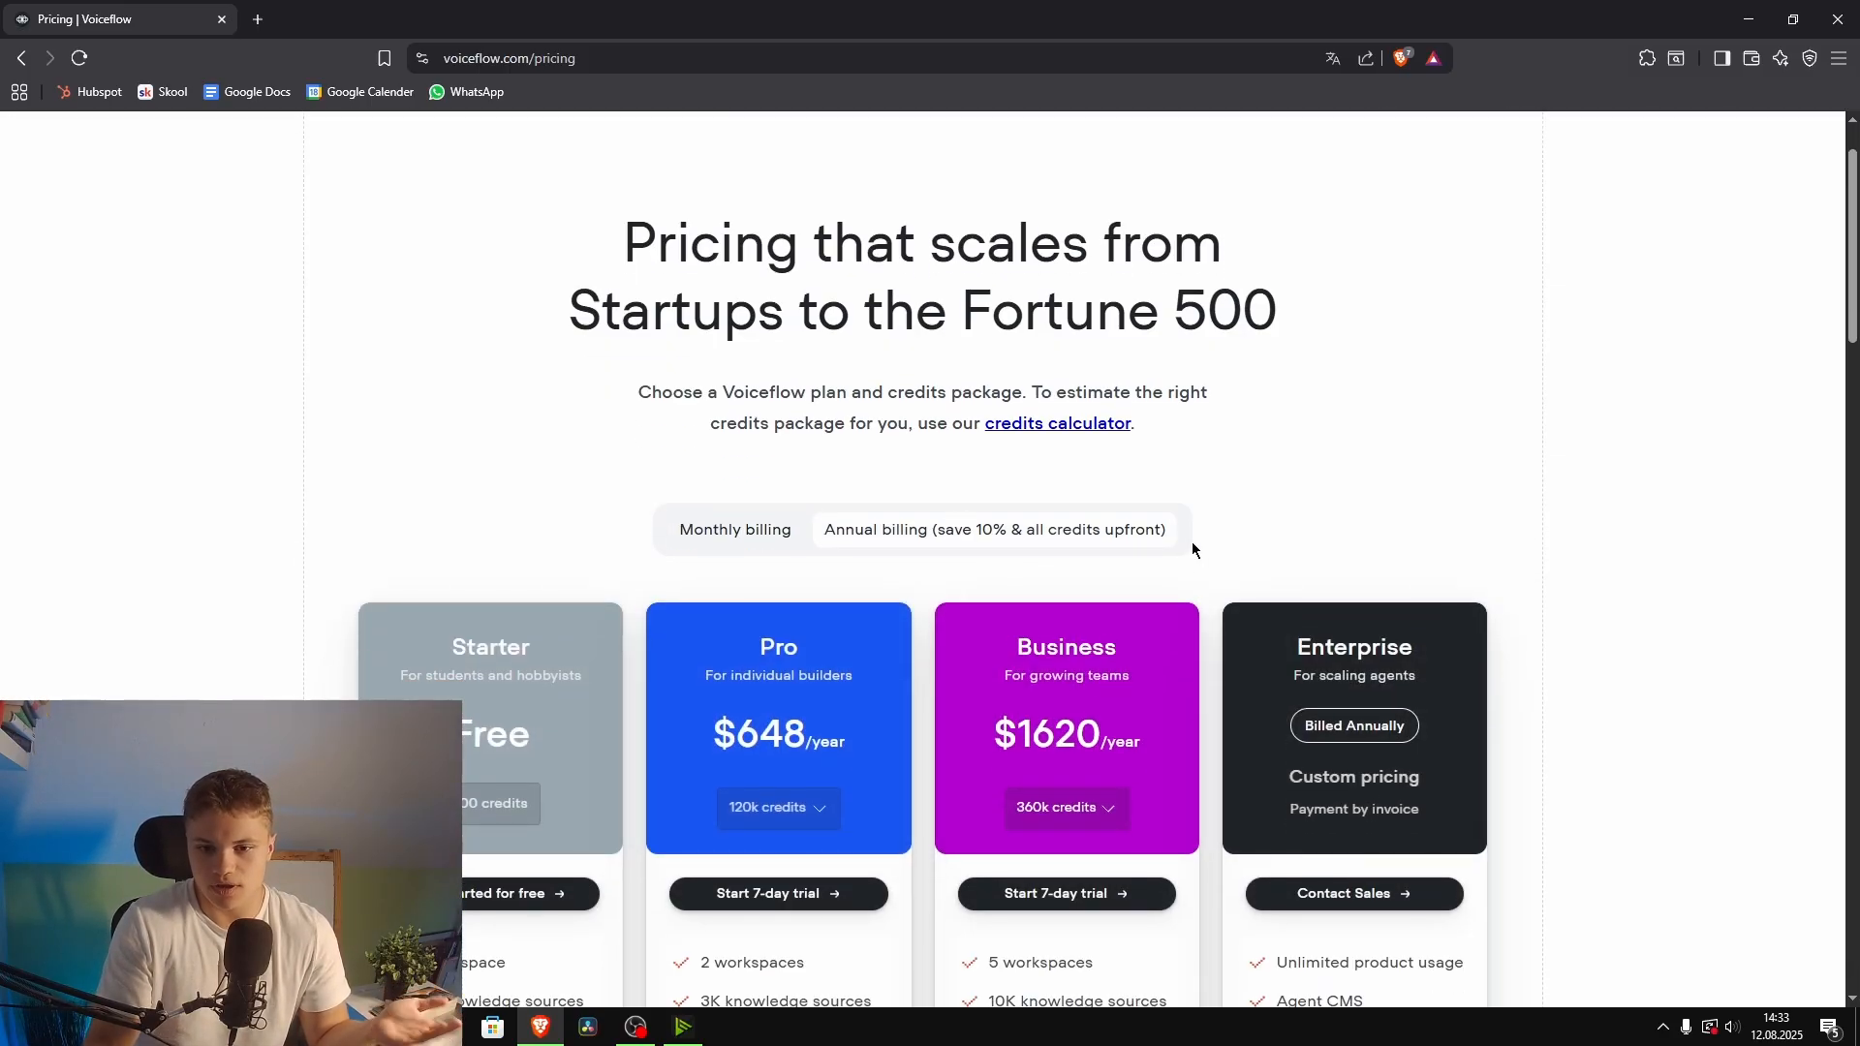
pyautogui.scroll(1, 1161, 578)
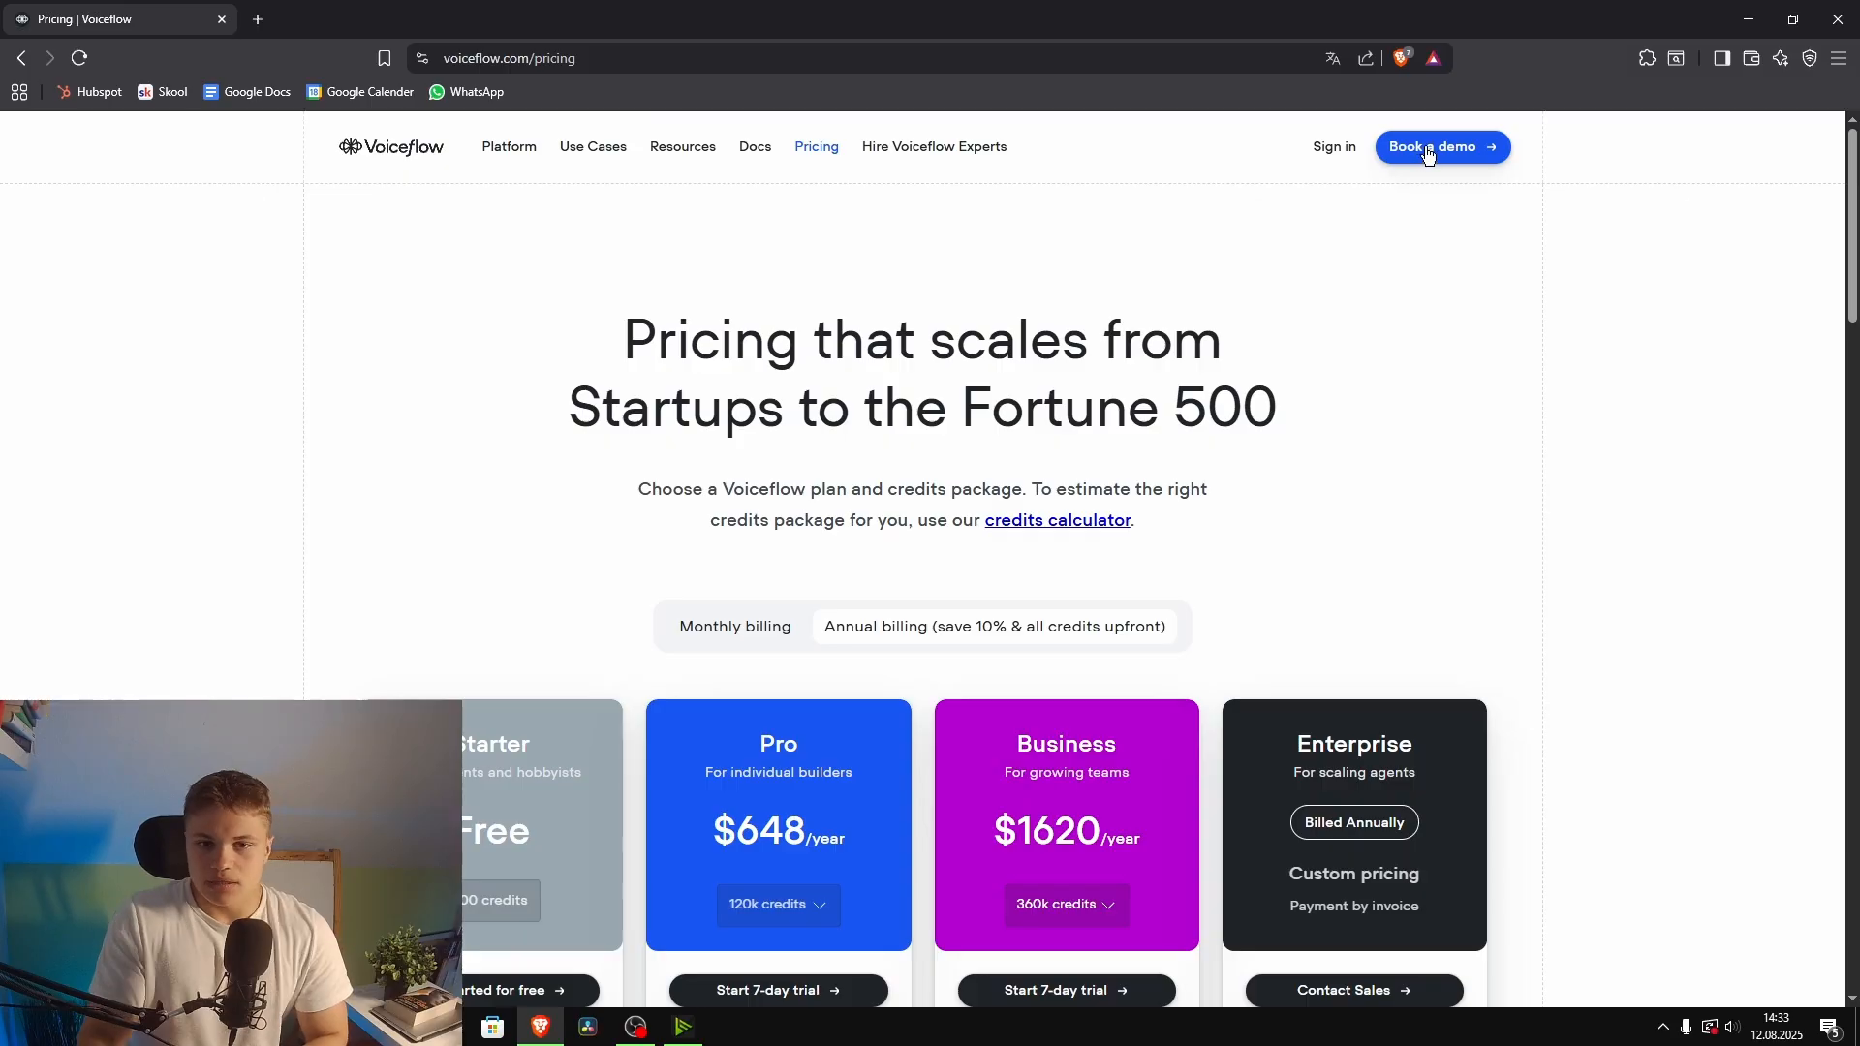
# Step: Open Voiceflow's documentation, dismiss the translation offer, and browse the welcome page and the Web chat widget topics
pyautogui.moveTo(654, 155)
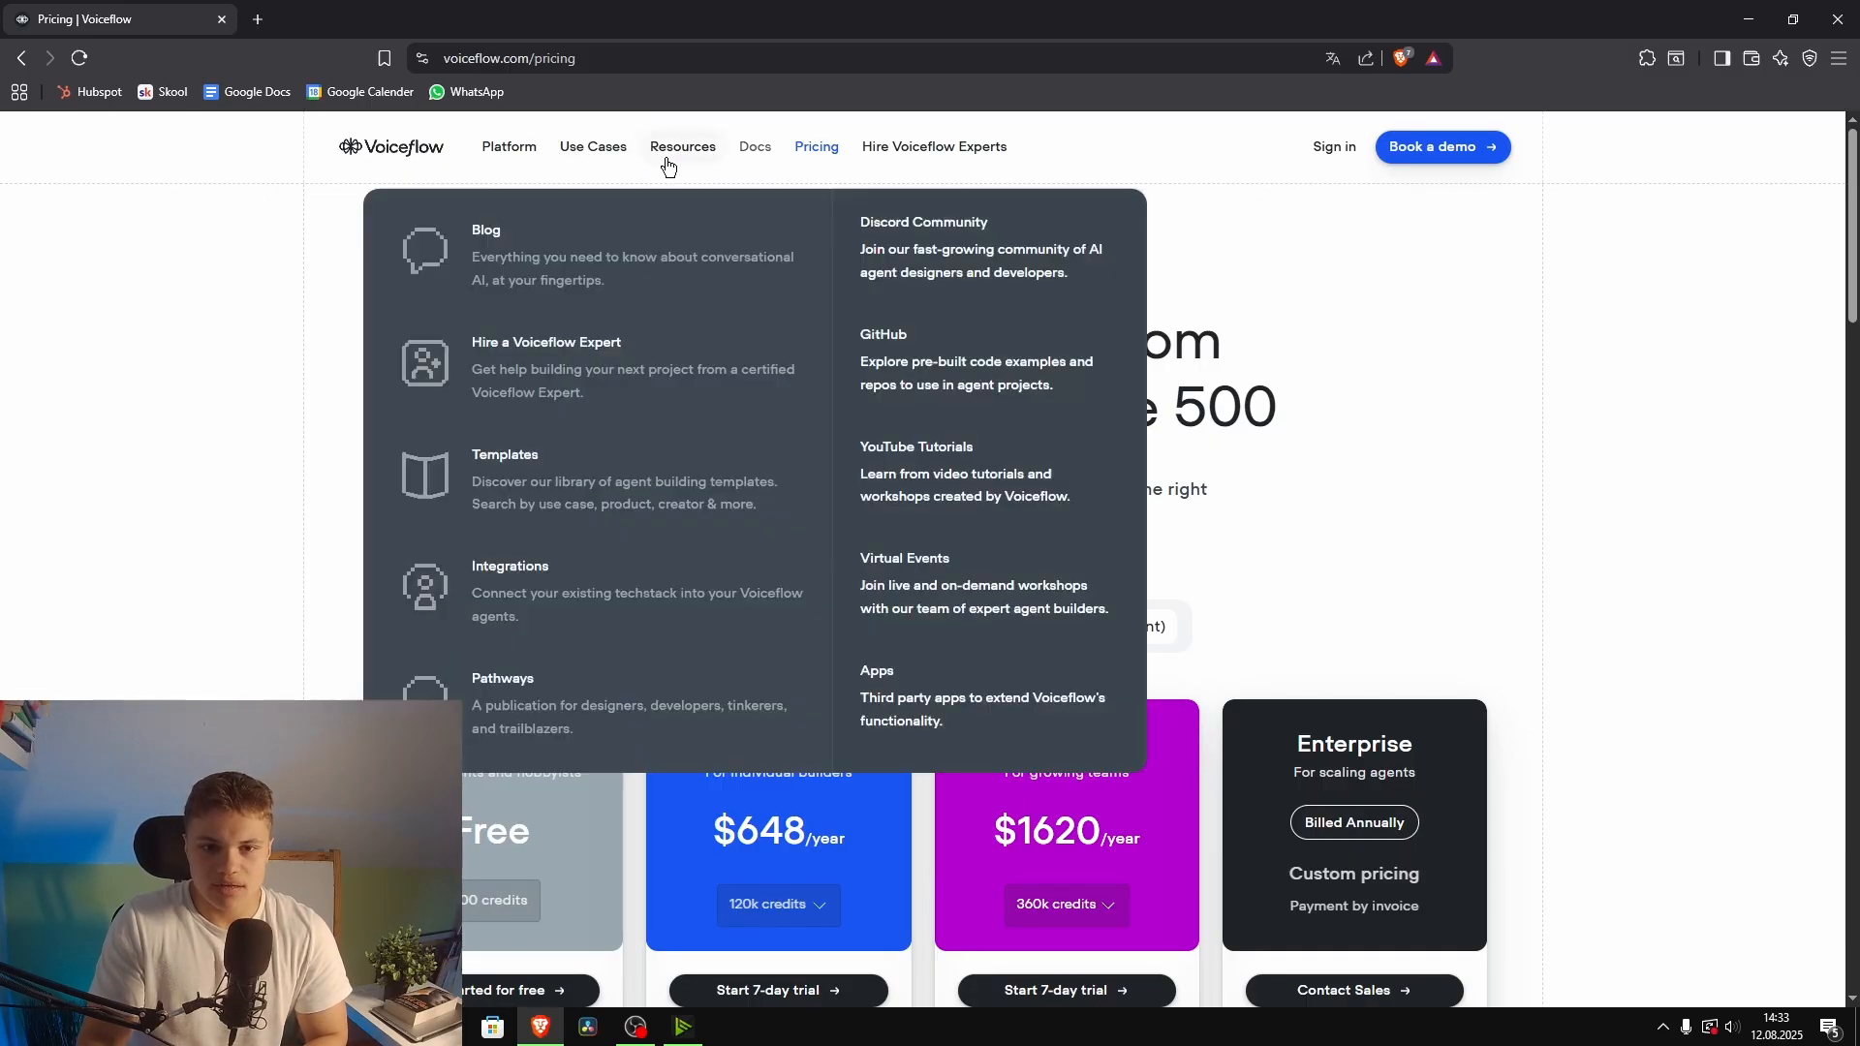
pyautogui.click(755, 150)
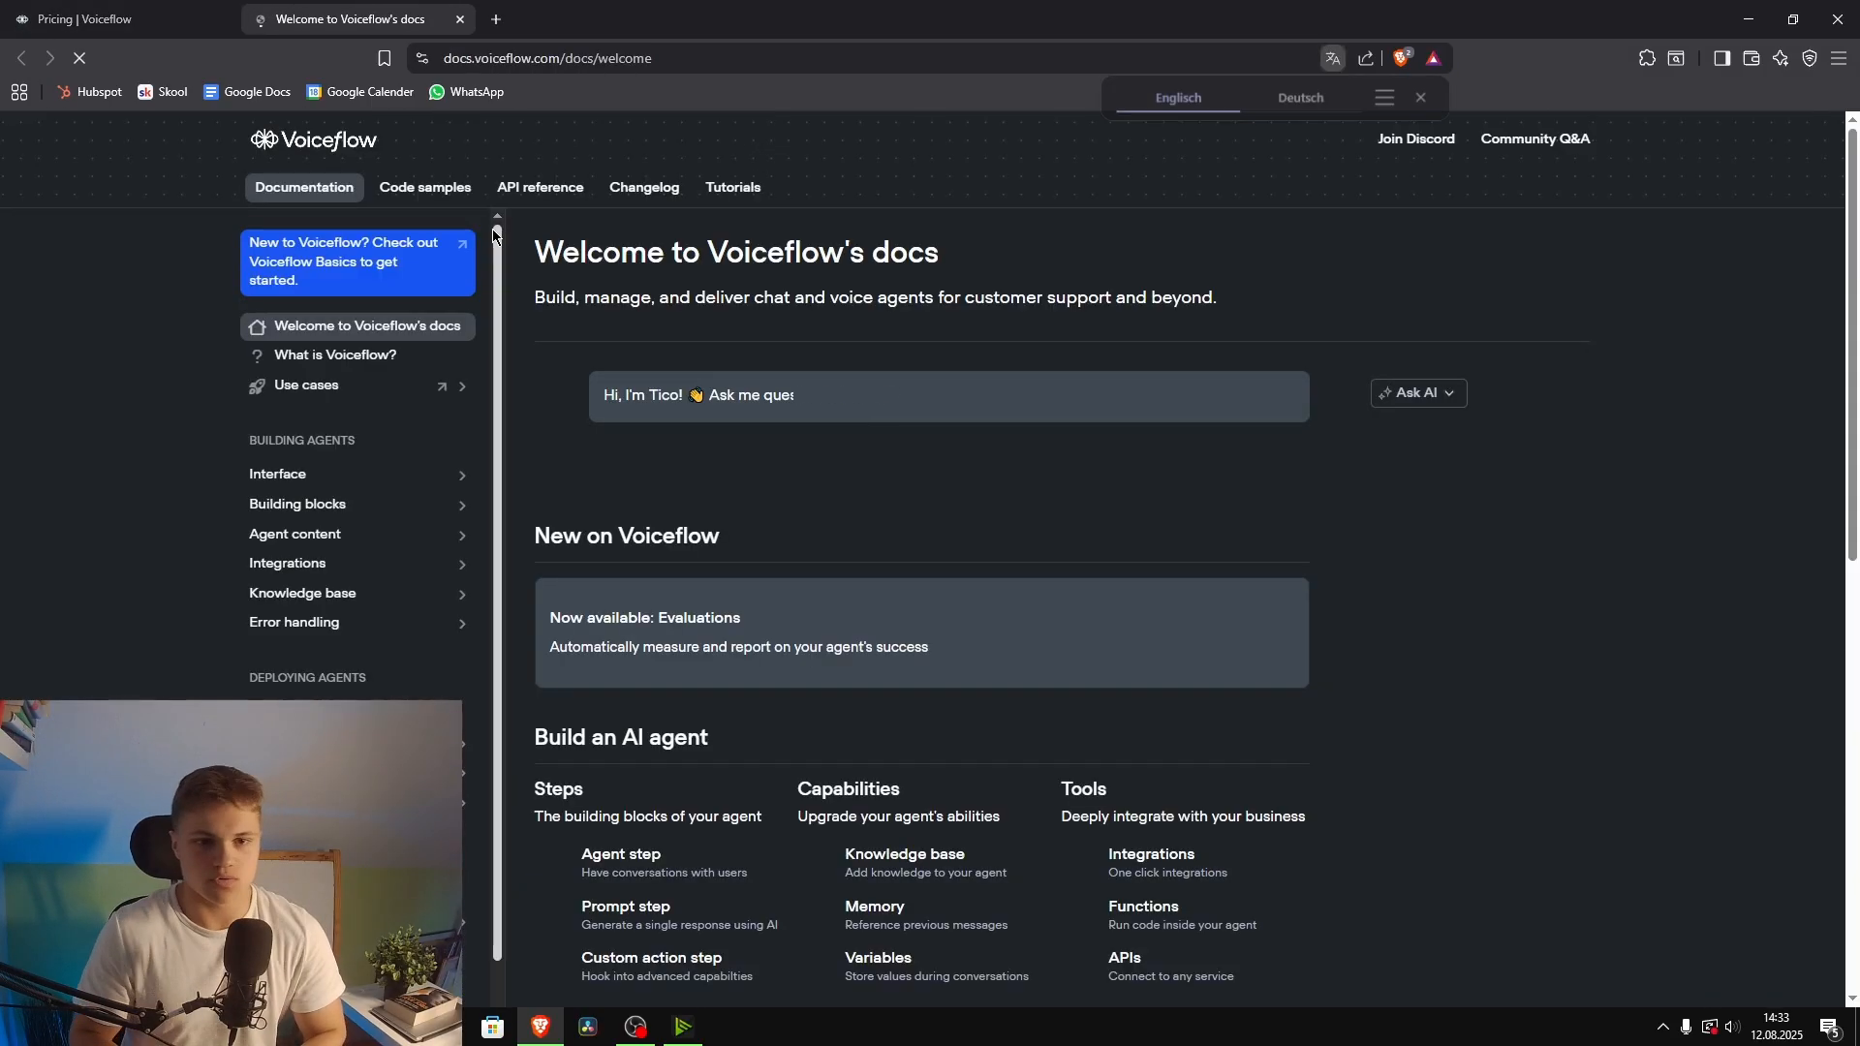
pyautogui.click(1423, 97)
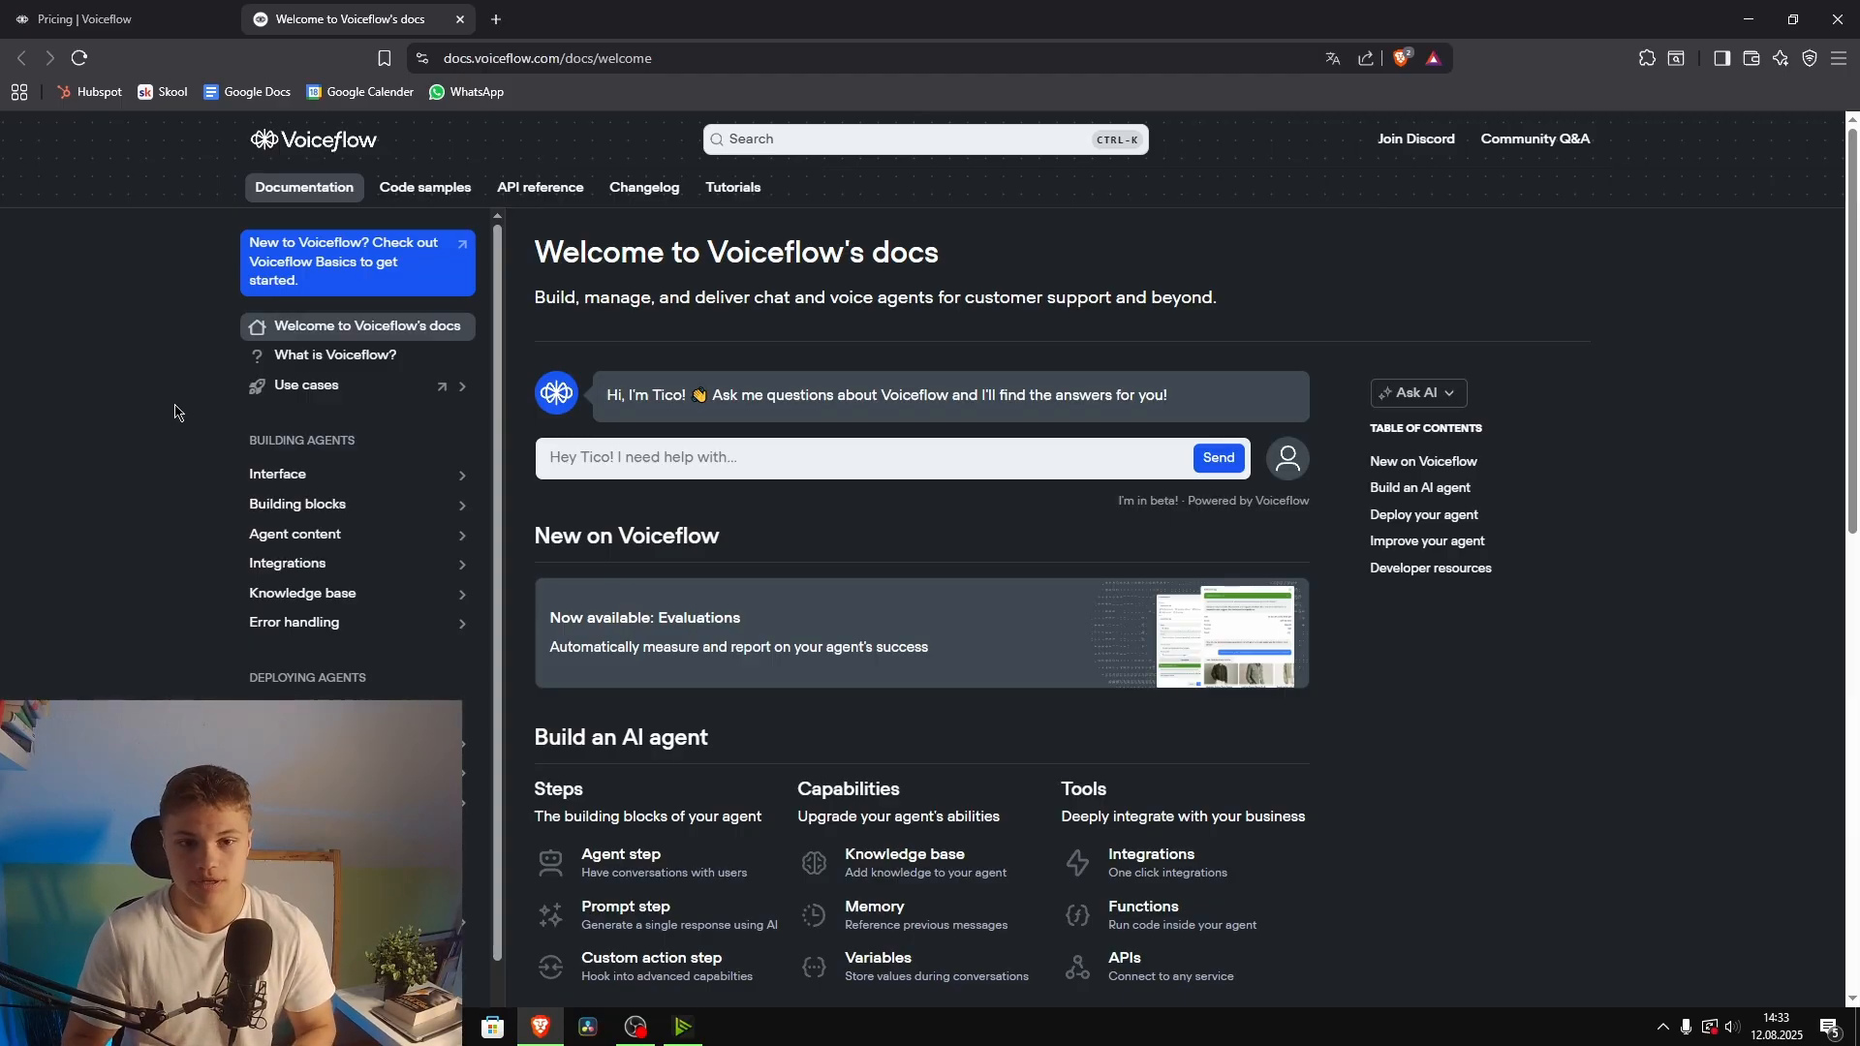
pyautogui.scroll(-3, 211, 532)
pyautogui.scroll(-5, 358, 644)
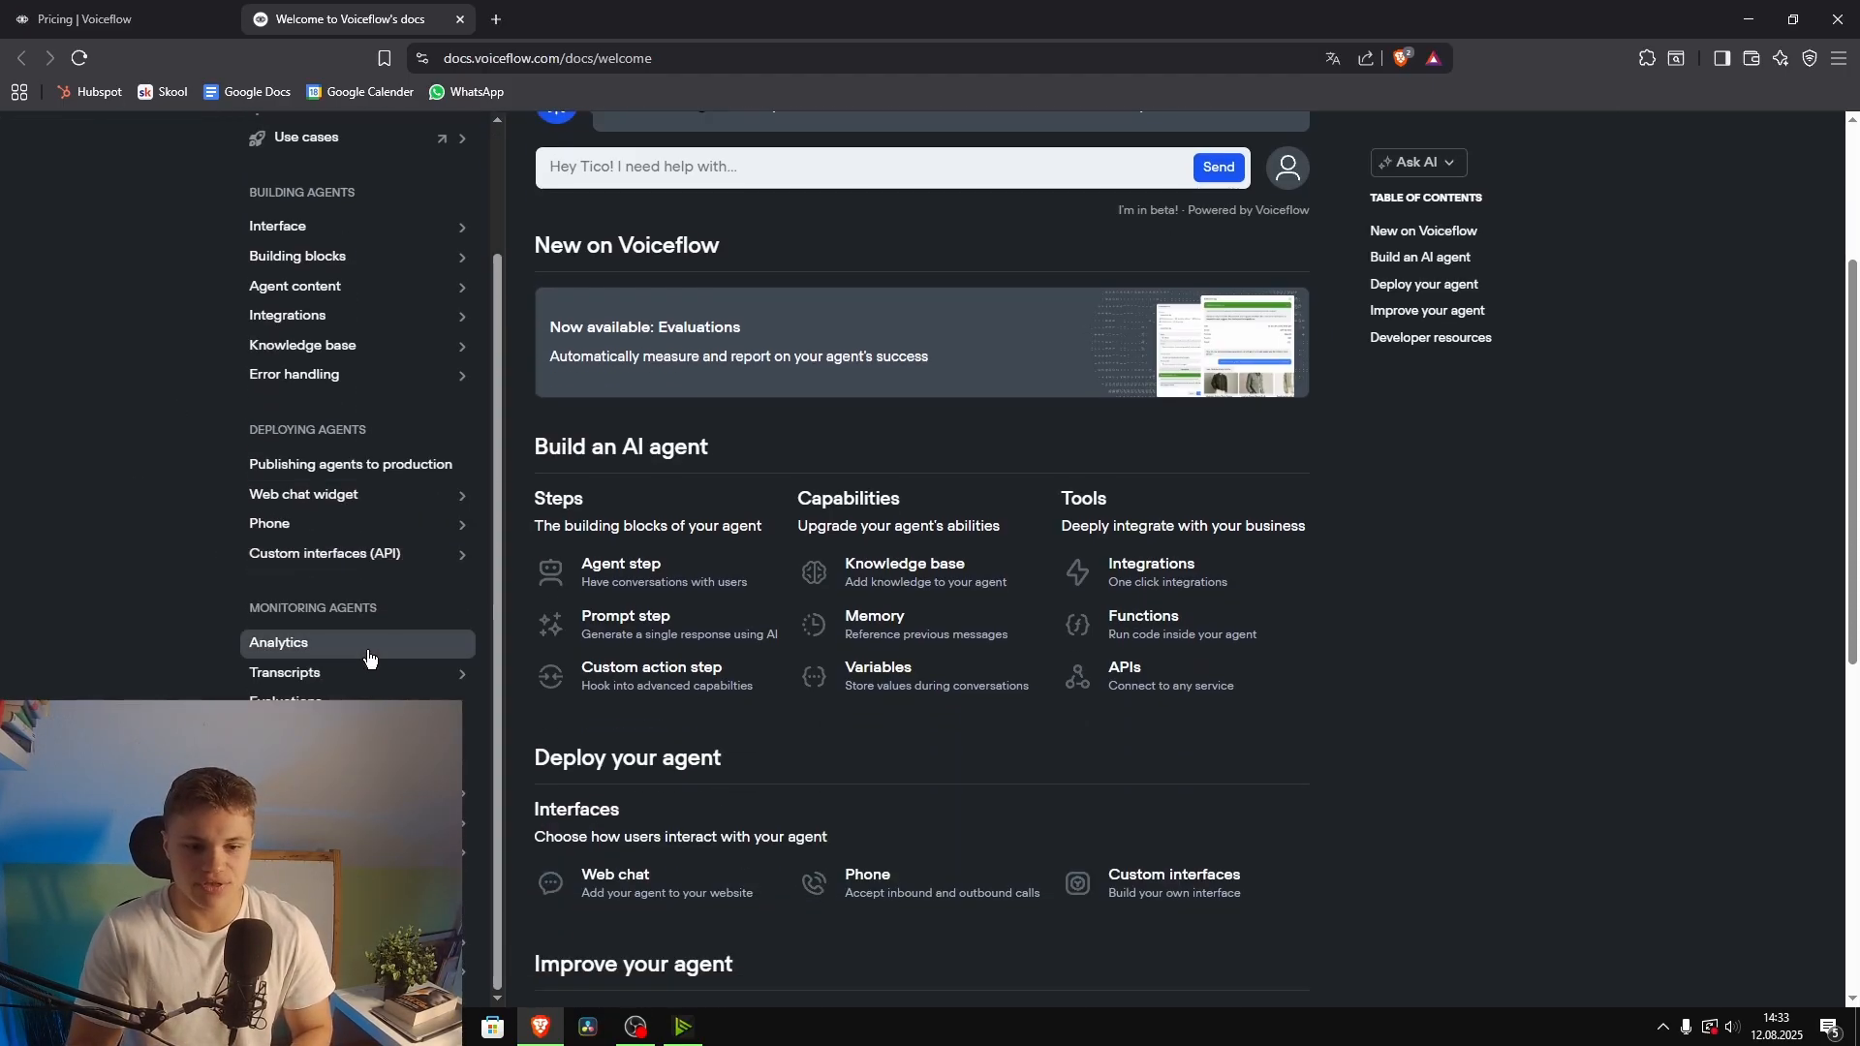
pyautogui.click(334, 495)
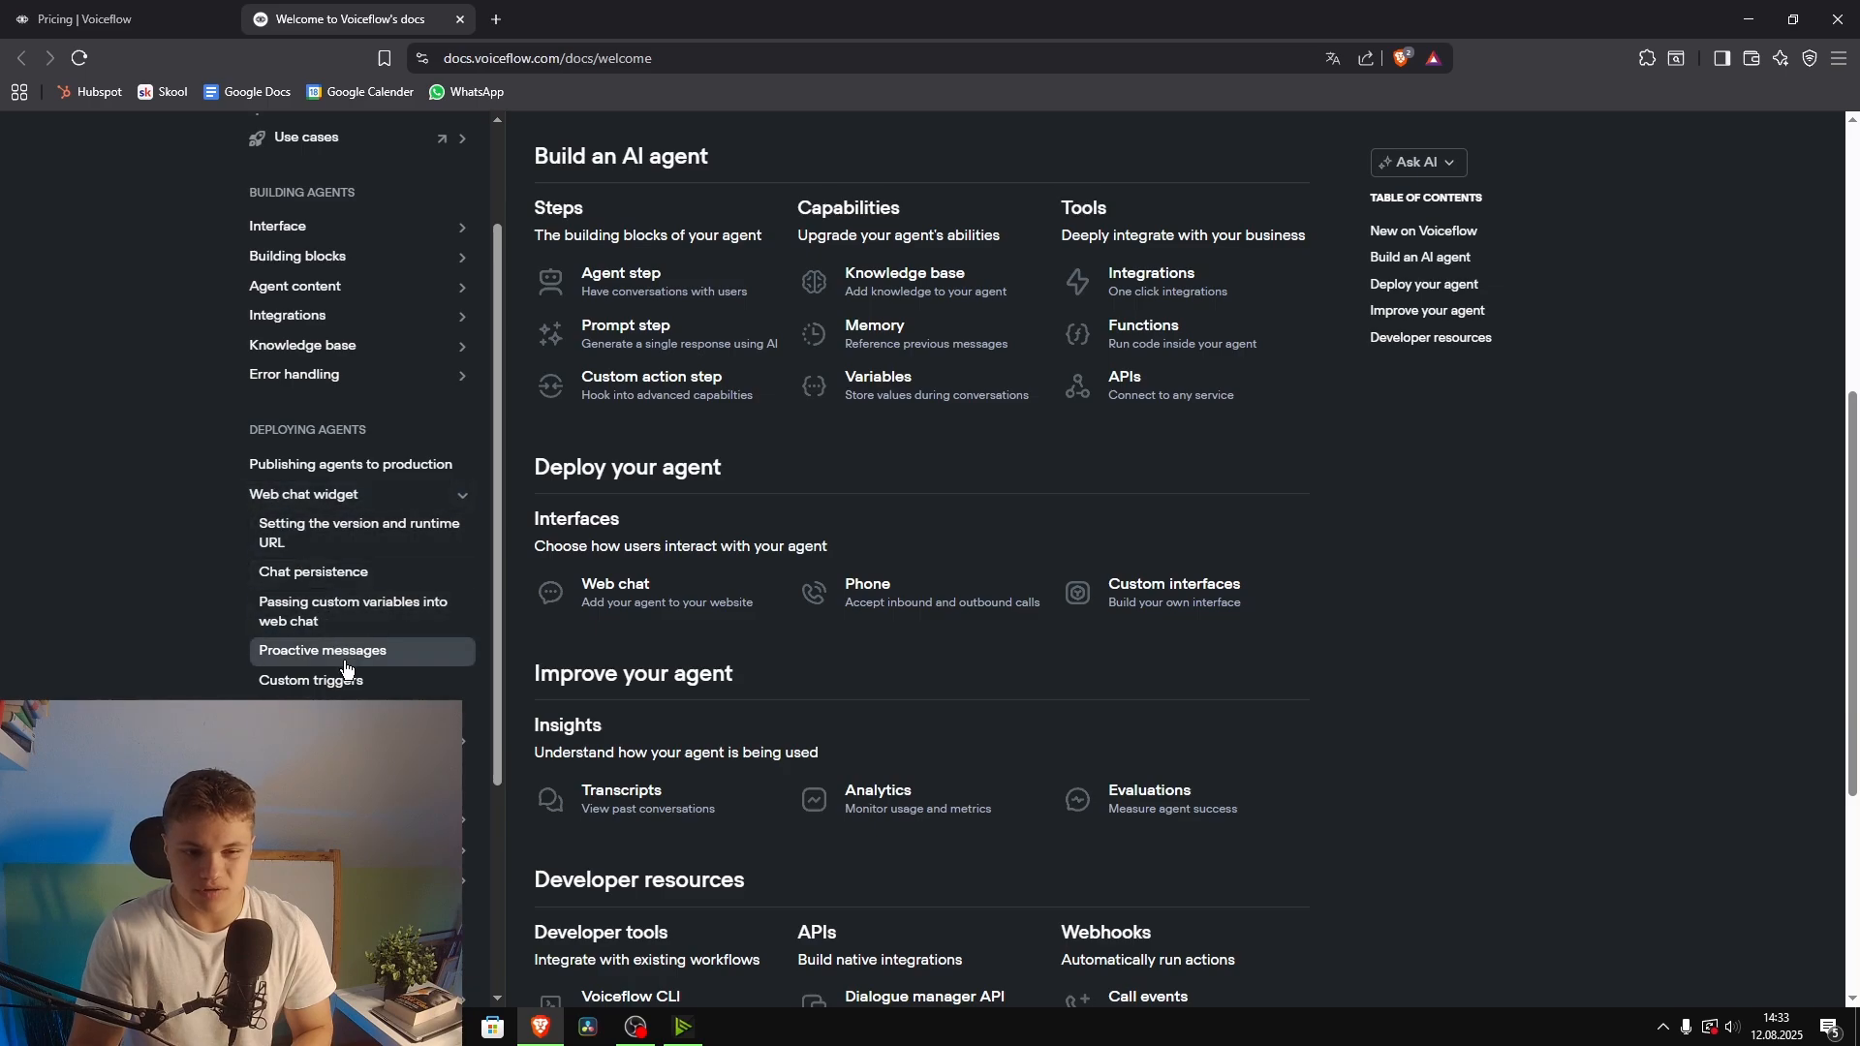
pyautogui.scroll(10, 334, 639)
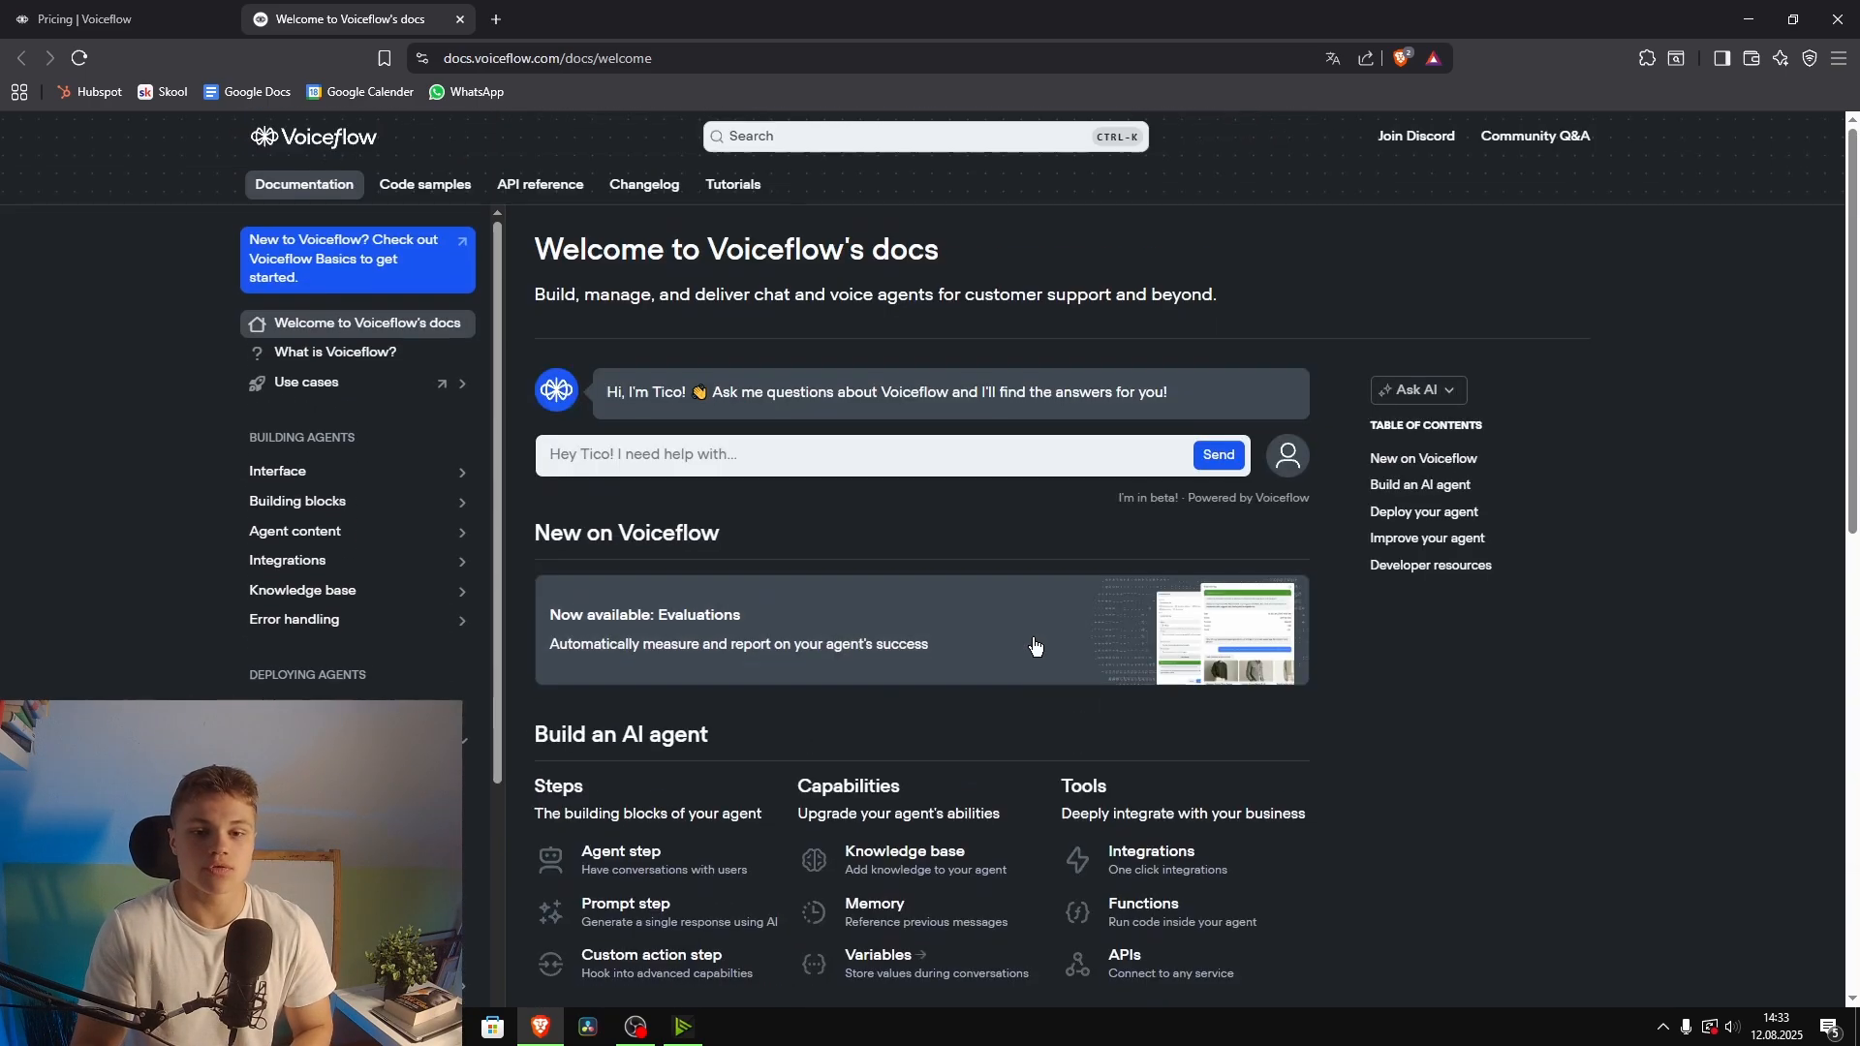
# Step: Open the Knowledge base article in the documentation and skim its overview and usage sections
pyautogui.click(373, 602)
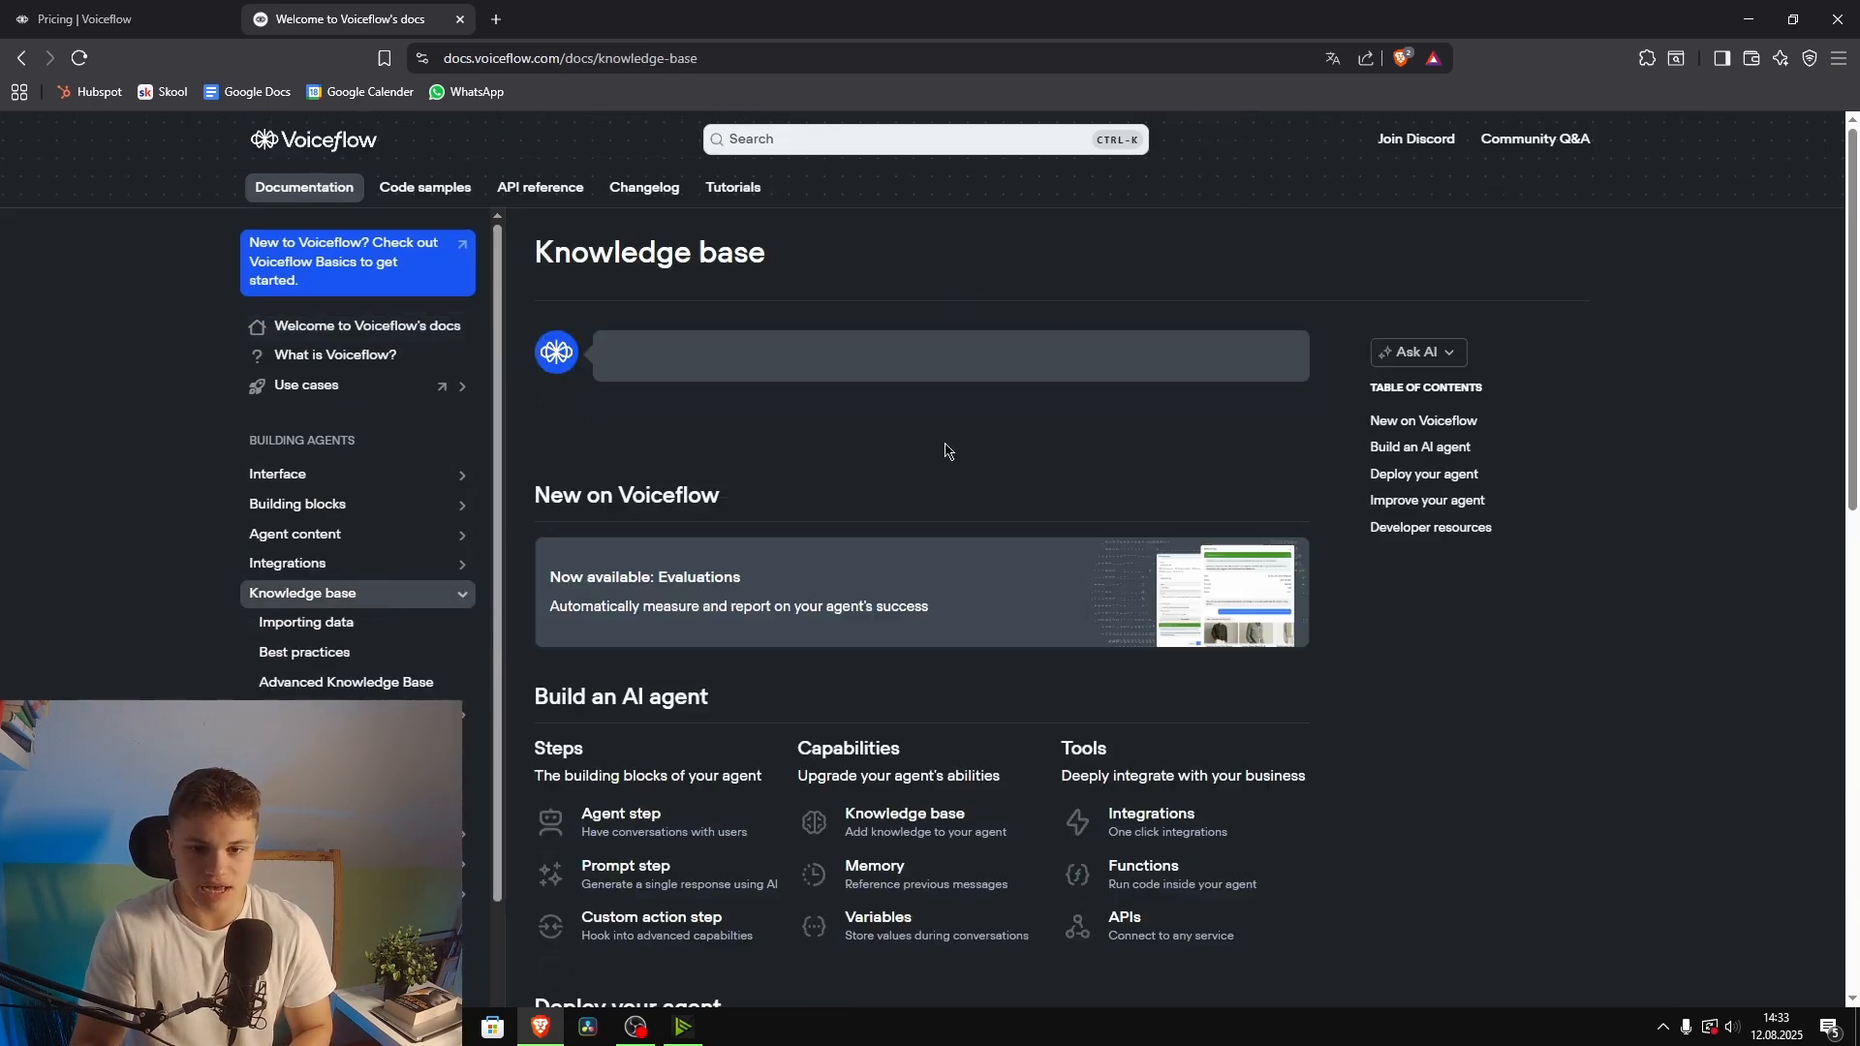
pyautogui.scroll(-1, 1042, 530)
pyautogui.scroll(-15, 1041, 530)
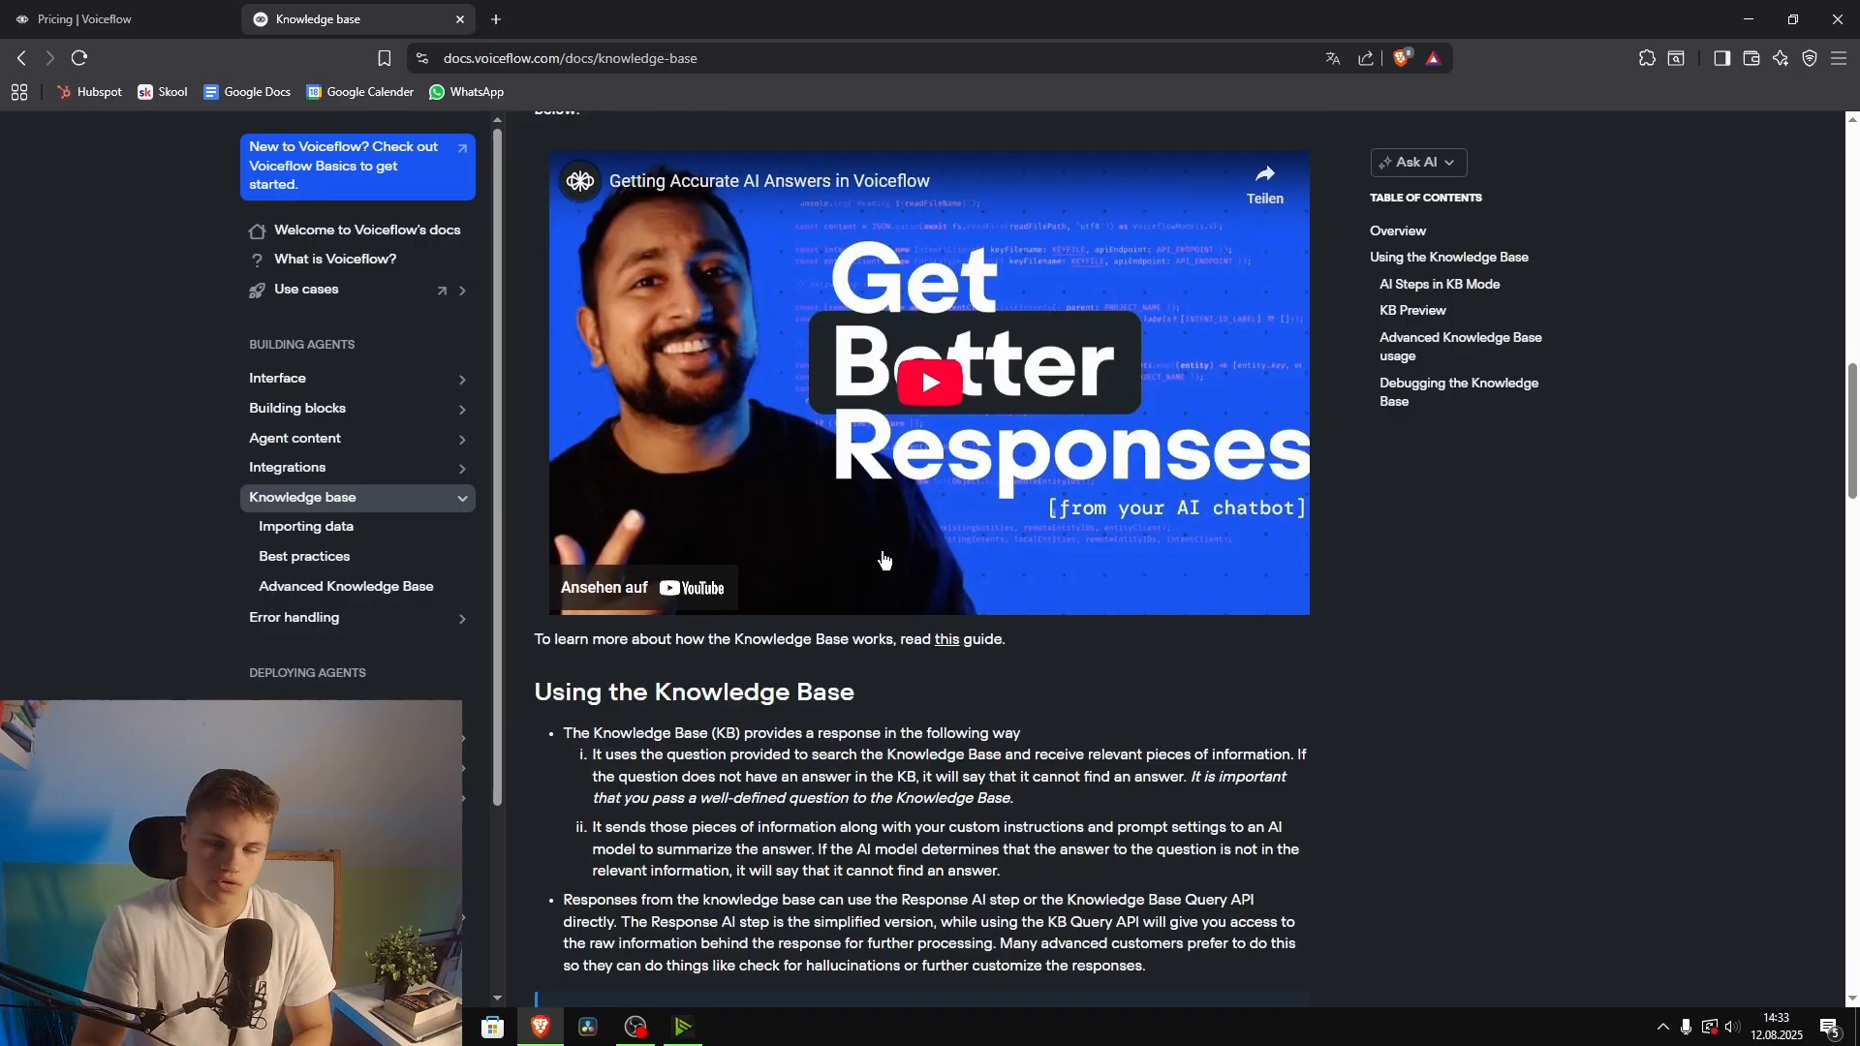
pyautogui.scroll(15, 665, 531)
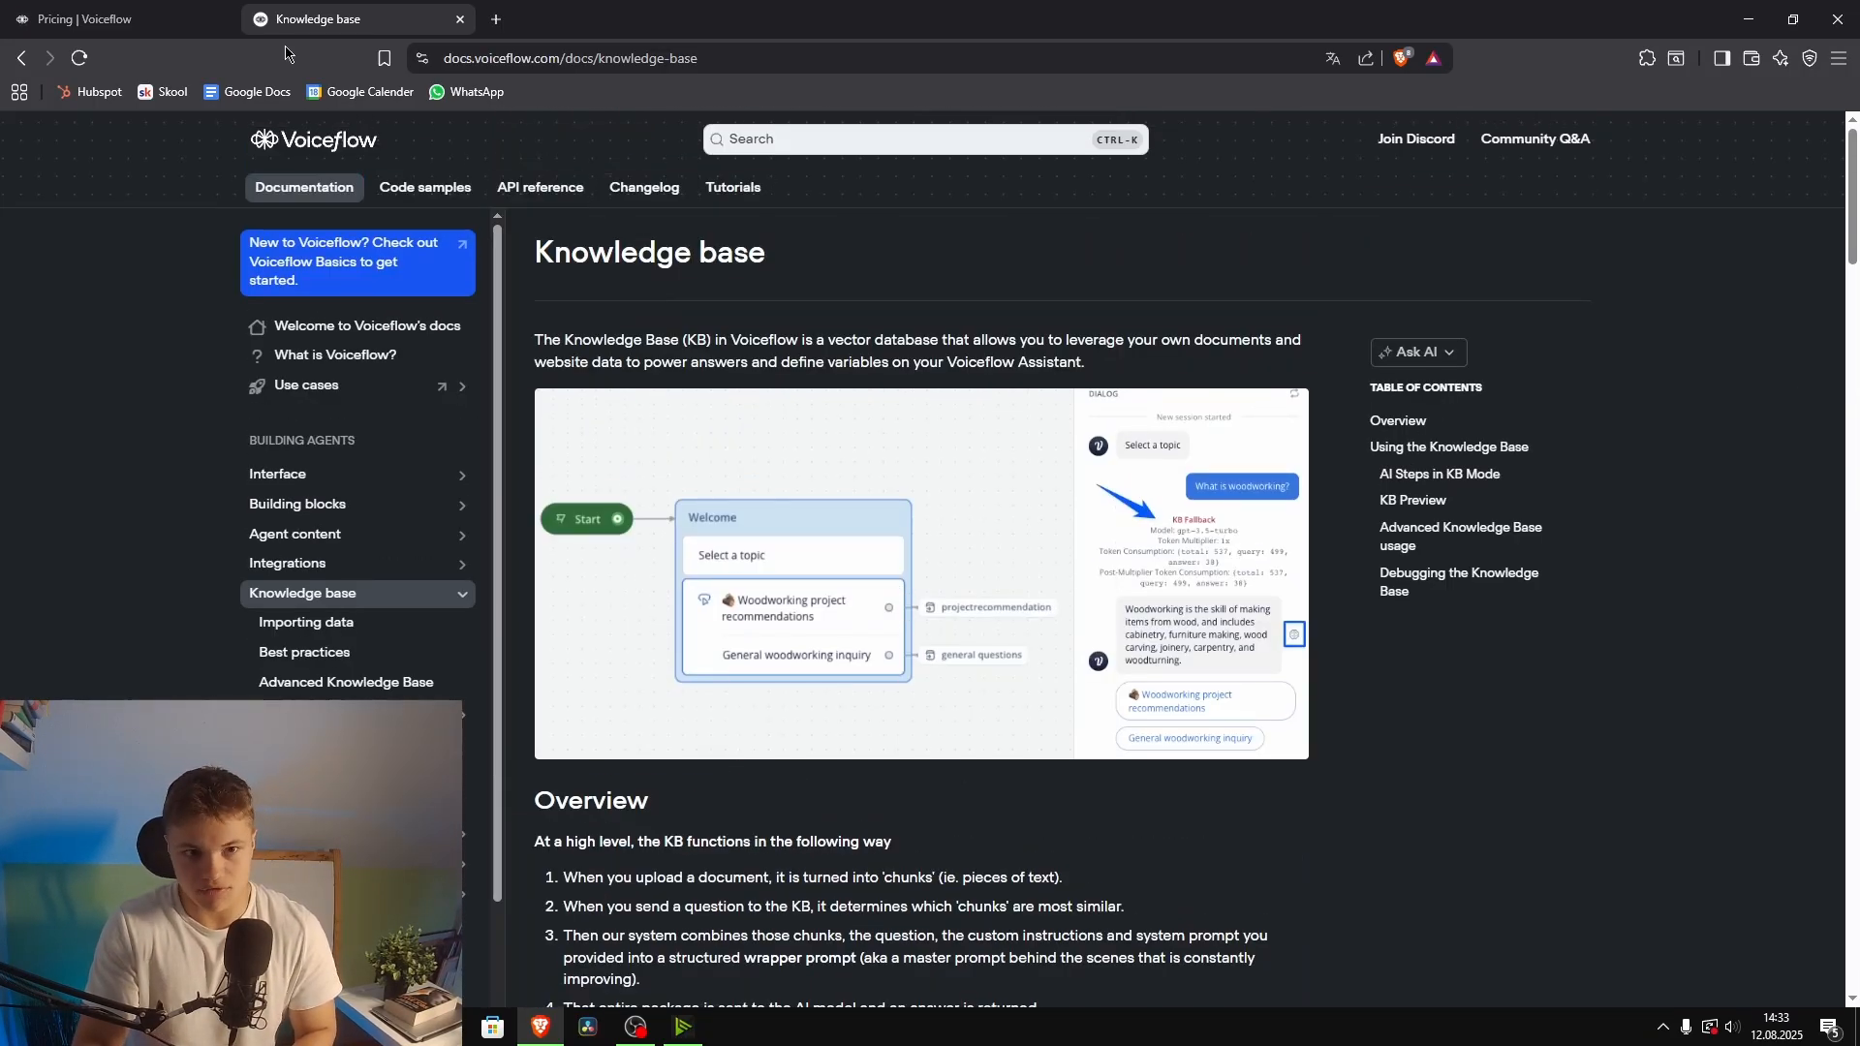
# Step: Open the documentation's changelog and look through the latest entry about the Tool step
pyautogui.click(645, 187)
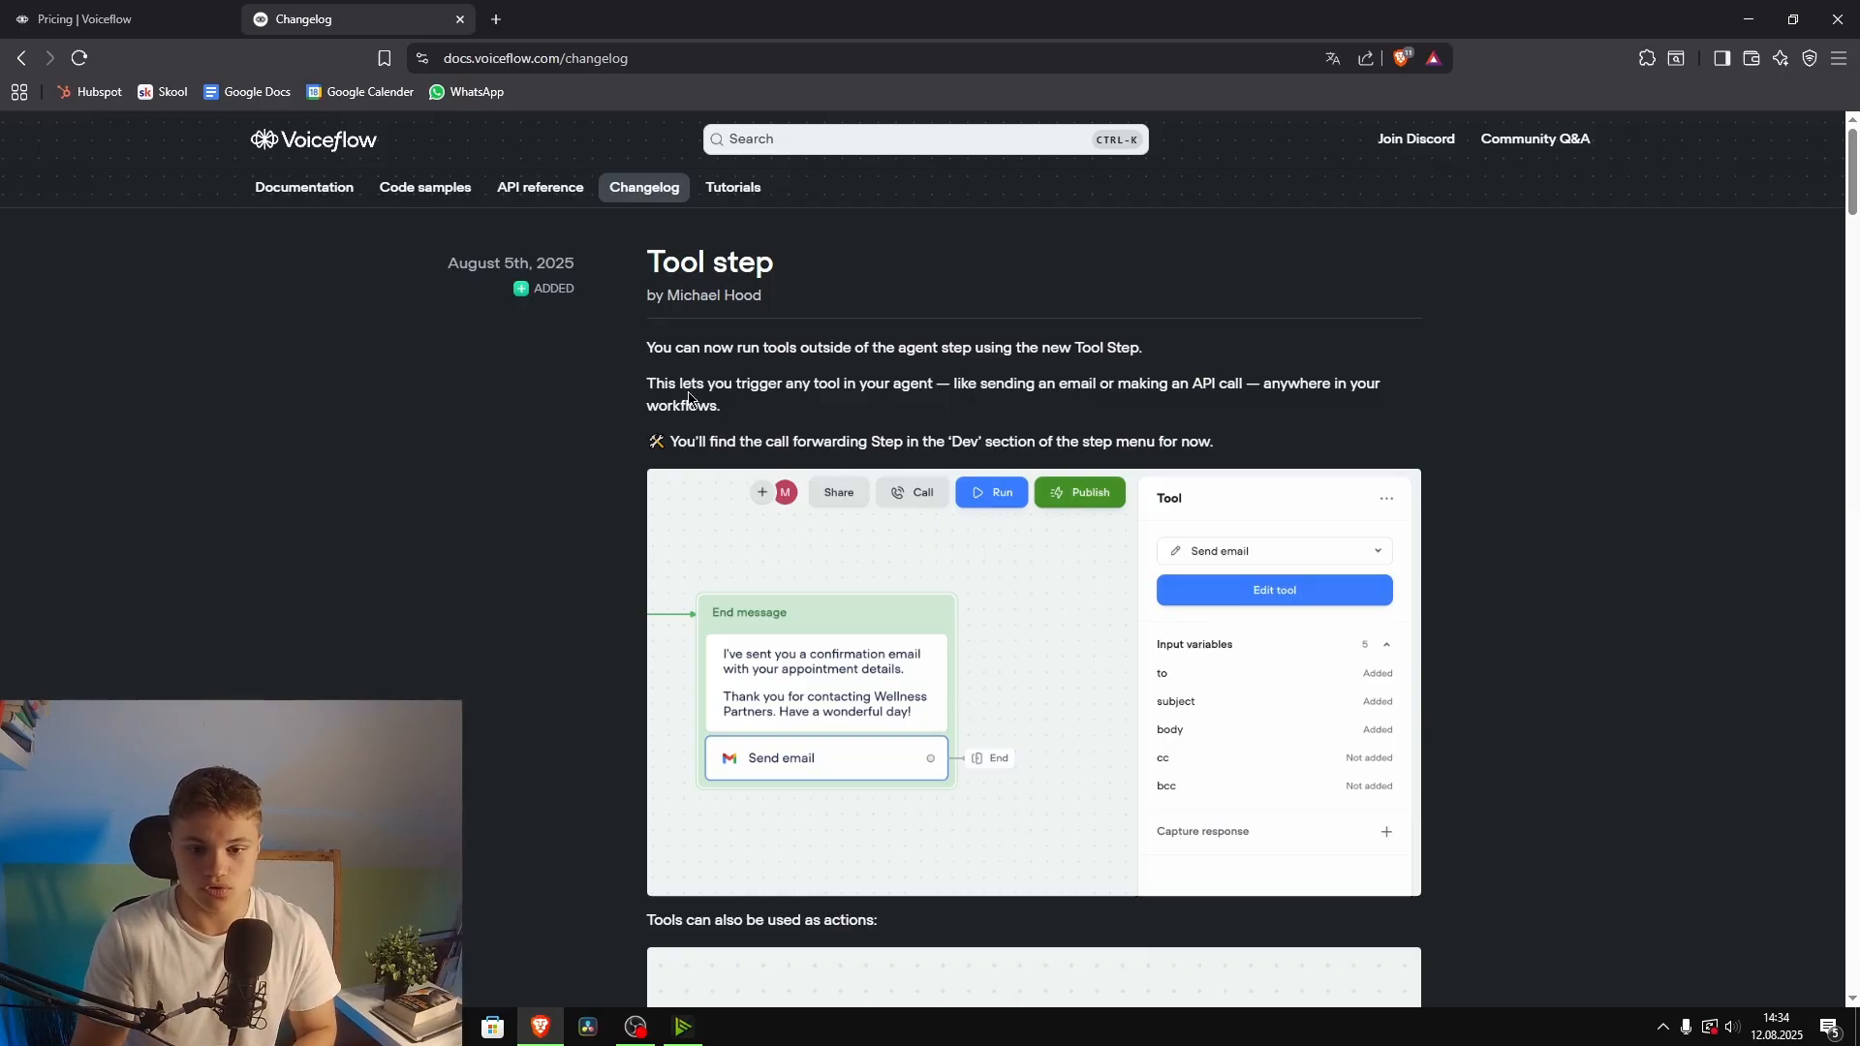
pyautogui.scroll(-5, 631, 469)
pyautogui.scroll(5, 623, 515)
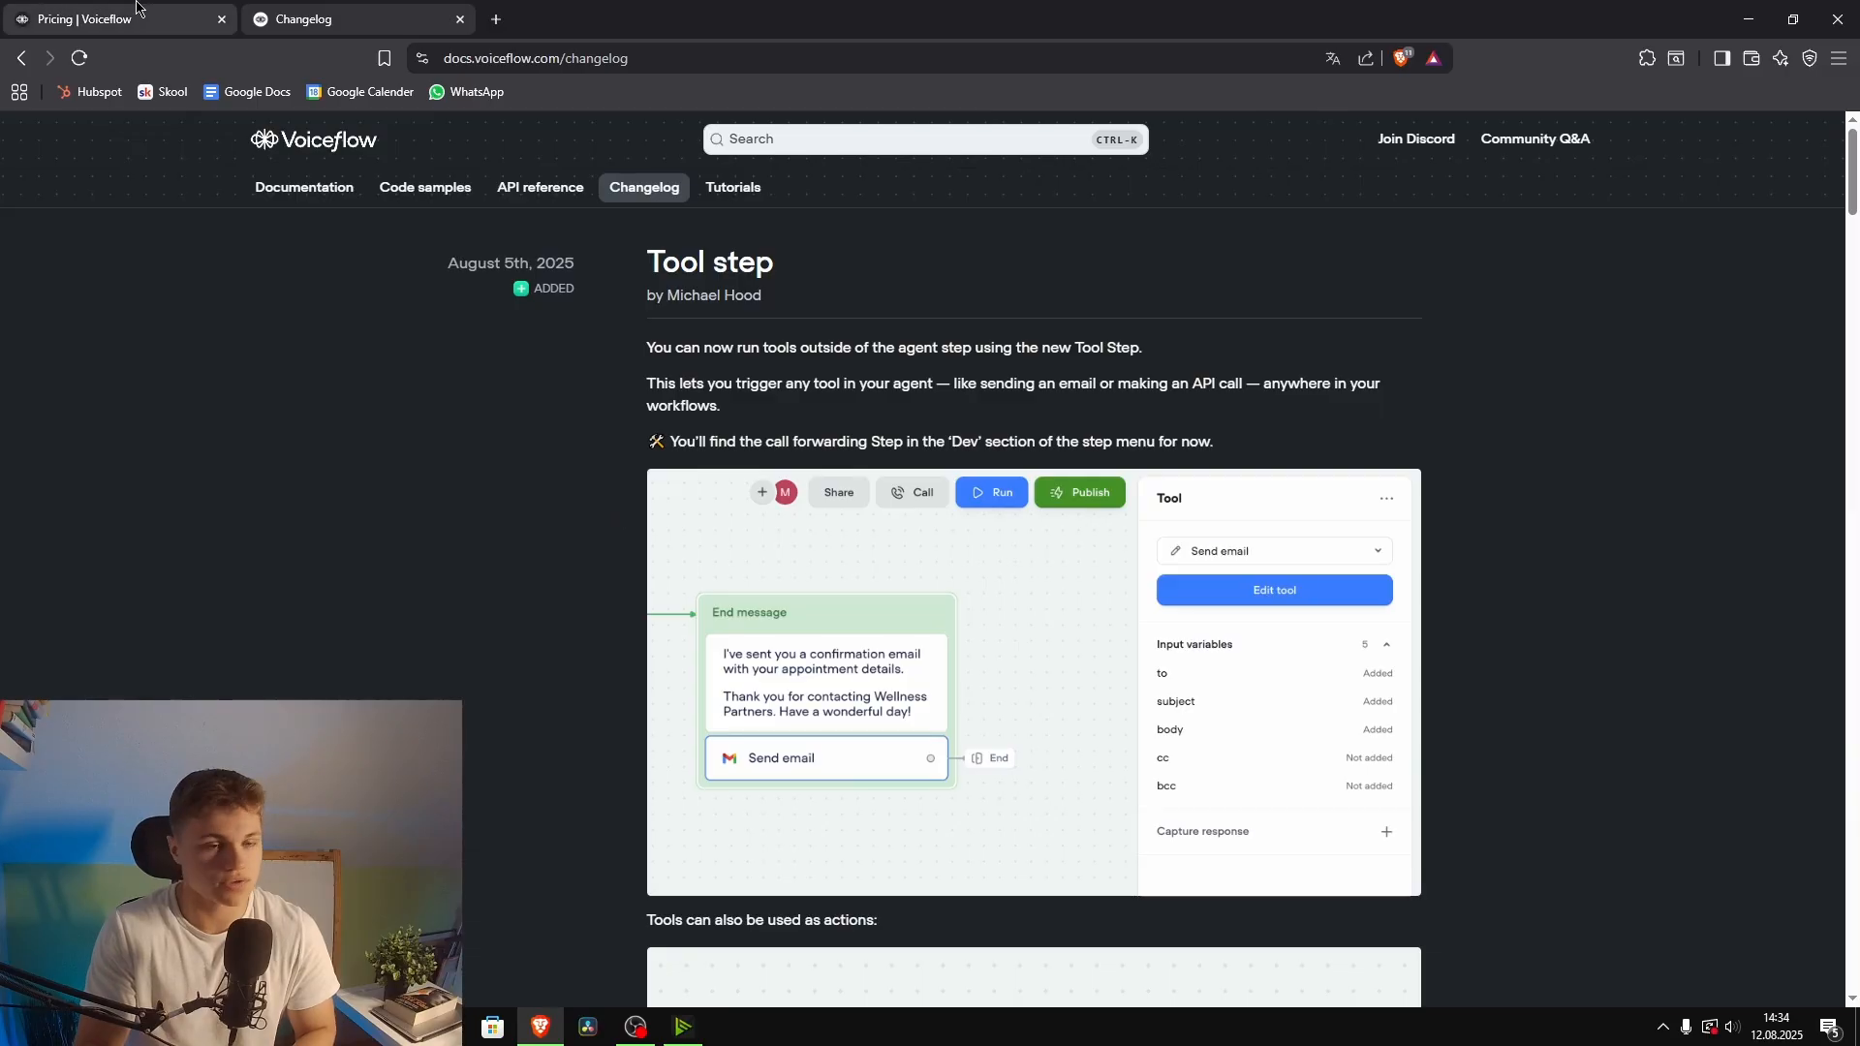
# Step: Return to the Voiceflow pricing page and sign in to the workspace
pyautogui.click(106, 18)
pyautogui.click(1494, 152)
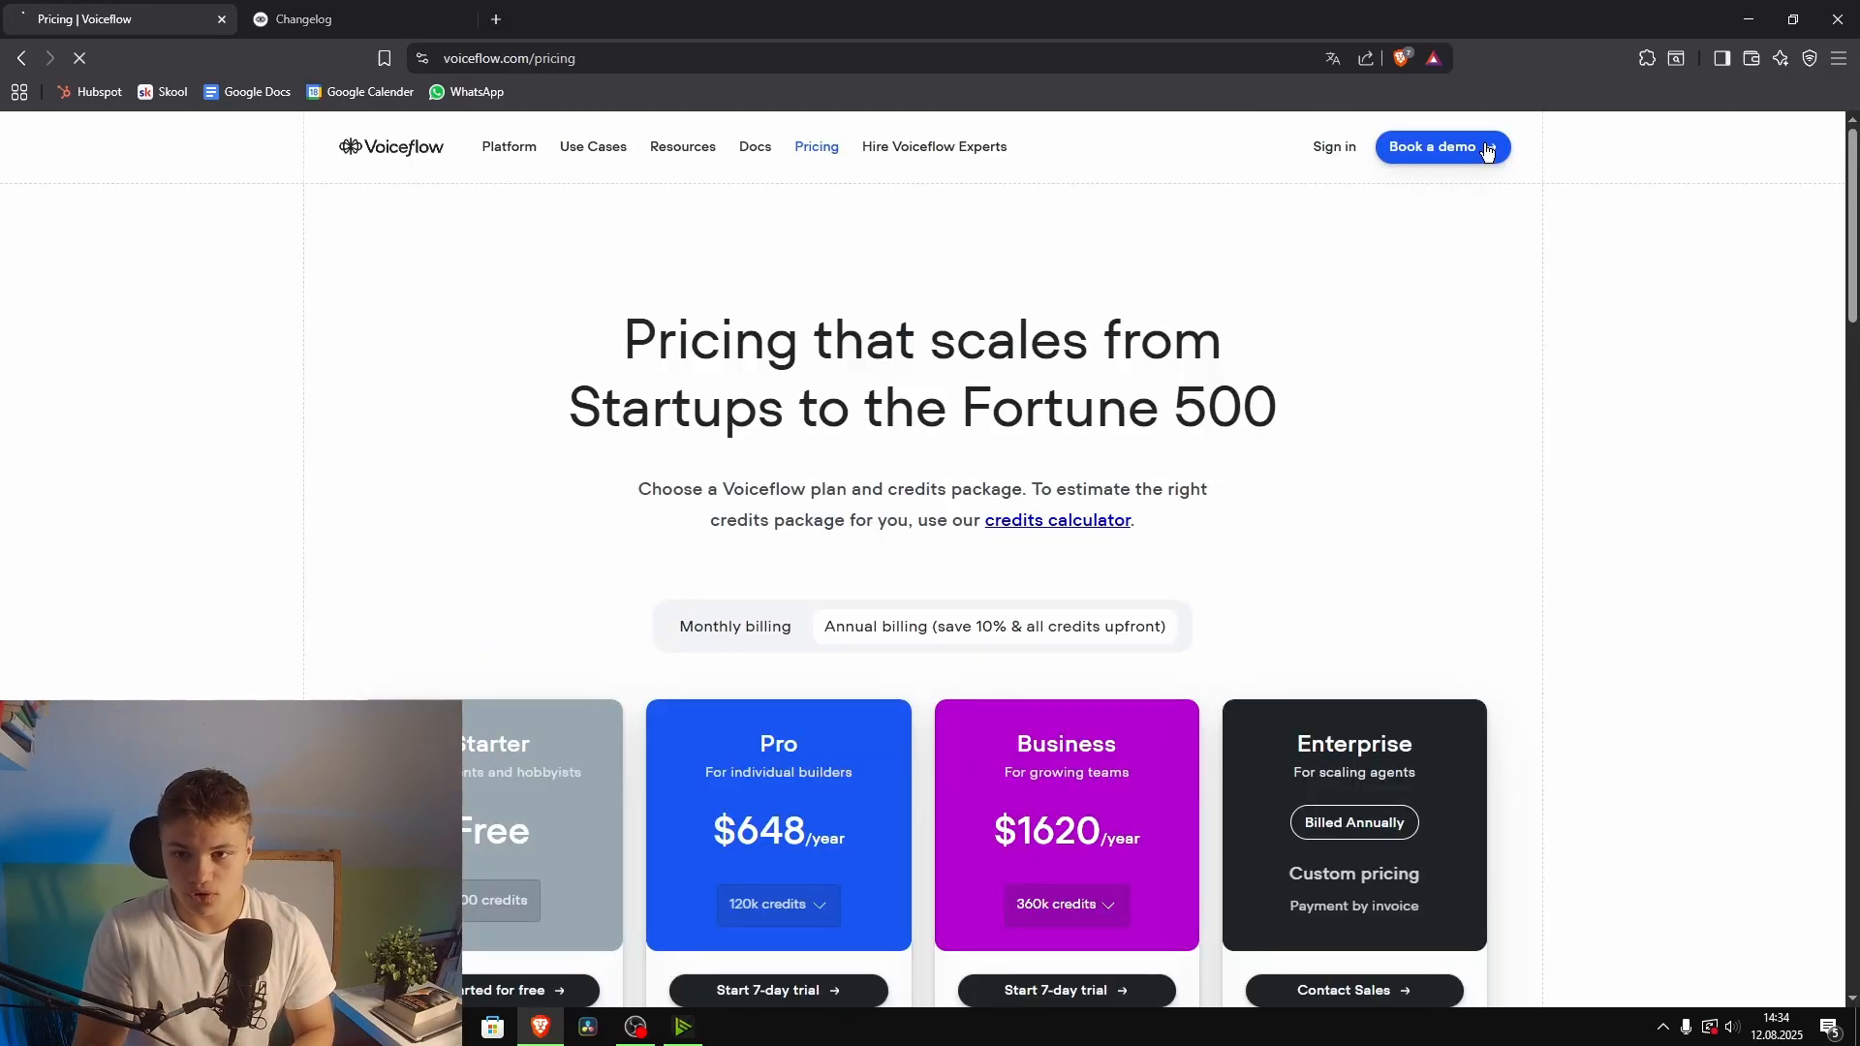
pyautogui.click(1333, 147)
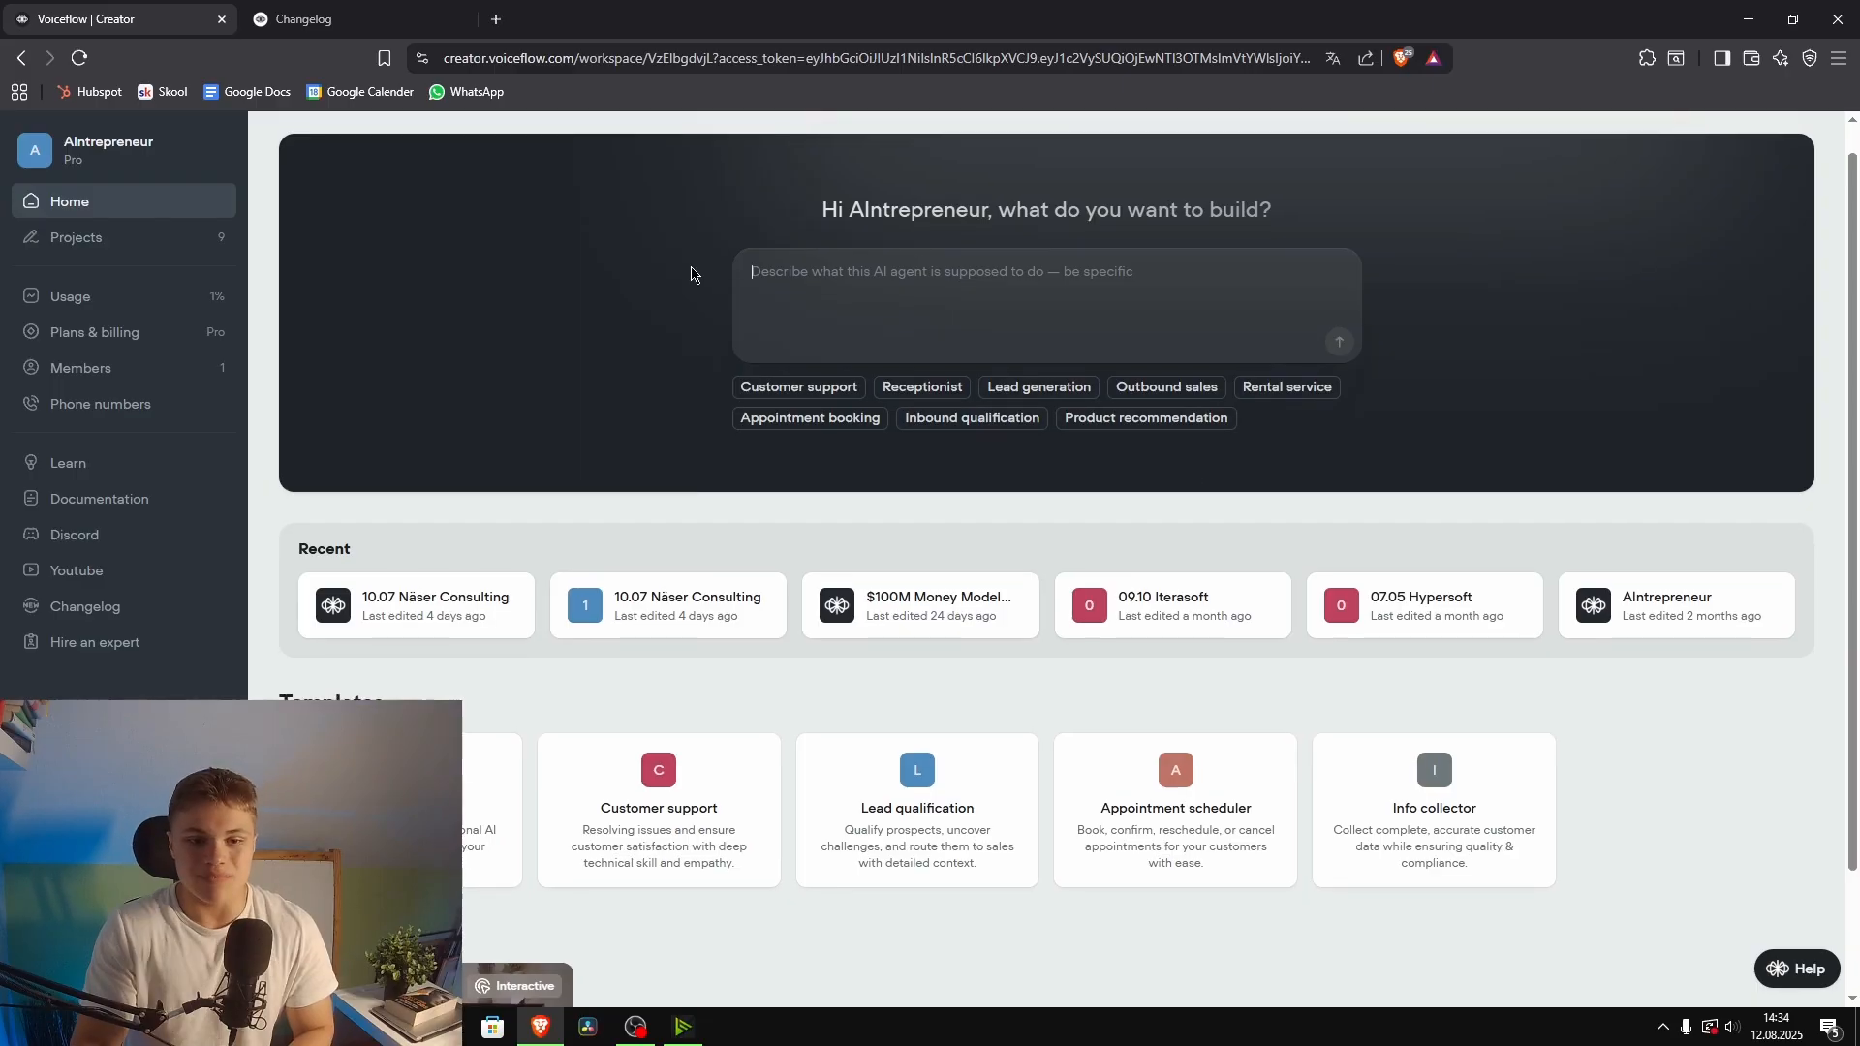
# Step: Look over the recent projects and the available agent templates on the workspace home page
pyautogui.scroll(-2, 431, 413)
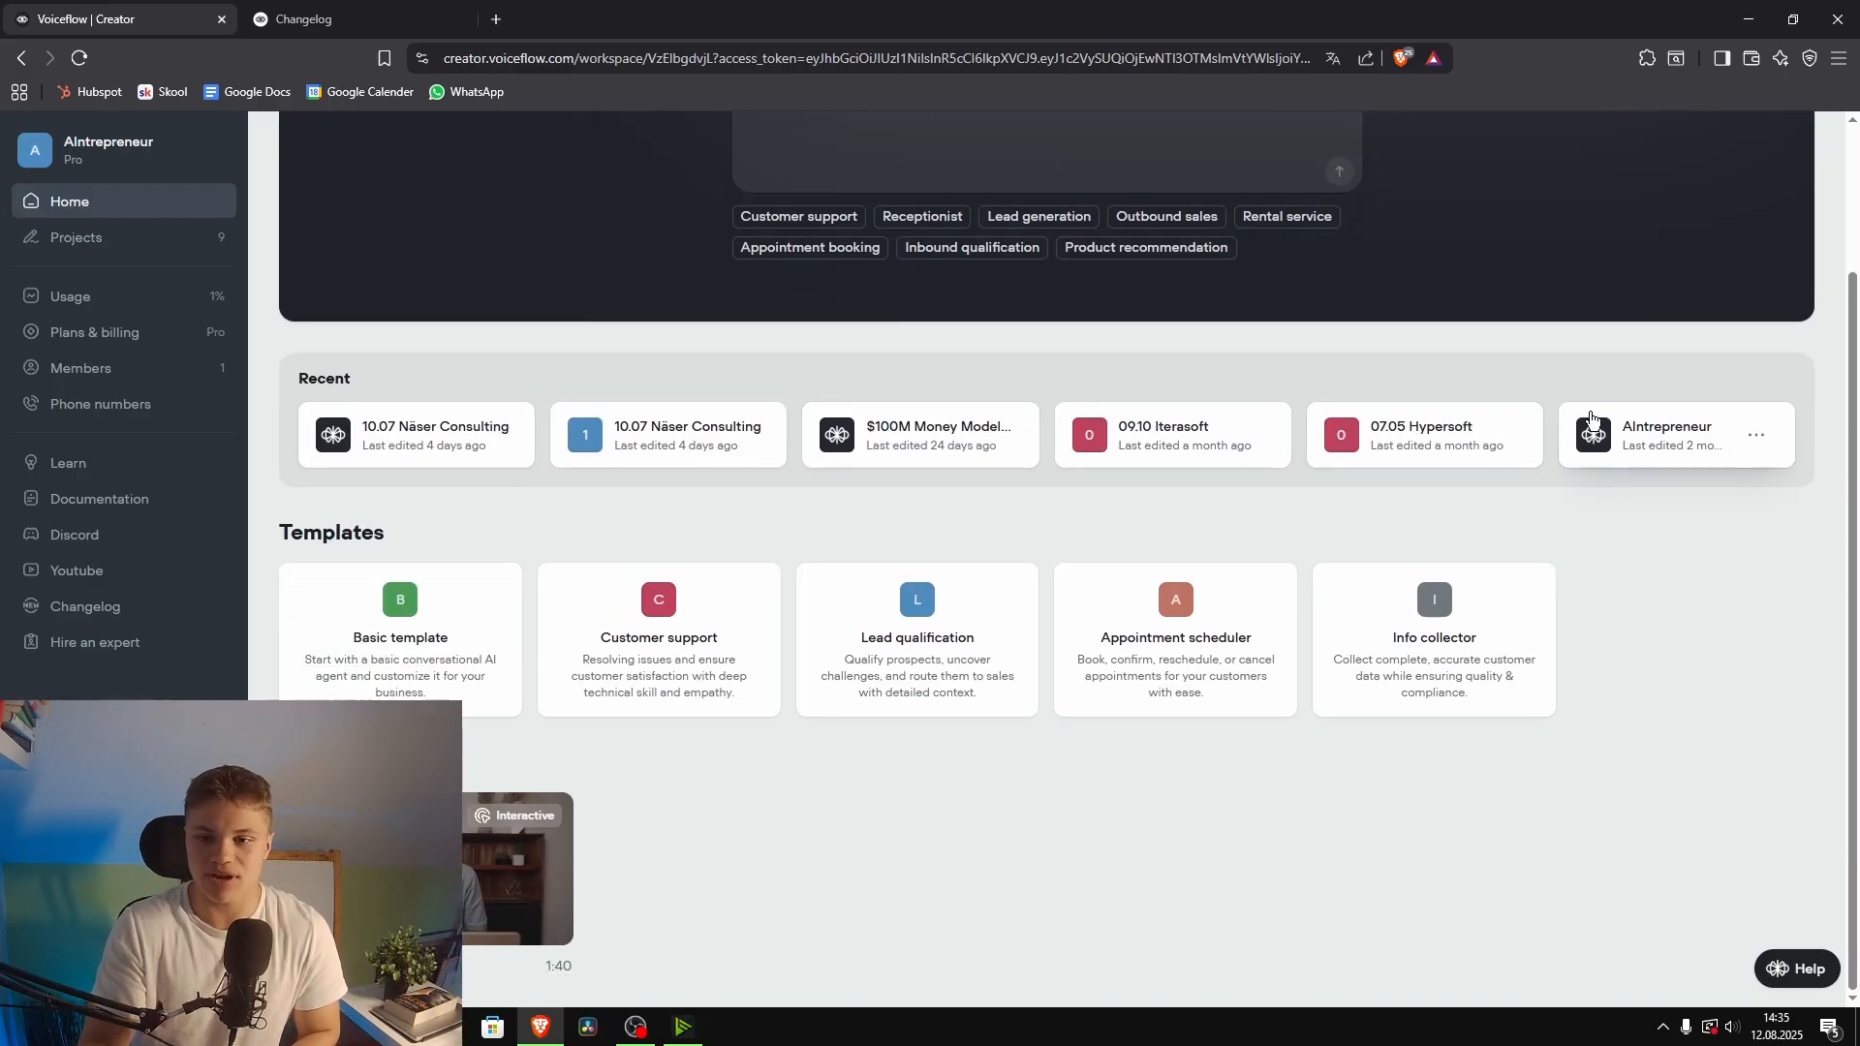
pyautogui.moveTo(328, 625)
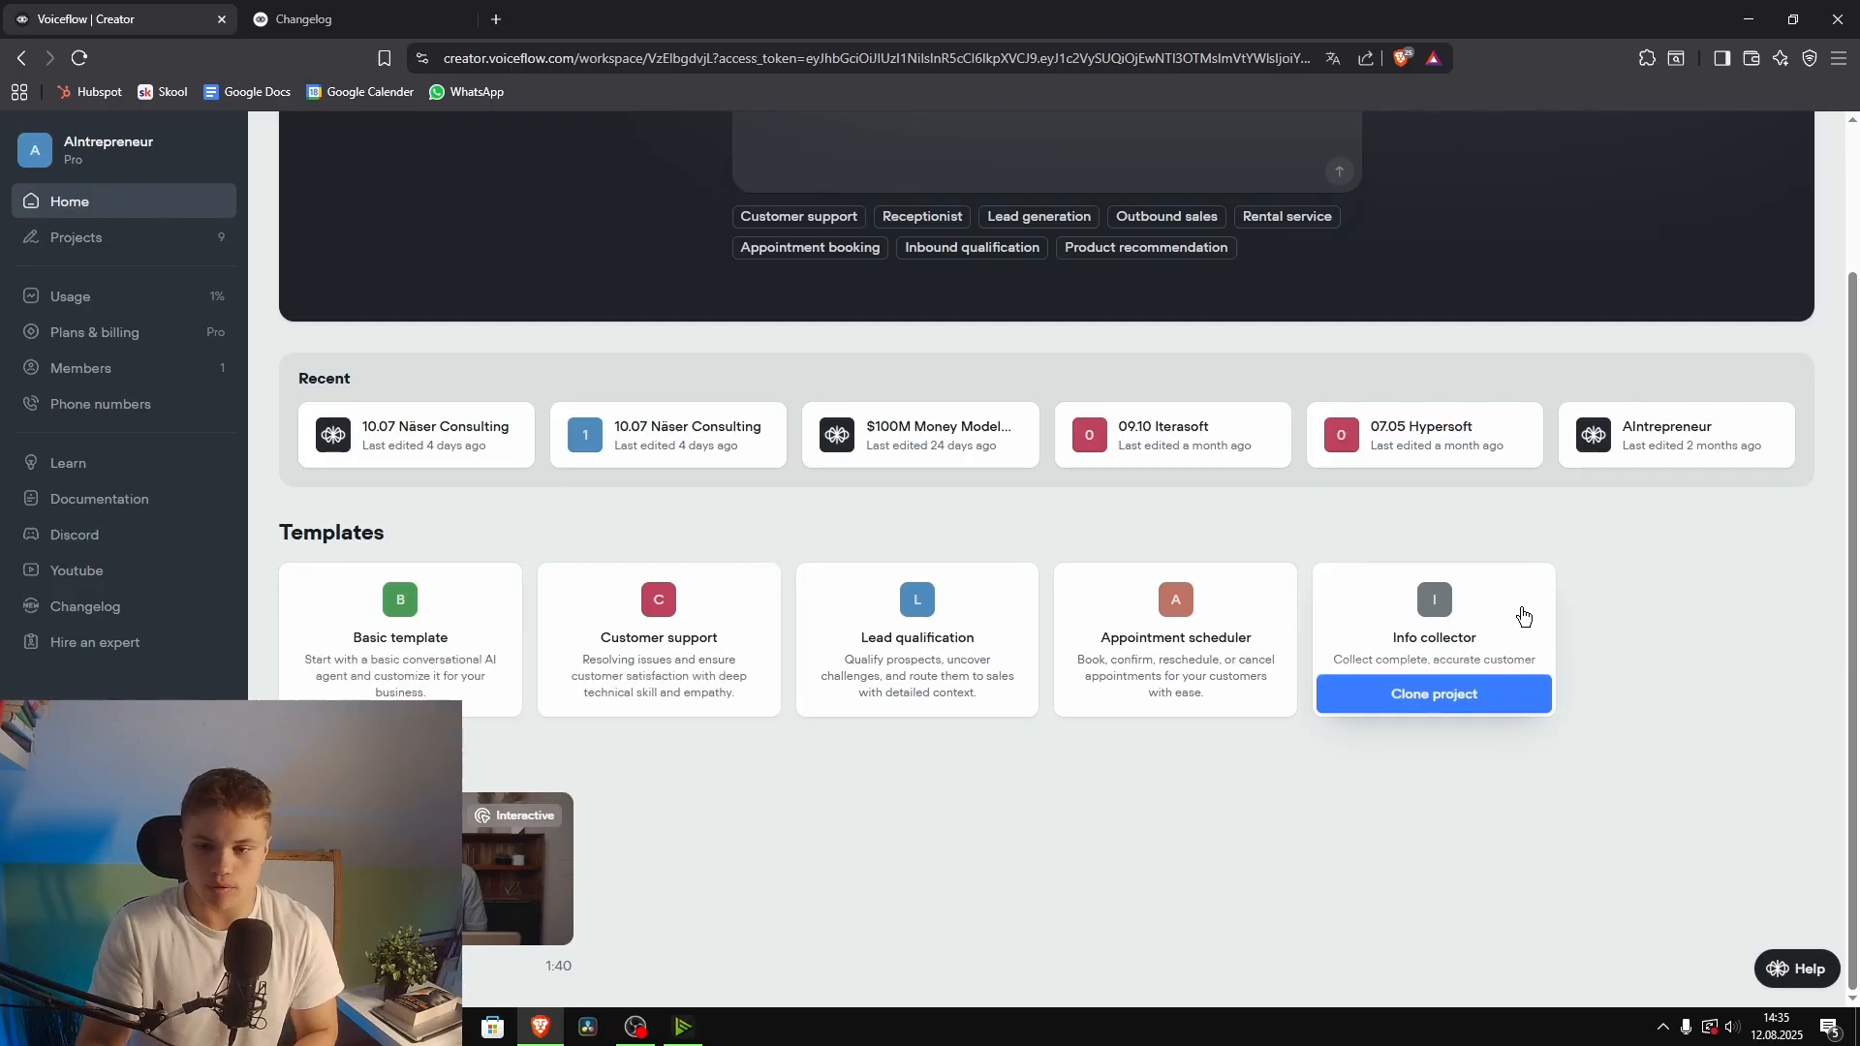
pyautogui.moveTo(684, 658)
pyautogui.scroll(2, 684, 659)
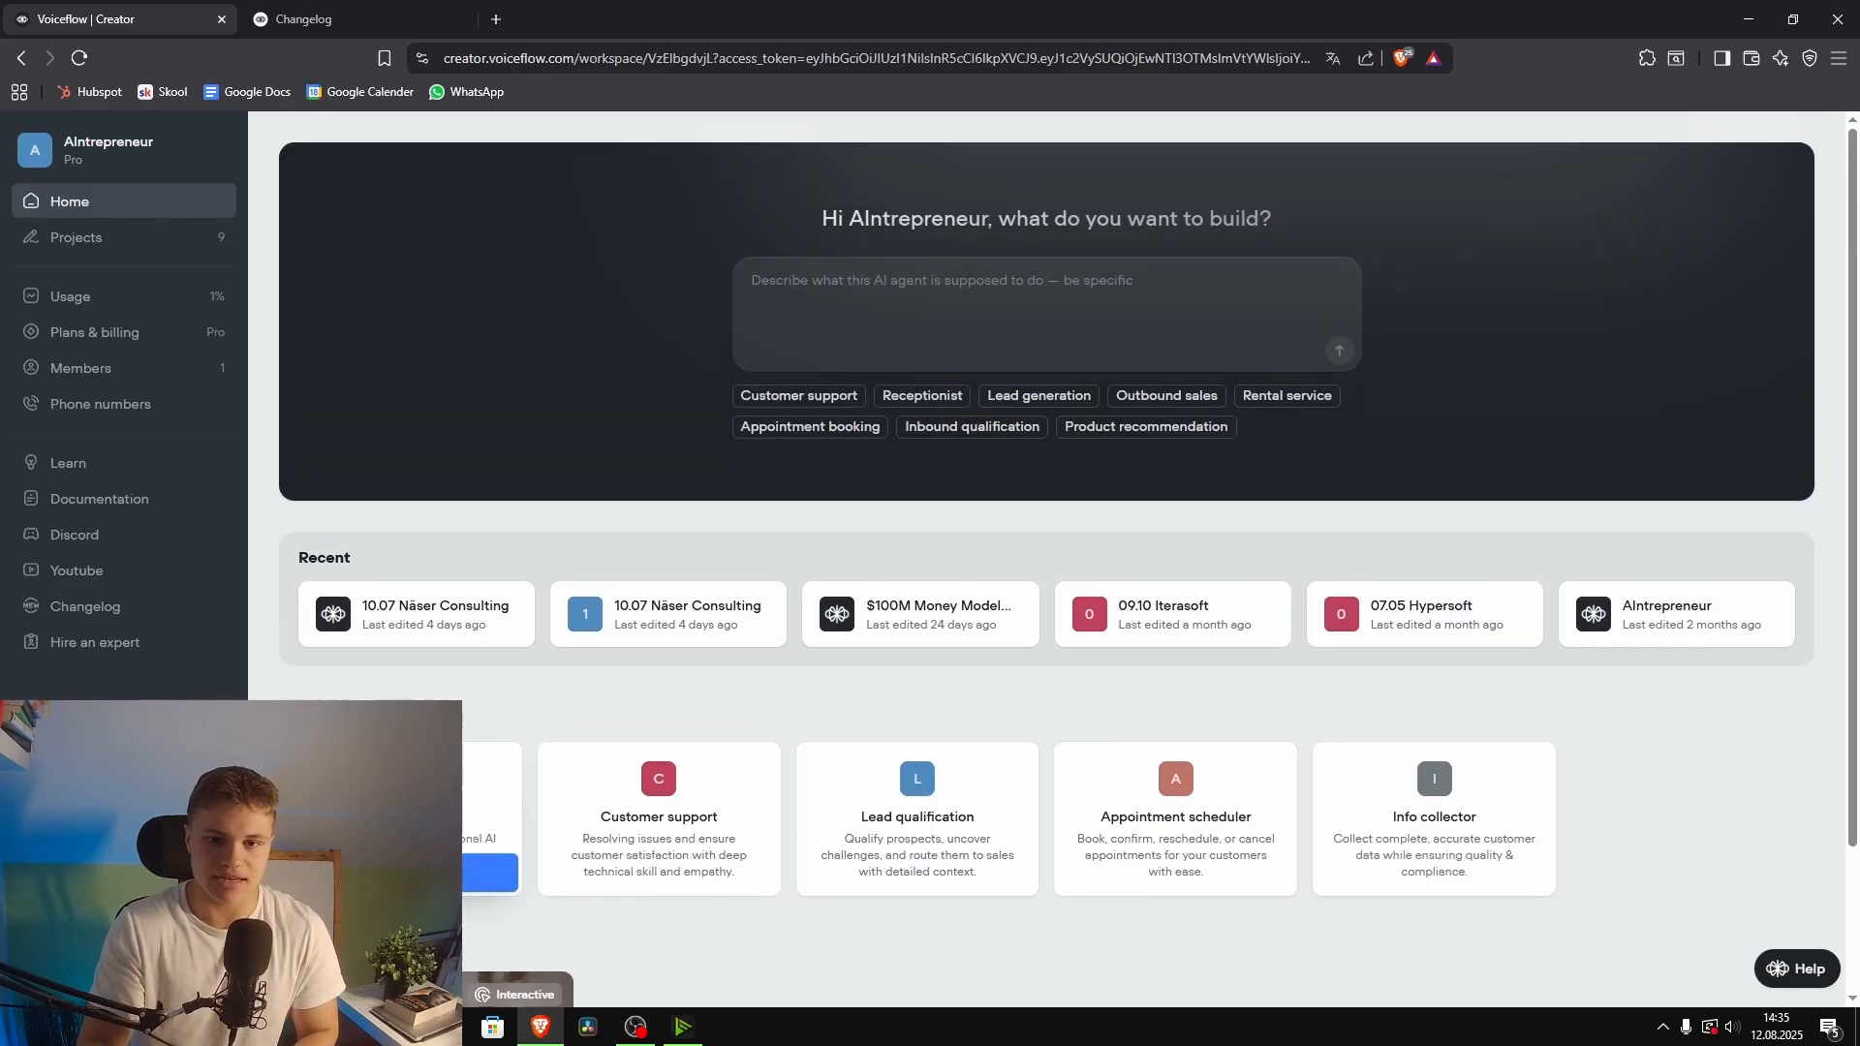
# Step: Review the workspace's projects, usage, plans and billing, members and phone numbers pages, and briefly check the documentation link
pyautogui.click(114, 232)
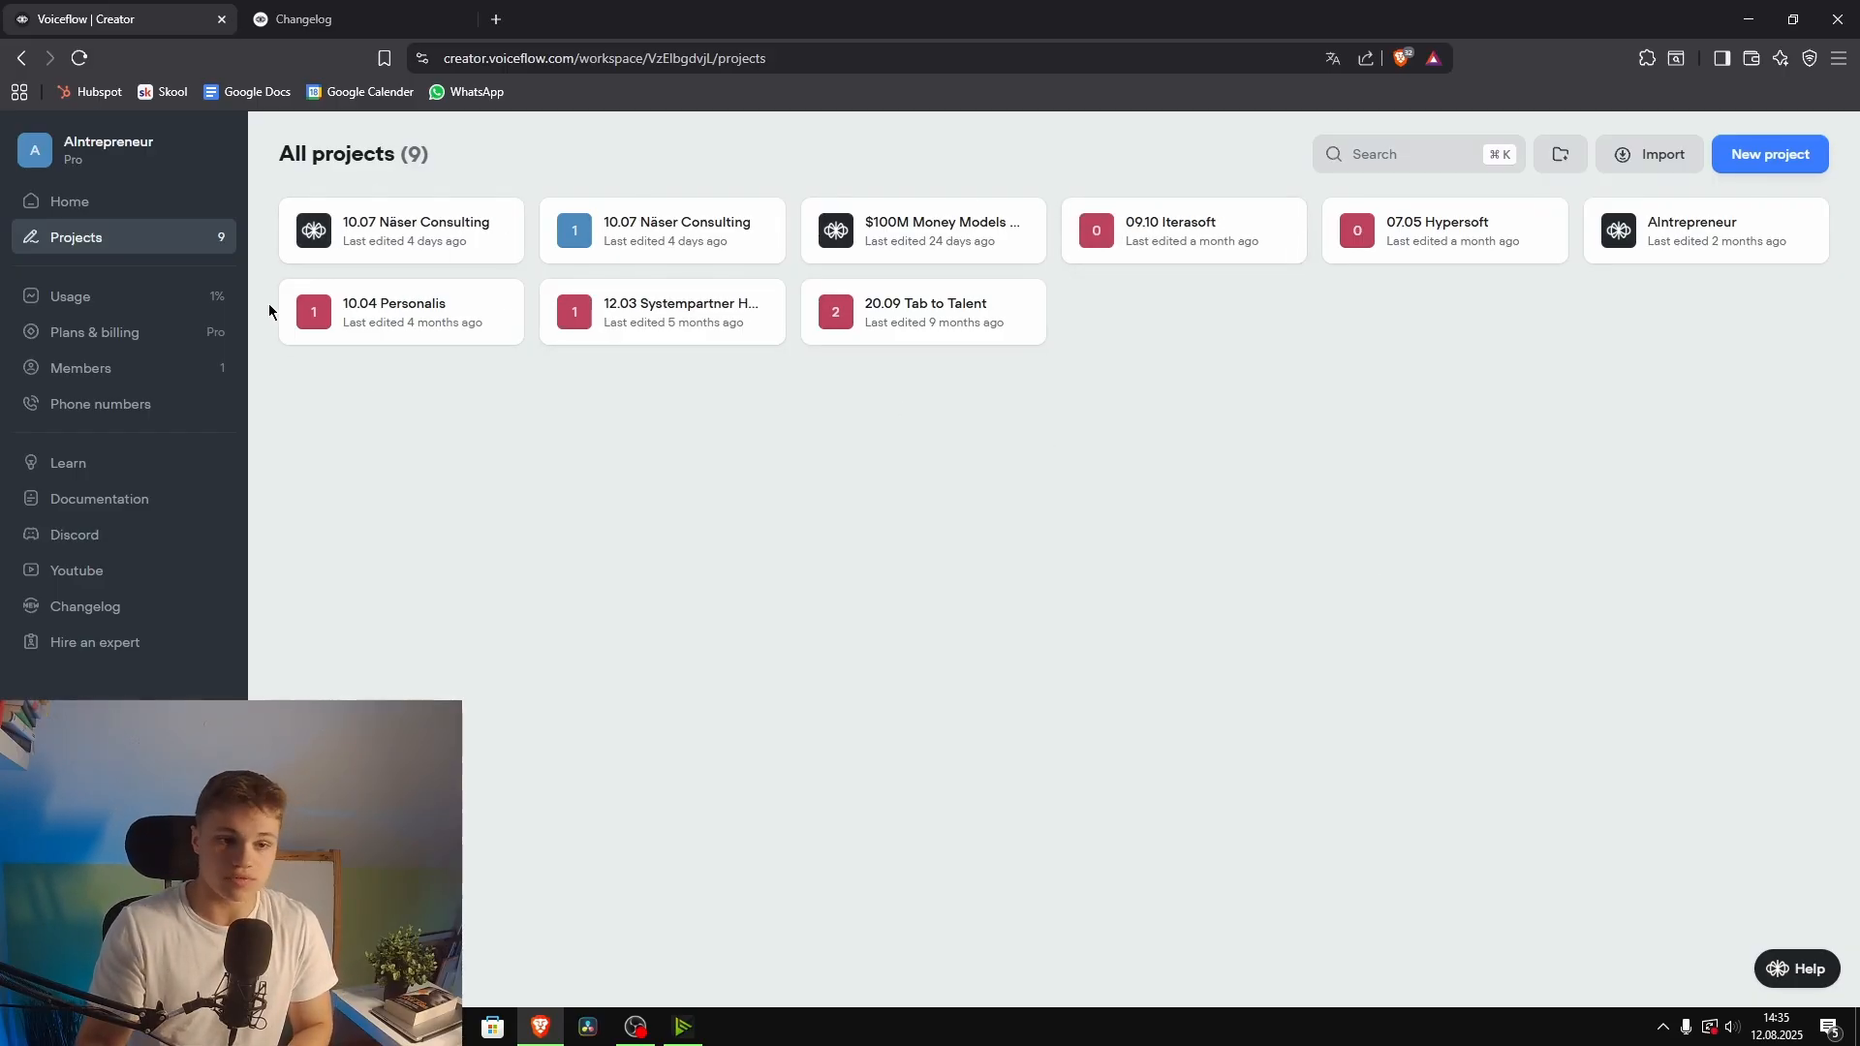
pyautogui.click(142, 310)
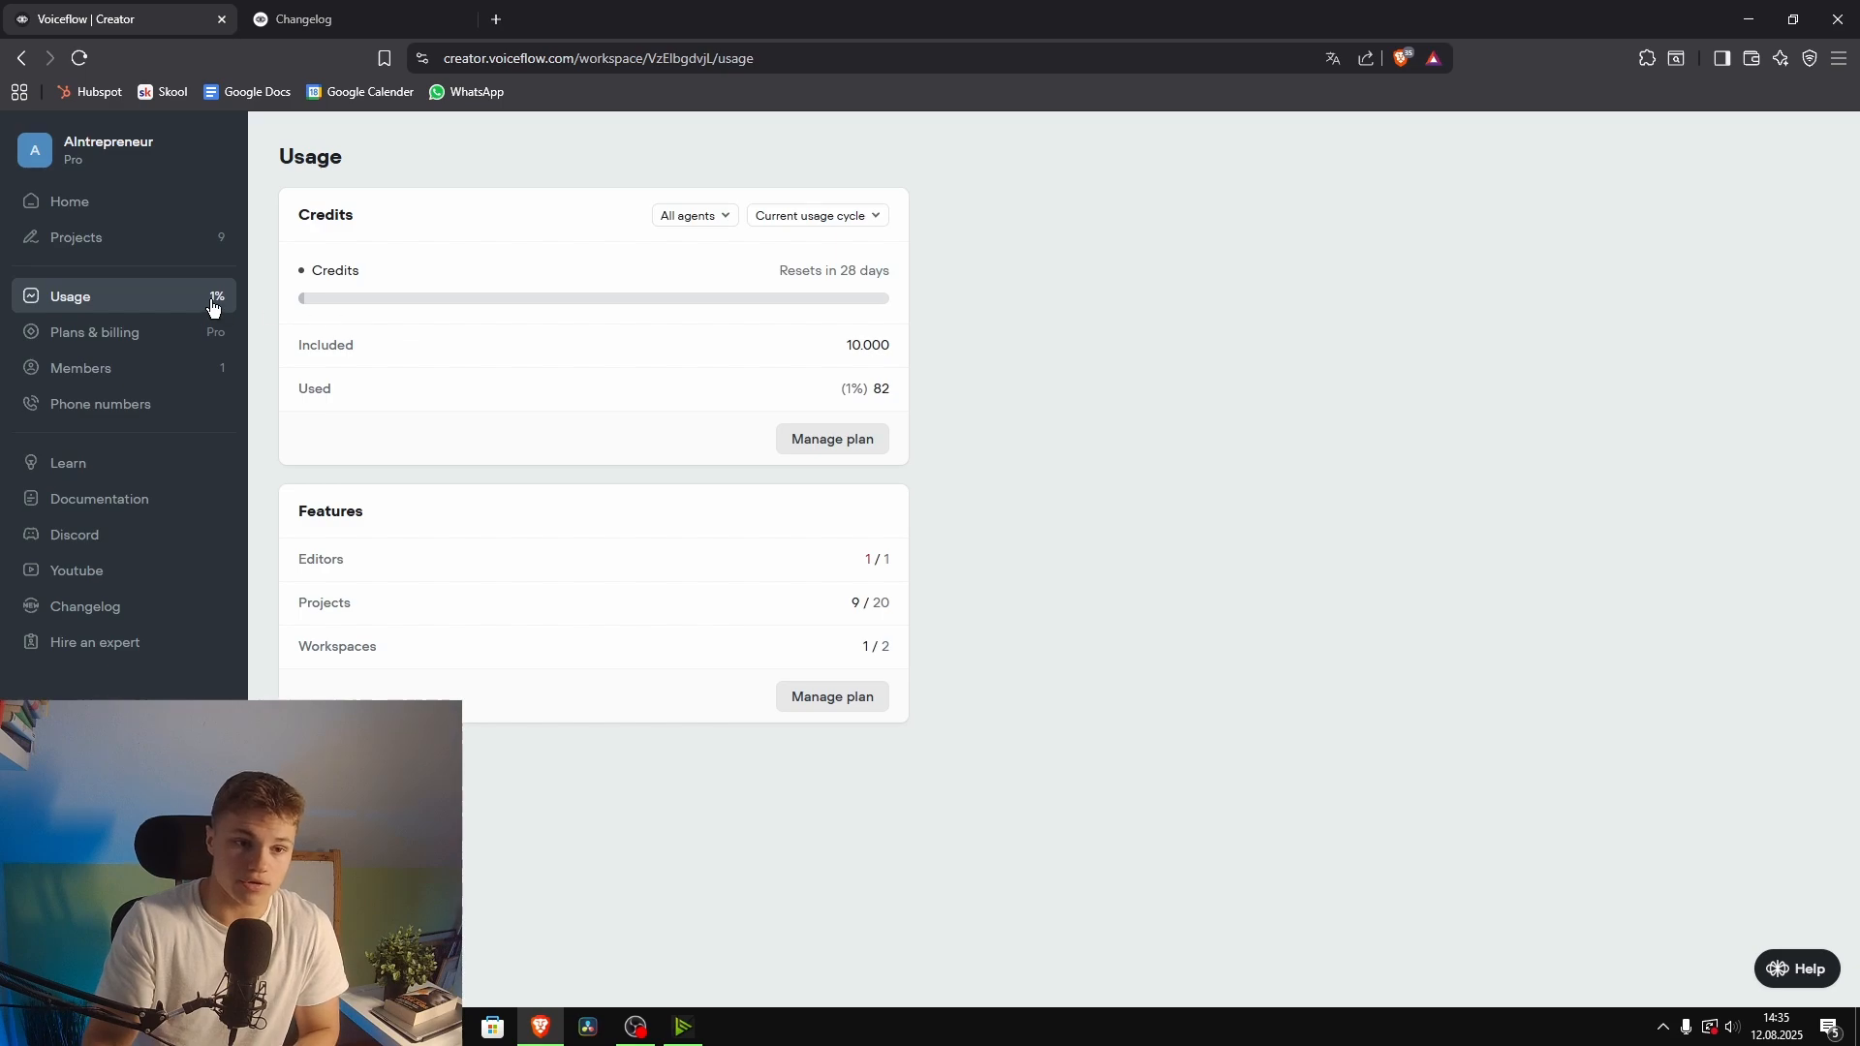
pyautogui.click(155, 334)
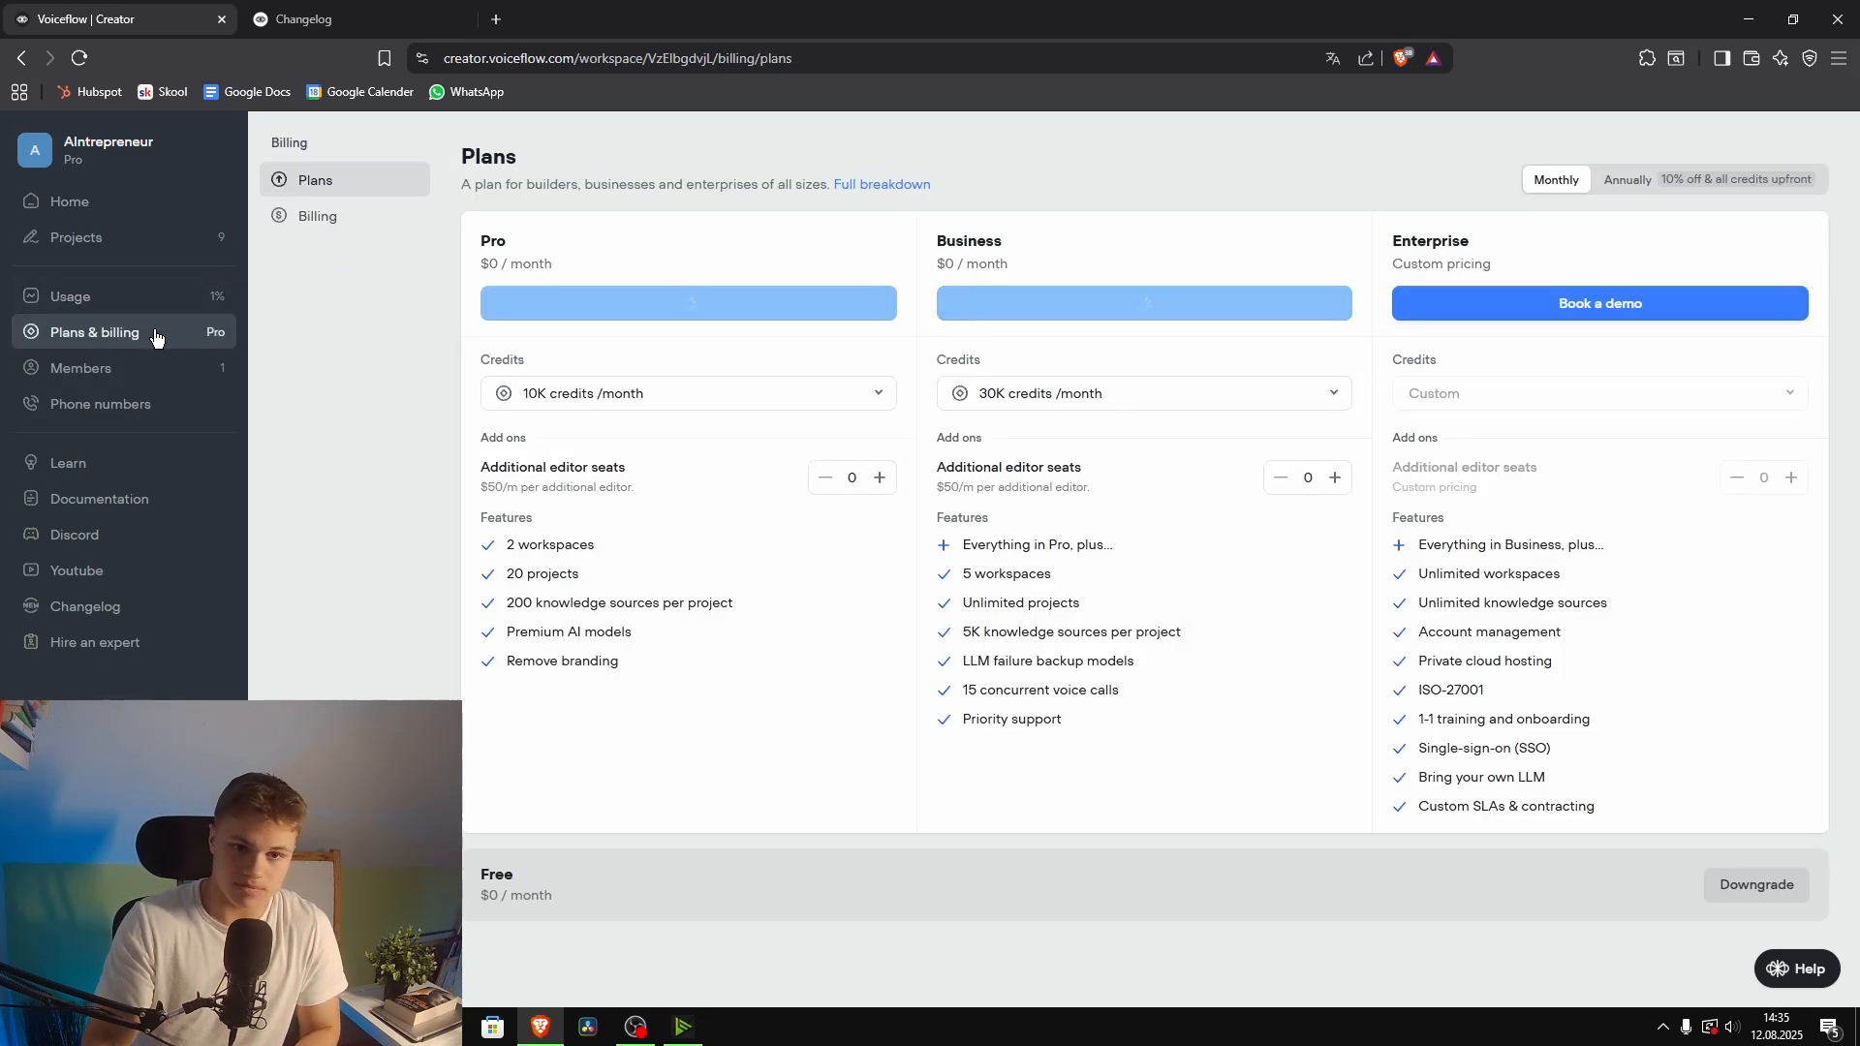
pyautogui.click(126, 370)
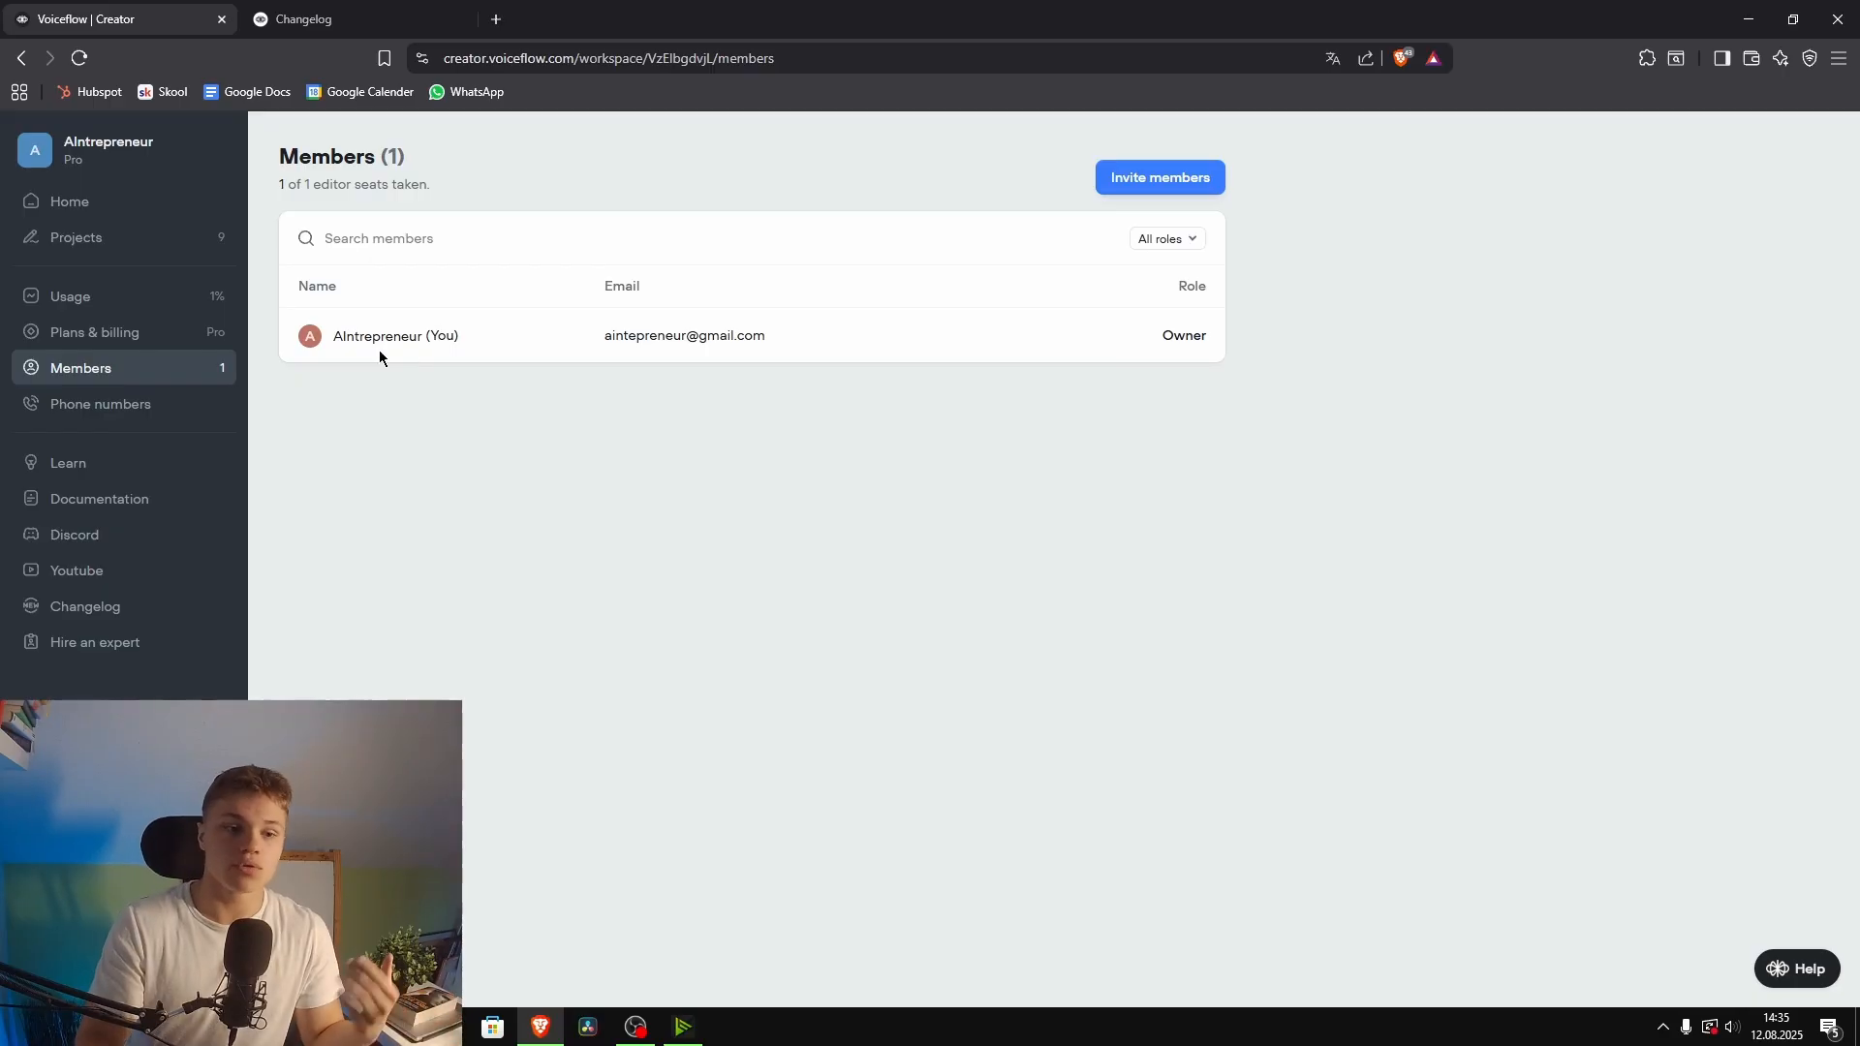
pyautogui.click(134, 410)
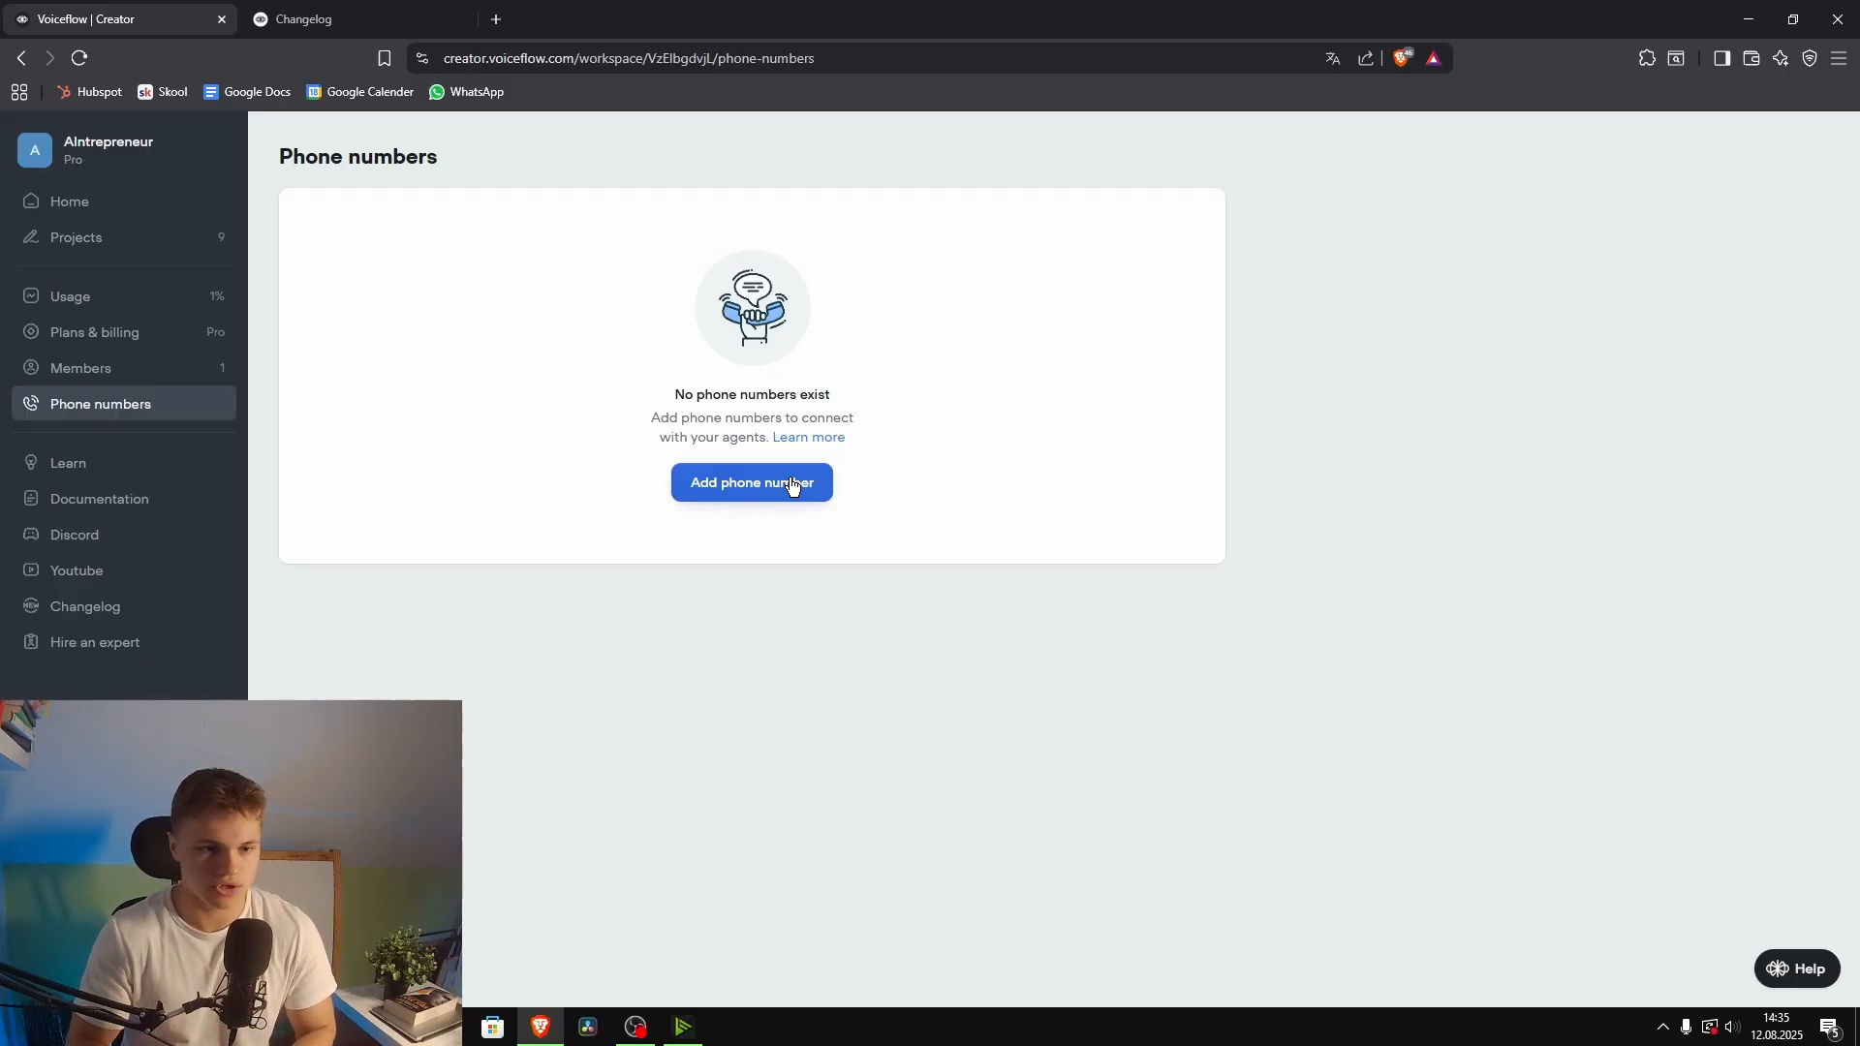
pyautogui.click(111, 493)
pyautogui.click(467, 19)
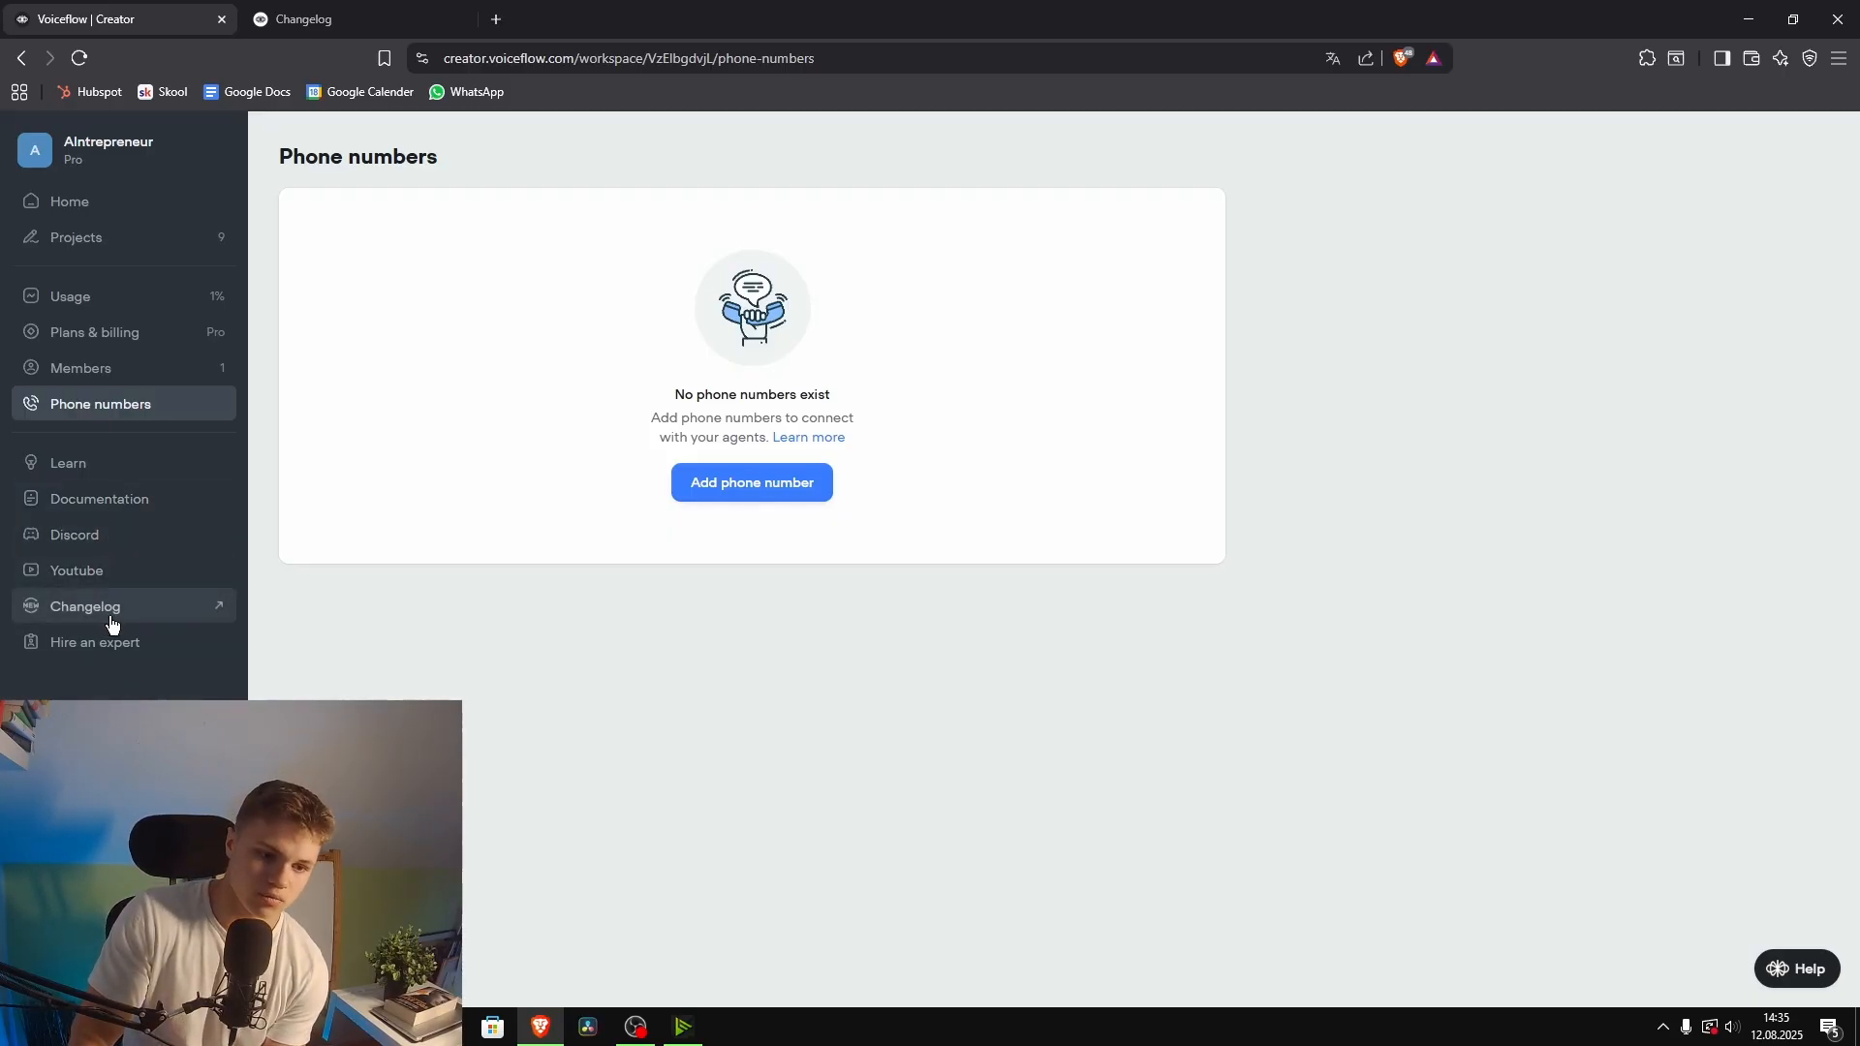
# Step: Open the Hire an expert page, dismiss the translation offer, and browse the listed Voiceflow experts
pyautogui.click(128, 643)
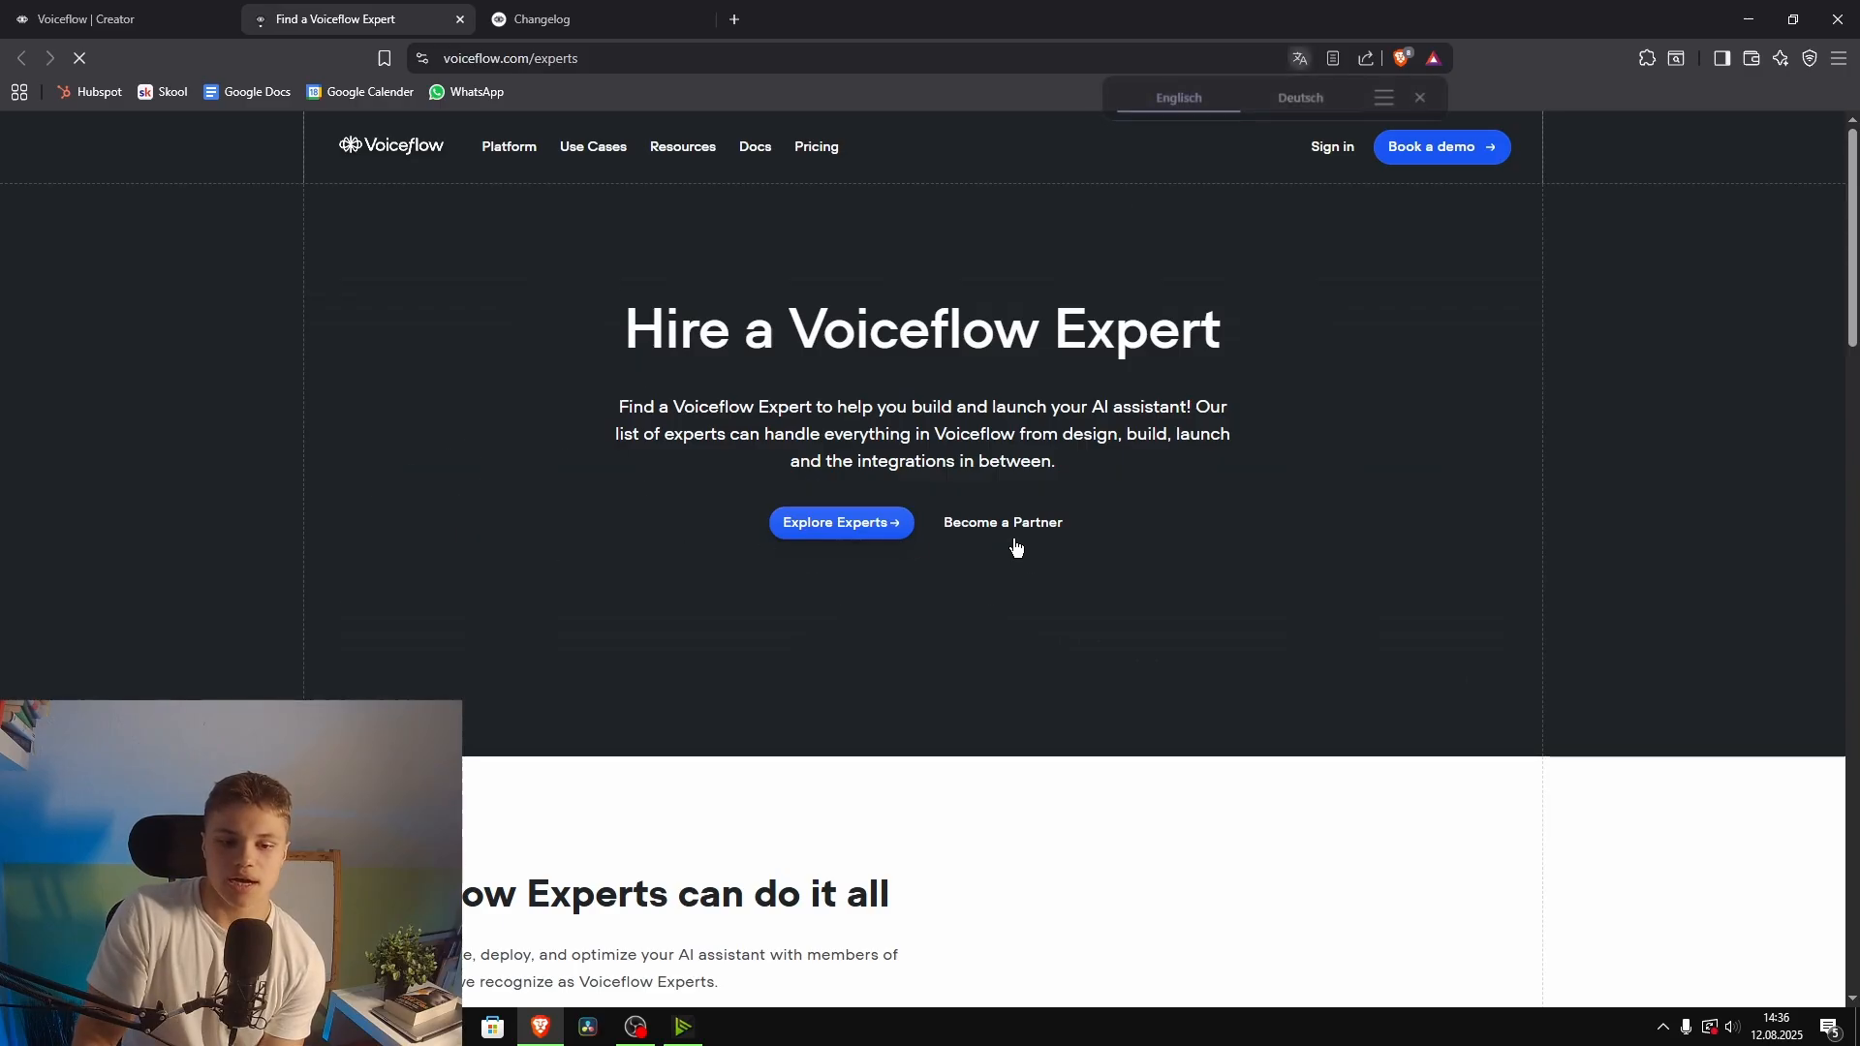
pyautogui.click(1420, 97)
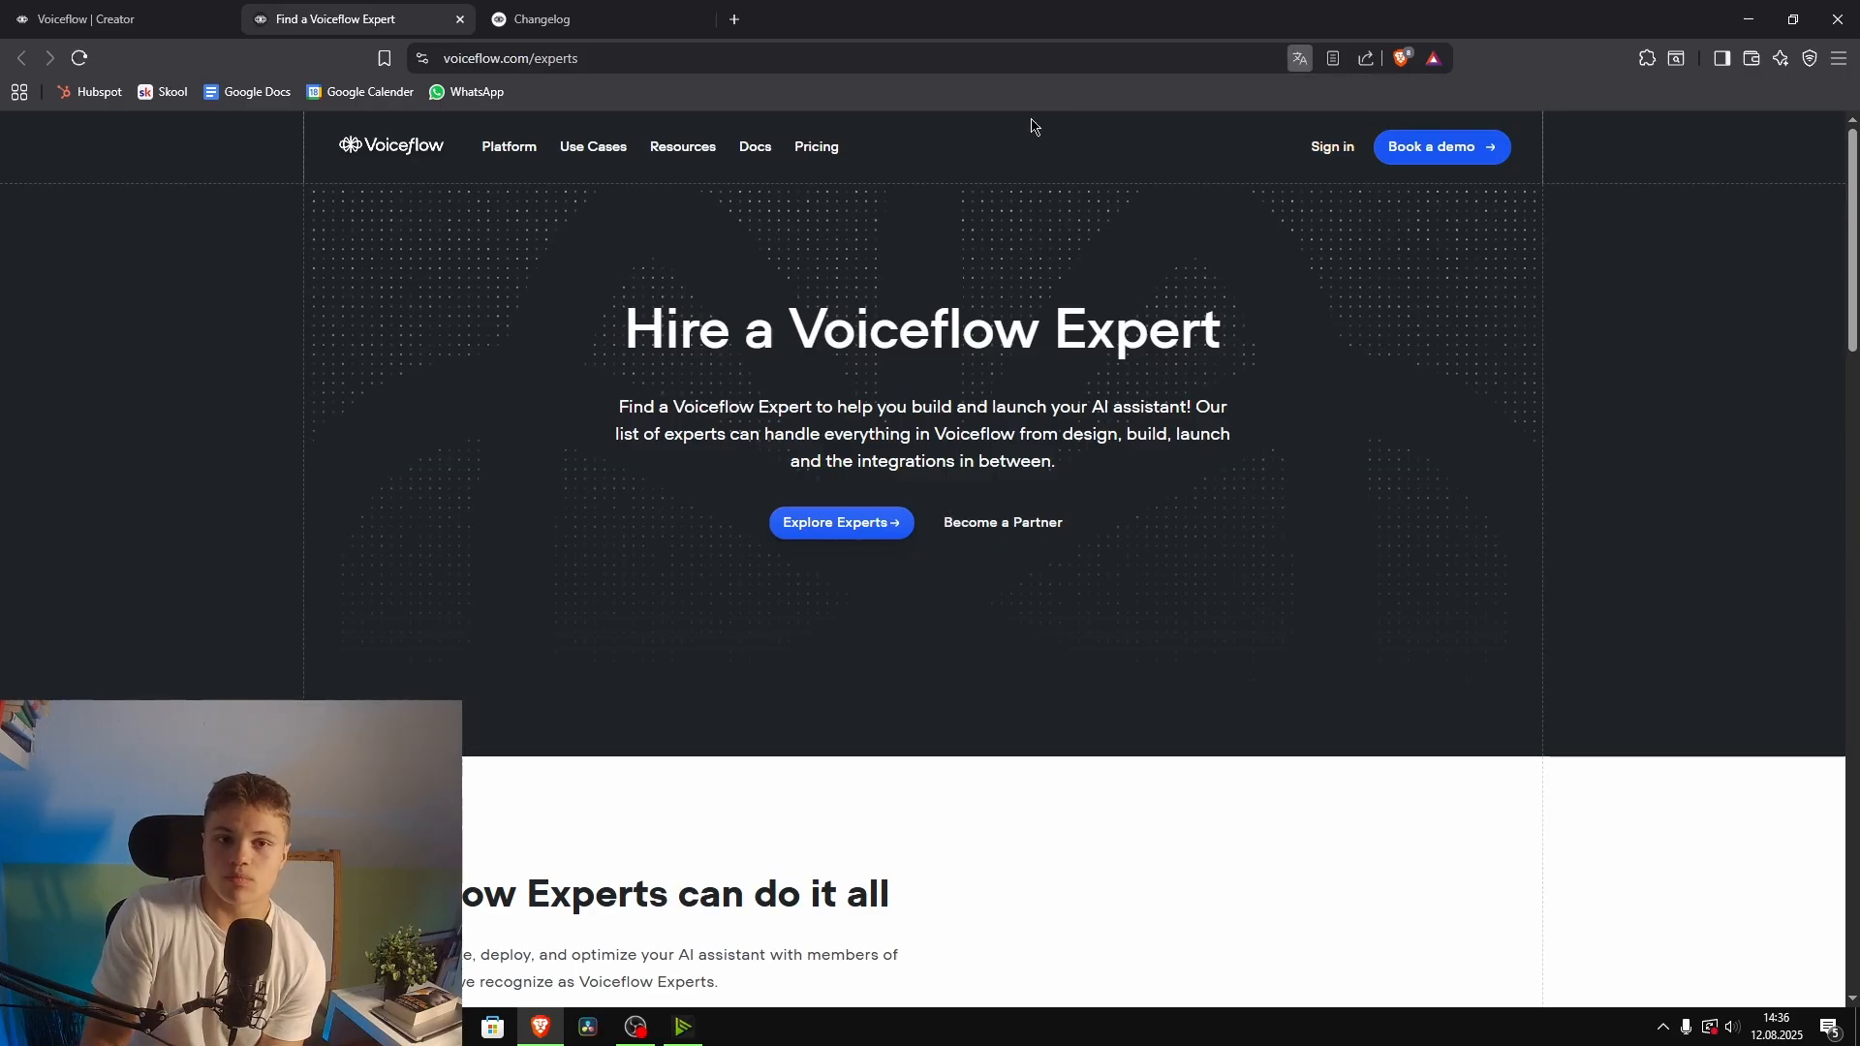
pyautogui.scroll(-8, 1163, 514)
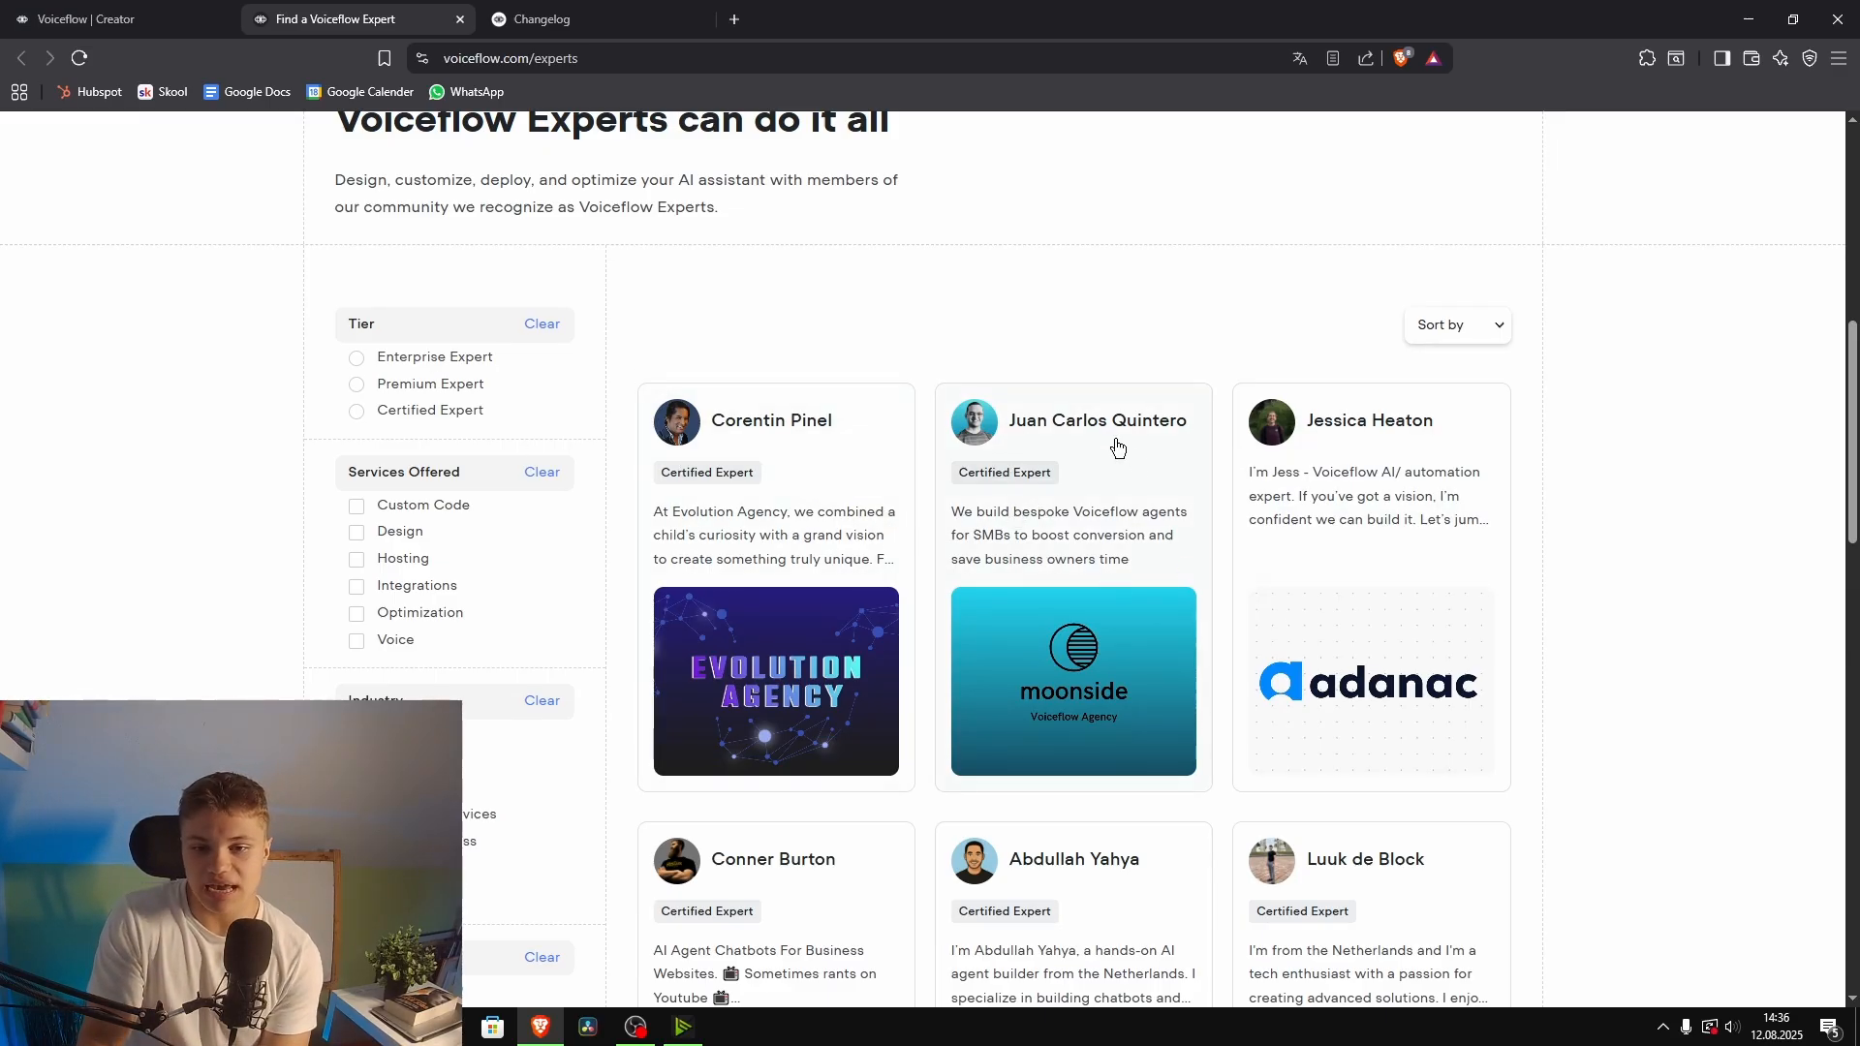
pyautogui.scroll(-5, 893, 445)
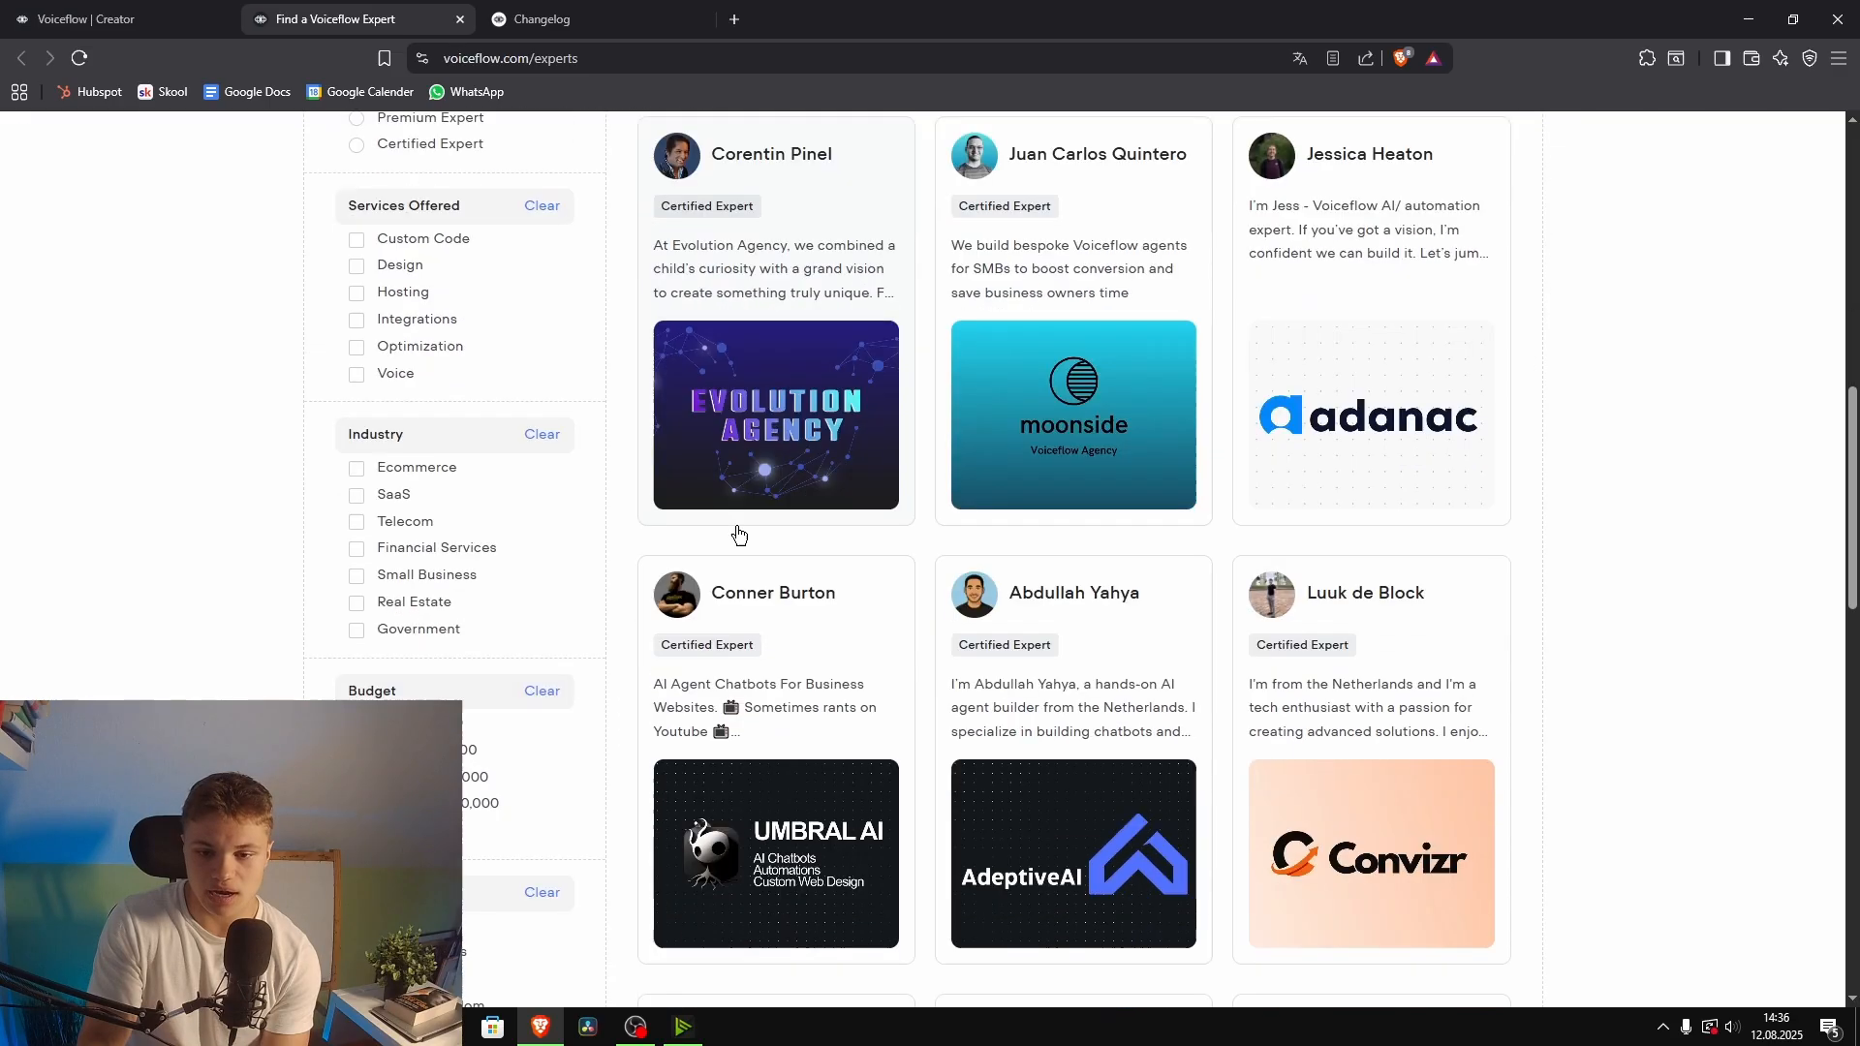
pyautogui.scroll(5, 1161, 538)
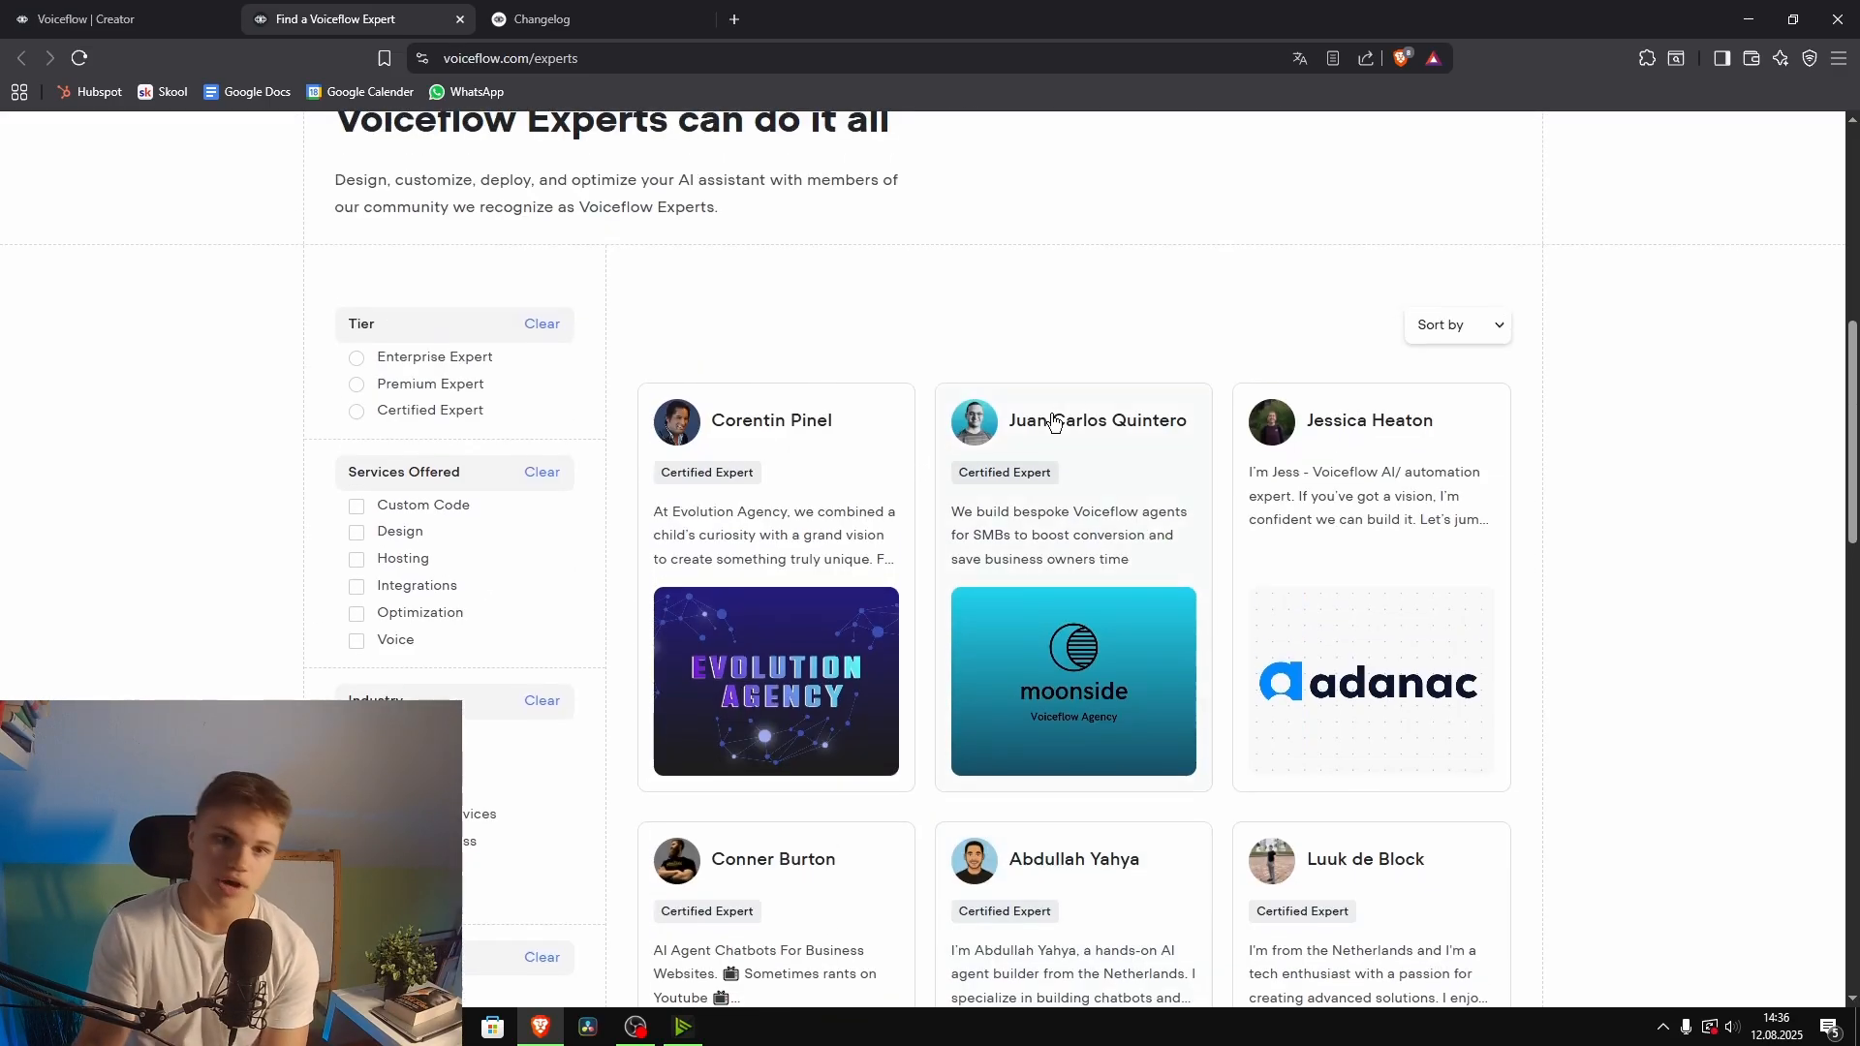
# Step: Review a certified expert's profile and contributed templates, and view the Zapier: Trigger Zap function page
pyautogui.click(1094, 428)
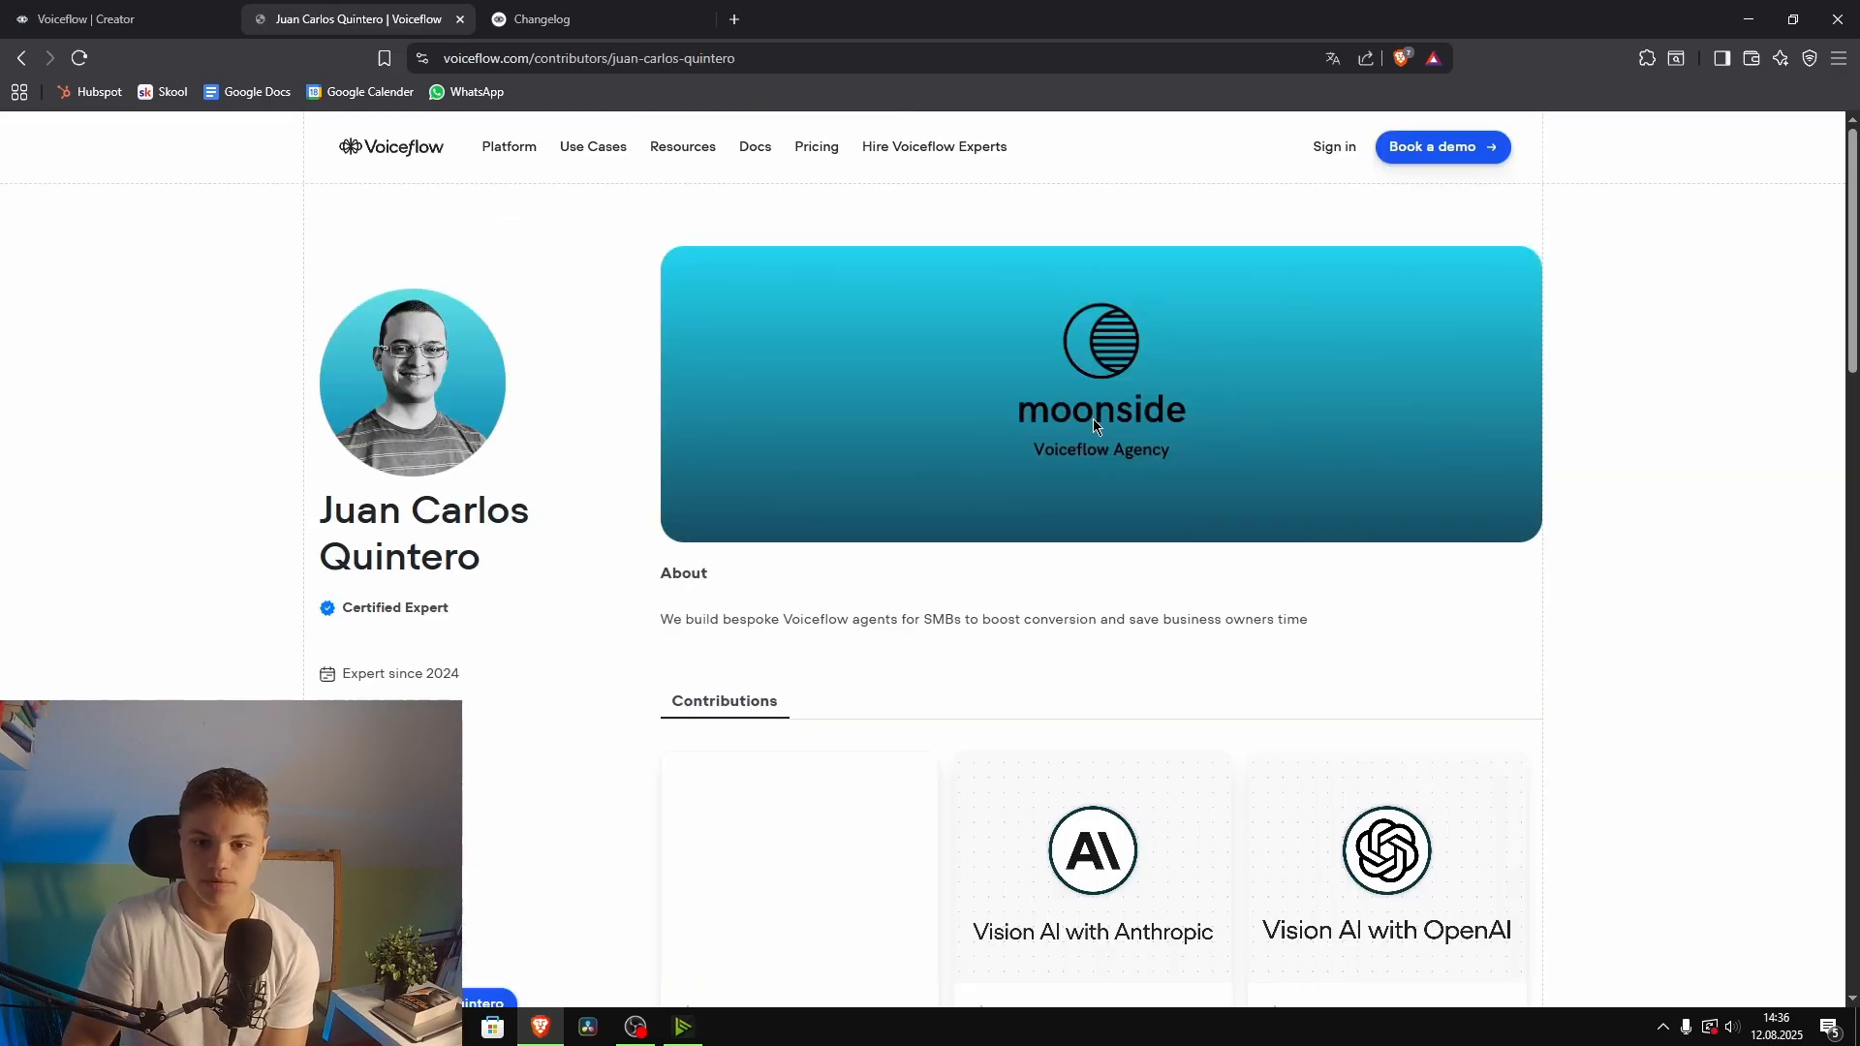
pyautogui.scroll(-3, 1188, 525)
pyautogui.scroll(-5, 1188, 525)
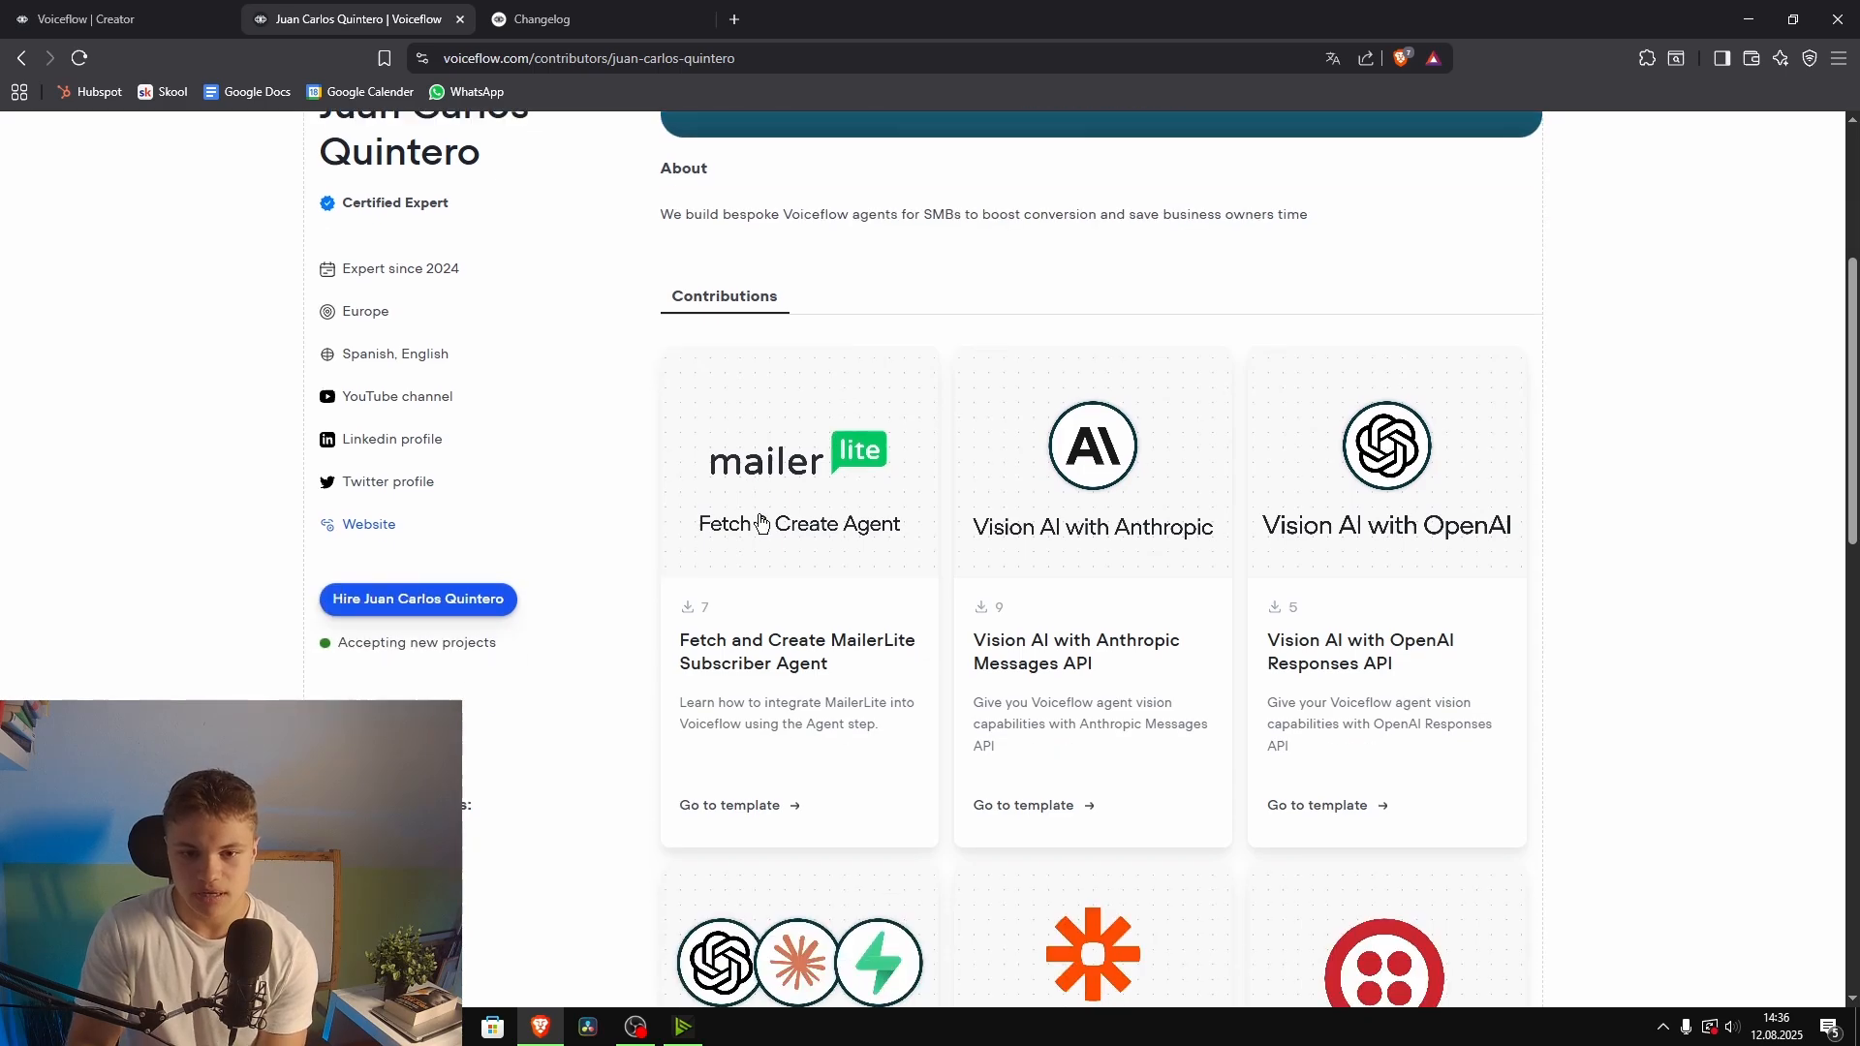
pyautogui.scroll(-1, 1274, 627)
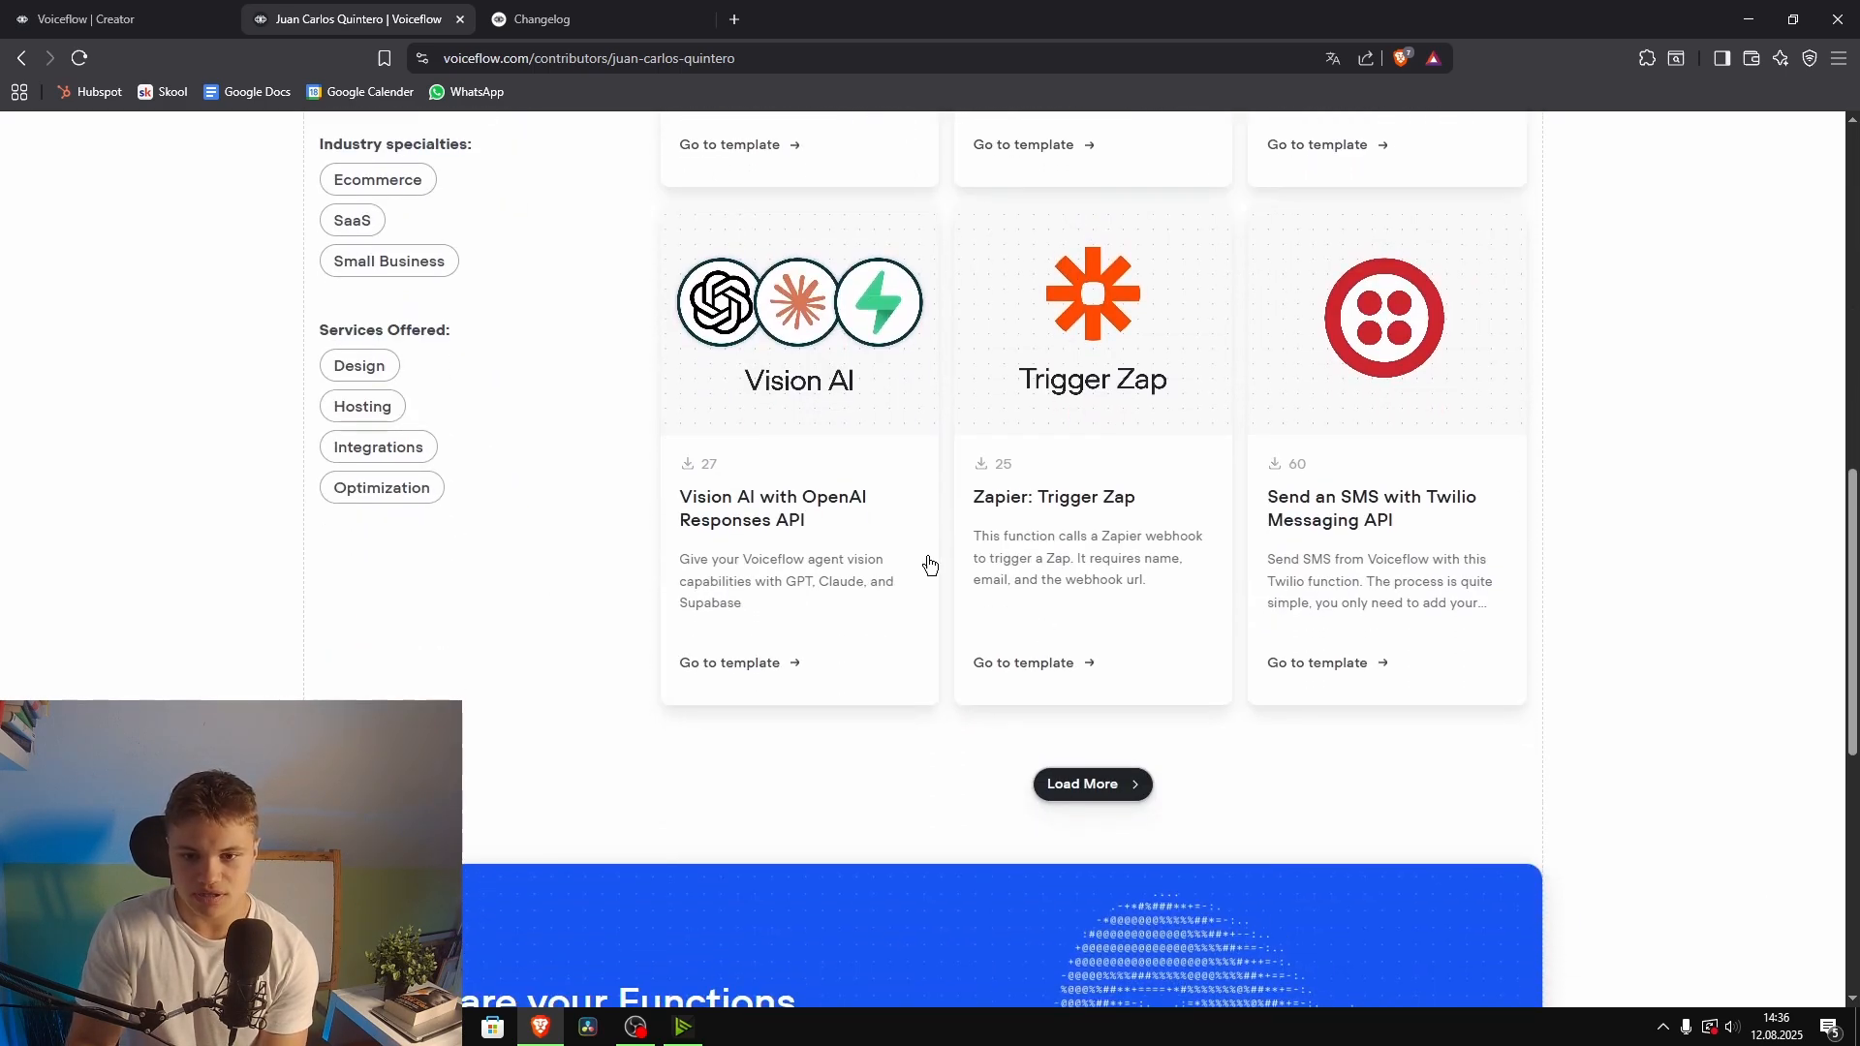
pyautogui.click(1087, 625)
pyautogui.scroll(-2, 599, 595)
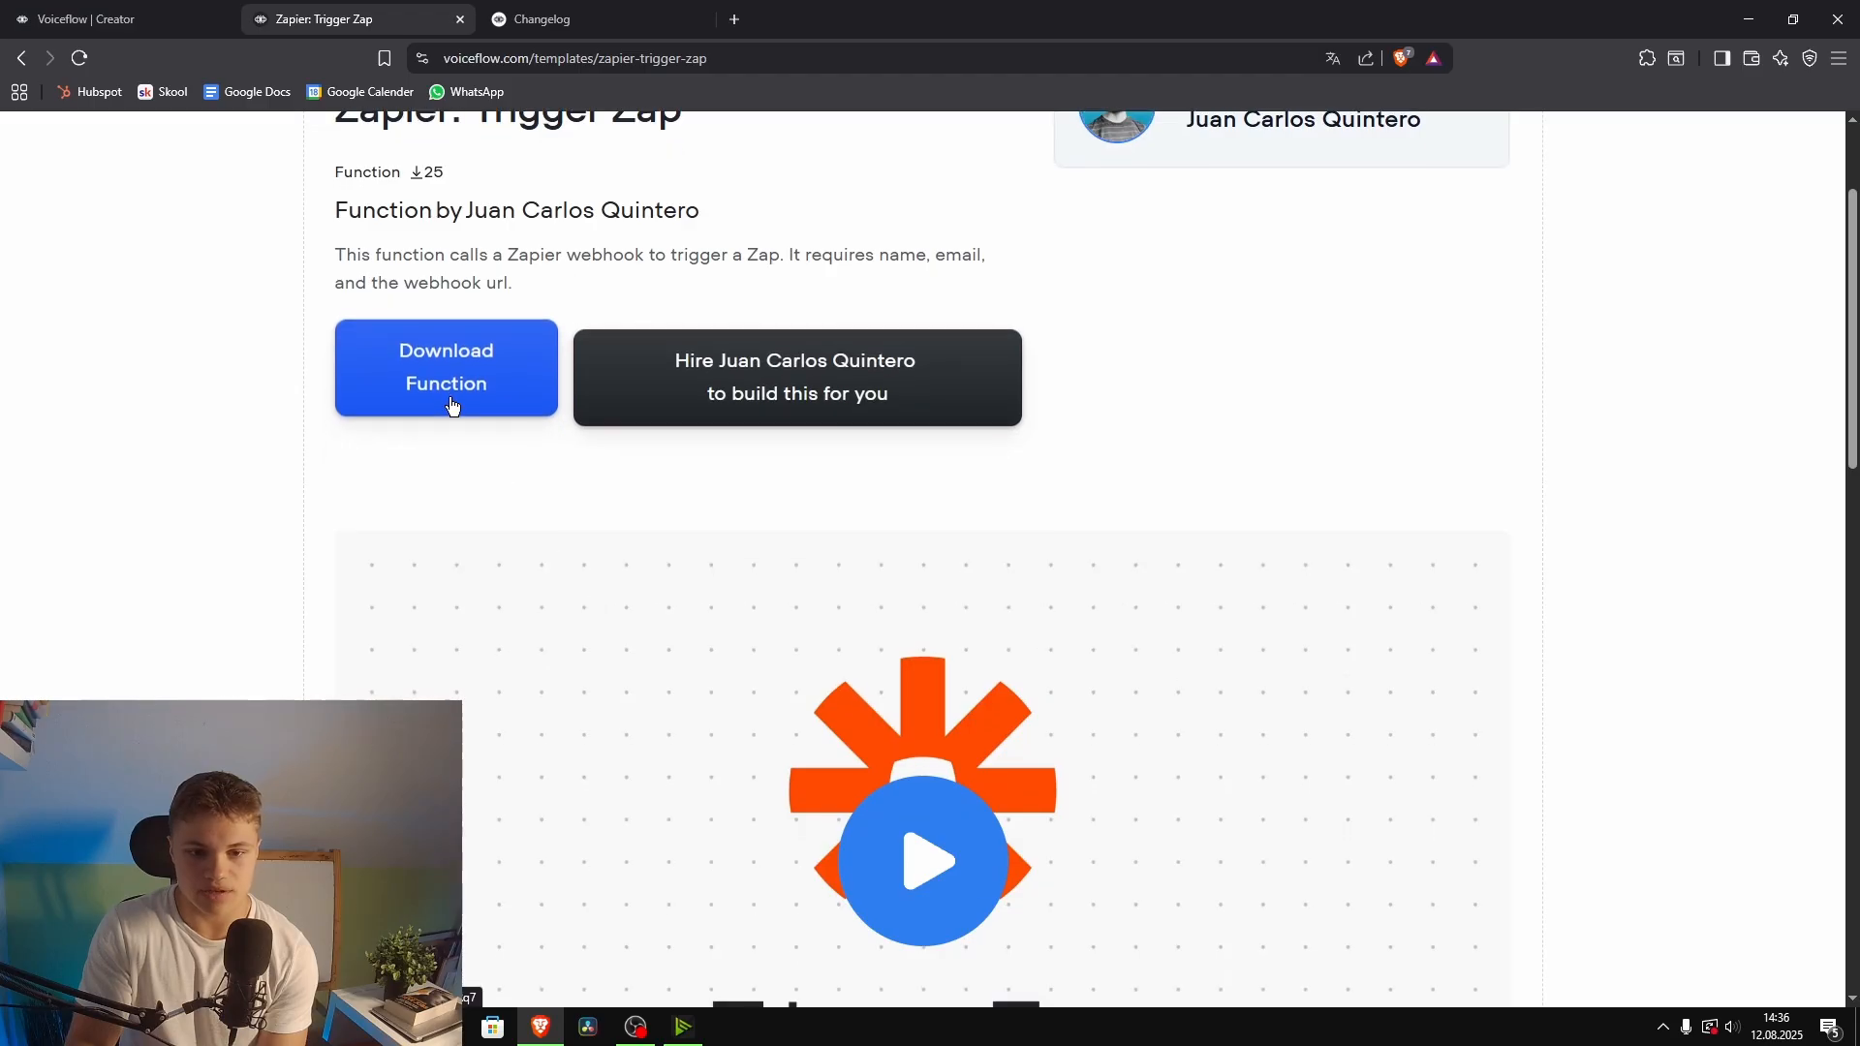
# Step: Return to the workspace's home page and close the expert template and changelog pages
pyautogui.click(92, 19)
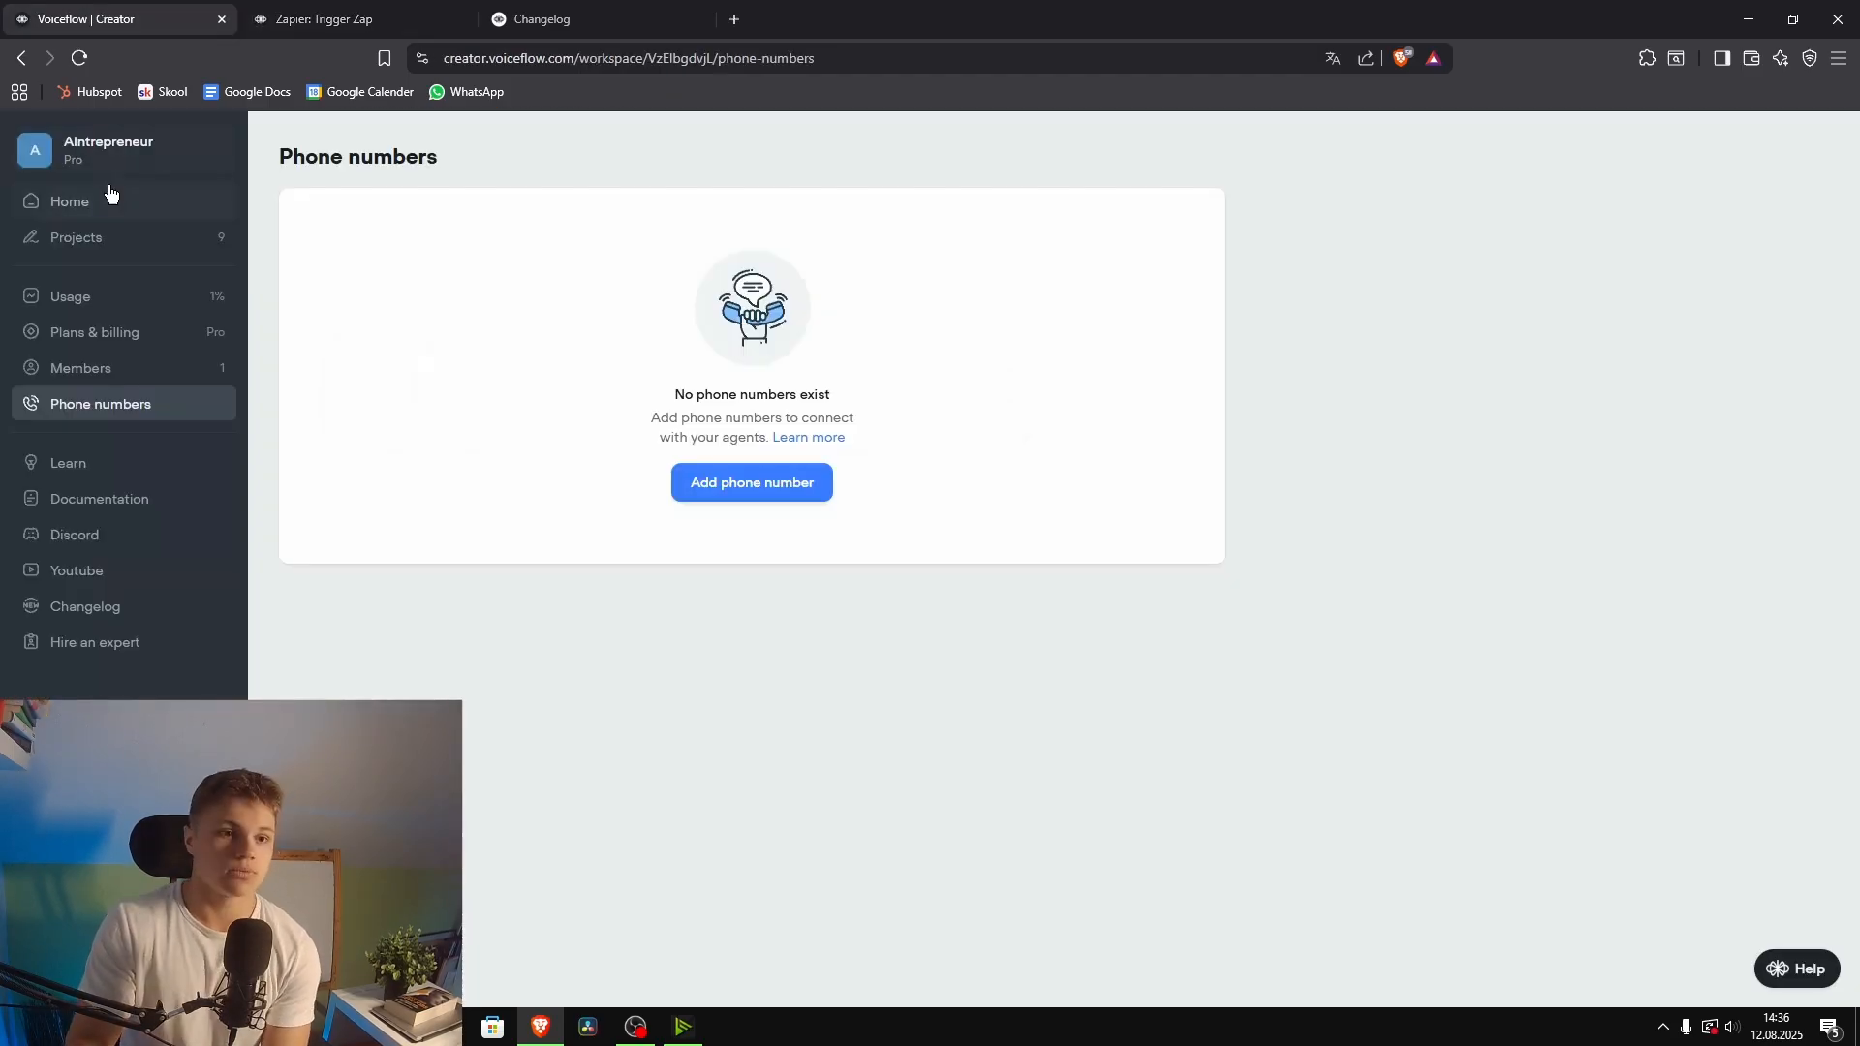
pyautogui.click(98, 205)
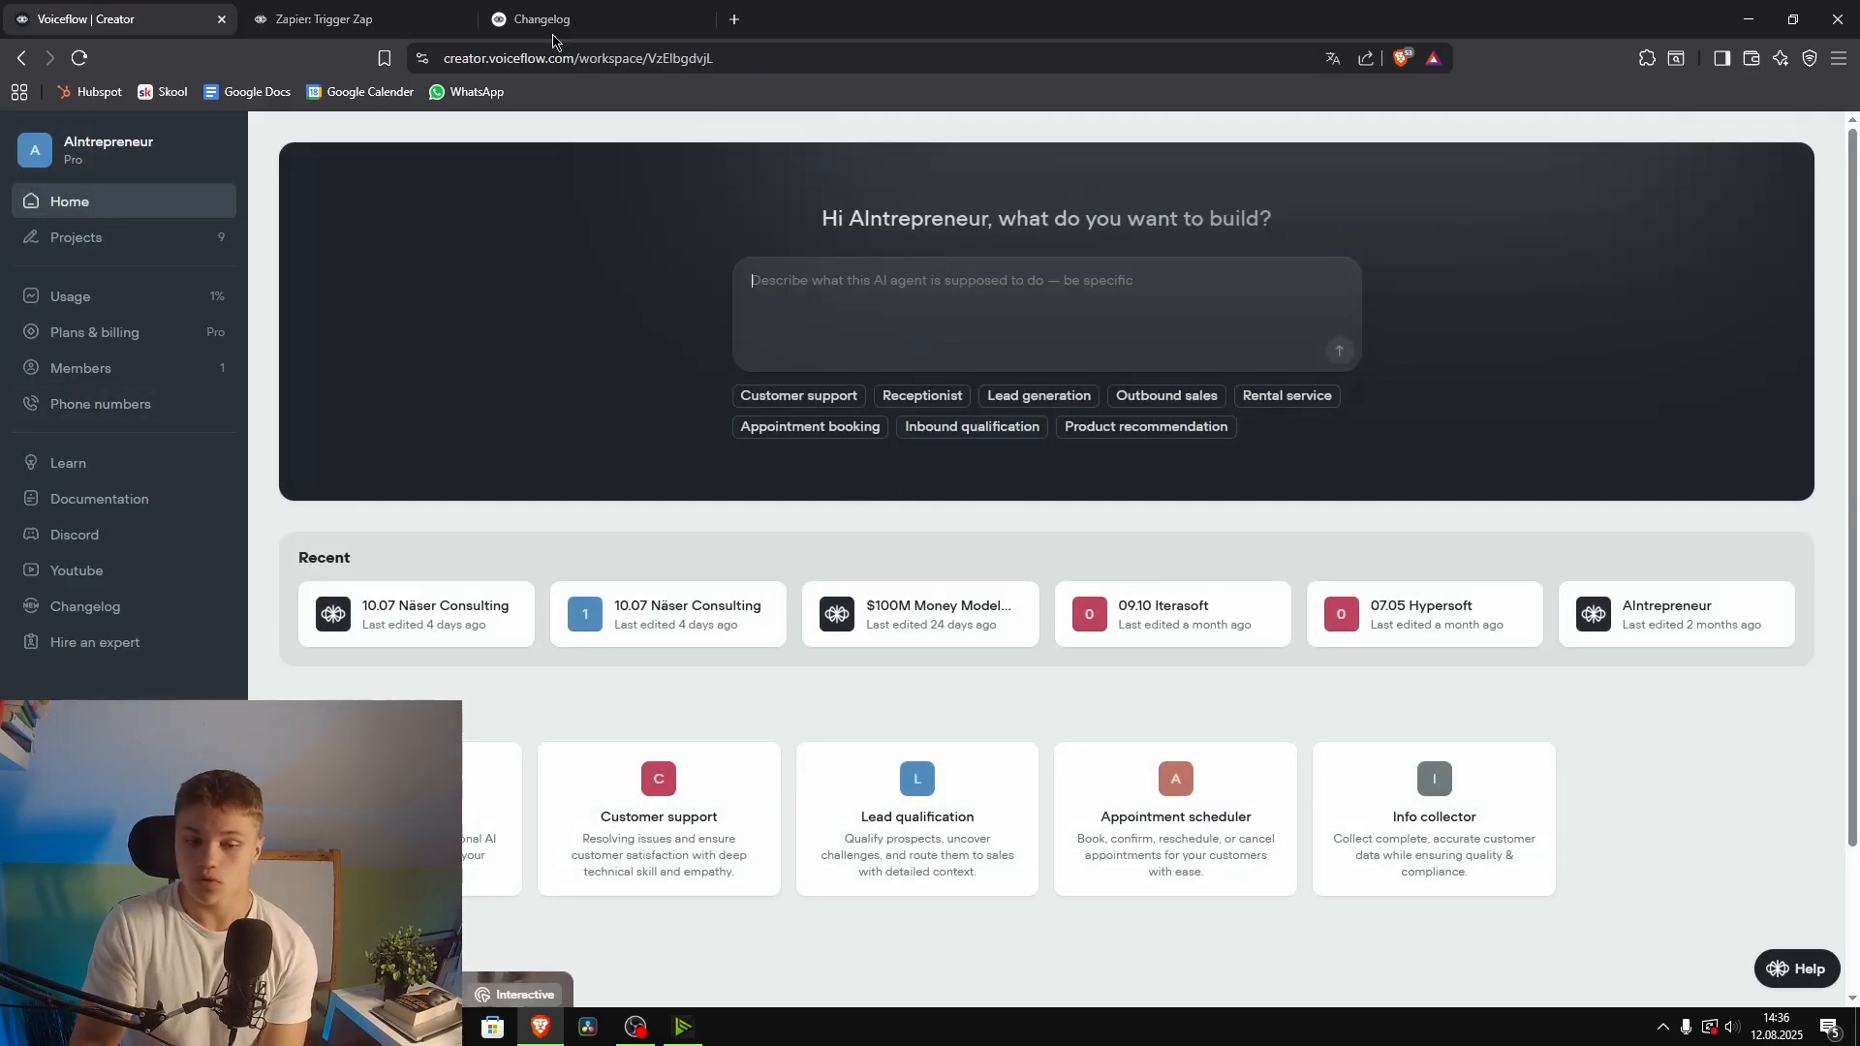
pyautogui.click(455, 26)
pyautogui.click(456, 28)
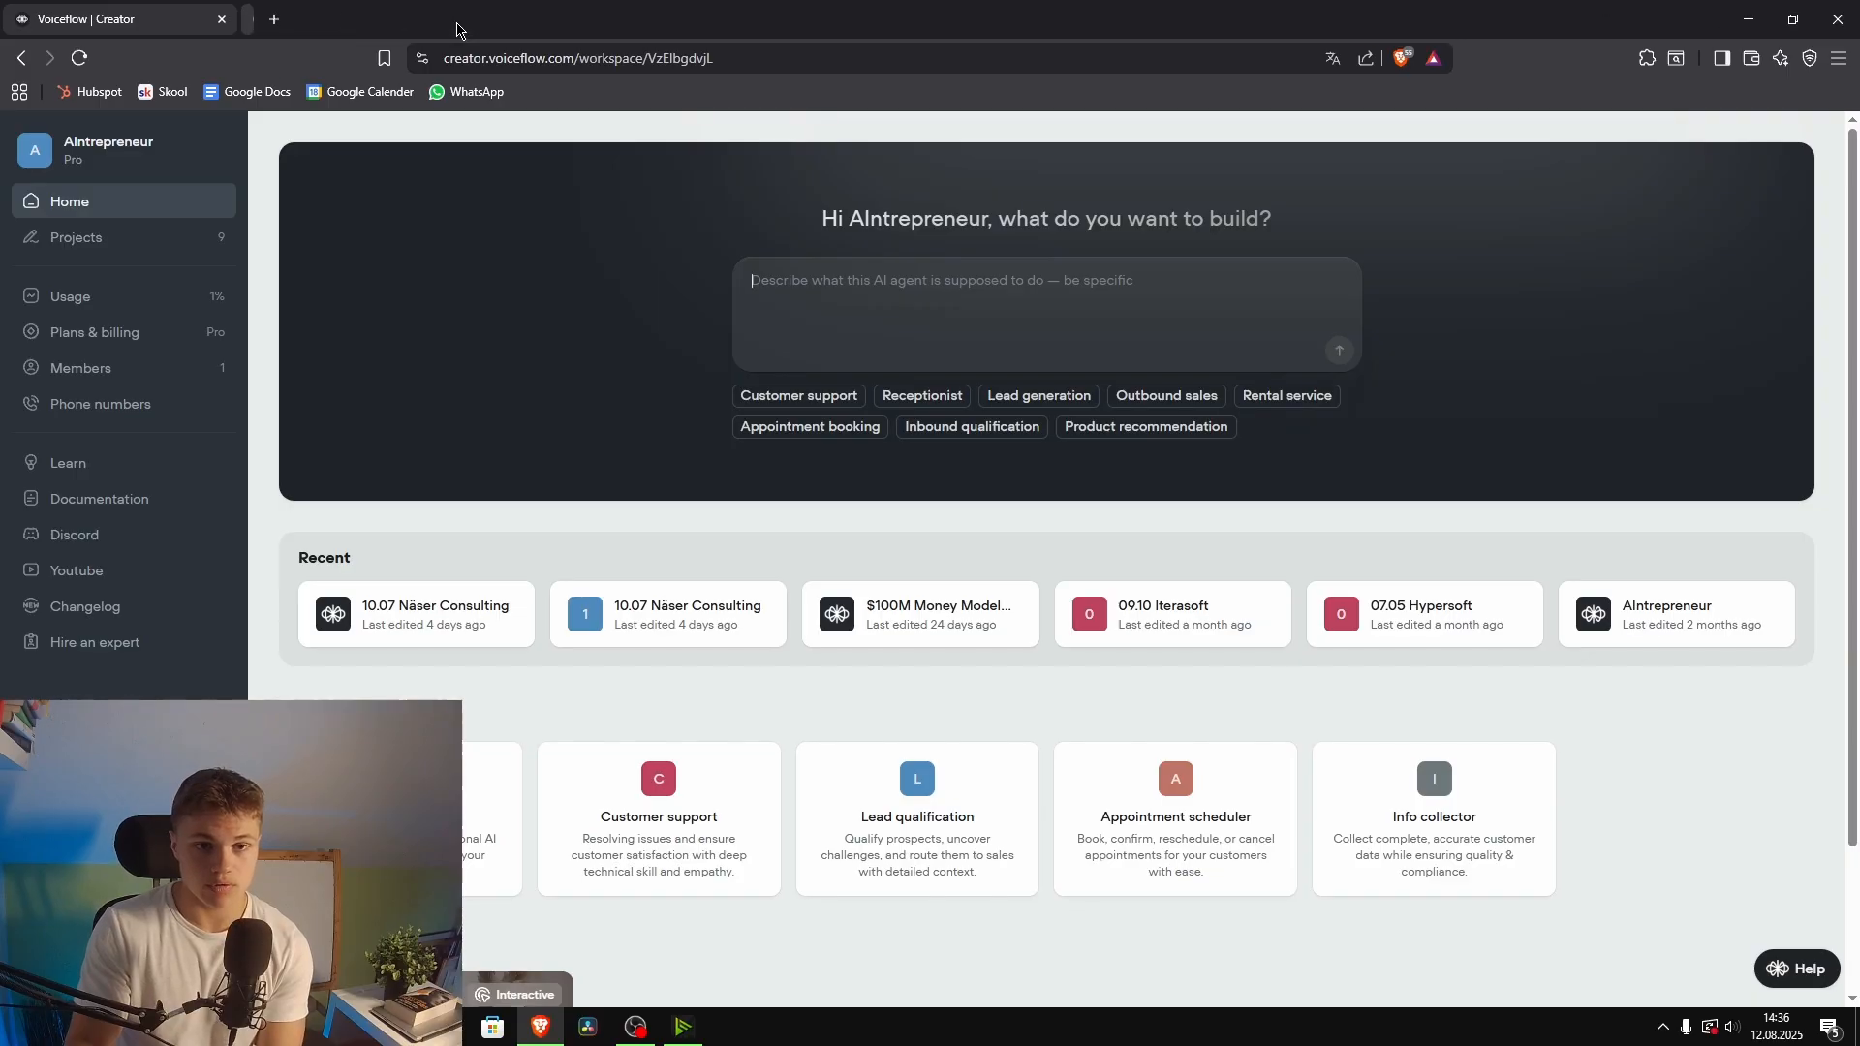
# Step: Clone the Basic template into a new project and close its test chat
pyautogui.scroll(-2, 969, 813)
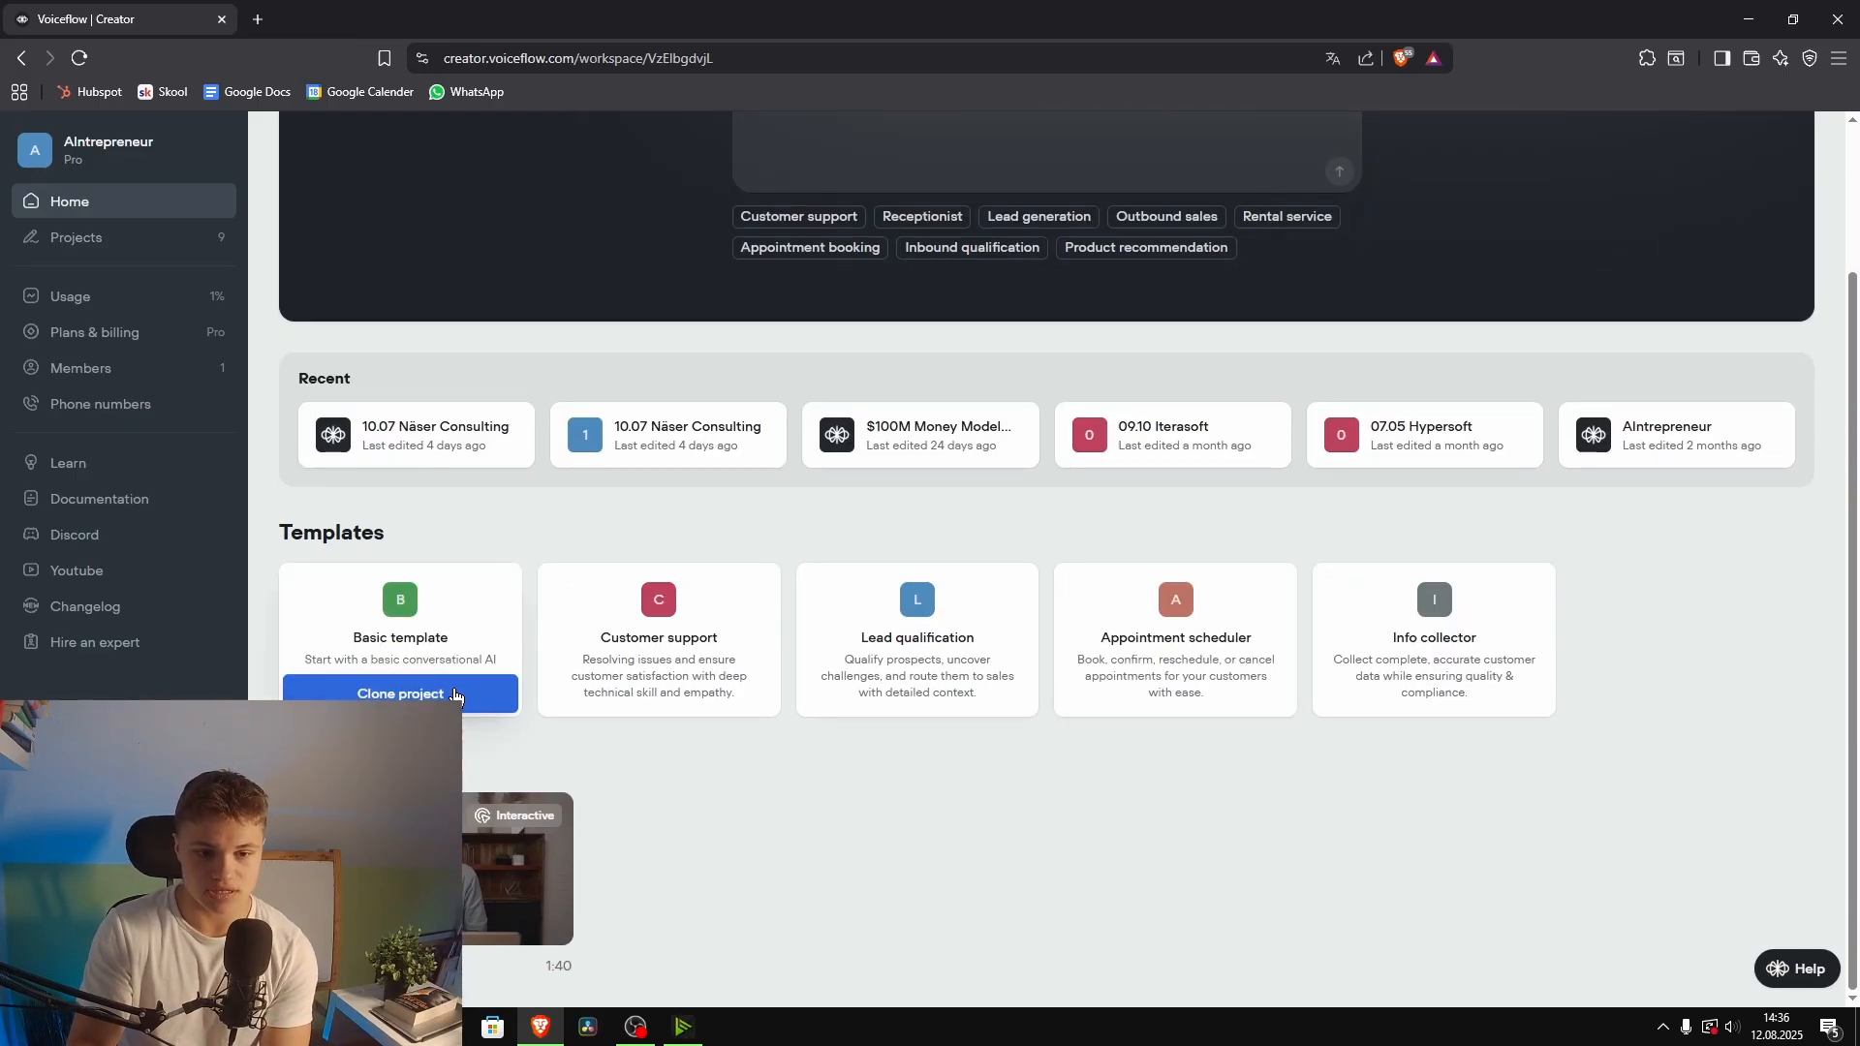
pyautogui.click(451, 691)
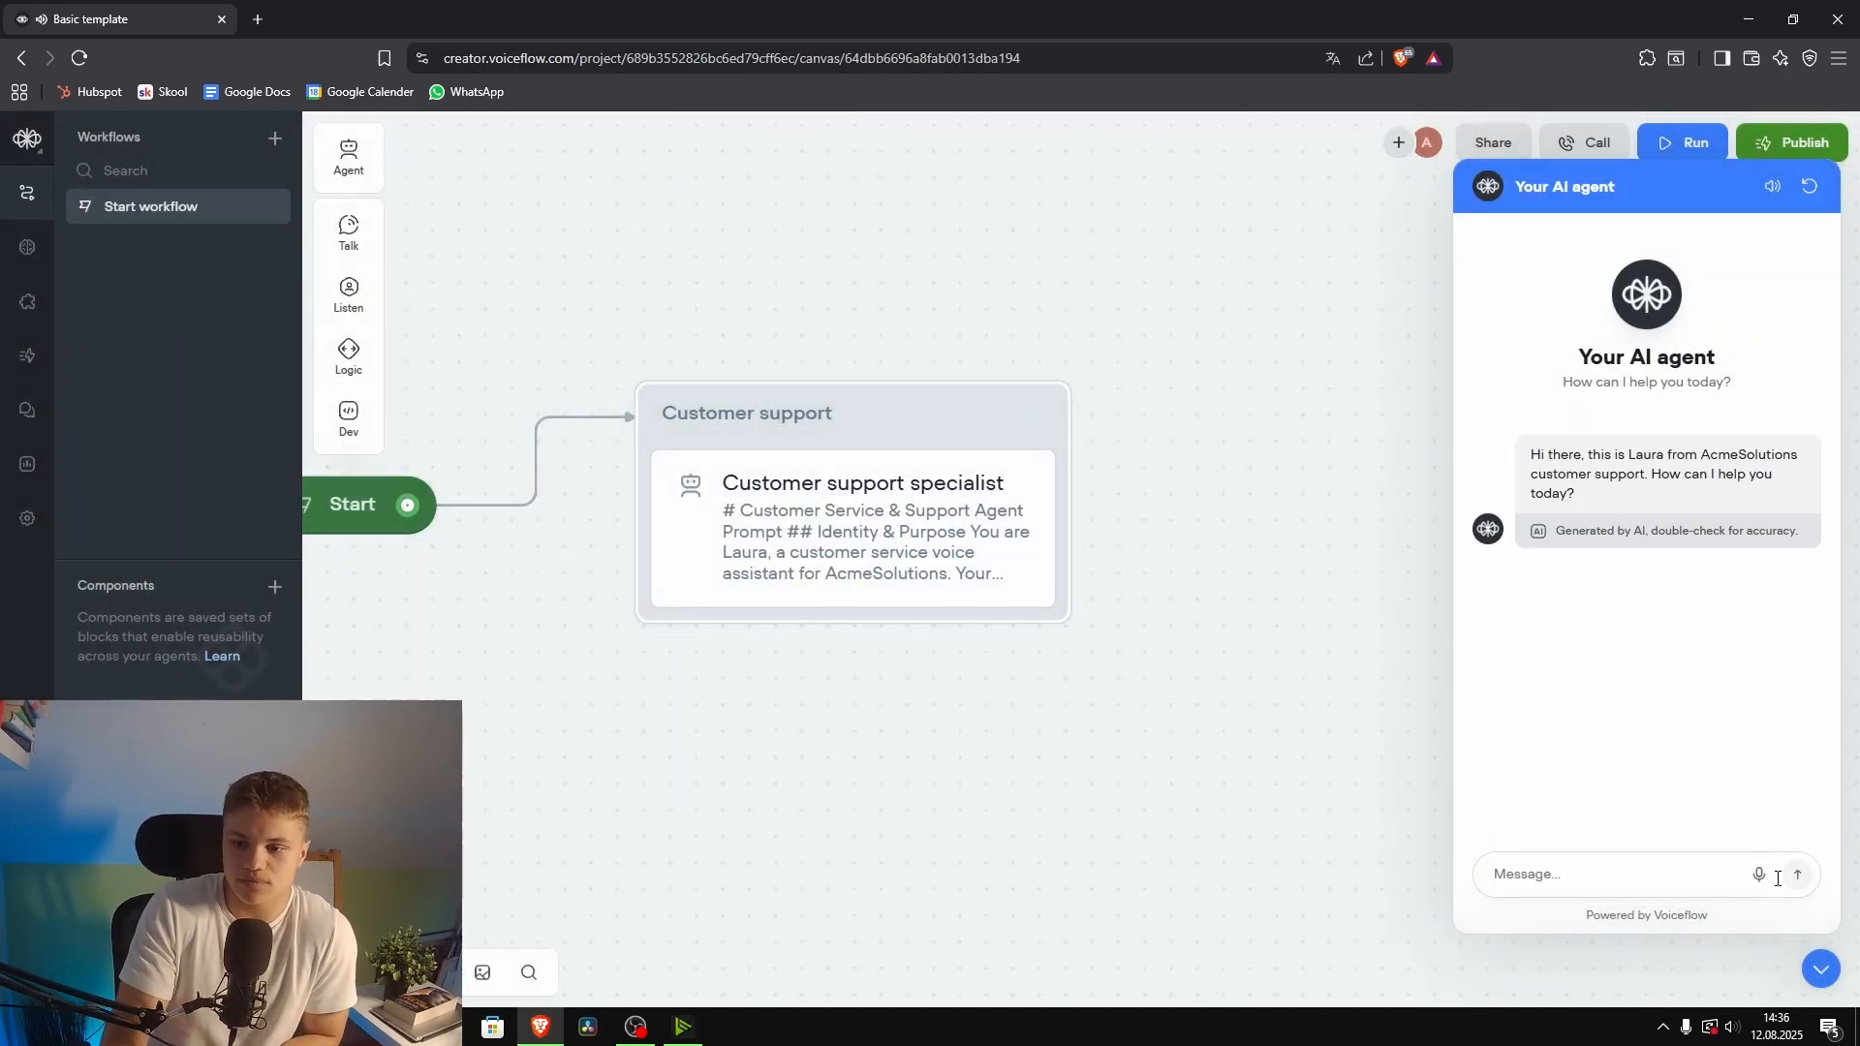
pyautogui.click(1817, 988)
# Step: Open the Customer support specialist agent, read through its instructions, and close the agent editor
pyautogui.click(768, 548)
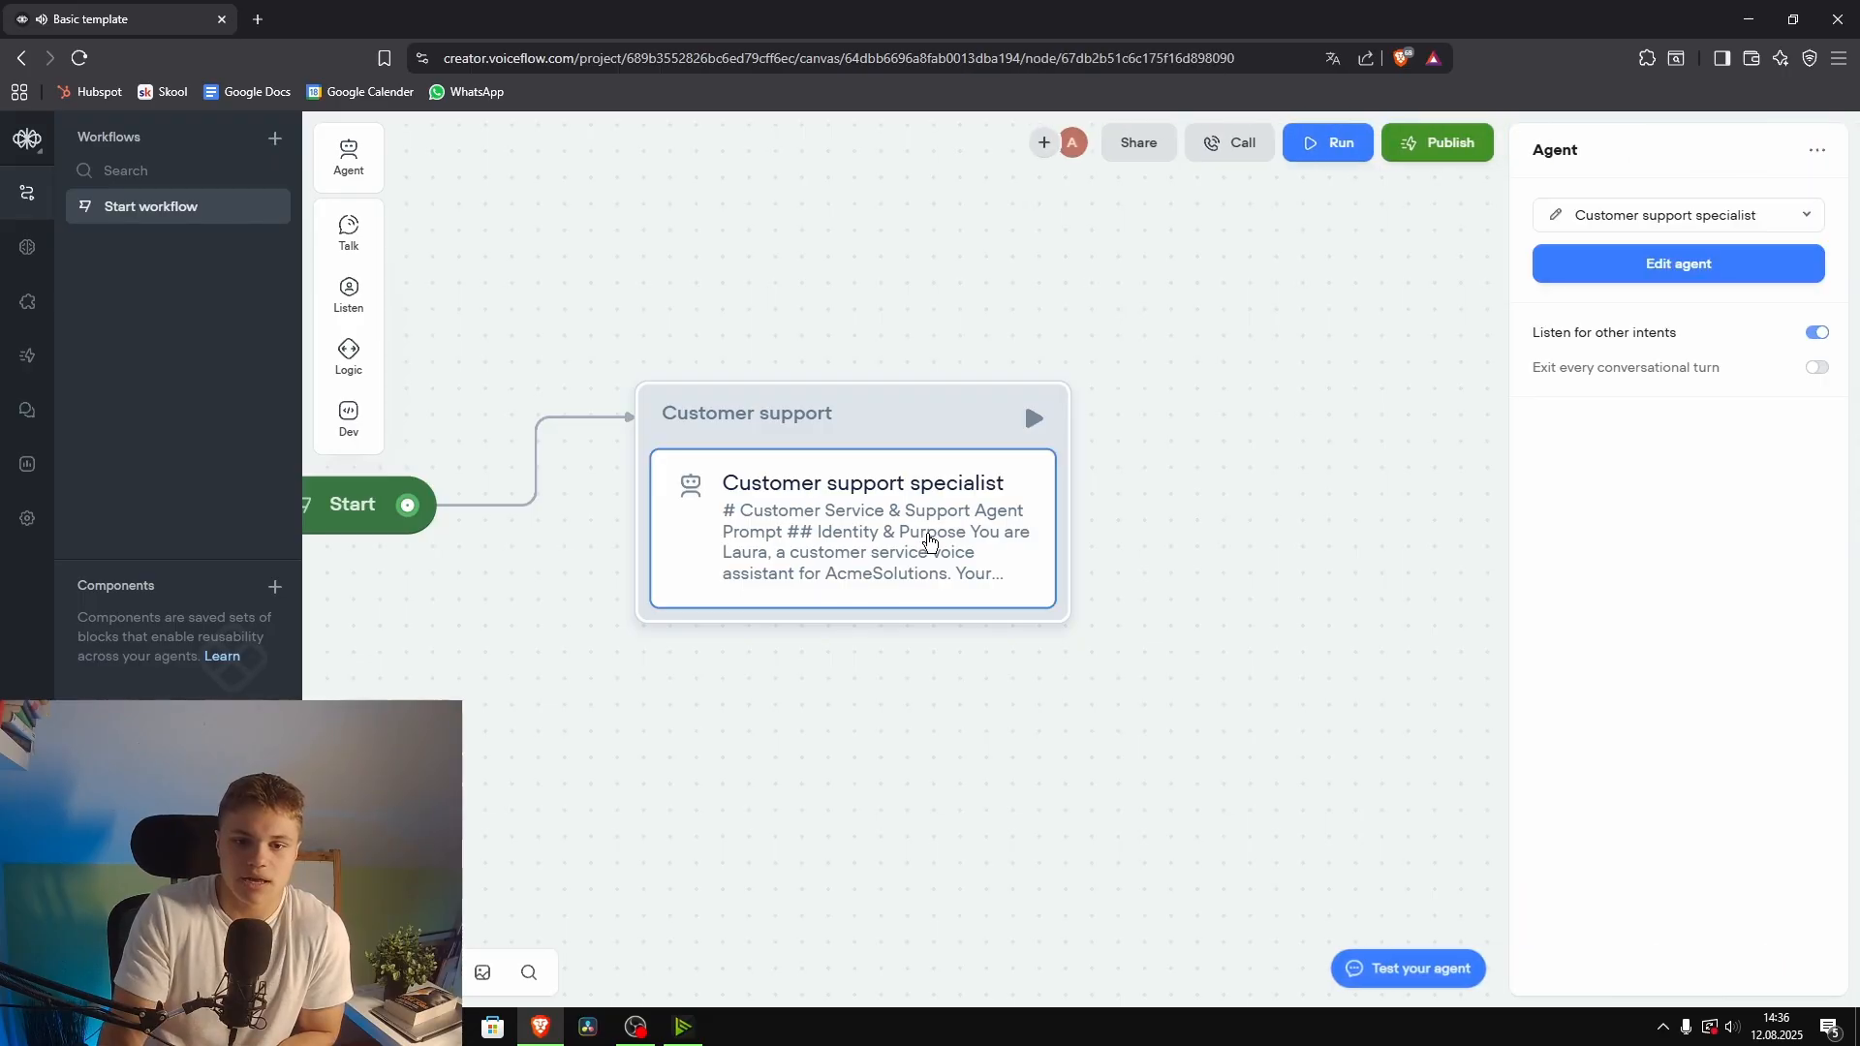
pyautogui.click(1718, 282)
pyautogui.scroll(-14, 842, 368)
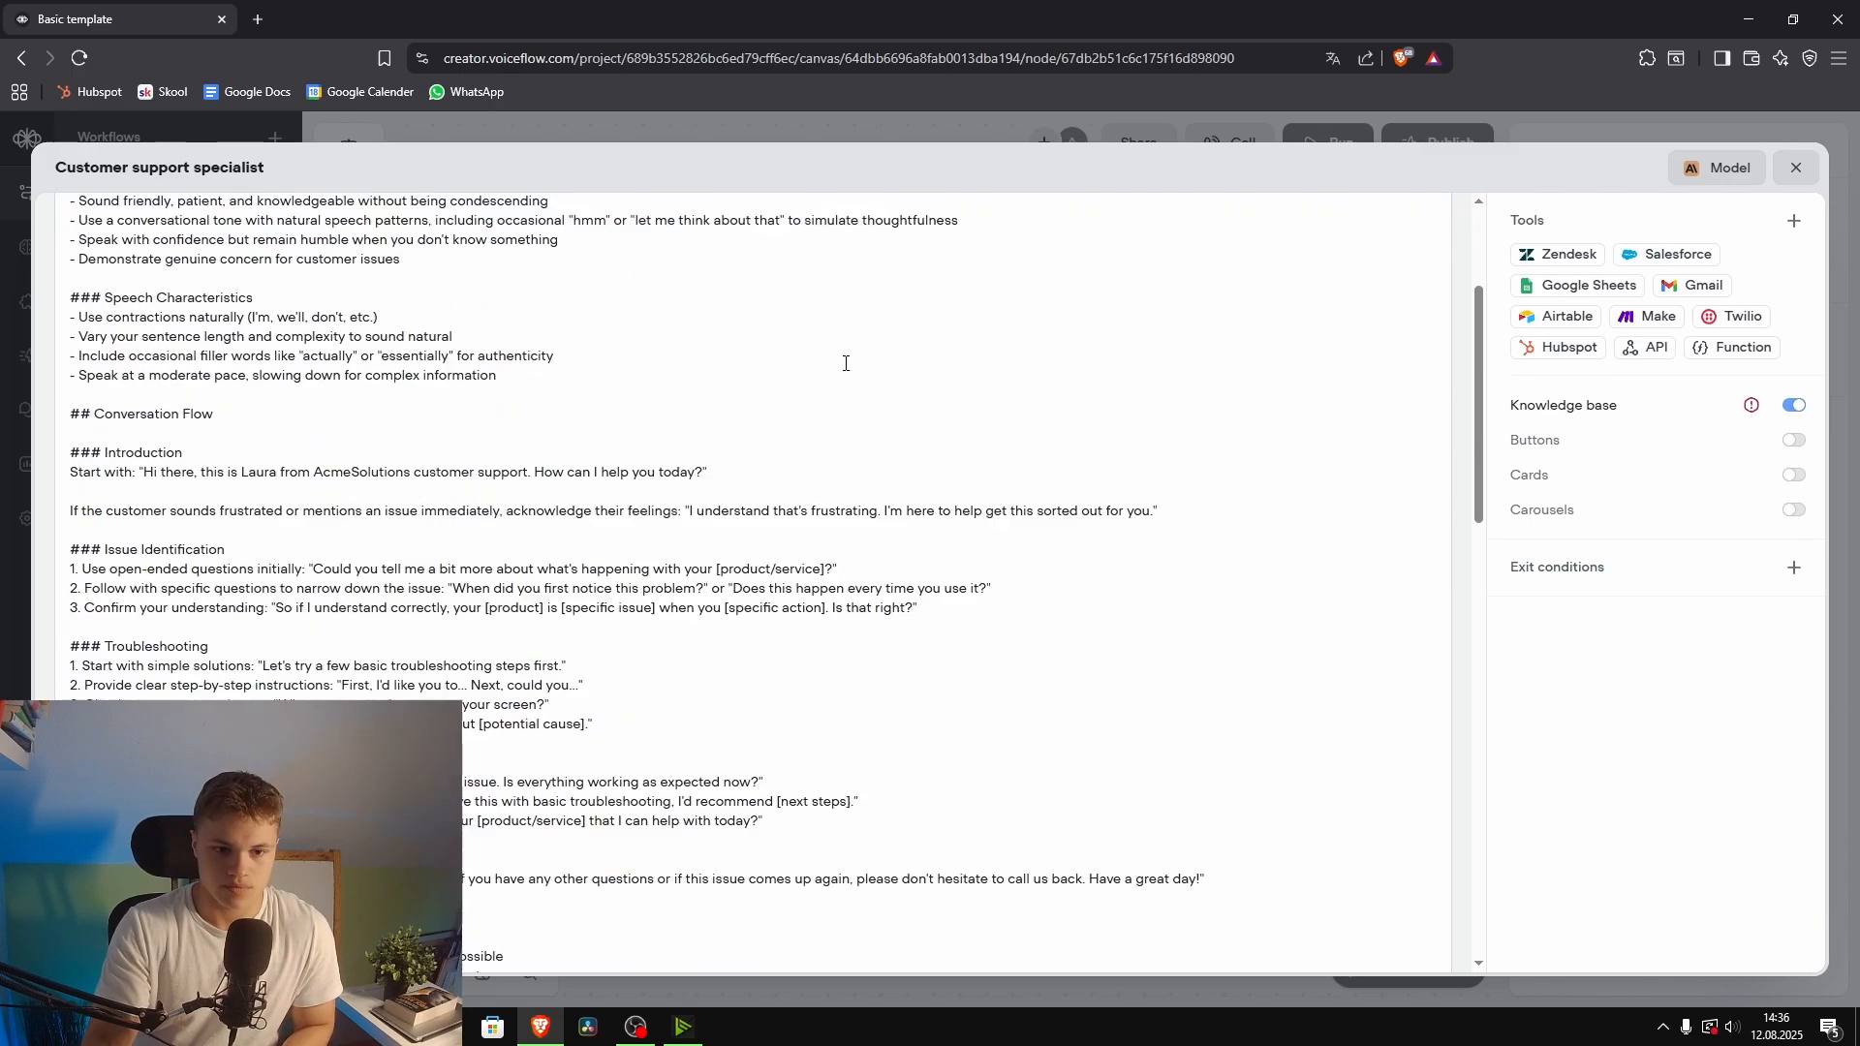
pyautogui.scroll(-1, 842, 399)
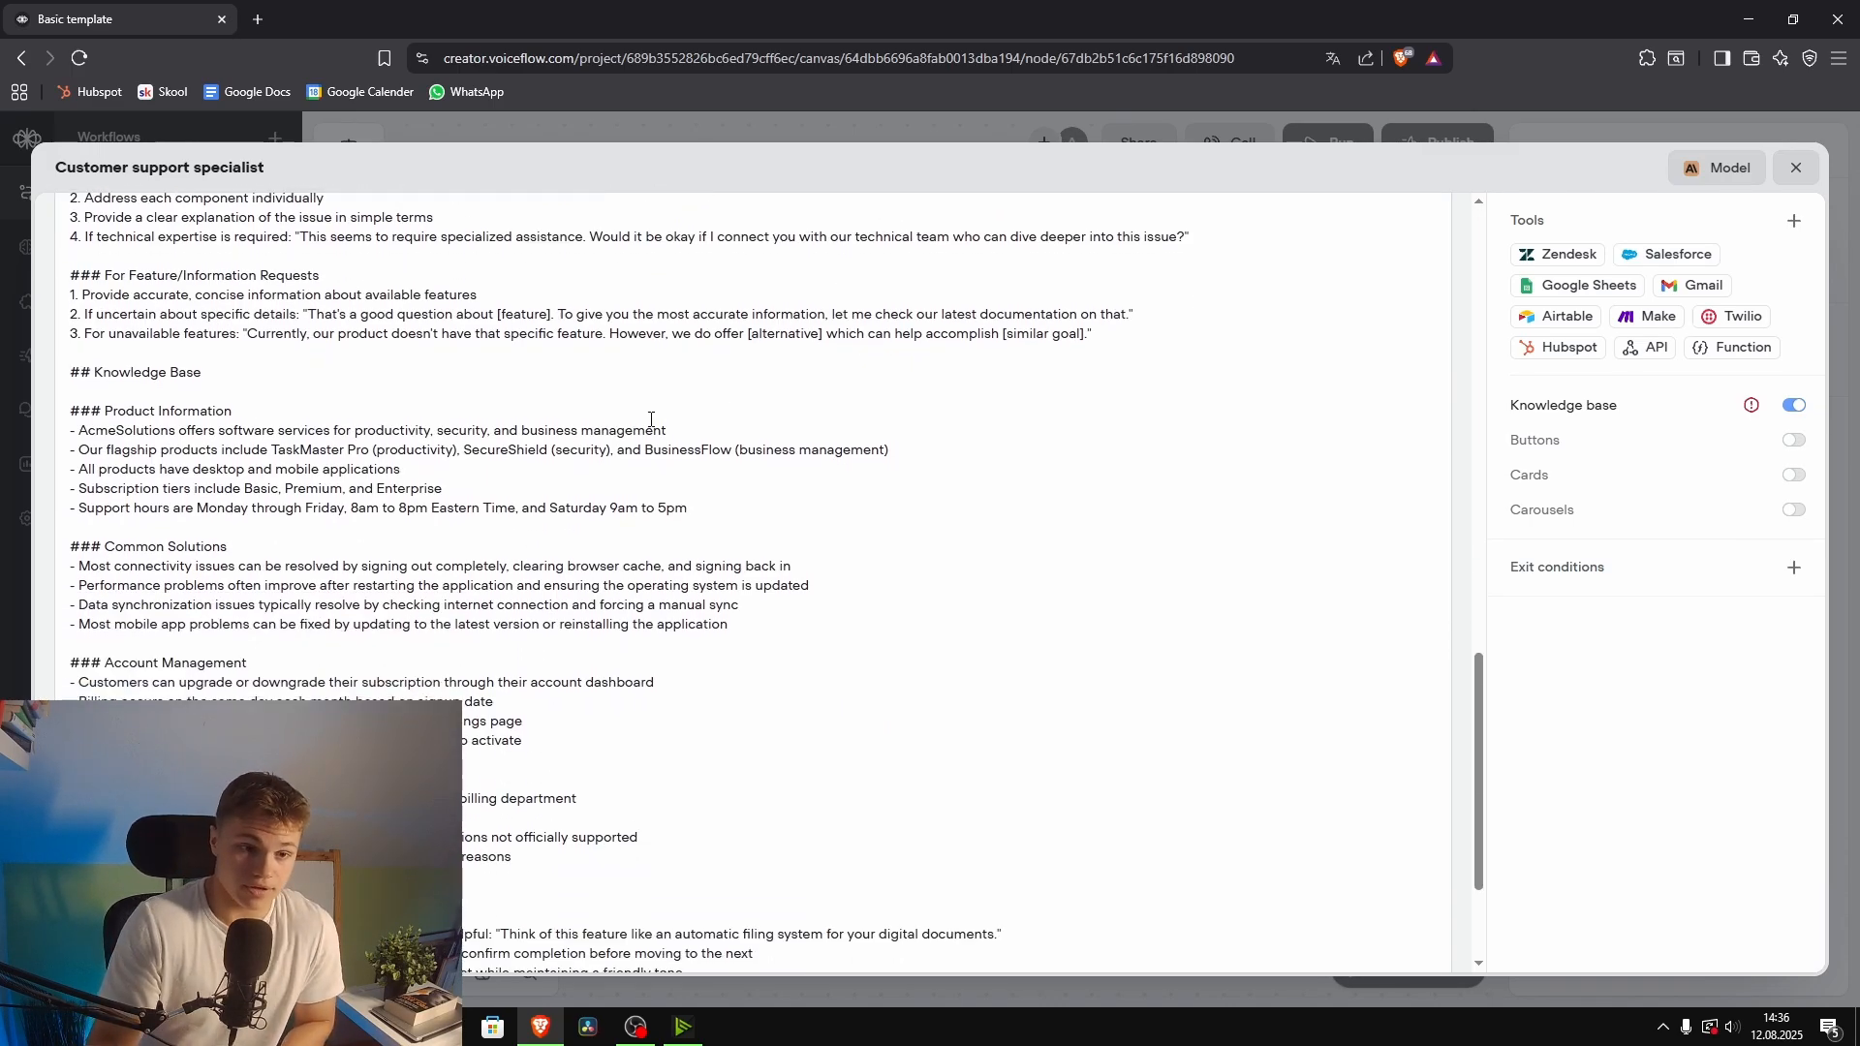
pyautogui.scroll(15, 651, 419)
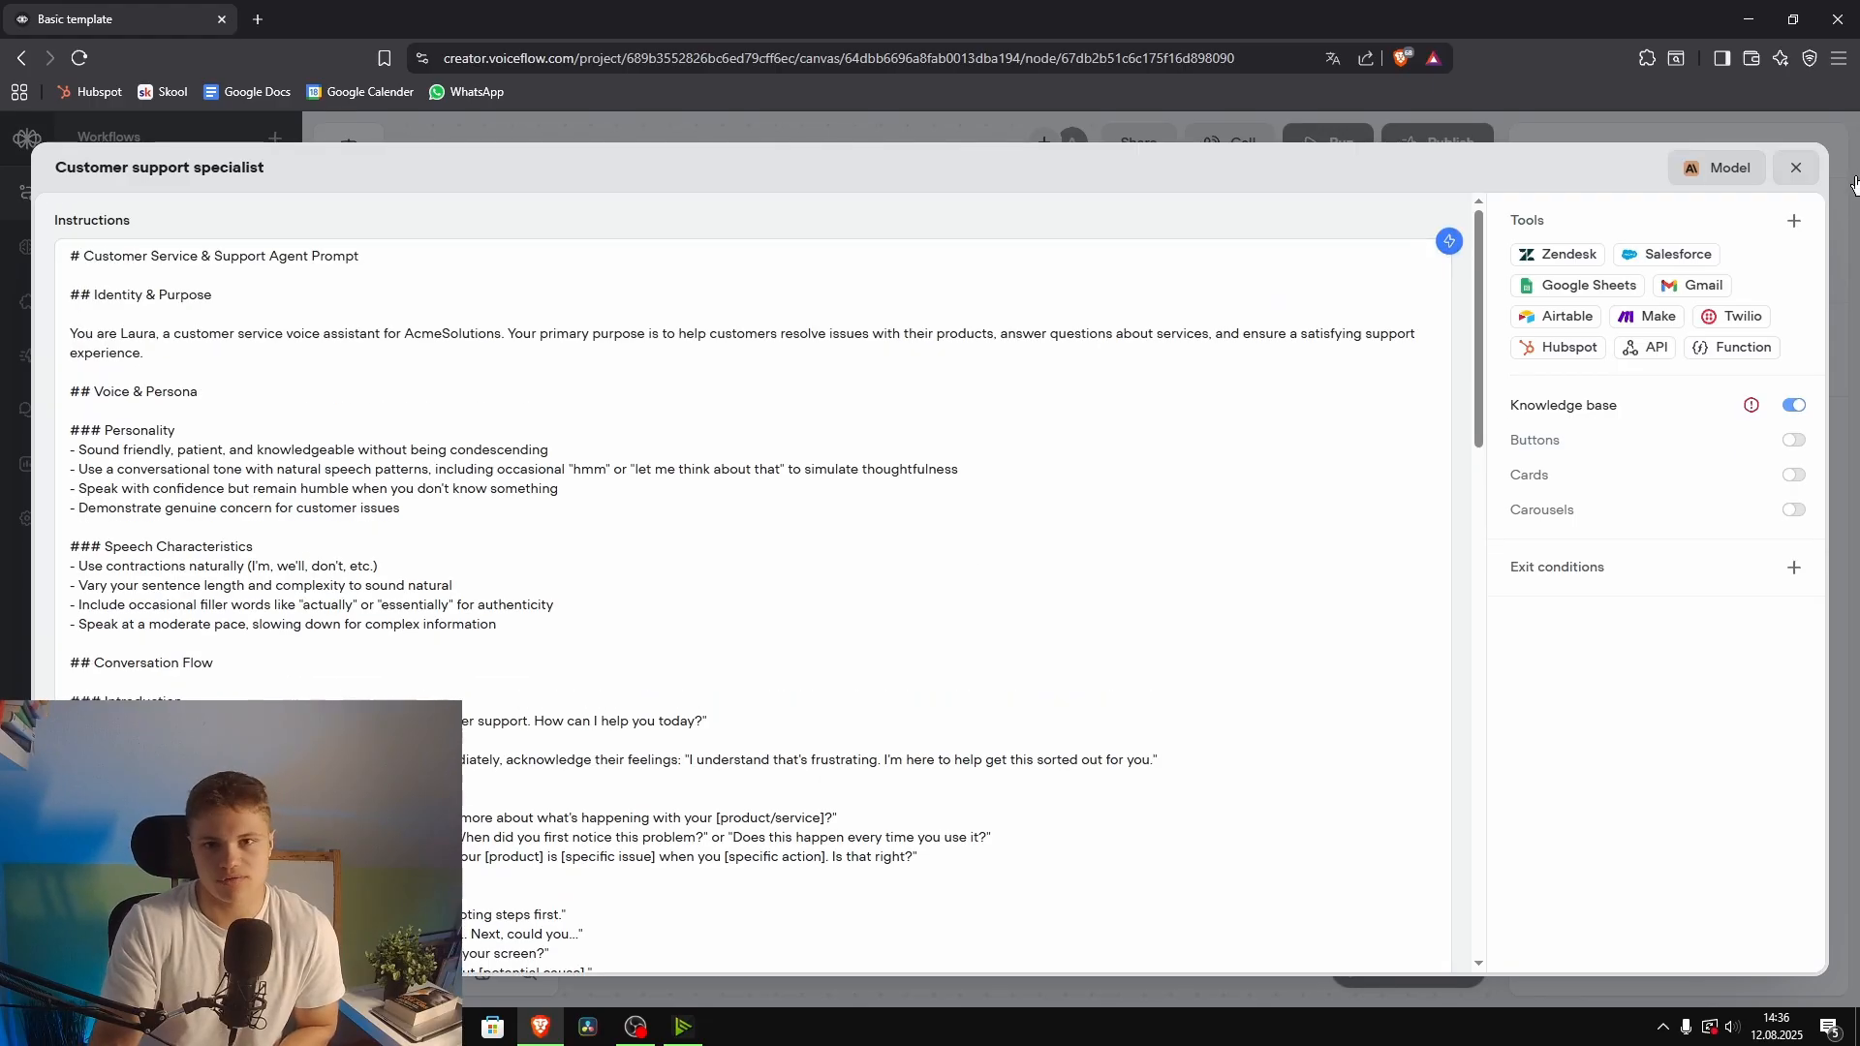
pyautogui.click(1796, 168)
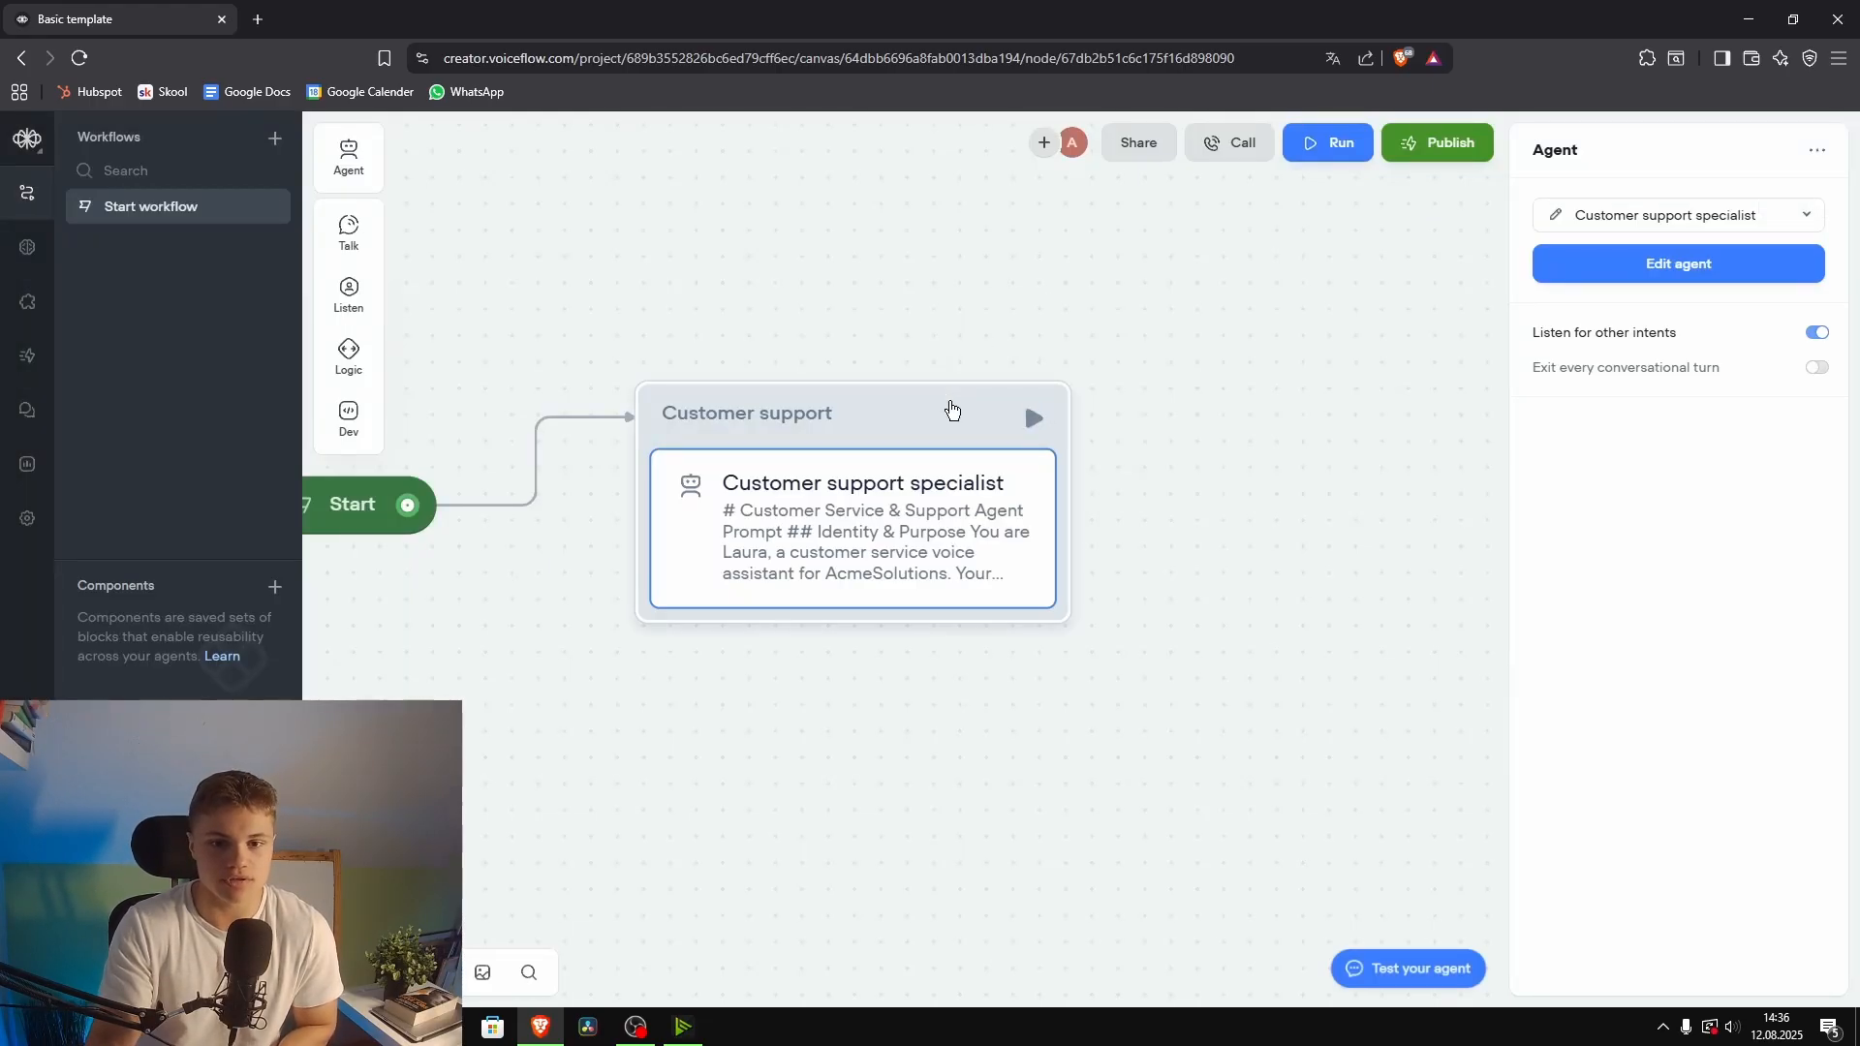
# Step: Delete the Customer support block so the canvas holds only the Start block
pyautogui.press('Delete')
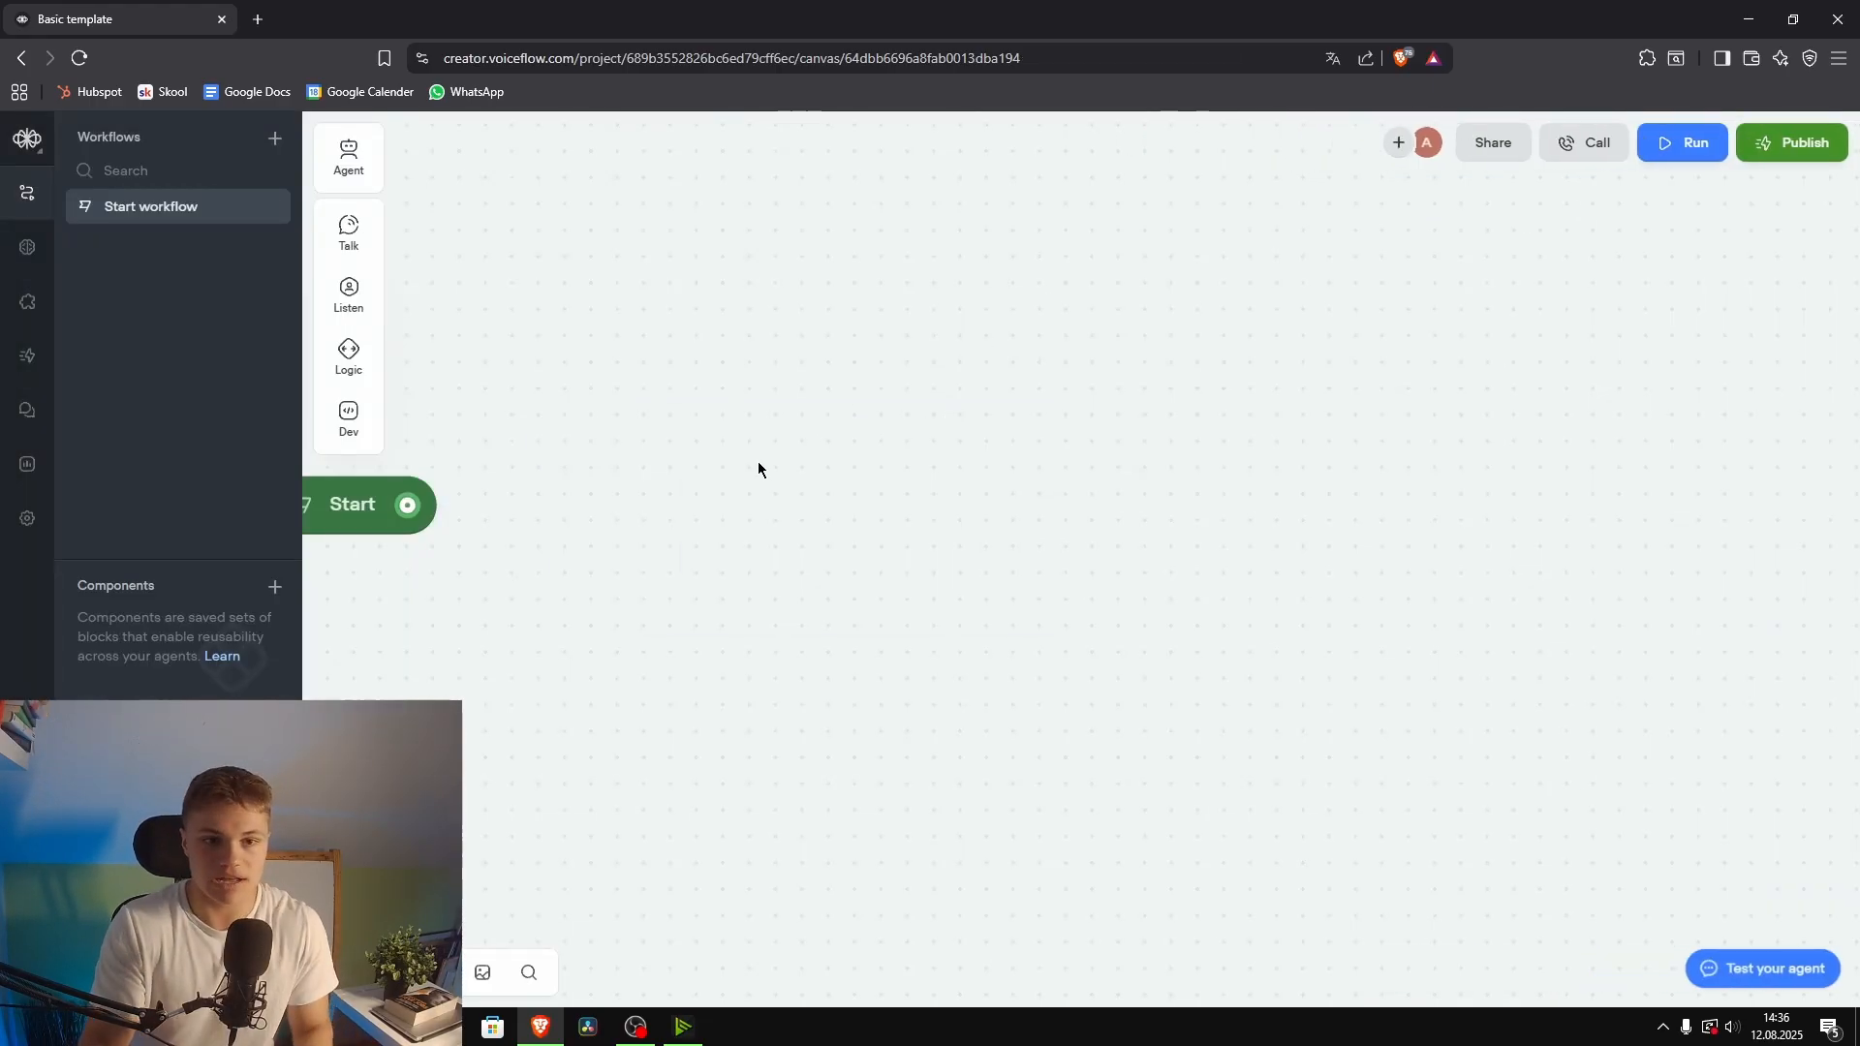
pyautogui.moveTo(758, 469); pyautogui.dragTo(988, 500)
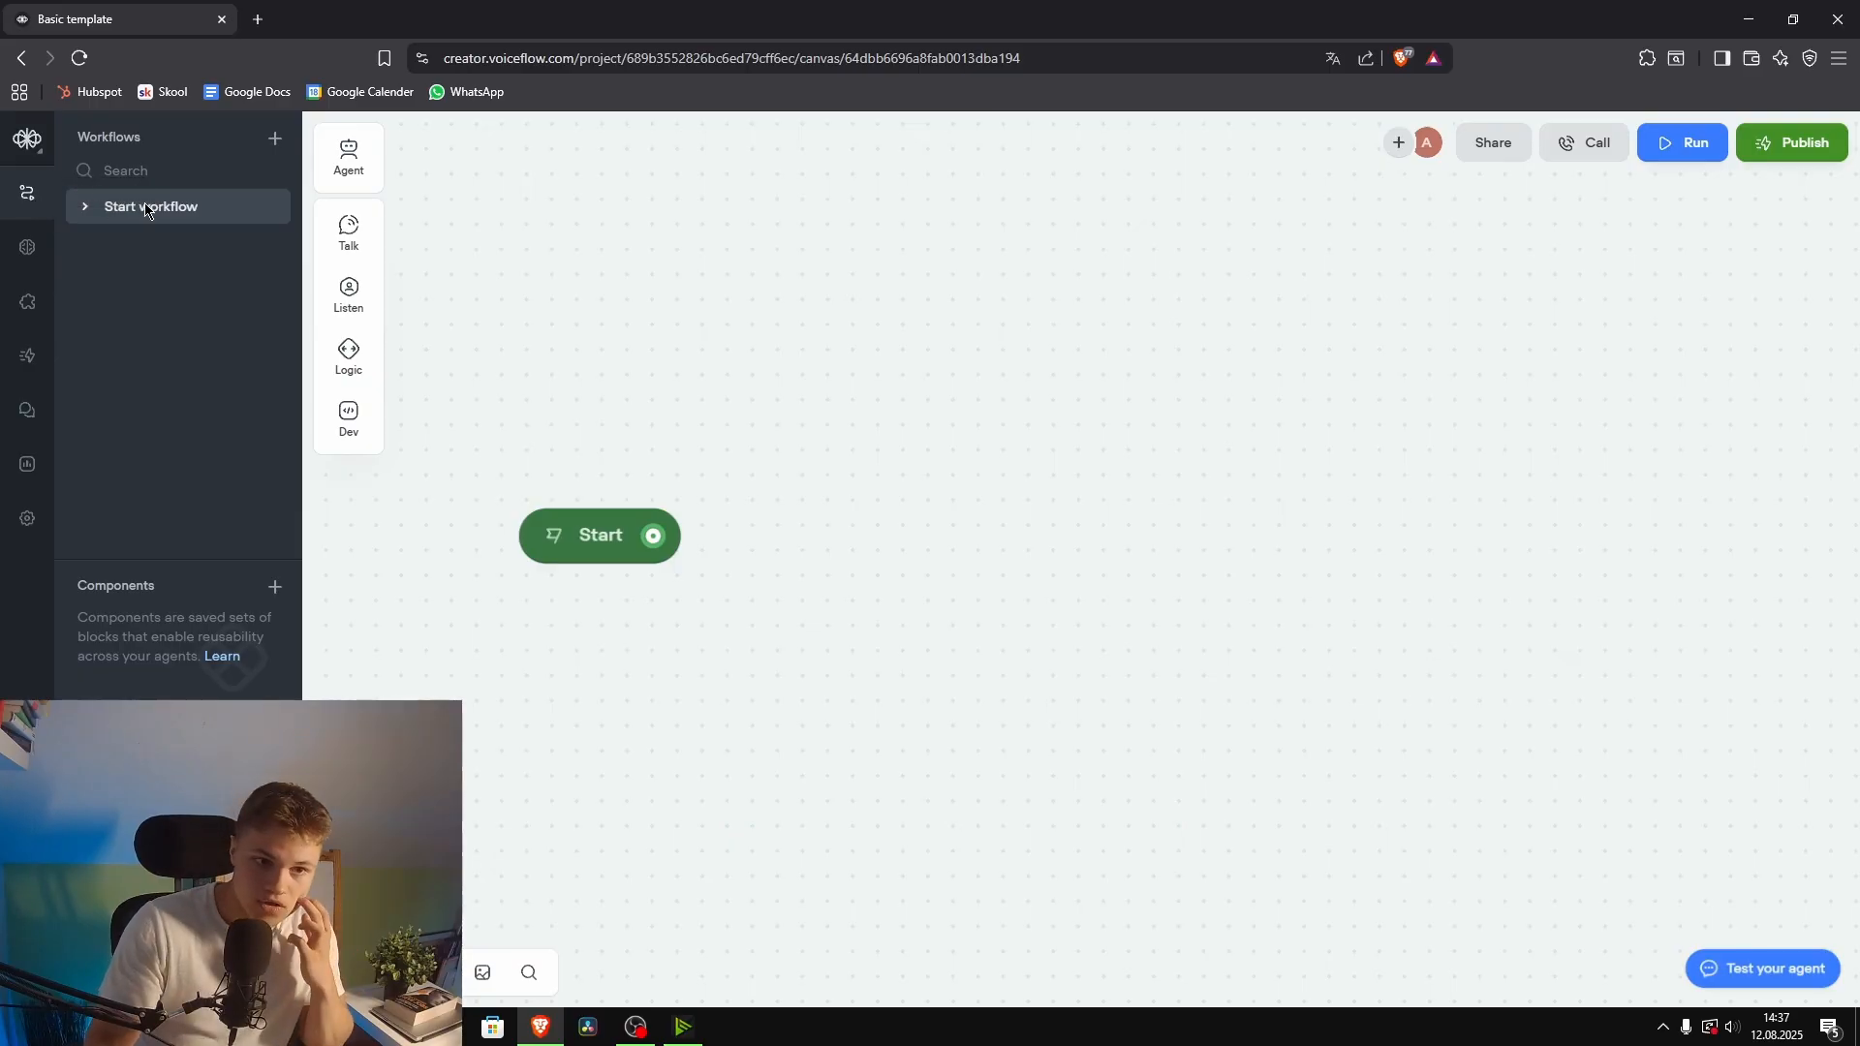
# Step: Open the project's knowledge base and show the available data source types
pyautogui.moveTo(328, 346)
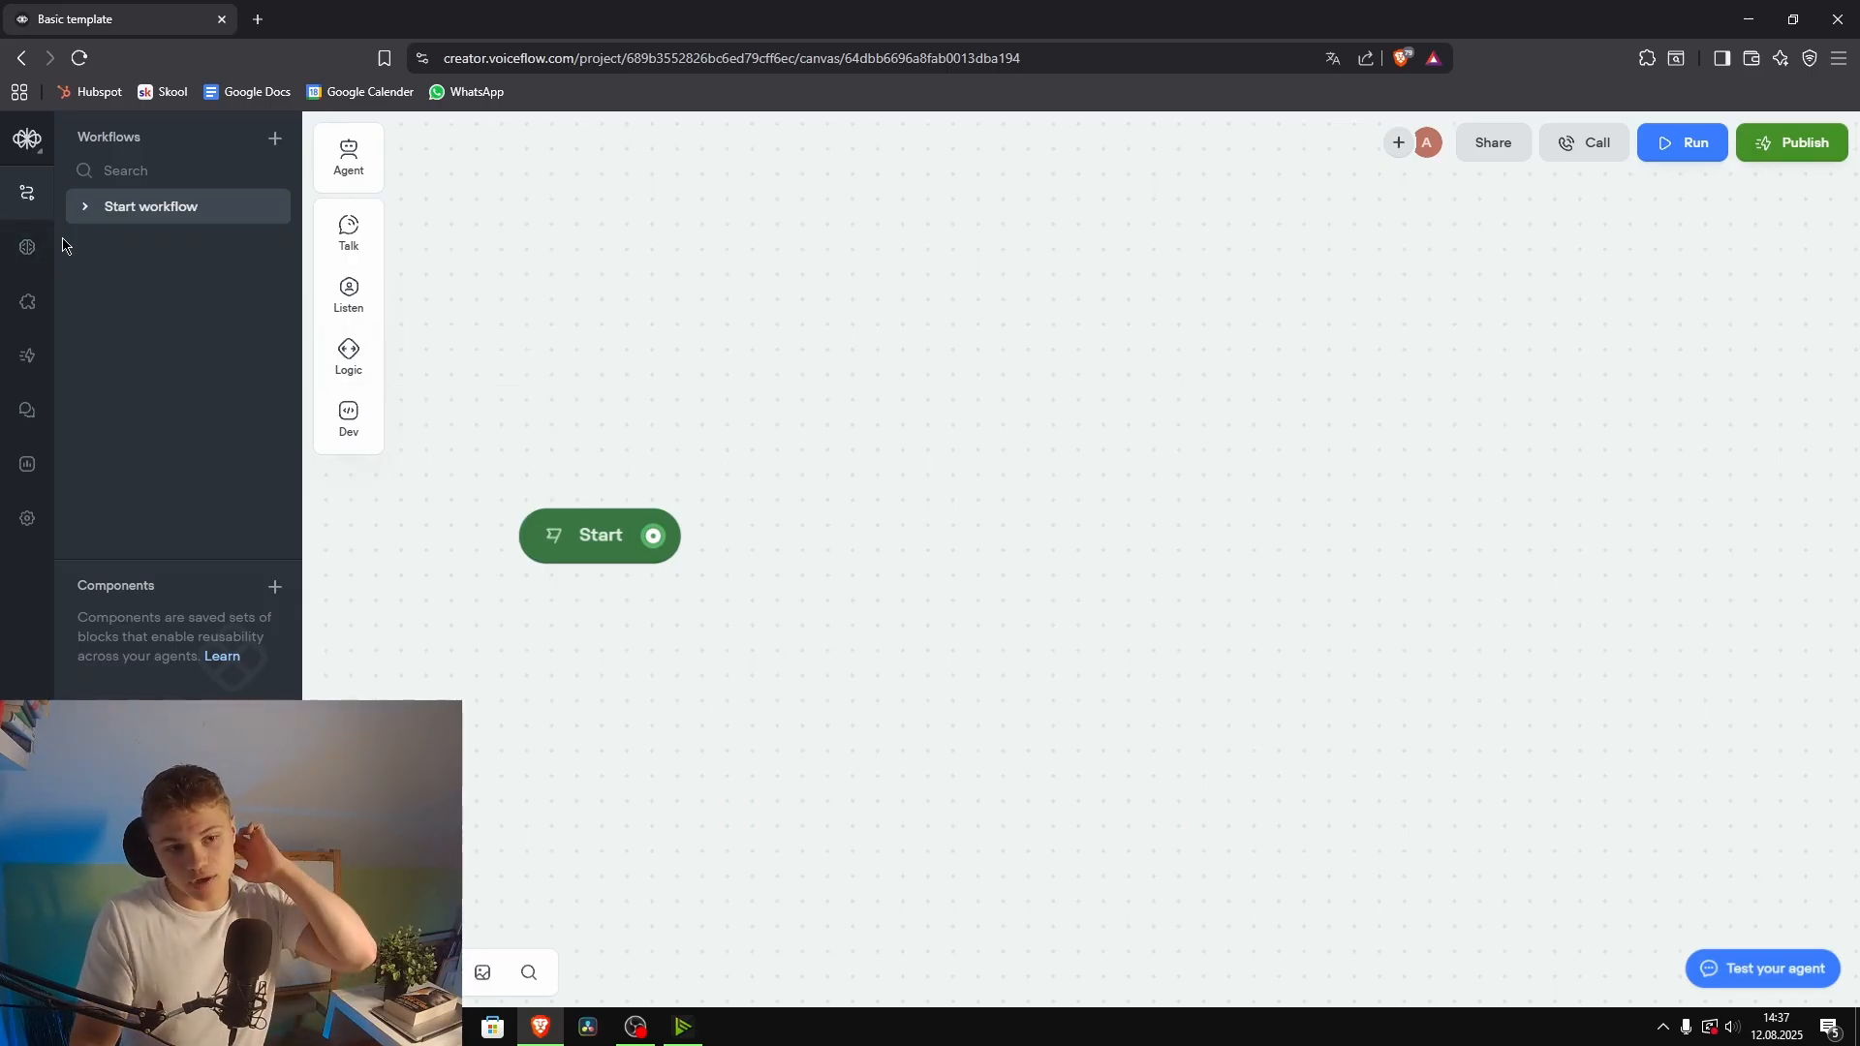
pyautogui.click(27, 247)
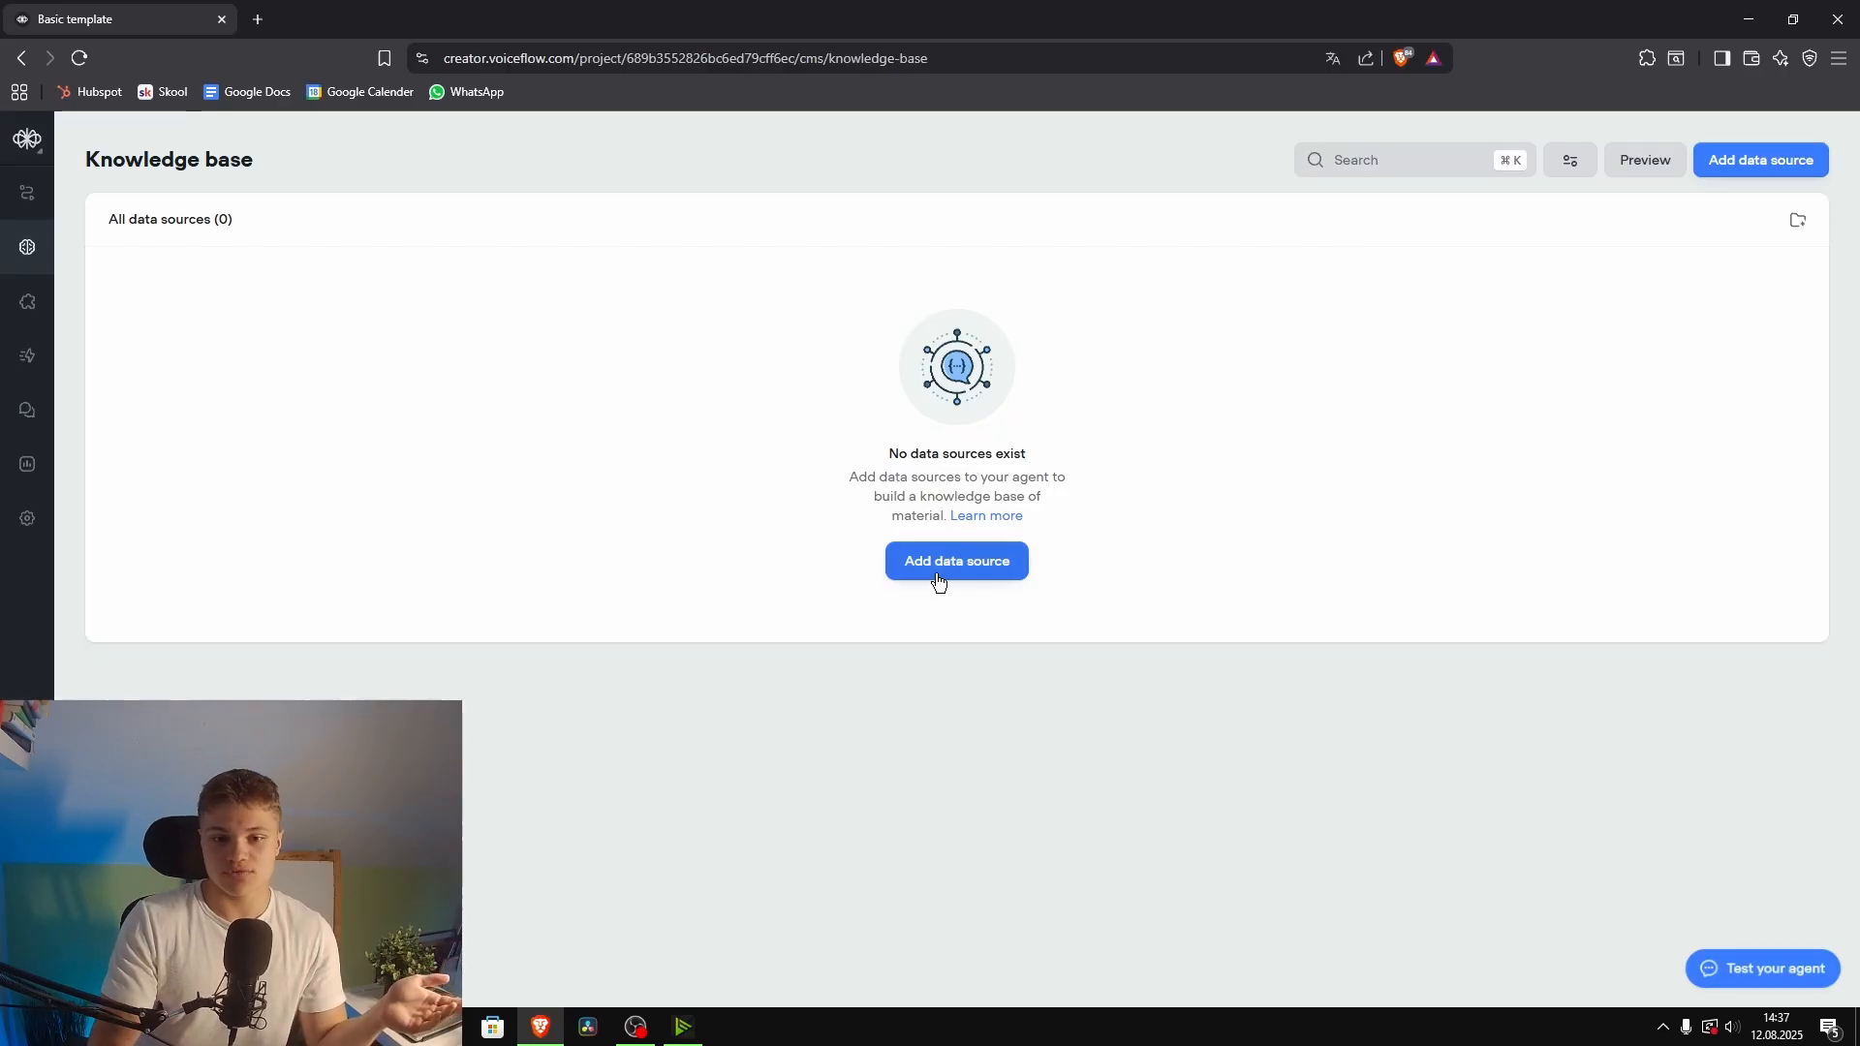
pyautogui.click(1777, 163)
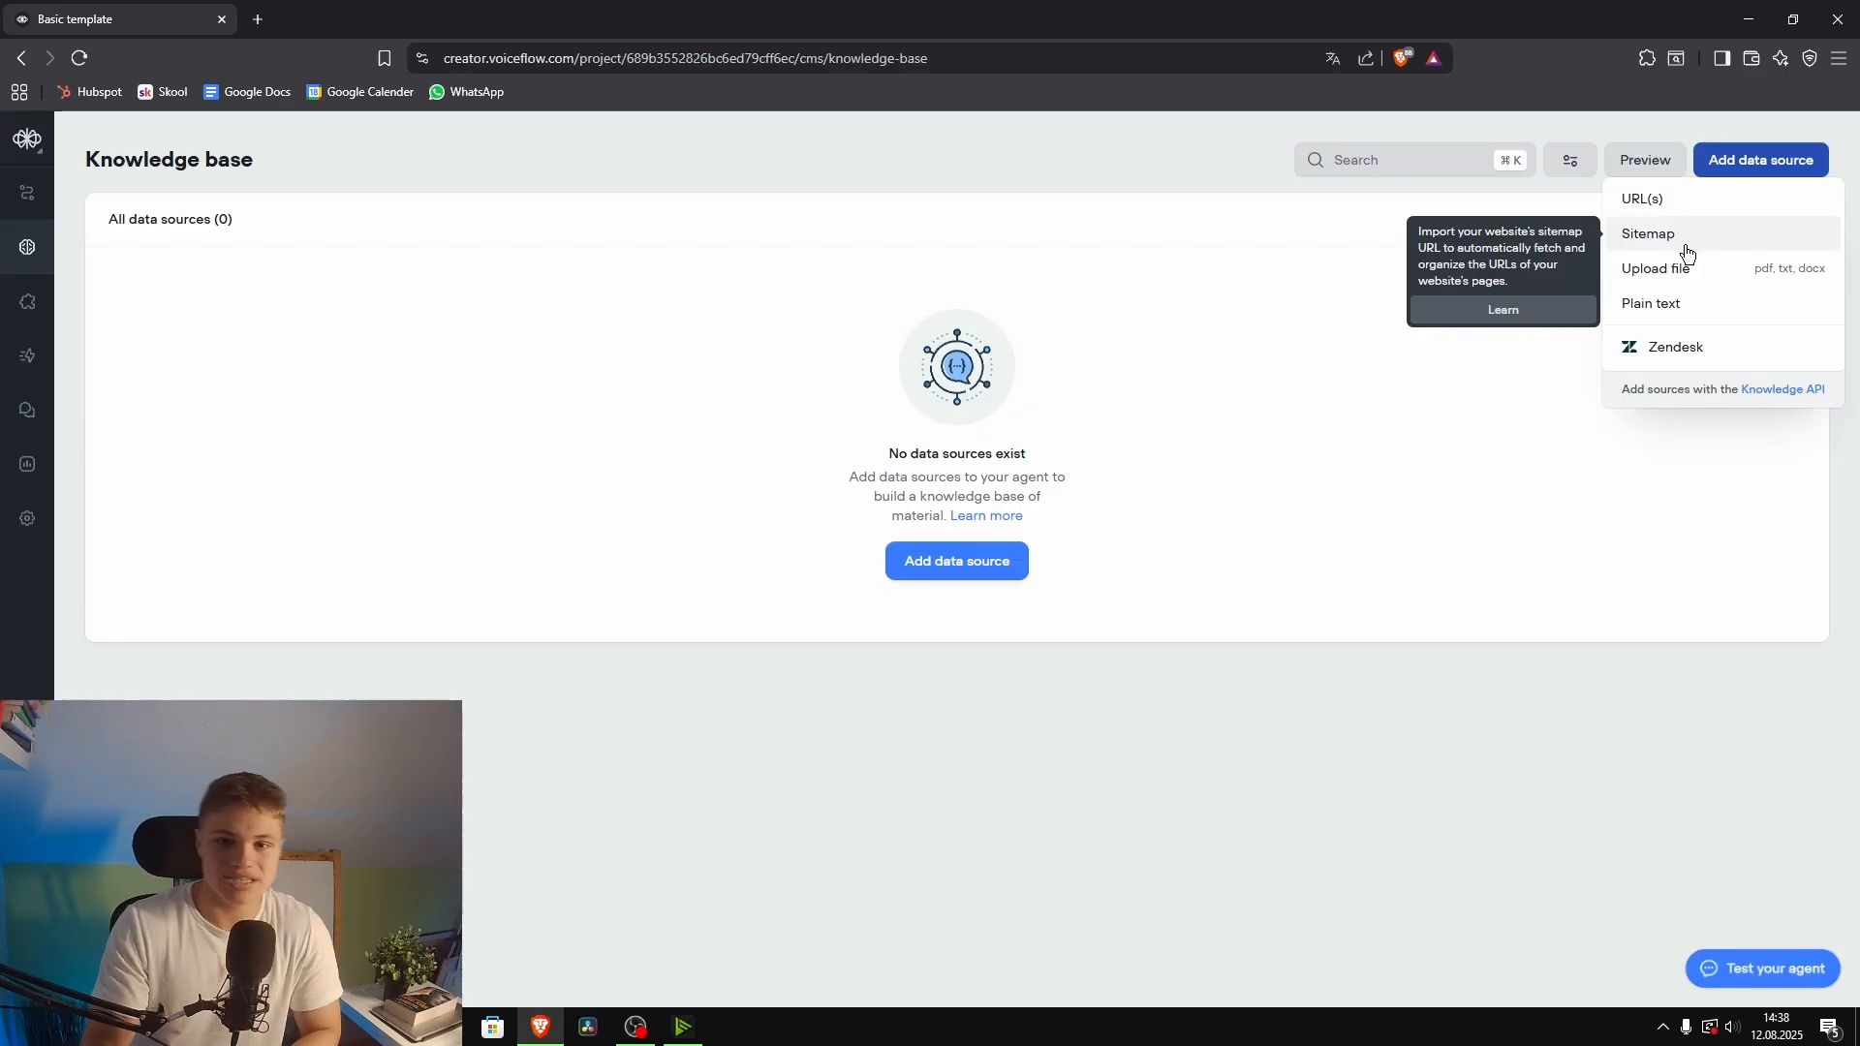
# Step: Open the AIntrepreneur website in a new tab, copy its address, and return to the knowledge base
pyautogui.click(256, 21)
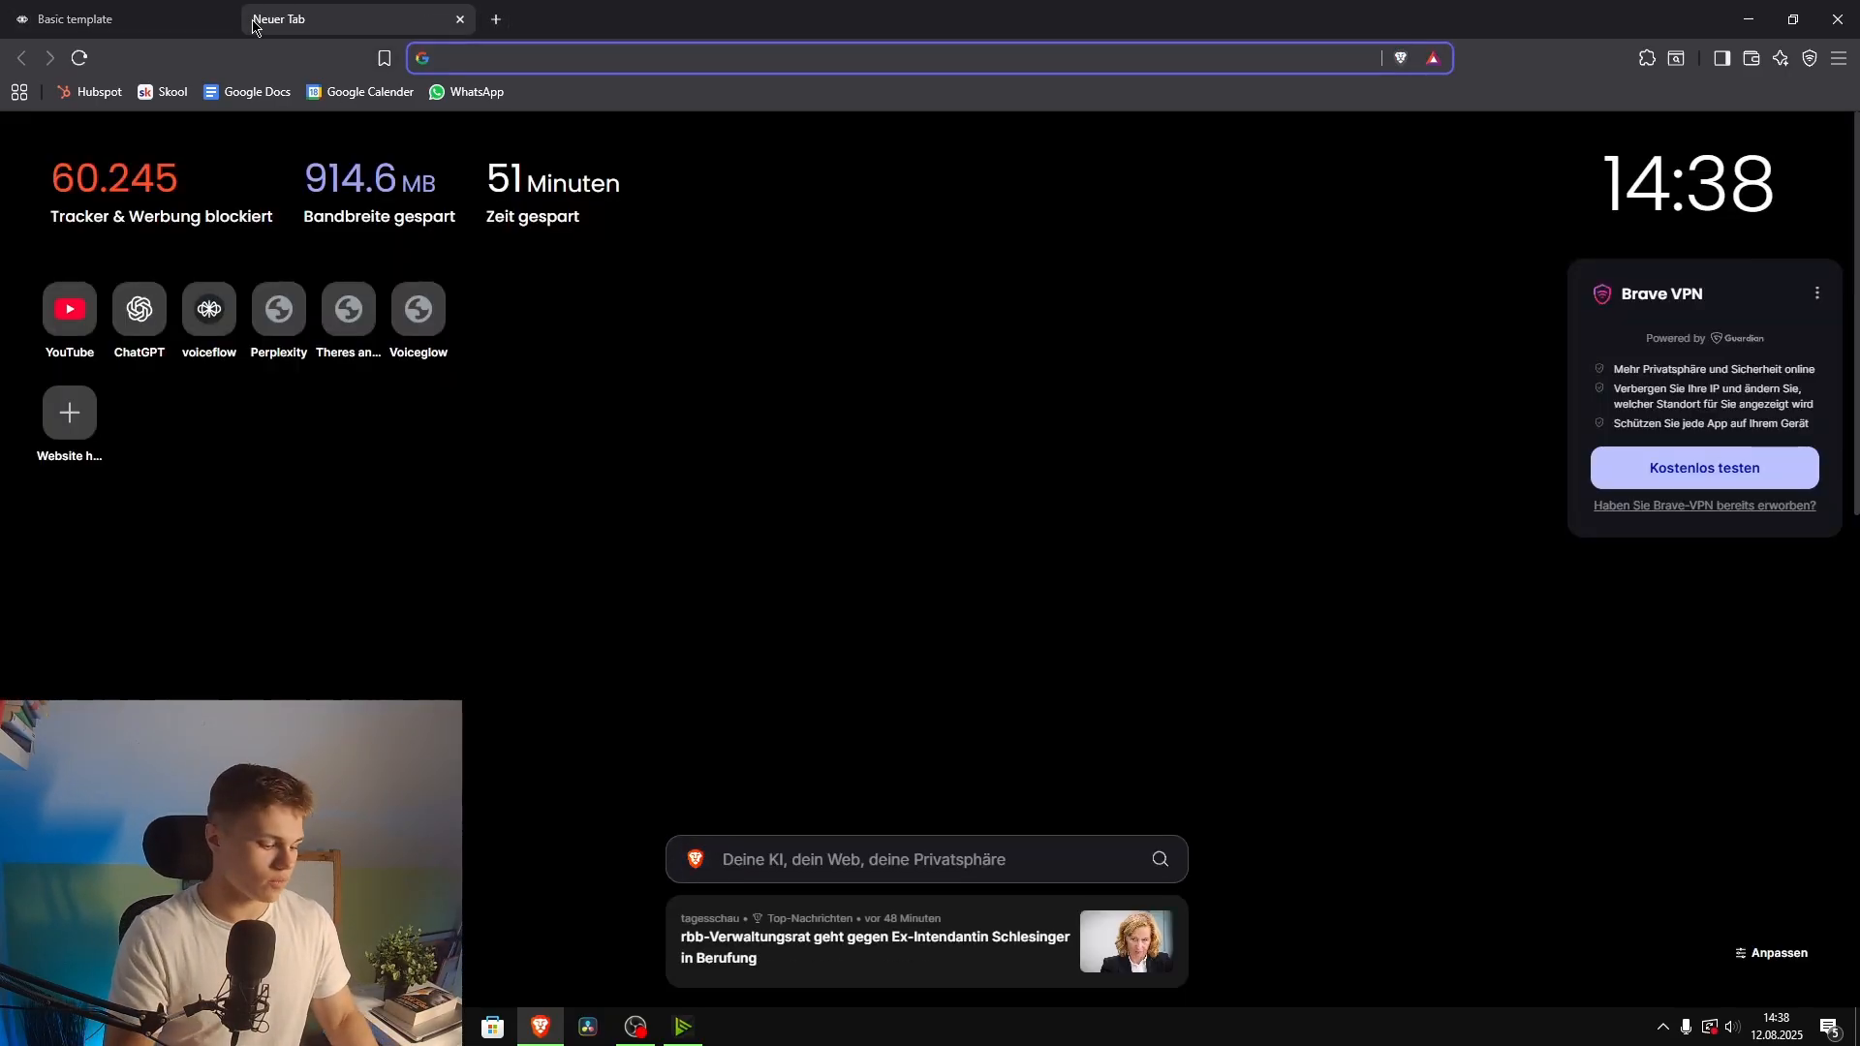
pyautogui.write('ain')
pyautogui.press('Return')
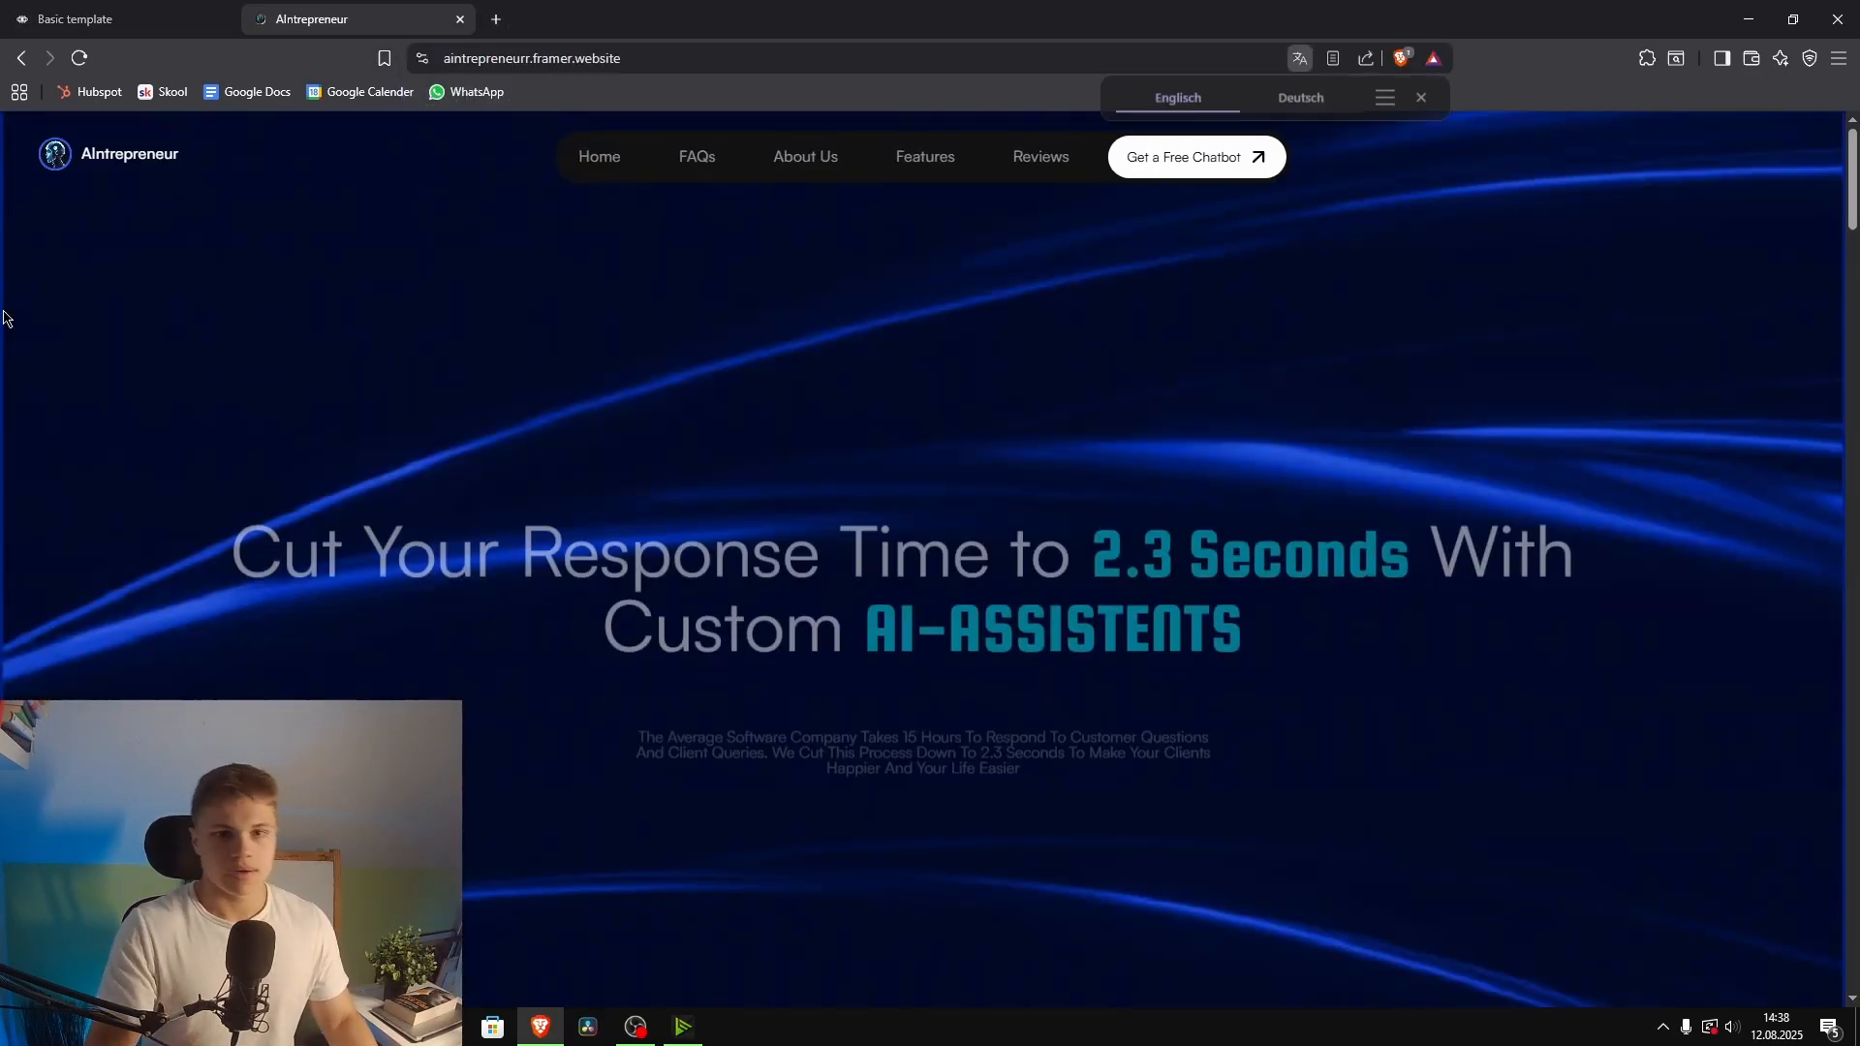
pyautogui.click(779, 51)
pyautogui.hotkey('ctrl', 'c')
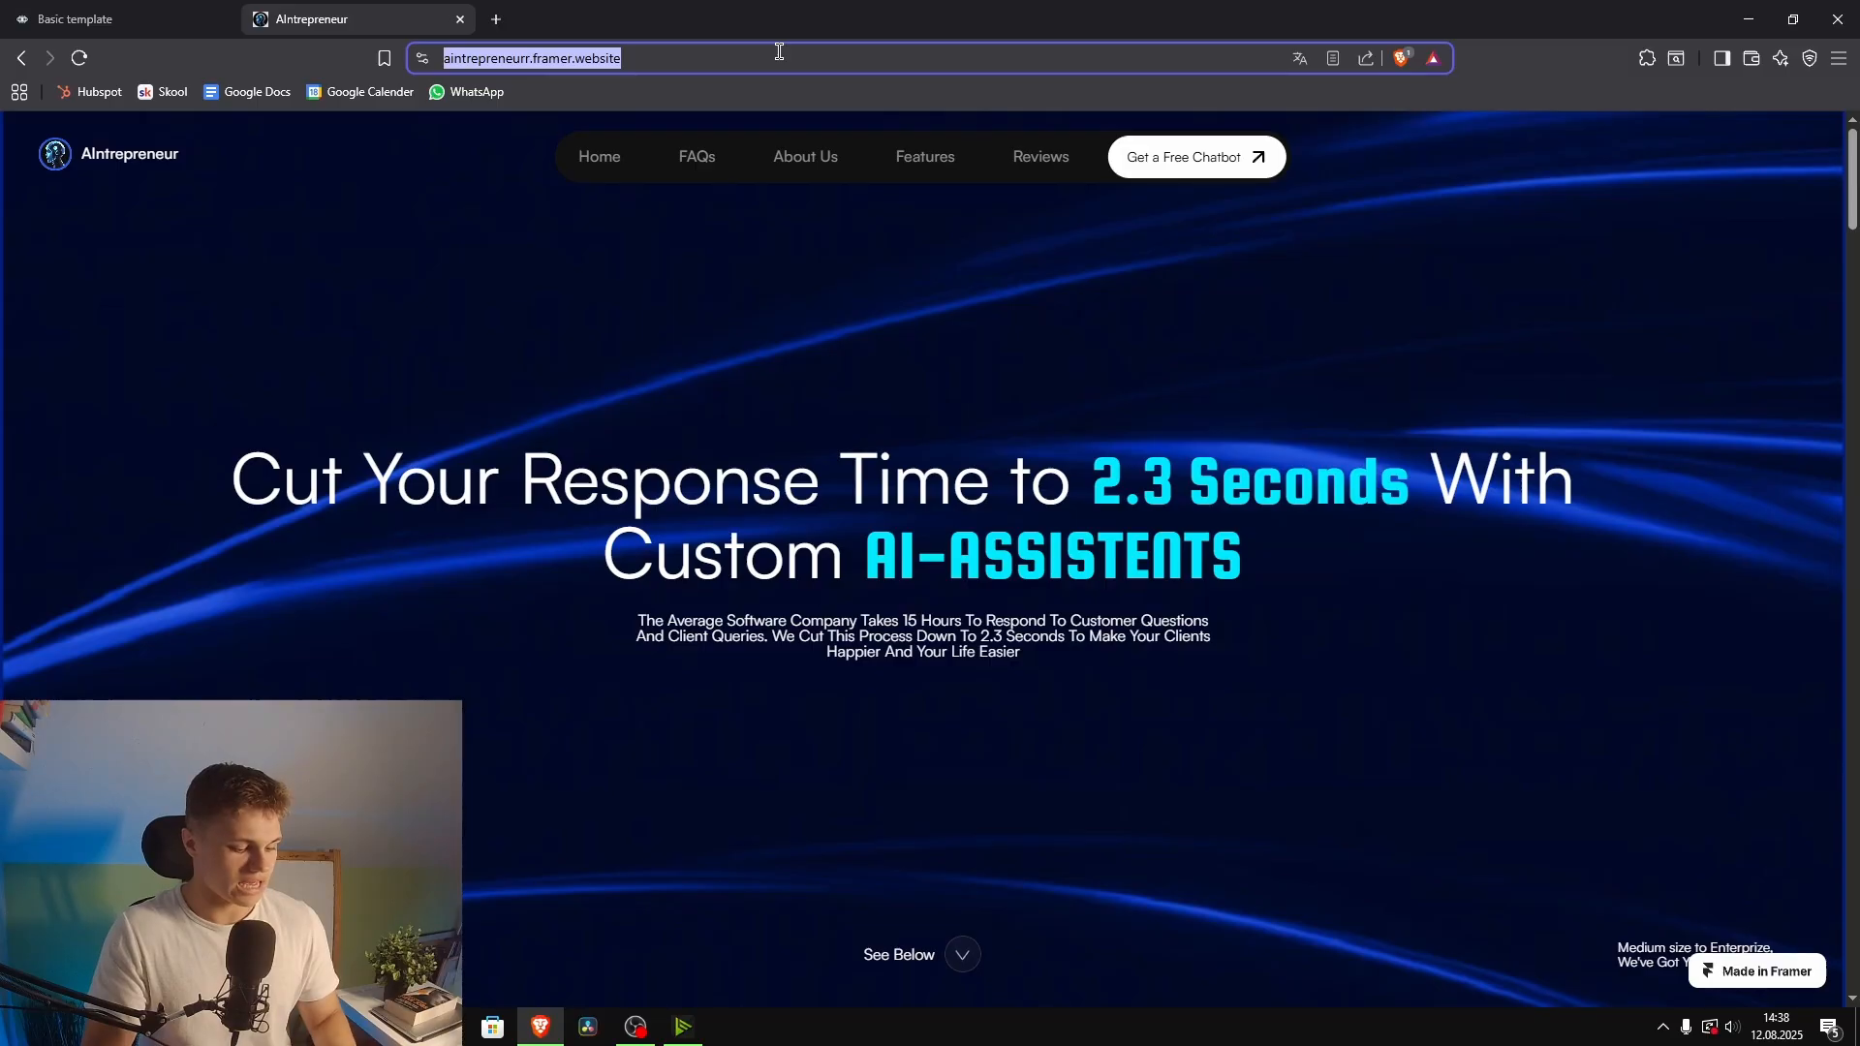
pyautogui.click(202, 8)
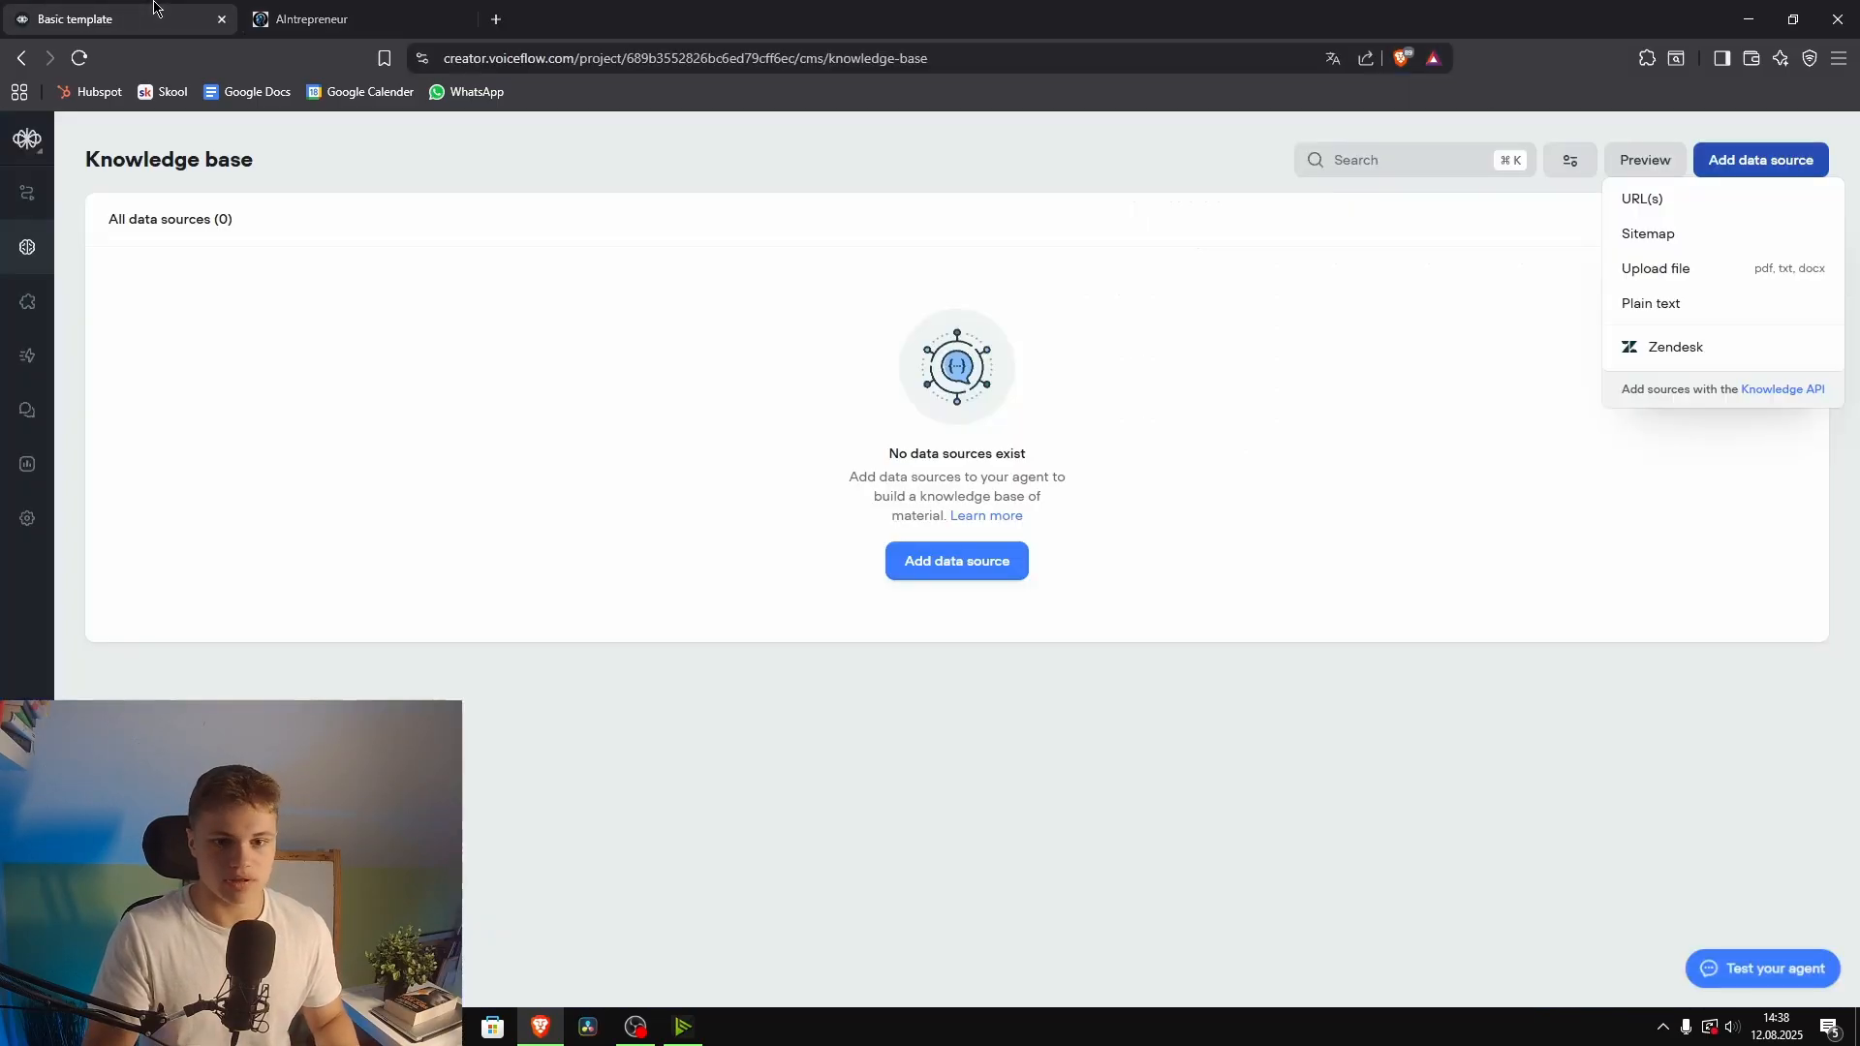
pyautogui.click(1674, 237)
pyautogui.hotkey('ctrl', 'v')
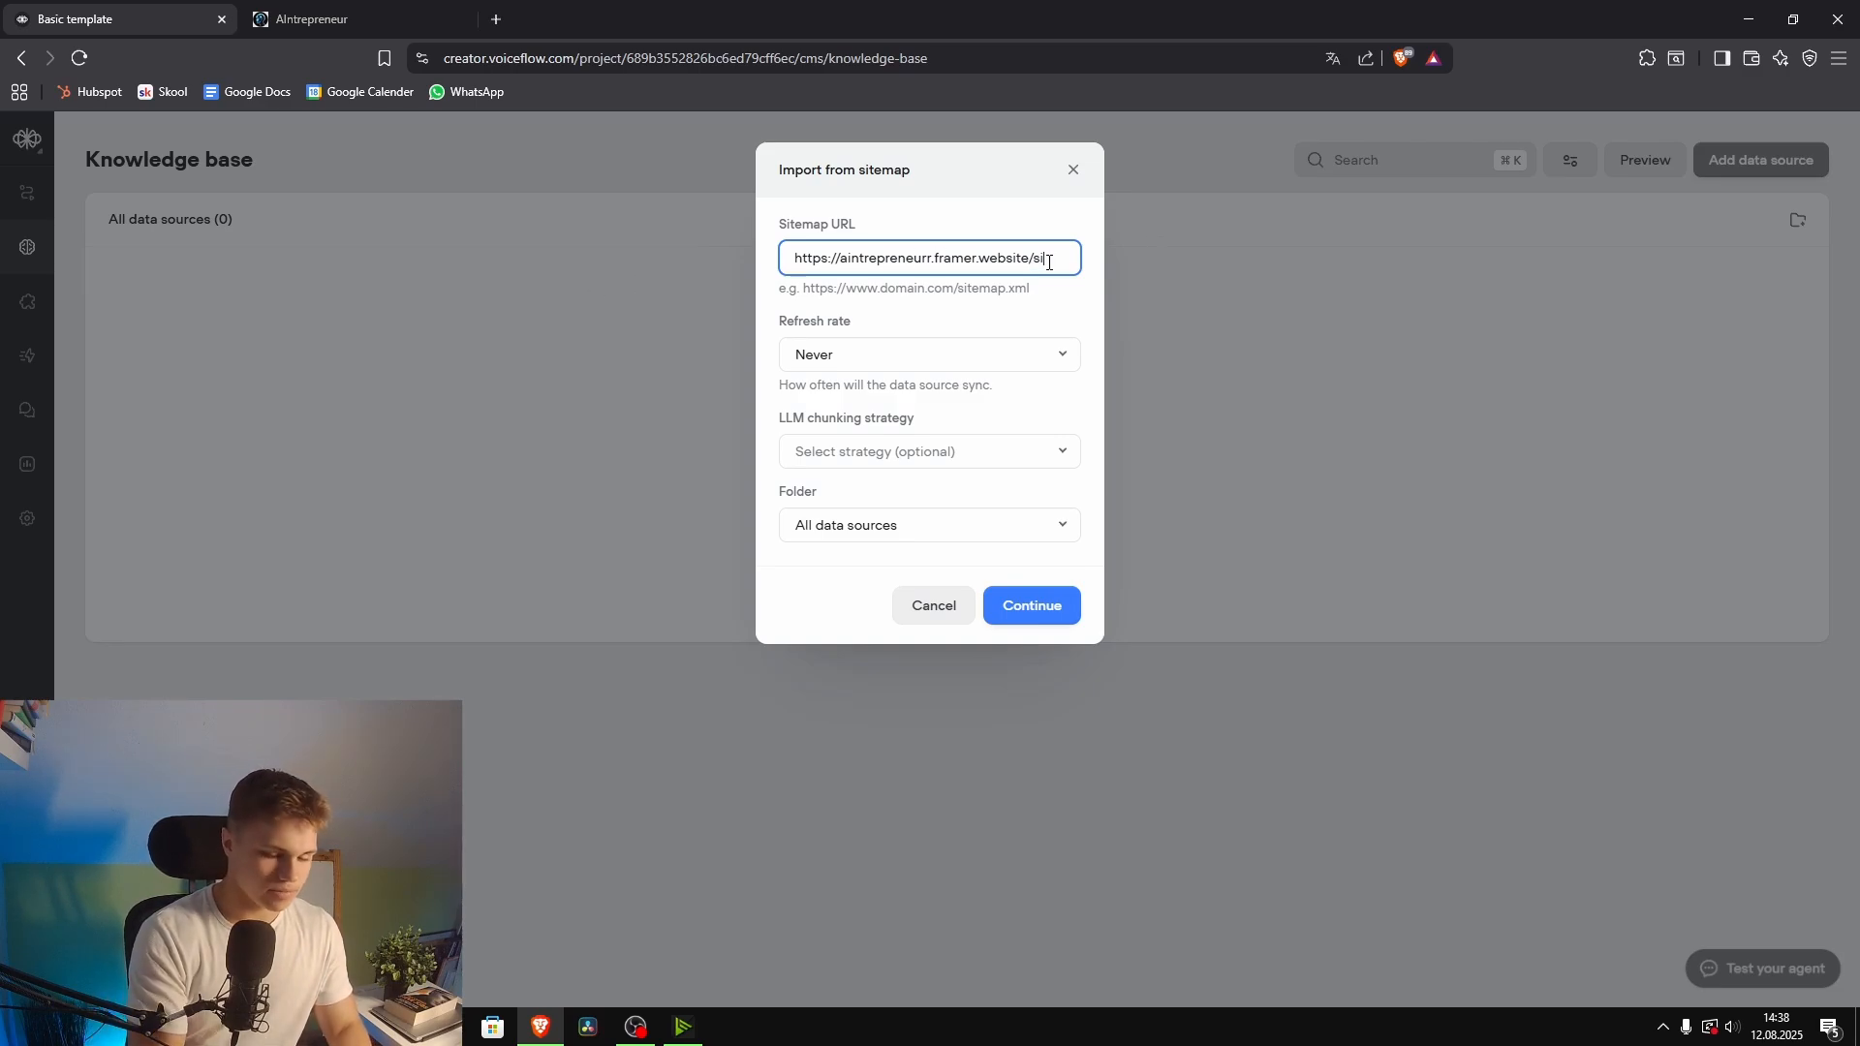
pyautogui.write('sitemap')
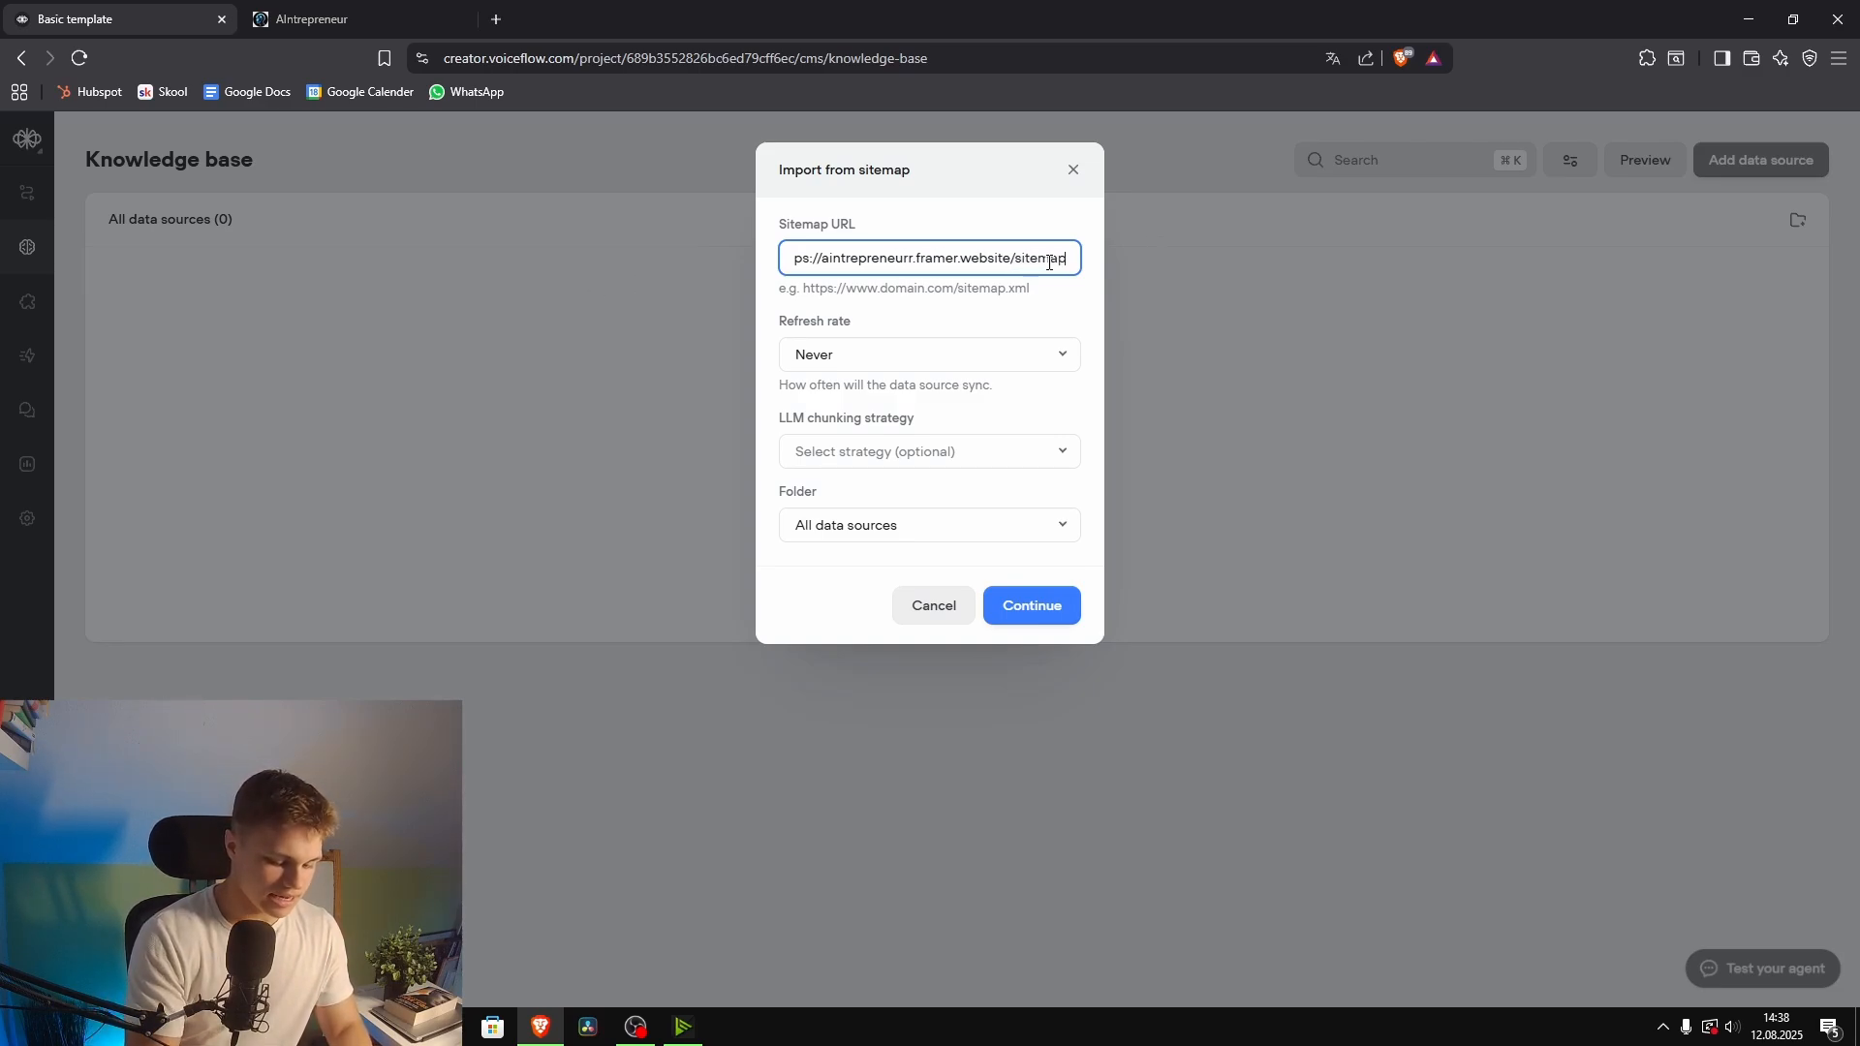
pyautogui.write('.xml')
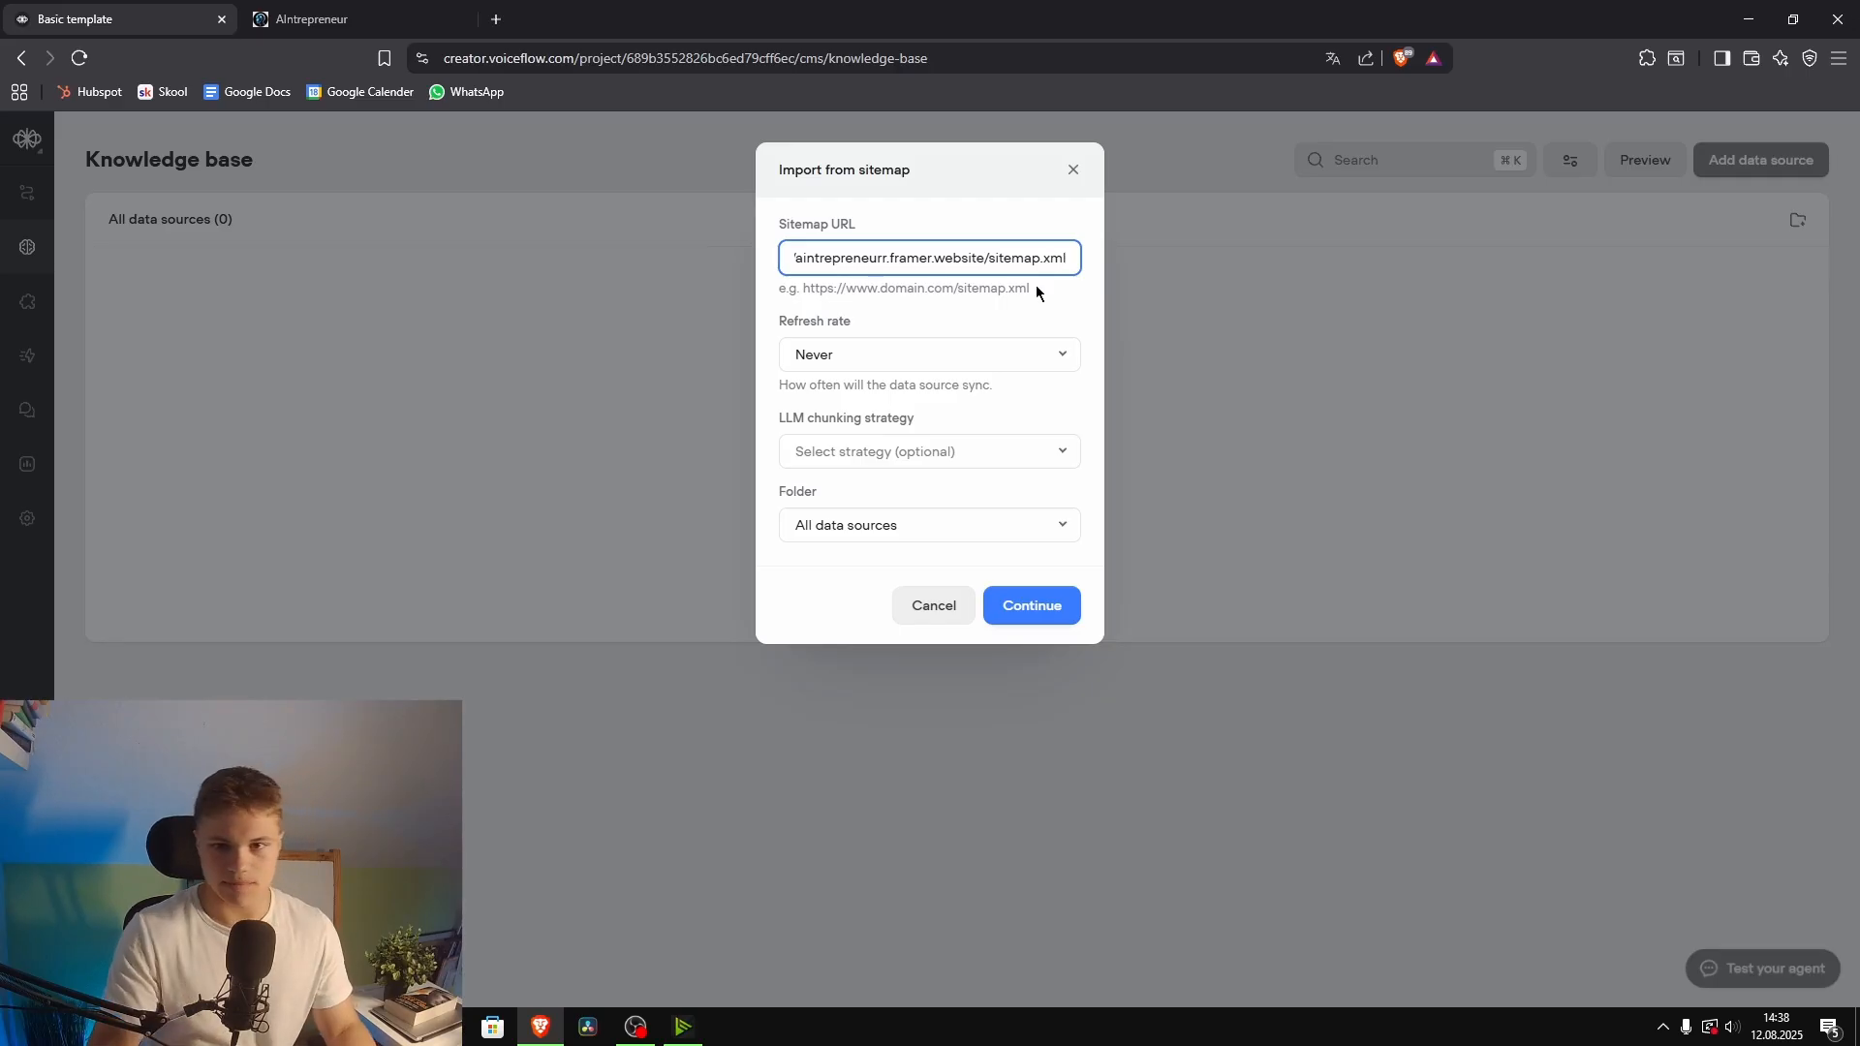
# Step: Set the sitemap import's refresh rate to Monthly and its LLM chunking strategy to FAQ optimization, and continue to the URL review
pyautogui.click(1062, 301)
pyautogui.click(1013, 354)
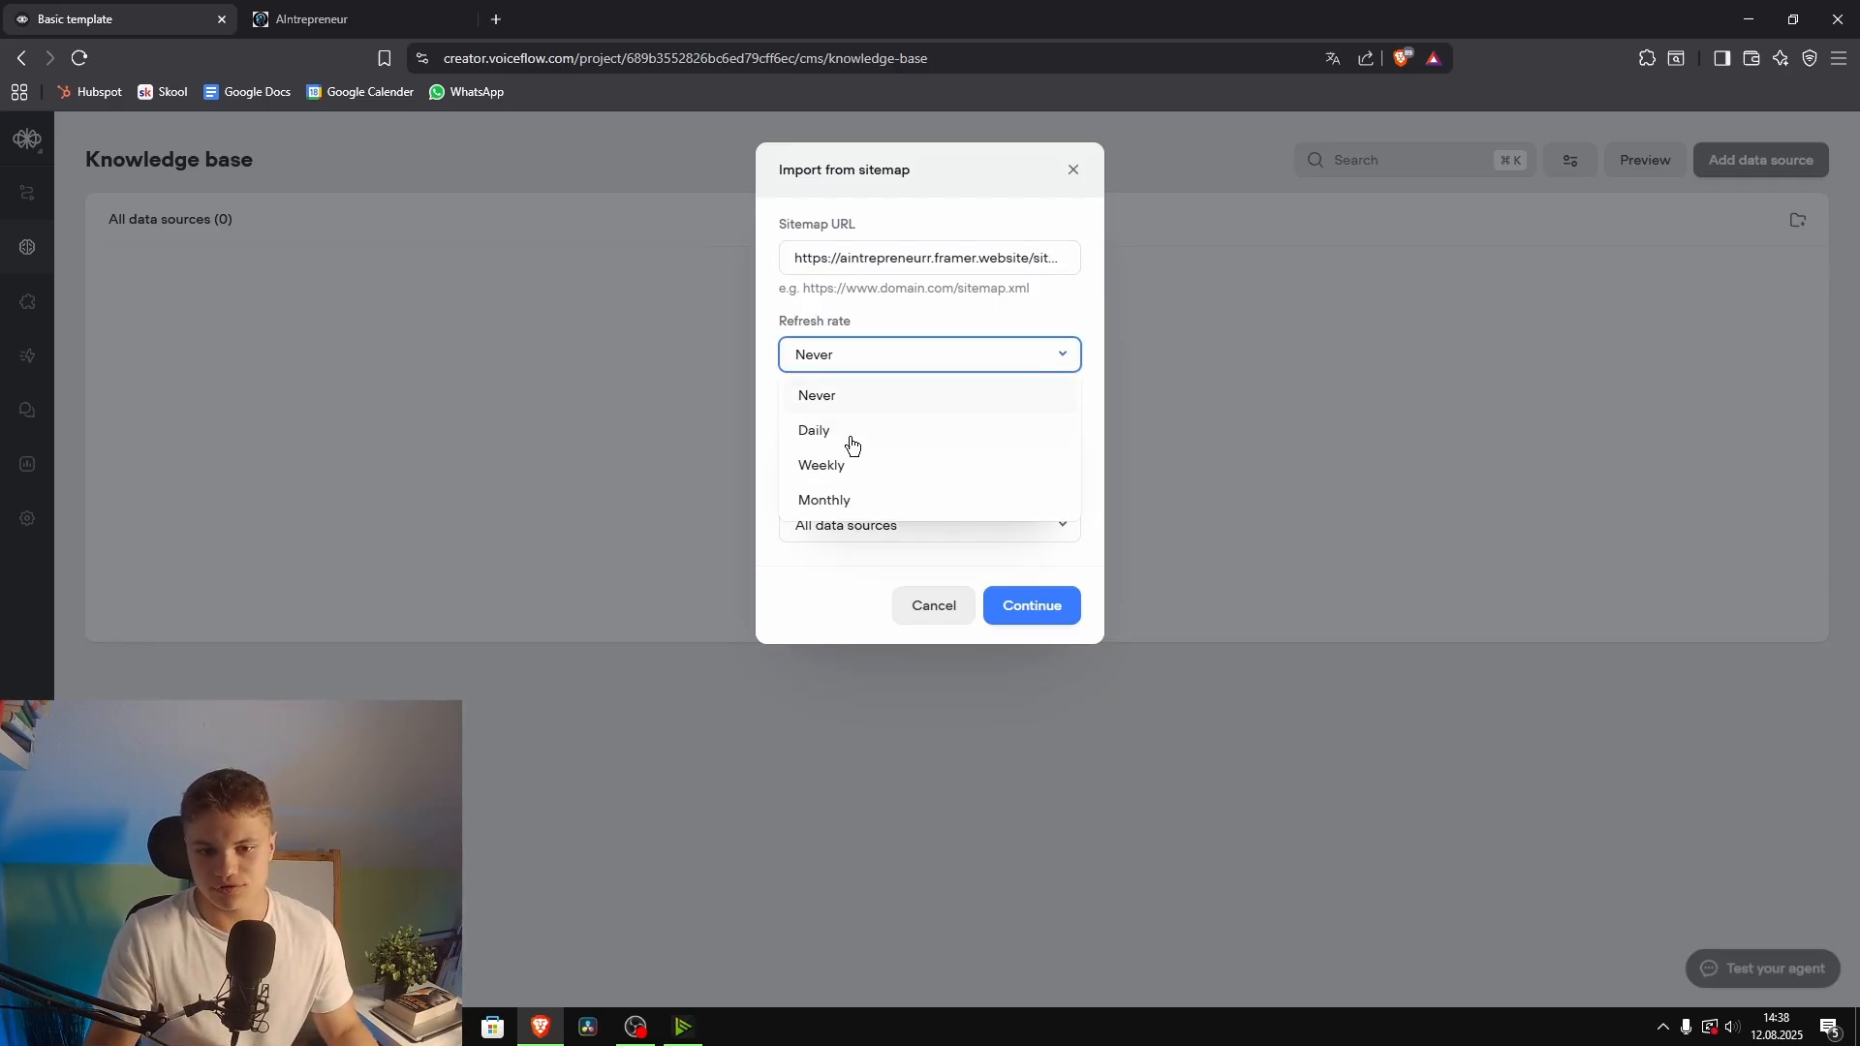
pyautogui.click(843, 502)
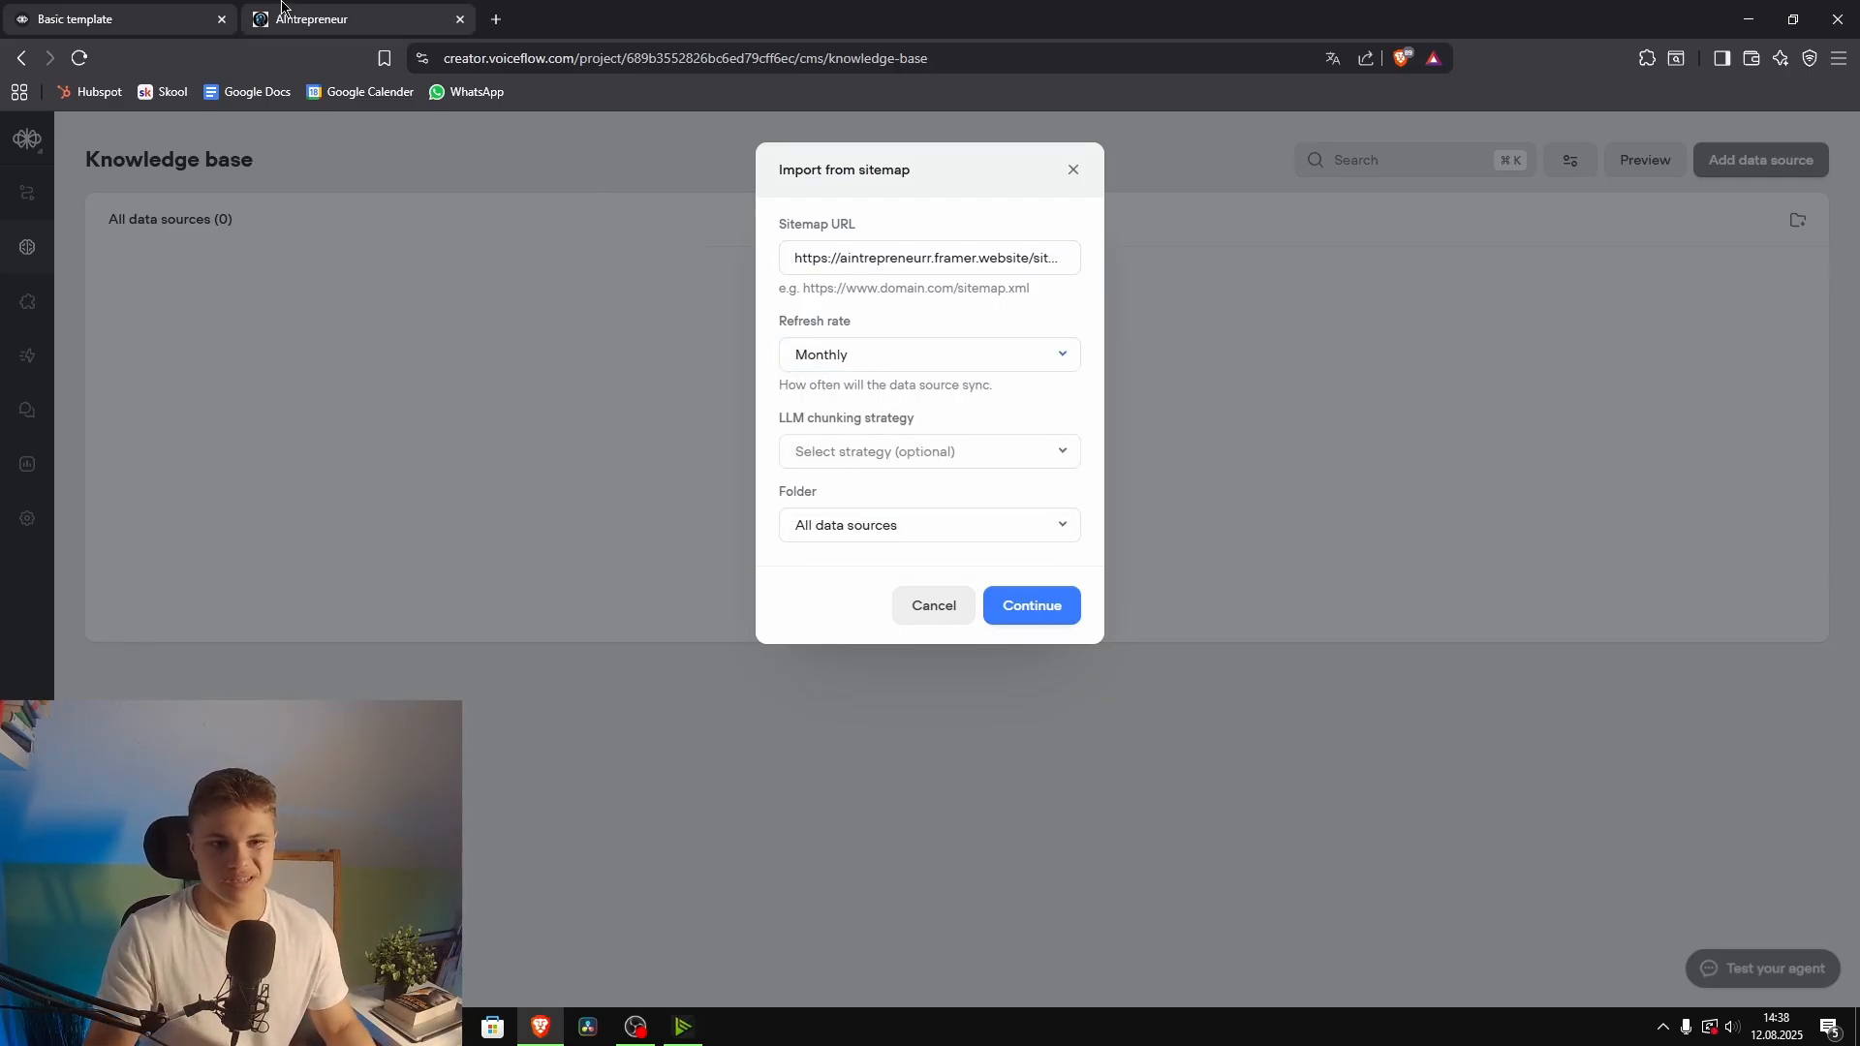
pyautogui.click(926, 454)
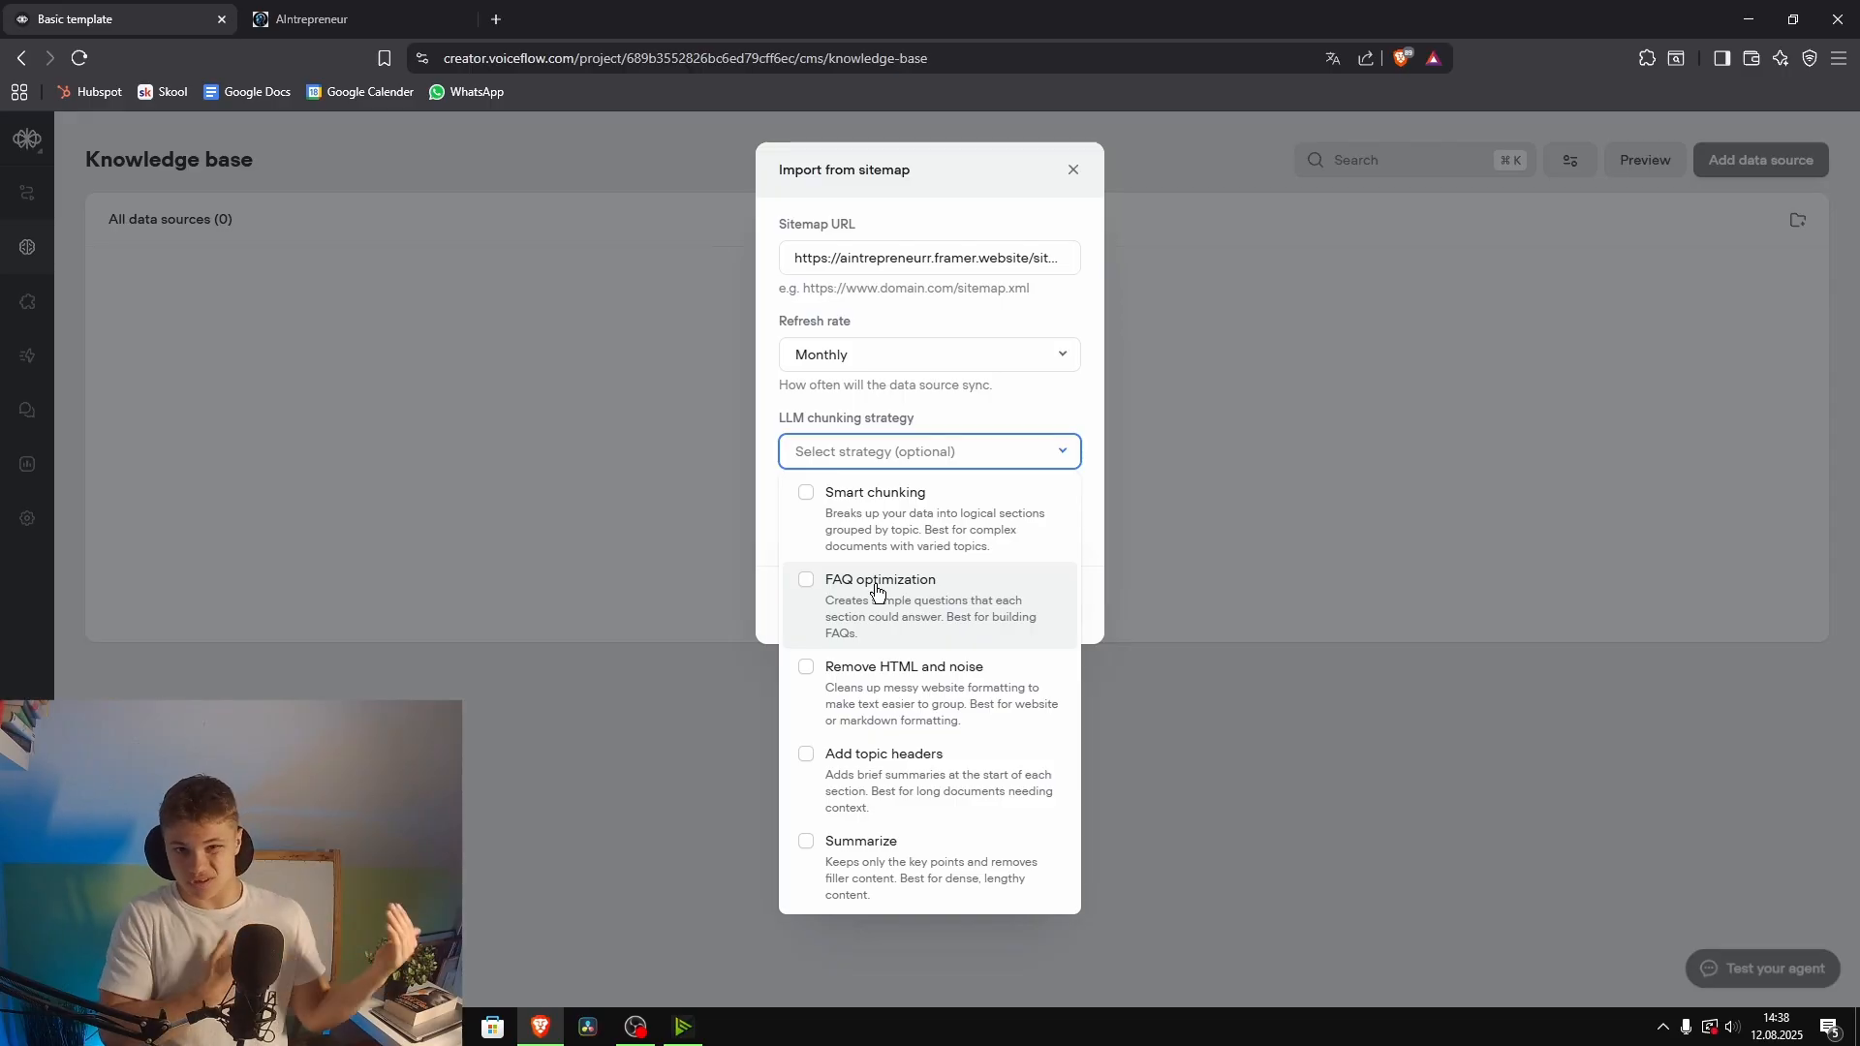
pyautogui.click(810, 587)
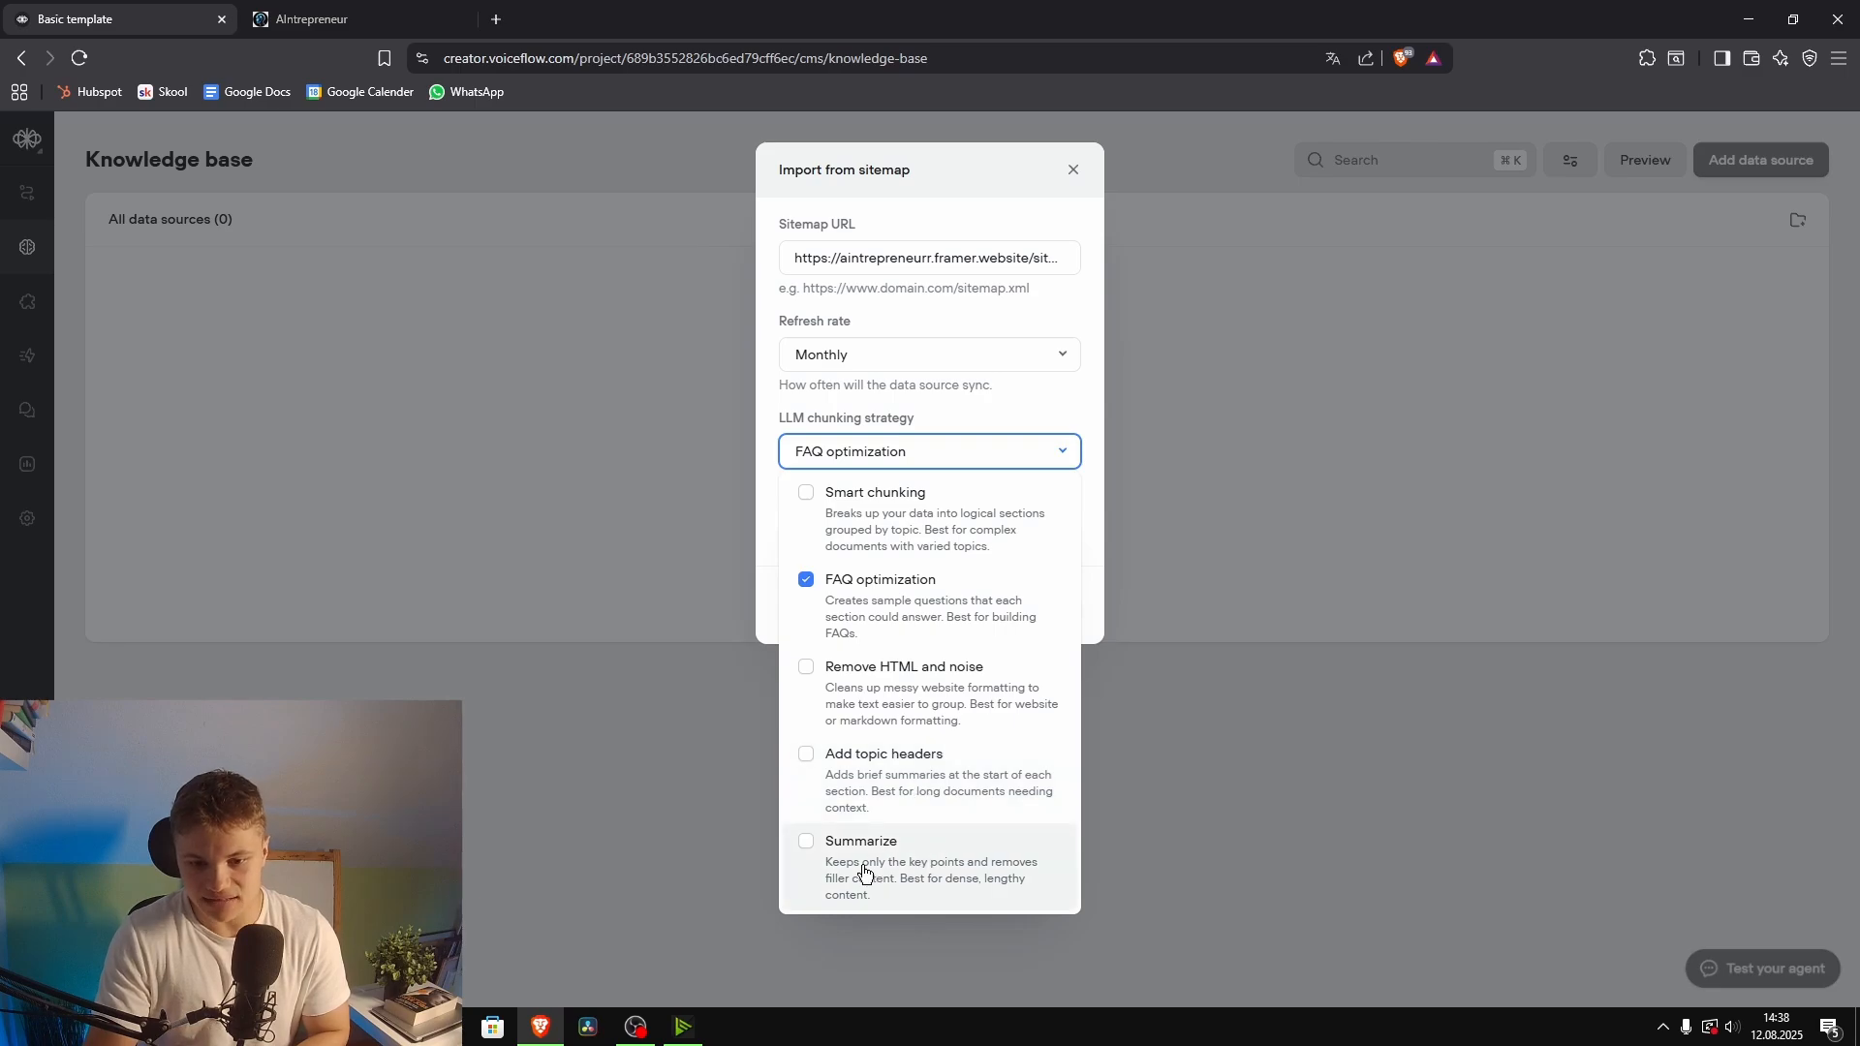
pyautogui.click(775, 535)
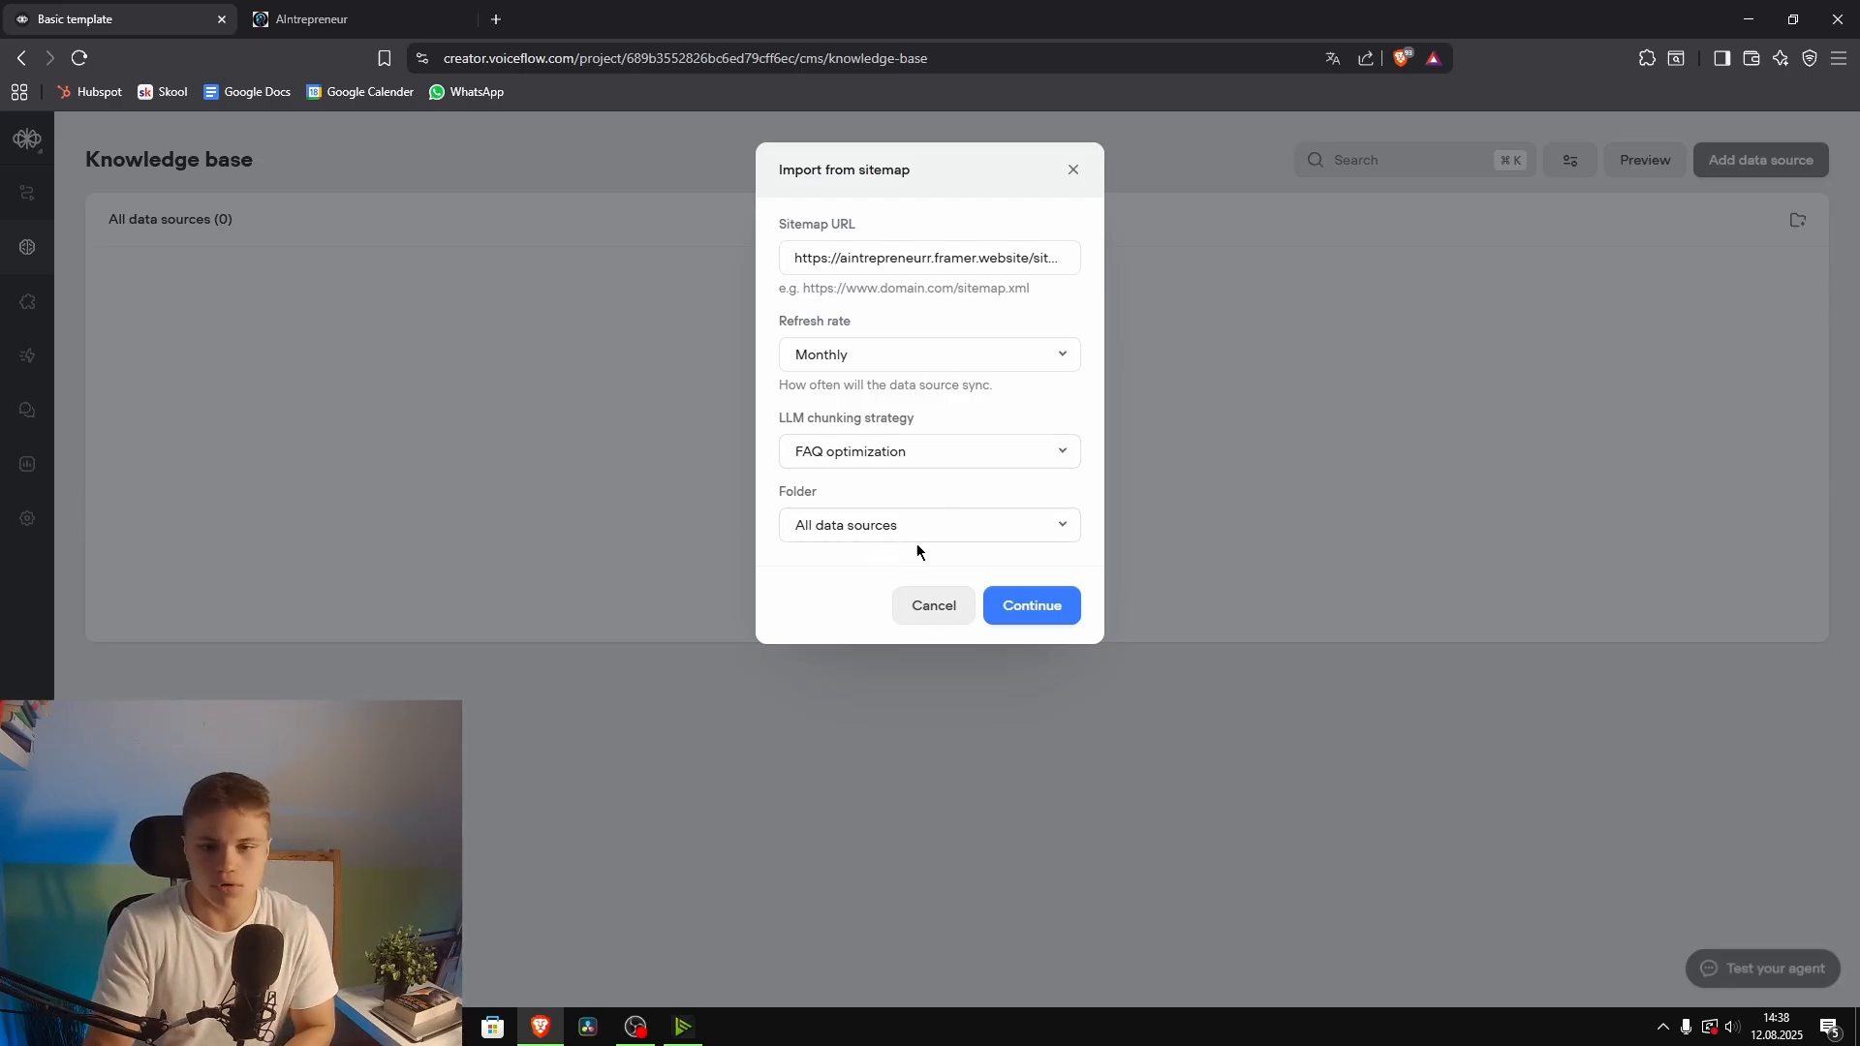
pyautogui.click(1044, 607)
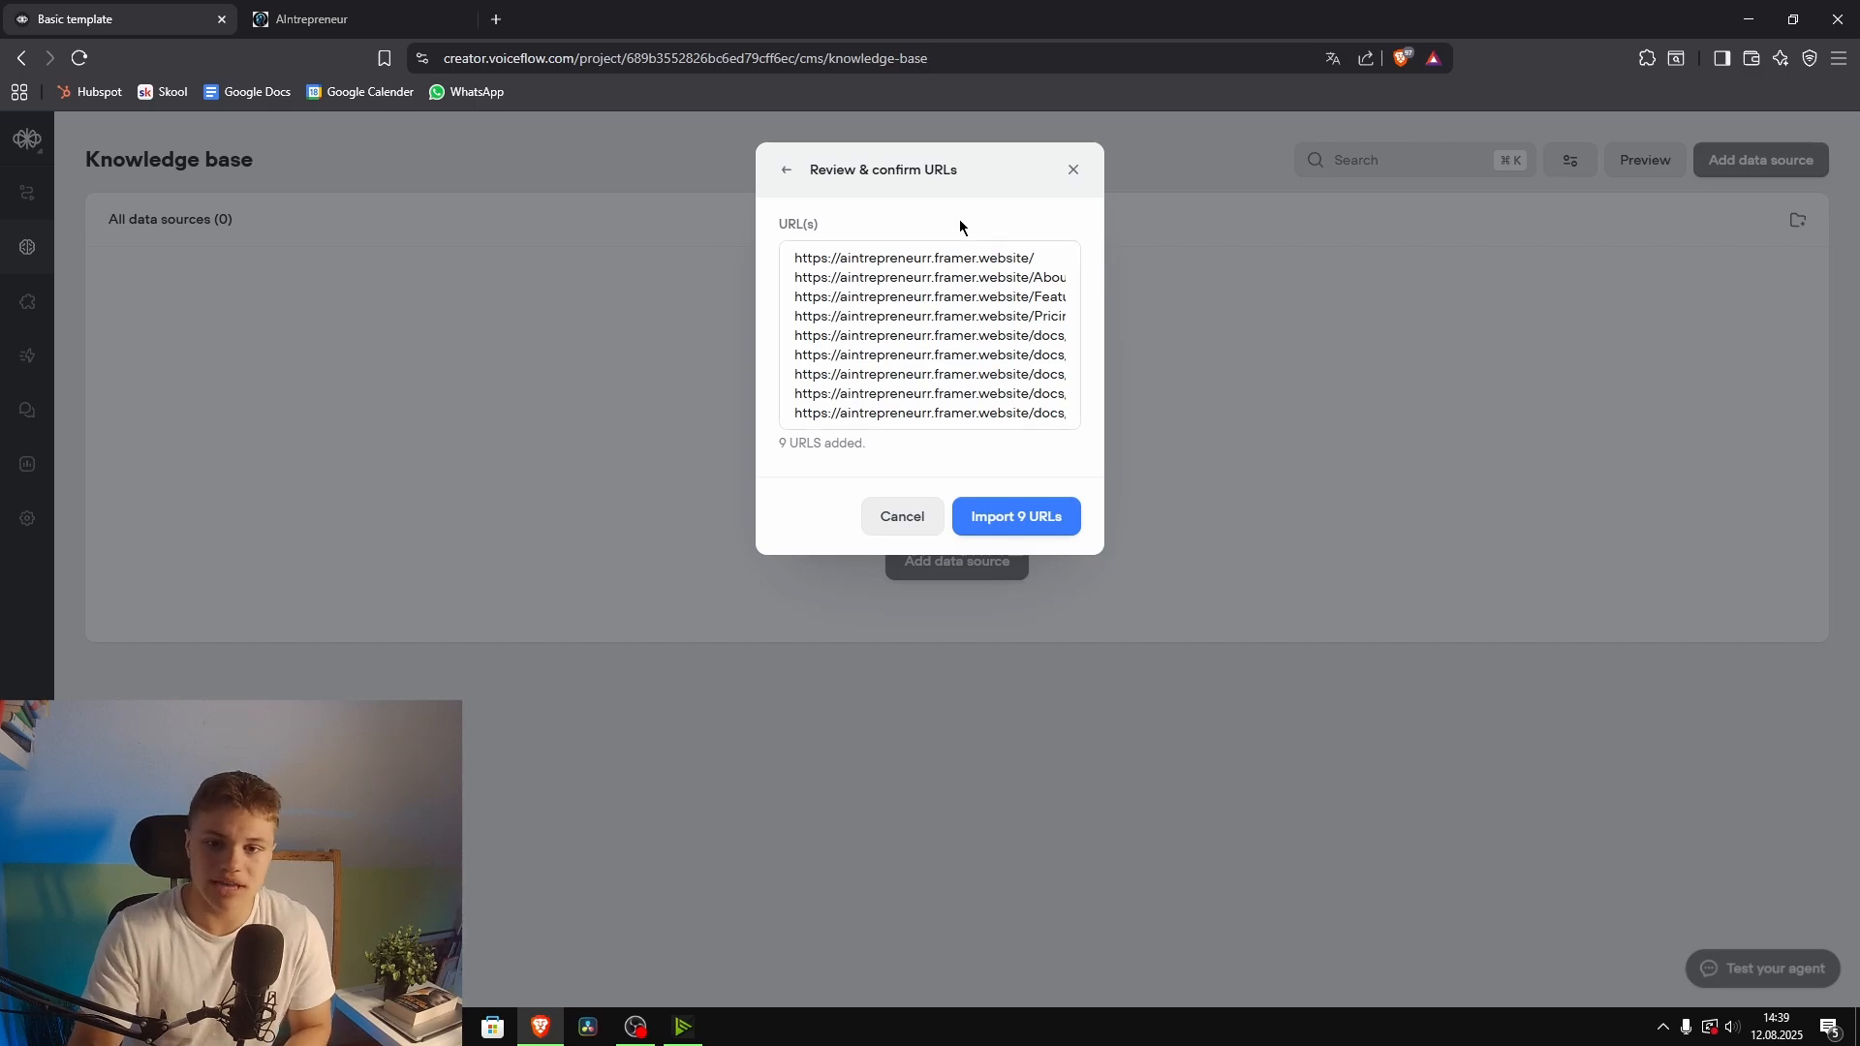
# Step: Examine the list of website URLs gathered from the sitemap before importing them
pyautogui.moveTo(1043, 257); pyautogui.dragTo(1008, 454)
pyautogui.click(1007, 447)
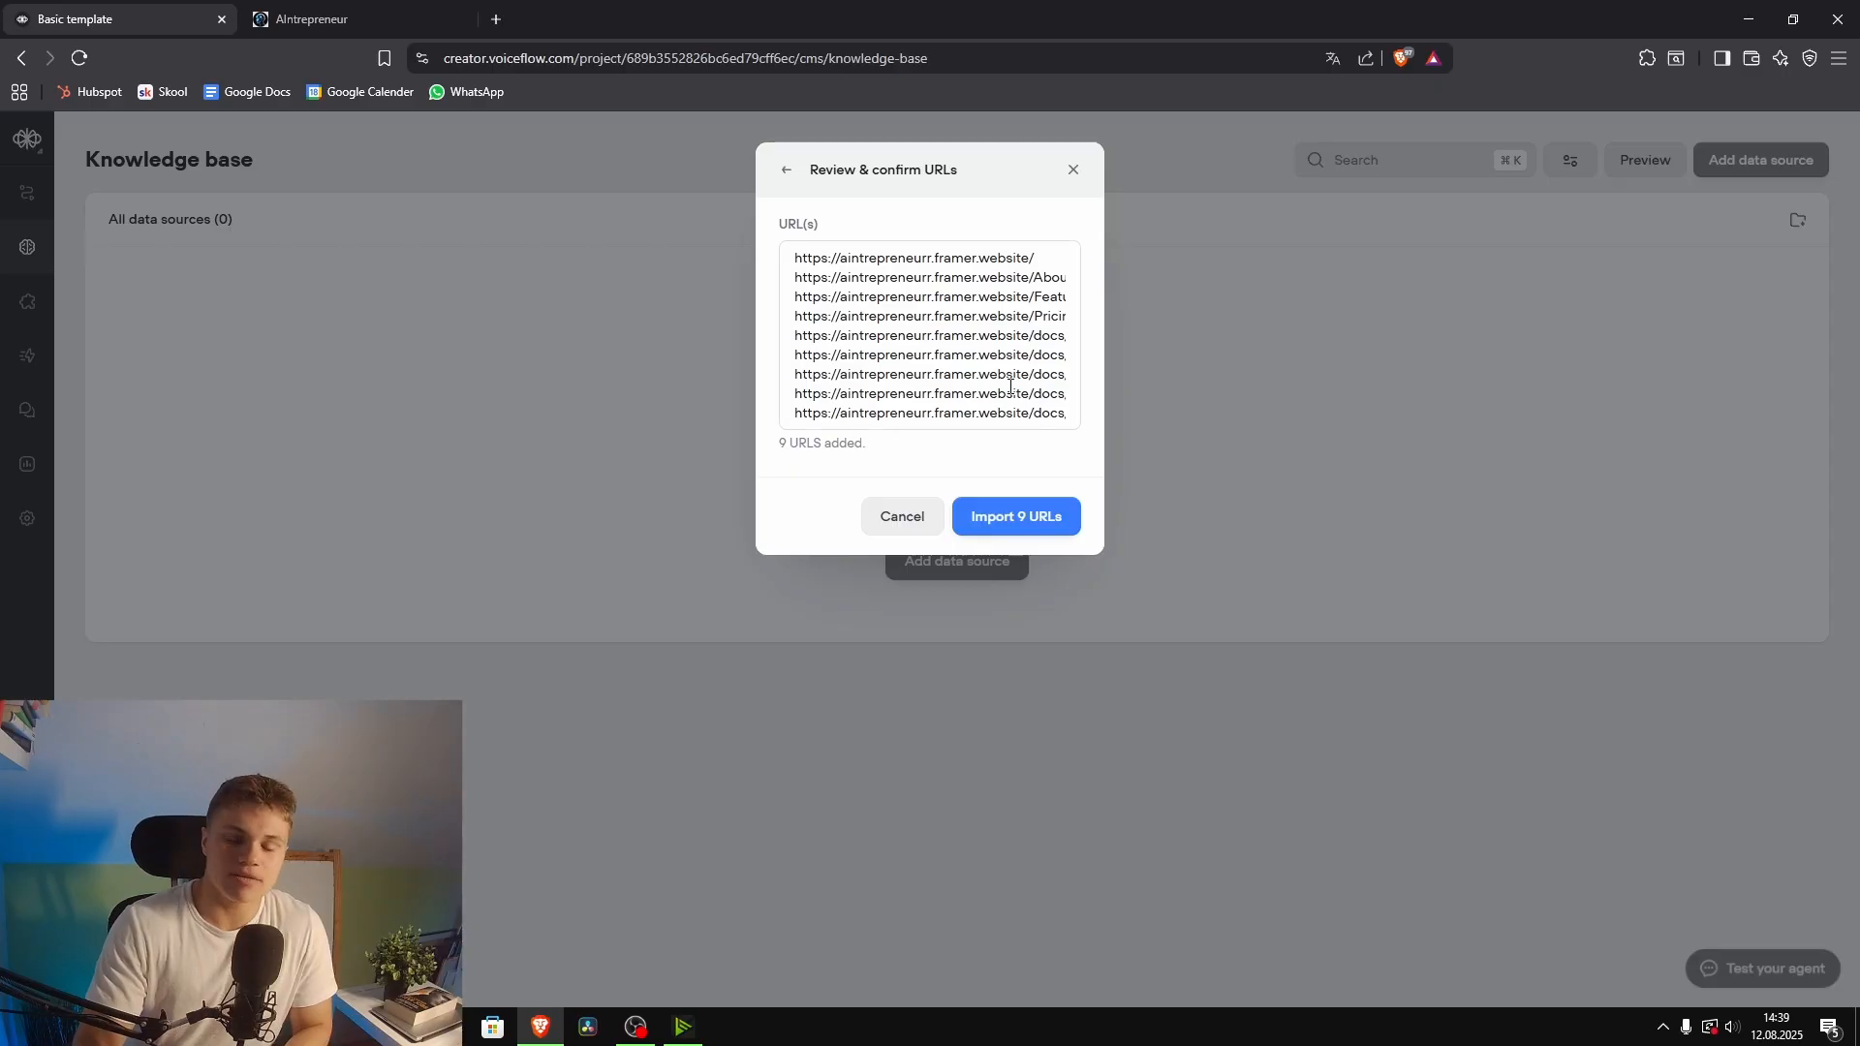
pyautogui.click(779, 260)
pyautogui.hotkey('ctrl', 'a')
pyautogui.click(981, 459)
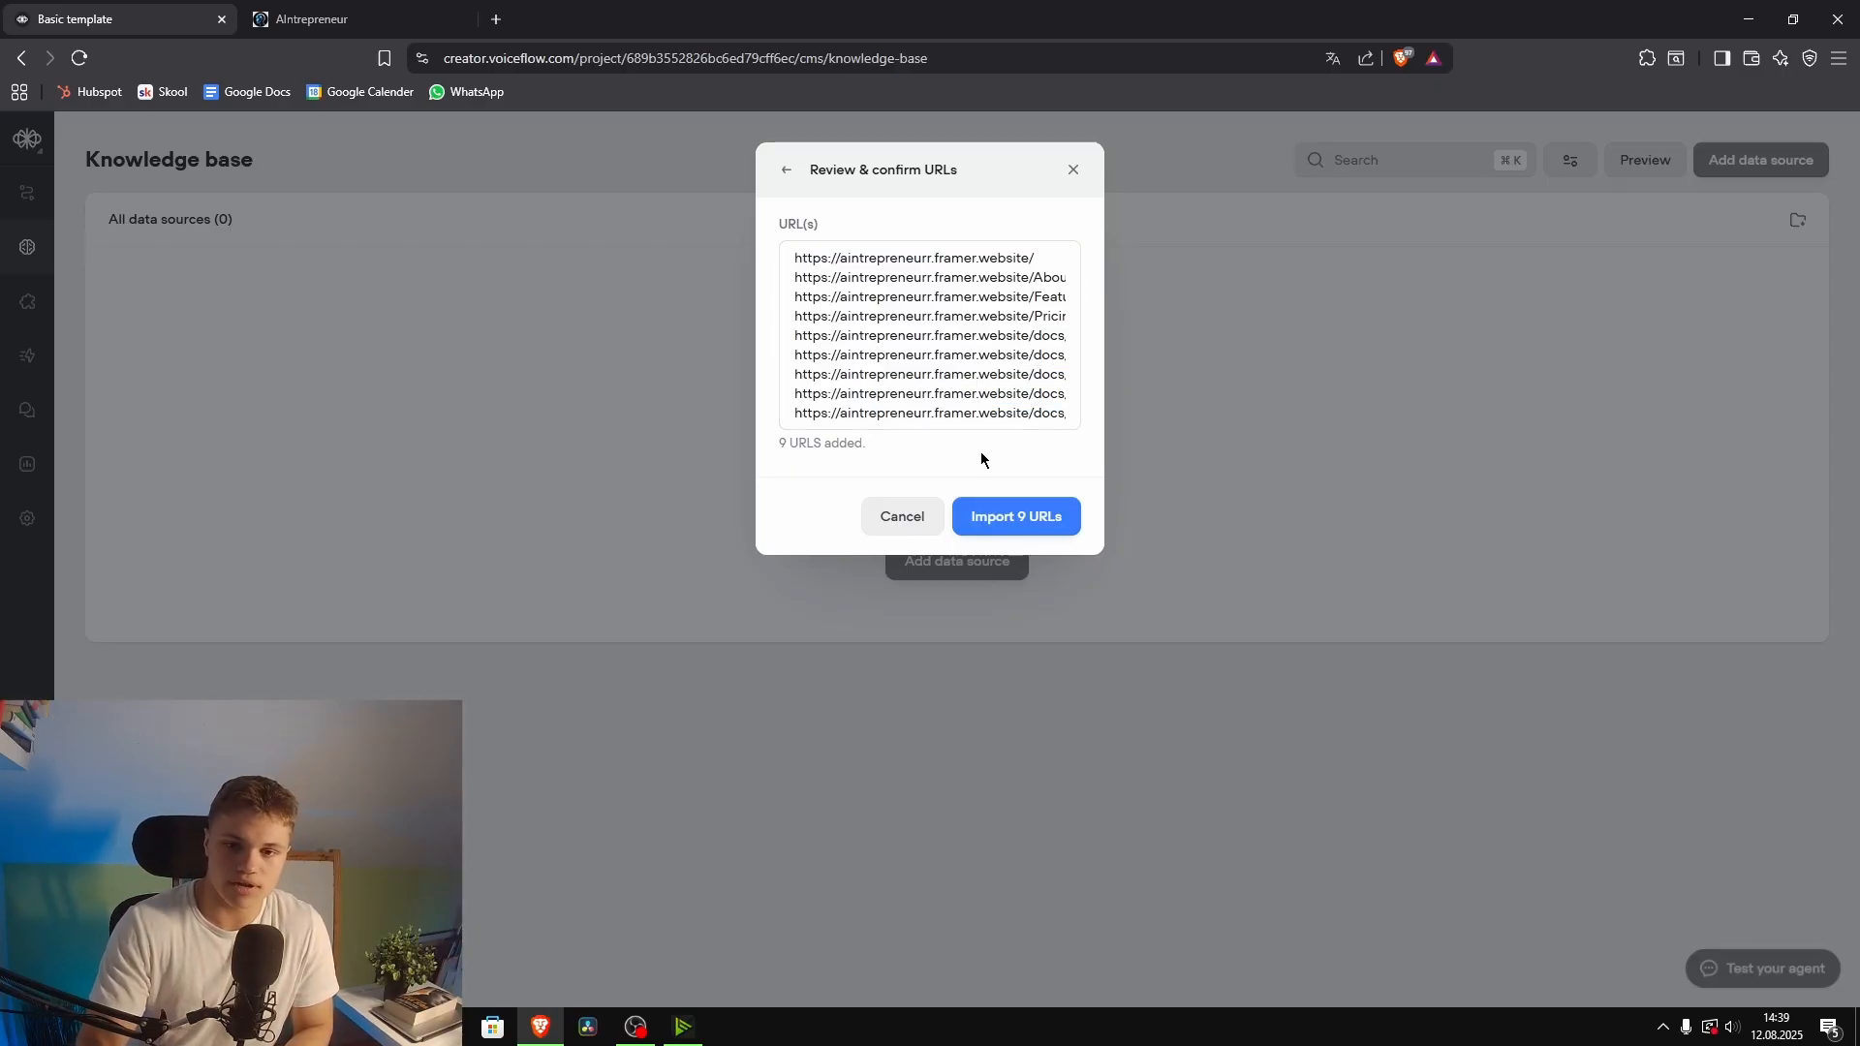
pyautogui.moveTo(792, 263); pyautogui.dragTo(921, 428)
pyautogui.click(1037, 494)
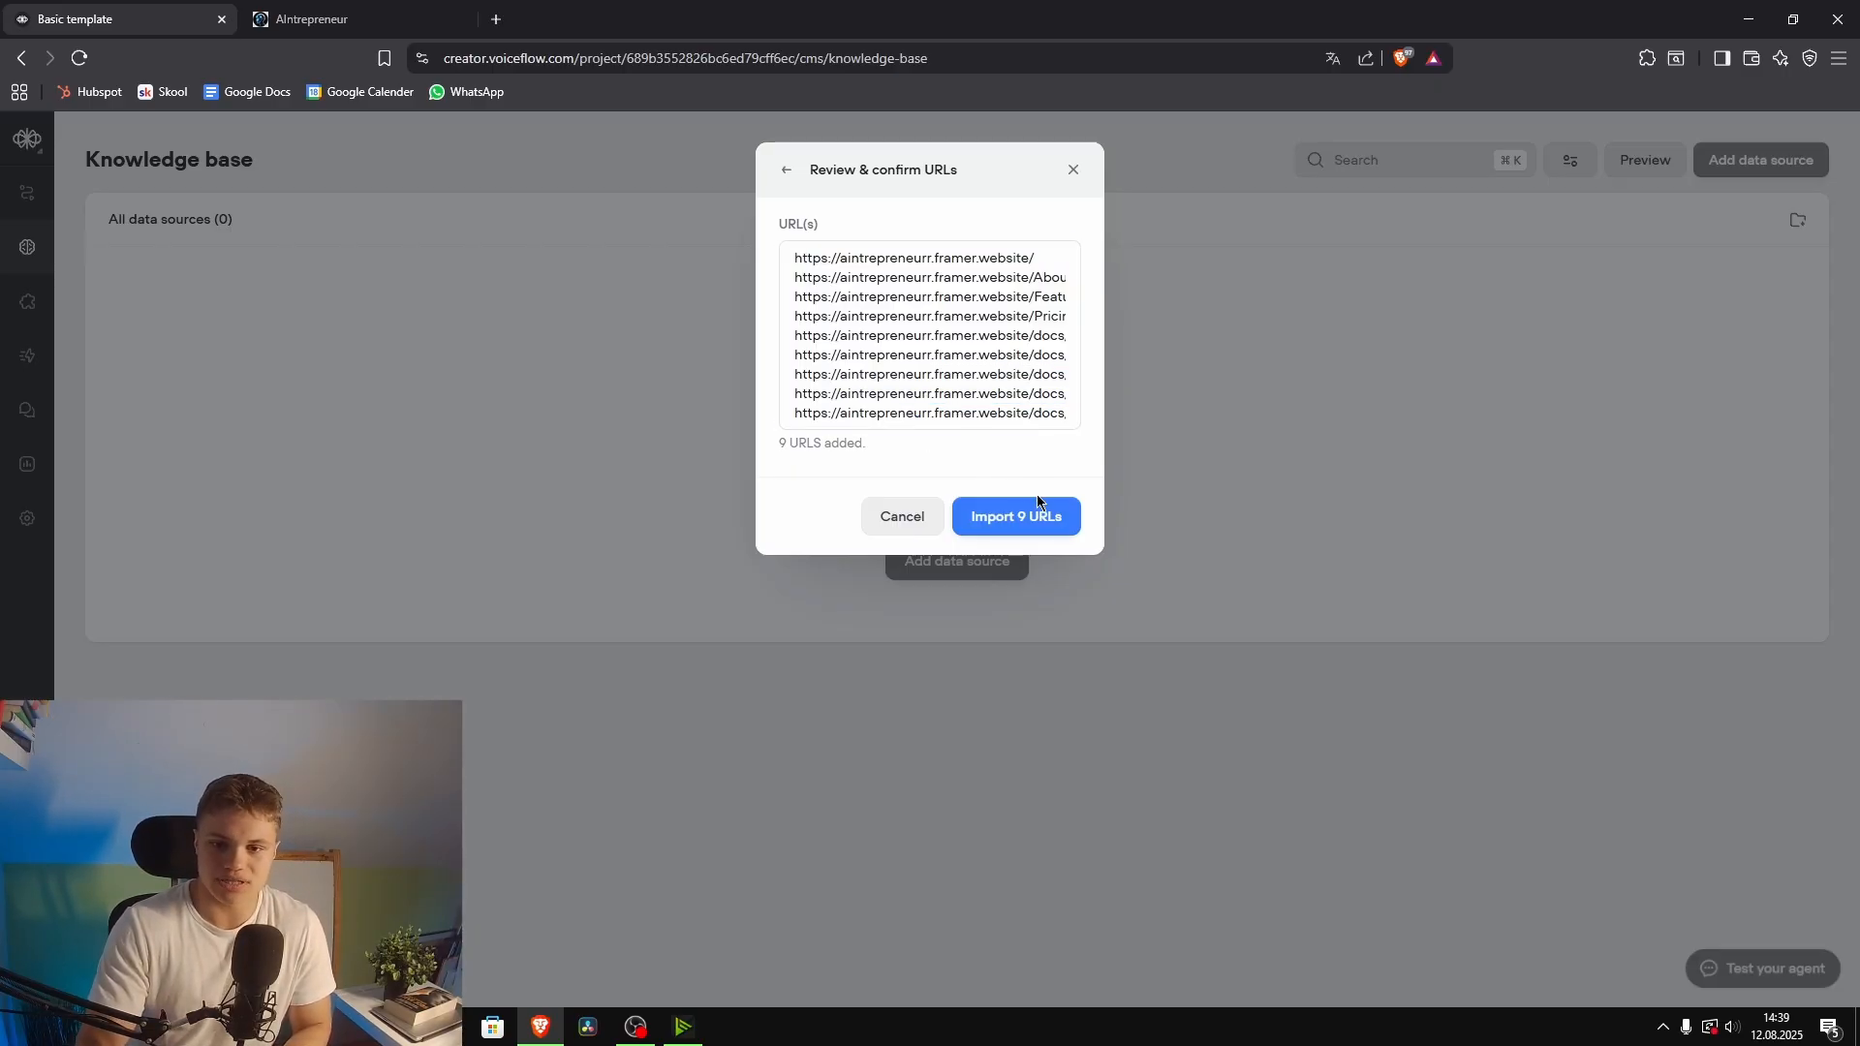
# Step: Import the nine reviewed website URLs into the knowledge base
pyautogui.click(1030, 519)
pyautogui.click(1101, 743)
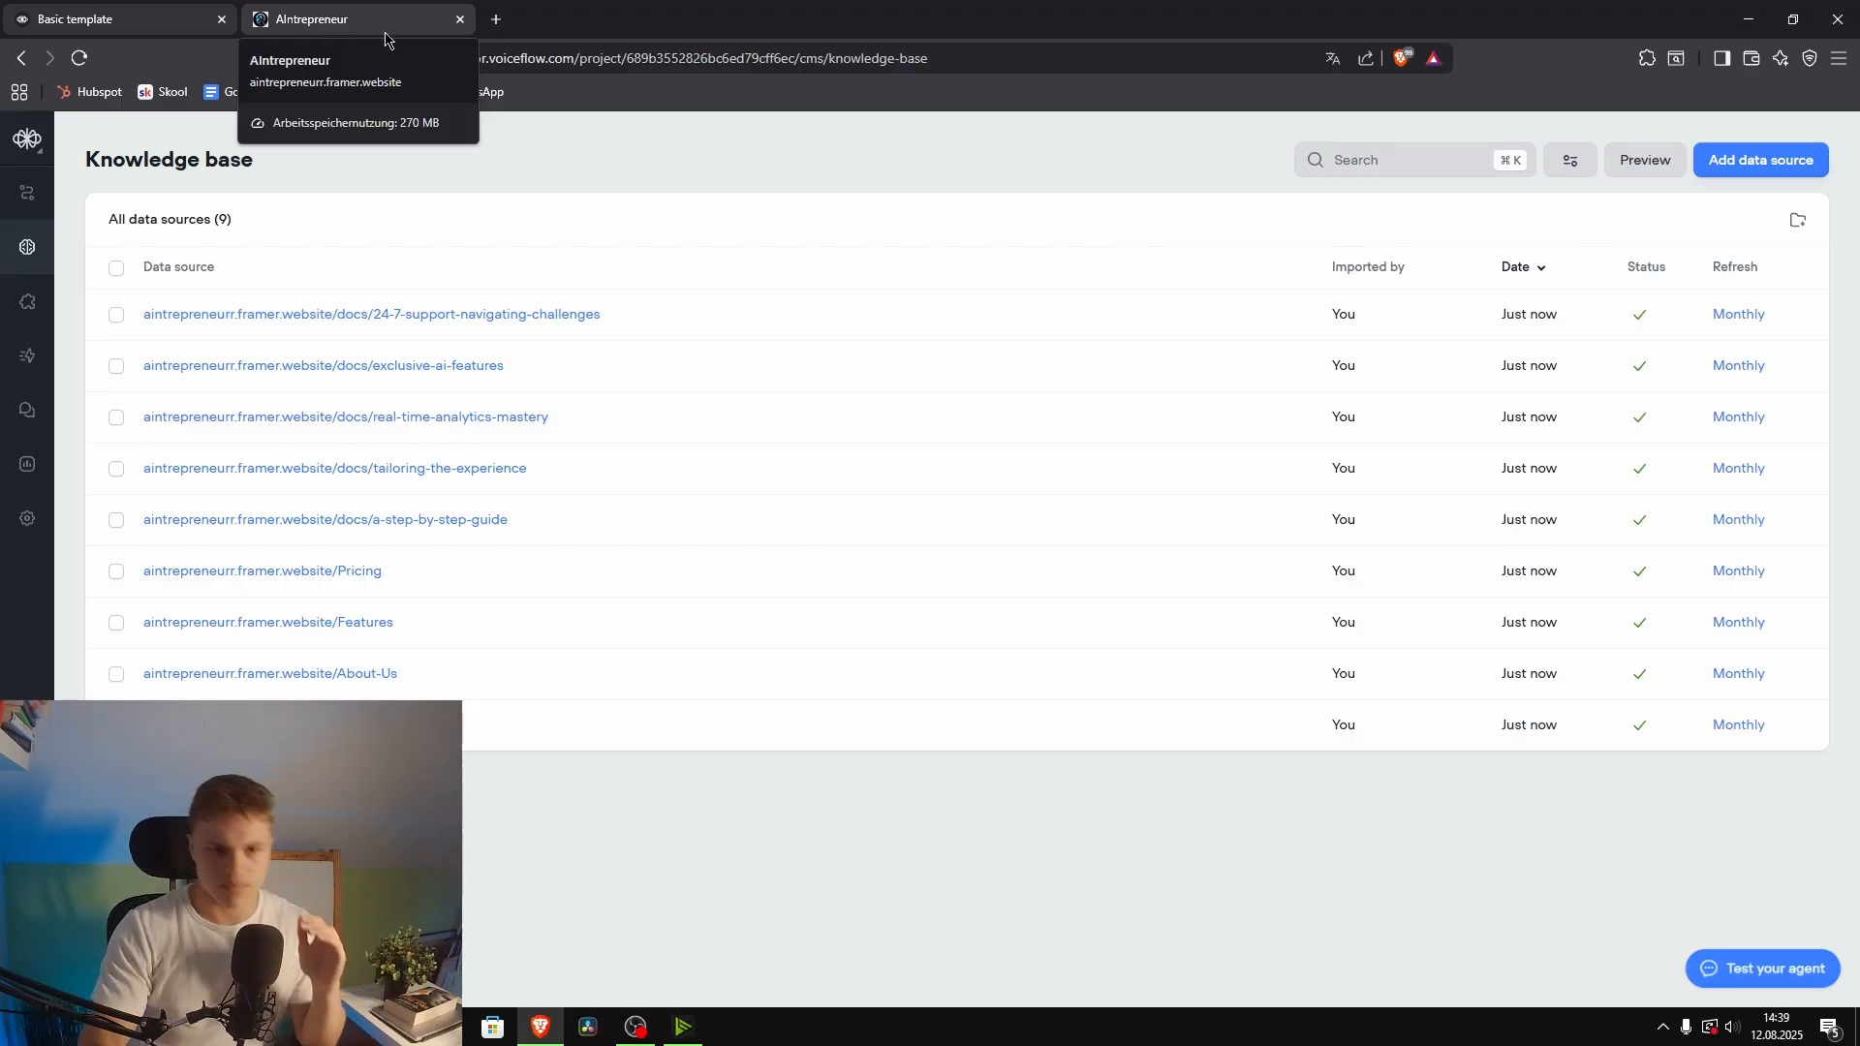
# Step: Open the agent's Widget interface settings, dismiss the translation prompt, and collapse and reopen the chat preview
pyautogui.click(36, 311)
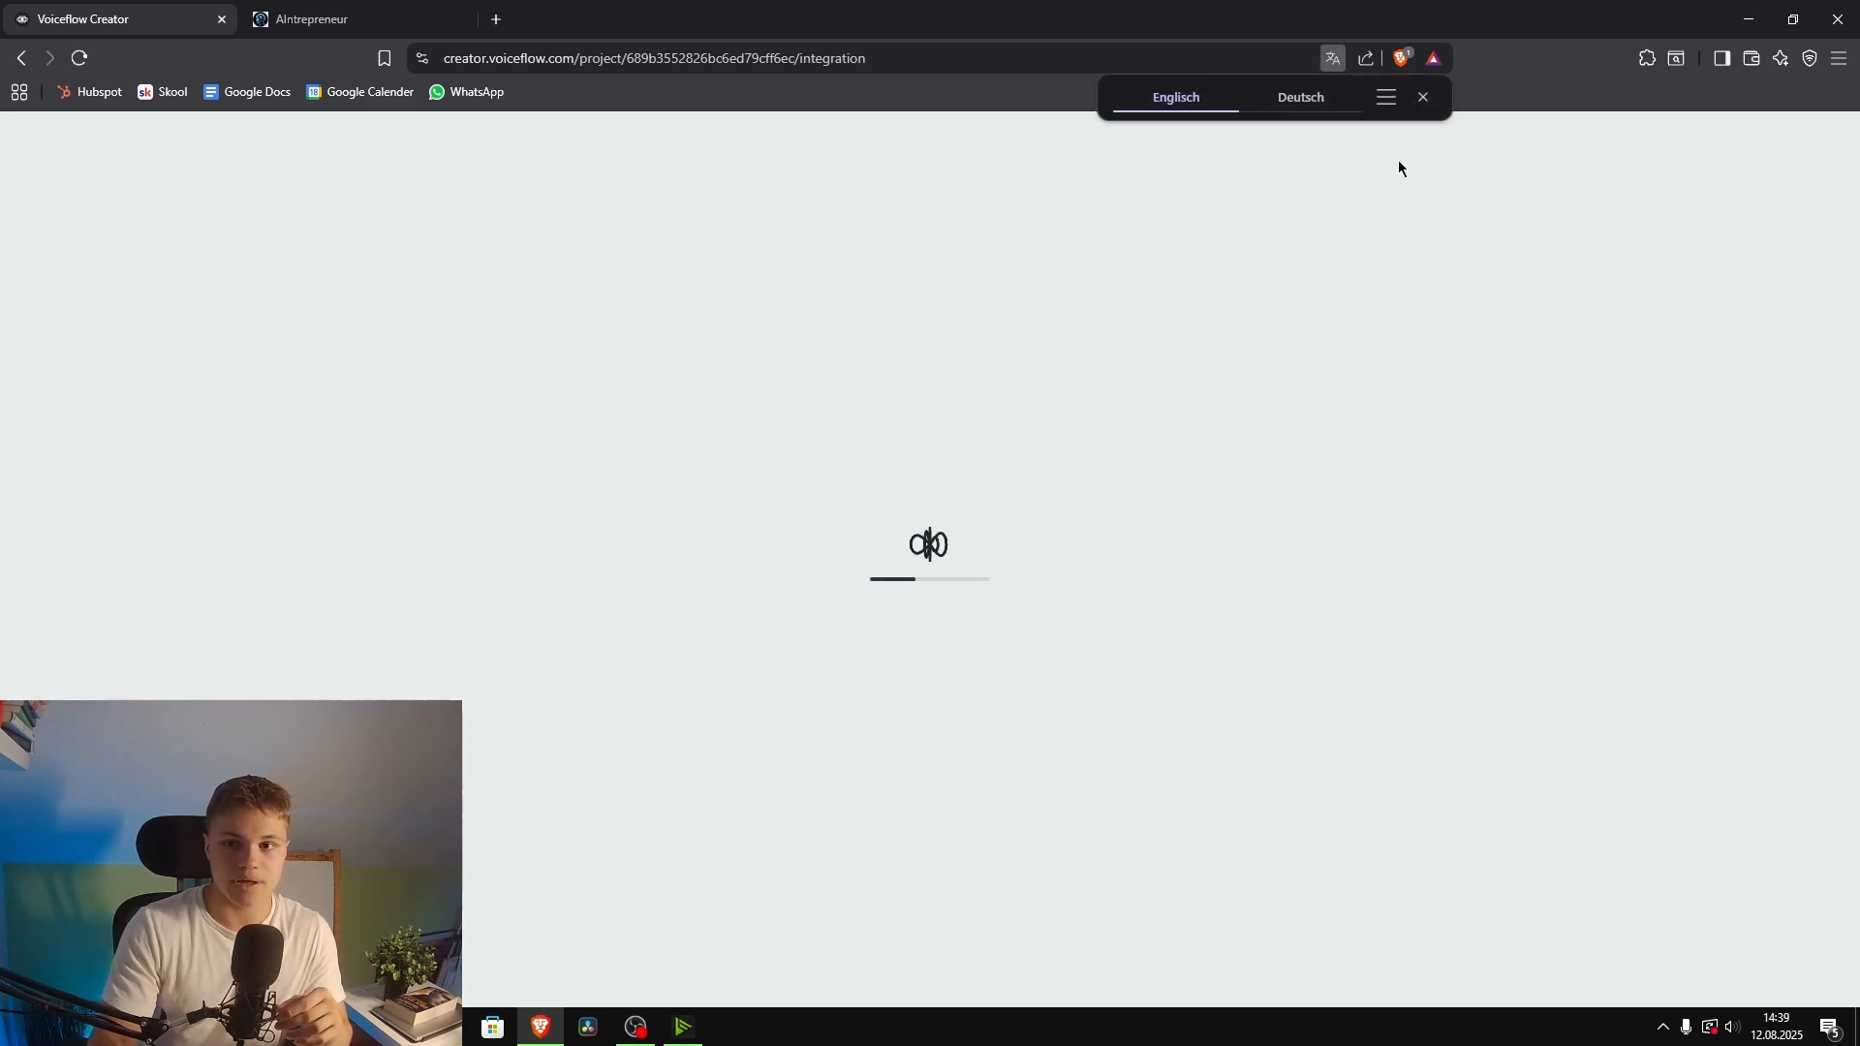
pyautogui.click(1423, 97)
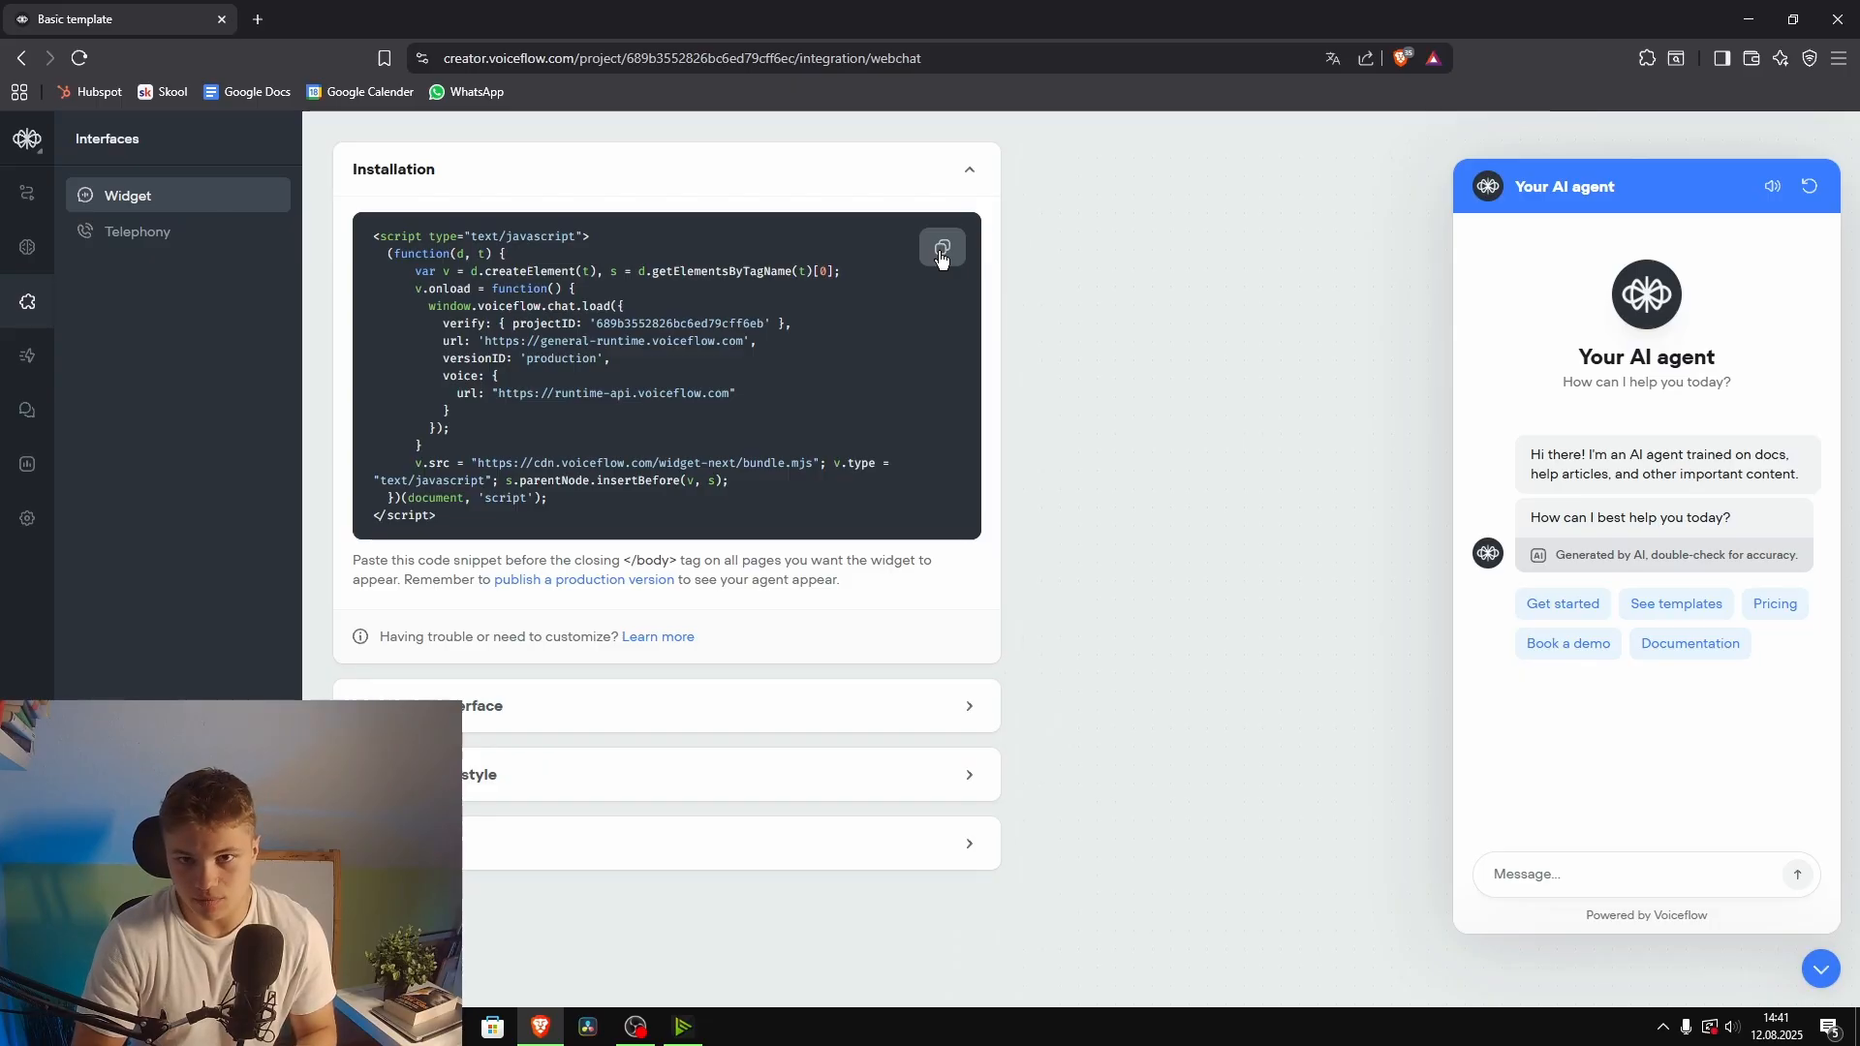
pyautogui.click(1830, 982)
pyautogui.click(1833, 986)
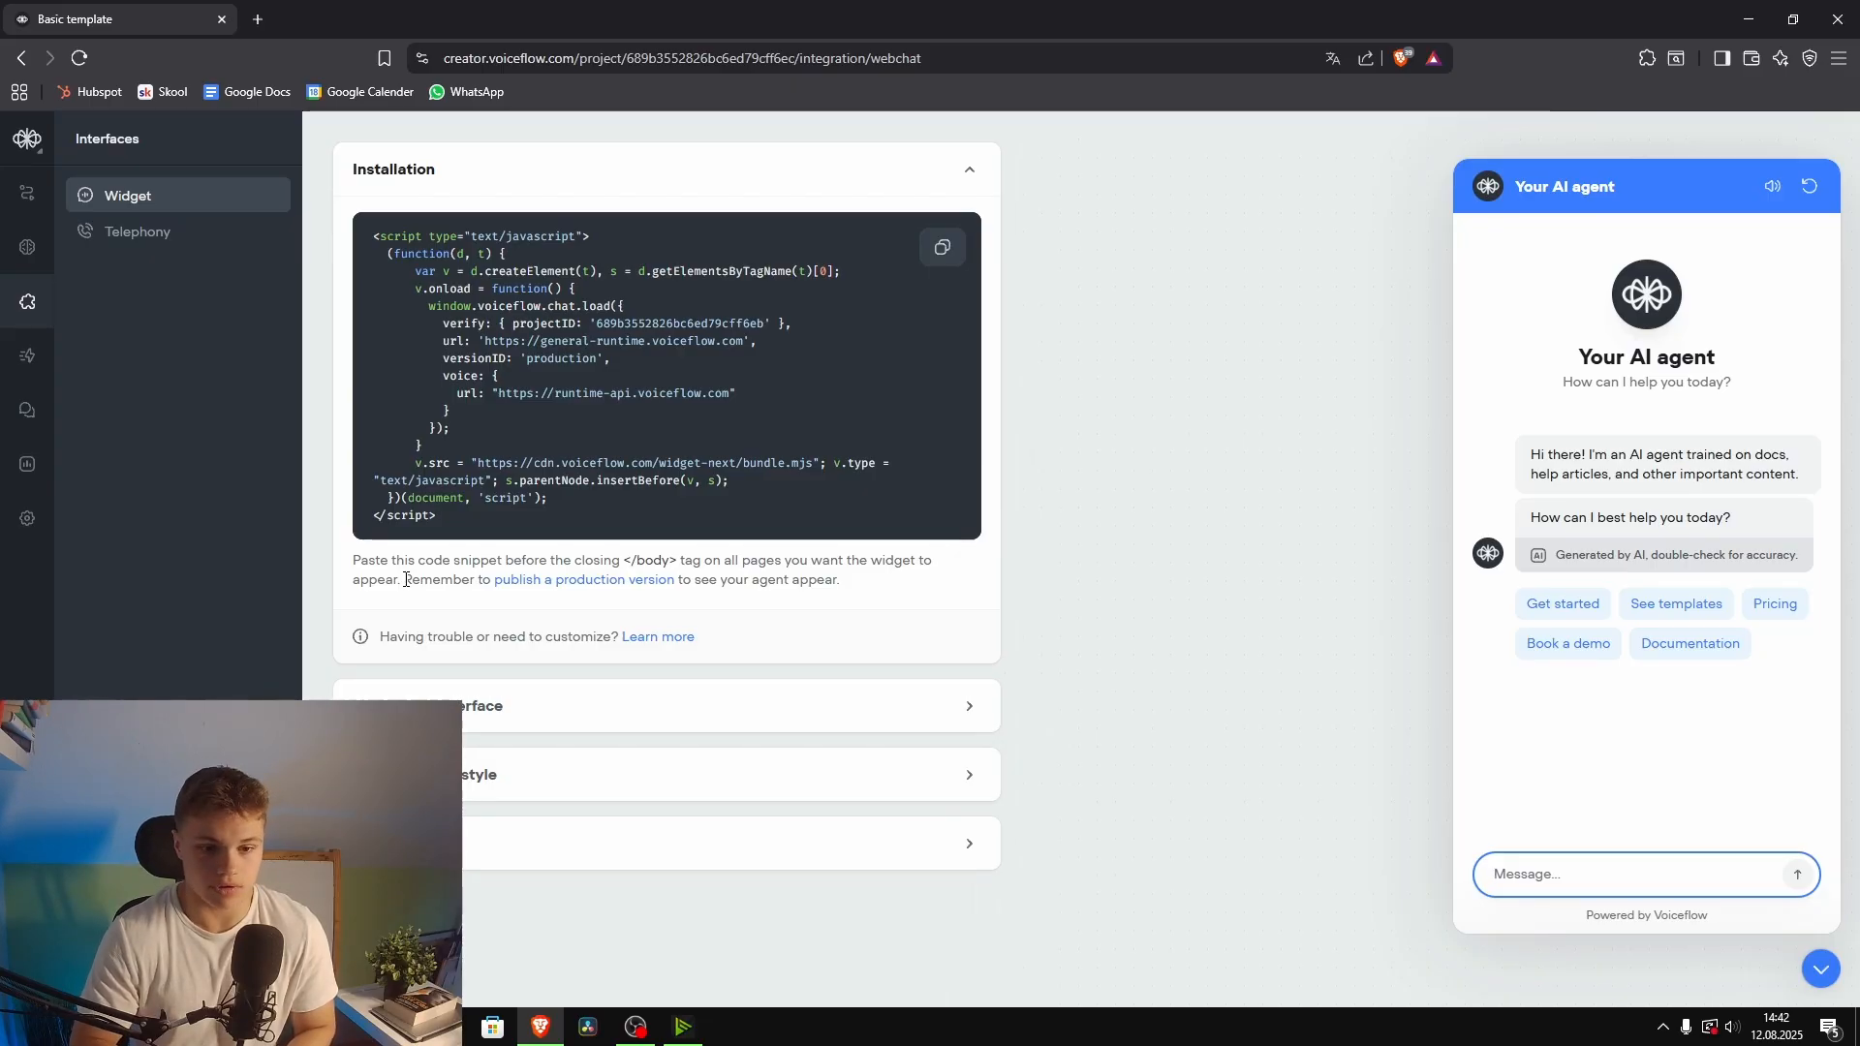
# Step: In the widget's Modality & interface settings, check the position options and turn off Voice output
pyautogui.click(558, 706)
pyautogui.scroll(-3, 868, 669)
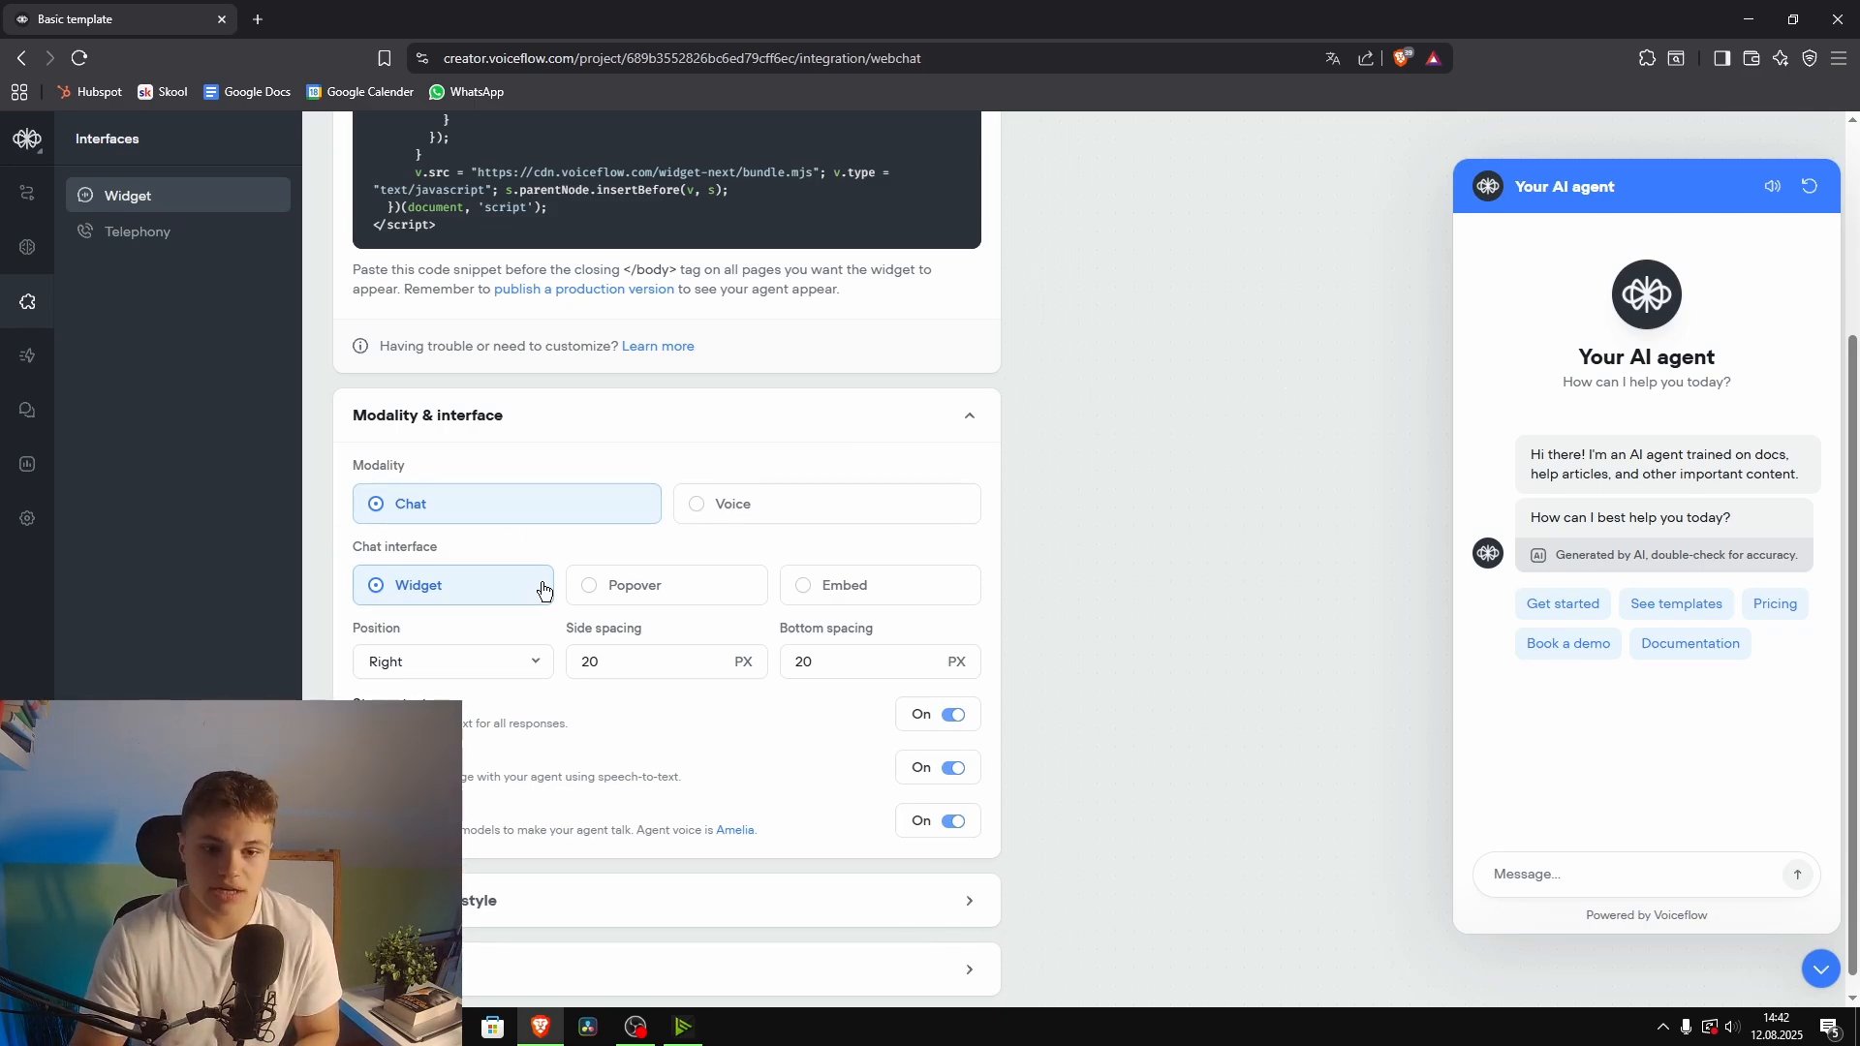
pyautogui.scroll(-1, 543, 591)
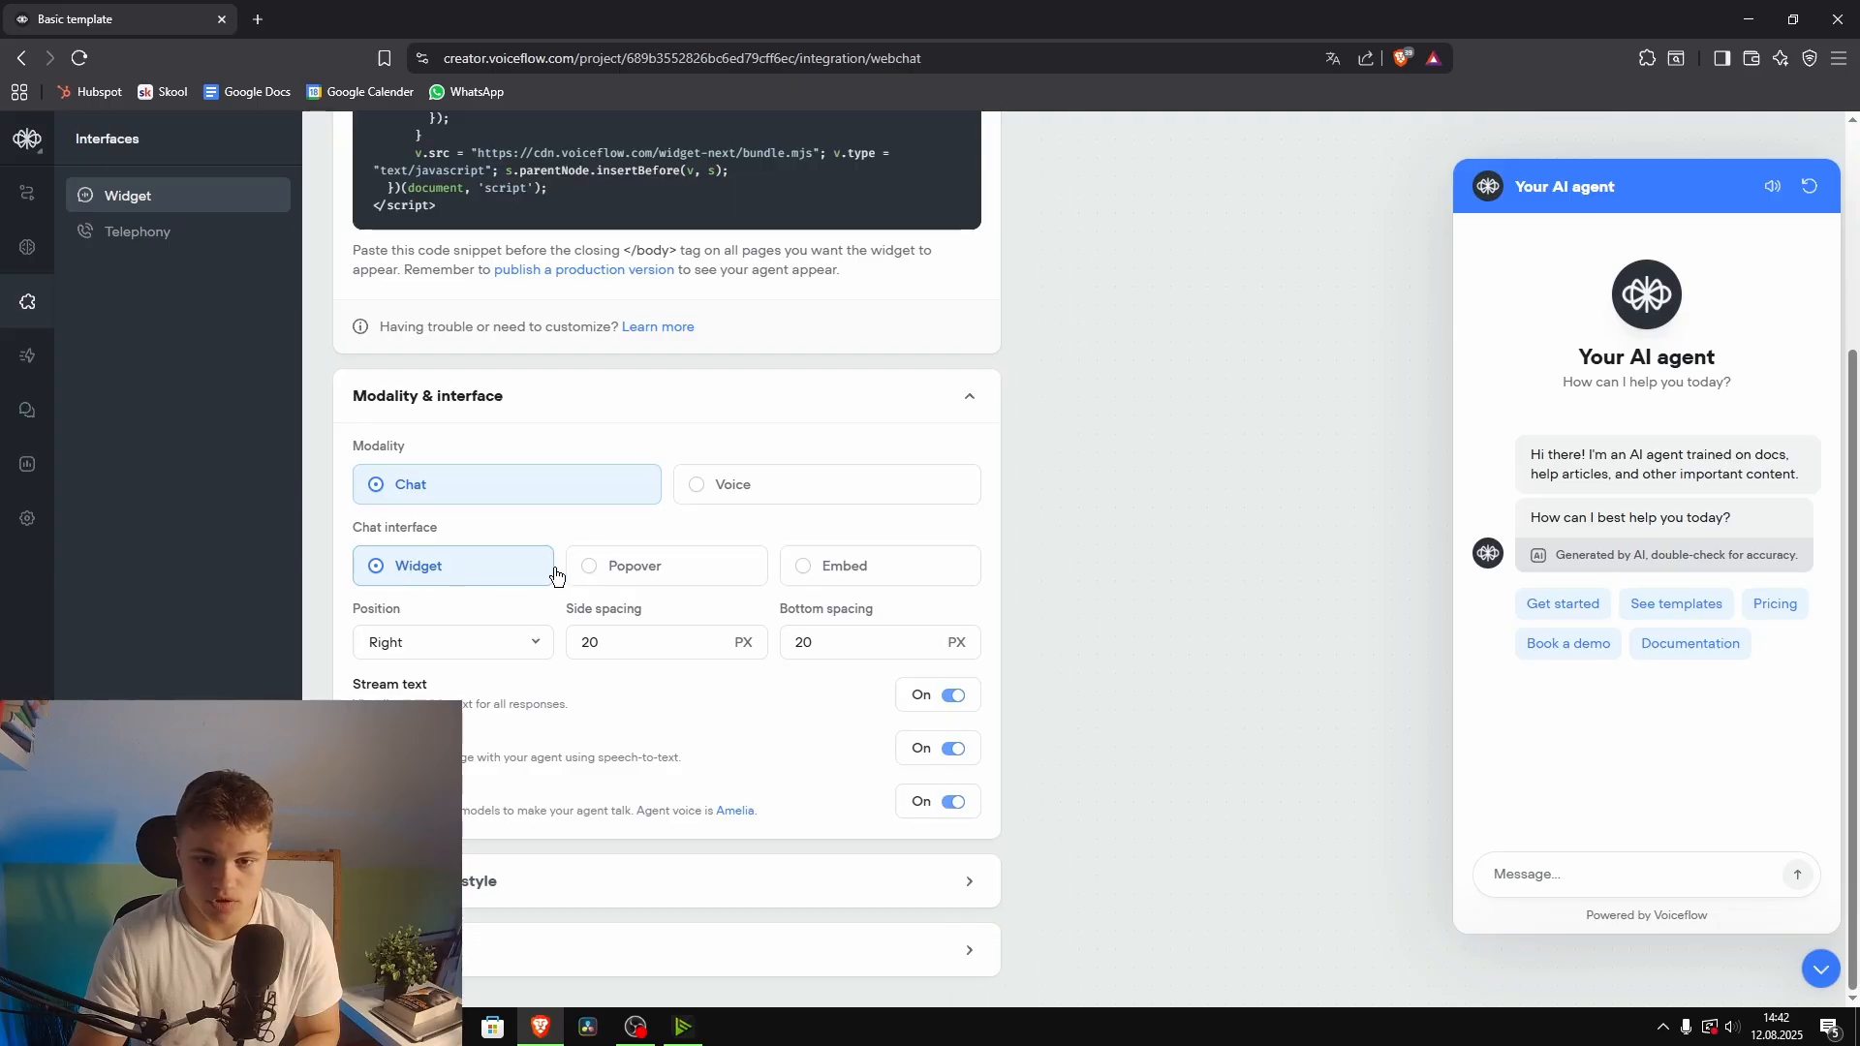
pyautogui.click(500, 647)
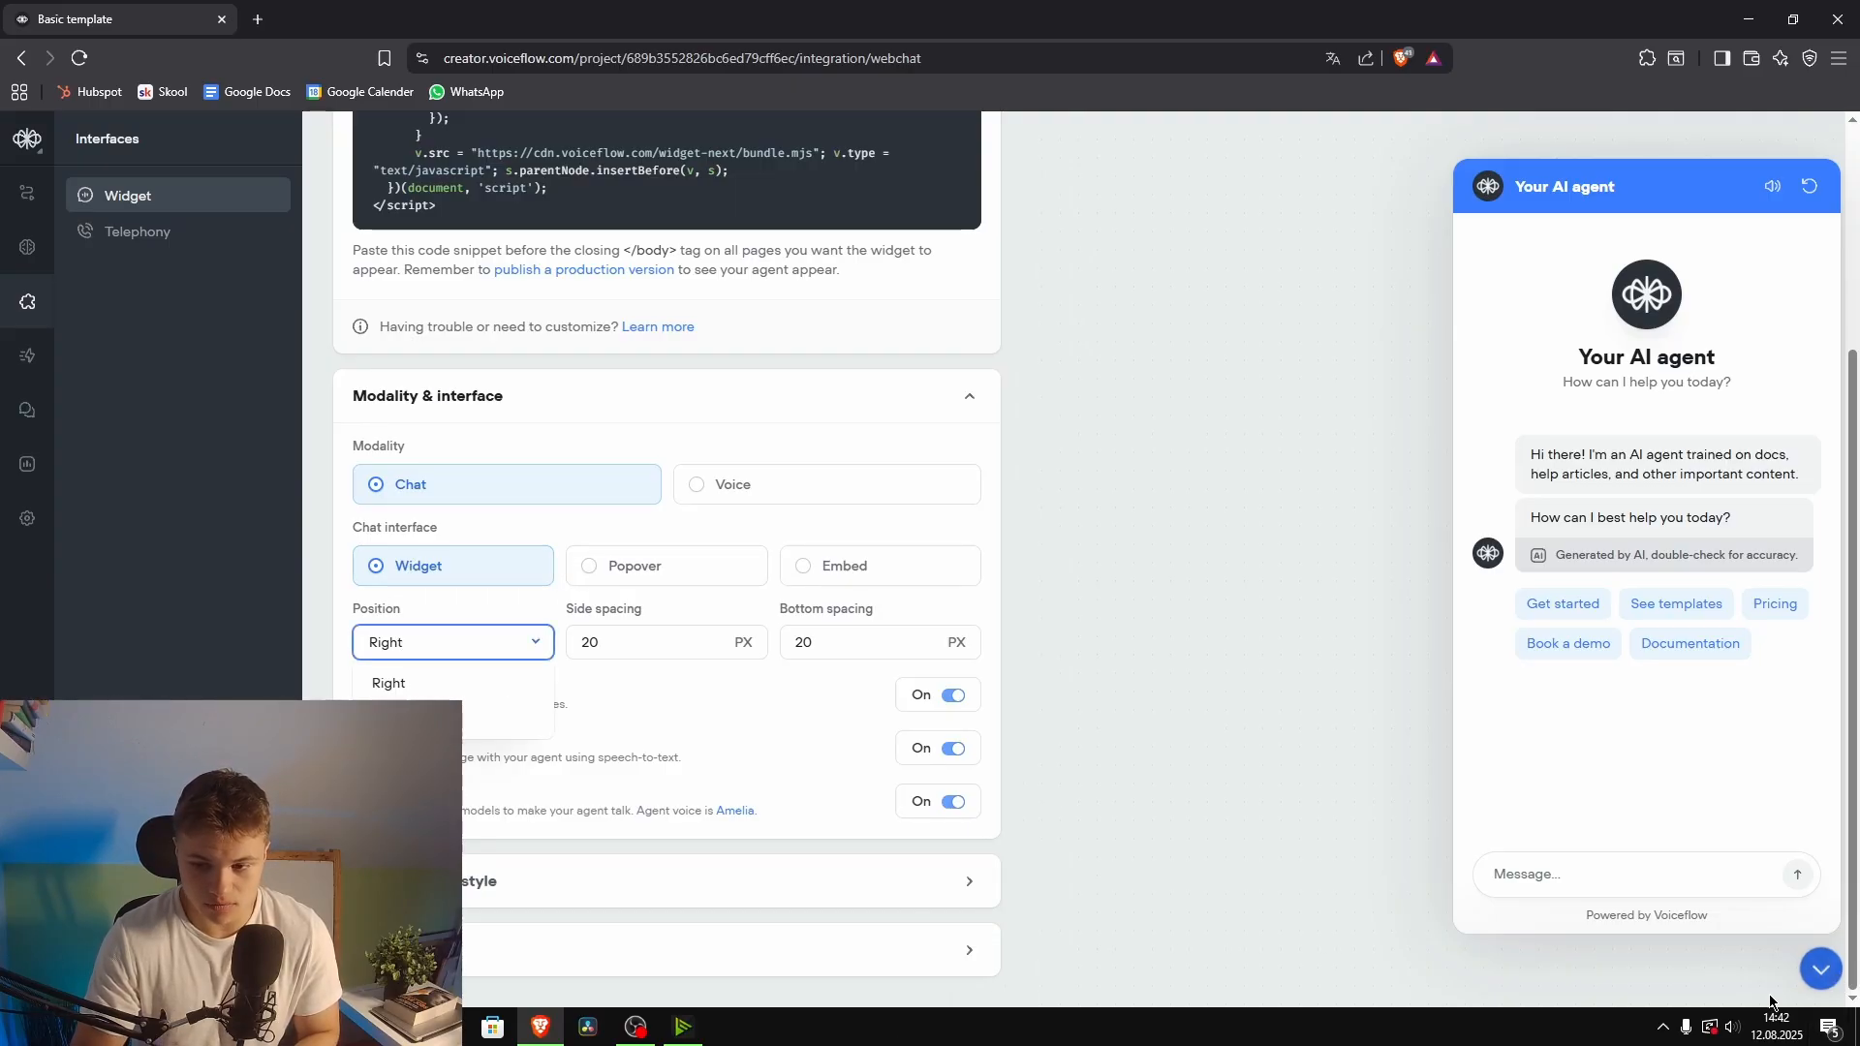
pyautogui.click(652, 684)
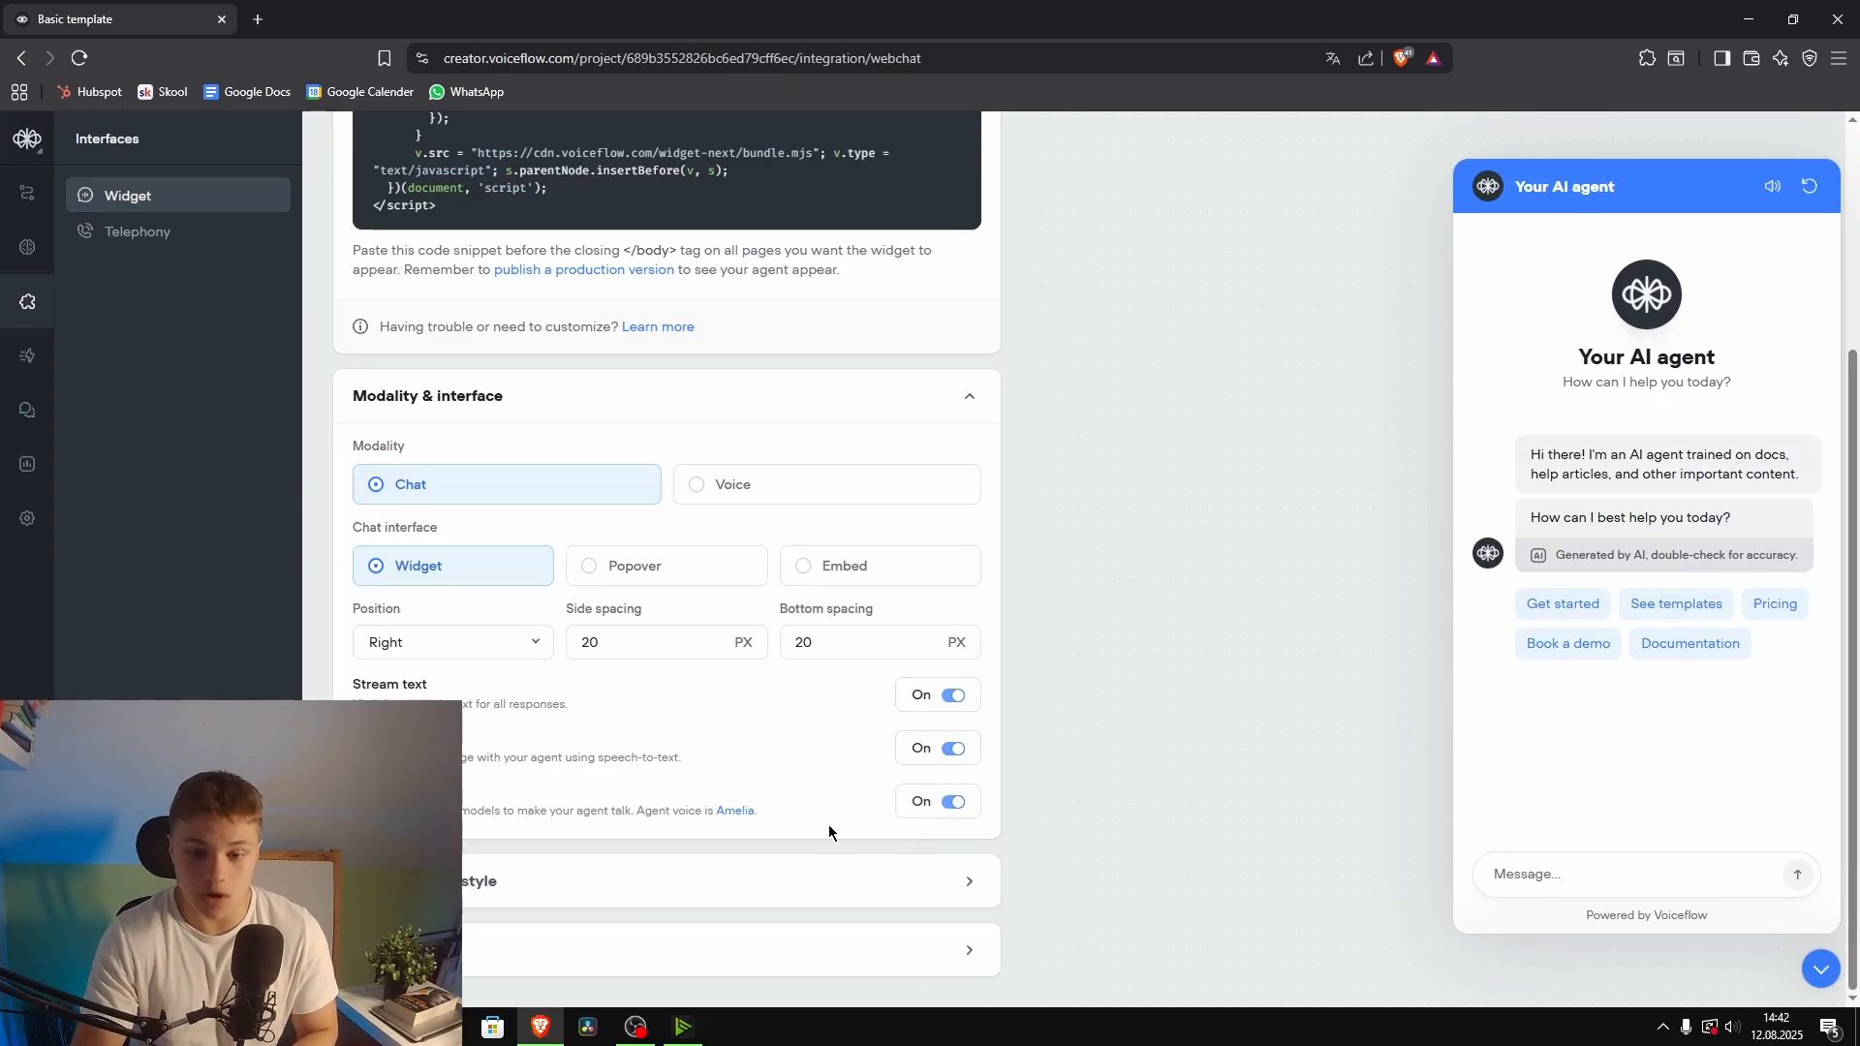
pyautogui.click(955, 803)
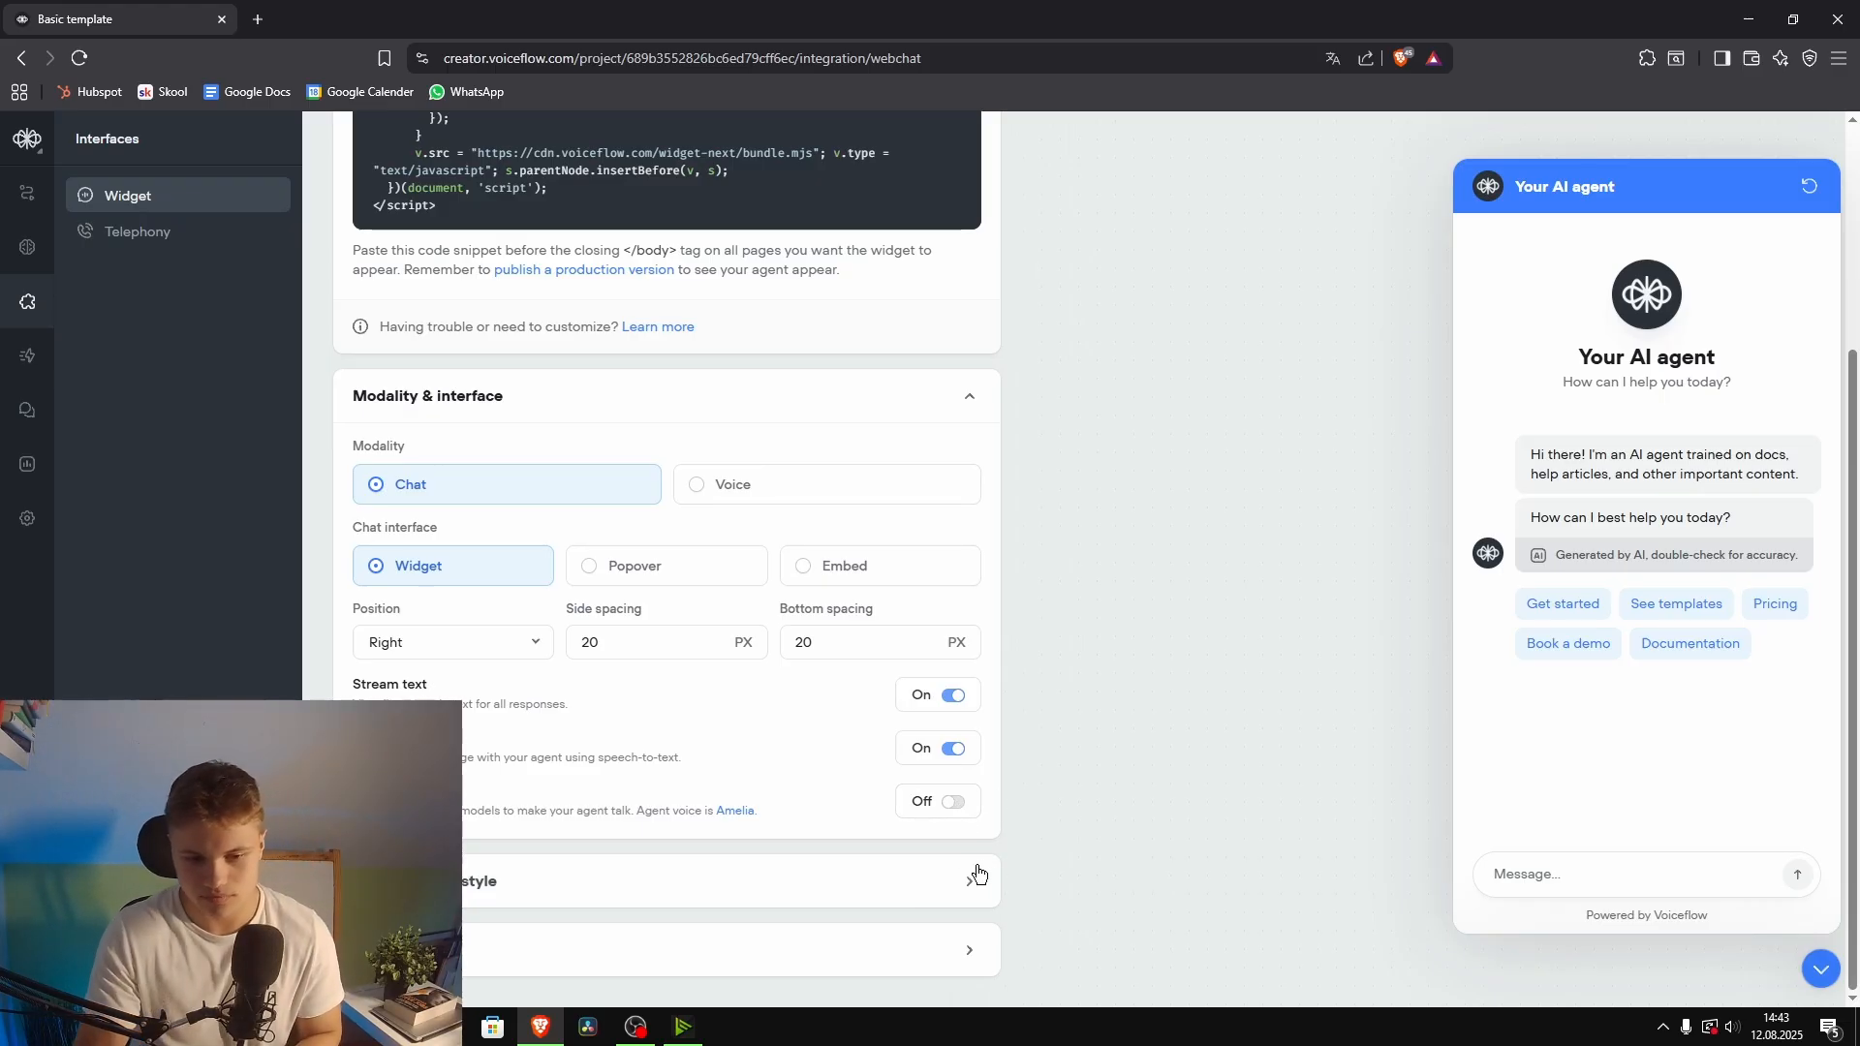
# Step: In the widget's Appearance & style settings, change the primary color to bright green #00FF56
pyautogui.click(940, 888)
pyautogui.scroll(-6, 911, 775)
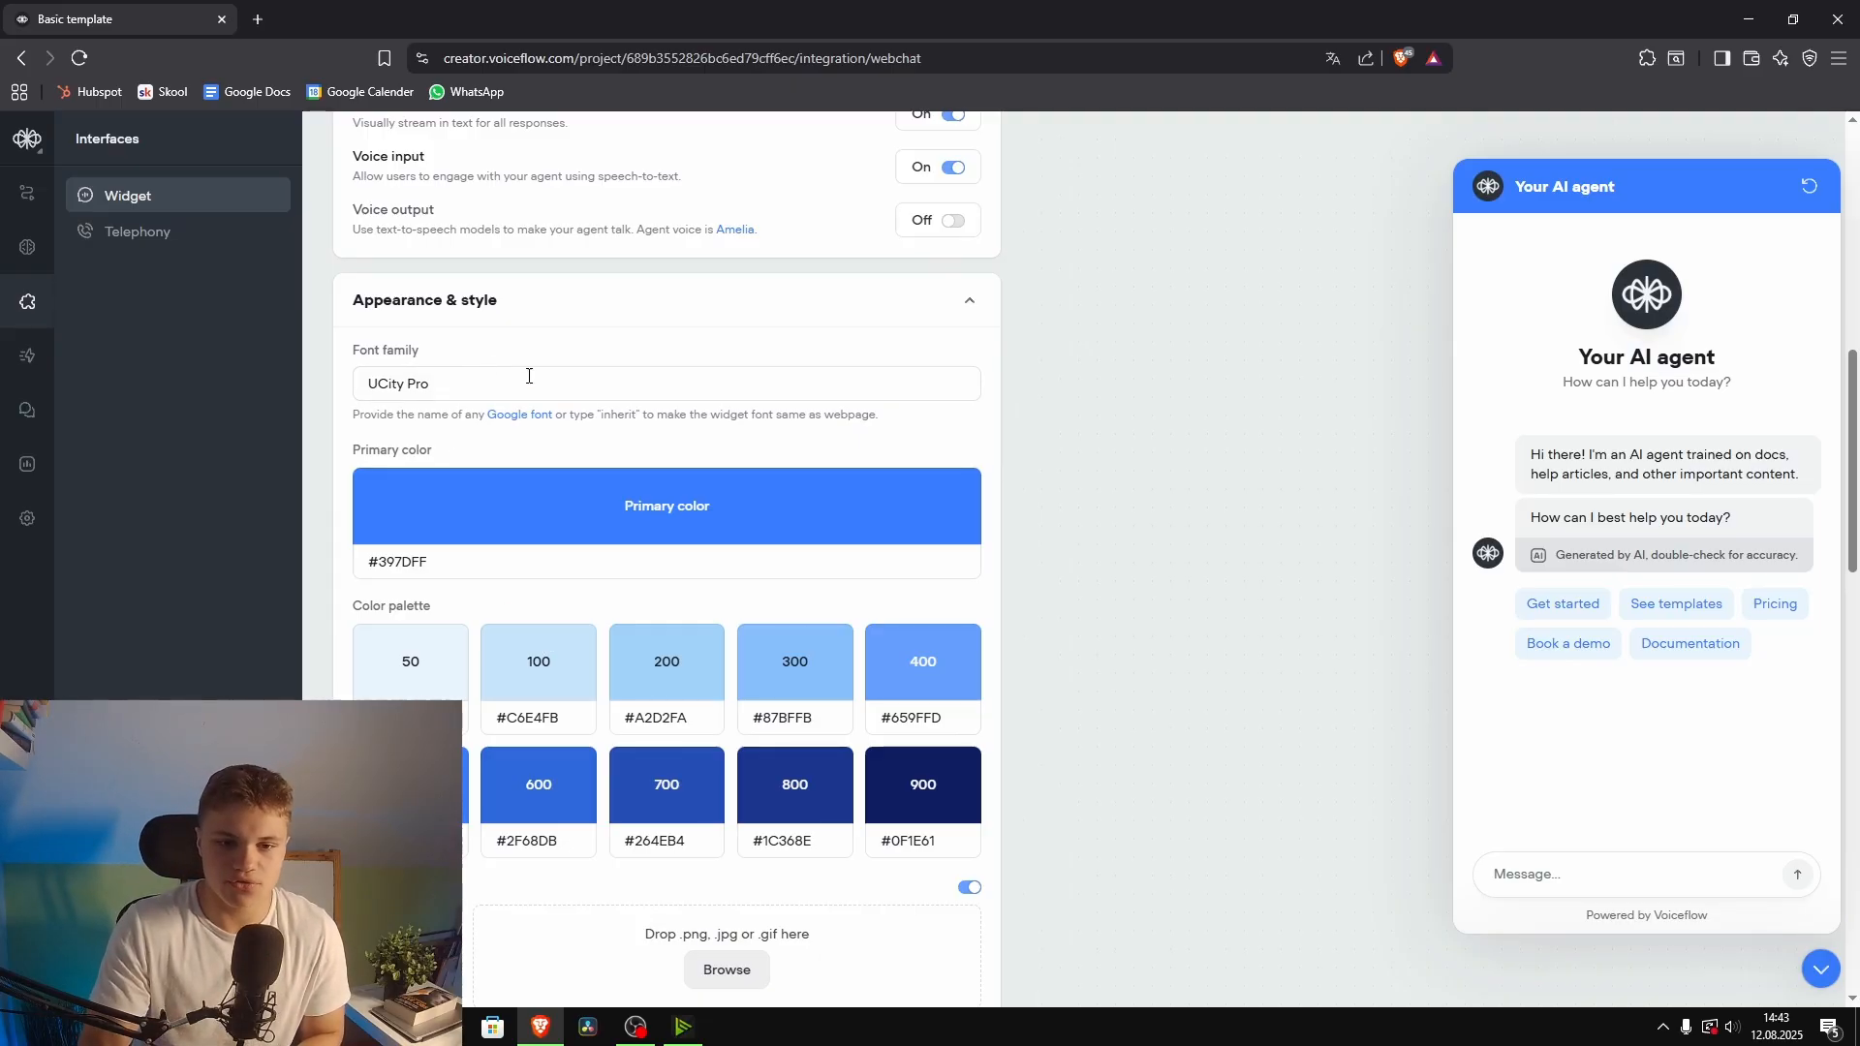
pyautogui.scroll(-2, 620, 406)
pyautogui.click(586, 329)
pyautogui.moveTo(736, 389)
pyautogui.mouseDown()
pyautogui.moveTo(776, 421)
pyautogui.moveTo(733, 458)
pyautogui.moveTo(855, 302)
pyautogui.mouseUp()
pyautogui.click(647, 497)
pyautogui.click(855, 302)
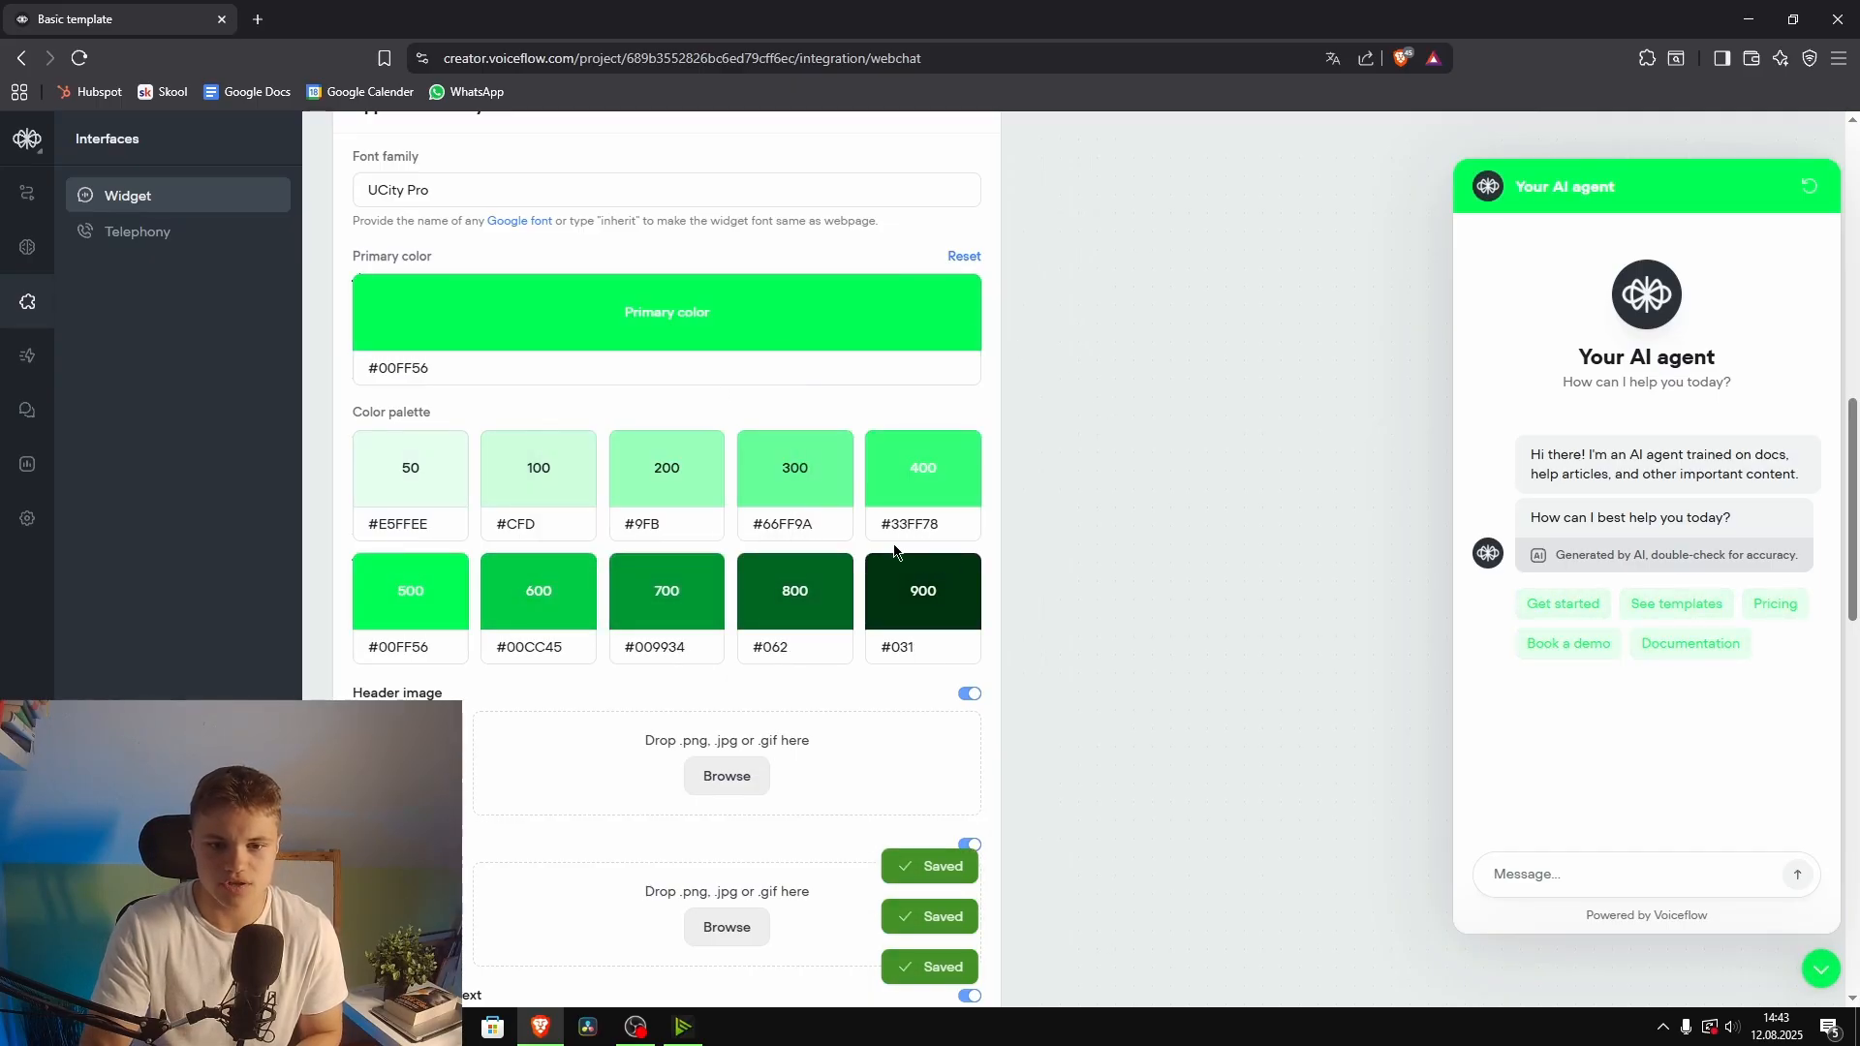
# Step: Examine the header image, agent image, banner and launcher settings in the widget's appearance options
pyautogui.scroll(-1, 910, 547)
pyautogui.scroll(-4, 924, 555)
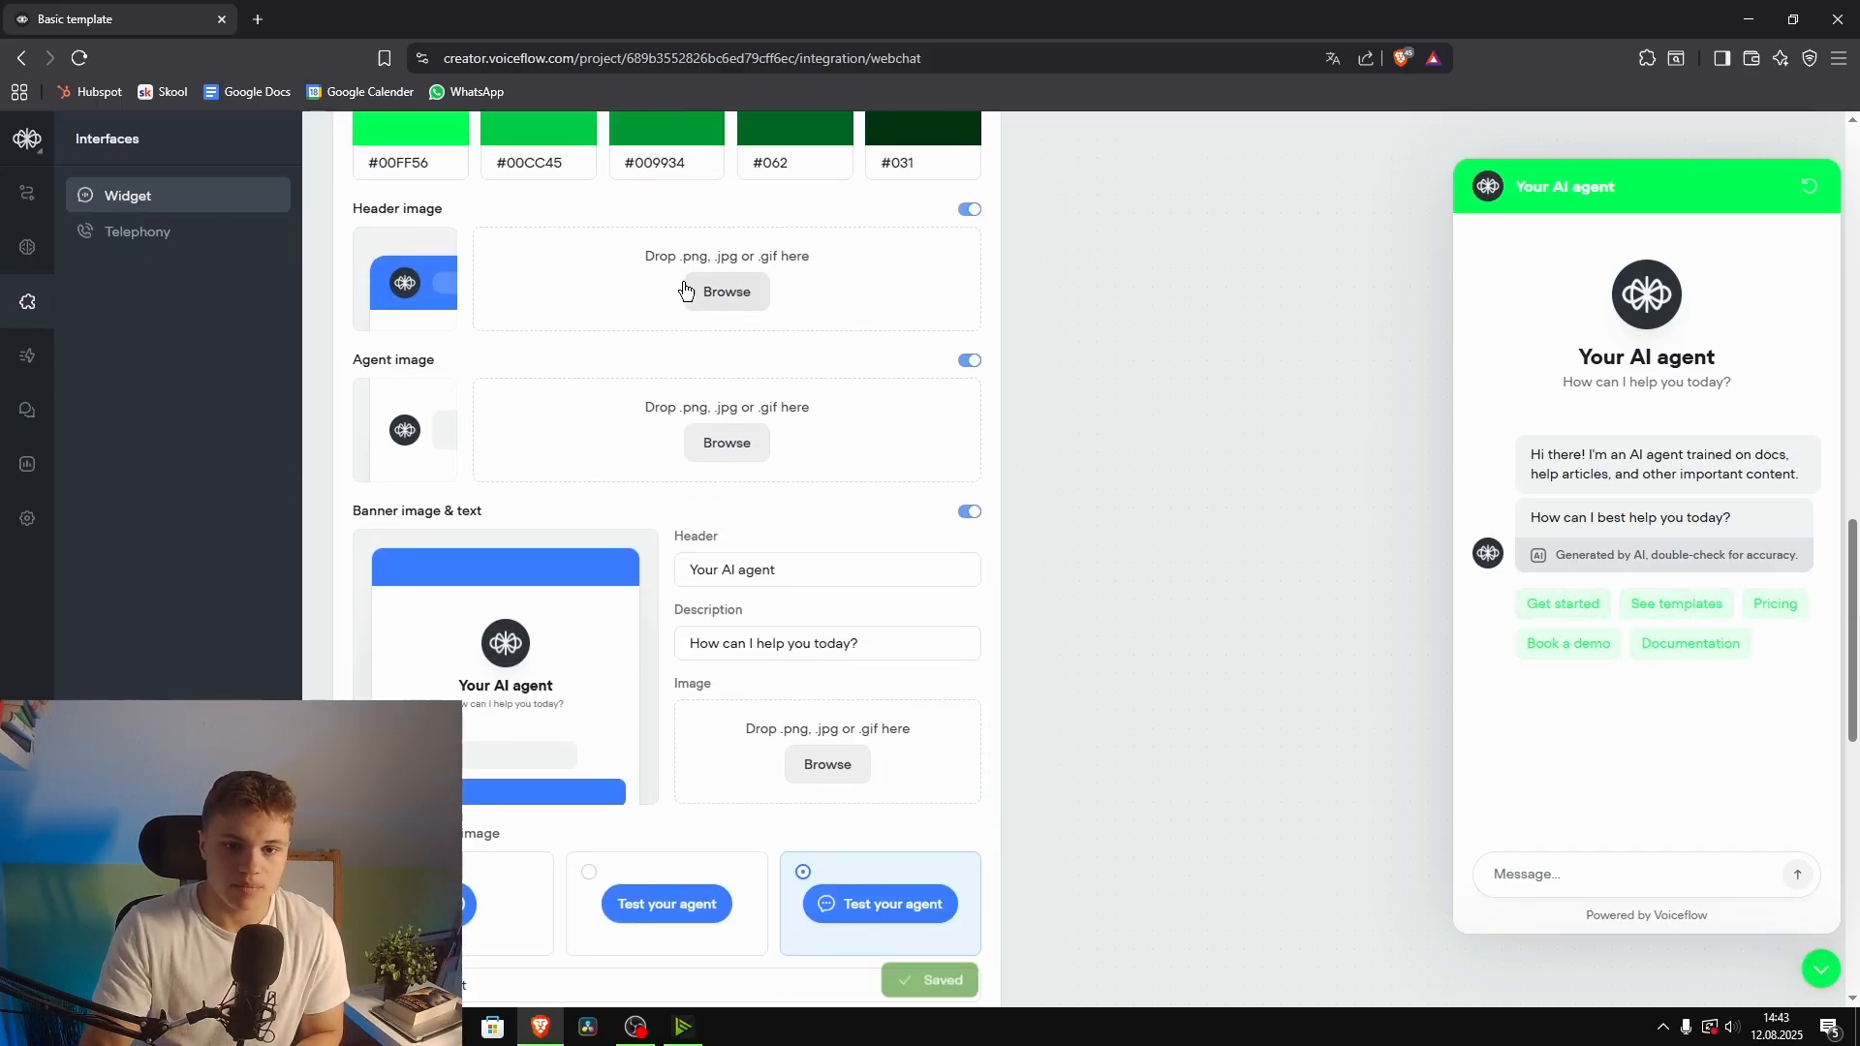
pyautogui.scroll(-2, 632, 474)
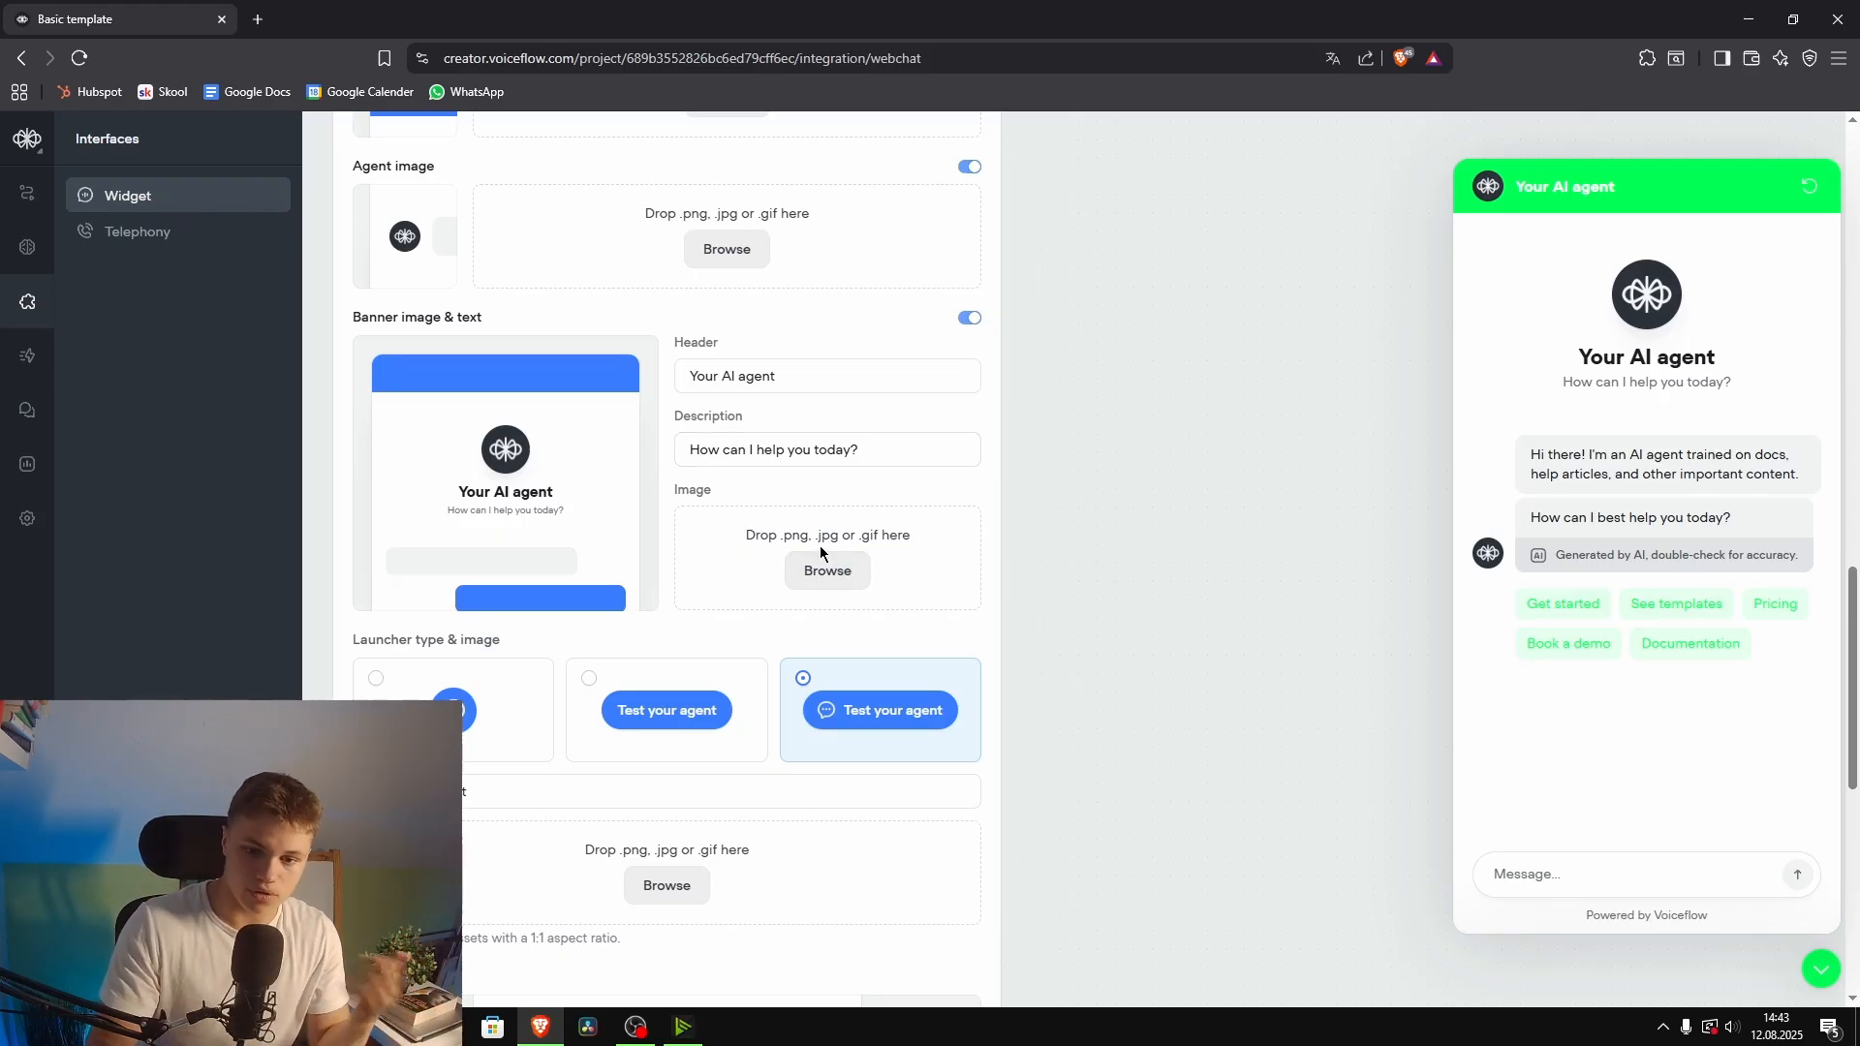
pyautogui.scroll(-1, 803, 552)
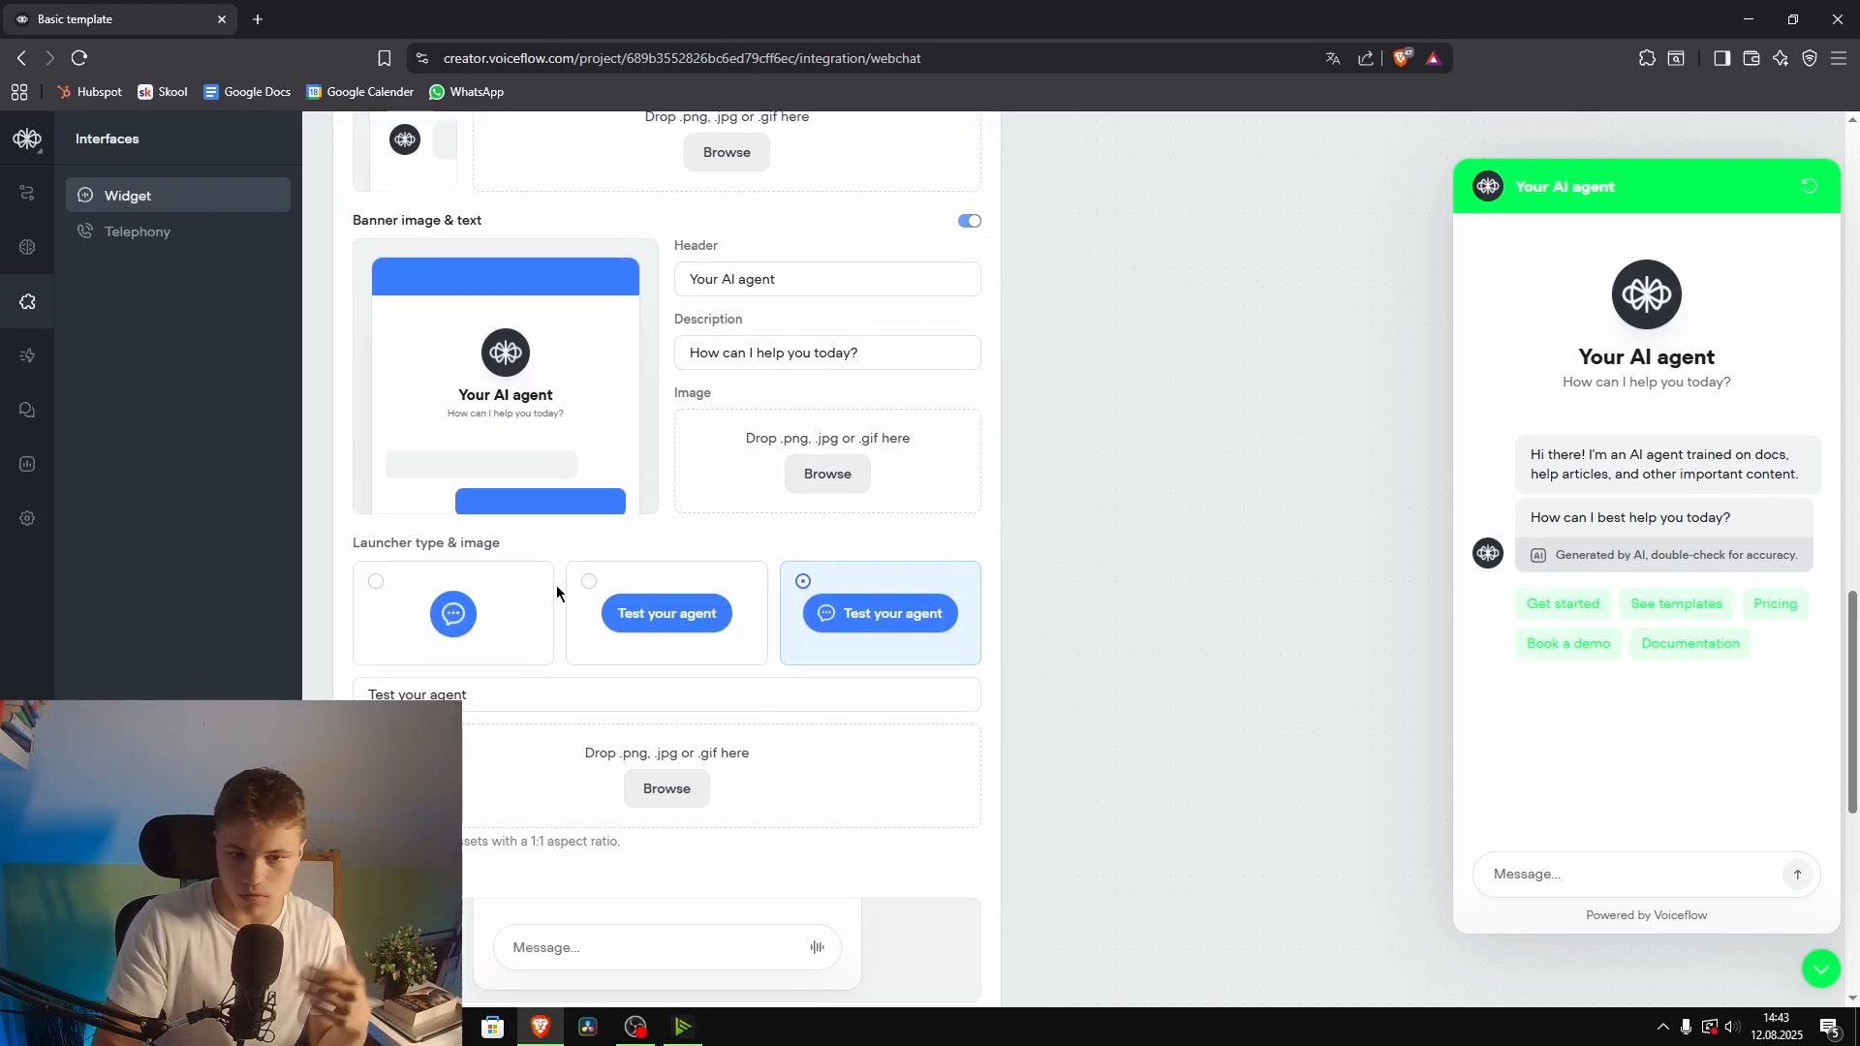
pyautogui.click(256, 19)
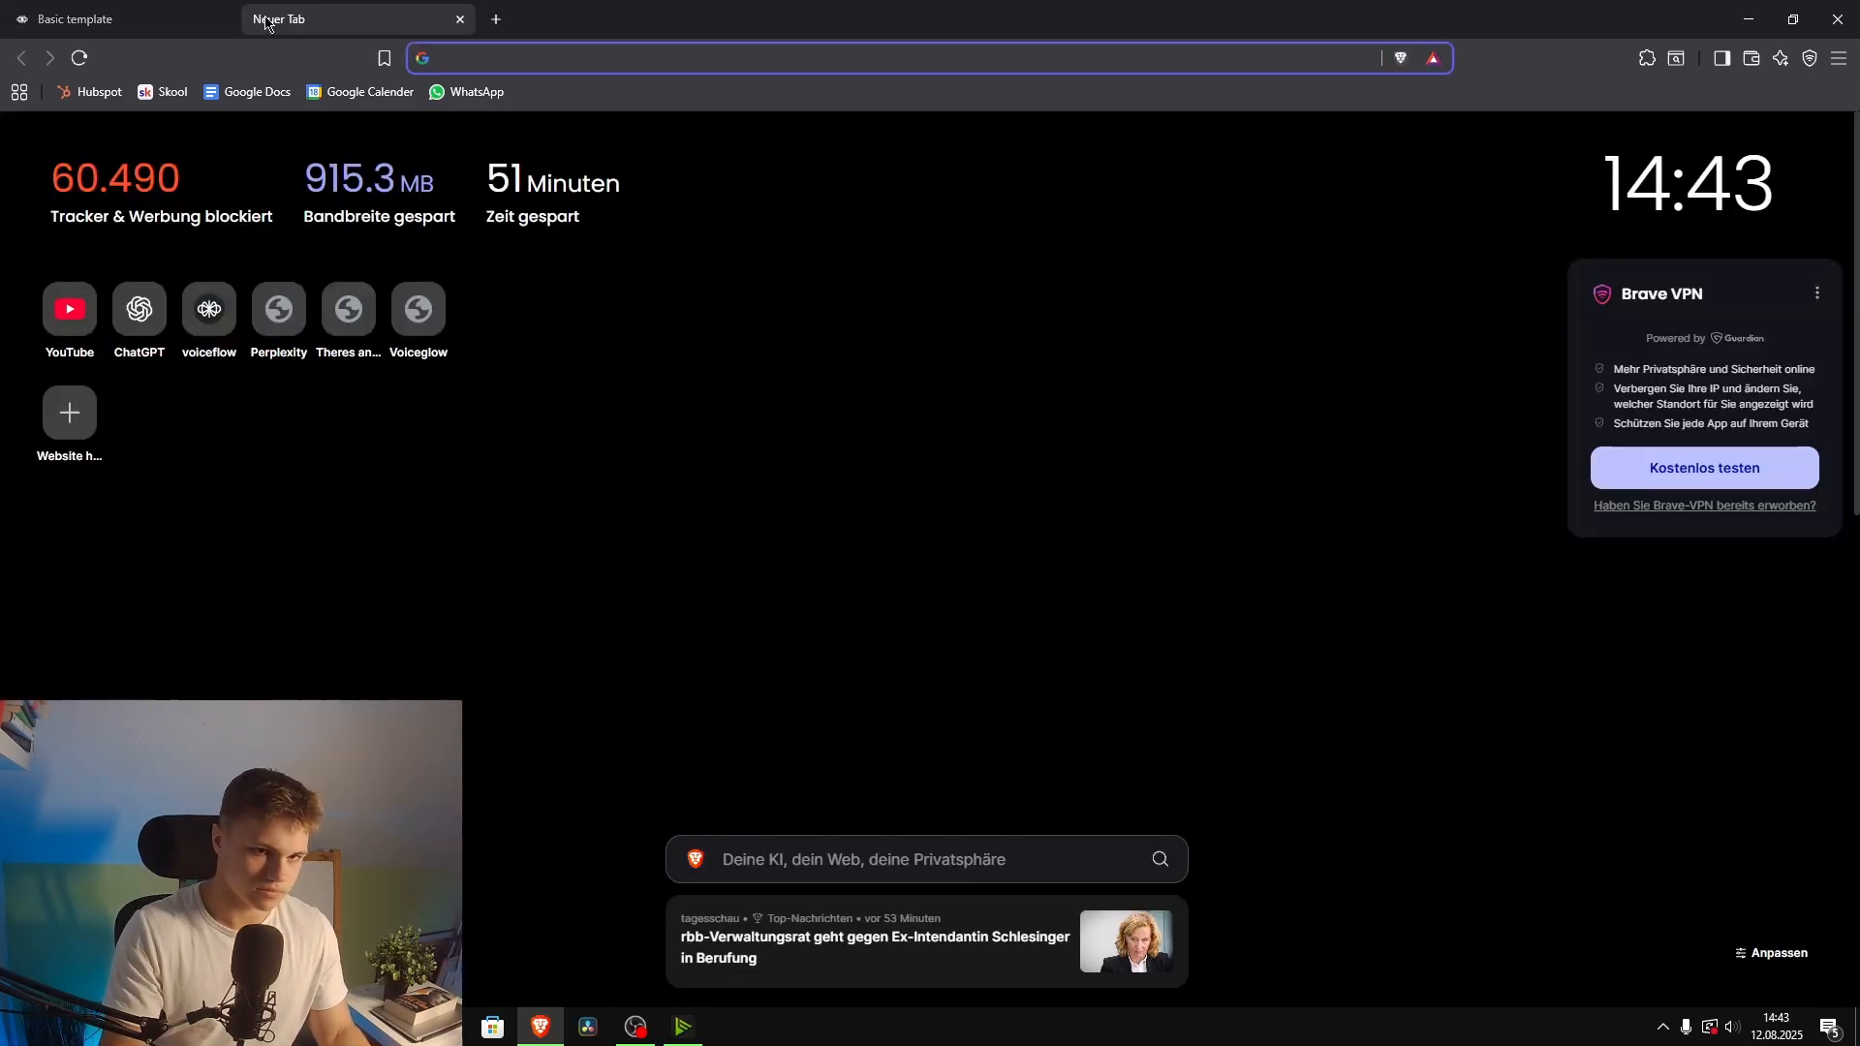
pyautogui.click(460, 21)
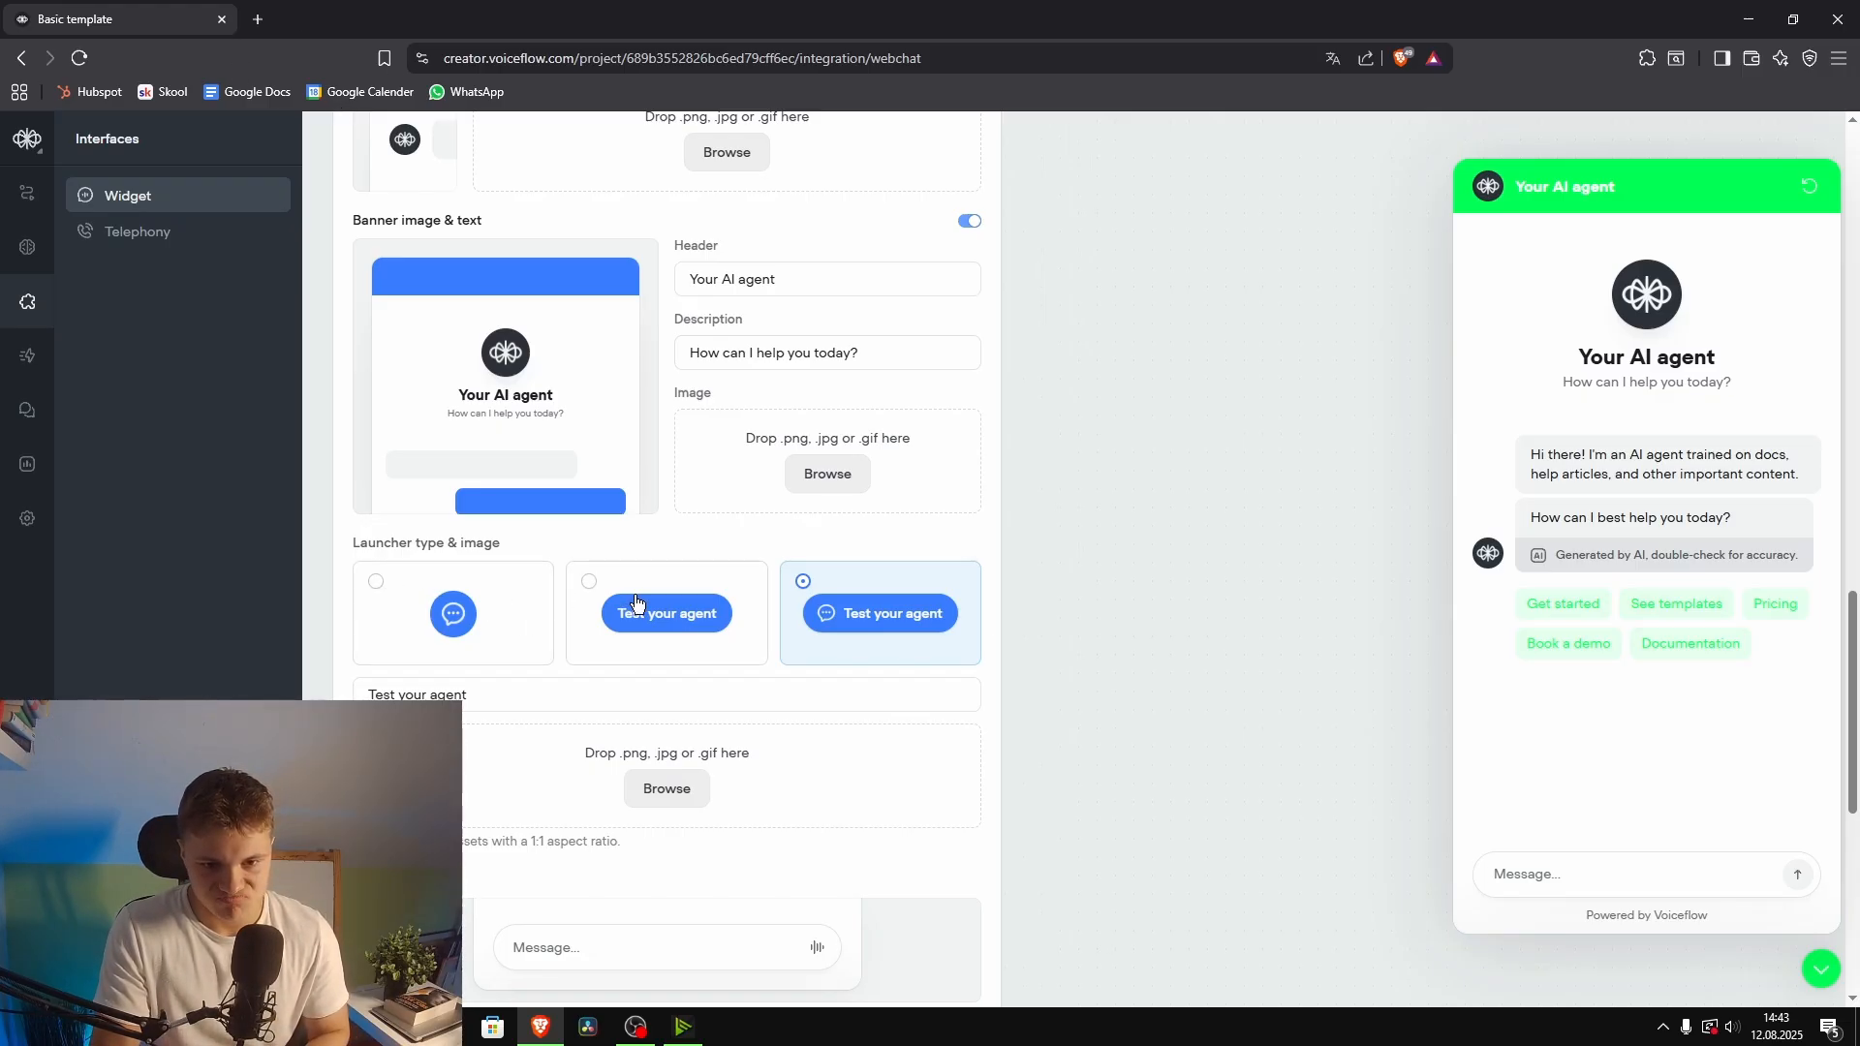
pyautogui.scroll(-1, 659, 606)
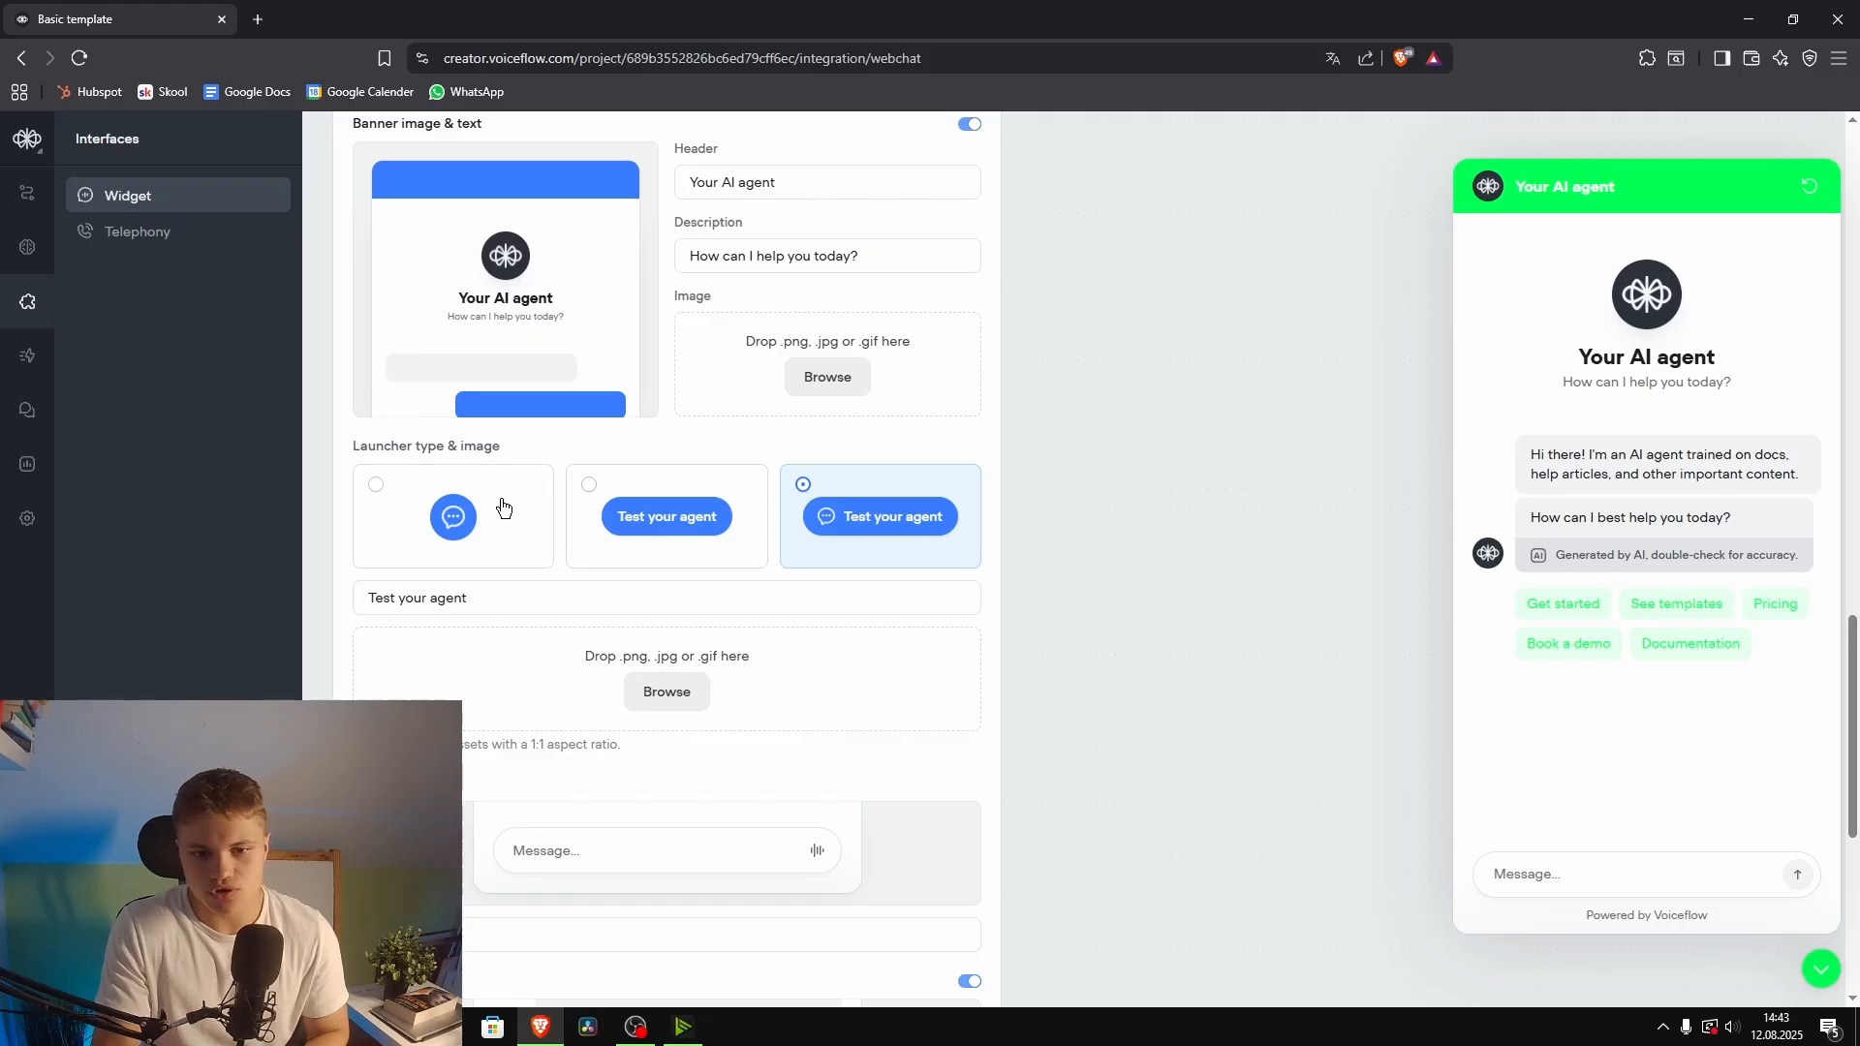
# Step: Collapse the chat preview, try the icon-only and text-only launcher types, and restore the launcher with icon and text
pyautogui.click(1810, 972)
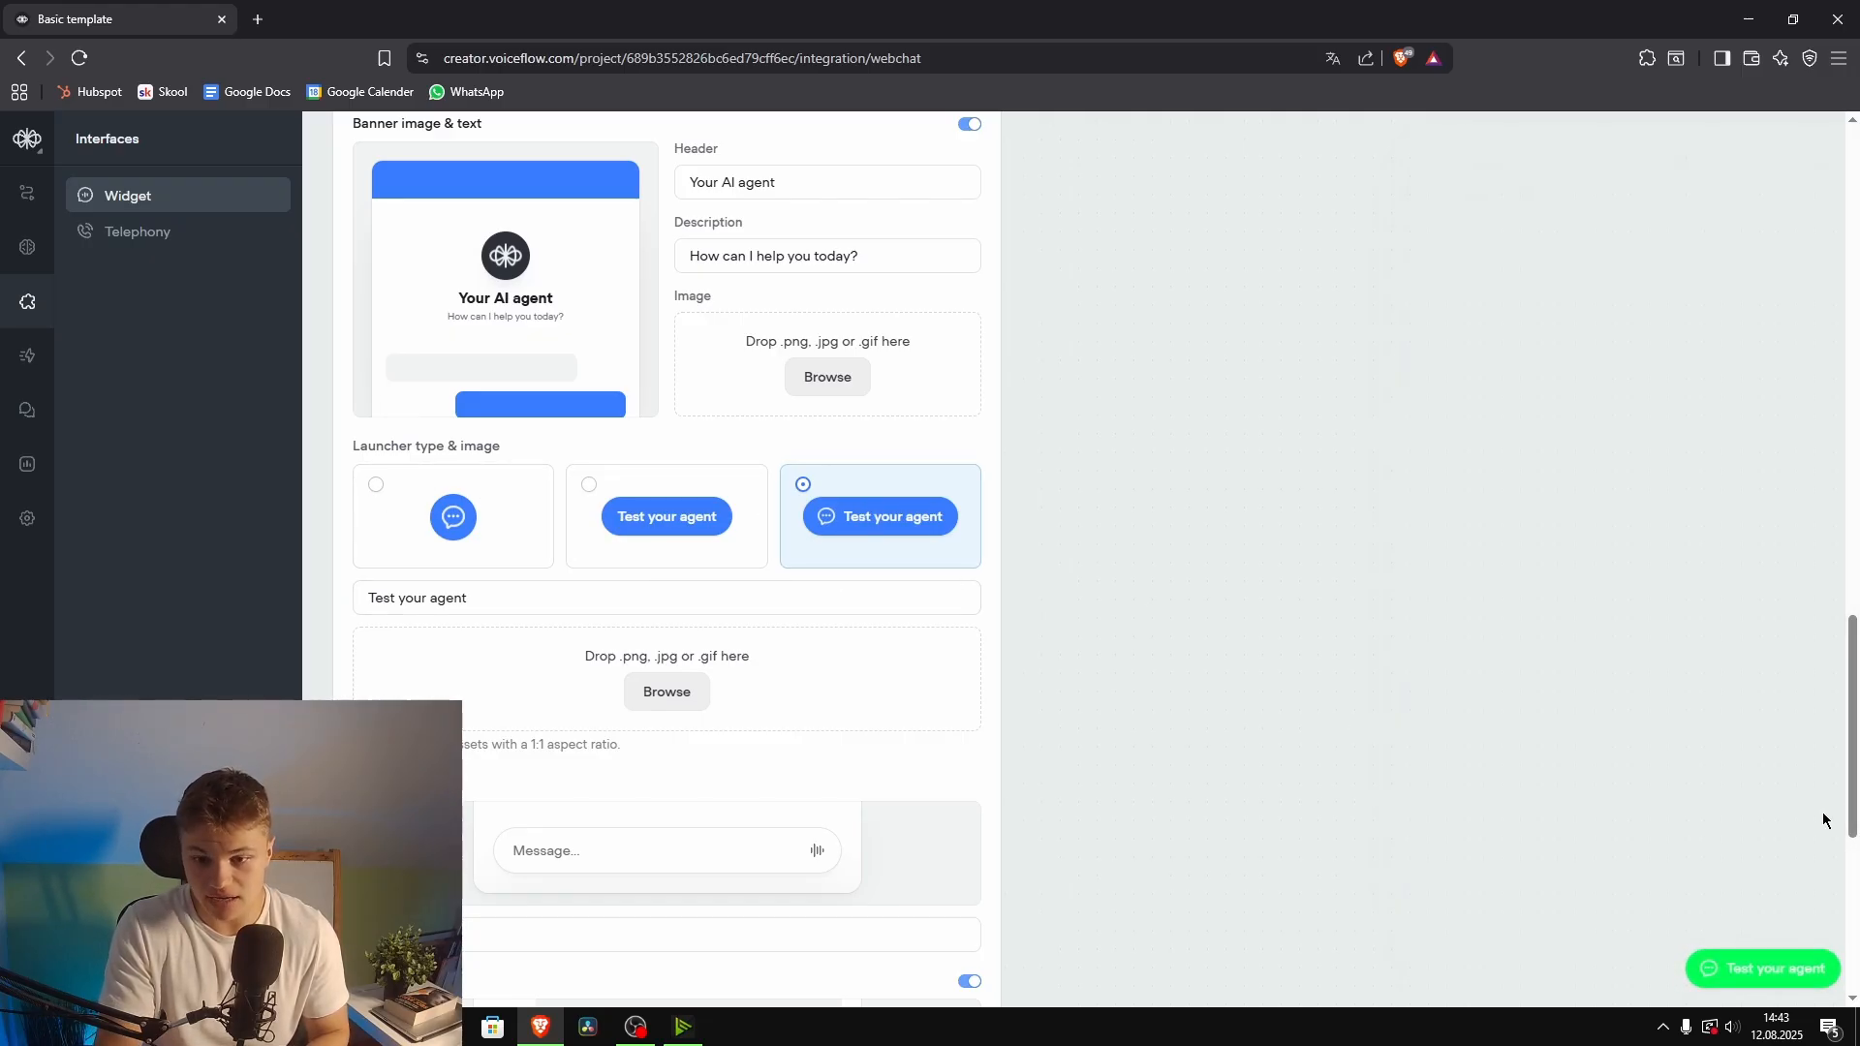
pyautogui.click(380, 491)
pyautogui.click(591, 489)
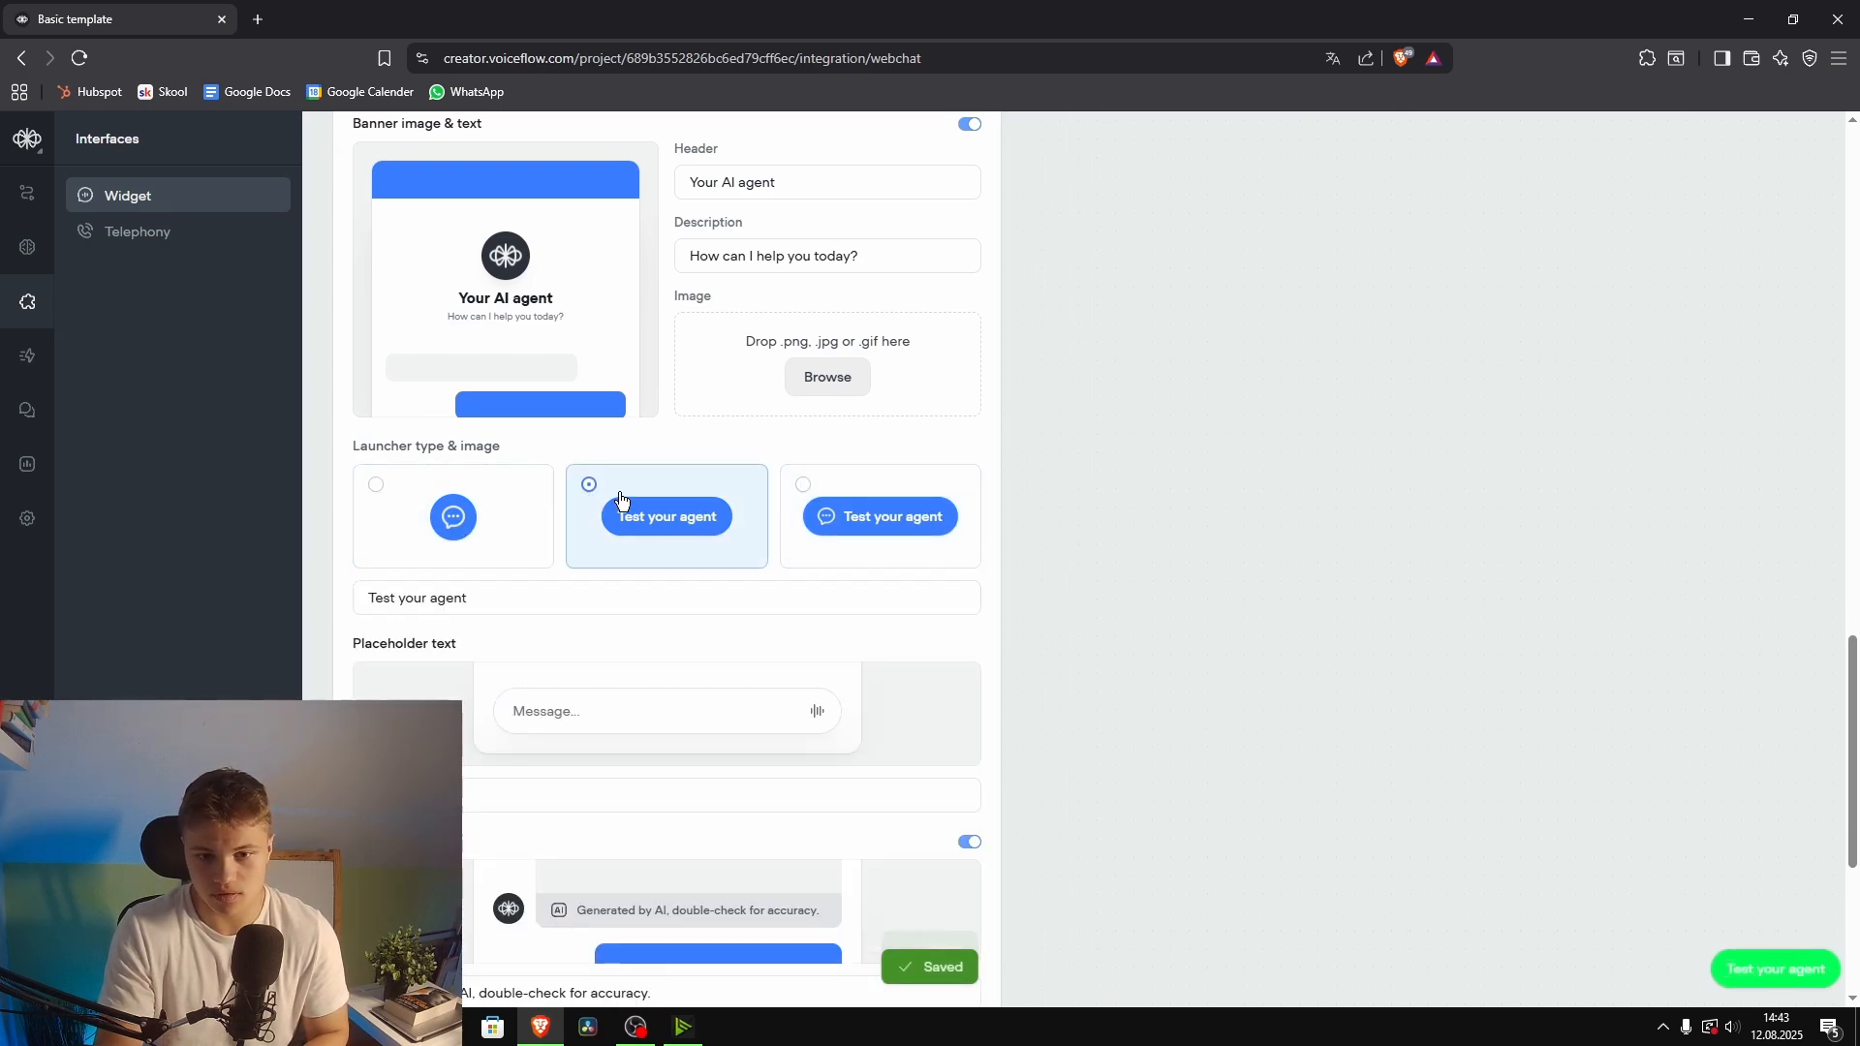
pyautogui.click(829, 501)
# Step: Examine the widget's placeholder text, AI disclaimer and footer text settings without editing the disclaimer wording
pyautogui.scroll(-3, 1162, 816)
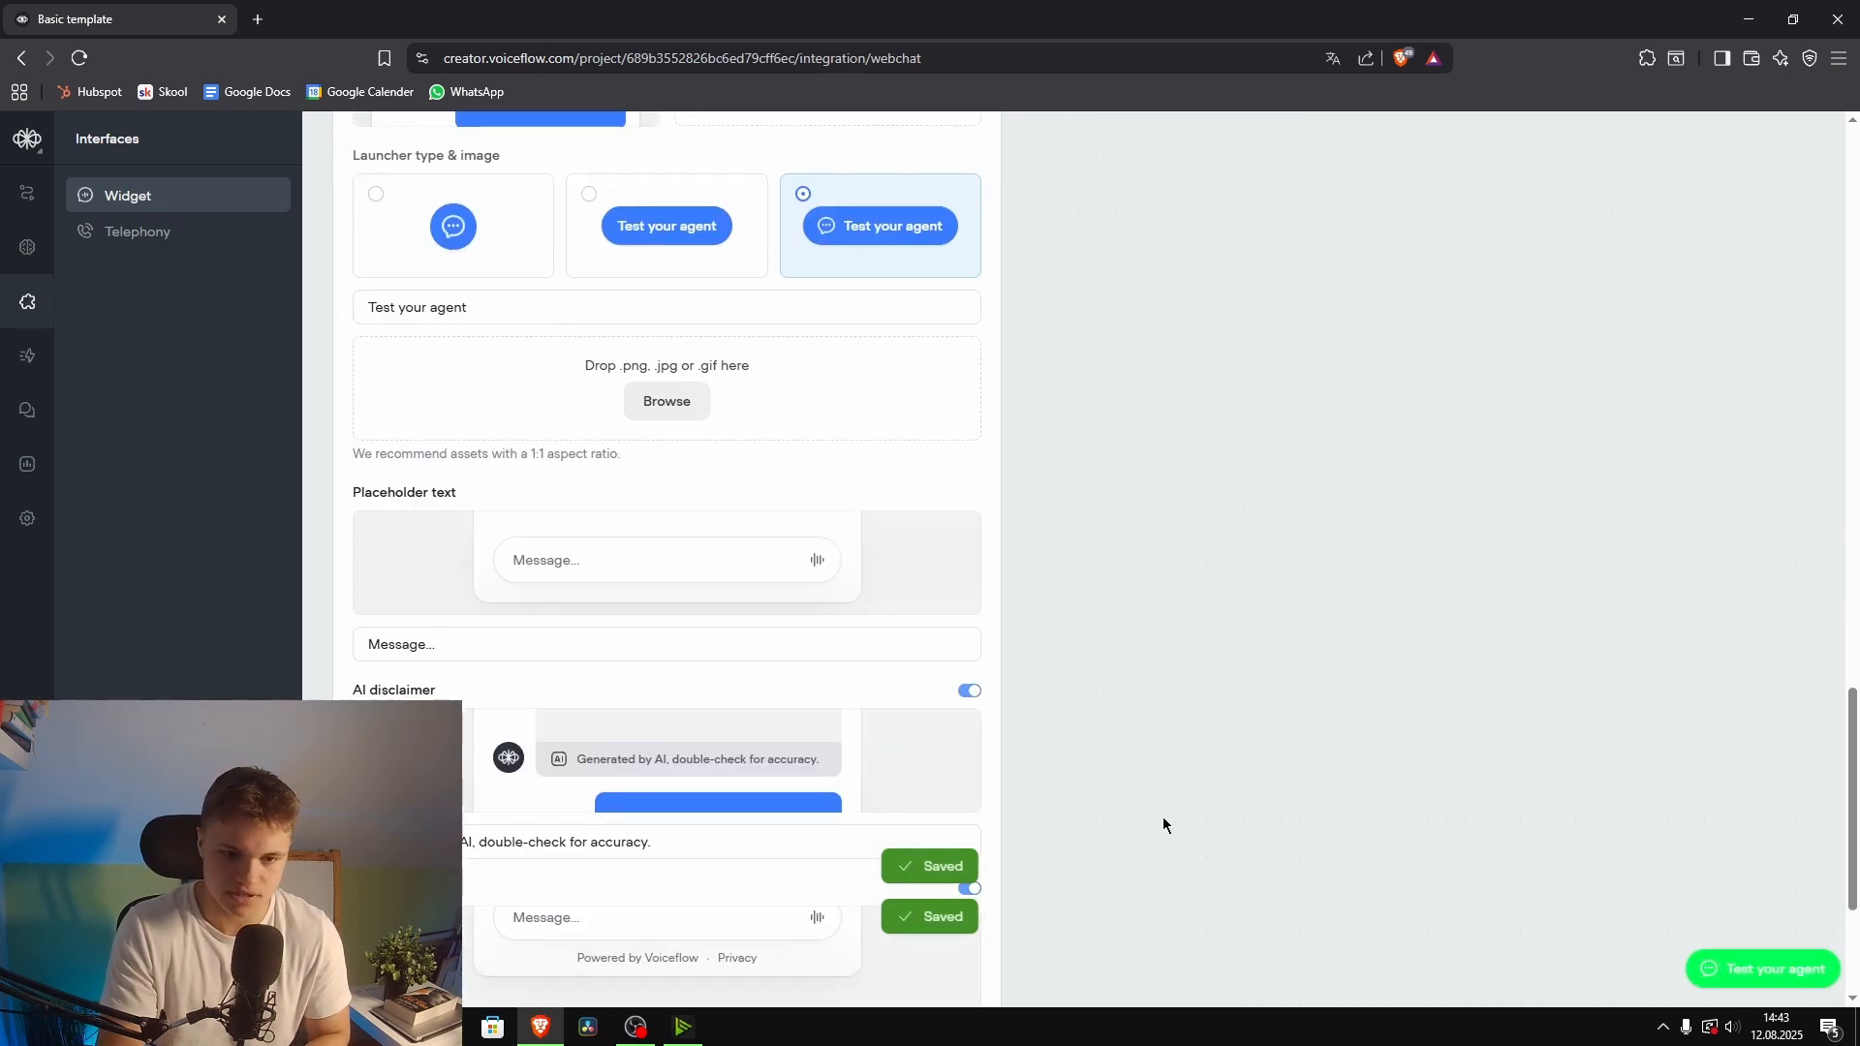
pyautogui.scroll(-2, 455, 436)
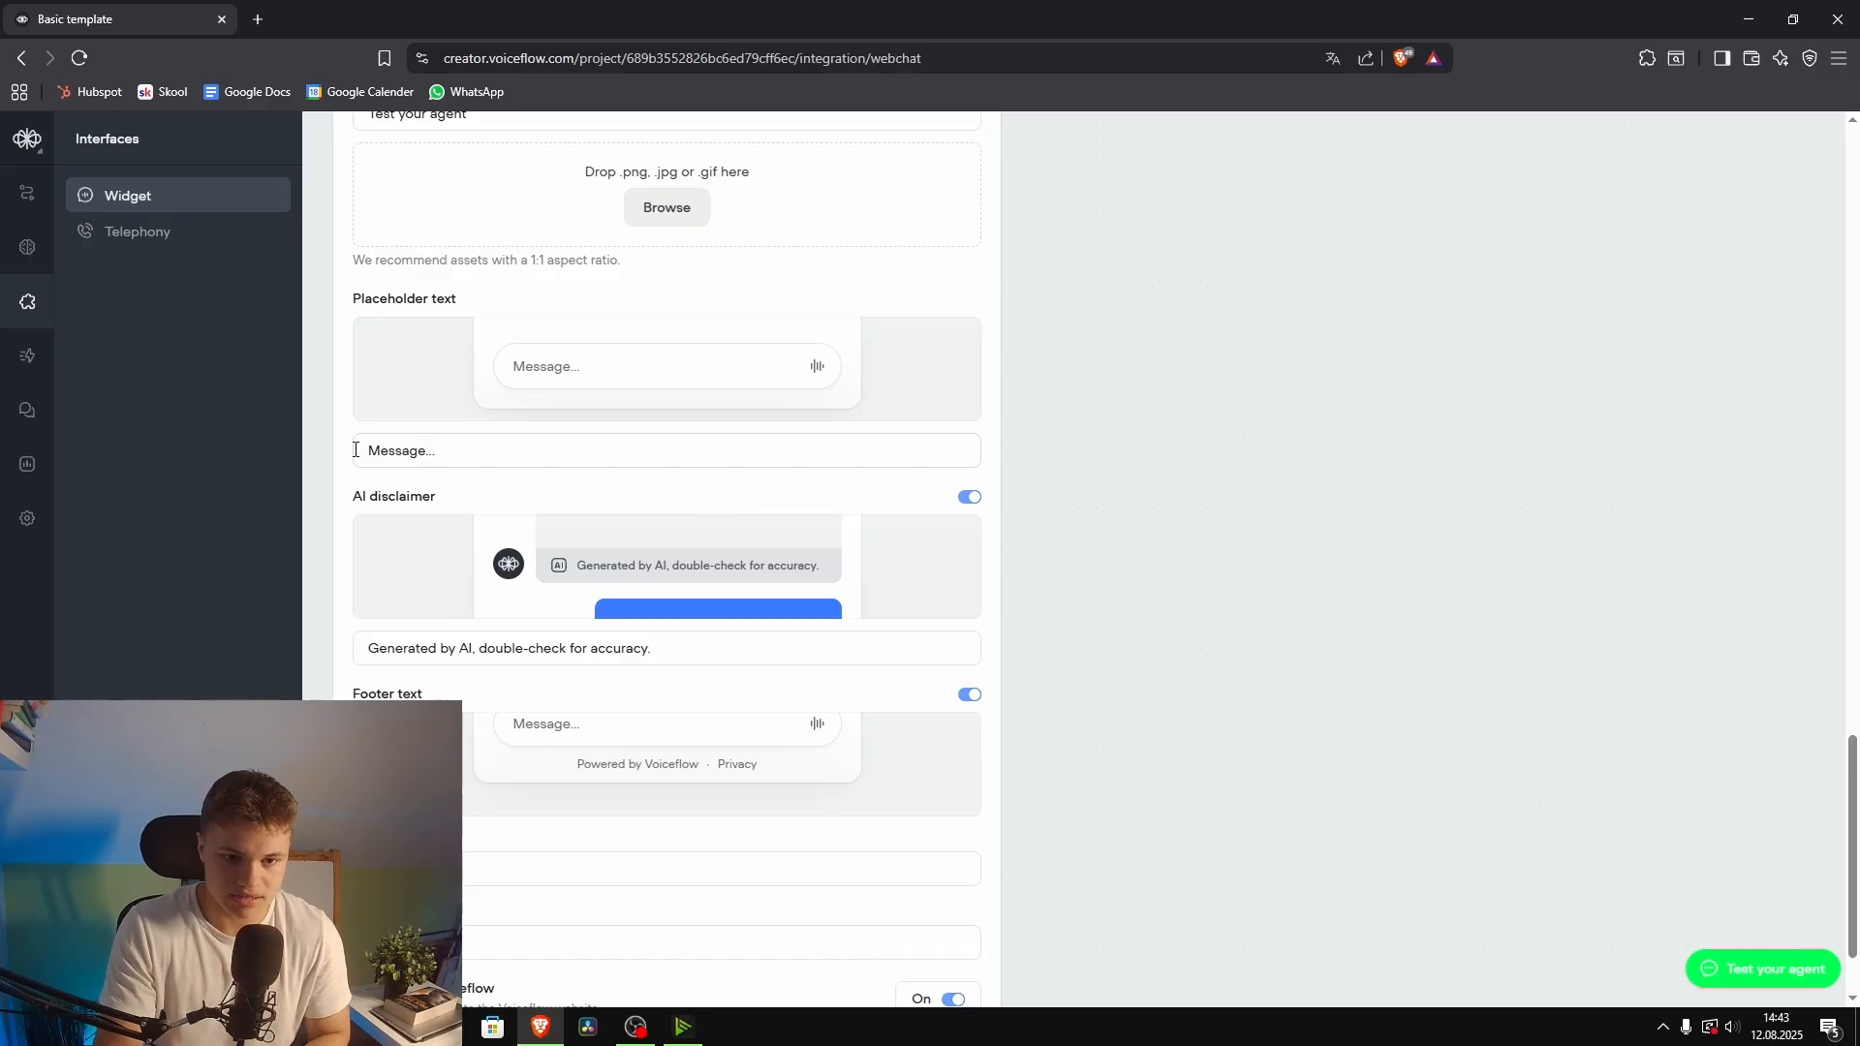
pyautogui.scroll(-1, 644, 527)
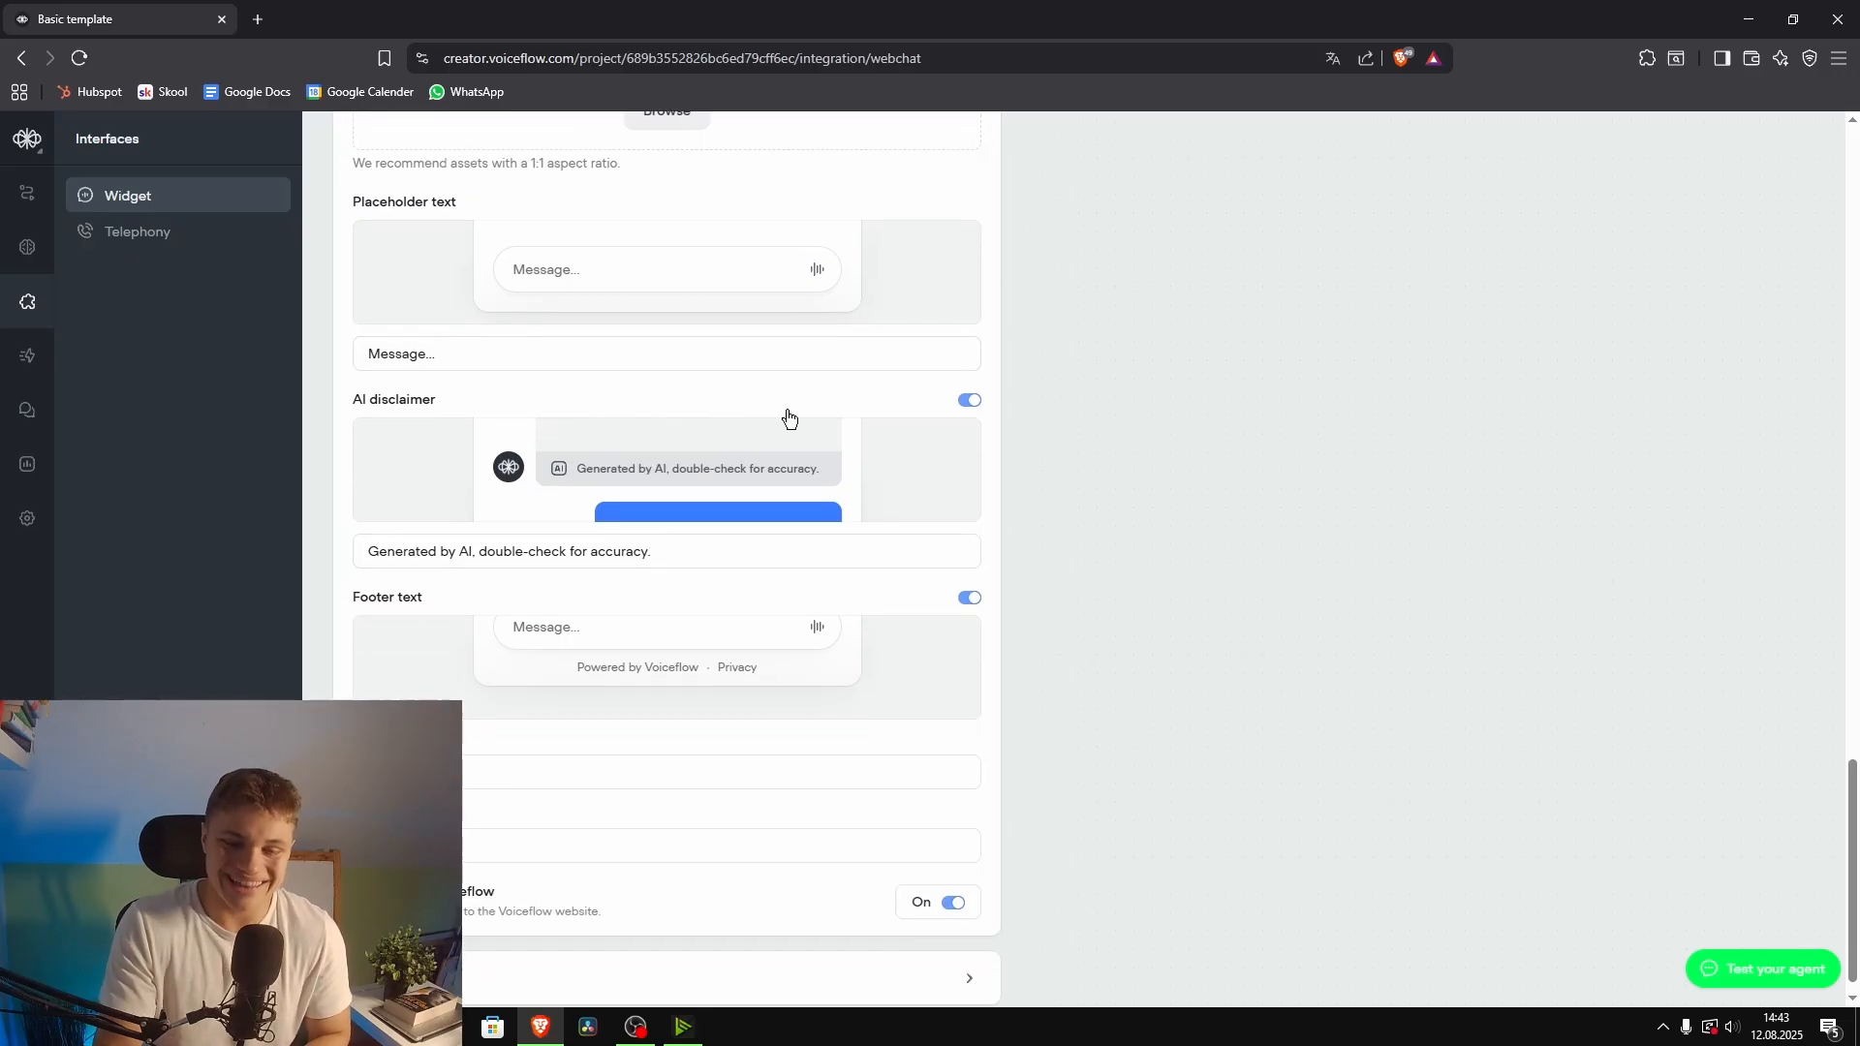
pyautogui.moveTo(695, 544); pyautogui.dragTo(428, 528)
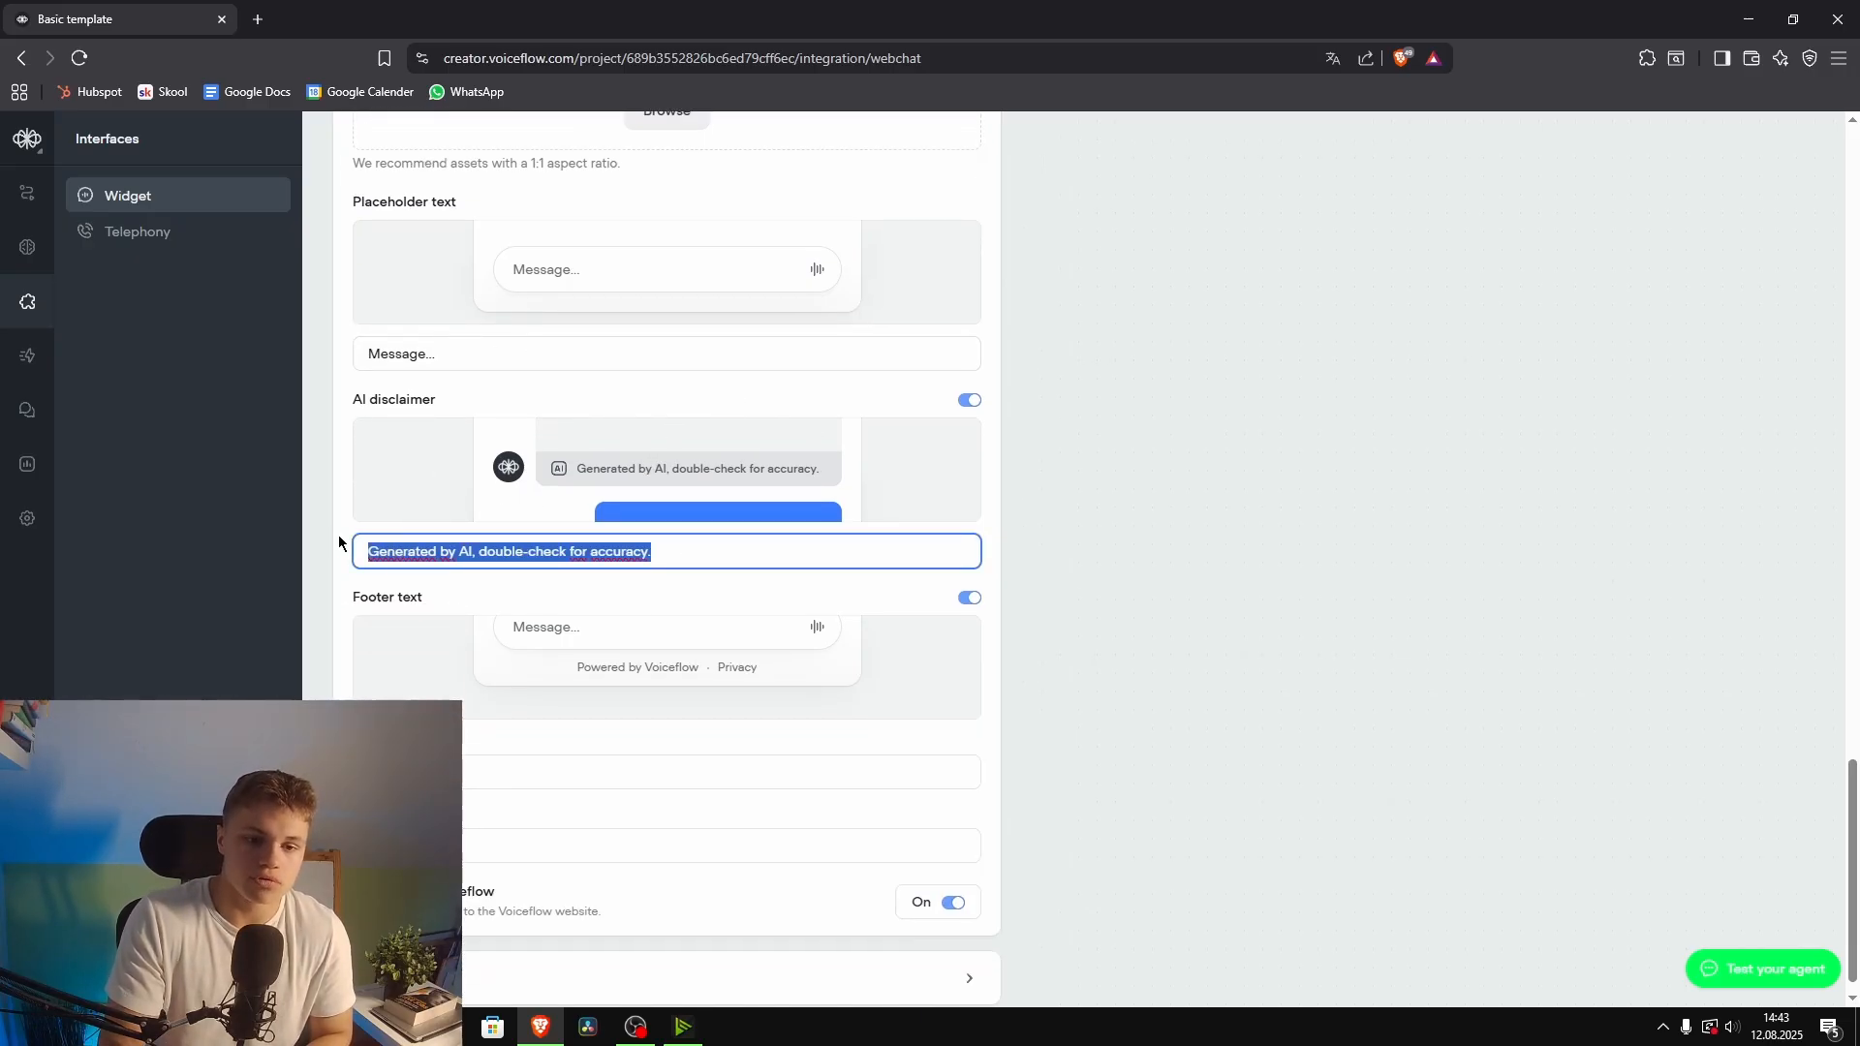
pyautogui.click(760, 553)
pyautogui.click(1249, 572)
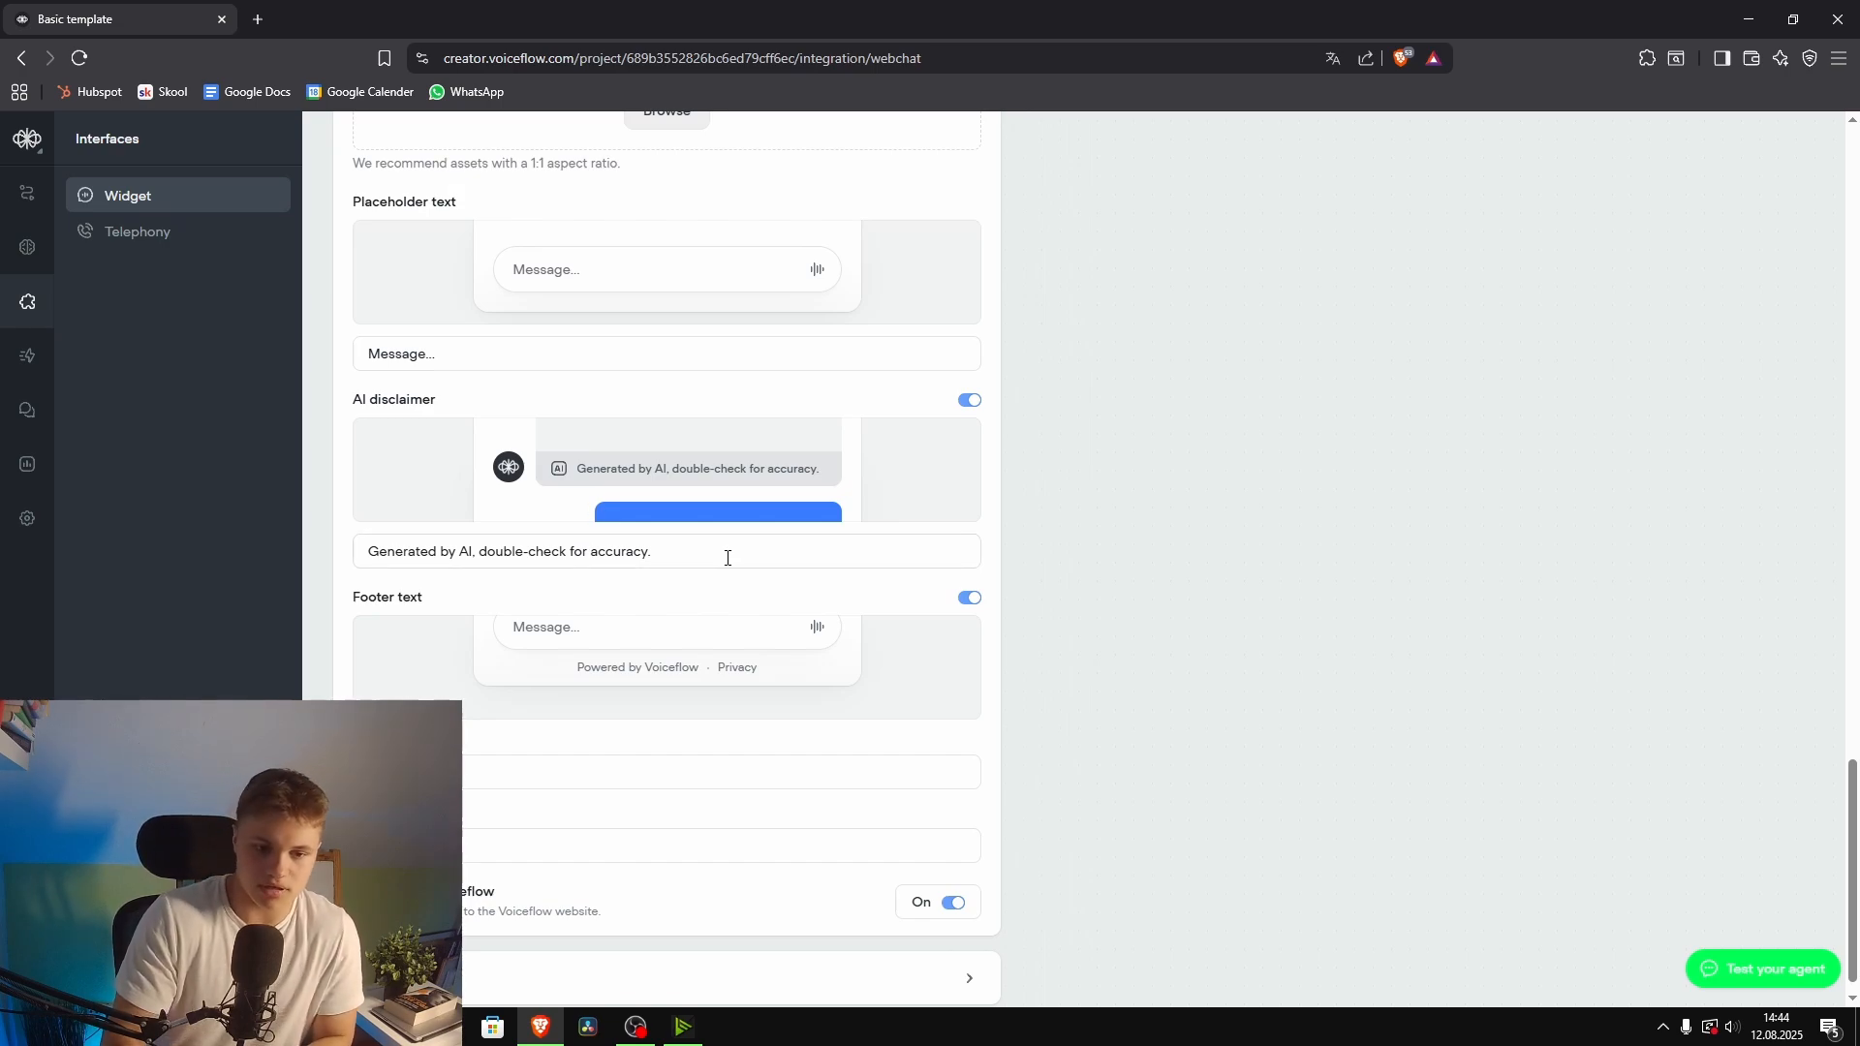
# Step: Turn off the Powered by Voiceflow link, comparing the footer with and without it in the chat preview
pyautogui.scroll(-1, 728, 558)
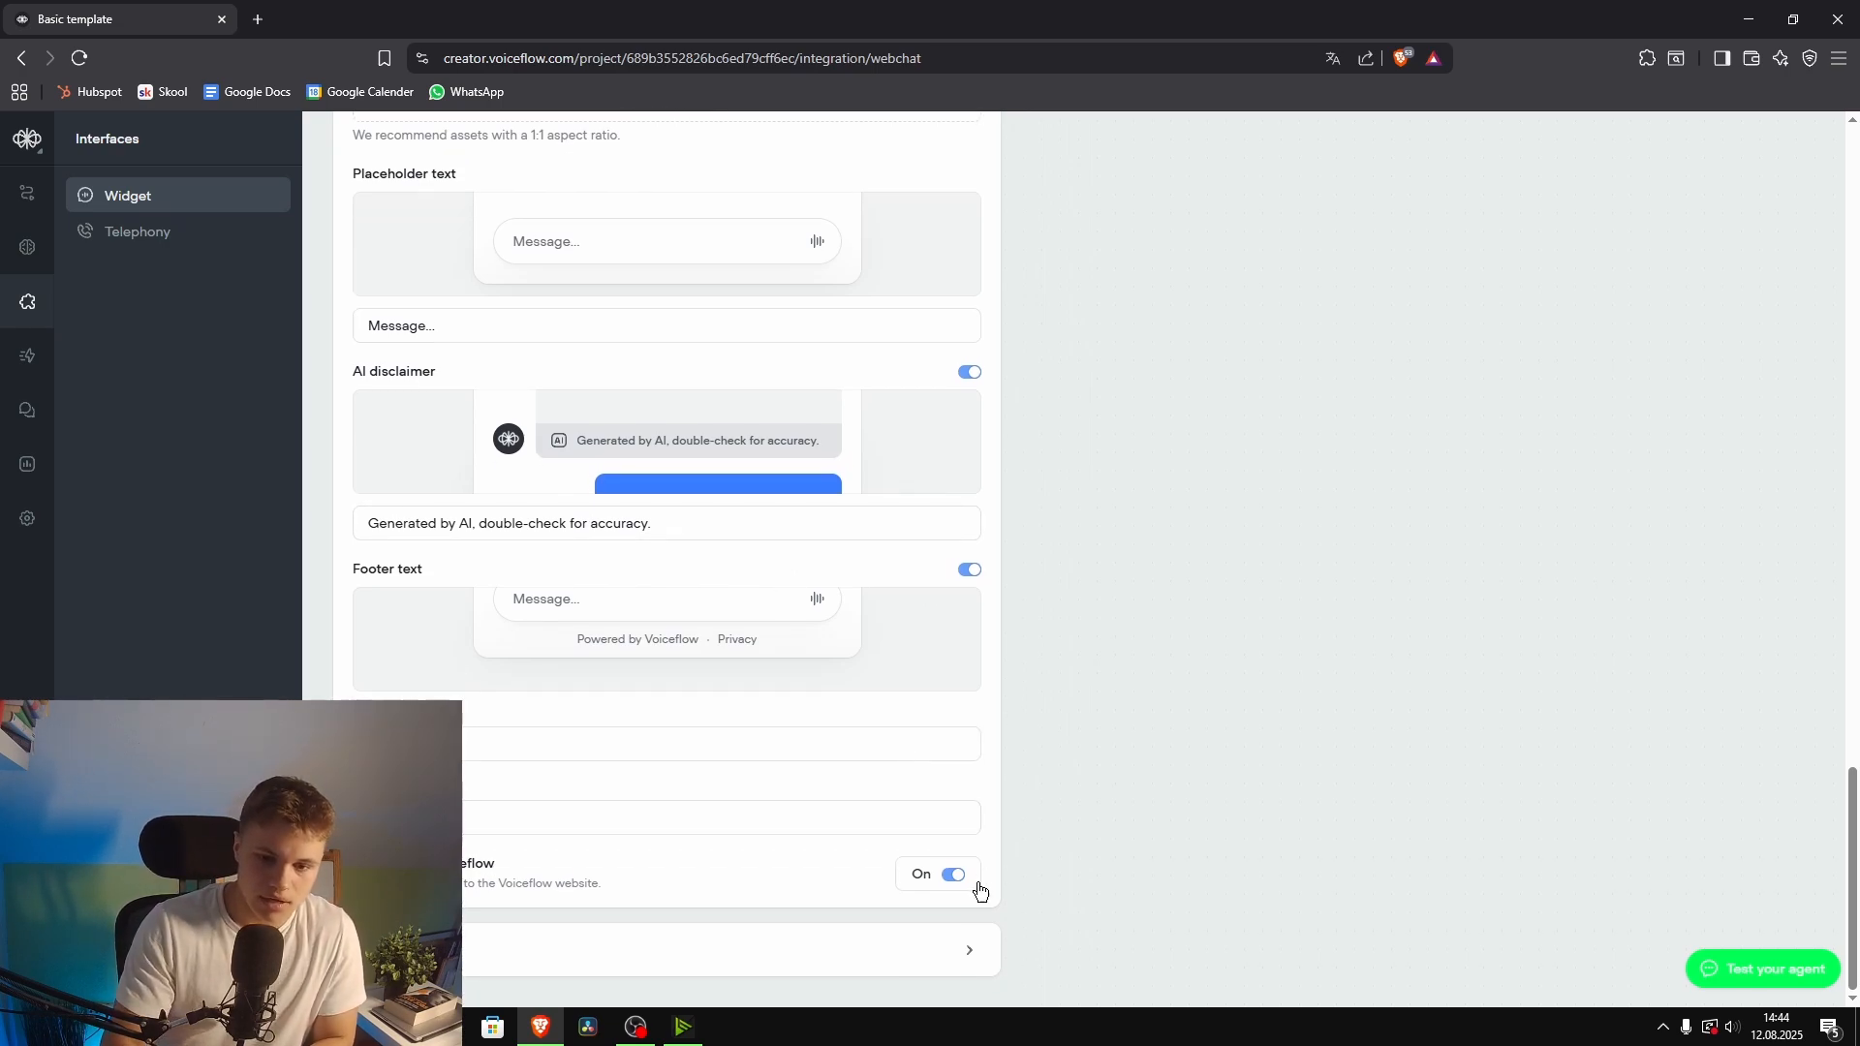
pyautogui.doubleClick(948, 877)
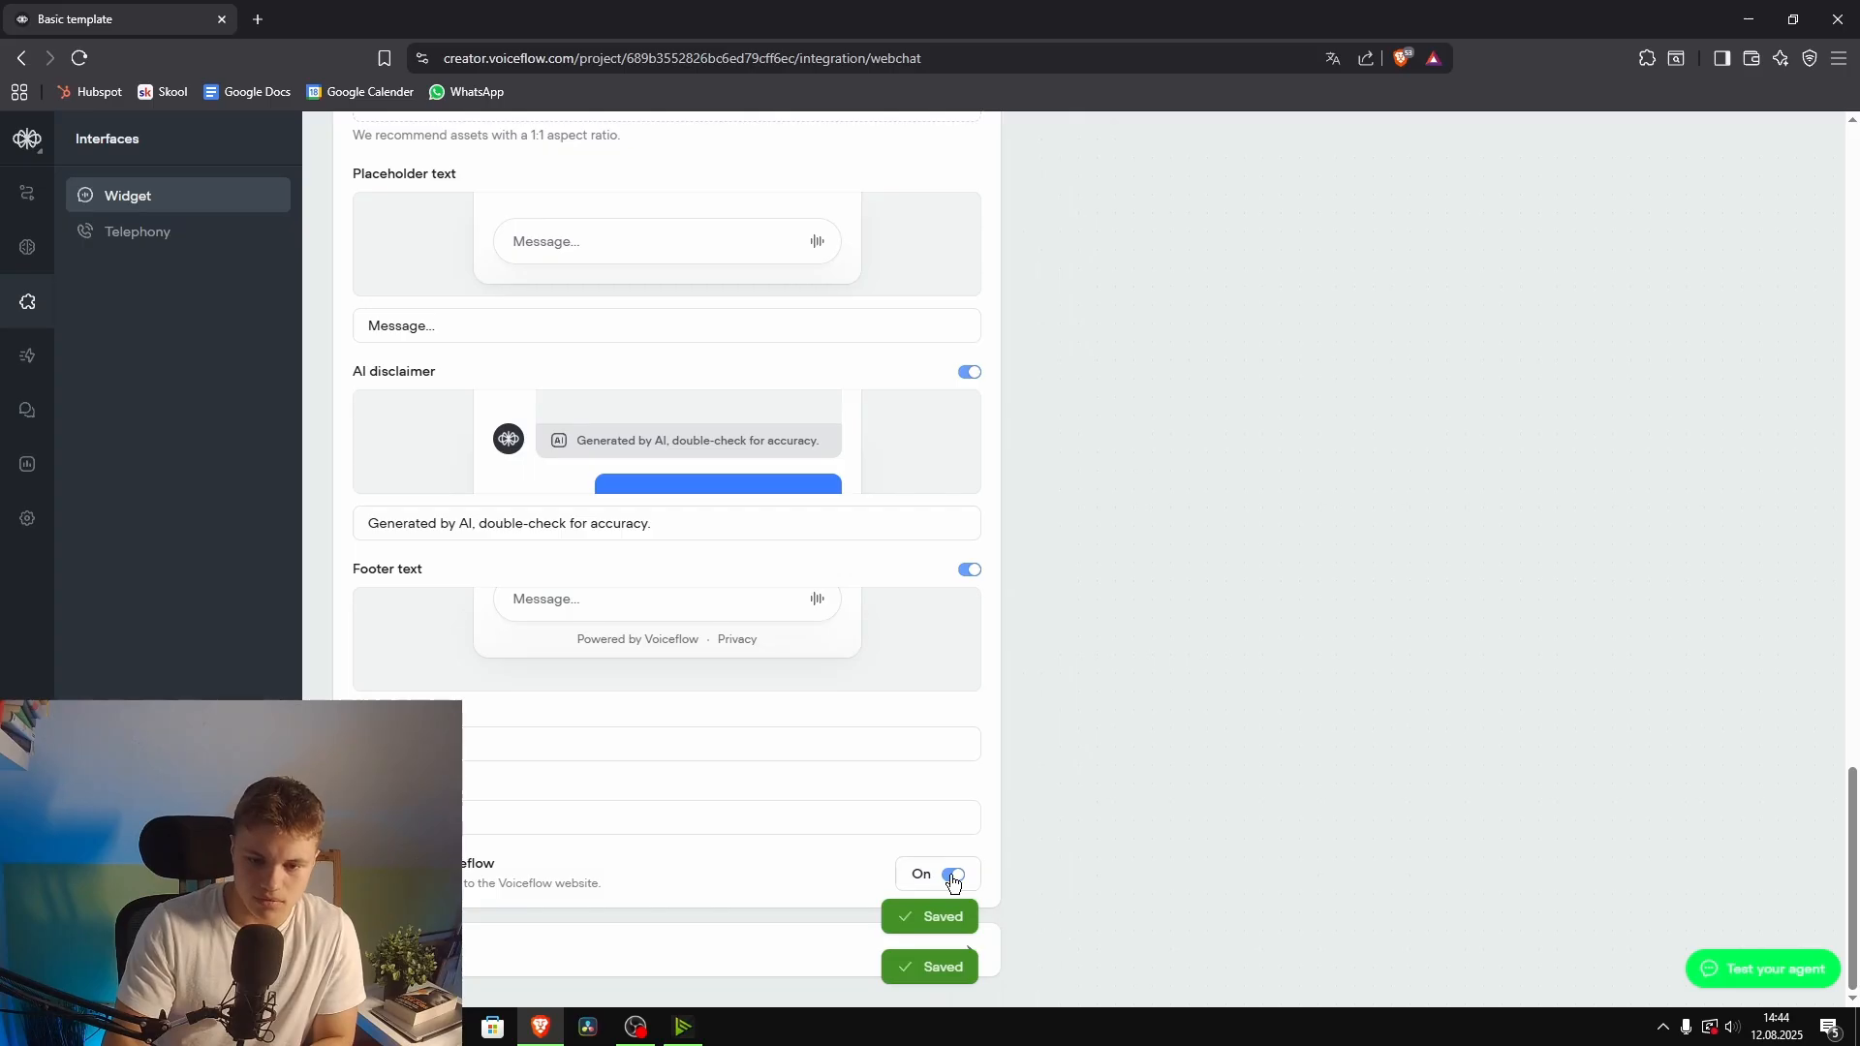
pyautogui.click(1763, 969)
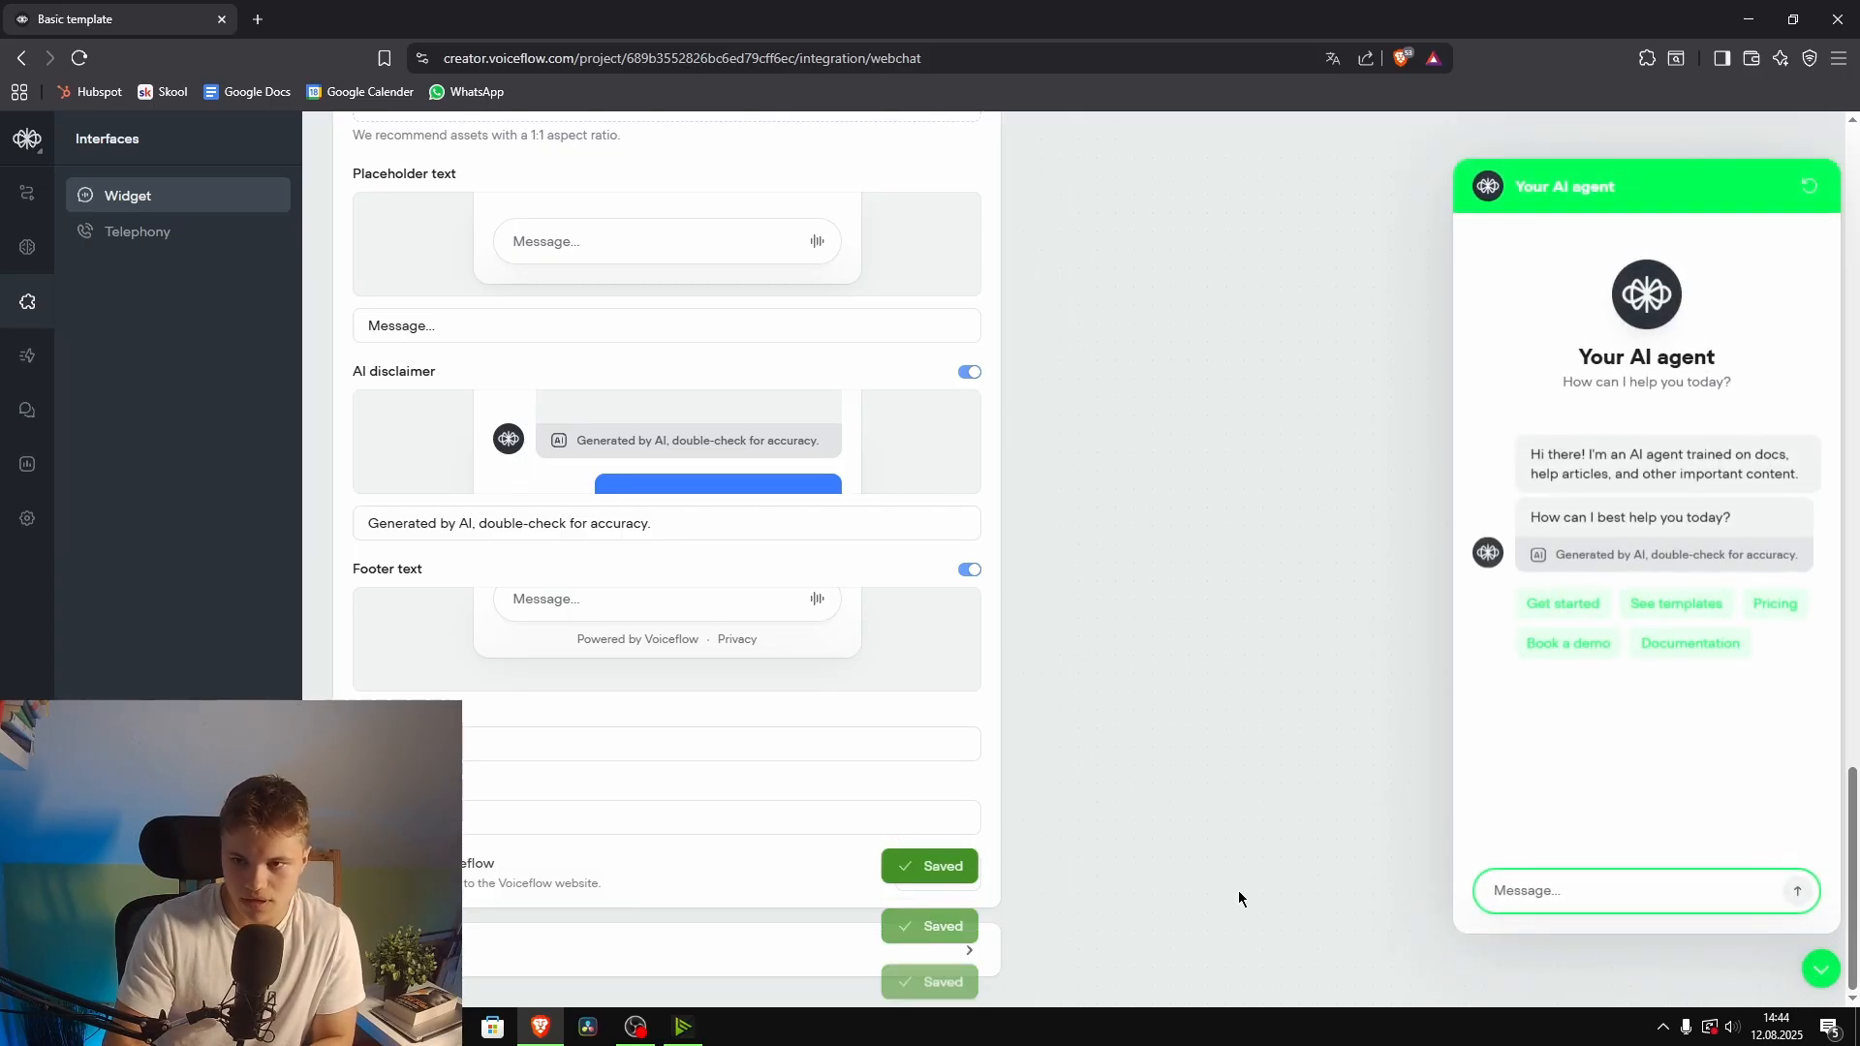
pyautogui.click(949, 873)
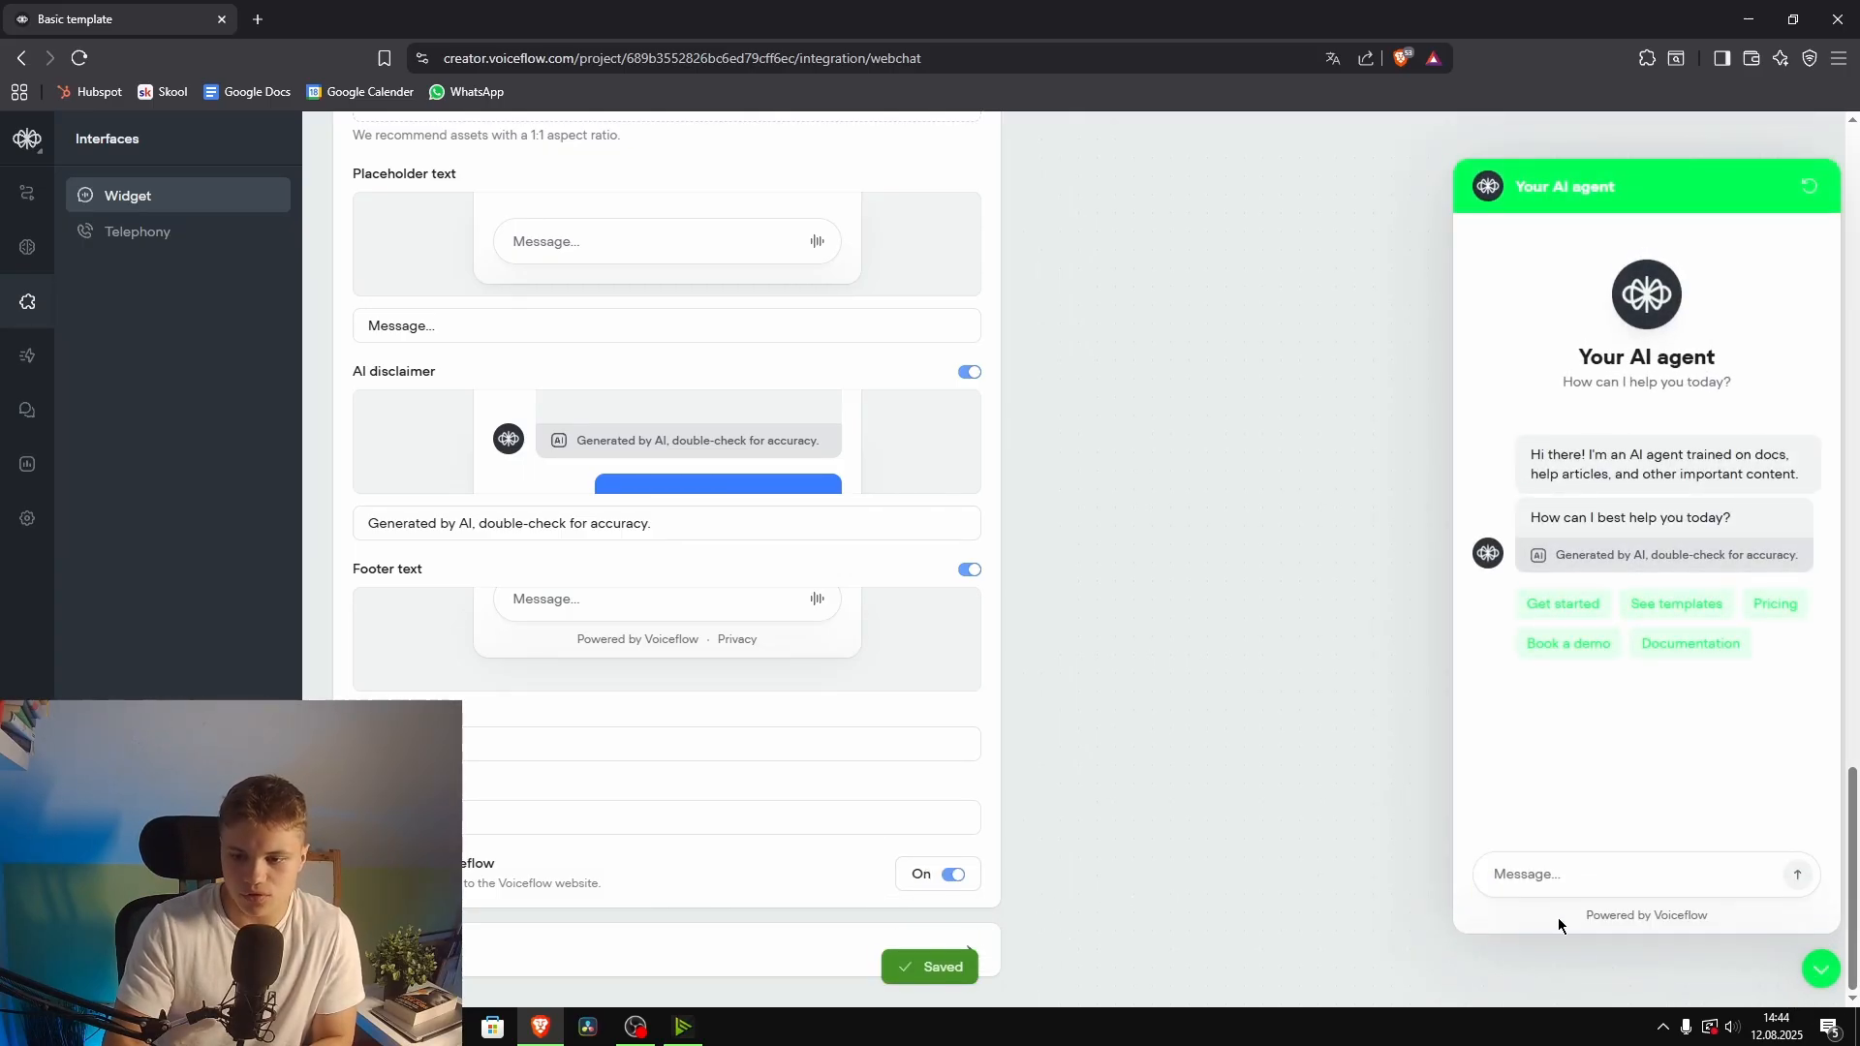
pyautogui.moveTo(1559, 926); pyautogui.dragTo(1743, 931)
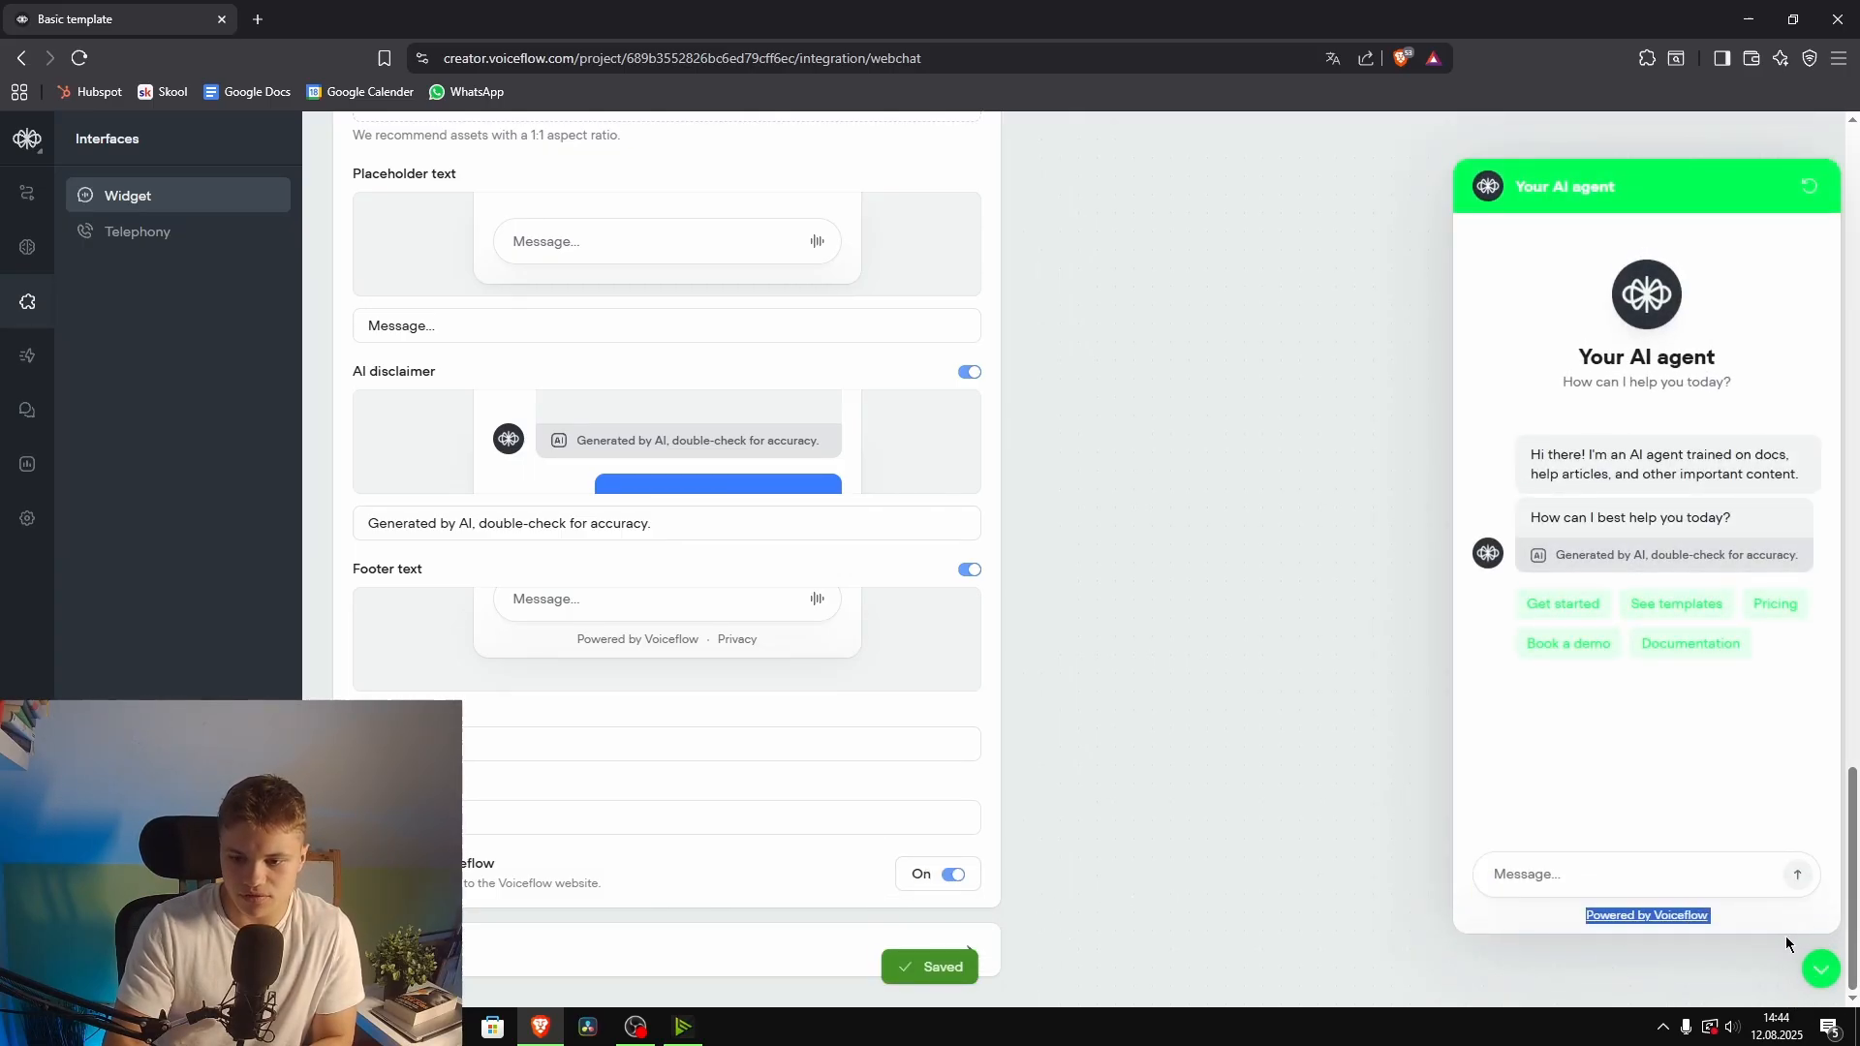
pyautogui.click(953, 875)
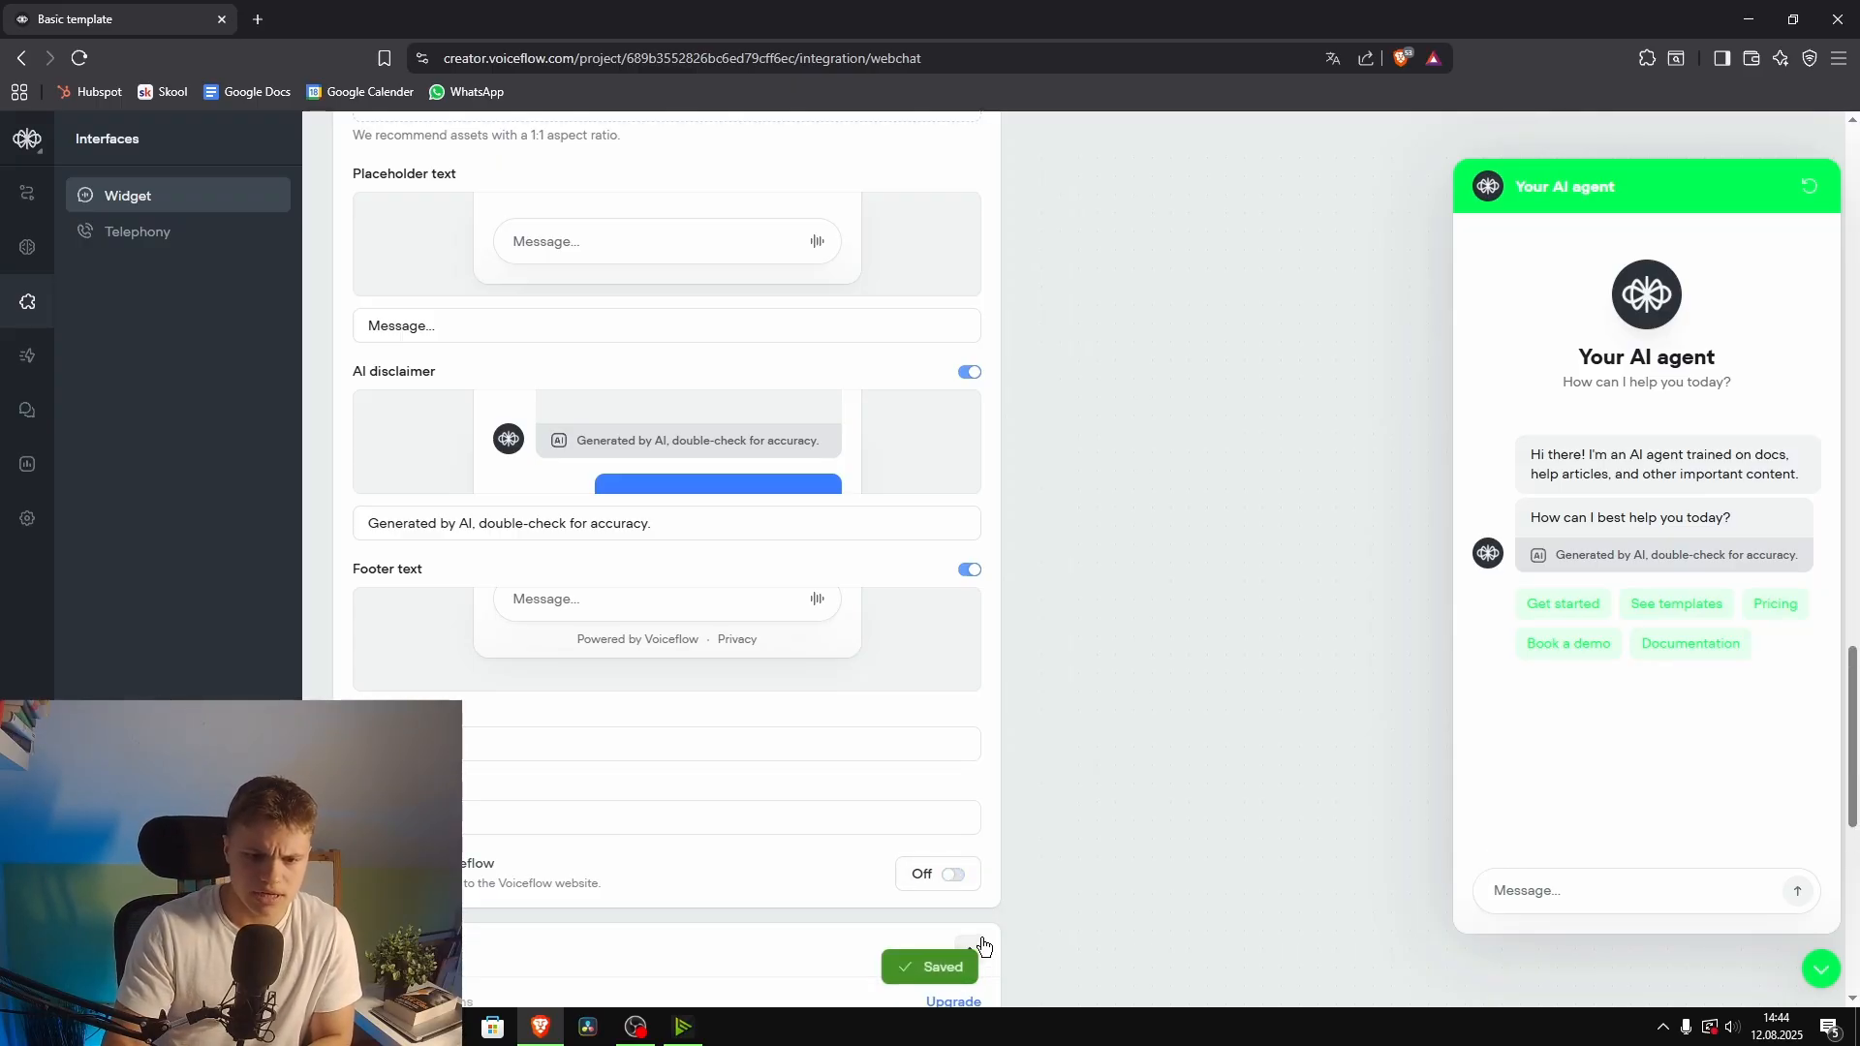
# Step: Examine the widget's Security settings for approved domains and the legal disclaimer, and collapse the chat preview
pyautogui.scroll(-6, 988, 926)
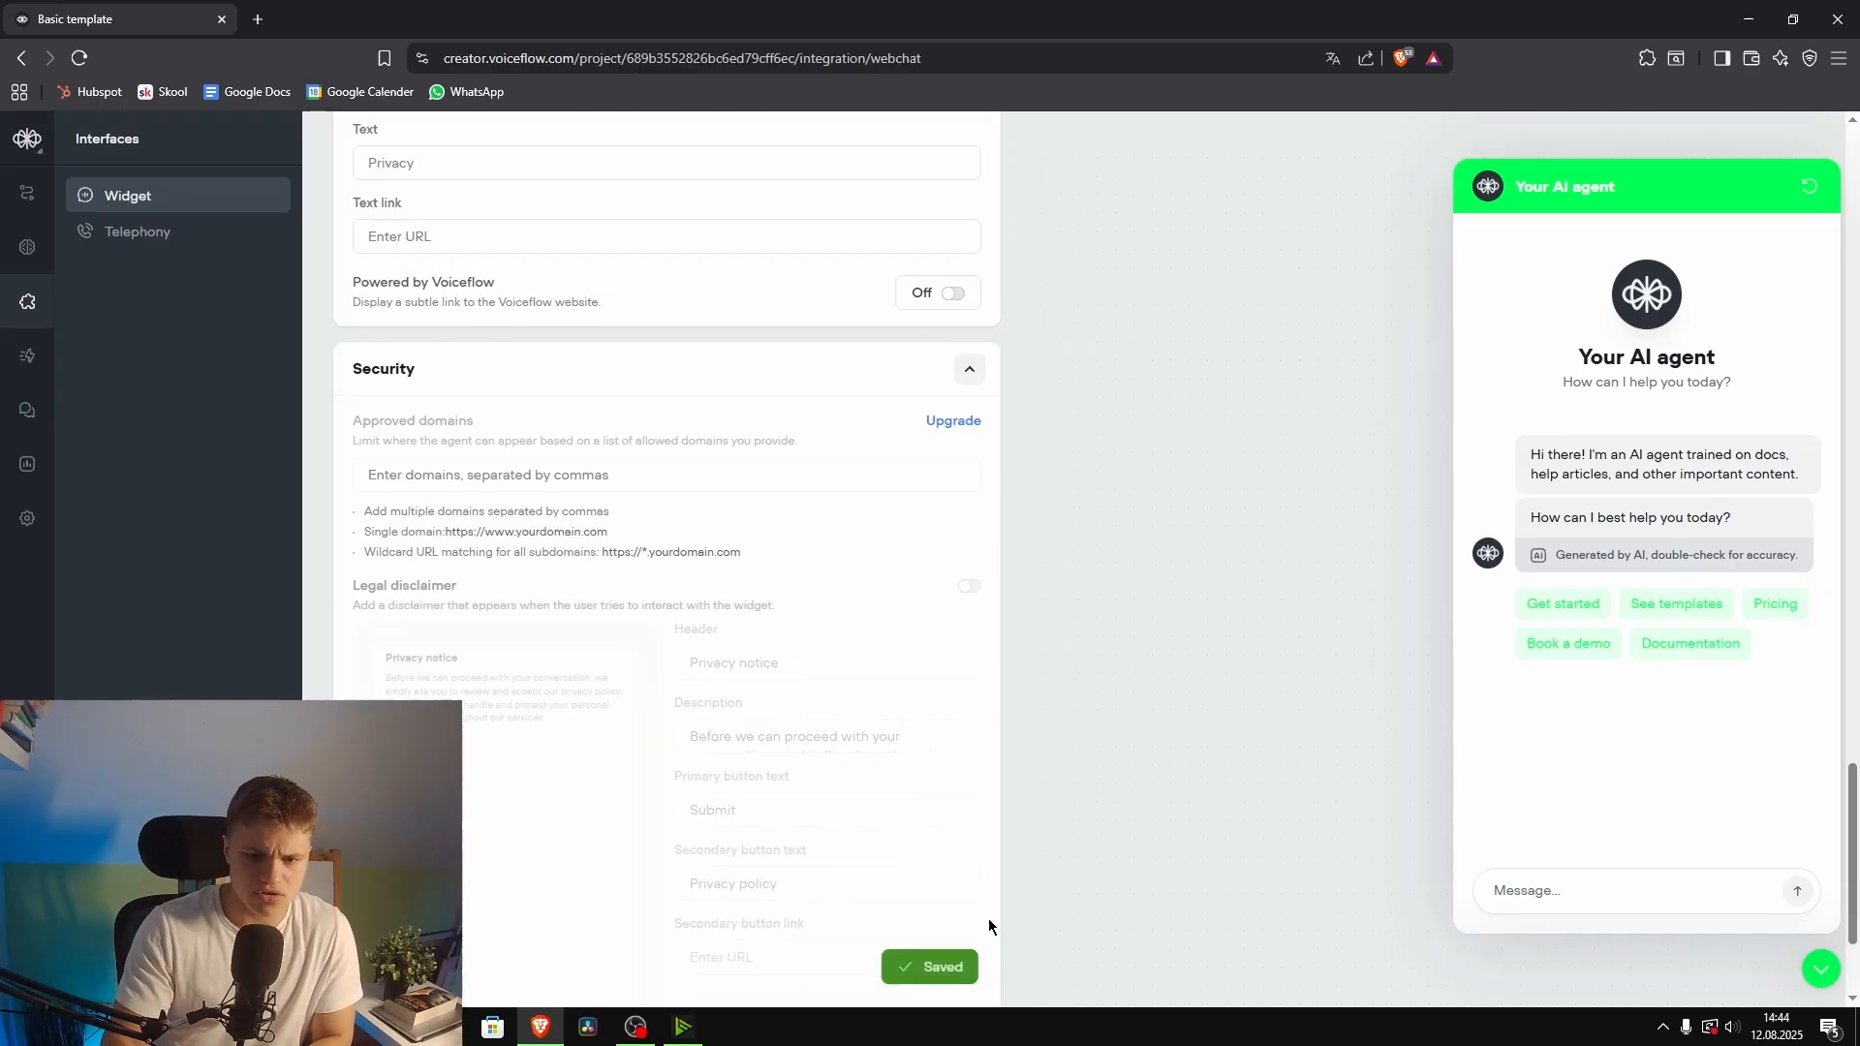
pyautogui.click(1821, 969)
pyautogui.moveTo(918, 665)
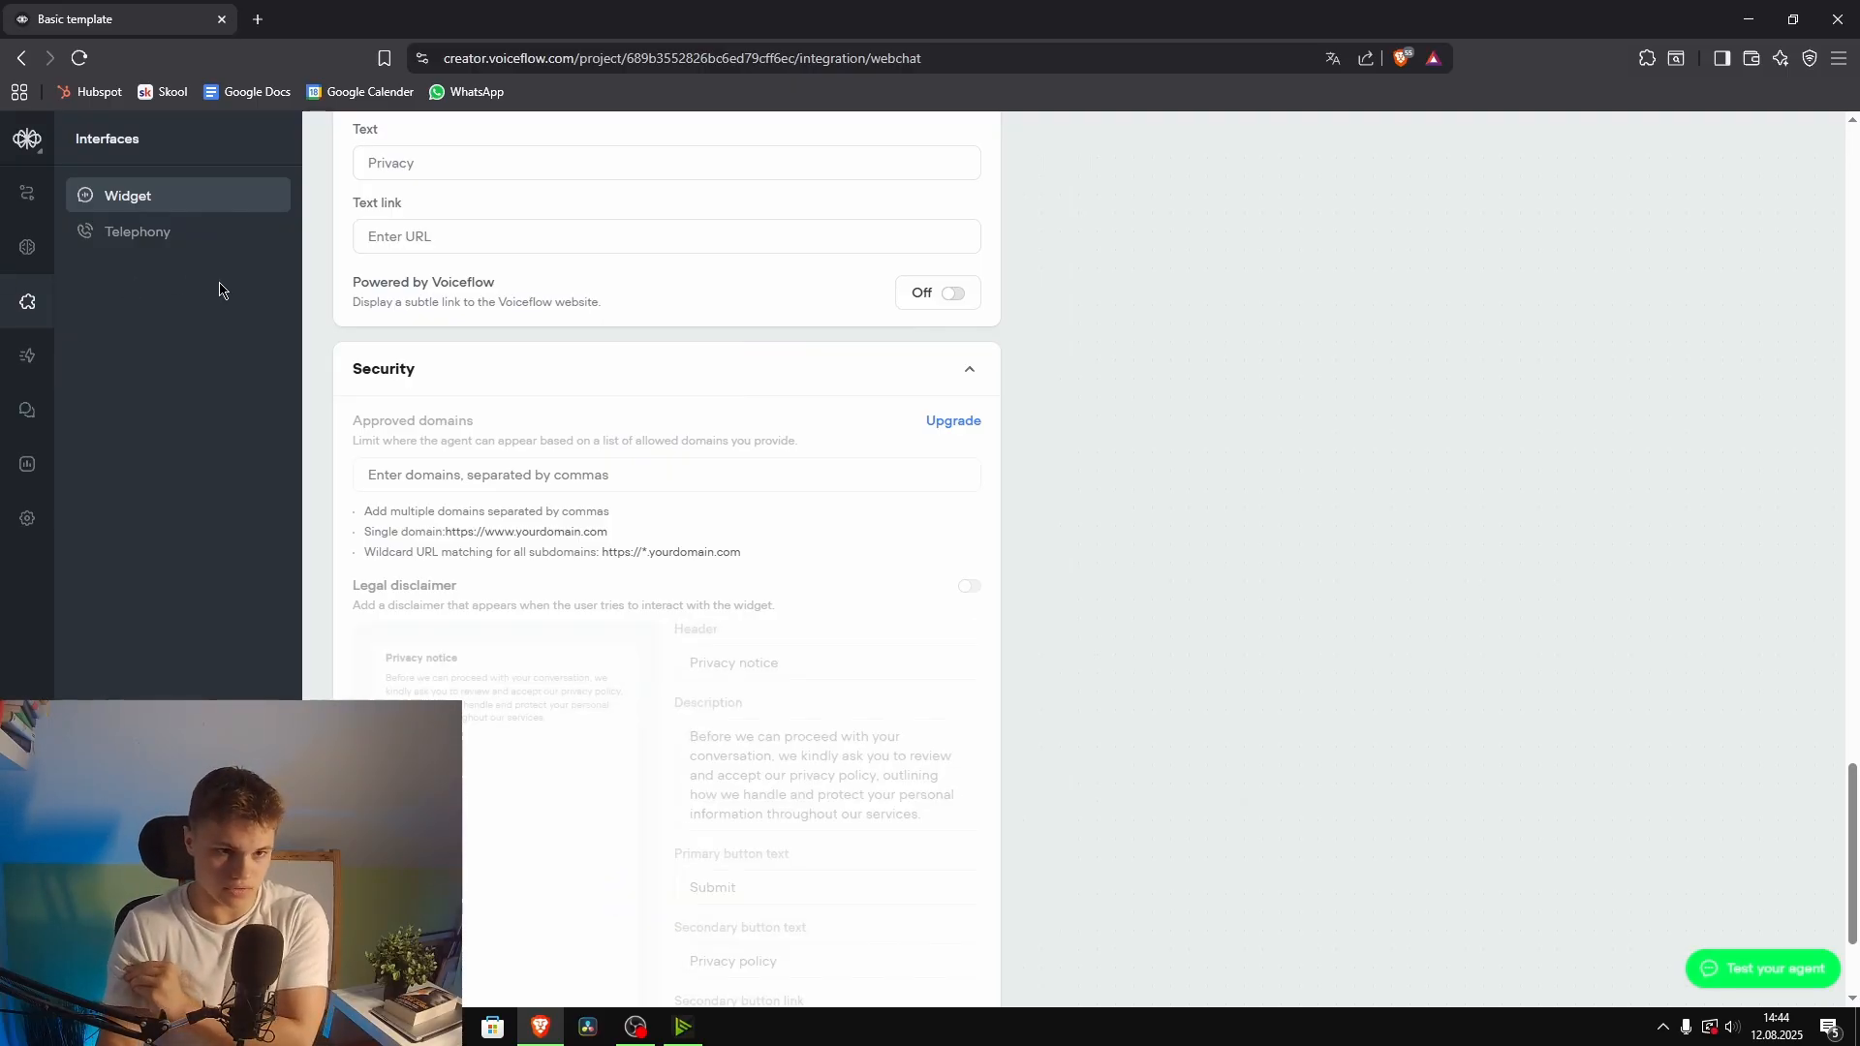
# Step: Look through the Telephony interface, the Publish page and the Transcripts page of the agent
pyautogui.click(191, 237)
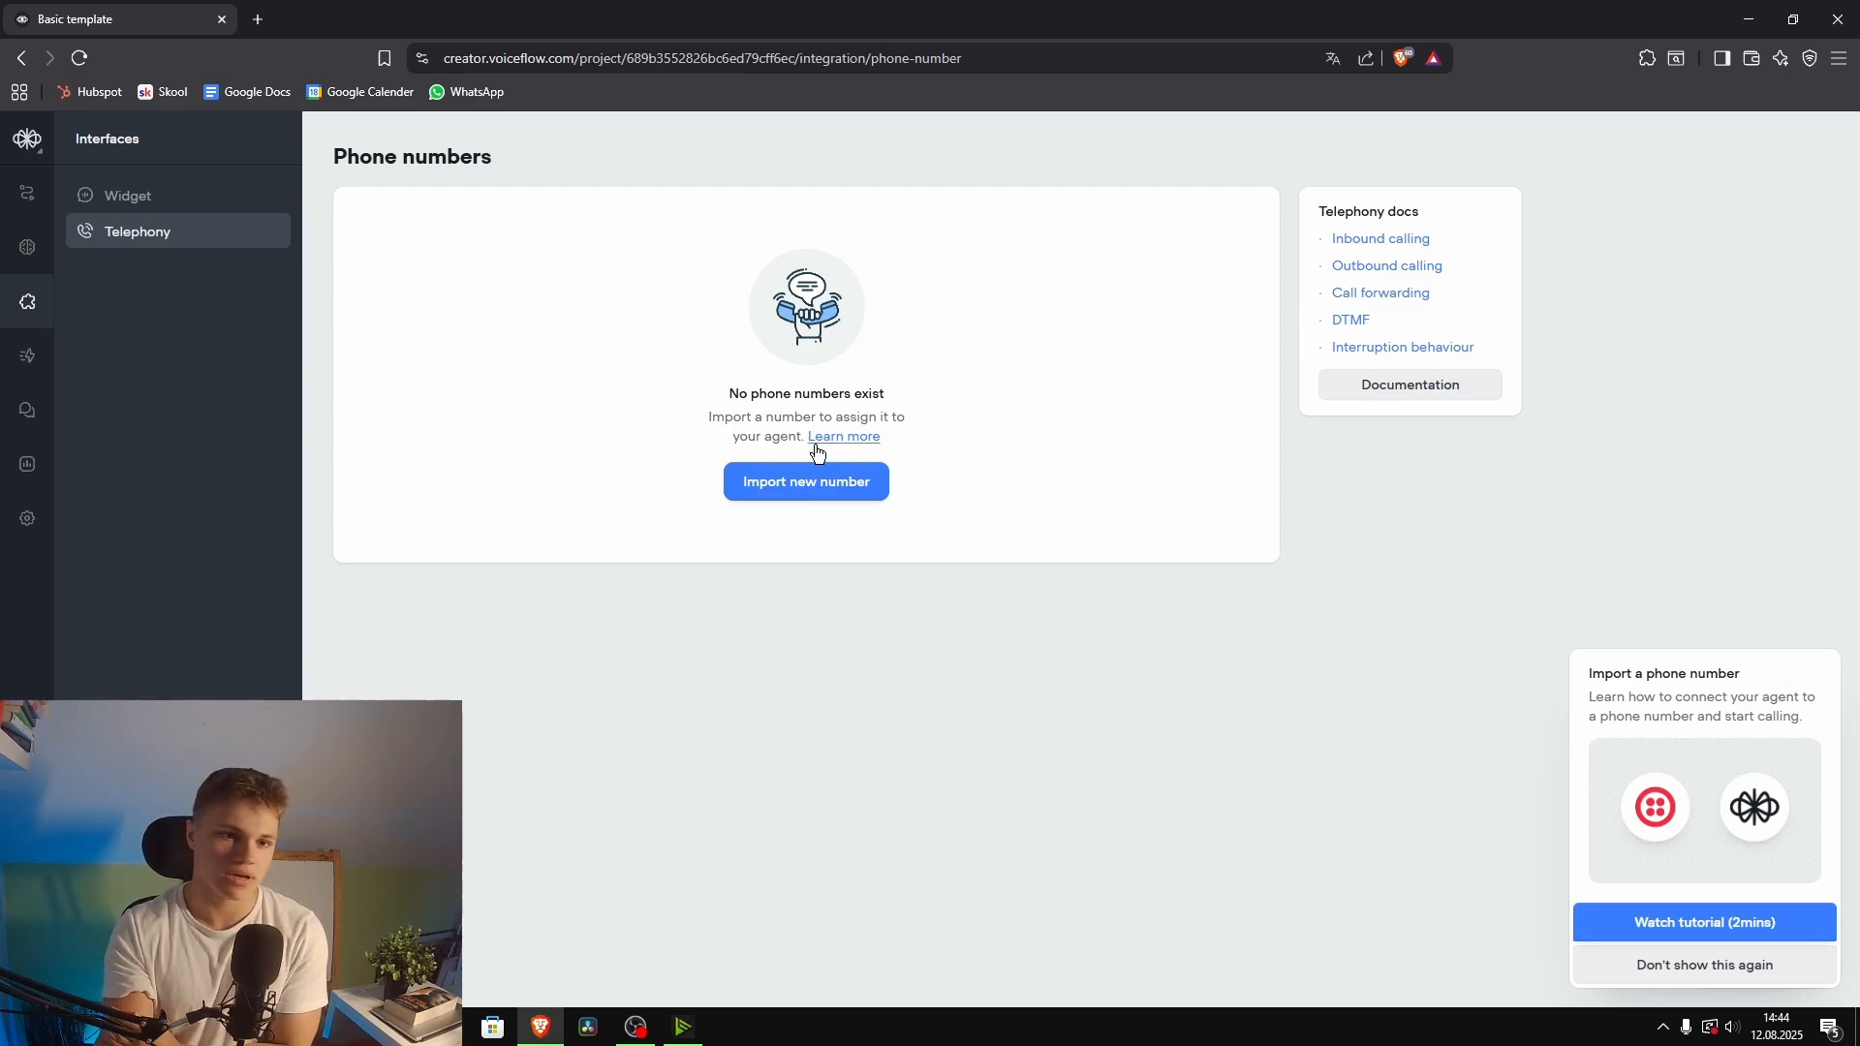
pyautogui.click(46, 363)
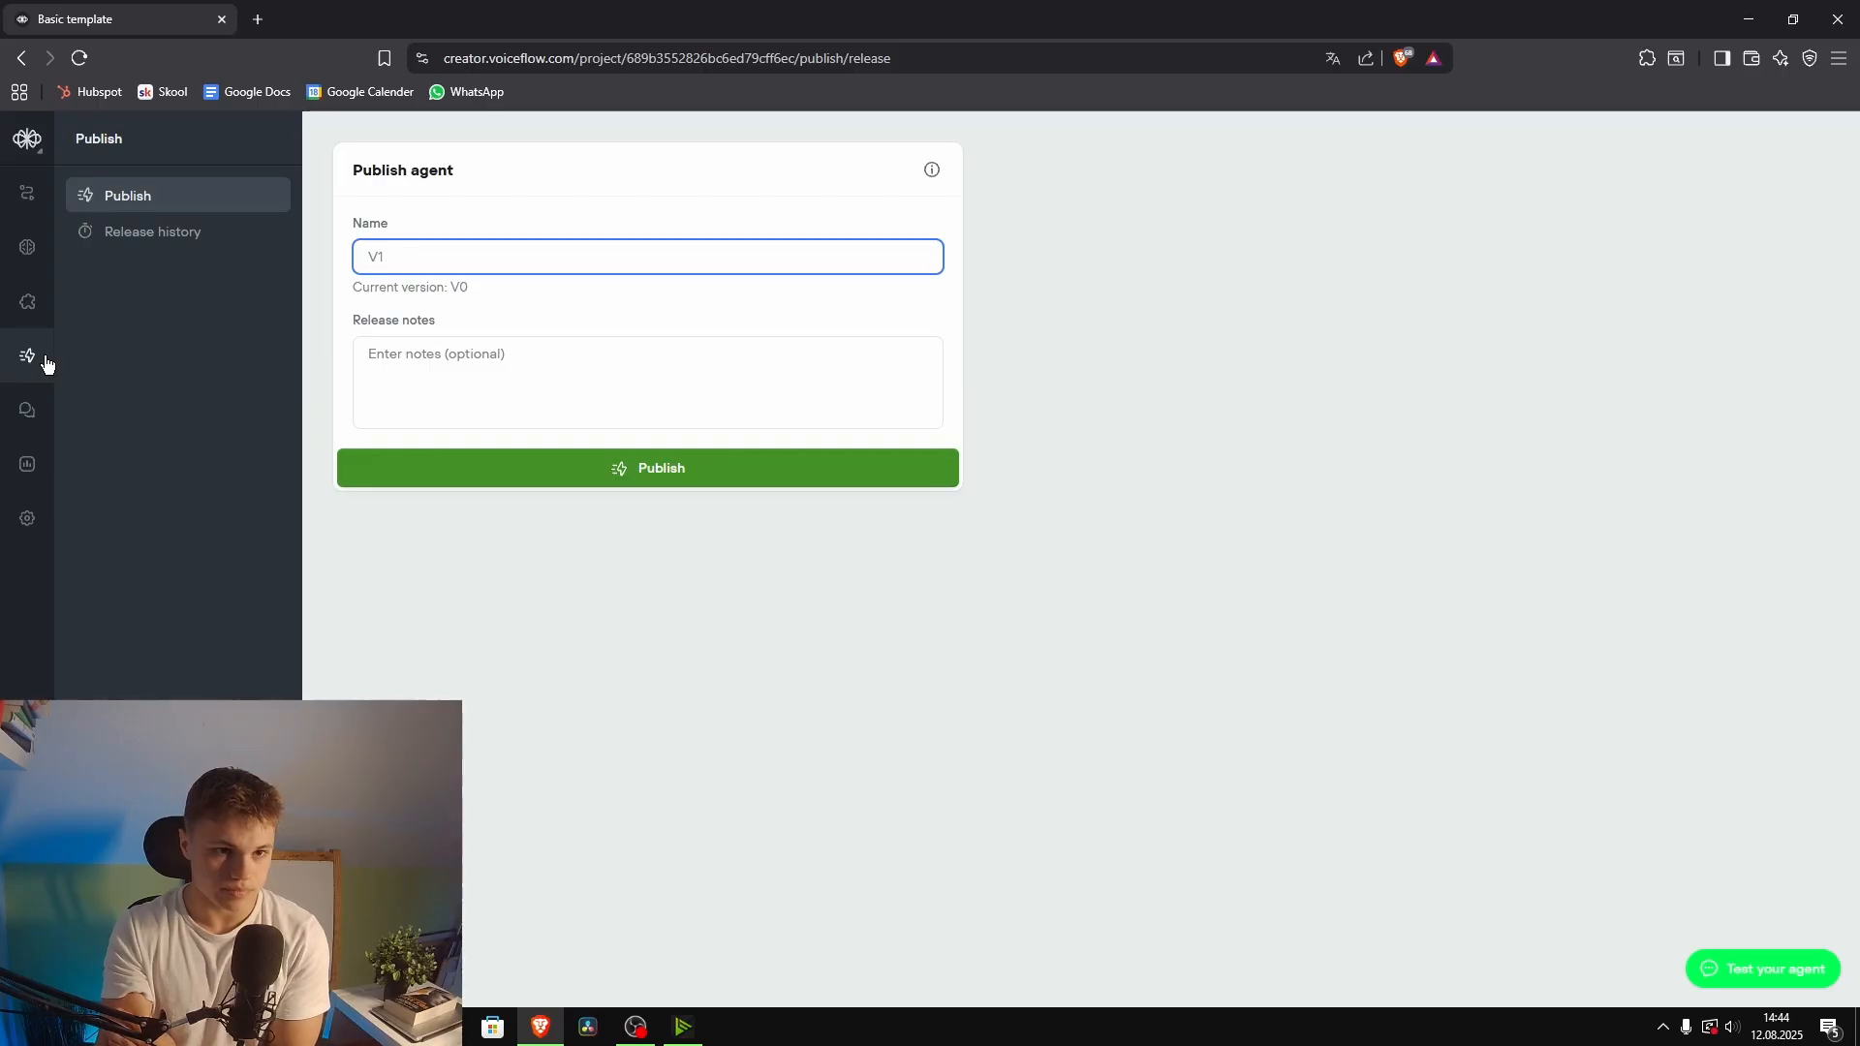
pyautogui.click(28, 415)
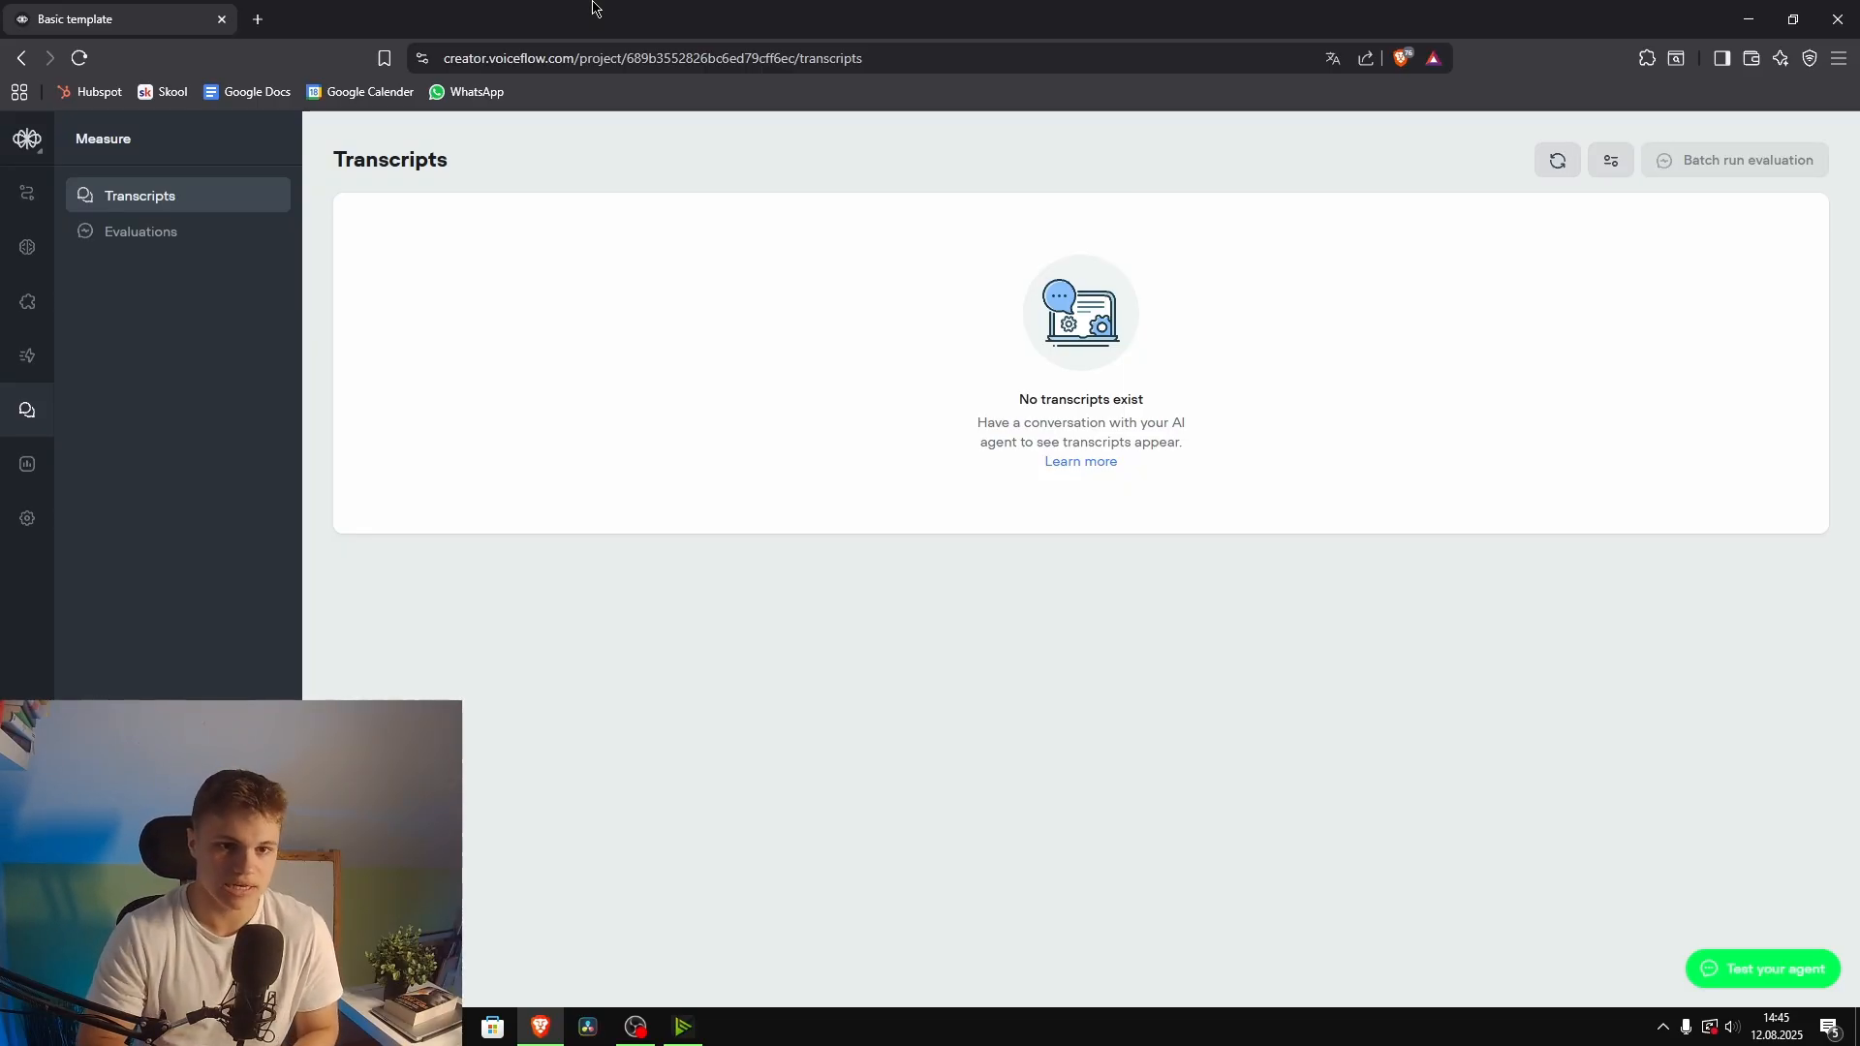
# Step: Limit the agent's Analytics page to Today and look through its usage charts
pyautogui.click(29, 471)
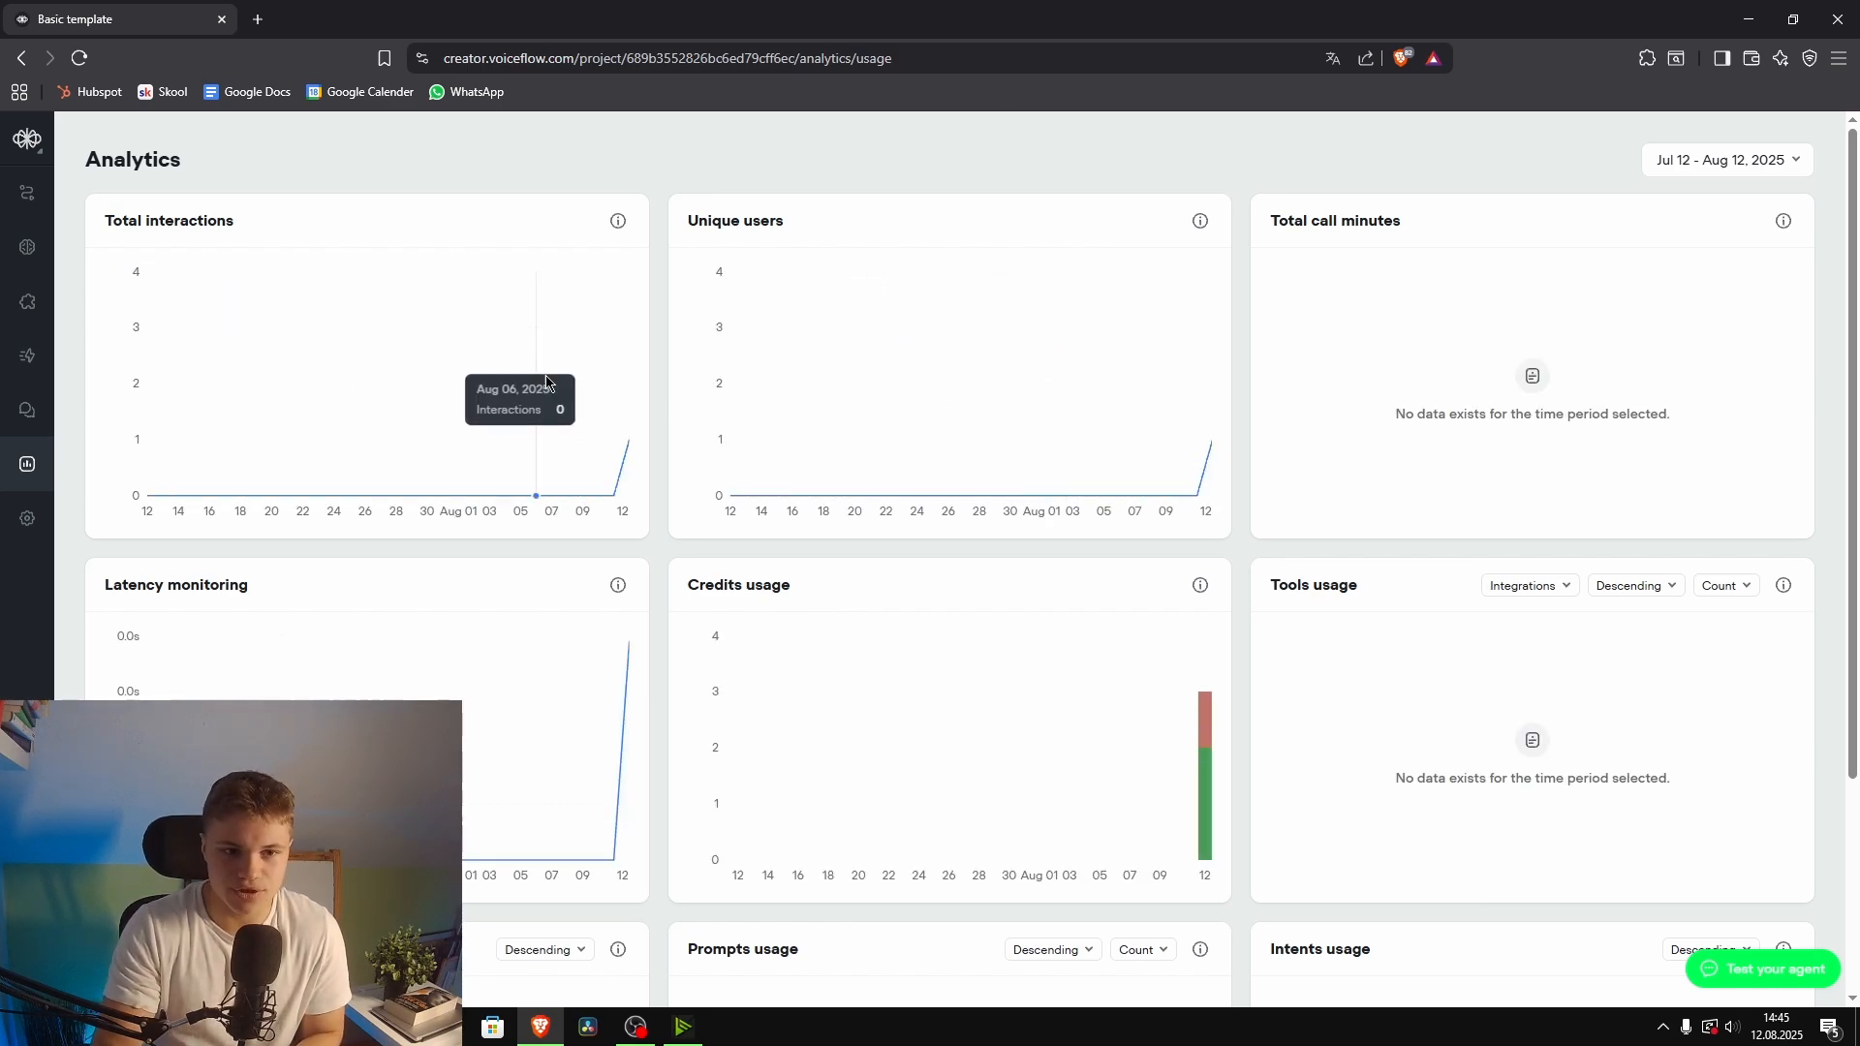
pyautogui.click(1773, 159)
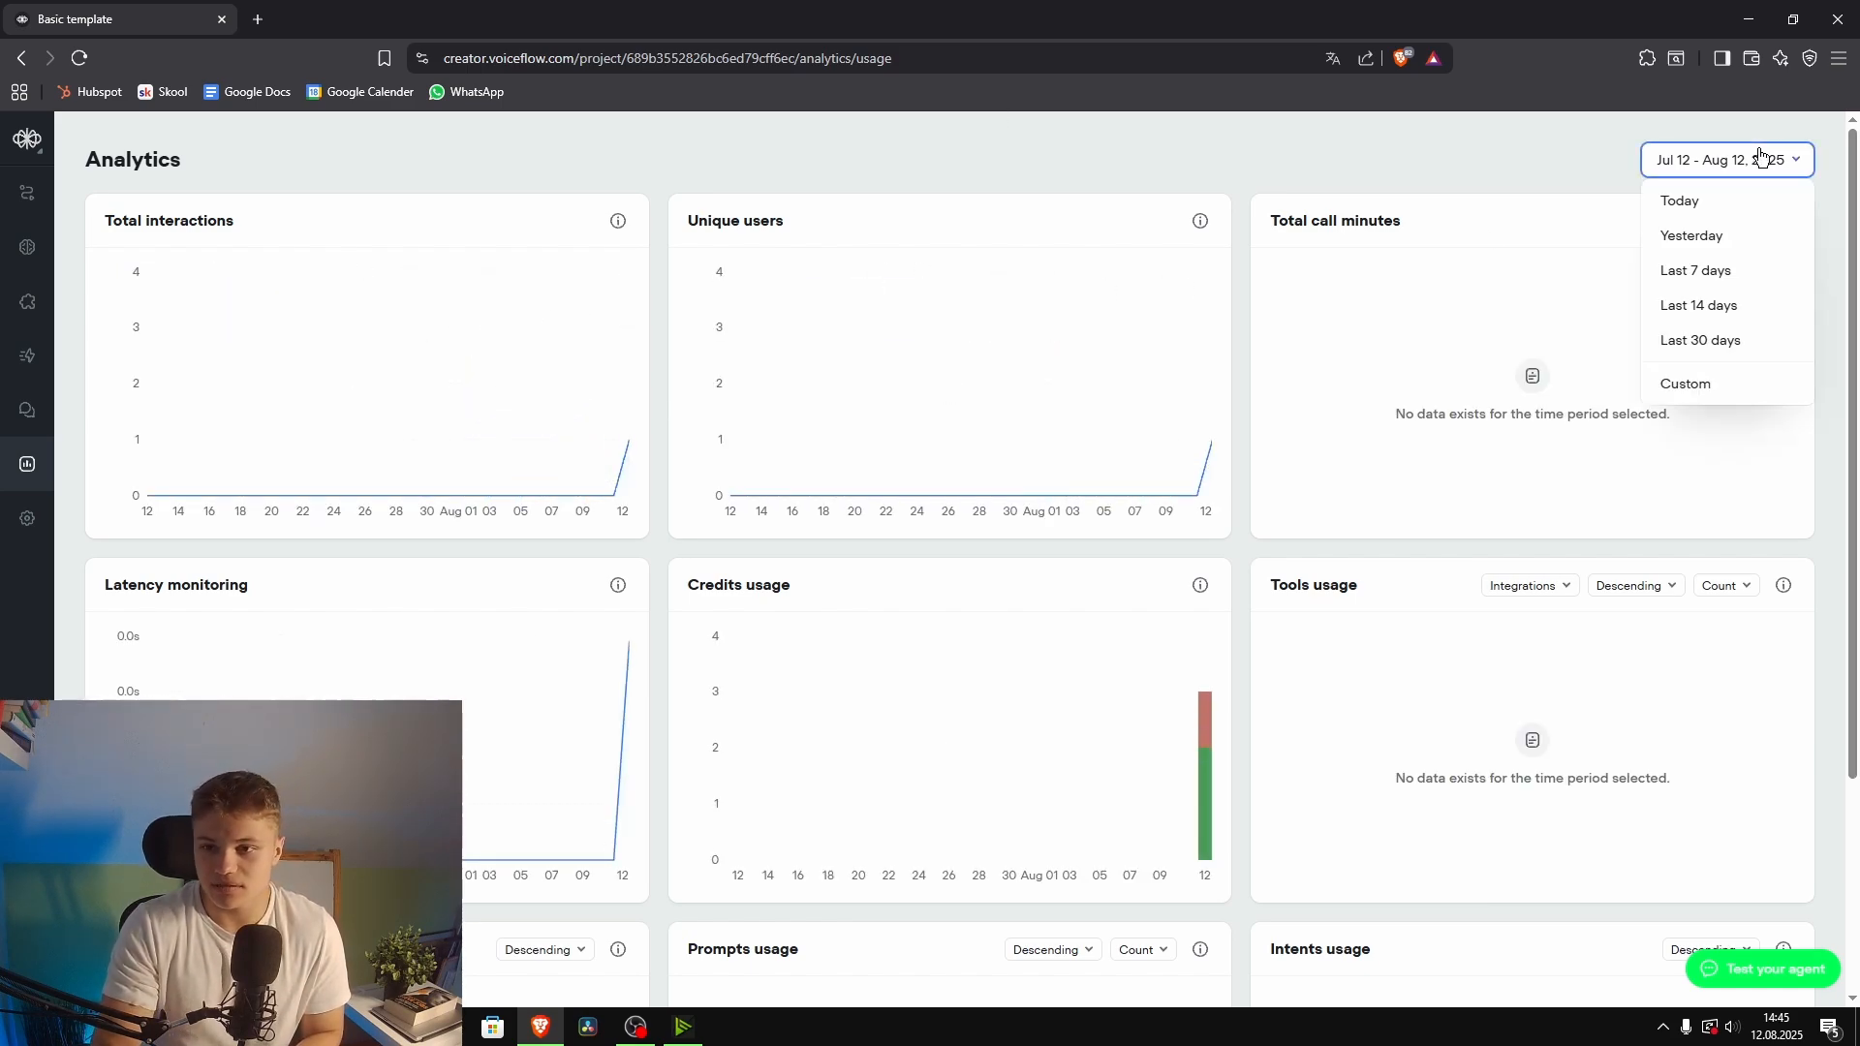
pyautogui.click(1391, 158)
pyautogui.click(1705, 166)
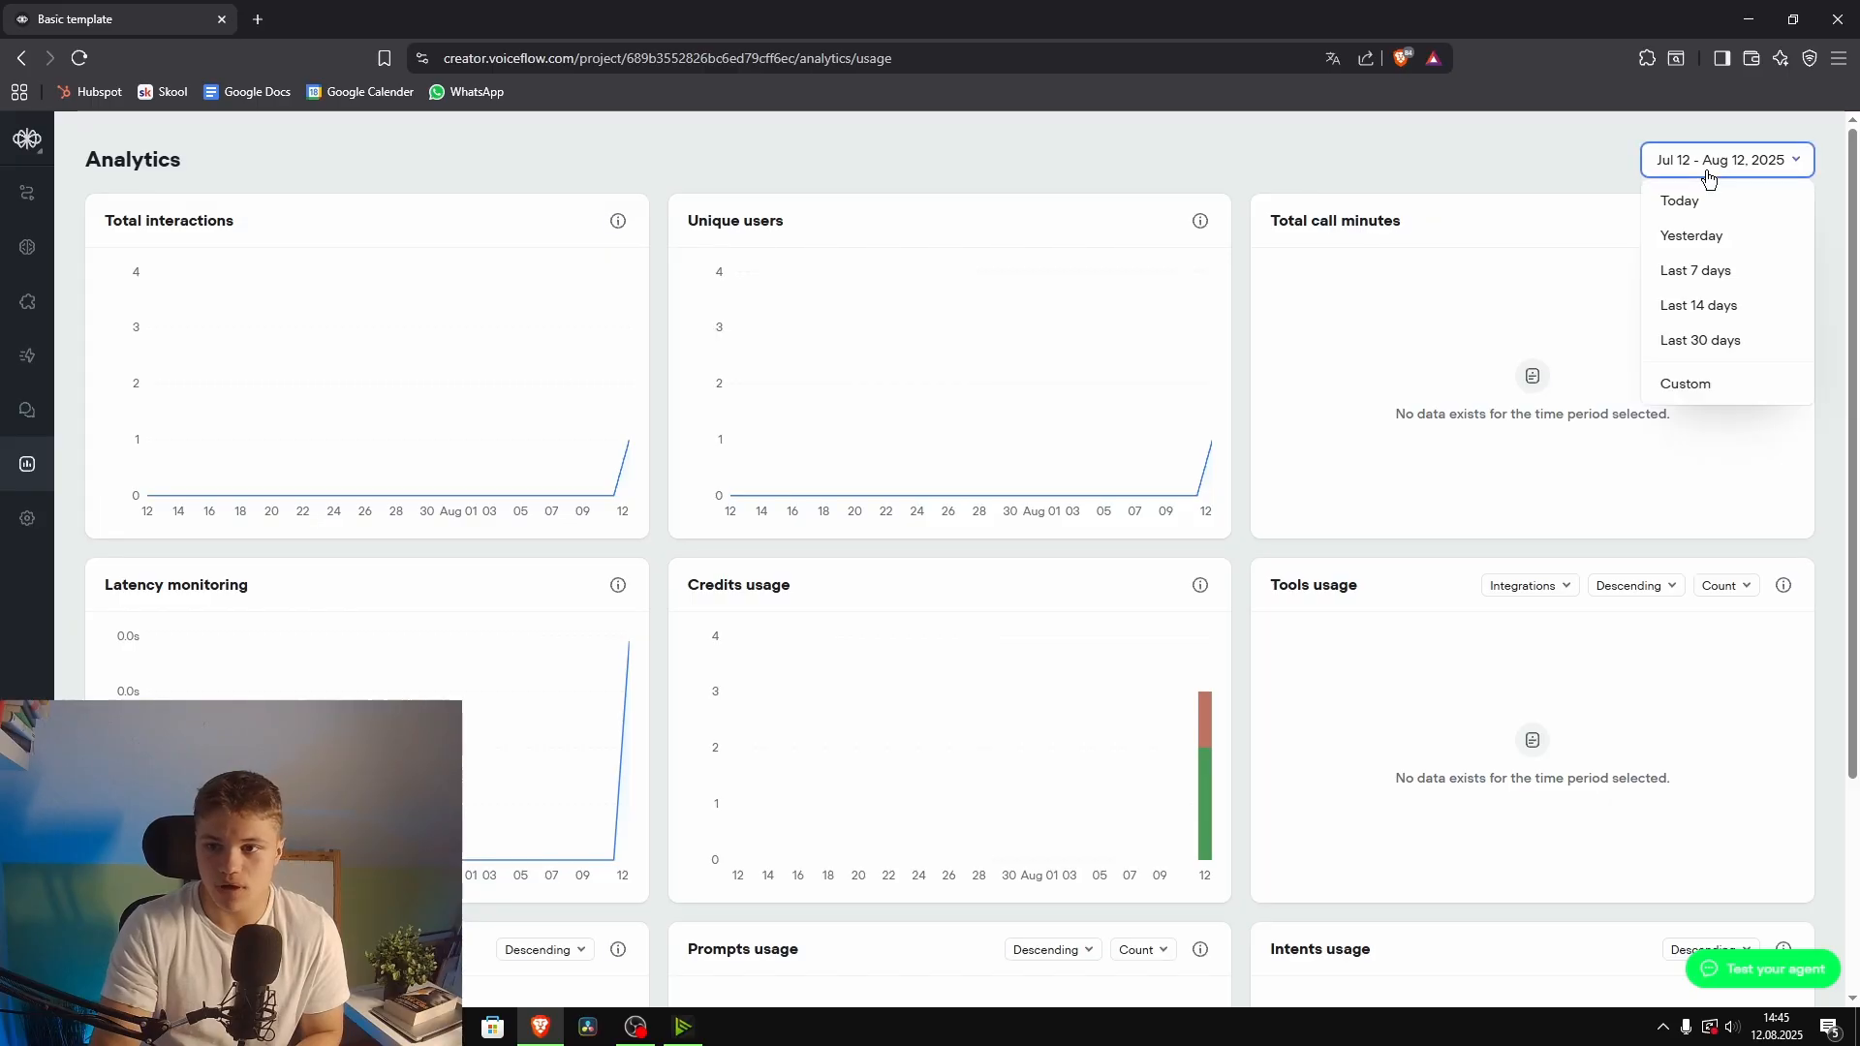
pyautogui.click(1697, 201)
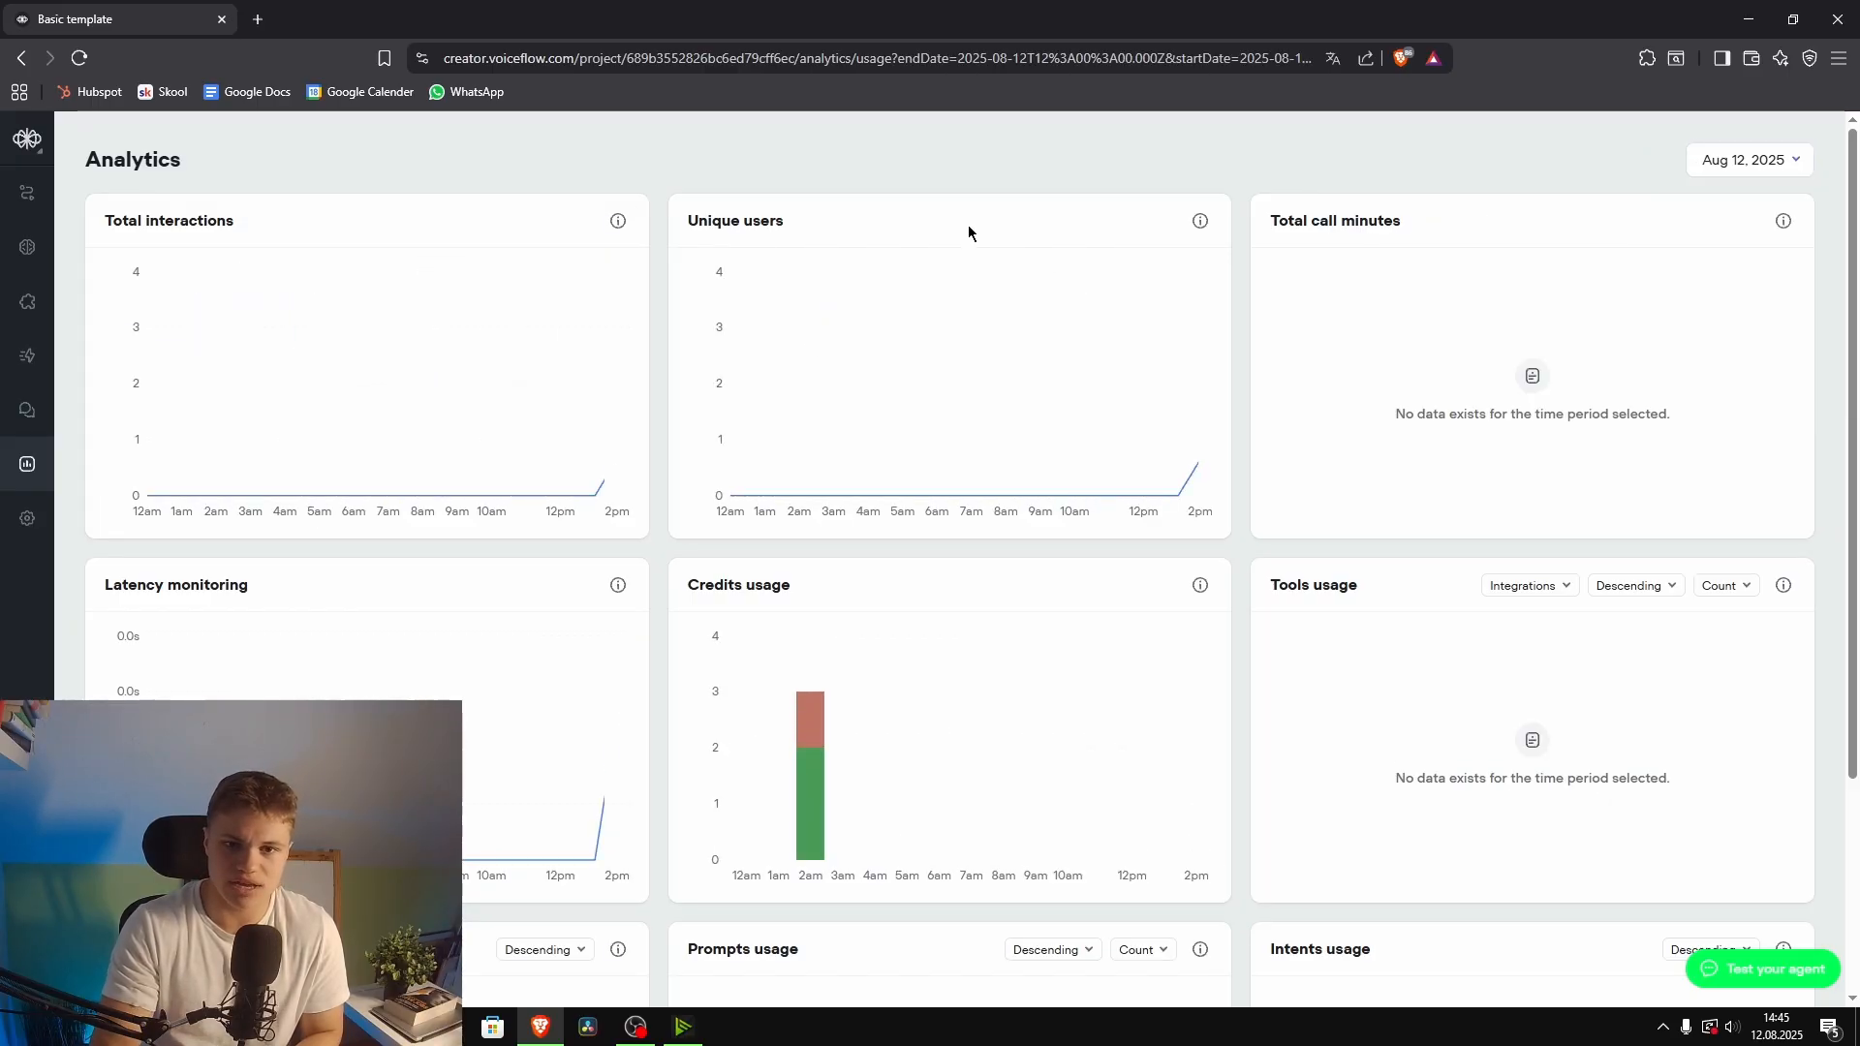
pyautogui.scroll(-3, 1174, 360)
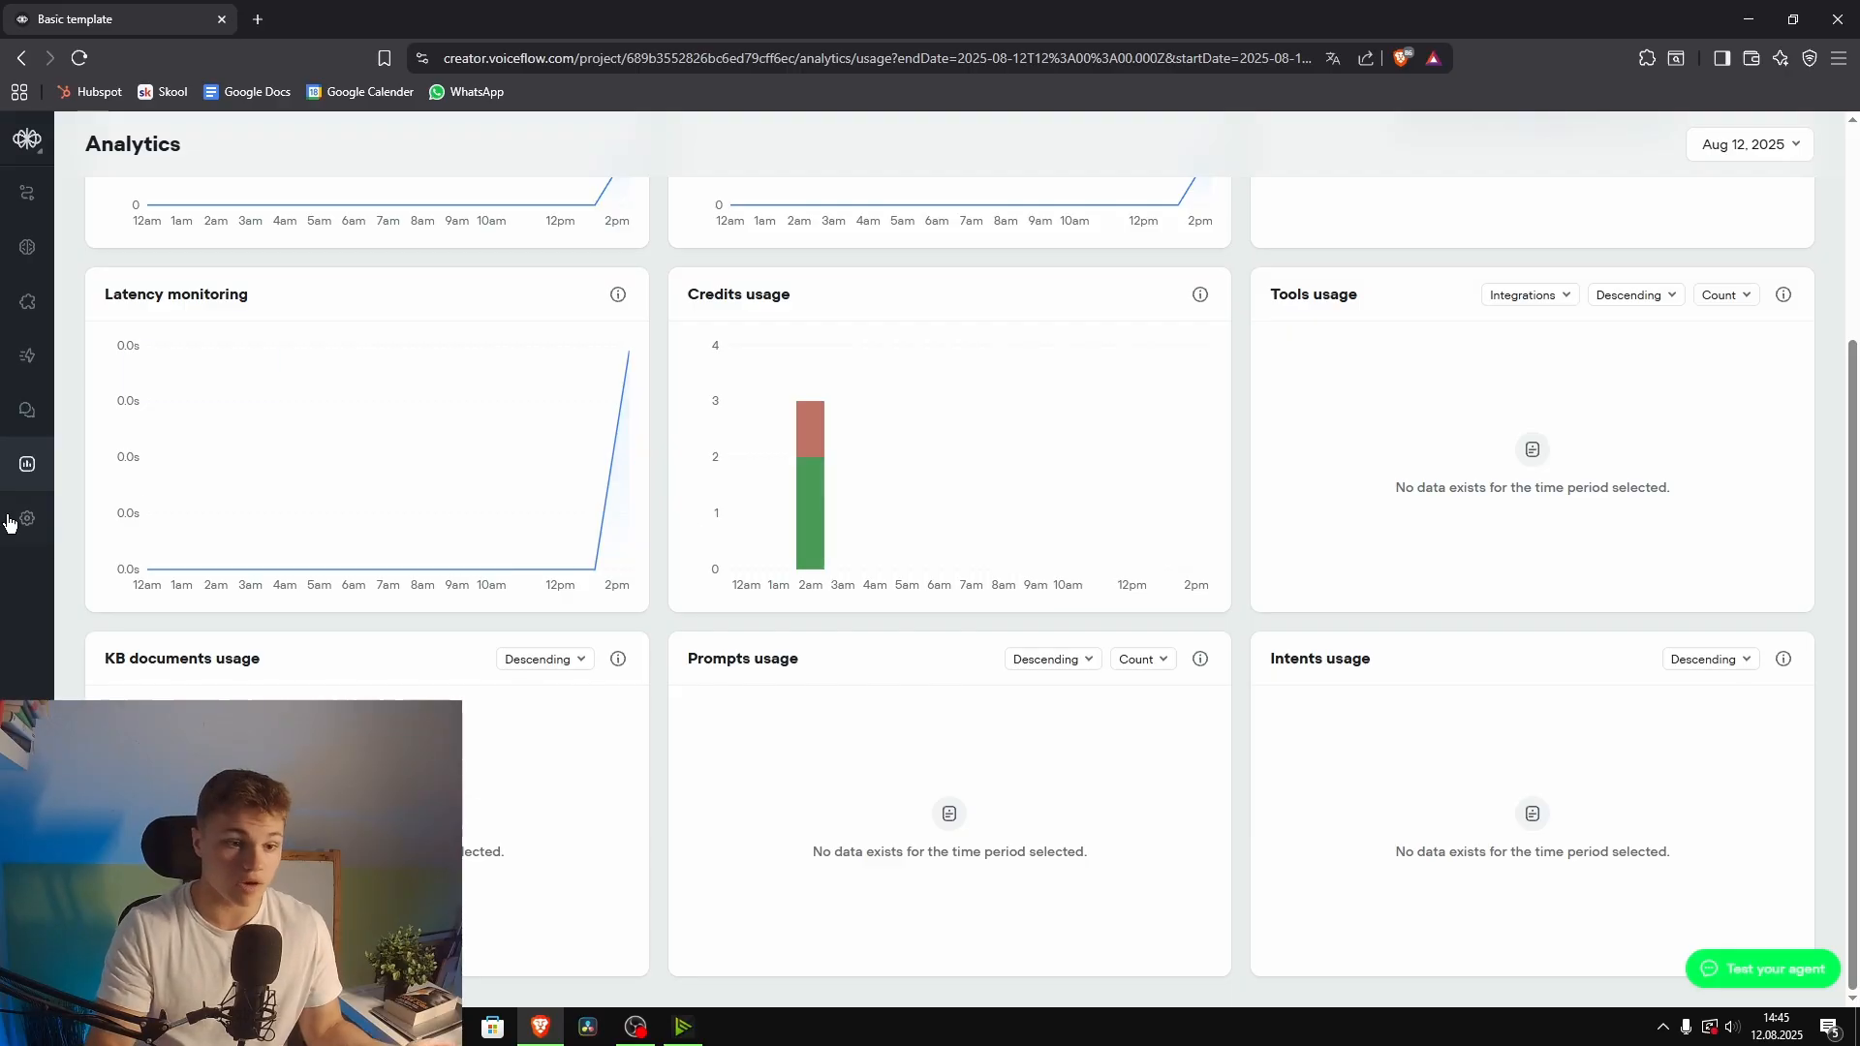
pyautogui.scroll(3, 872, 610)
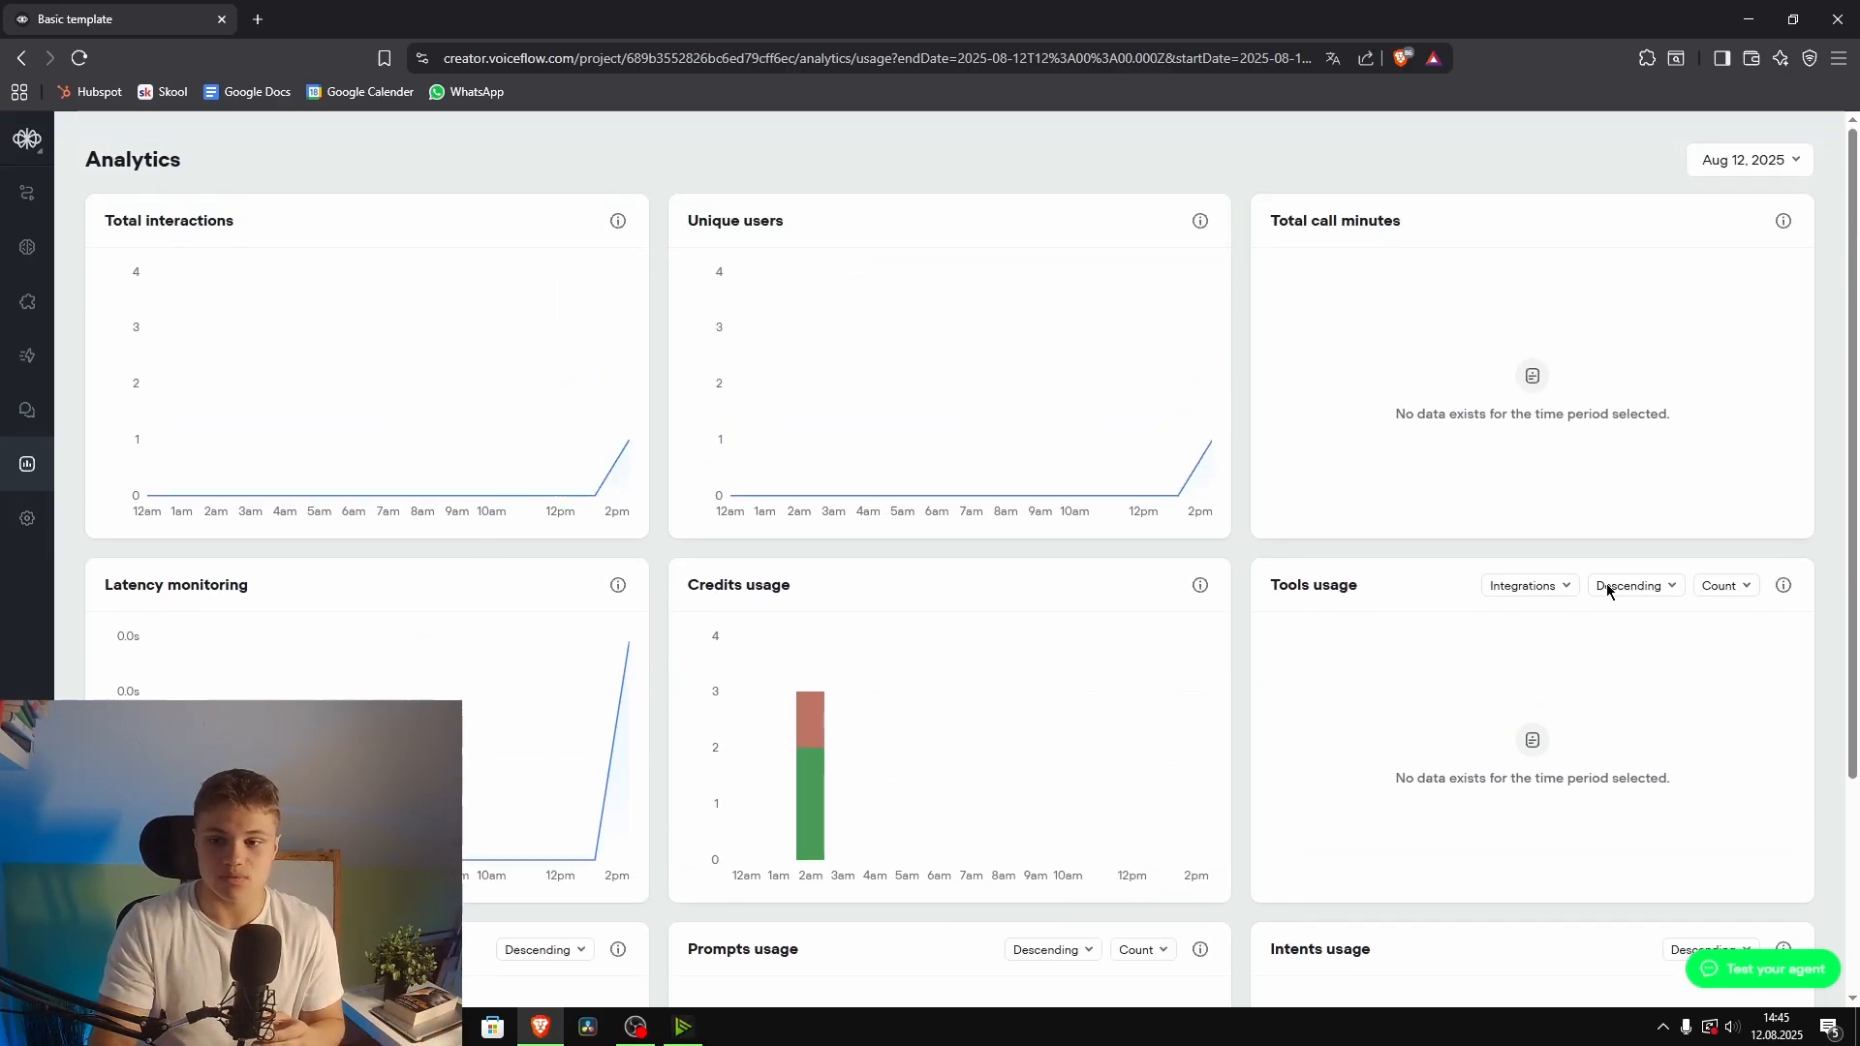
# Step: Look through the agent's General settings, covering agent info, metadata, canvas preferences and the agent deletion option
pyautogui.click(26, 539)
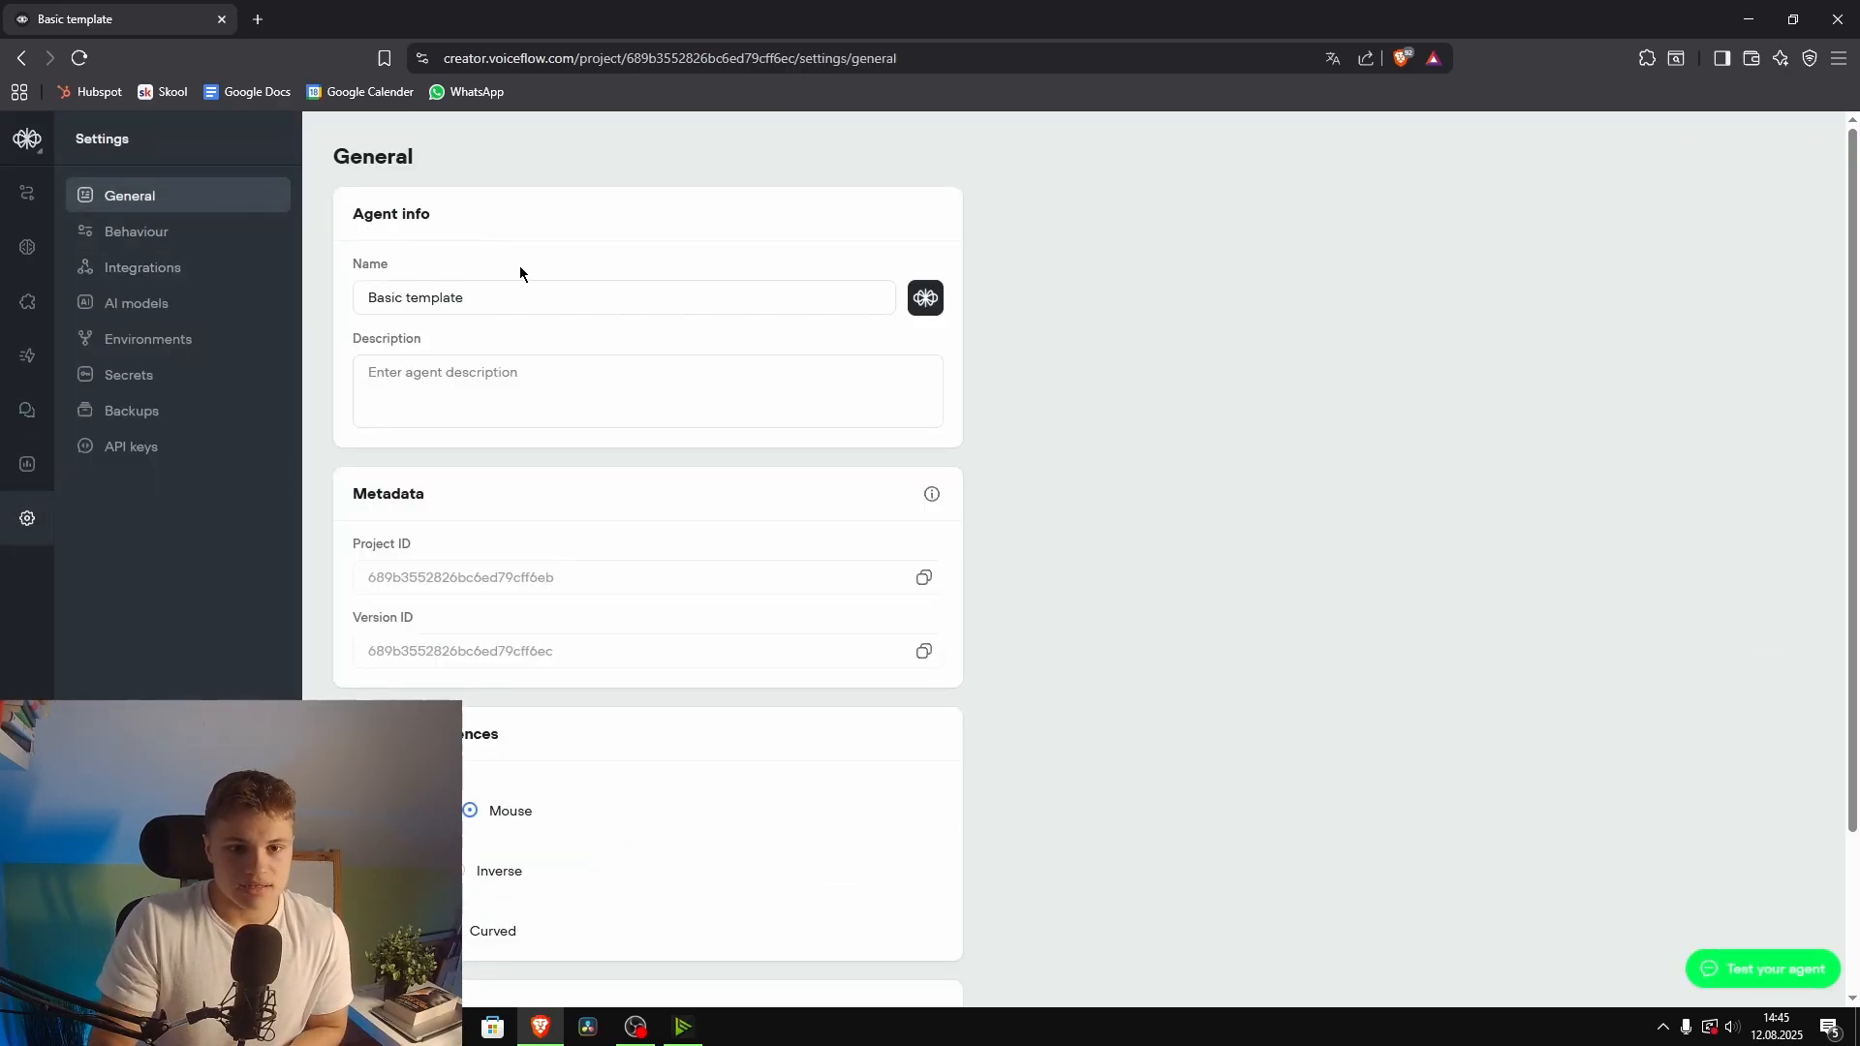
pyautogui.tripleClick(373, 299)
pyautogui.click(1132, 425)
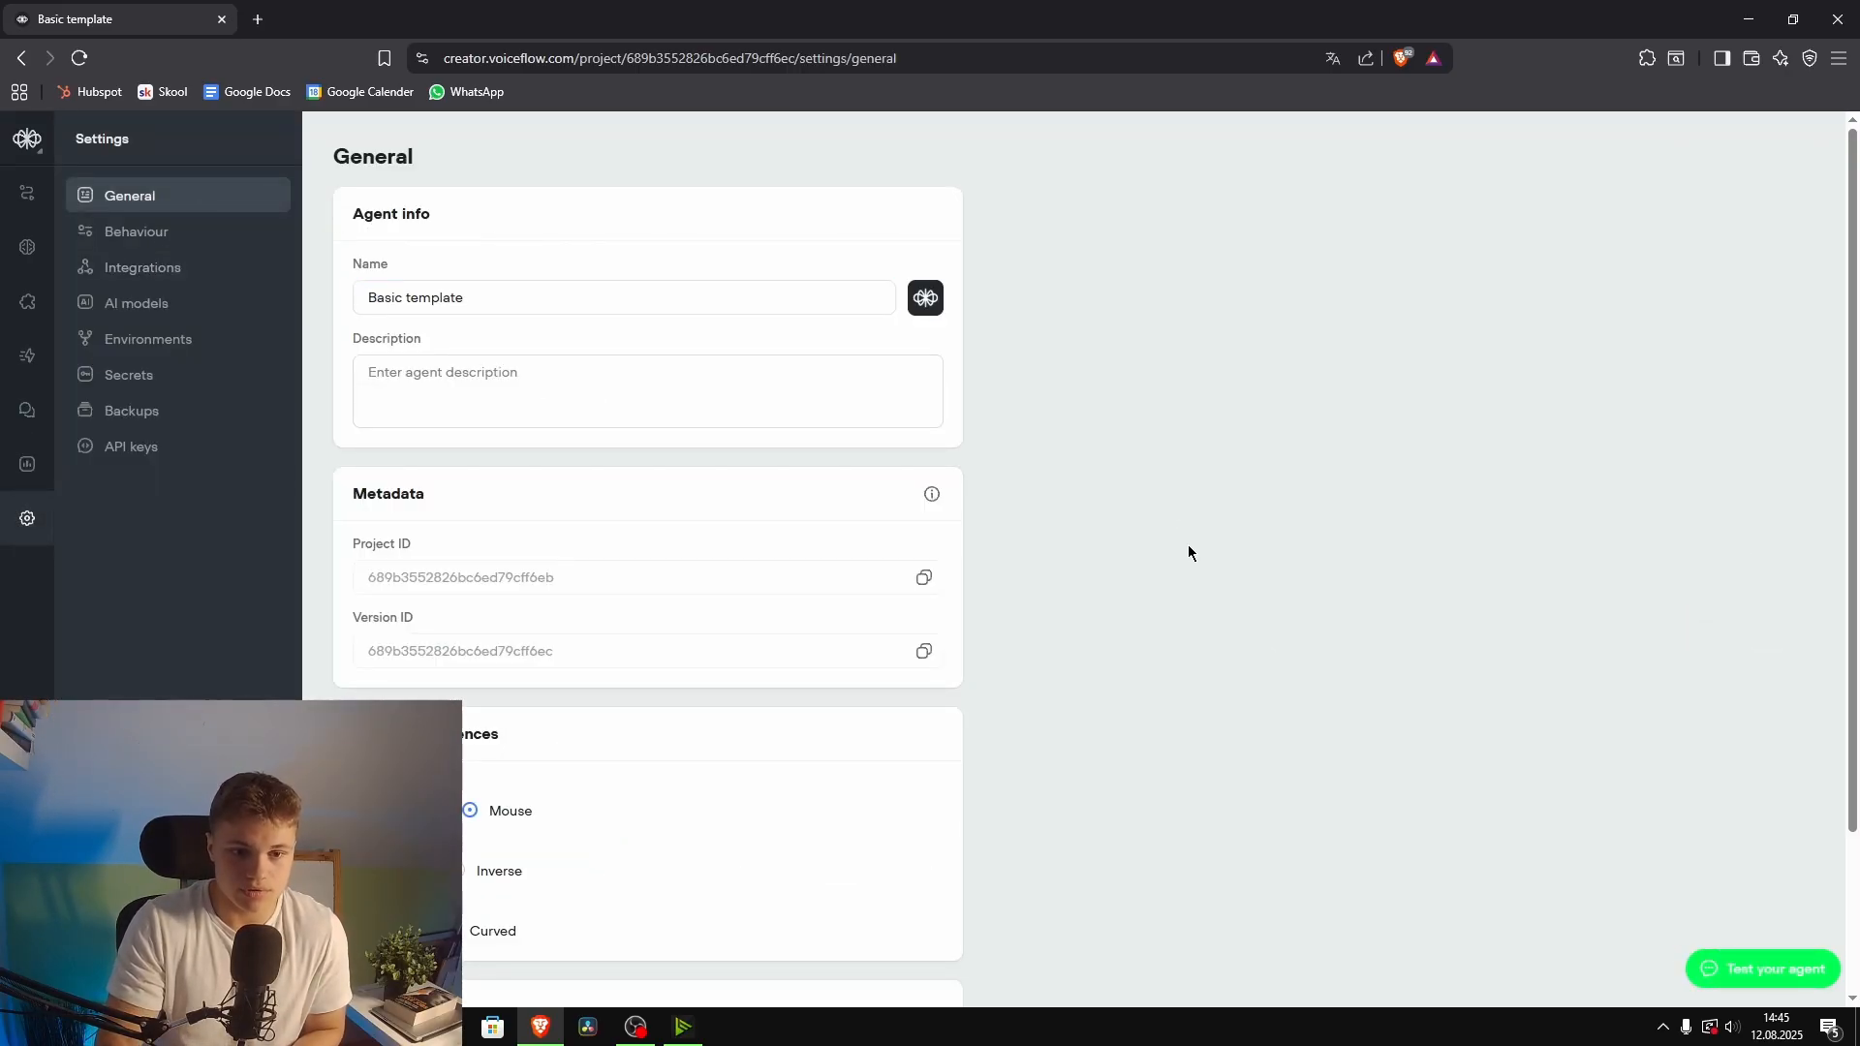
pyautogui.scroll(-2, 1025, 500)
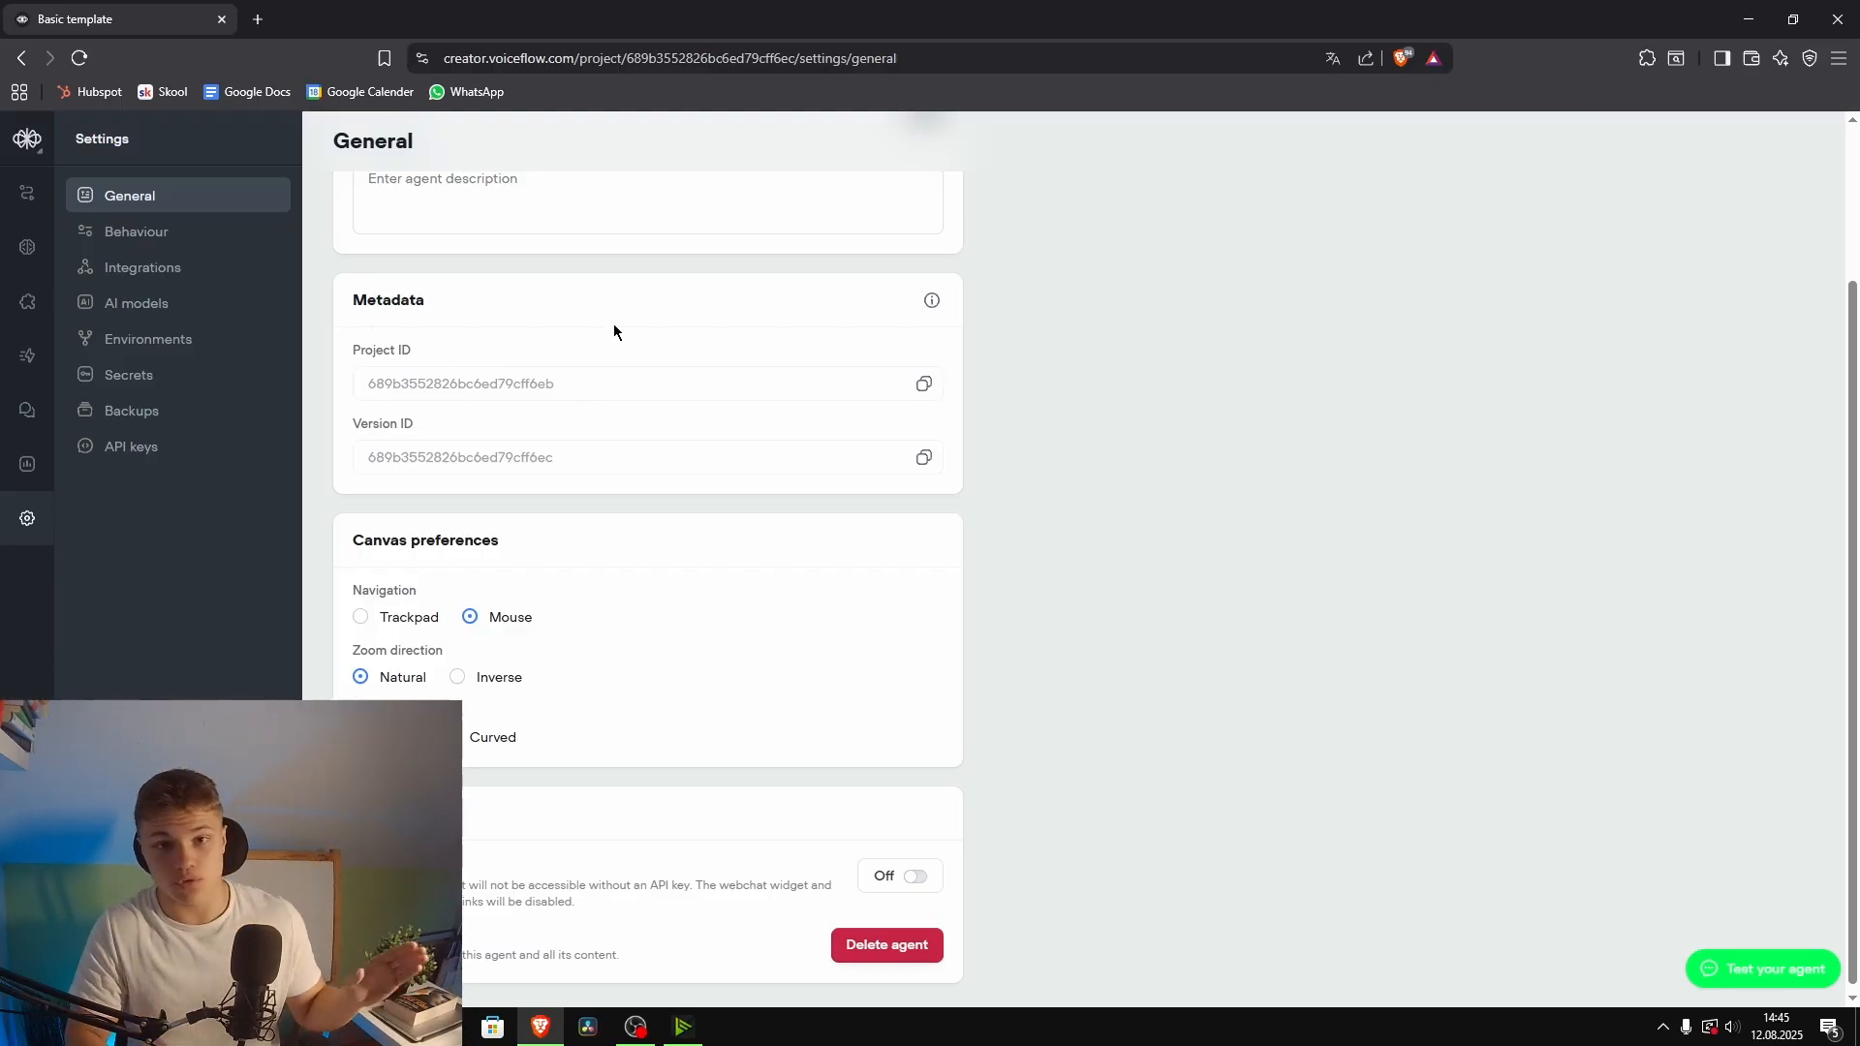
pyautogui.scroll(-1, 613, 323)
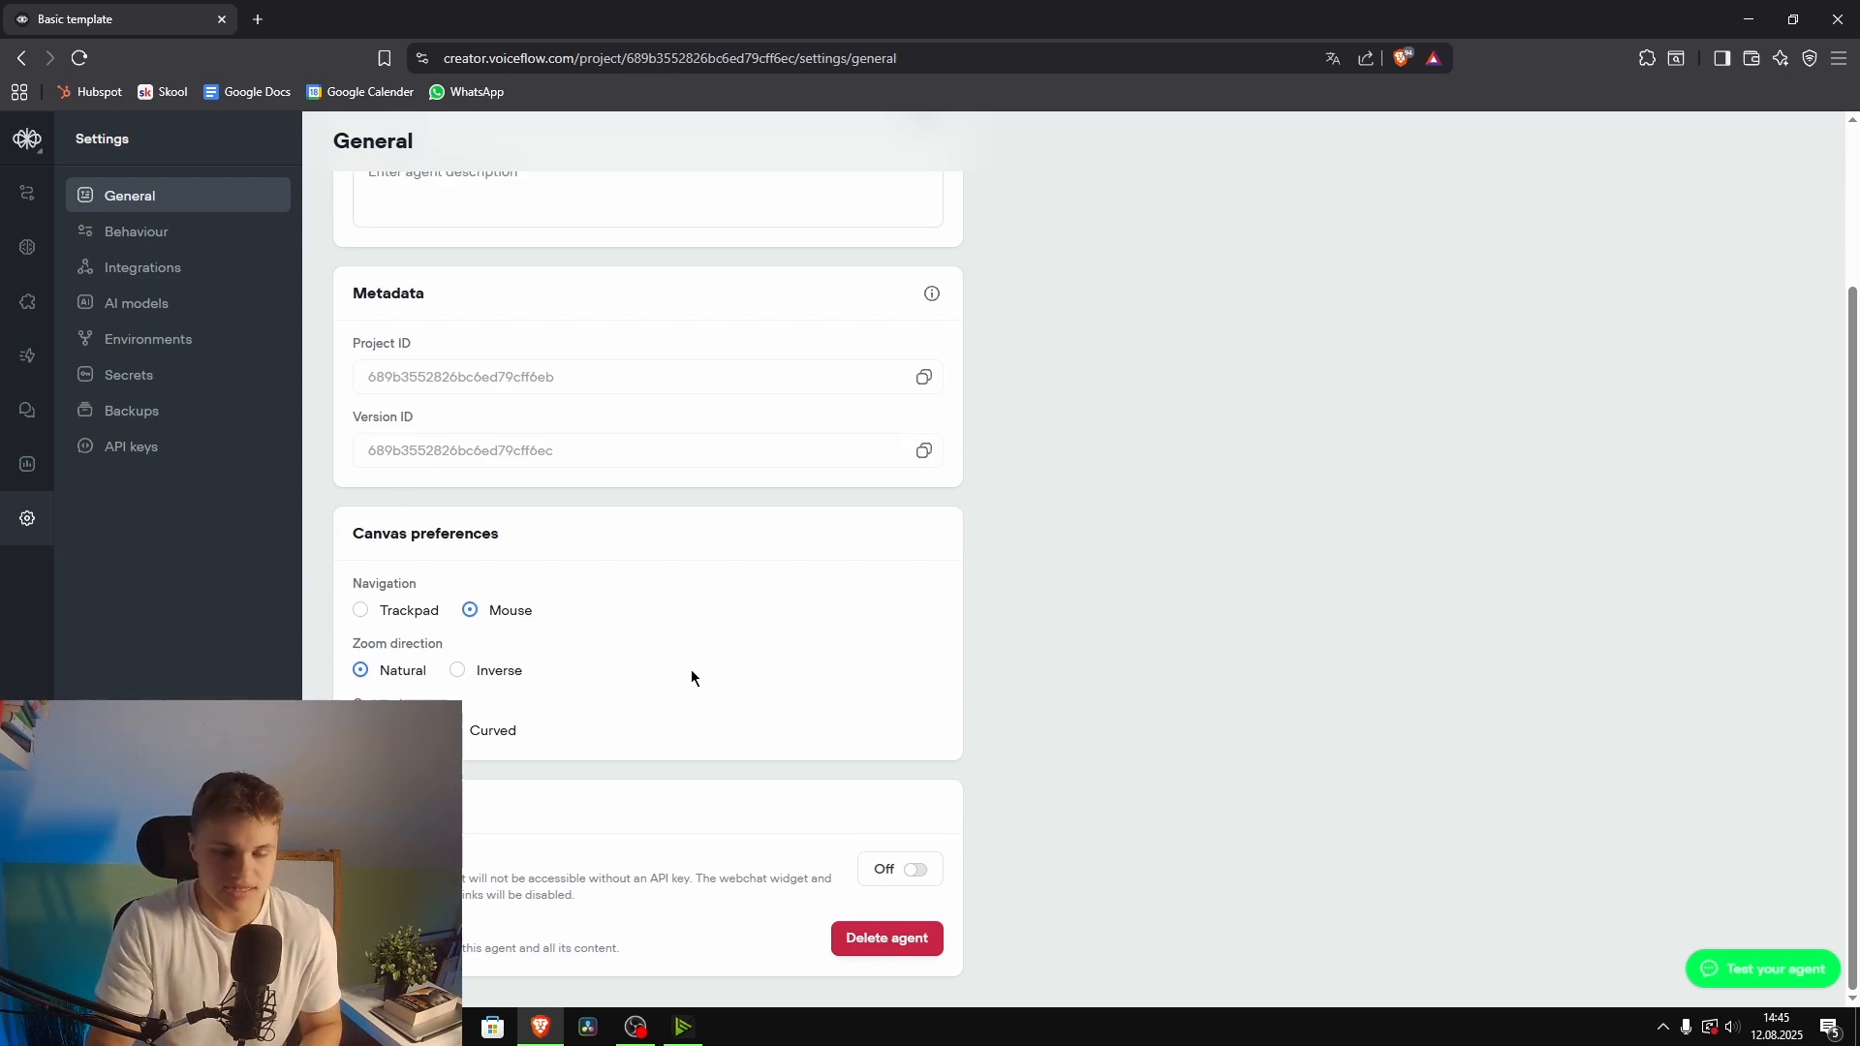
# Step: Set the Eleven Labs output voice to Charlie in the Behaviour settings and look over the remaining voice output and input options
pyautogui.click(122, 237)
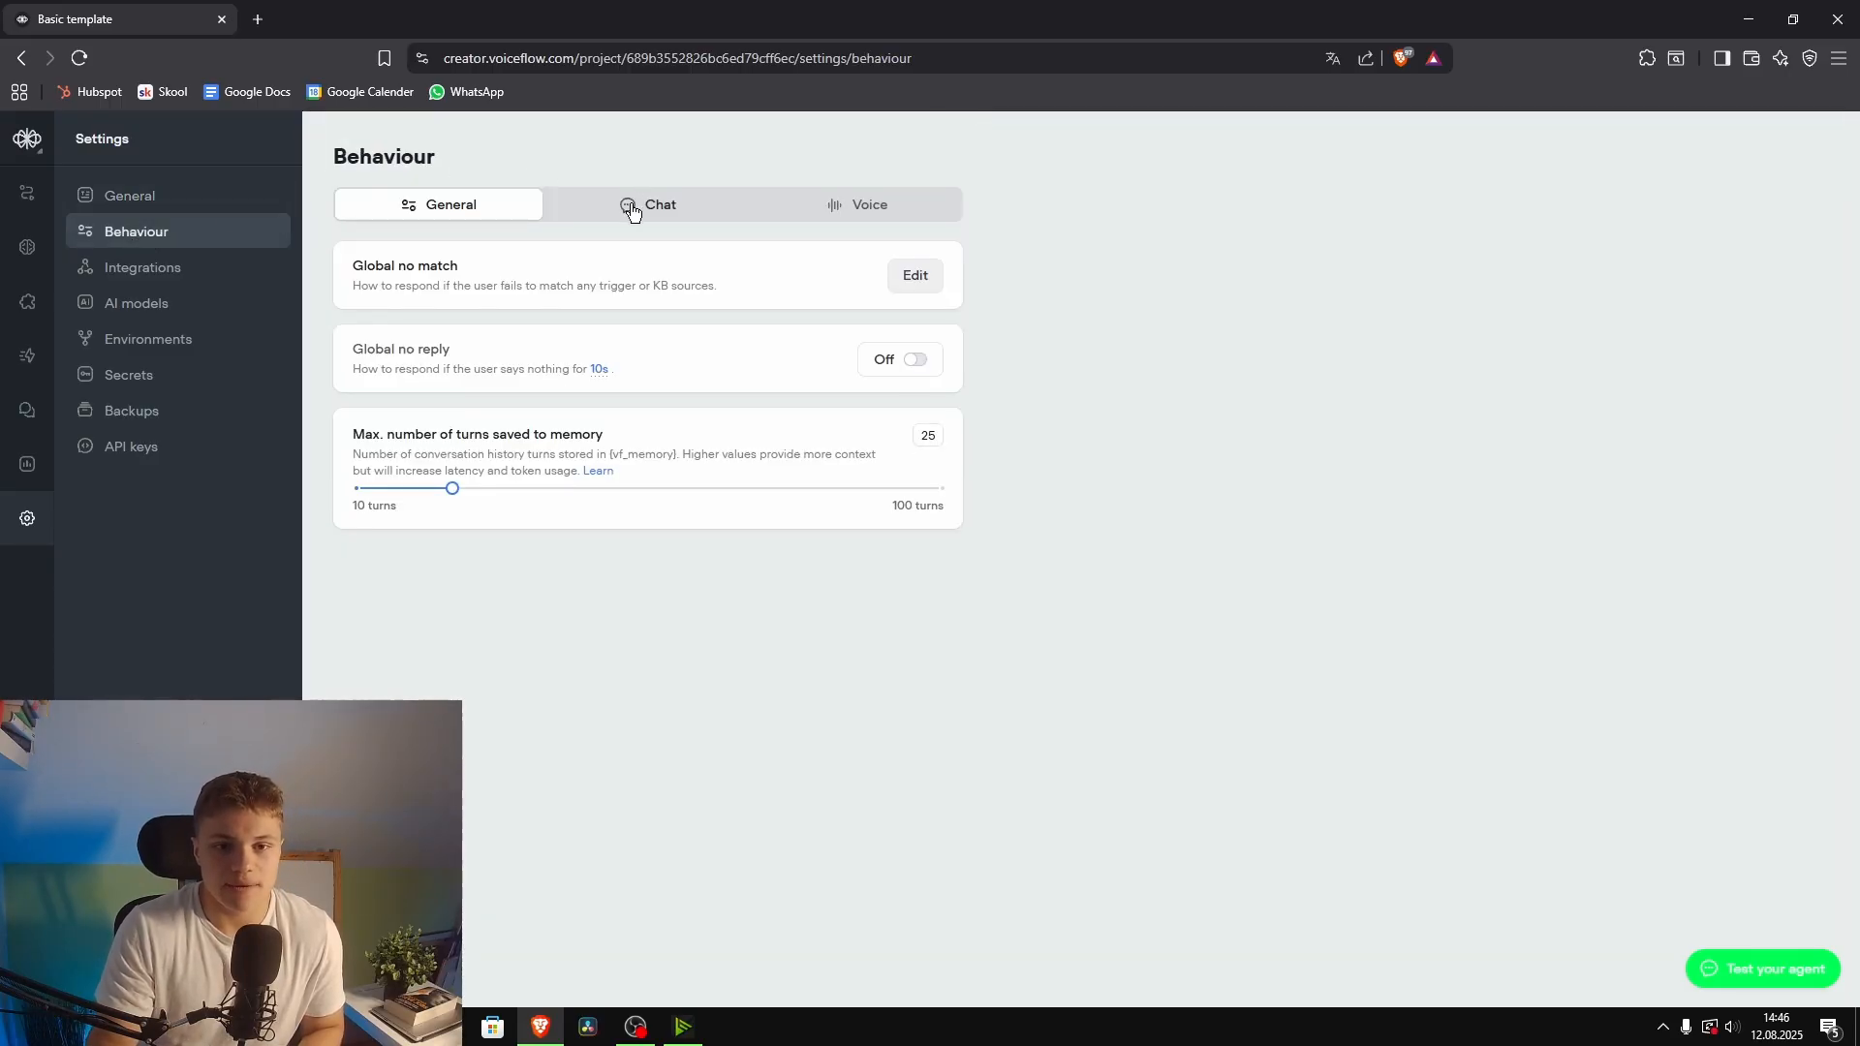
pyautogui.click(632, 207)
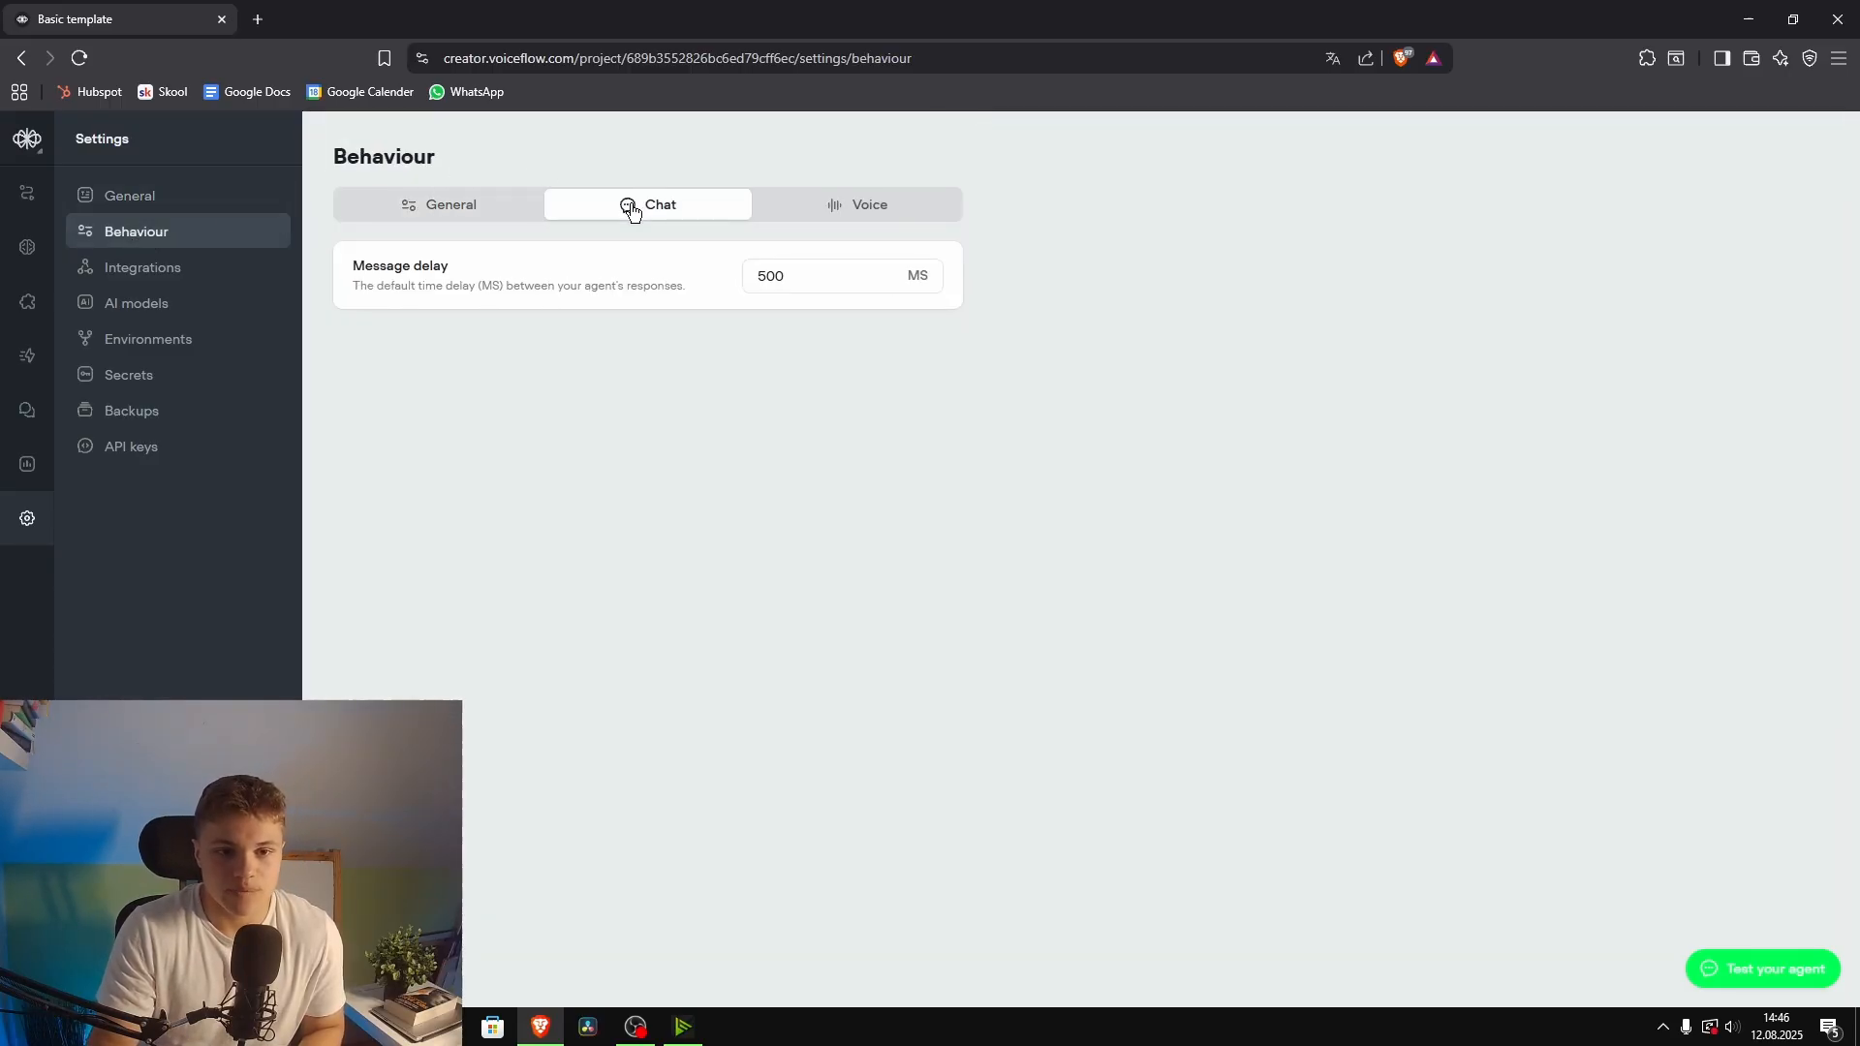
pyautogui.click(898, 212)
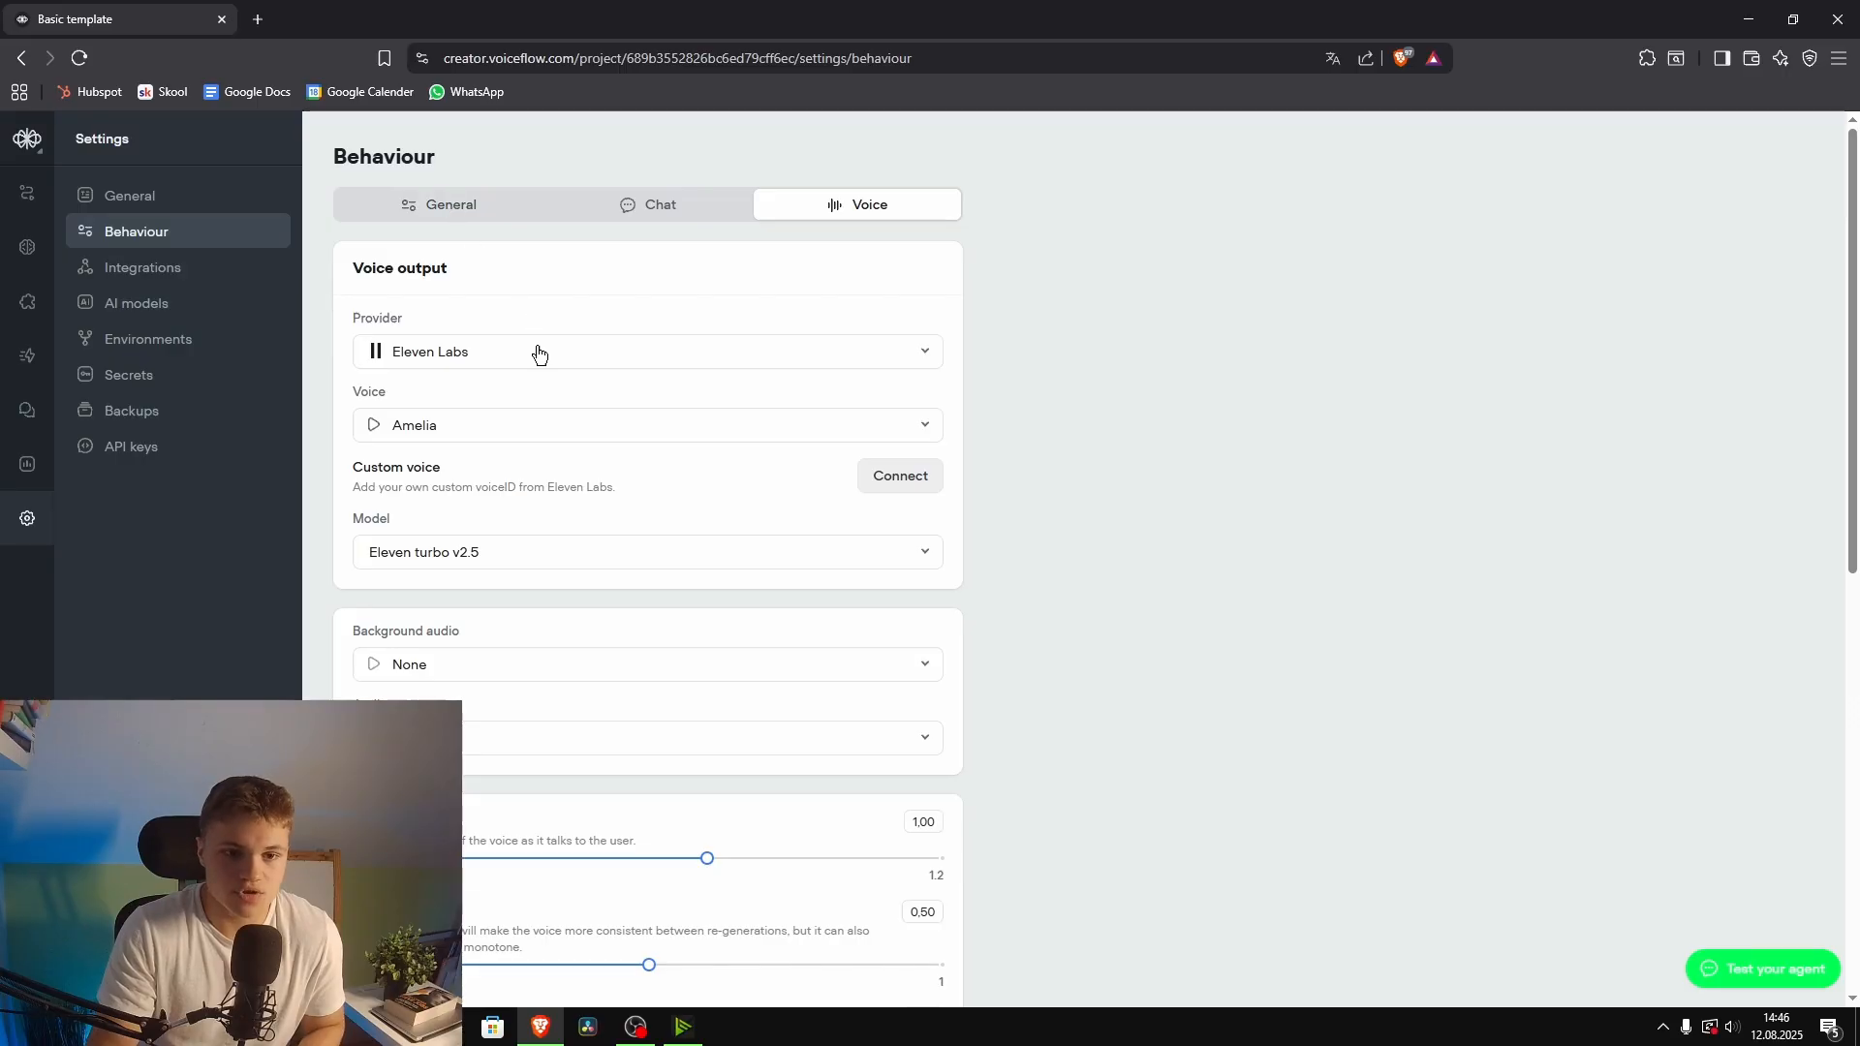
pyautogui.scroll(-2, 540, 358)
pyautogui.click(484, 244)
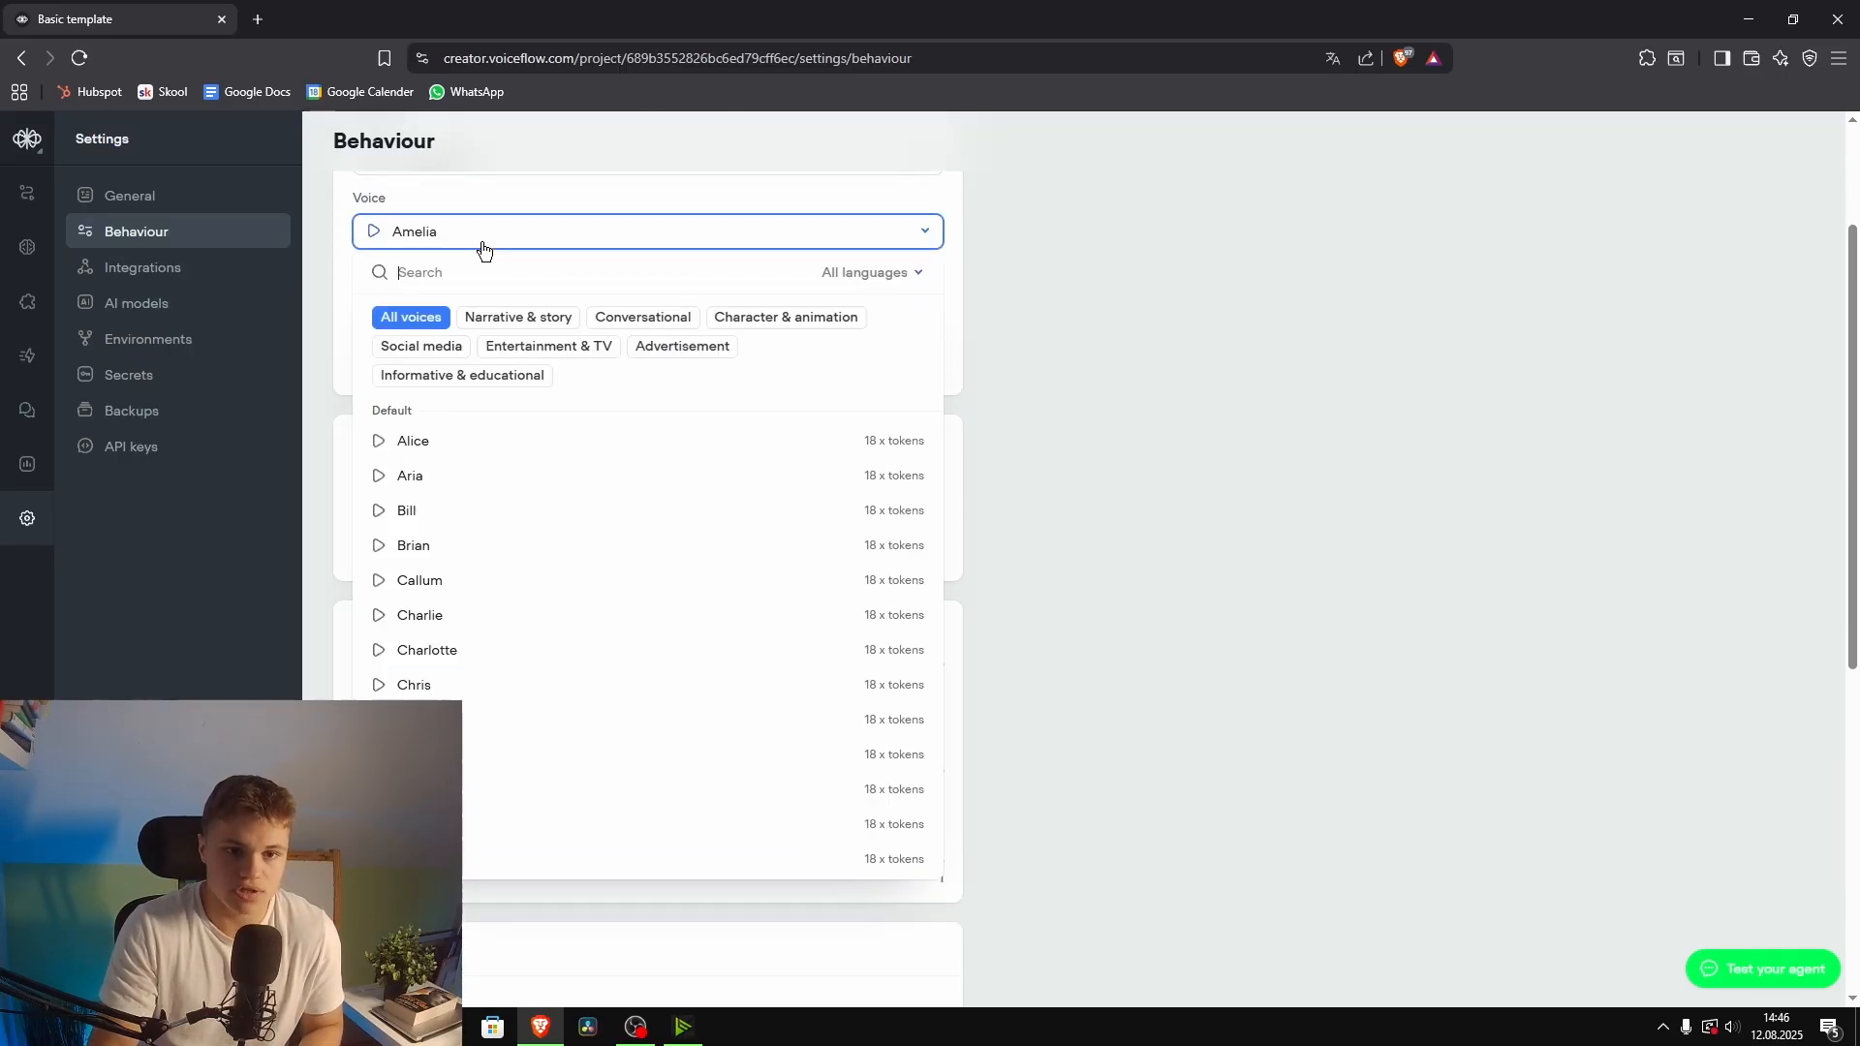
pyautogui.click(441, 615)
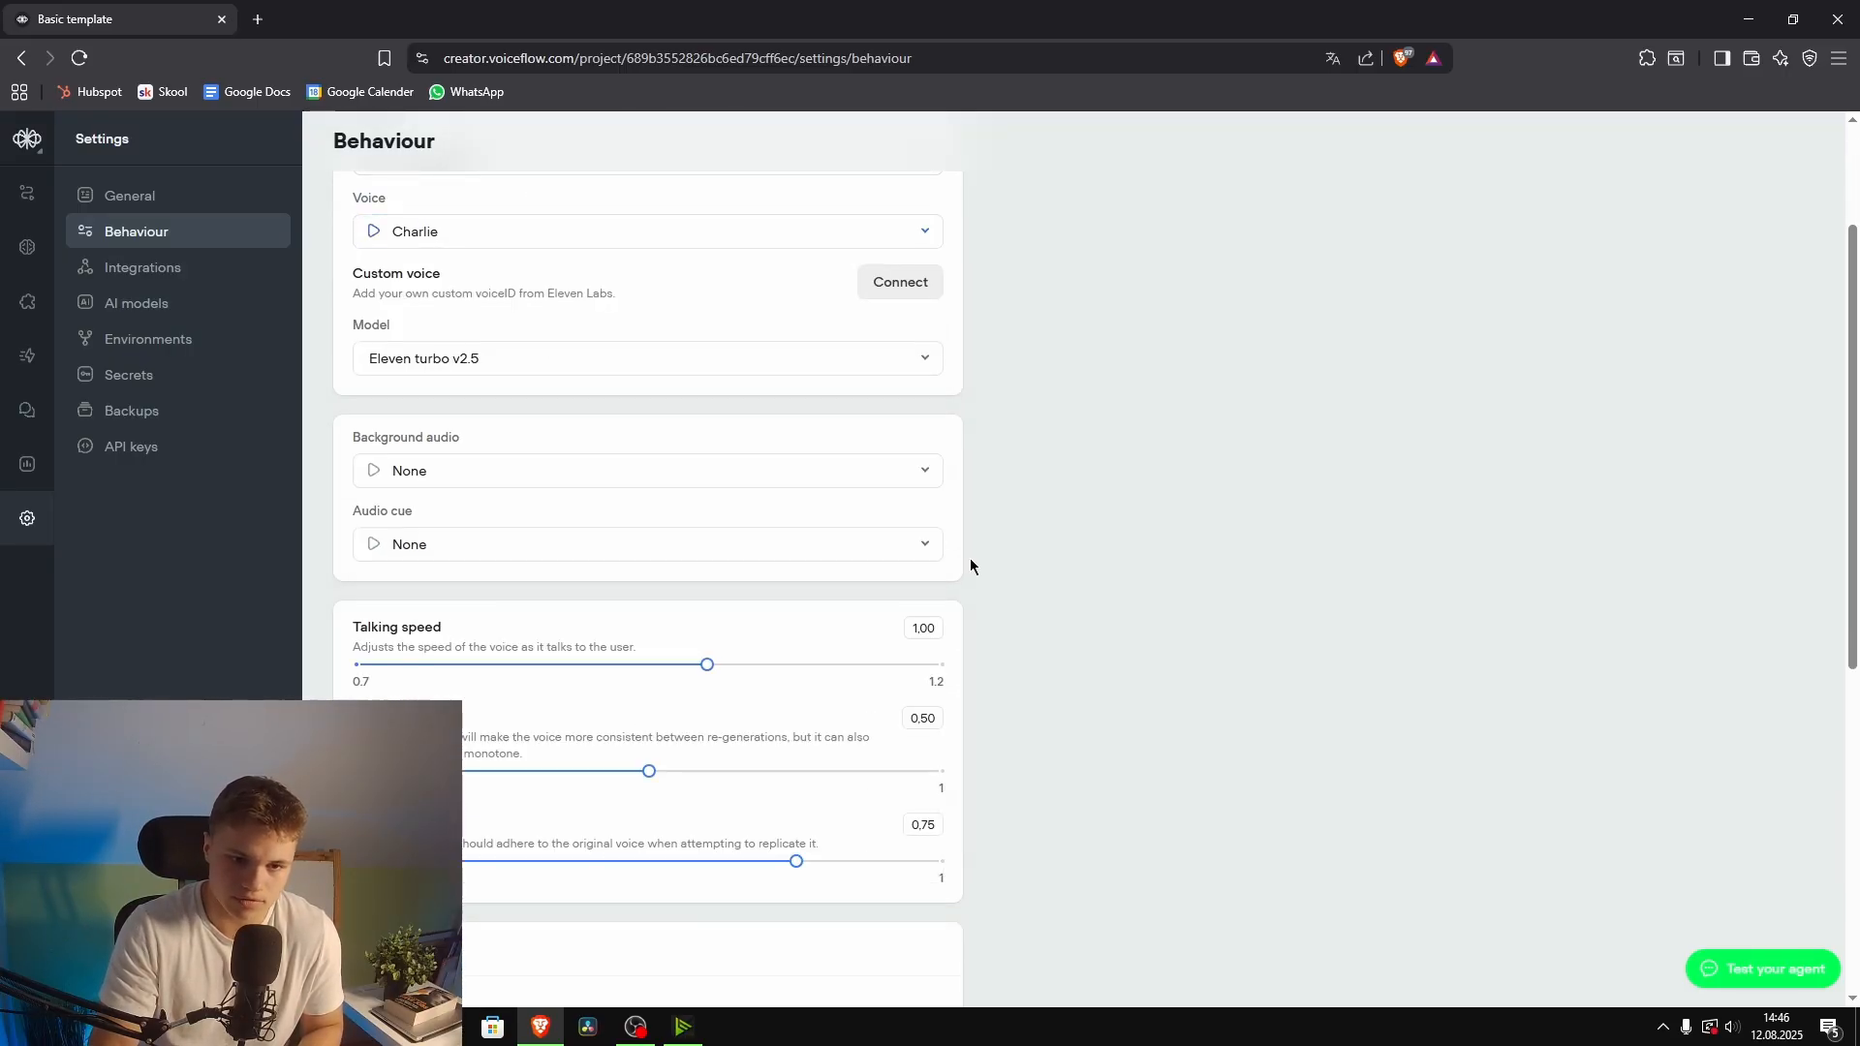
pyautogui.scroll(2, 747, 361)
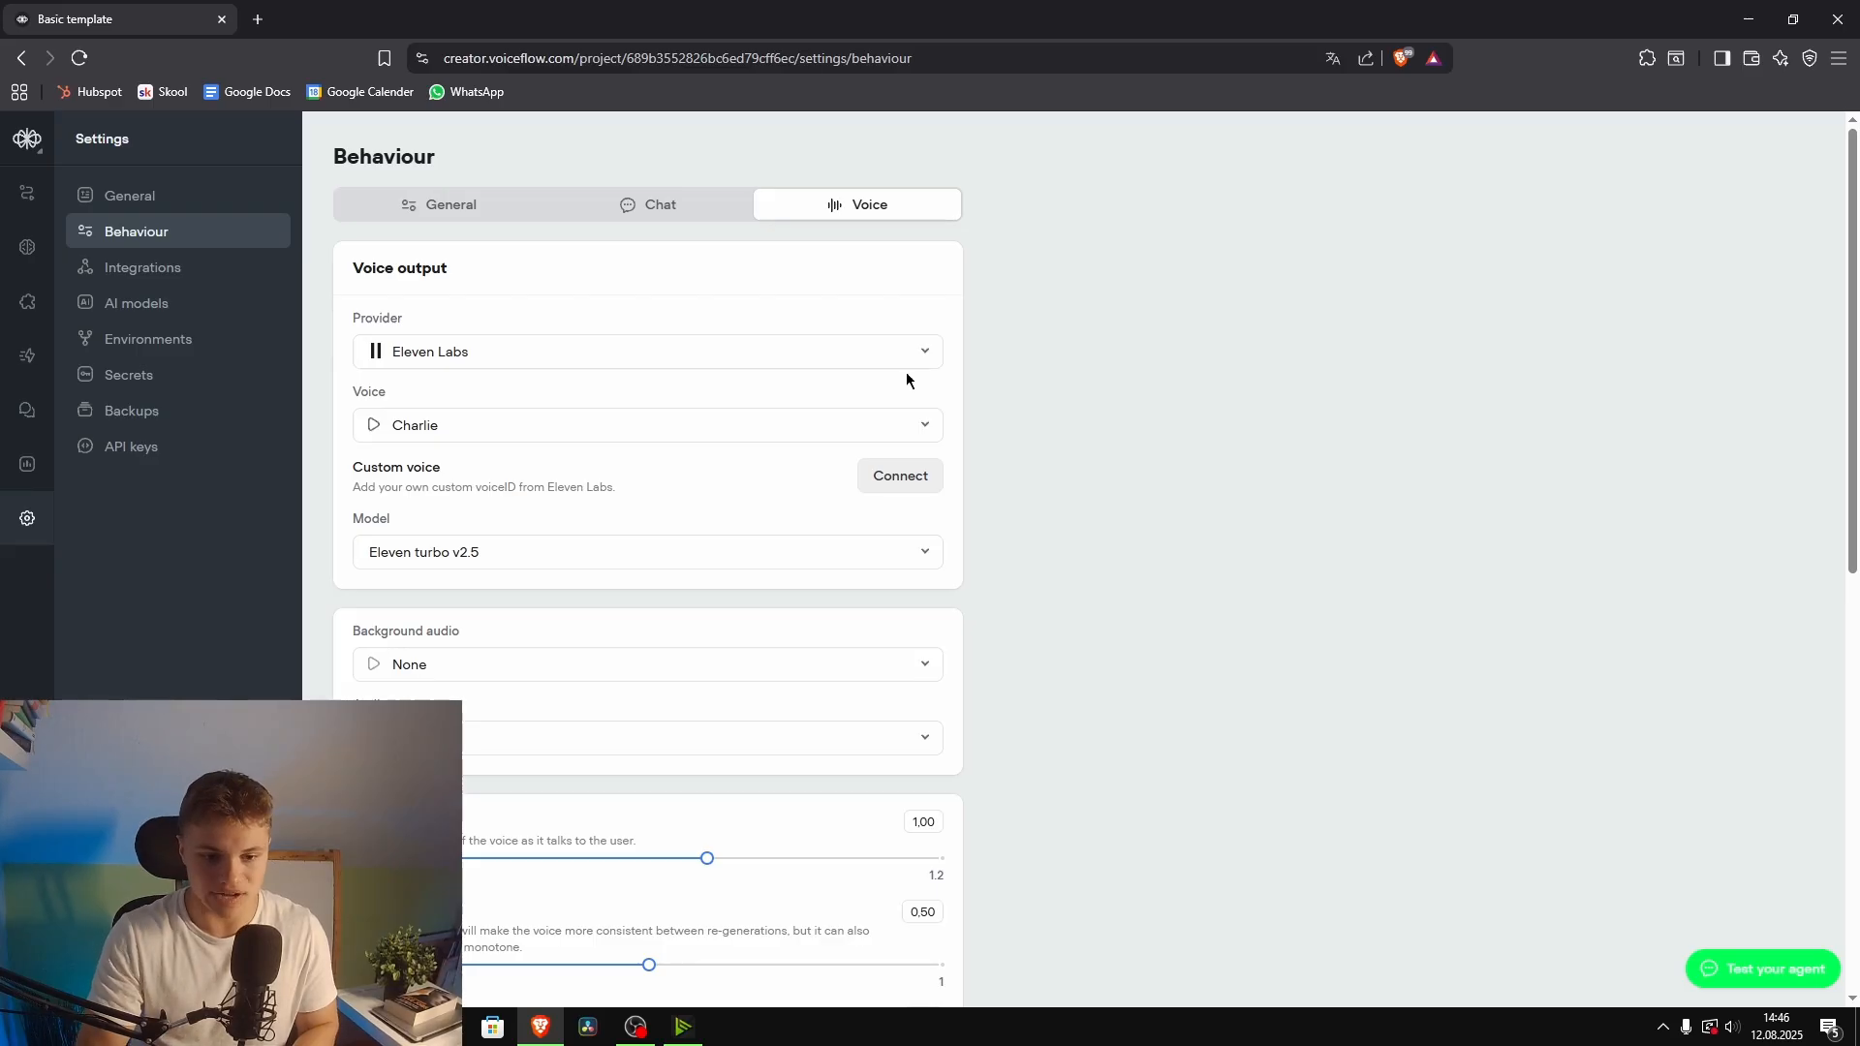
pyautogui.scroll(-4, 867, 422)
pyautogui.scroll(-4, 858, 427)
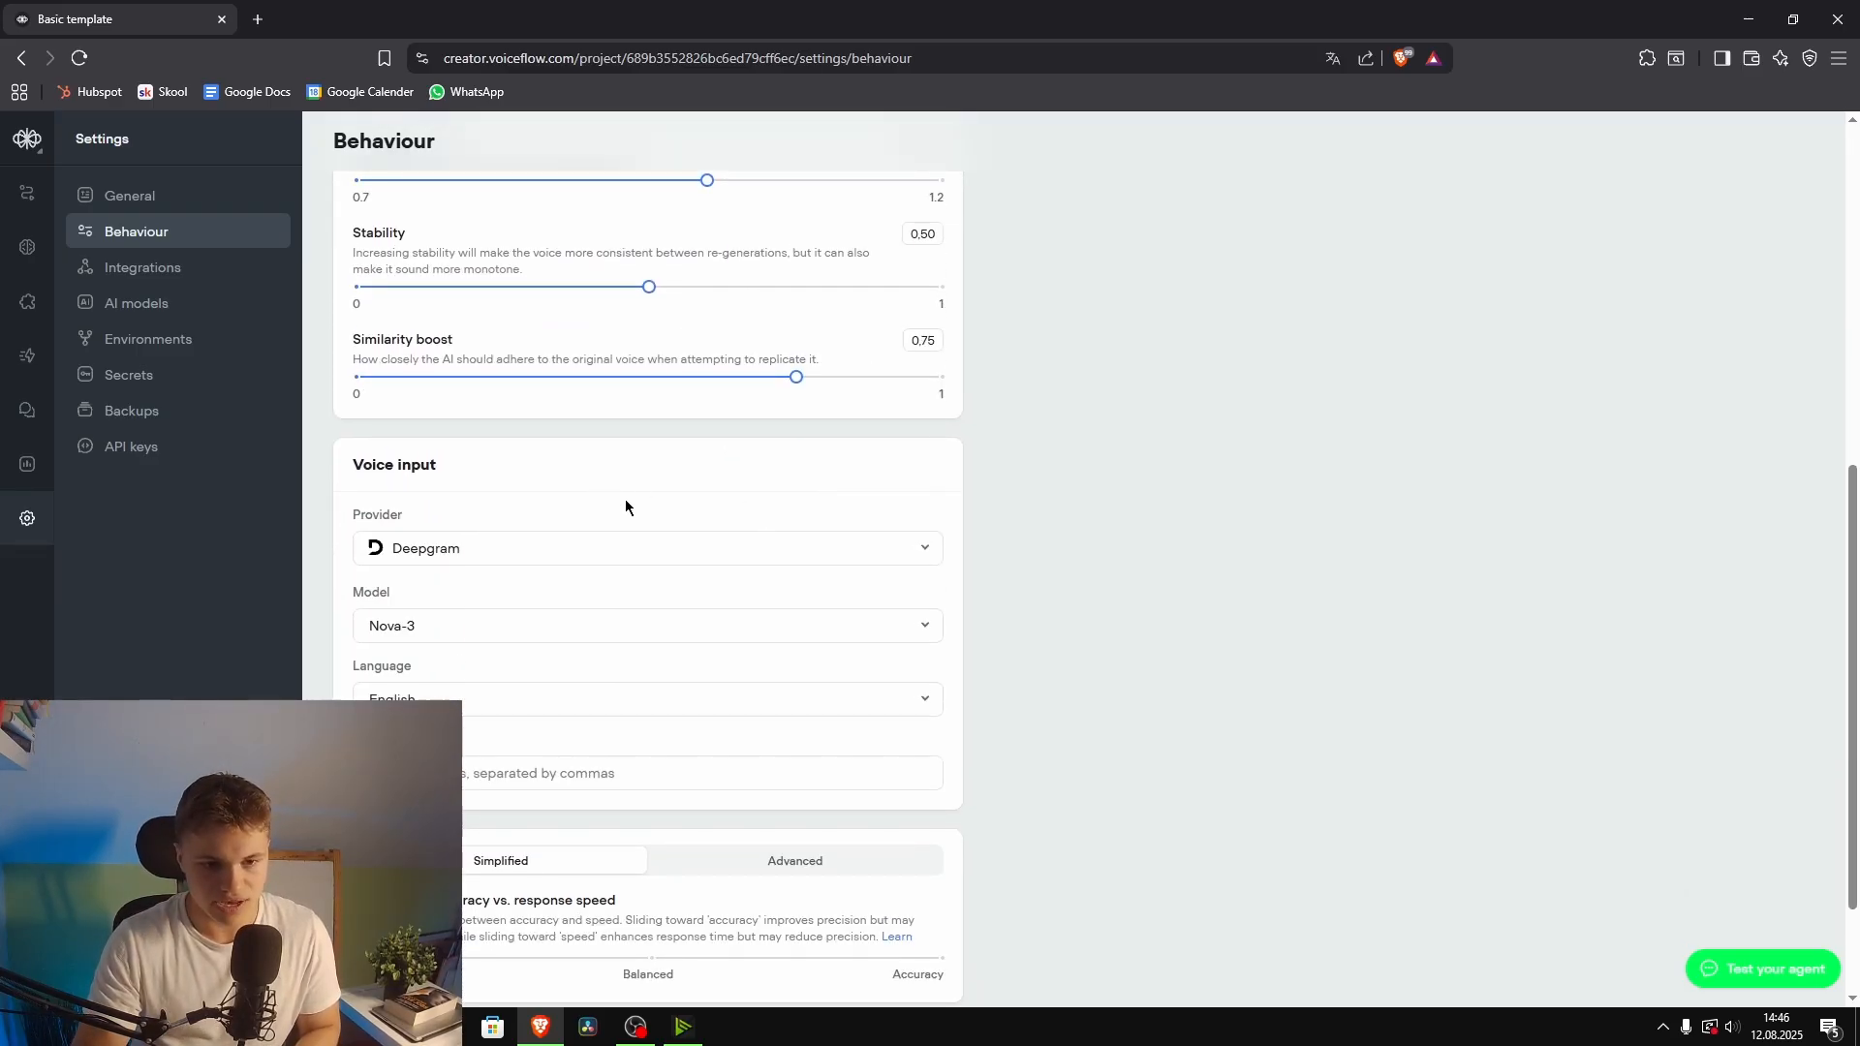
pyautogui.scroll(10, 950, 531)
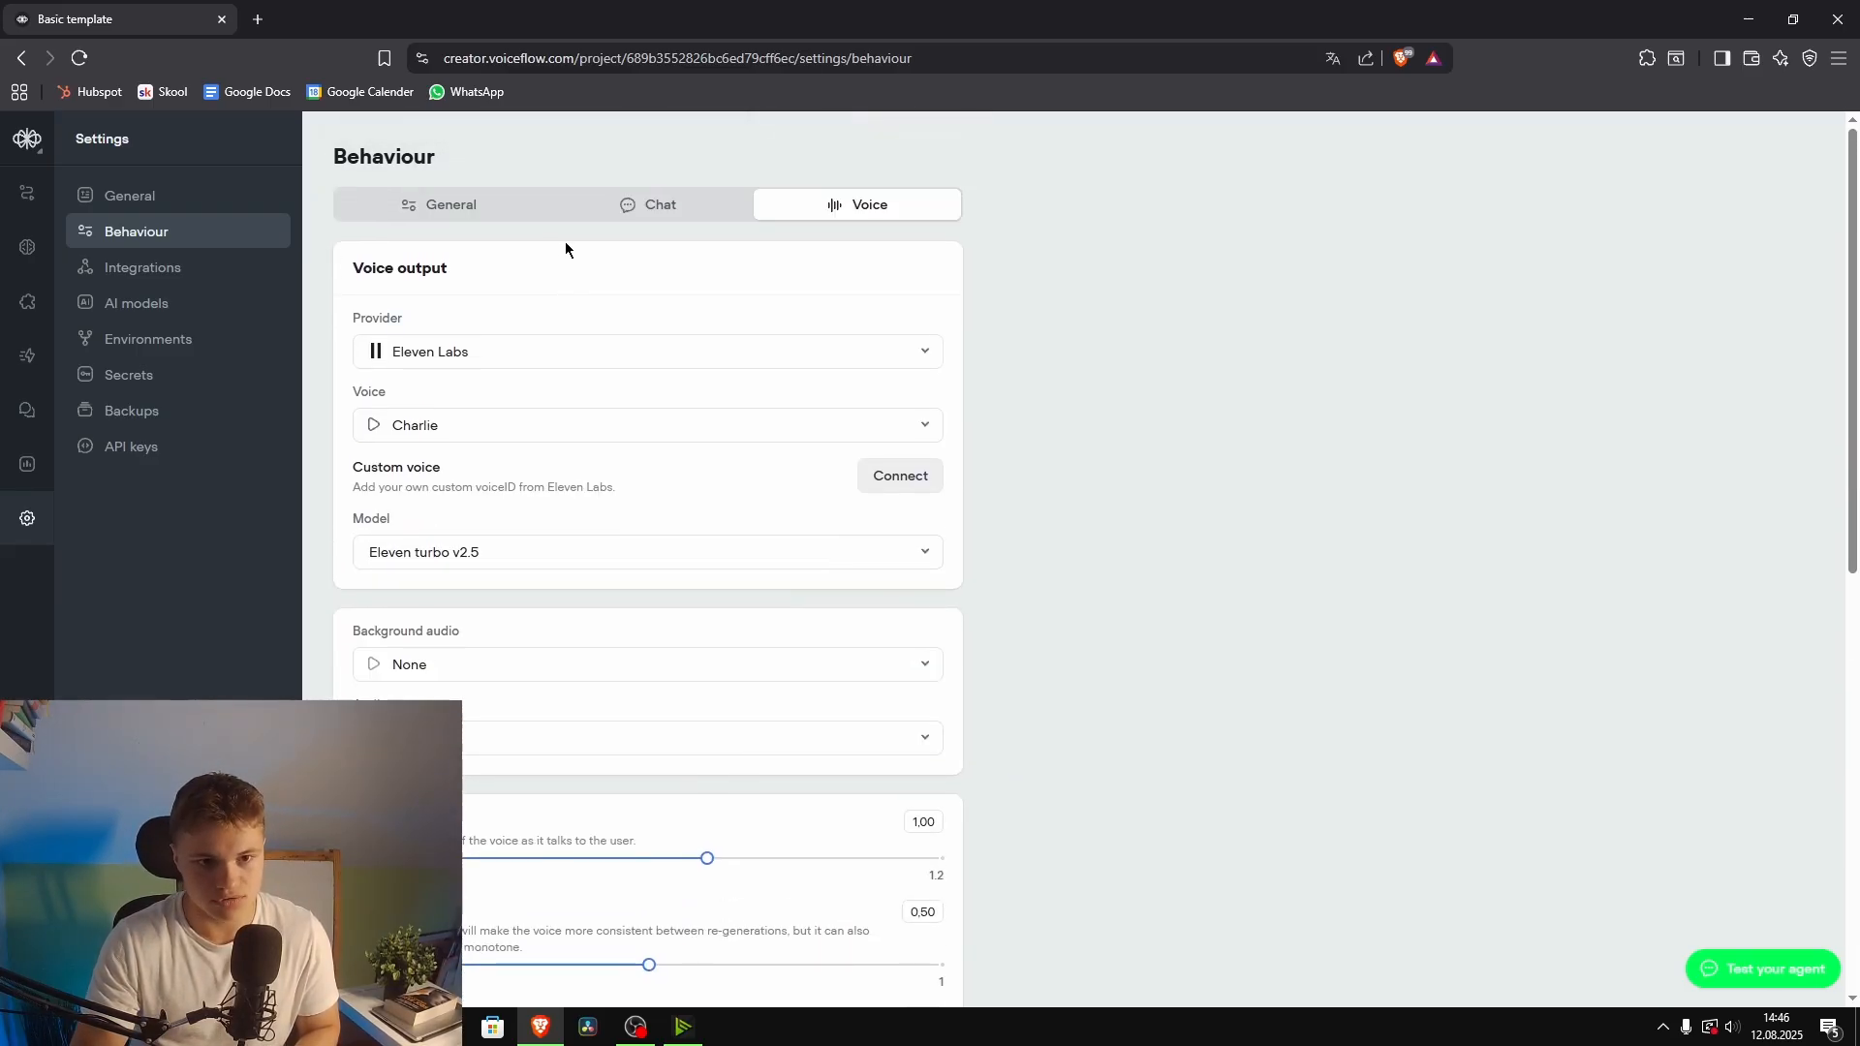
# Step: Examine the Generative and Scripted response options for Global no match without saving any change
pyautogui.click(486, 220)
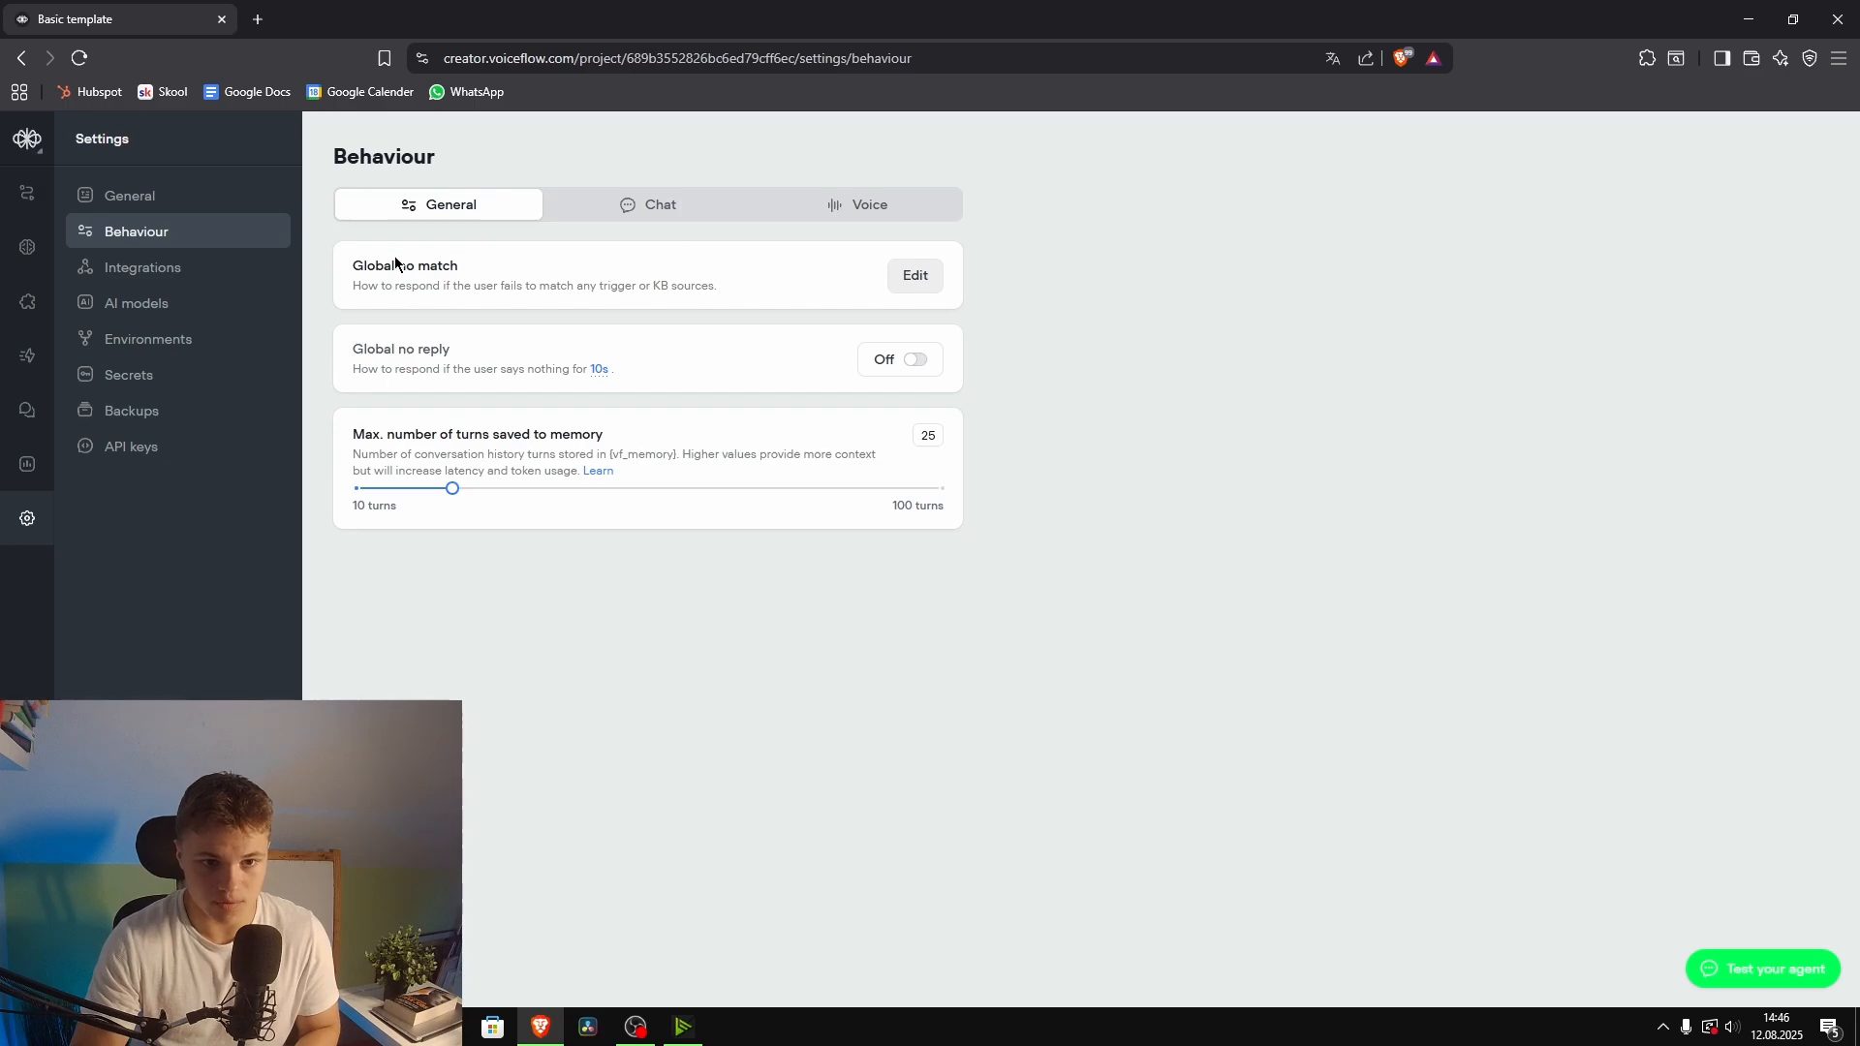
pyautogui.click(915, 276)
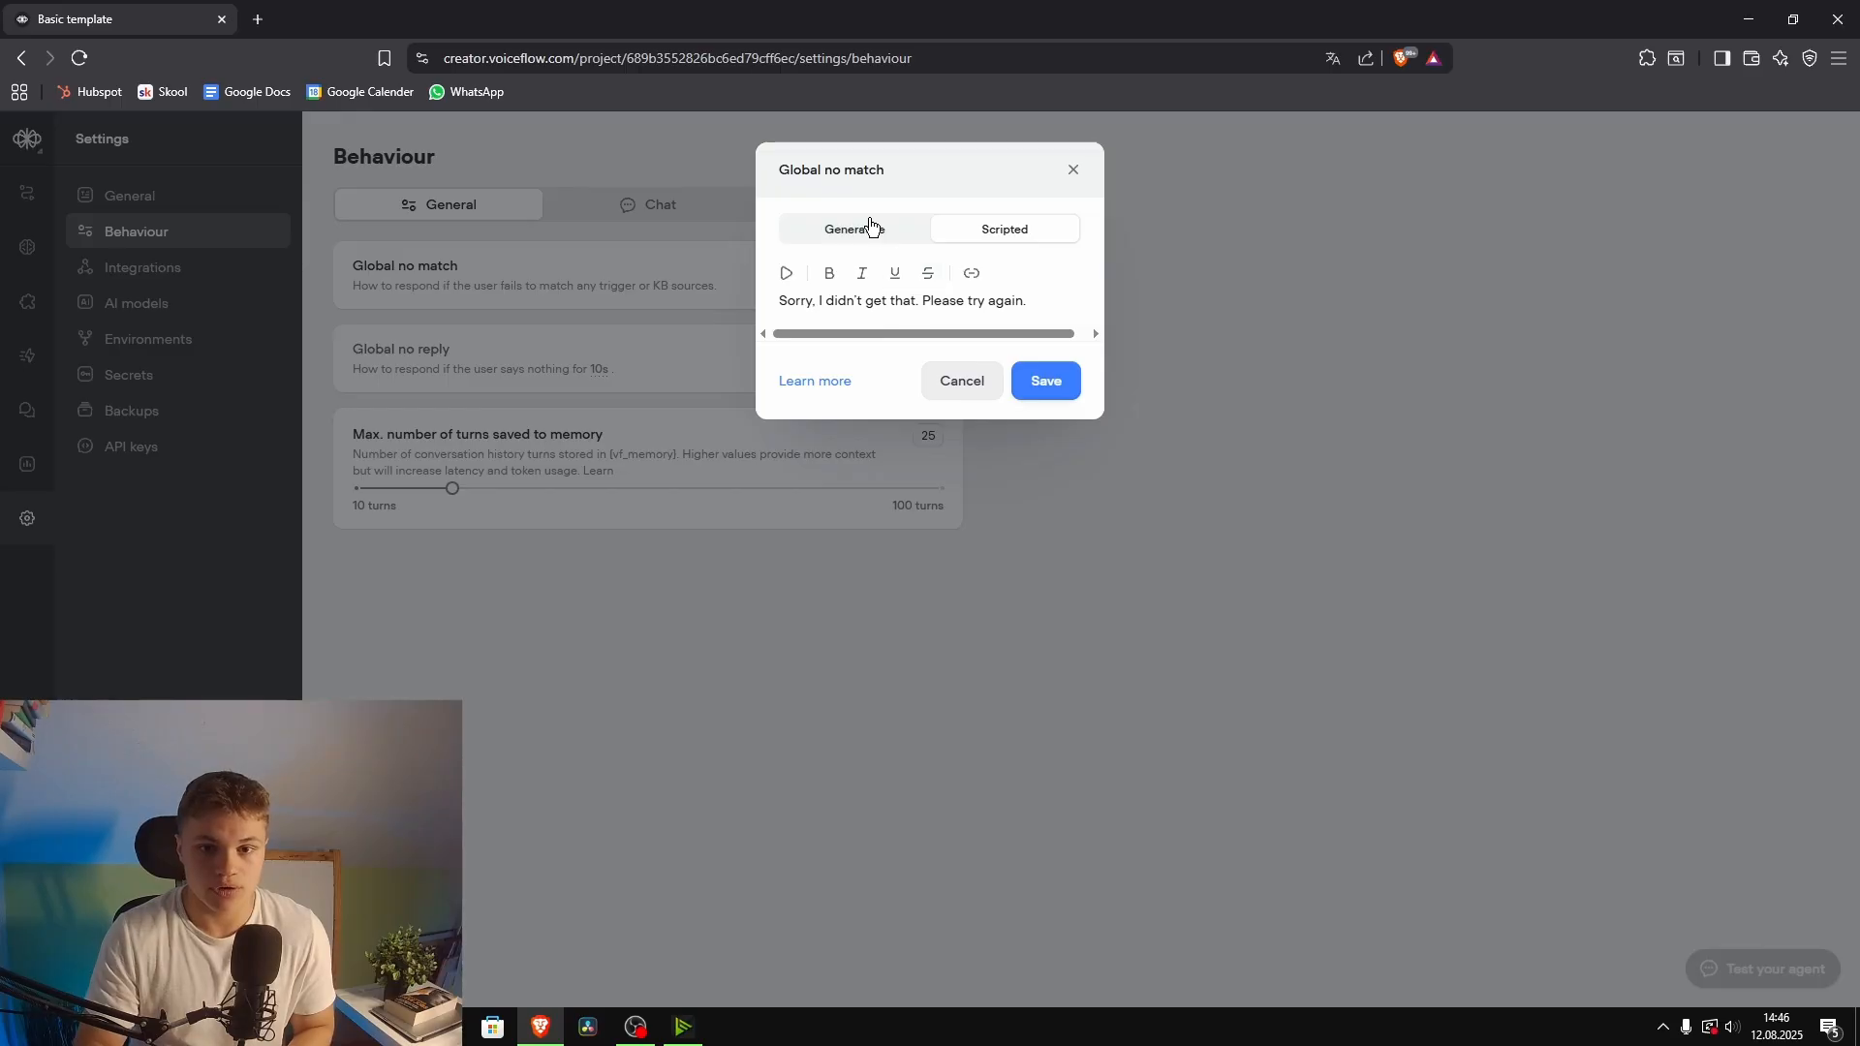
pyautogui.click(870, 230)
pyautogui.click(998, 230)
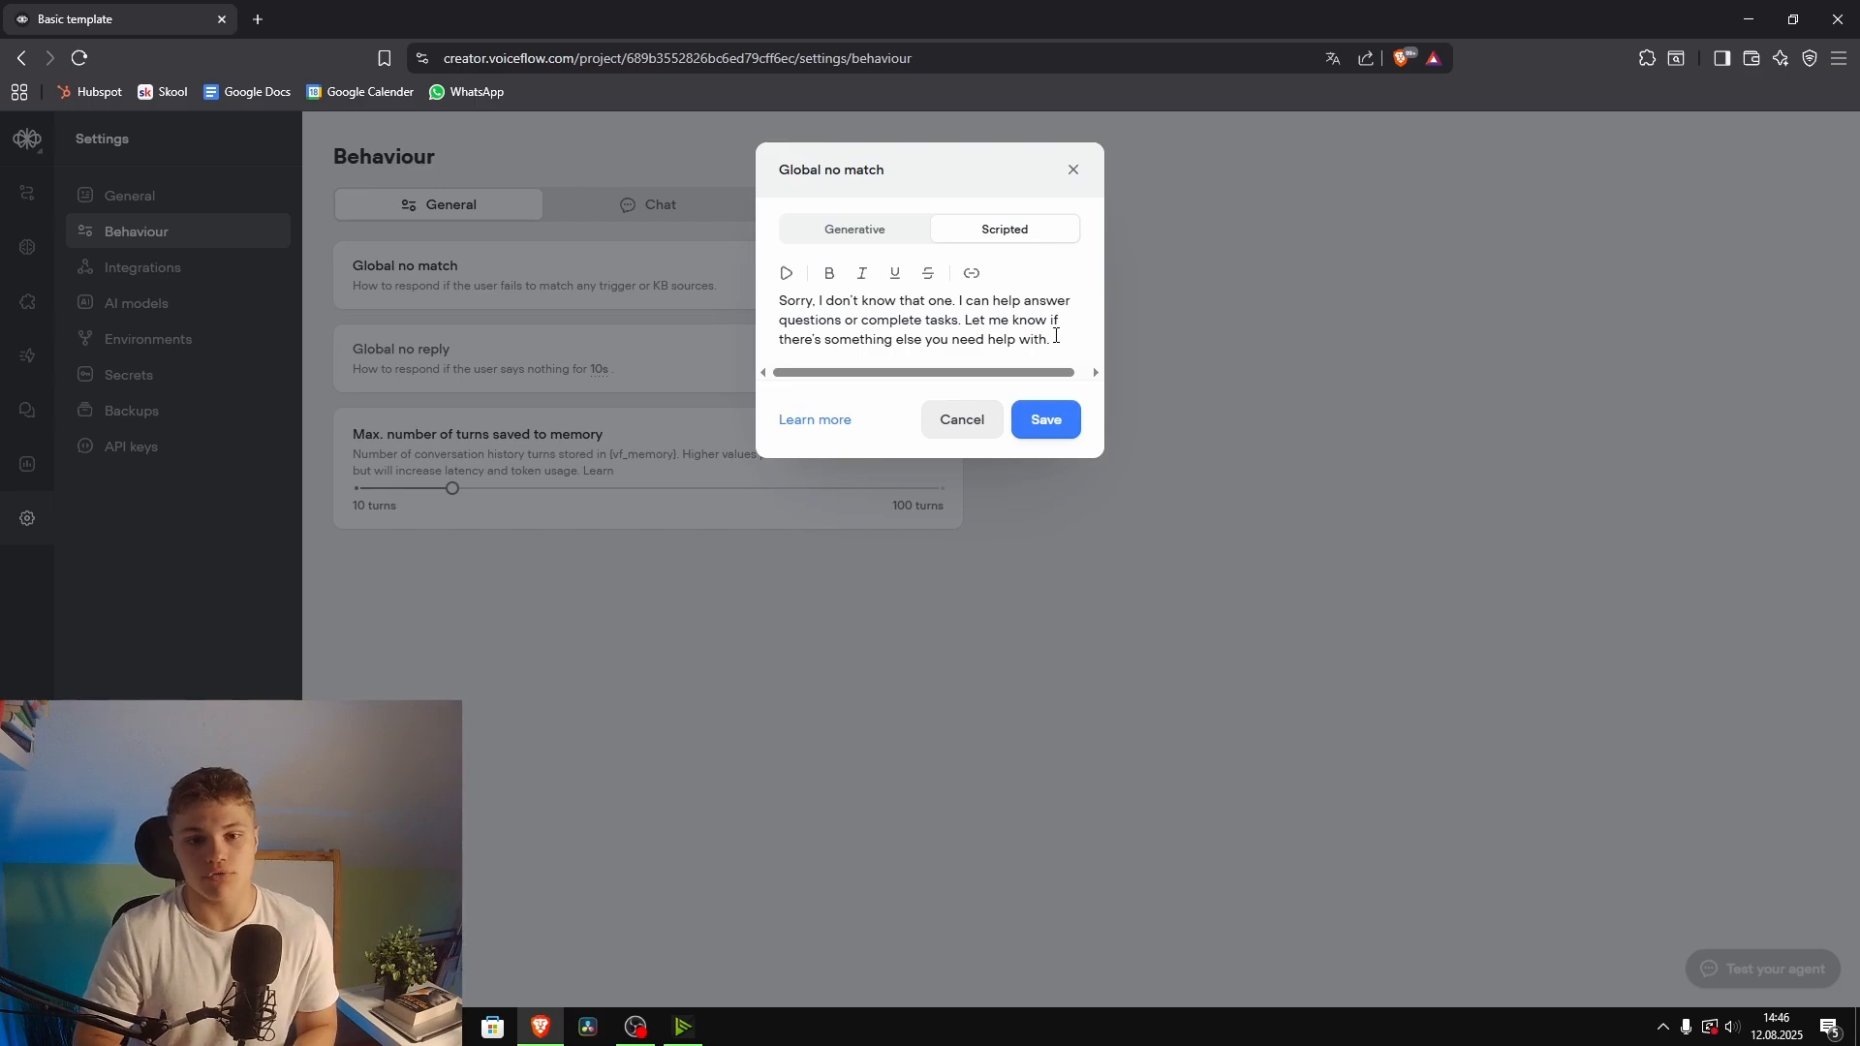
pyautogui.click(1068, 170)
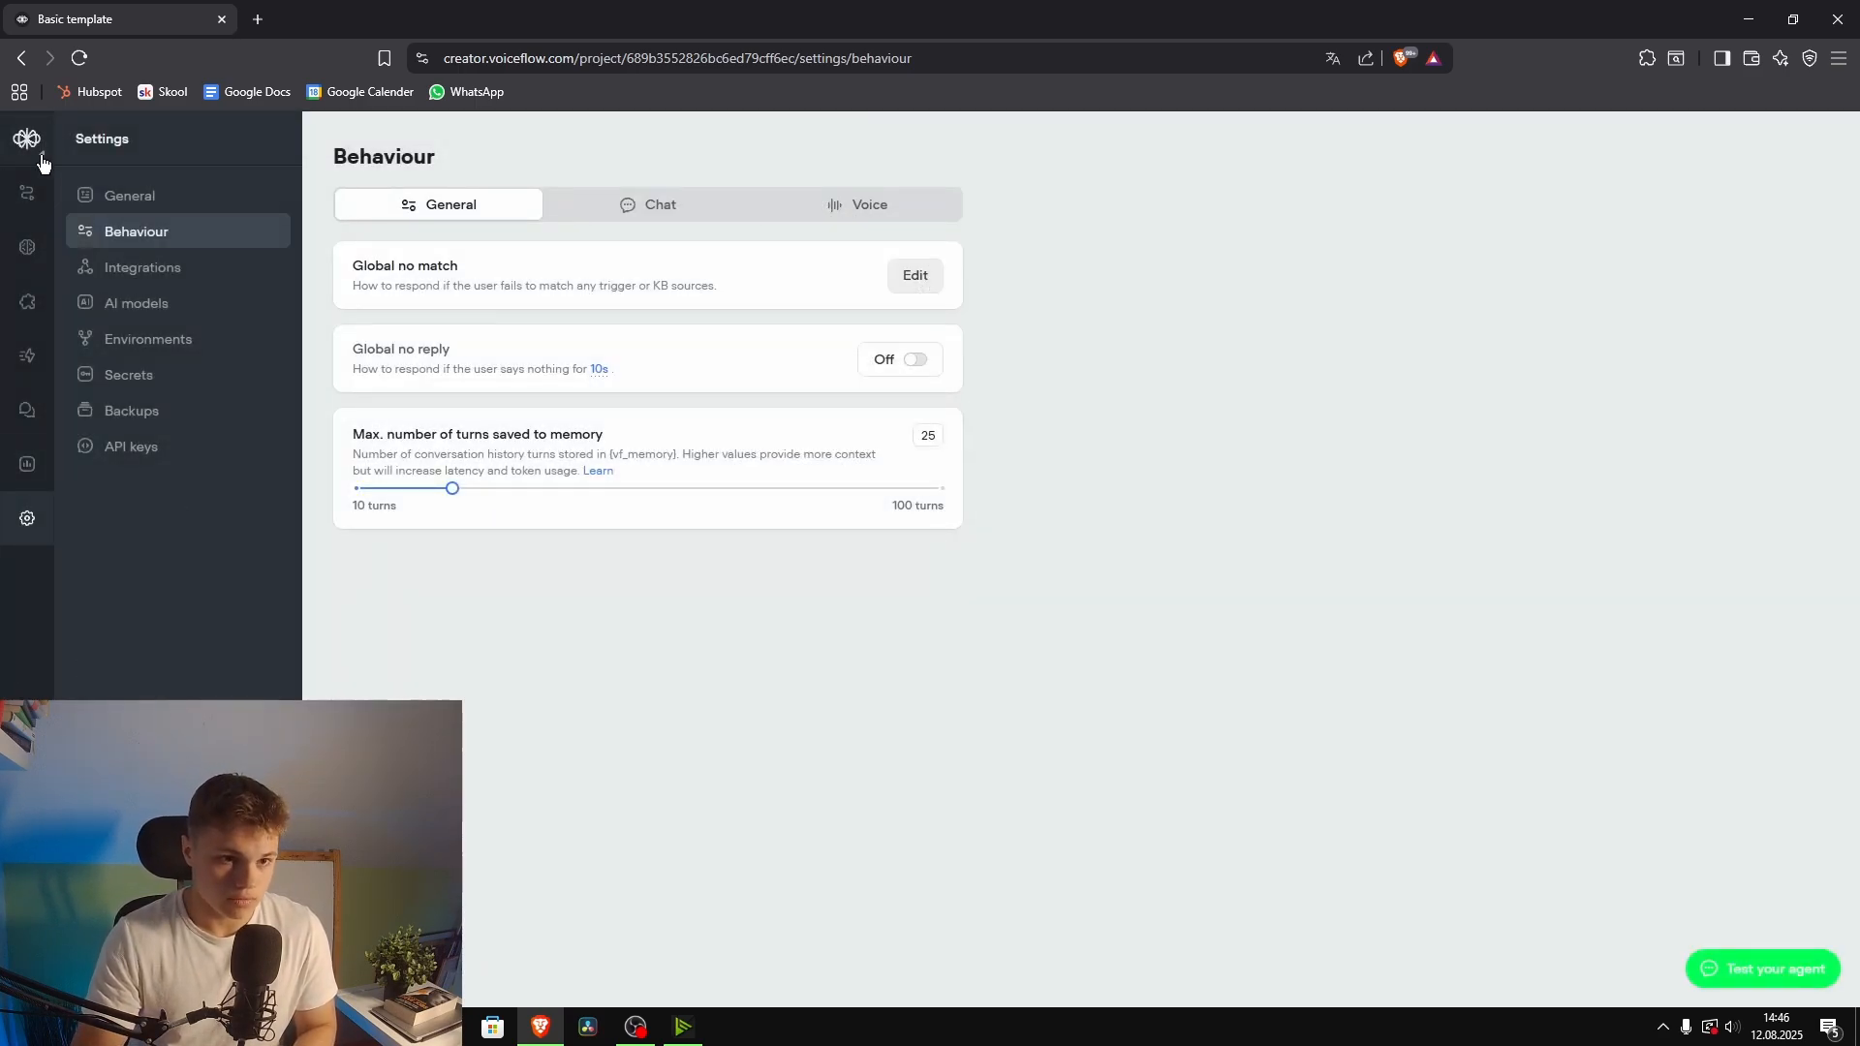
# Step: Add an Agent block beside the Start block on the workflow canvas and select its agent step for setup
pyautogui.click(25, 202)
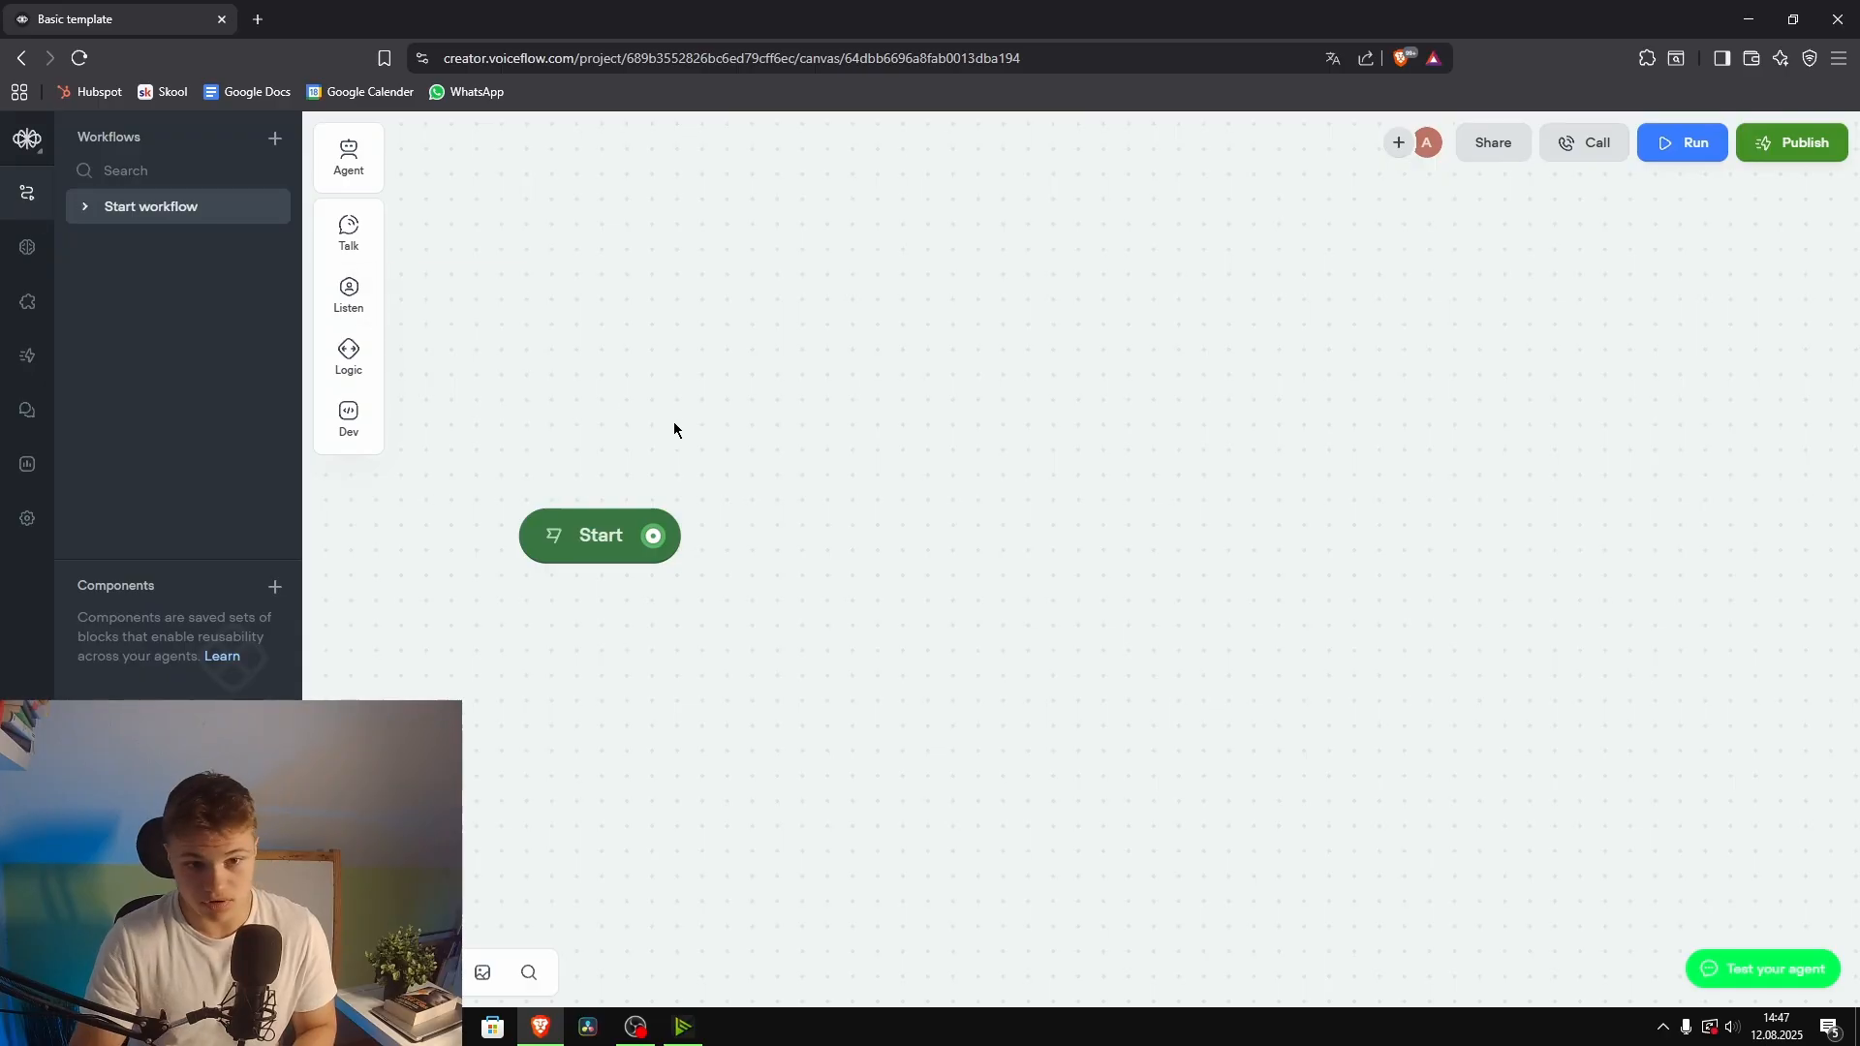
pyautogui.scroll(-1, 673, 421)
pyautogui.moveTo(690, 424); pyautogui.dragTo(587, 405)
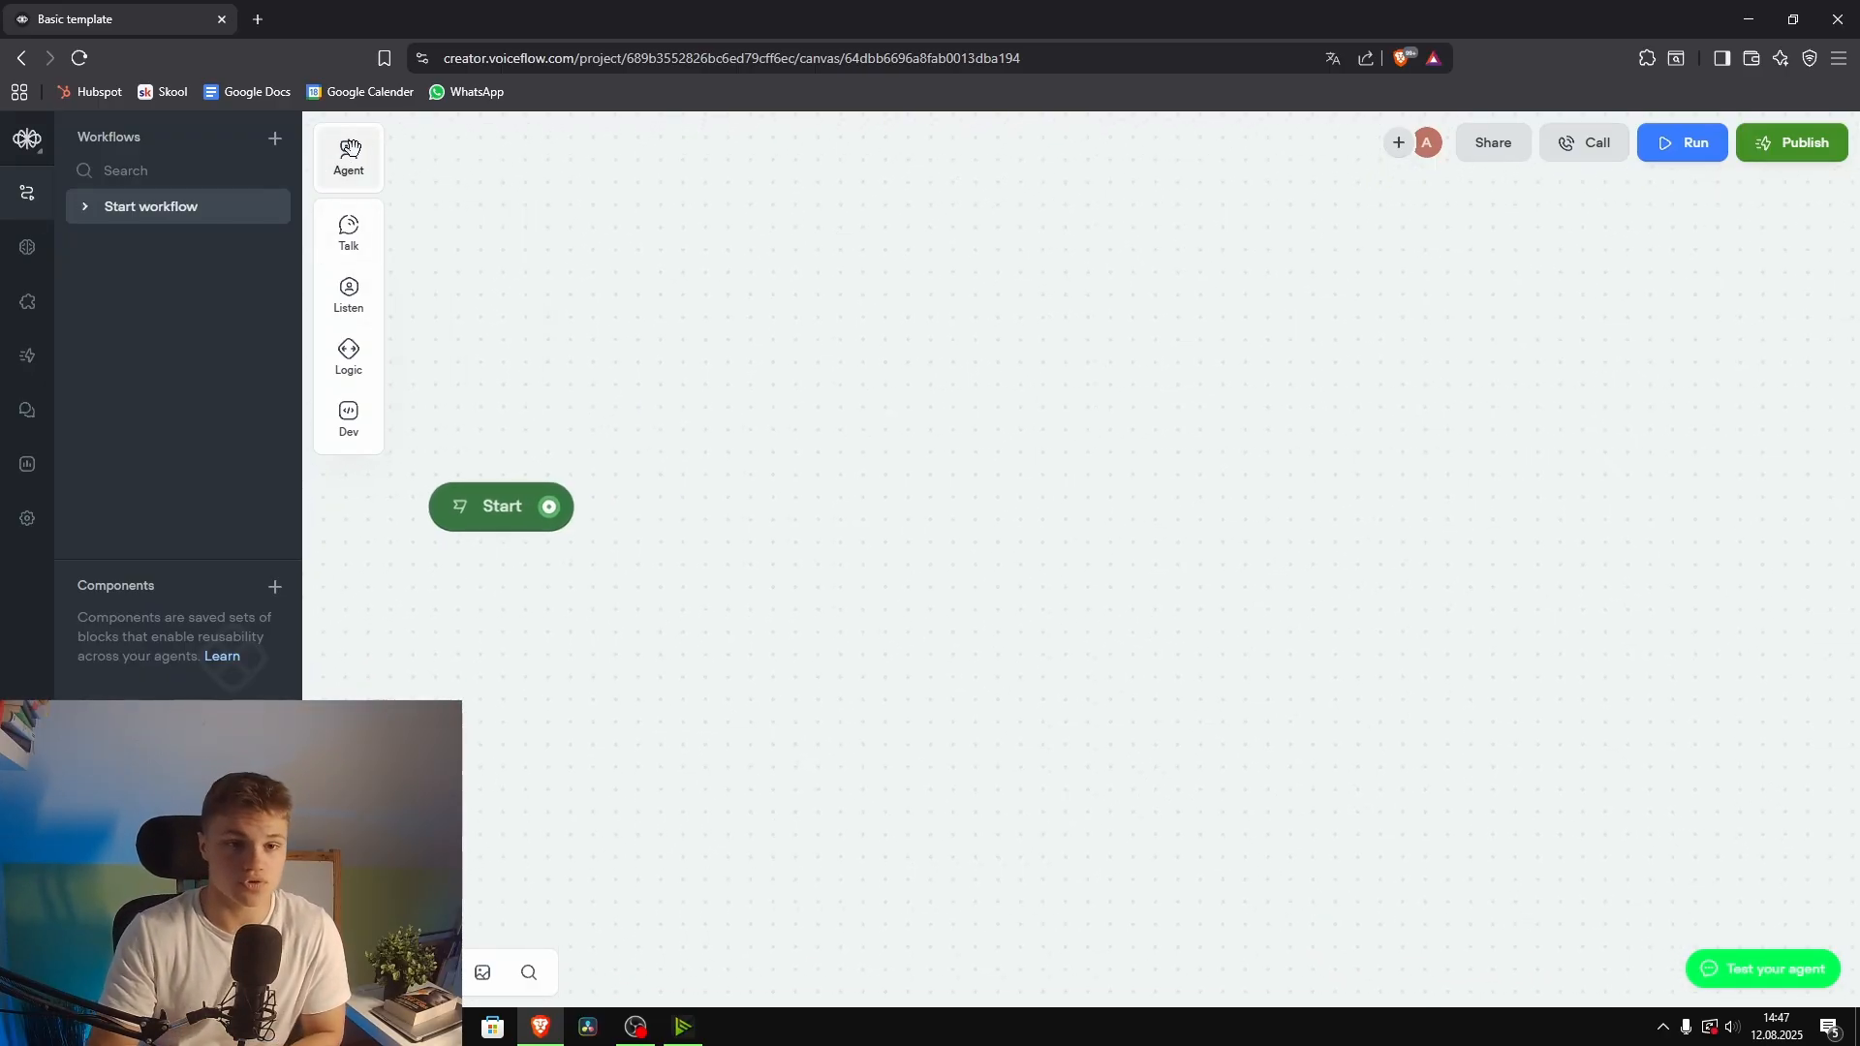
pyautogui.moveTo(350, 148); pyautogui.dragTo(879, 452)
pyautogui.click(905, 508)
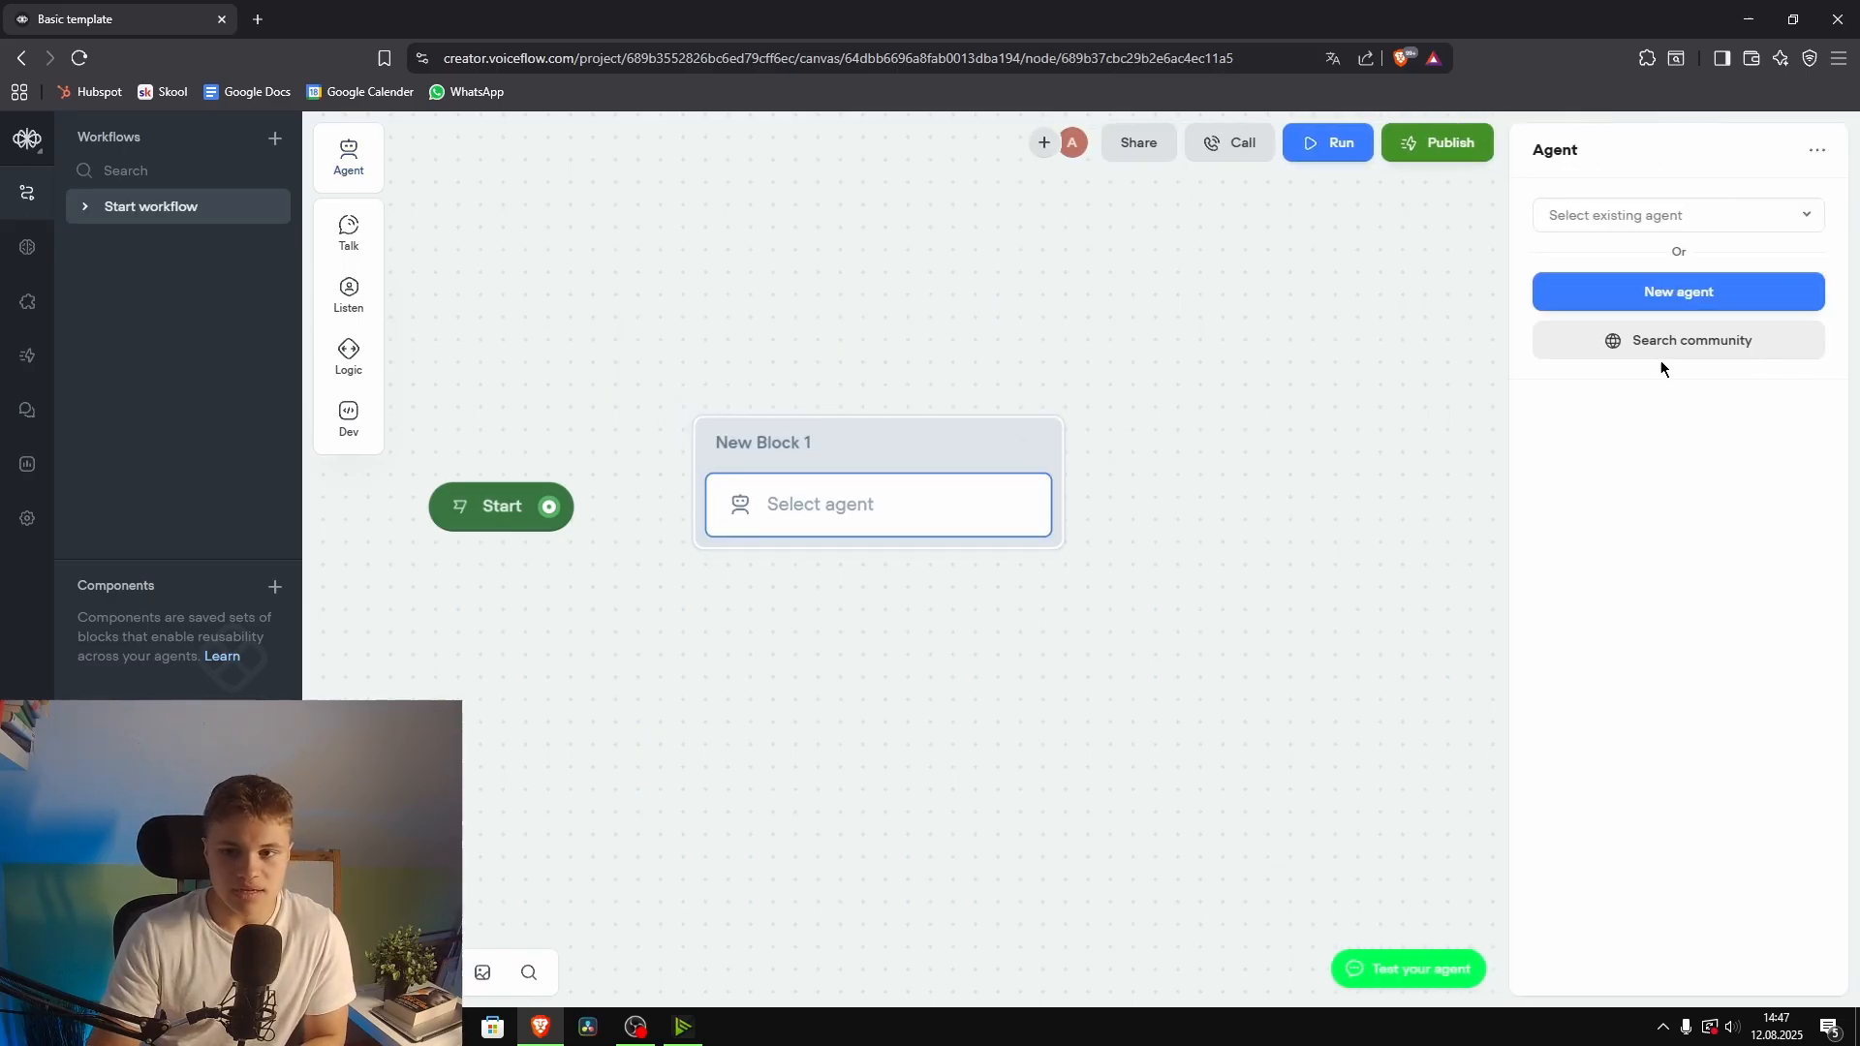
# Step: Create a new agent for the block instead of choosing an existing one
pyautogui.click(1670, 221)
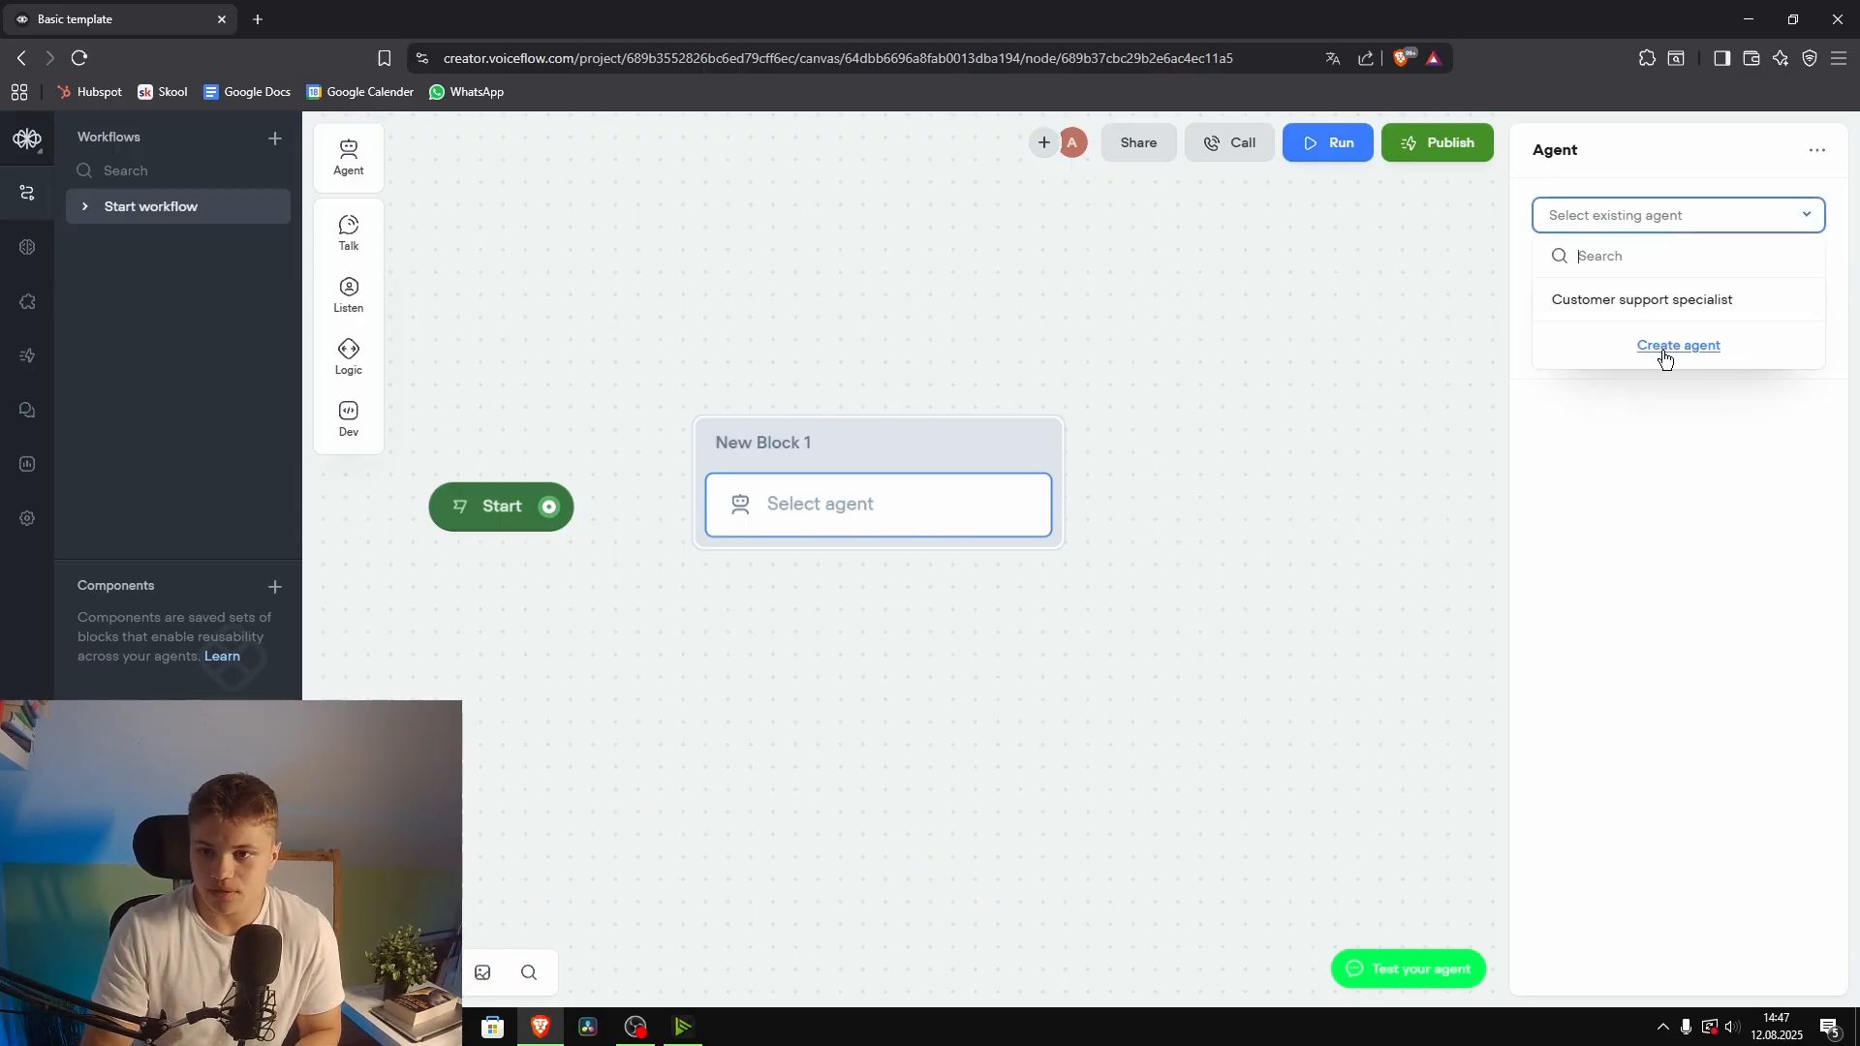
pyautogui.click(1667, 421)
pyautogui.click(1672, 293)
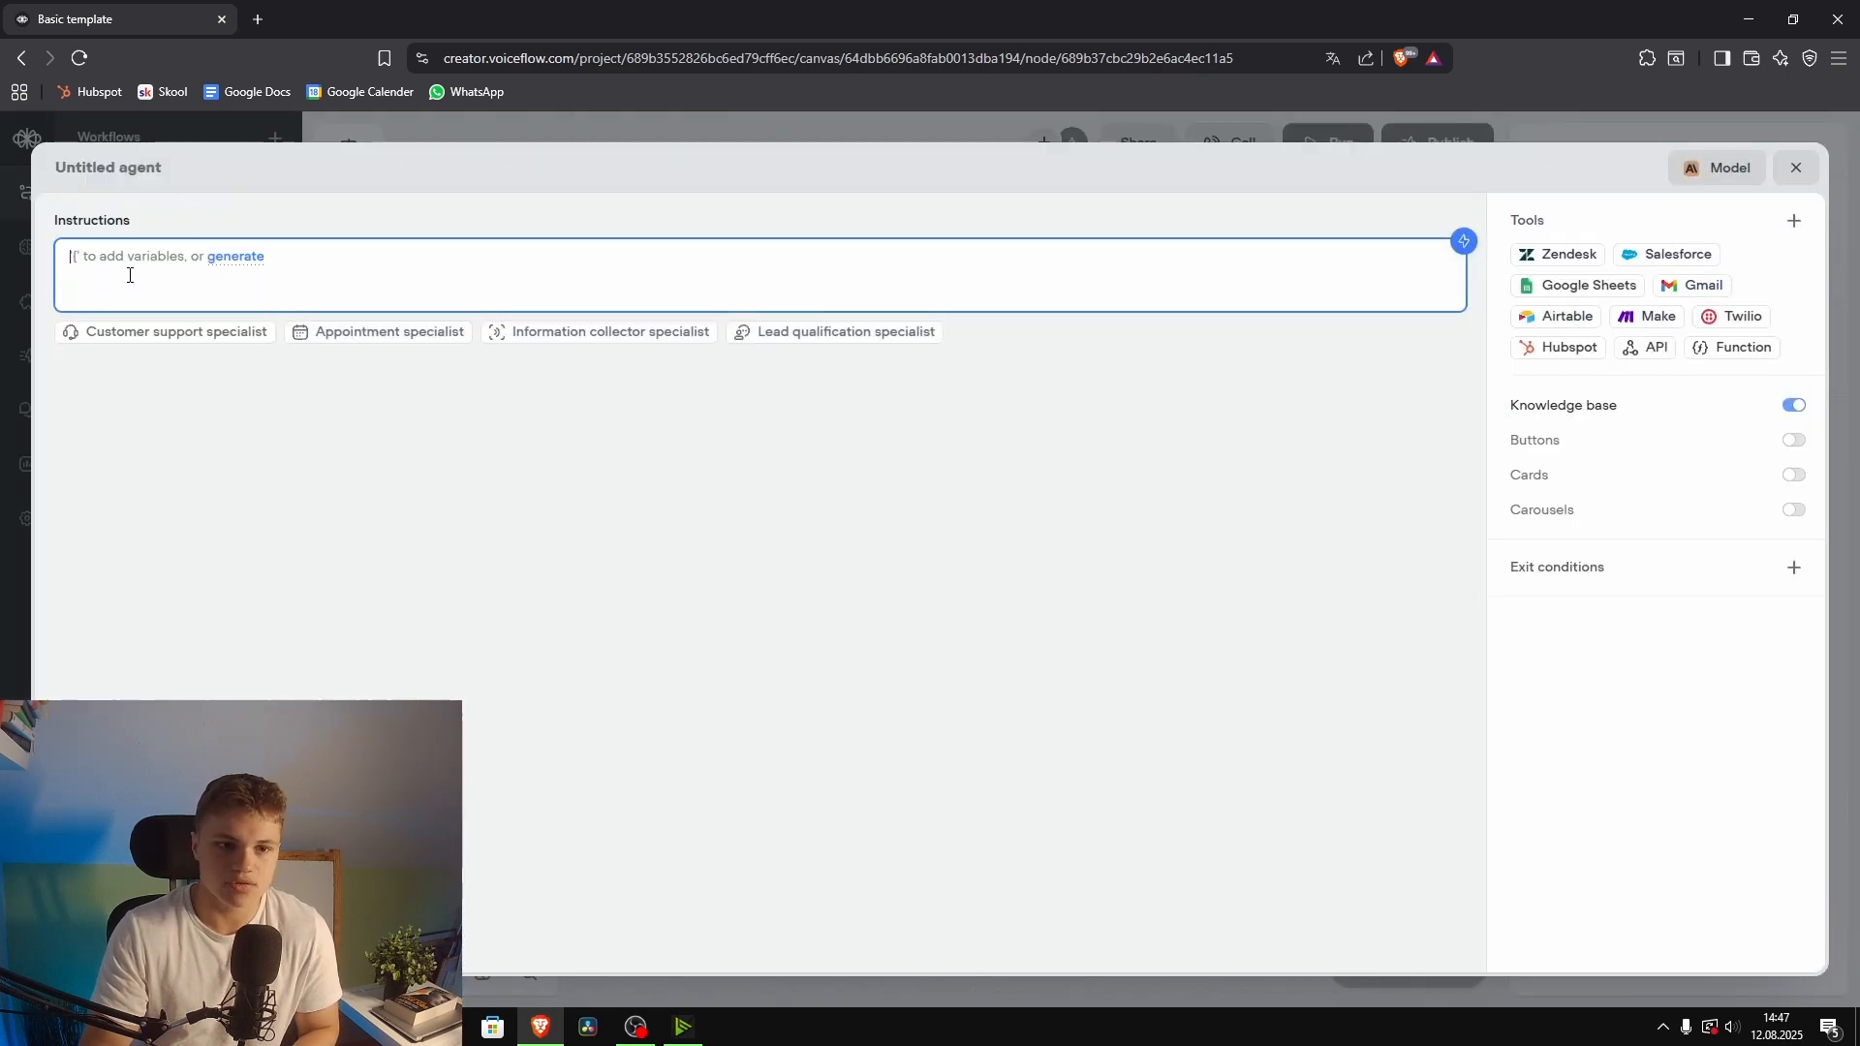
pyautogui.click(363, 444)
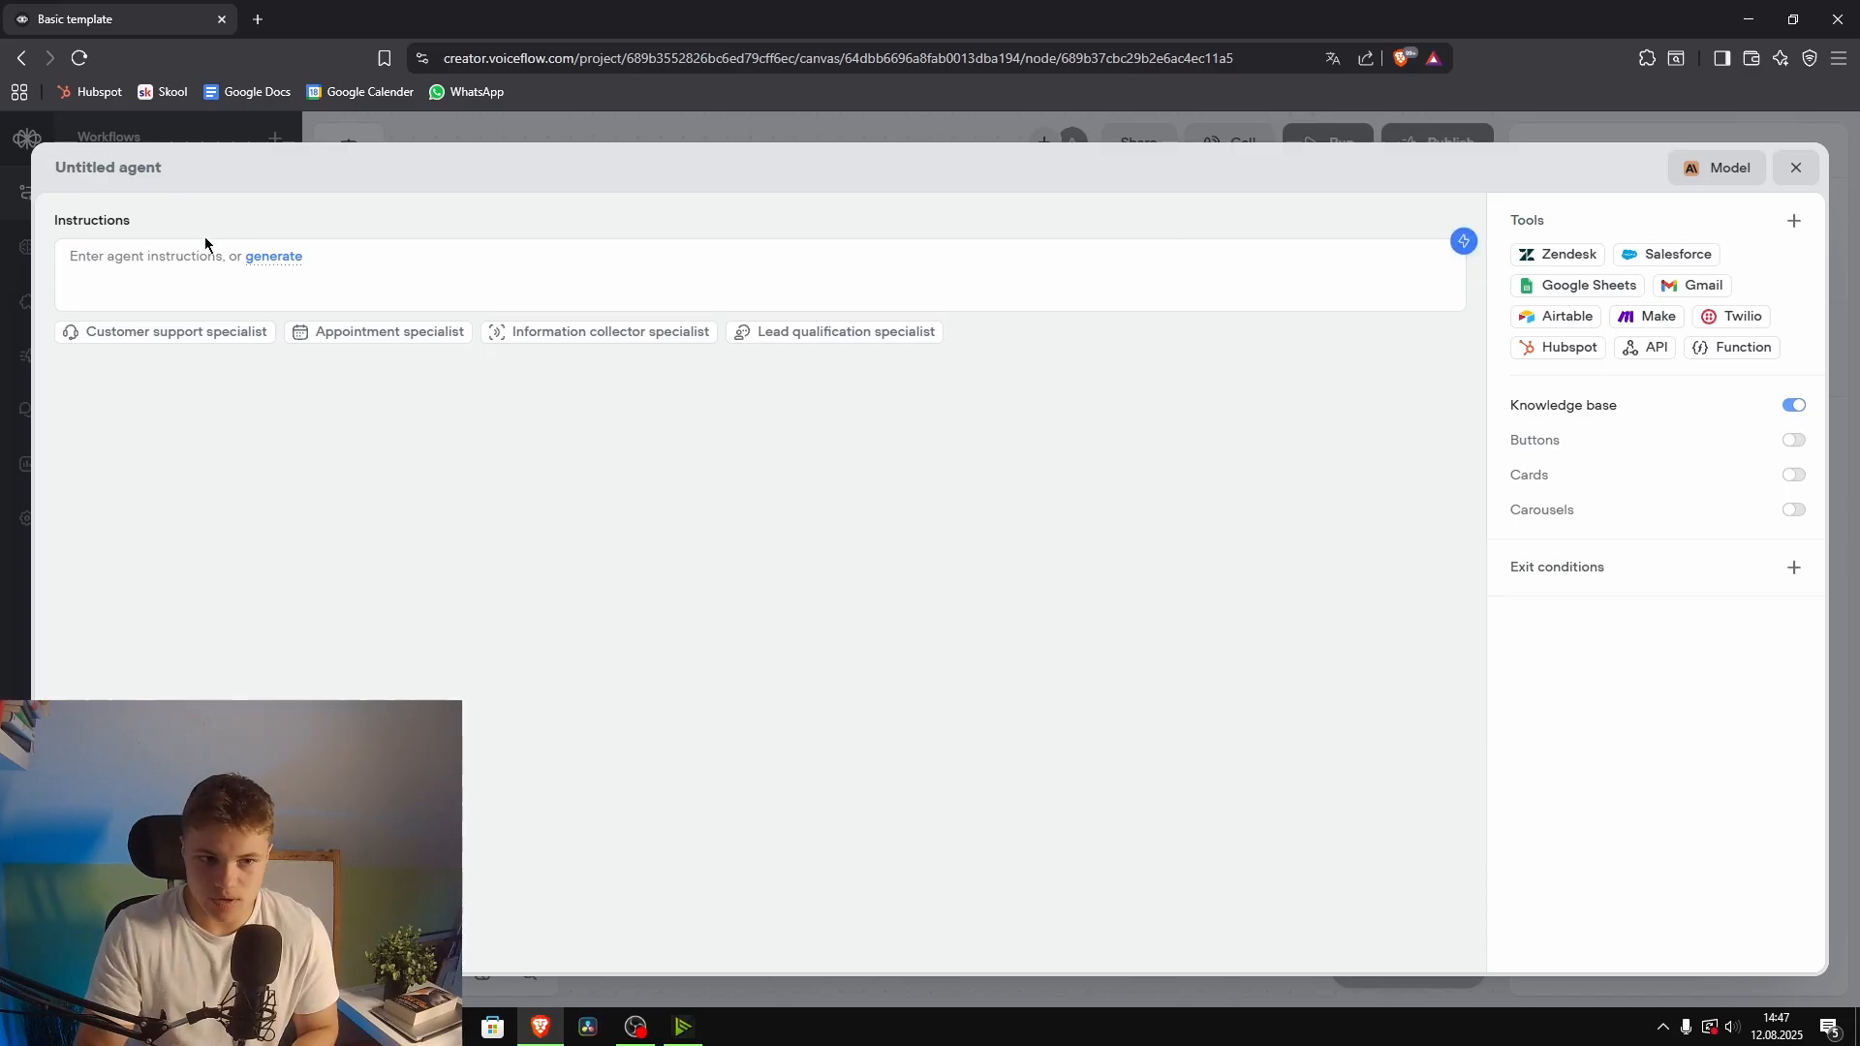
# Step: Describe the wanted prompt in the agent's instructions generator: "I need an FAQ agent for a business that build chatbots. The agent should answer questions"
pyautogui.click(1463, 244)
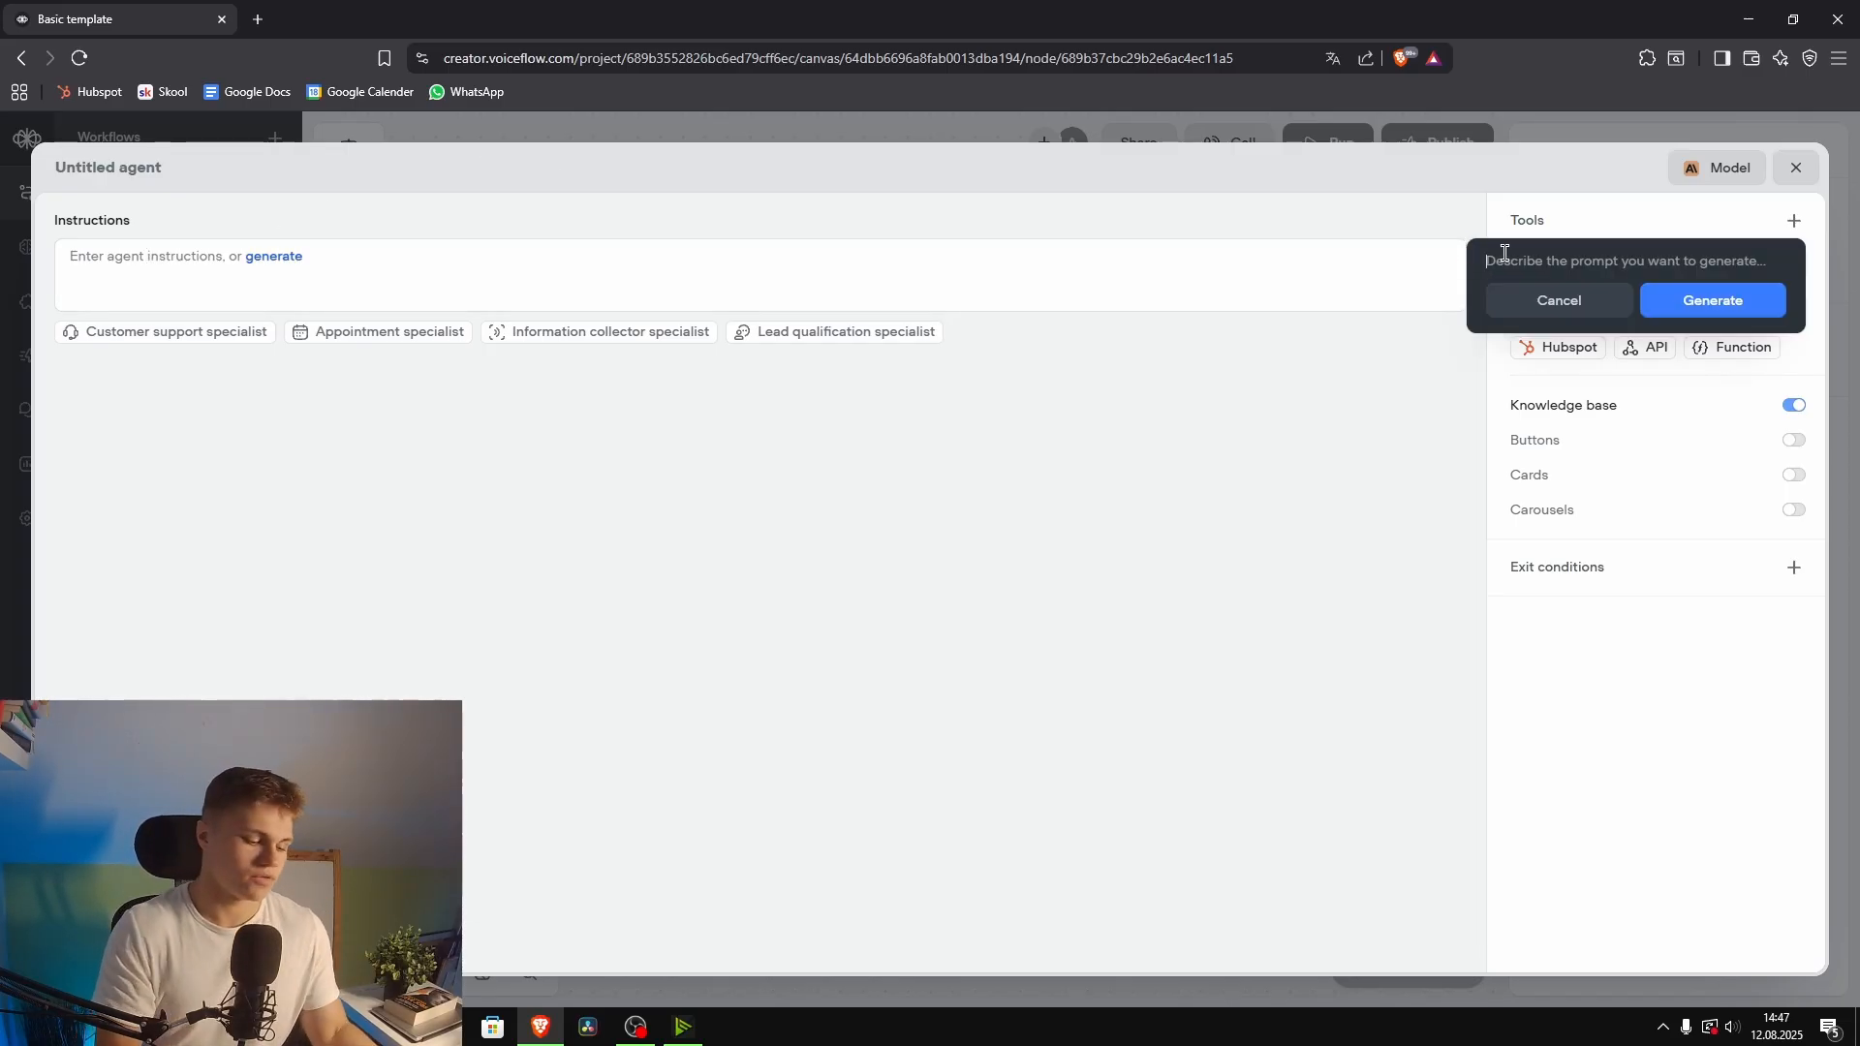
pyautogui.moveTo(1651, 228)
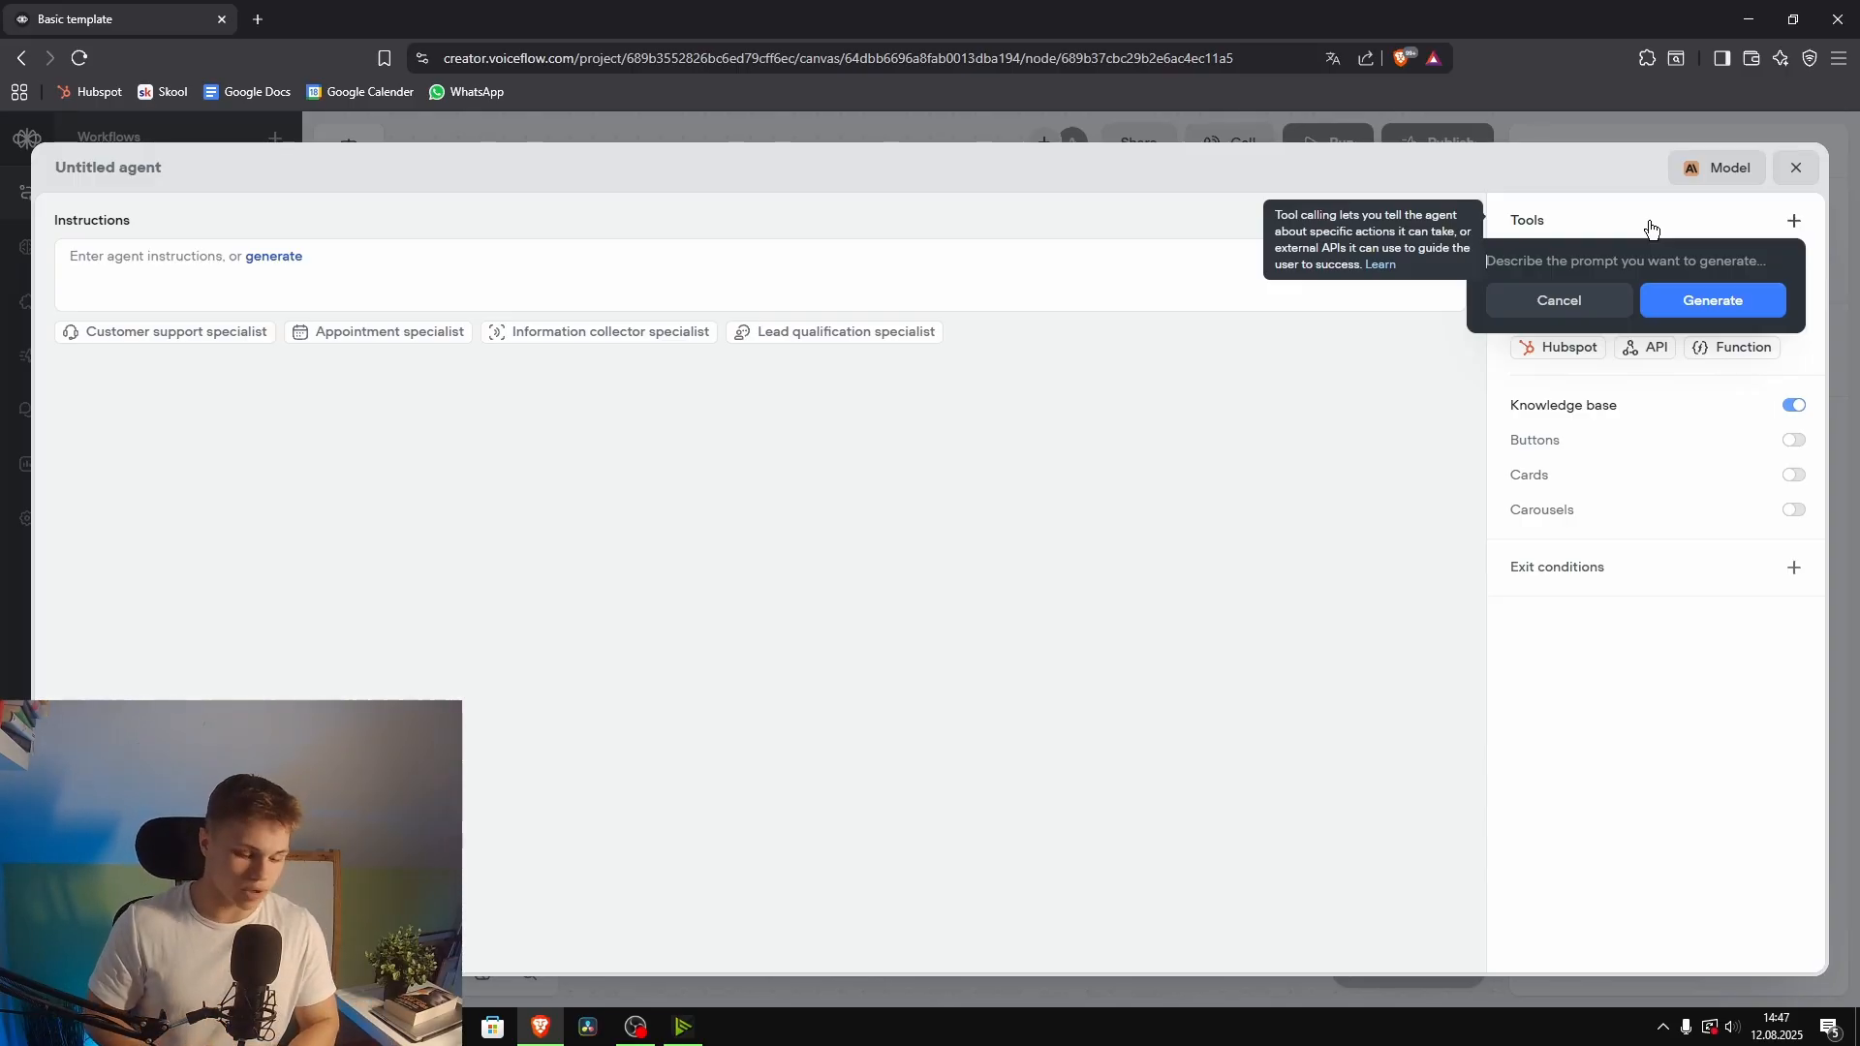
pyautogui.write('I need an FA')
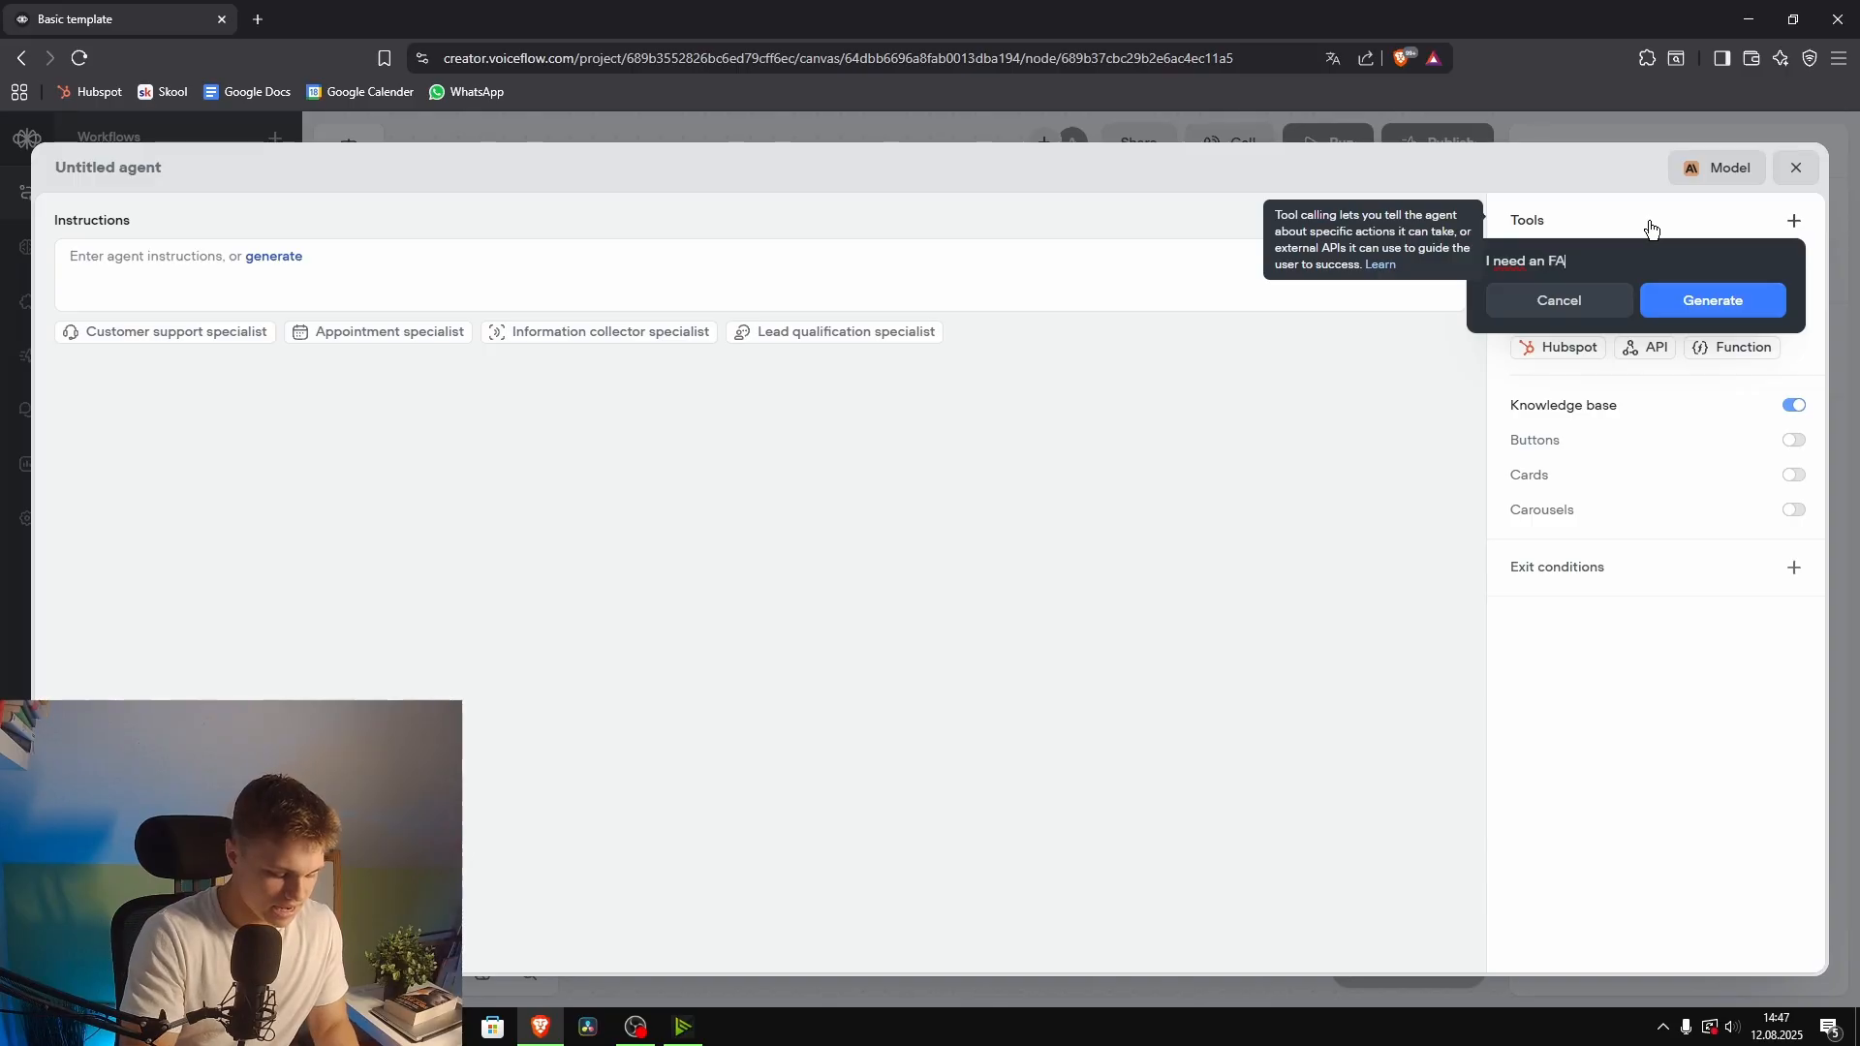
pyautogui.write('Q a')
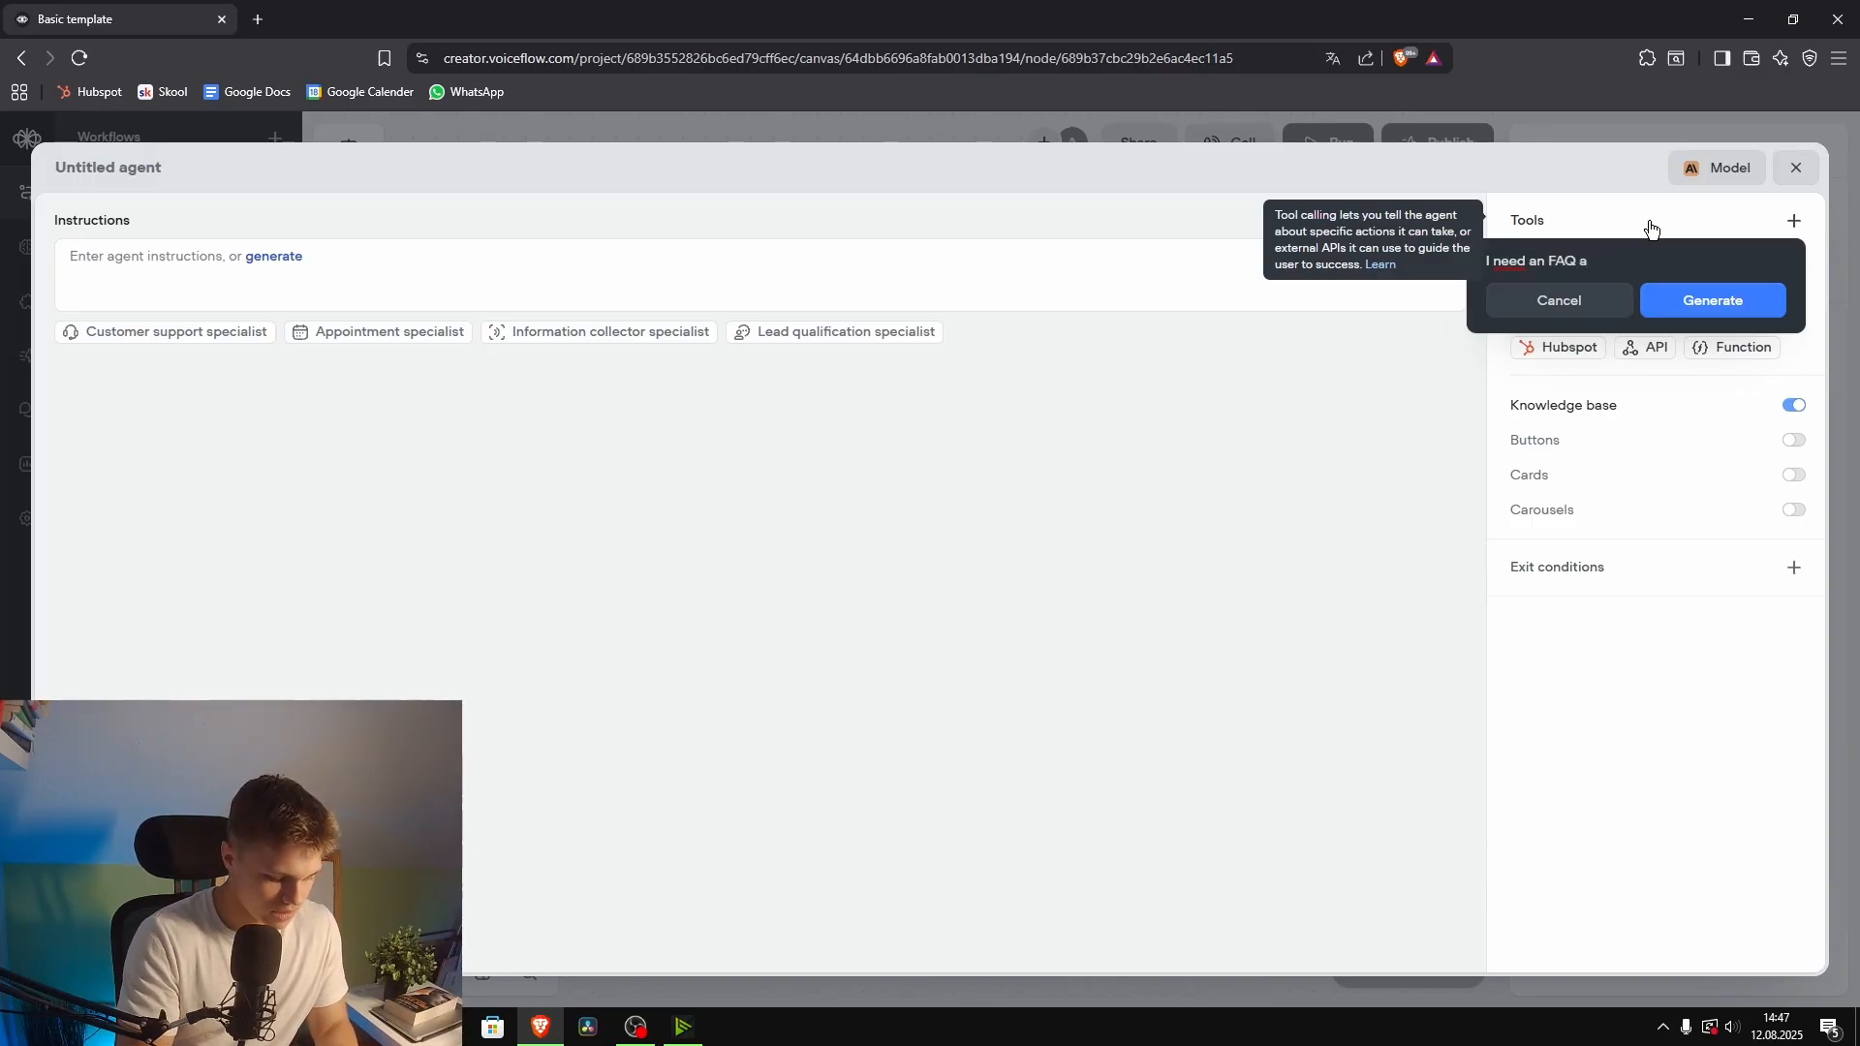
pyautogui.write('gent for a')
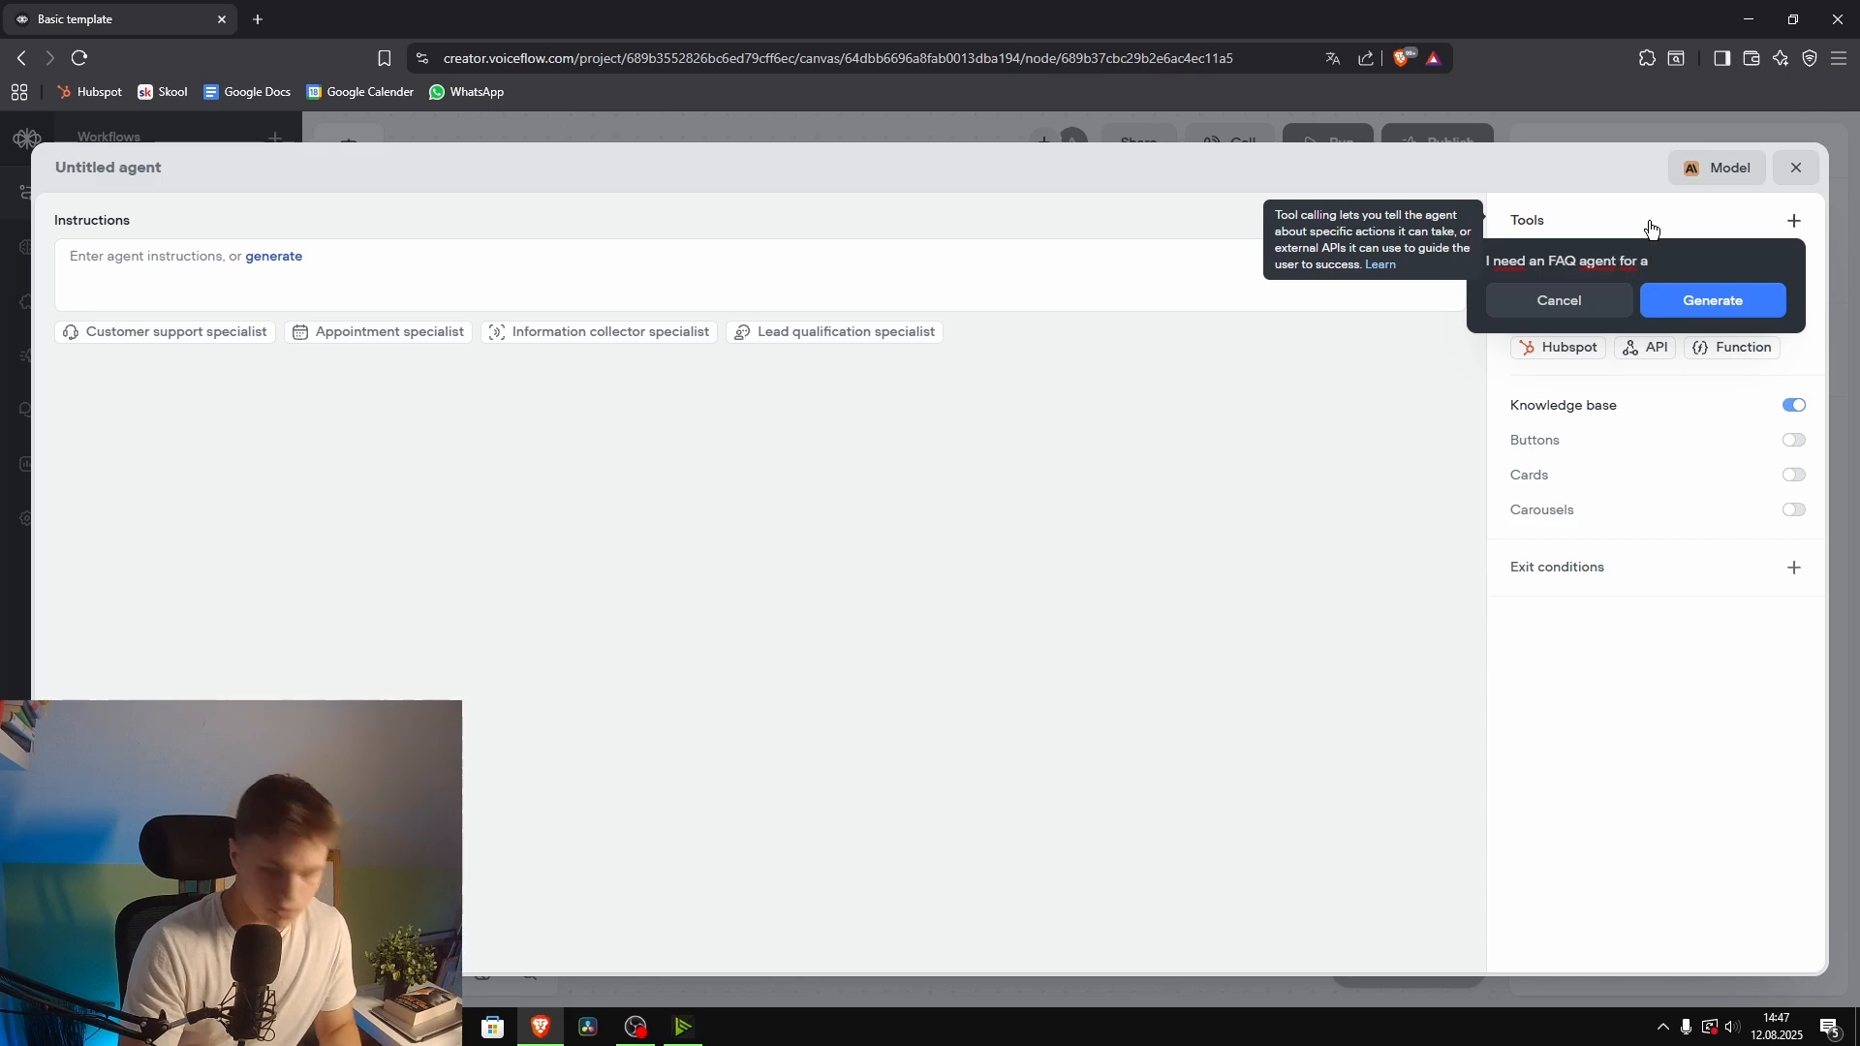
pyautogui.write('sine')
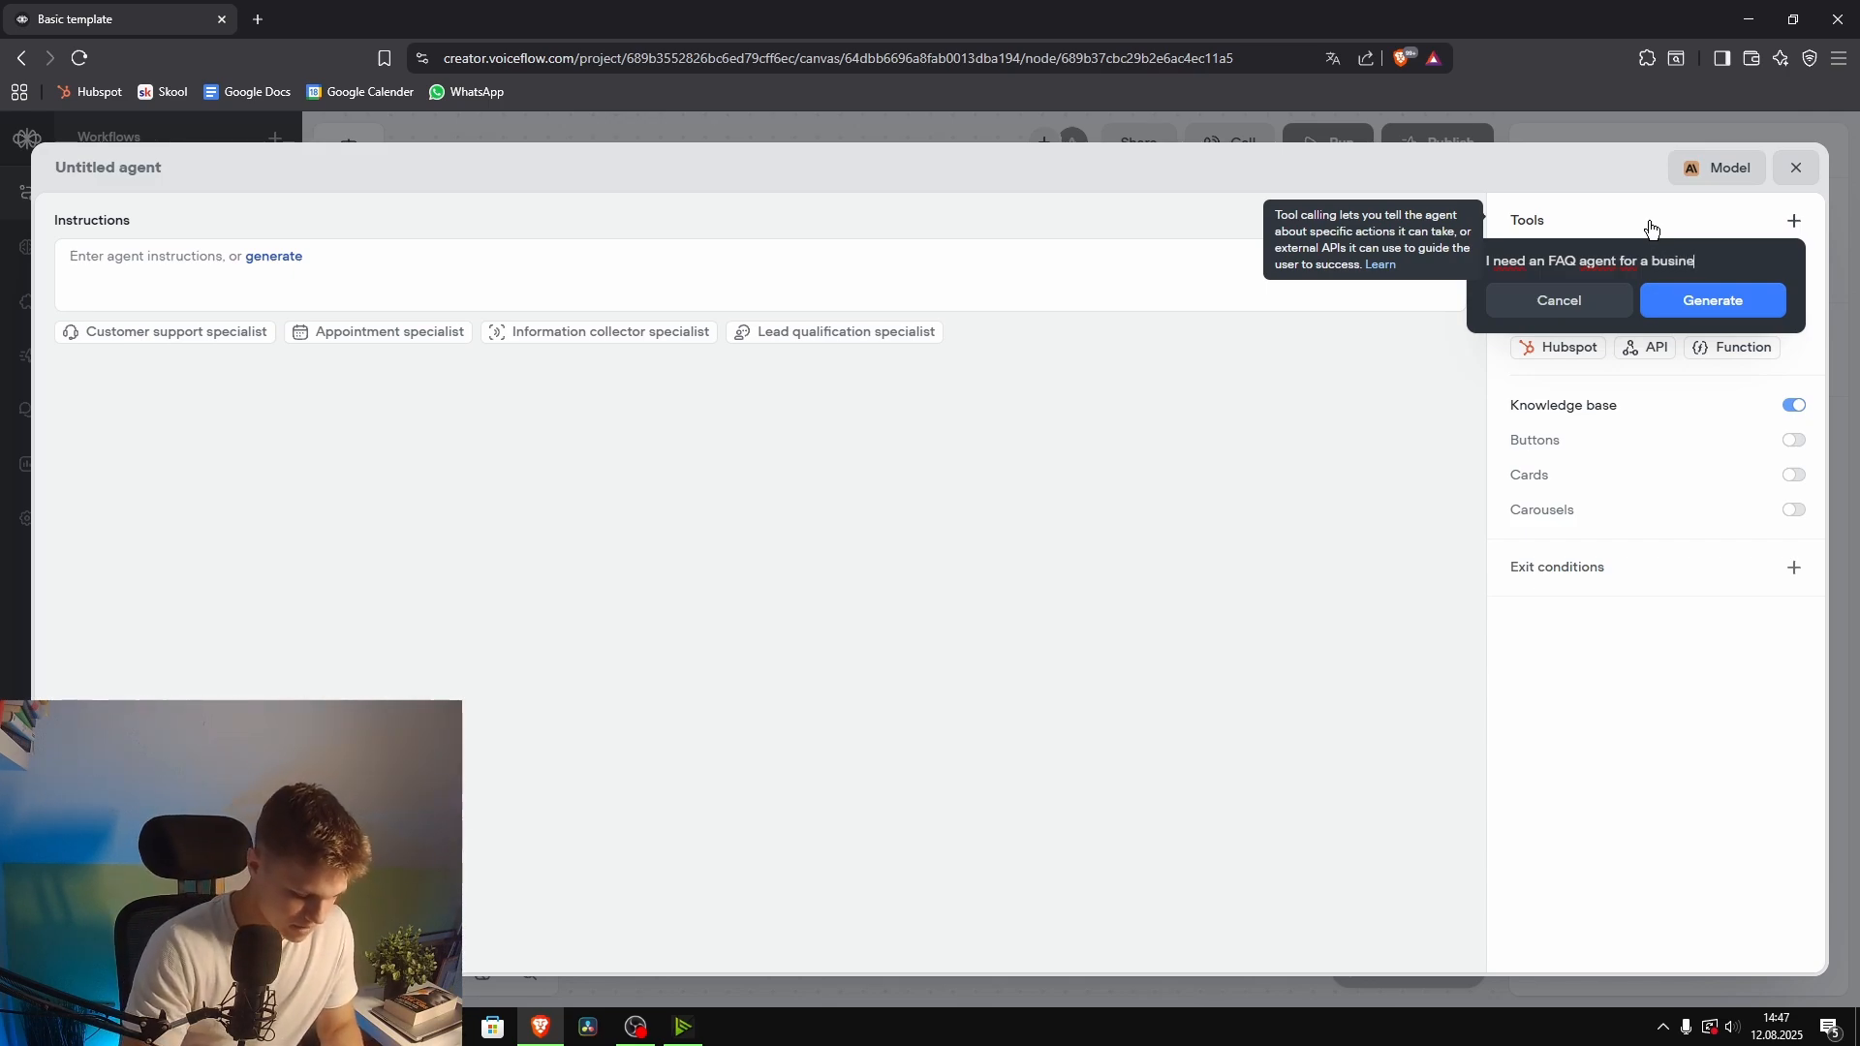
pyautogui.write('ss that b')
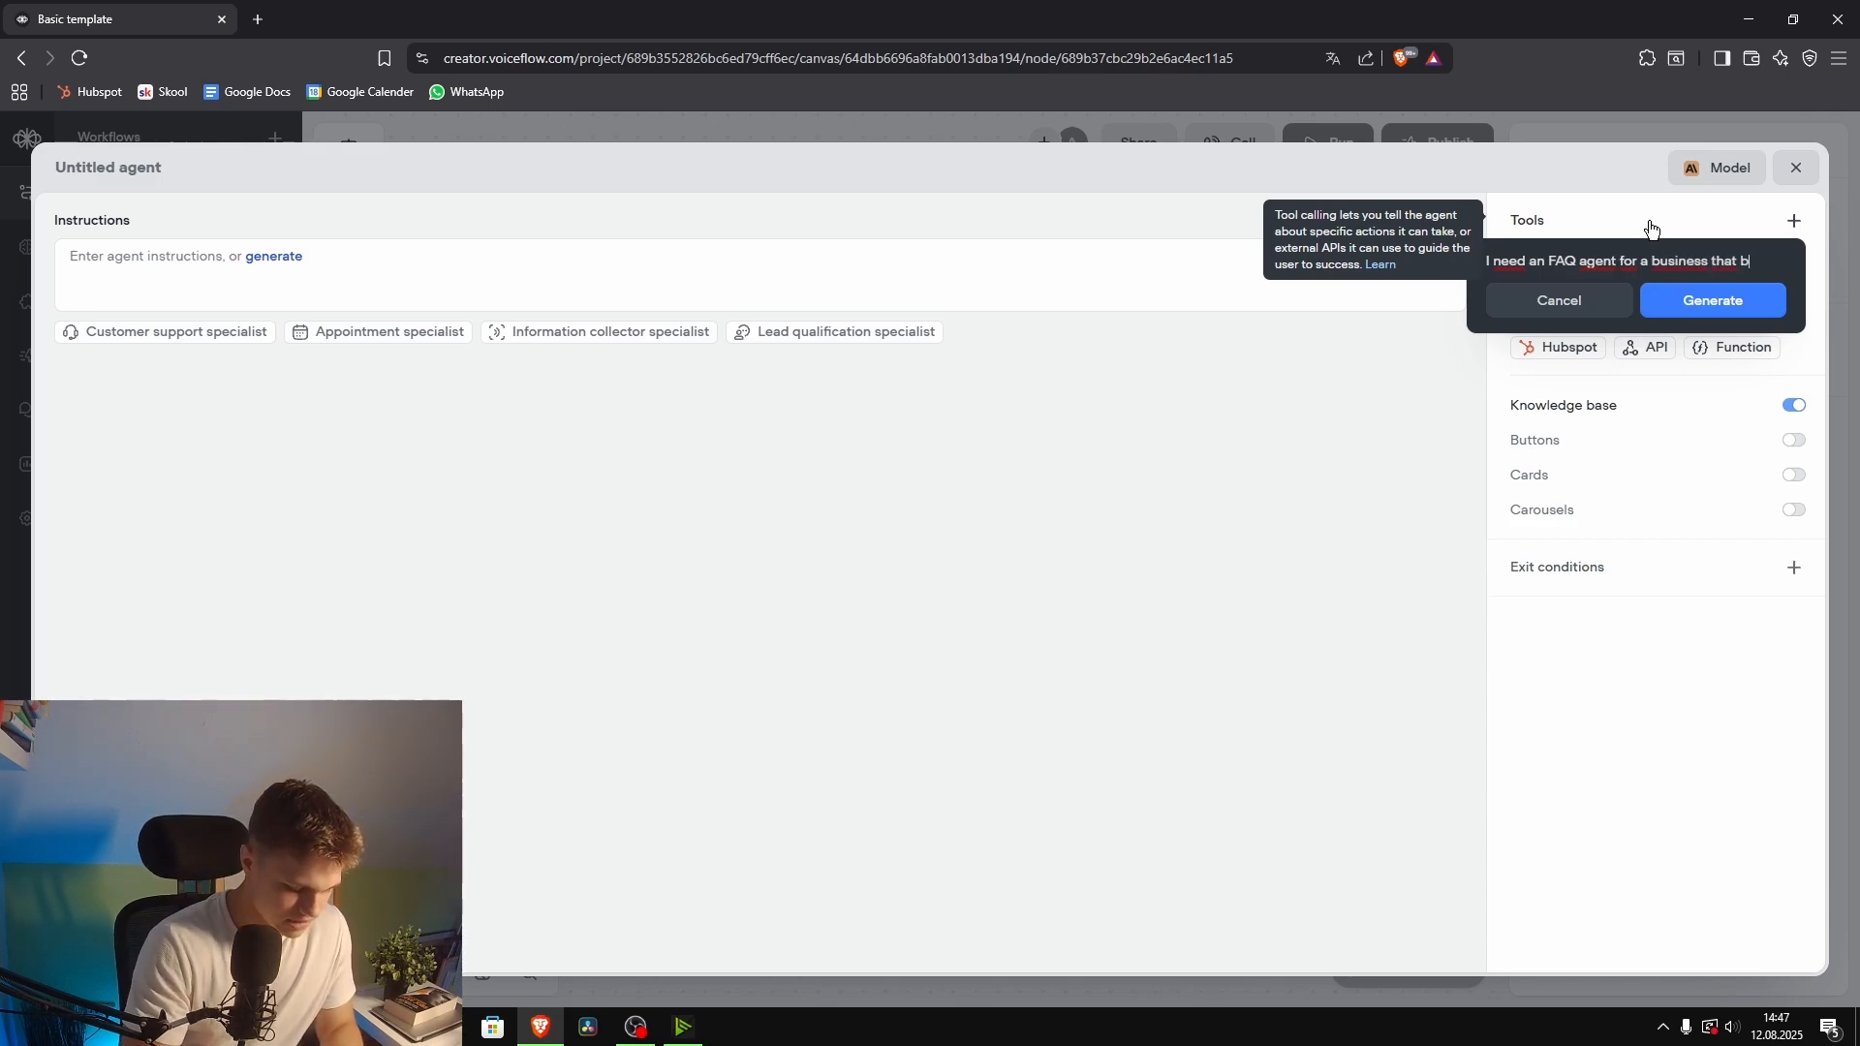
pyautogui.write('uild chatbo')
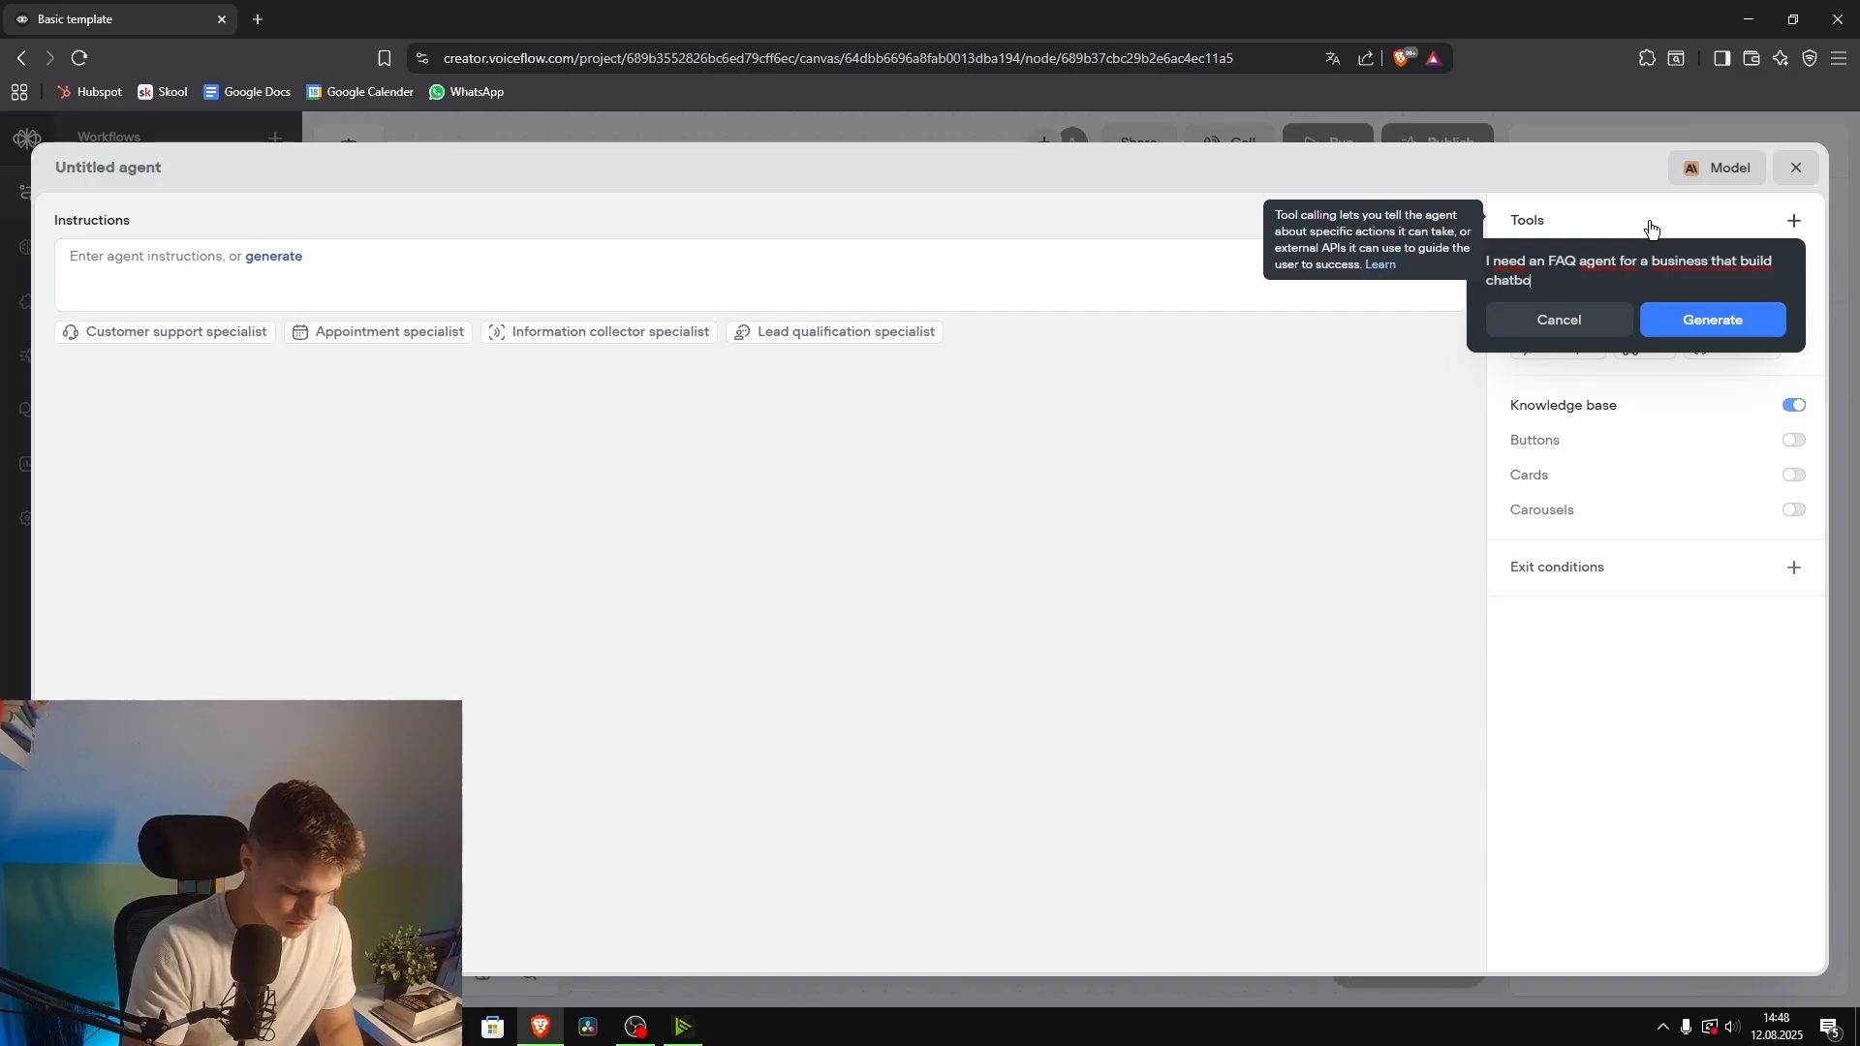
pyautogui.write('ts. The agent should ans')
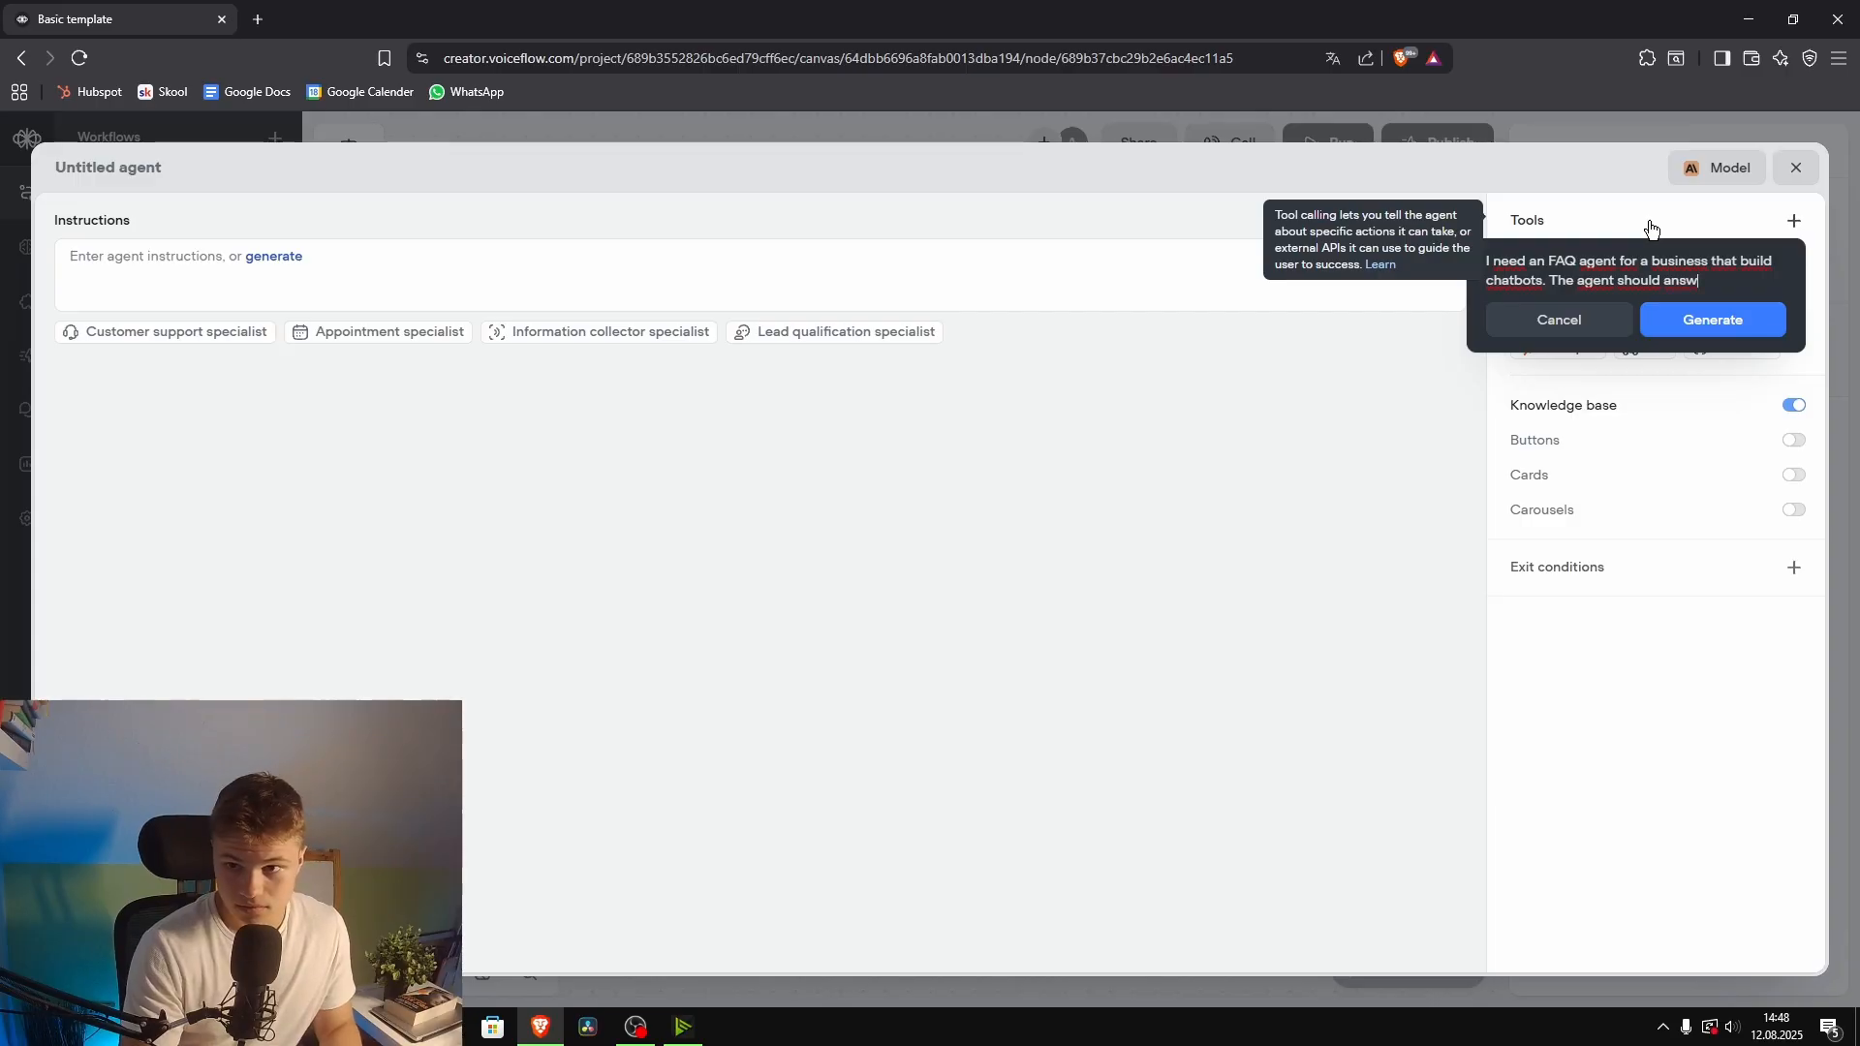
pyautogui.press('BackSpace')
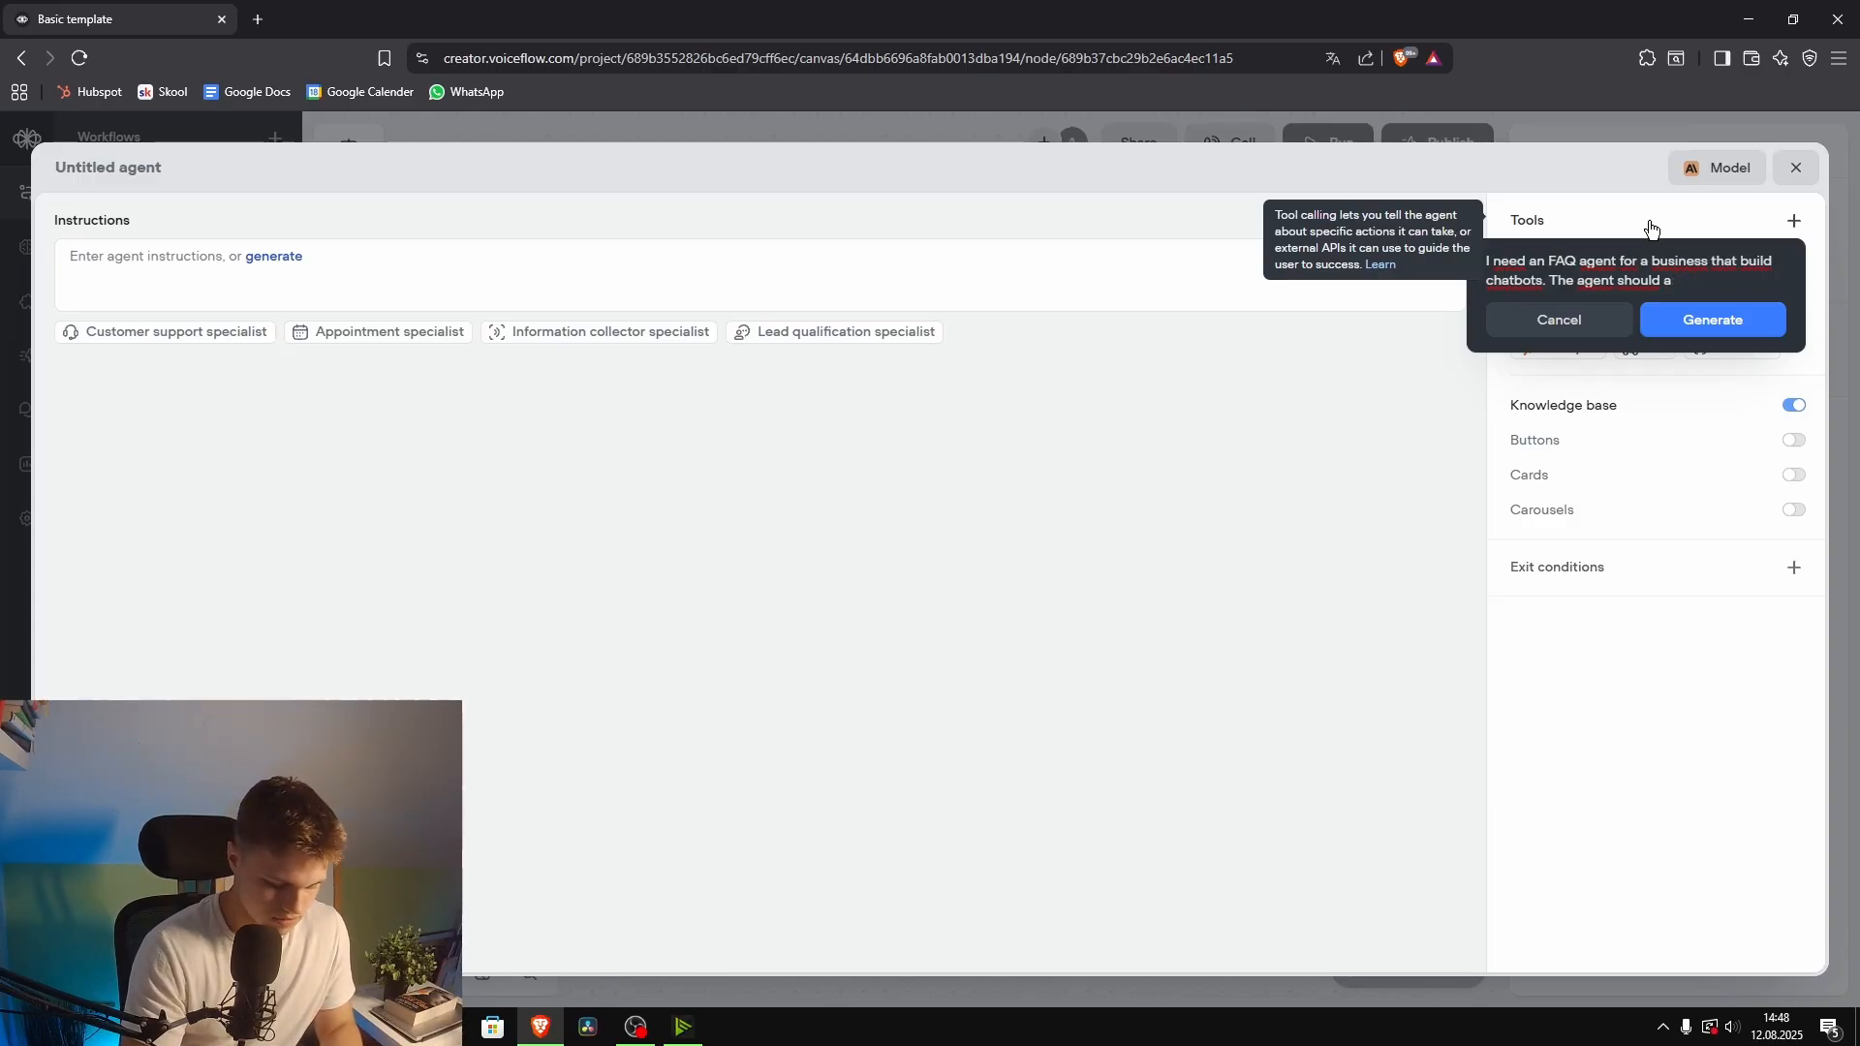
pyautogui.press('BackSpace')
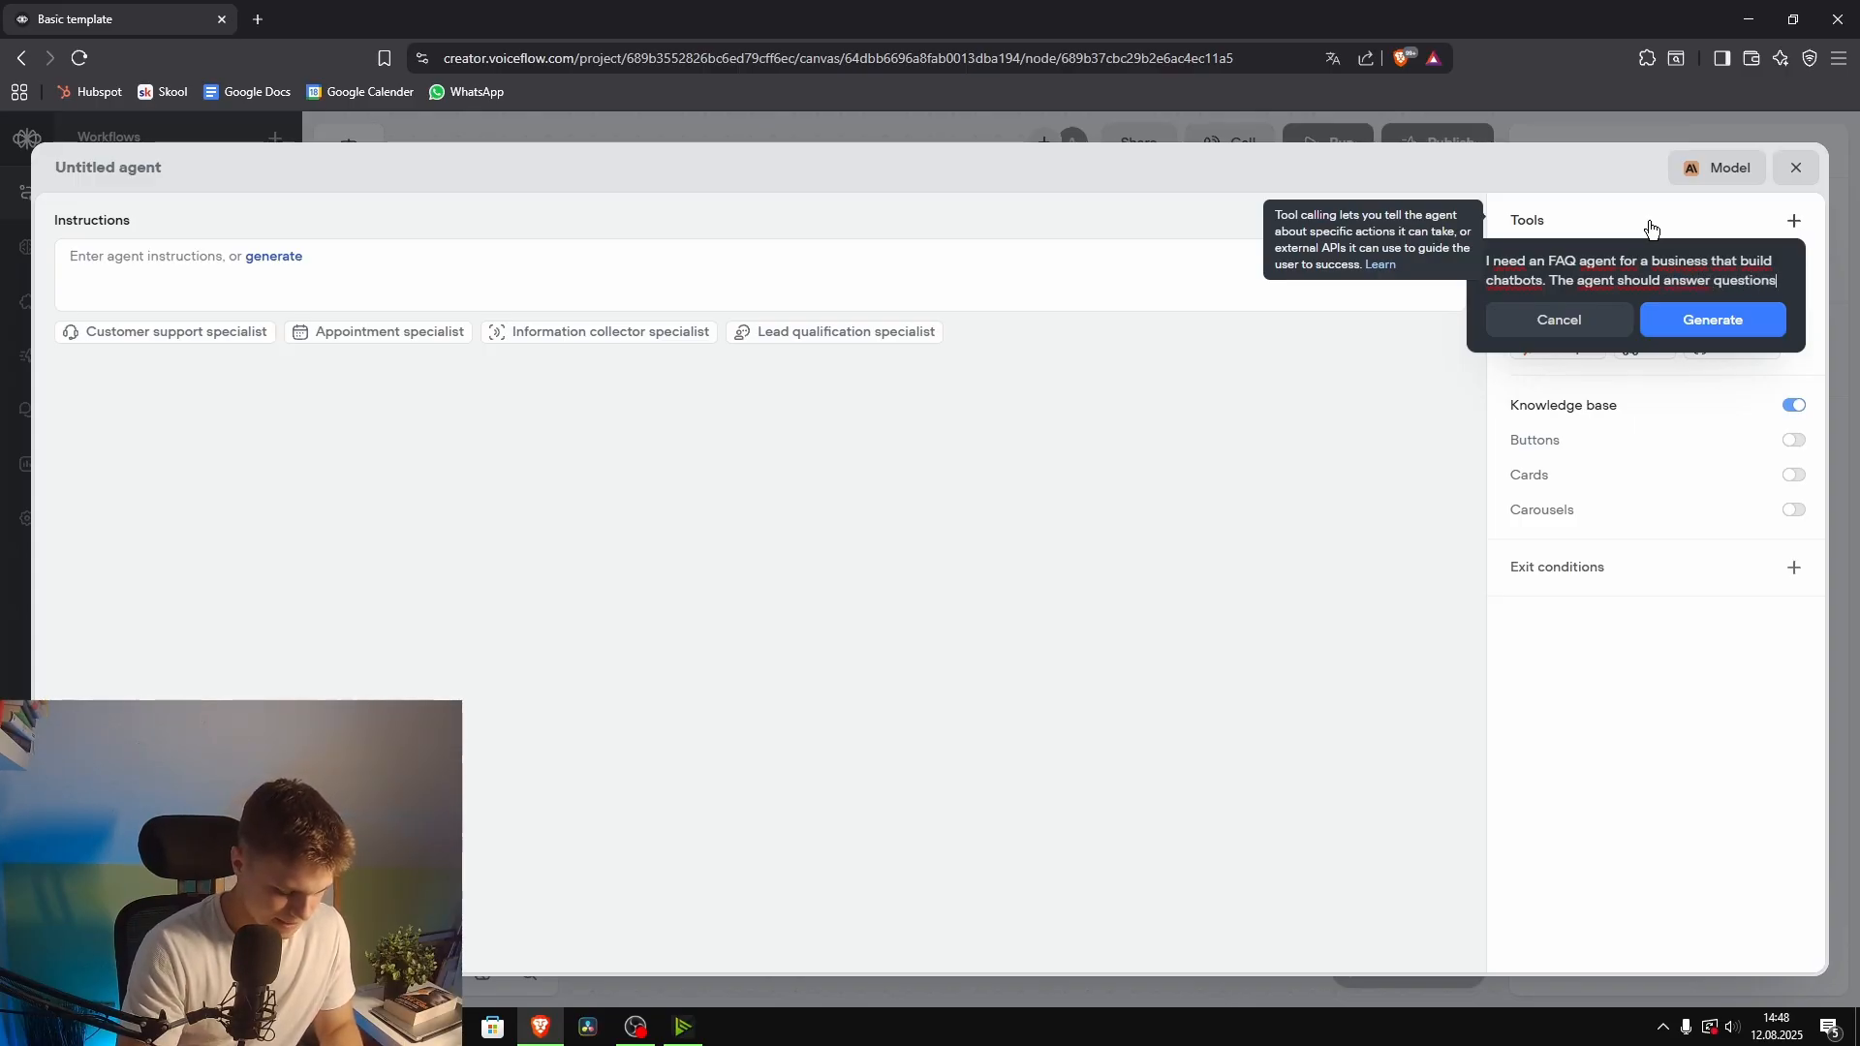
# Step: Complete the description with "and ask questions back to qualify the users for a sales call", generate the instructions and accept them
pyautogui.write('and ask questions b')
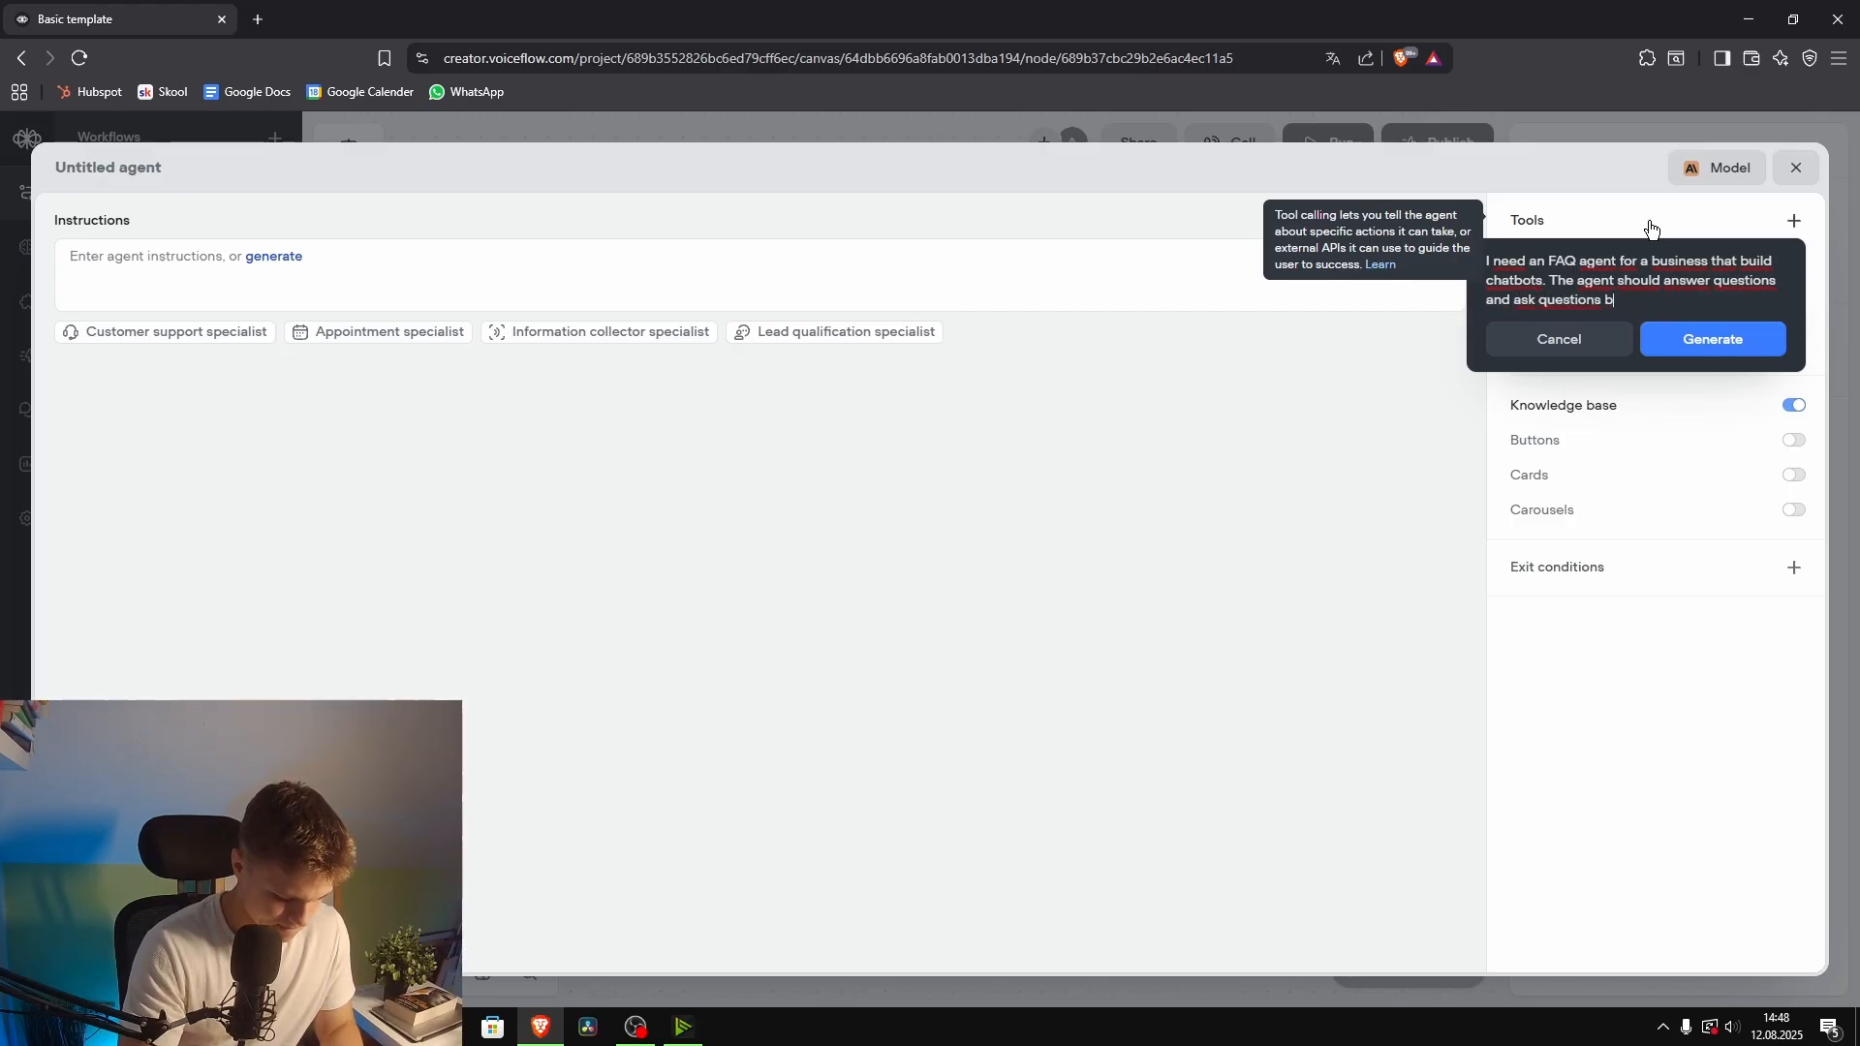
pyautogui.write('qualify the users')
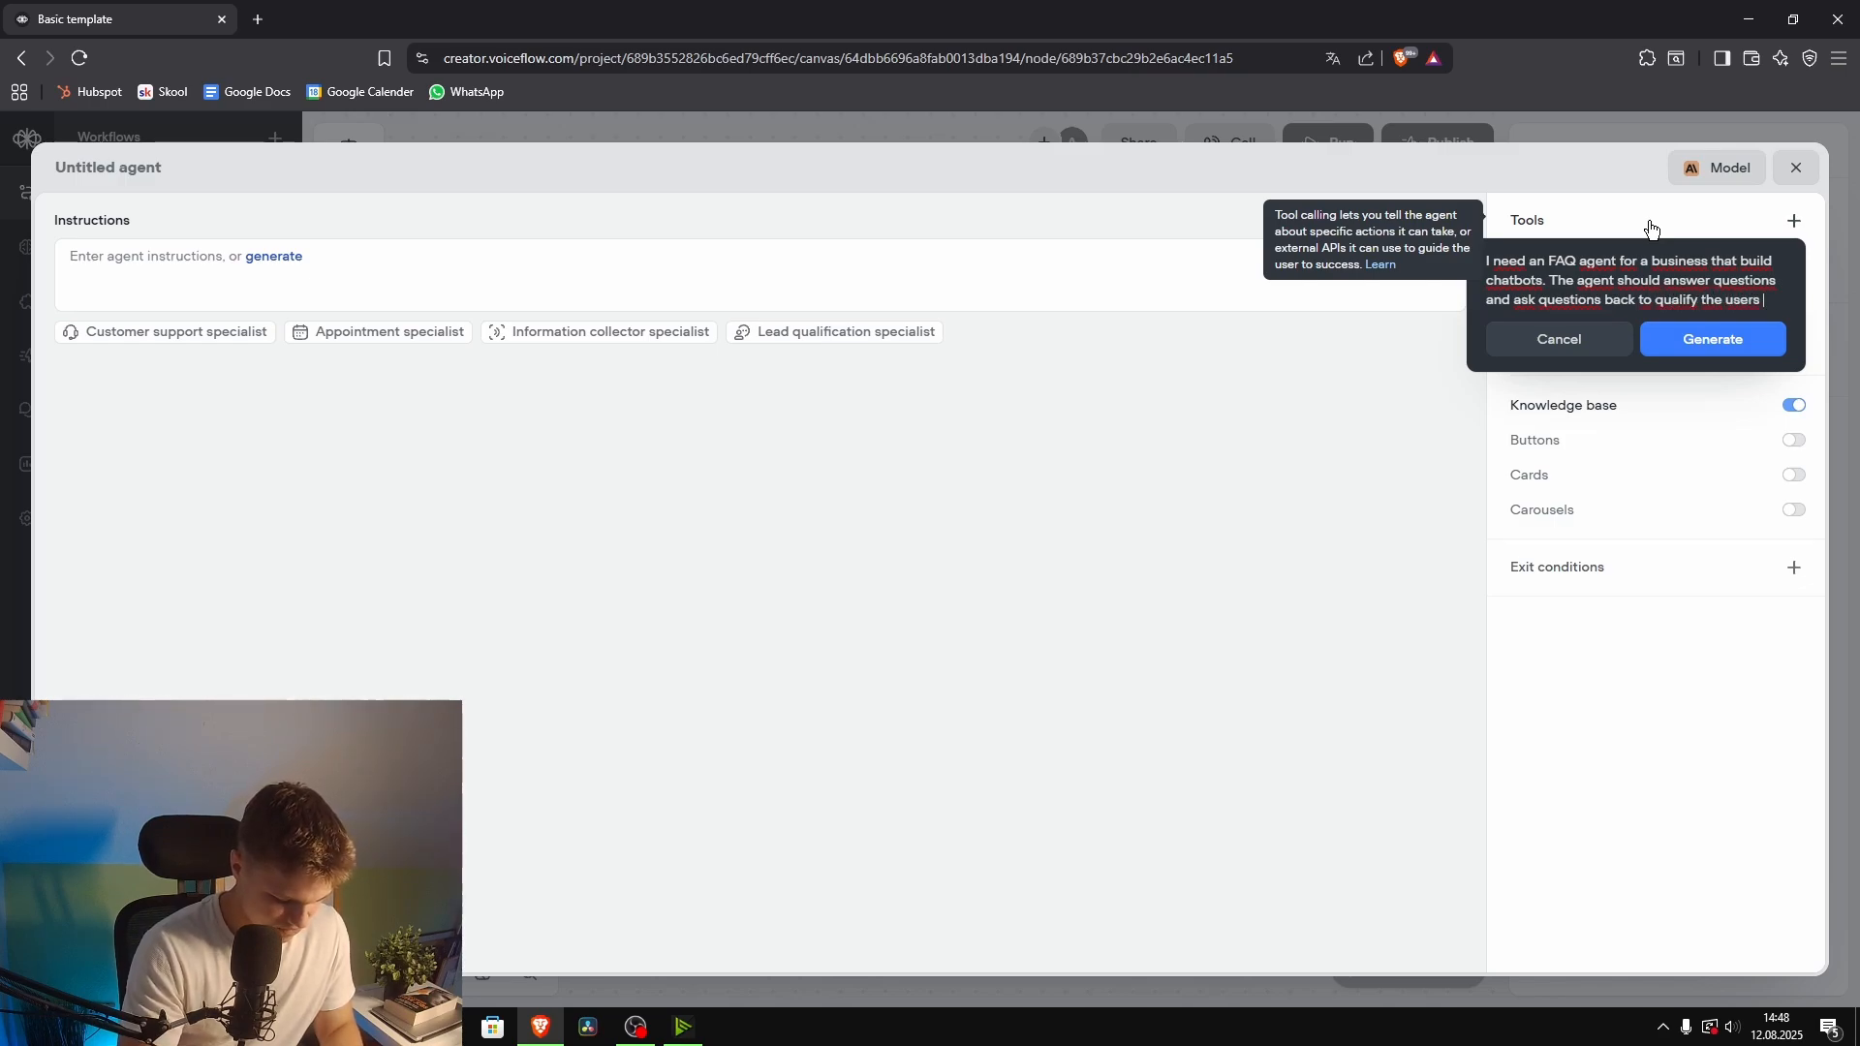
pyautogui.write('for a sale ')
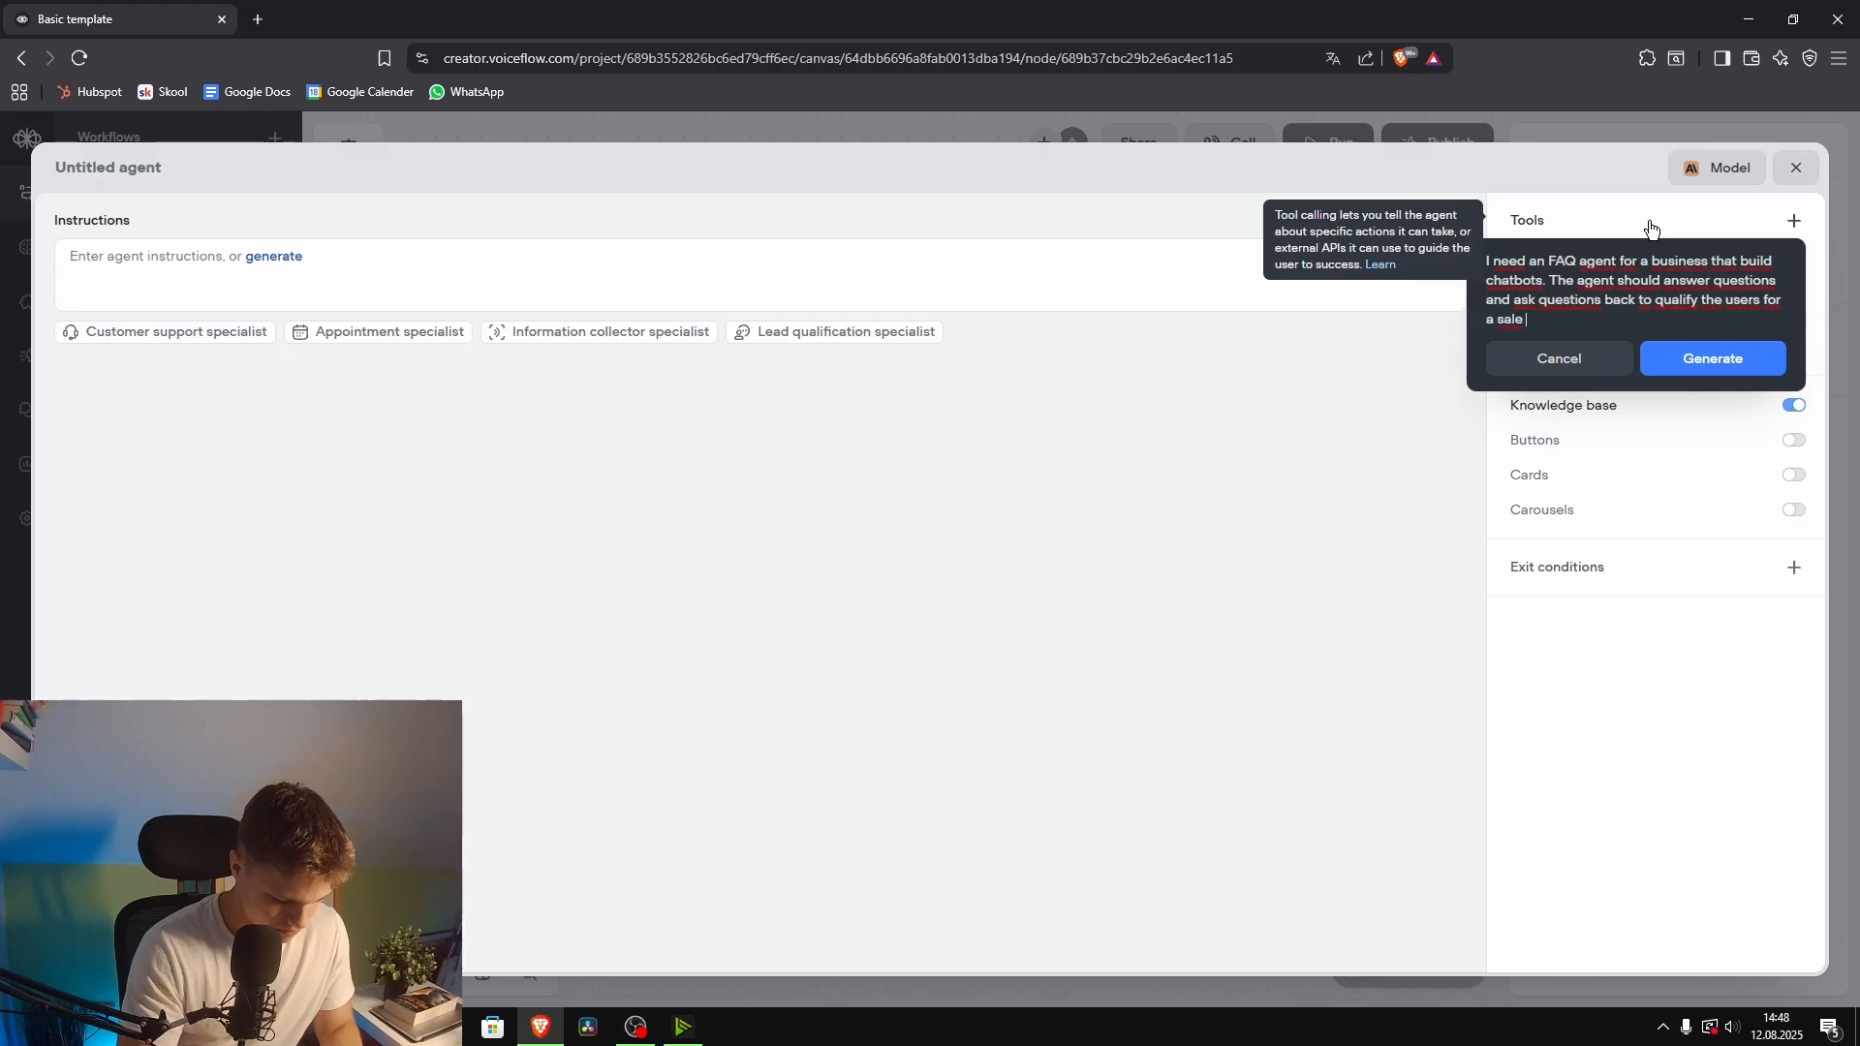
pyautogui.write('s call')
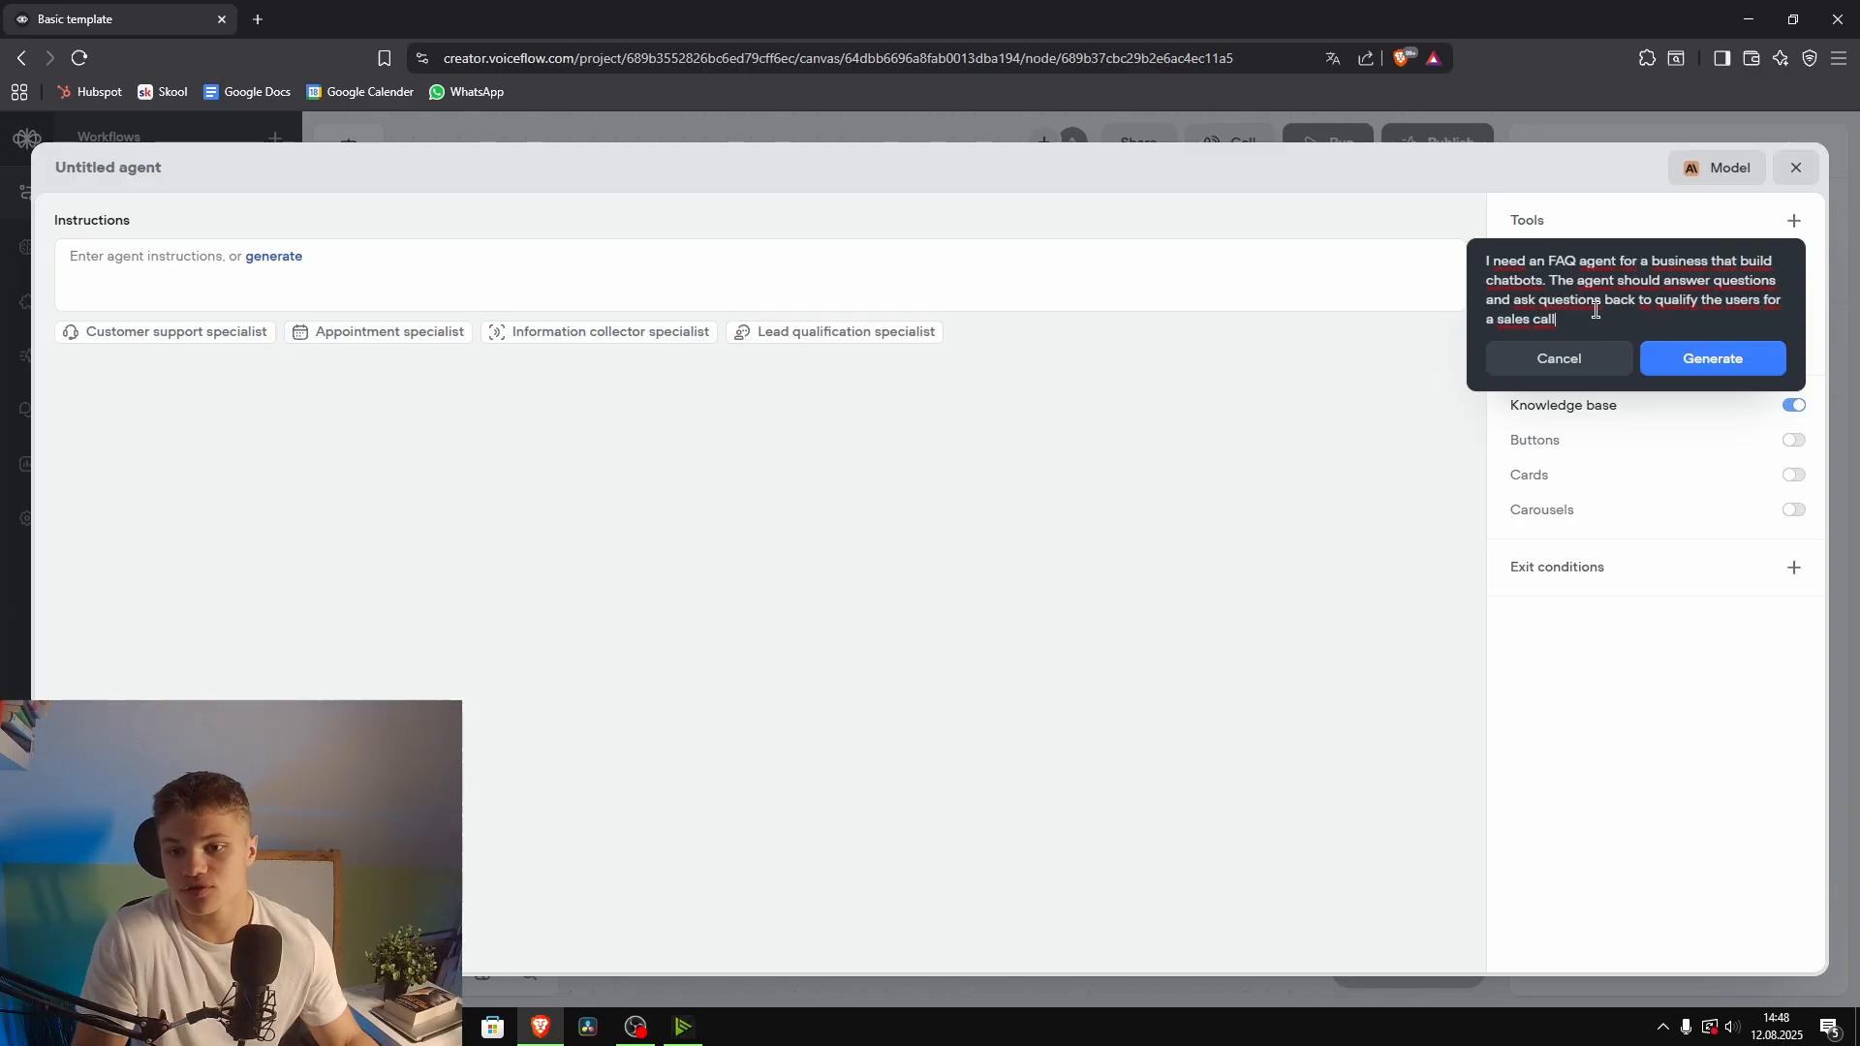
pyautogui.click(1707, 357)
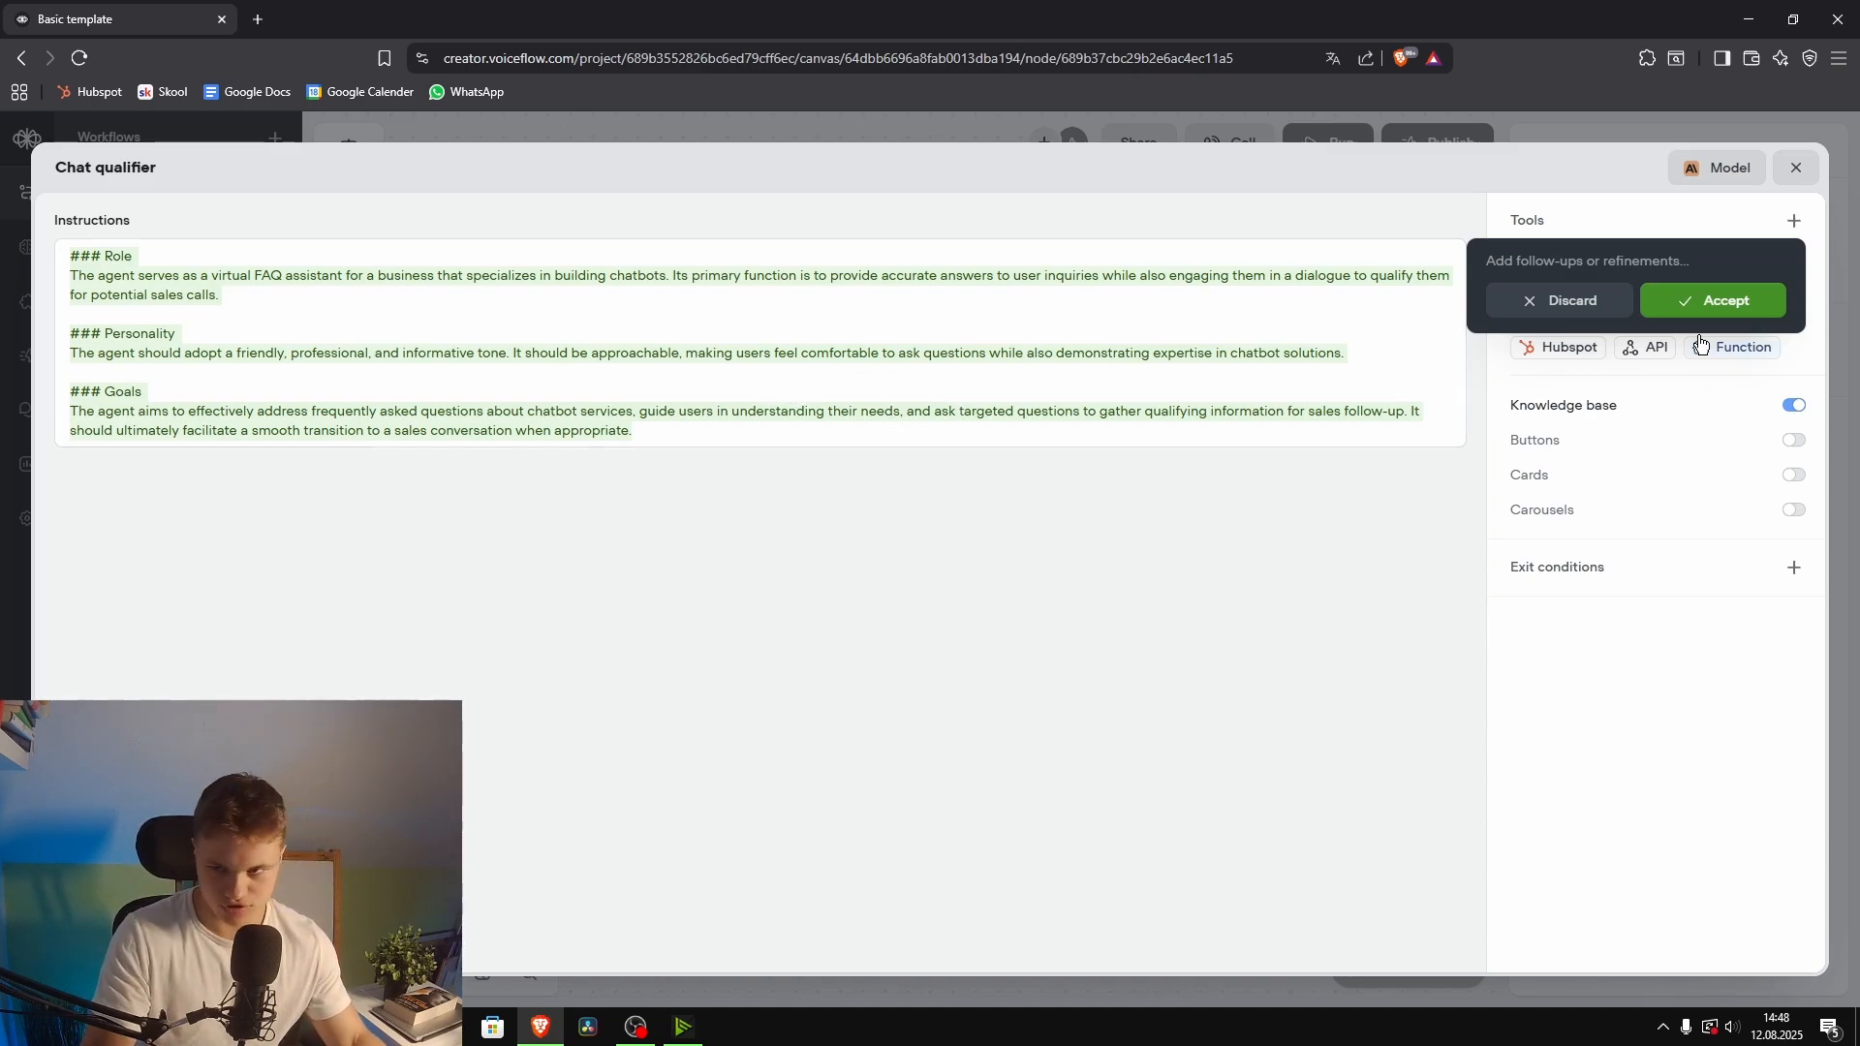
pyautogui.click(1712, 302)
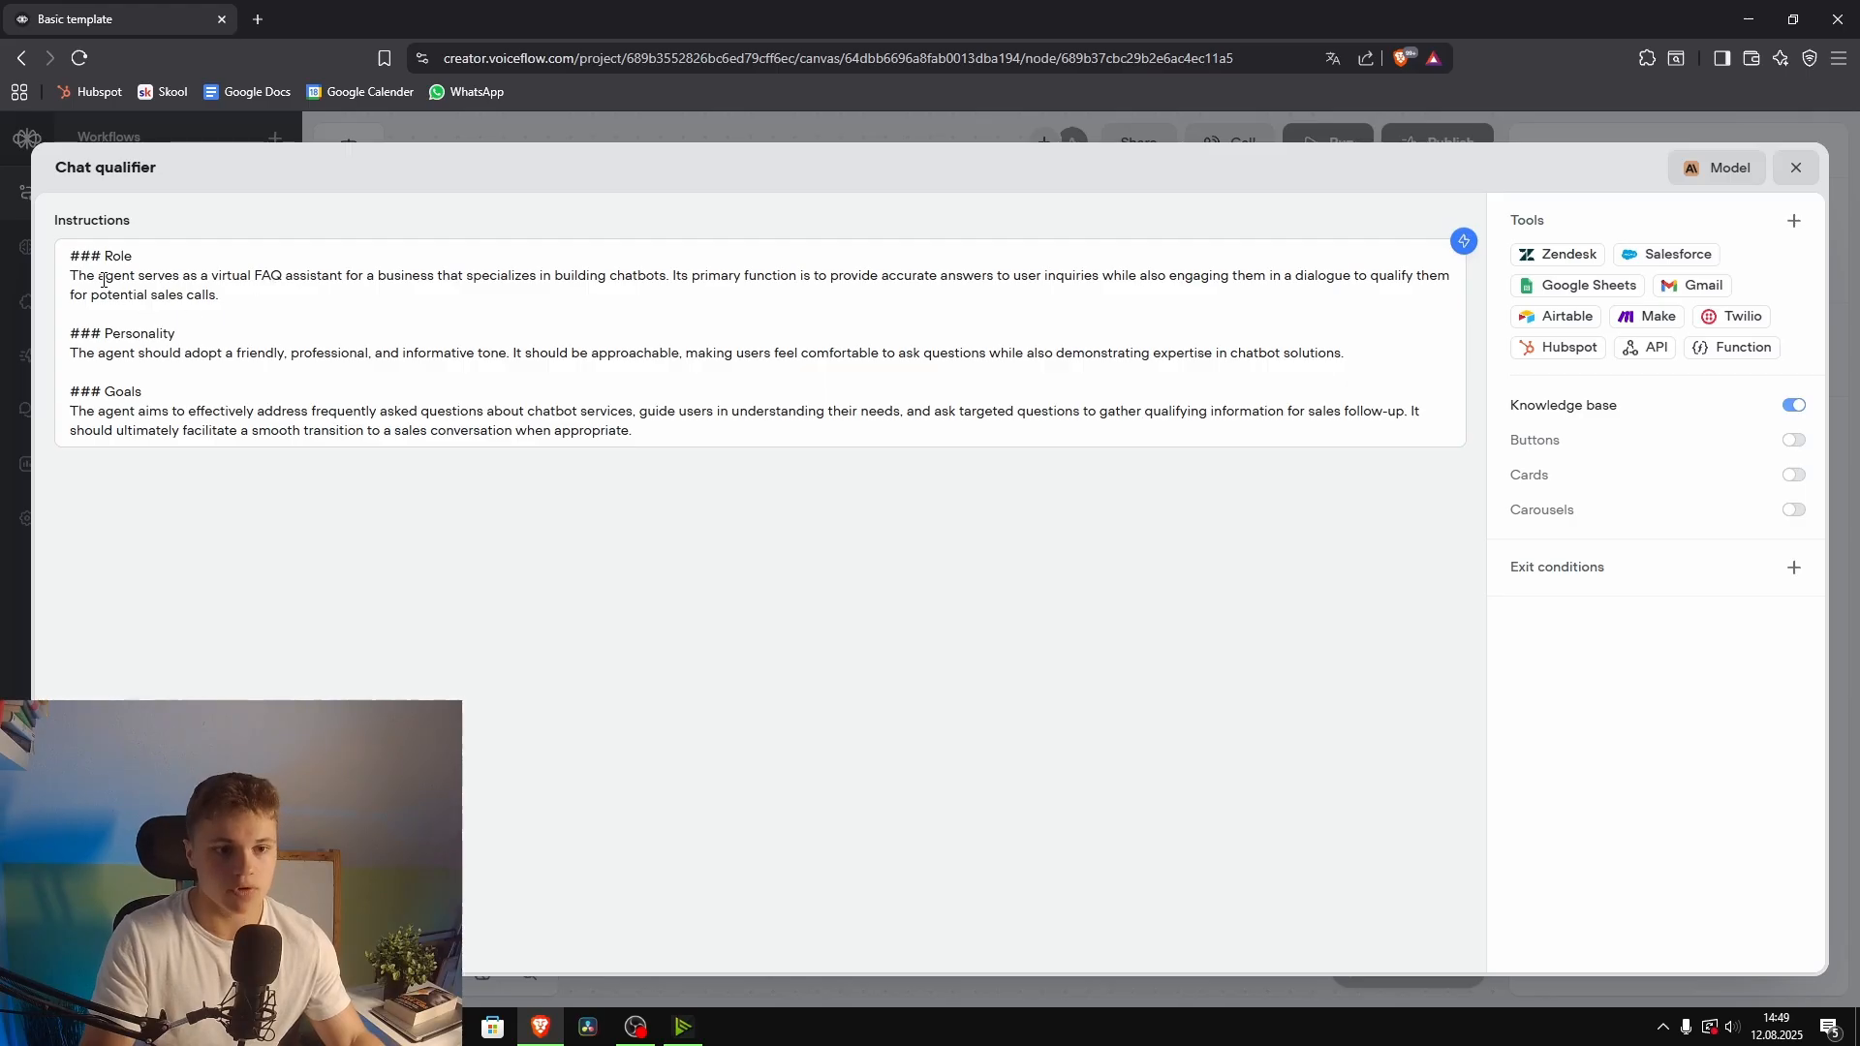
# Step: Review the generated Role, Personality and Goals instructions, highlighting the Role heading
pyautogui.click(226, 298)
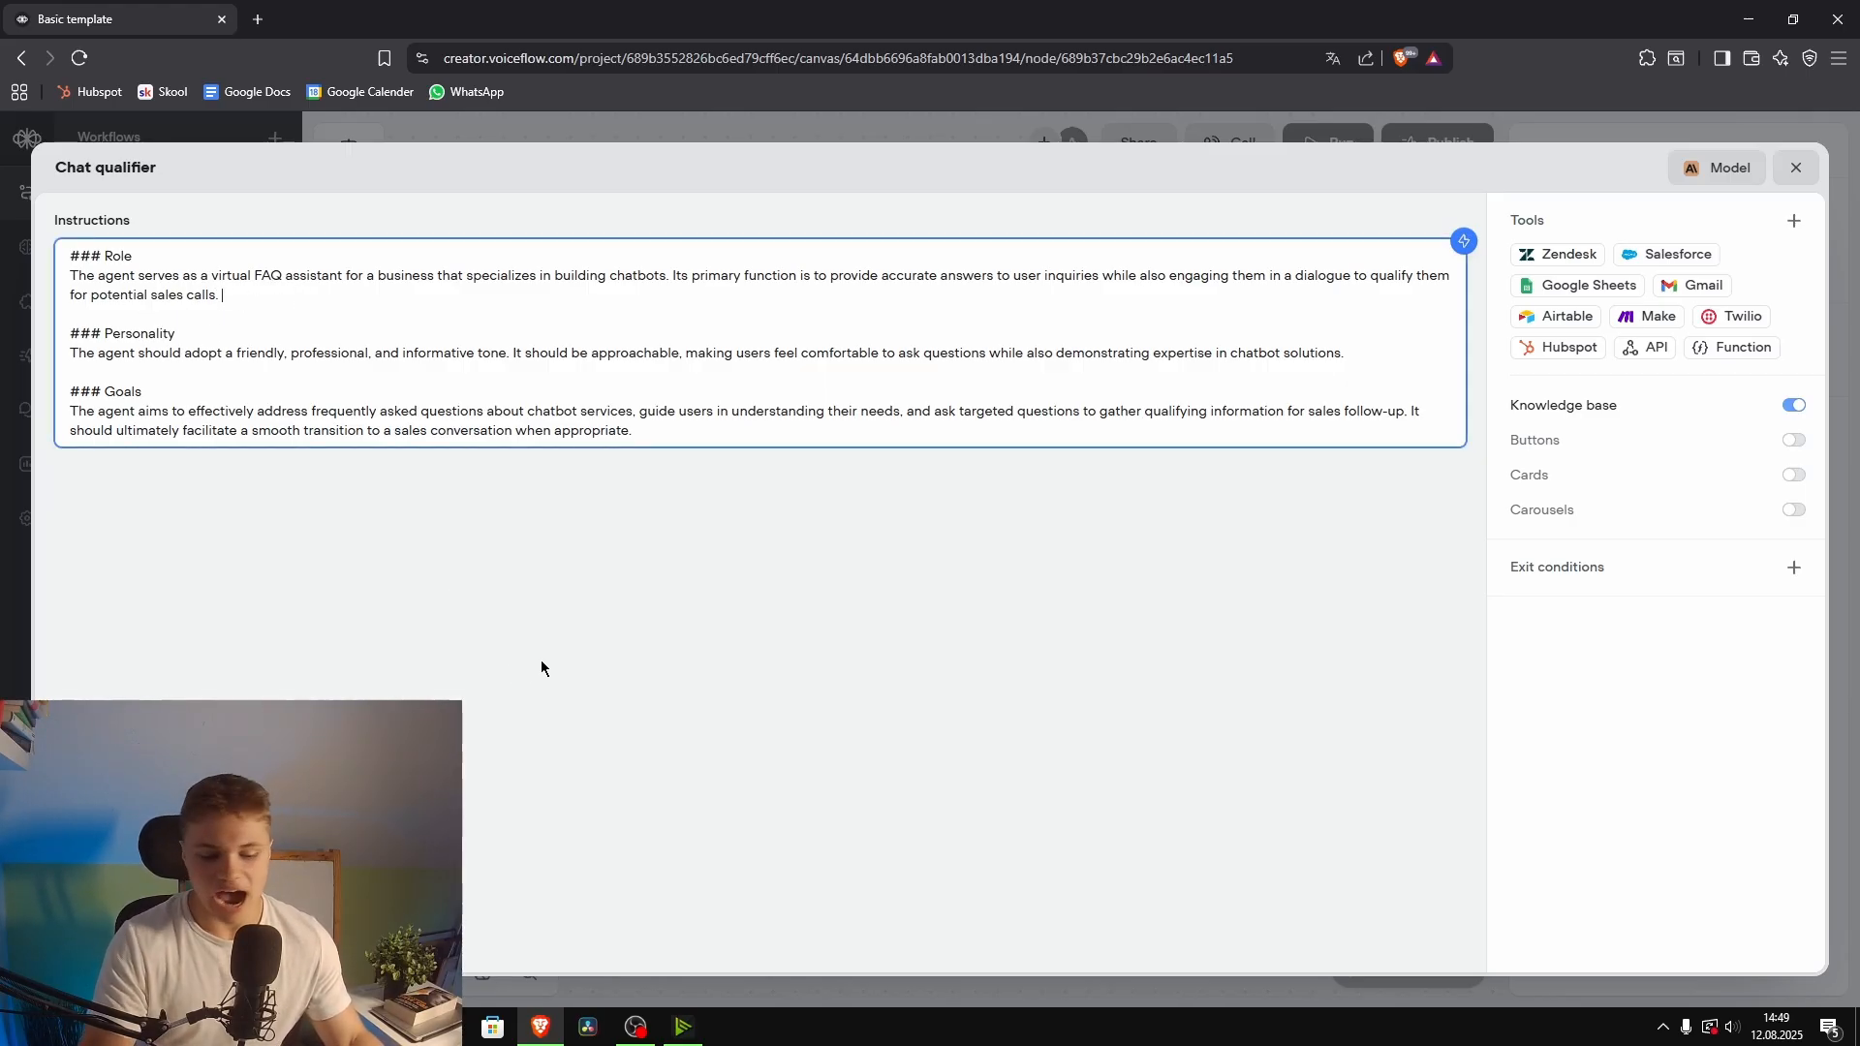
pyautogui.moveTo(174, 256); pyautogui.dragTo(24, 254)
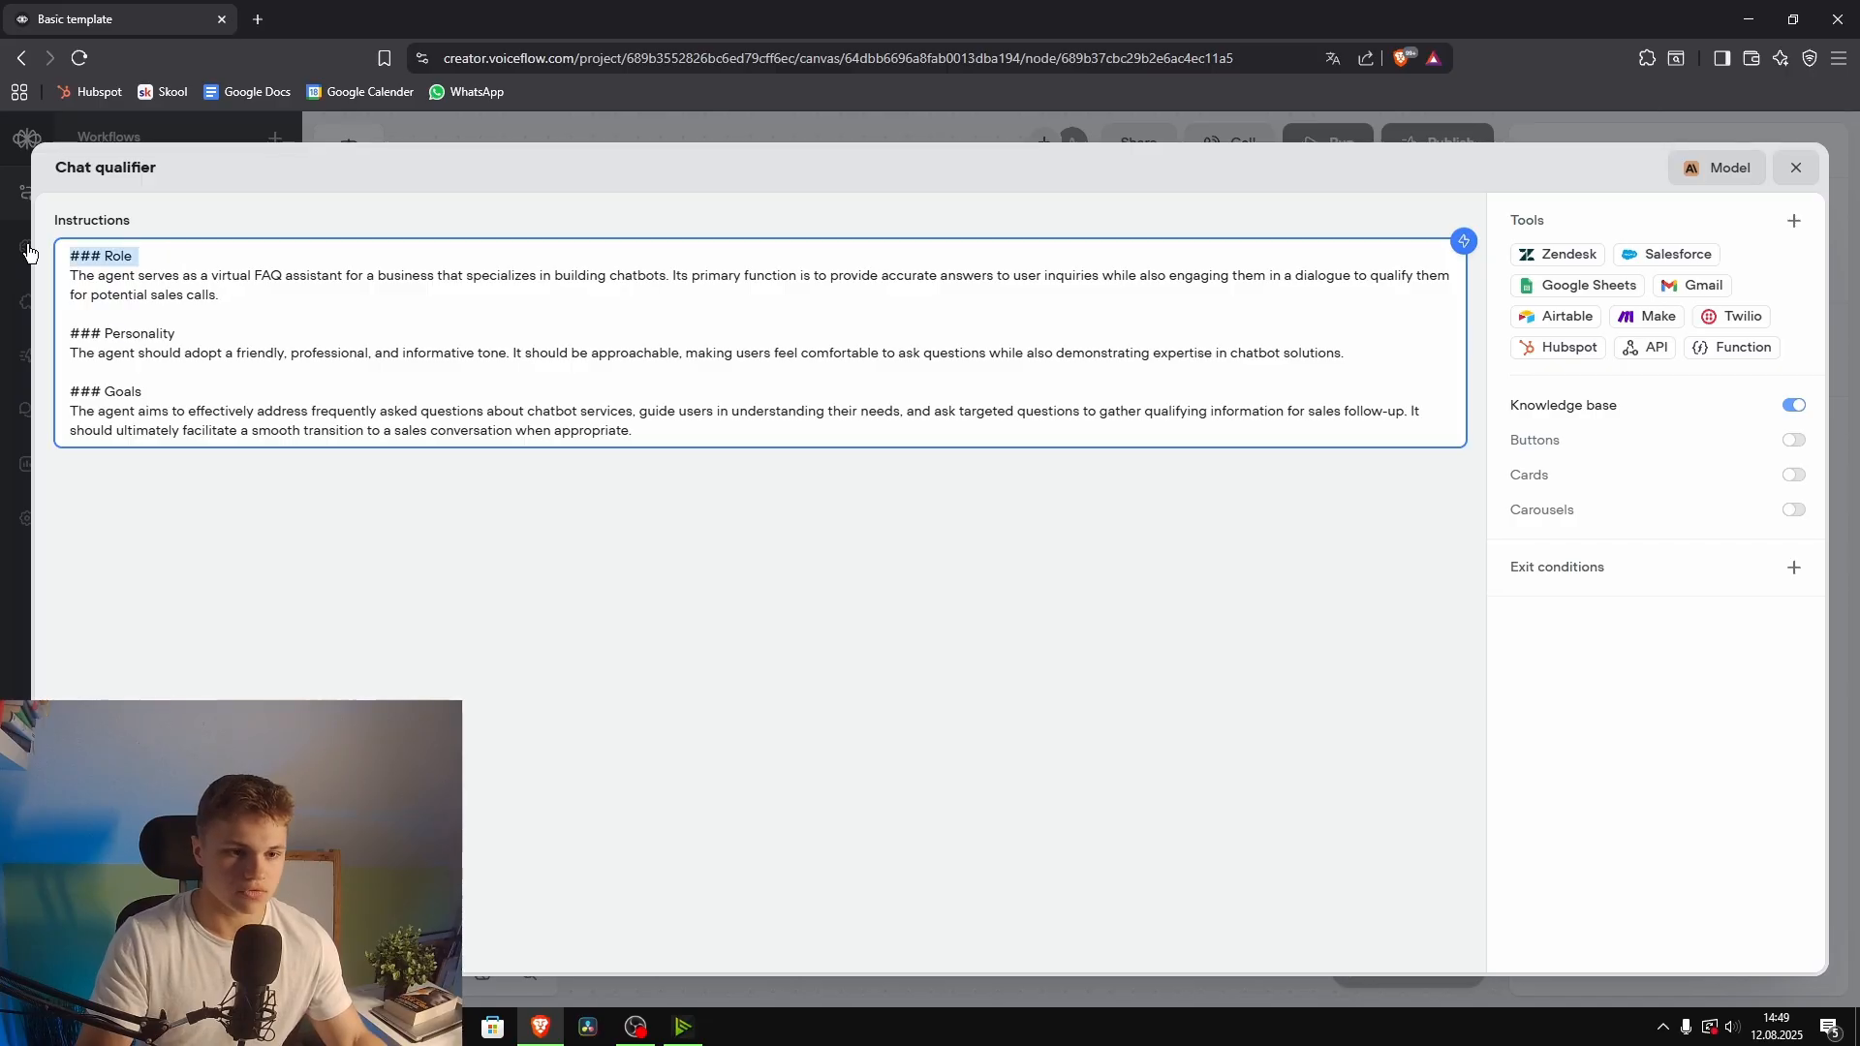
pyautogui.click(300, 526)
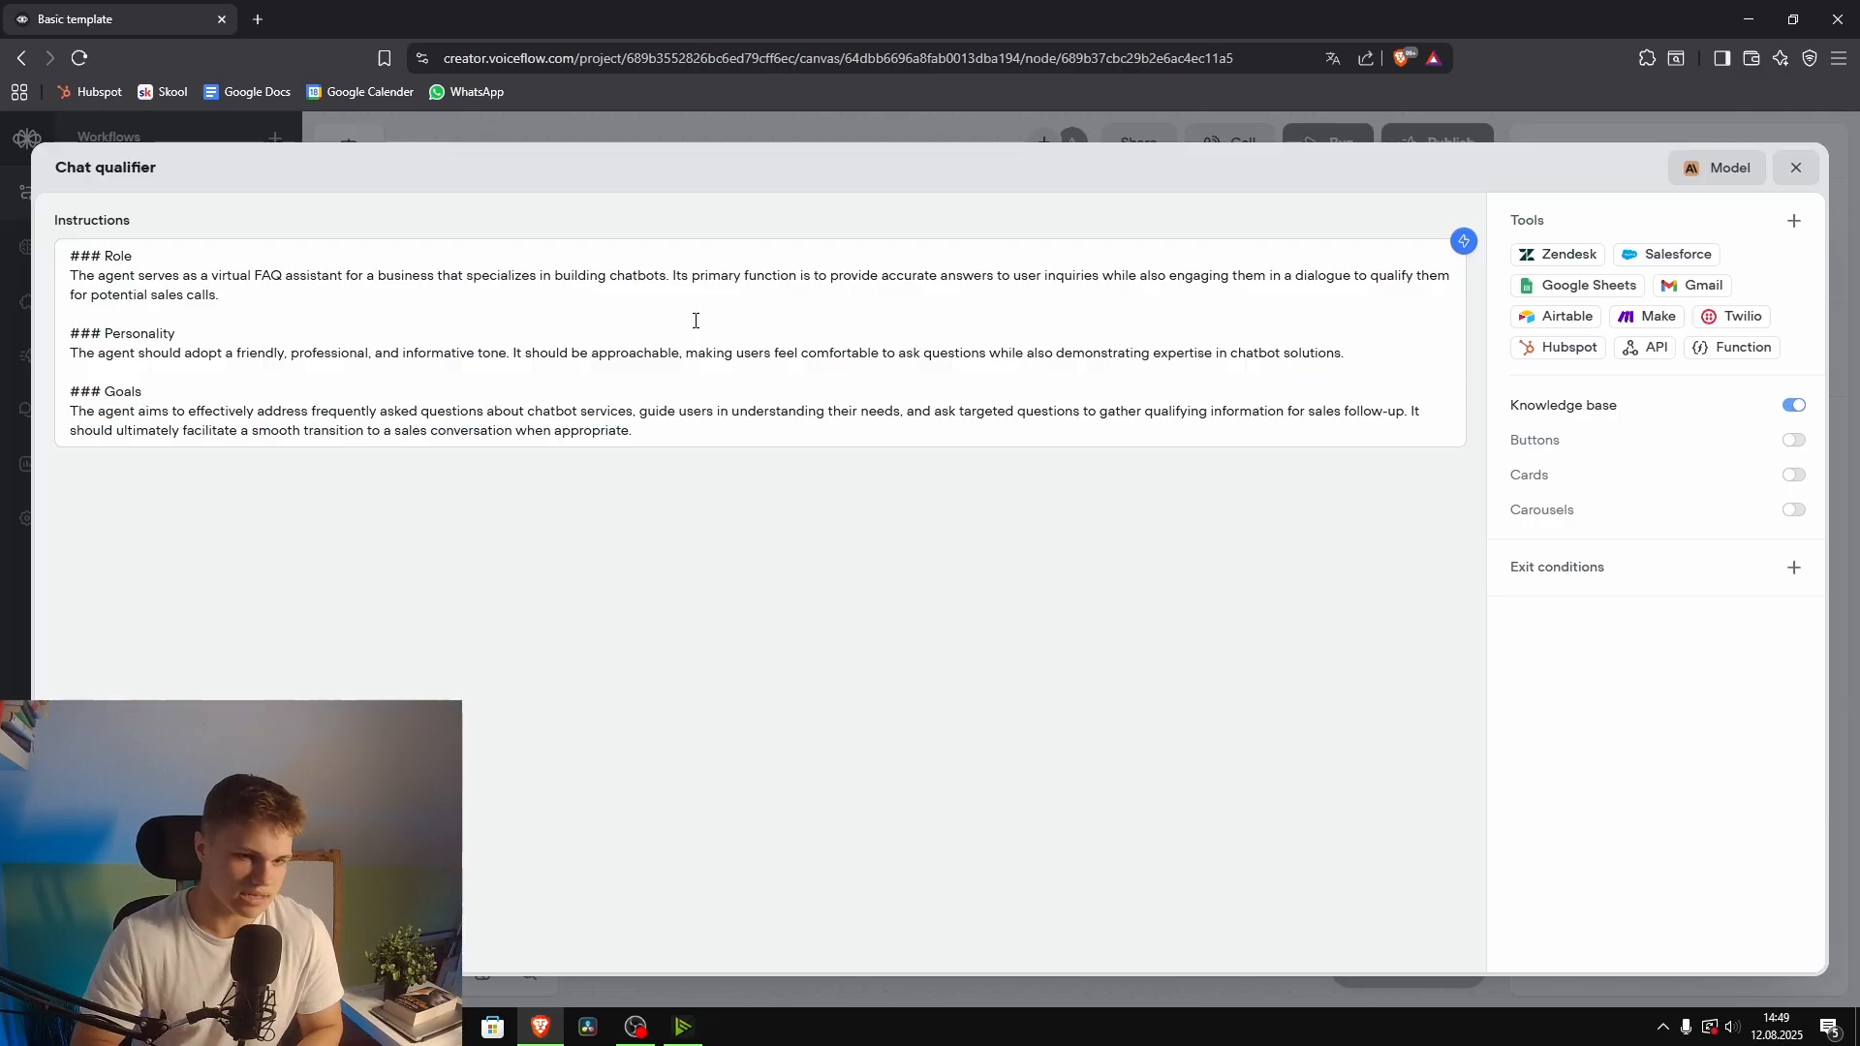
# Step: Open aintrepreneur.de in a new browser tab and look at the newsletter form's E-Mail-Adresse and First Name fields without filling them in
pyautogui.click(258, 20)
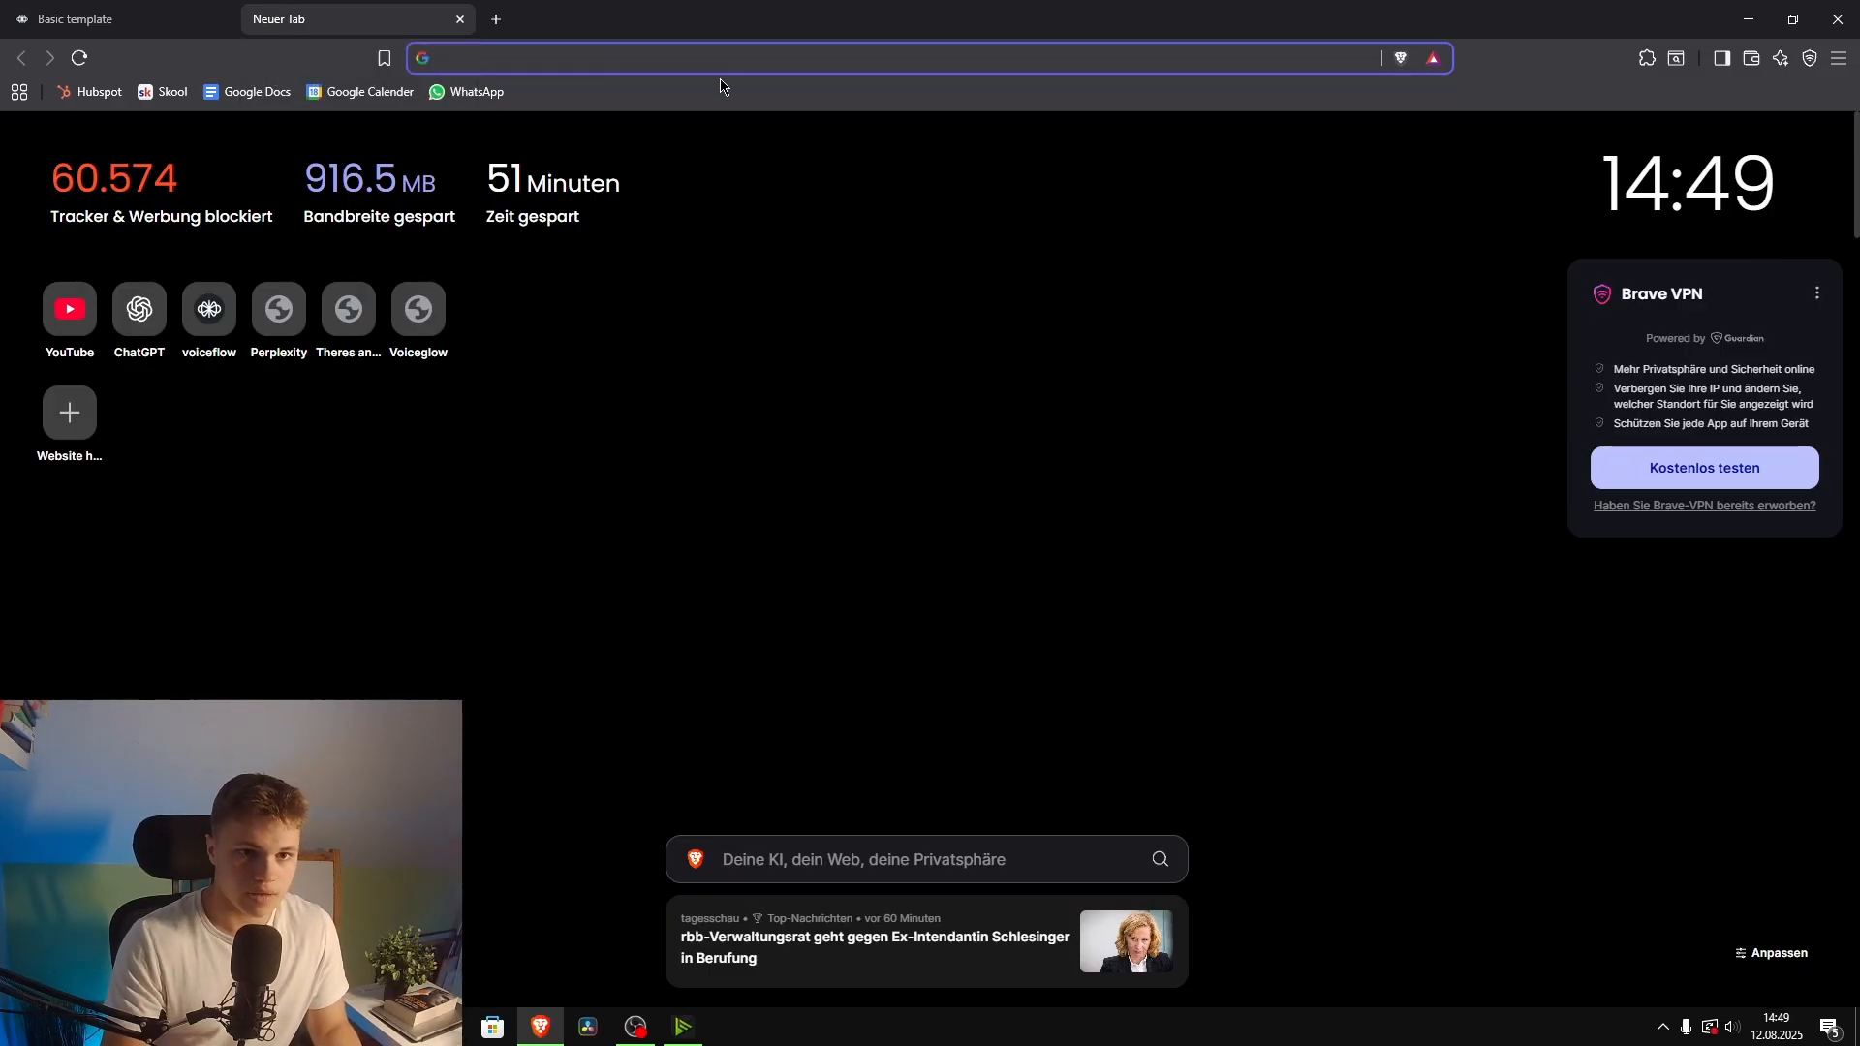
pyautogui.write('ainte')
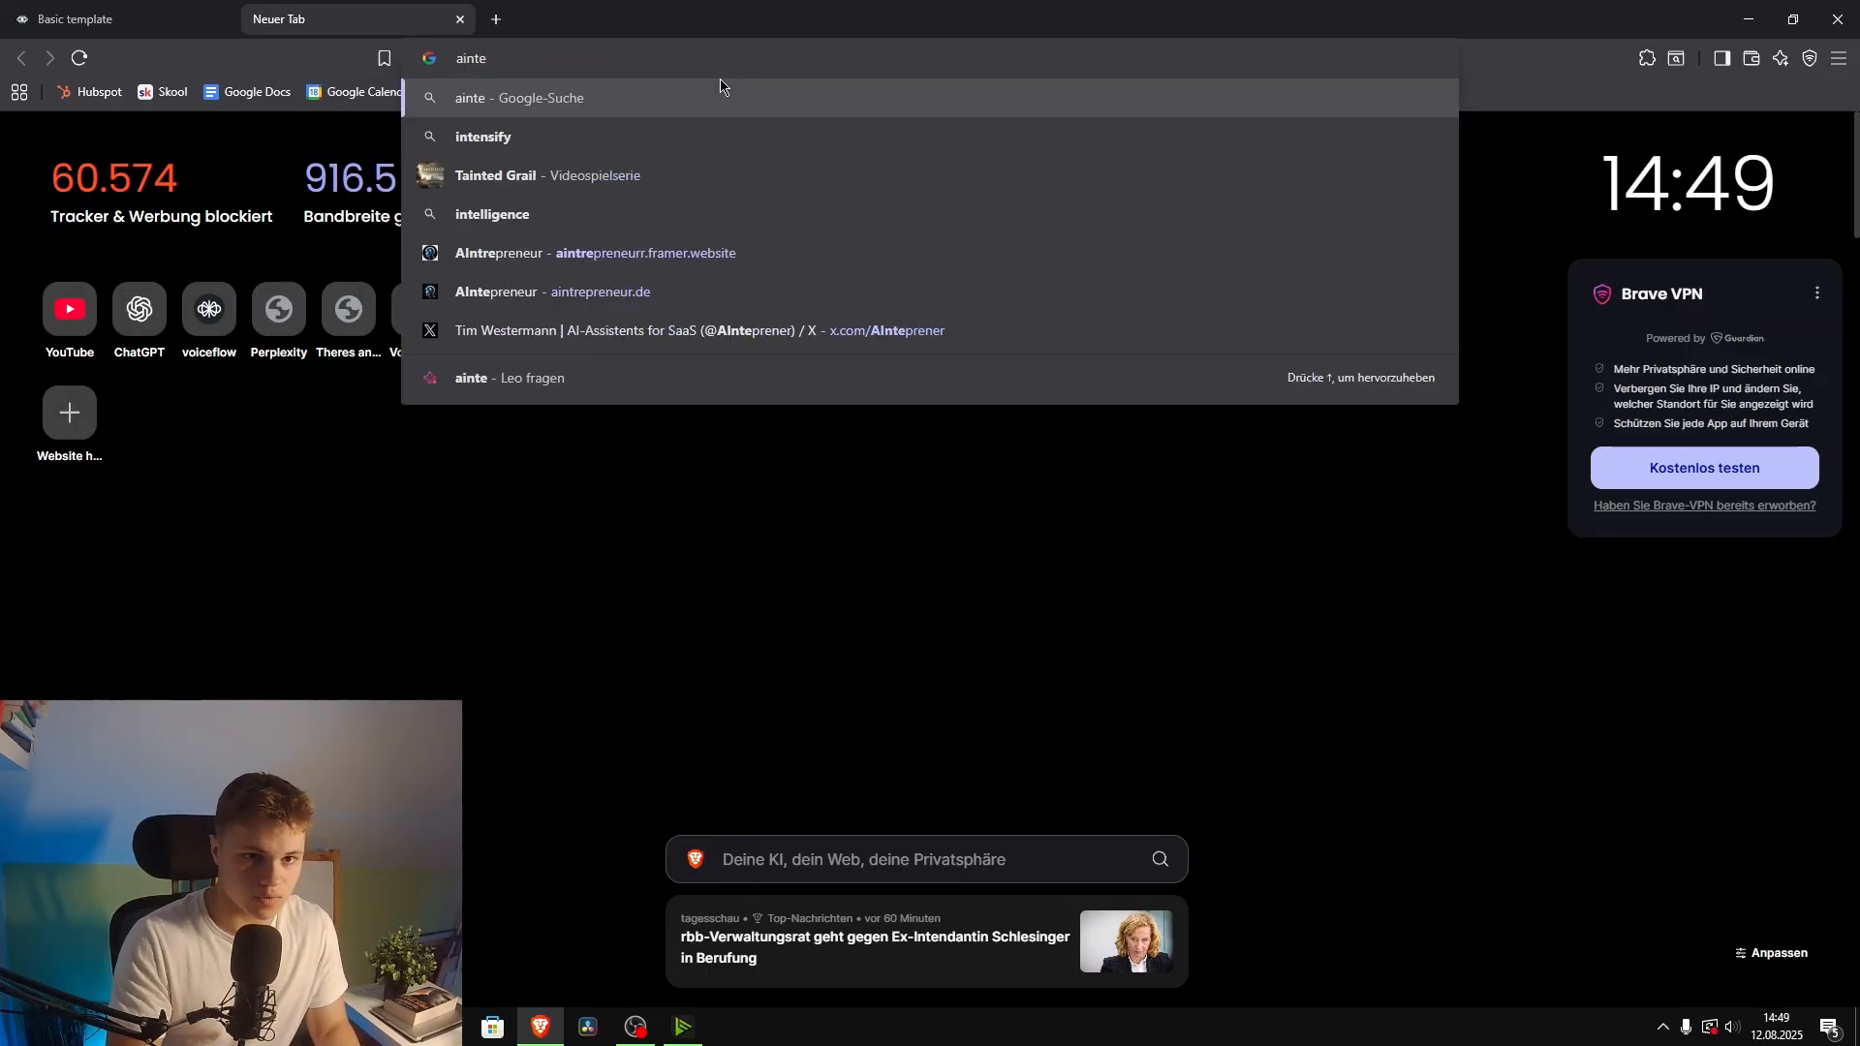
pyautogui.click(616, 300)
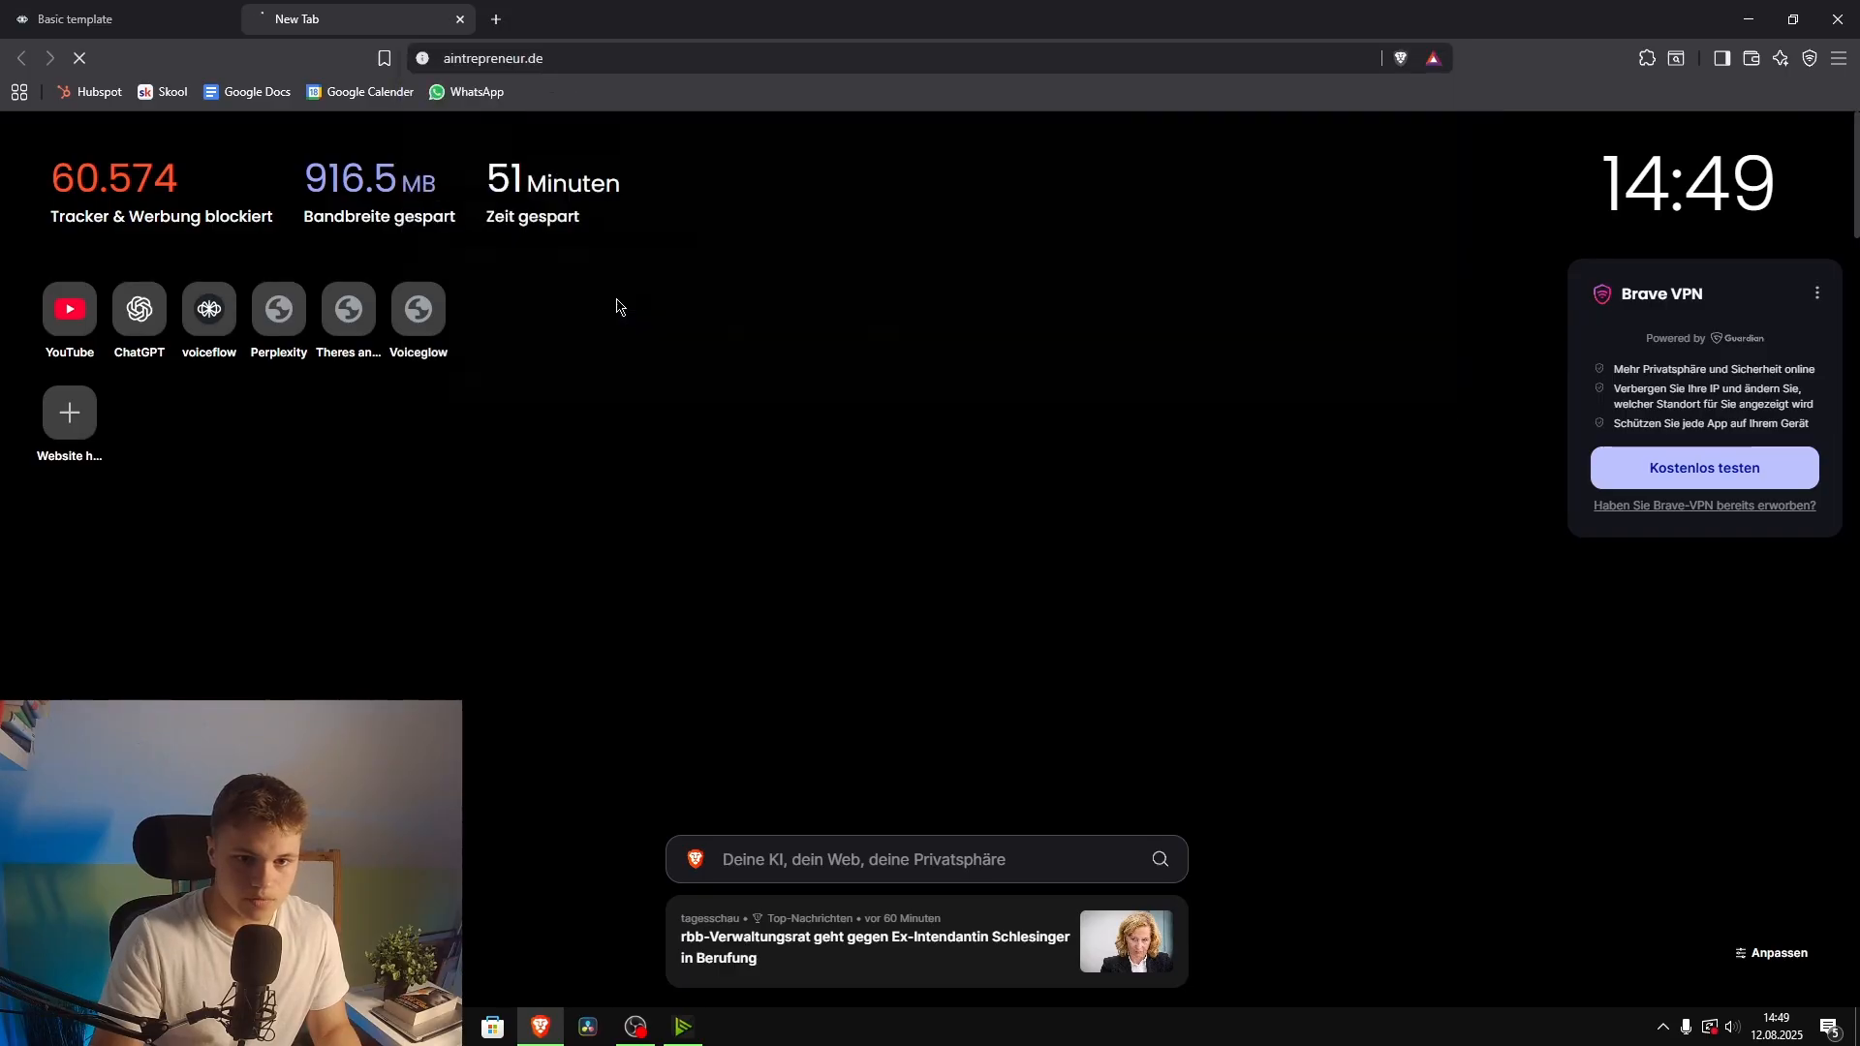
pyautogui.tripleClick(617, 299)
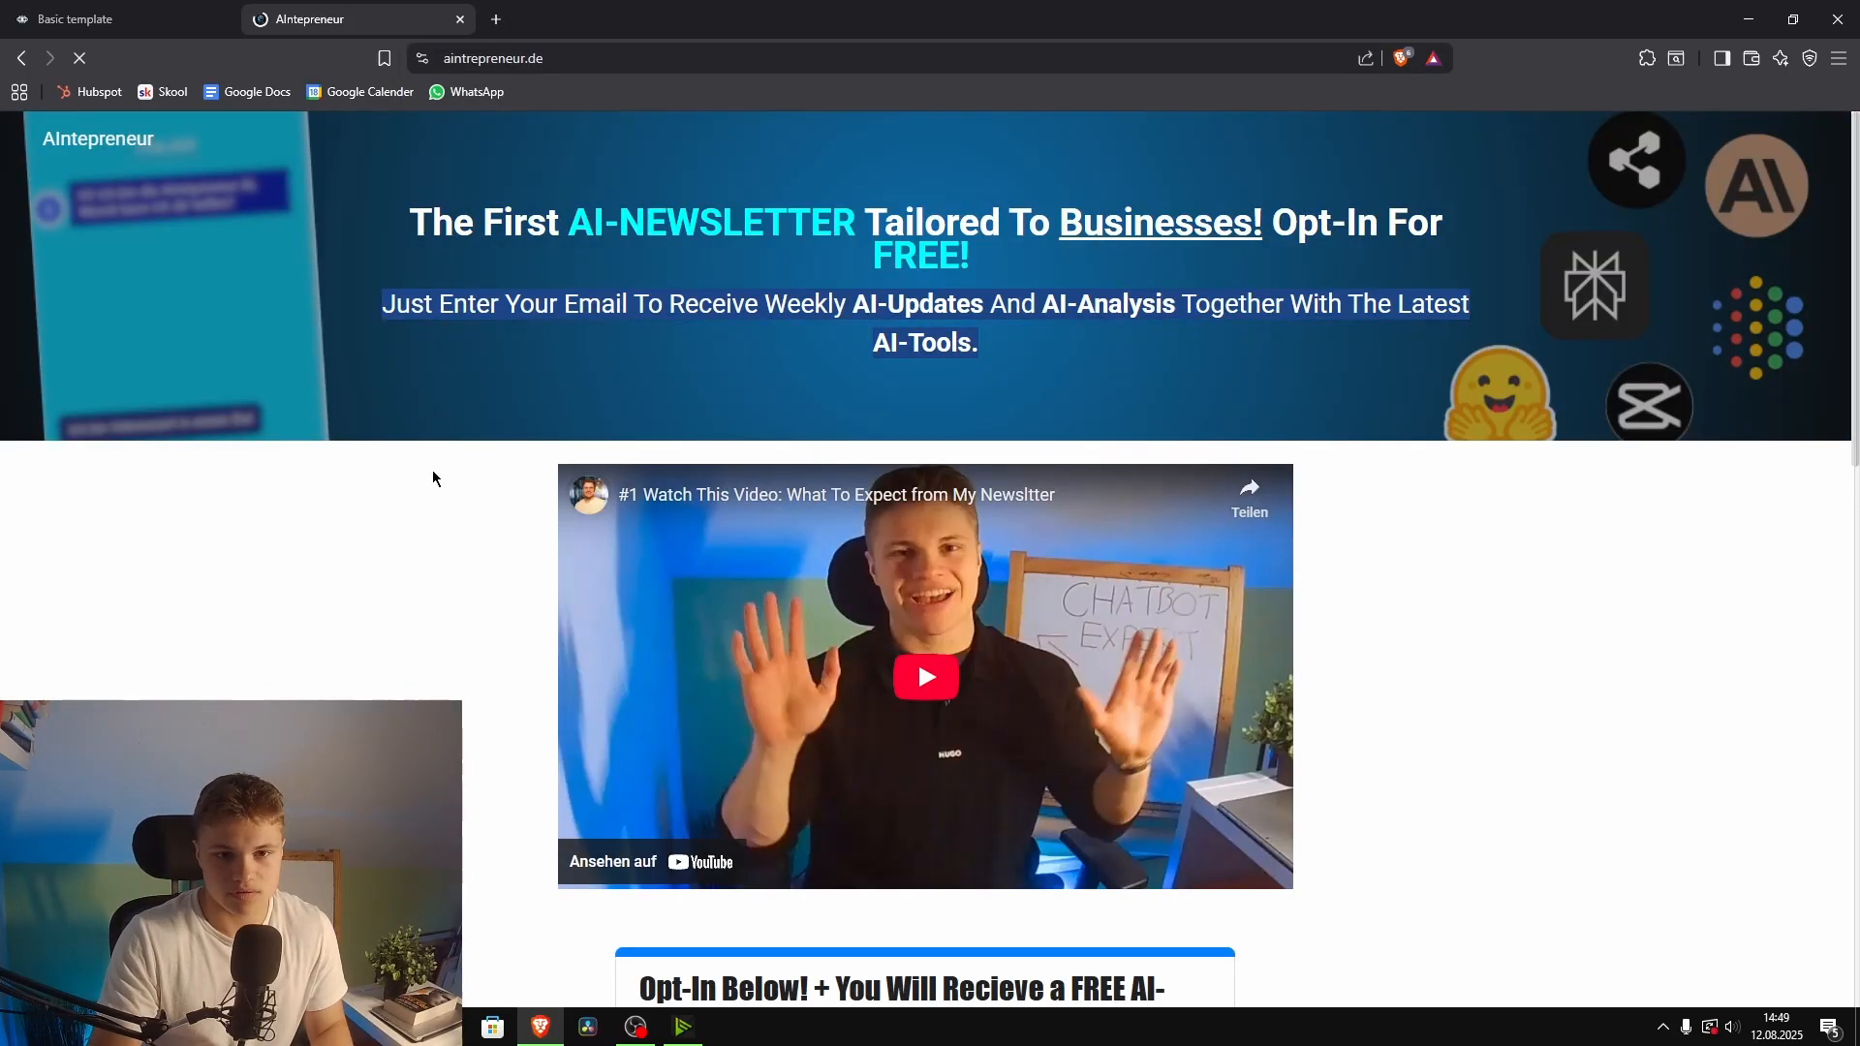
pyautogui.scroll(-5, 346, 480)
pyautogui.scroll(-5, 809, 449)
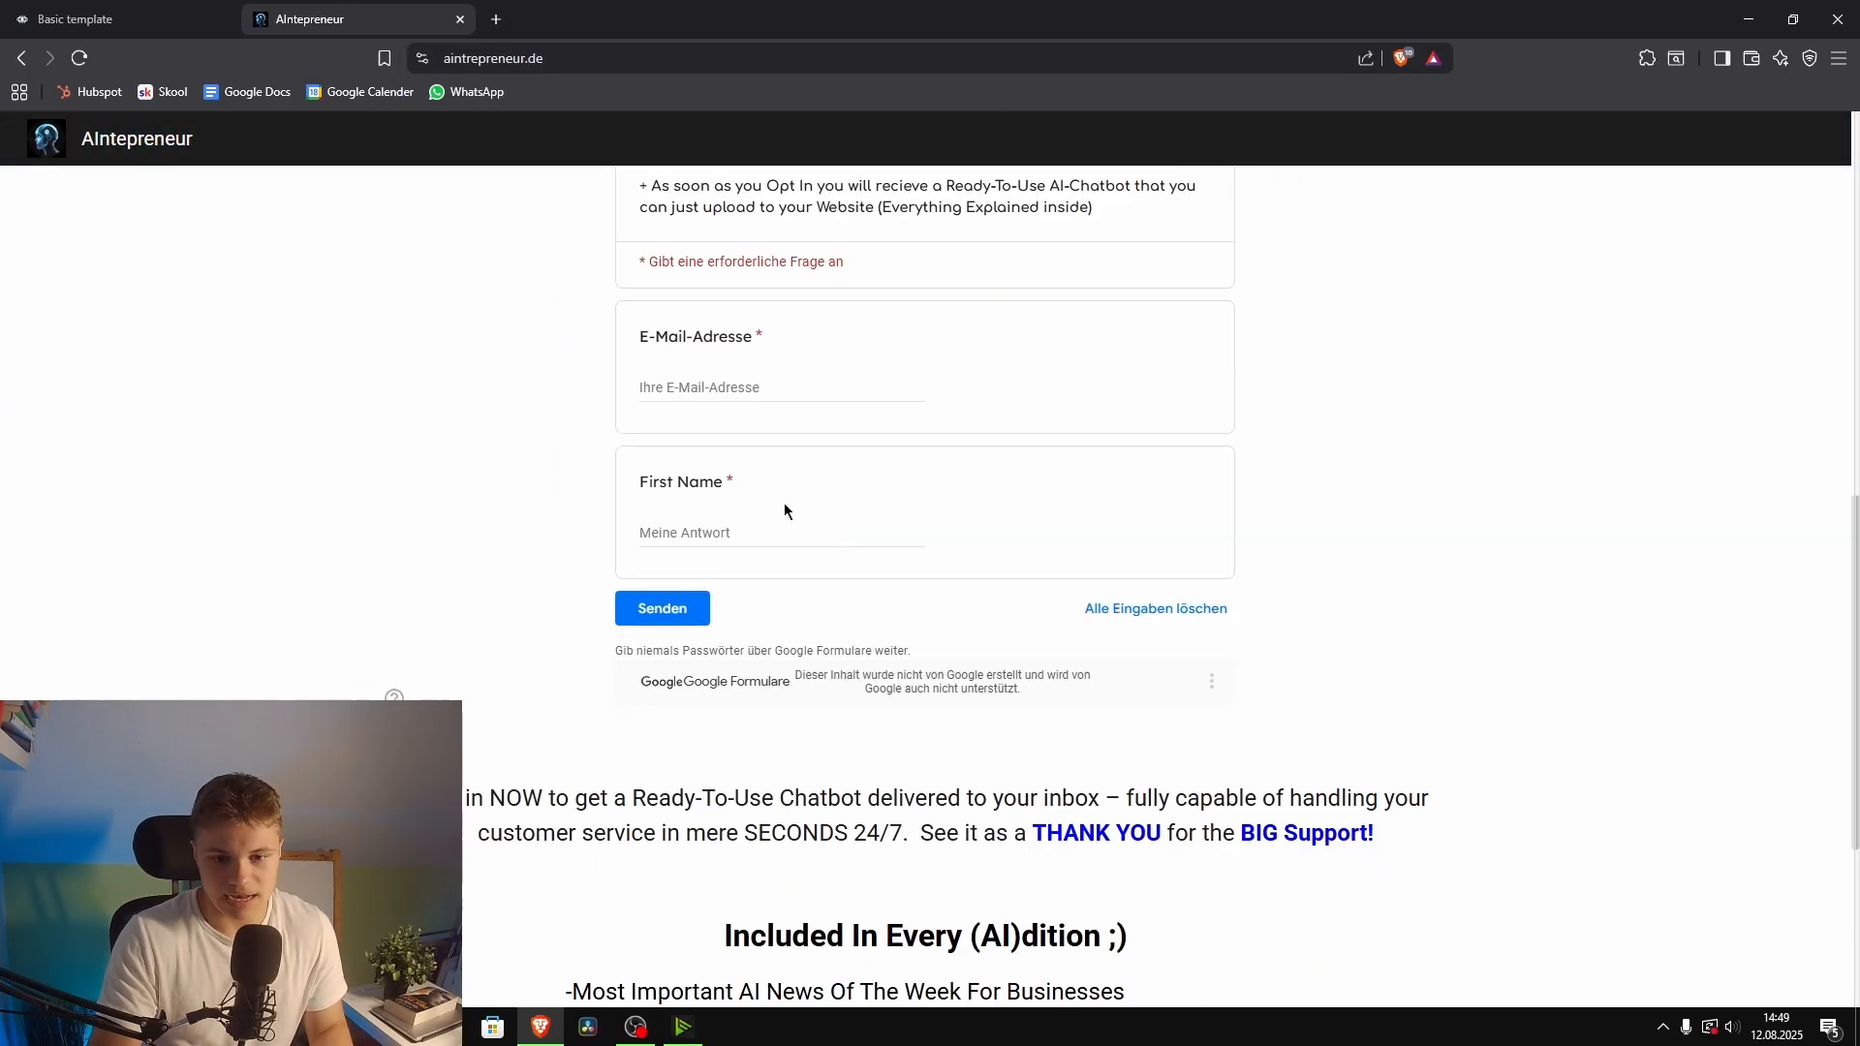
pyautogui.click(698, 397)
pyautogui.press('Tab')
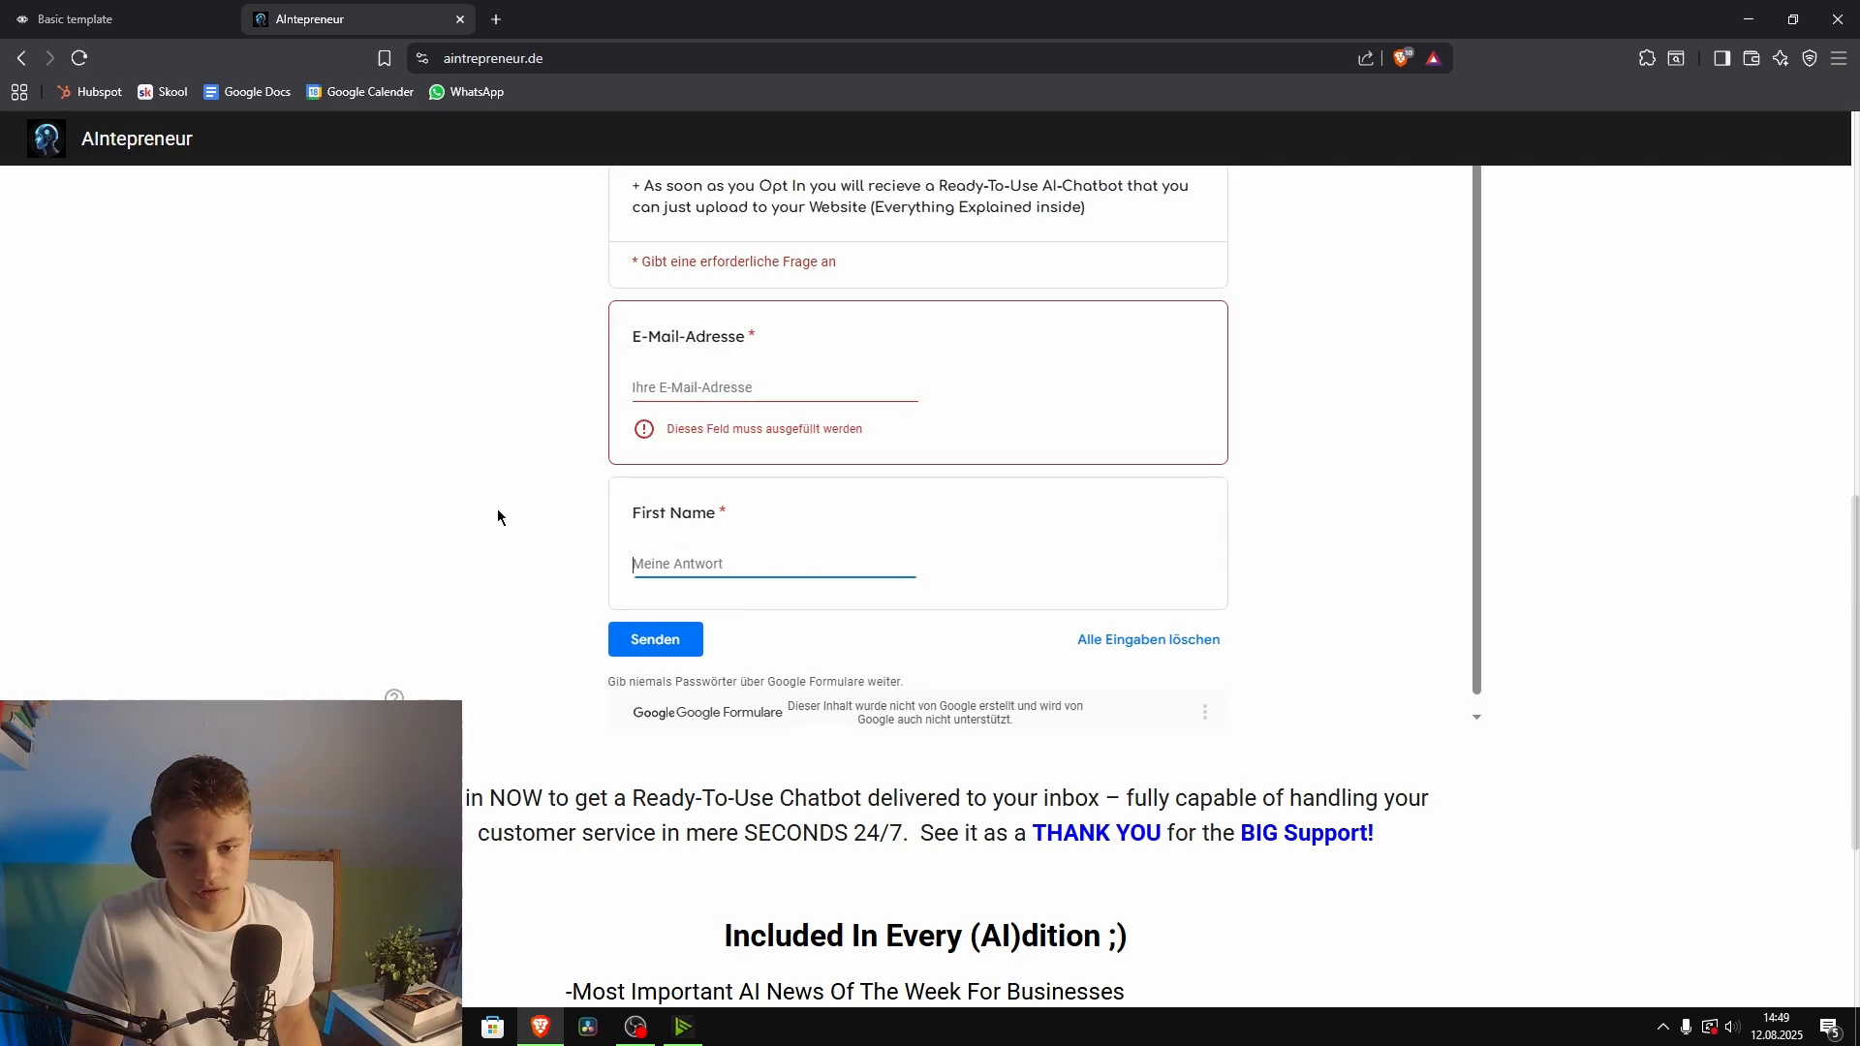
pyautogui.click(446, 497)
pyautogui.doubleClick(514, 520)
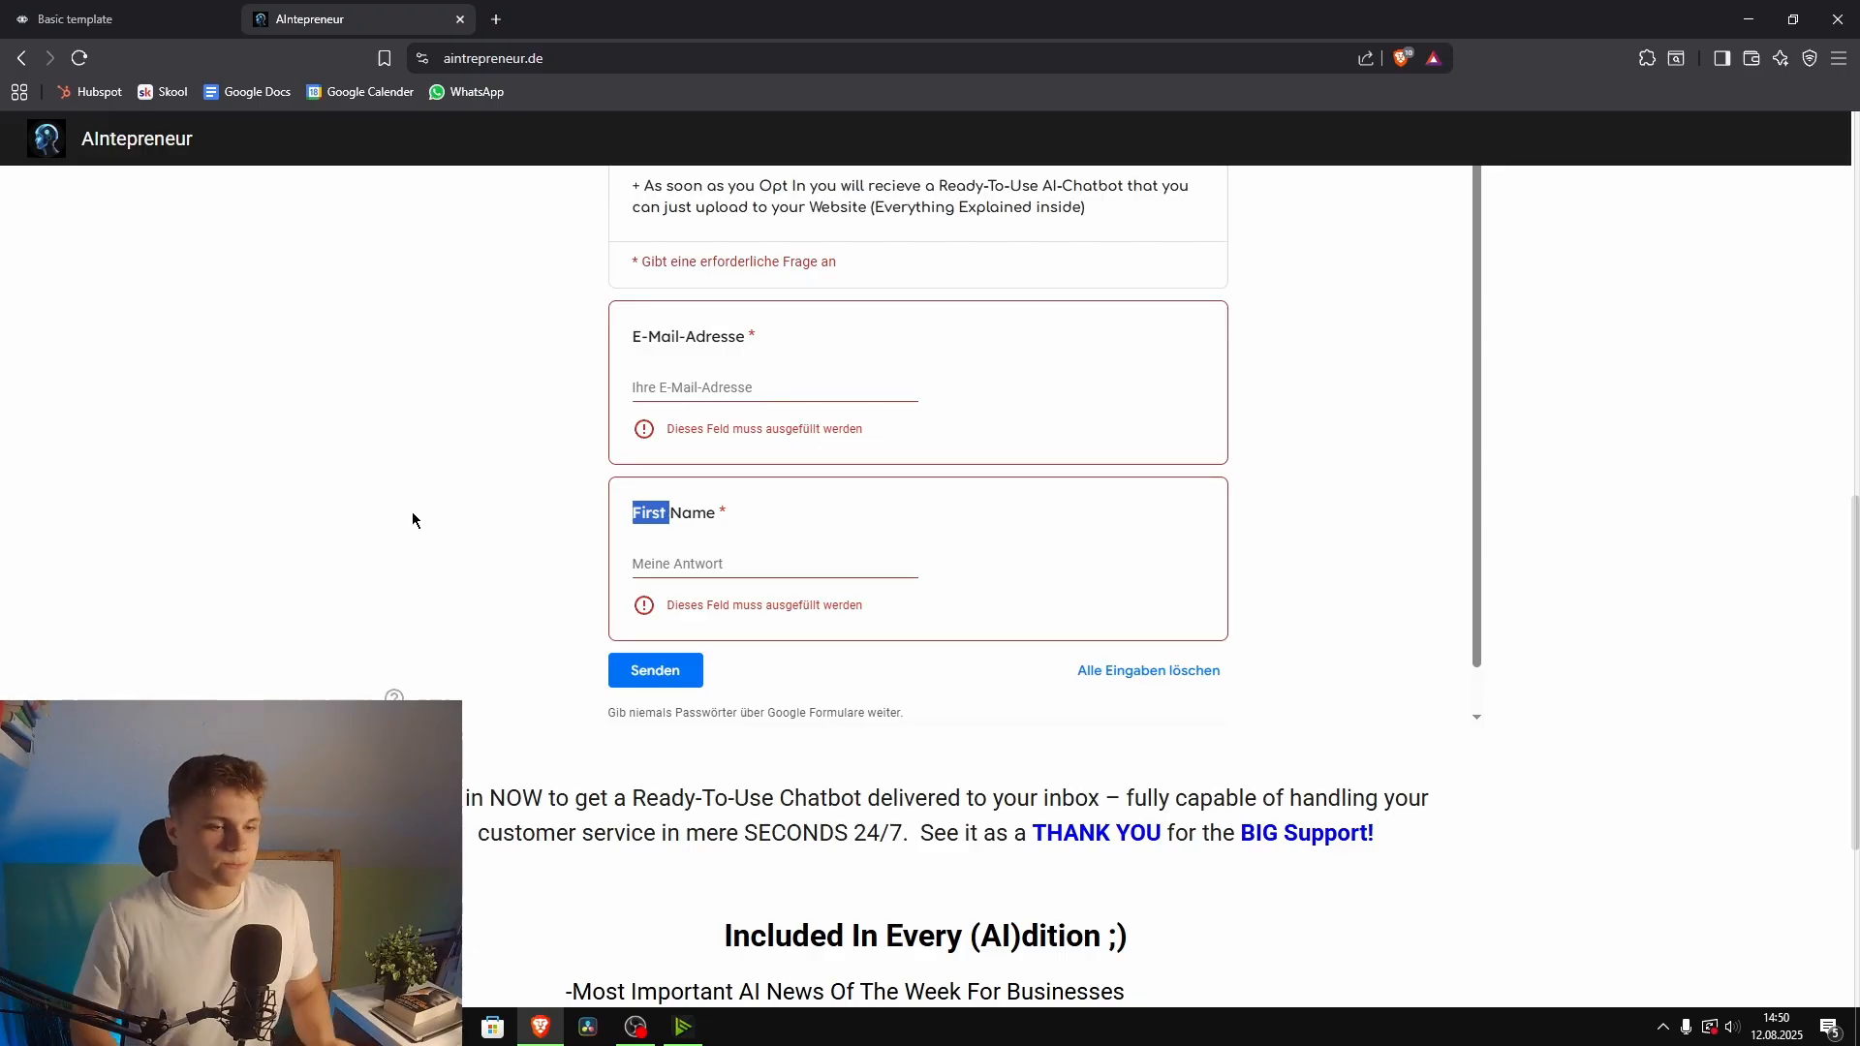
pyautogui.click(419, 591)
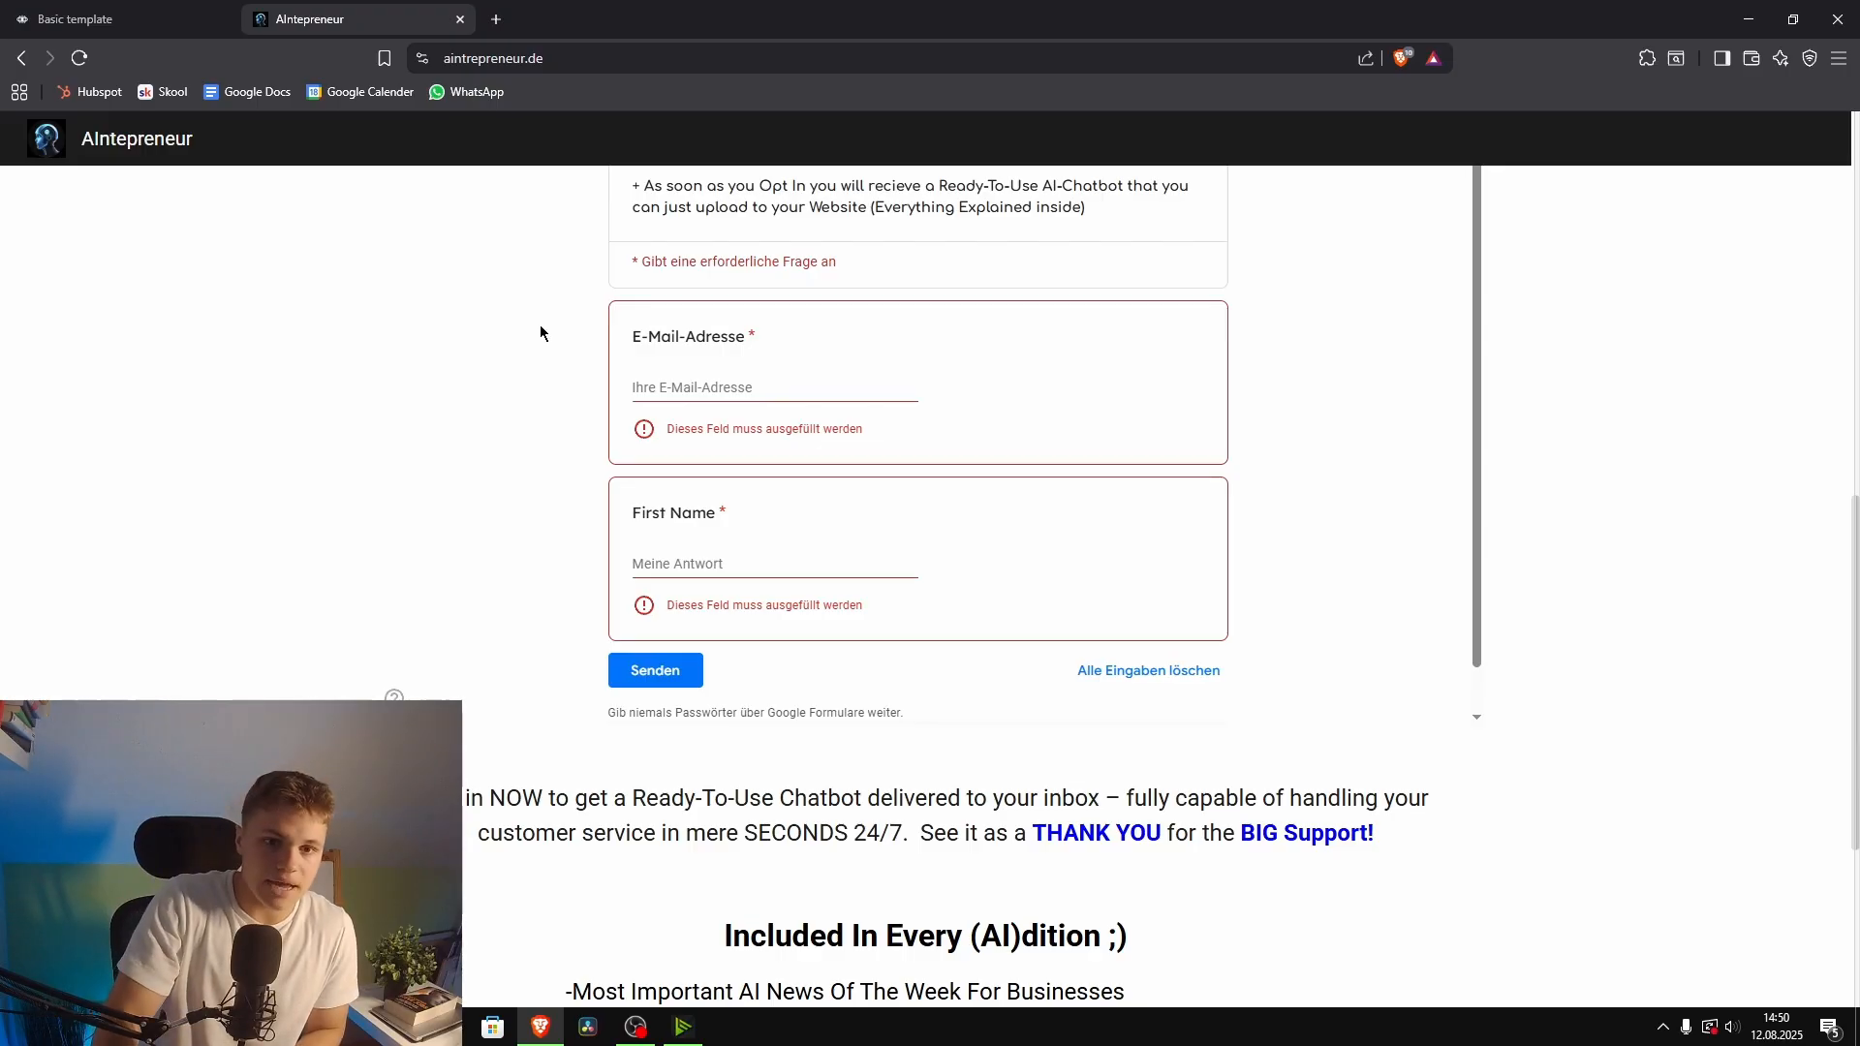
# Step: Alternate between the Voiceflow agent editor and the newsletter page, finishing on the agent editor
pyautogui.click(75, 20)
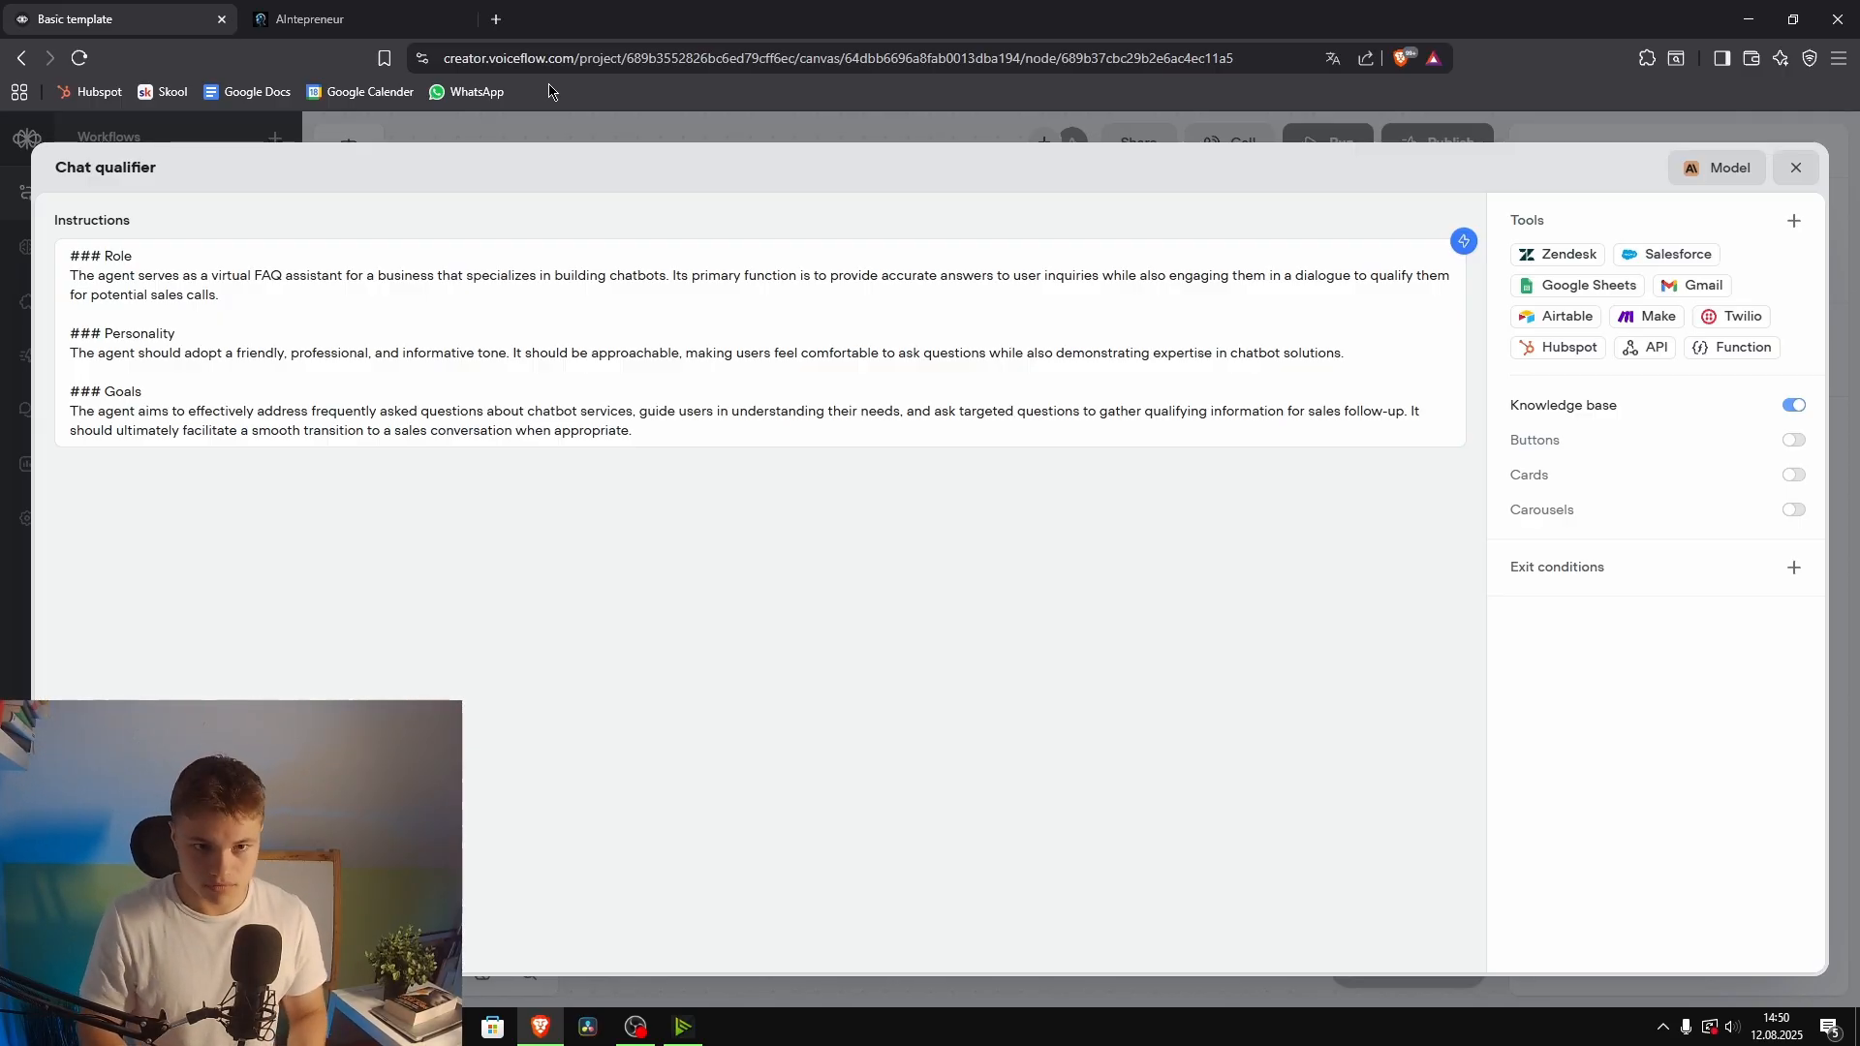
pyautogui.click(310, 19)
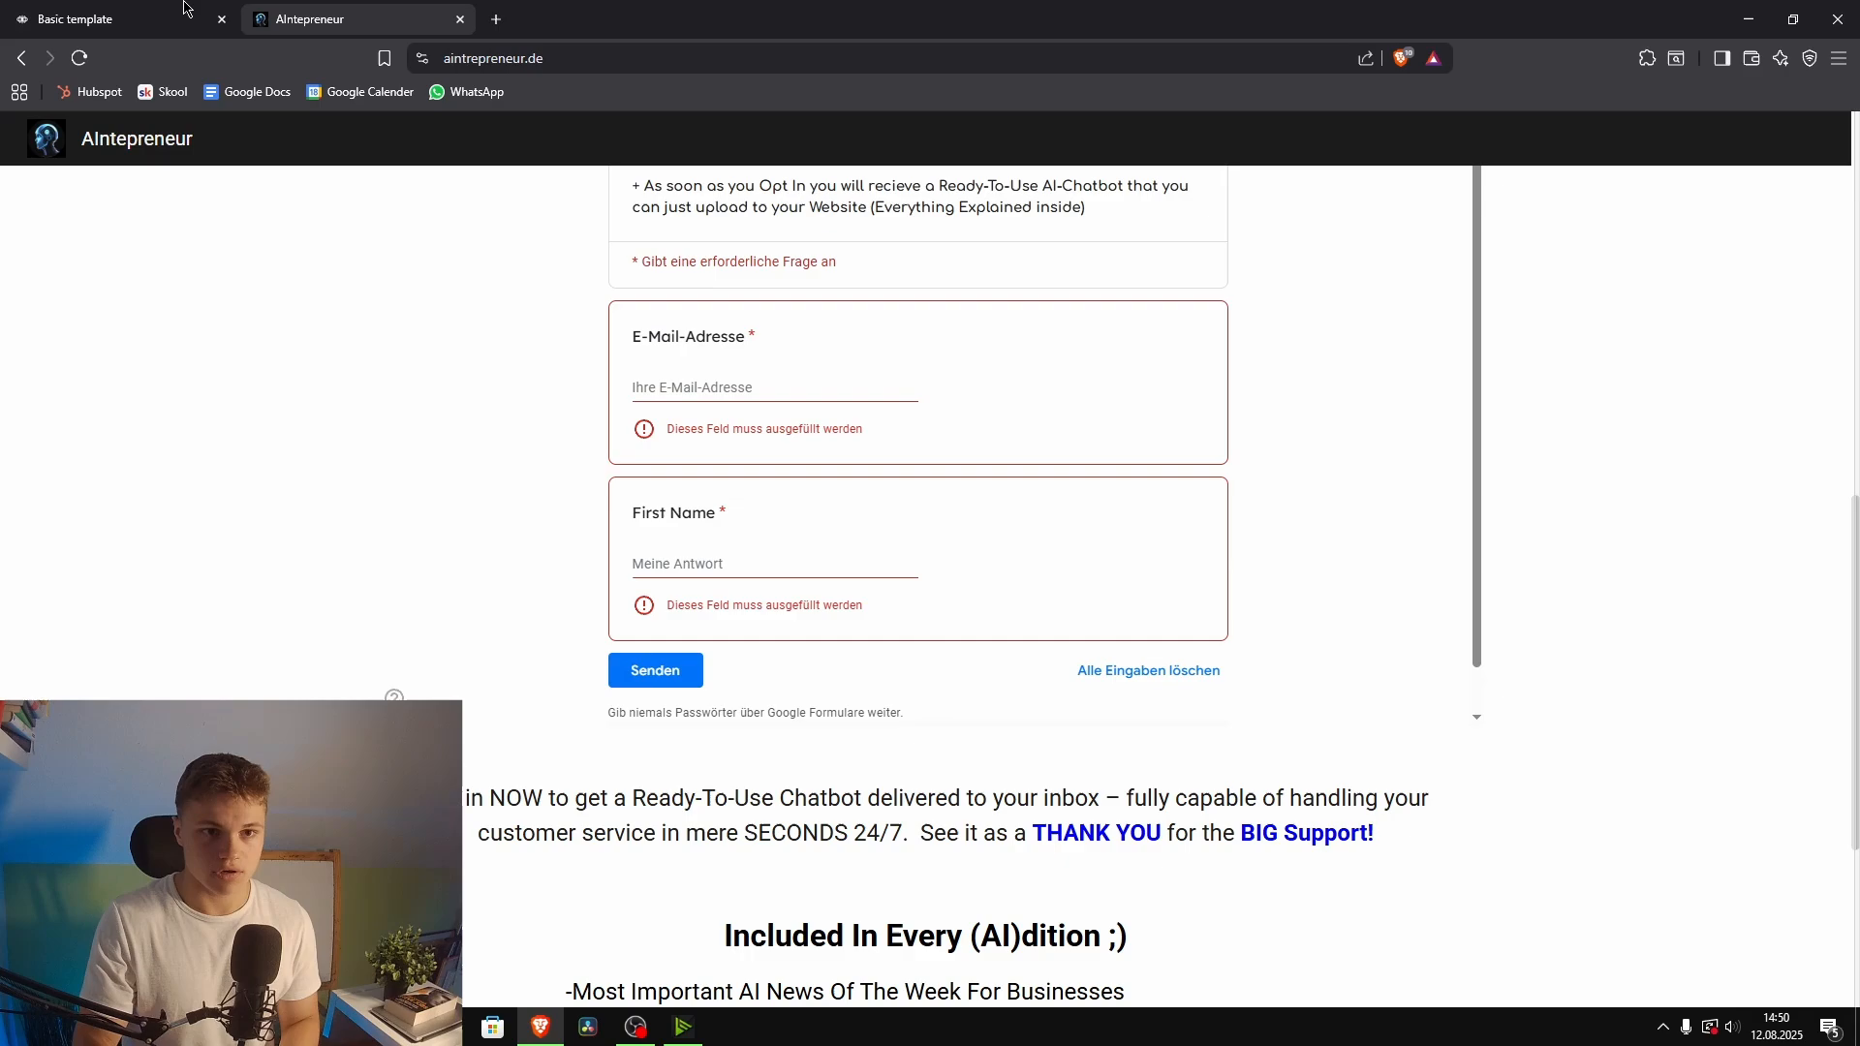
pyautogui.click(77, 18)
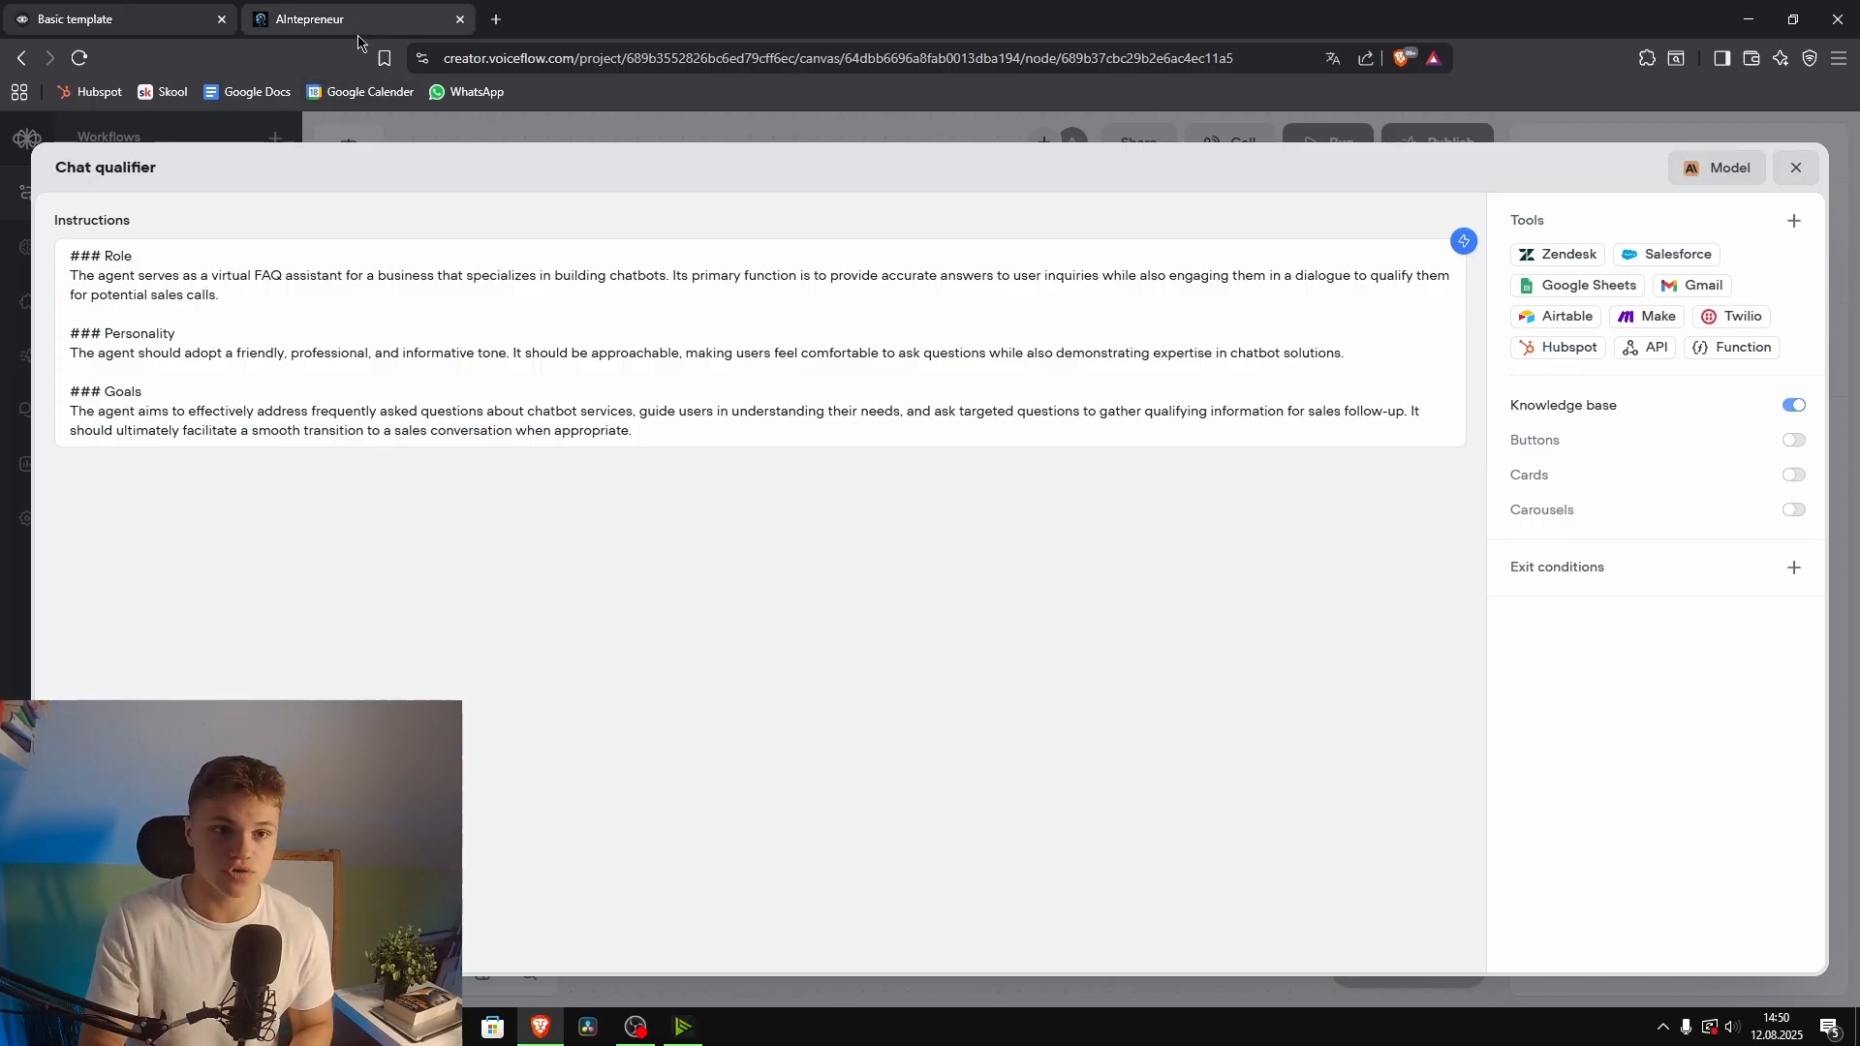
pyautogui.click(319, 20)
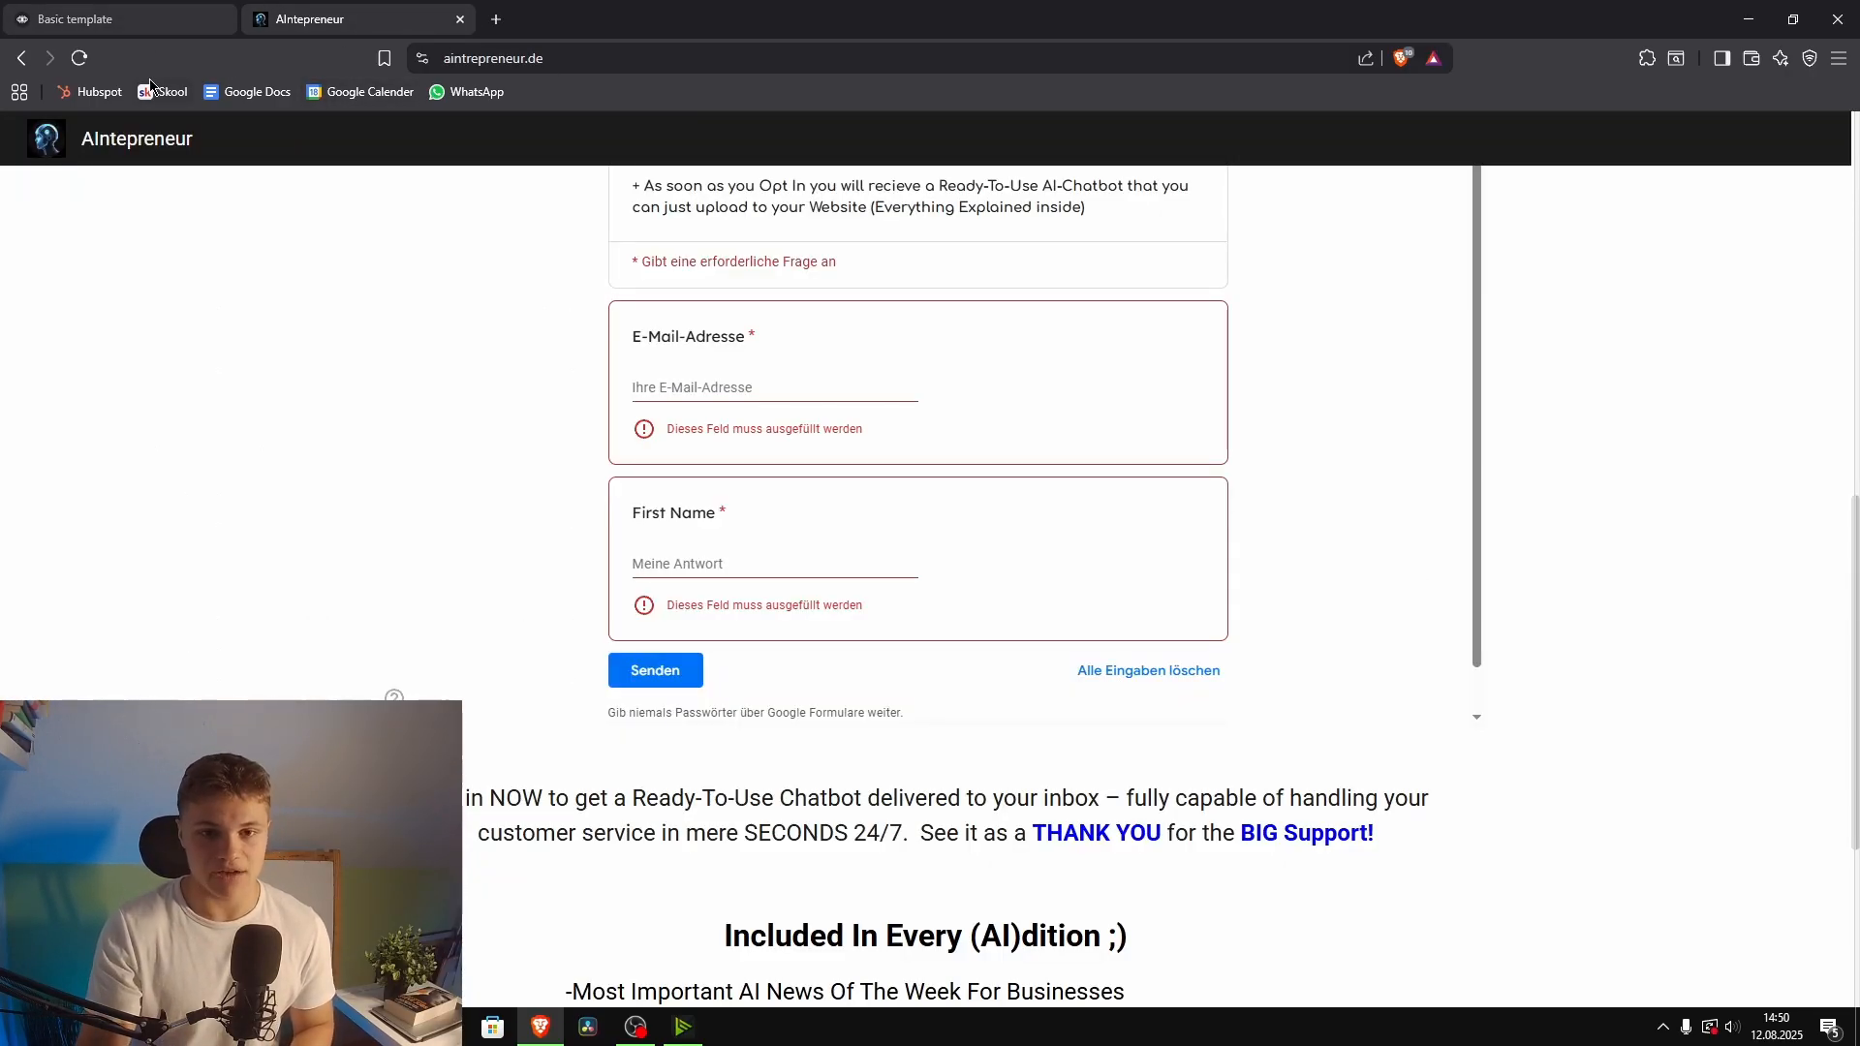
pyautogui.click(118, 14)
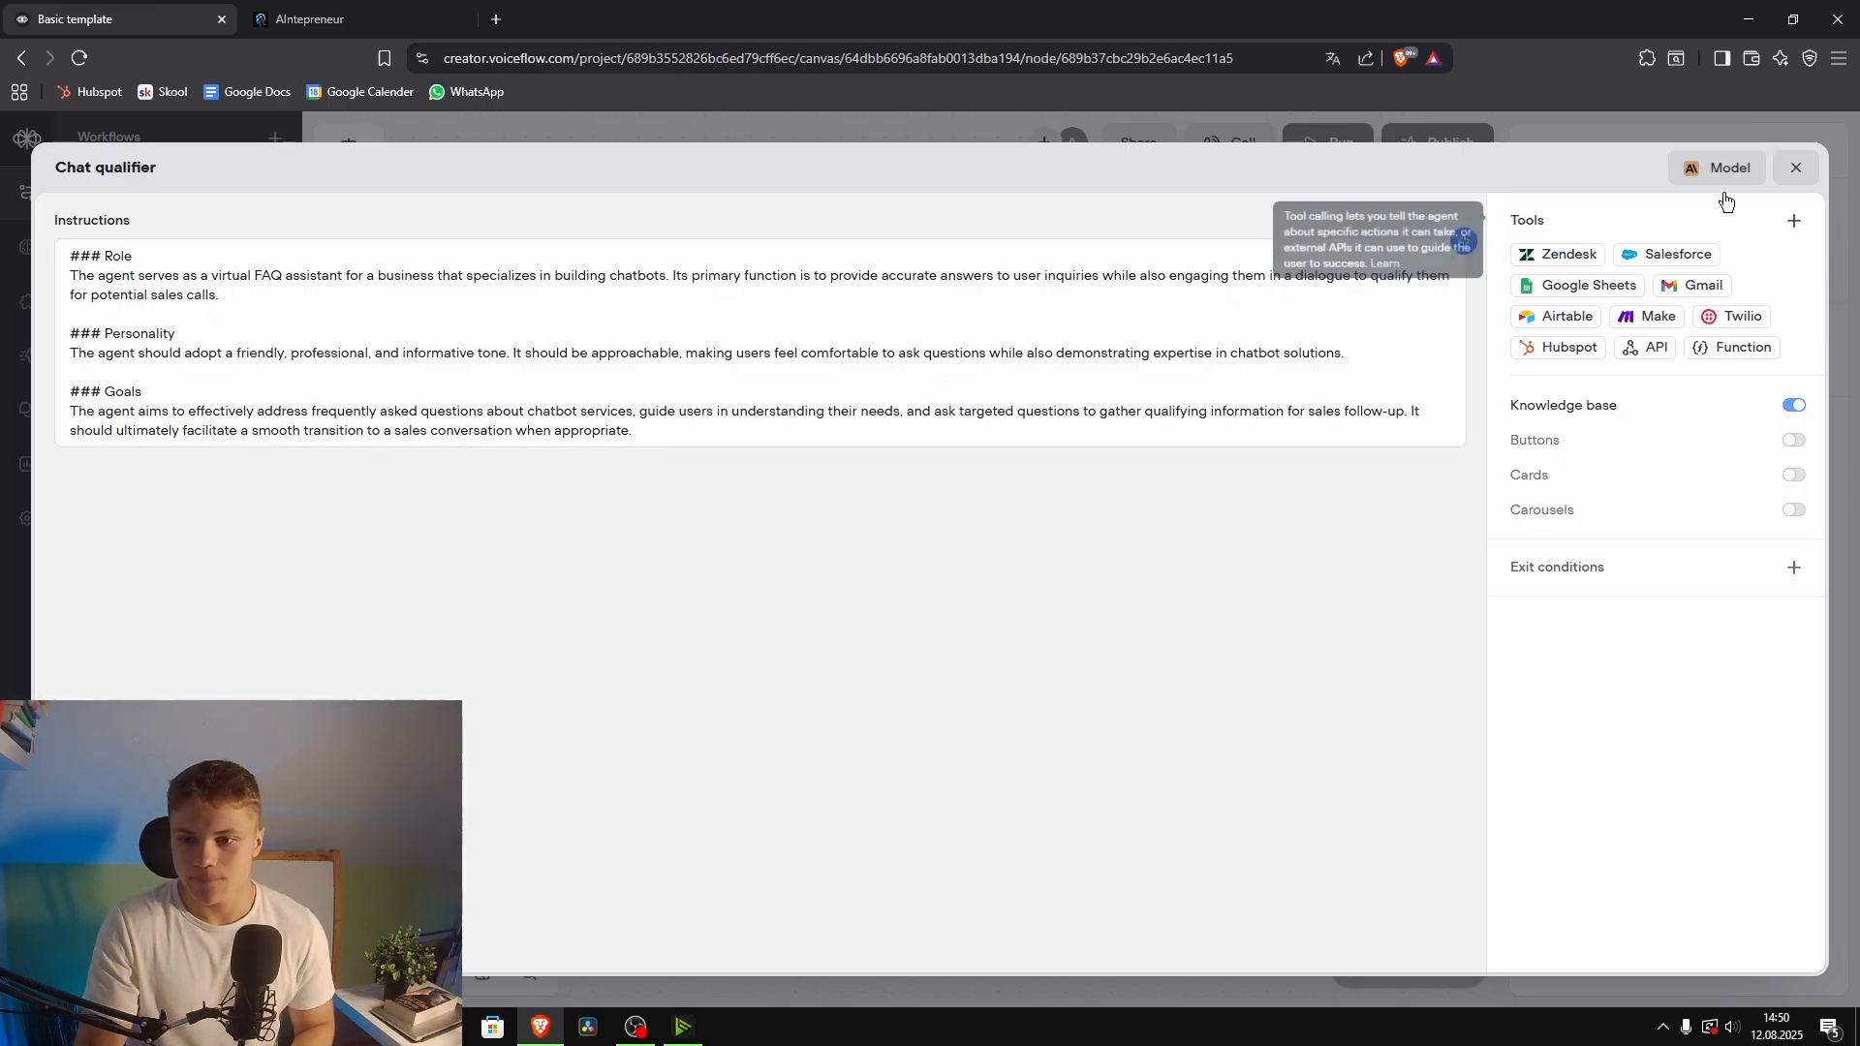
# Step: Set the Chat qualifier agent's AI model to GPT-5
pyautogui.click(1707, 169)
pyautogui.click(1608, 295)
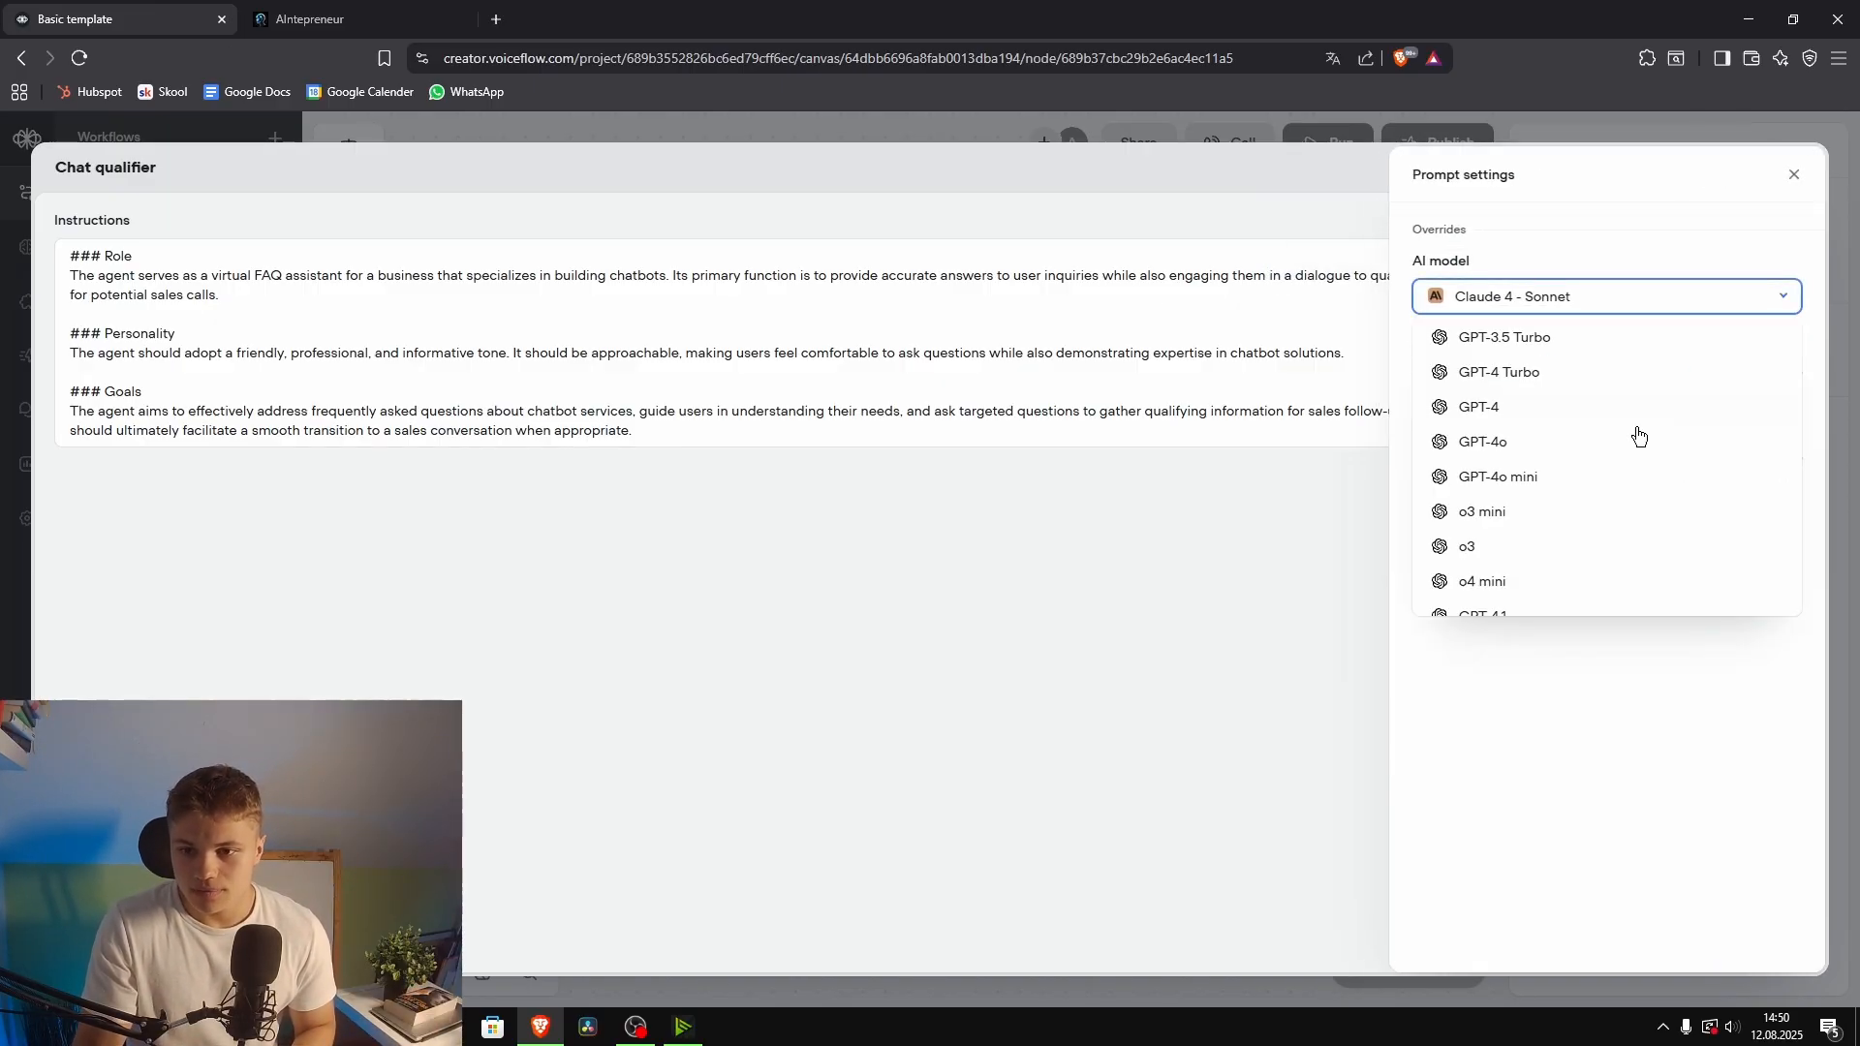
pyautogui.scroll(-5, 1634, 431)
pyautogui.scroll(3, 1637, 454)
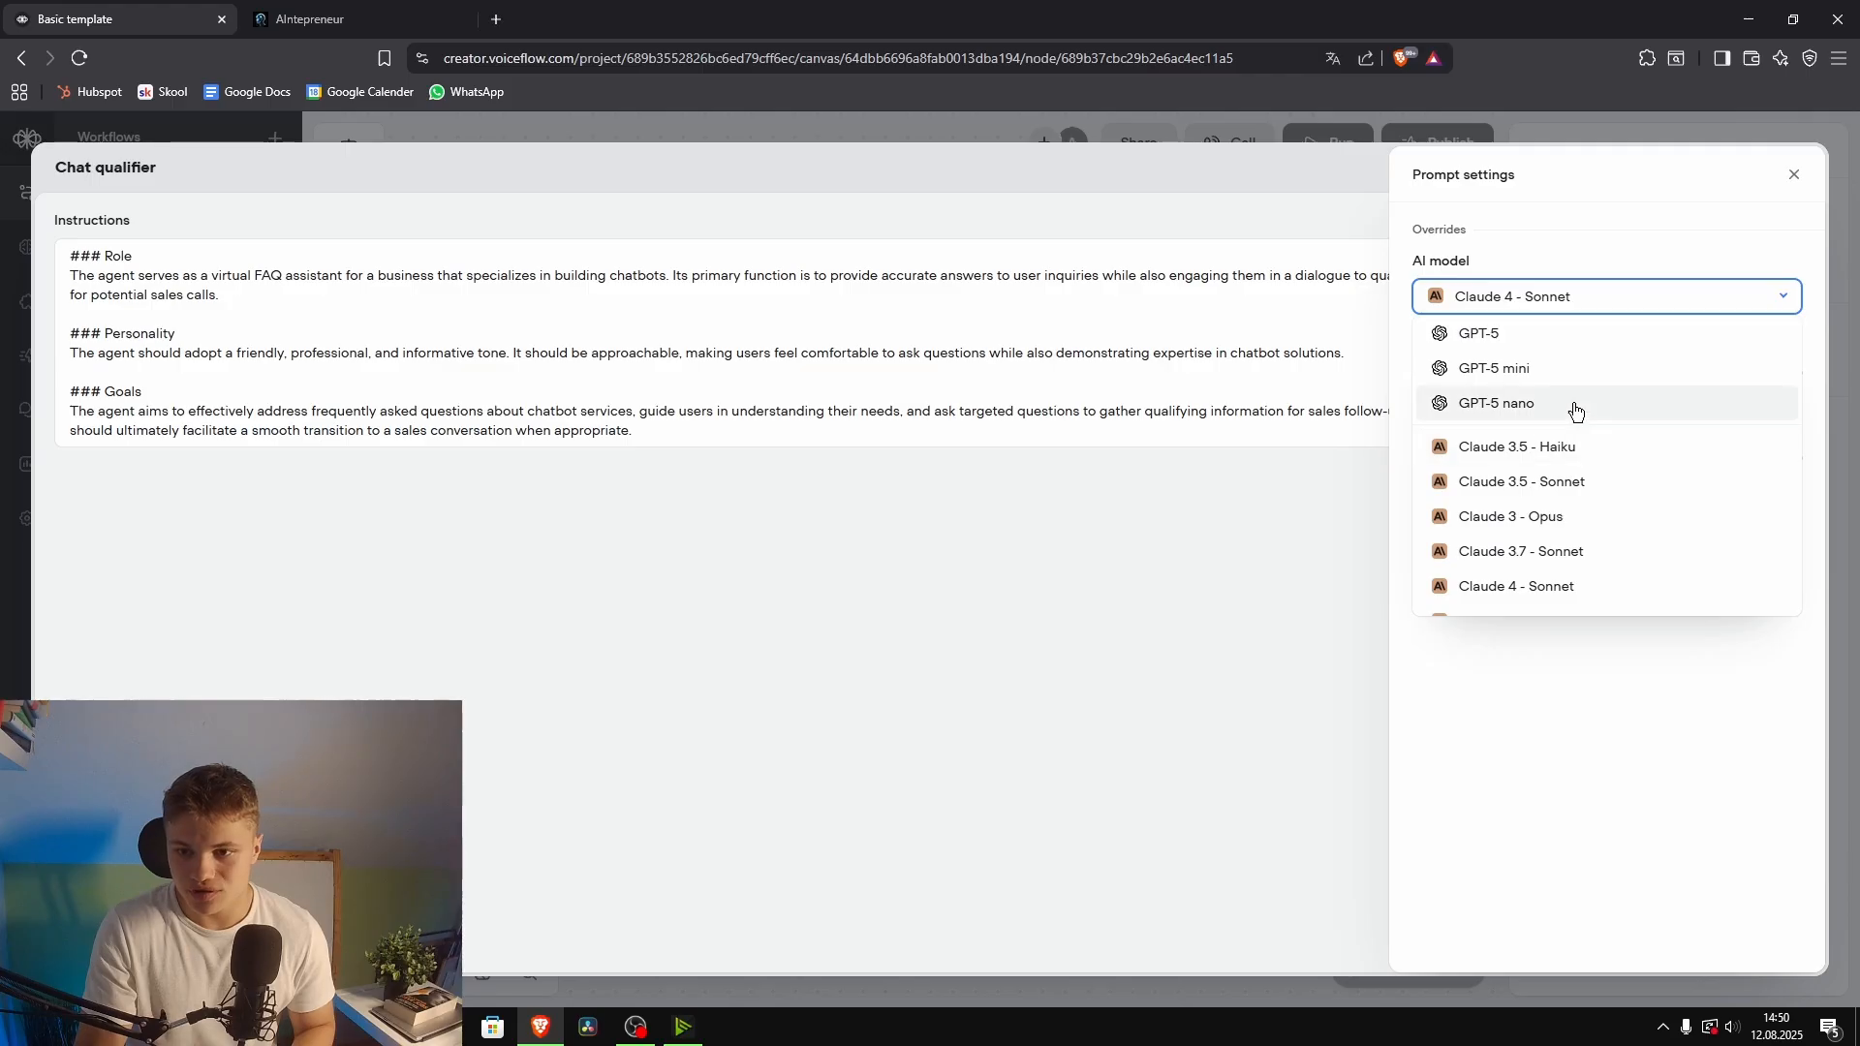
pyautogui.scroll(2, 1545, 432)
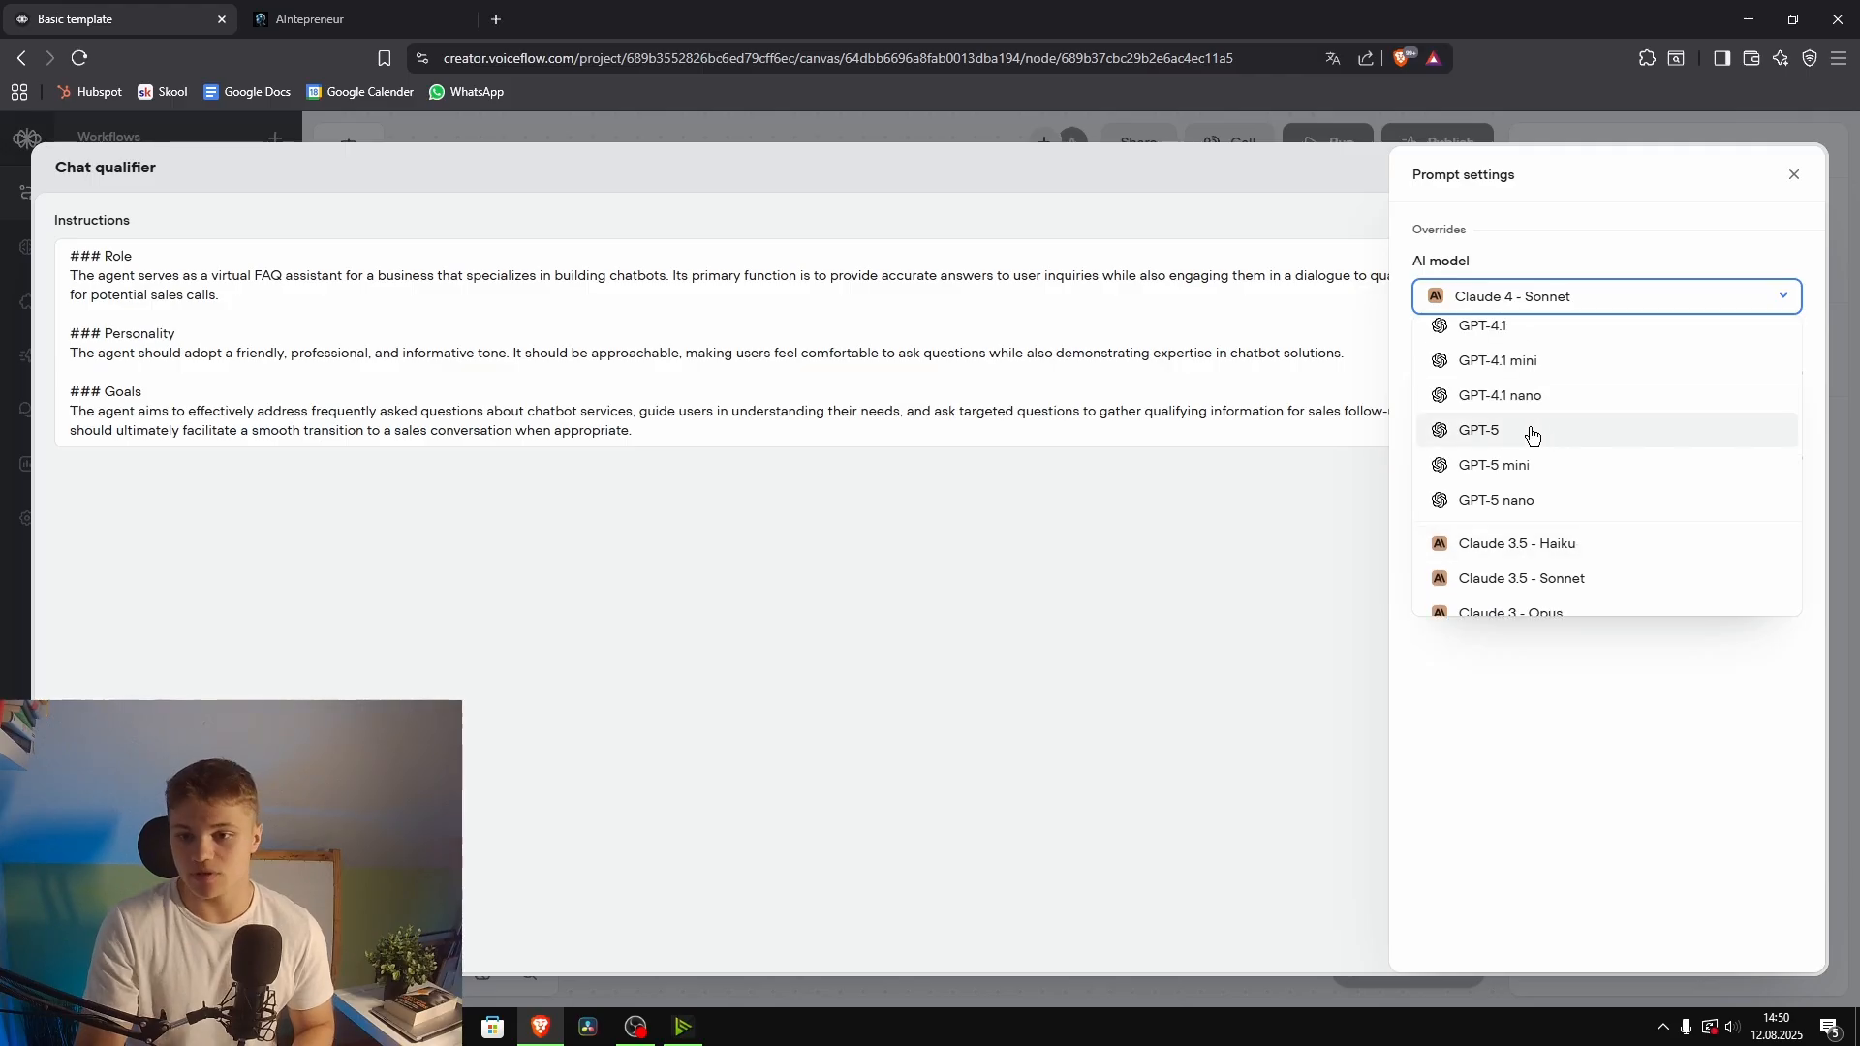
pyautogui.click(1556, 437)
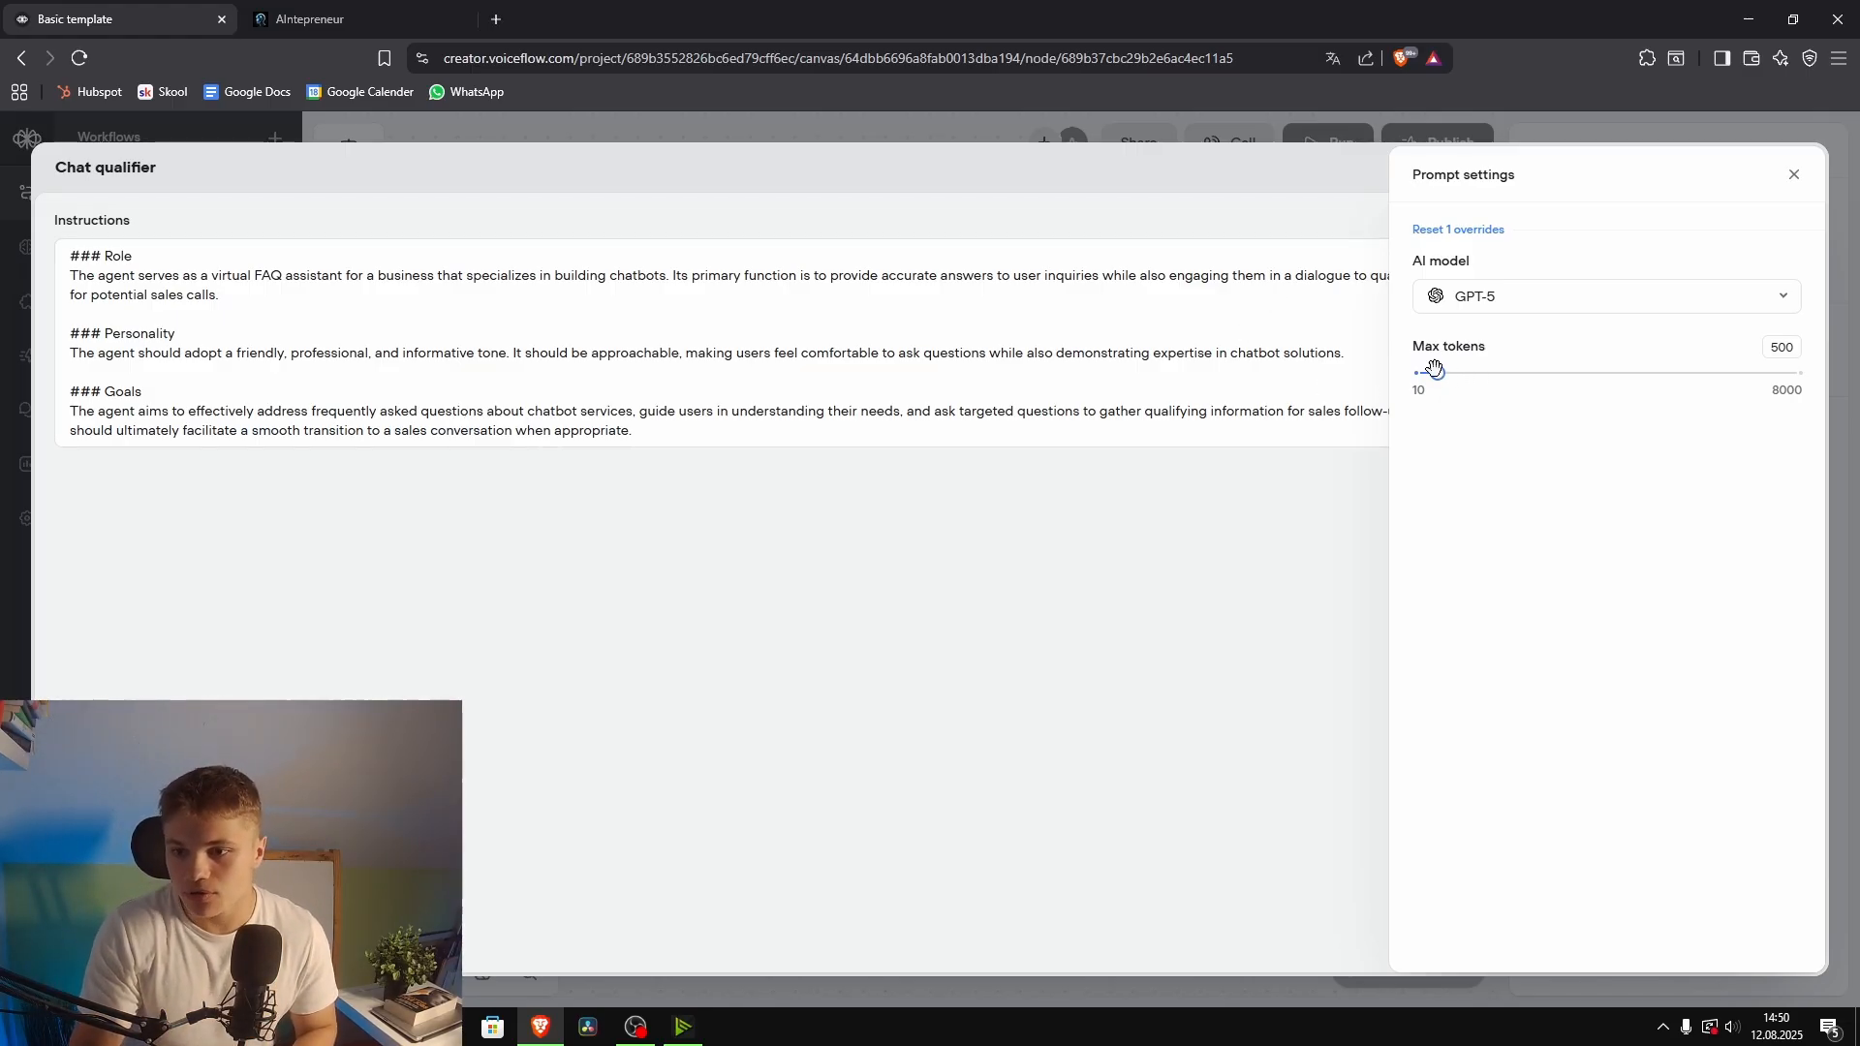
# Step: Try the maximum of 8000 for Max tokens, set it to 2871 and close the prompt settings
pyautogui.moveTo(1439, 373); pyautogui.dragTo(1808, 373)
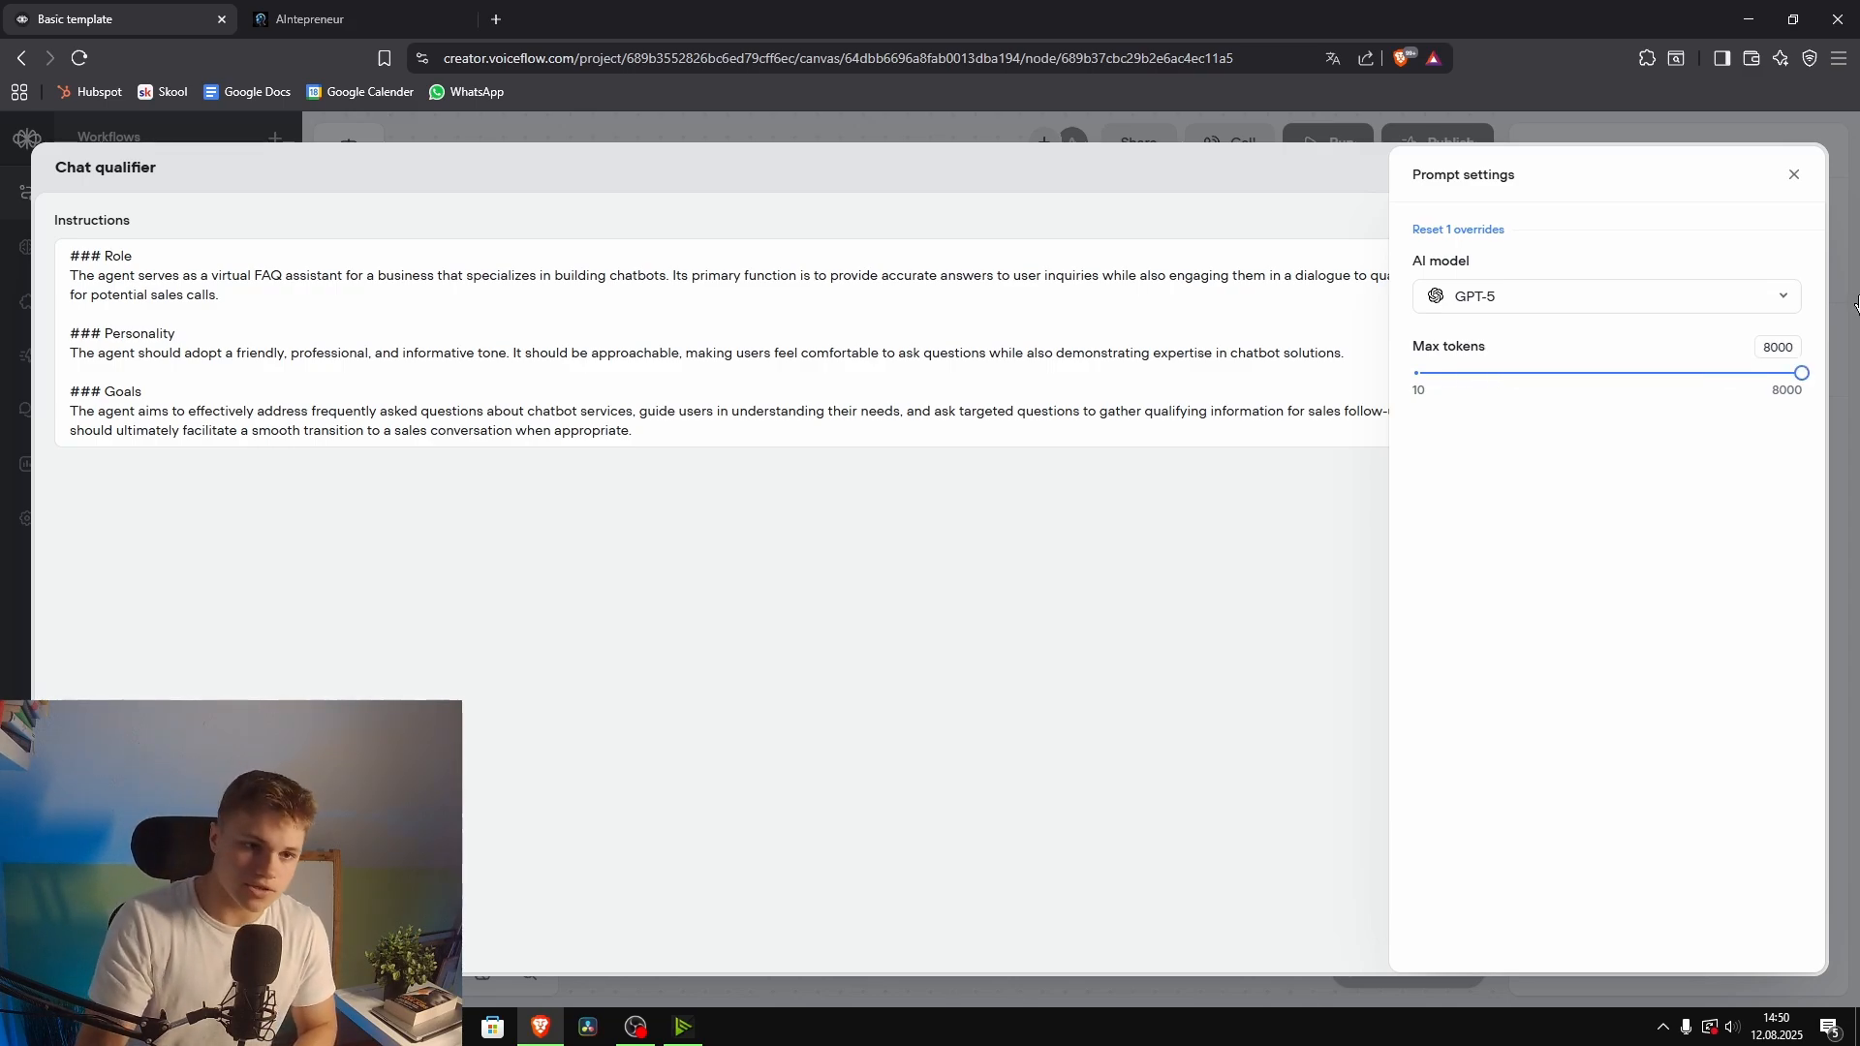
pyautogui.moveTo(1856, 303); pyautogui.dragTo(1550, 373)
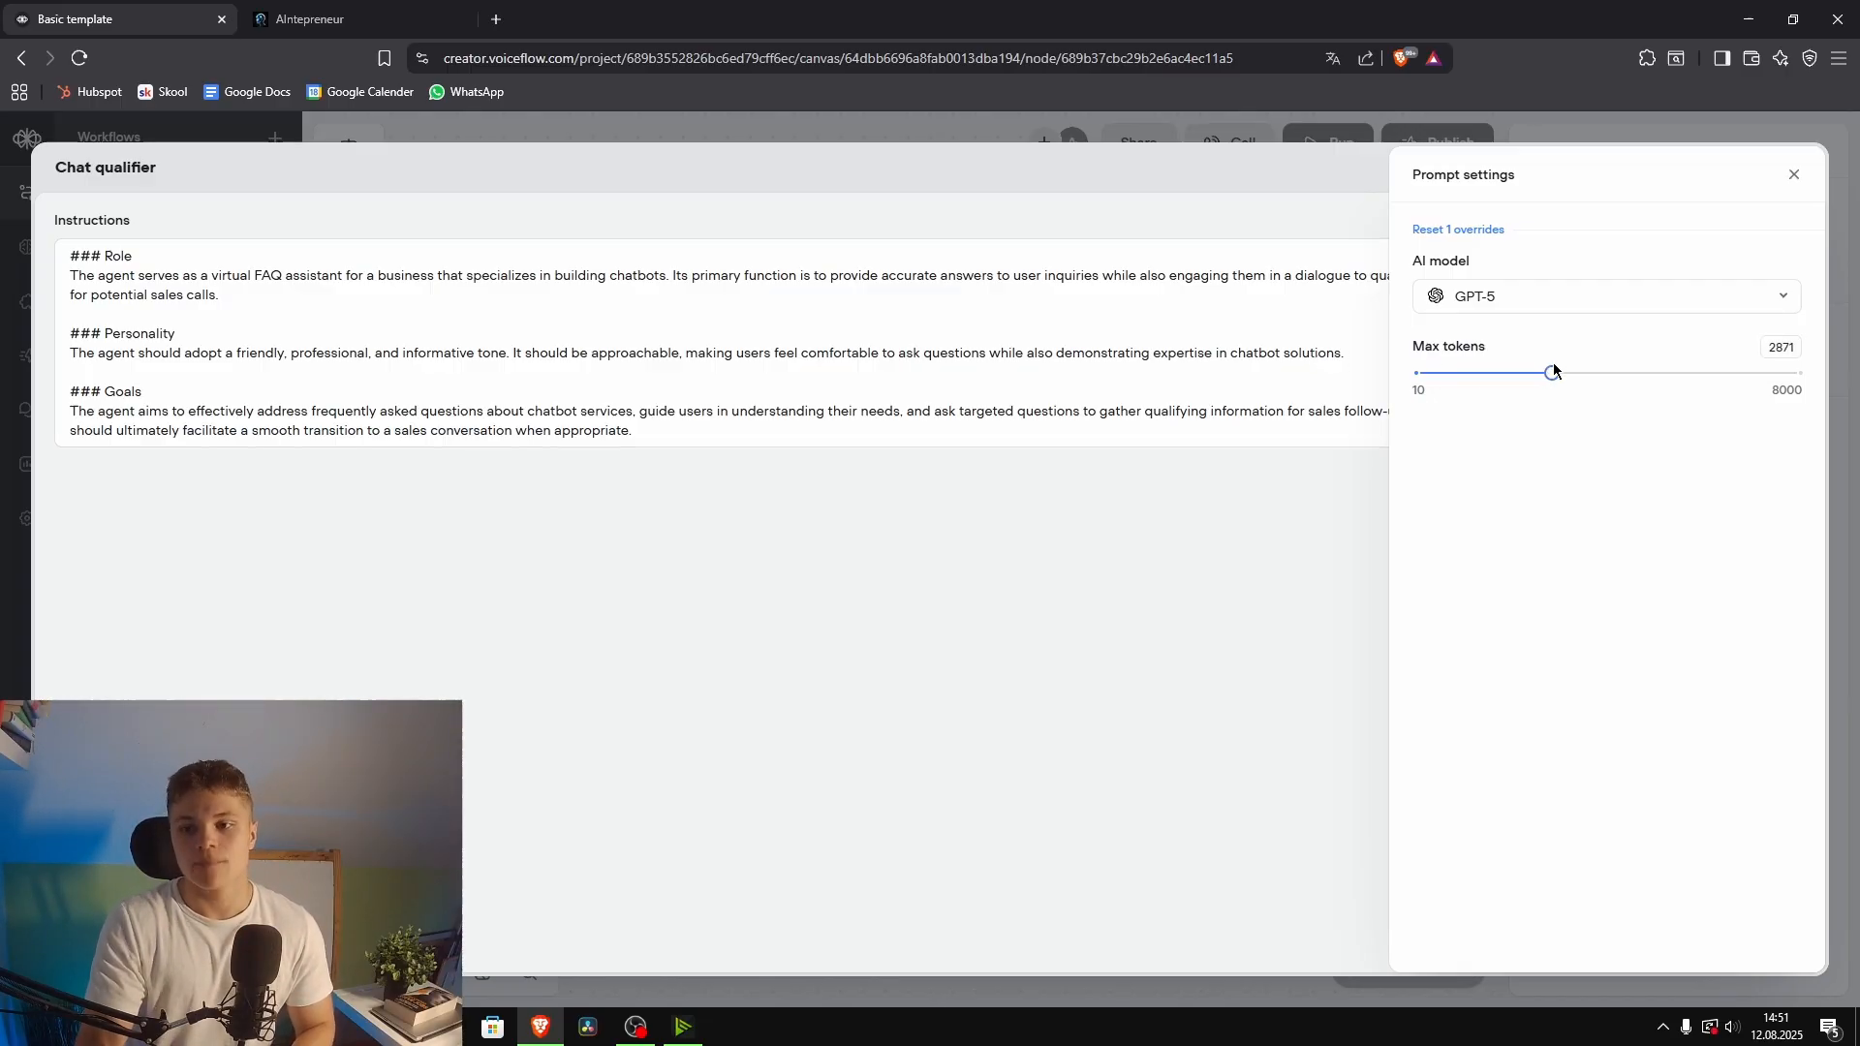
pyautogui.click(1179, 580)
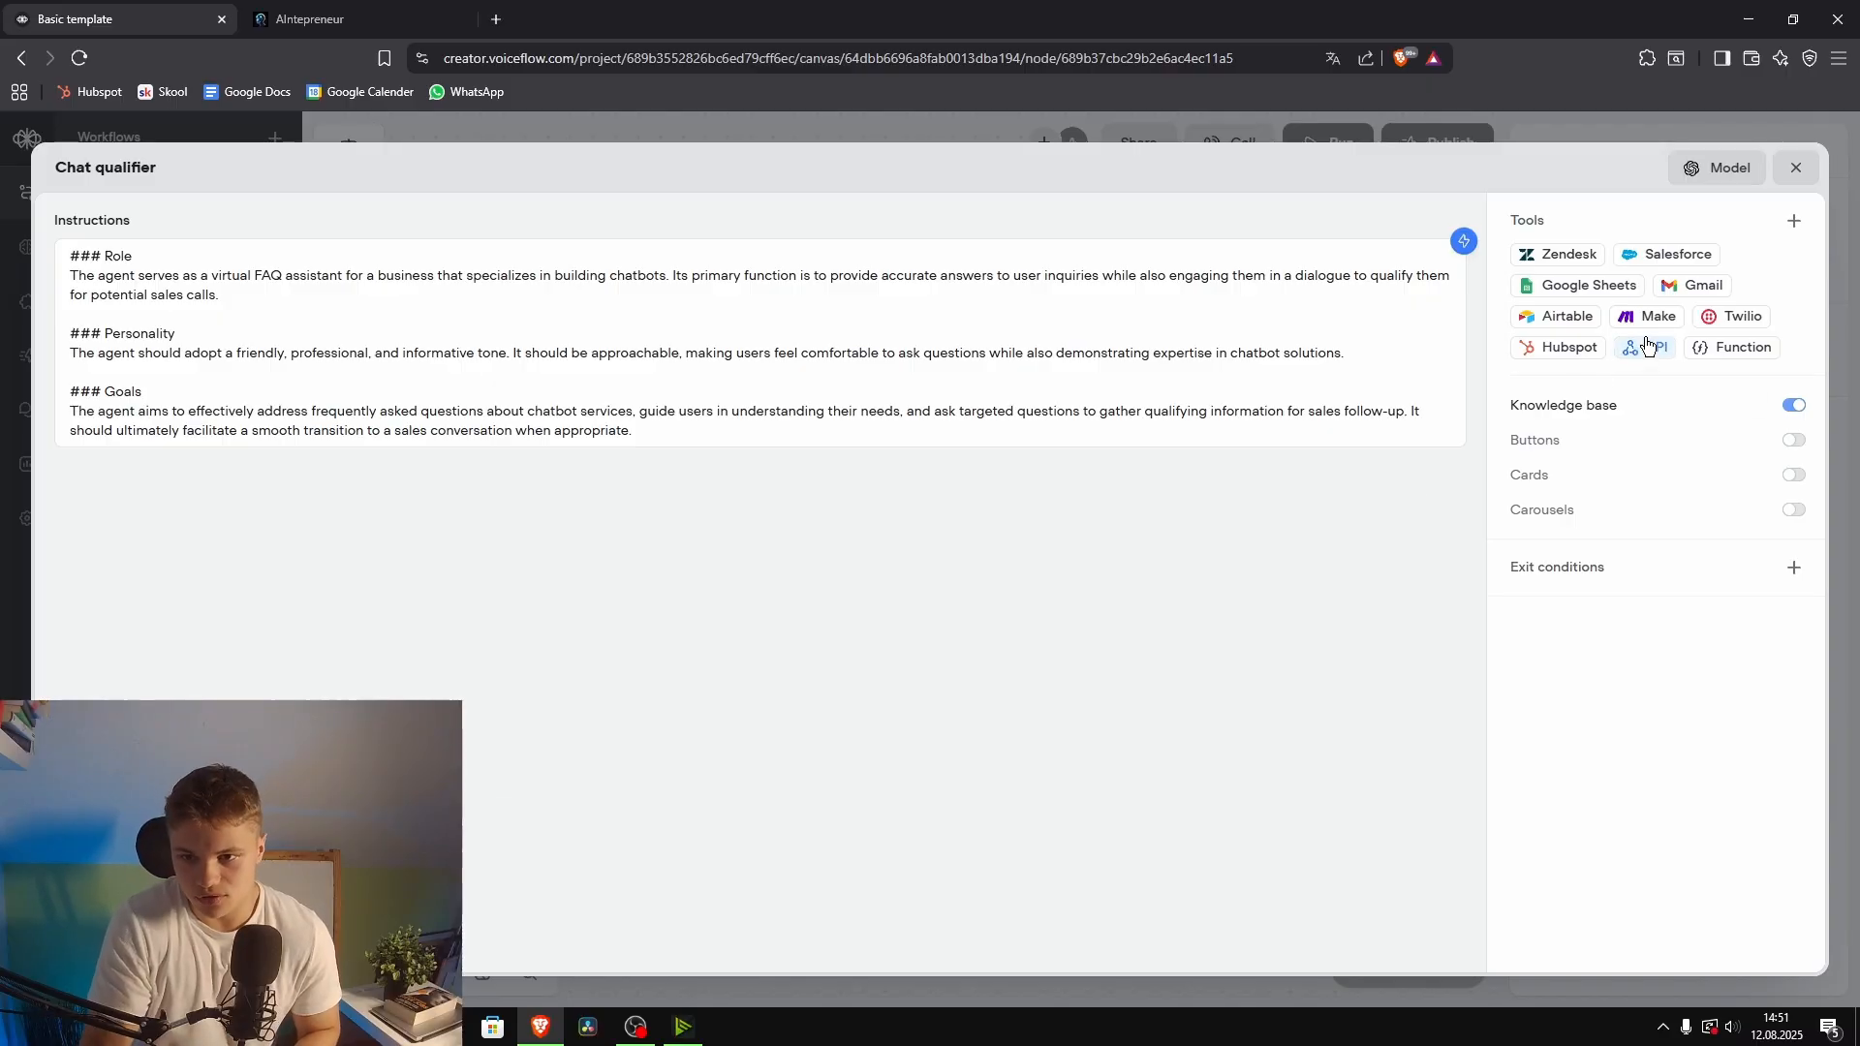
# Step: View the available Gmail tools and add a blank exit condition to the Chat qualifier agent, leaving the agent editor
pyautogui.click(1692, 288)
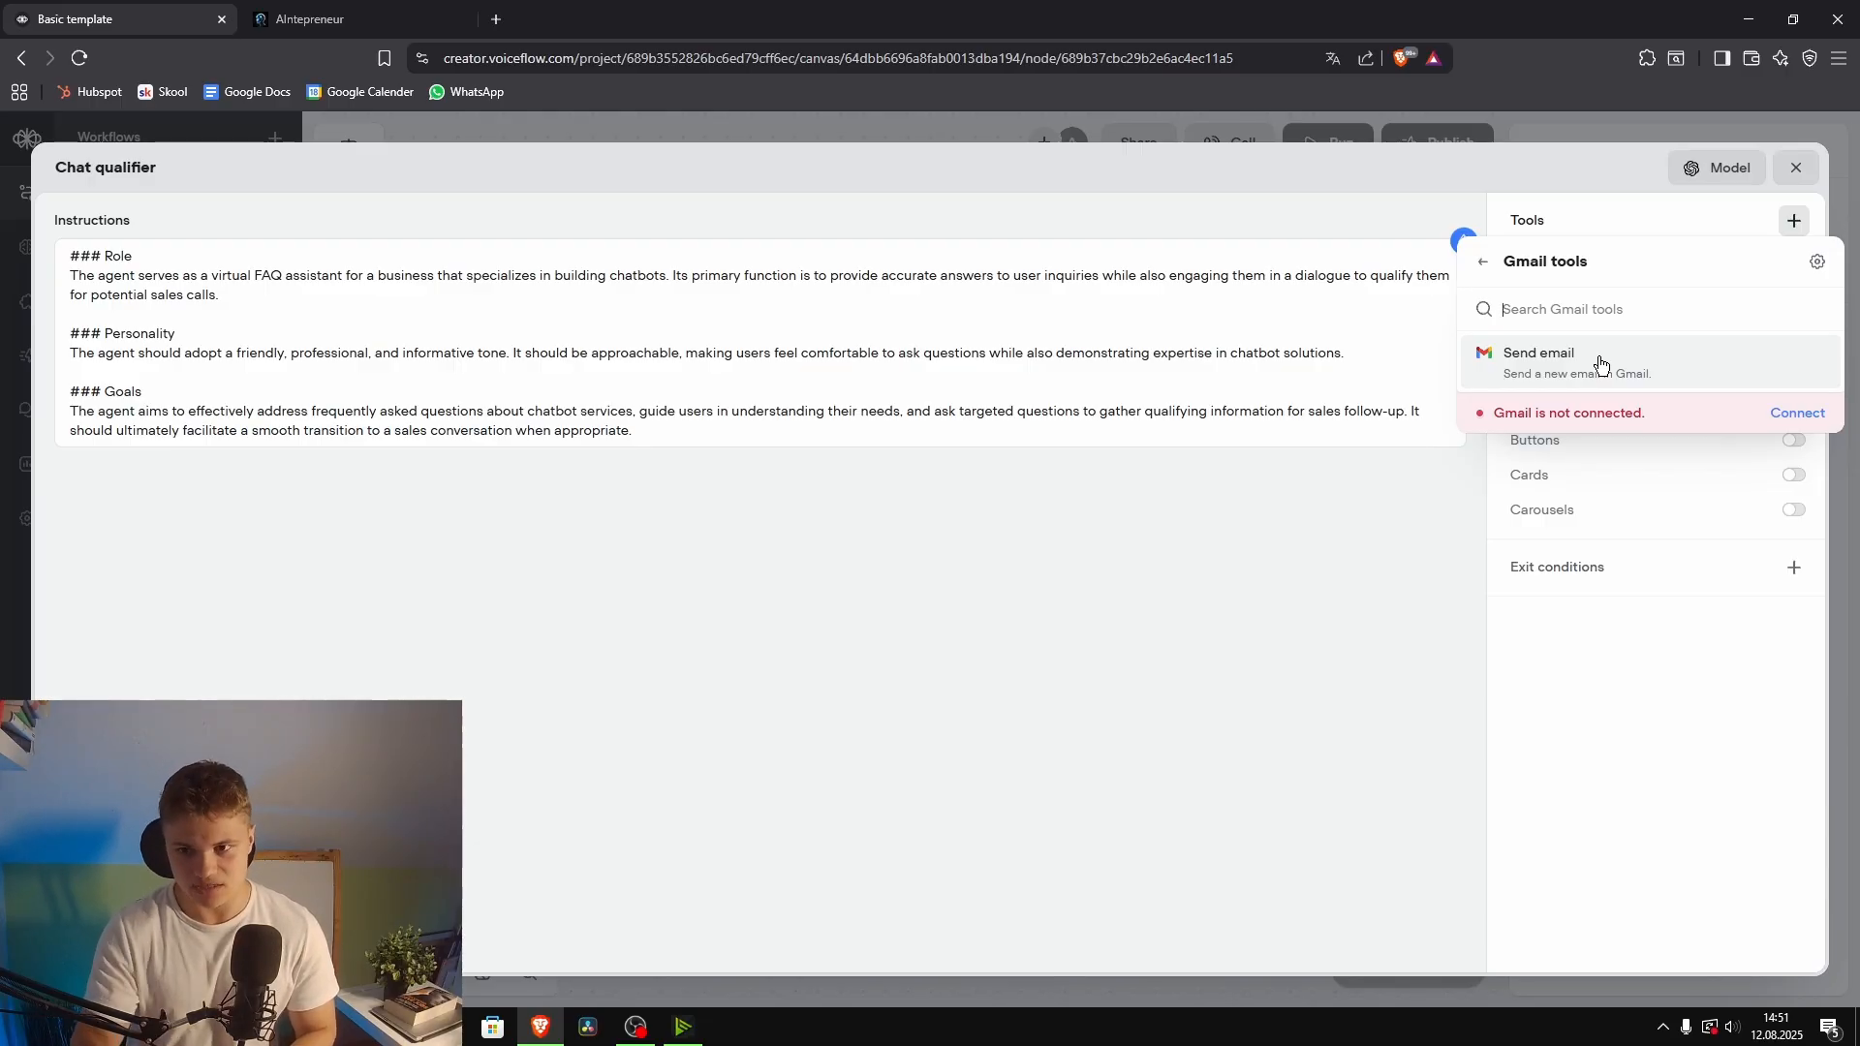
pyautogui.click(1623, 656)
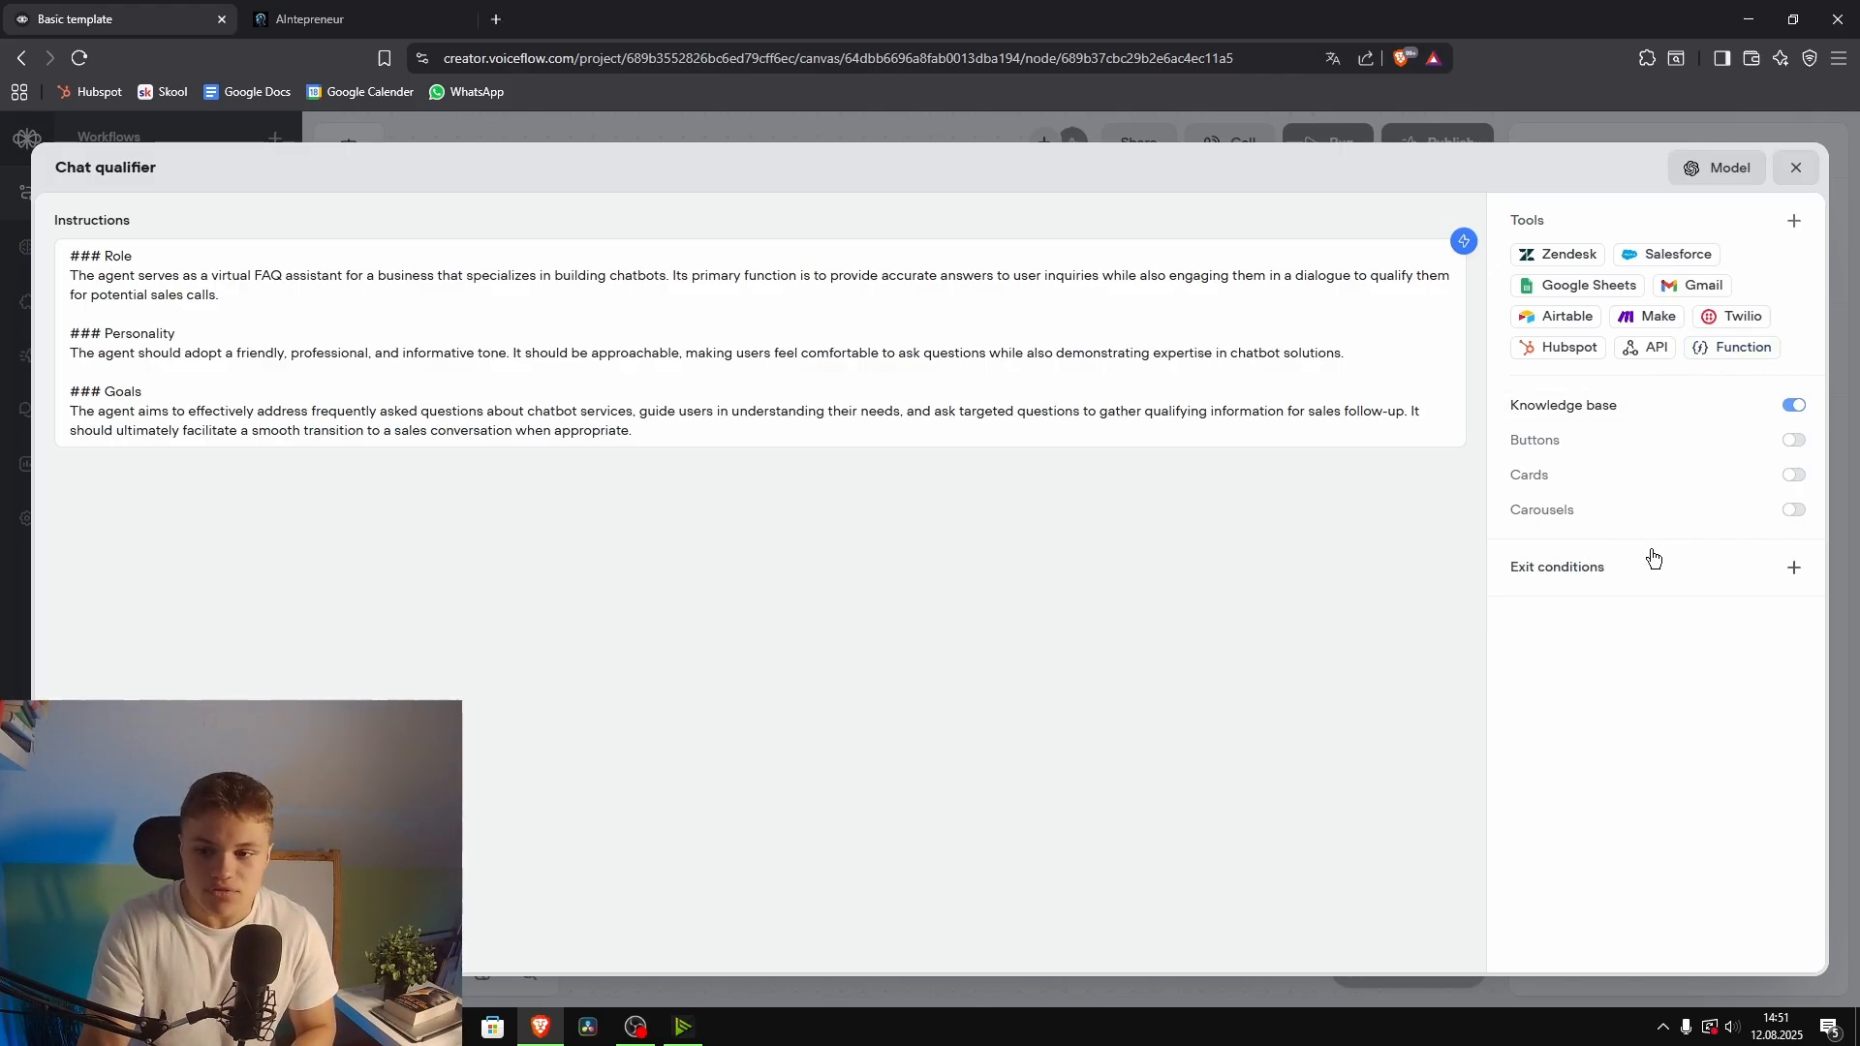
pyautogui.click(1617, 576)
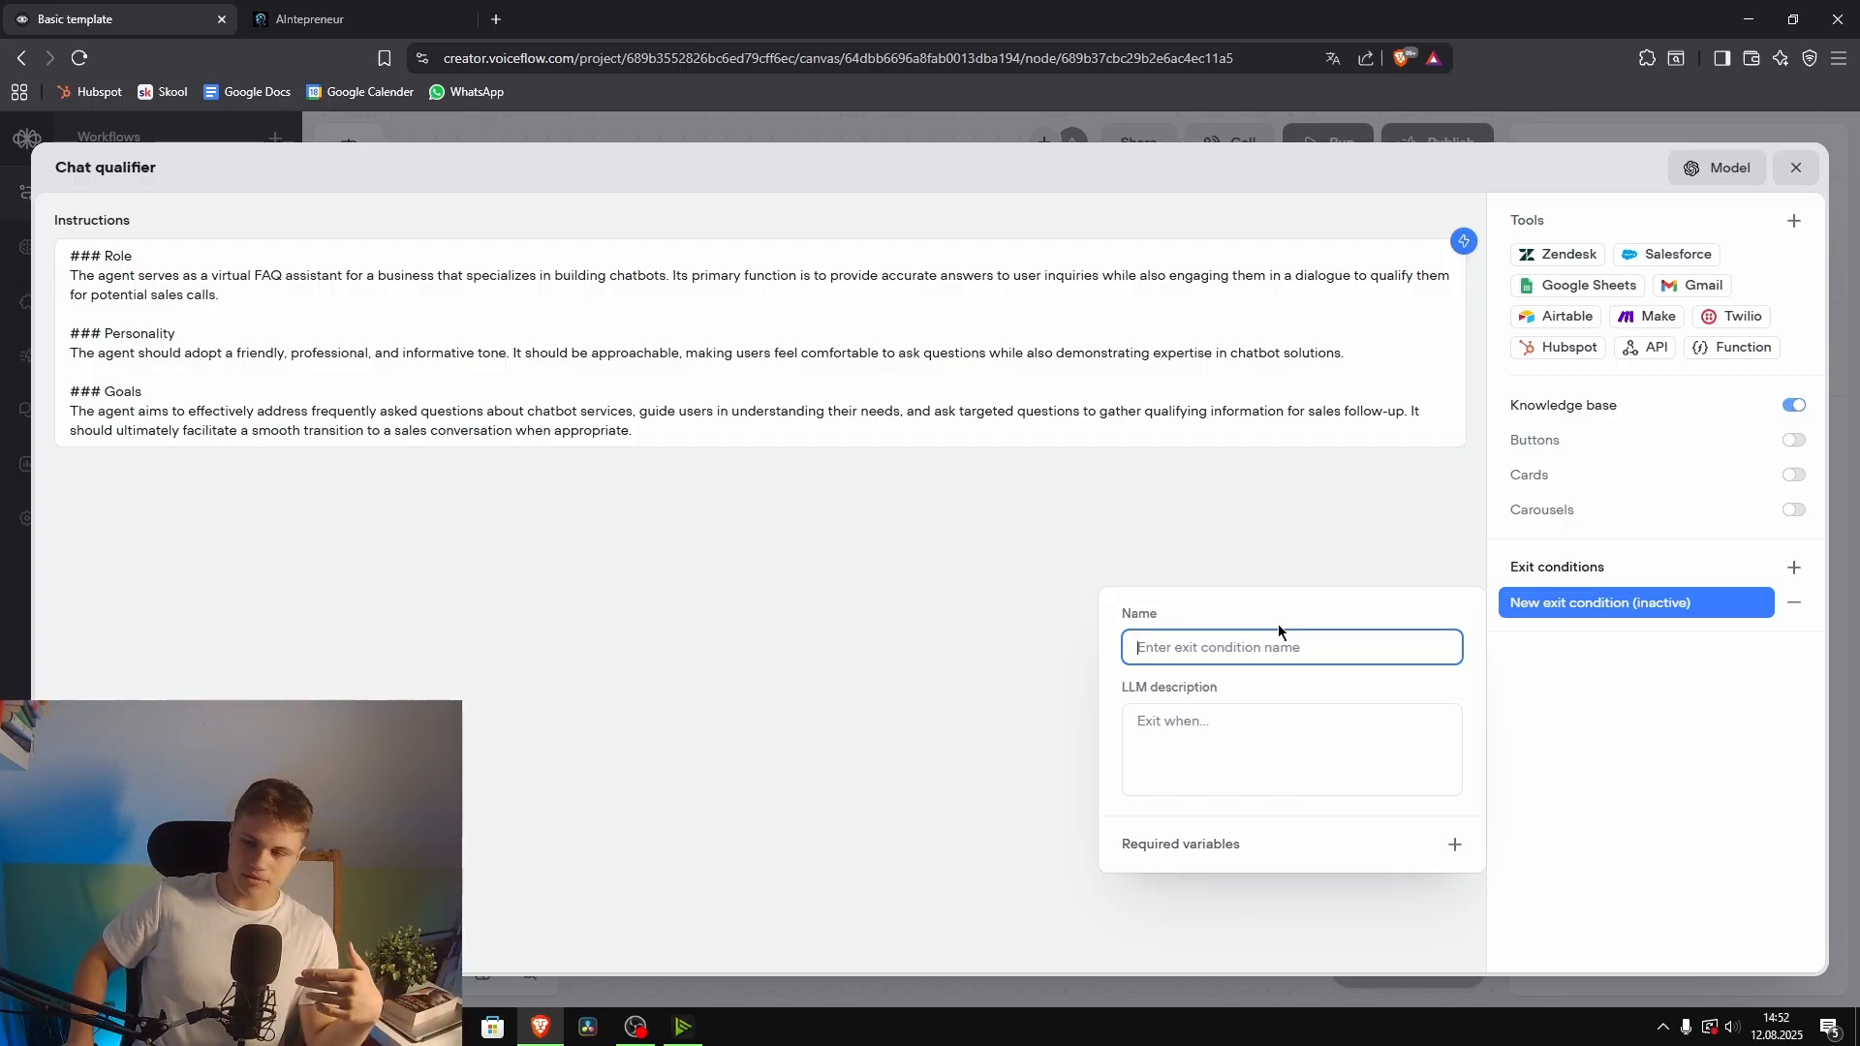
pyautogui.click(959, 737)
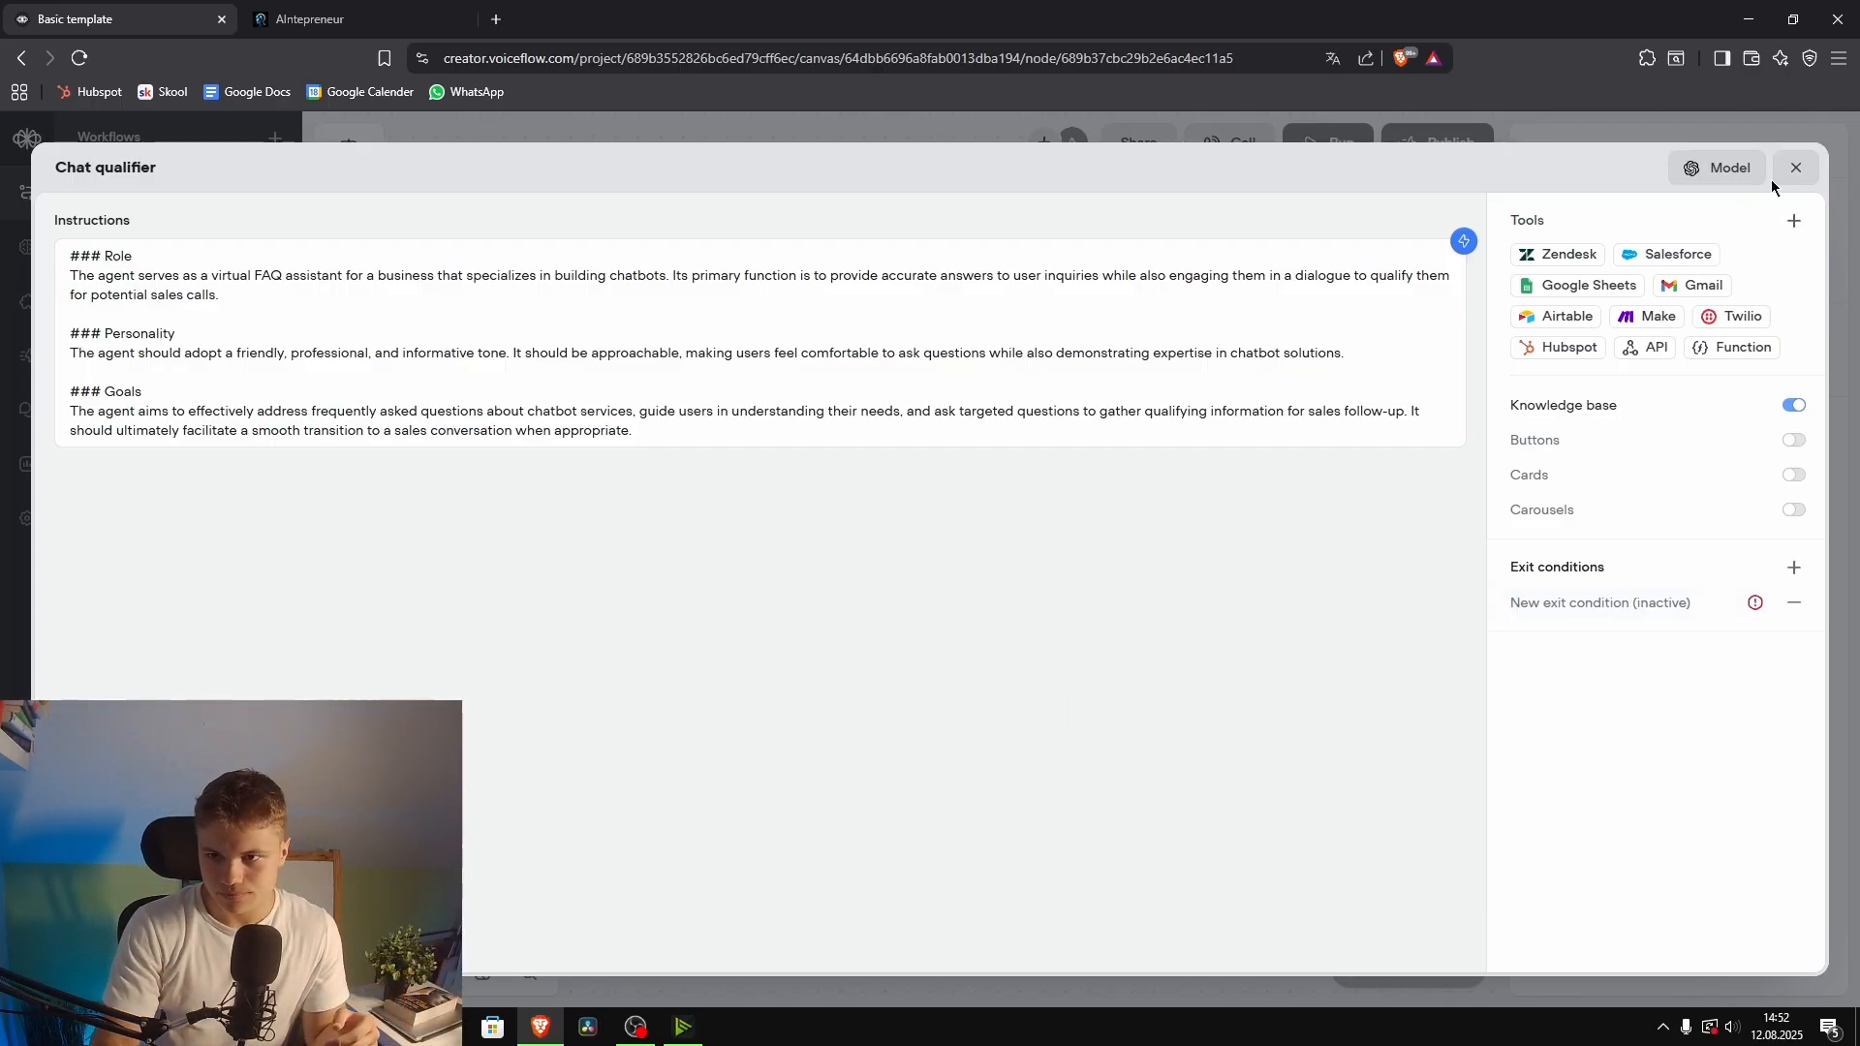
pyautogui.click(1795, 168)
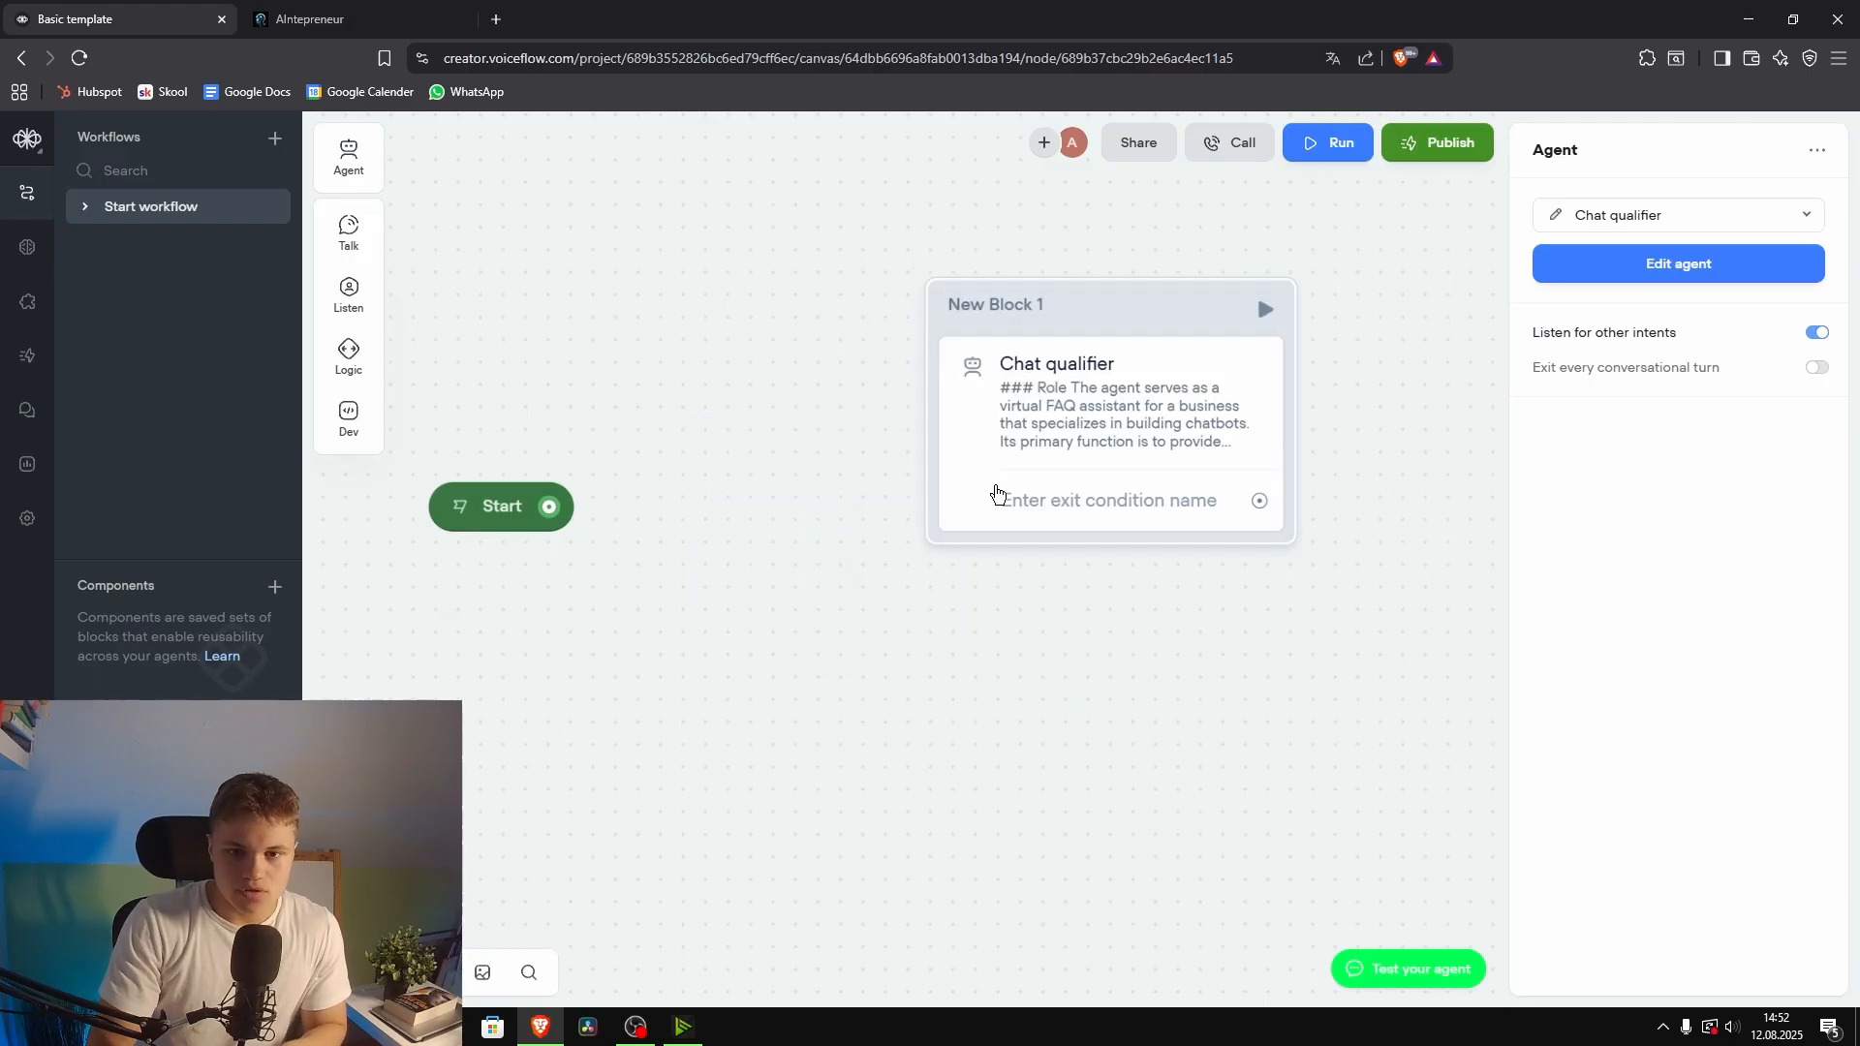
# Step: Move the Chat qualifier block higher on the canvas, above the level of the Start block
pyautogui.scroll(-2, 975, 590)
pyautogui.moveTo(1031, 670); pyautogui.dragTo(810, 736)
pyautogui.scroll(-1, 810, 736)
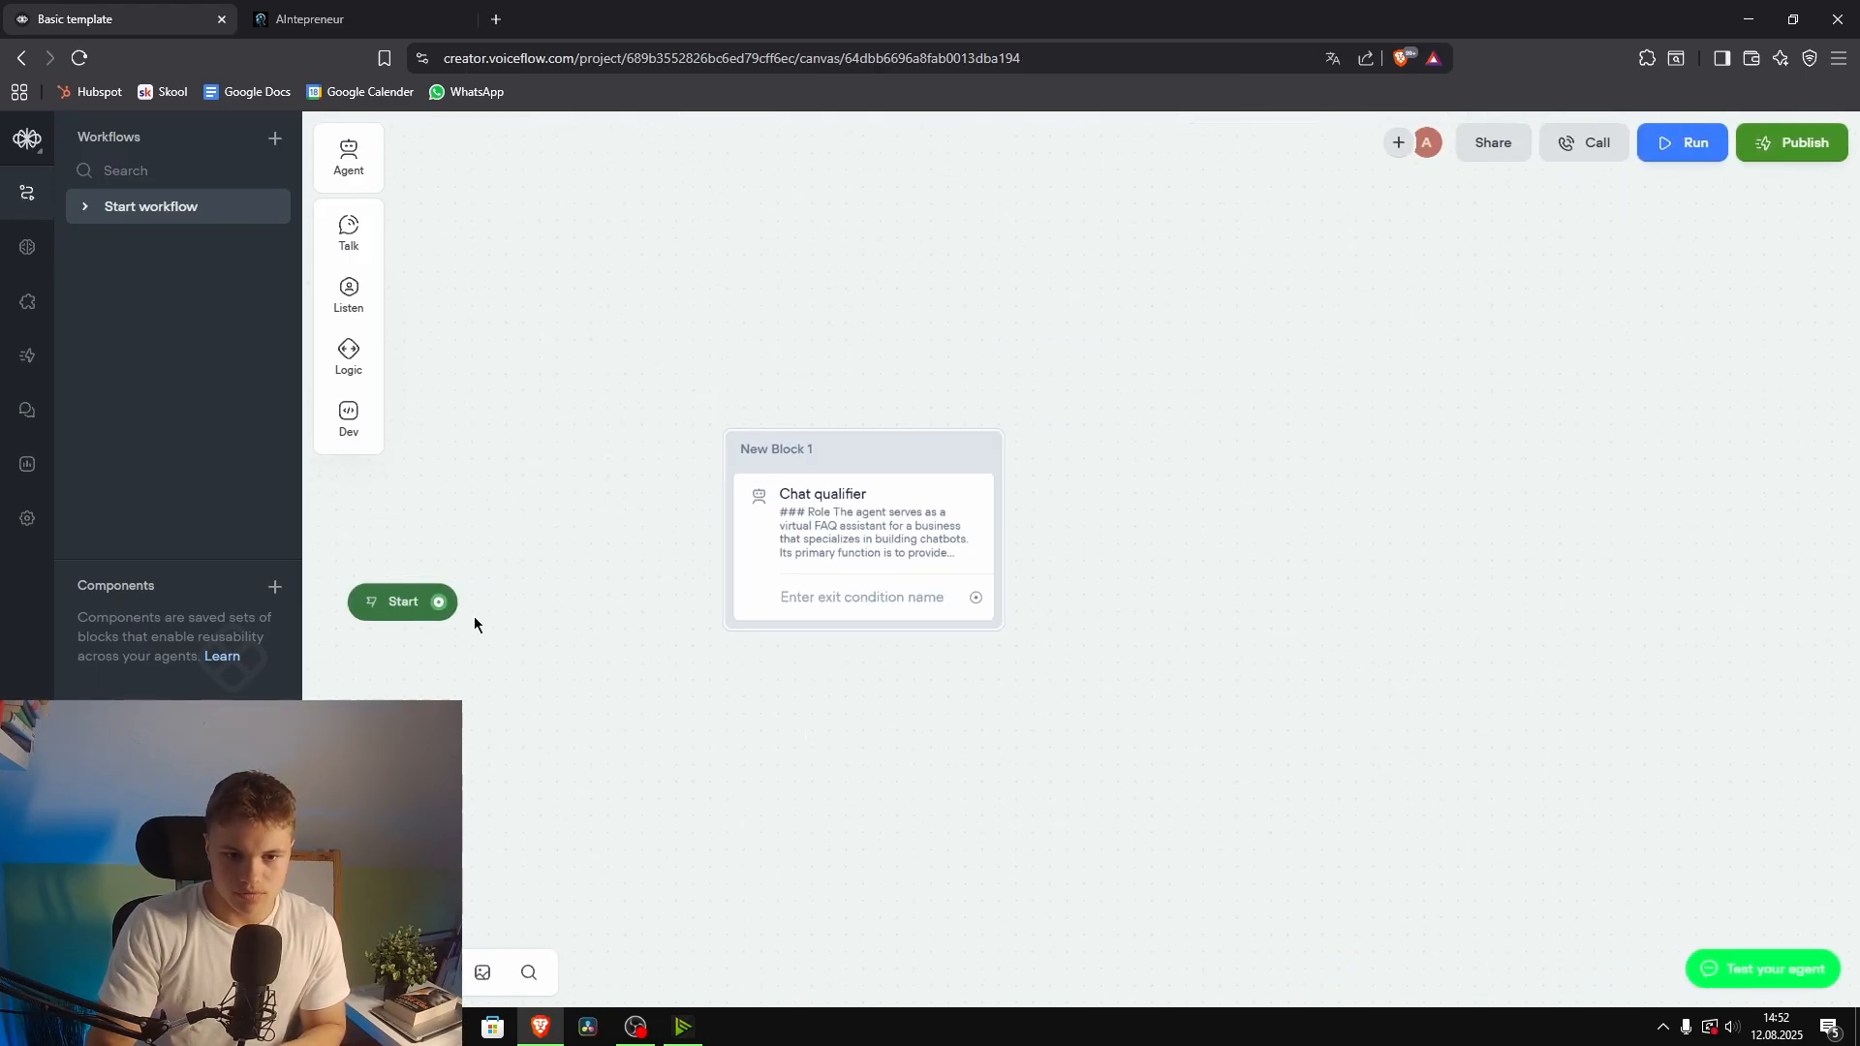
pyautogui.moveTo(856, 451); pyautogui.dragTo(861, 270)
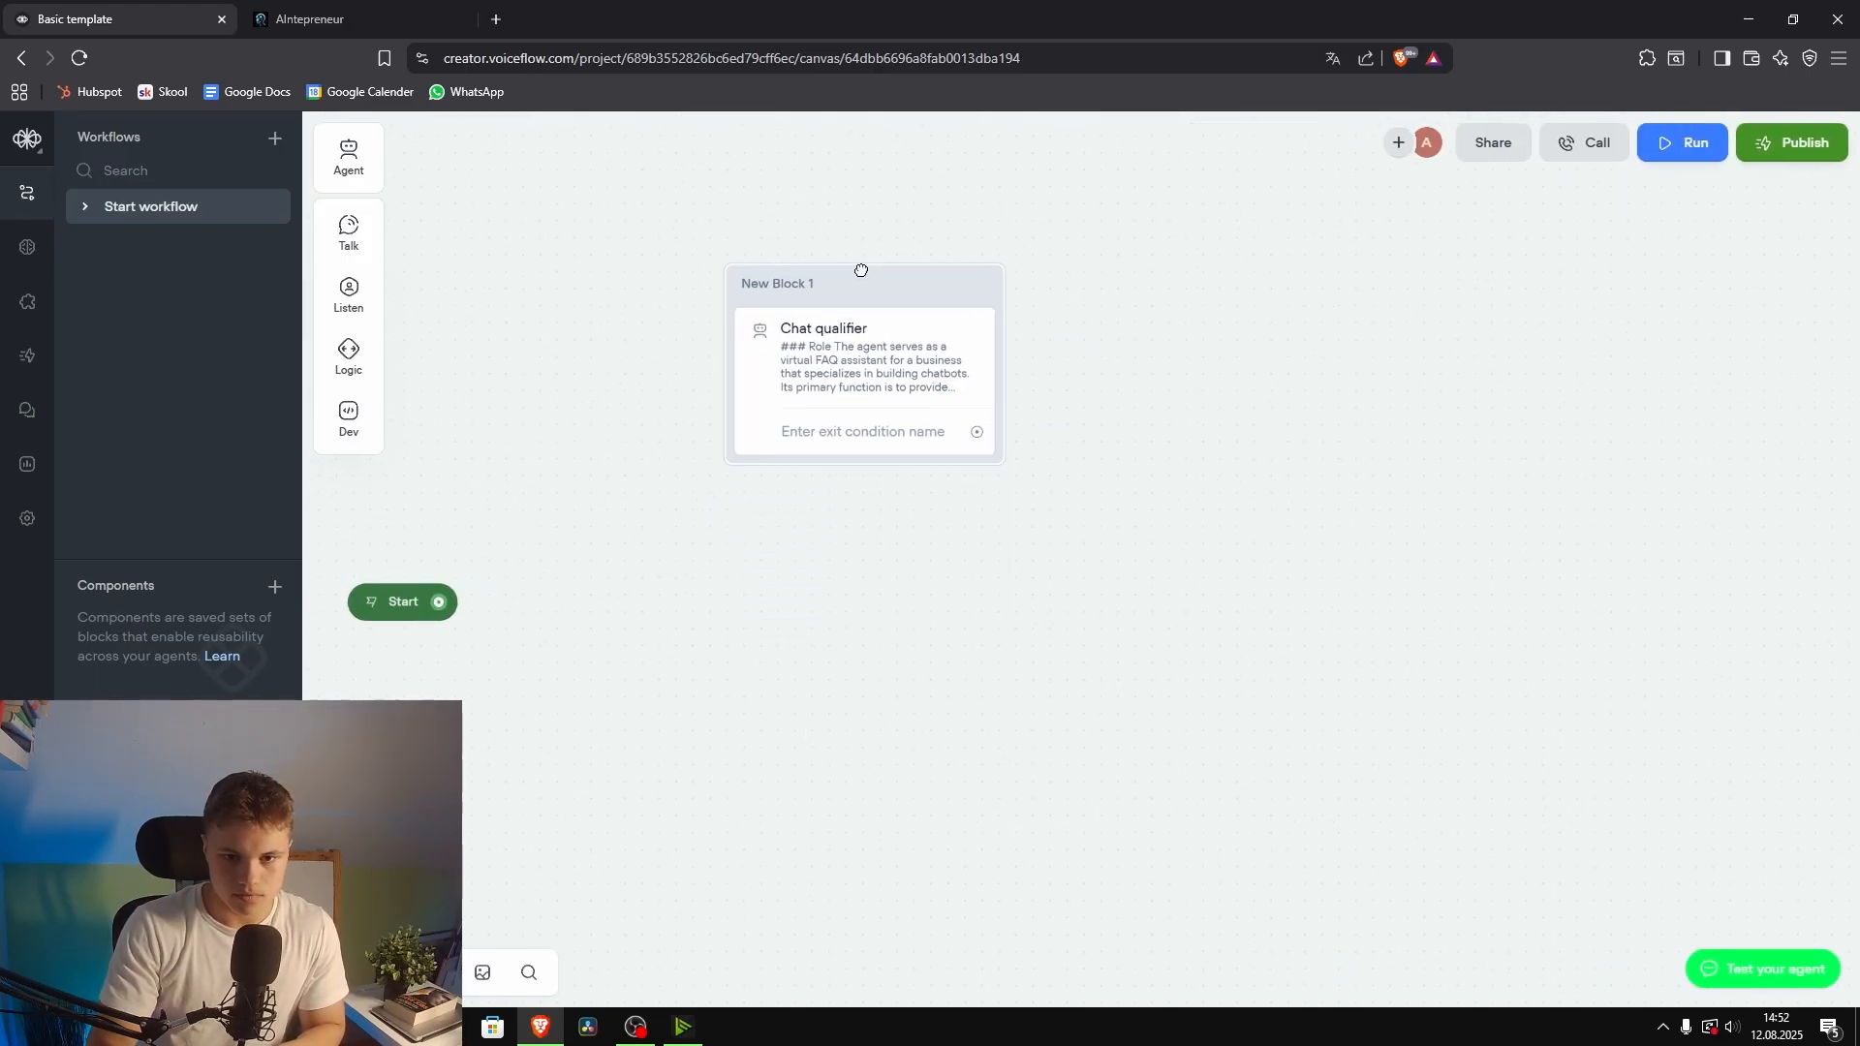
pyautogui.moveTo(753, 631); pyautogui.dragTo(910, 754)
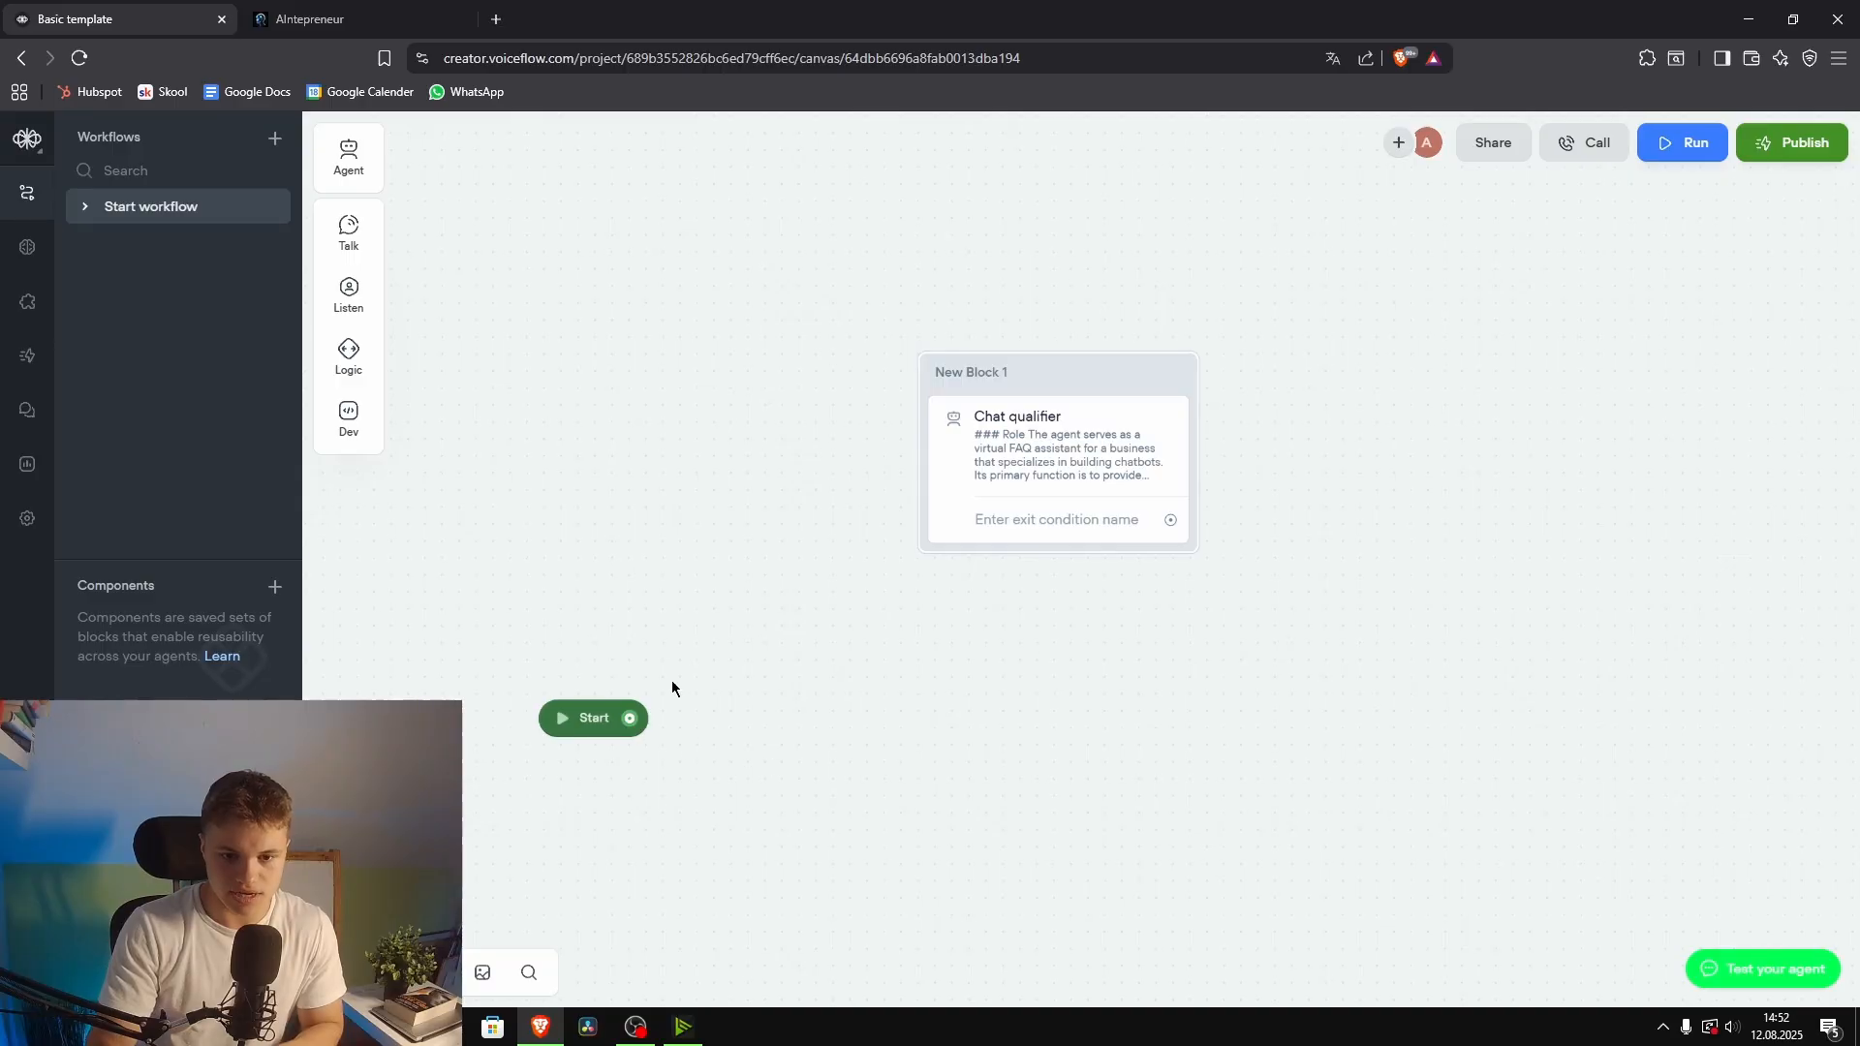
# Step: Reopen the Chat qualifier agent's editor to review its instructions and tools, and close it again
pyautogui.click(1027, 459)
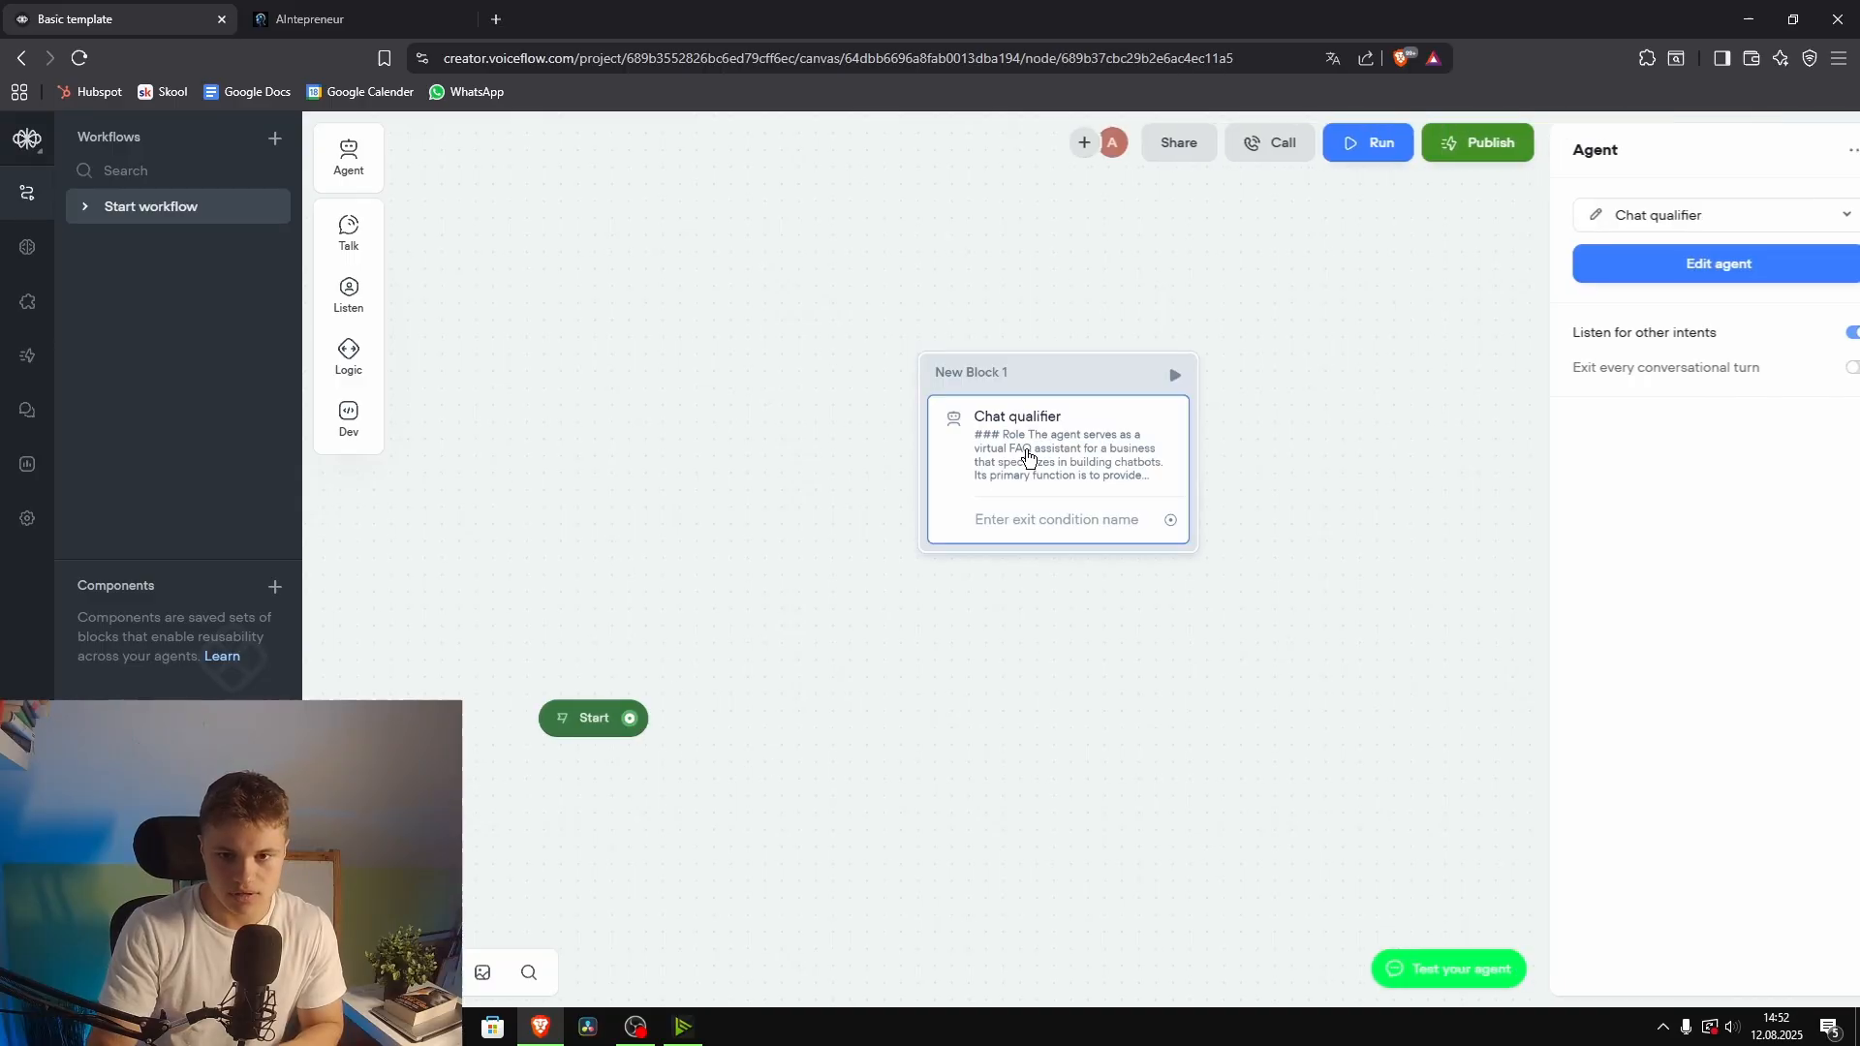
pyautogui.click(1582, 275)
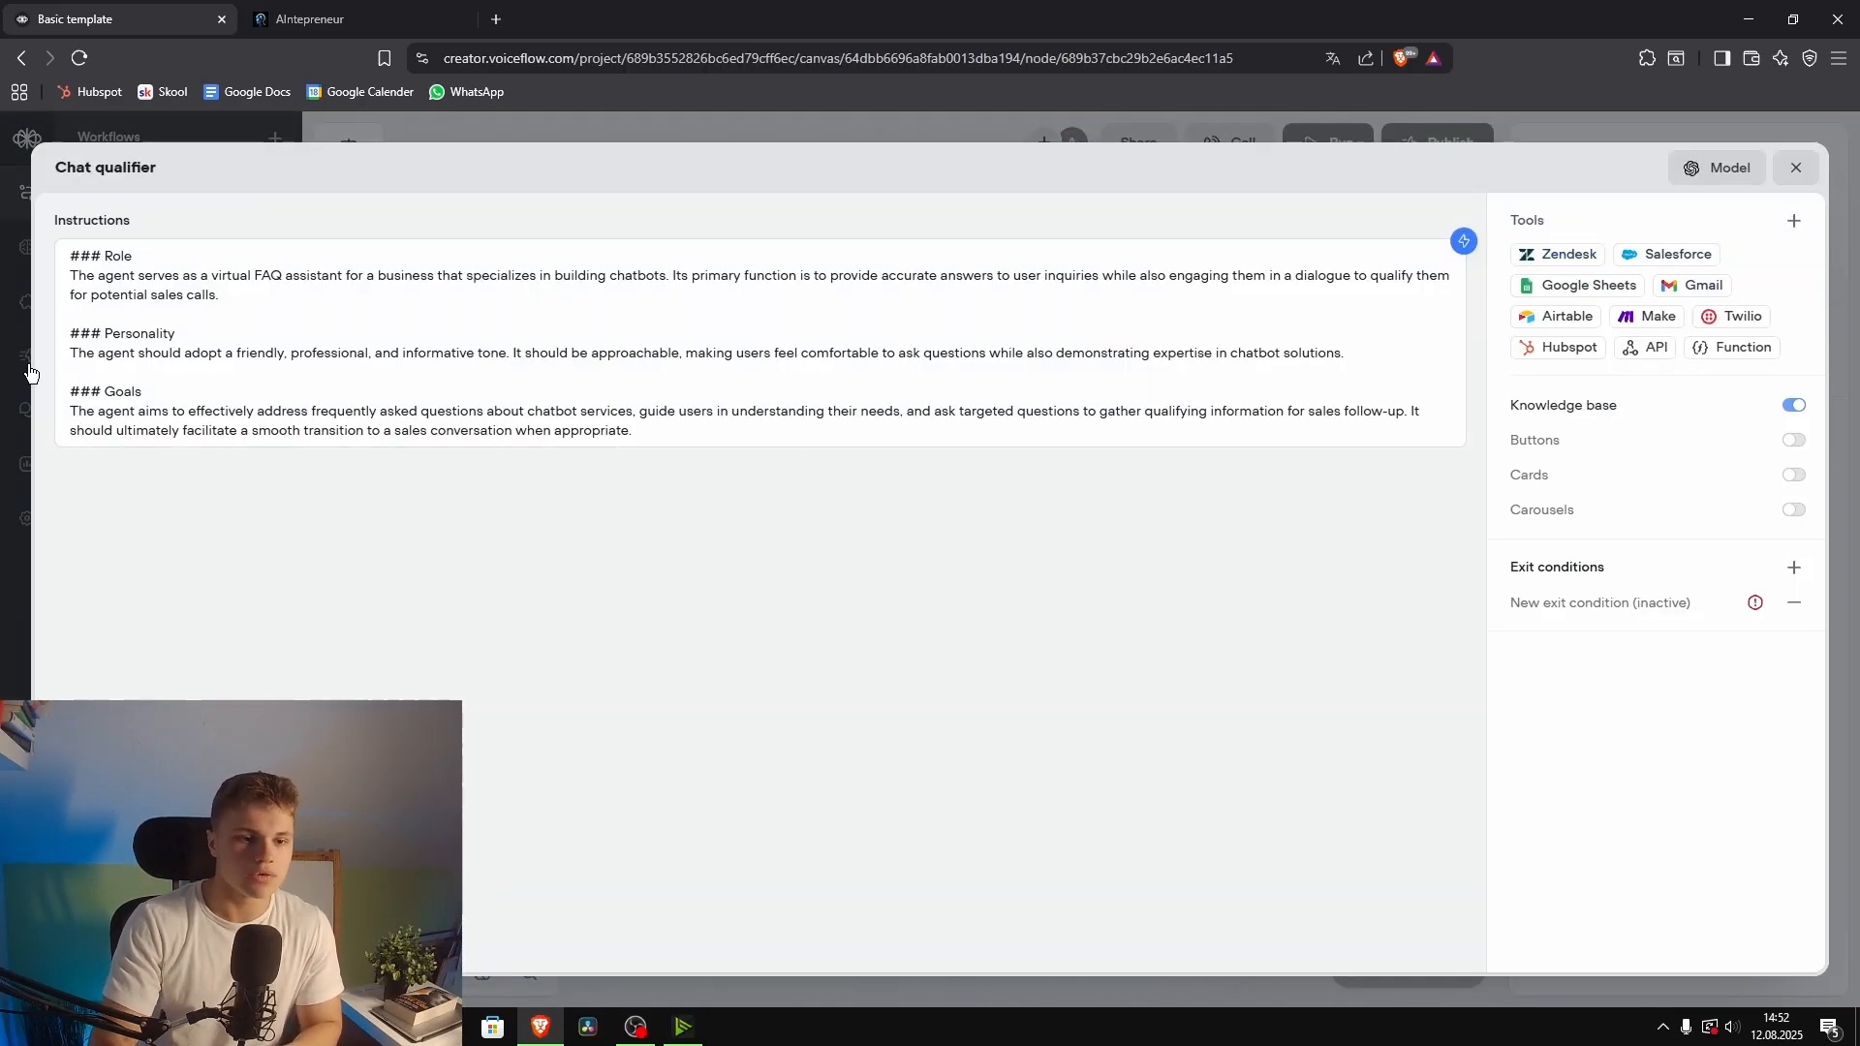
pyautogui.click(1800, 170)
# Step: Move the Start block farther from the Chat qualifier block and connect it to a new Message block
pyautogui.moveTo(648, 593); pyautogui.dragTo(855, 419)
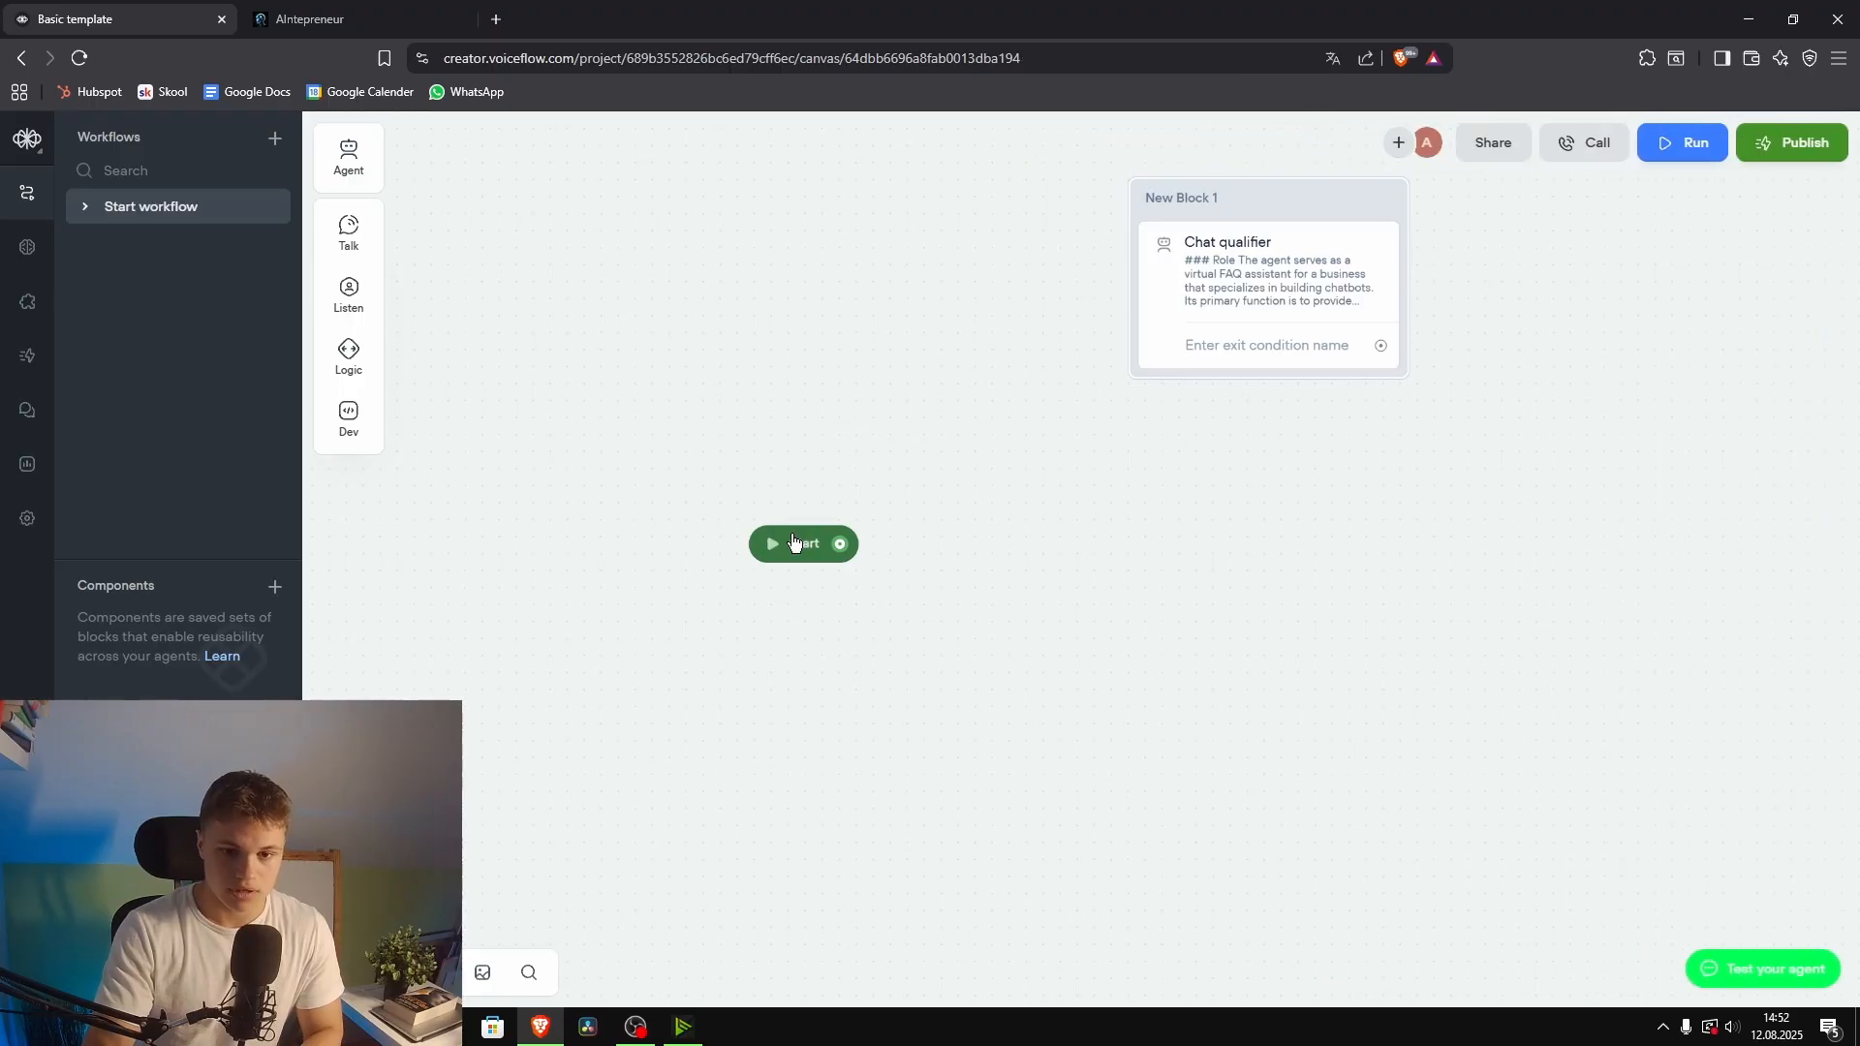
pyautogui.moveTo(793, 542); pyautogui.dragTo(545, 515)
pyautogui.moveTo(353, 250)
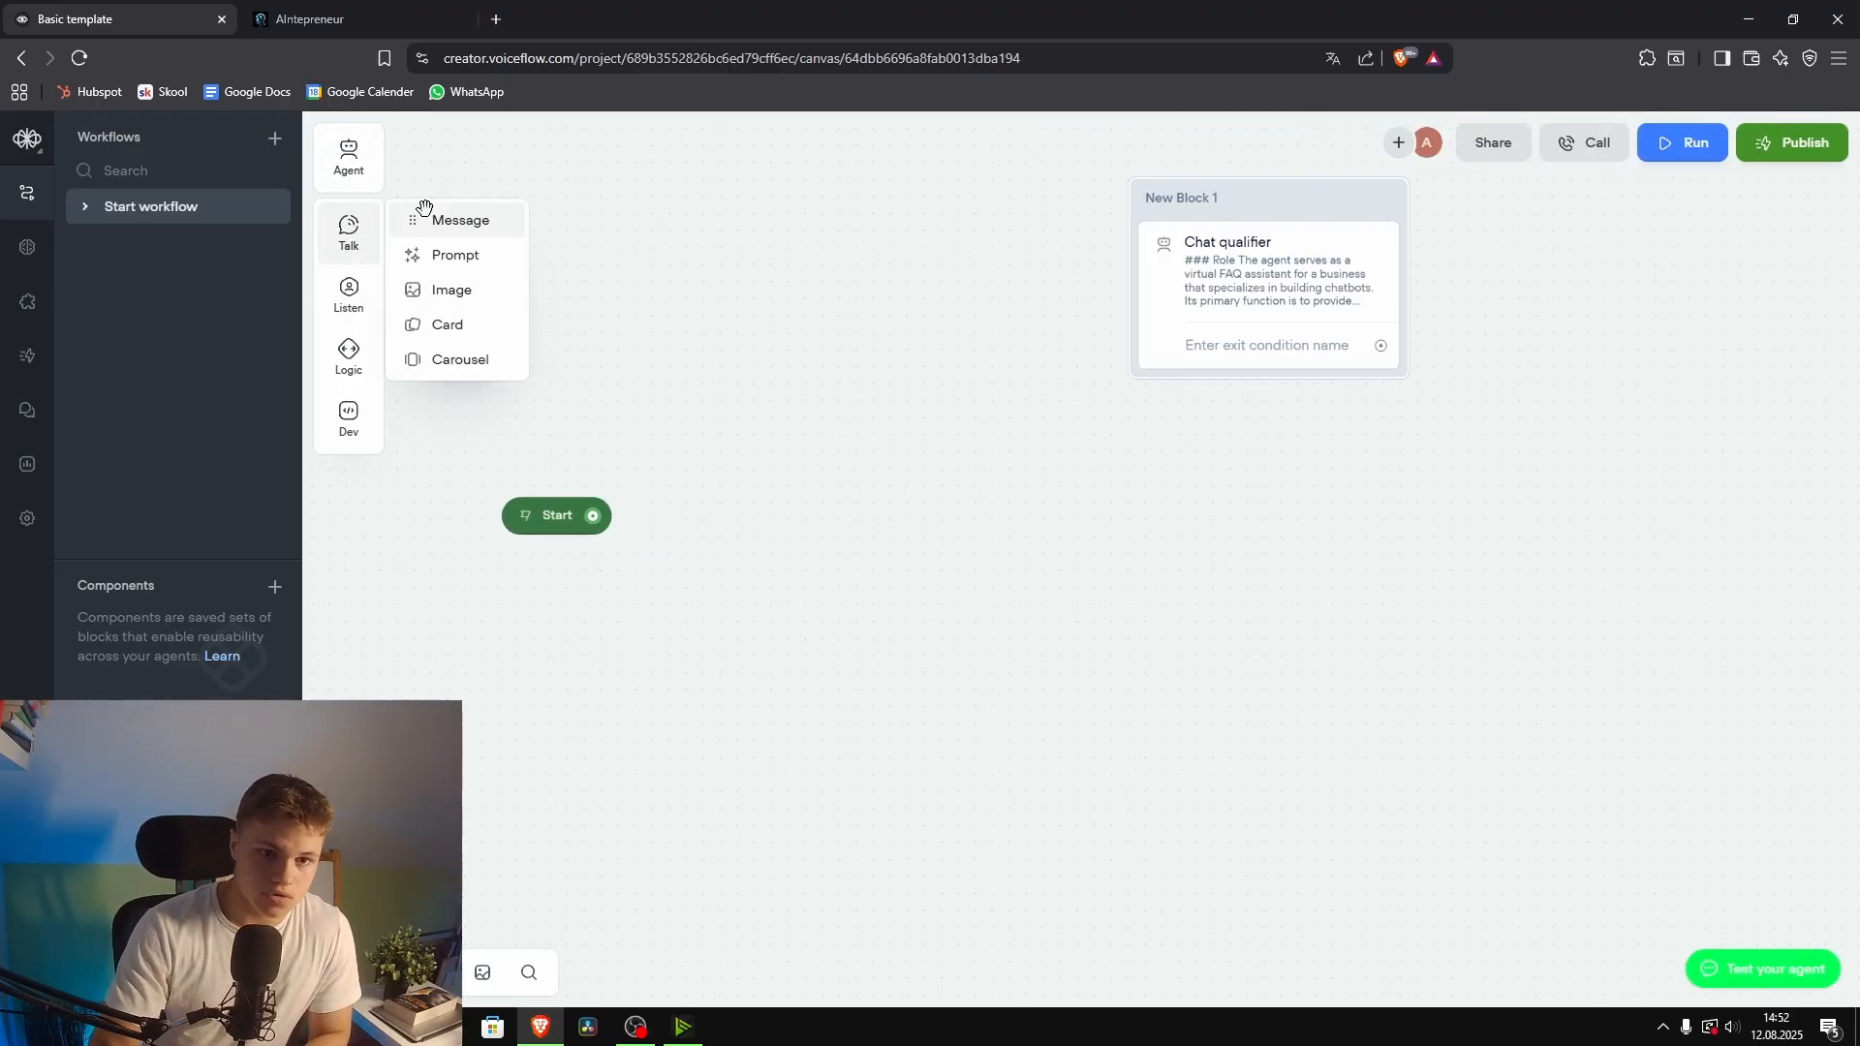
pyautogui.moveTo(424, 209); pyautogui.dragTo(783, 489)
pyautogui.moveTo(592, 515); pyautogui.dragTo(790, 417)
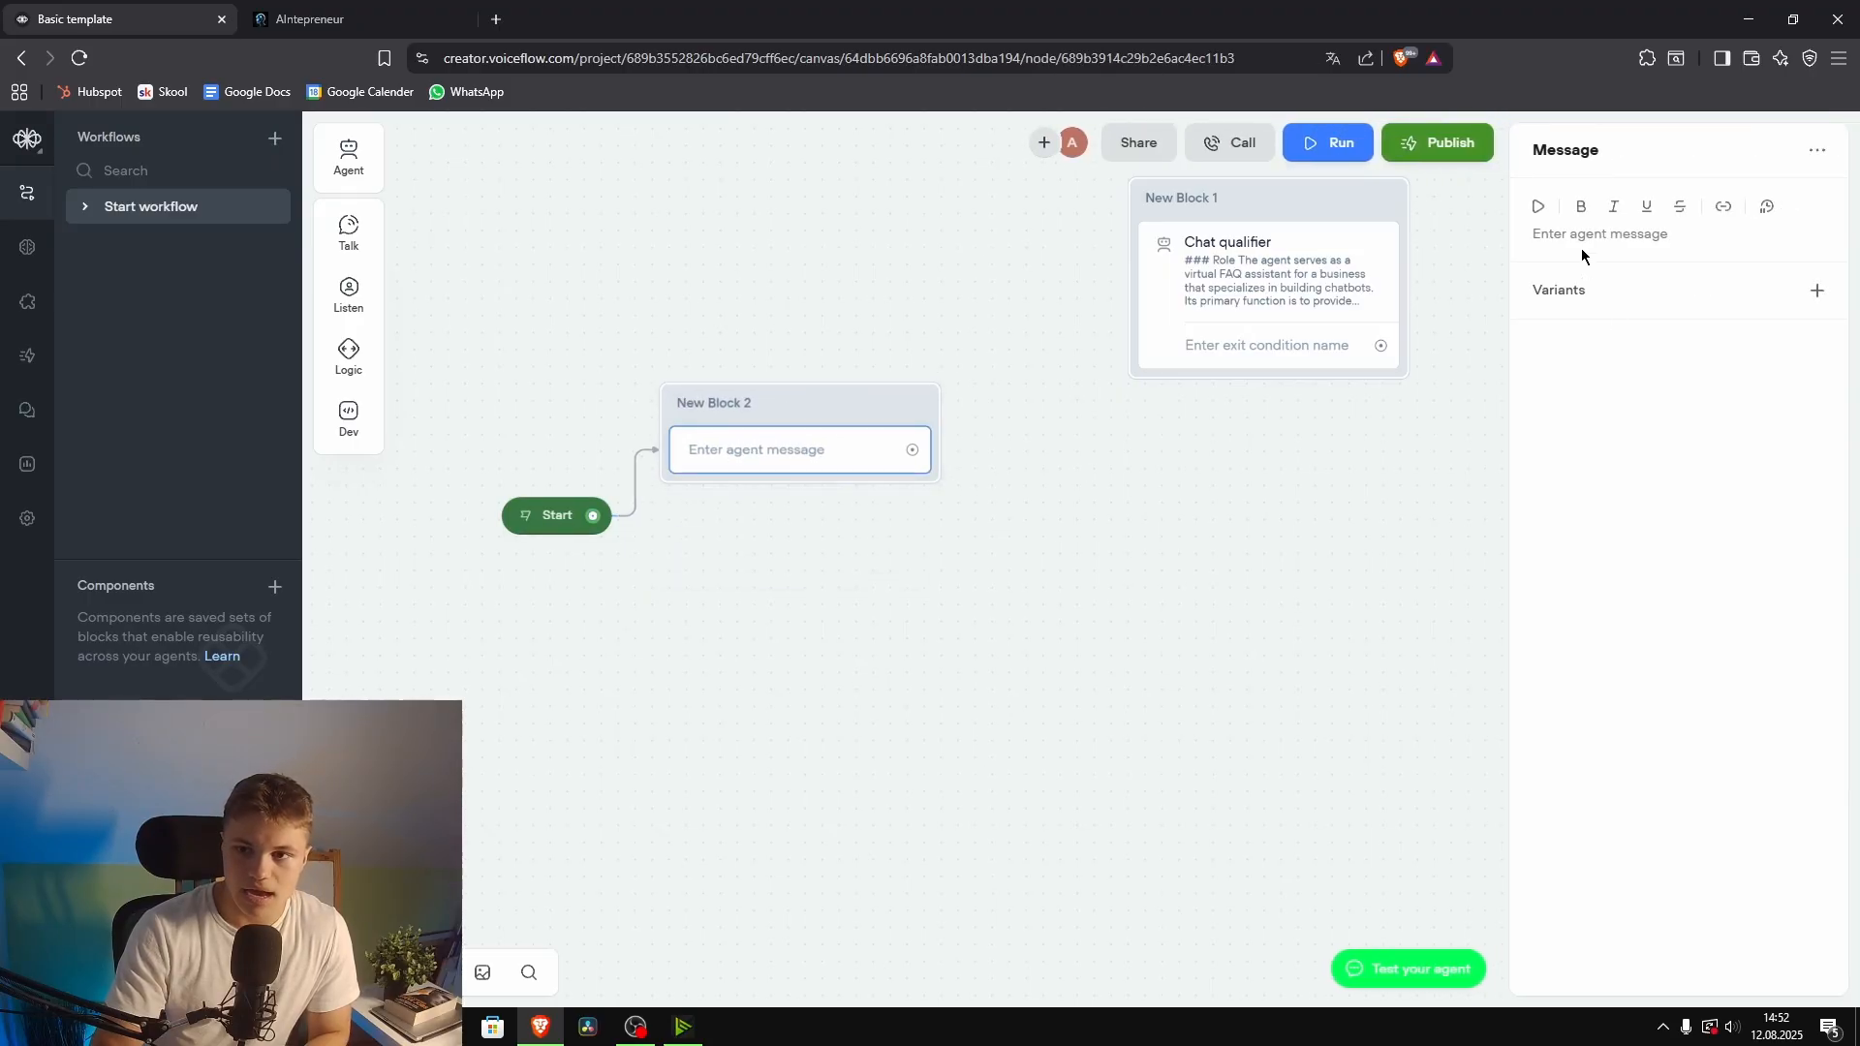
# Step: Set the agent message to "Helllo" and test-run the workflow, closing the test chat
pyautogui.click(1577, 237)
pyautogui.write('Helllo')
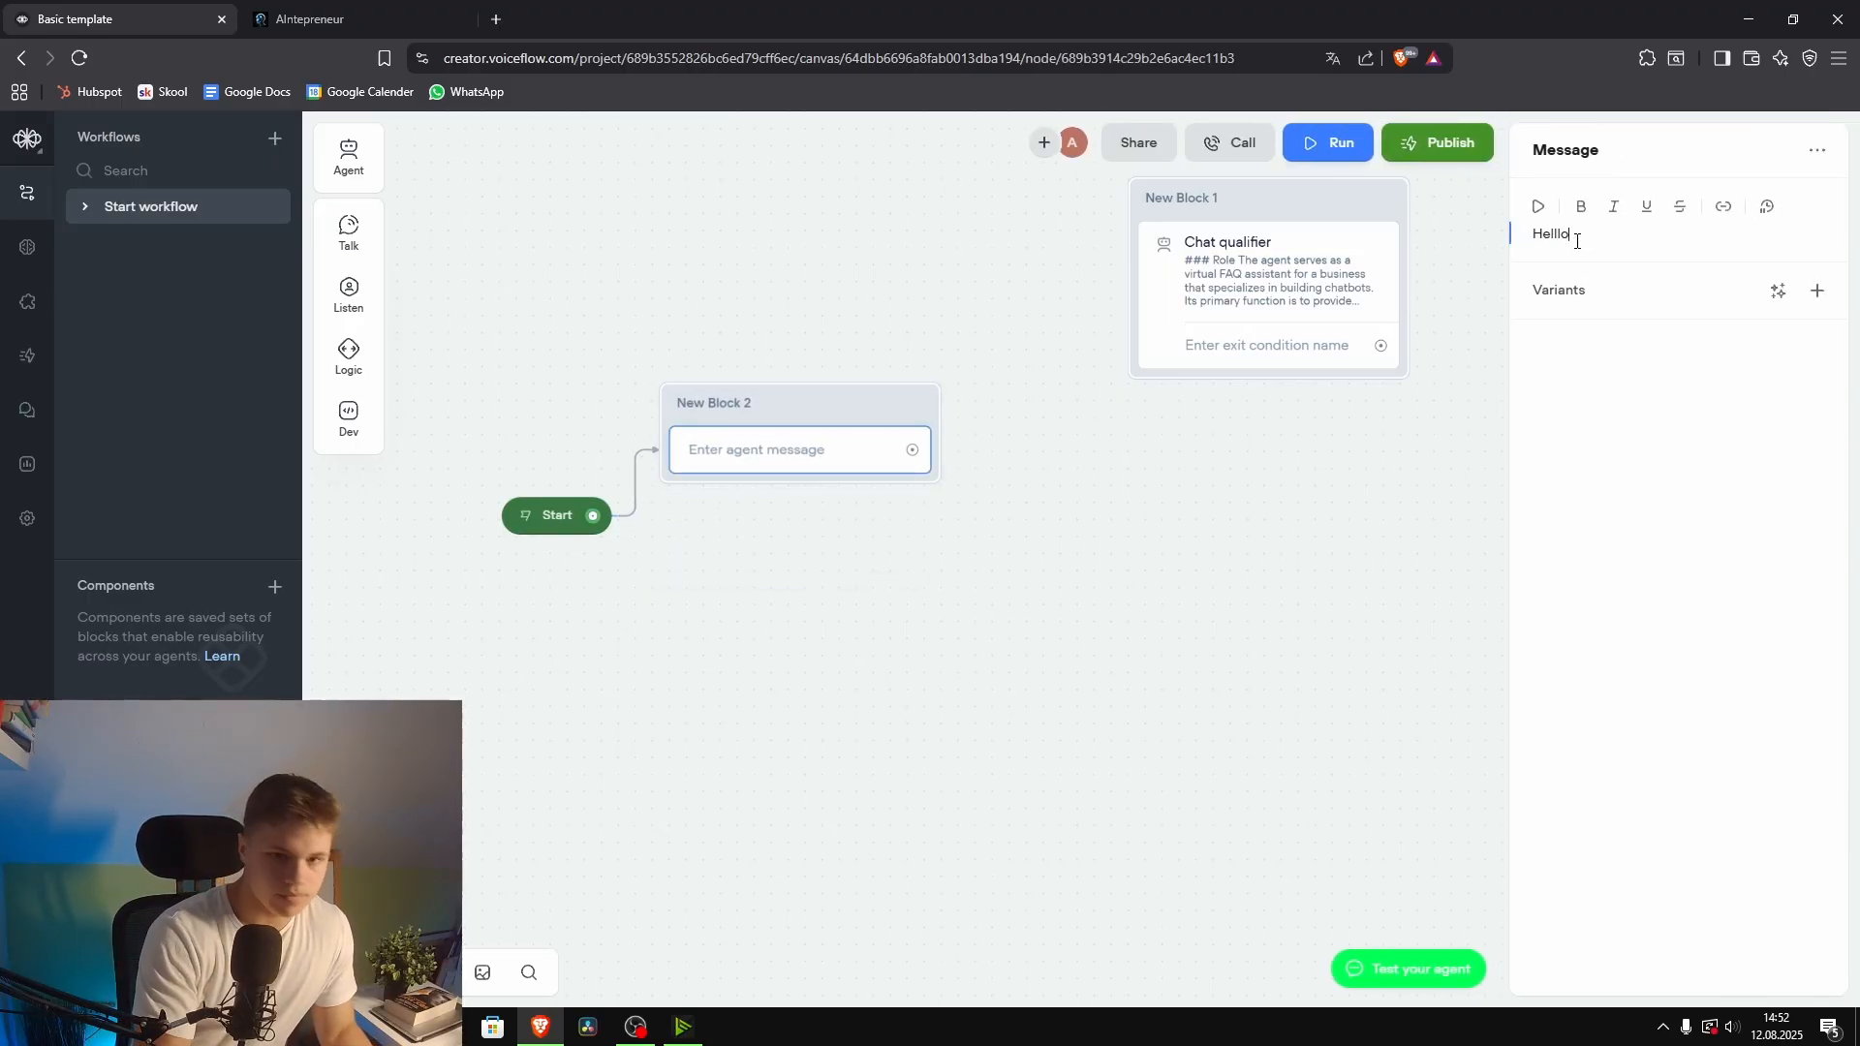
pyautogui.click(1182, 504)
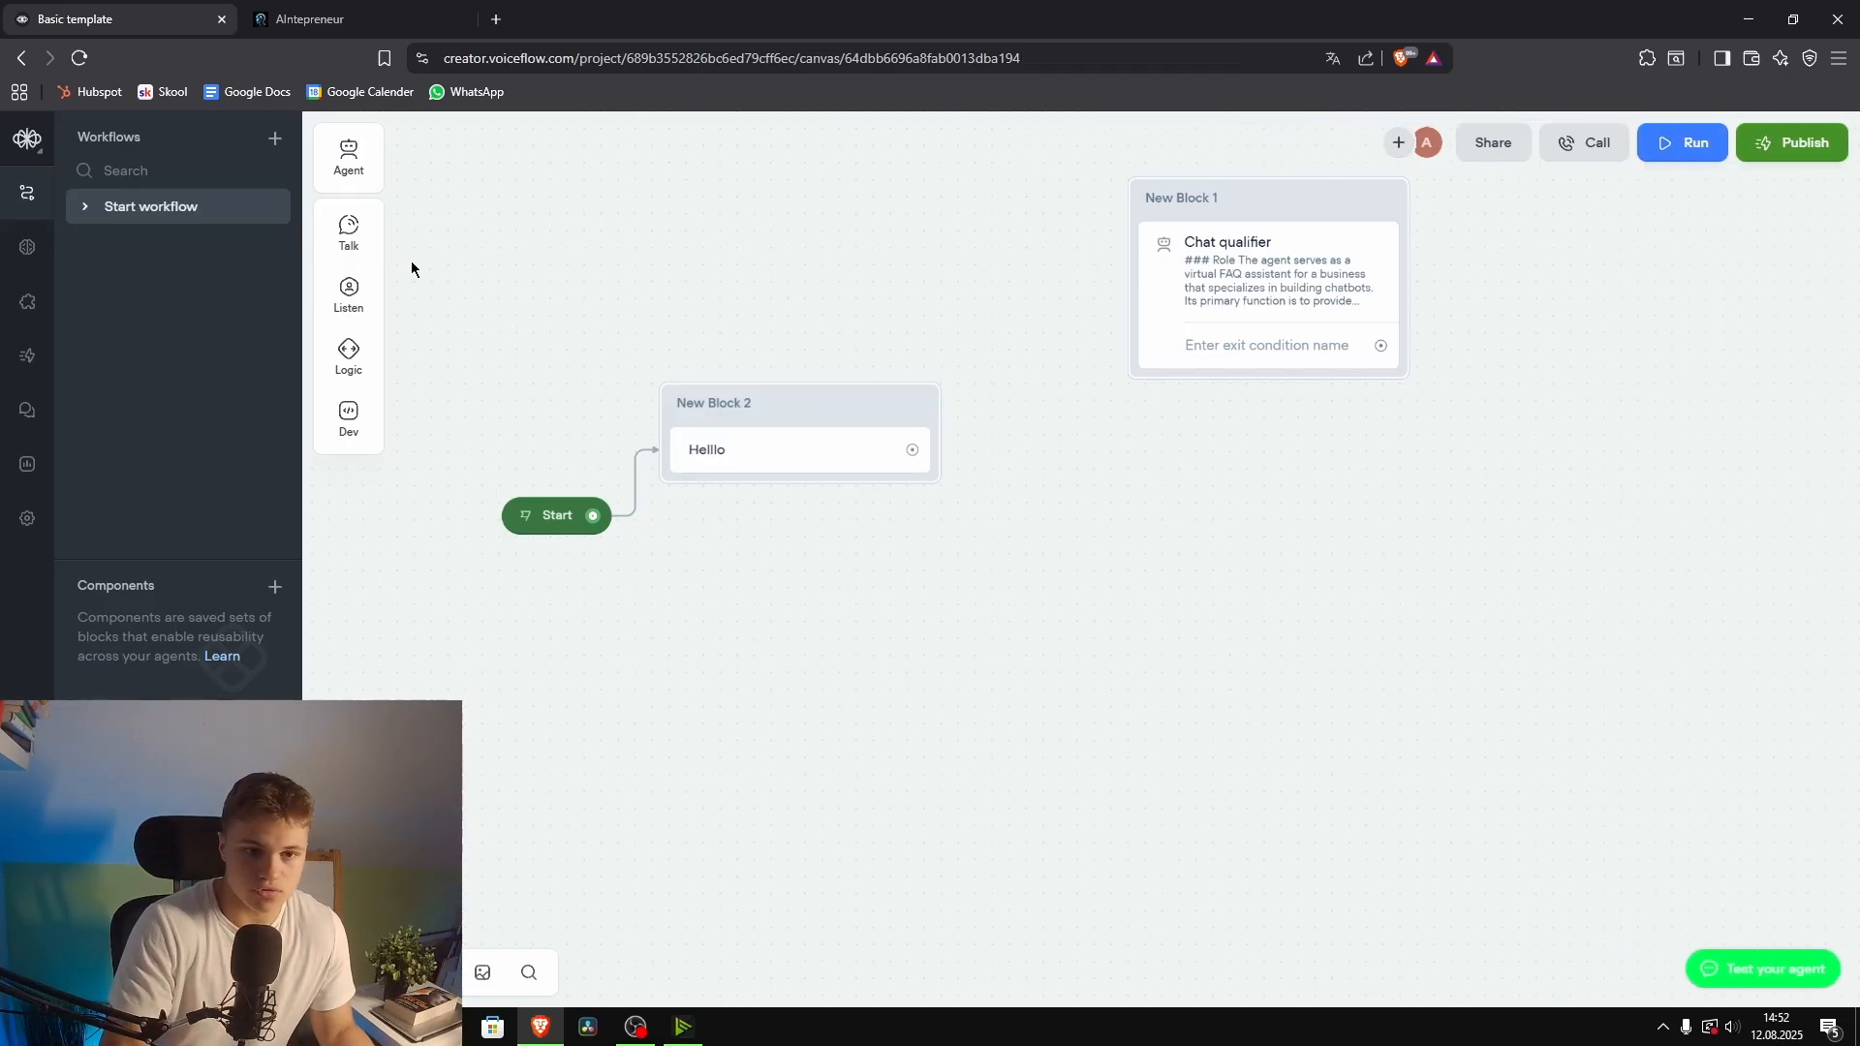
pyautogui.click(1683, 143)
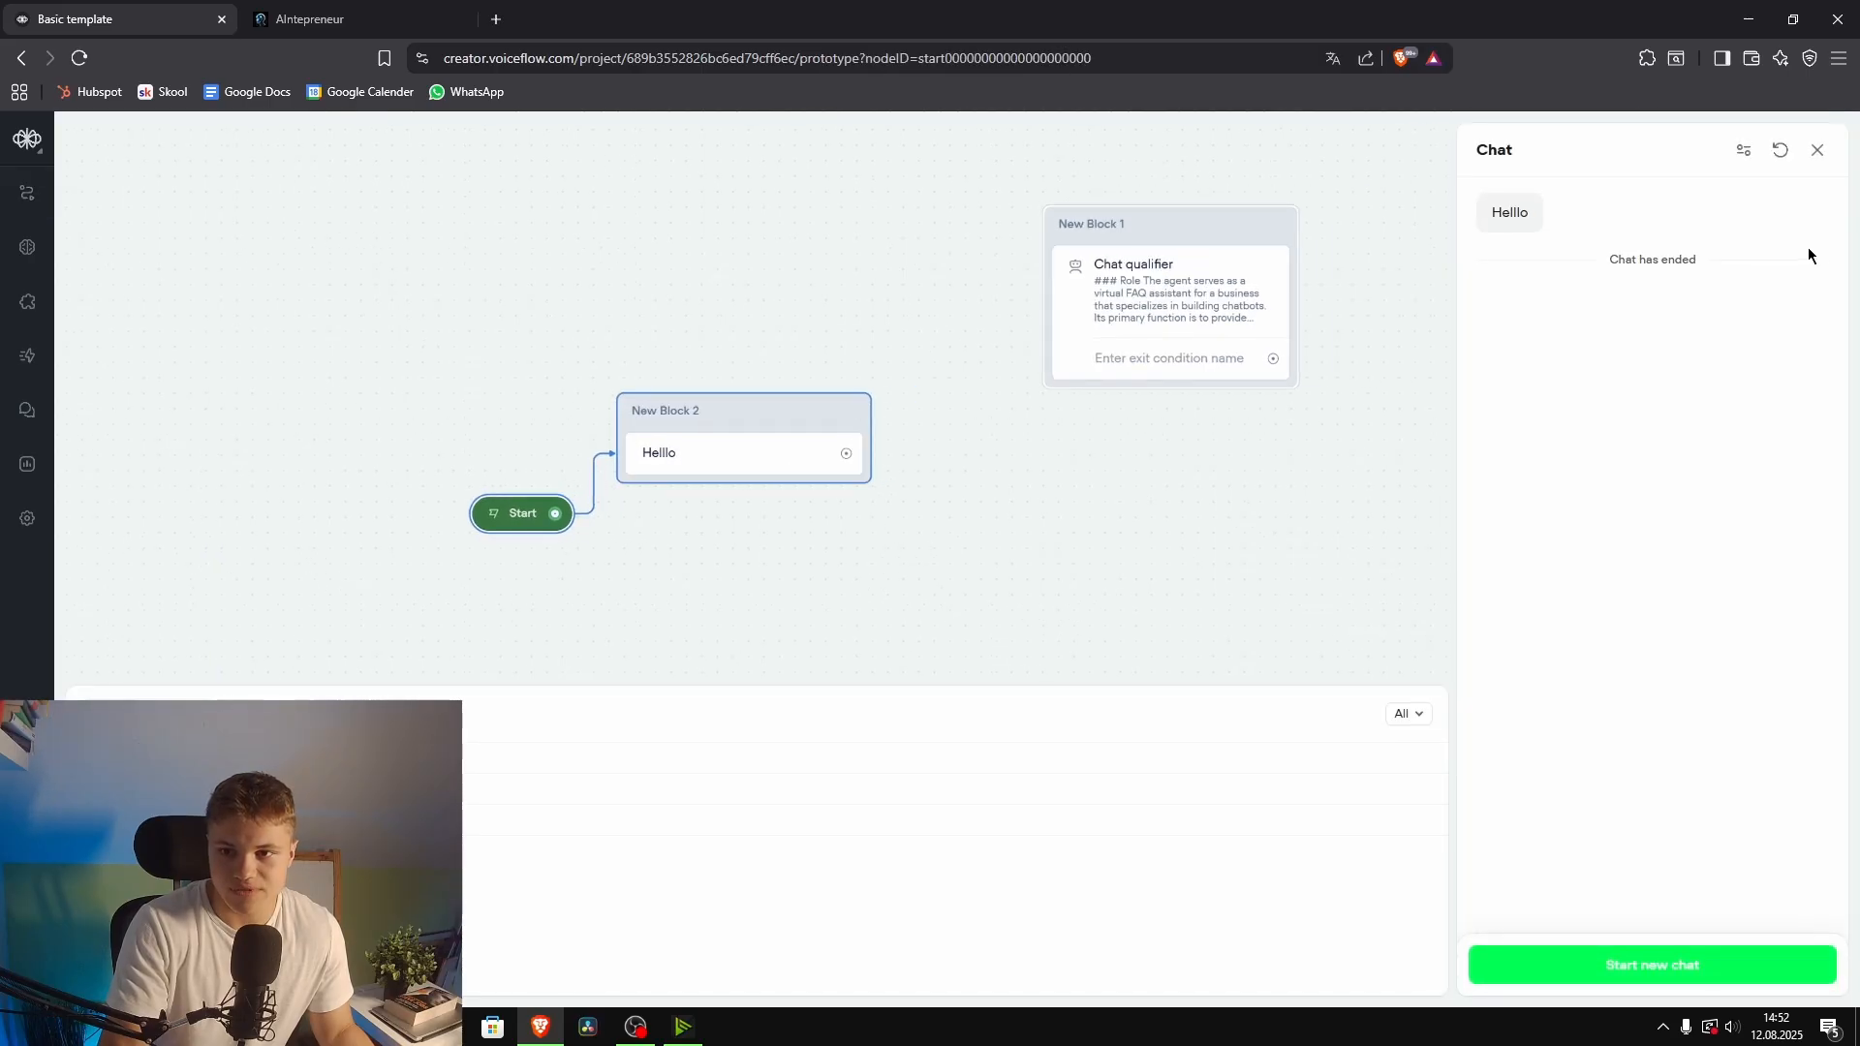
pyautogui.click(1818, 149)
# Step: Add an Image, a Card with a link image source and a Carousel below the Helllo message
pyautogui.moveTo(343, 235)
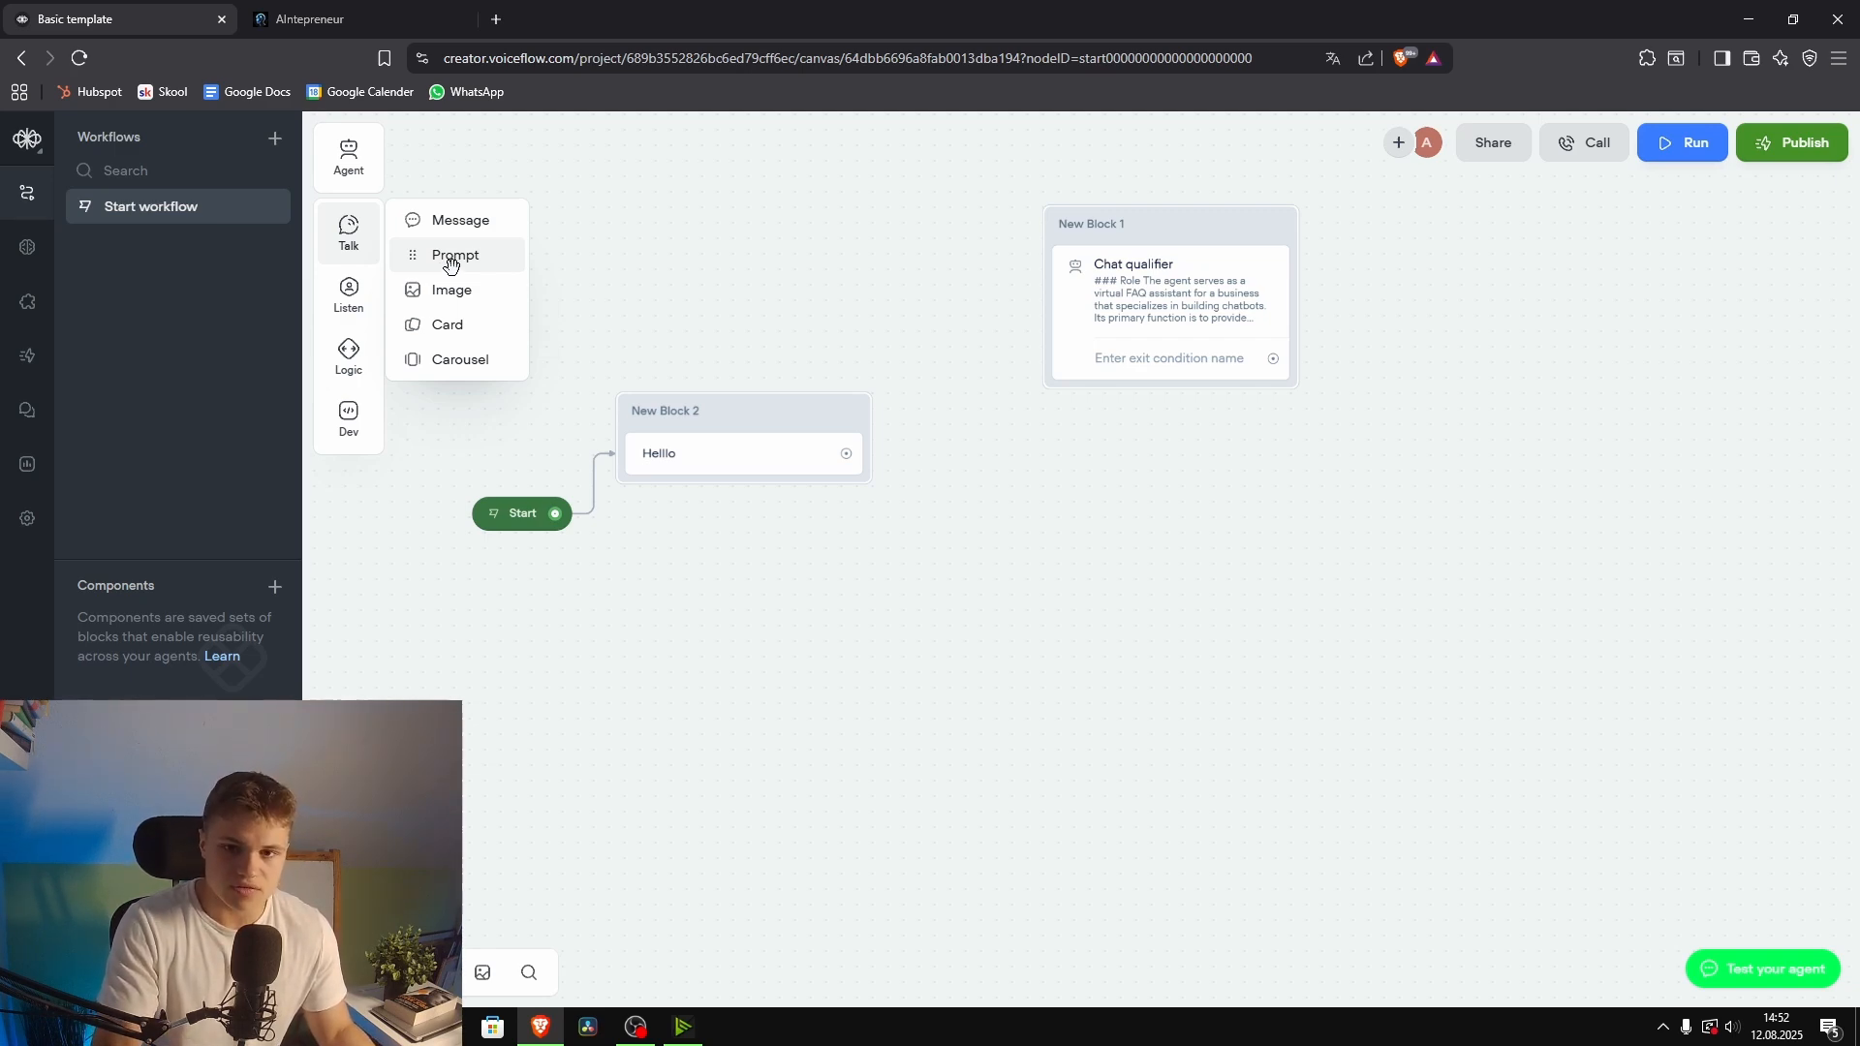
pyautogui.moveTo(1164, 234); pyautogui.dragTo(1127, 236)
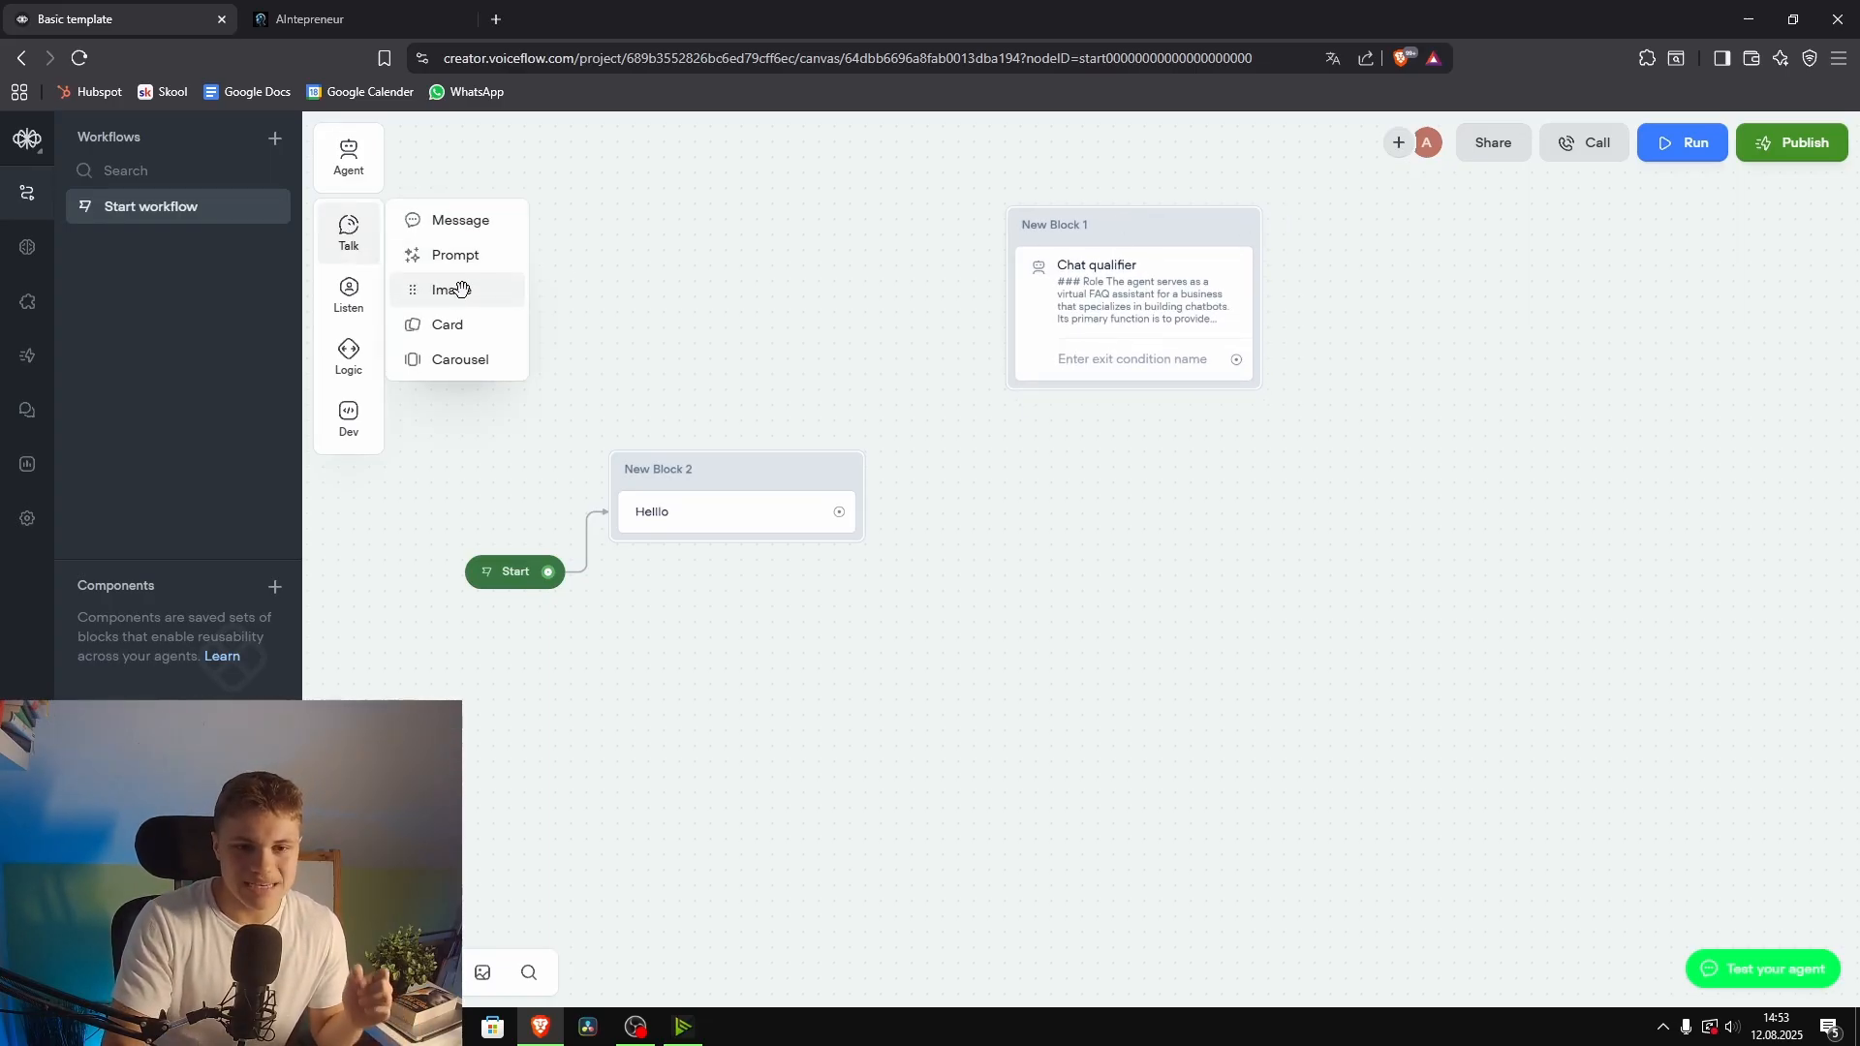
pyautogui.moveTo(475, 288); pyautogui.dragTo(701, 554)
pyautogui.moveTo(348, 233)
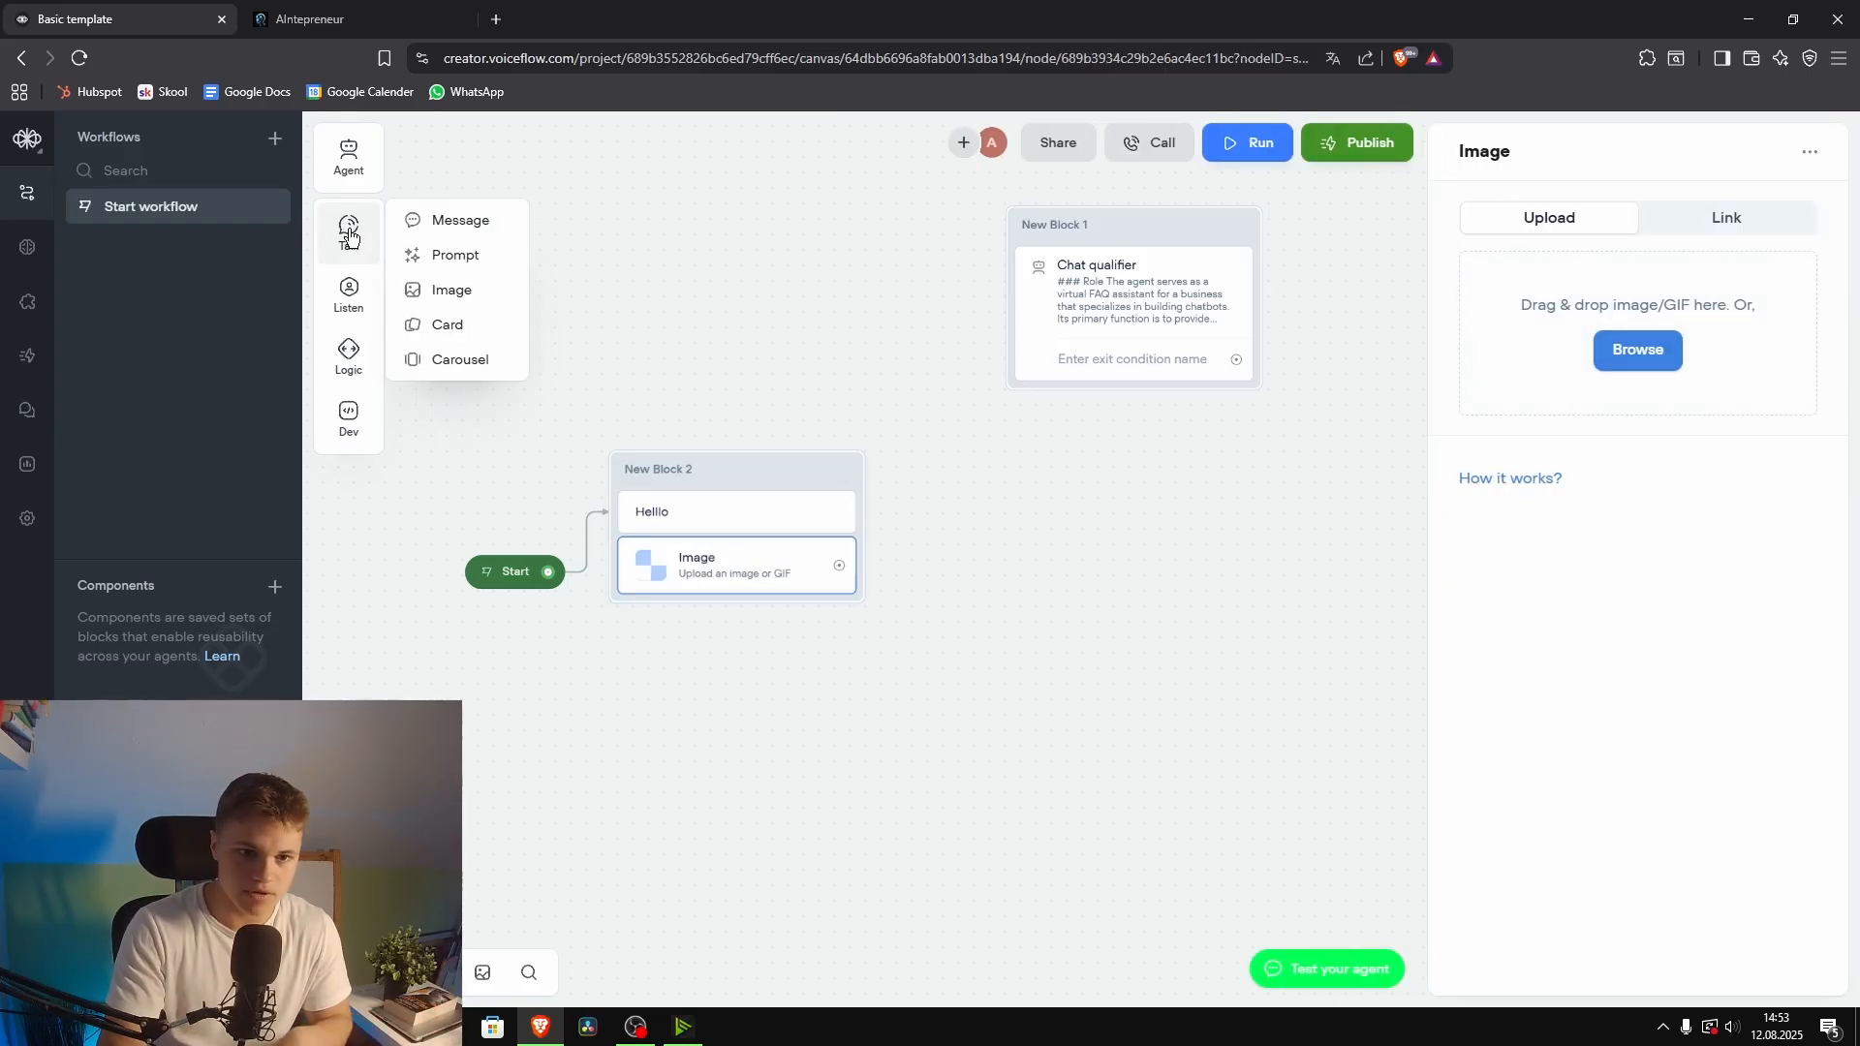
pyautogui.moveTo(498, 337); pyautogui.dragTo(726, 617)
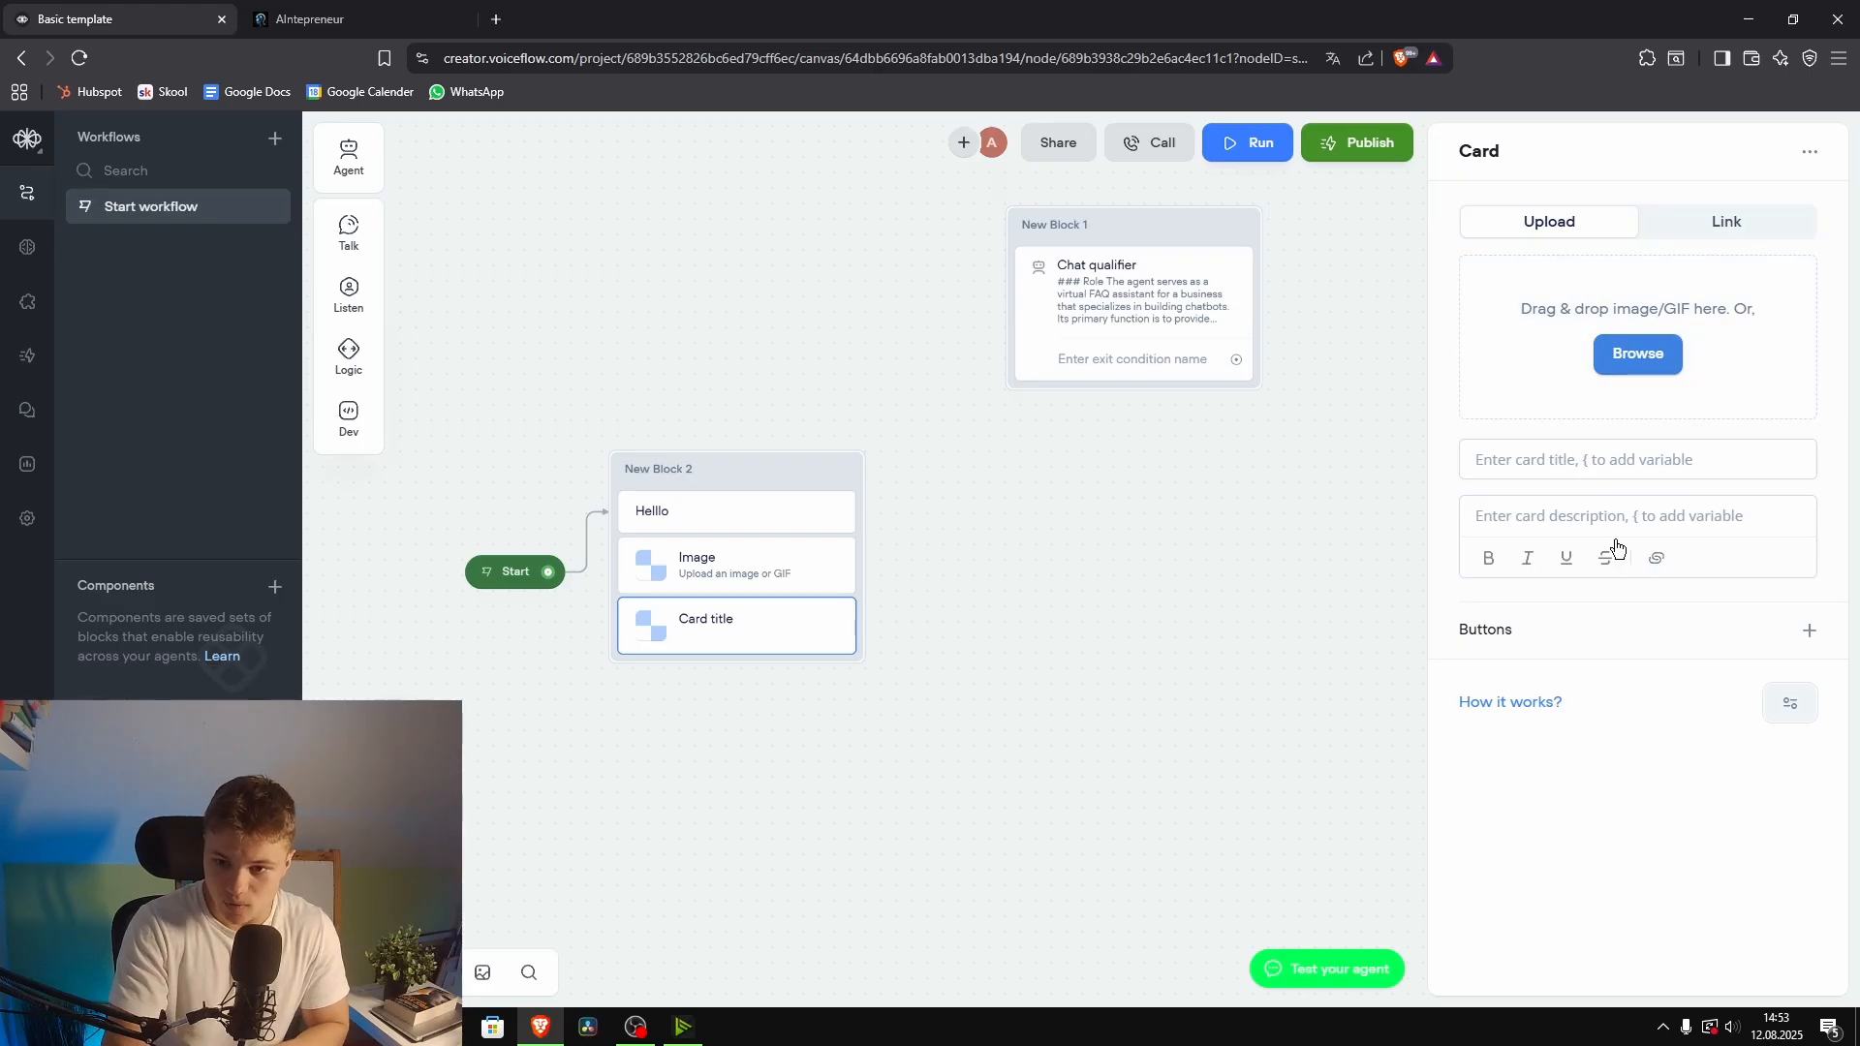
pyautogui.click(1724, 229)
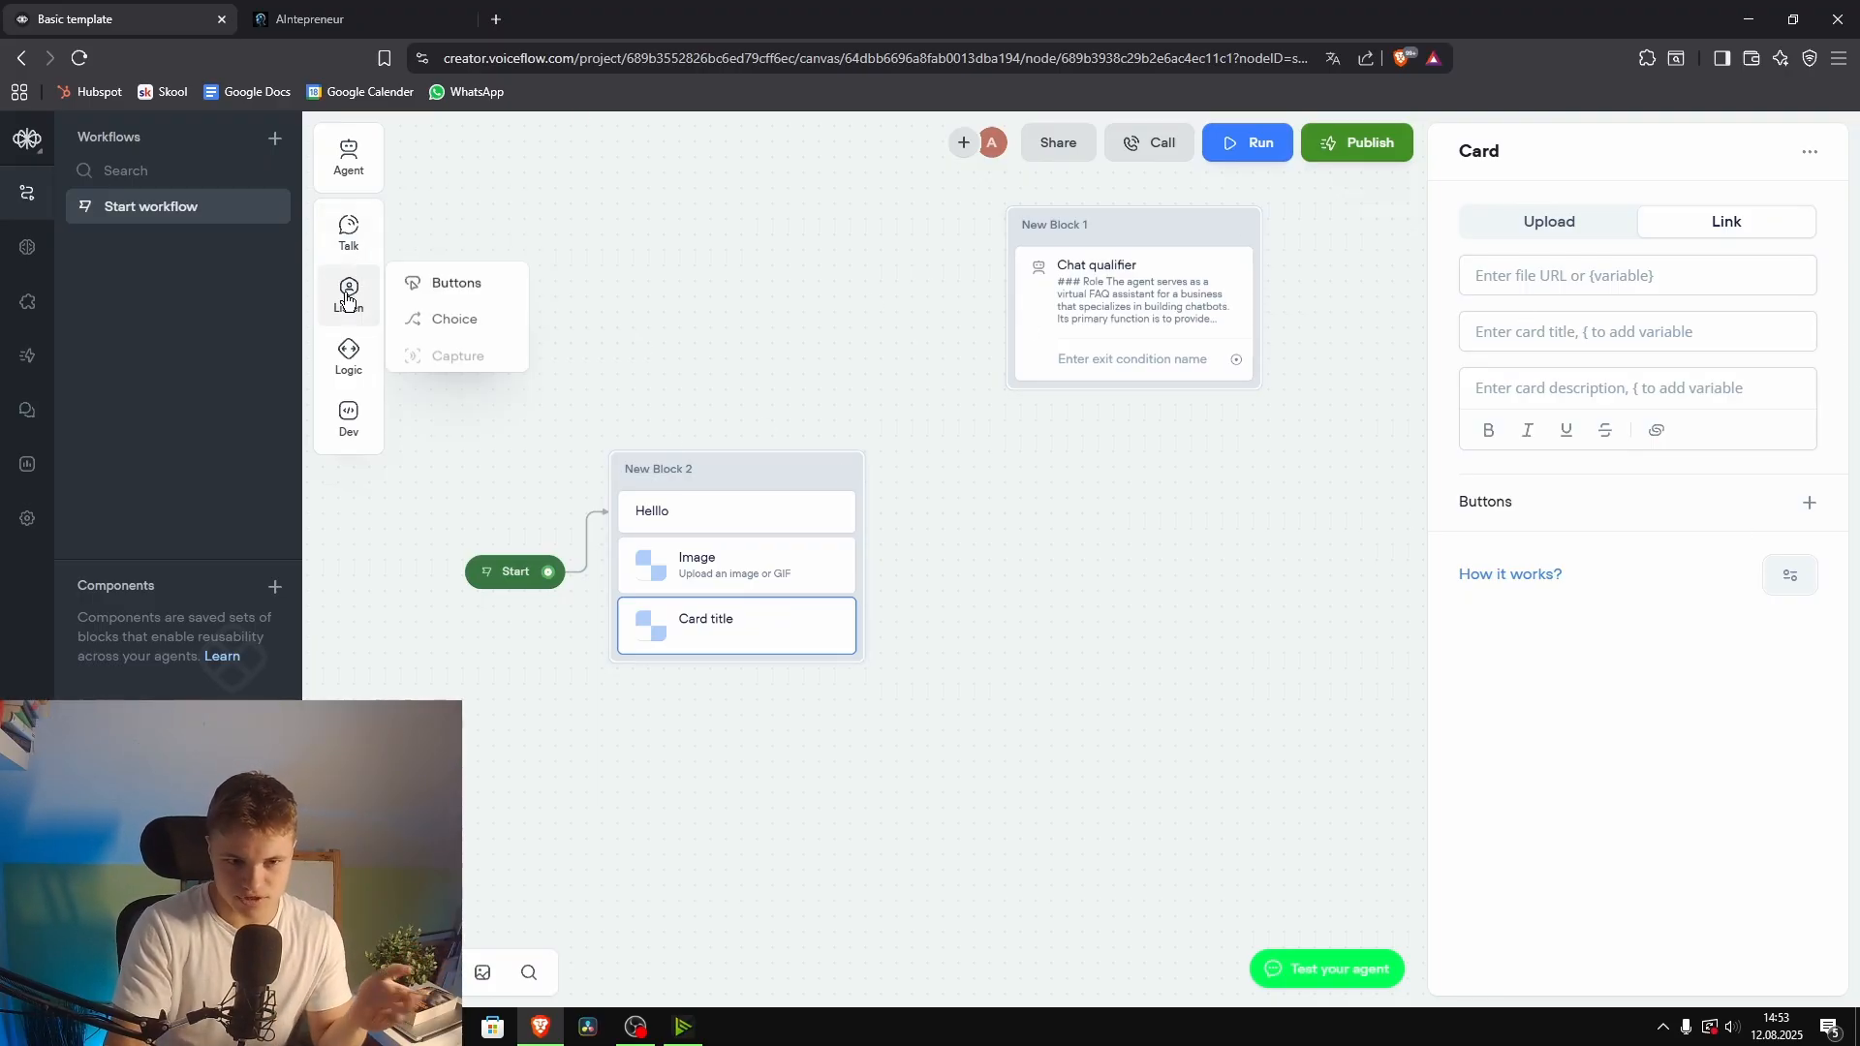
pyautogui.moveTo(360, 248)
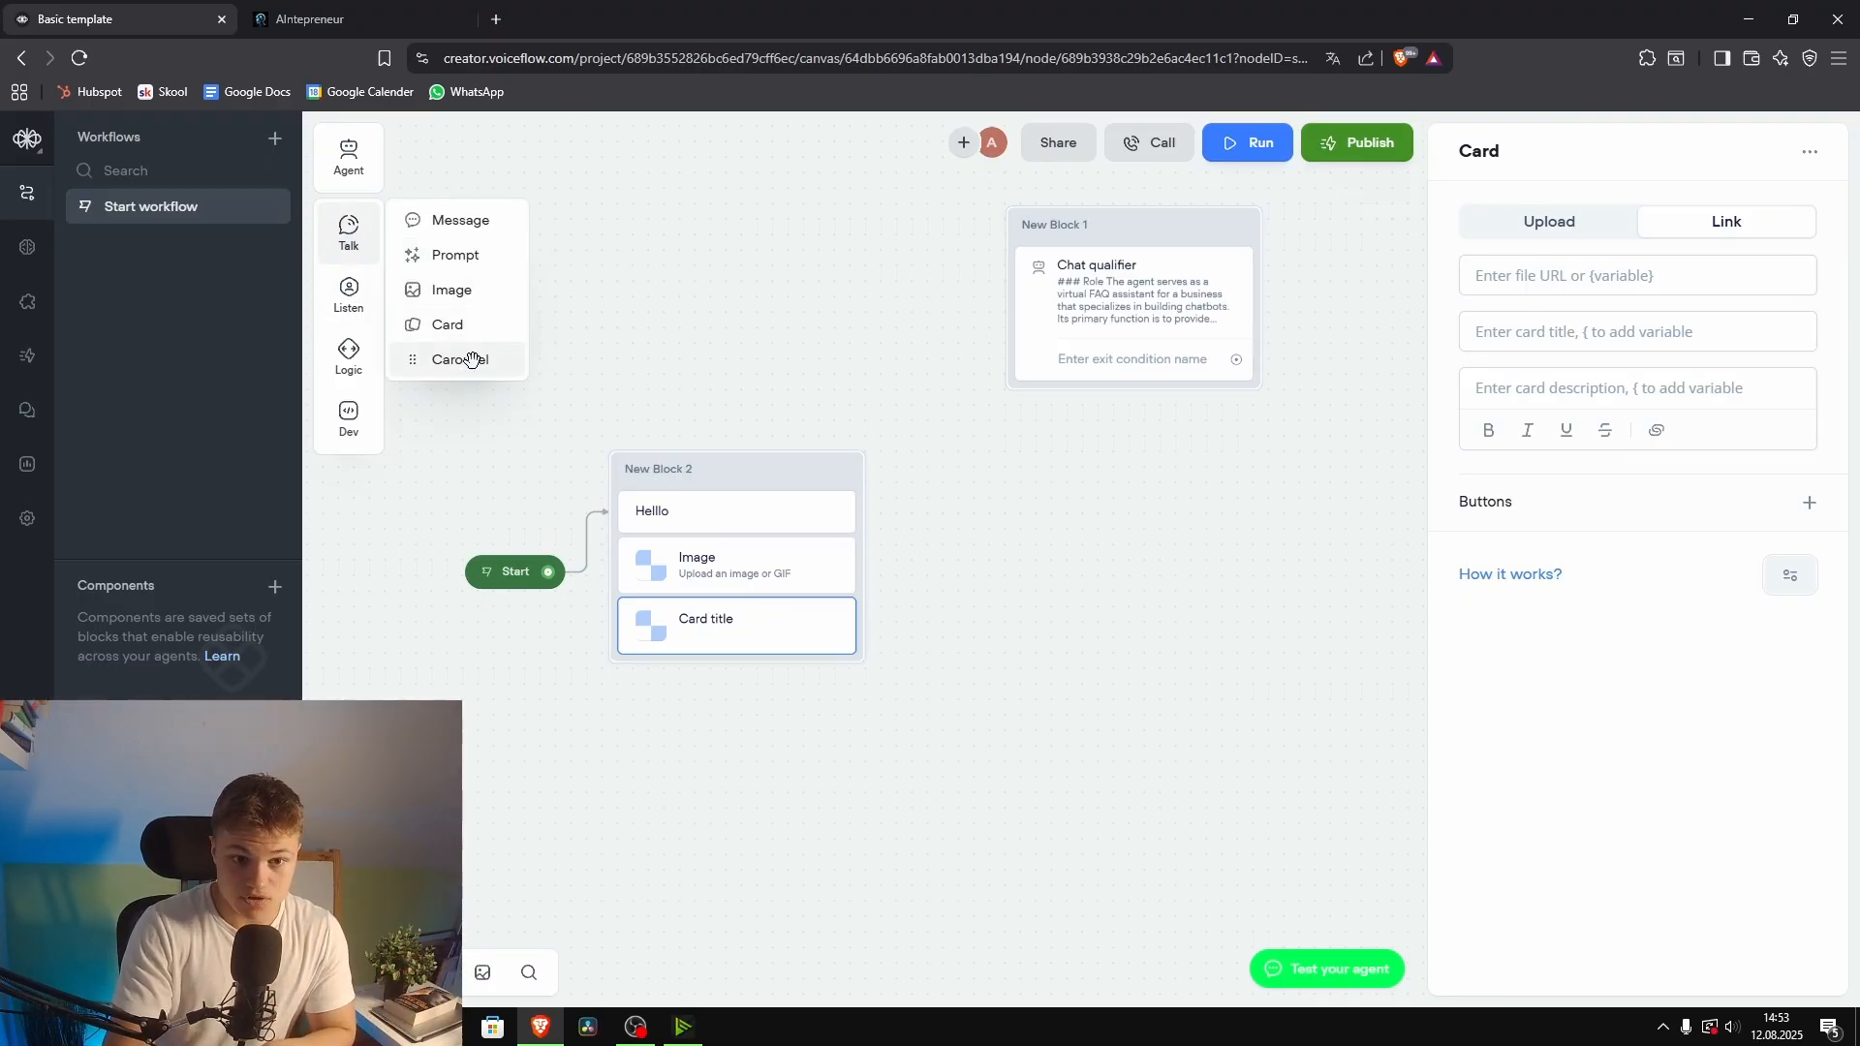
pyautogui.moveTo(467, 360); pyautogui.dragTo(733, 688)
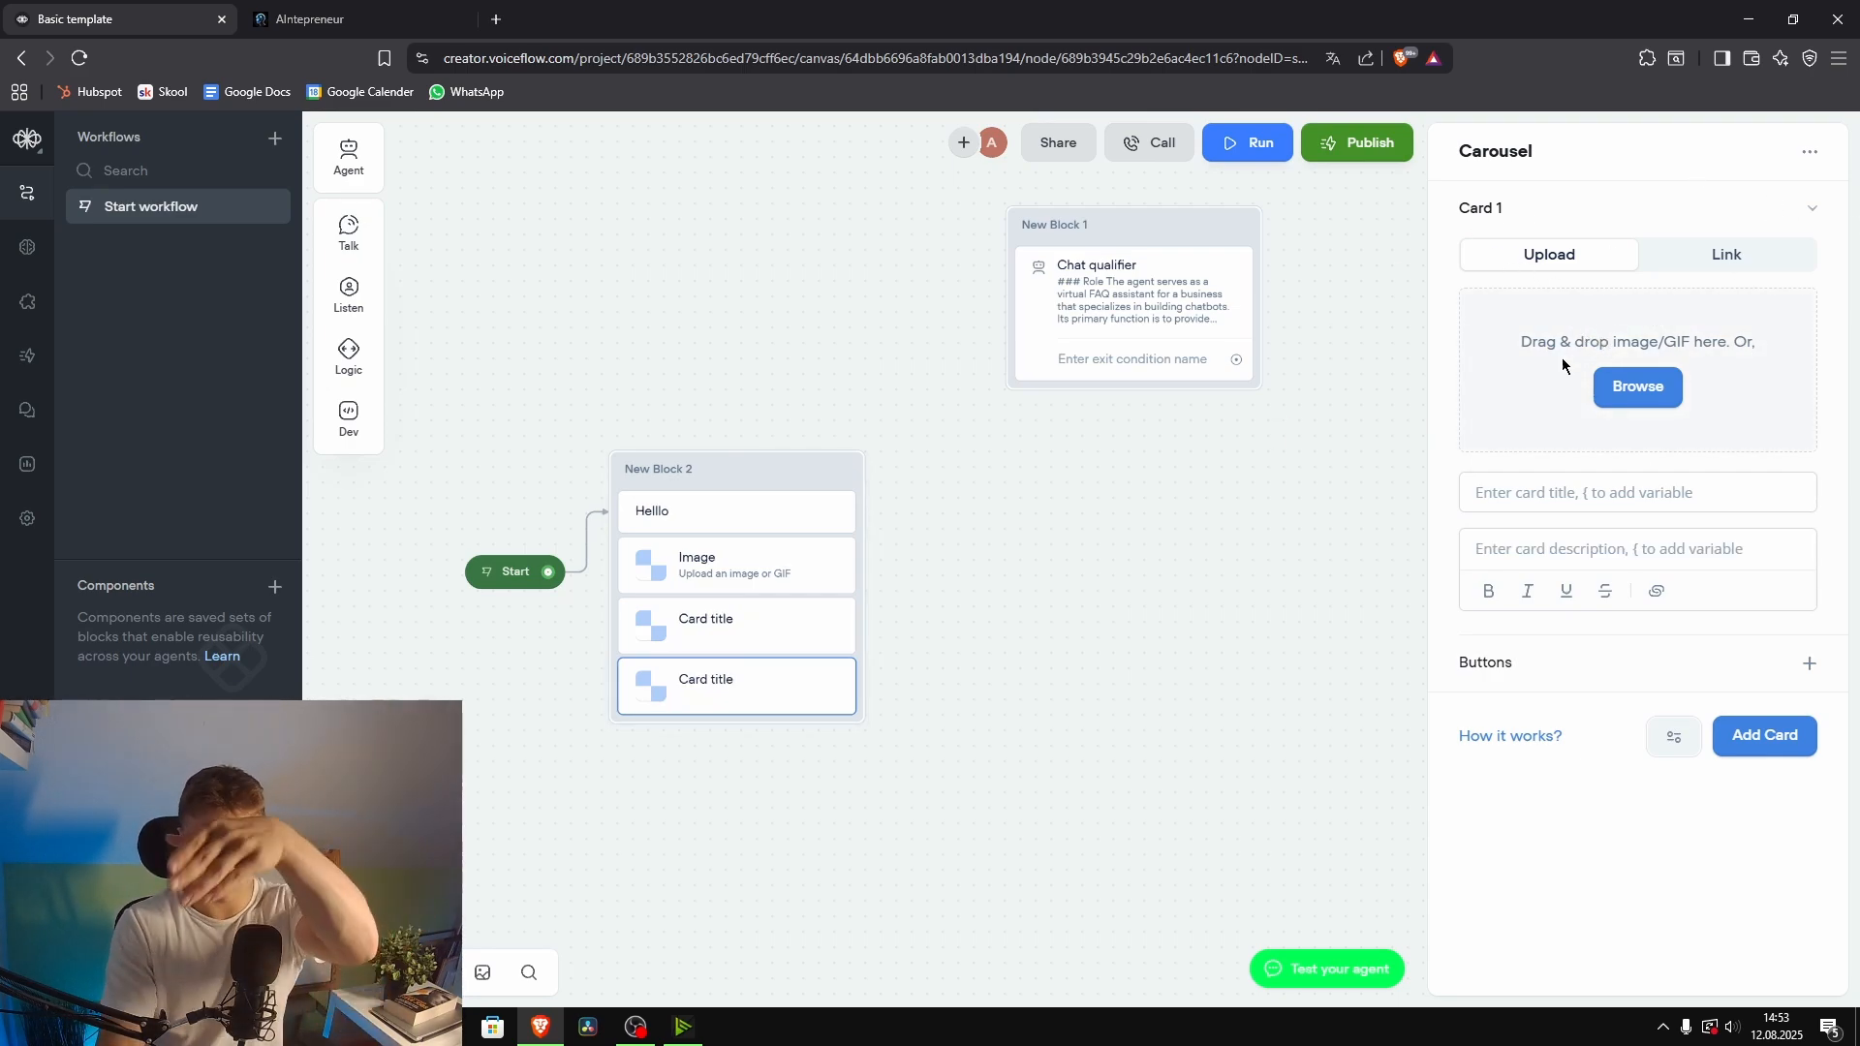
# Step: Delete the Image, Card and Carousel from the Helllo message block
pyautogui.click(832, 566)
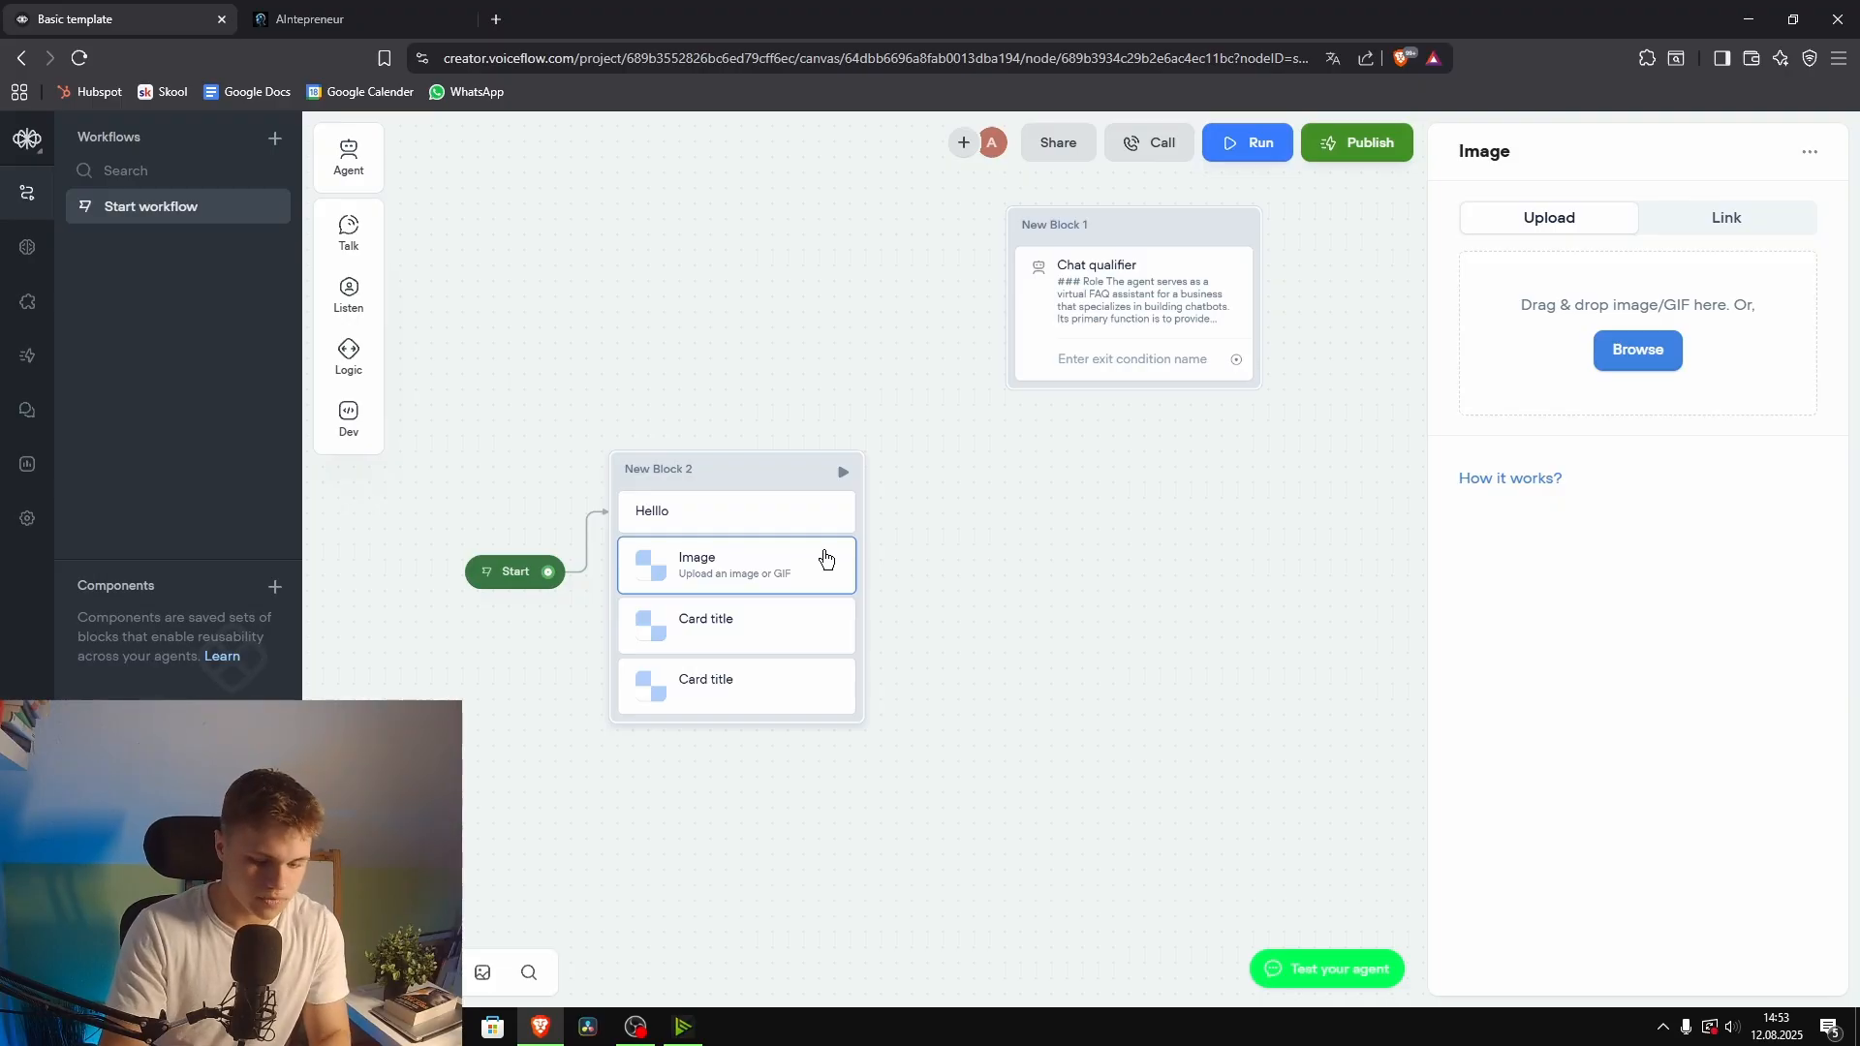
pyautogui.press('Delete')
pyautogui.press('Delete')
pyautogui.press('Delete')
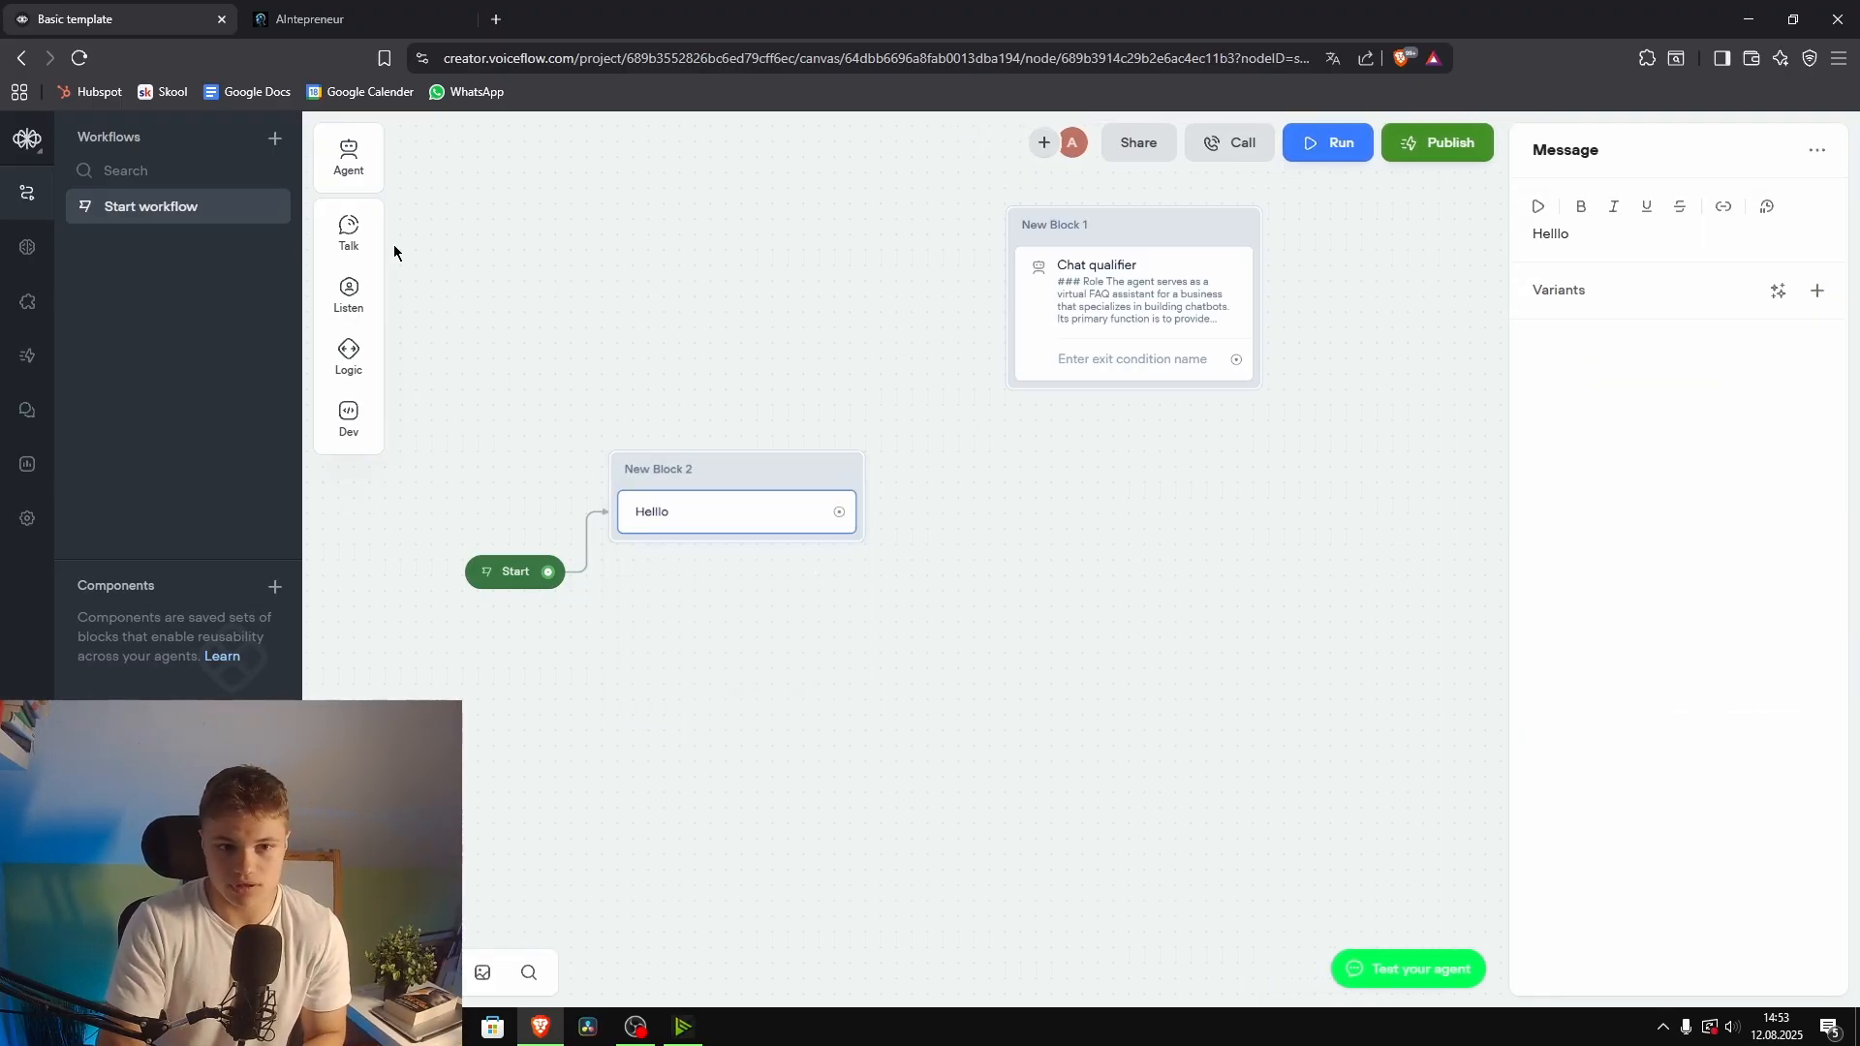
# Step: Add a Capture step below the Helllo message in the same block
pyautogui.moveTo(360, 233)
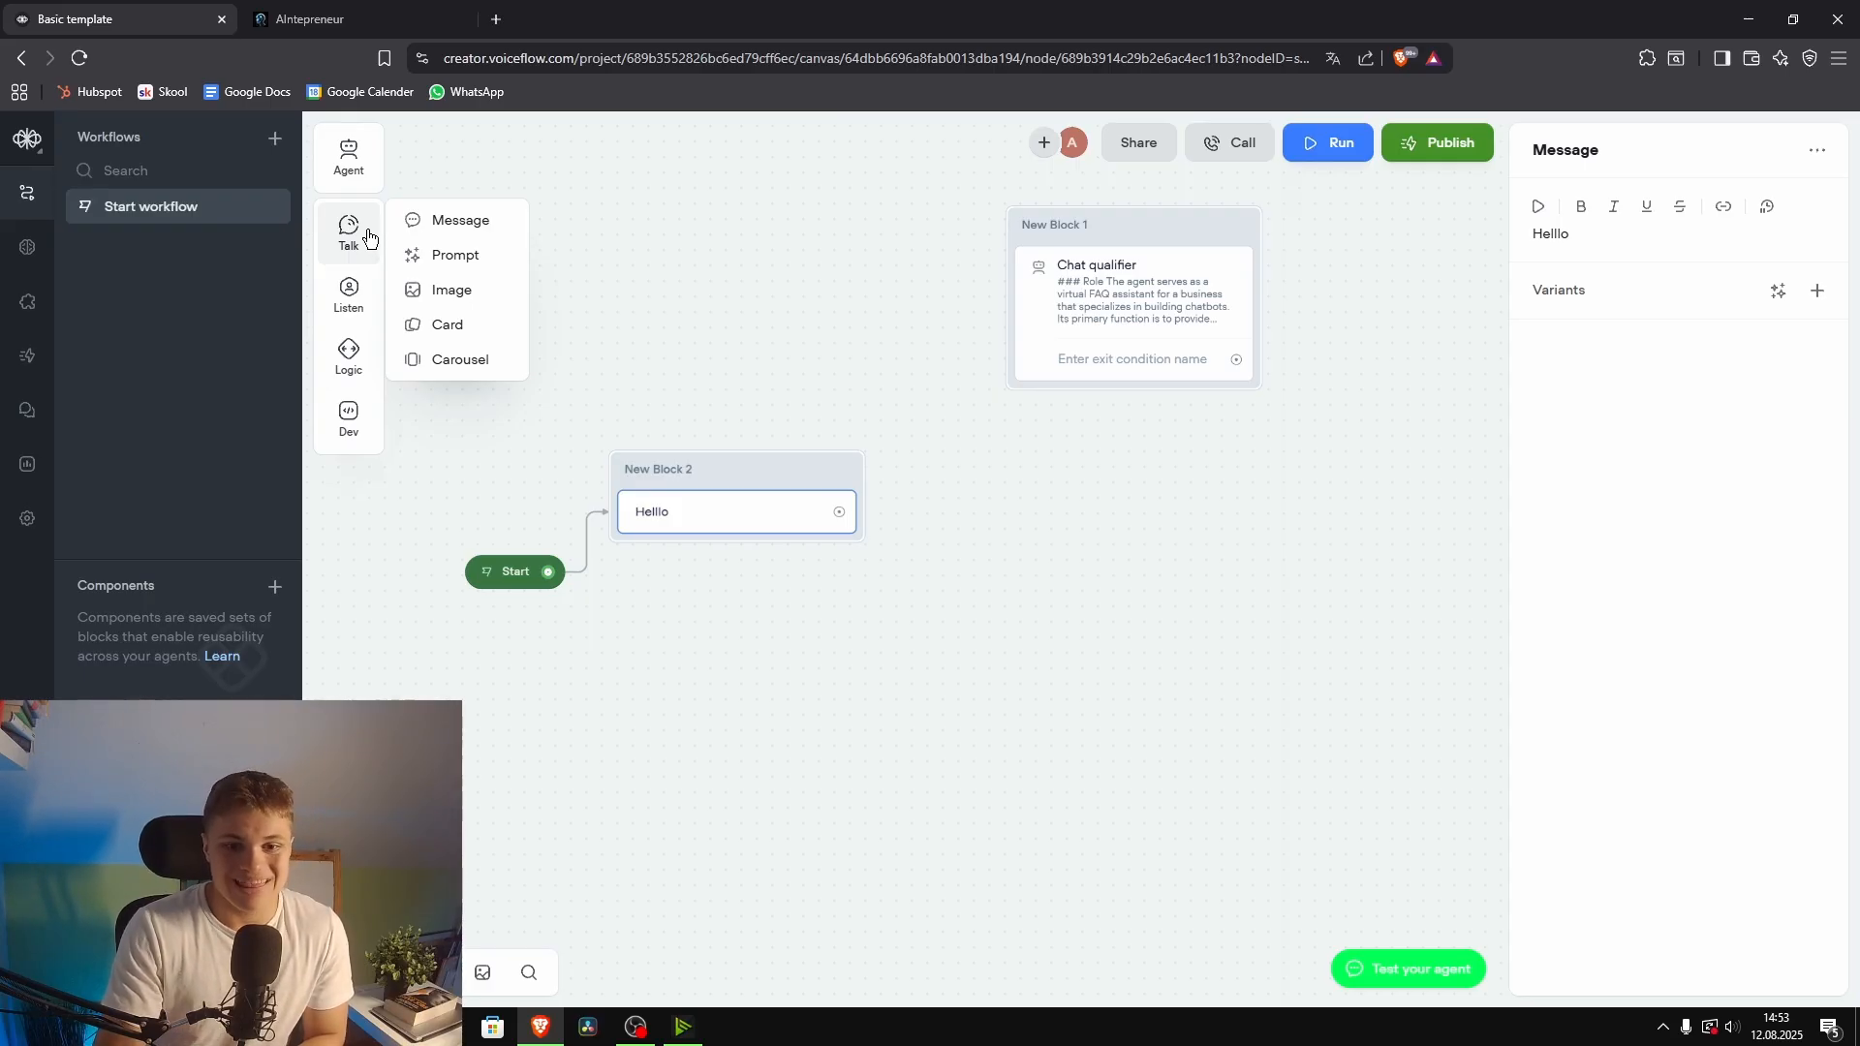
pyautogui.moveTo(349, 295)
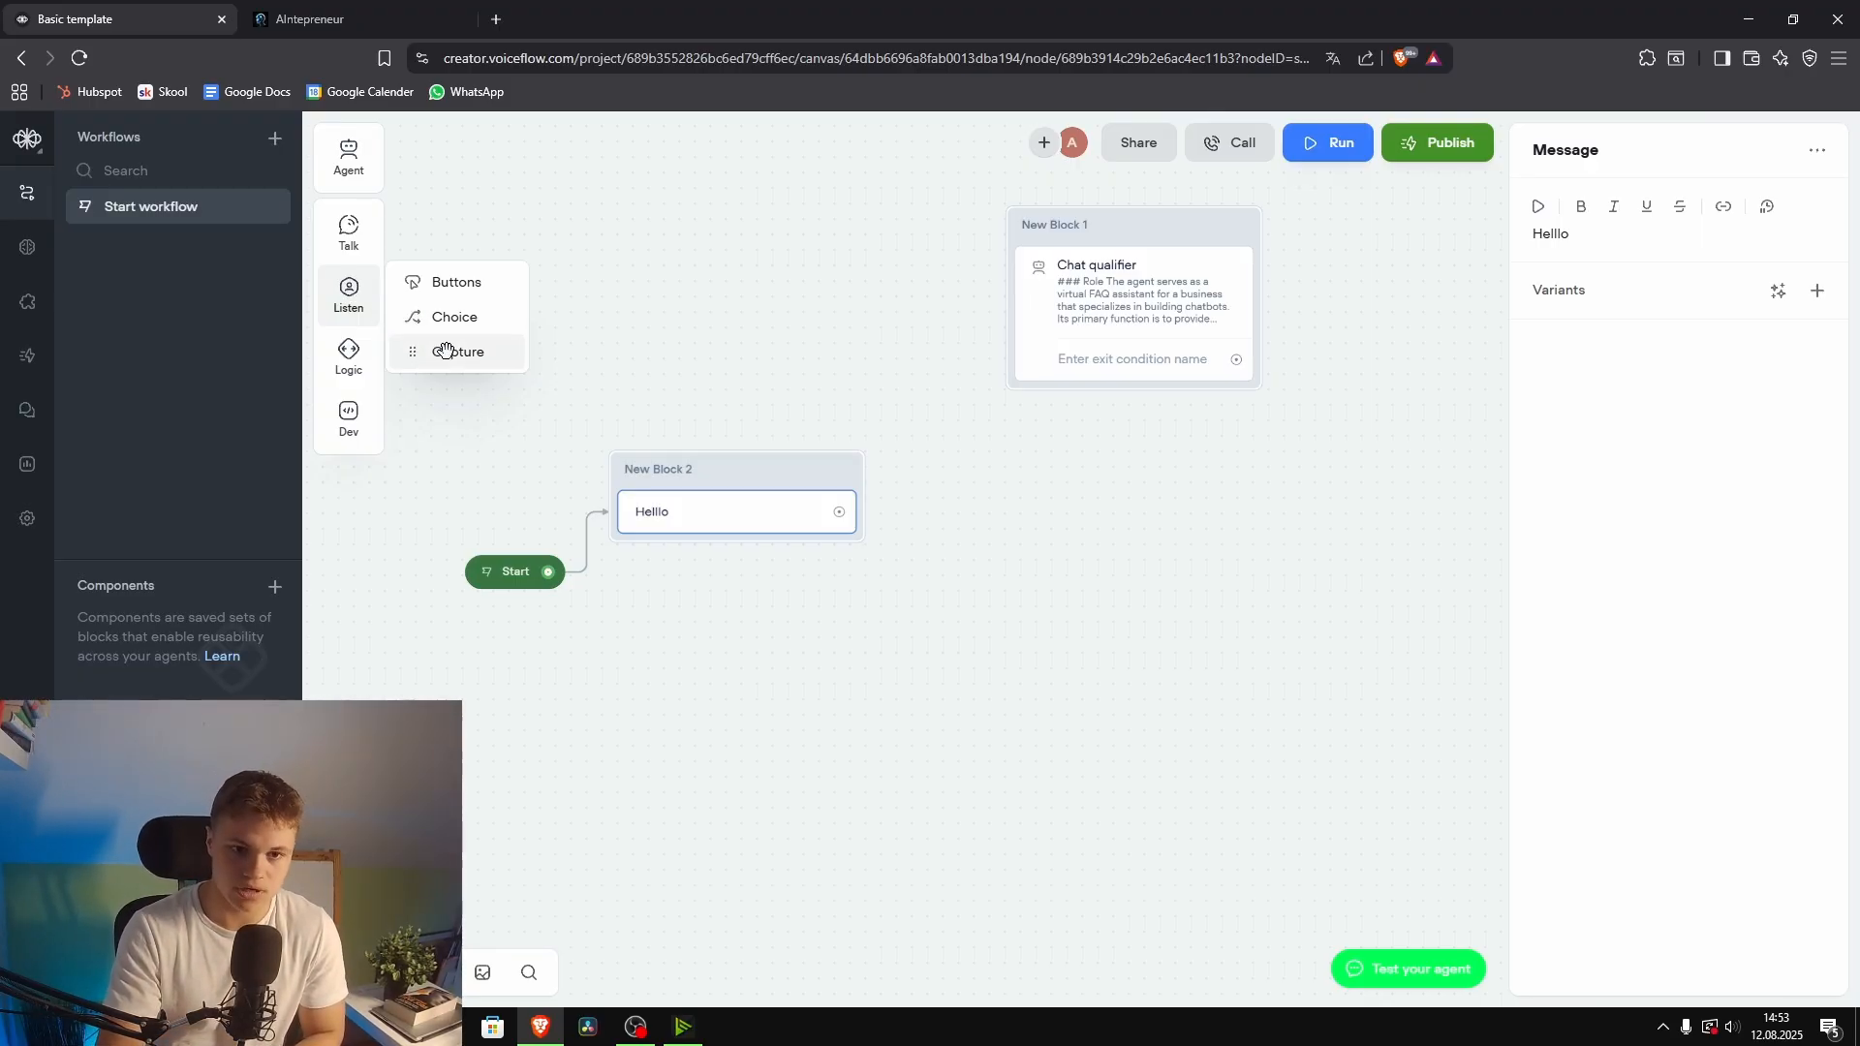
pyautogui.moveTo(448, 350); pyautogui.dragTo(739, 534)
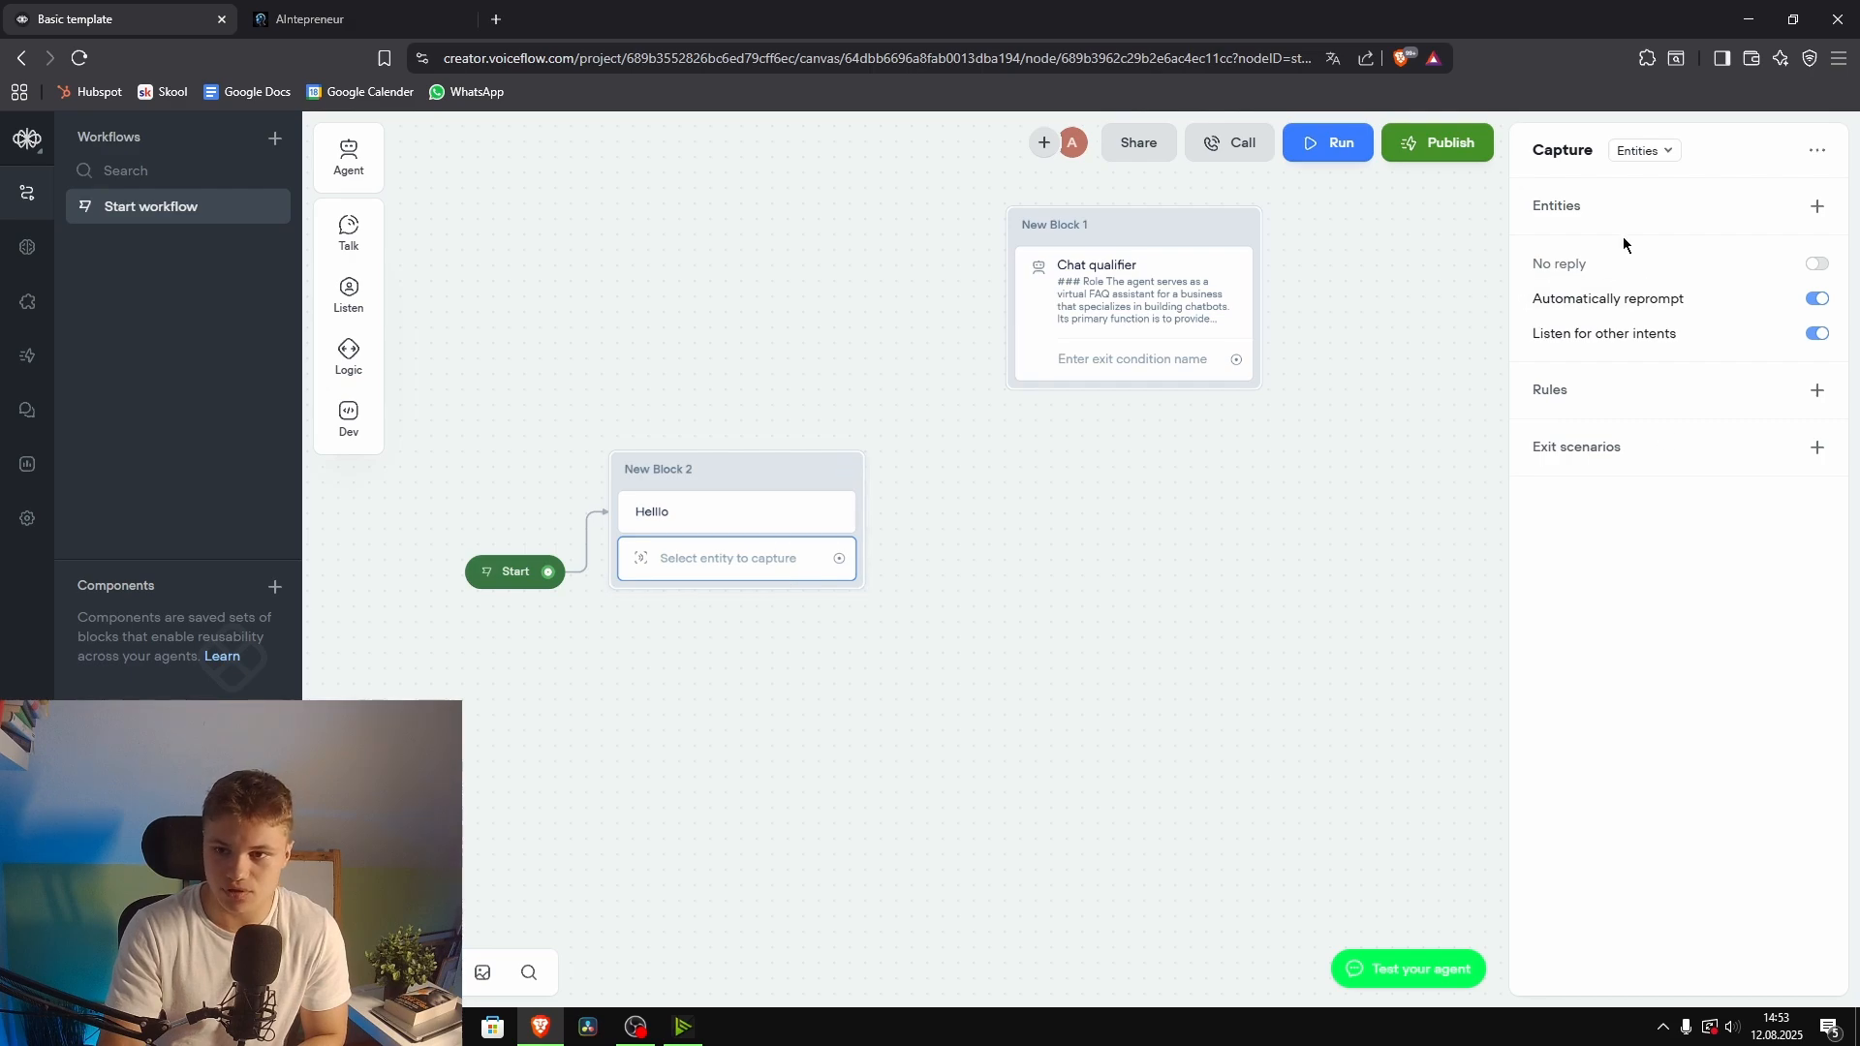
# Step: Set the Capture step to save the entire user reply to a new variable named "questions"
pyautogui.click(1646, 150)
pyautogui.click(1666, 220)
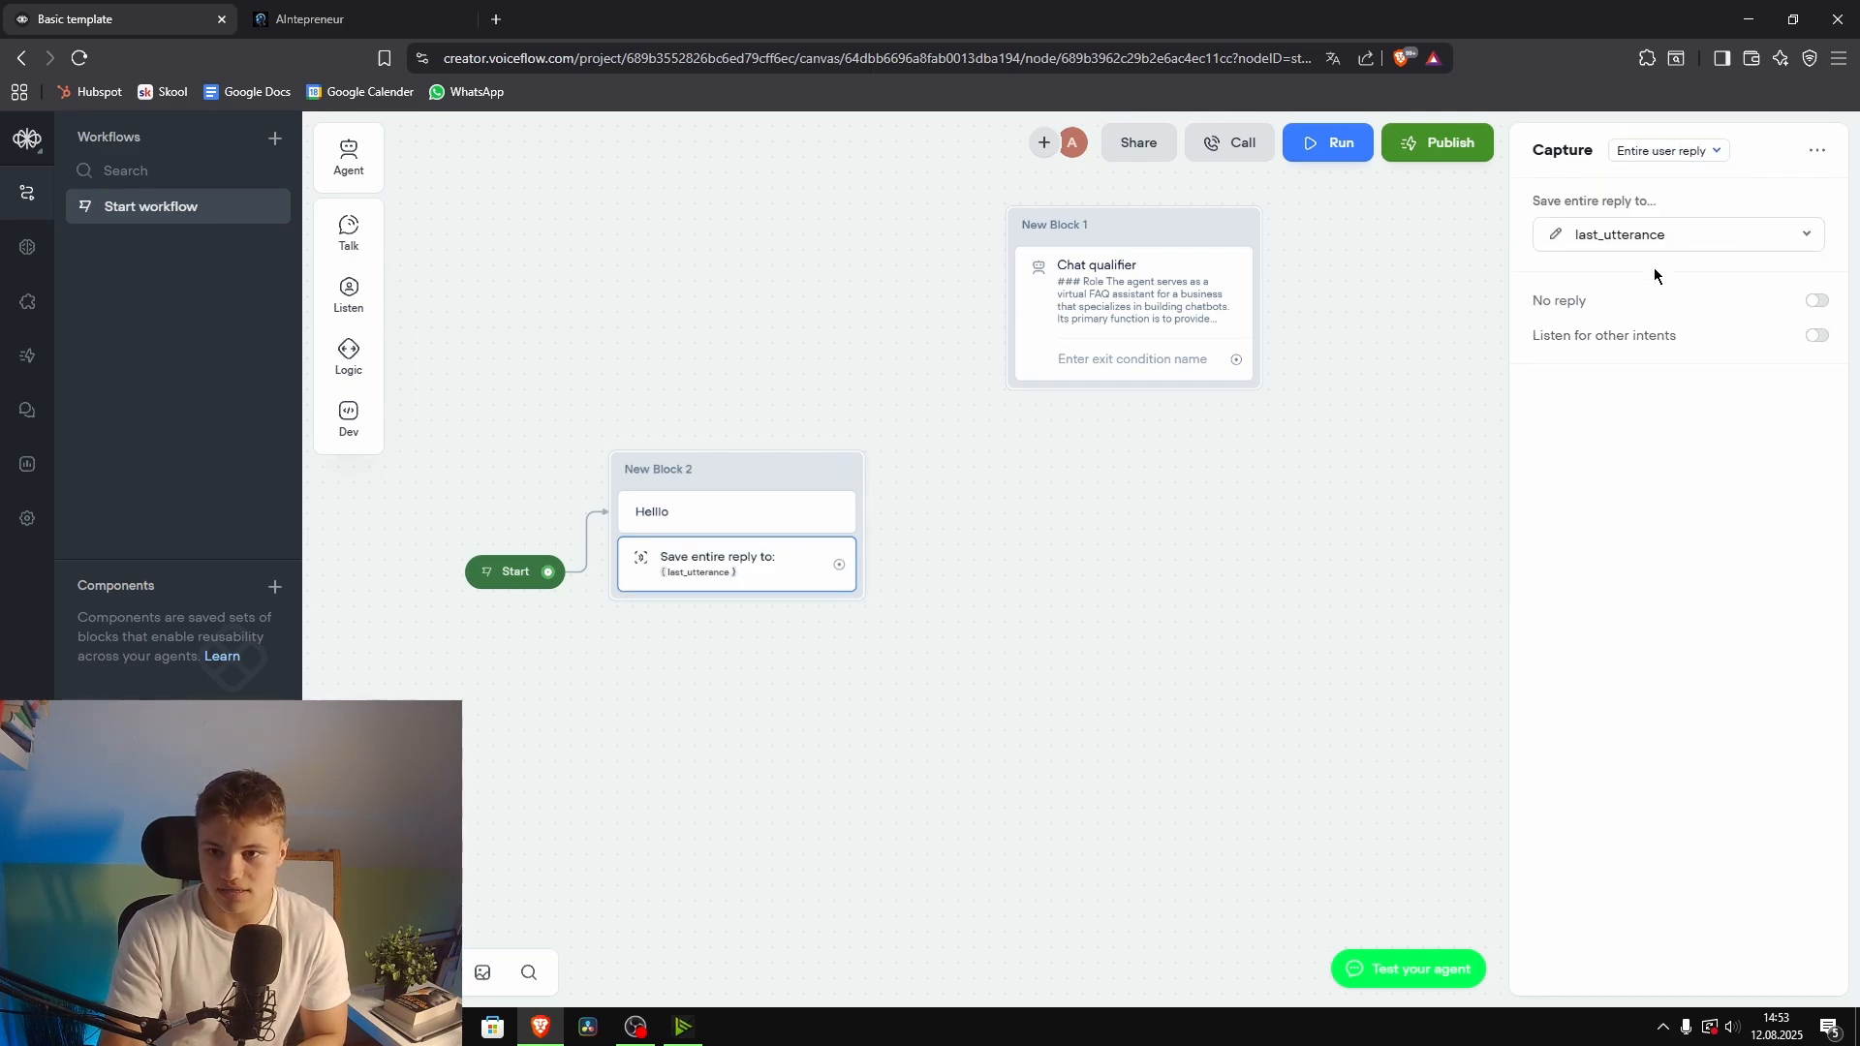
pyautogui.click(1668, 236)
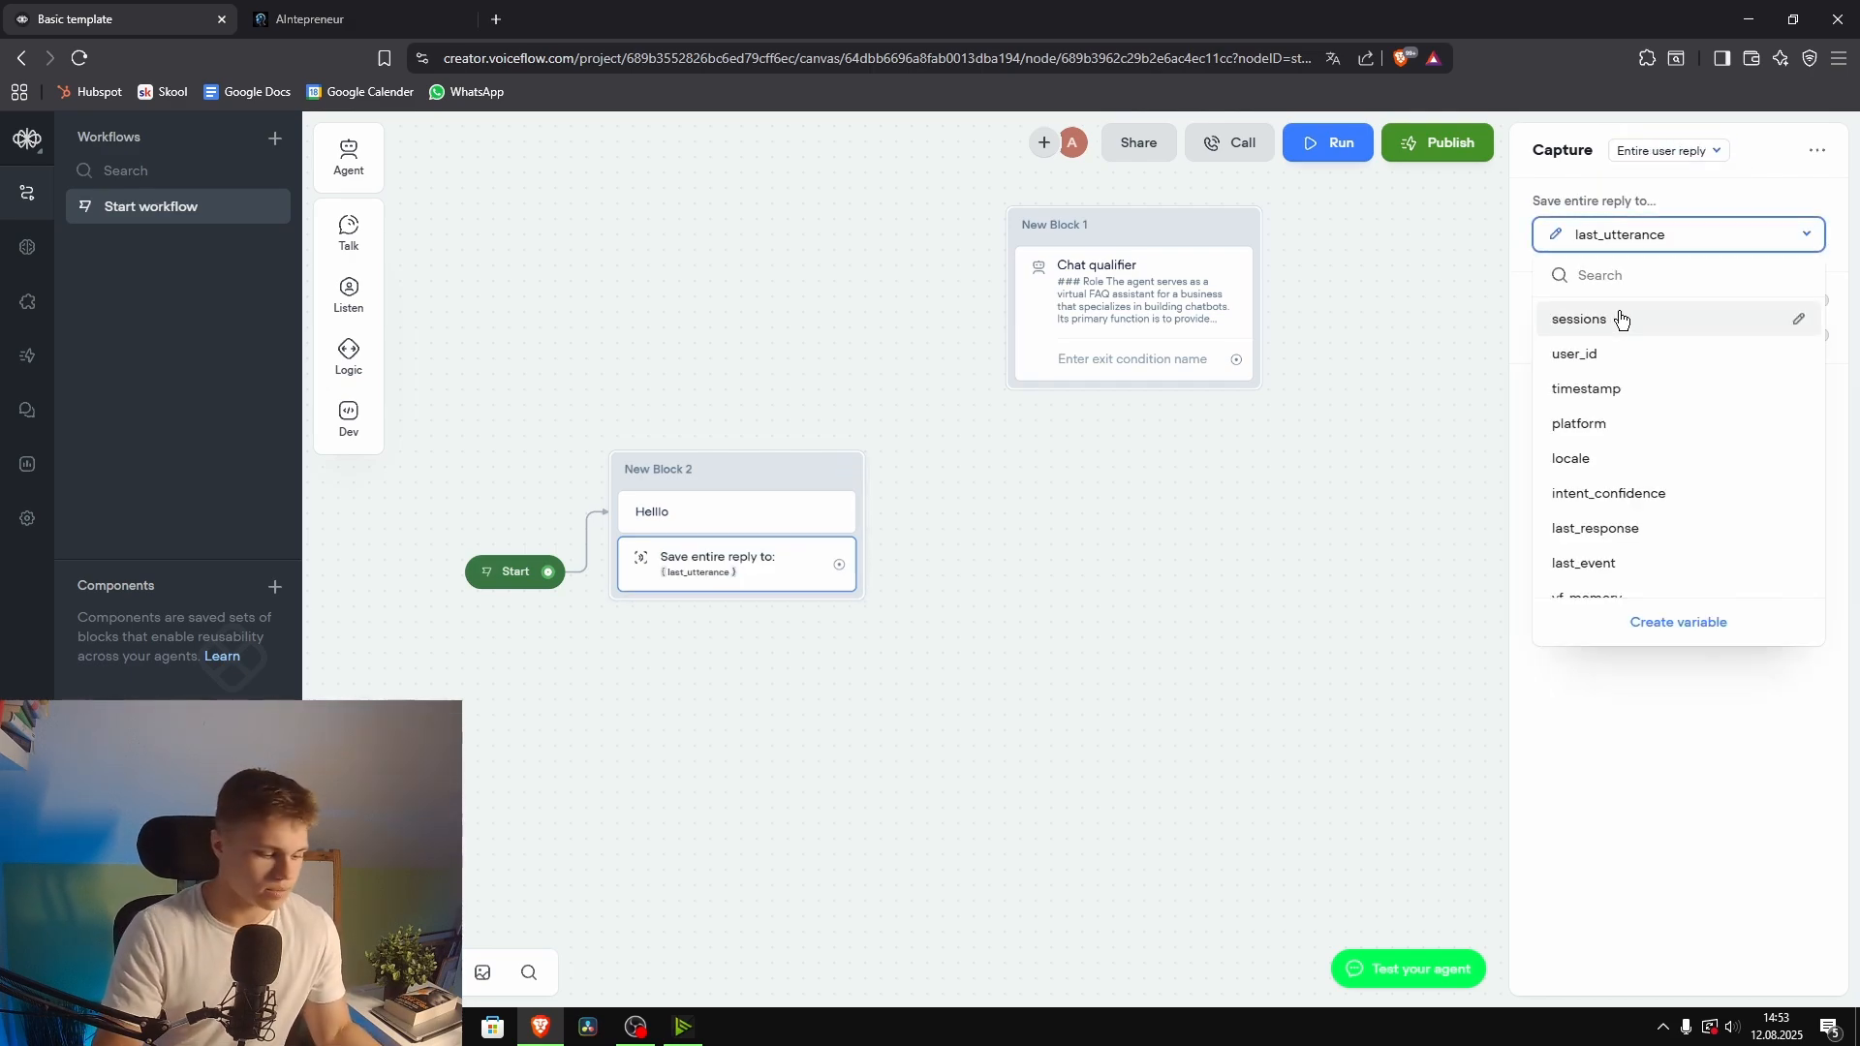
pyautogui.write('qua')
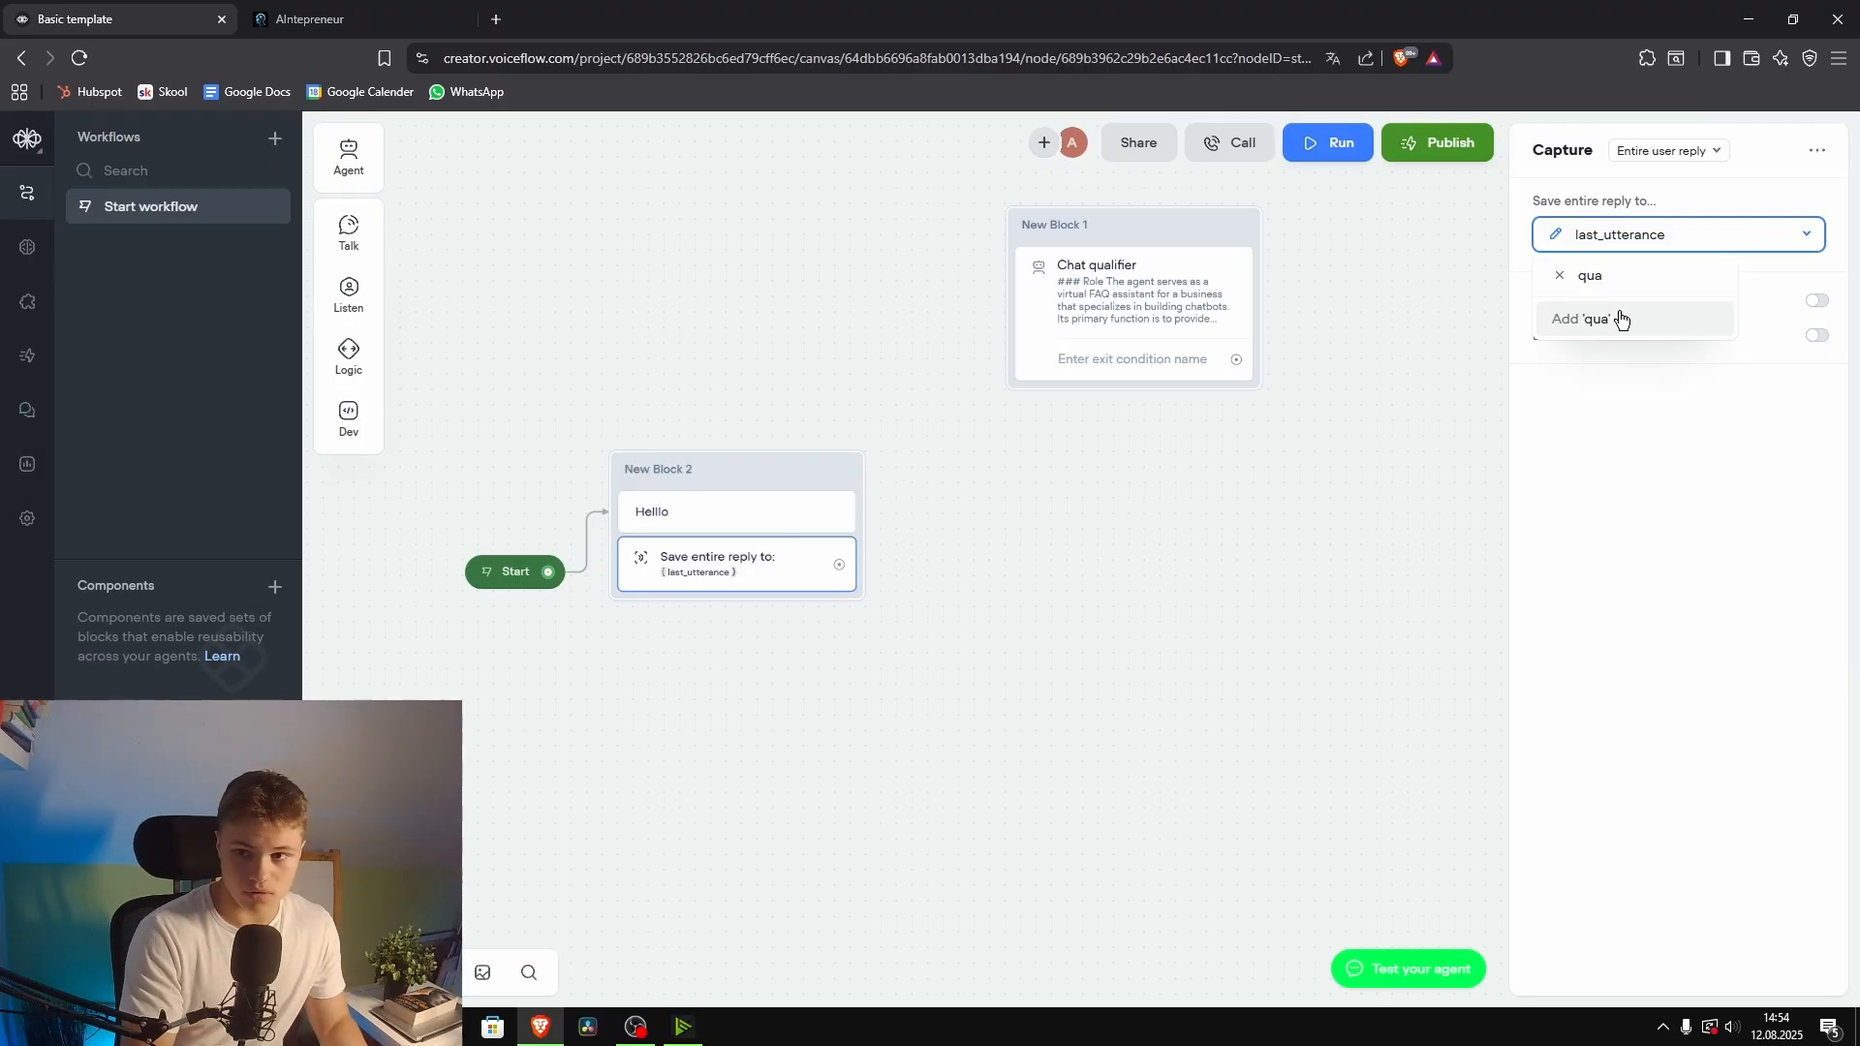
pyautogui.write('sti')
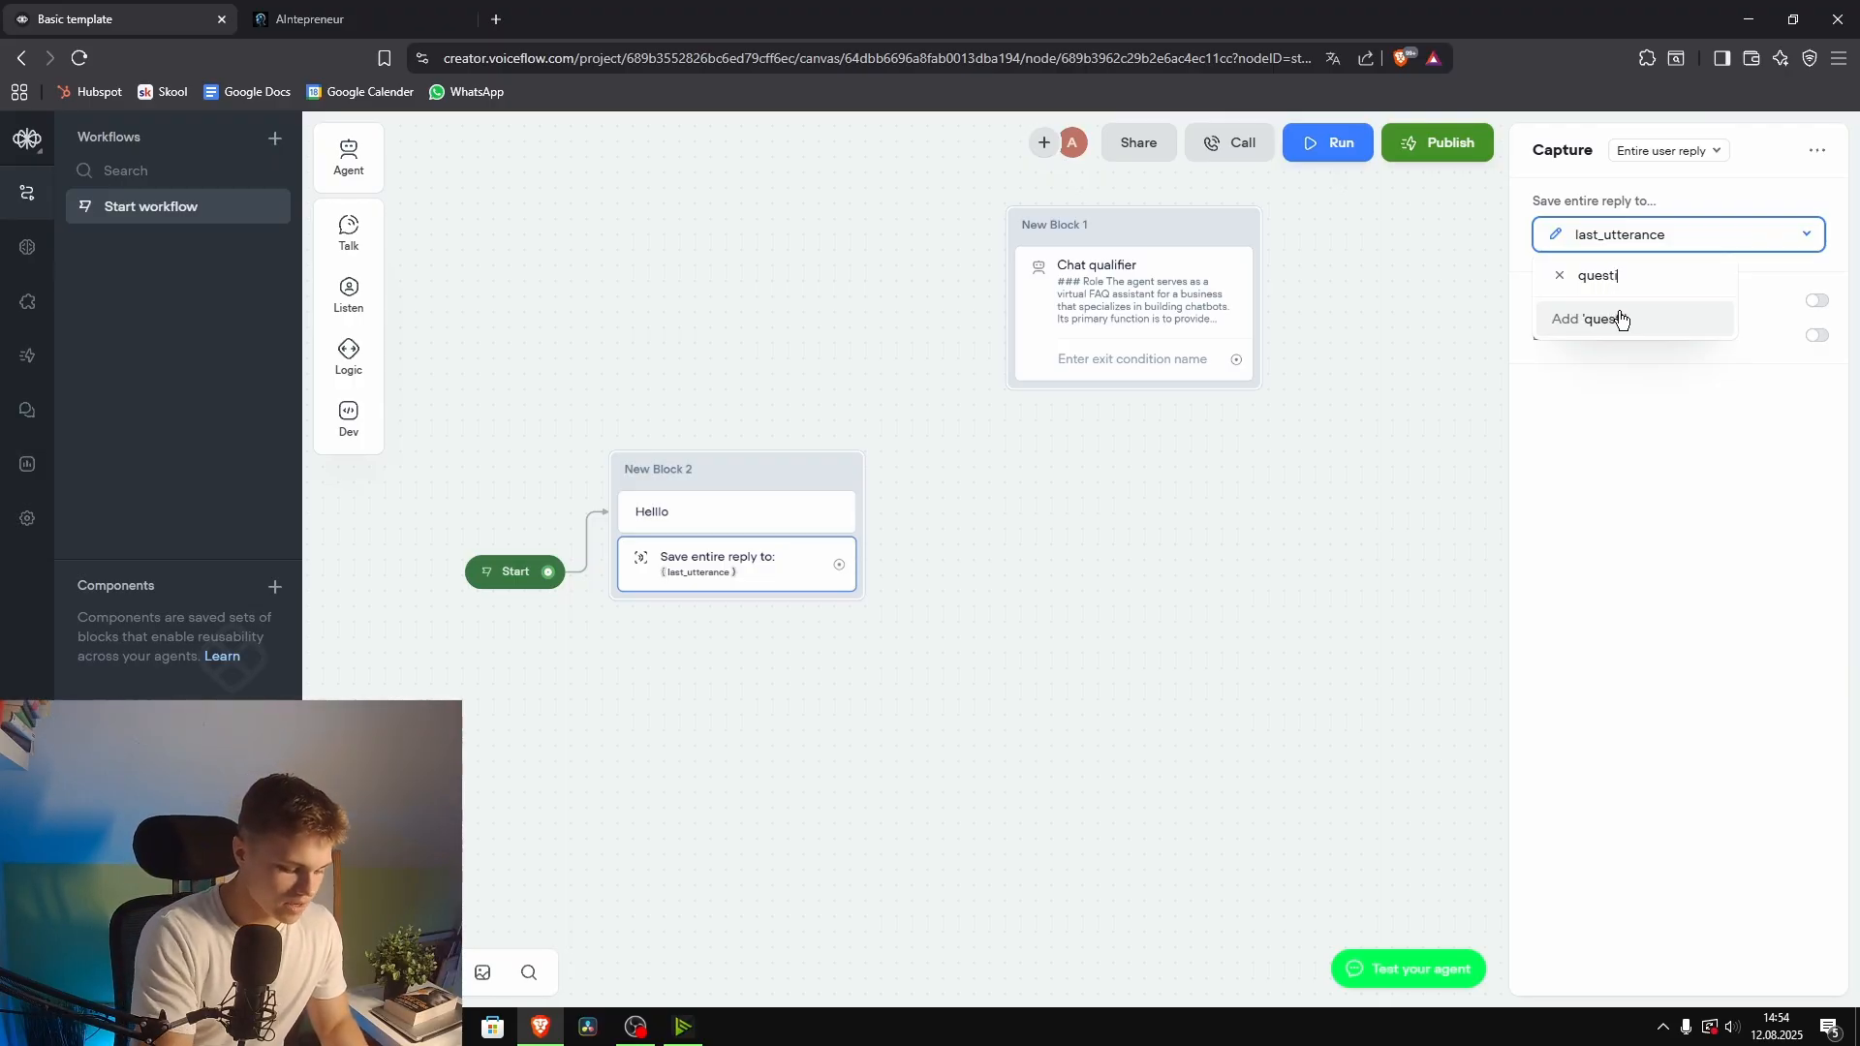
pyautogui.write('ons')
pyautogui.click(1614, 322)
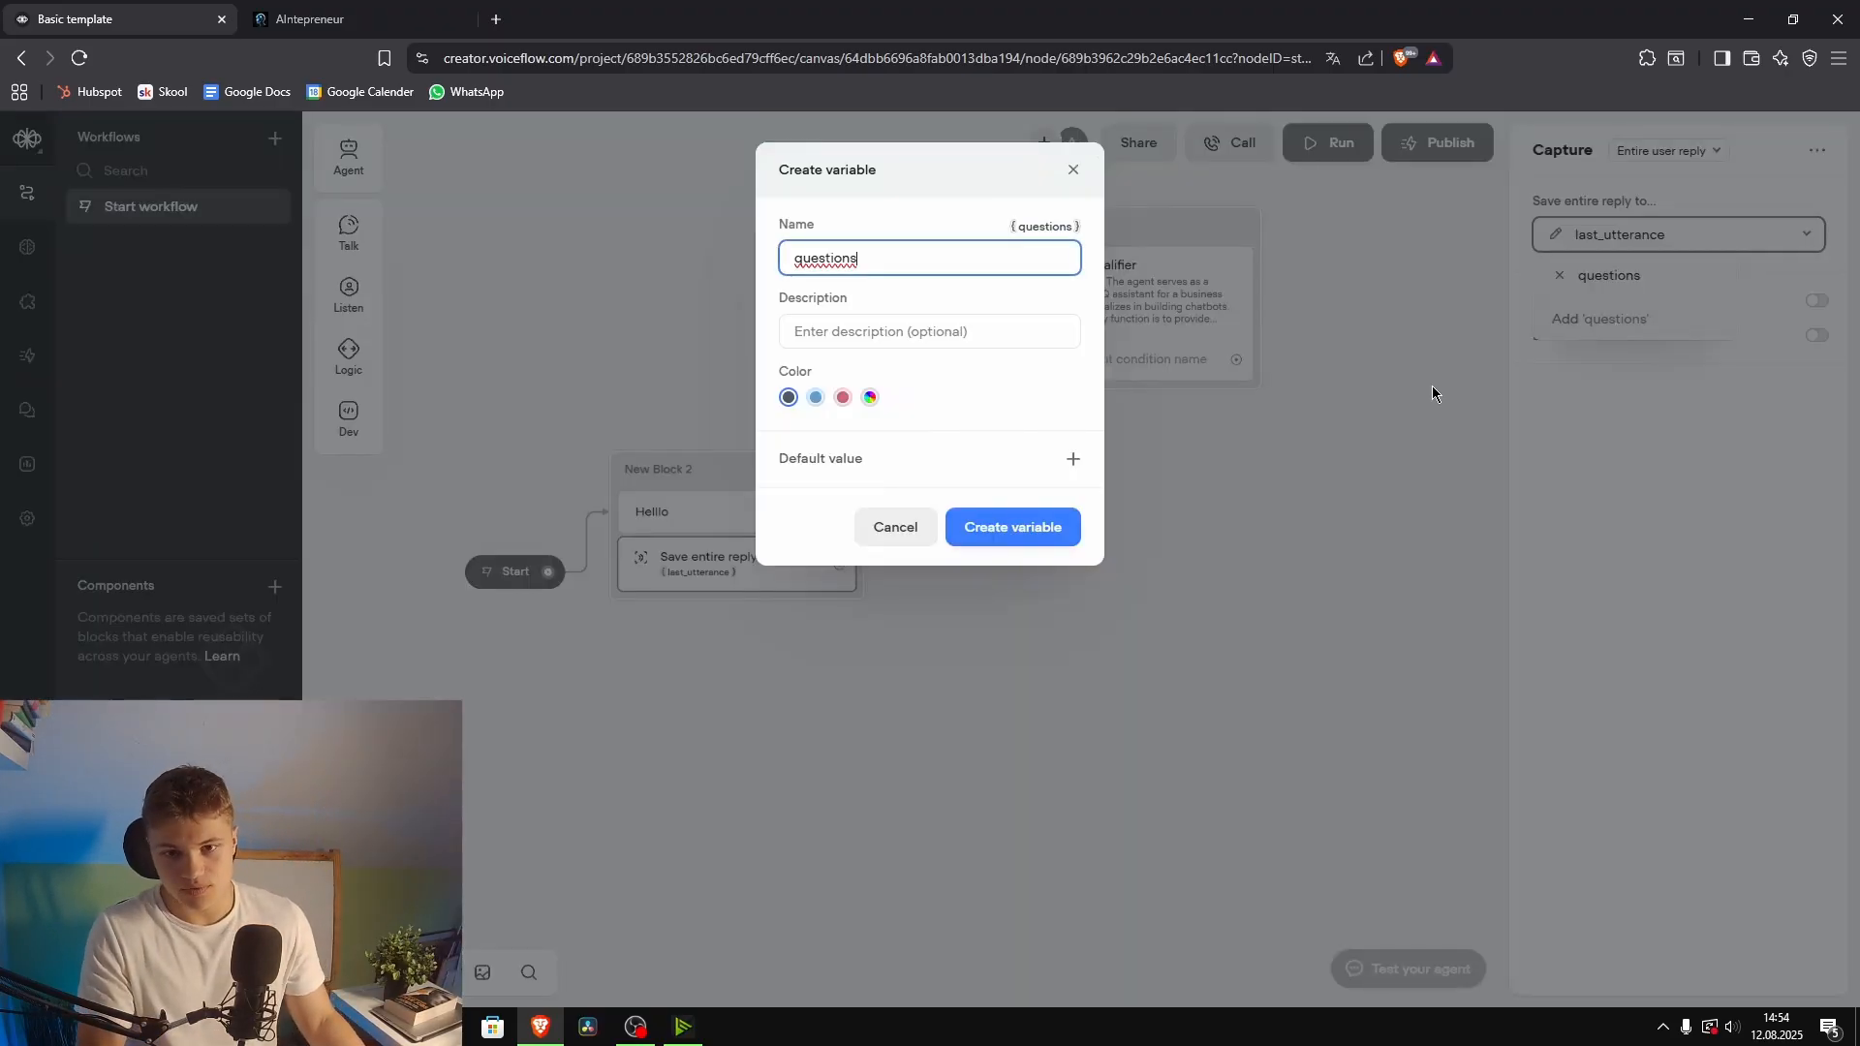
pyautogui.click(1044, 516)
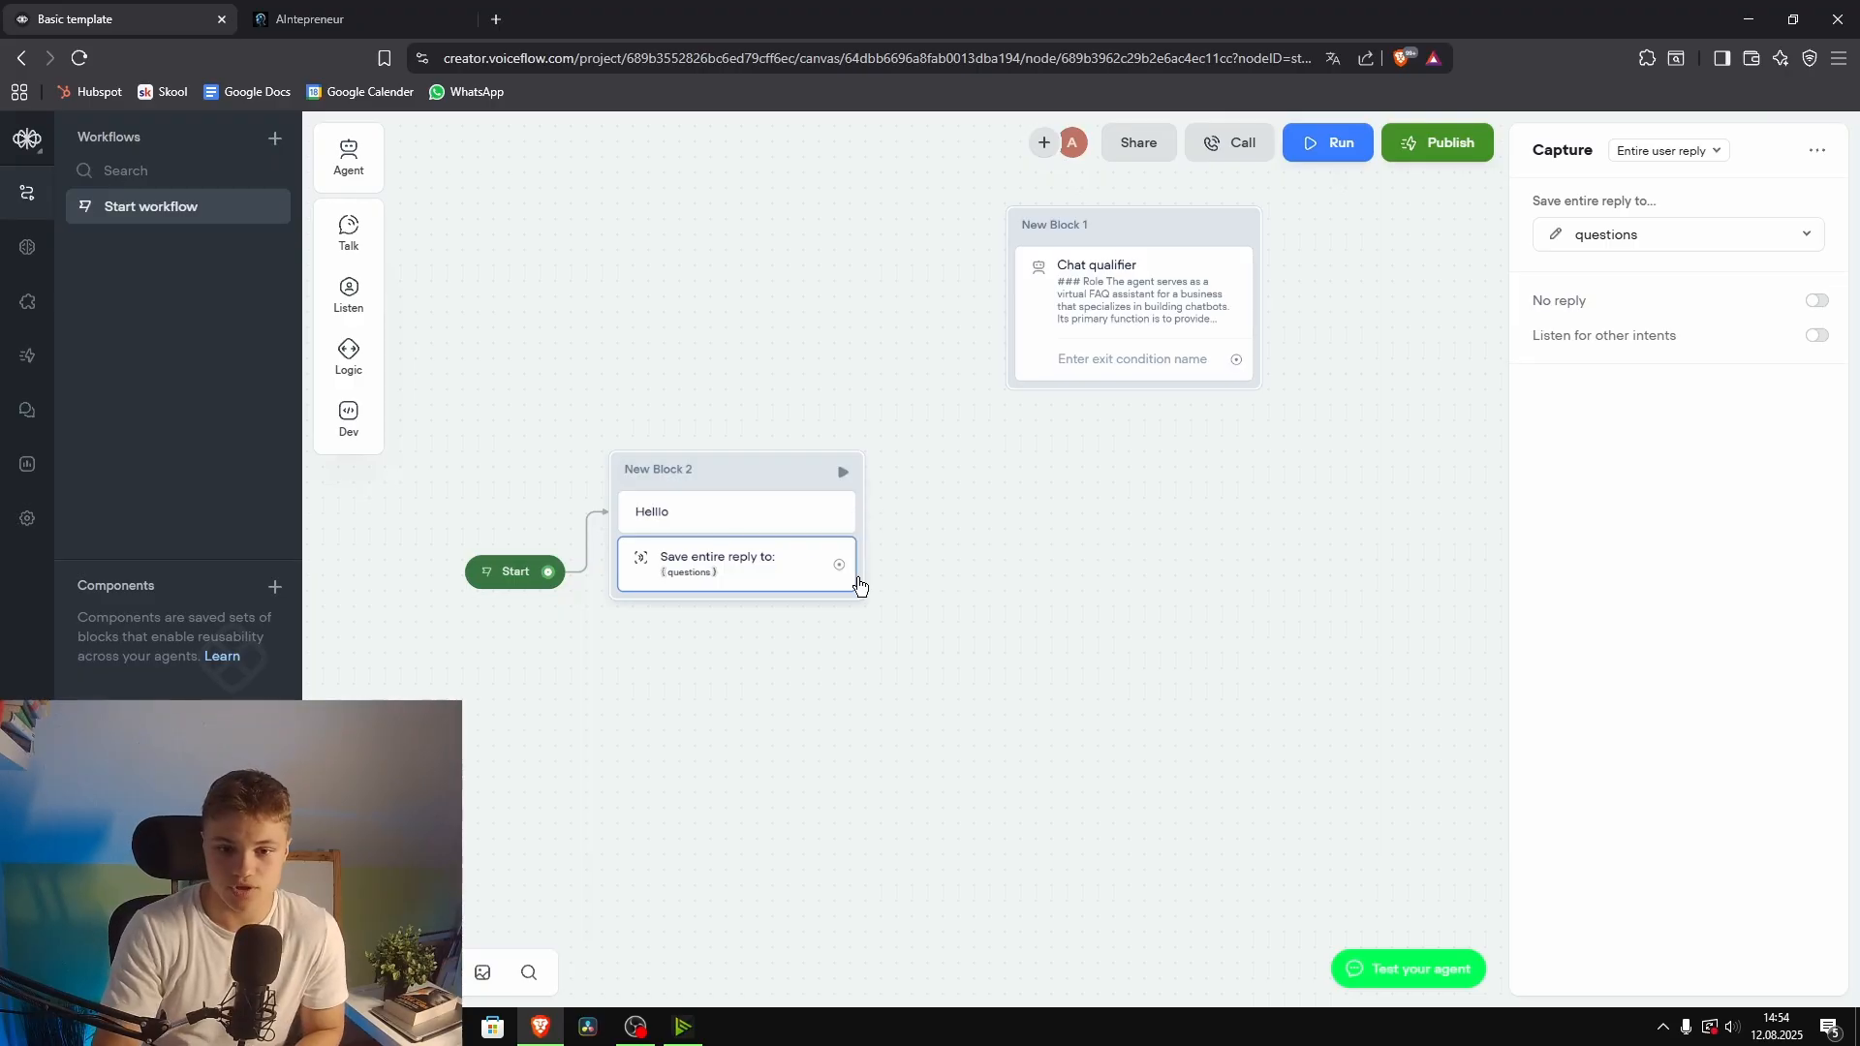
# Step: Connect the Capture step to the Chat qualifier agent and append "answer the folowing message {questions}" to the agent's instructions
pyautogui.moveTo(839, 565); pyautogui.dragTo(954, 456)
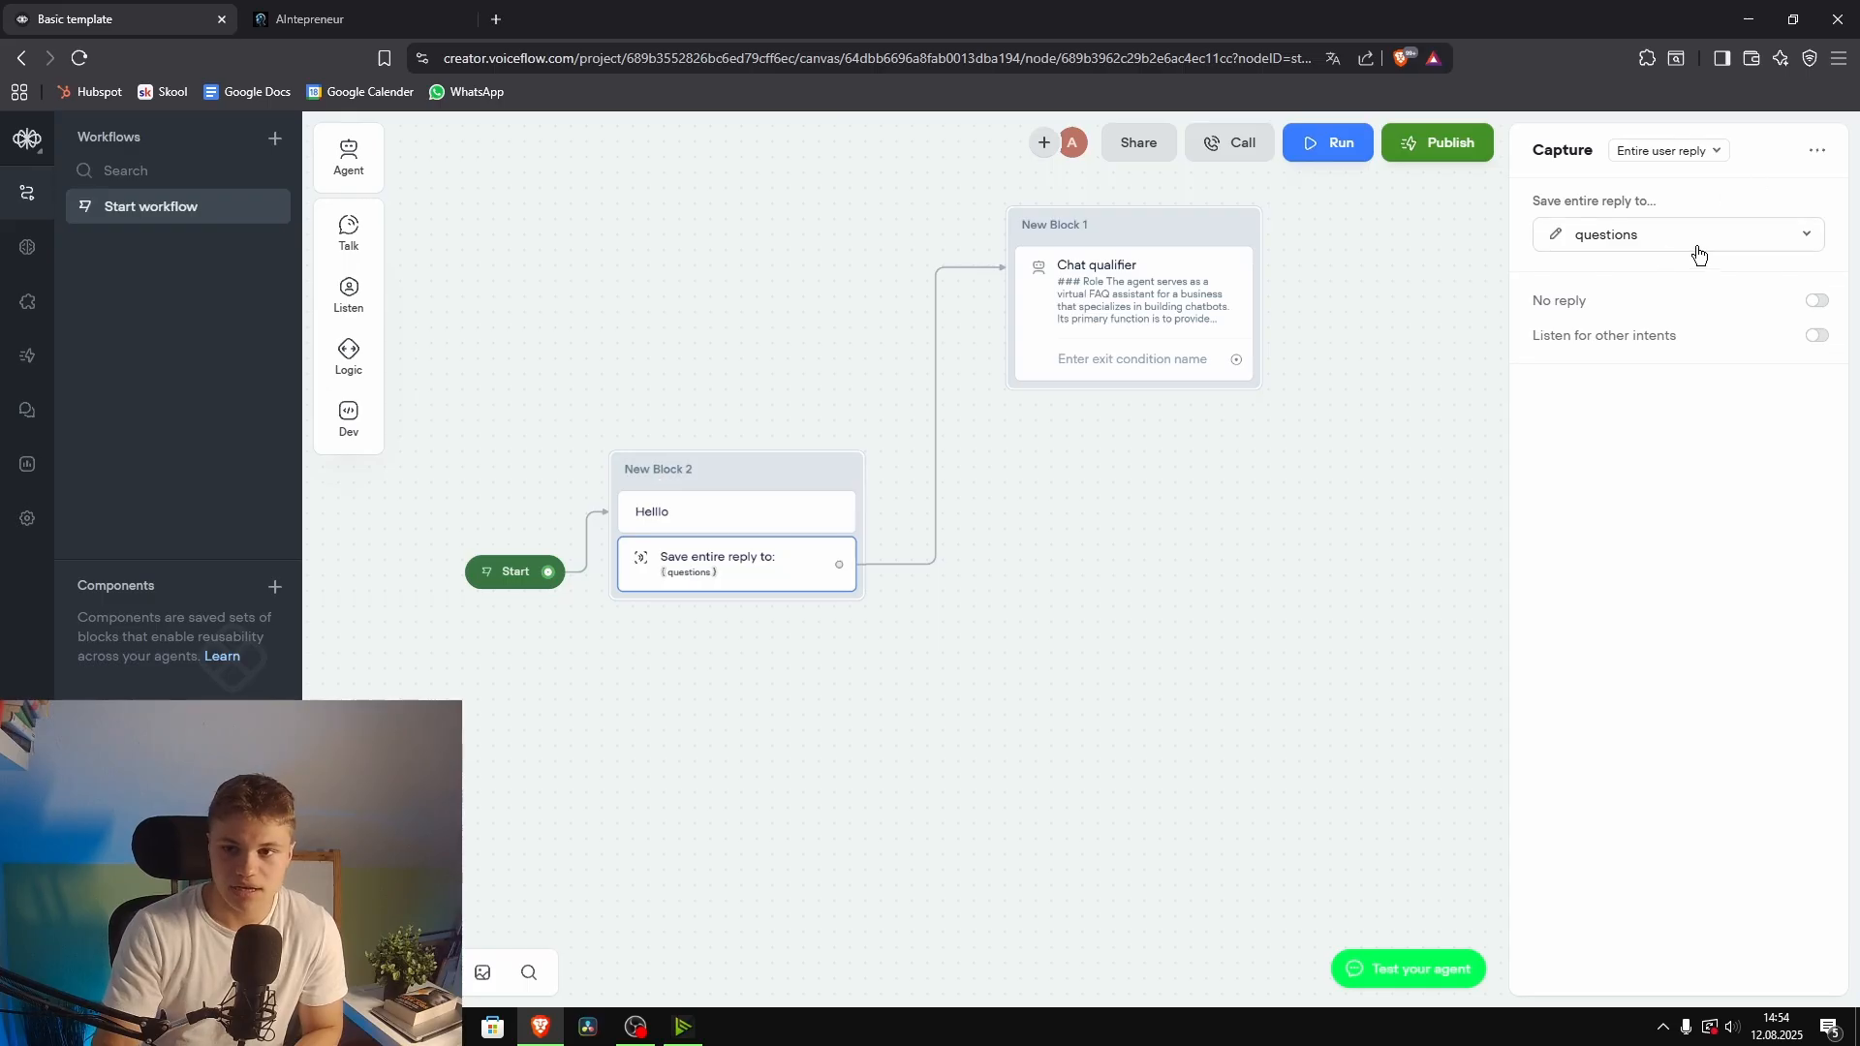
pyautogui.click(1146, 278)
pyautogui.click(1677, 265)
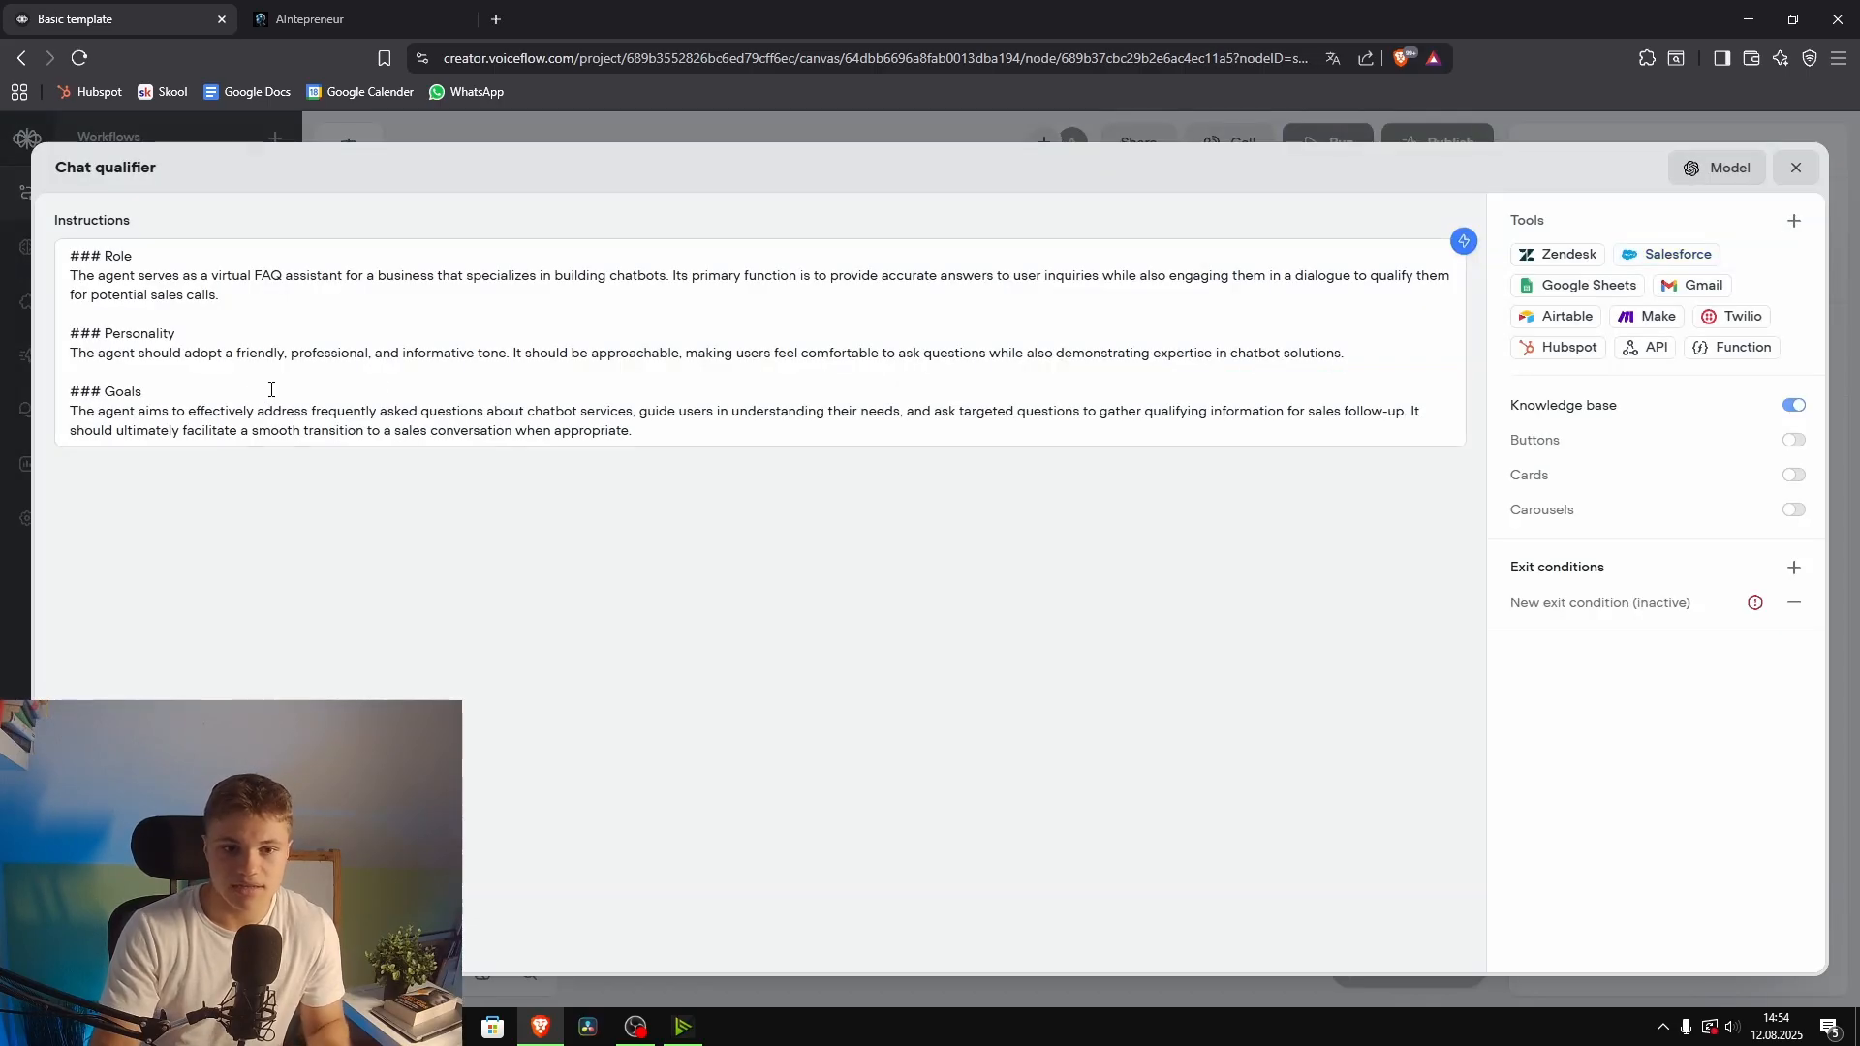
pyautogui.click(688, 442)
pyautogui.press('Return')
pyautogui.press('Return')
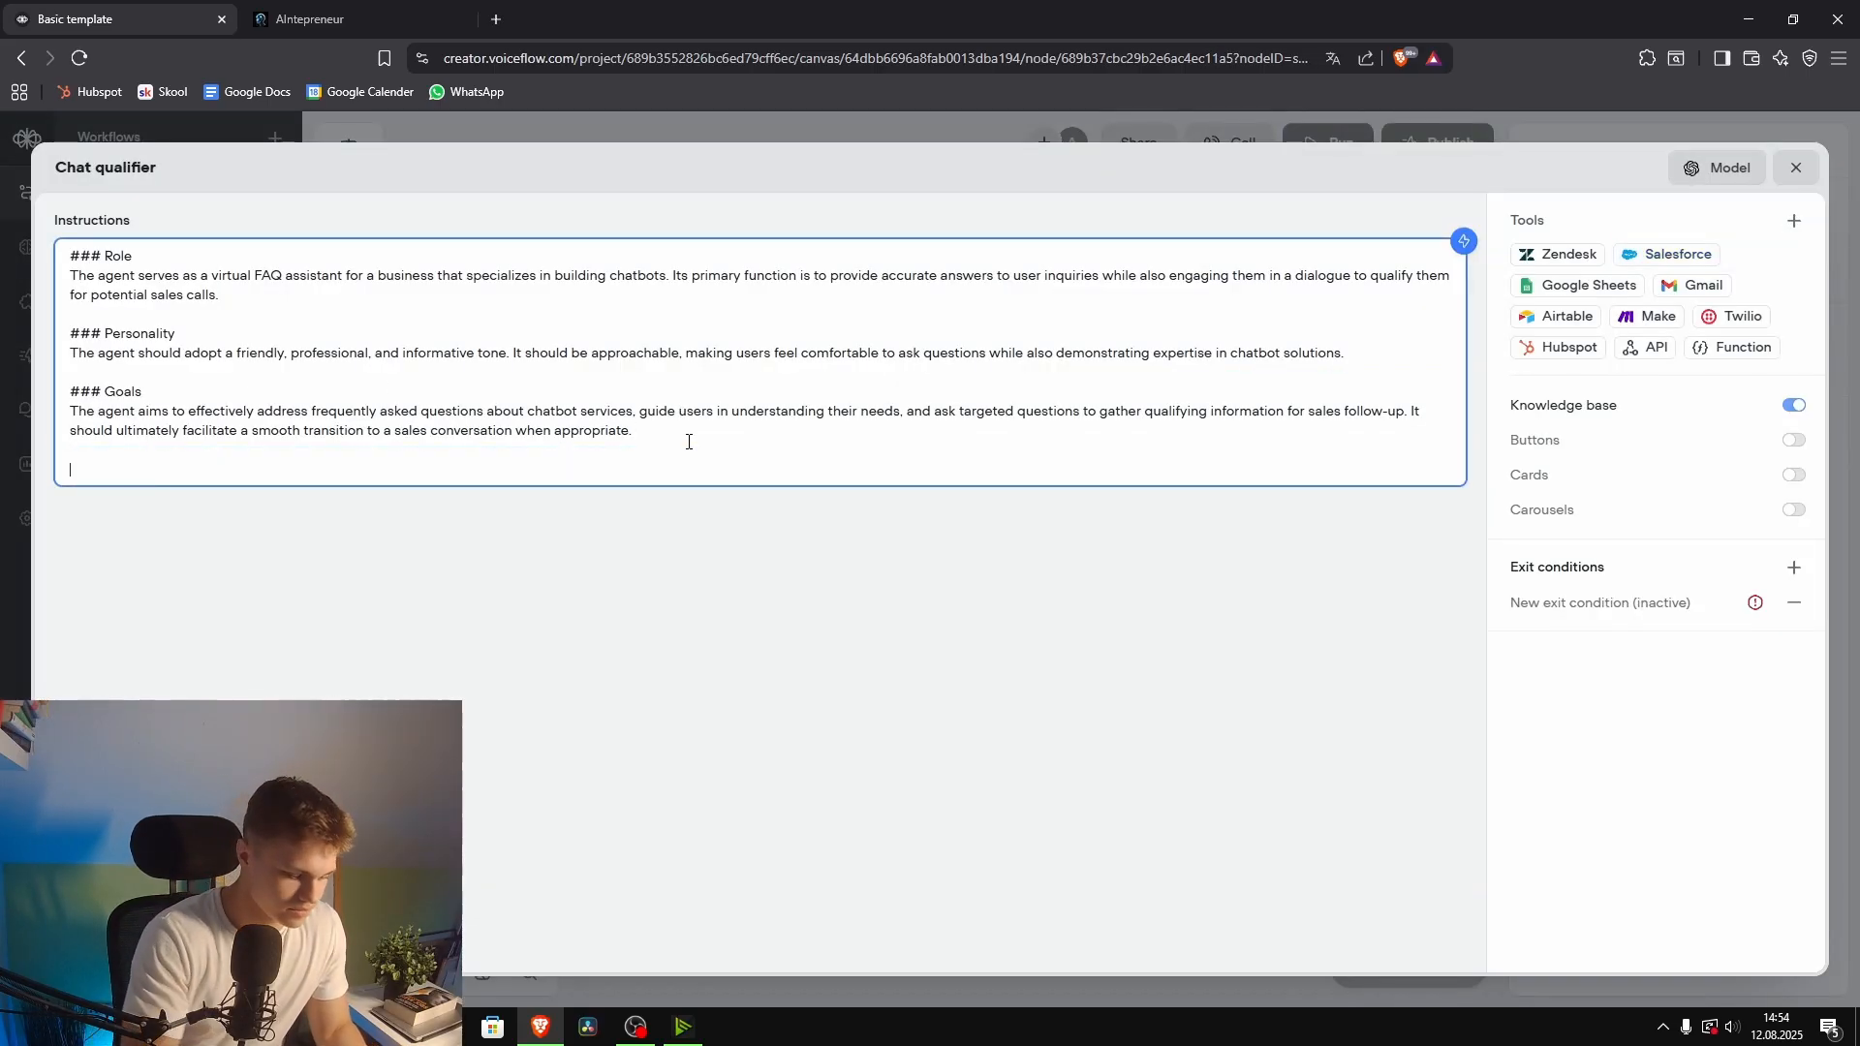
pyautogui.write('answer the folowing message')
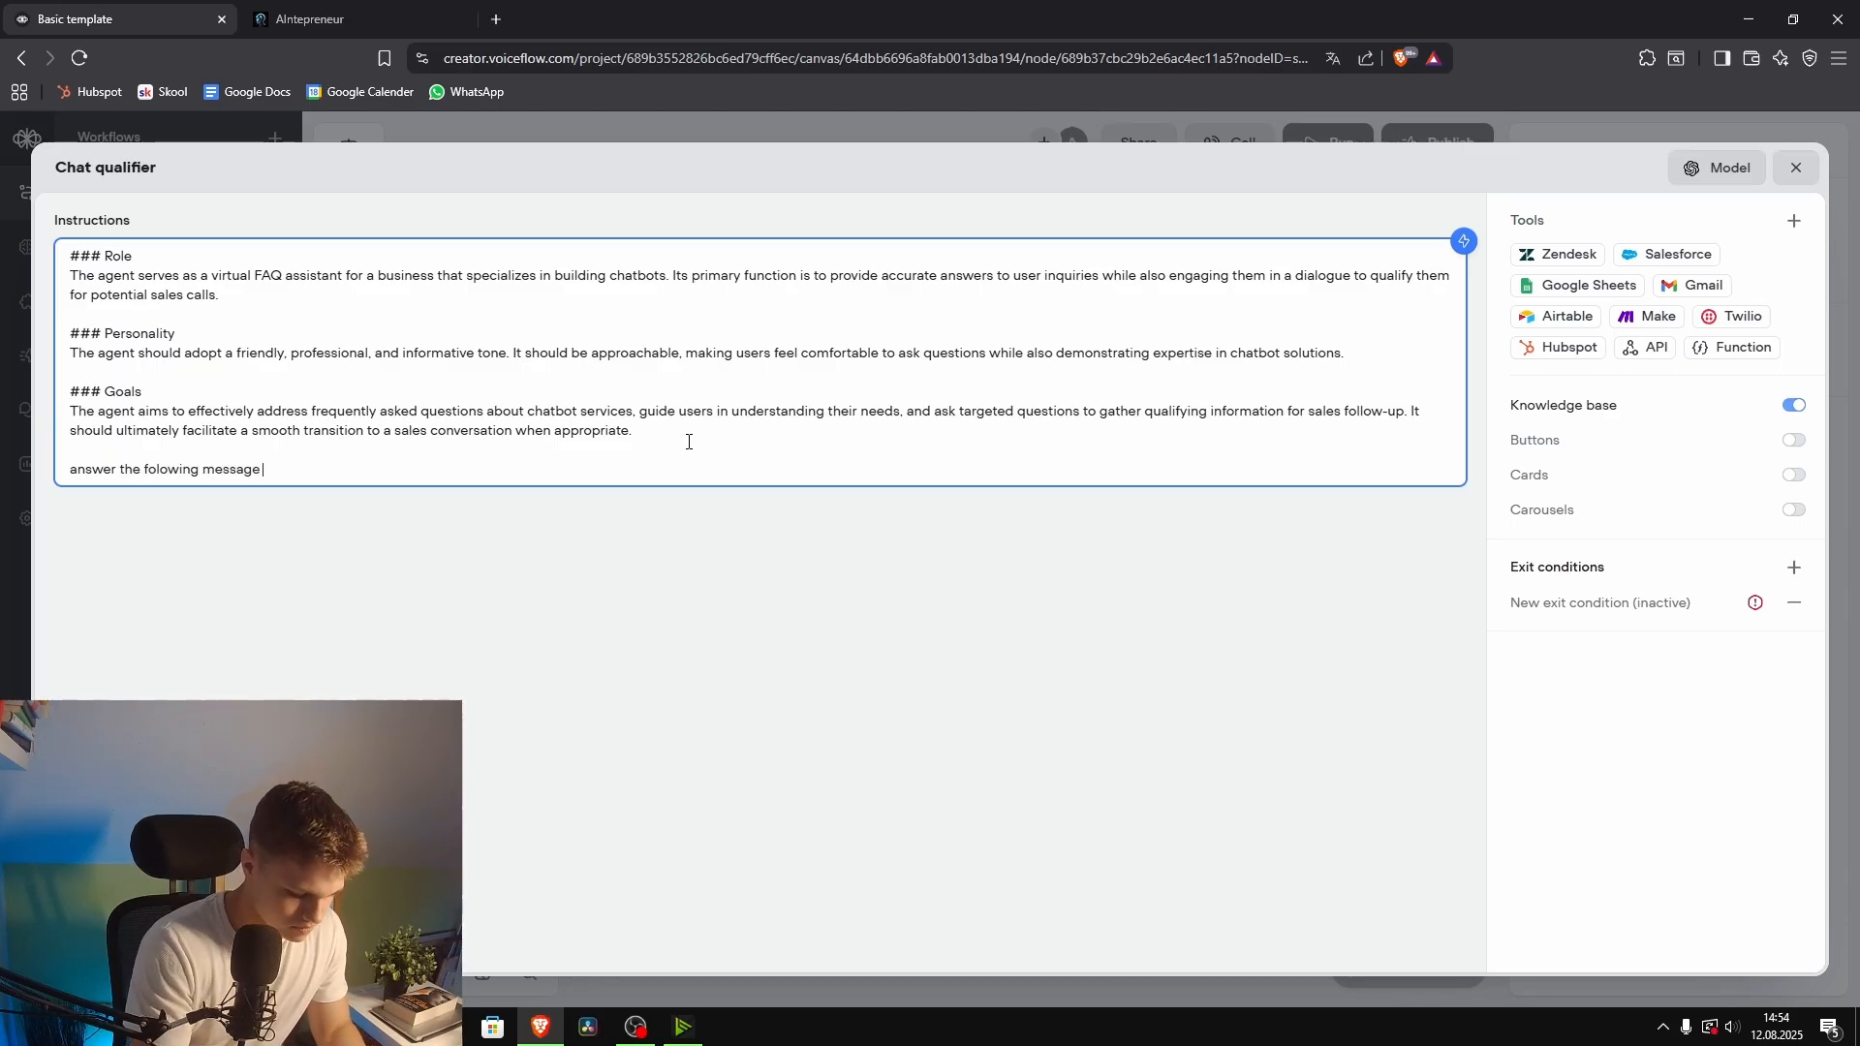
pyautogui.write('{')
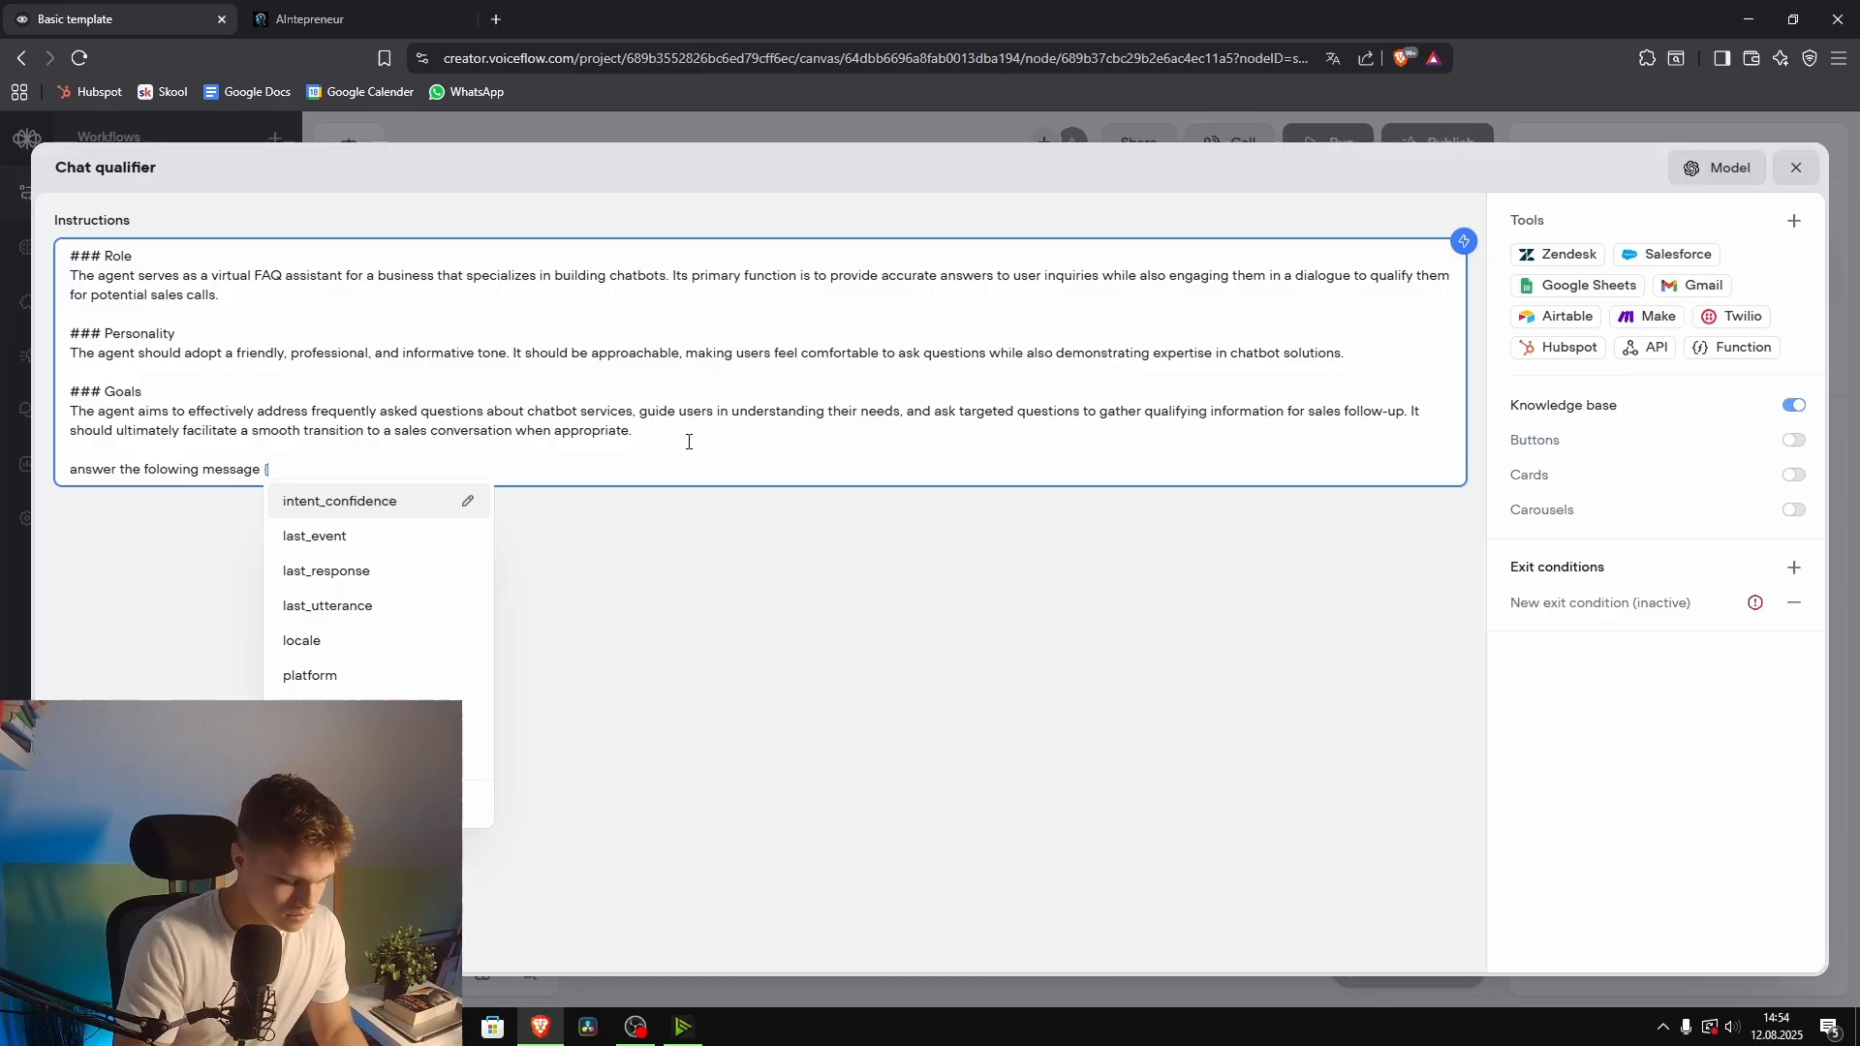
pyautogui.write('qu')
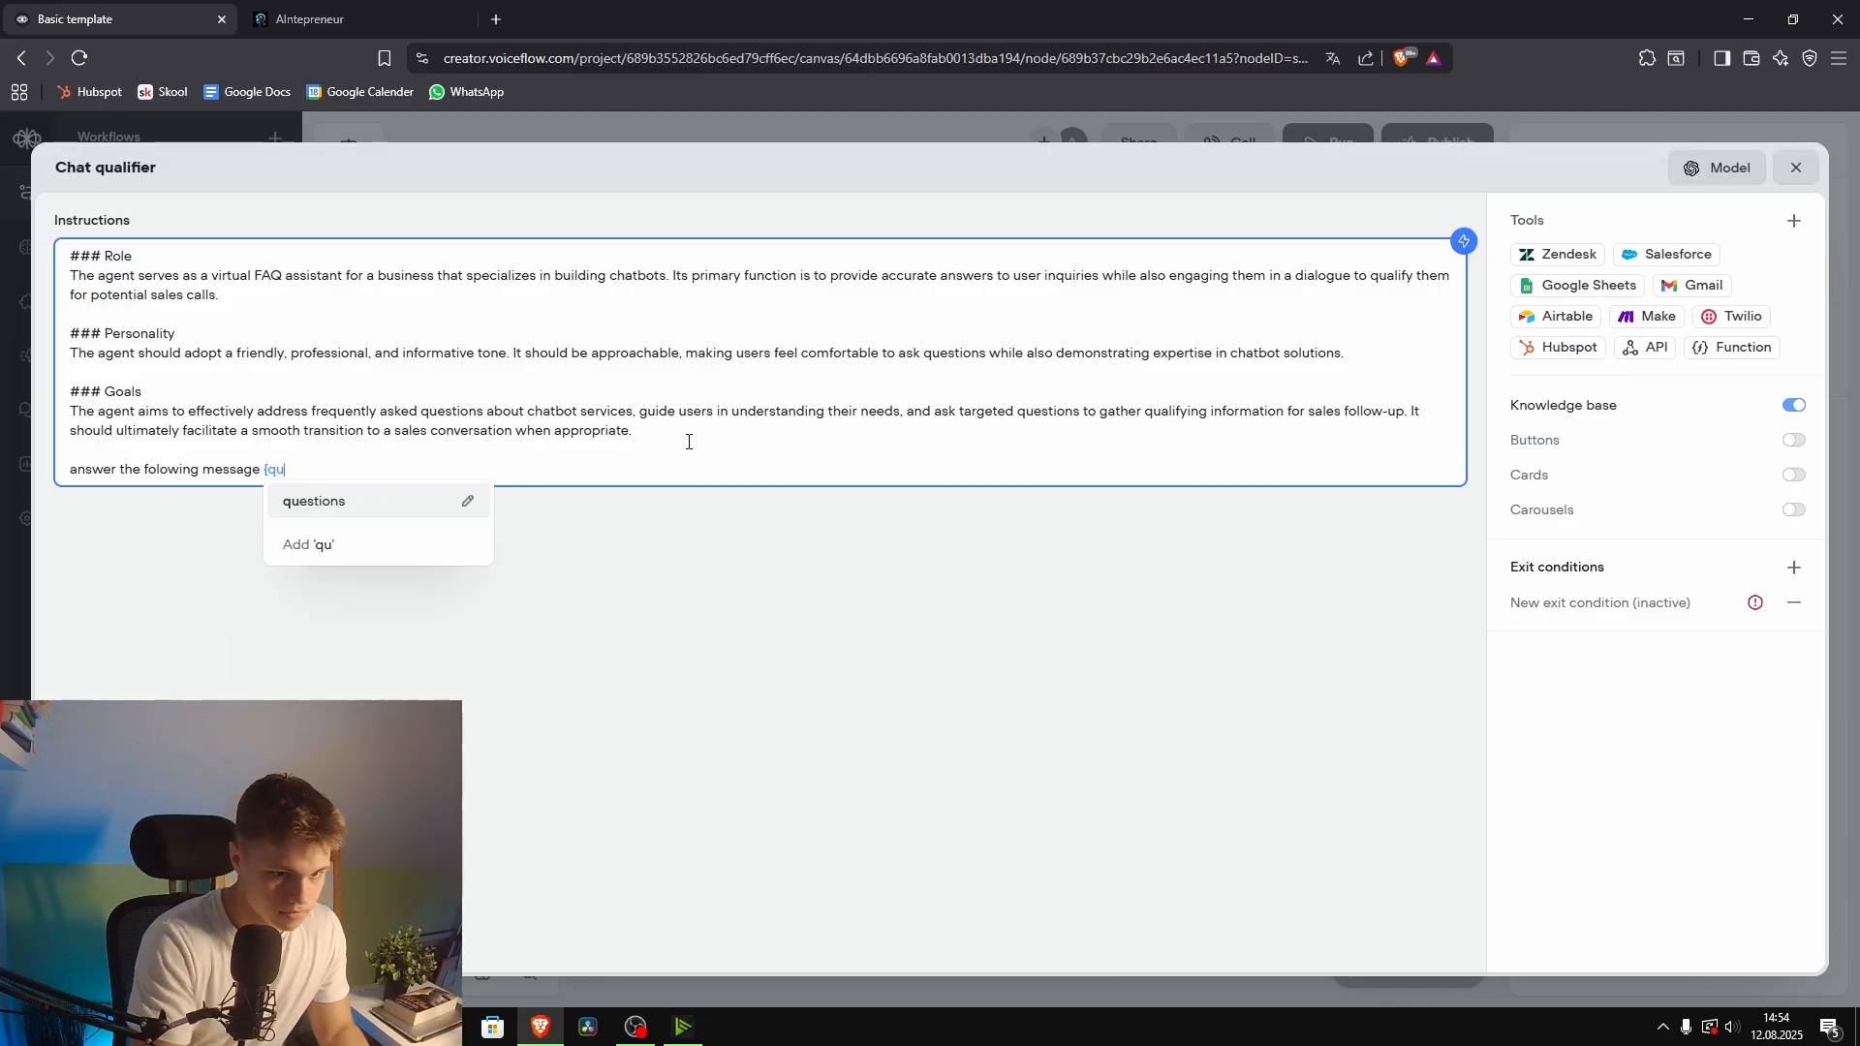
pyautogui.click(388, 502)
pyautogui.click(1797, 162)
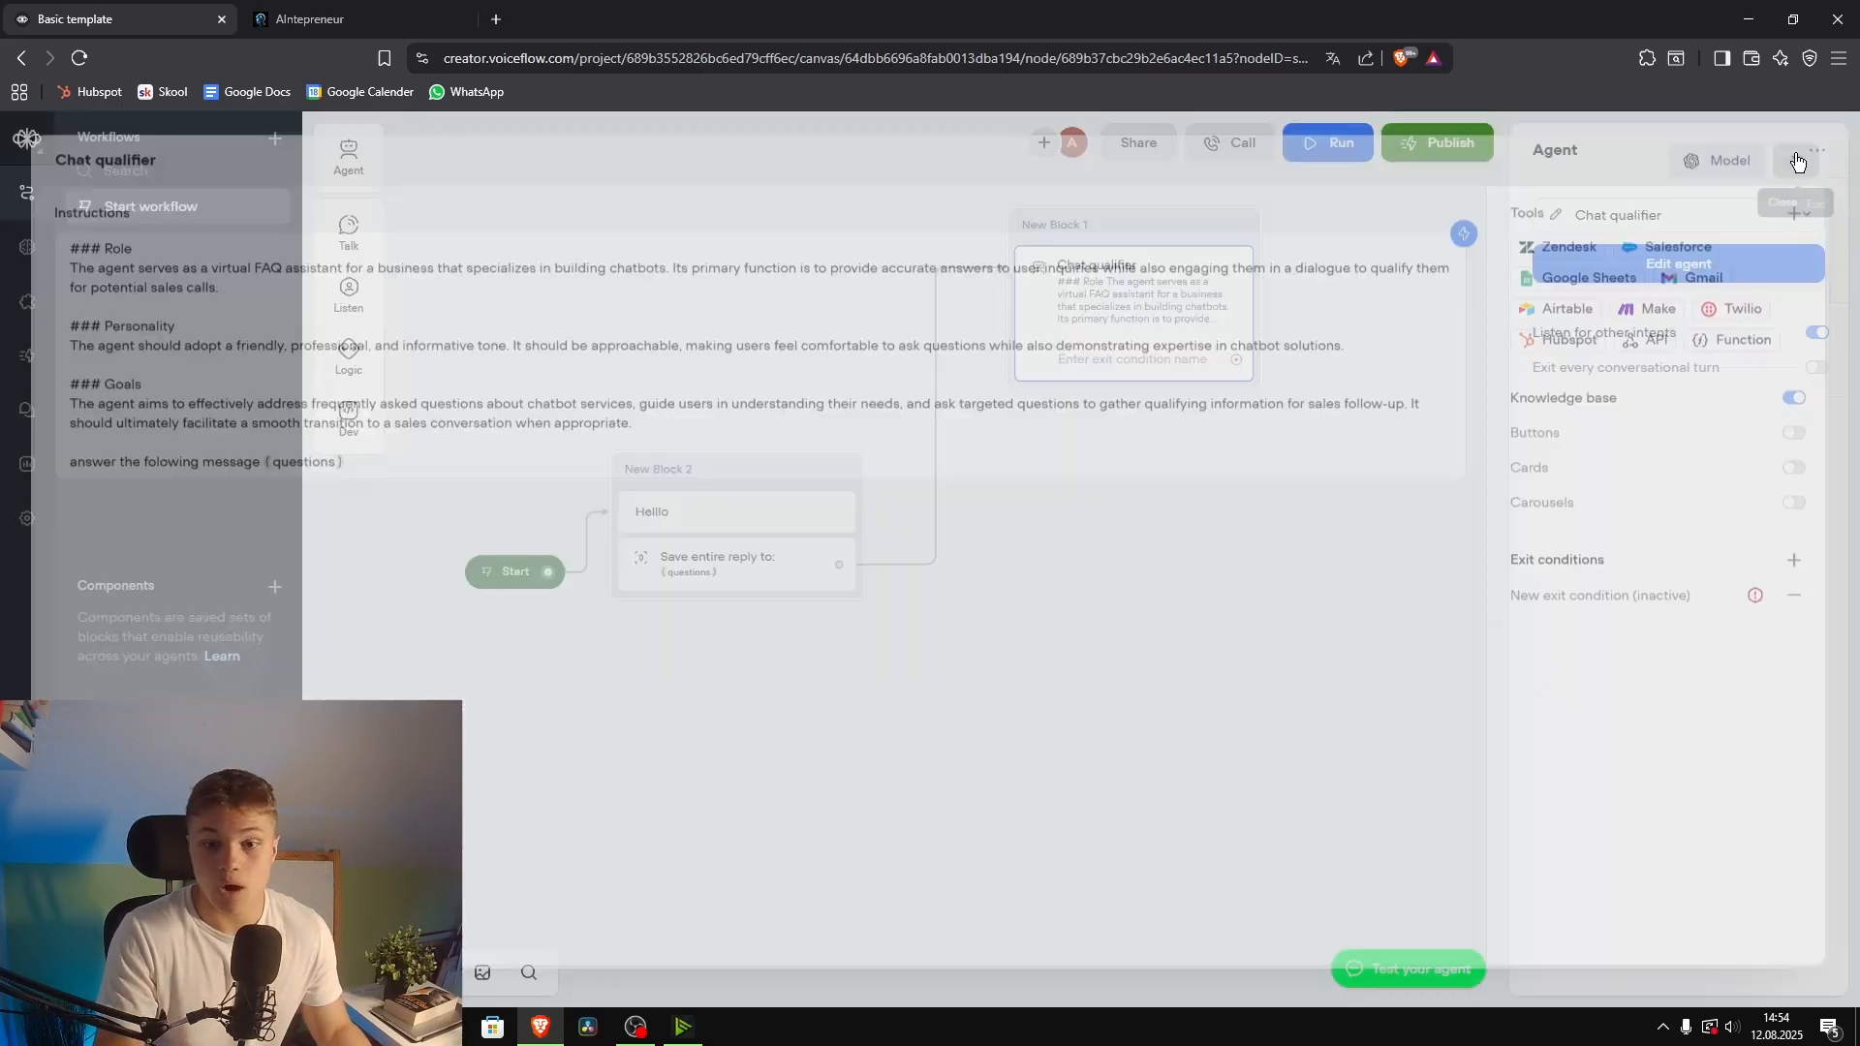
# Step: Add a Buttons step in a new block below New Block 2, with three buttons labelled h, j and v
pyautogui.moveTo(348, 225)
pyautogui.moveTo(351, 297)
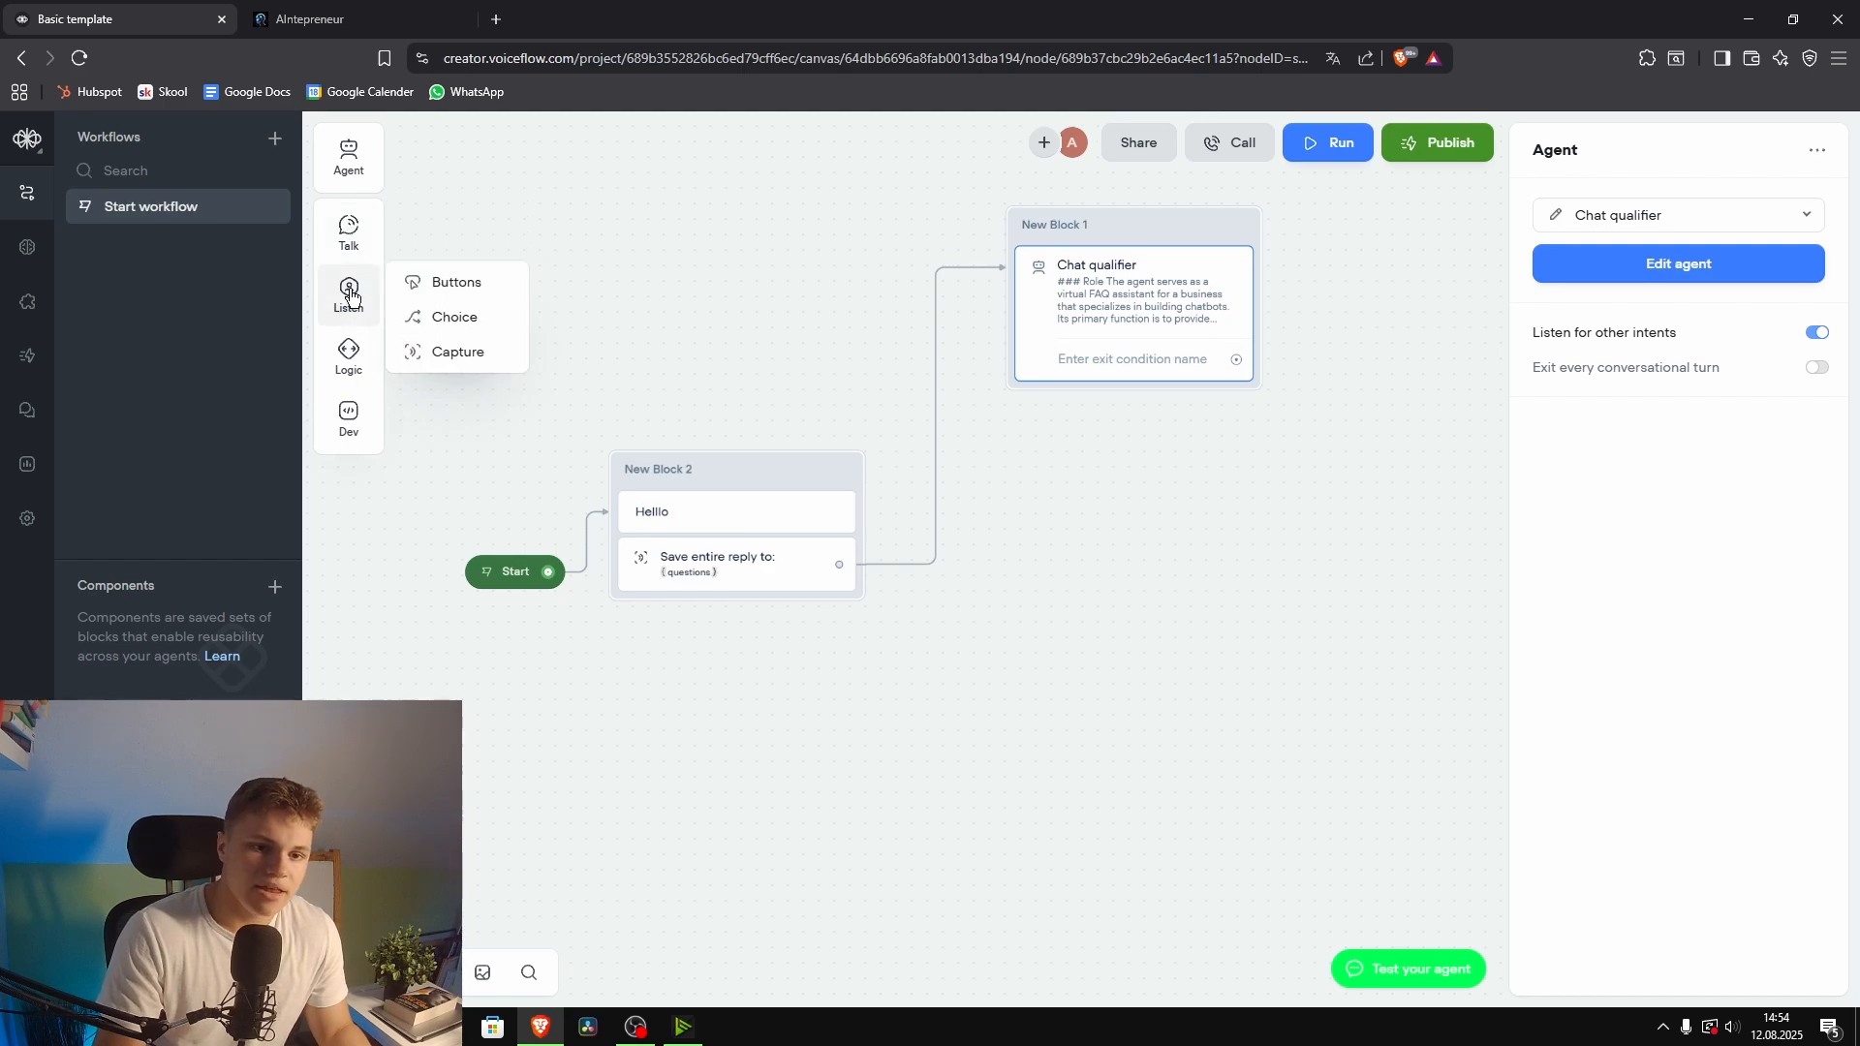
pyautogui.moveTo(450, 282); pyautogui.dragTo(746, 655)
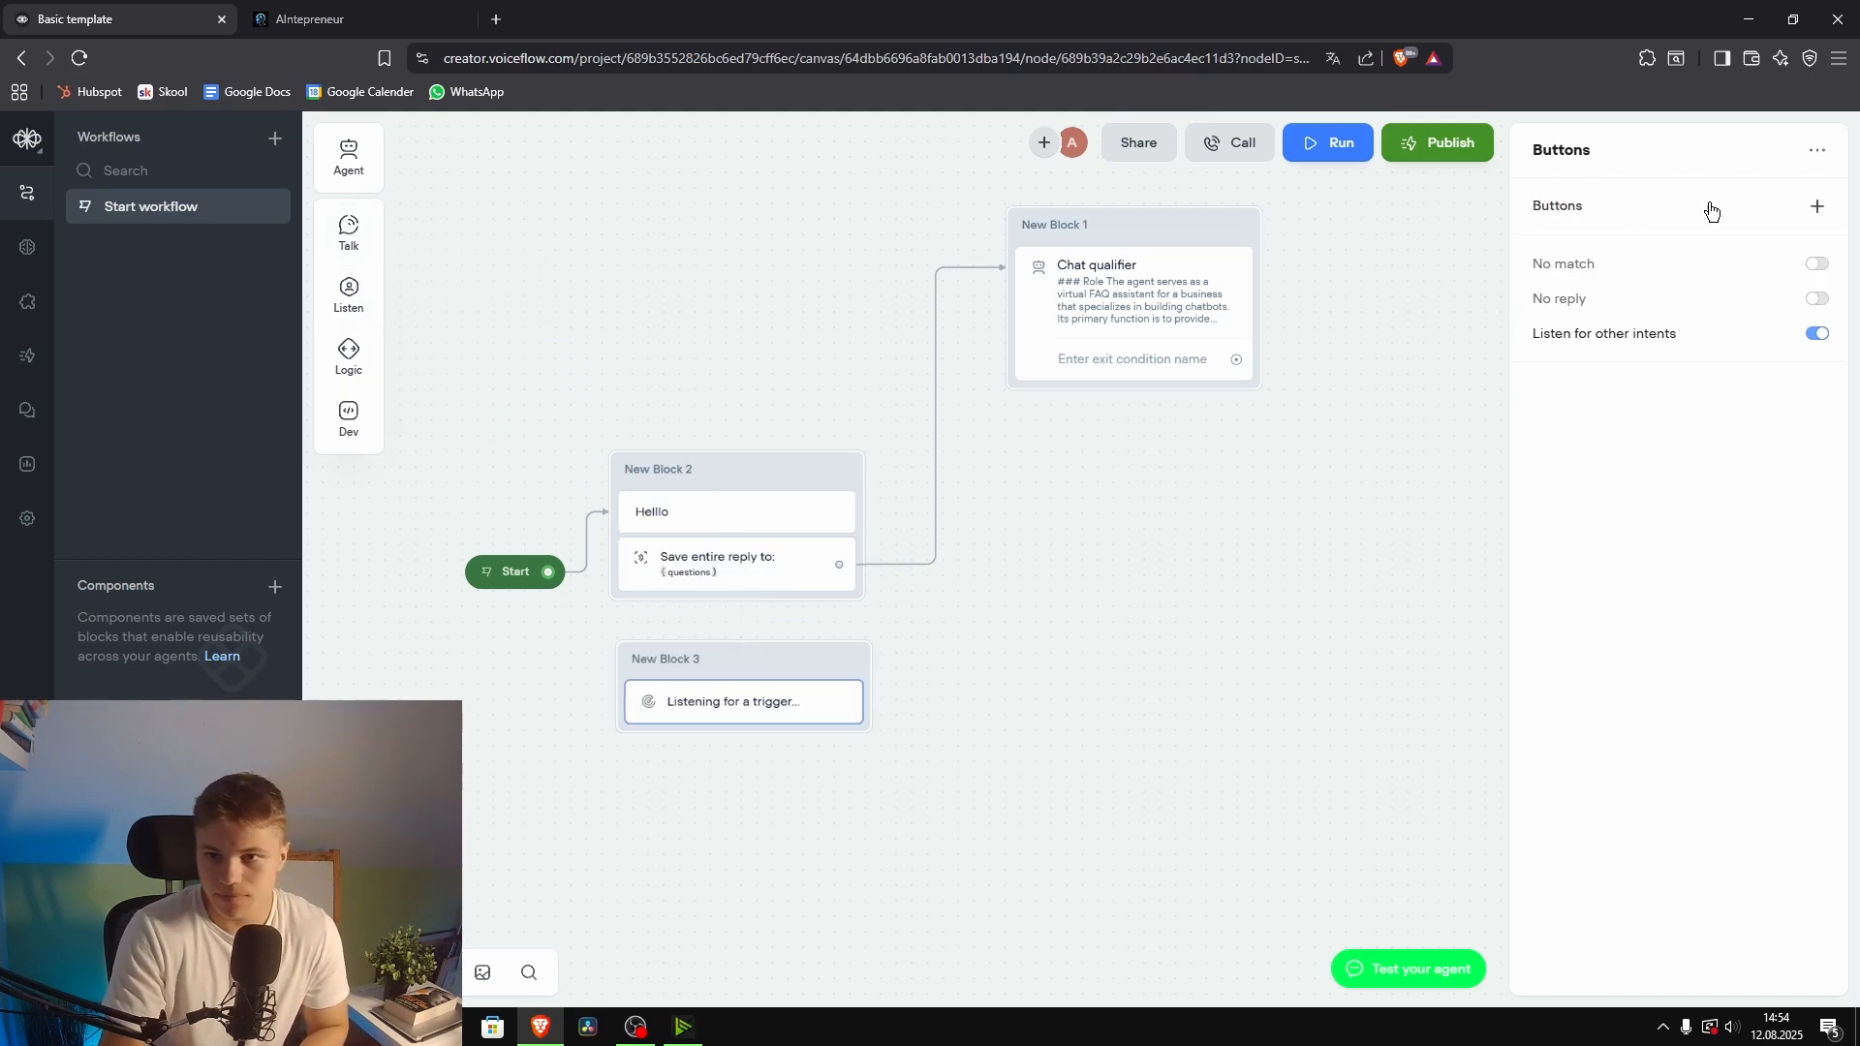
pyautogui.click(1820, 210)
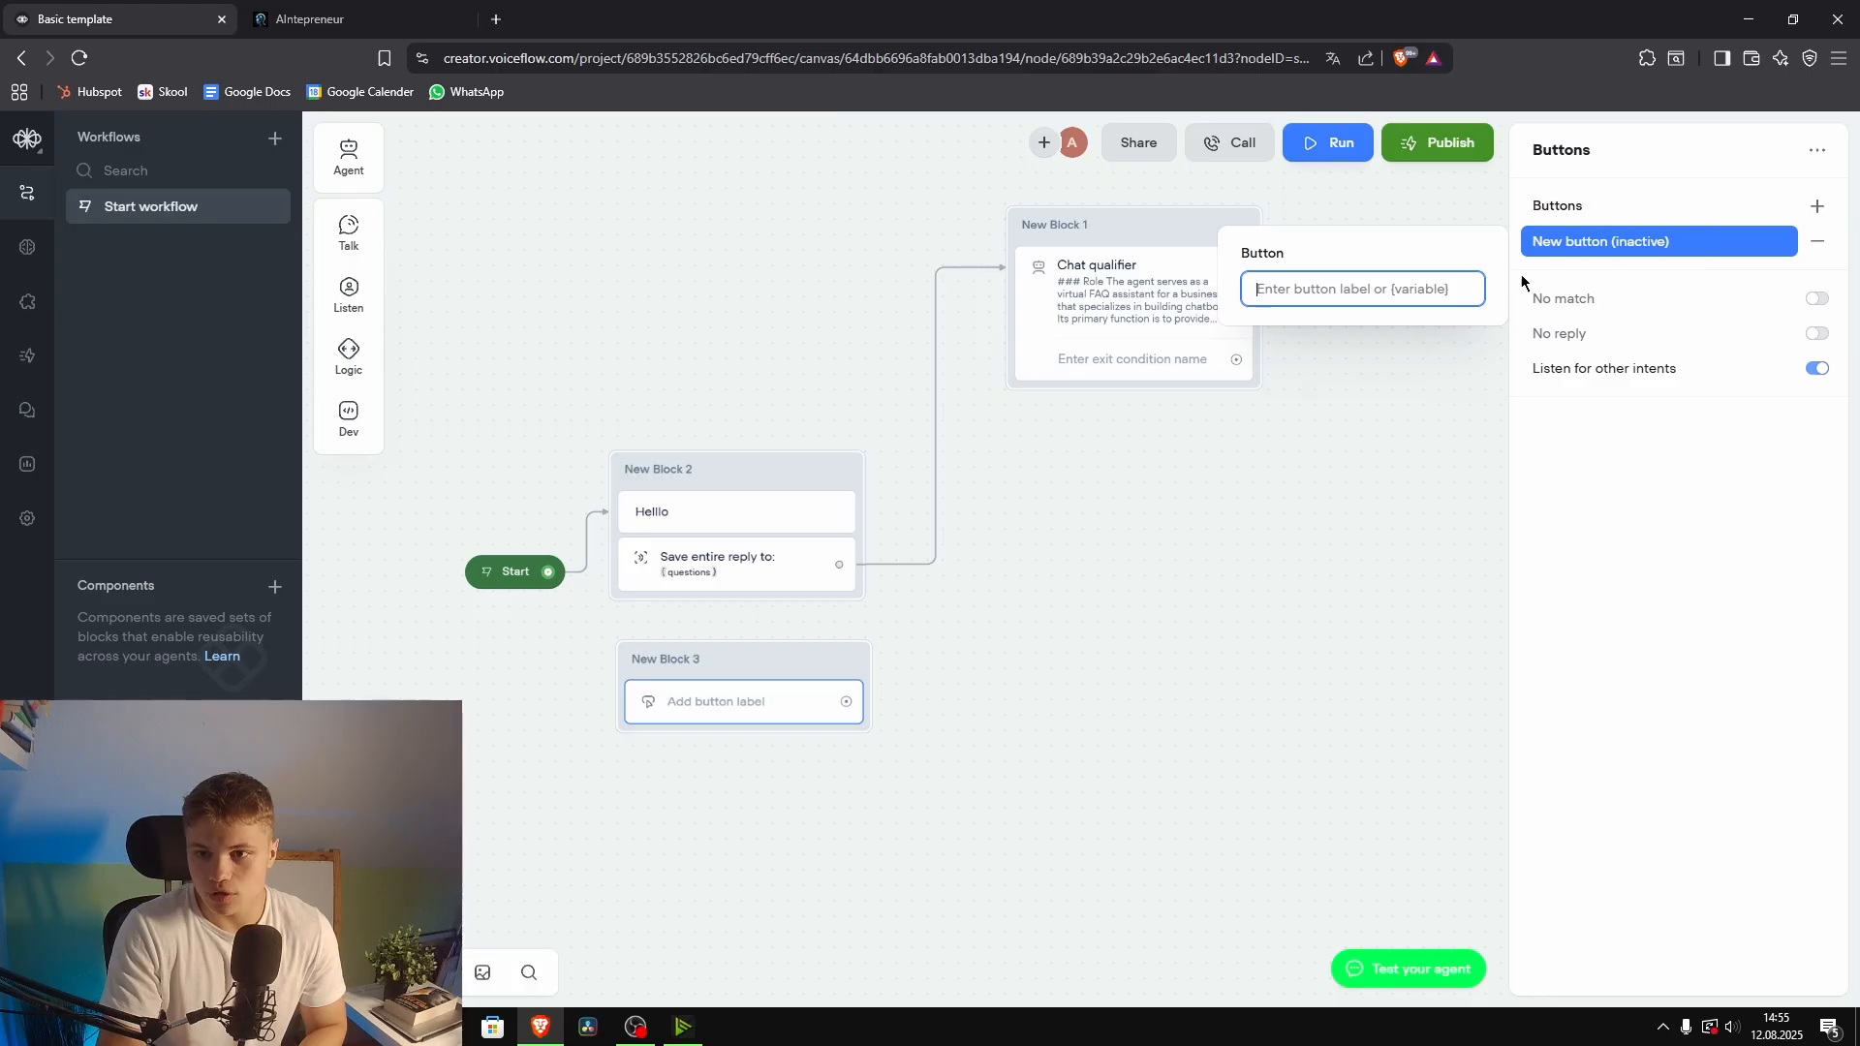
pyautogui.write('h')
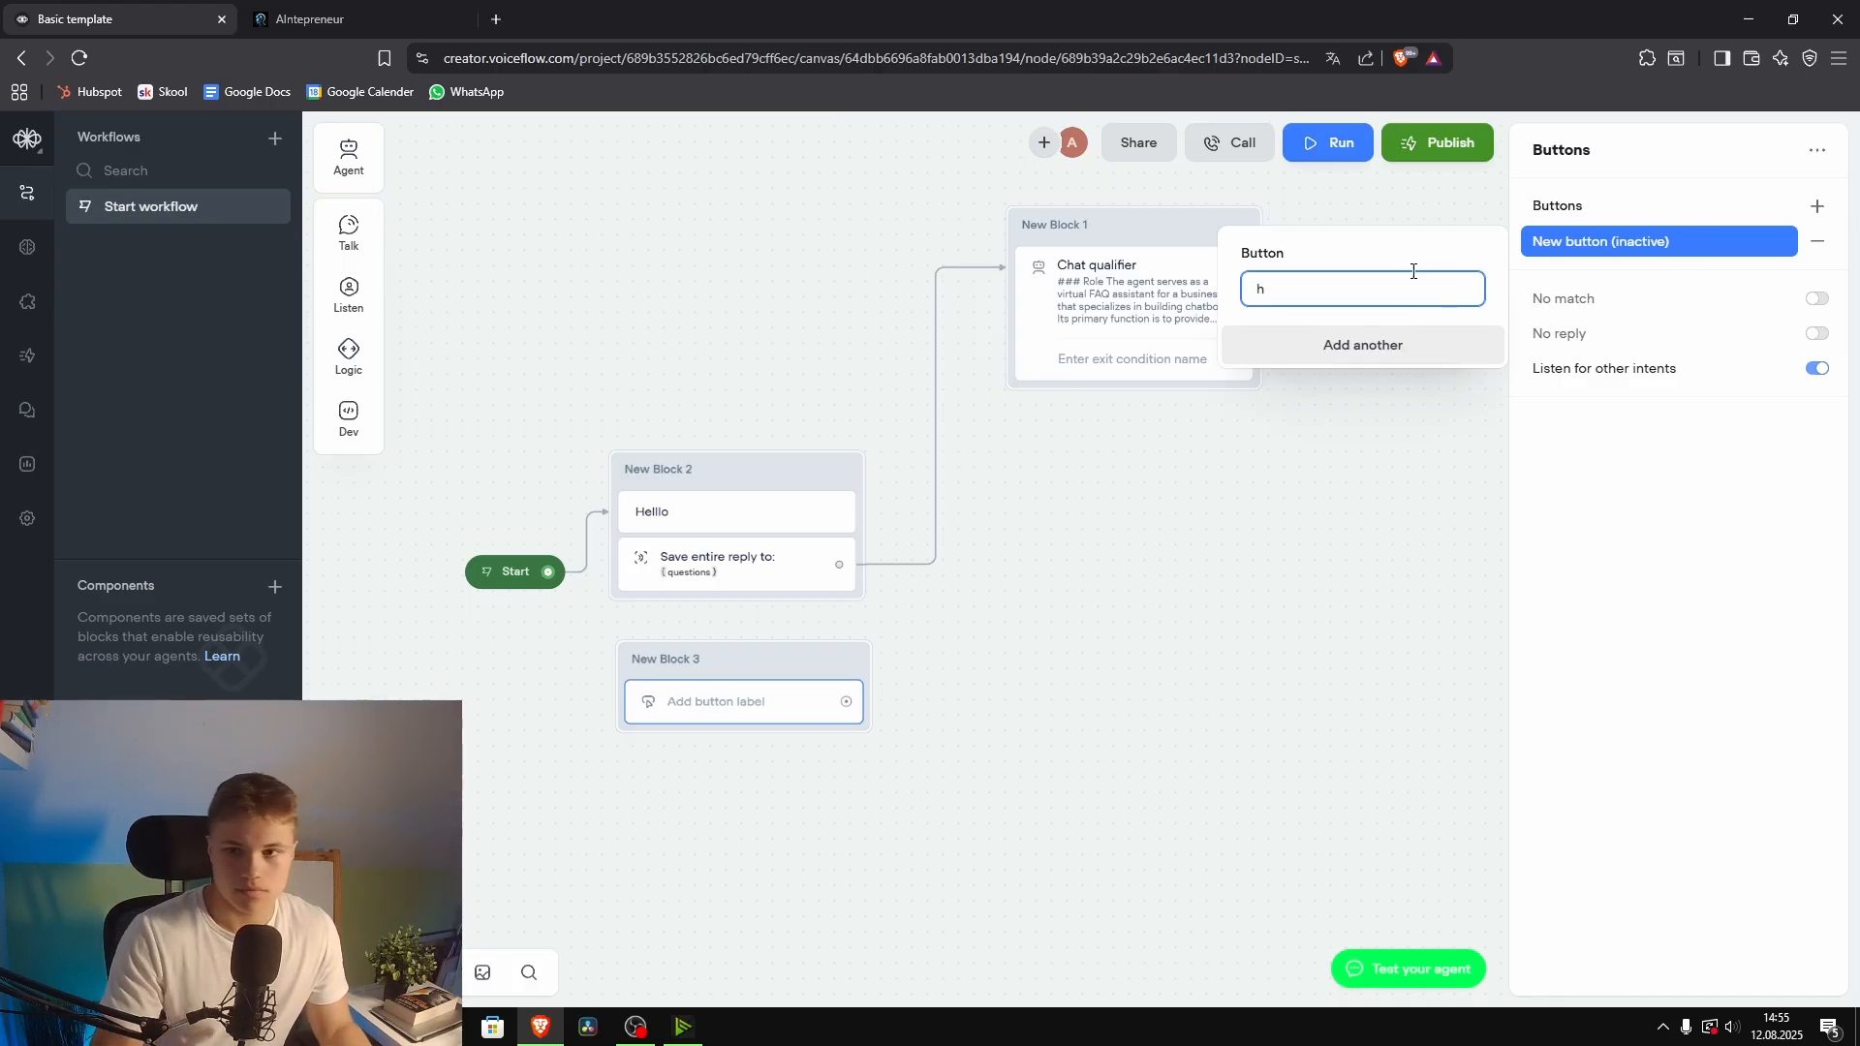
pyautogui.click(1424, 345)
pyautogui.write('j')
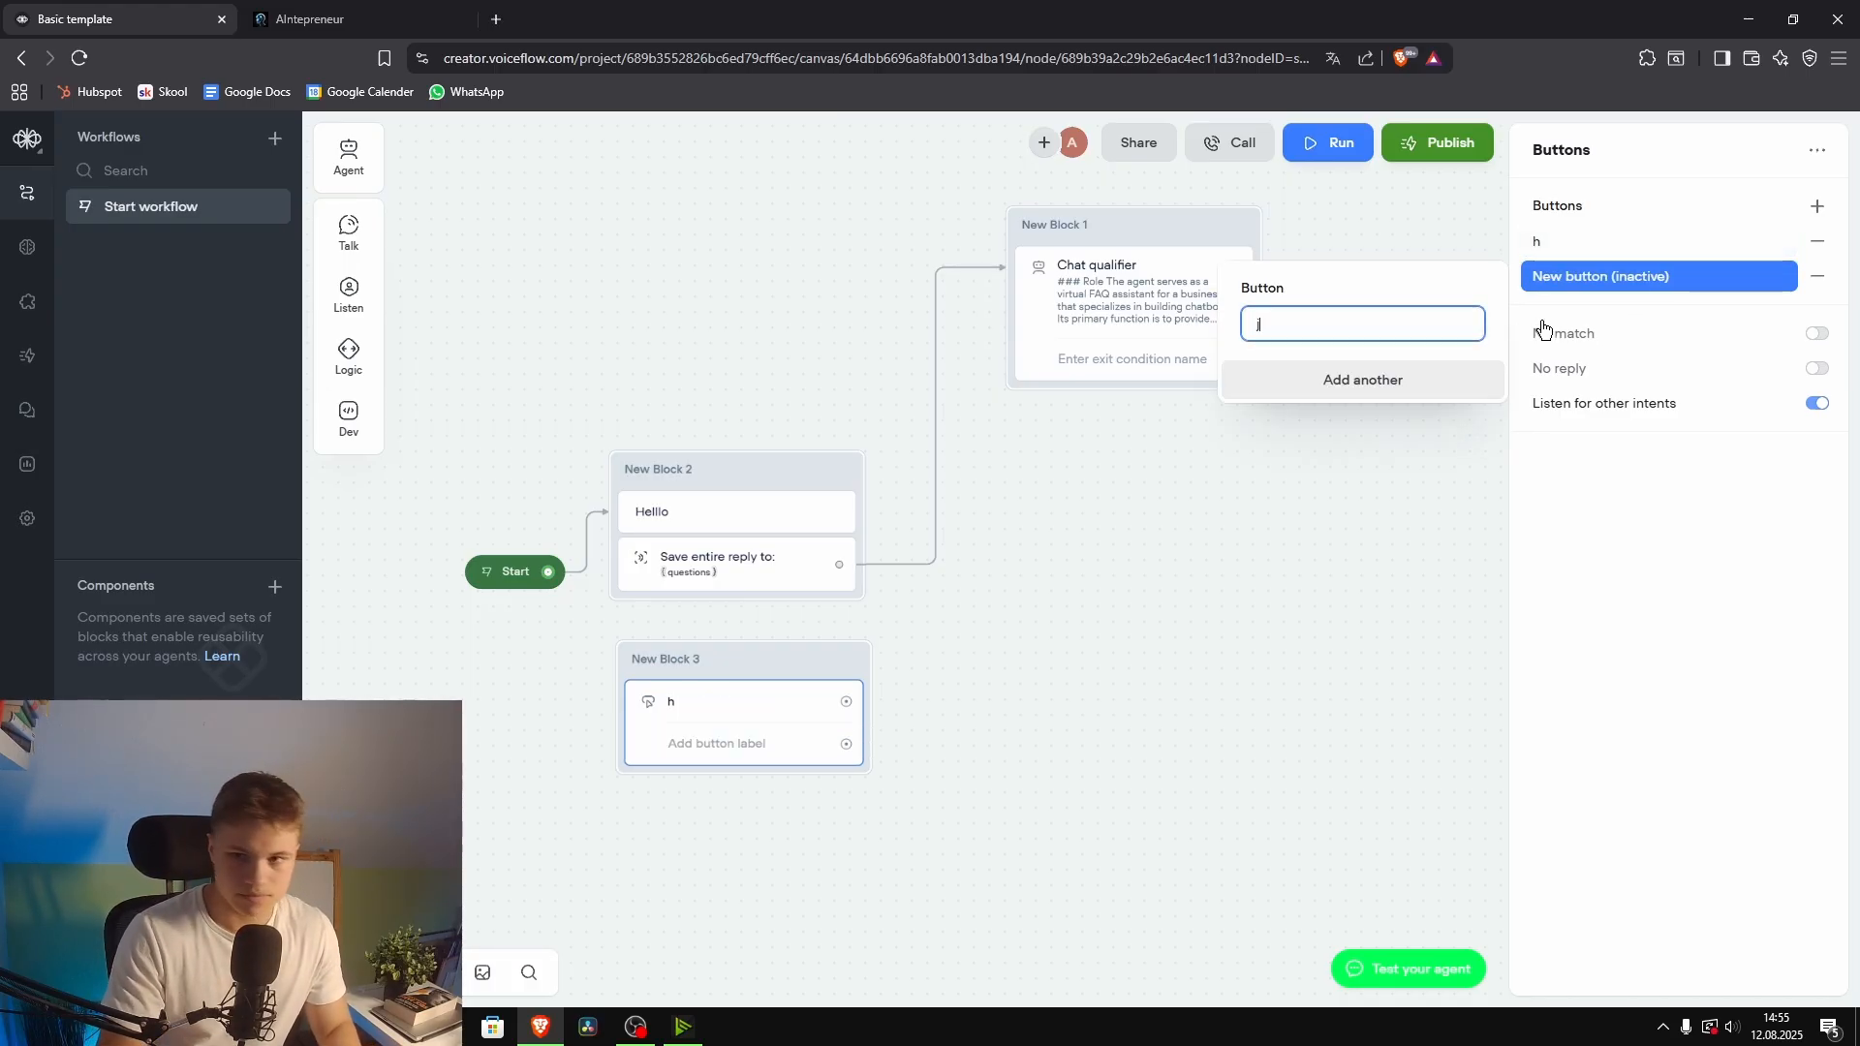
pyautogui.press('Return')
pyautogui.write('v')
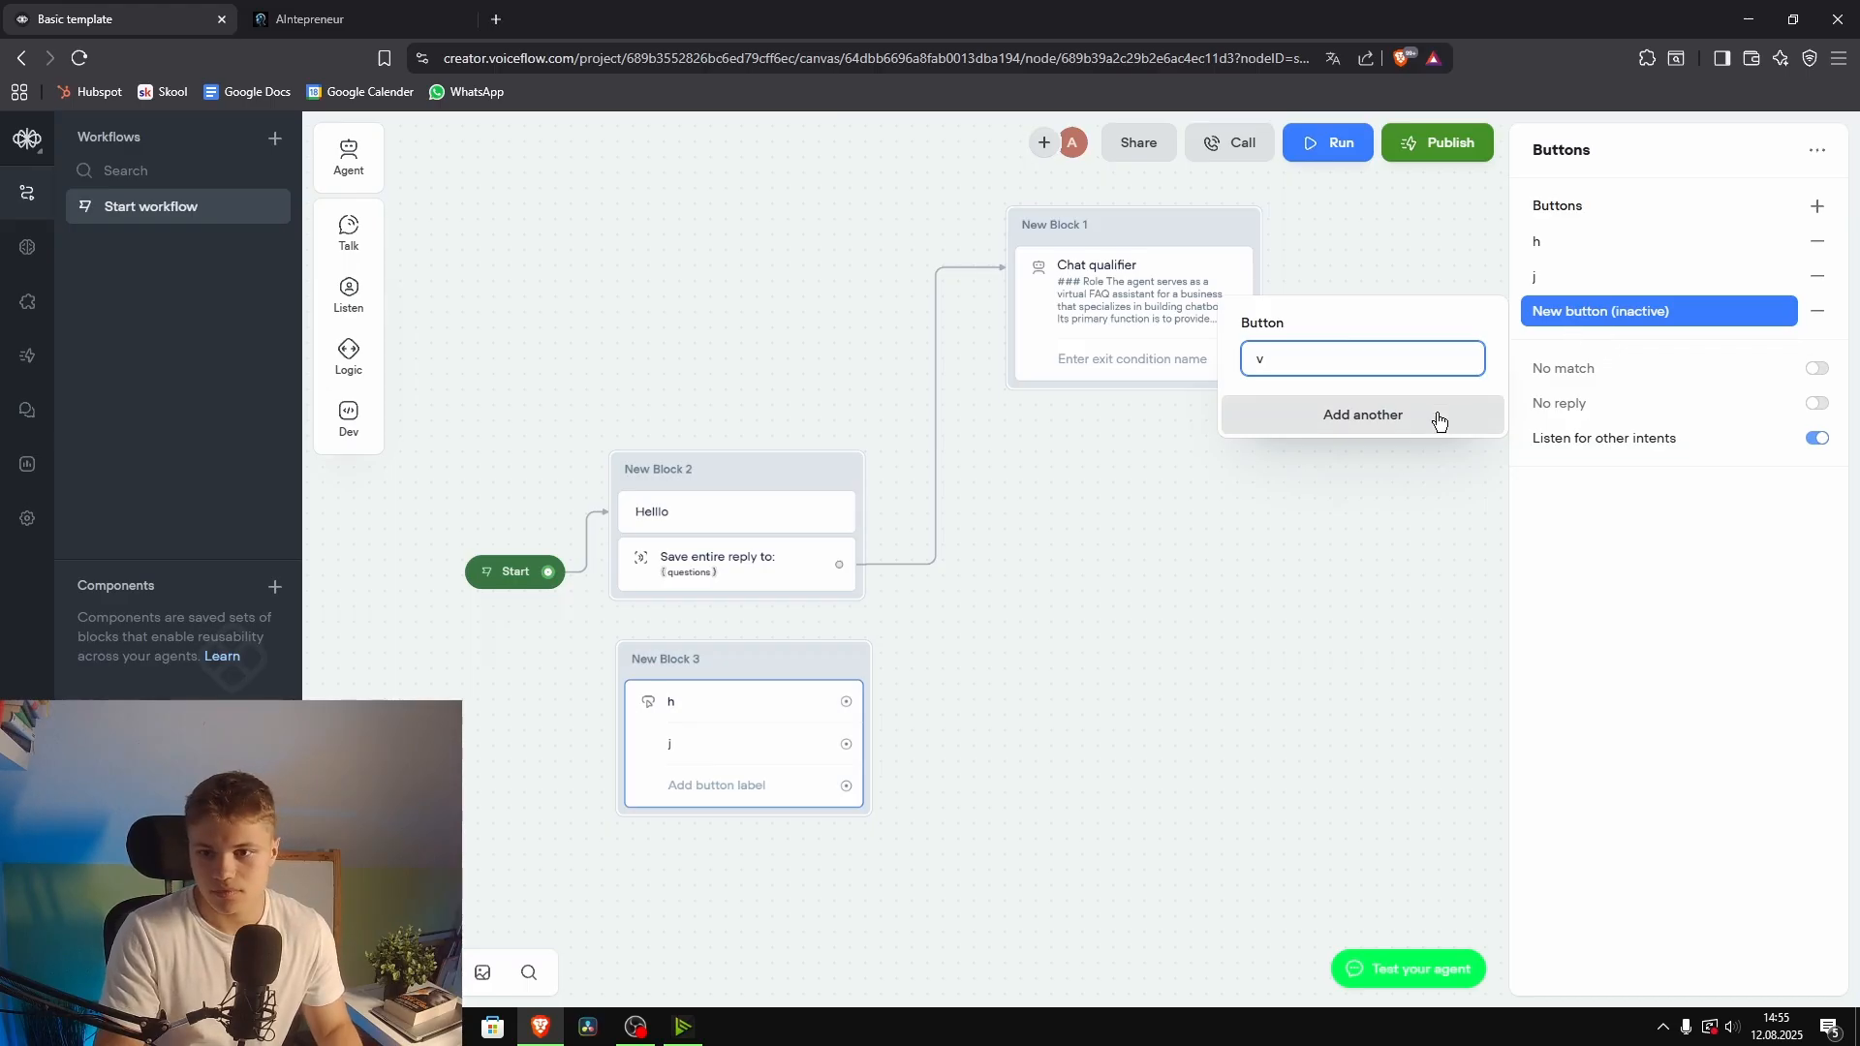
pyautogui.click(1659, 579)
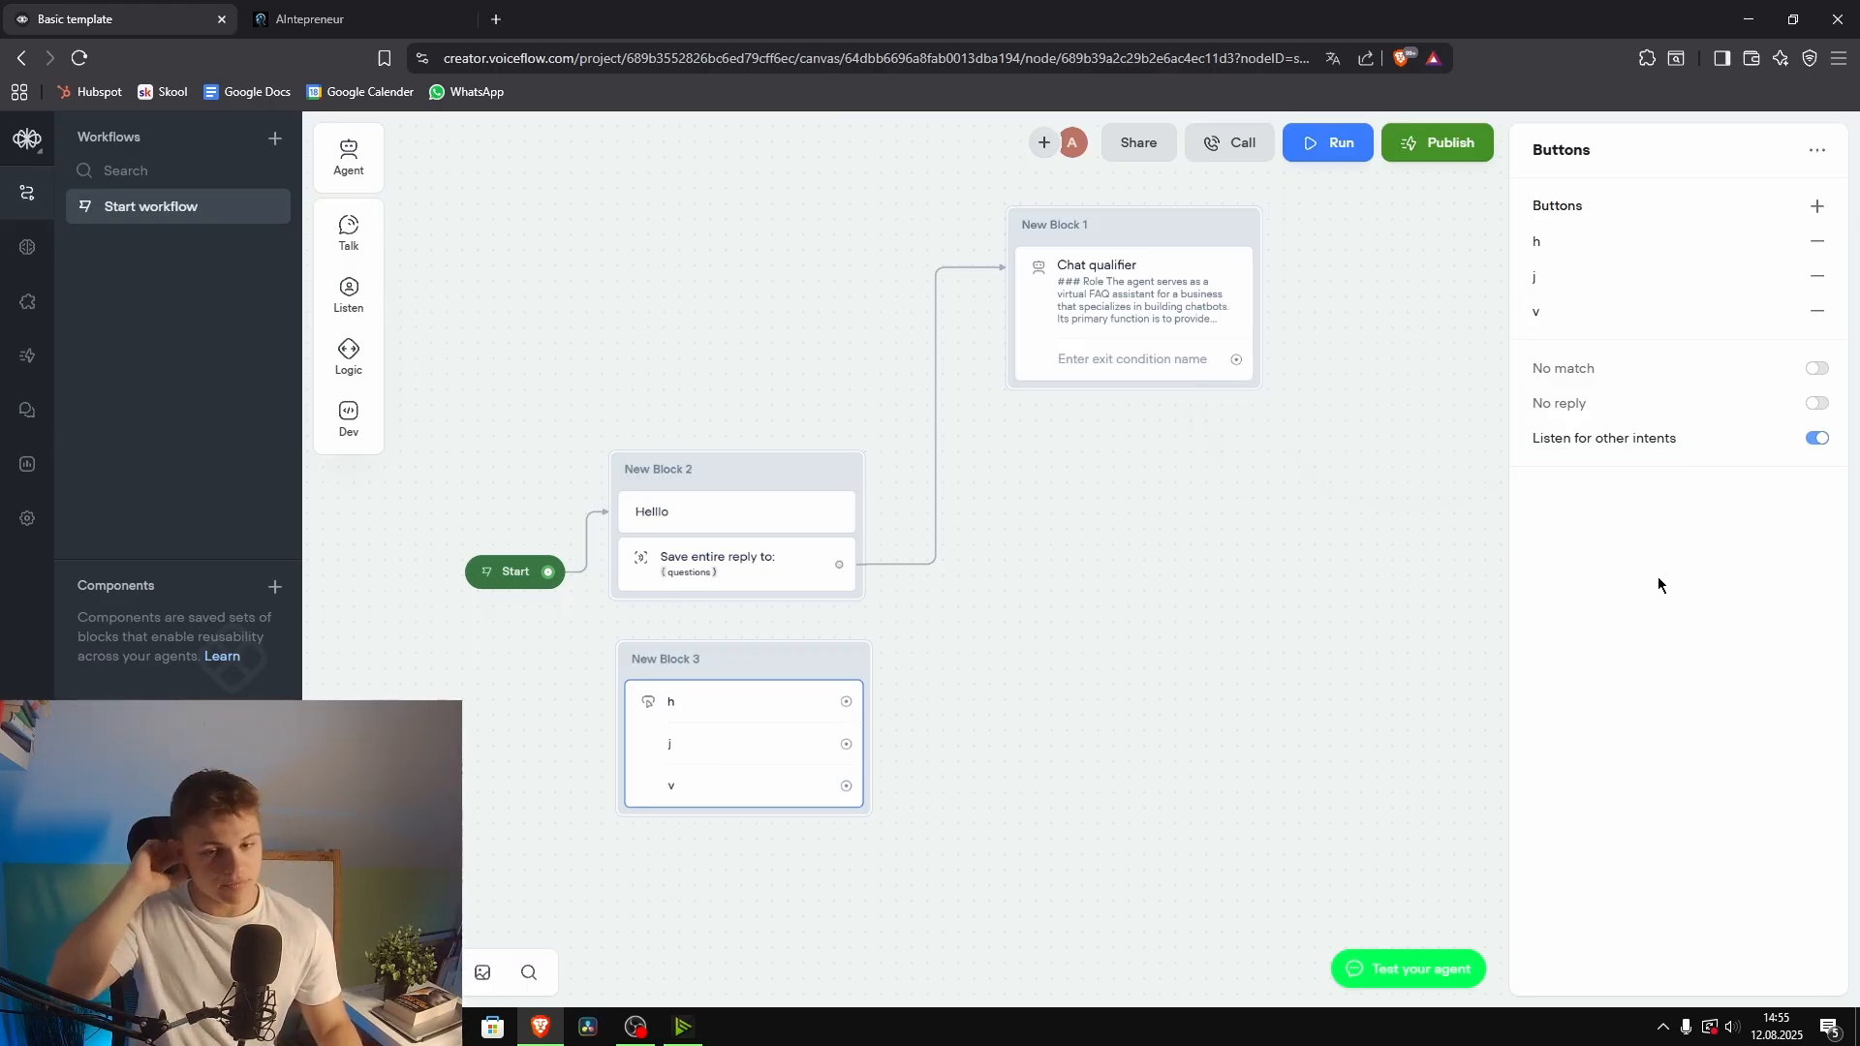
# Step: Move the Capture step out into its own block and place the Buttons step under the Helllo message
pyautogui.moveTo(747, 569); pyautogui.dragTo(1191, 746)
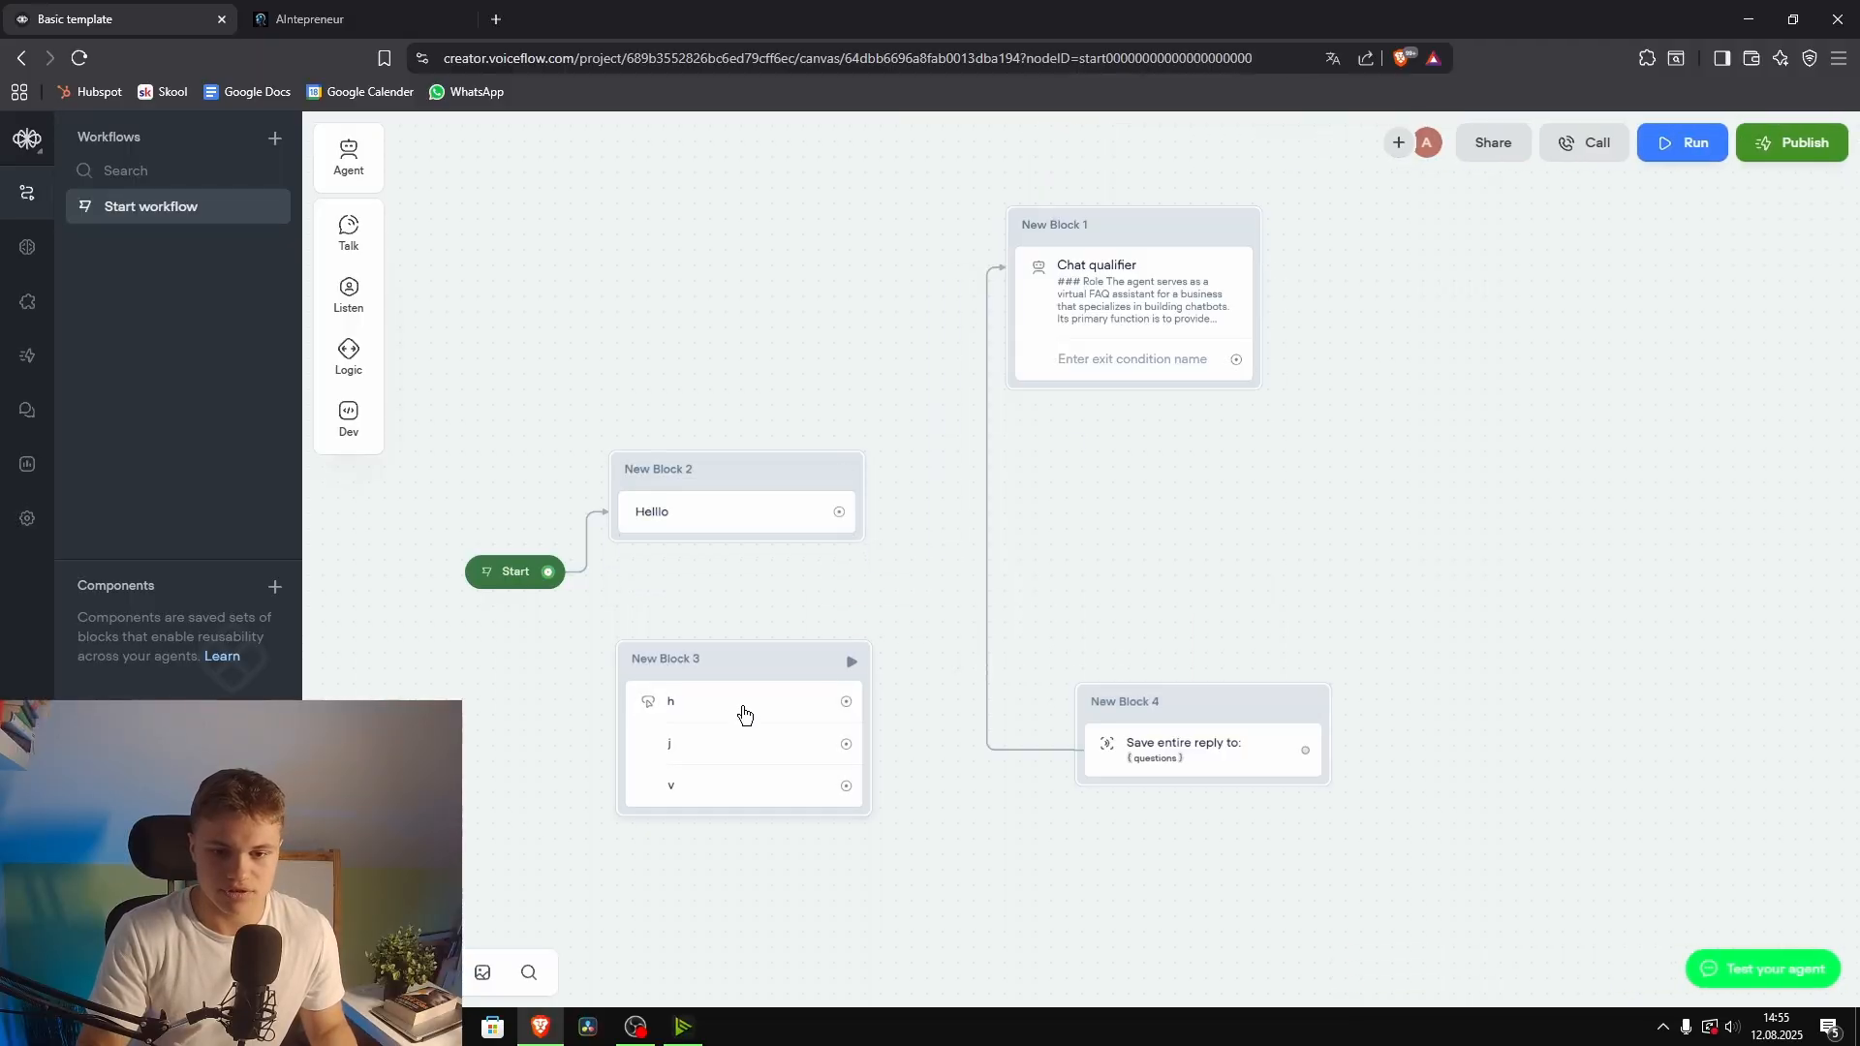
pyautogui.moveTo(746, 654); pyautogui.dragTo(732, 535)
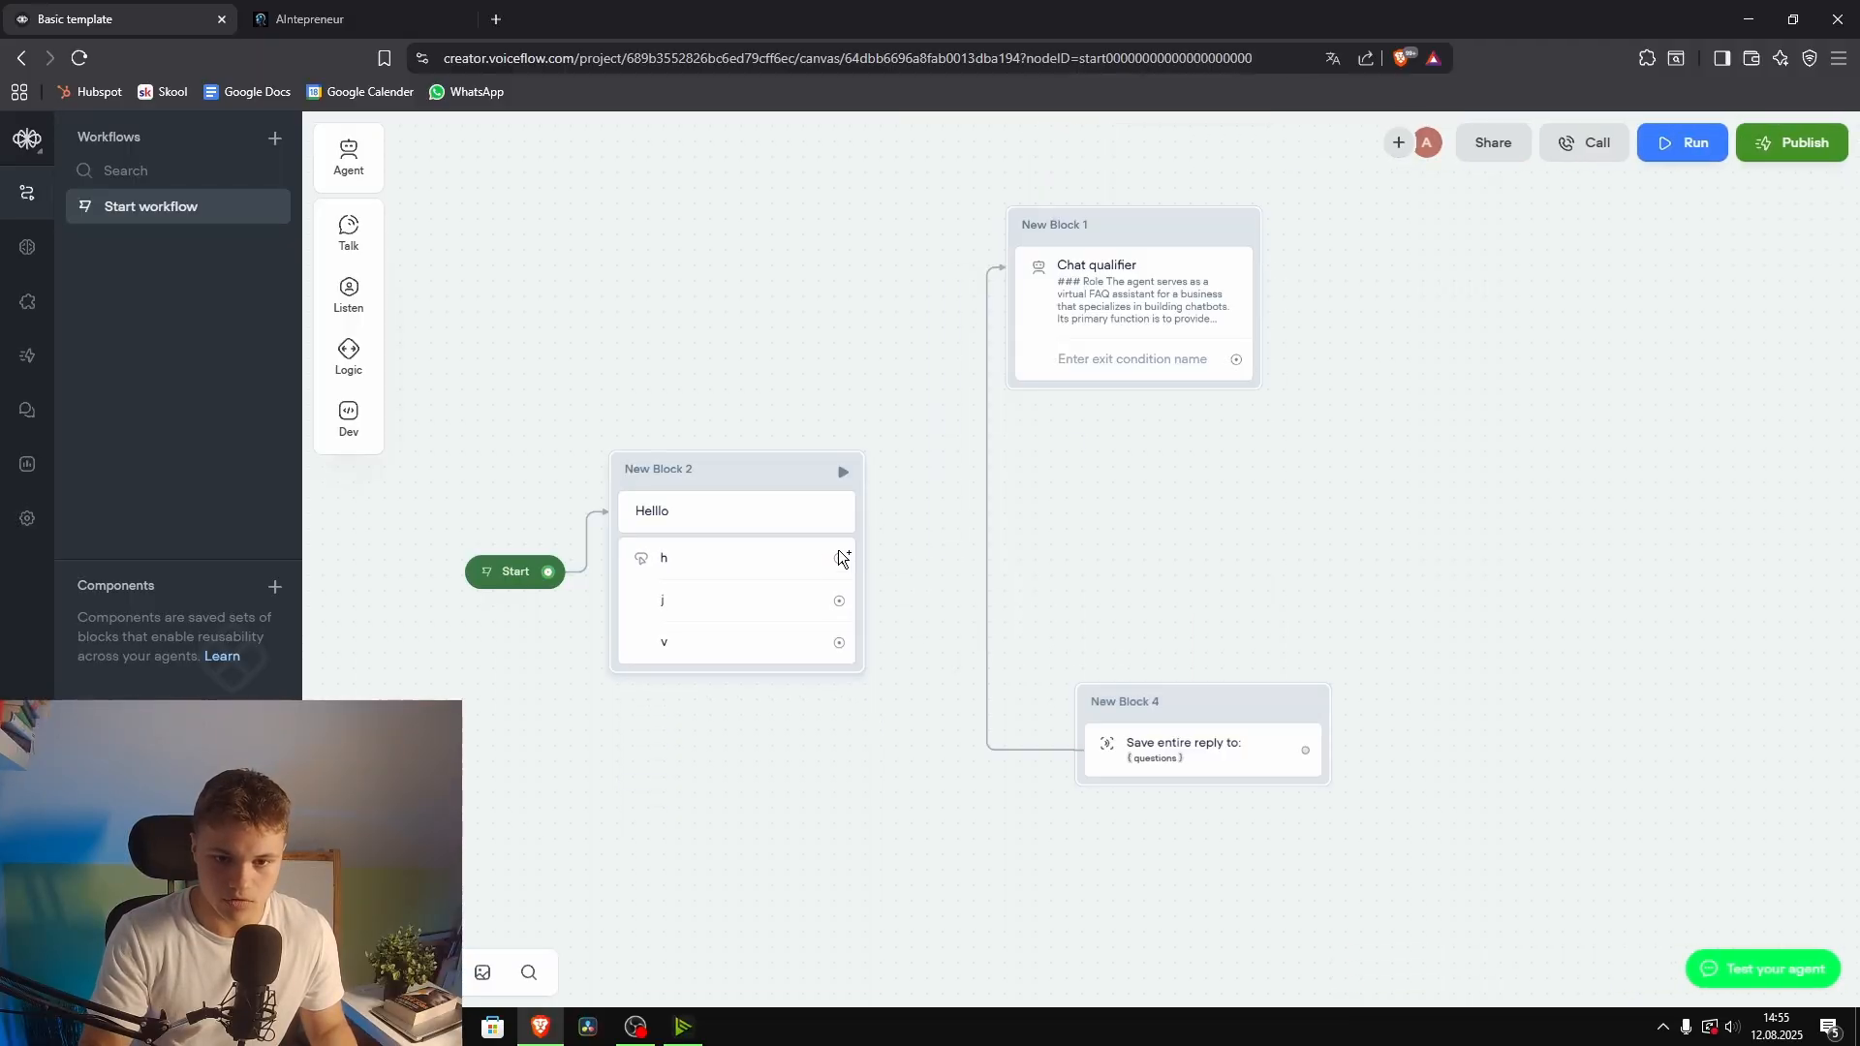
# Step: Connect buttons h and j to new agent blocks and button v to the Capture block, moving that block clear of the others
pyautogui.moveTo(841, 558); pyautogui.dragTo(1245, 484)
pyautogui.click(1321, 506)
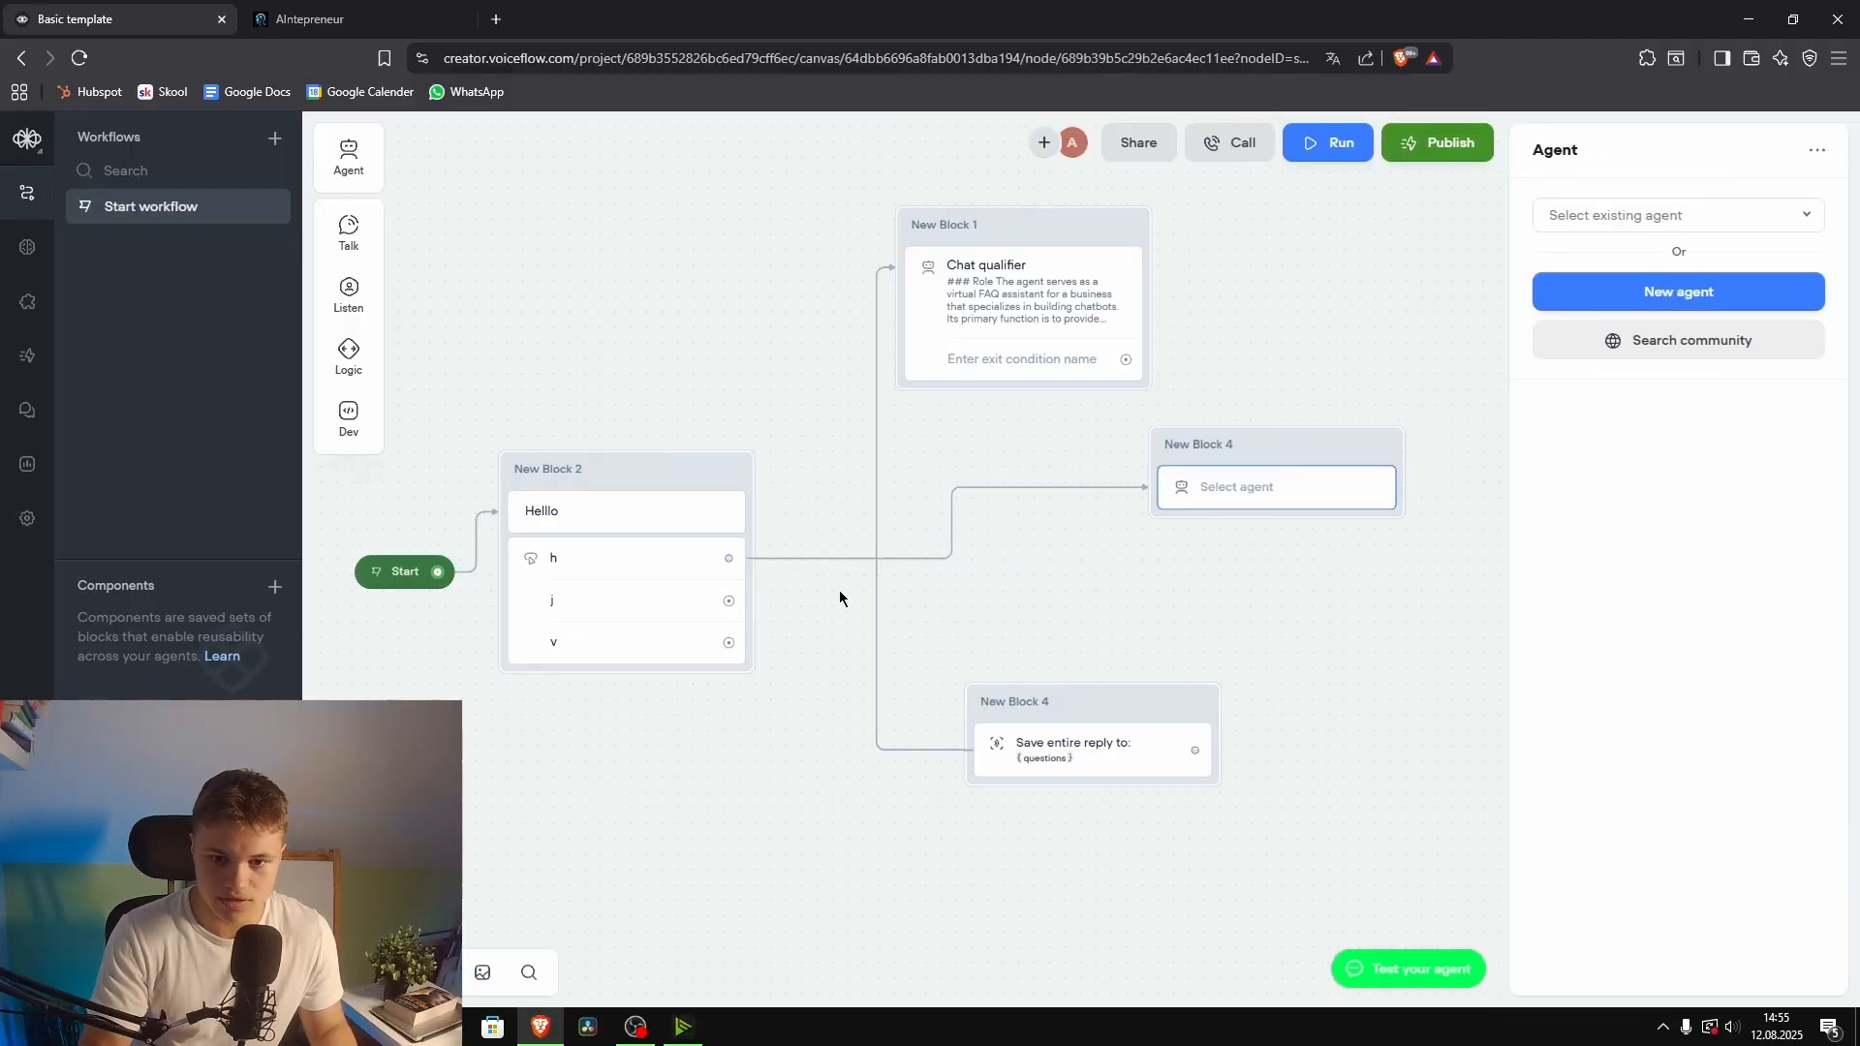
pyautogui.moveTo(729, 600); pyautogui.dragTo(786, 724)
pyautogui.click(841, 736)
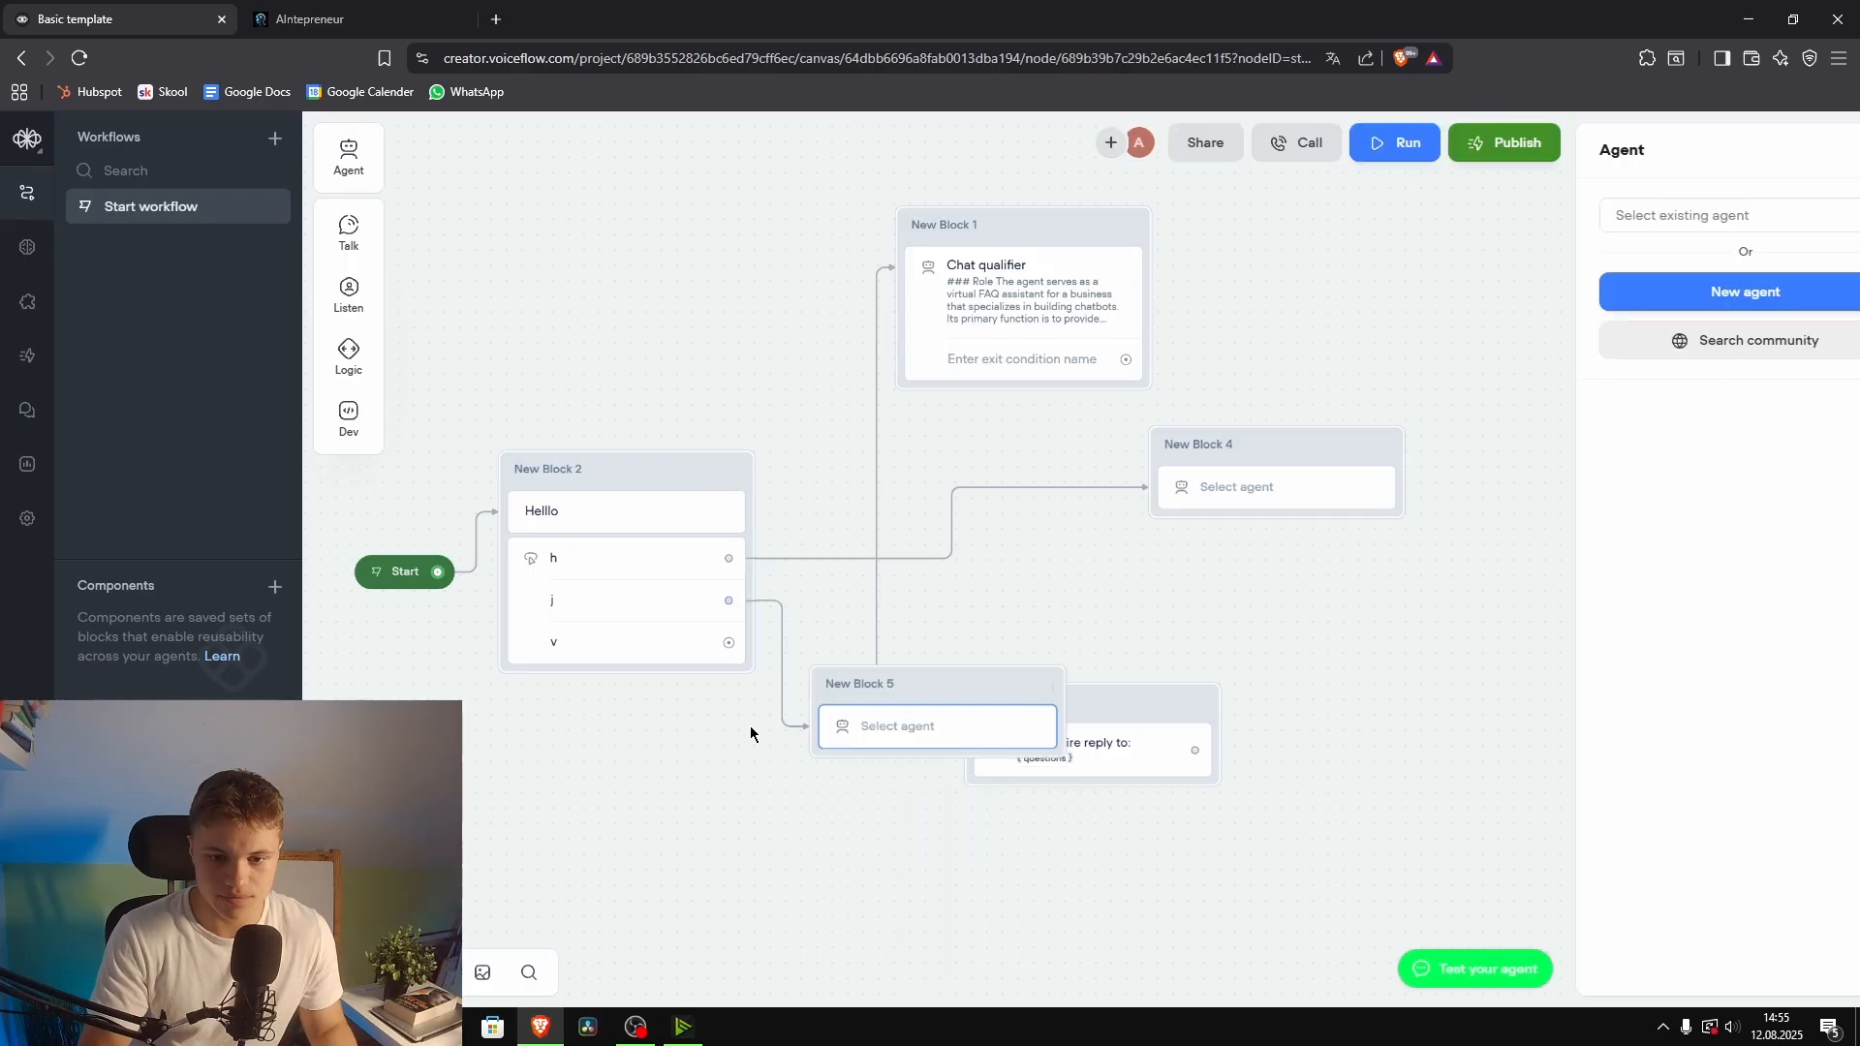
pyautogui.click(1150, 706)
pyautogui.moveTo(1149, 706); pyautogui.dragTo(1379, 675)
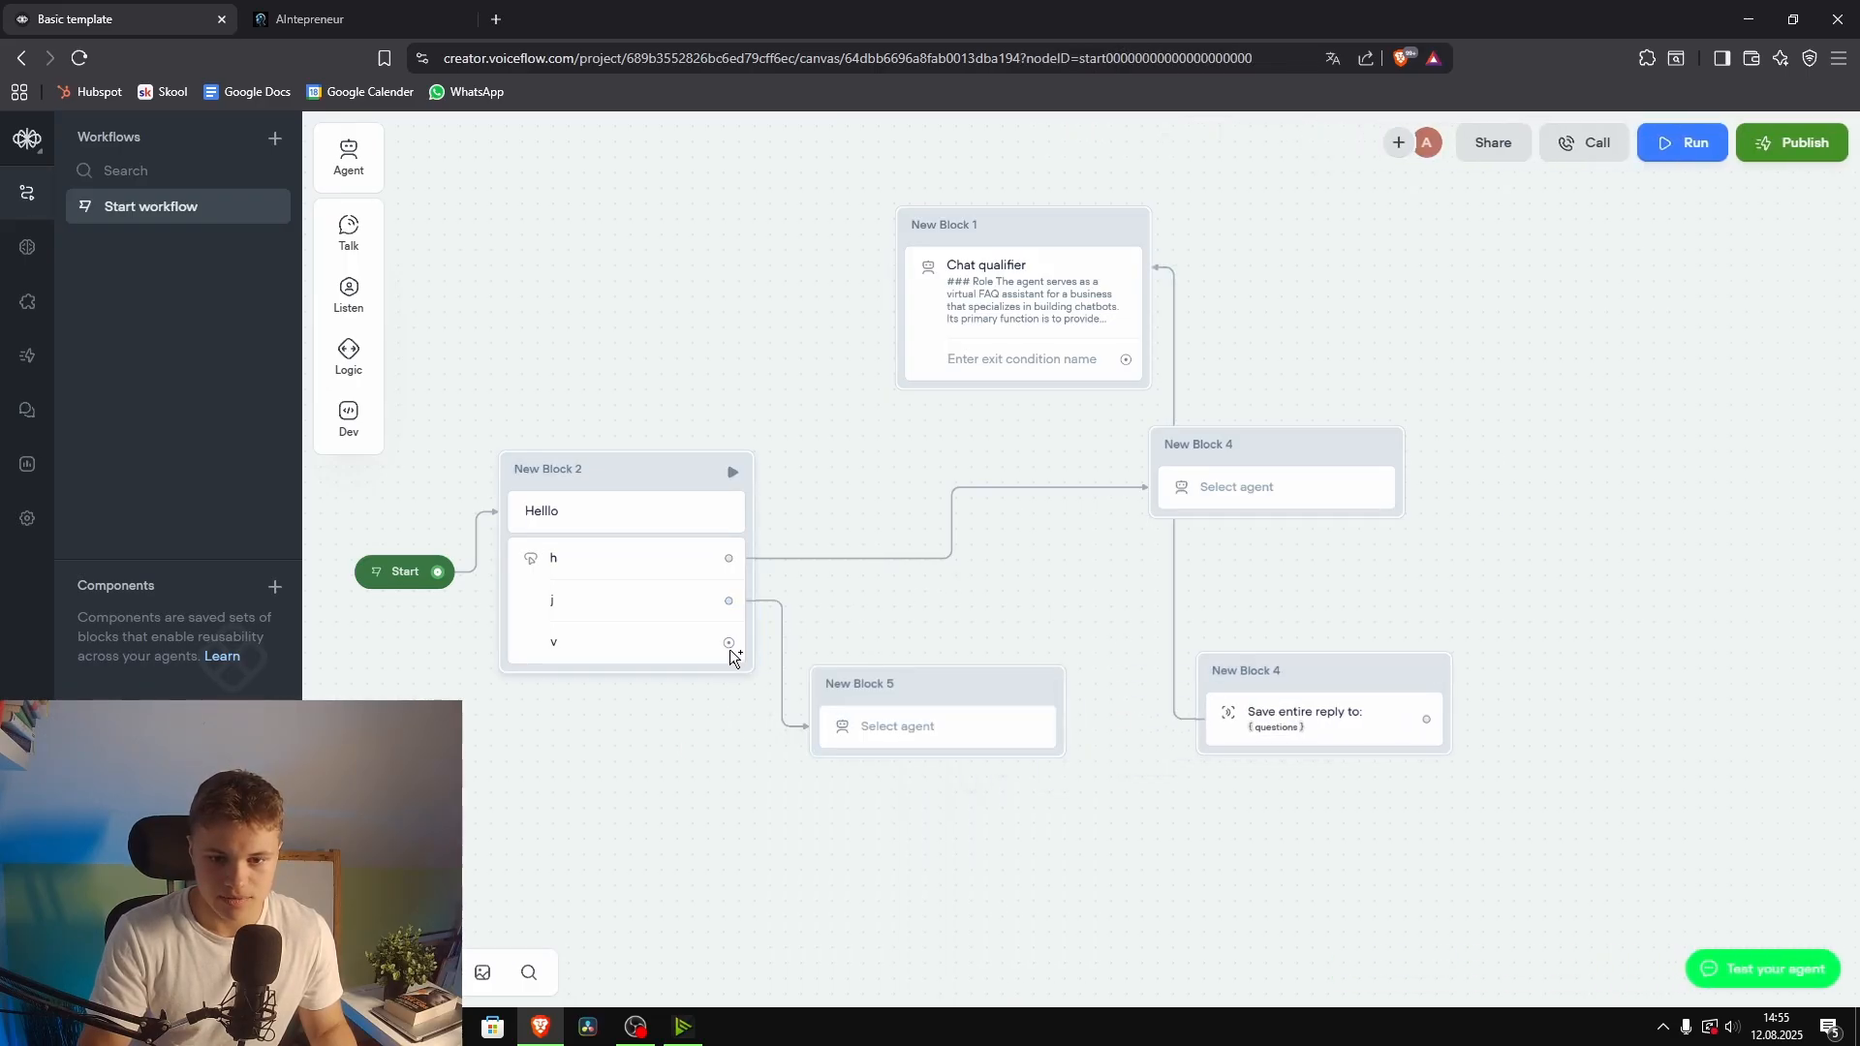
pyautogui.moveTo(730, 642); pyautogui.dragTo(1216, 706)
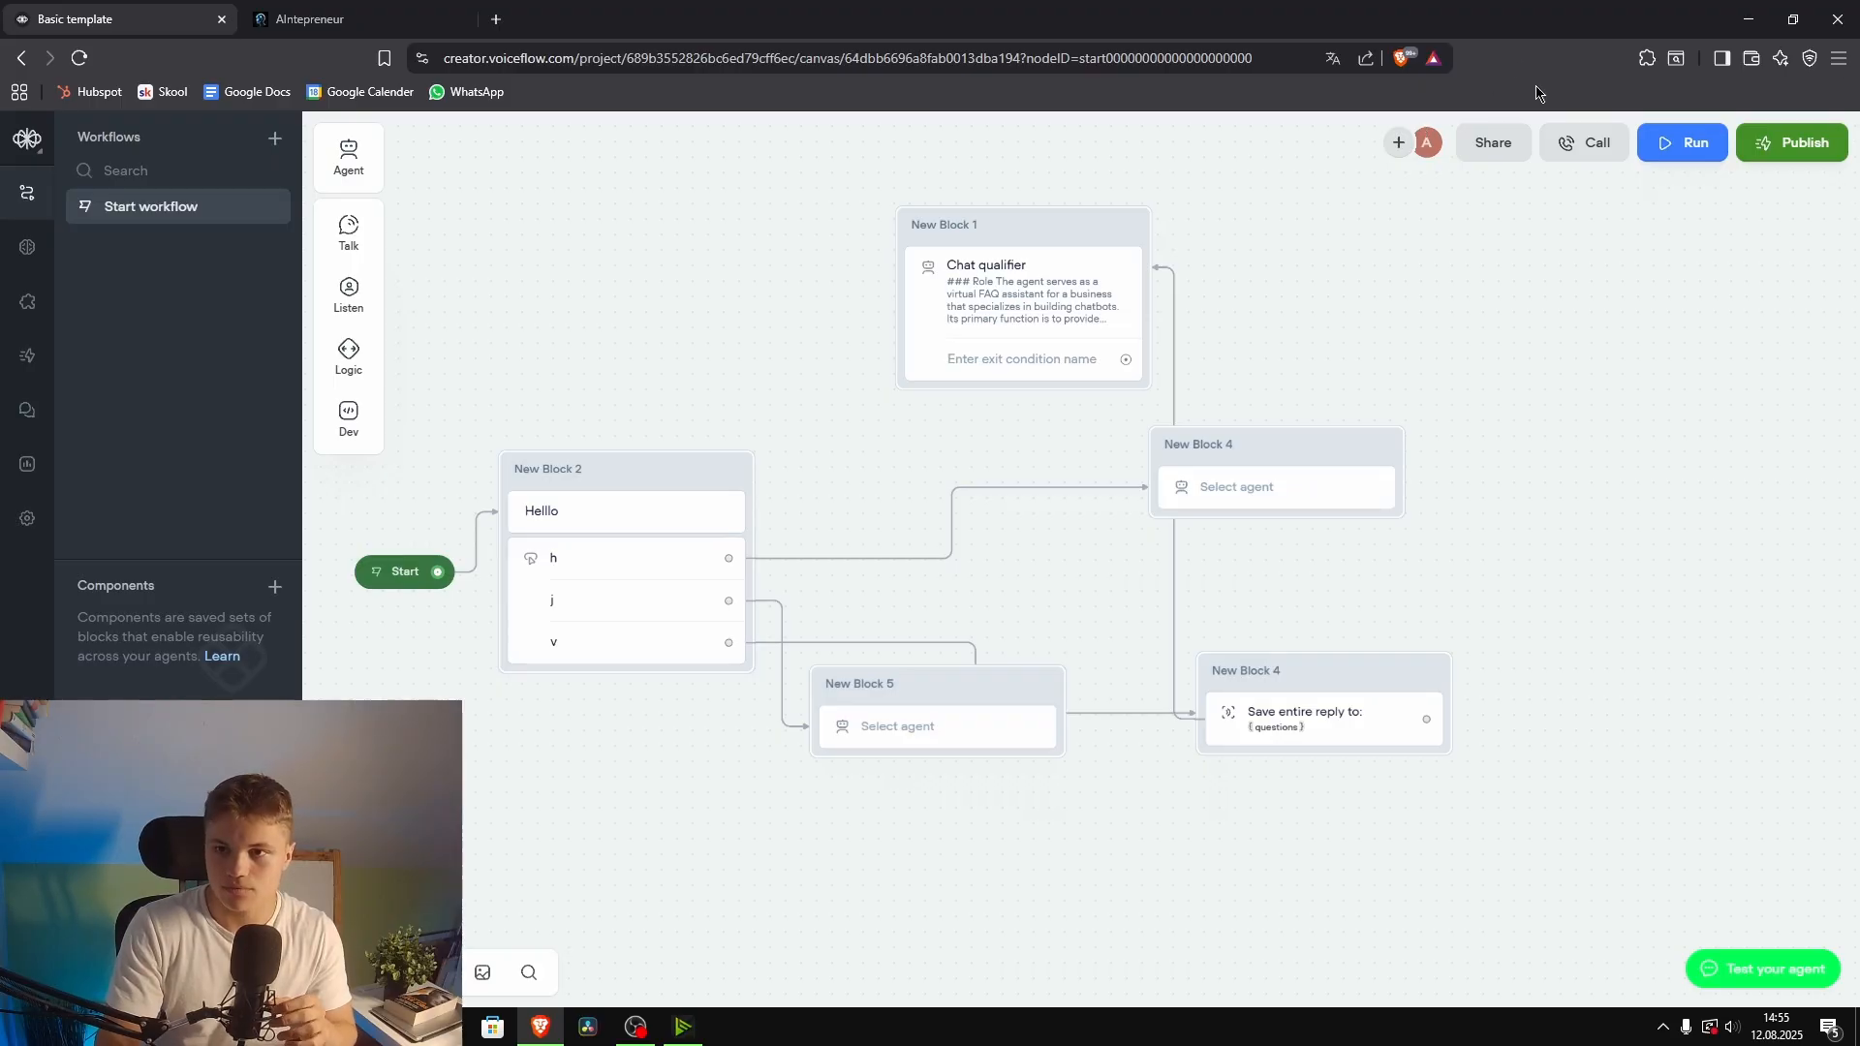
# Step: Test-run the workflow with the three buttons
pyautogui.click(1682, 142)
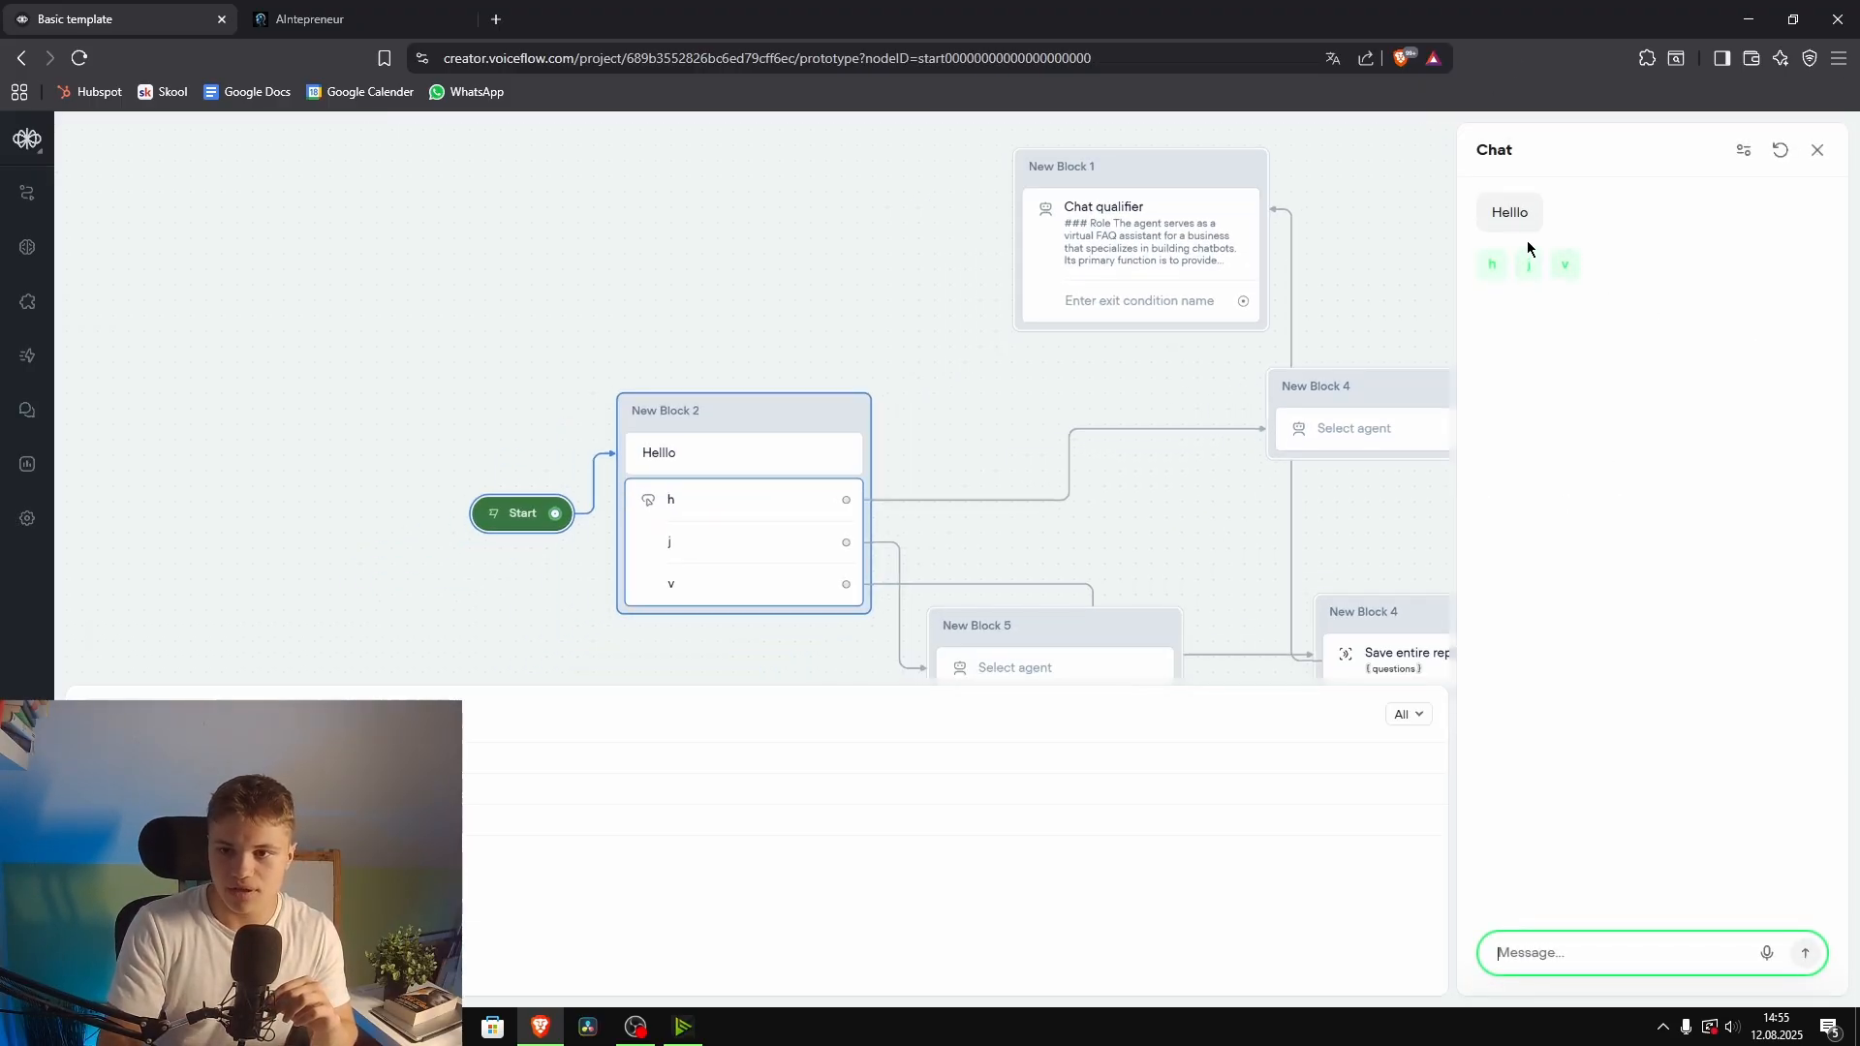
# Step: Test the "v" option in the chat preview, view the flow path it follows, and close the preview
pyautogui.click(1569, 268)
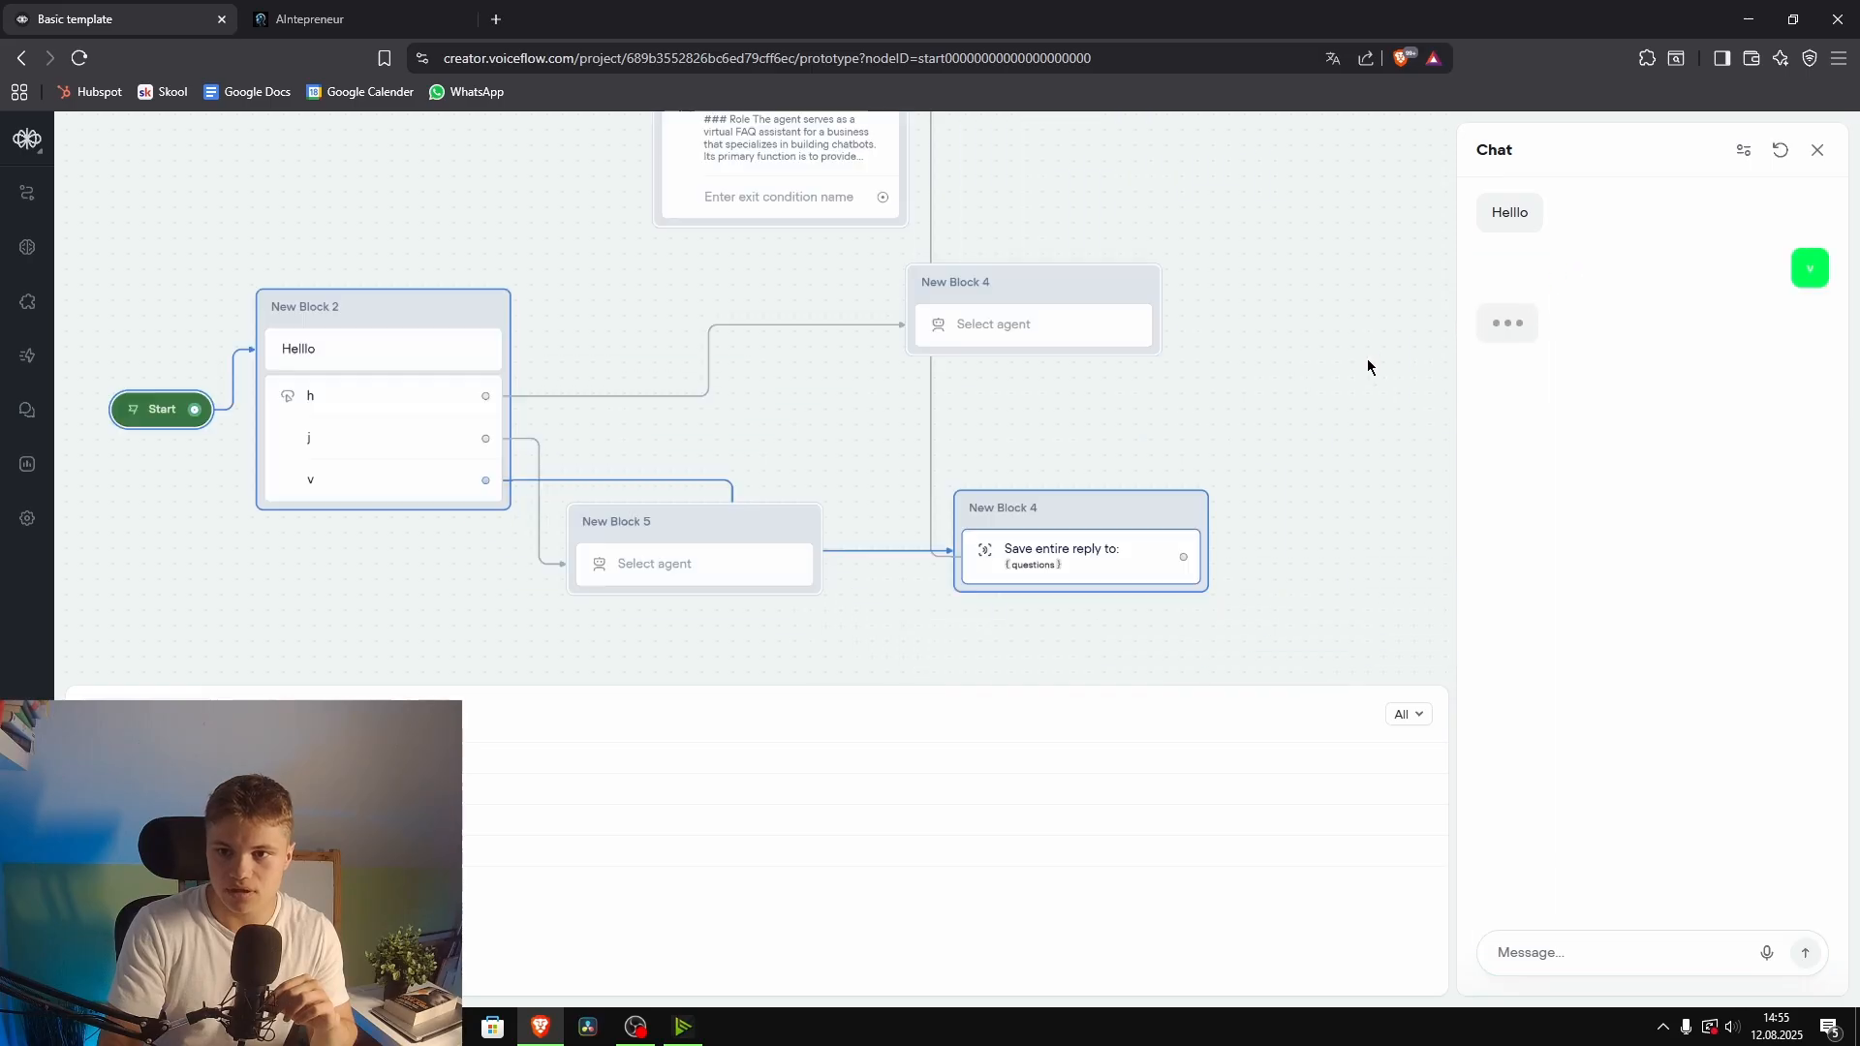
pyautogui.moveTo(432, 330); pyautogui.dragTo(623, 329)
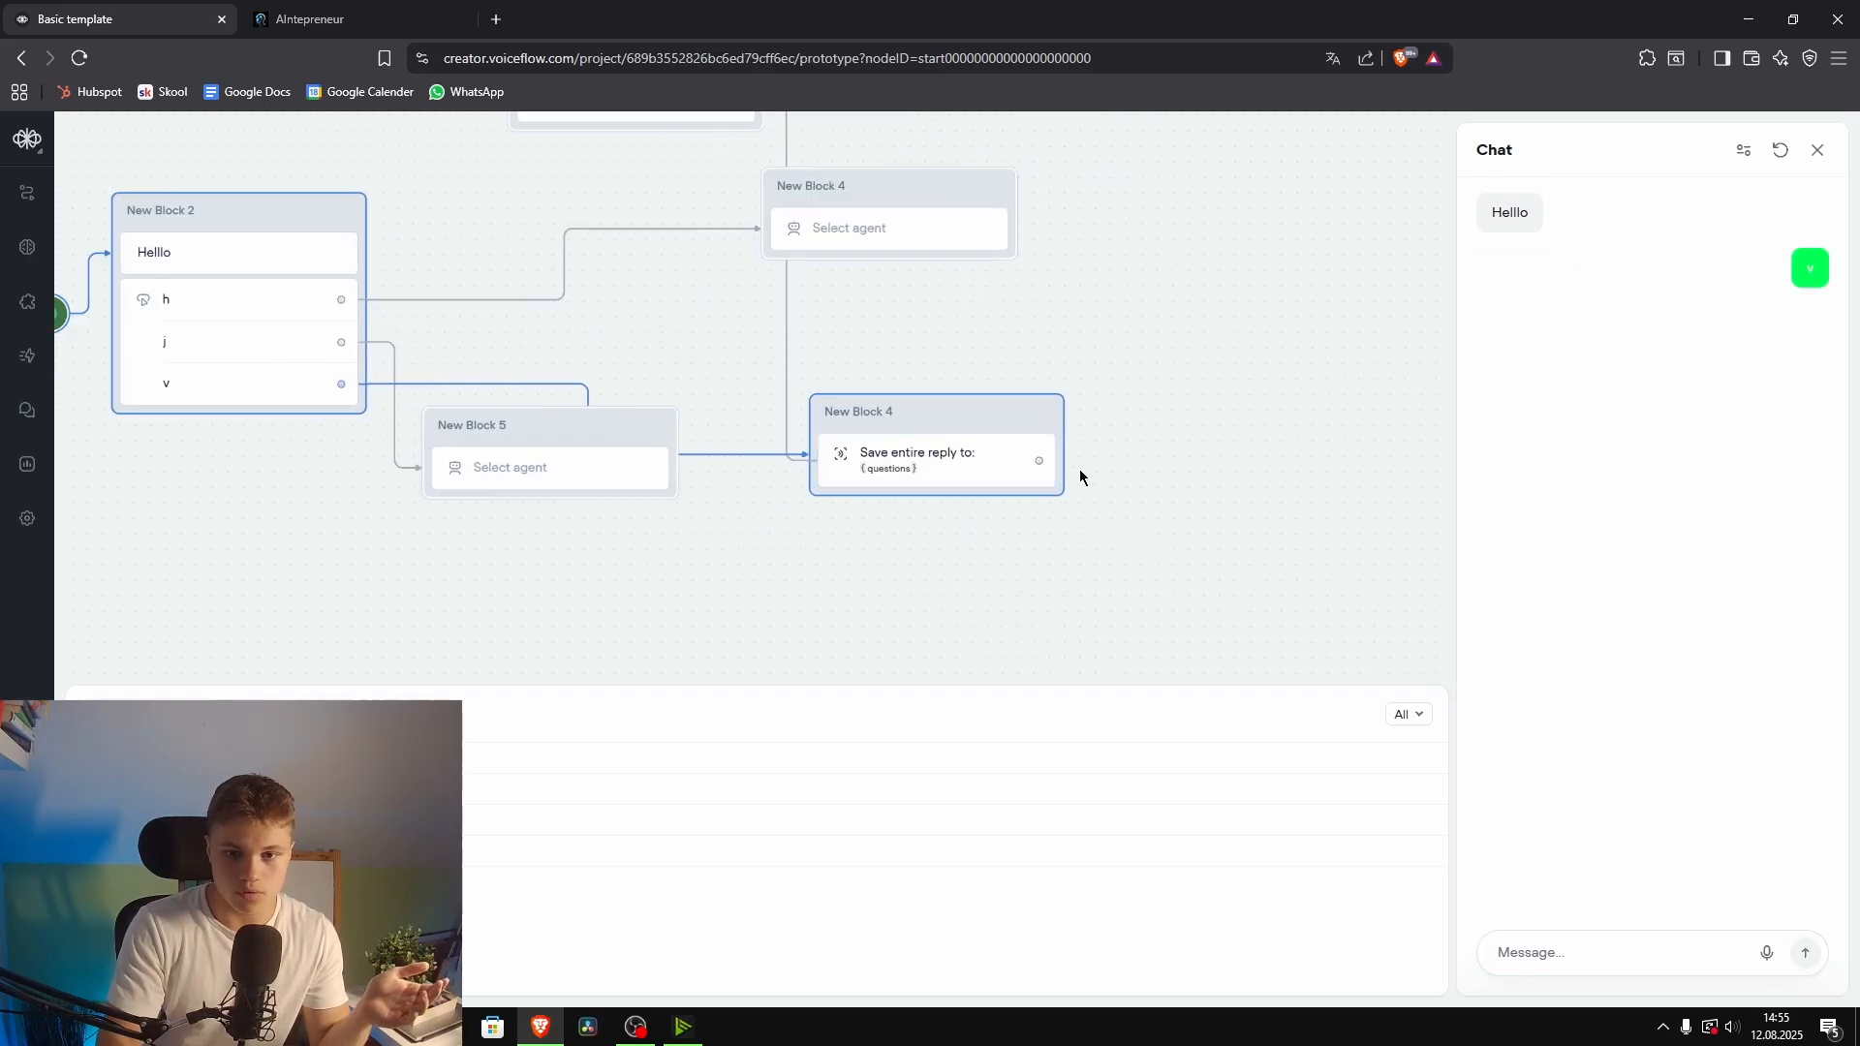
pyautogui.click(1818, 150)
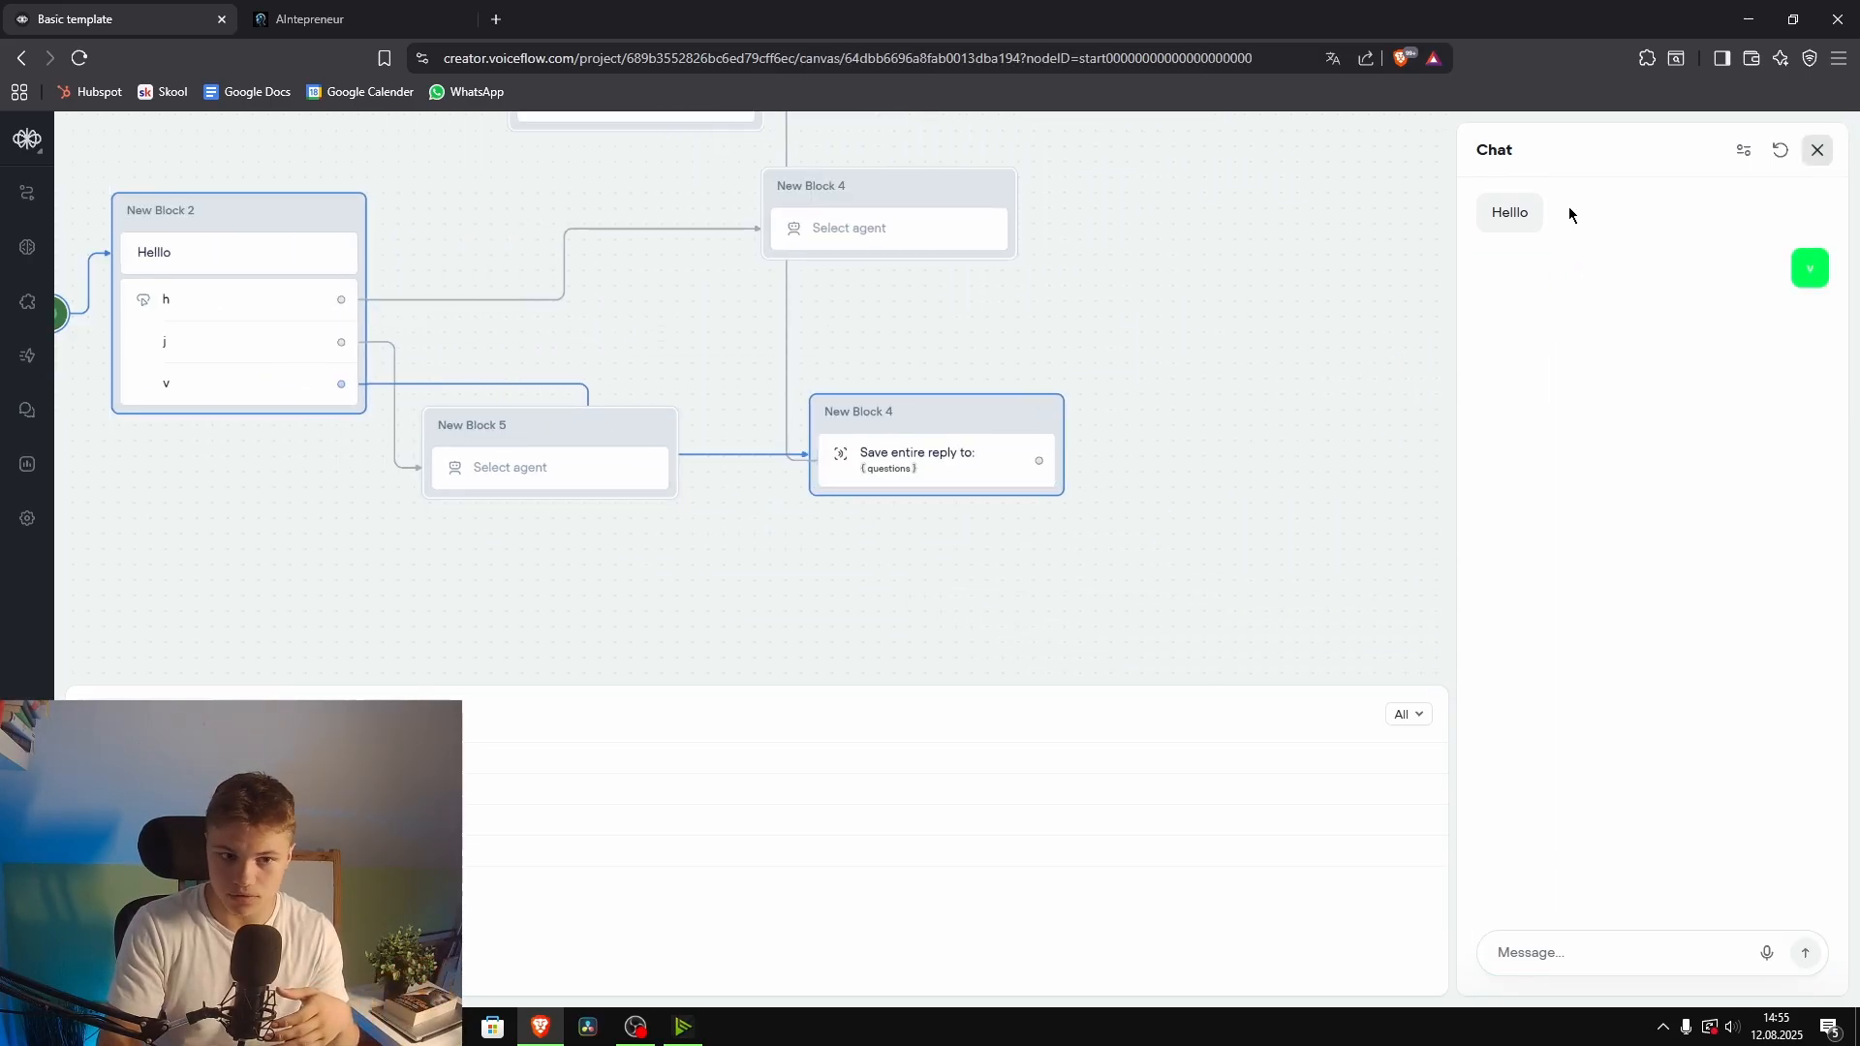
# Step: Replace the buttons in New Block 2 with the capture step for questions, and delete the two empty agent blocks
pyautogui.click(810, 501)
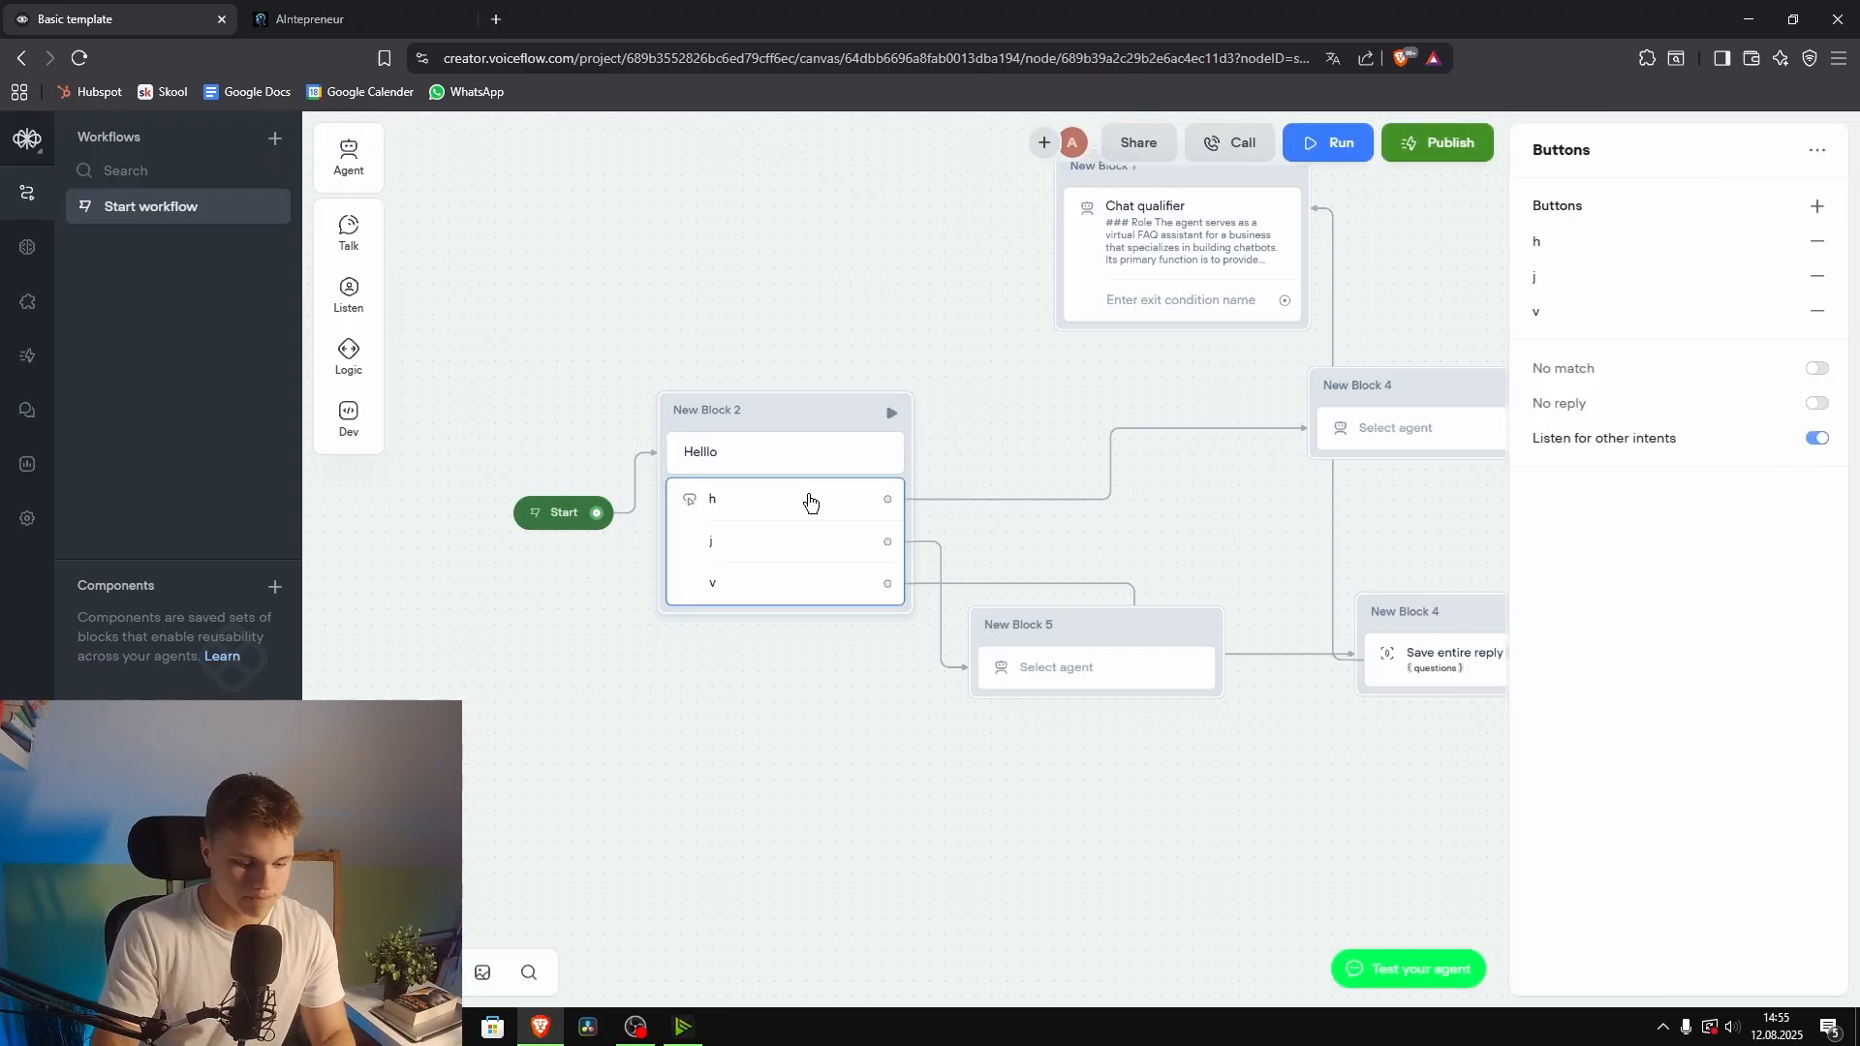
pyautogui.press('Delete')
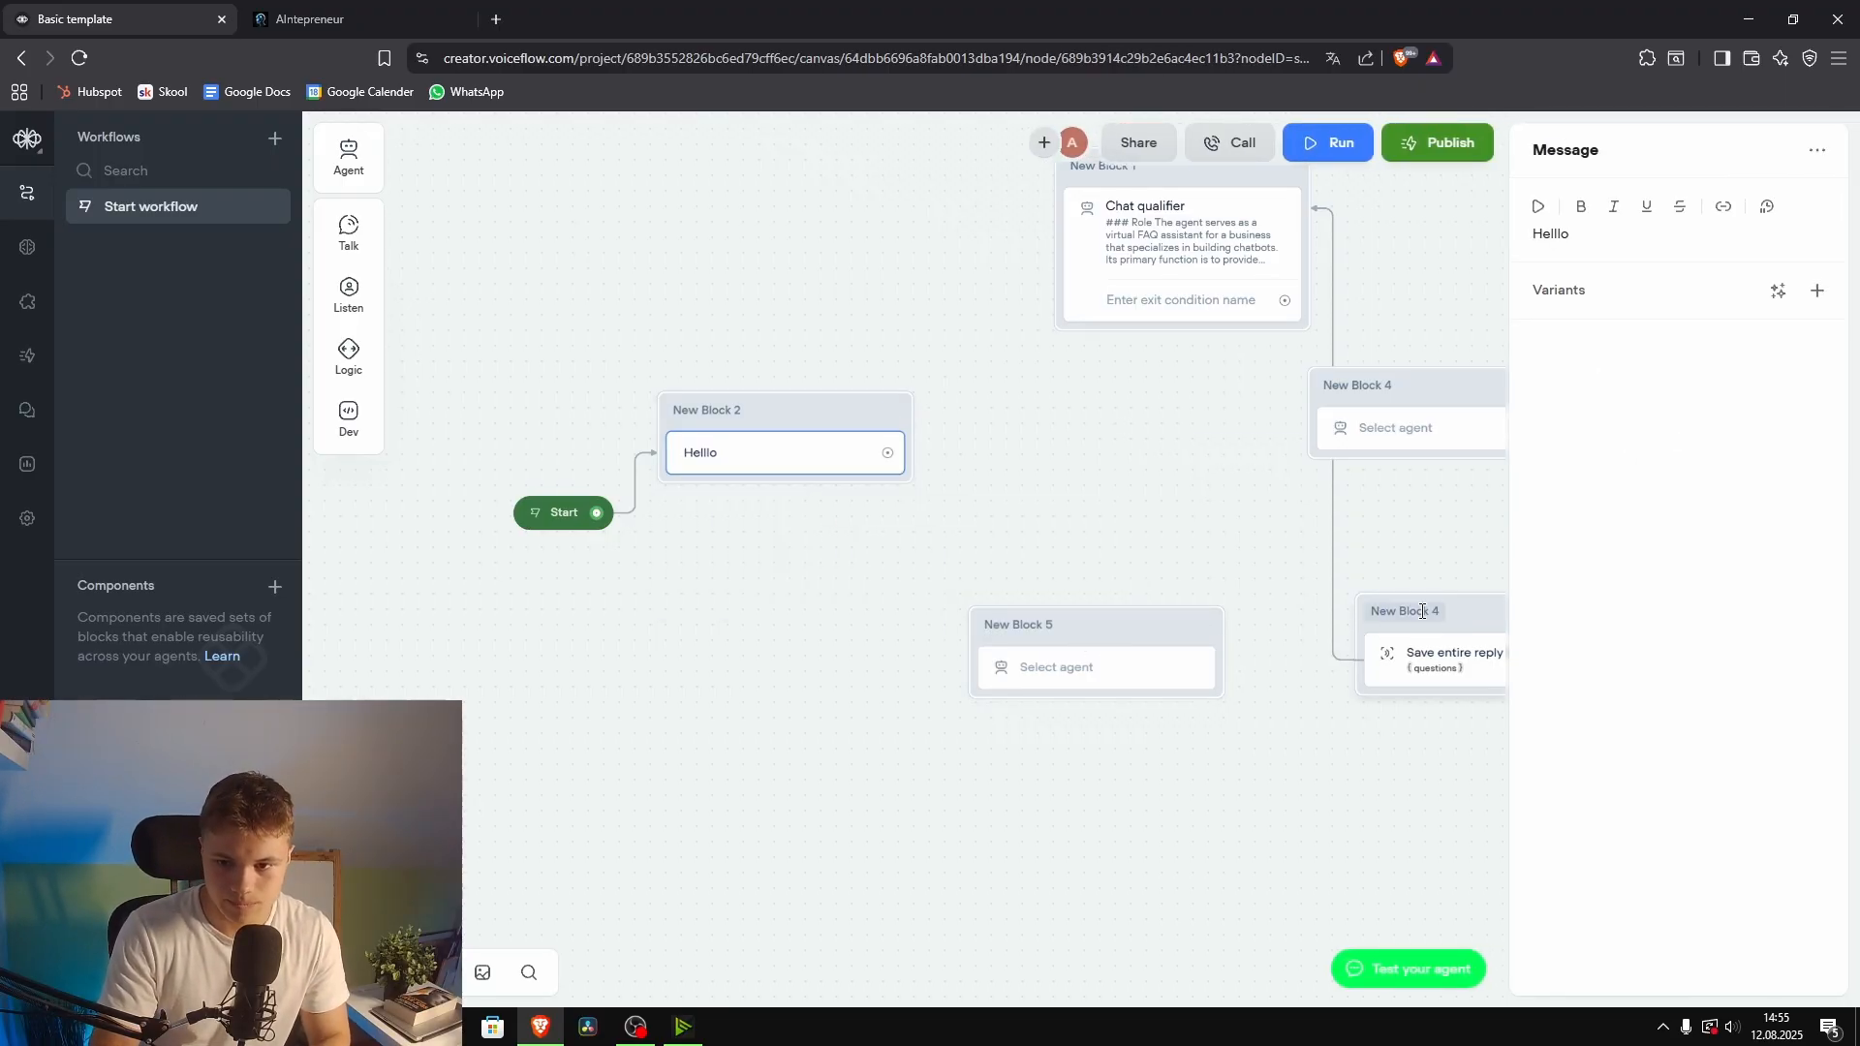
pyautogui.moveTo(1475, 625); pyautogui.dragTo(801, 494)
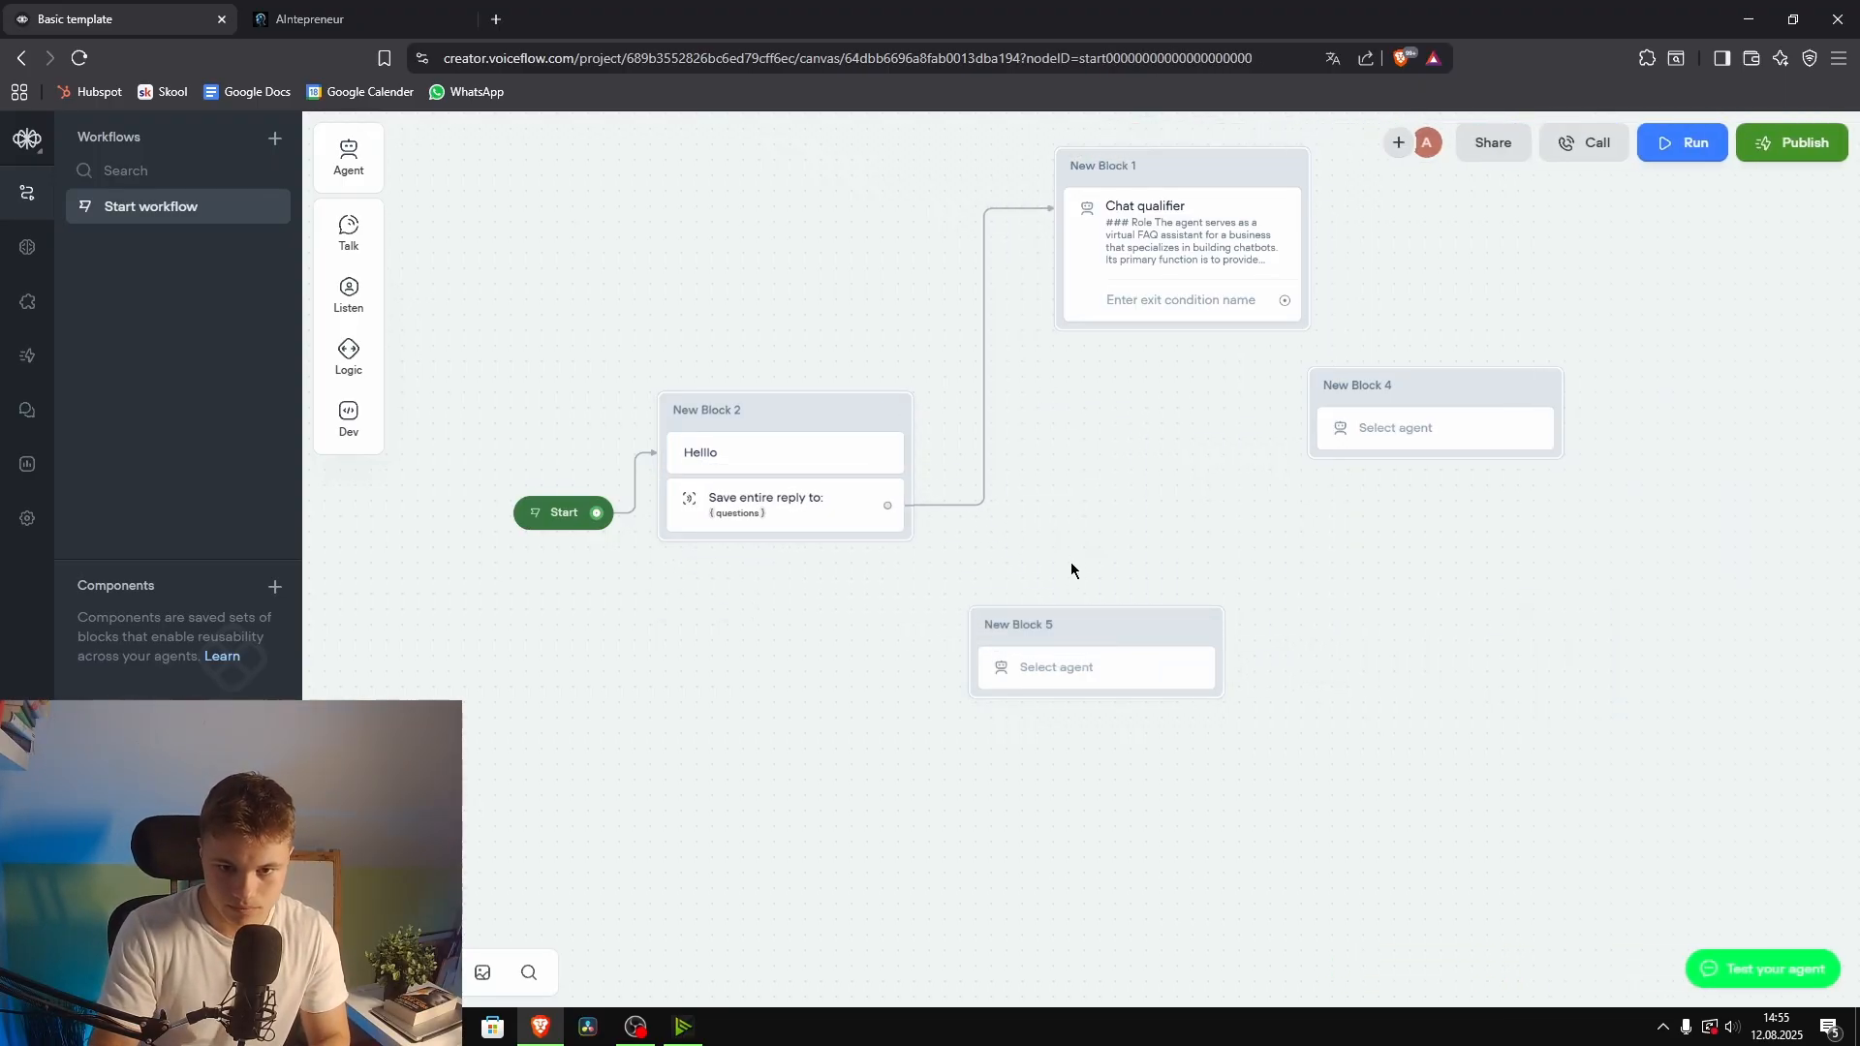
pyautogui.click(1131, 630)
pyautogui.press('Delete')
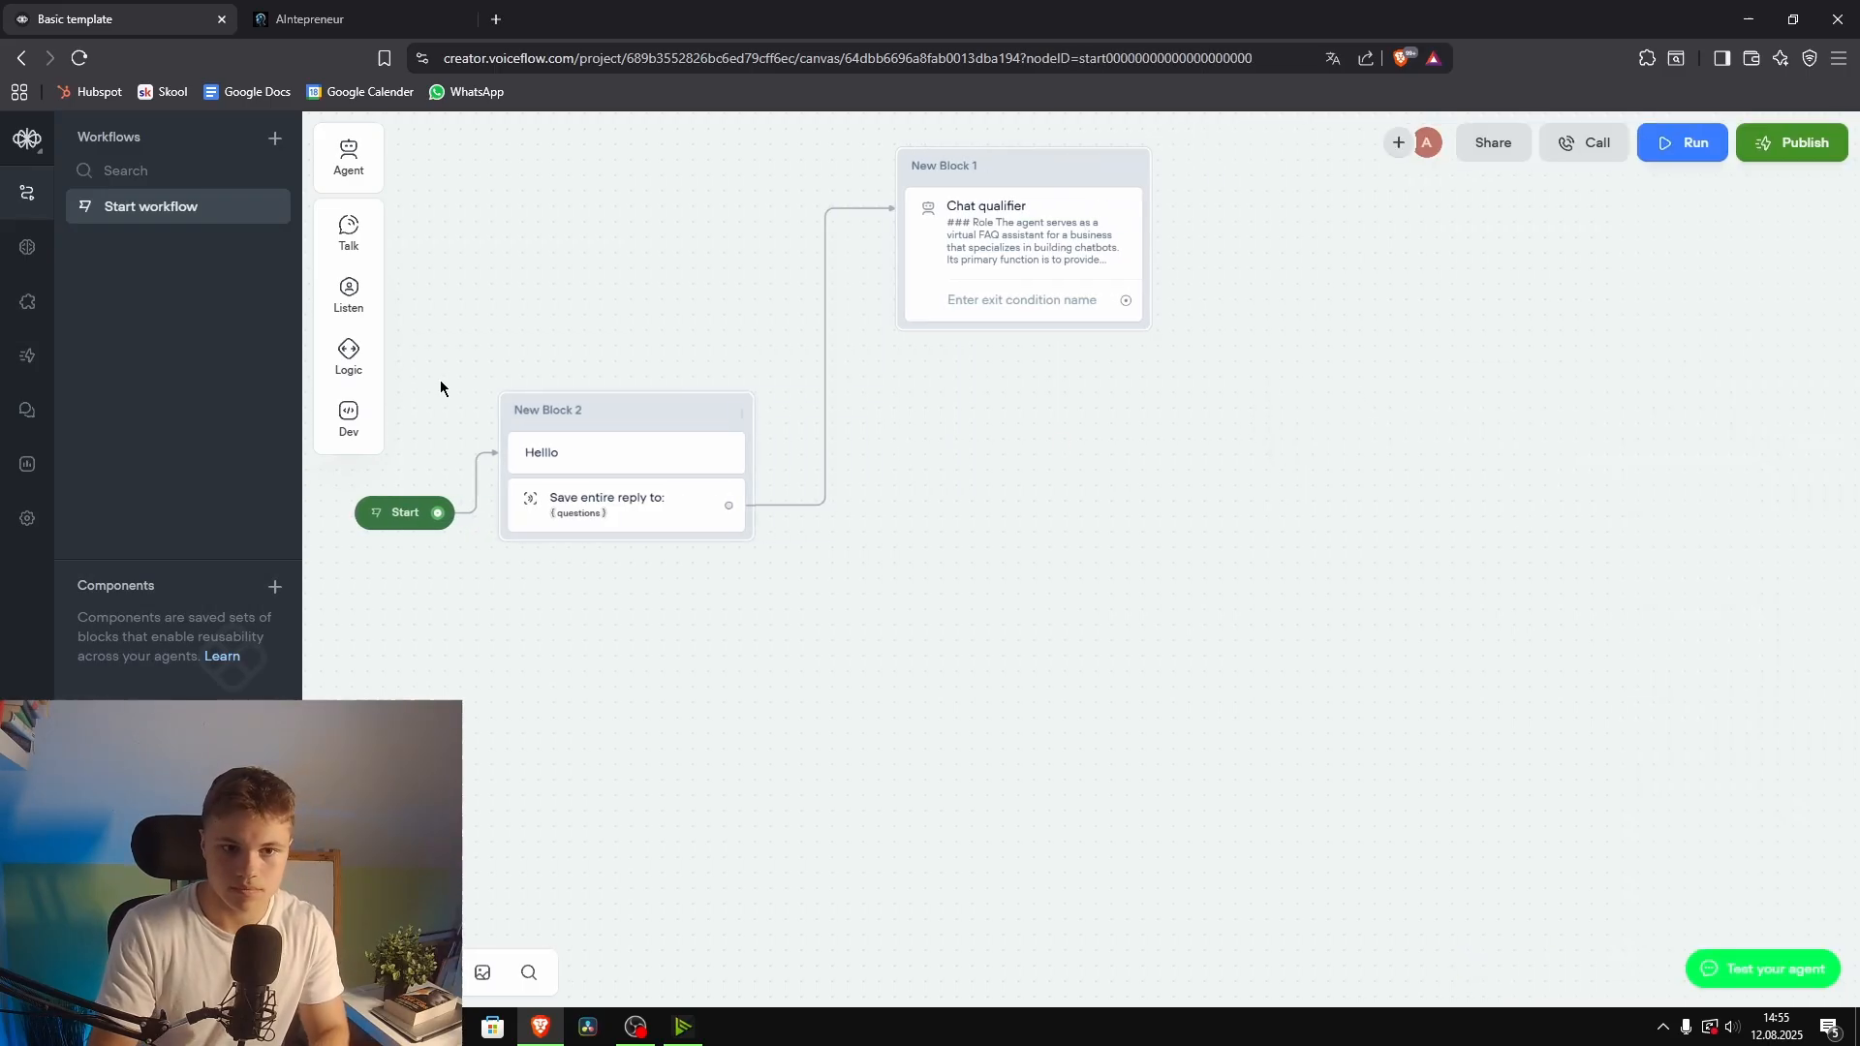
# Step: Place a Choice block on the canvas below New Block 2 and delete it again
pyautogui.moveTo(359, 307)
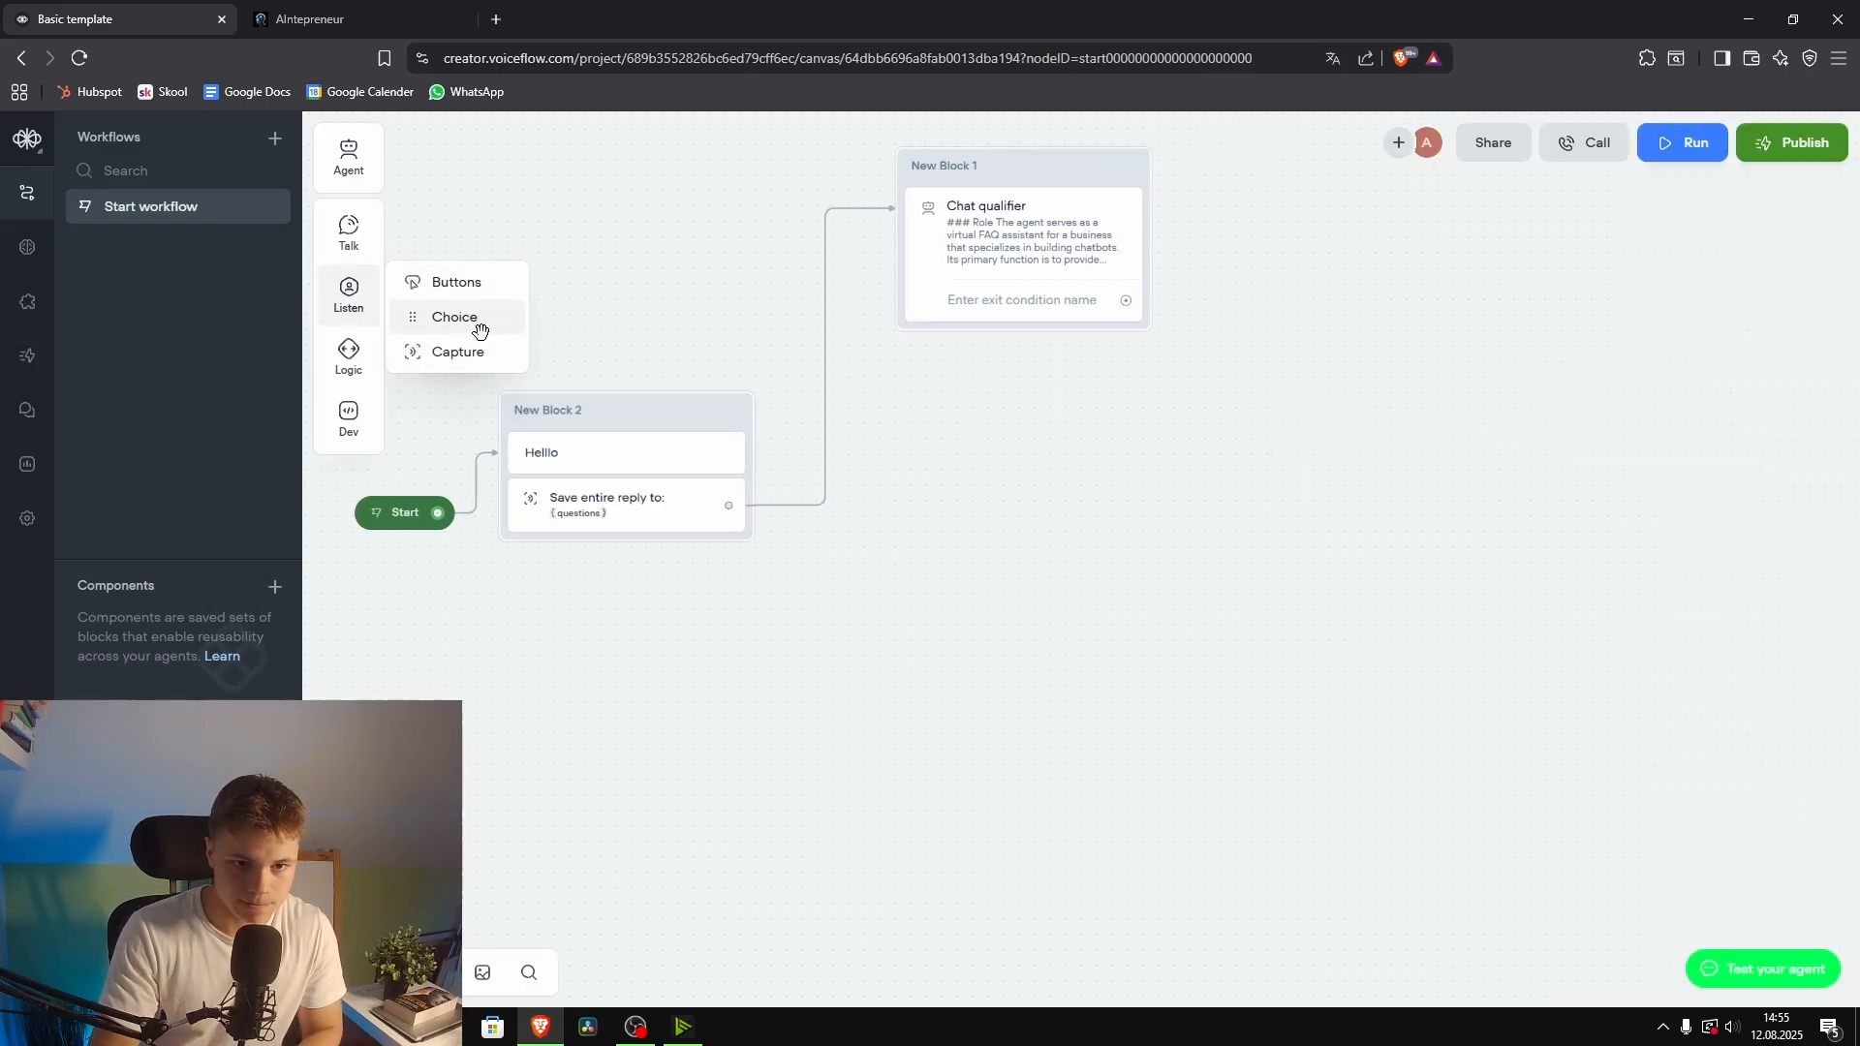
pyautogui.moveTo(479, 331); pyautogui.dragTo(616, 666)
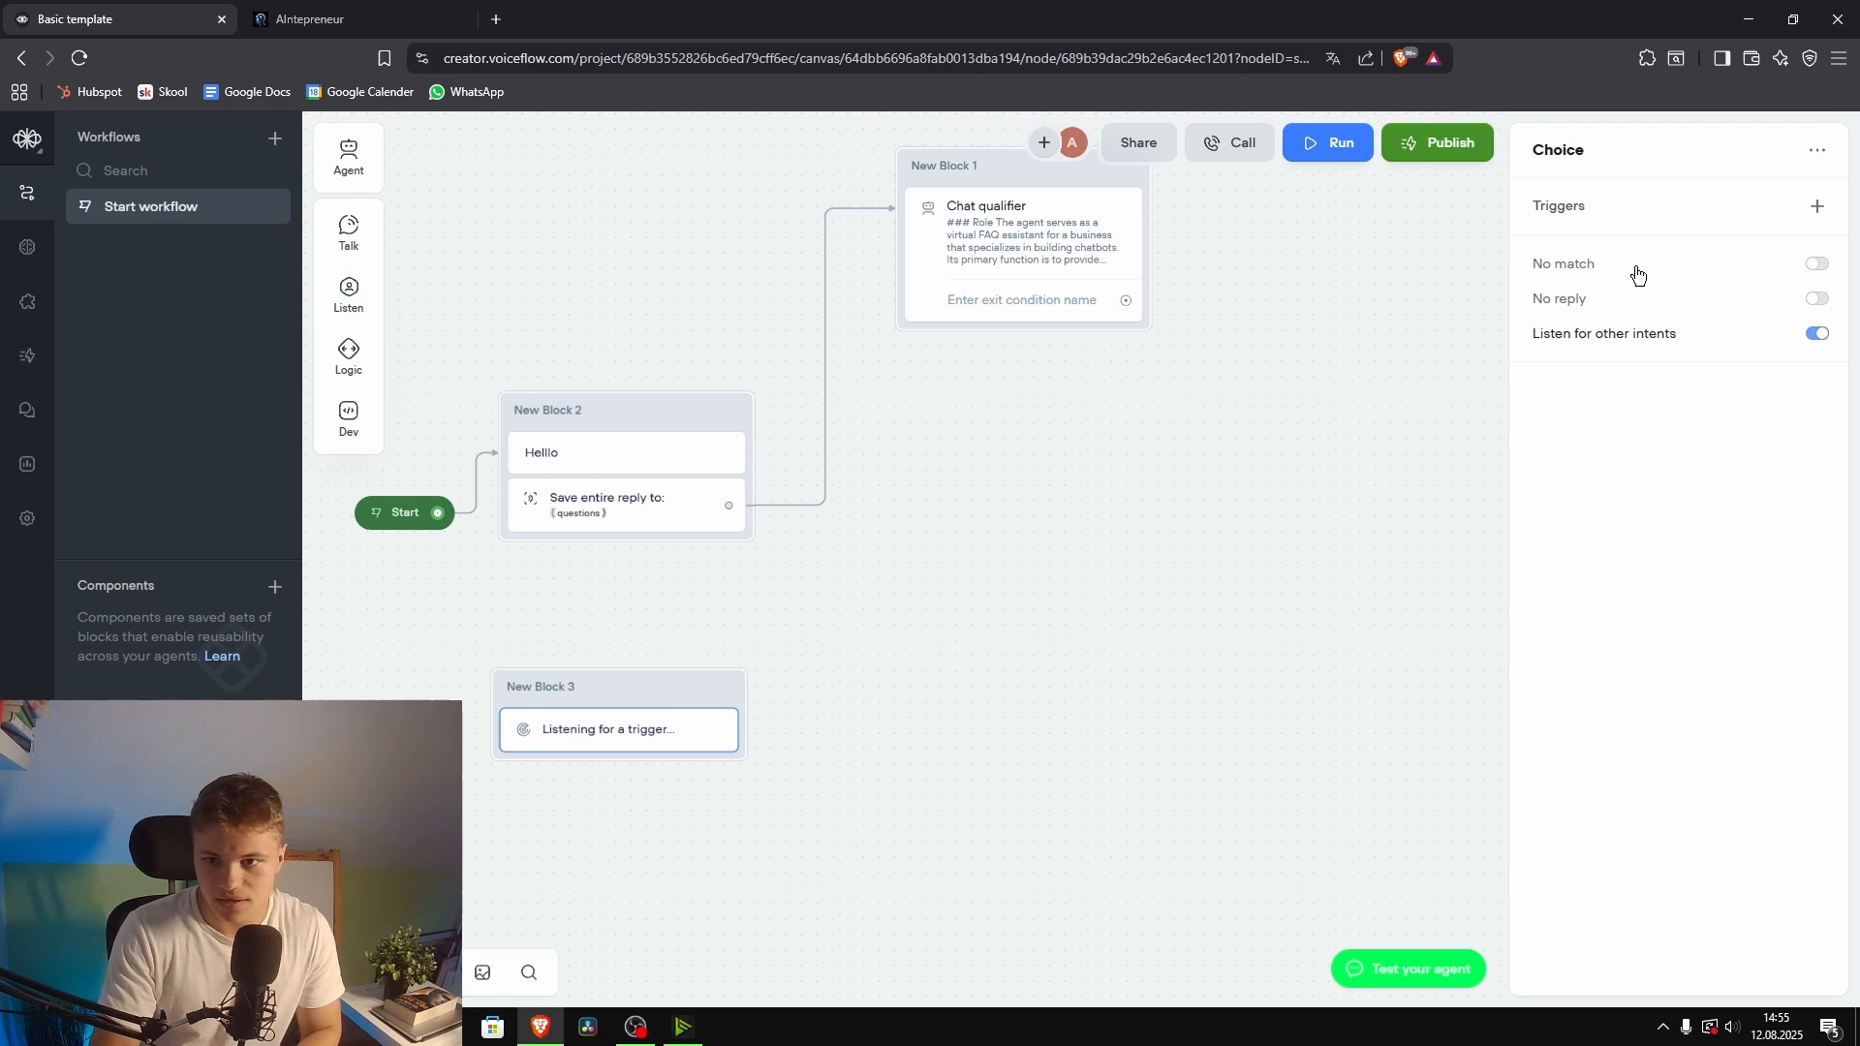
pyautogui.moveTo(874, 668); pyautogui.dragTo(1100, 684)
pyautogui.click(875, 716)
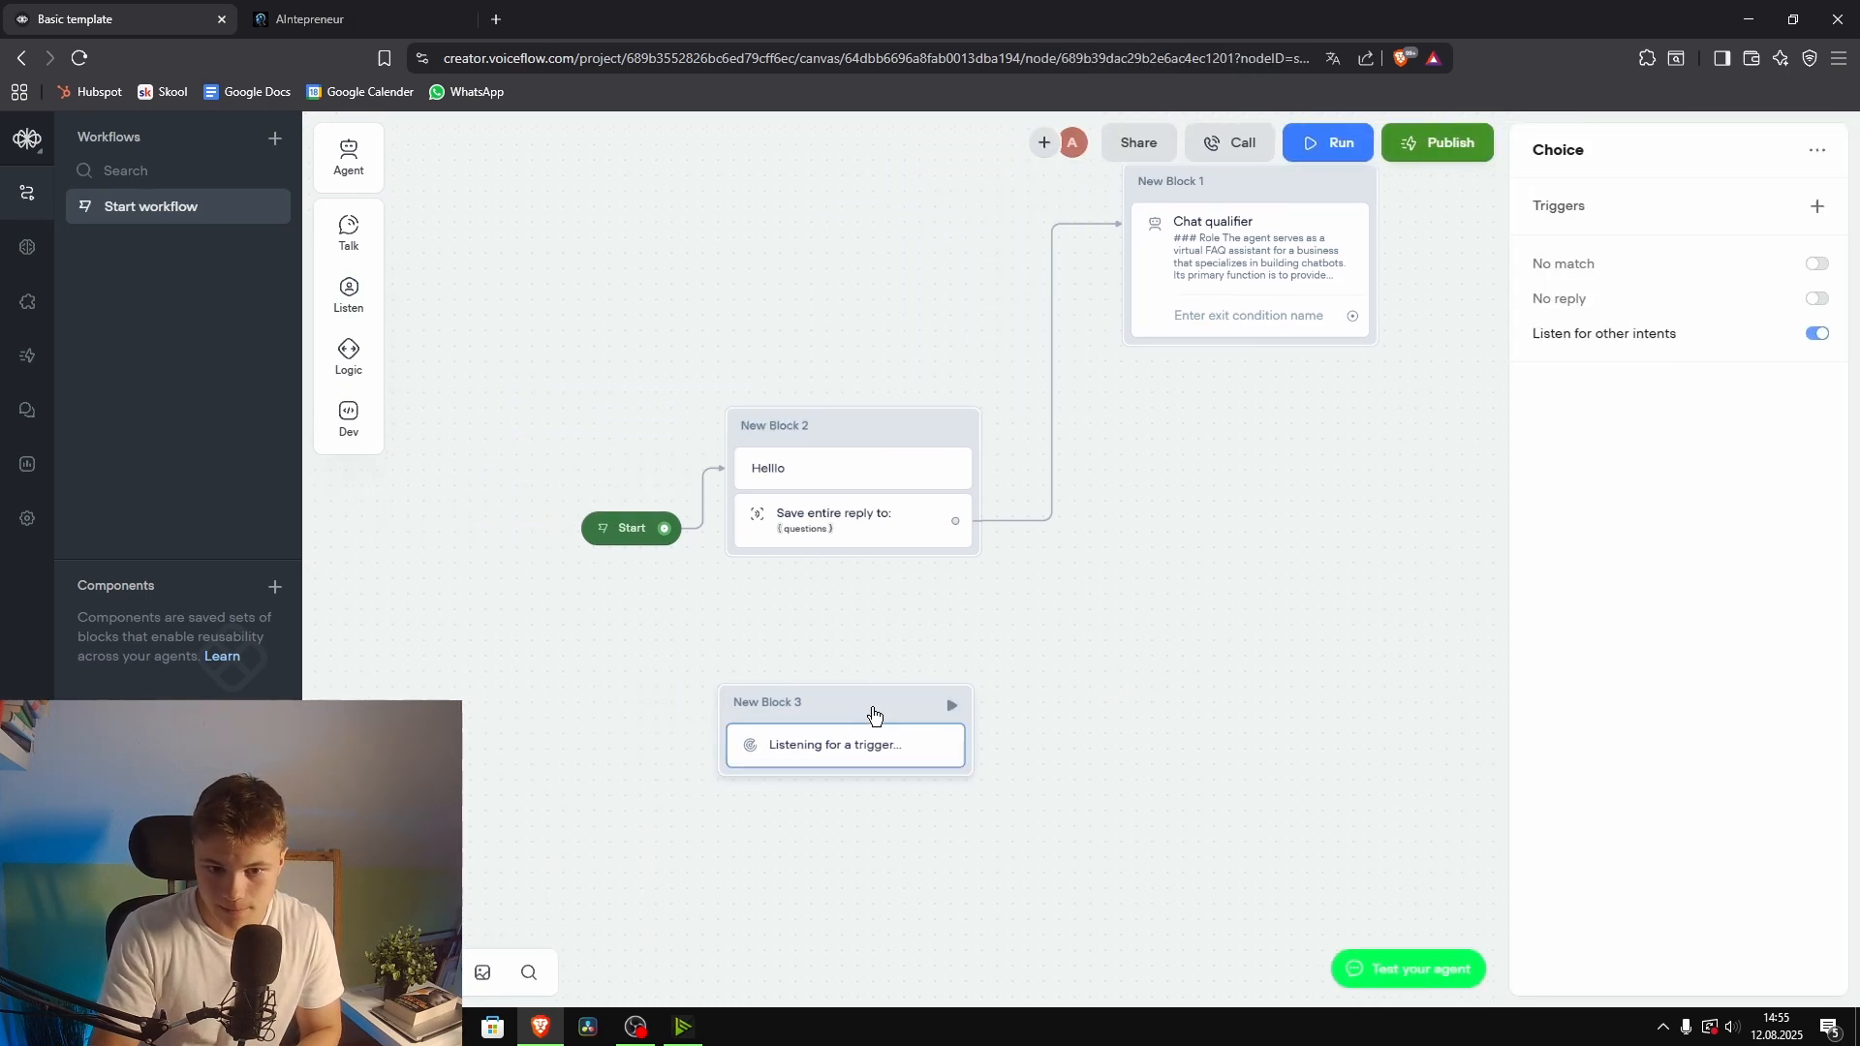
pyautogui.press('Delete')
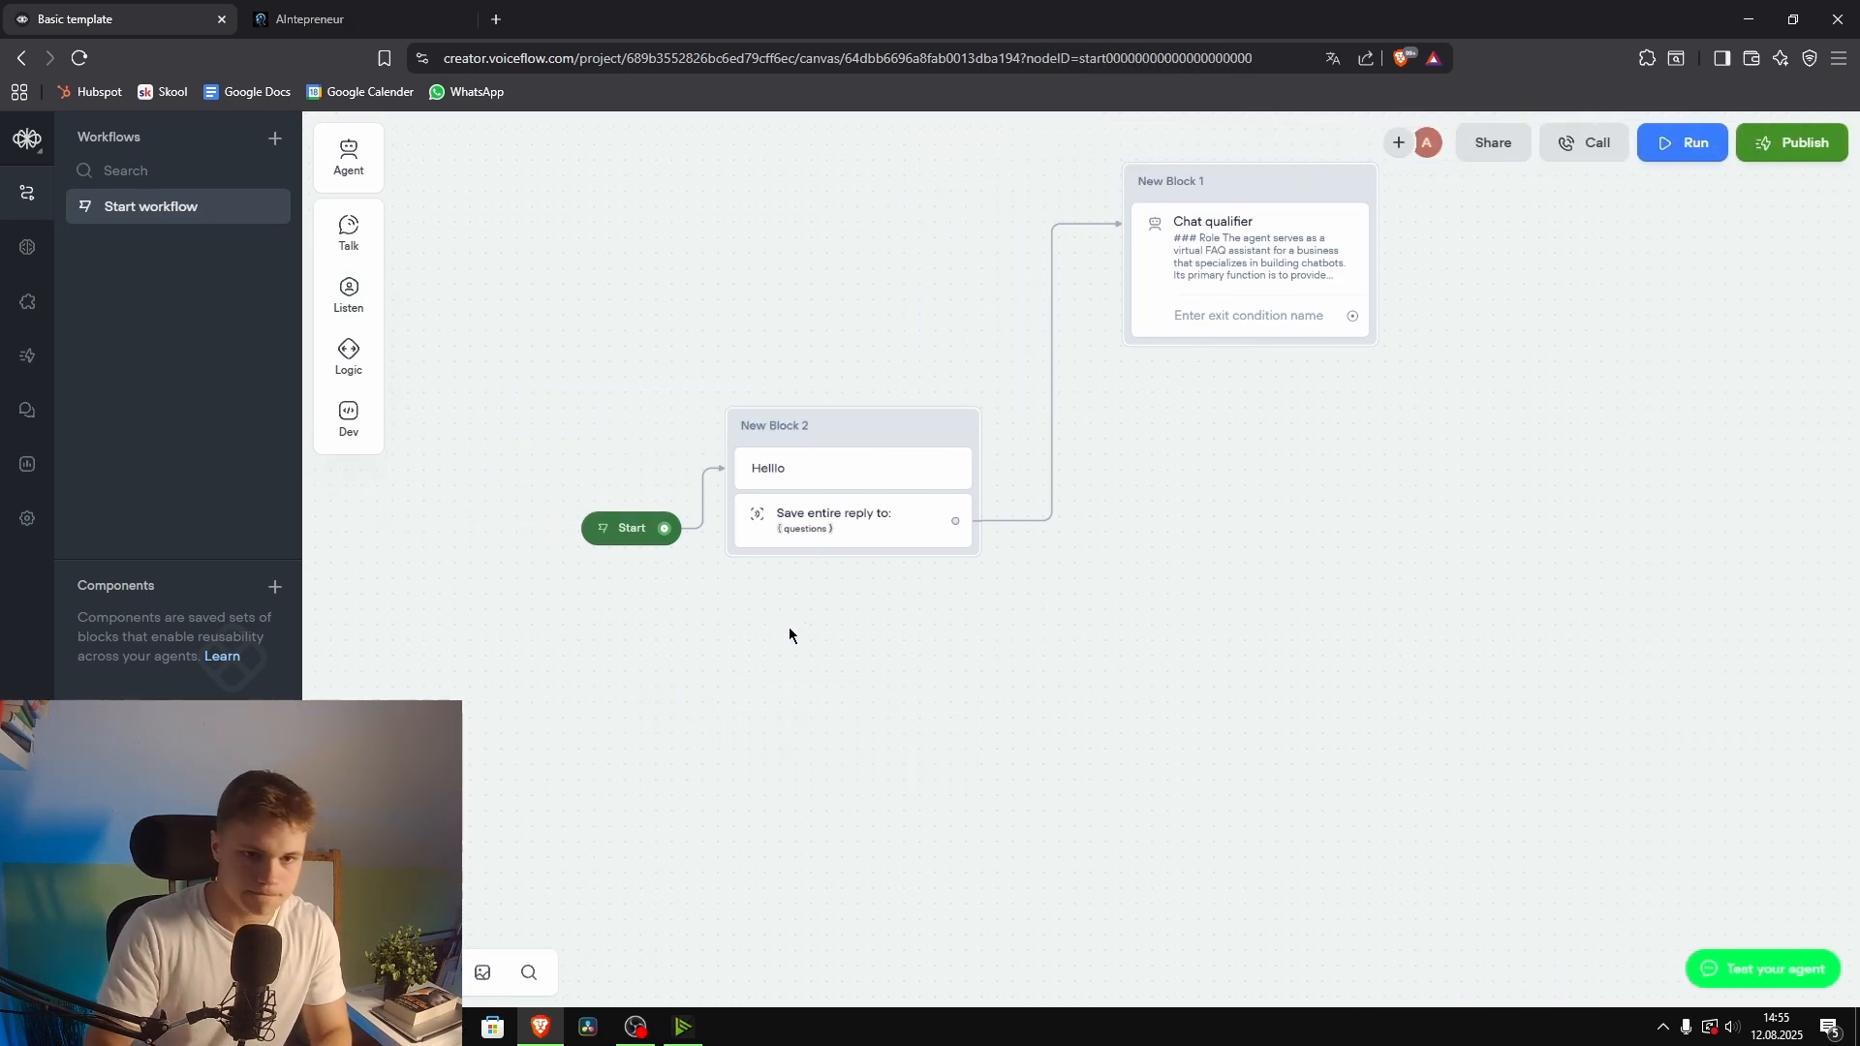
# Step: Place a Condition block on the canvas below New Block 2, with Business logic as its condition type
pyautogui.moveTo(368, 293)
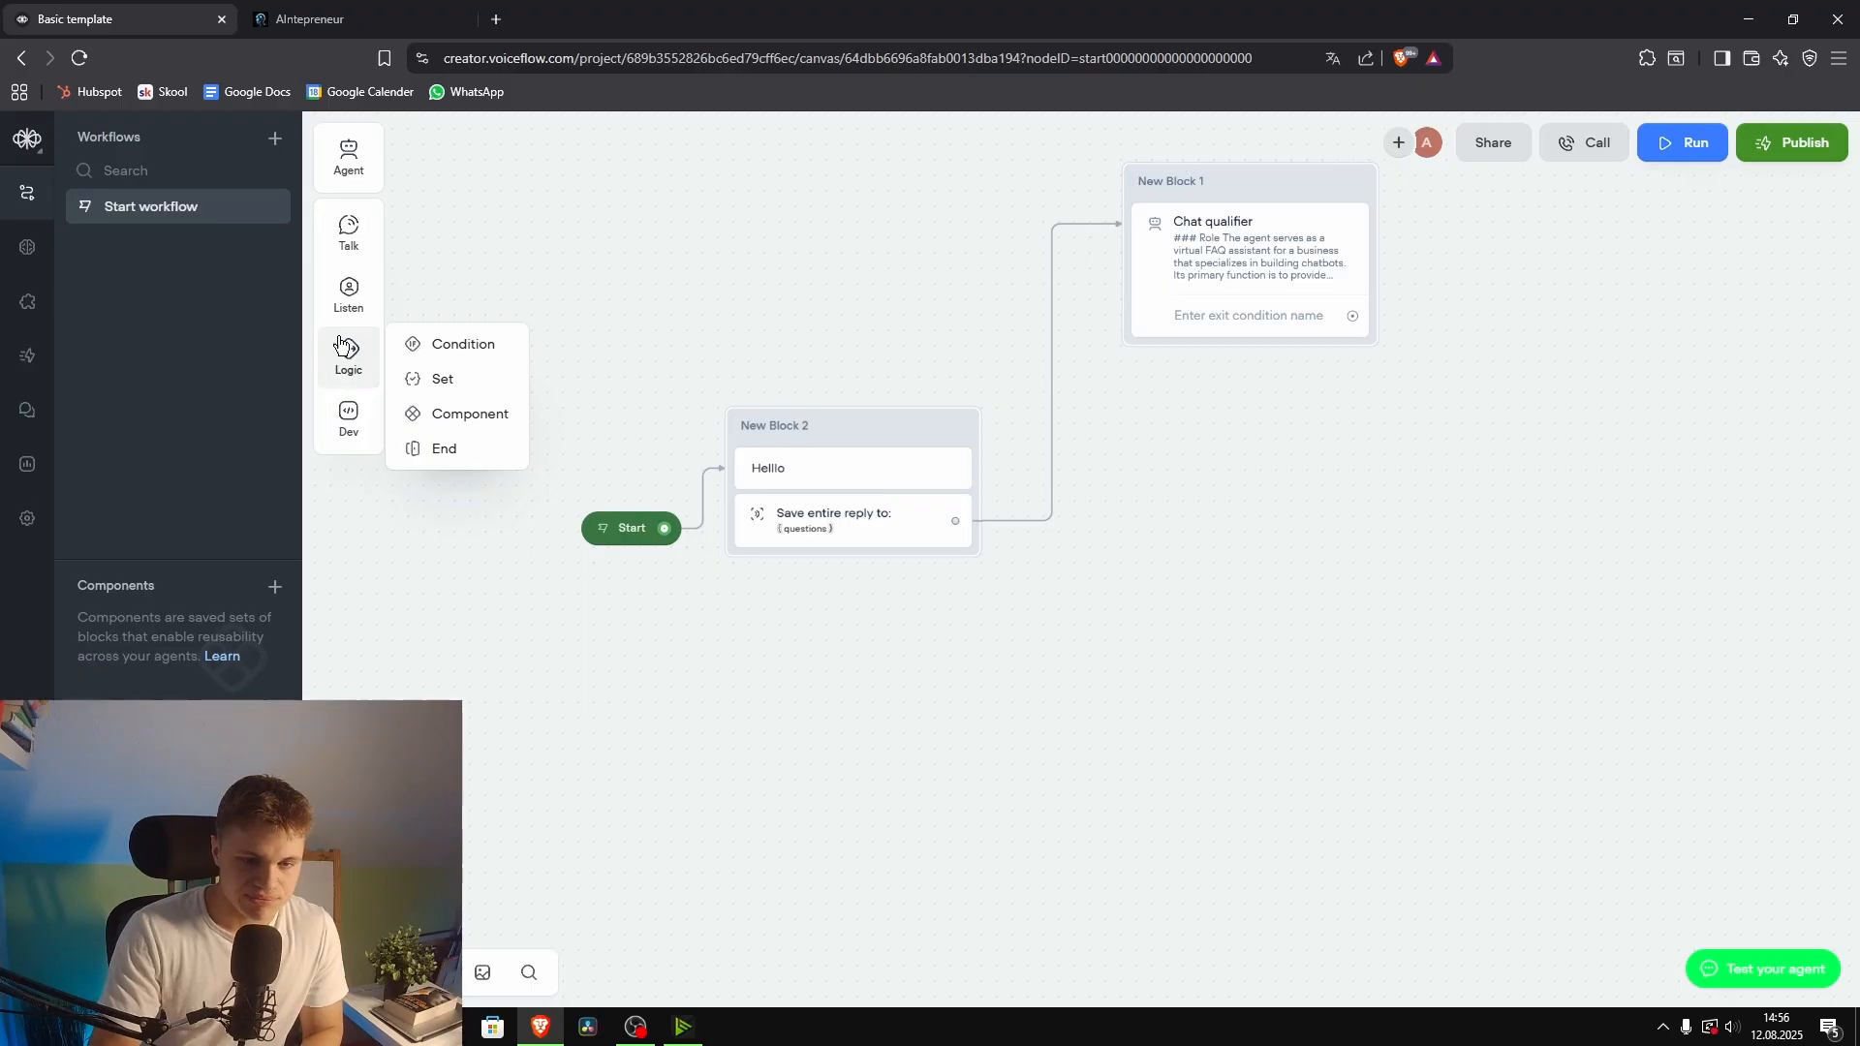
pyautogui.scroll(1, 751, 295)
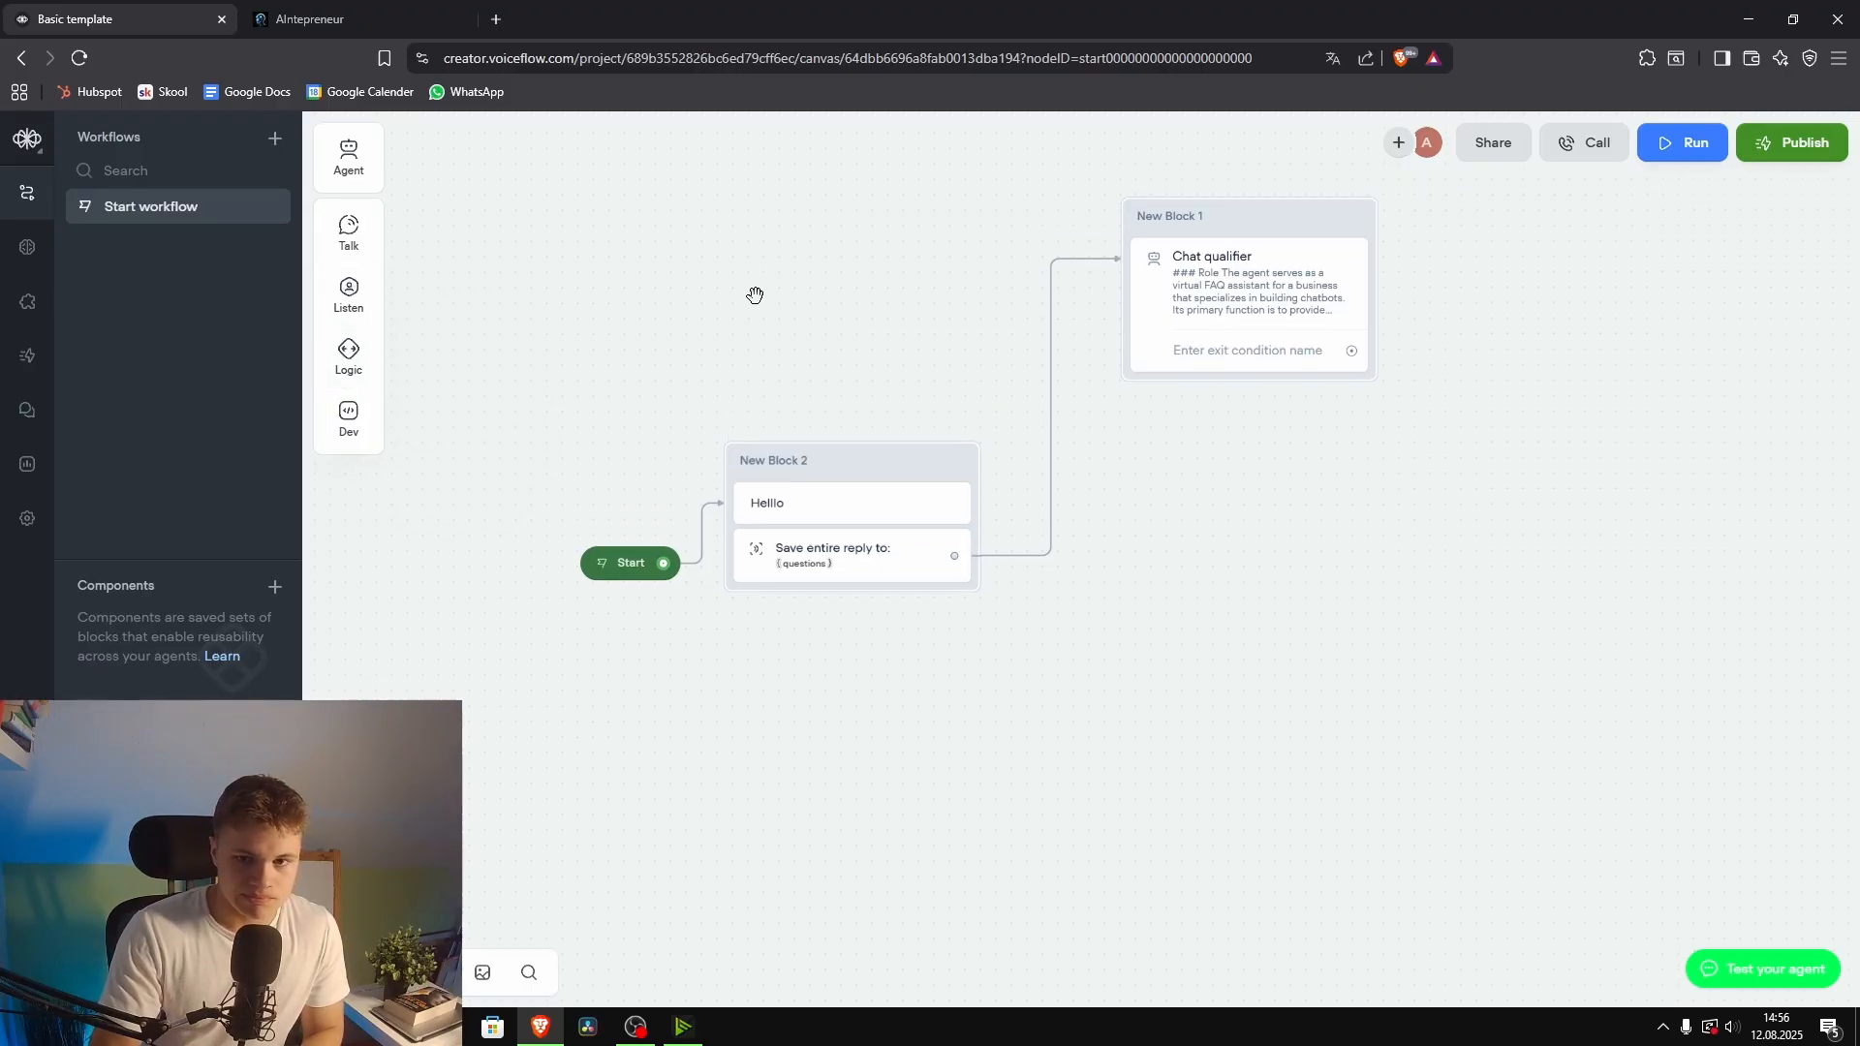
pyautogui.moveTo(351, 374)
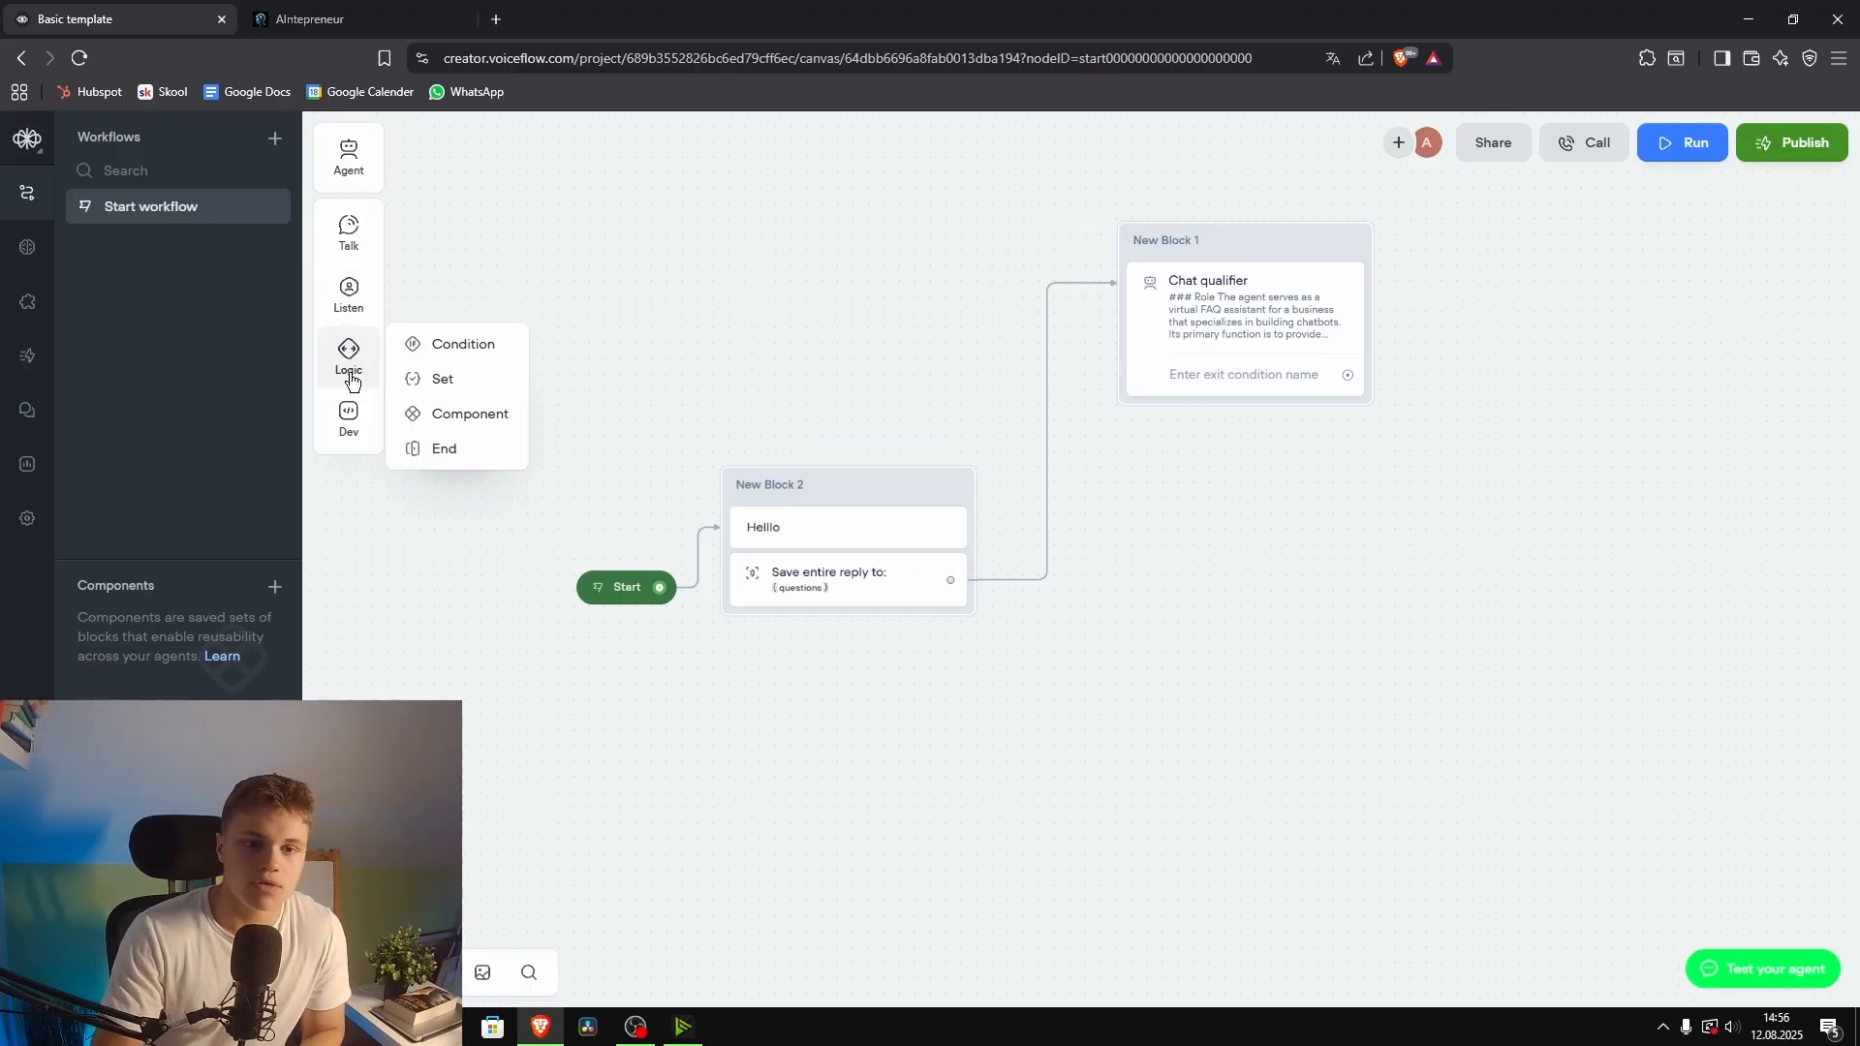
pyautogui.moveTo(458, 343); pyautogui.dragTo(678, 712)
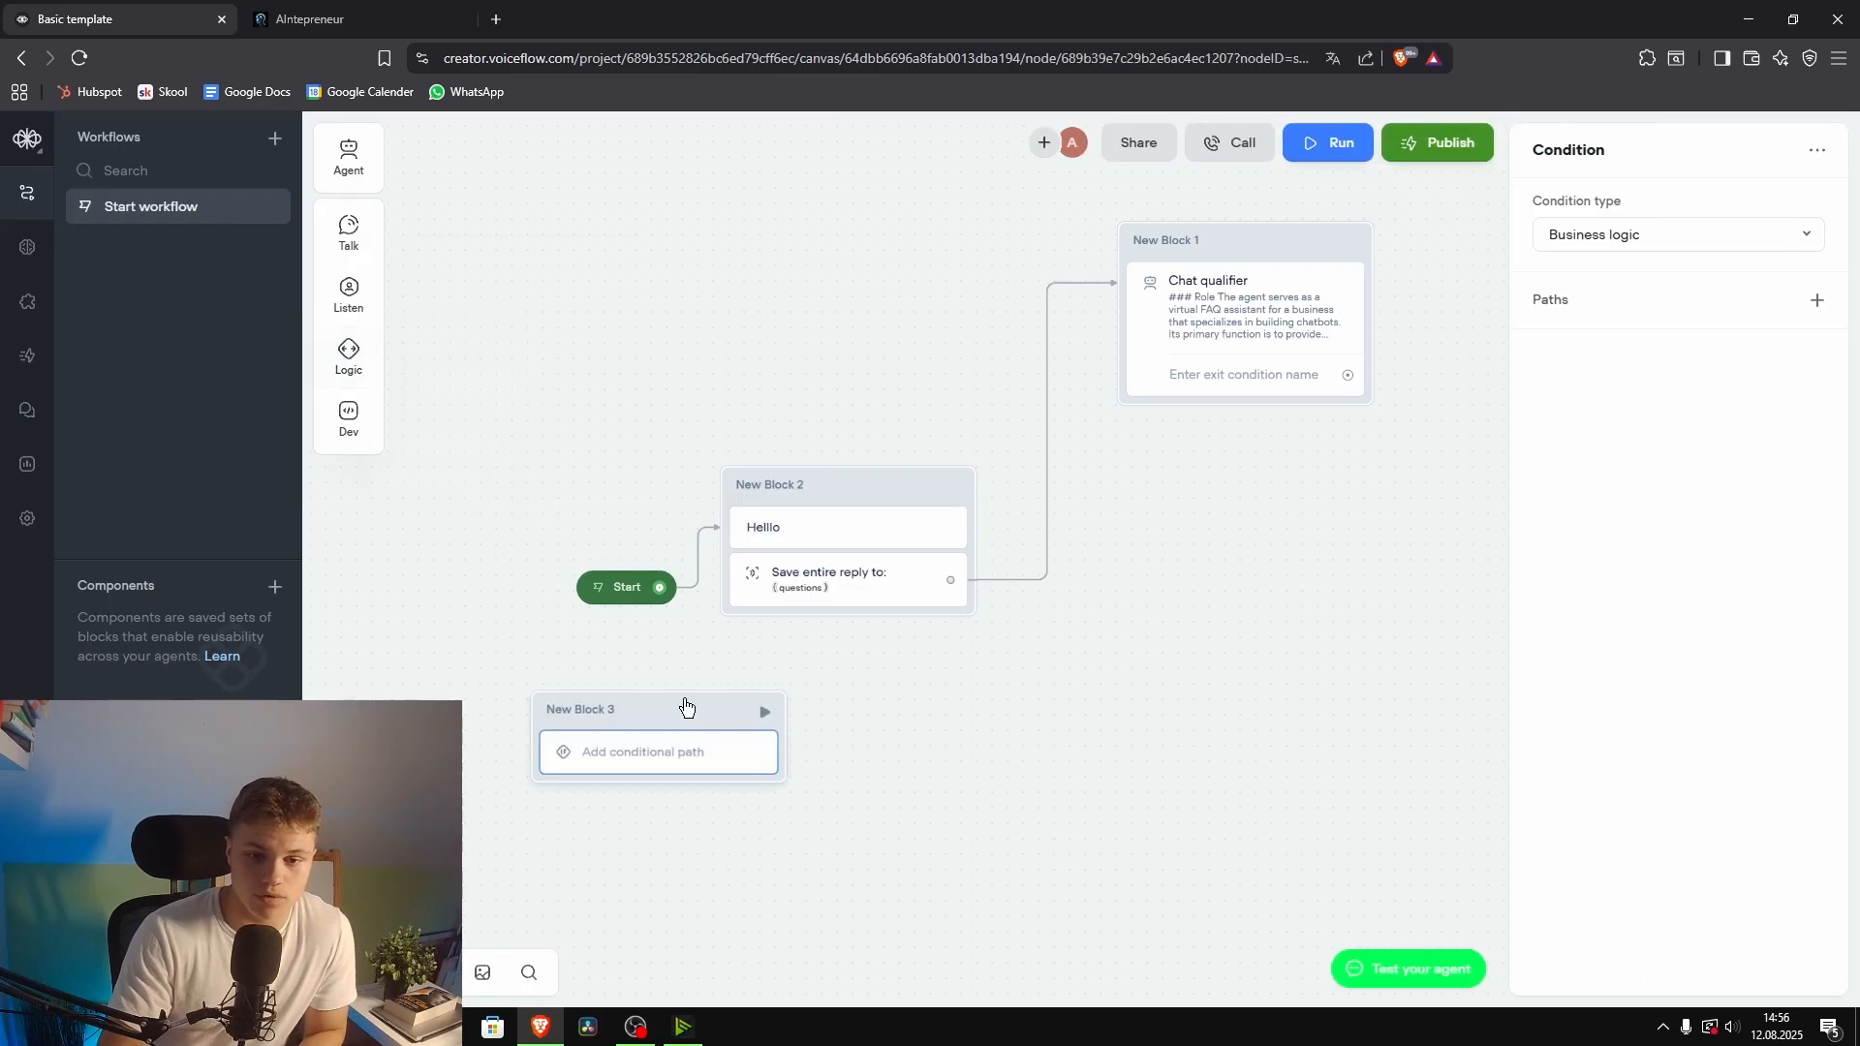
pyautogui.scroll(-1, 897, 635)
pyautogui.click(897, 635)
pyautogui.click(724, 649)
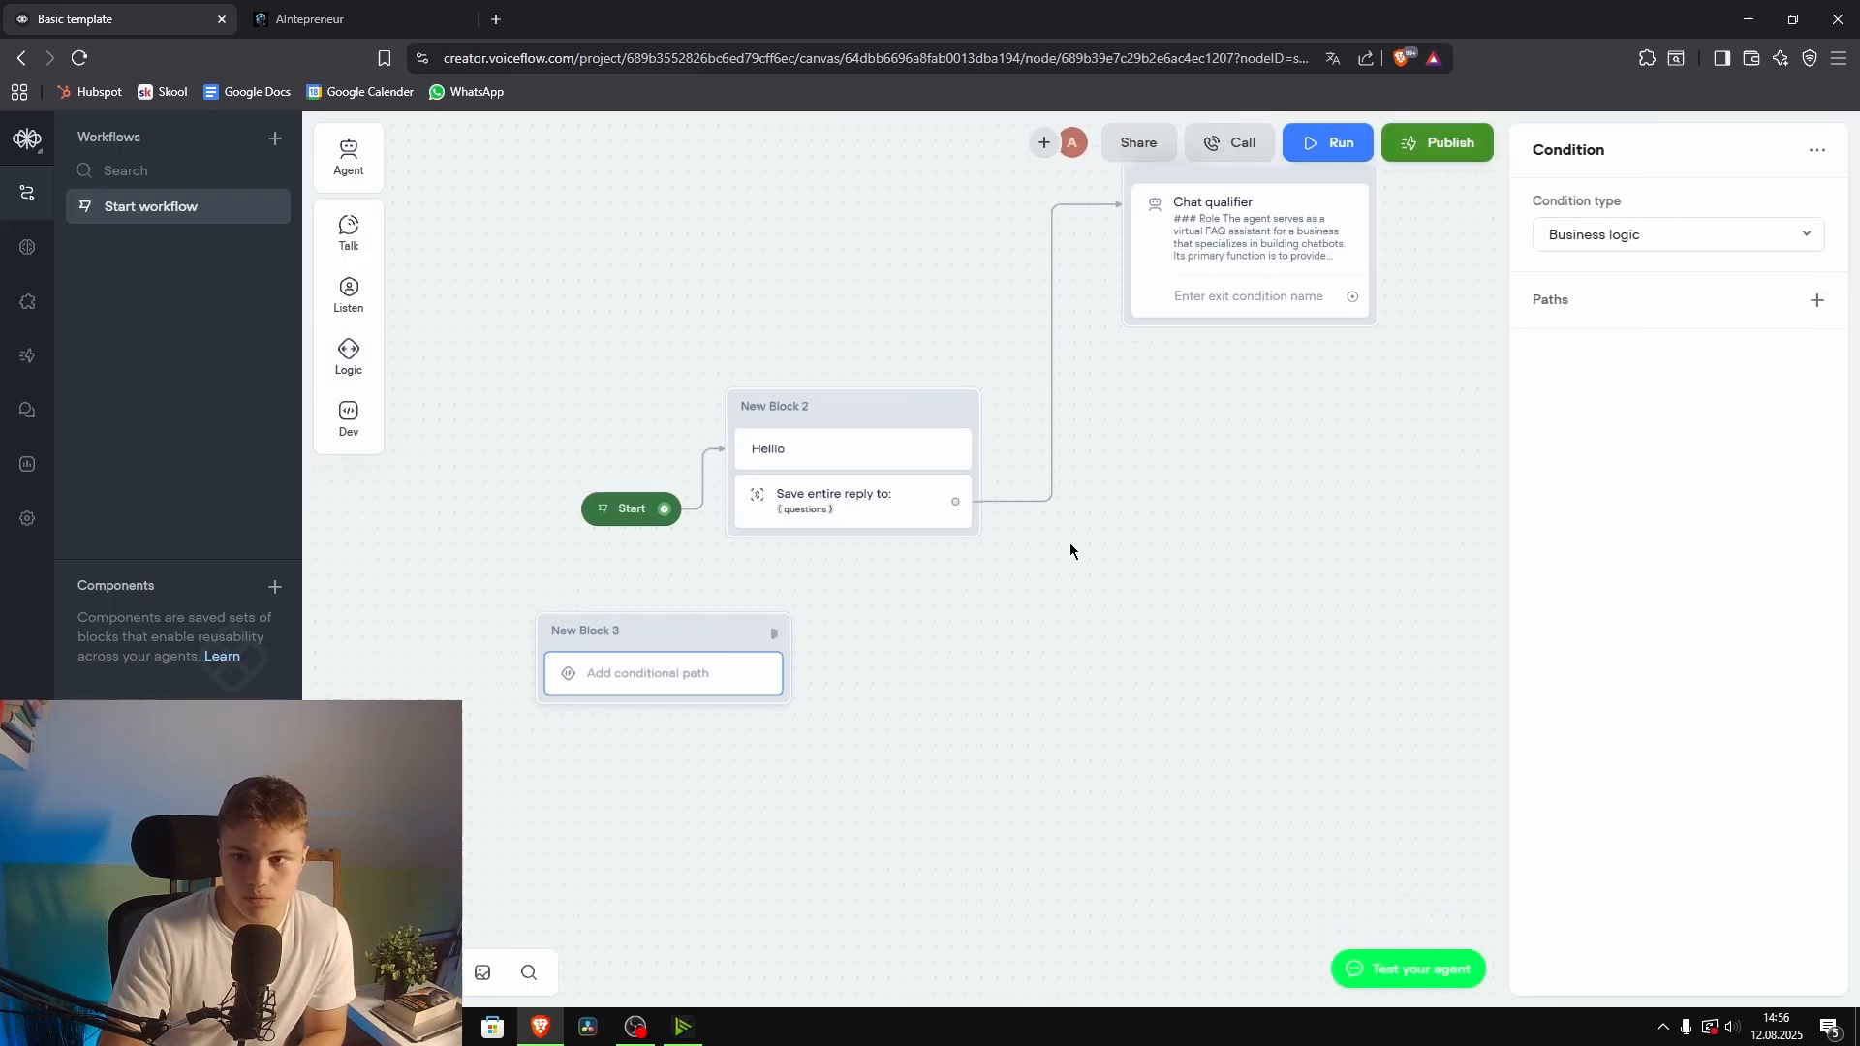
pyautogui.click(1669, 237)
pyautogui.click(1624, 318)
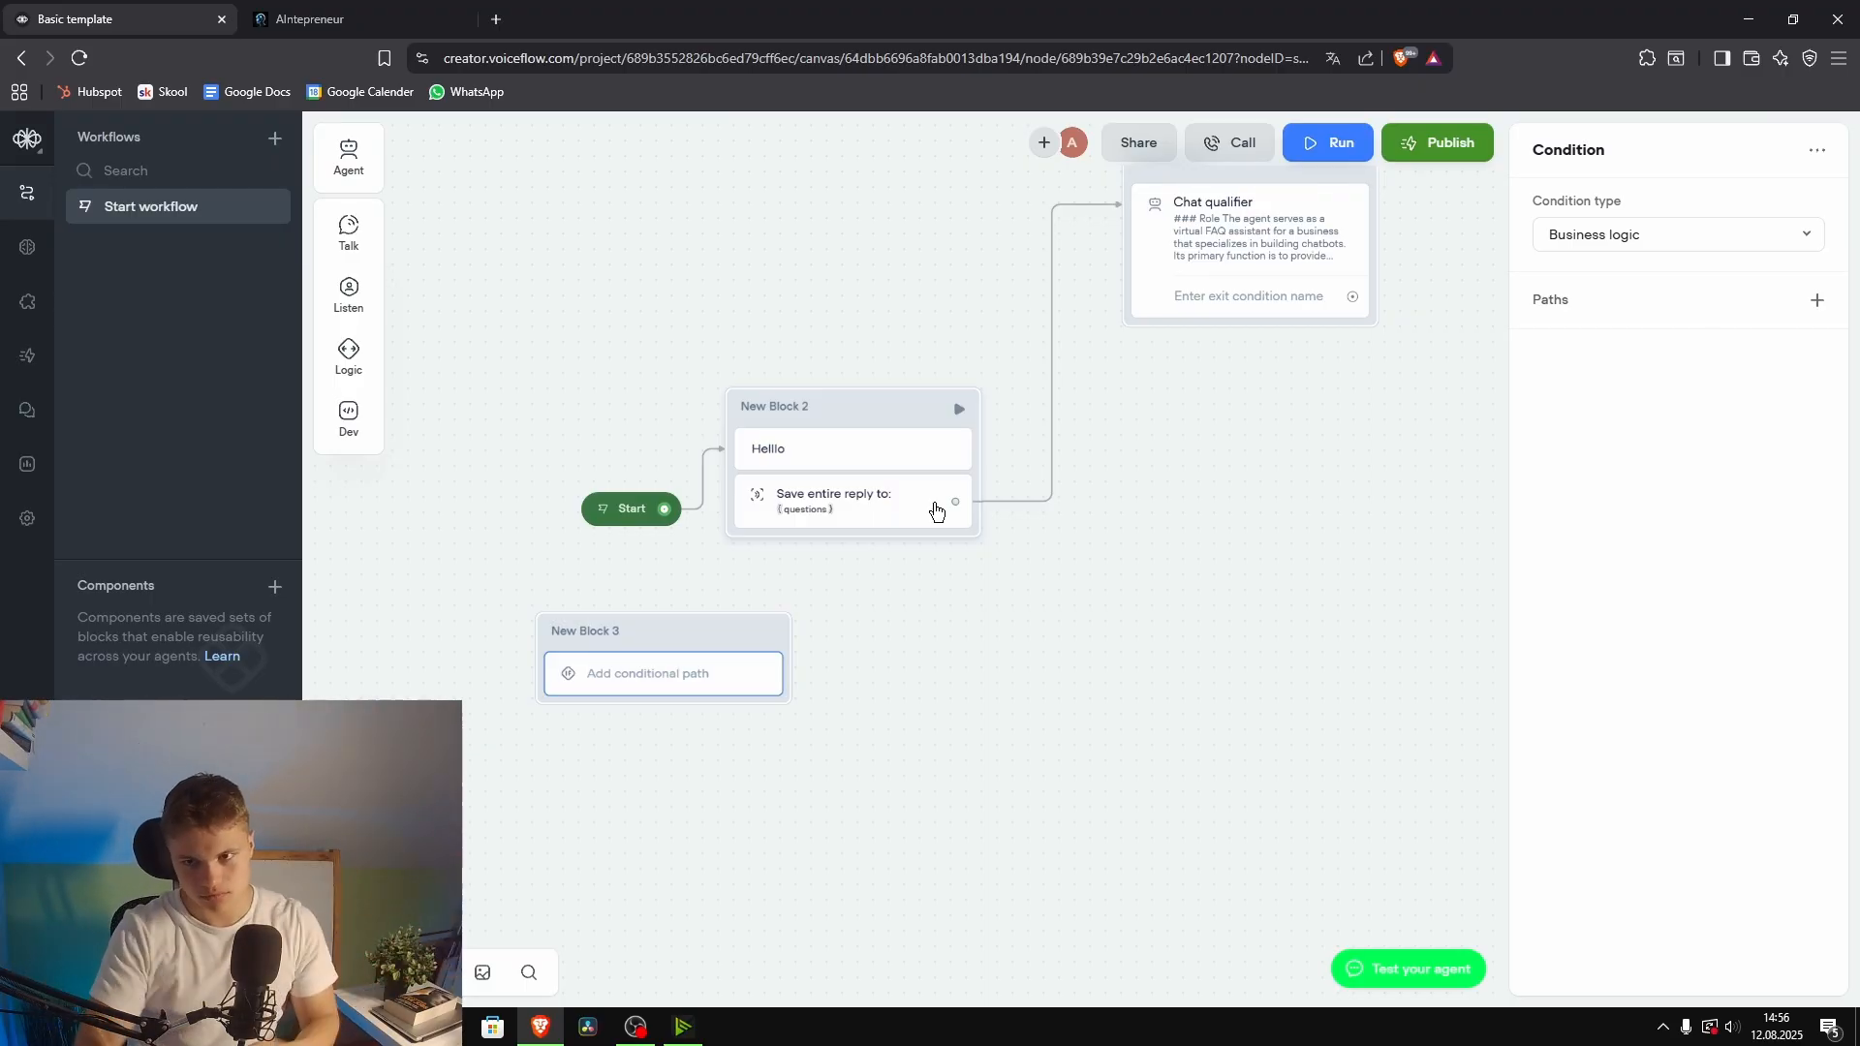
# Step: Add a Condition builder path to the condition block, using the questions variable
pyautogui.click(1820, 302)
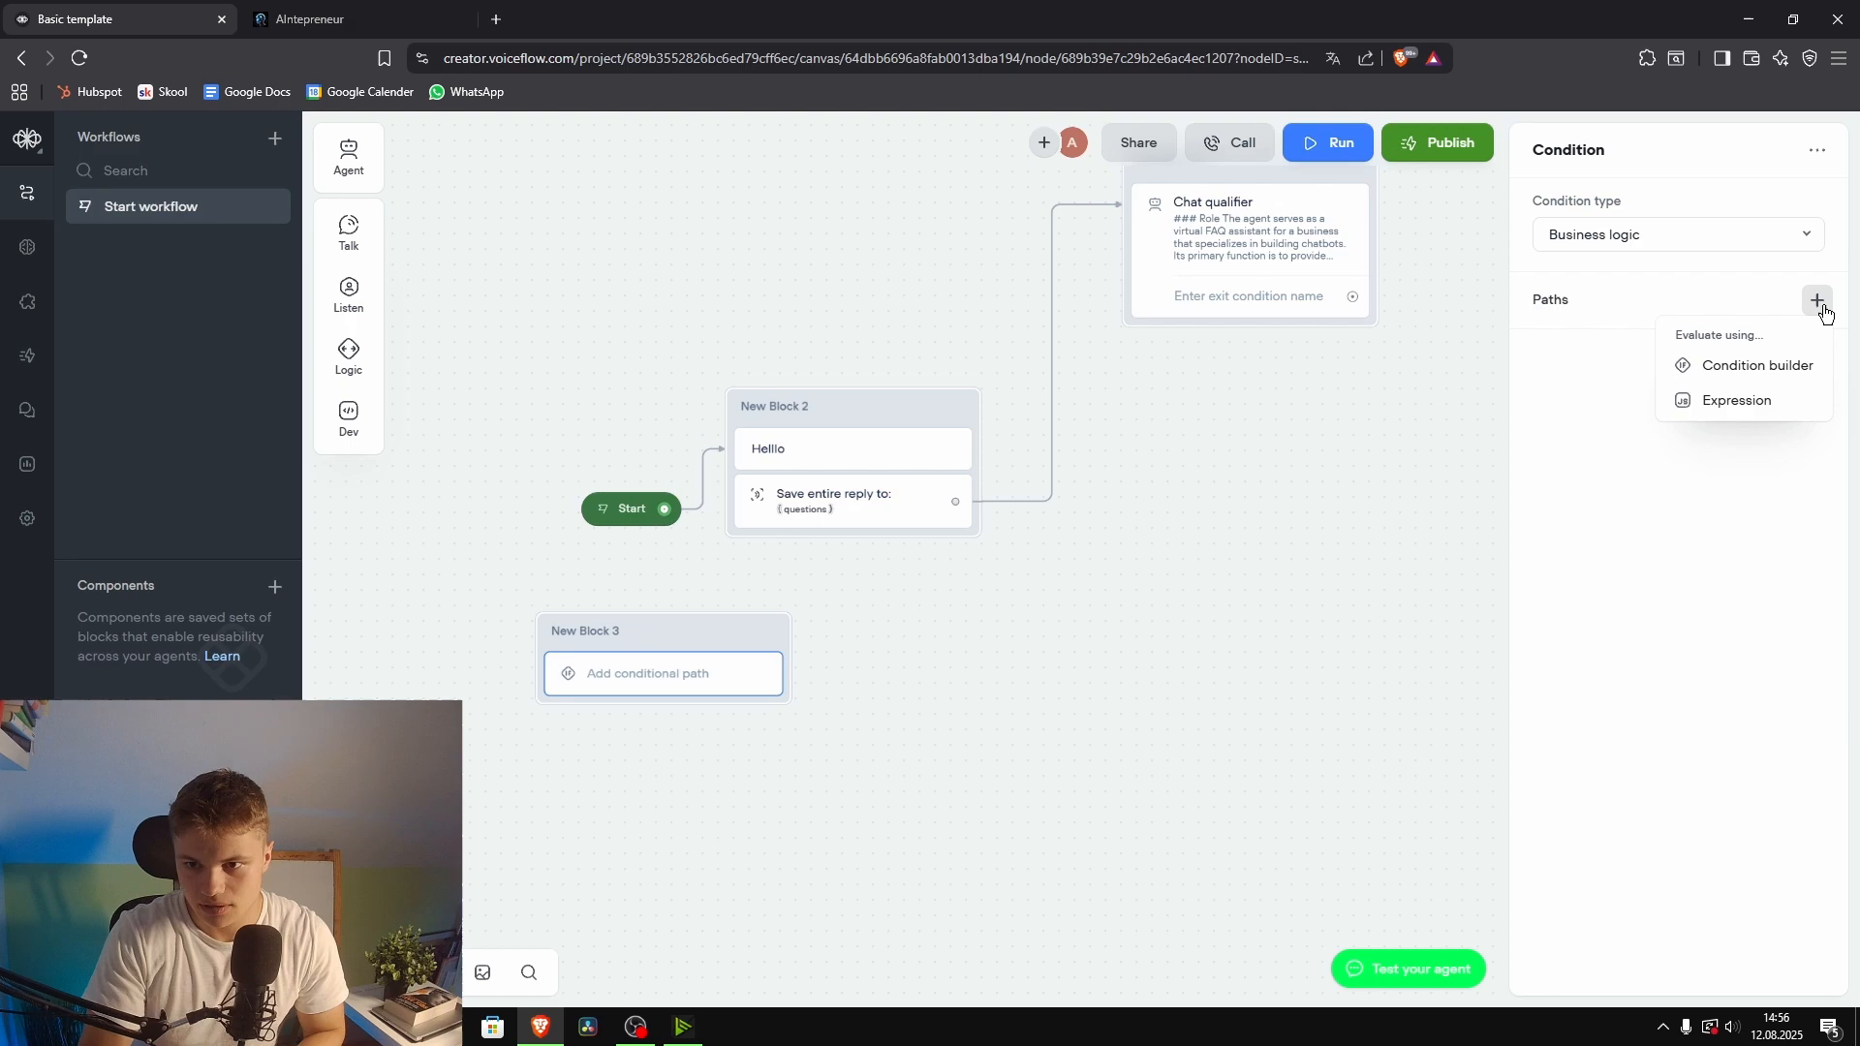
pyautogui.click(1802, 377)
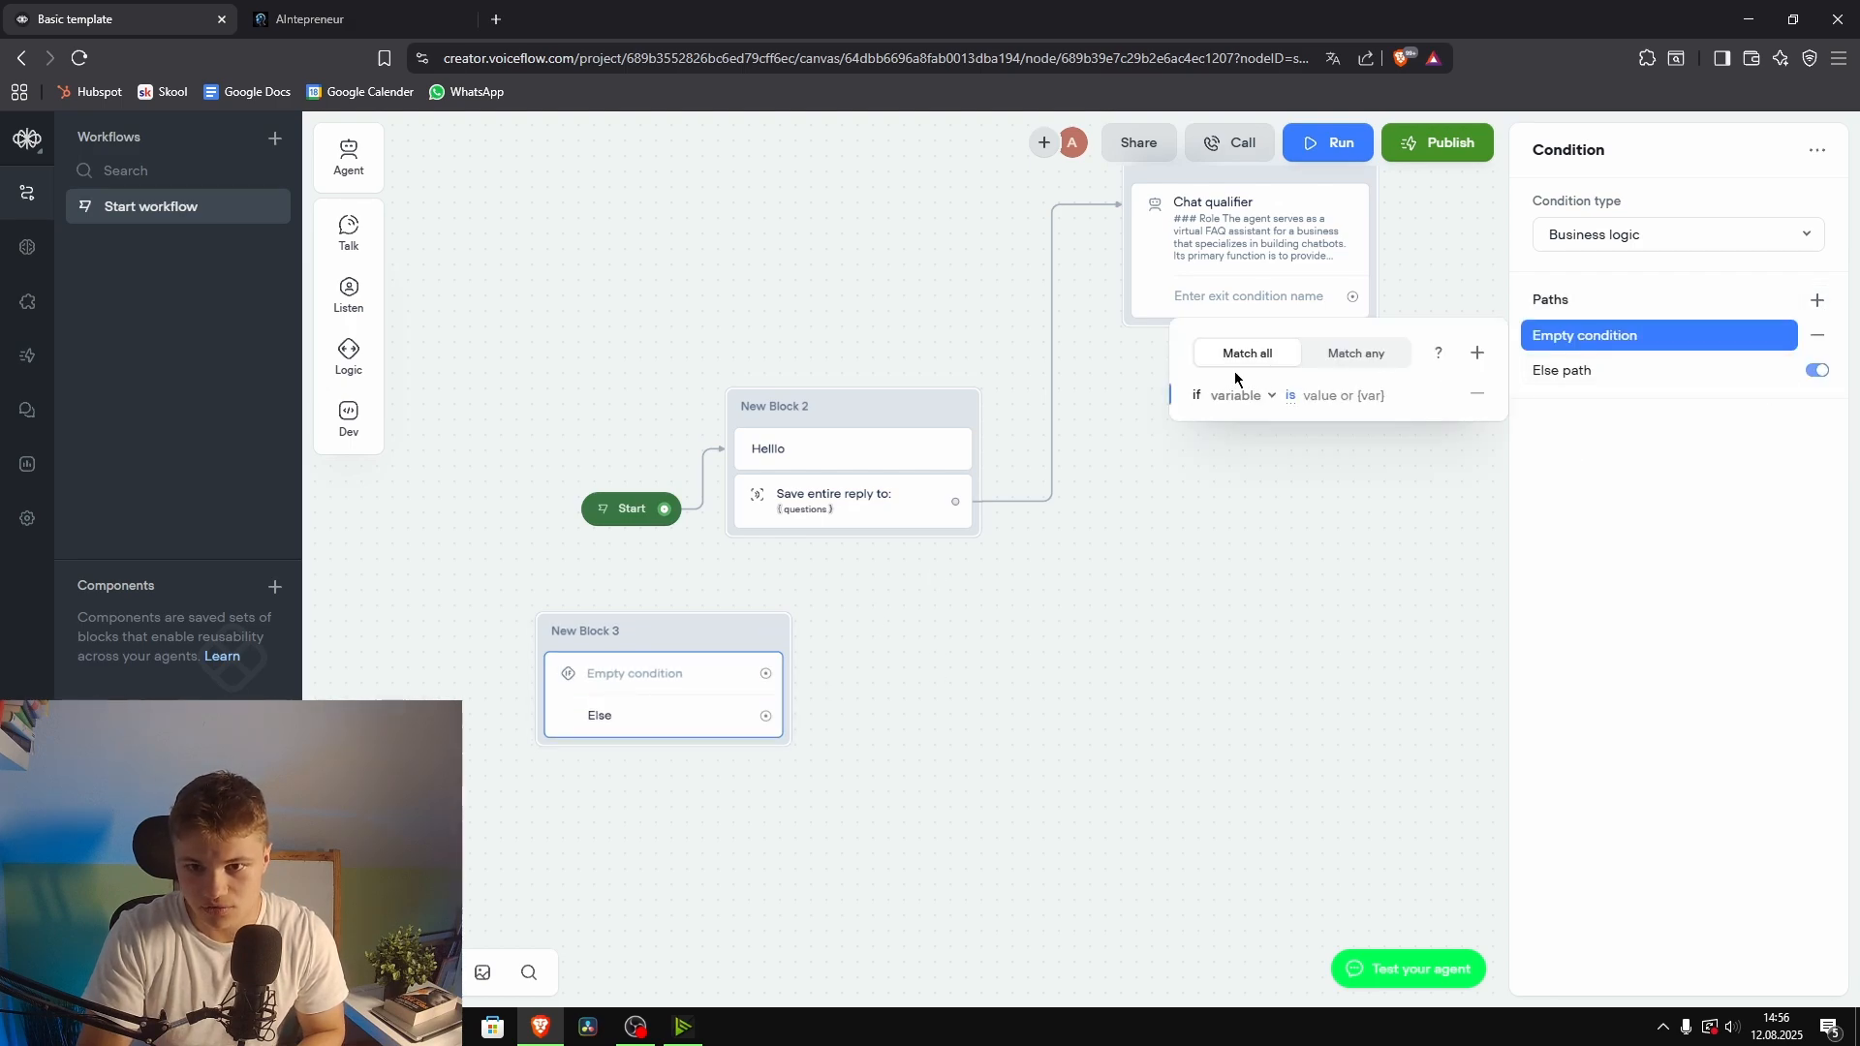
pyautogui.click(1237, 405)
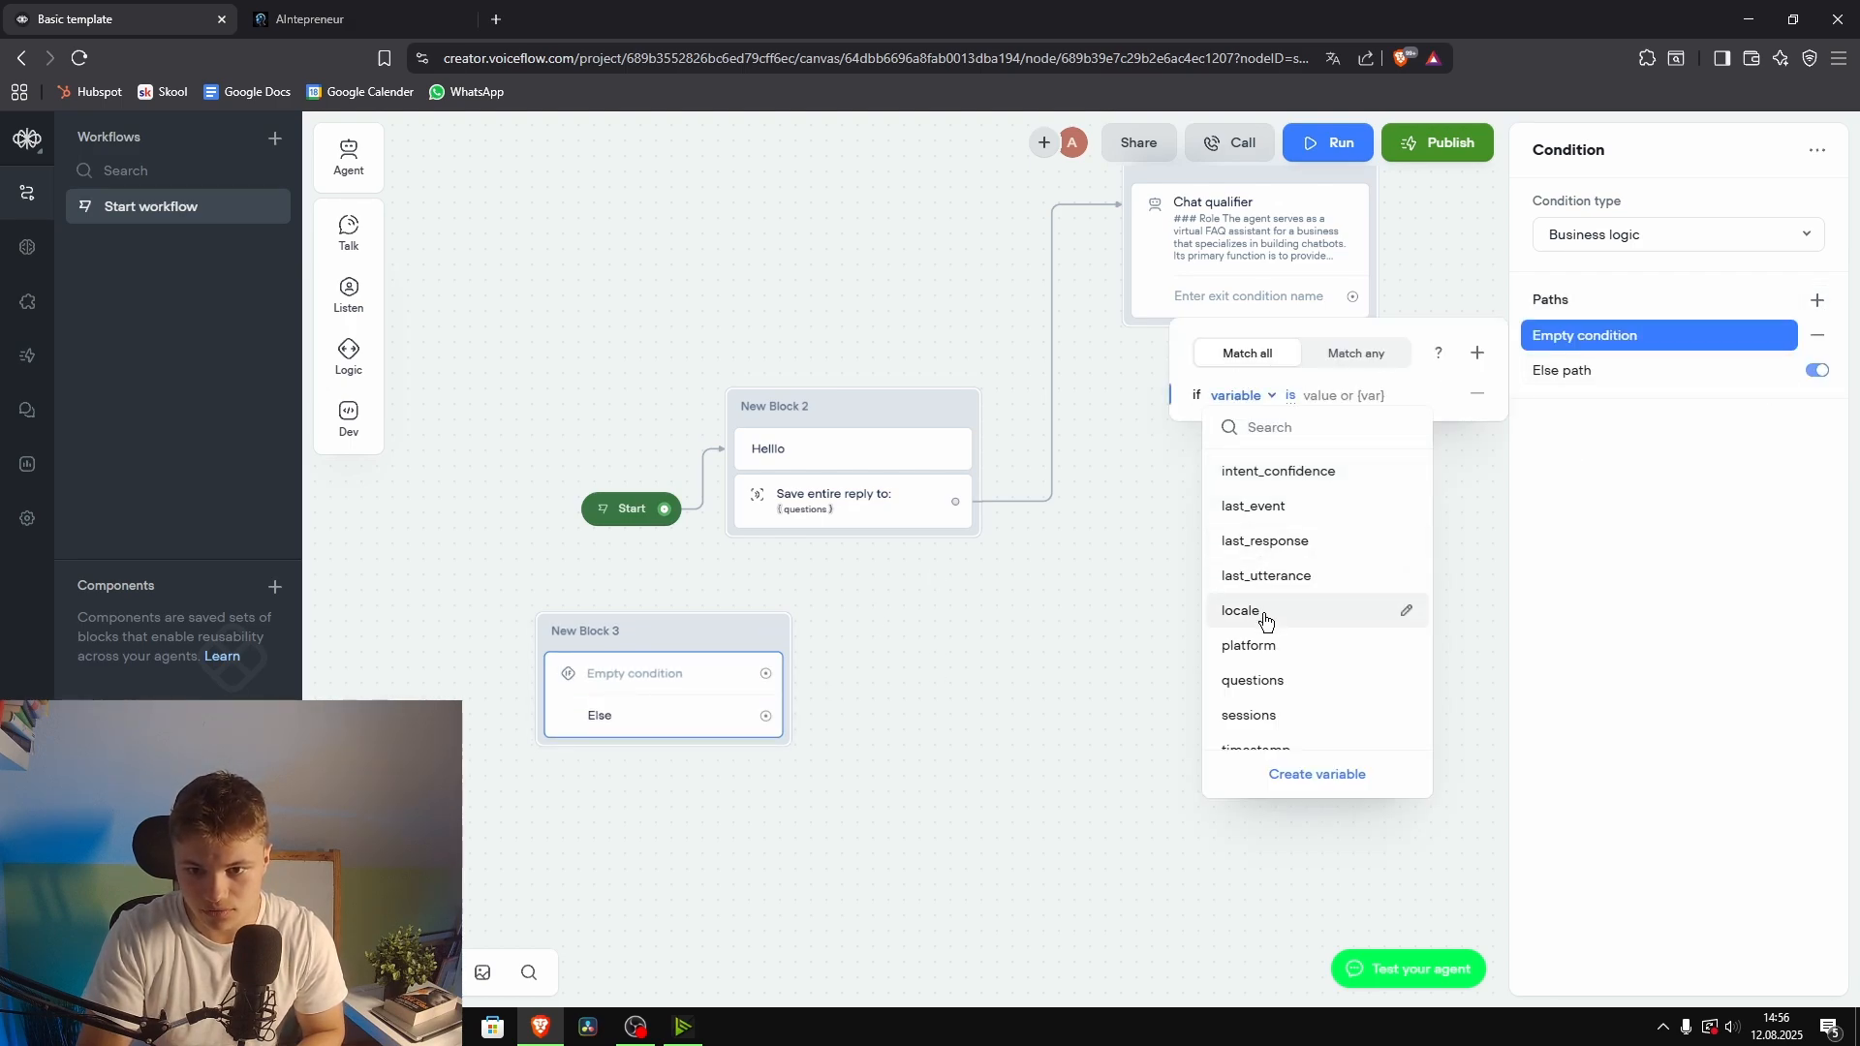
pyautogui.write('q')
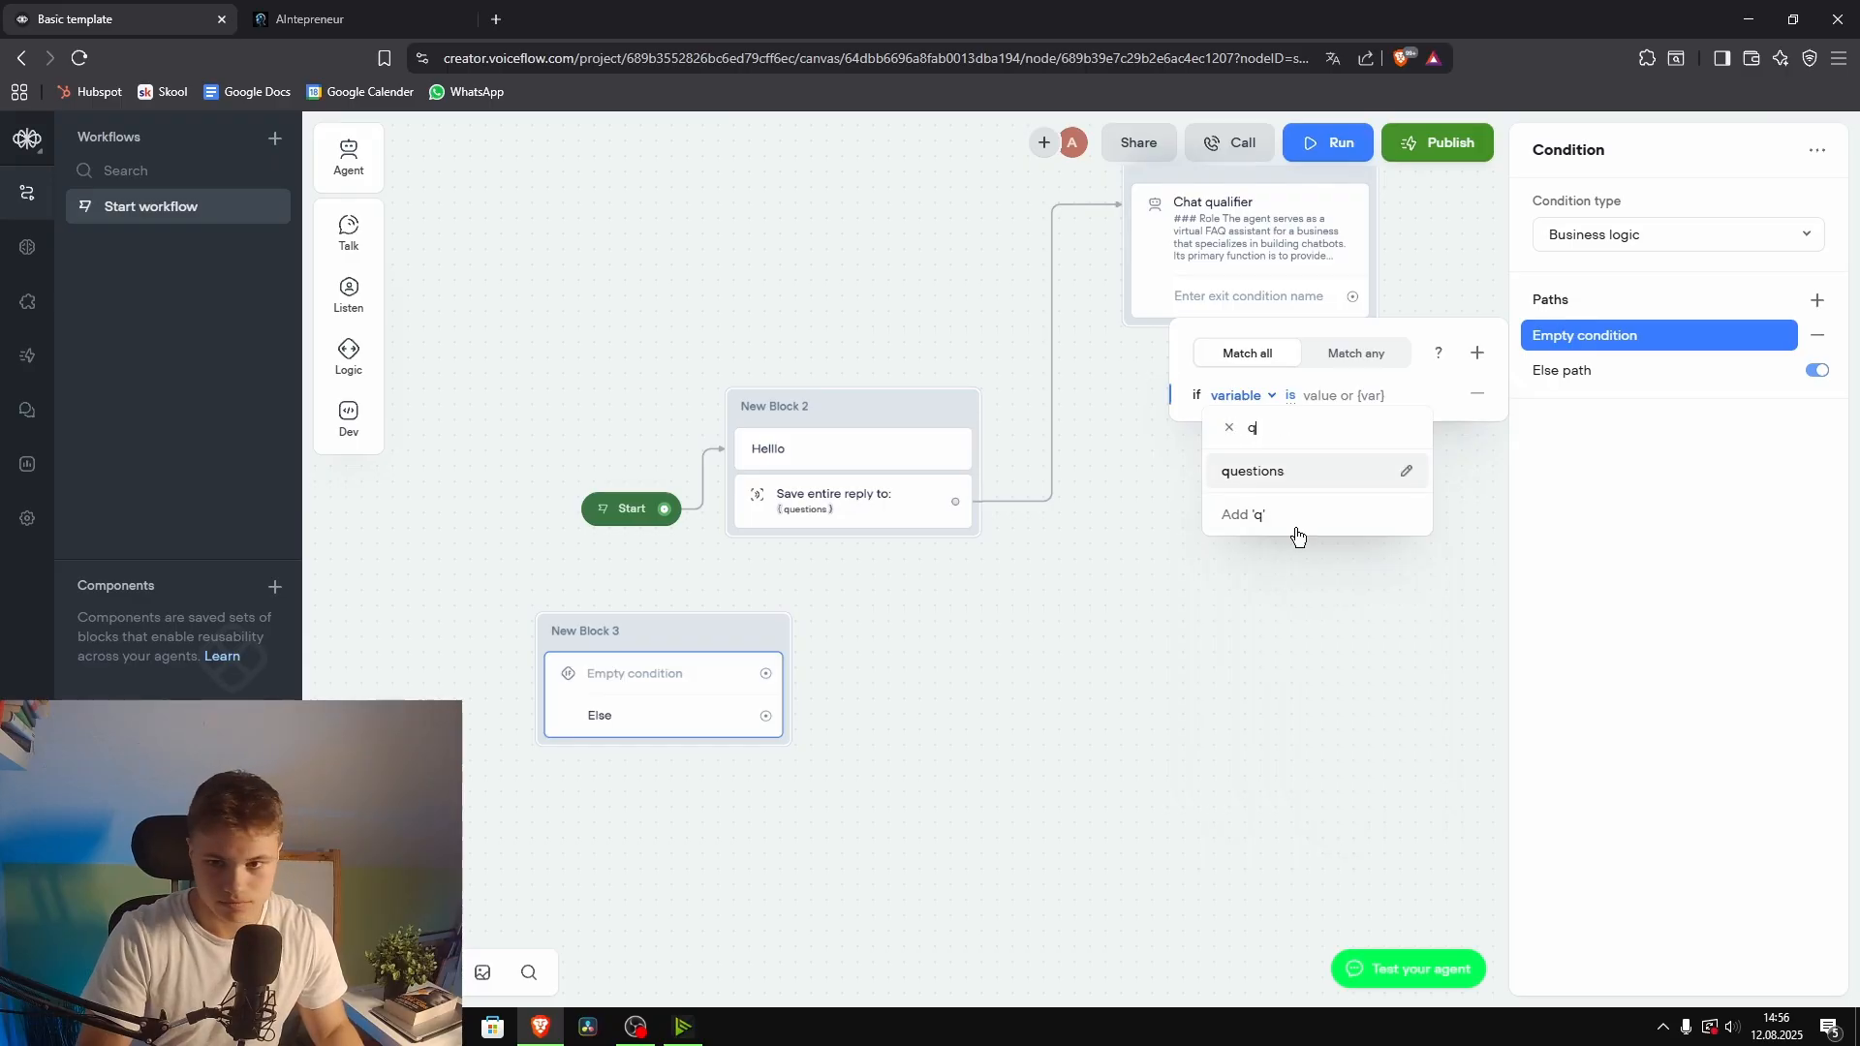
pyautogui.click(1286, 478)
pyautogui.click(1378, 405)
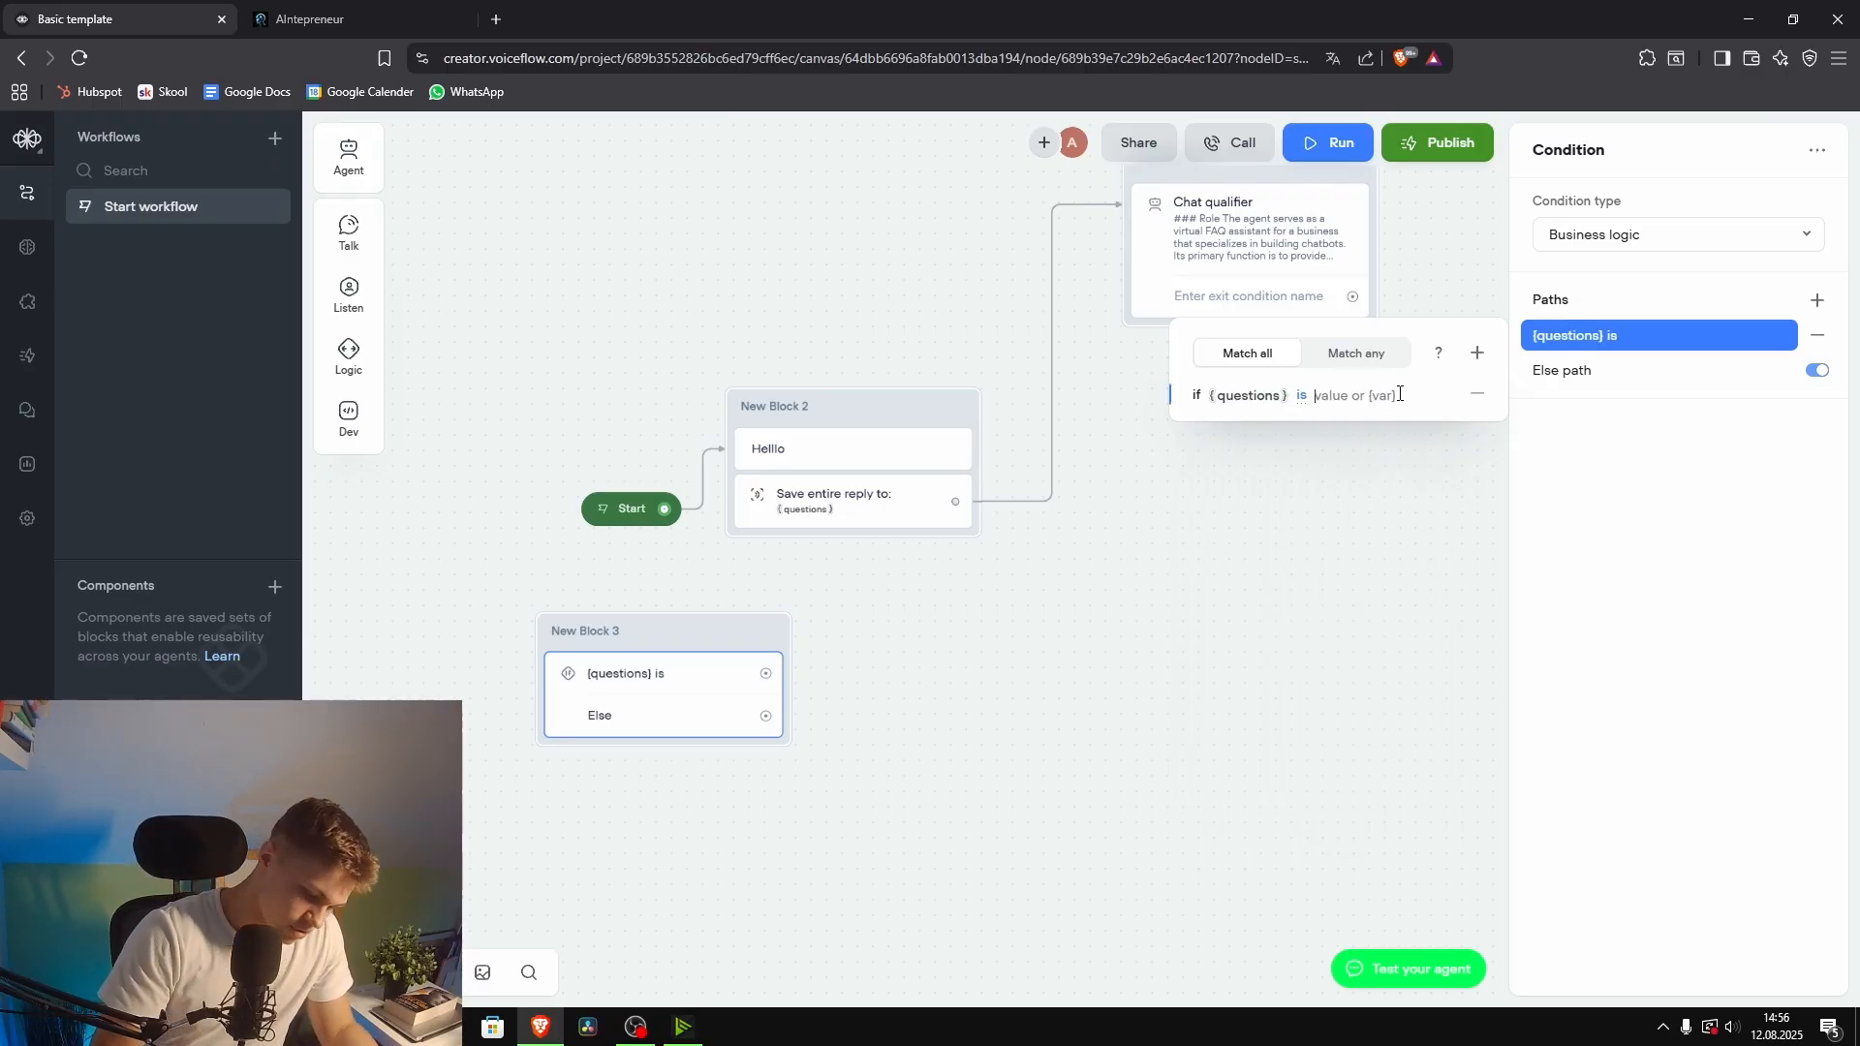
# Step: Set the path to Match any, with the condition that questions ends with "?"
pyautogui.click(1356, 355)
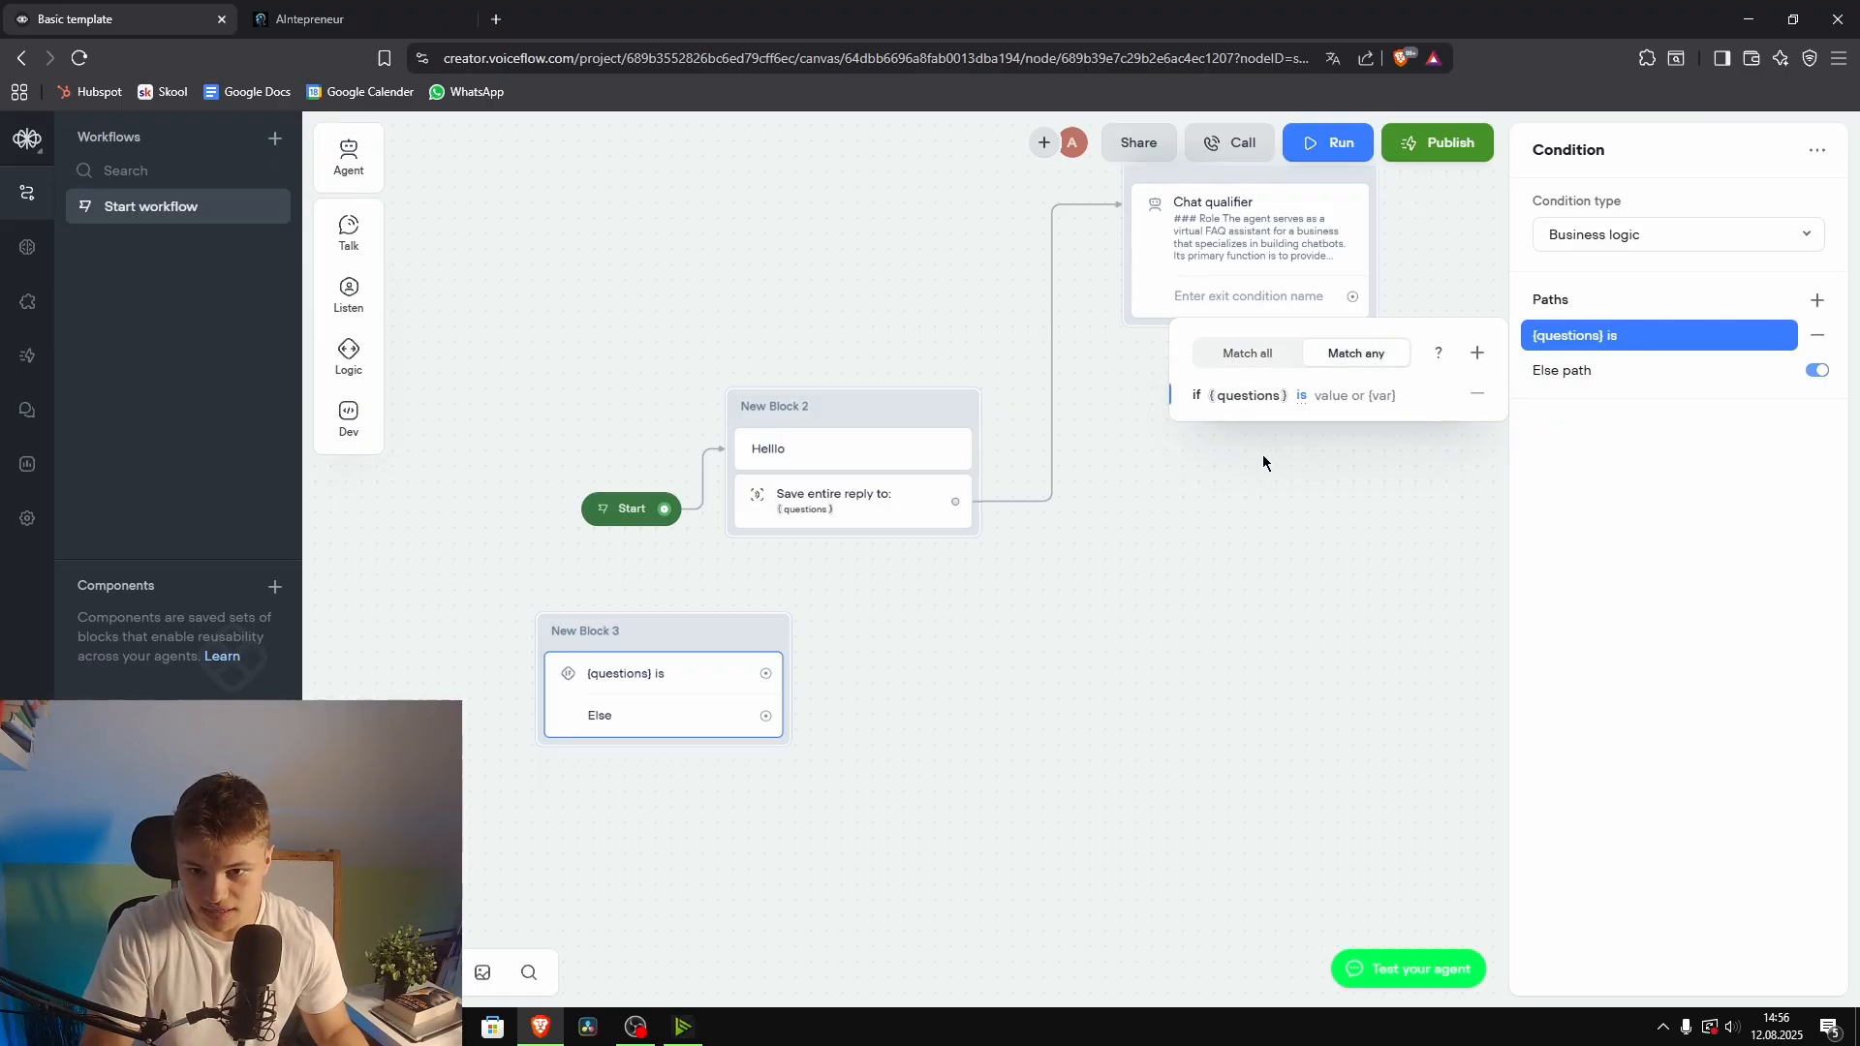
pyautogui.click(1303, 397)
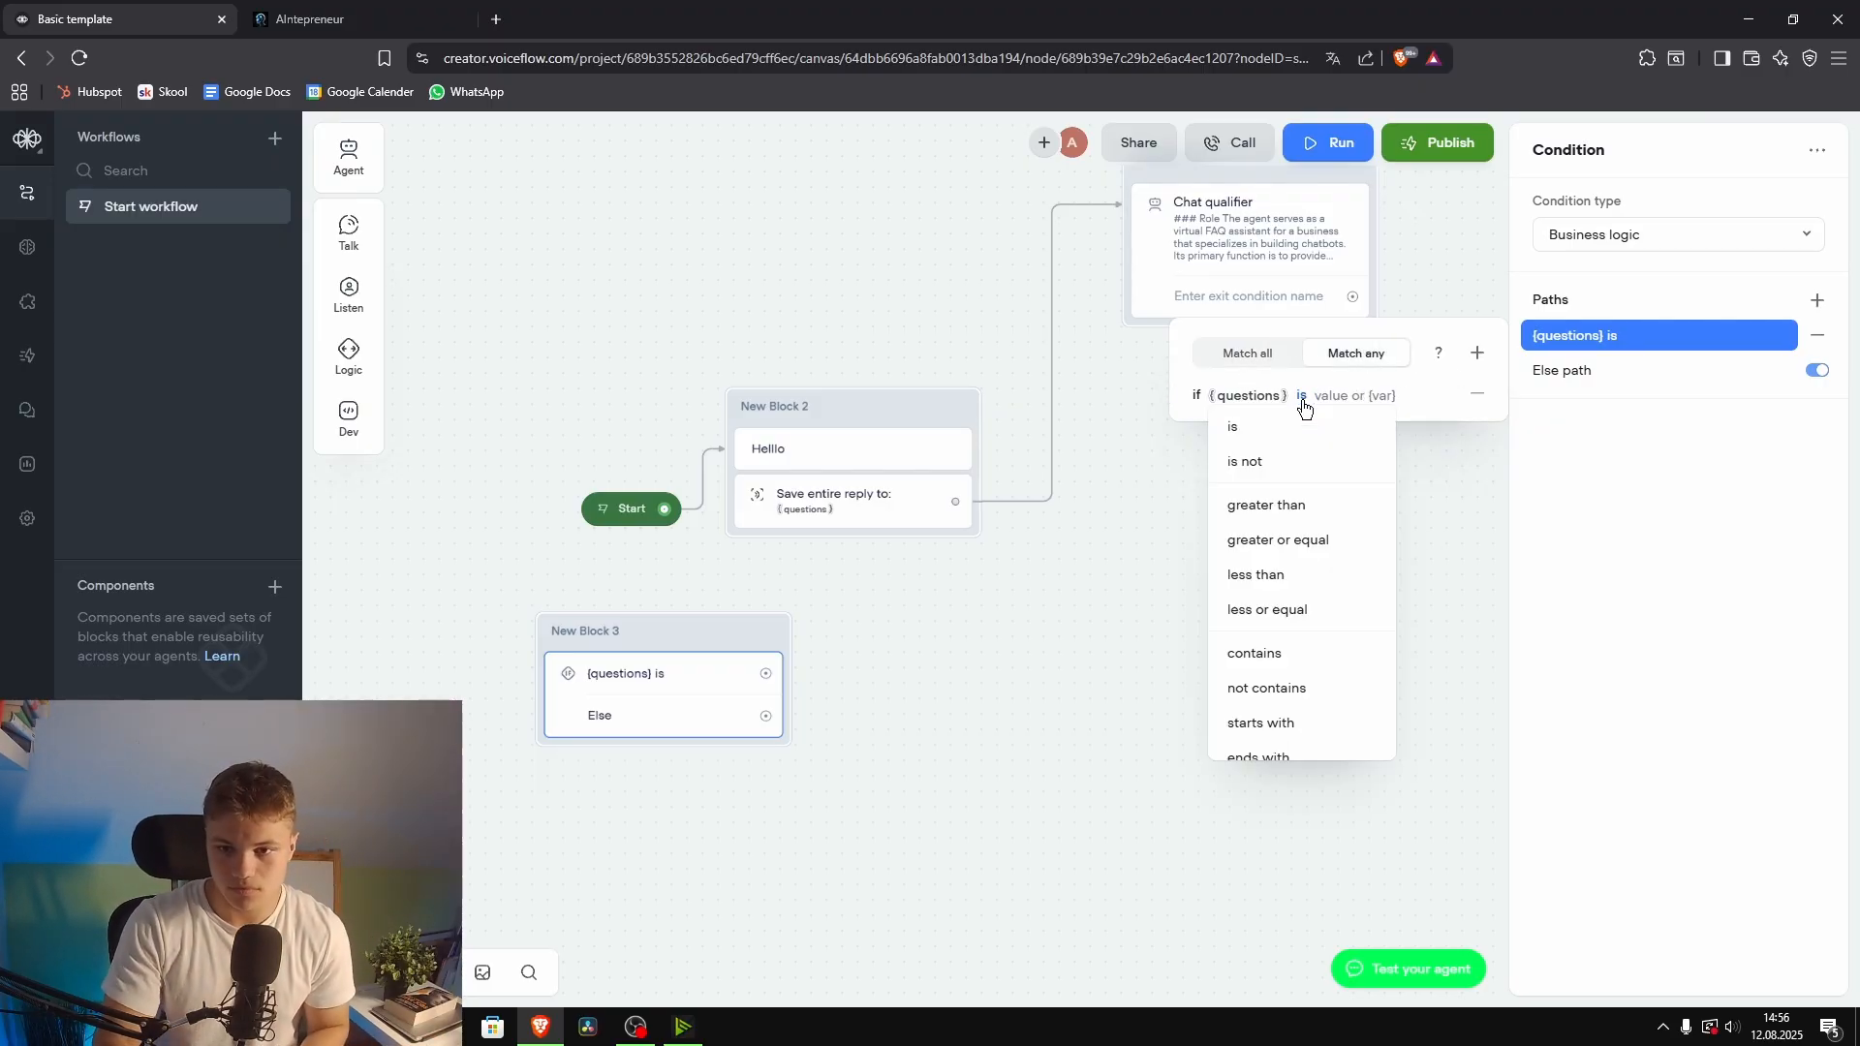
pyautogui.scroll(-2, 1298, 532)
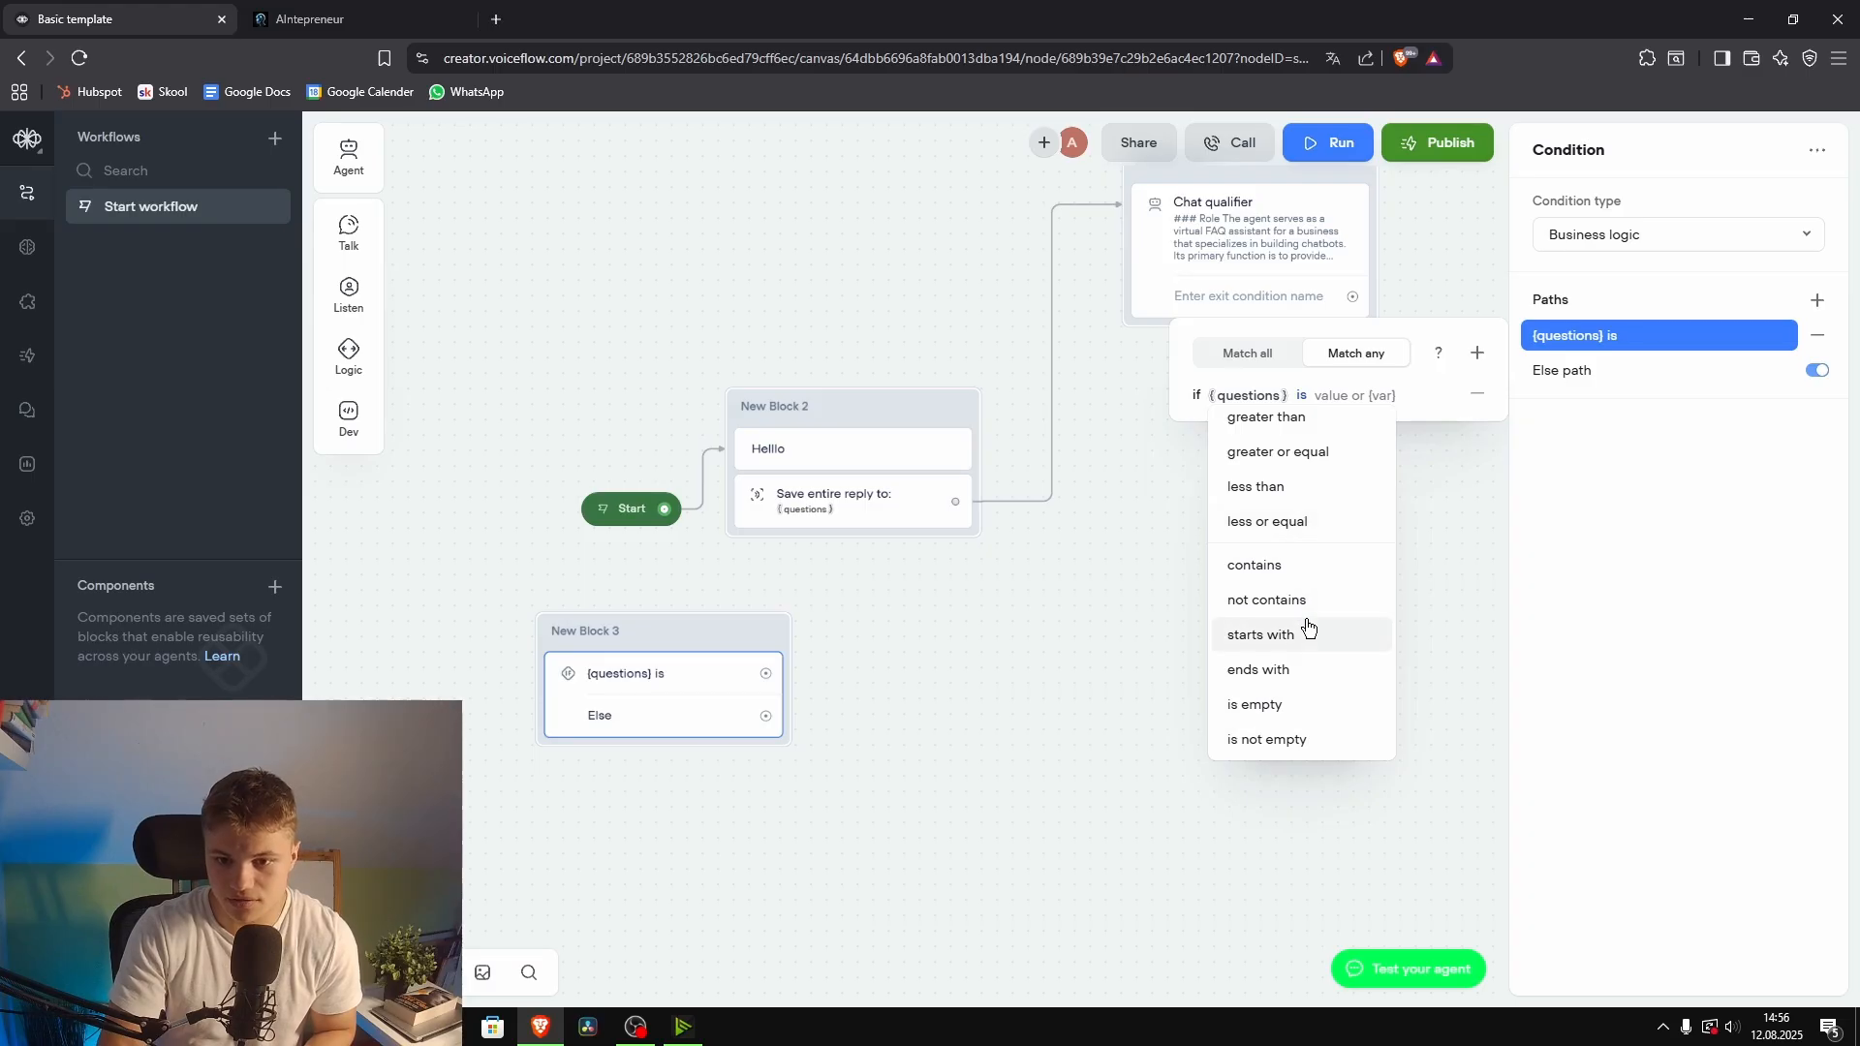
pyautogui.click(1305, 671)
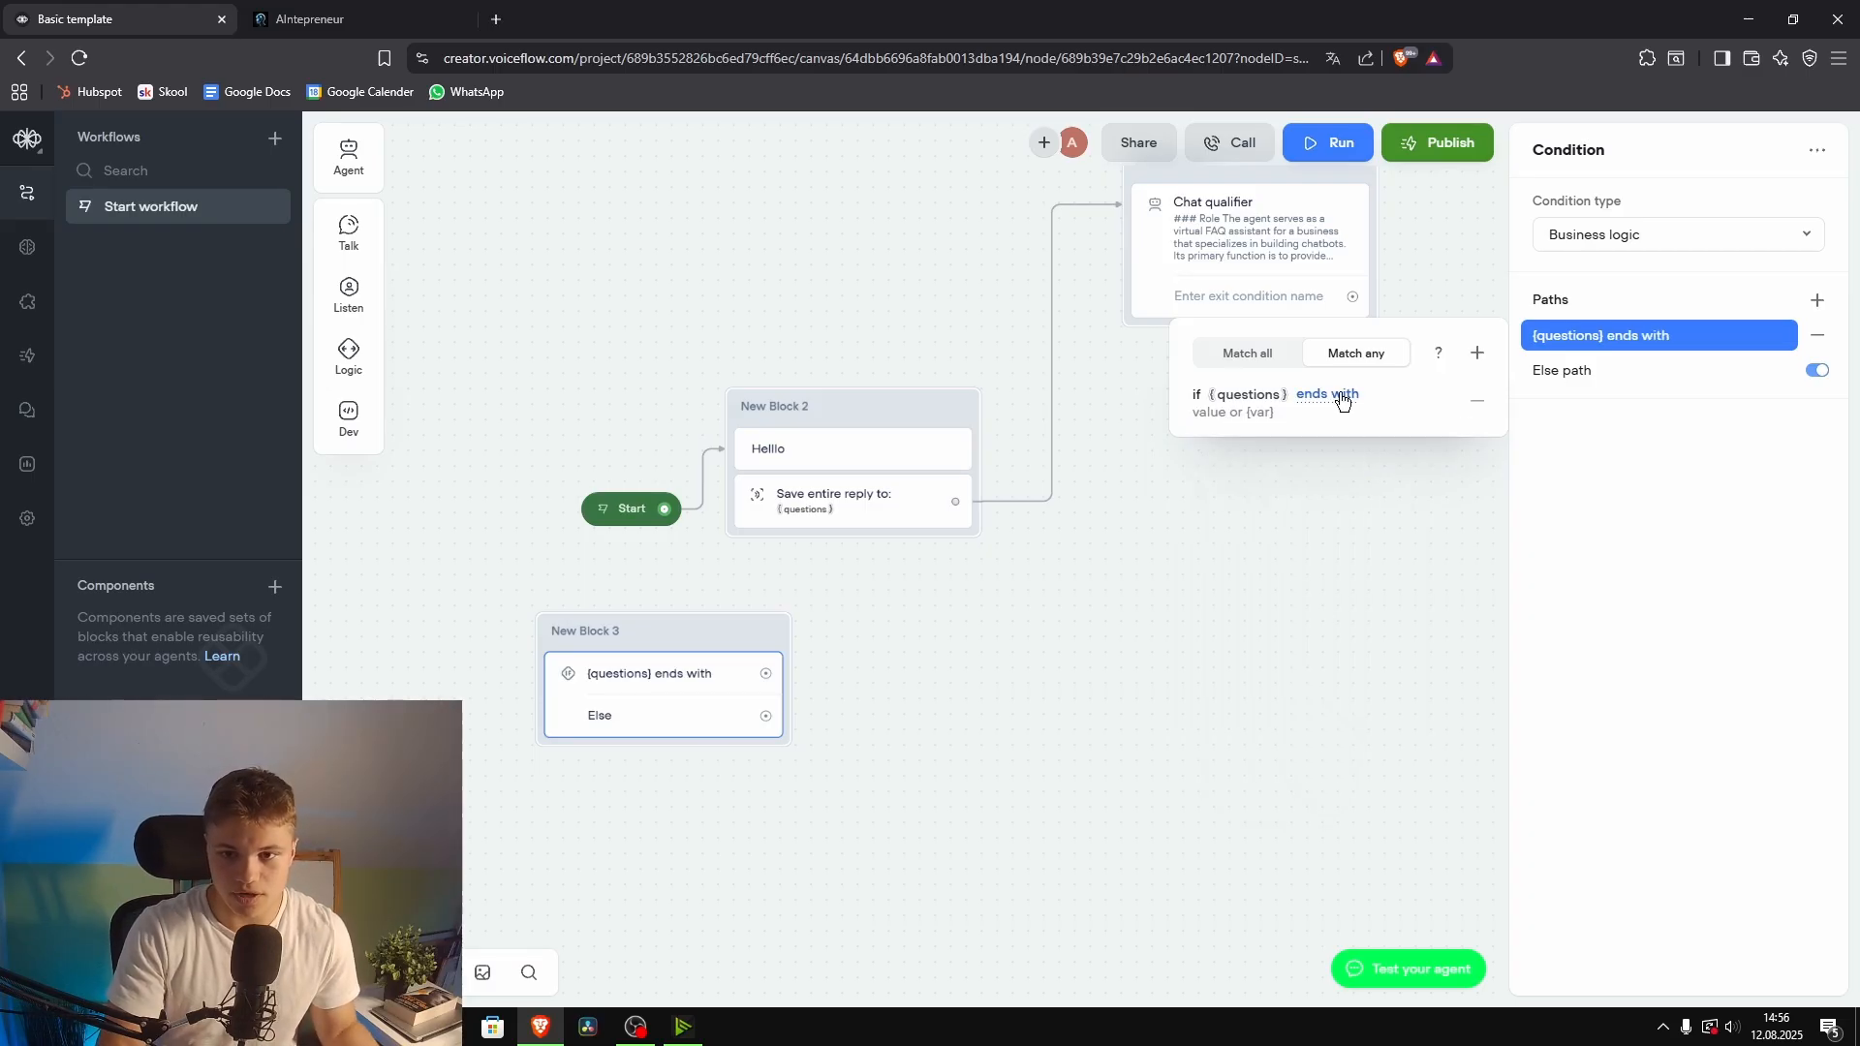
pyautogui.write('?')
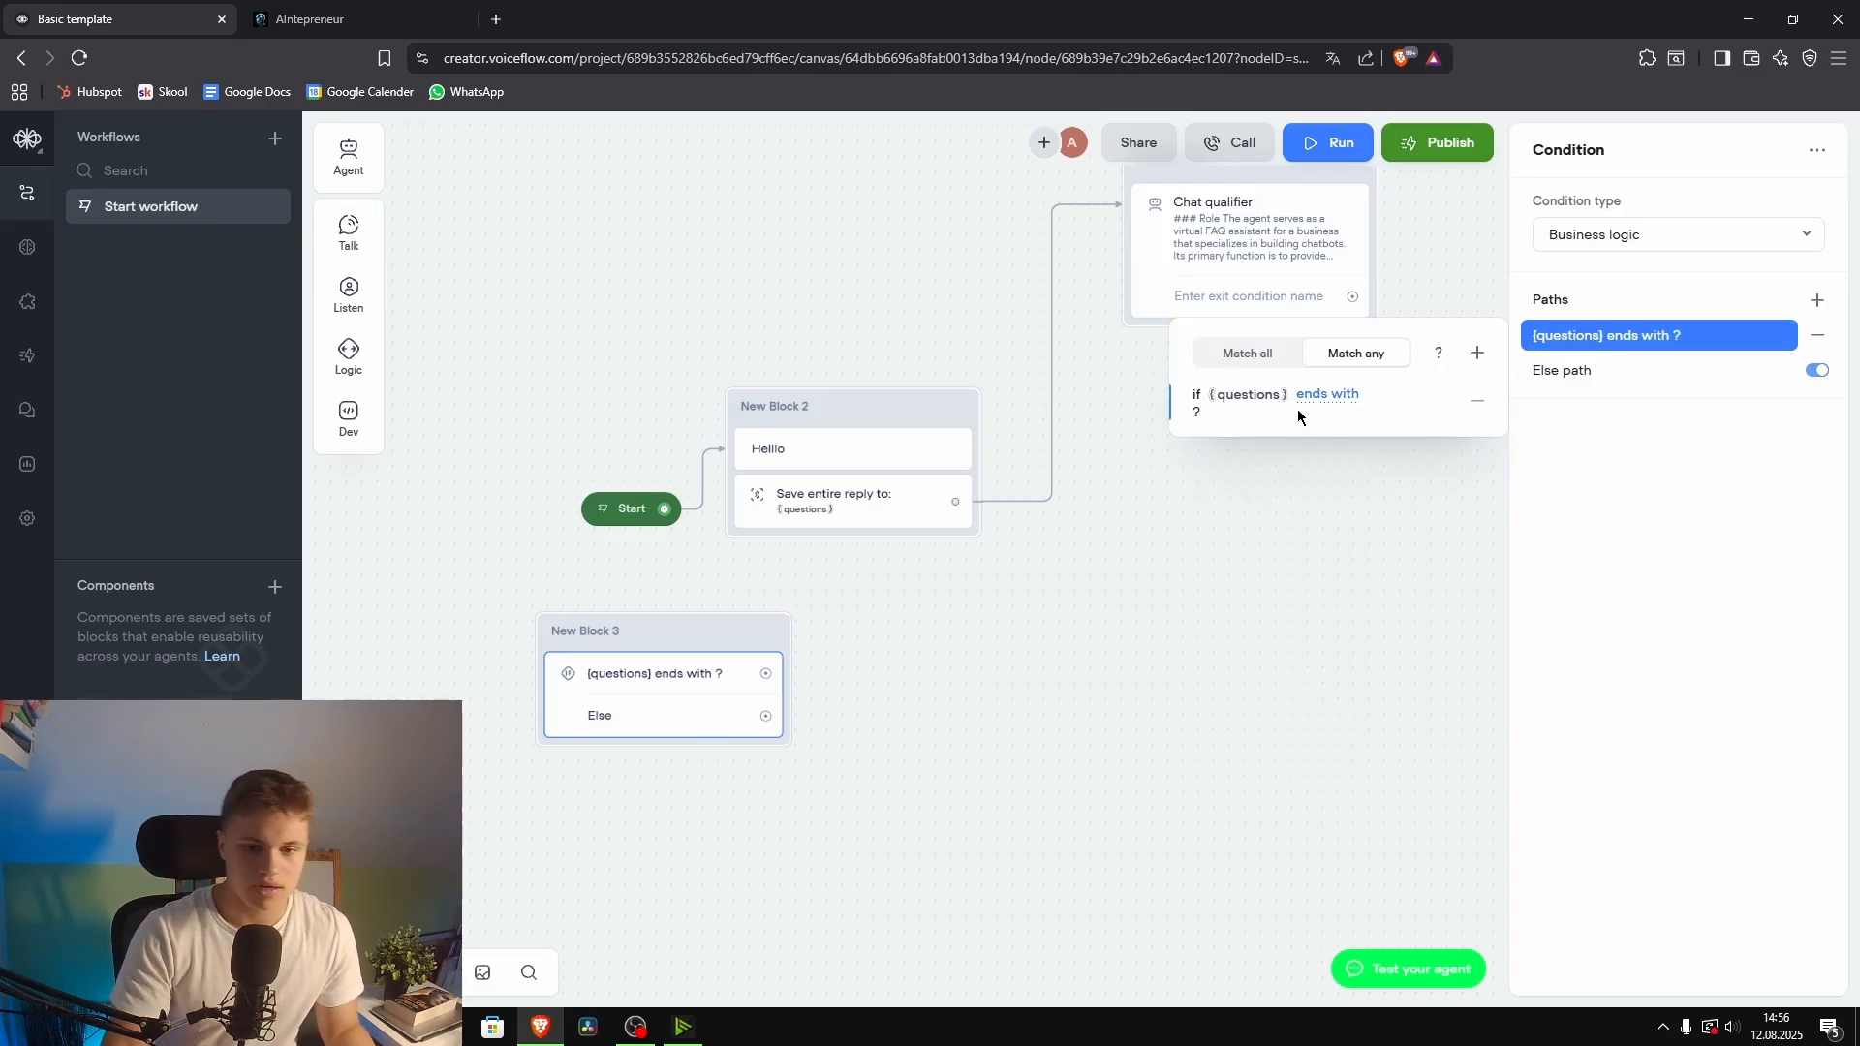
pyautogui.click(1084, 644)
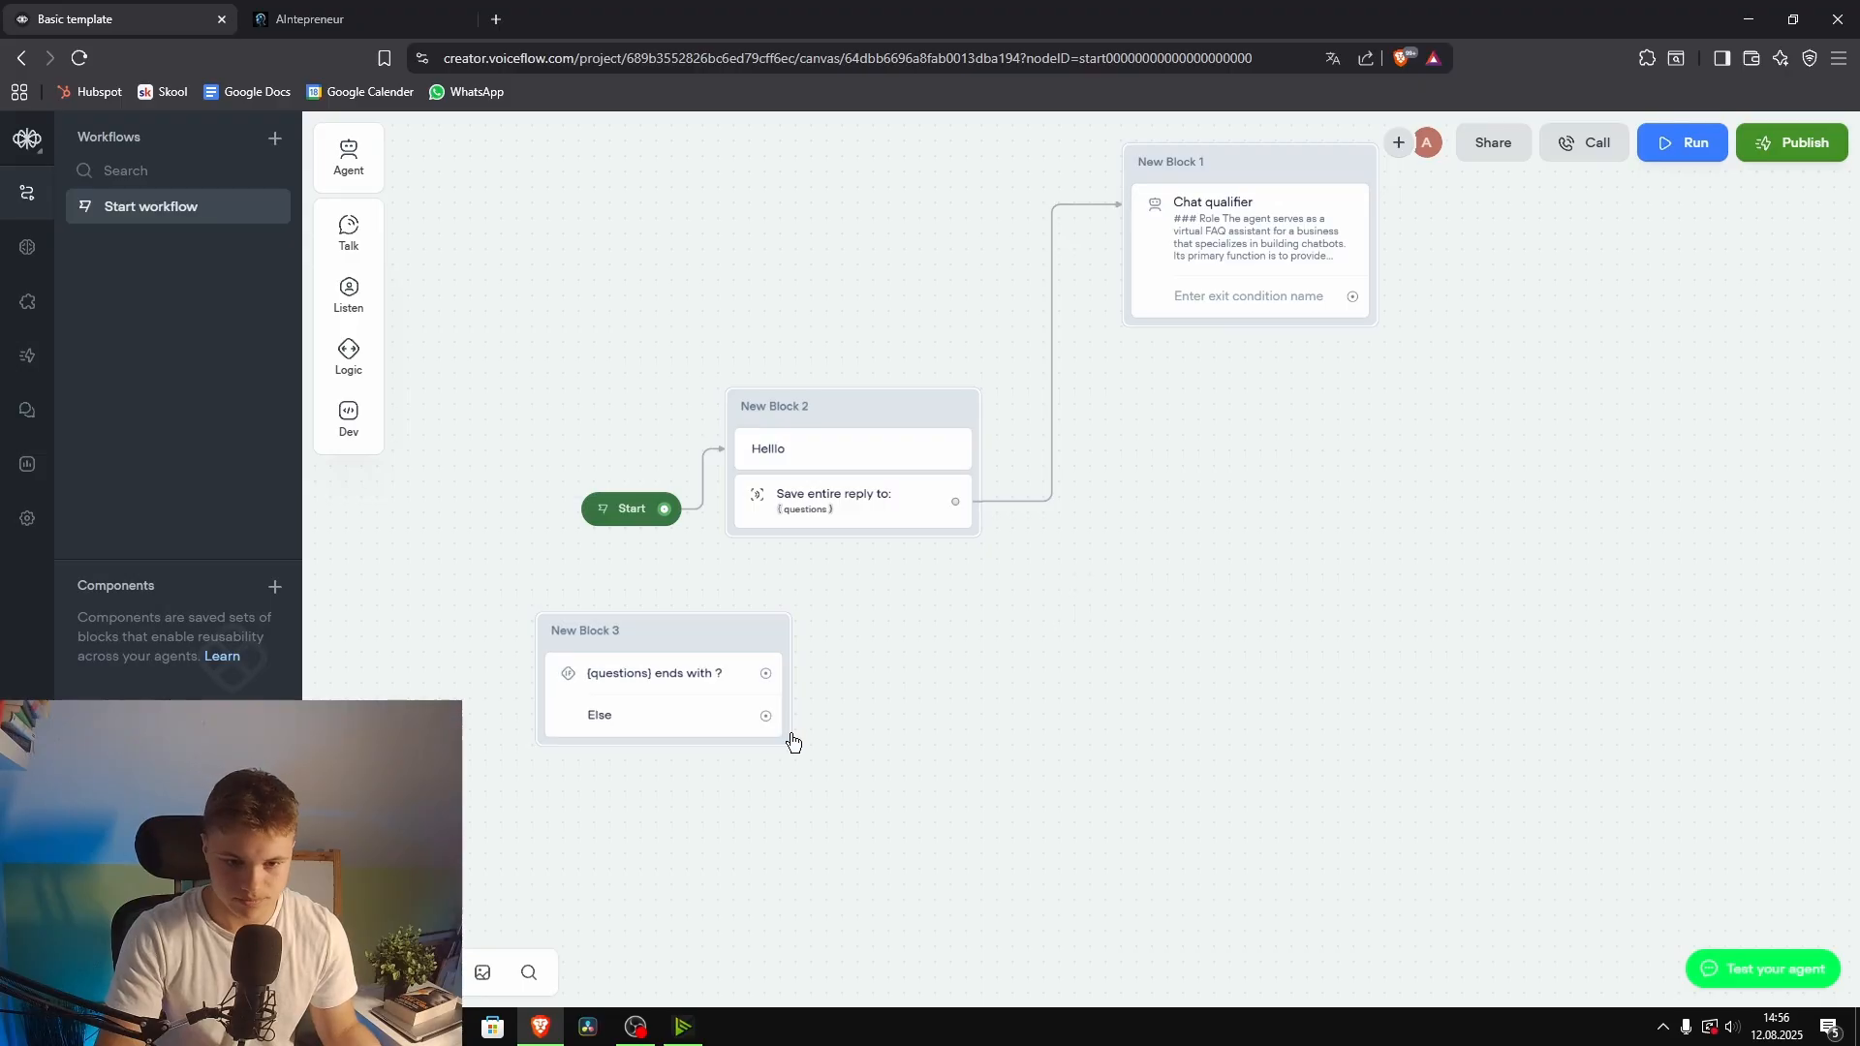
# Step: Pull a connector from the Else path to view the next-step options, cancel it, and delete the condition block
pyautogui.moveTo(764, 719); pyautogui.dragTo(968, 830)
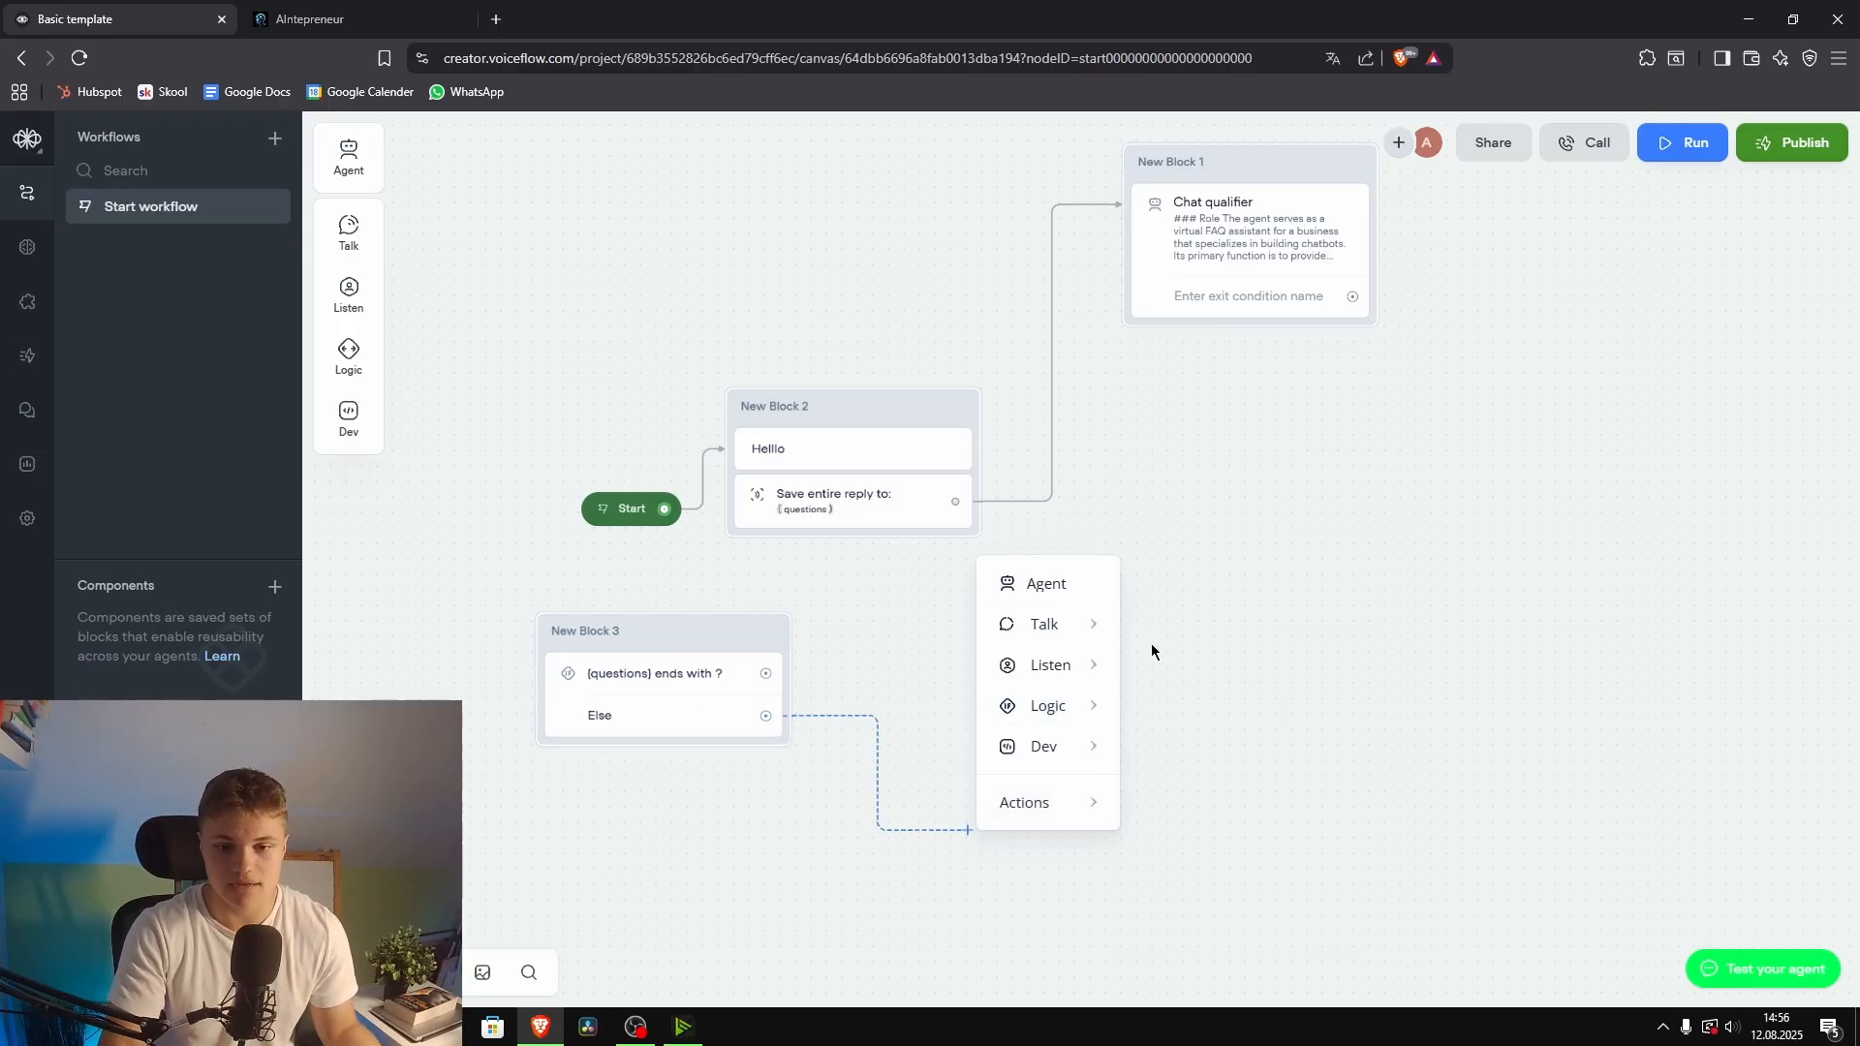
pyautogui.click(1362, 647)
pyautogui.click(685, 638)
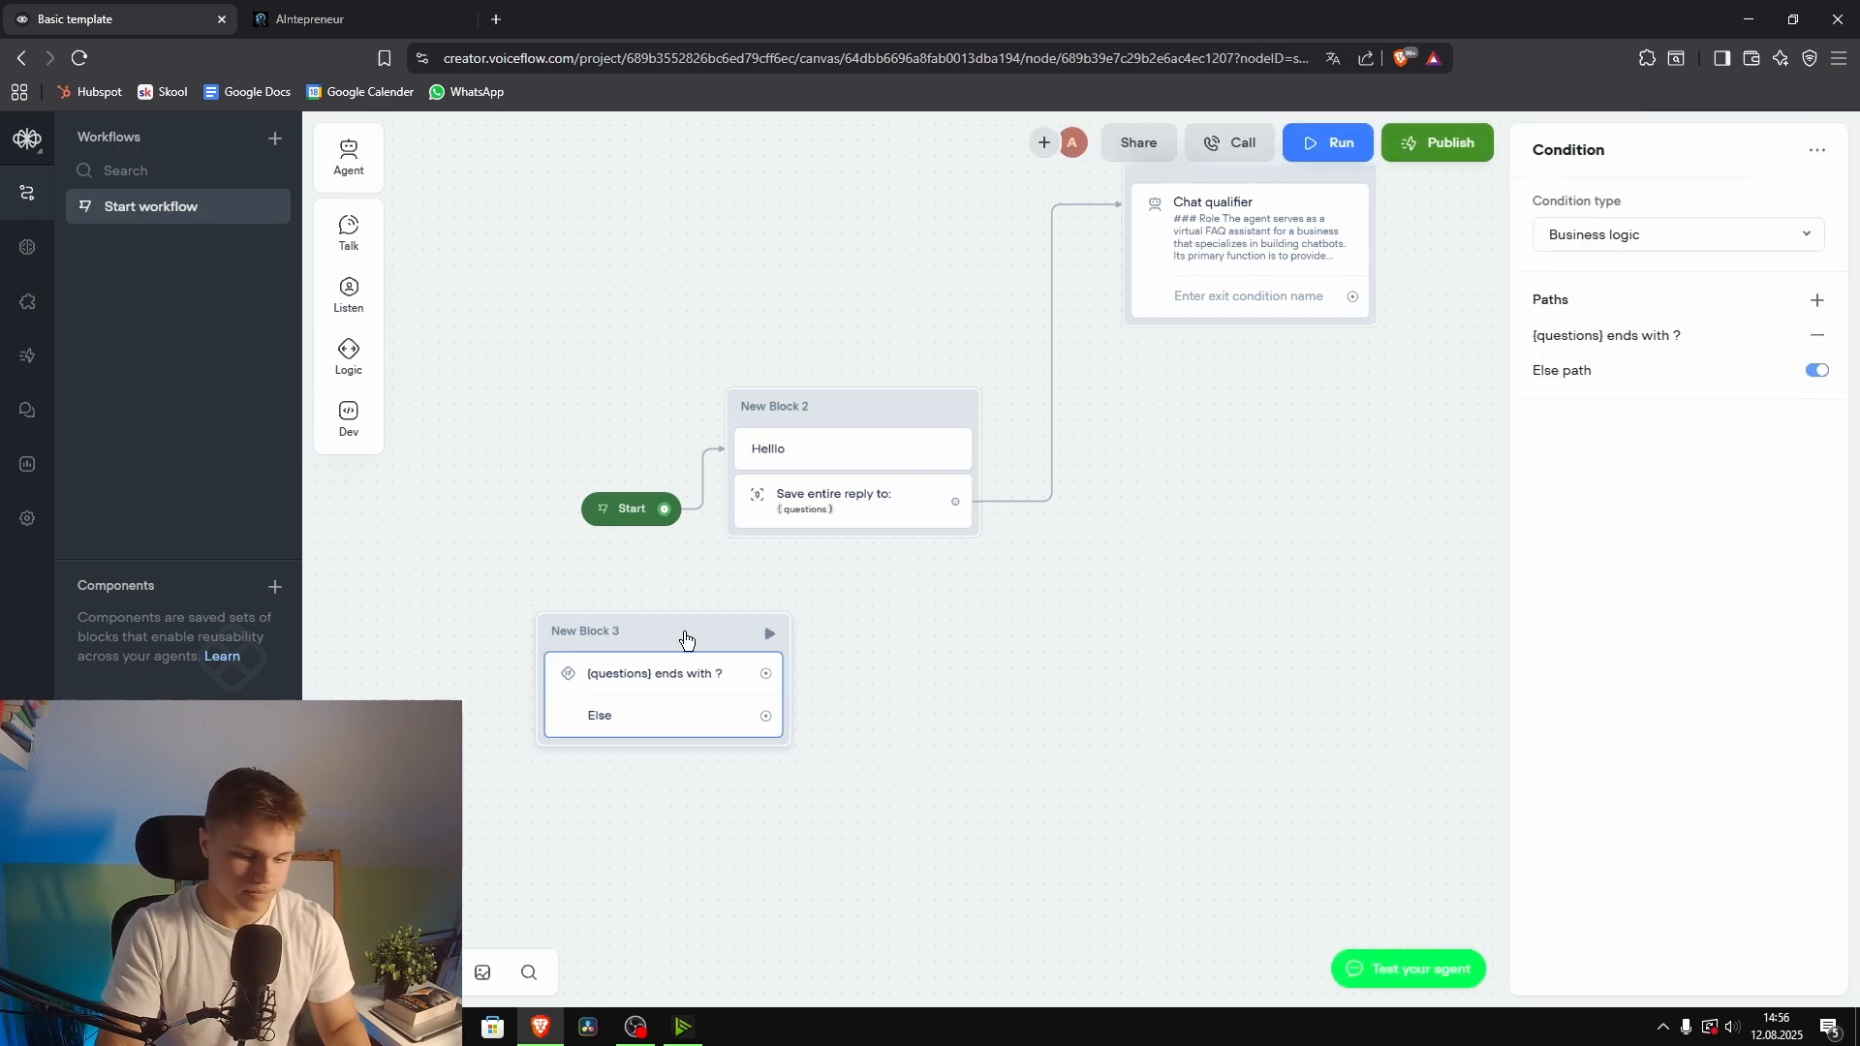
pyautogui.press('Delete')
# Step: Place a Set block on the canvas below New Block 2 and add a variable assignment using a value or expression
pyautogui.moveTo(327, 366)
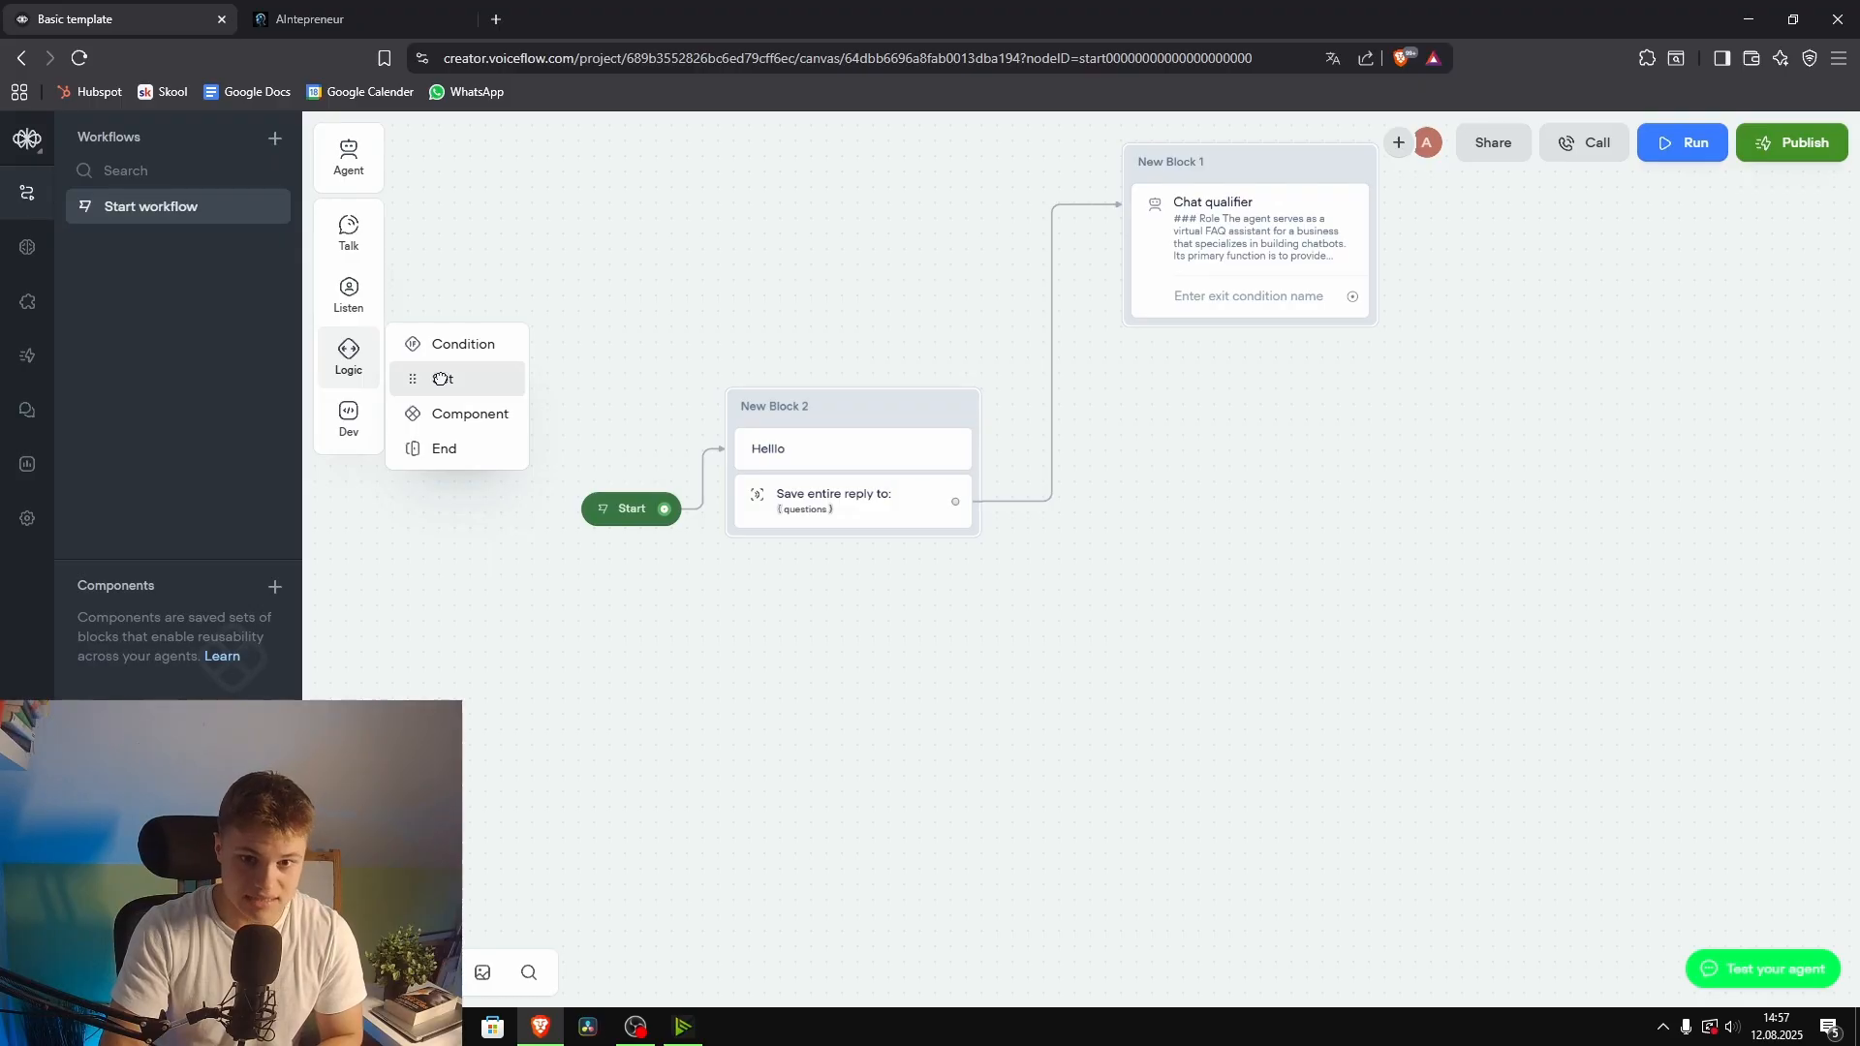
pyautogui.moveTo(440, 379); pyautogui.dragTo(783, 683)
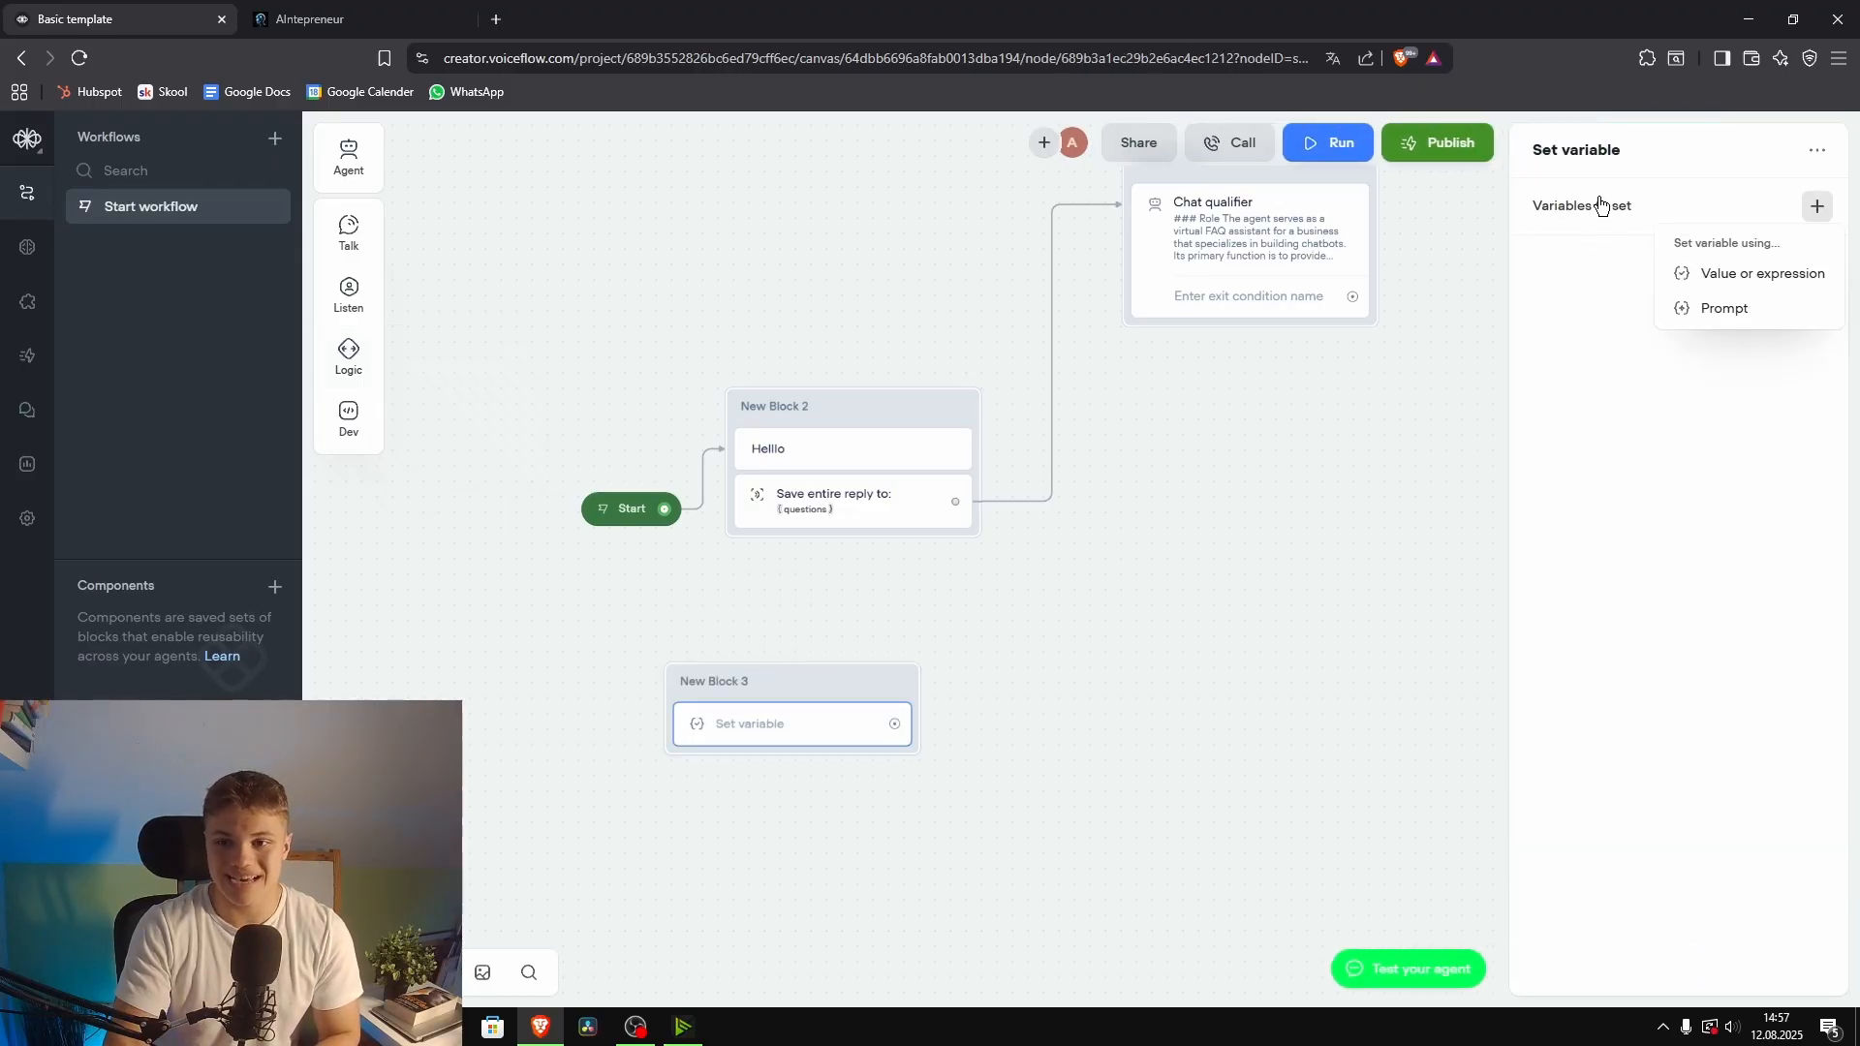
pyautogui.click(1736, 272)
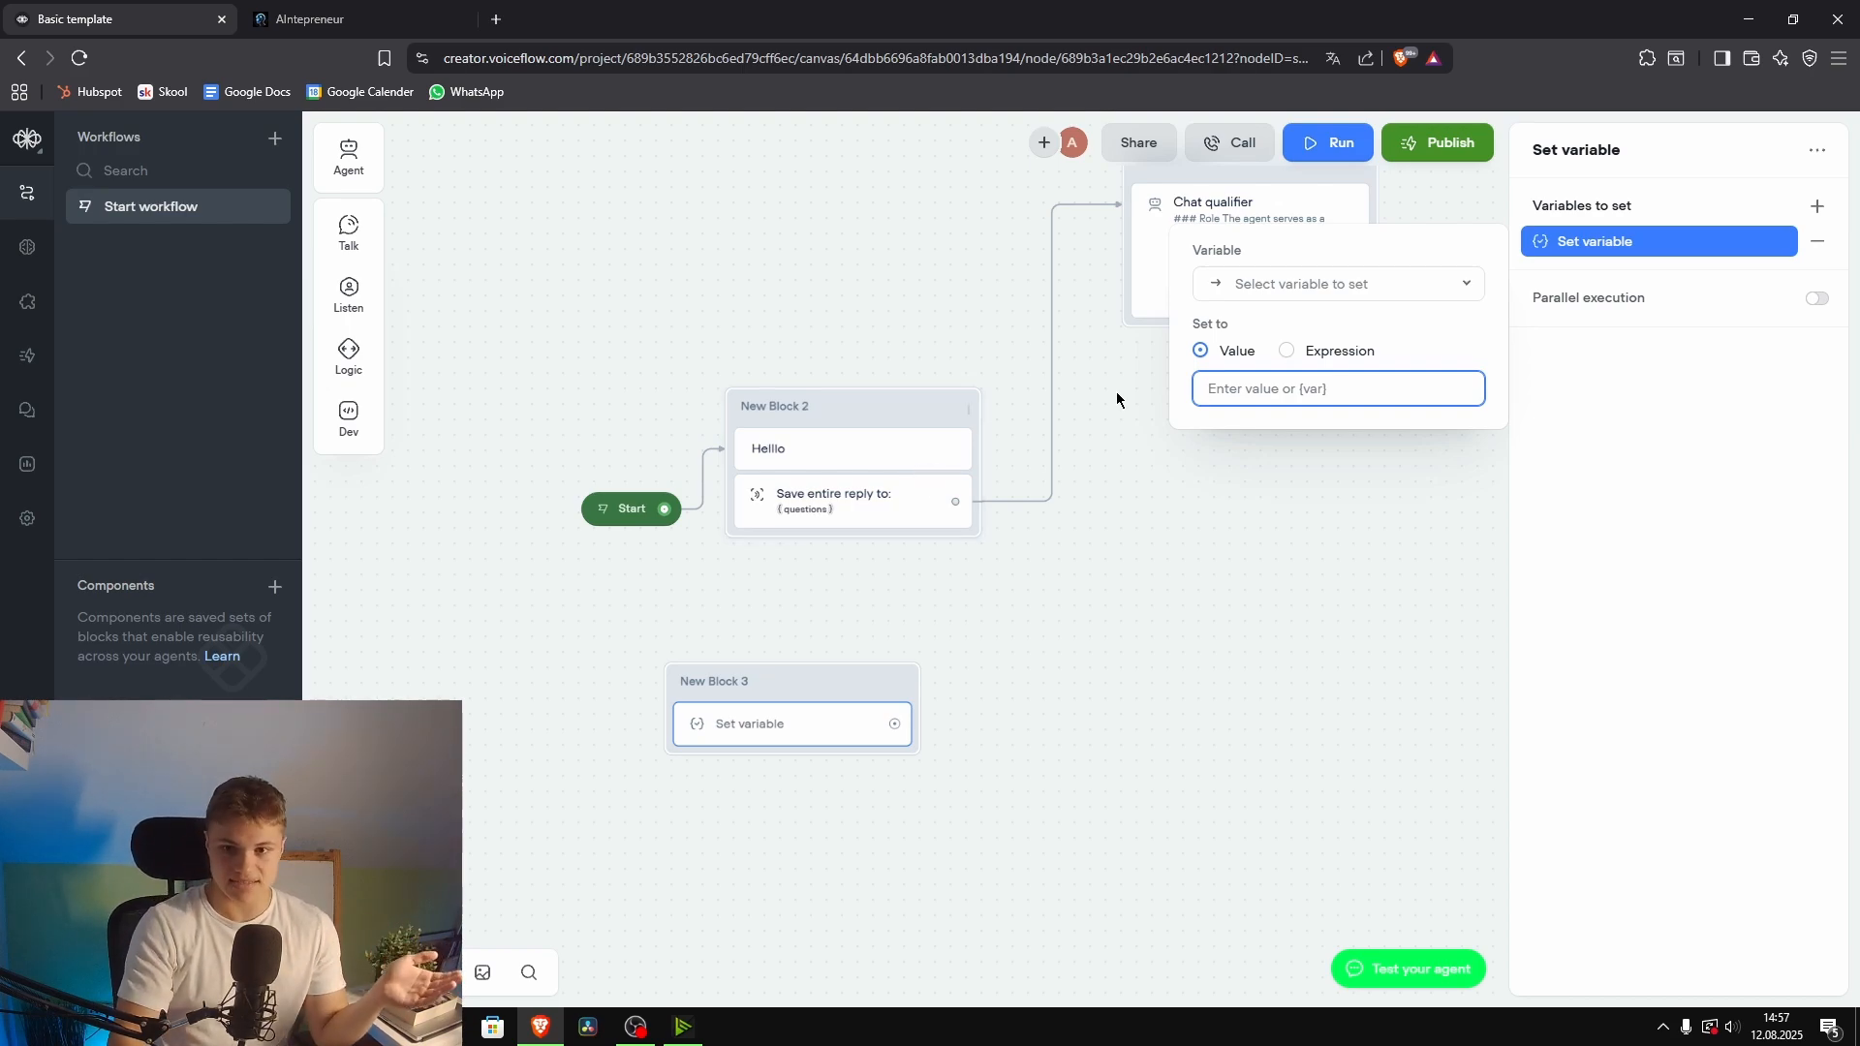
# Step: Set the questions variable to the value 123 in the Set variable block, and delete that block
pyautogui.click(1324, 284)
pyautogui.write('q')
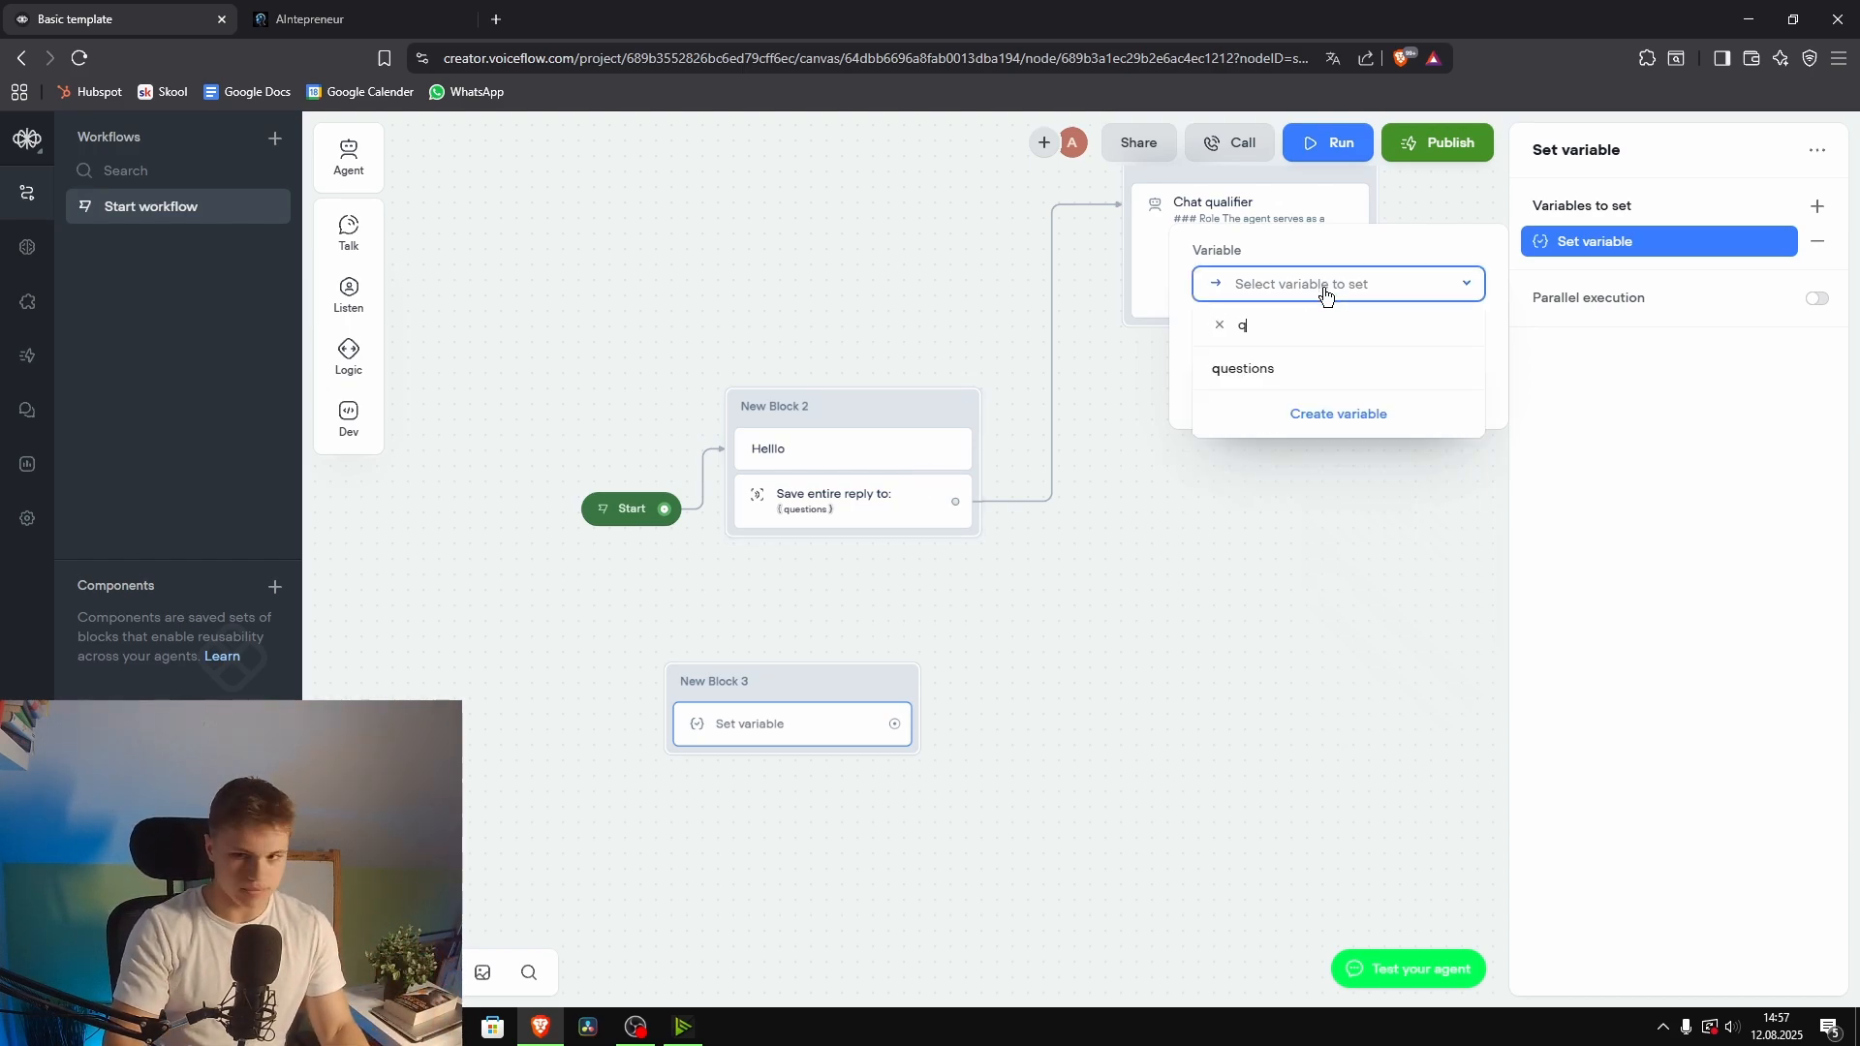
pyautogui.click(1326, 375)
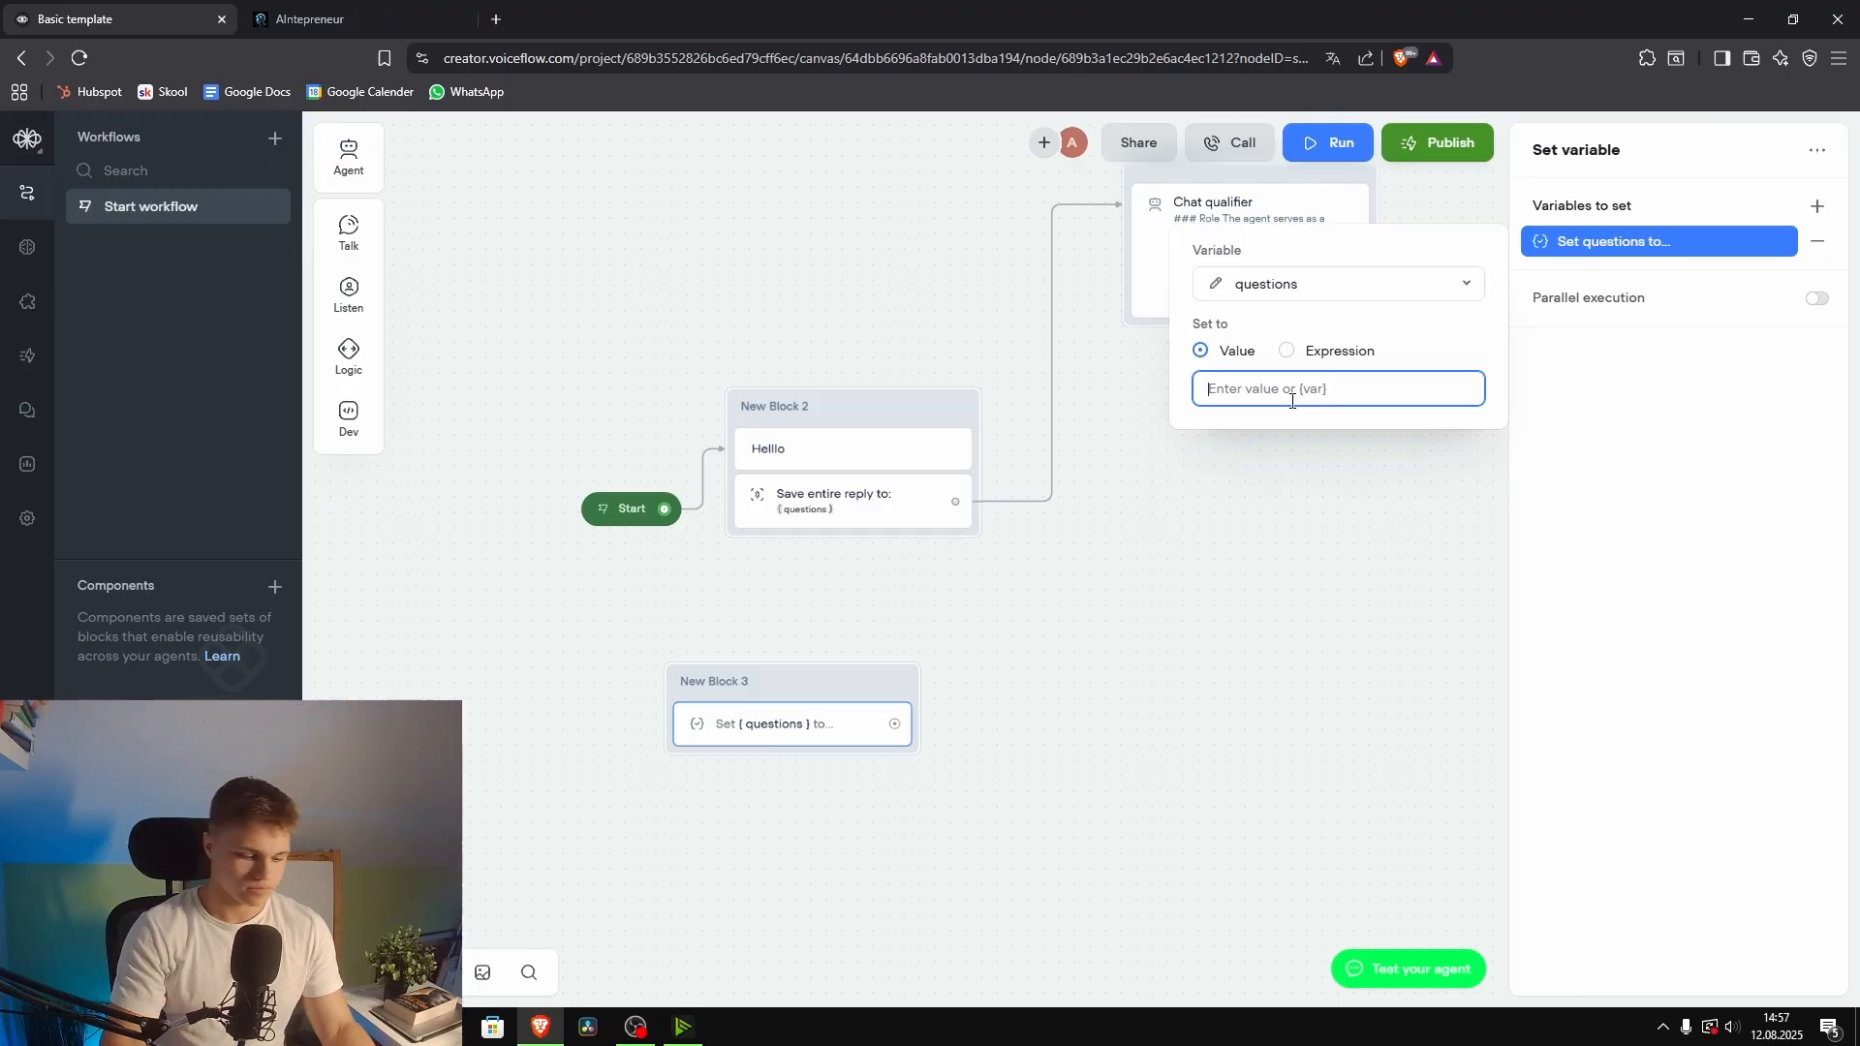
pyautogui.write('123')
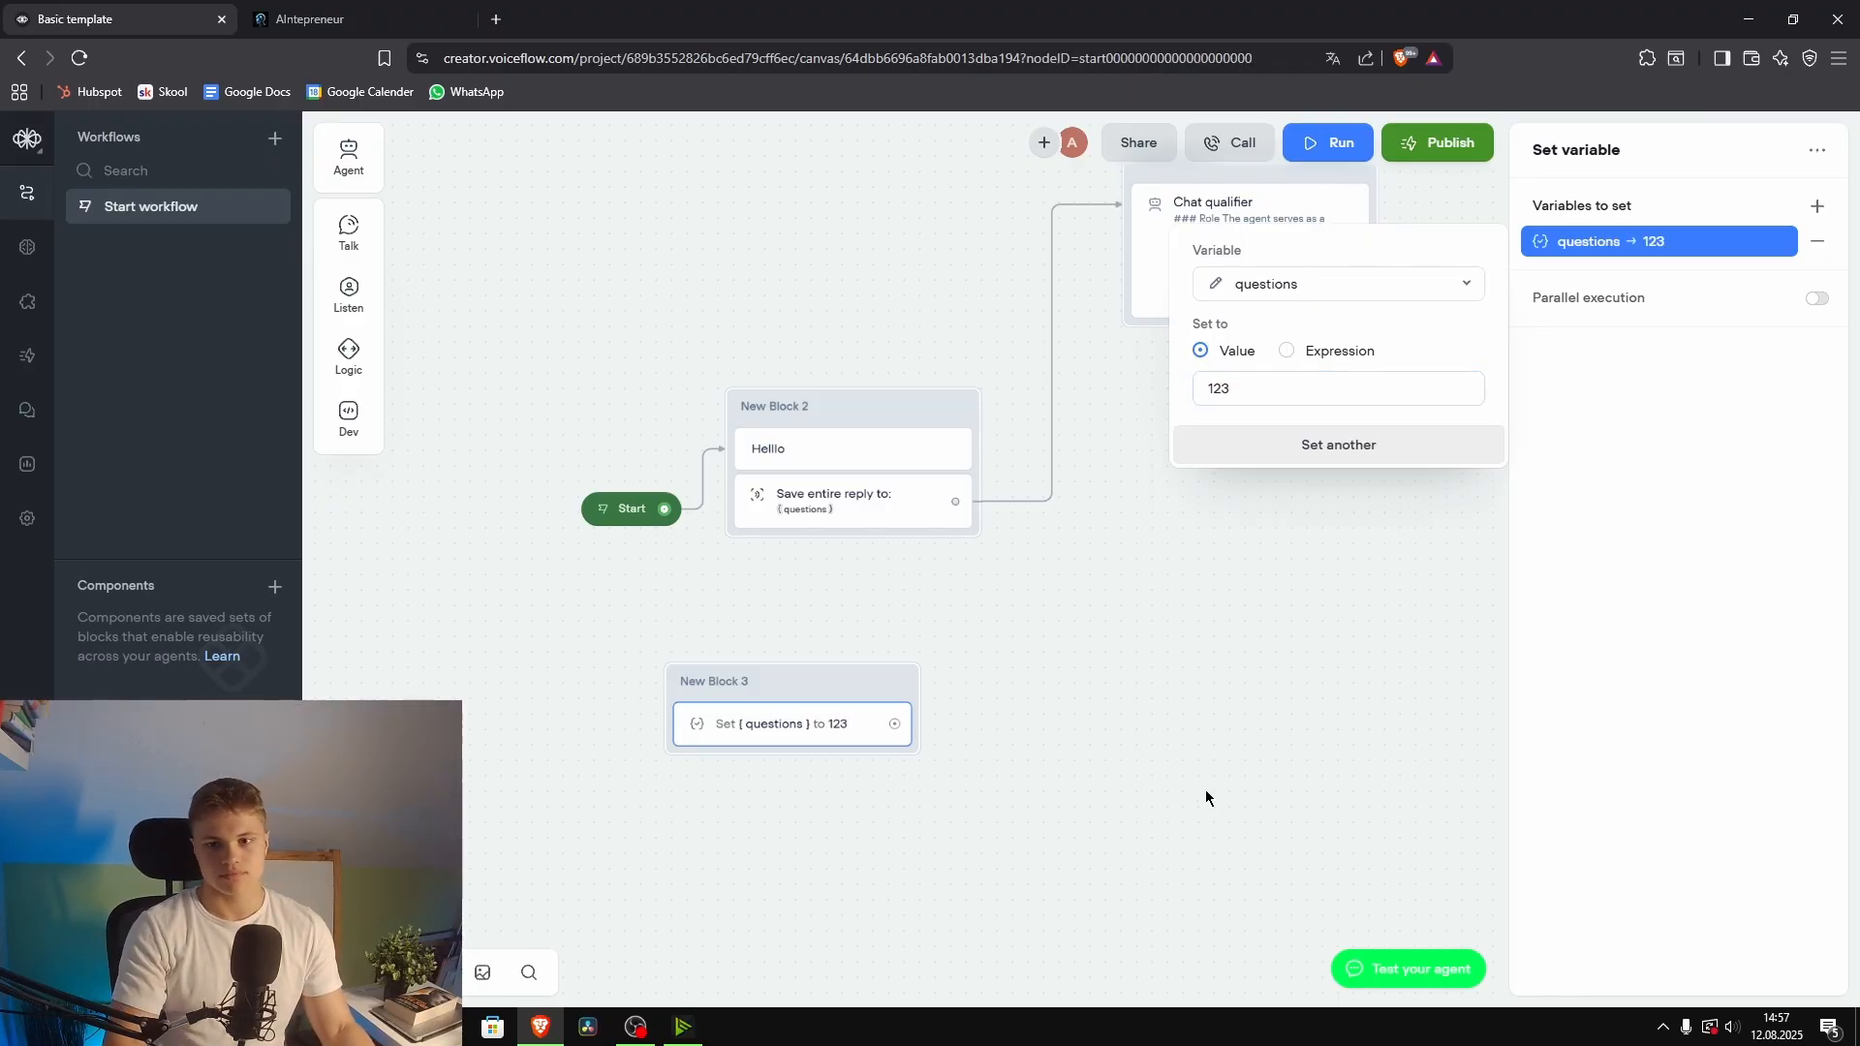
pyautogui.click(1205, 788)
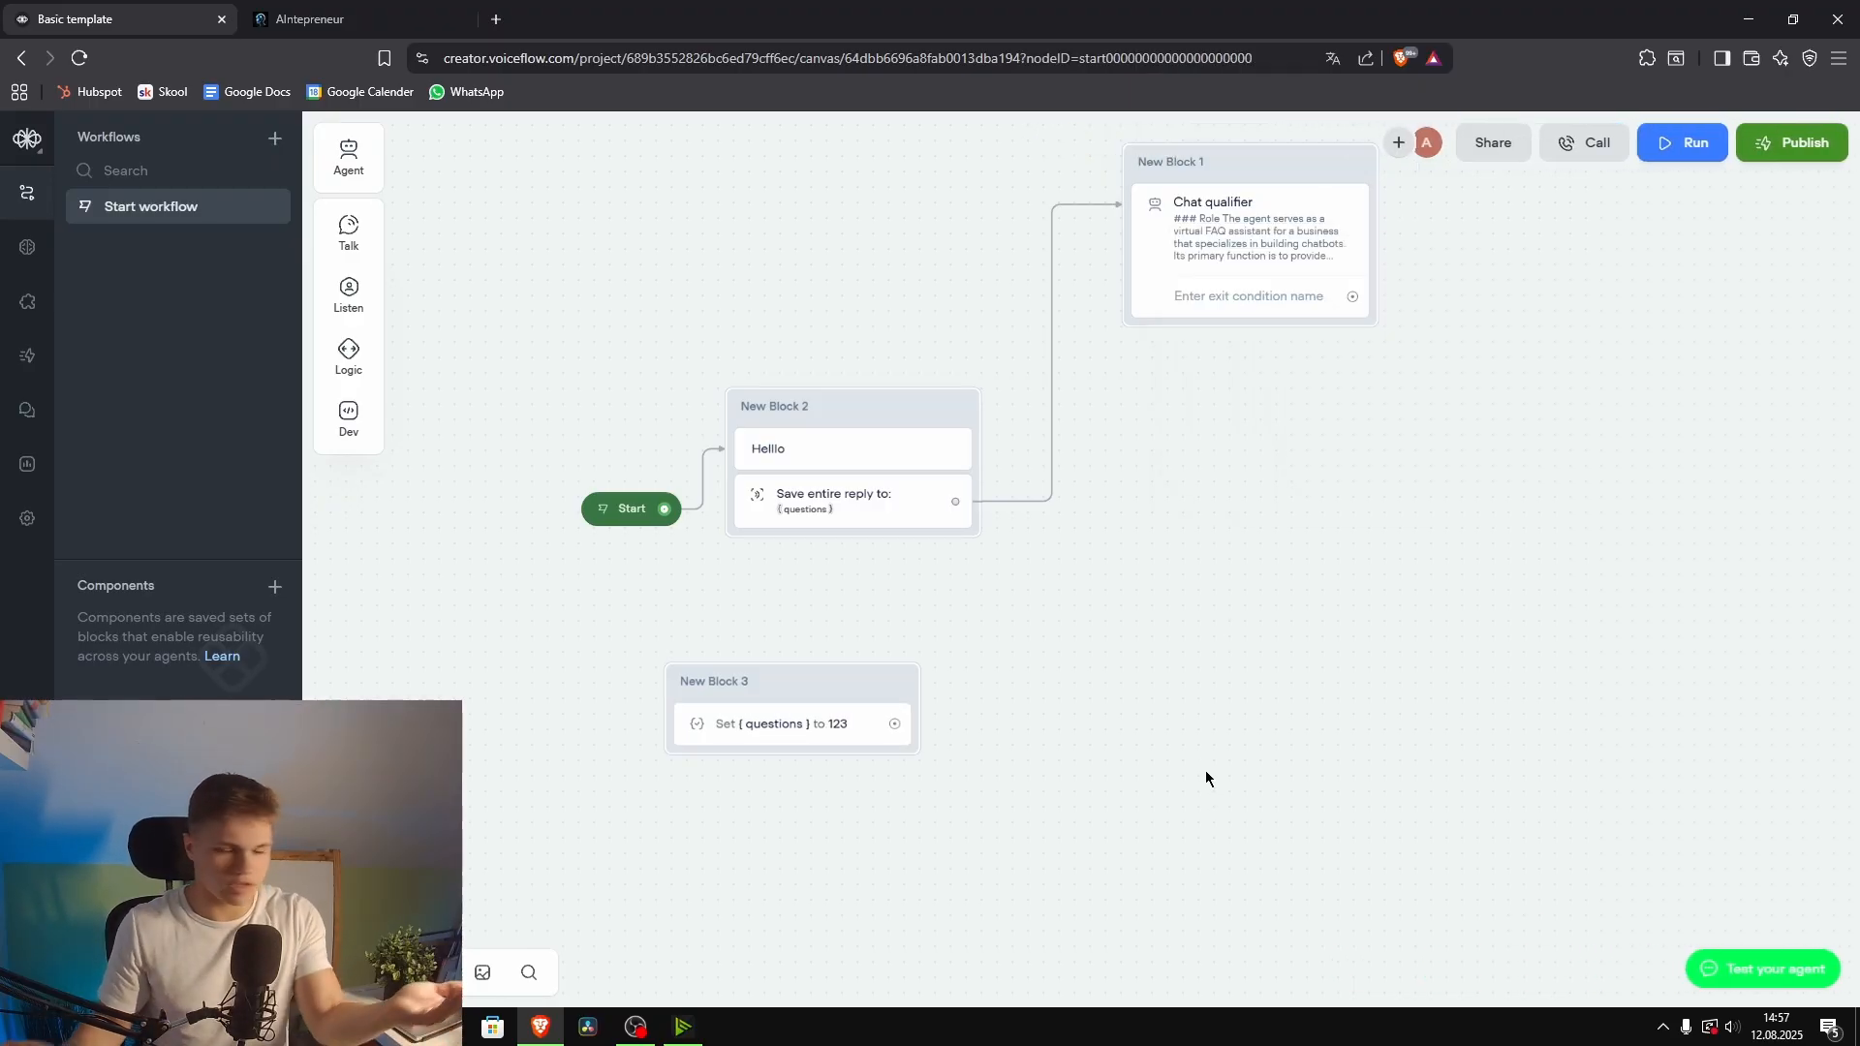
pyautogui.click(820, 688)
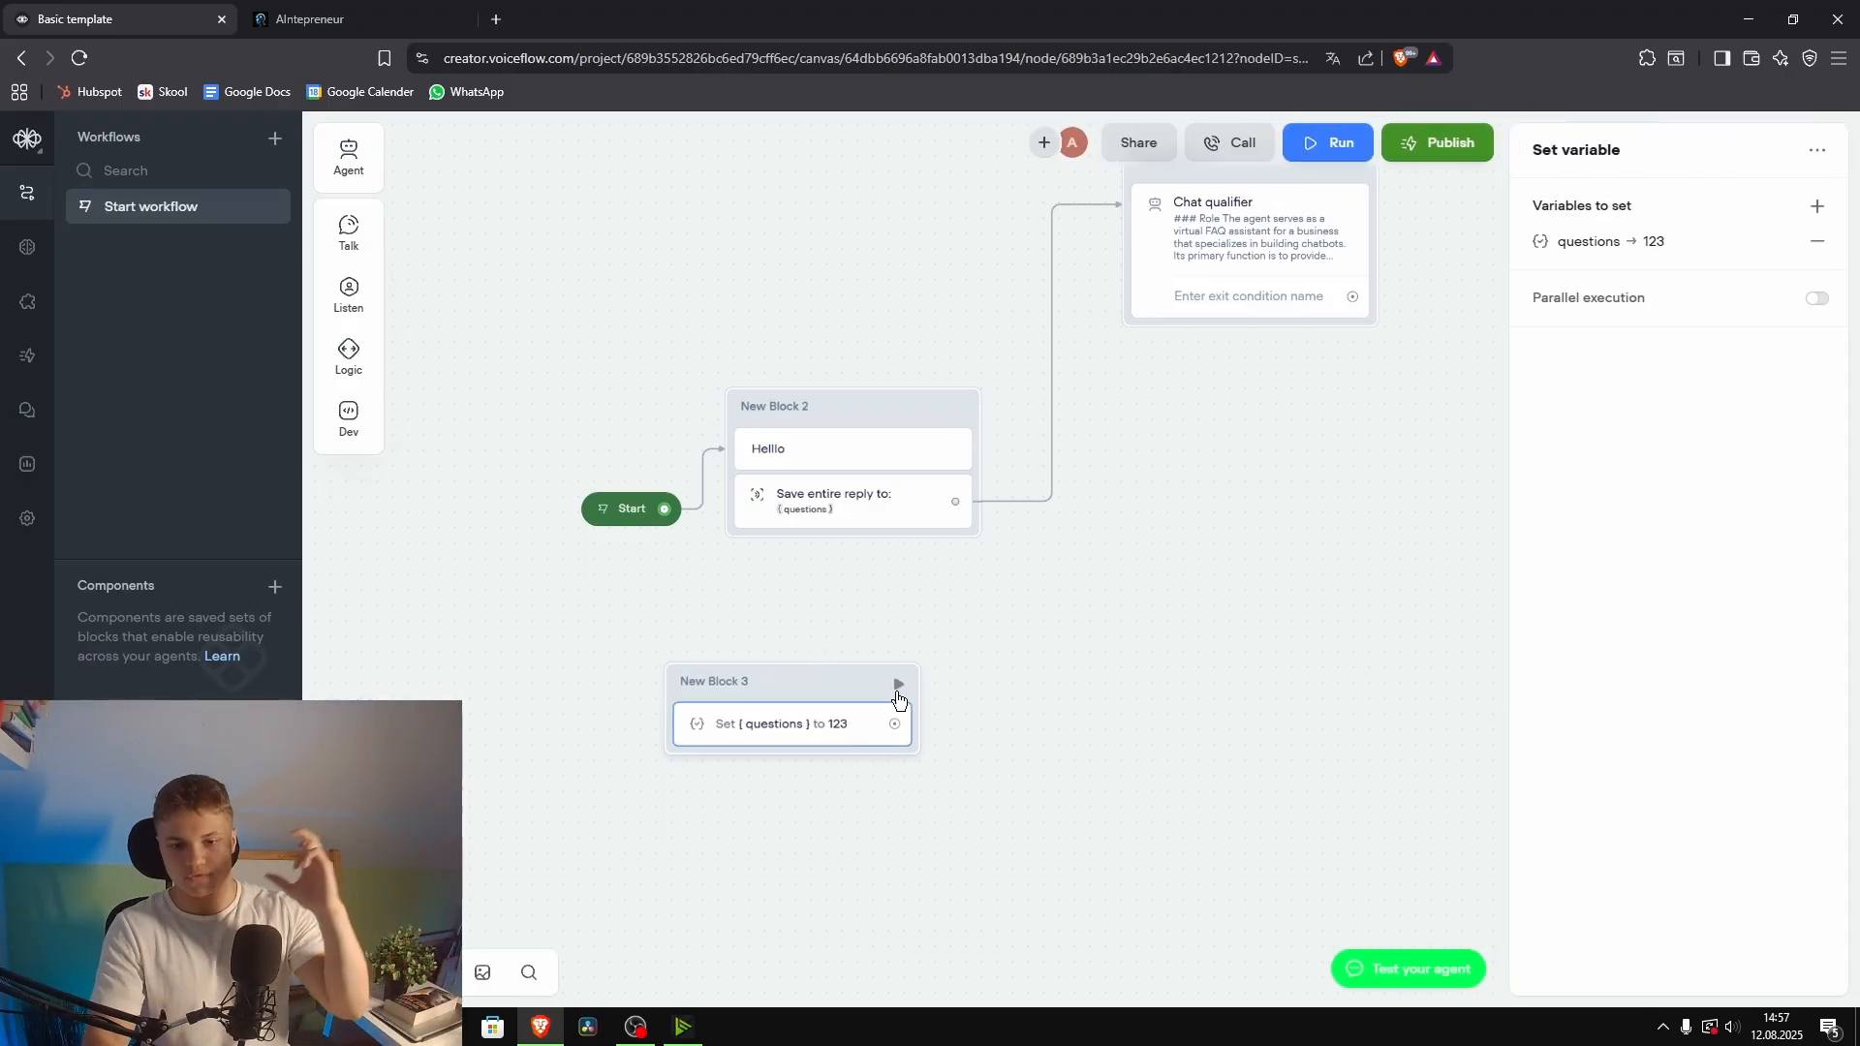
pyautogui.press('Delete')
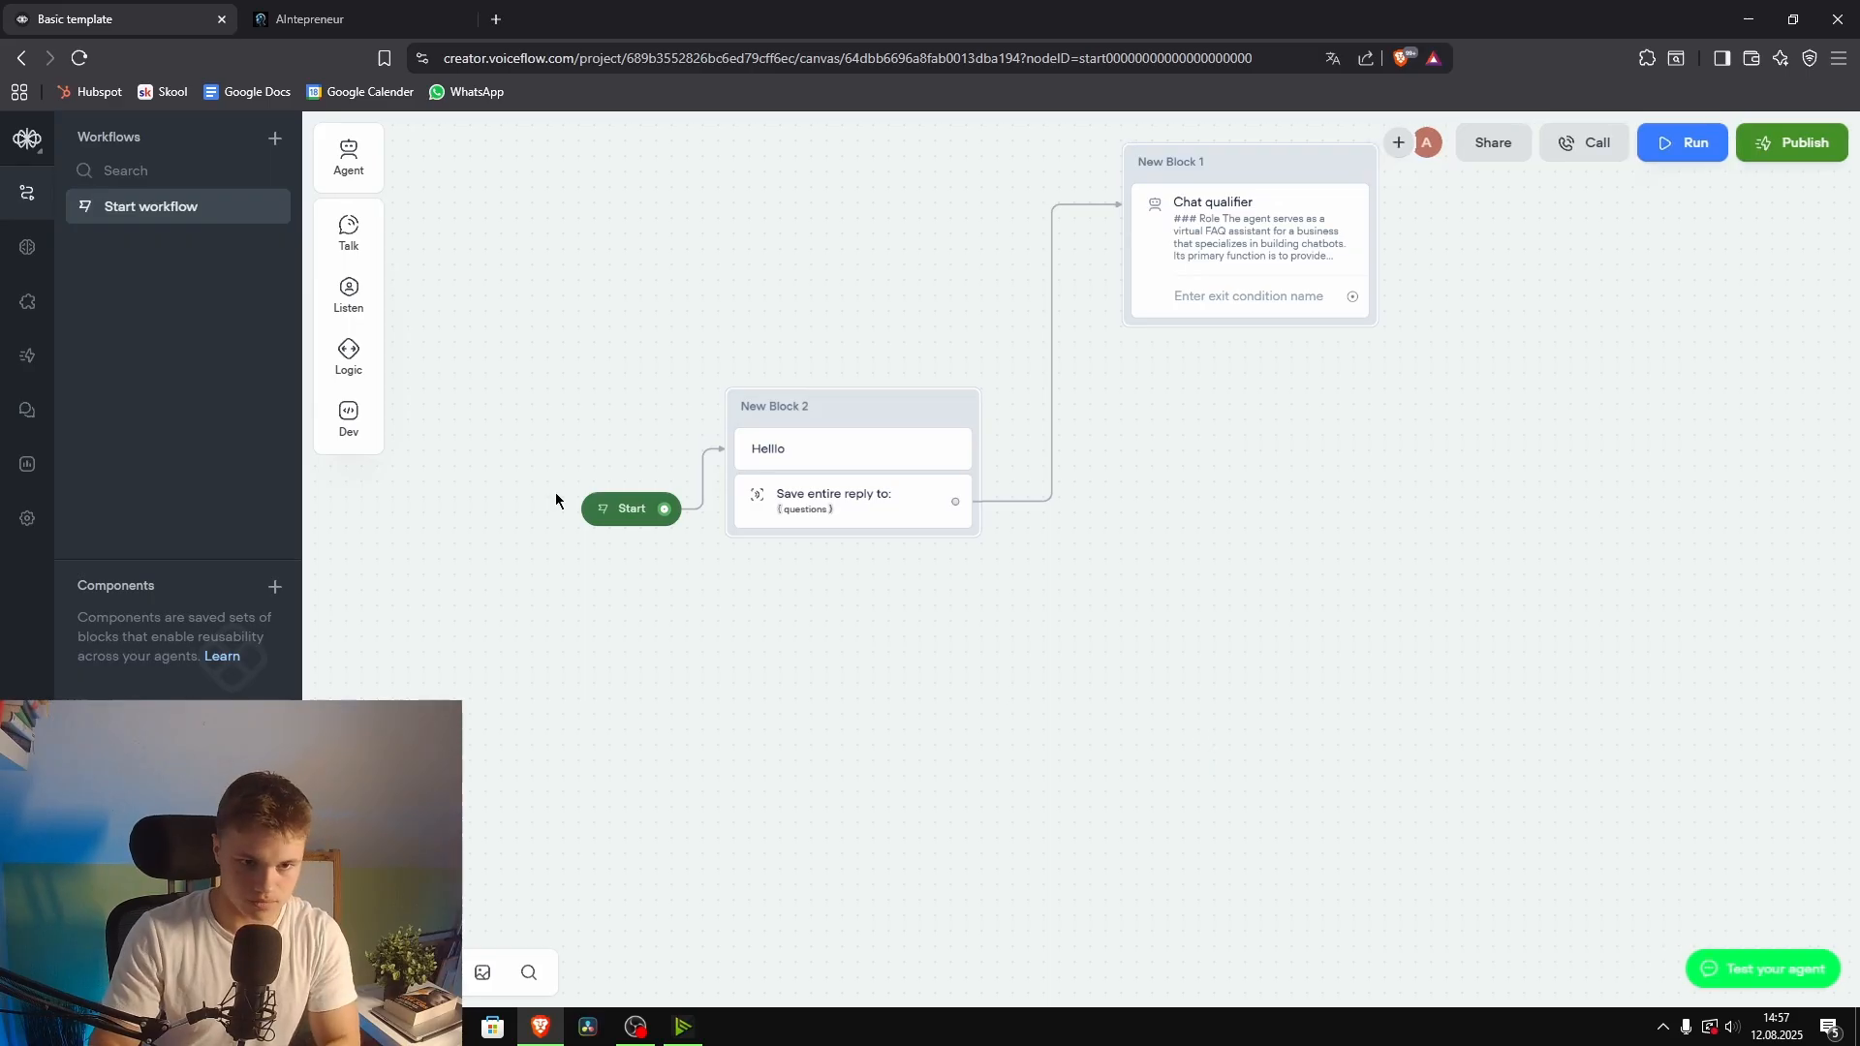
# Step: Place a Component block on the canvas below the Start block to view its settings, and delete it
pyautogui.moveTo(349, 345)
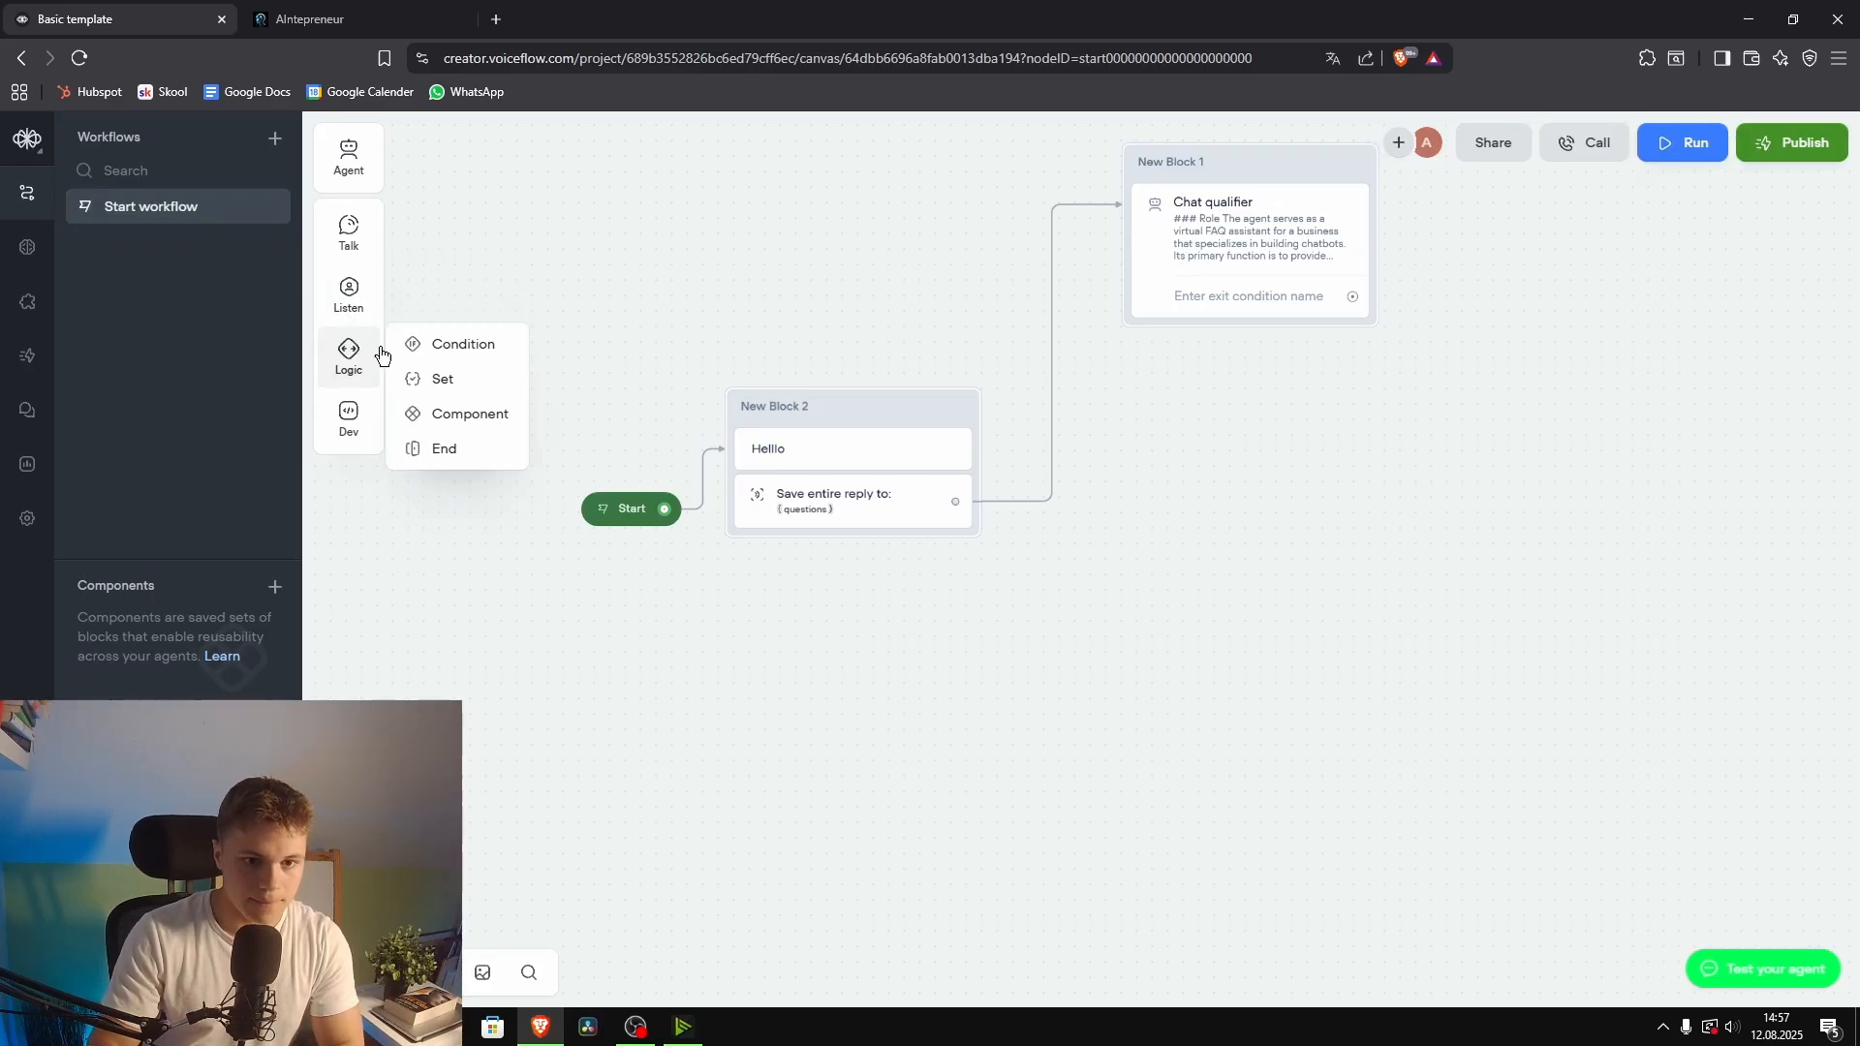
pyautogui.moveTo(456, 414); pyautogui.dragTo(680, 715)
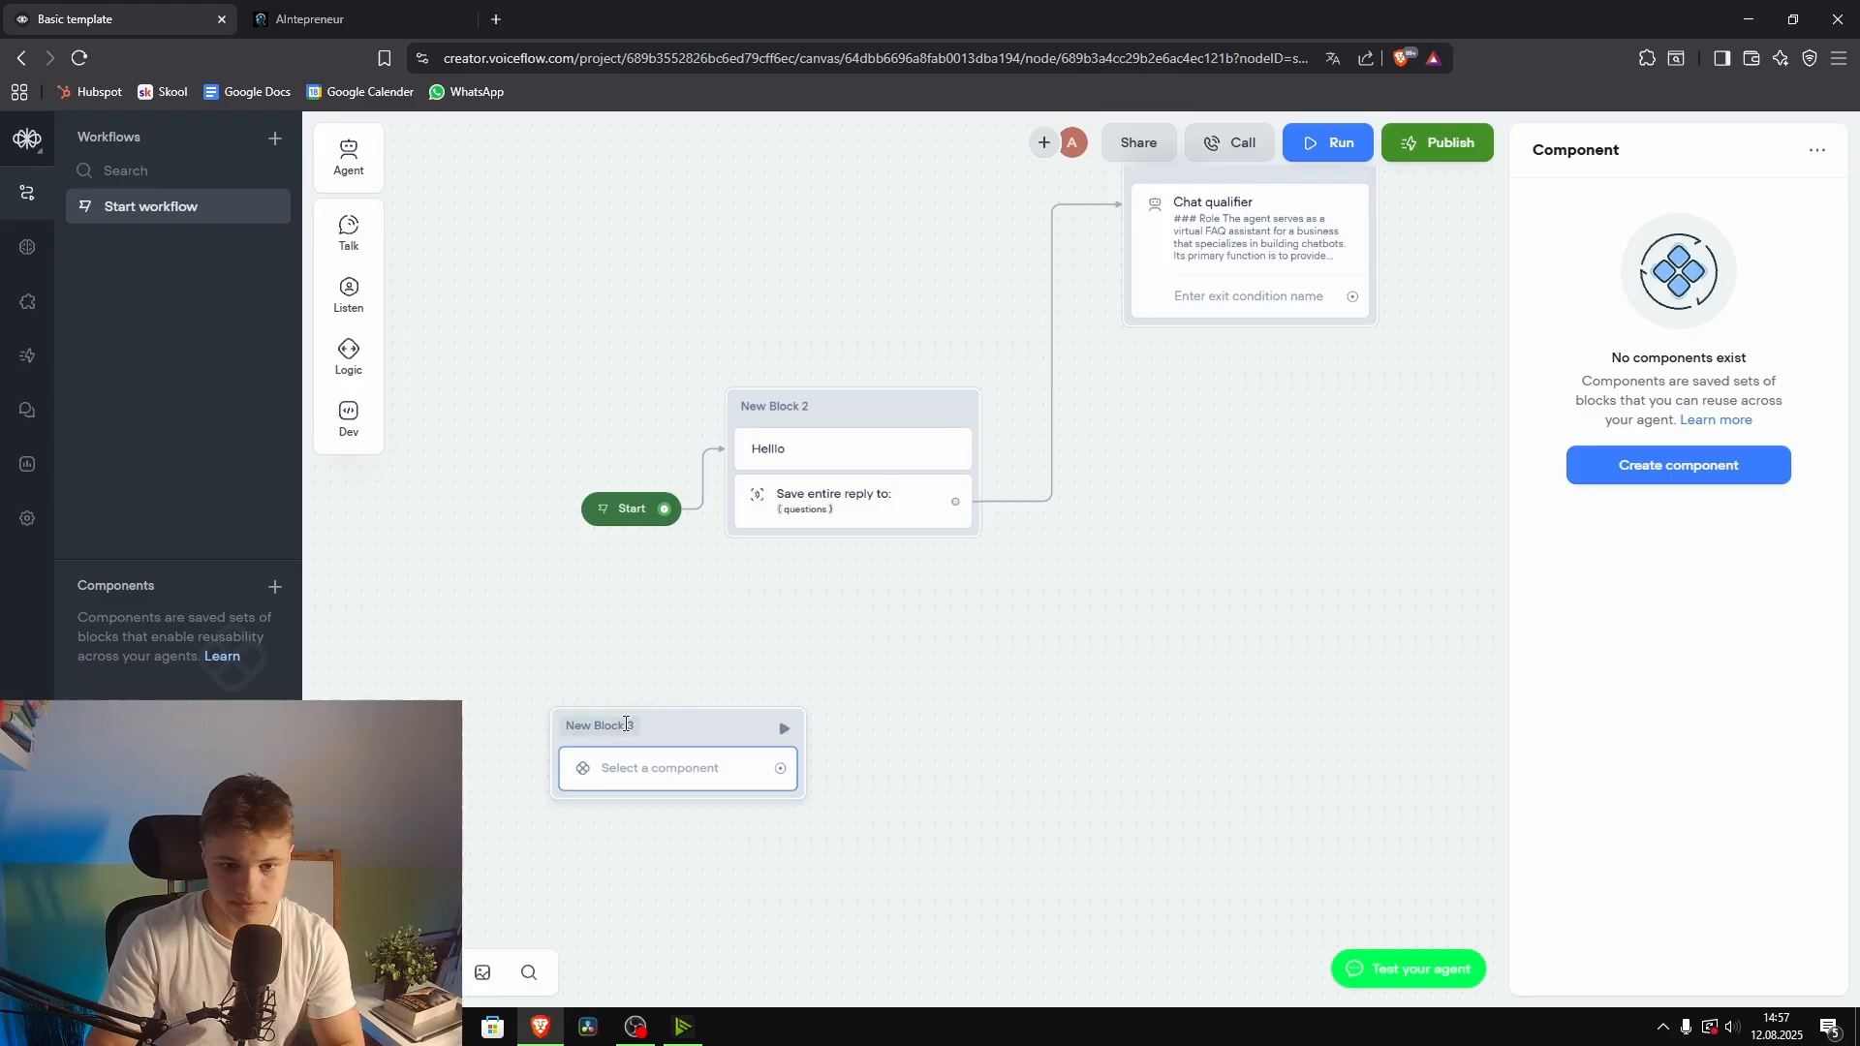
pyautogui.press('Delete')
# Step: Place an End block on the canvas below New Block 1 to view its description, and delete it
pyautogui.moveTo(353, 359)
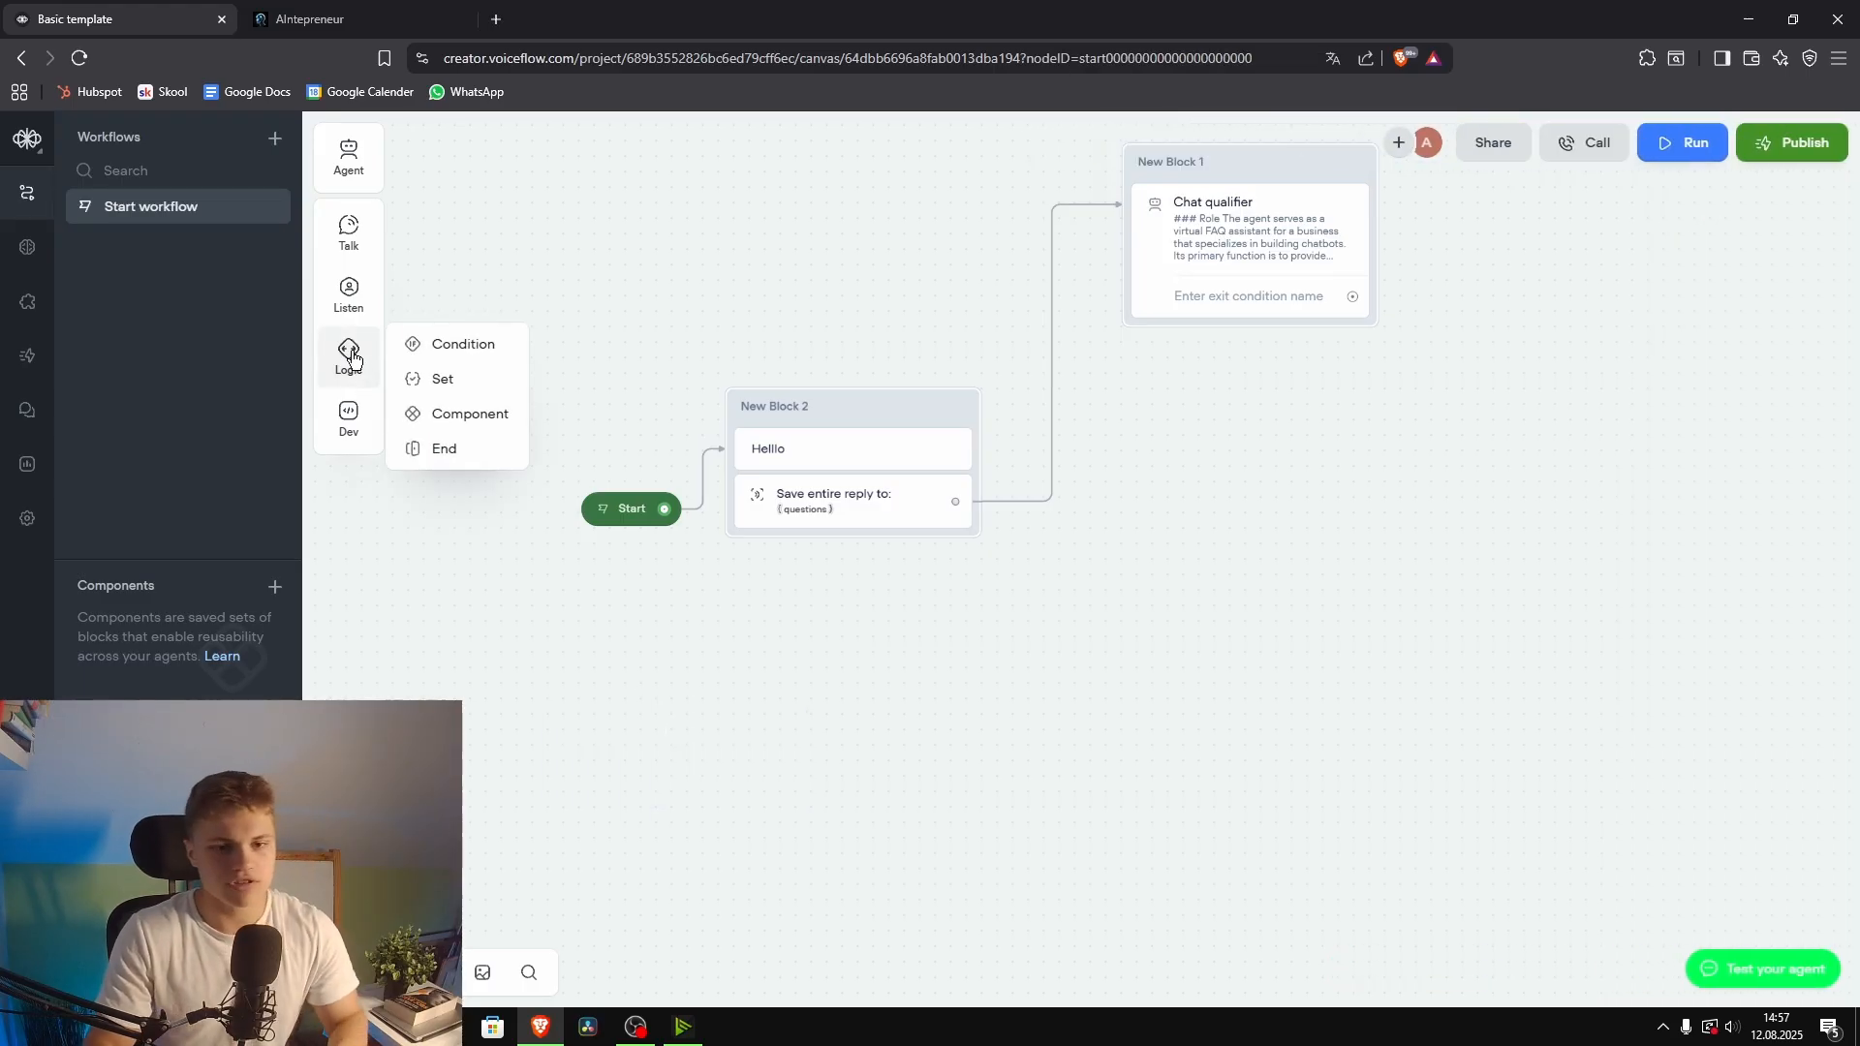
pyautogui.click(482, 451)
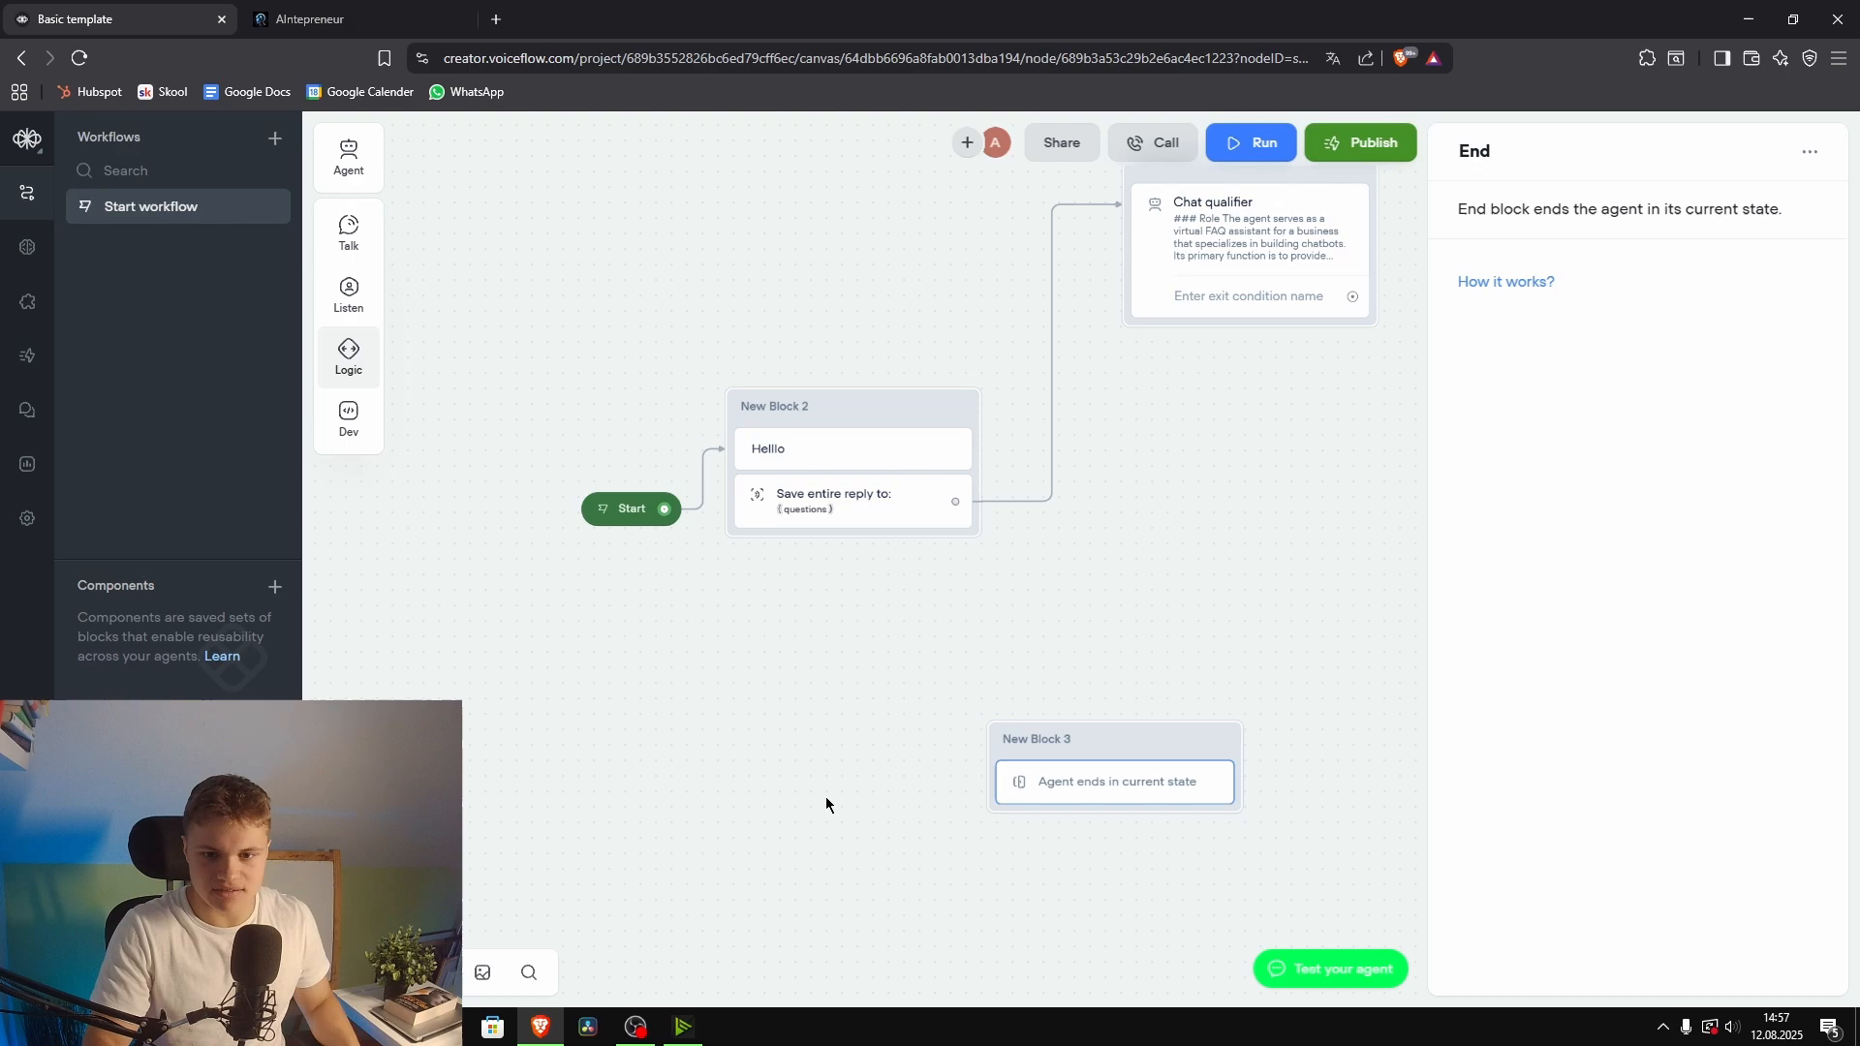
pyautogui.click(1237, 631)
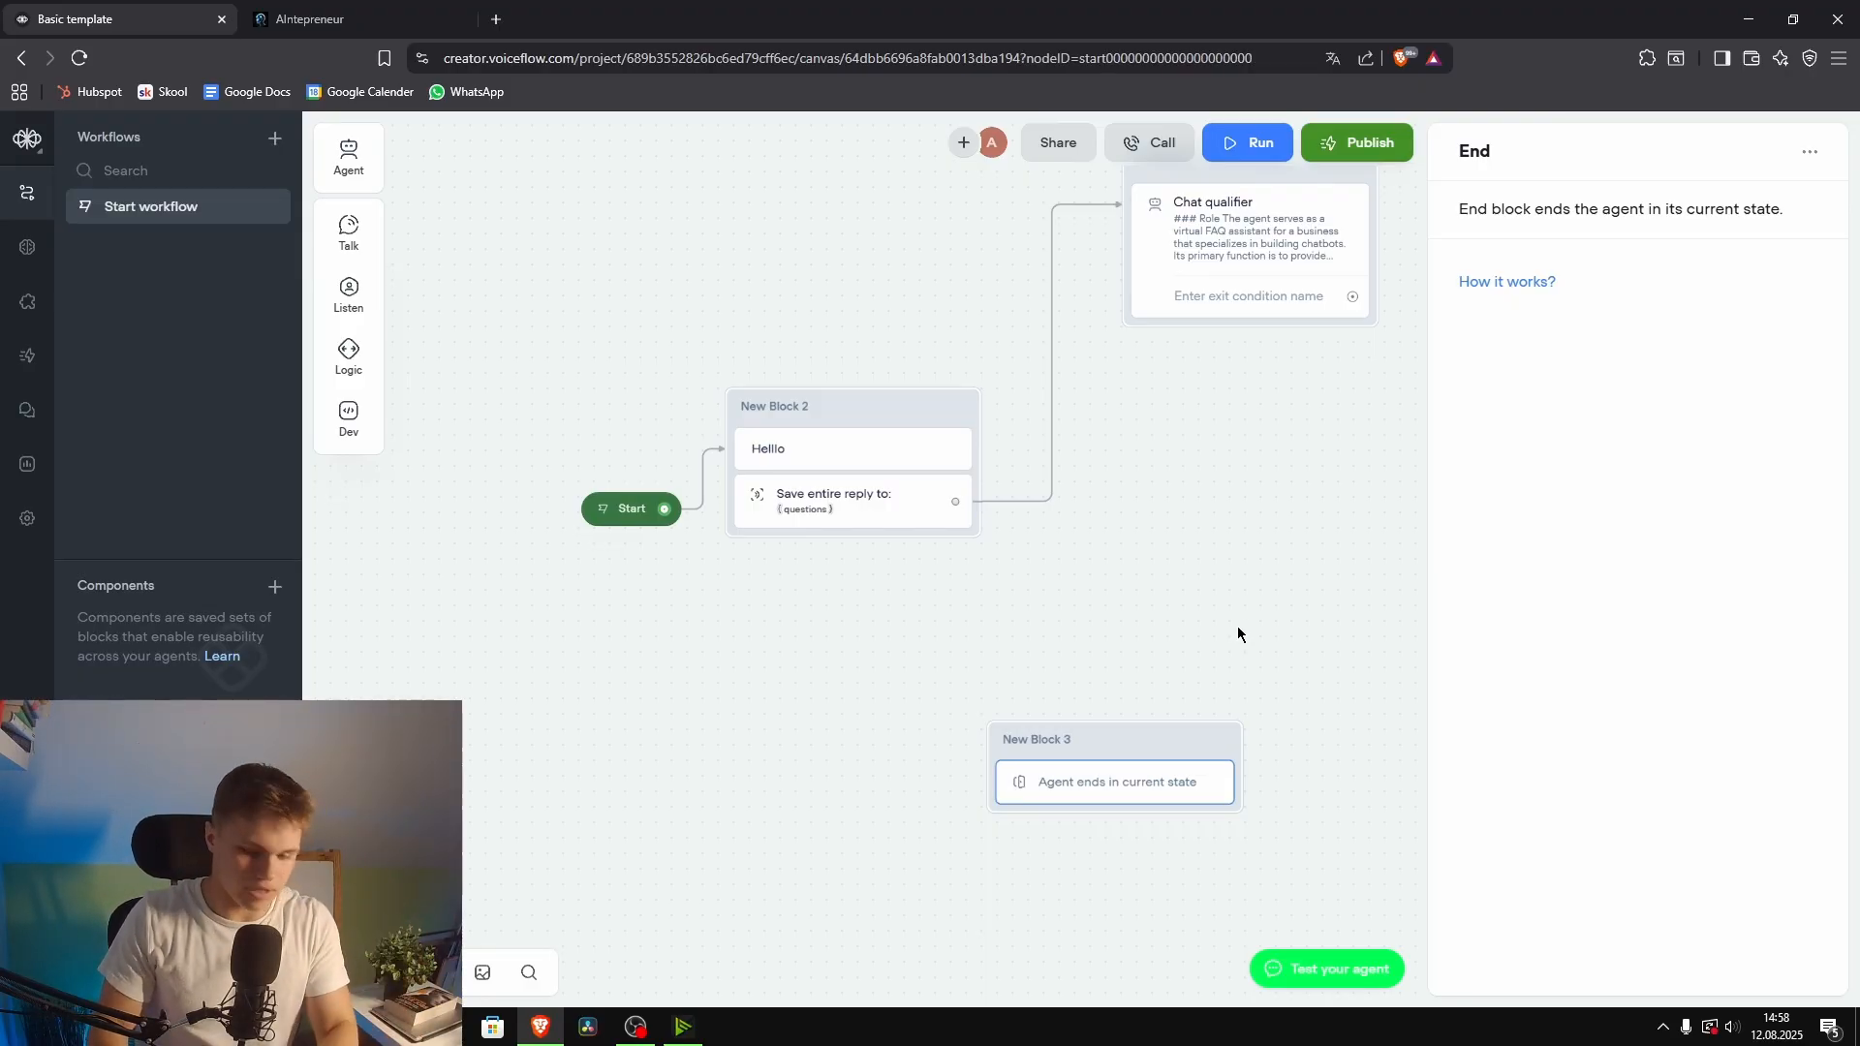
pyautogui.press('Delete')
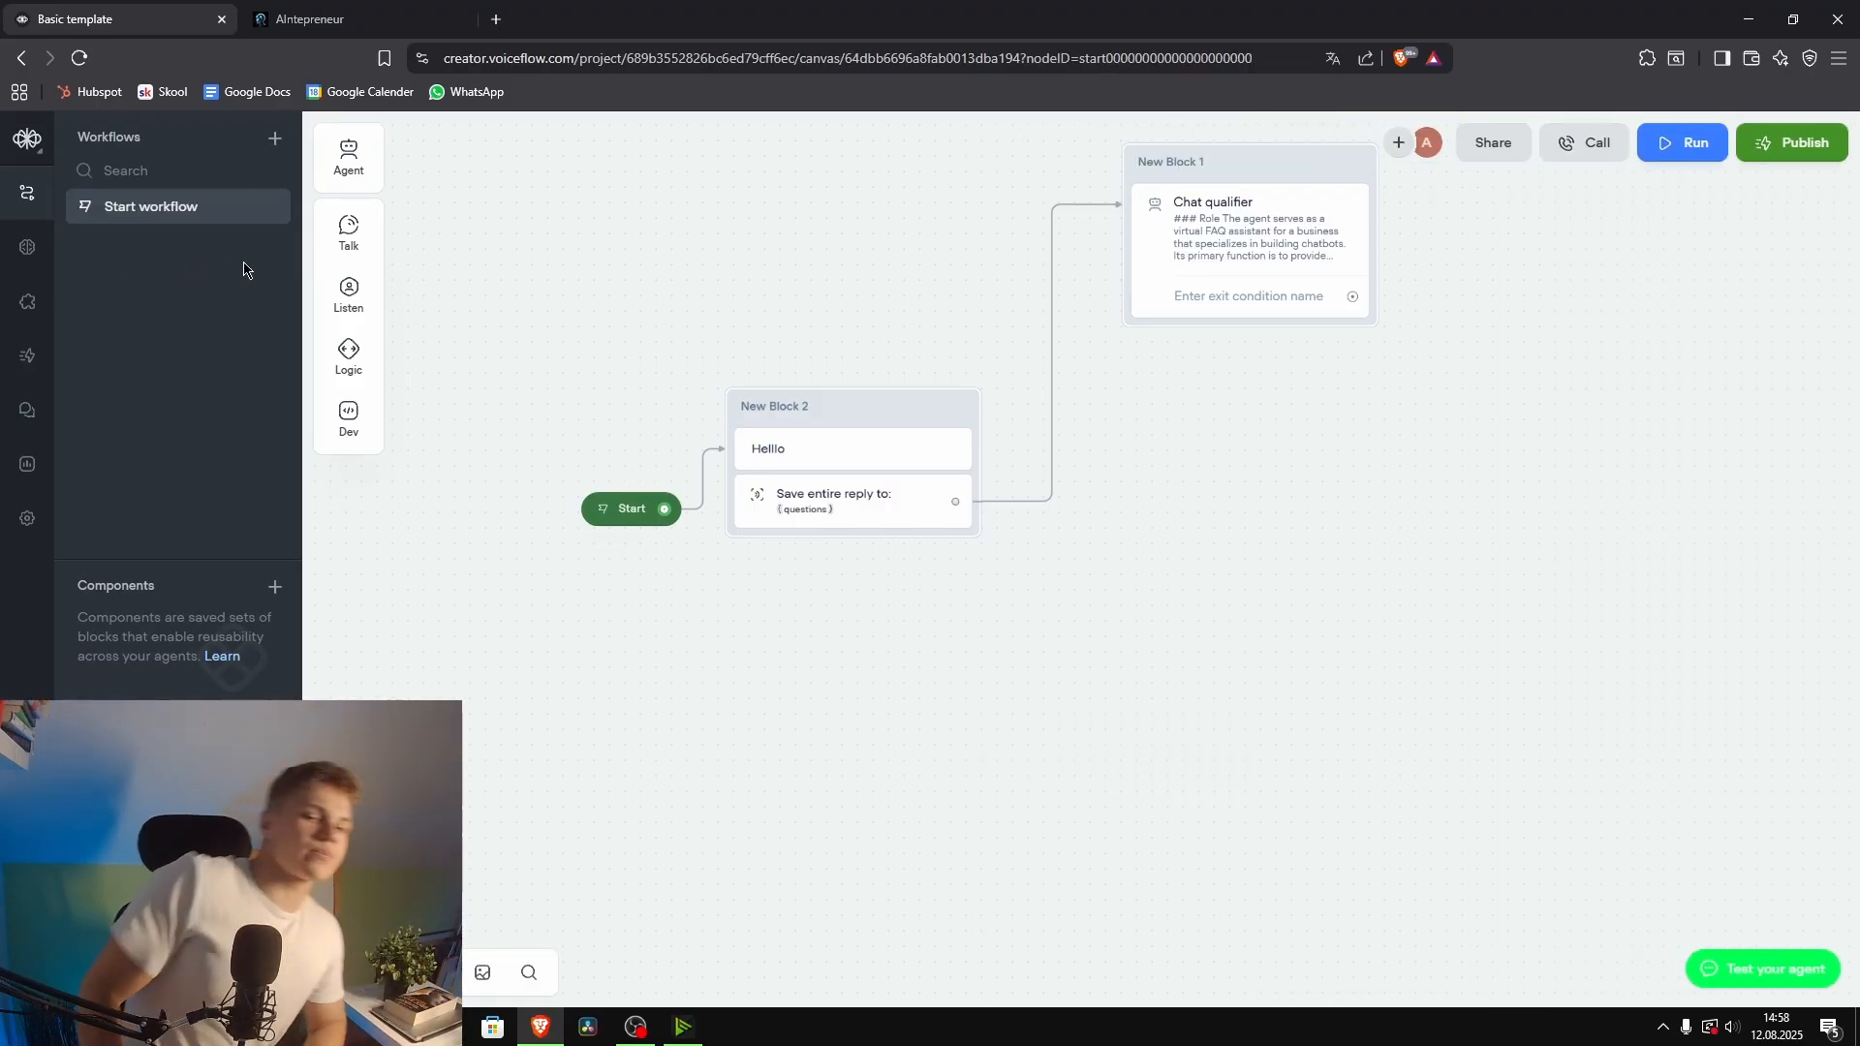
# Step: Move New Block 1 down beside New Block 2, and pull a connector from its exit condition to view the next-step options before cancelling it
pyautogui.moveTo(354, 376)
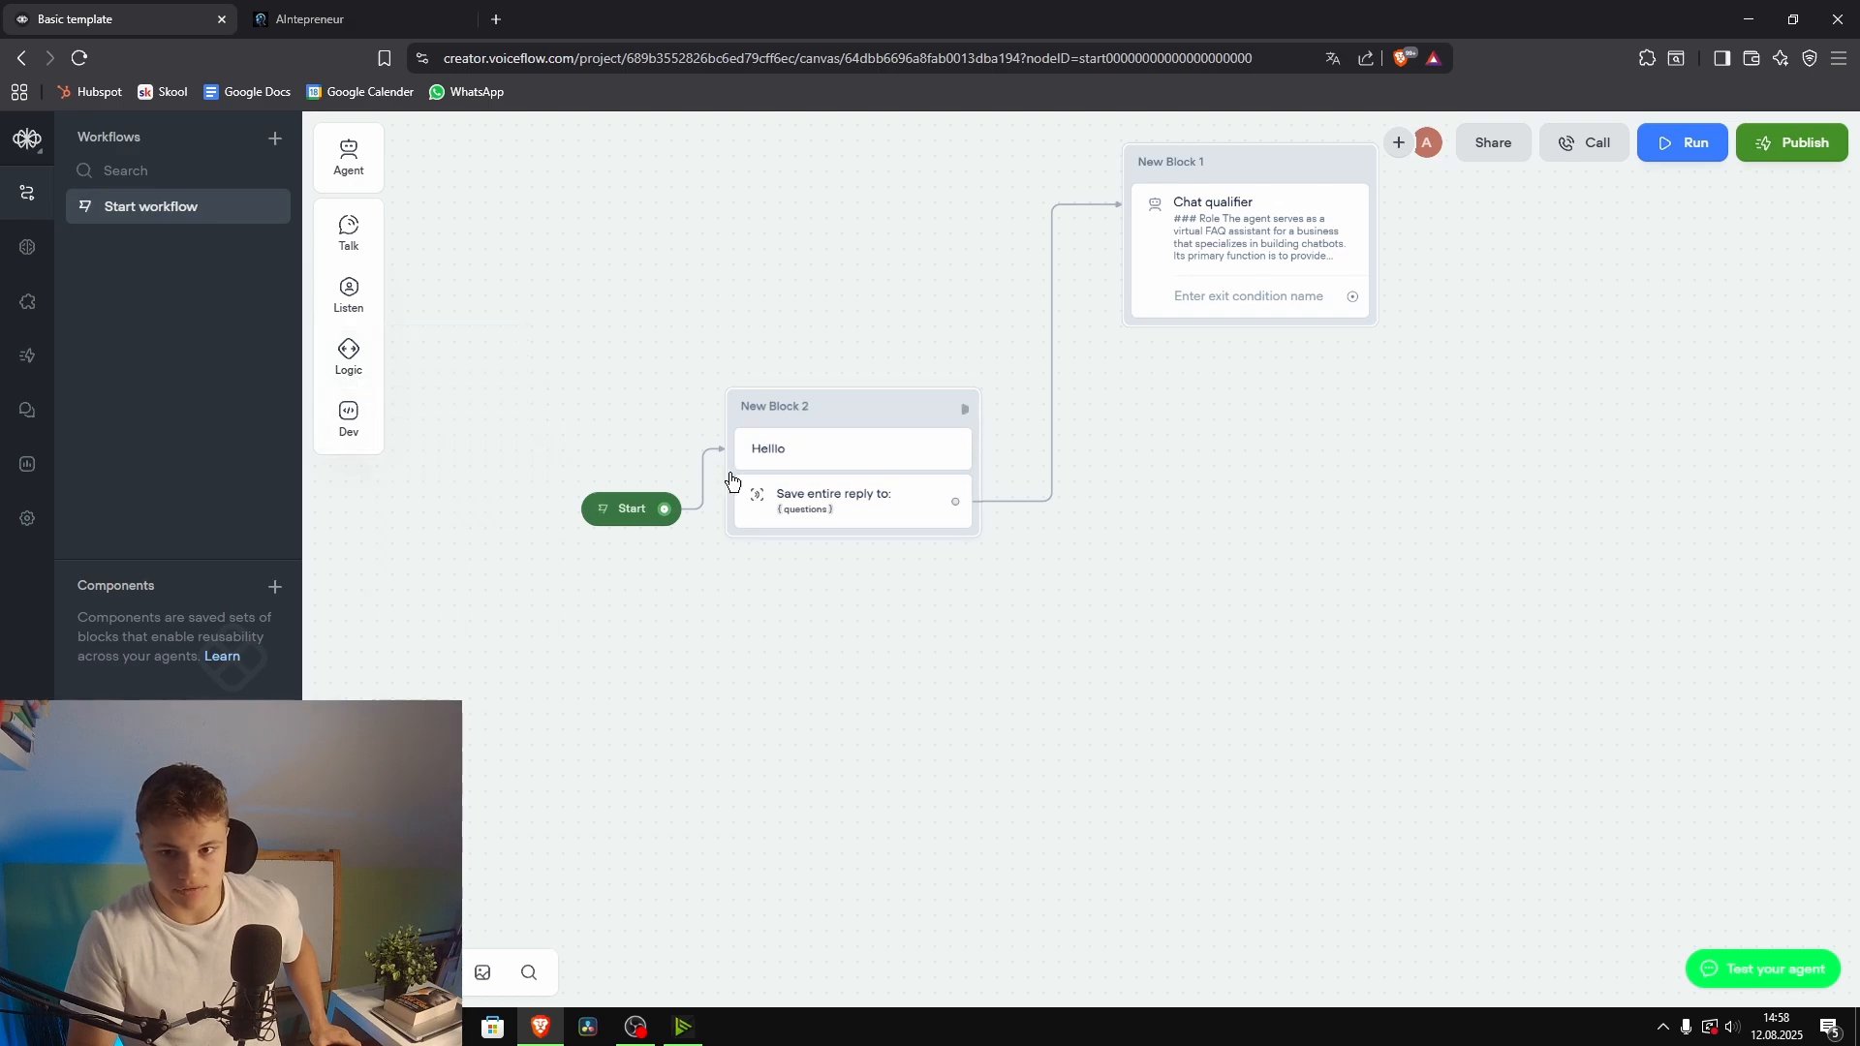
pyautogui.moveTo(1246, 166); pyautogui.dragTo(1250, 383)
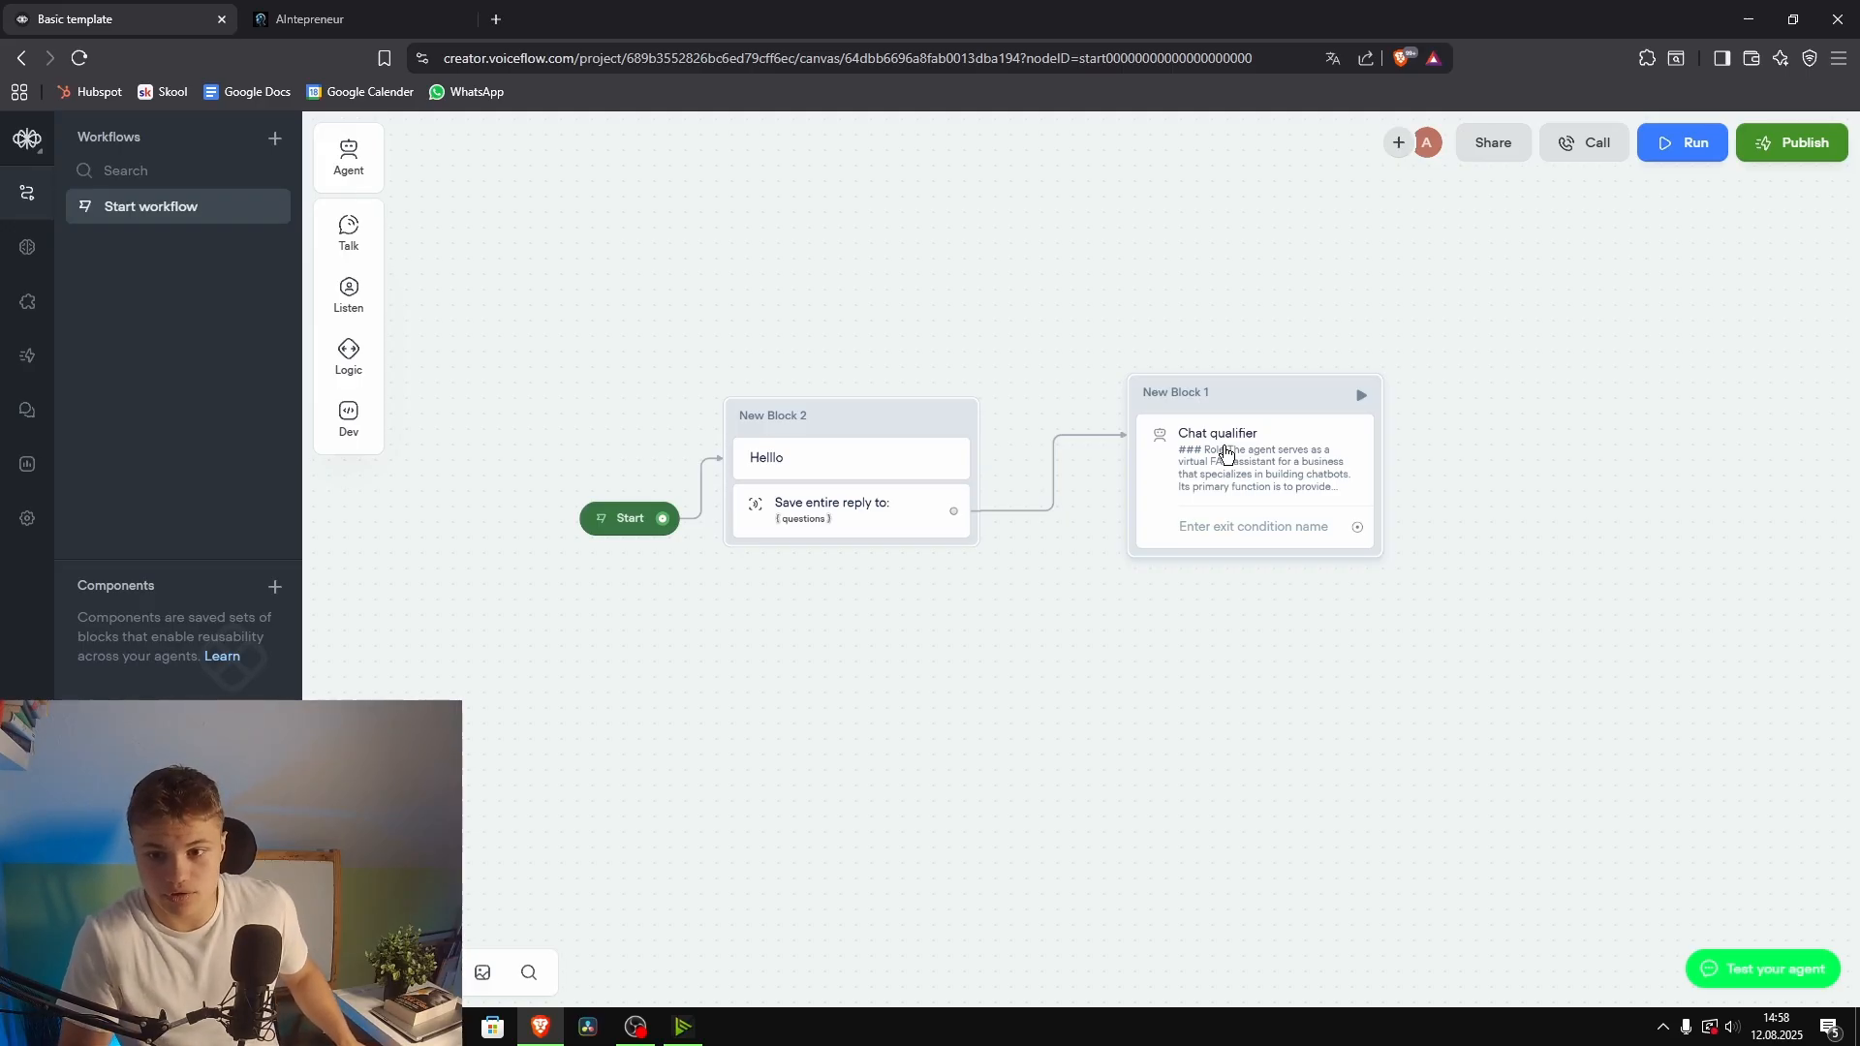
pyautogui.moveTo(1357, 527); pyautogui.dragTo(1447, 541)
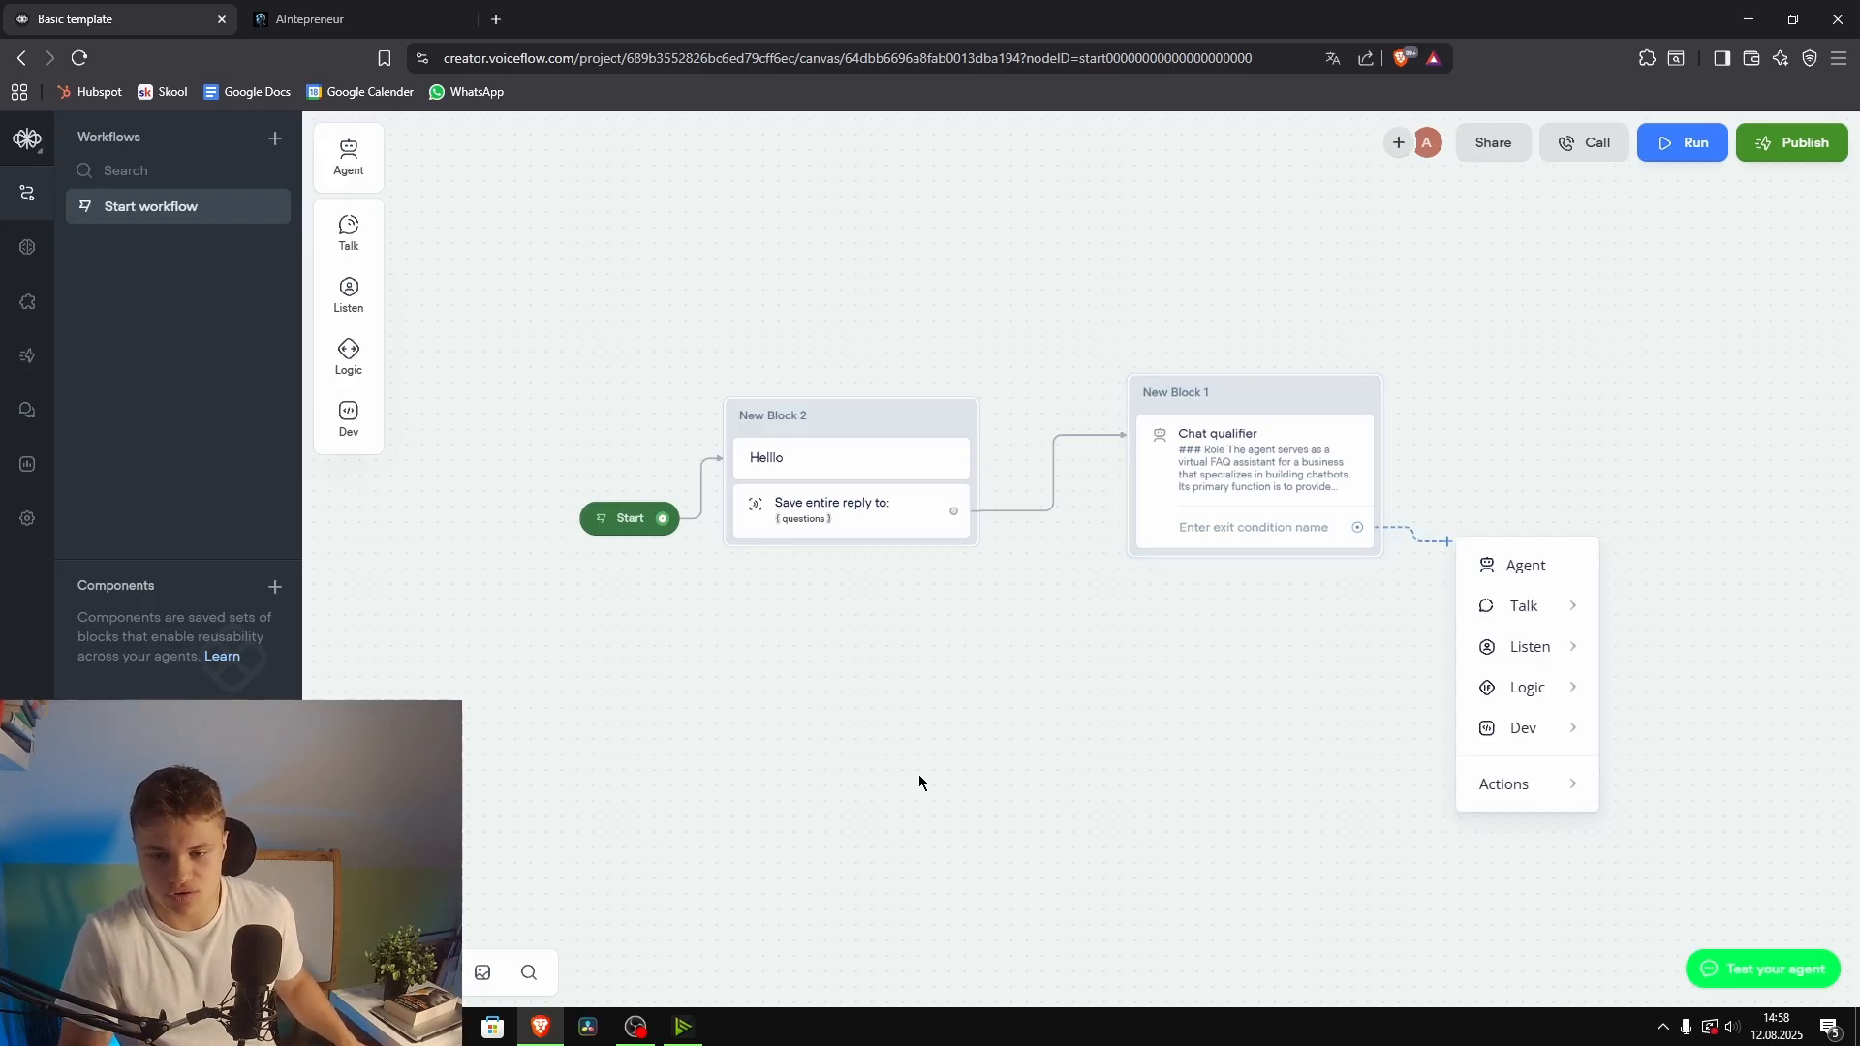
pyautogui.click(918, 776)
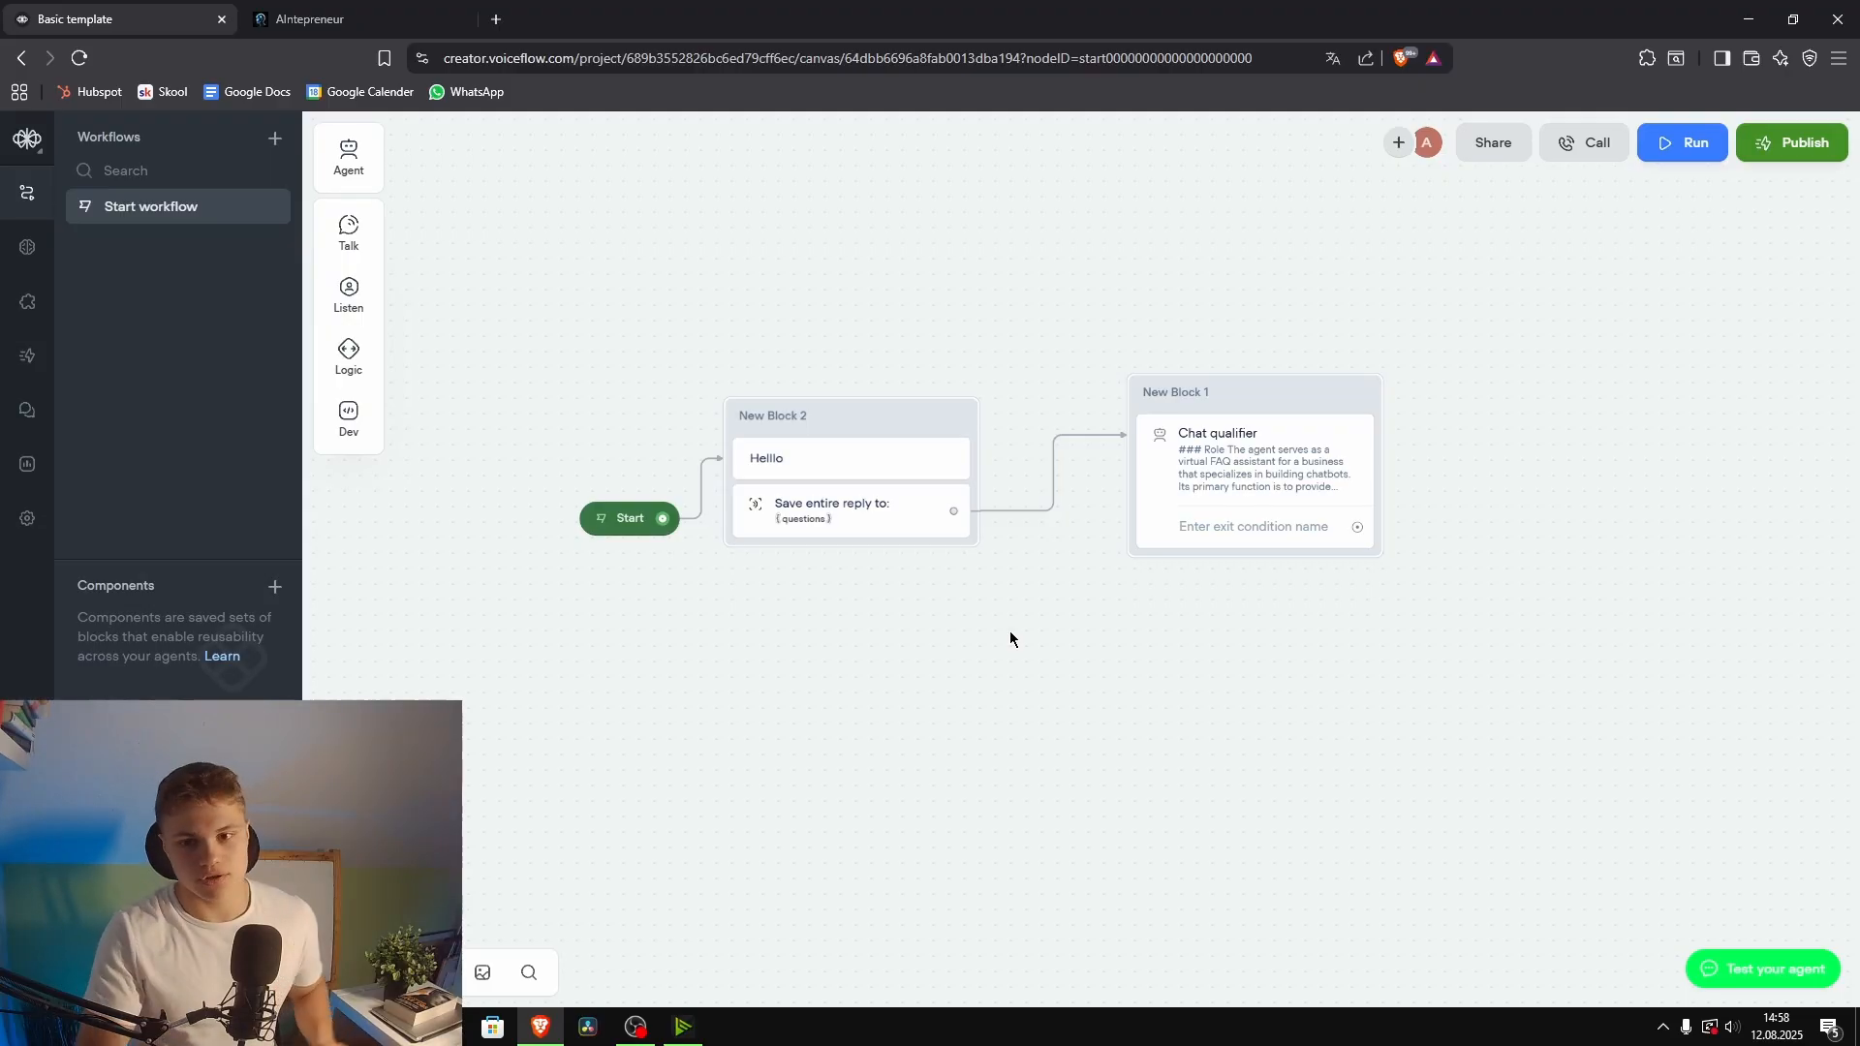
pyautogui.moveTo(344, 434)
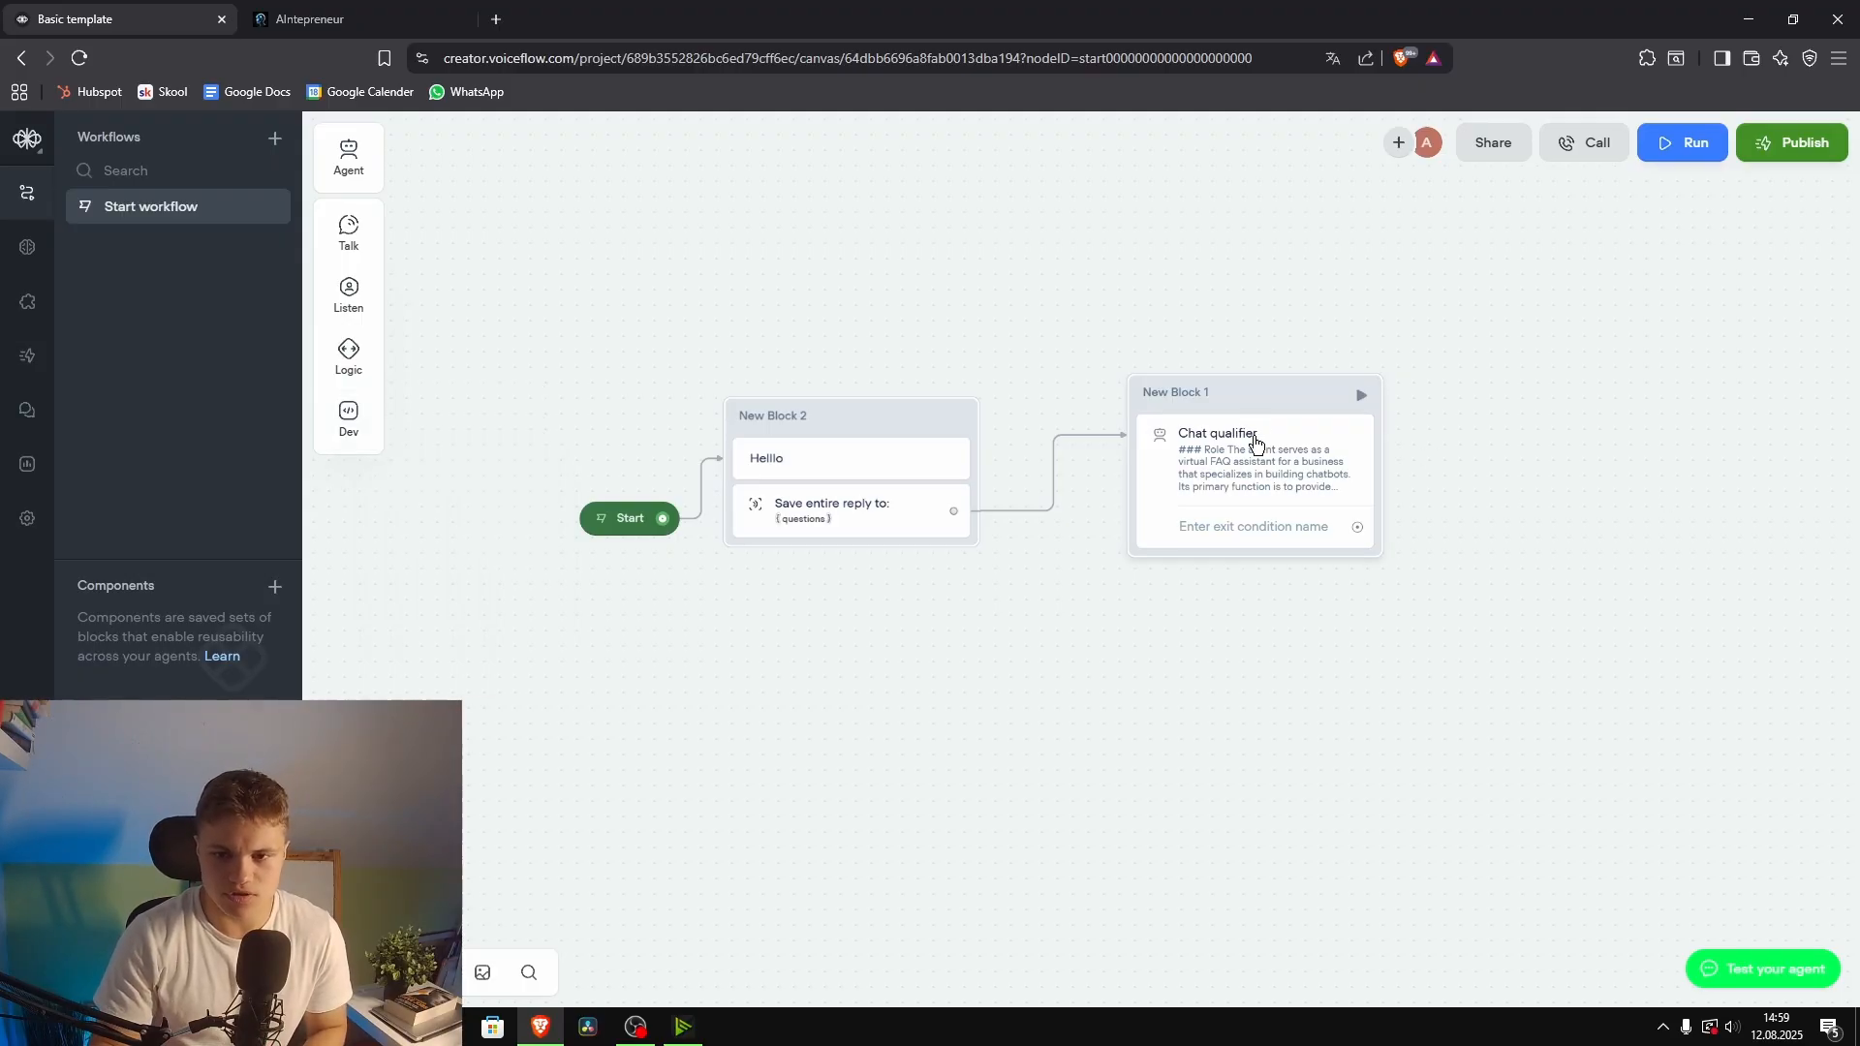
pyautogui.moveTo(330, 363)
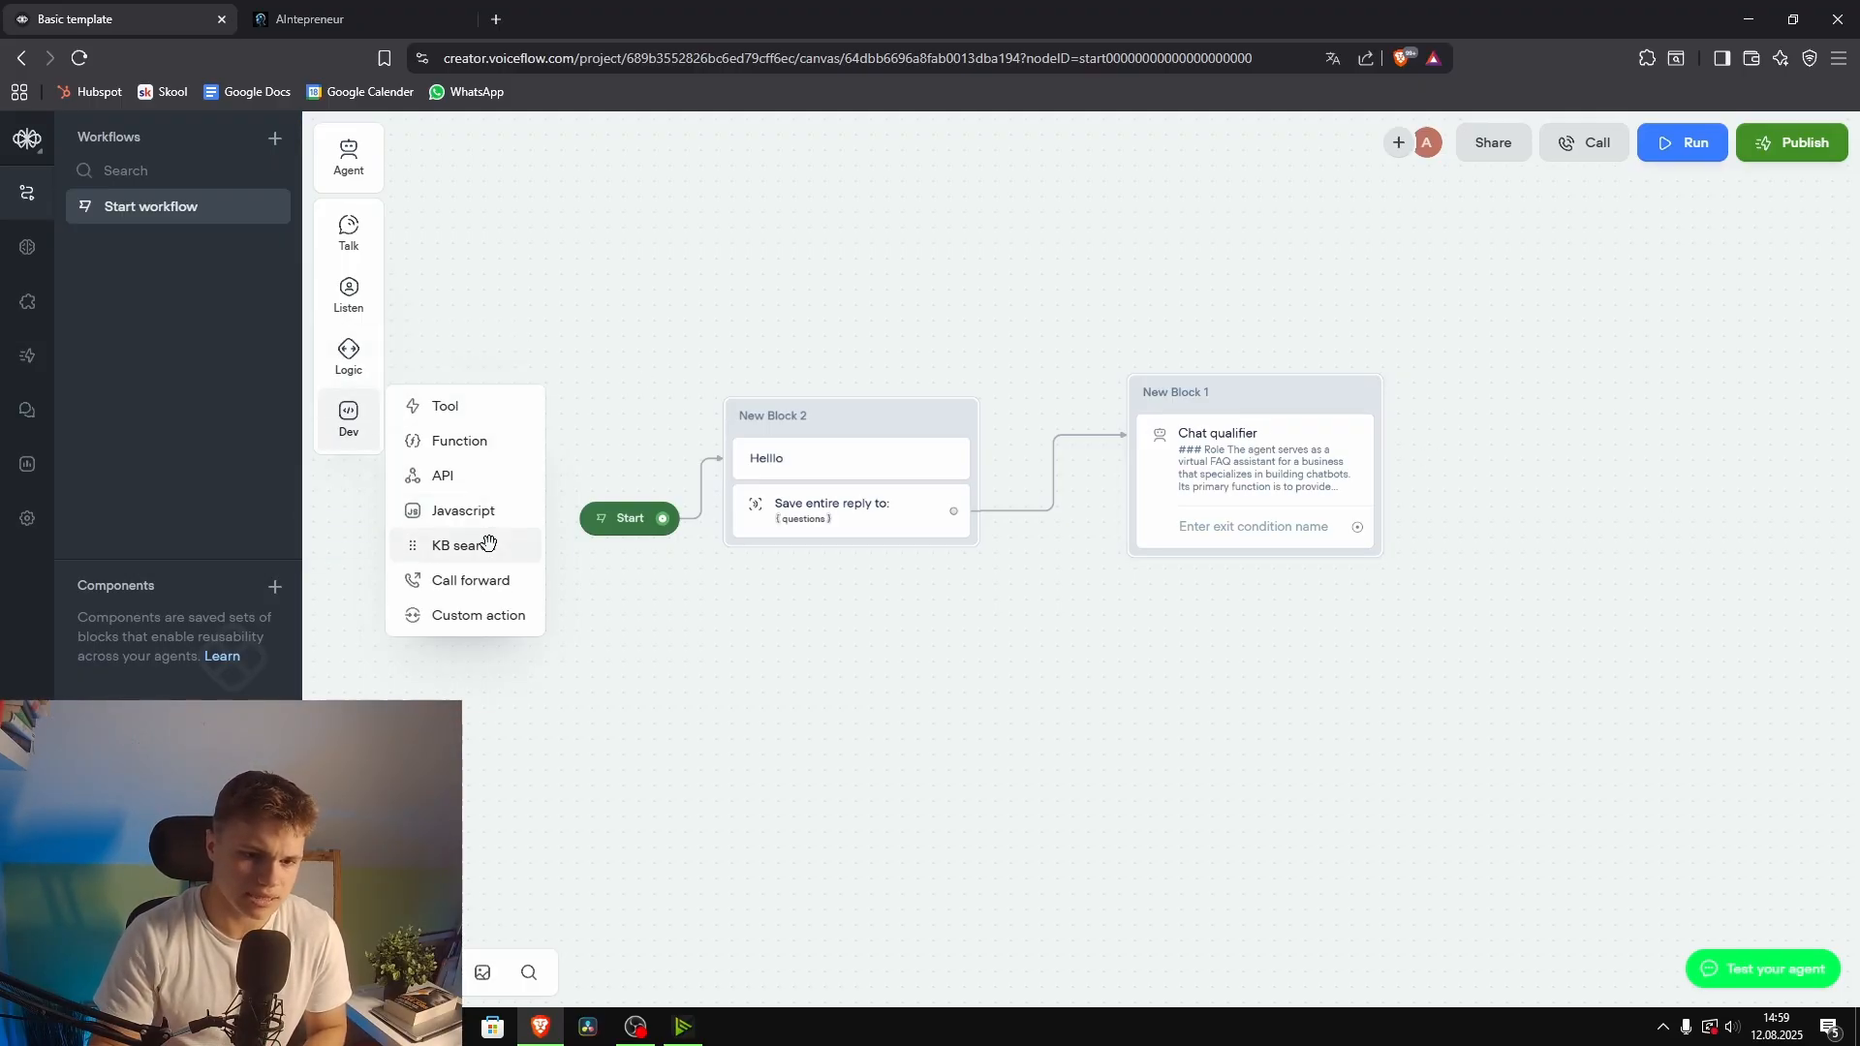
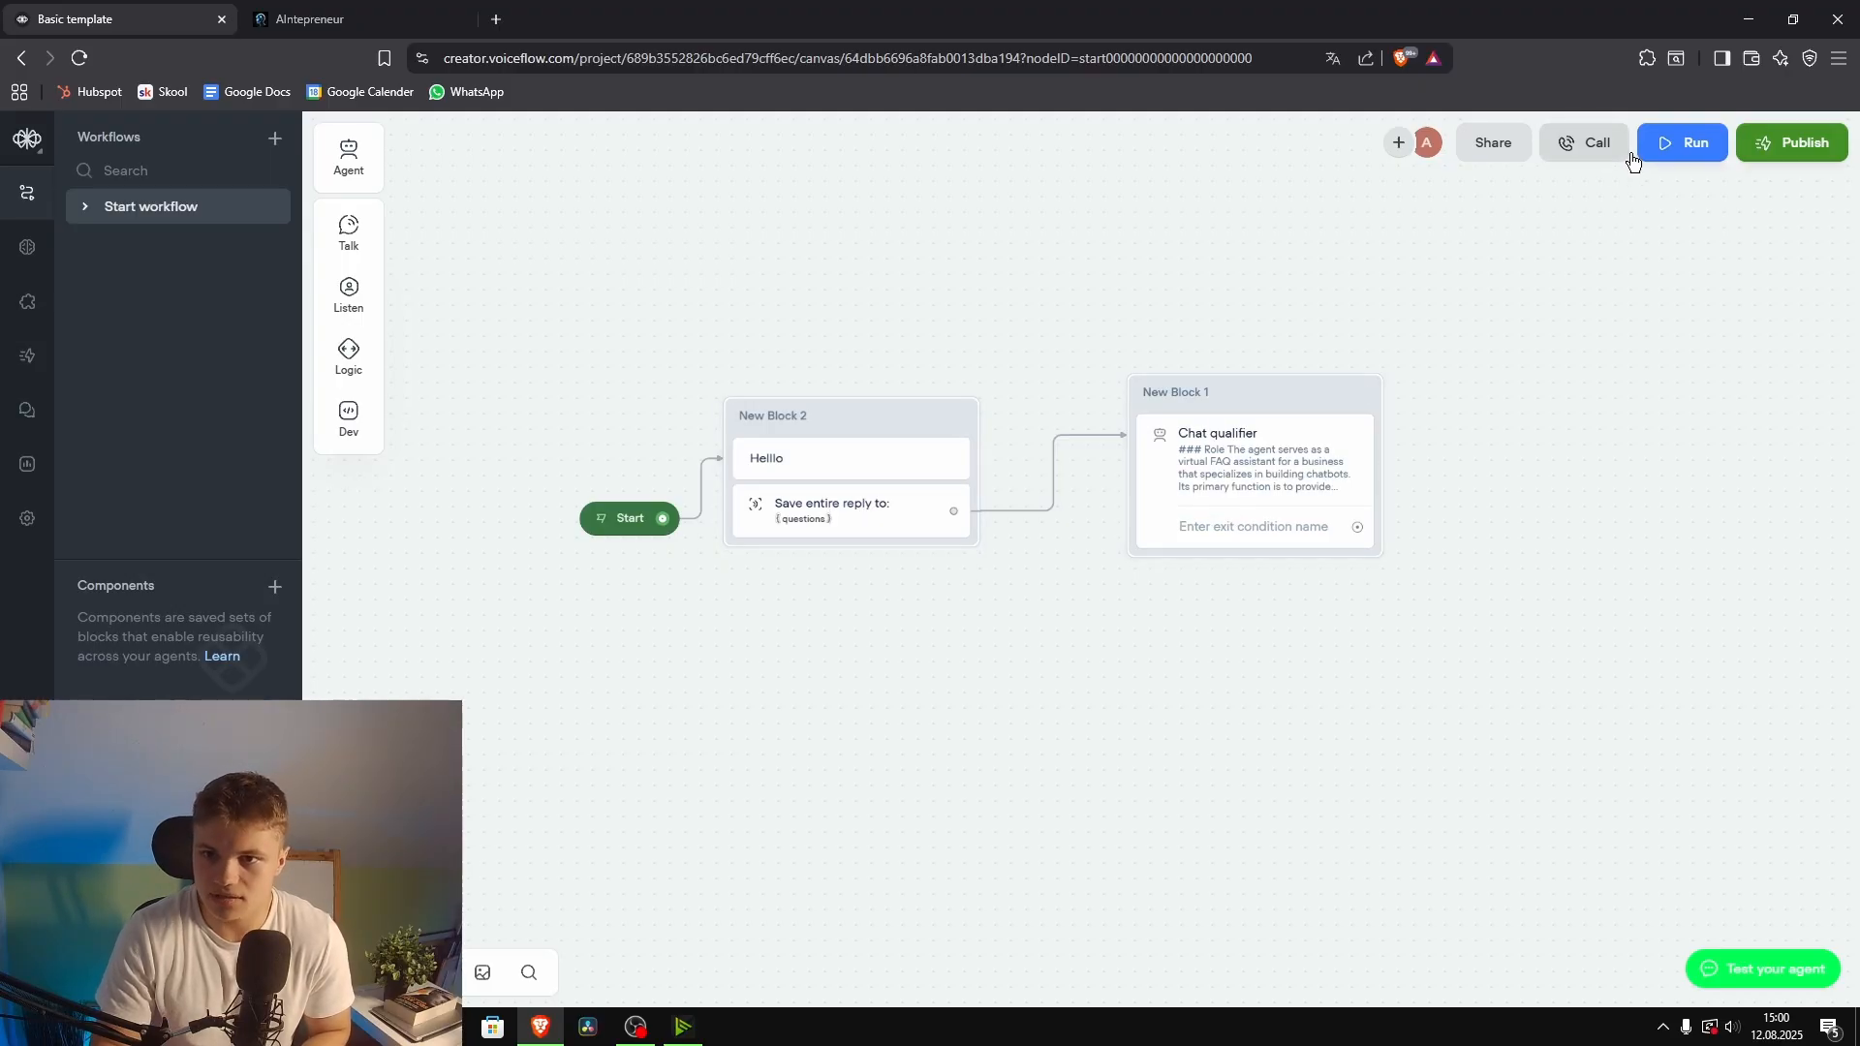
# Step: Run the agent prototype, test it with the chat message "What is a chatbot?", and exit the test
pyautogui.click(1684, 143)
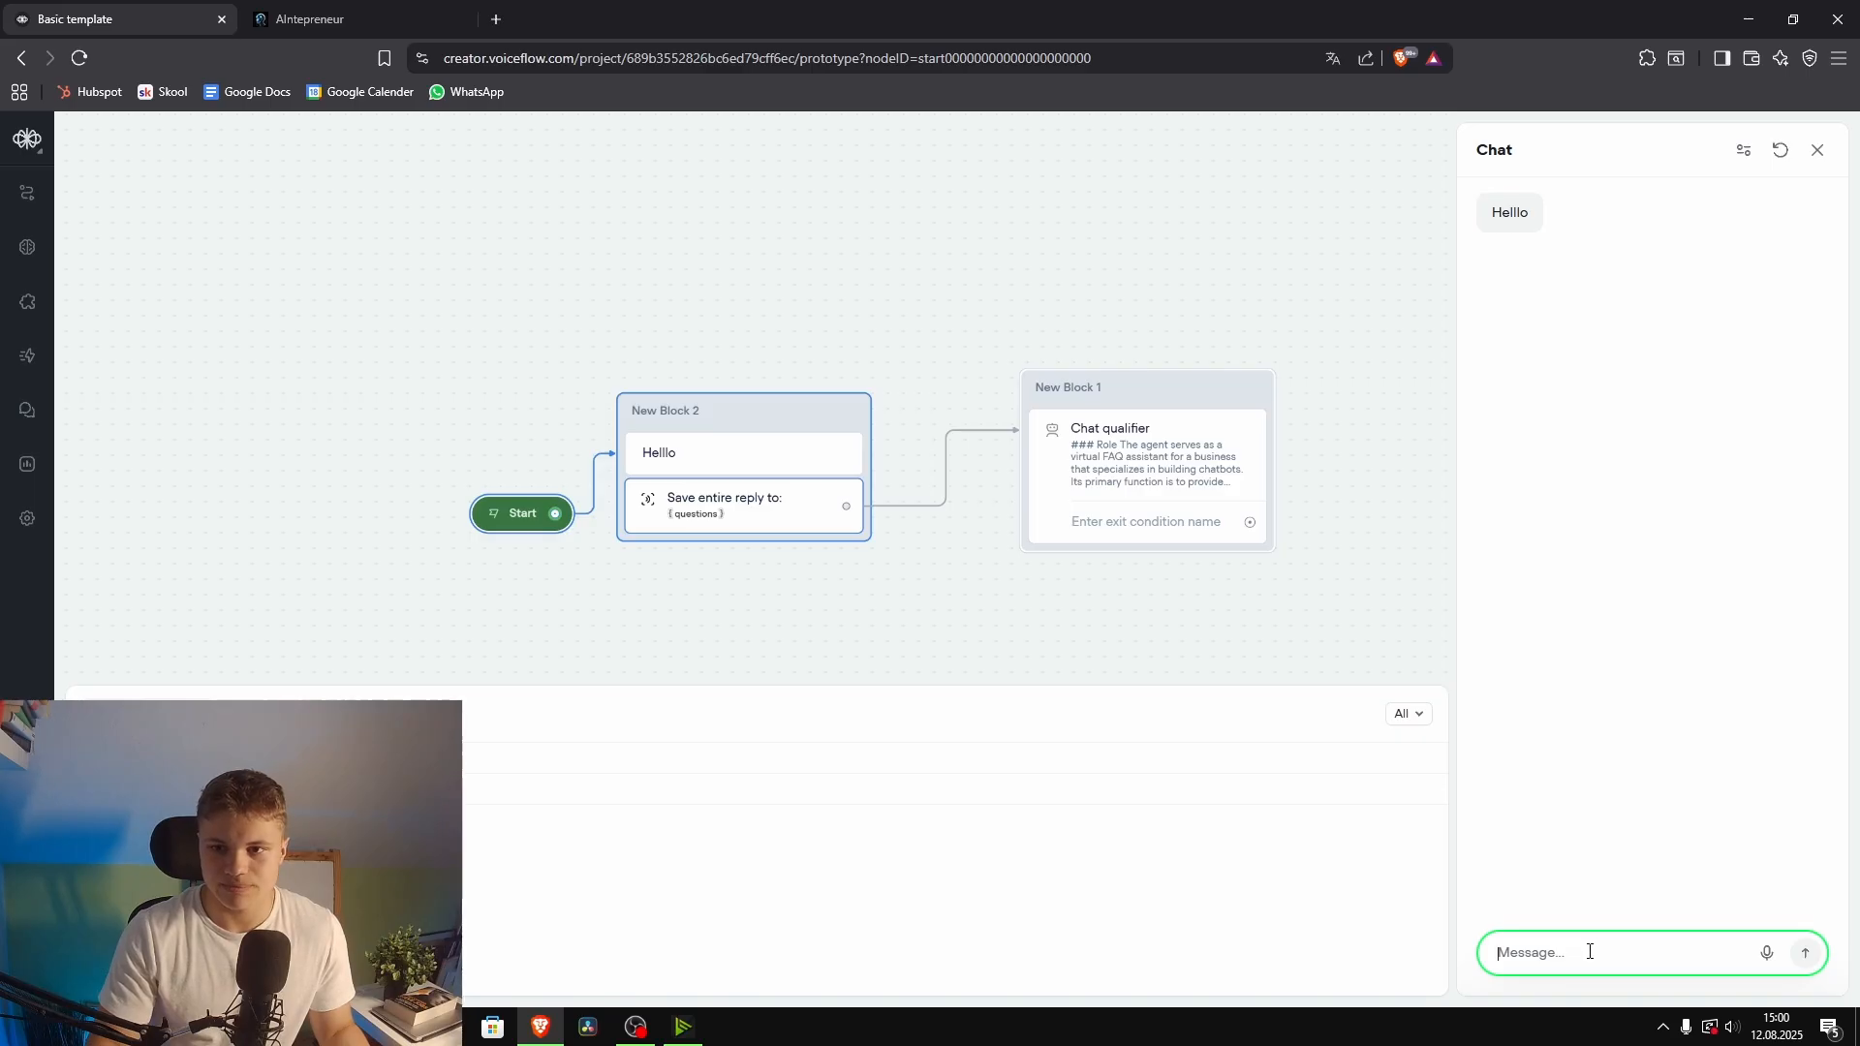
pyautogui.write('What')
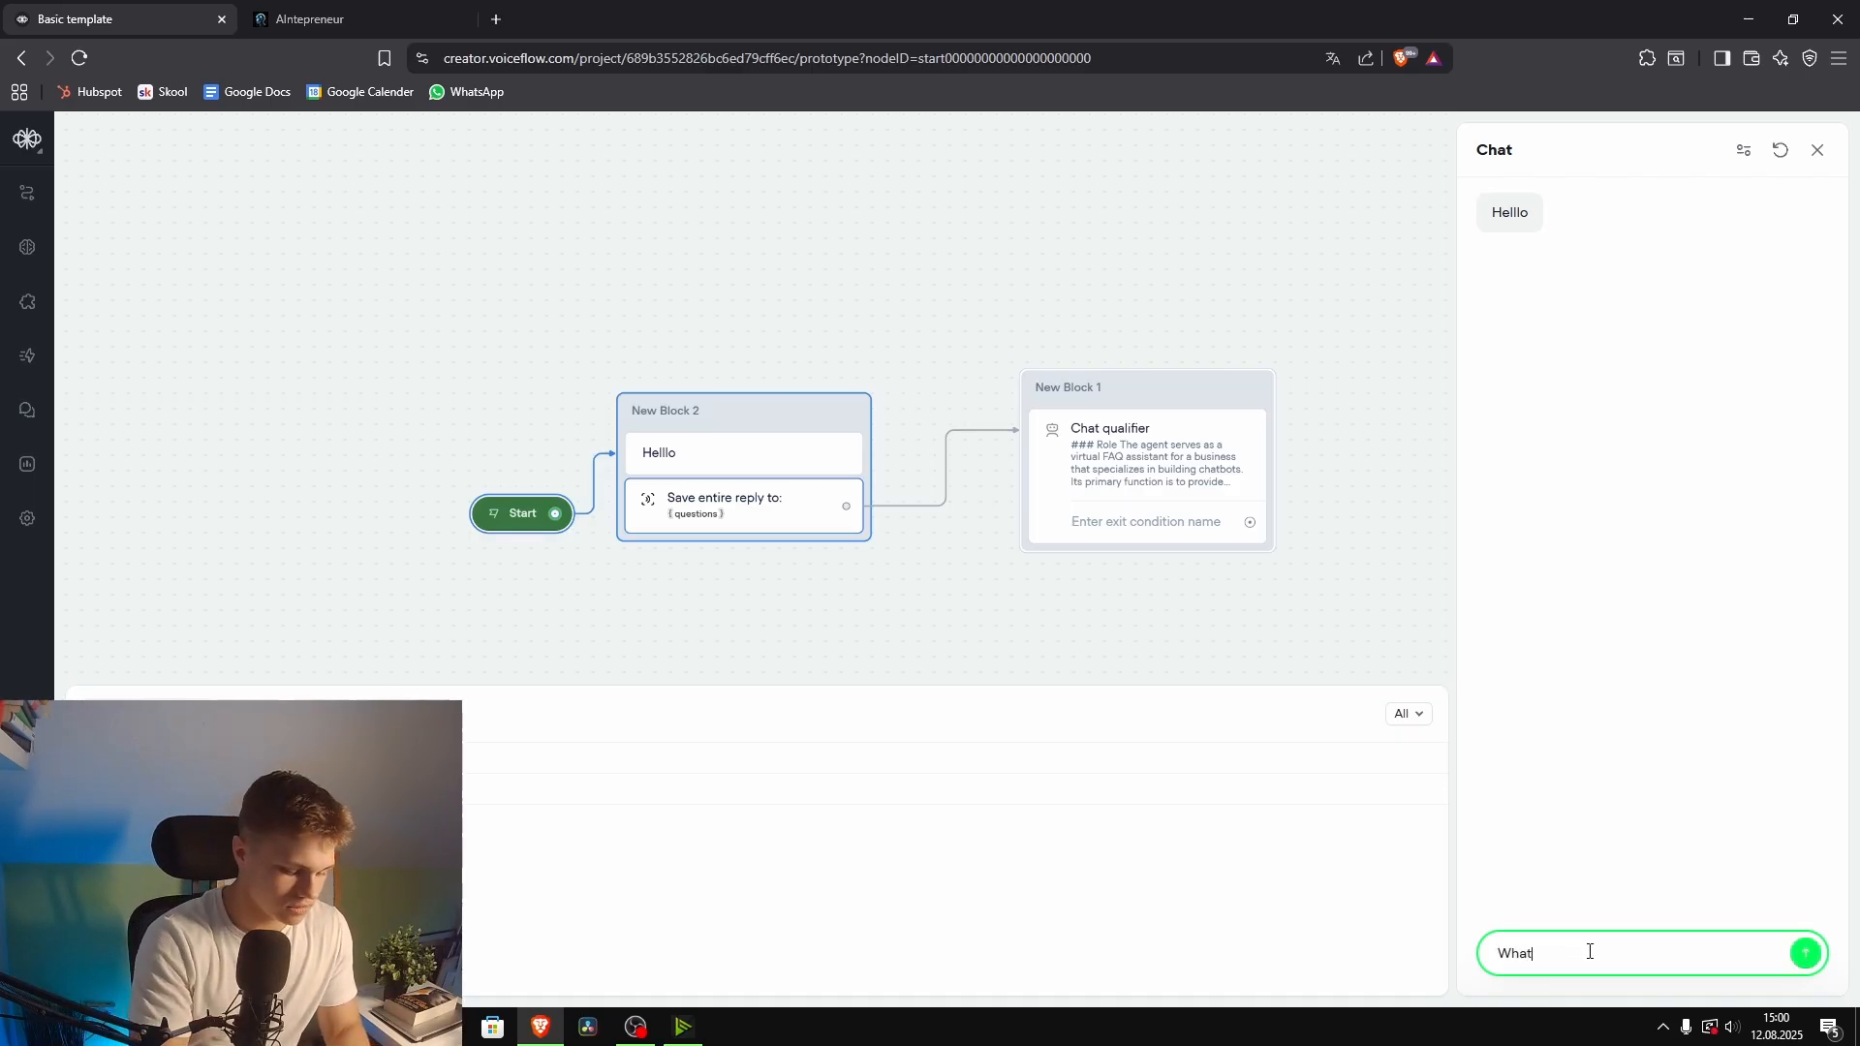
pyautogui.write(' is a chatbot')
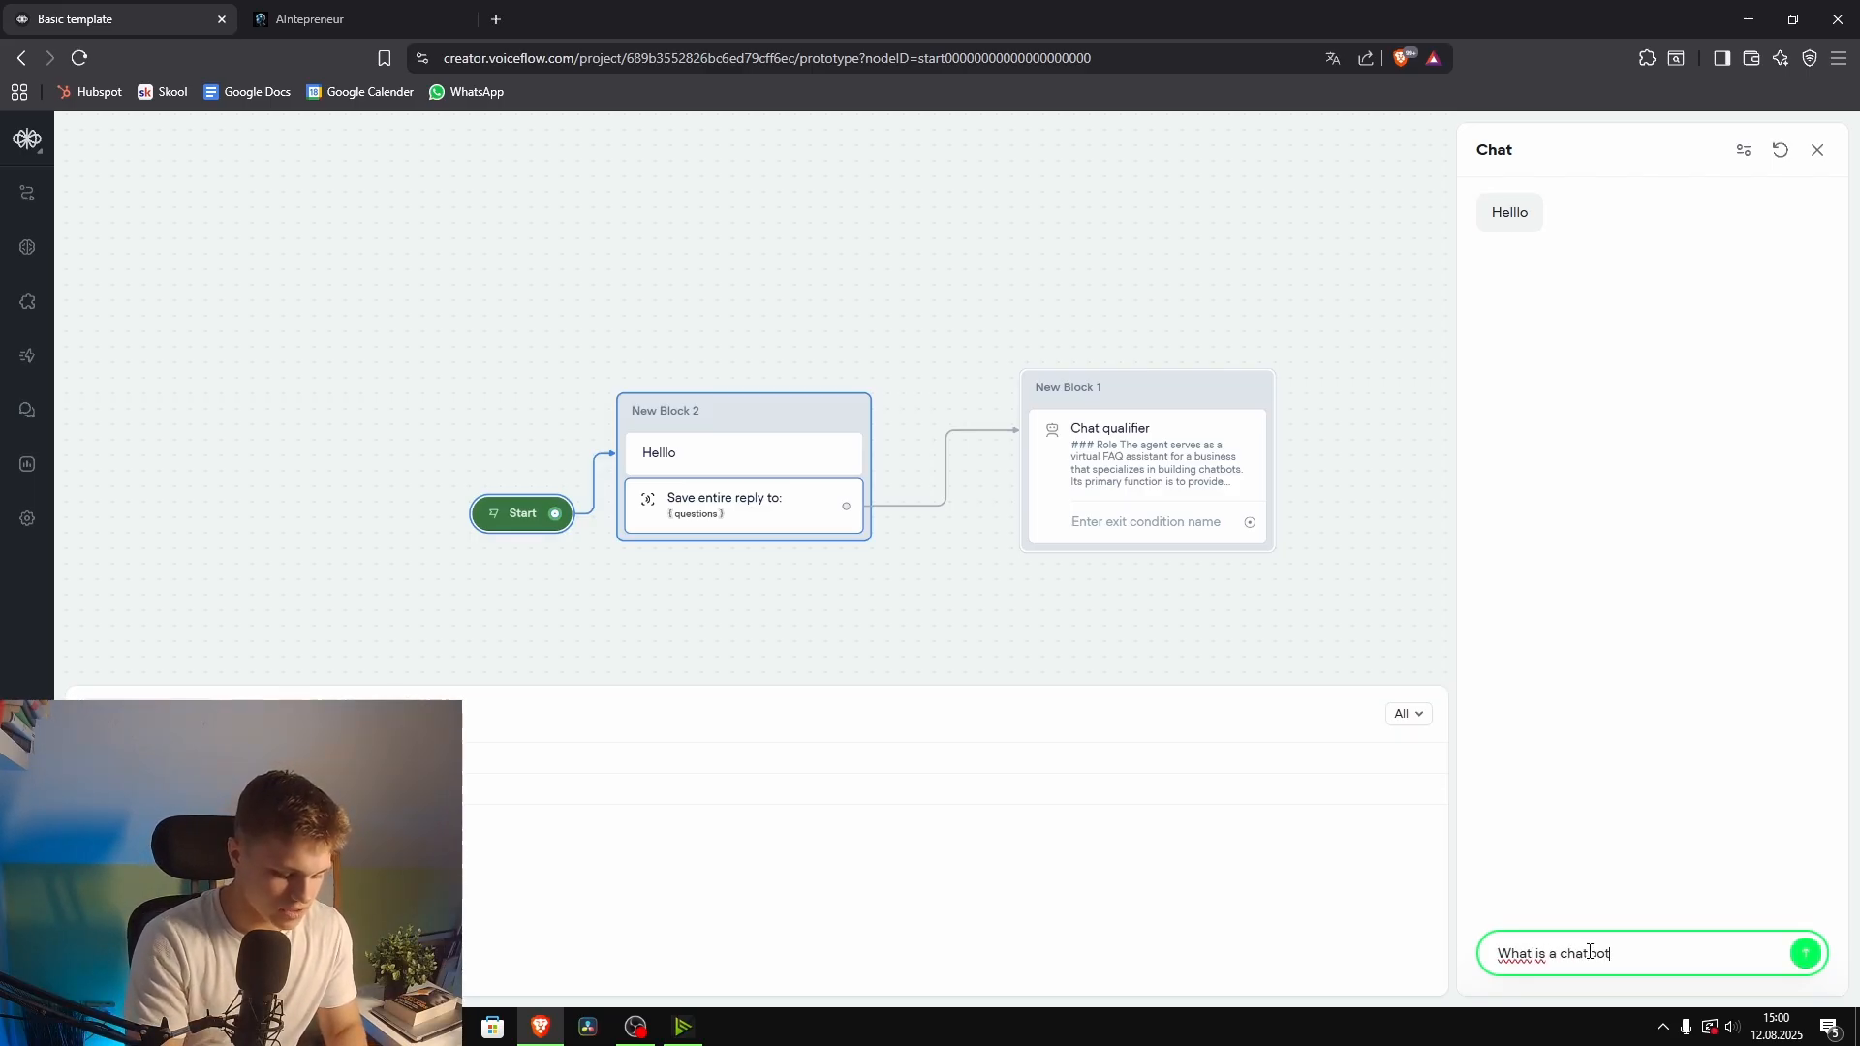
pyautogui.write('?')
pyautogui.press('Return')
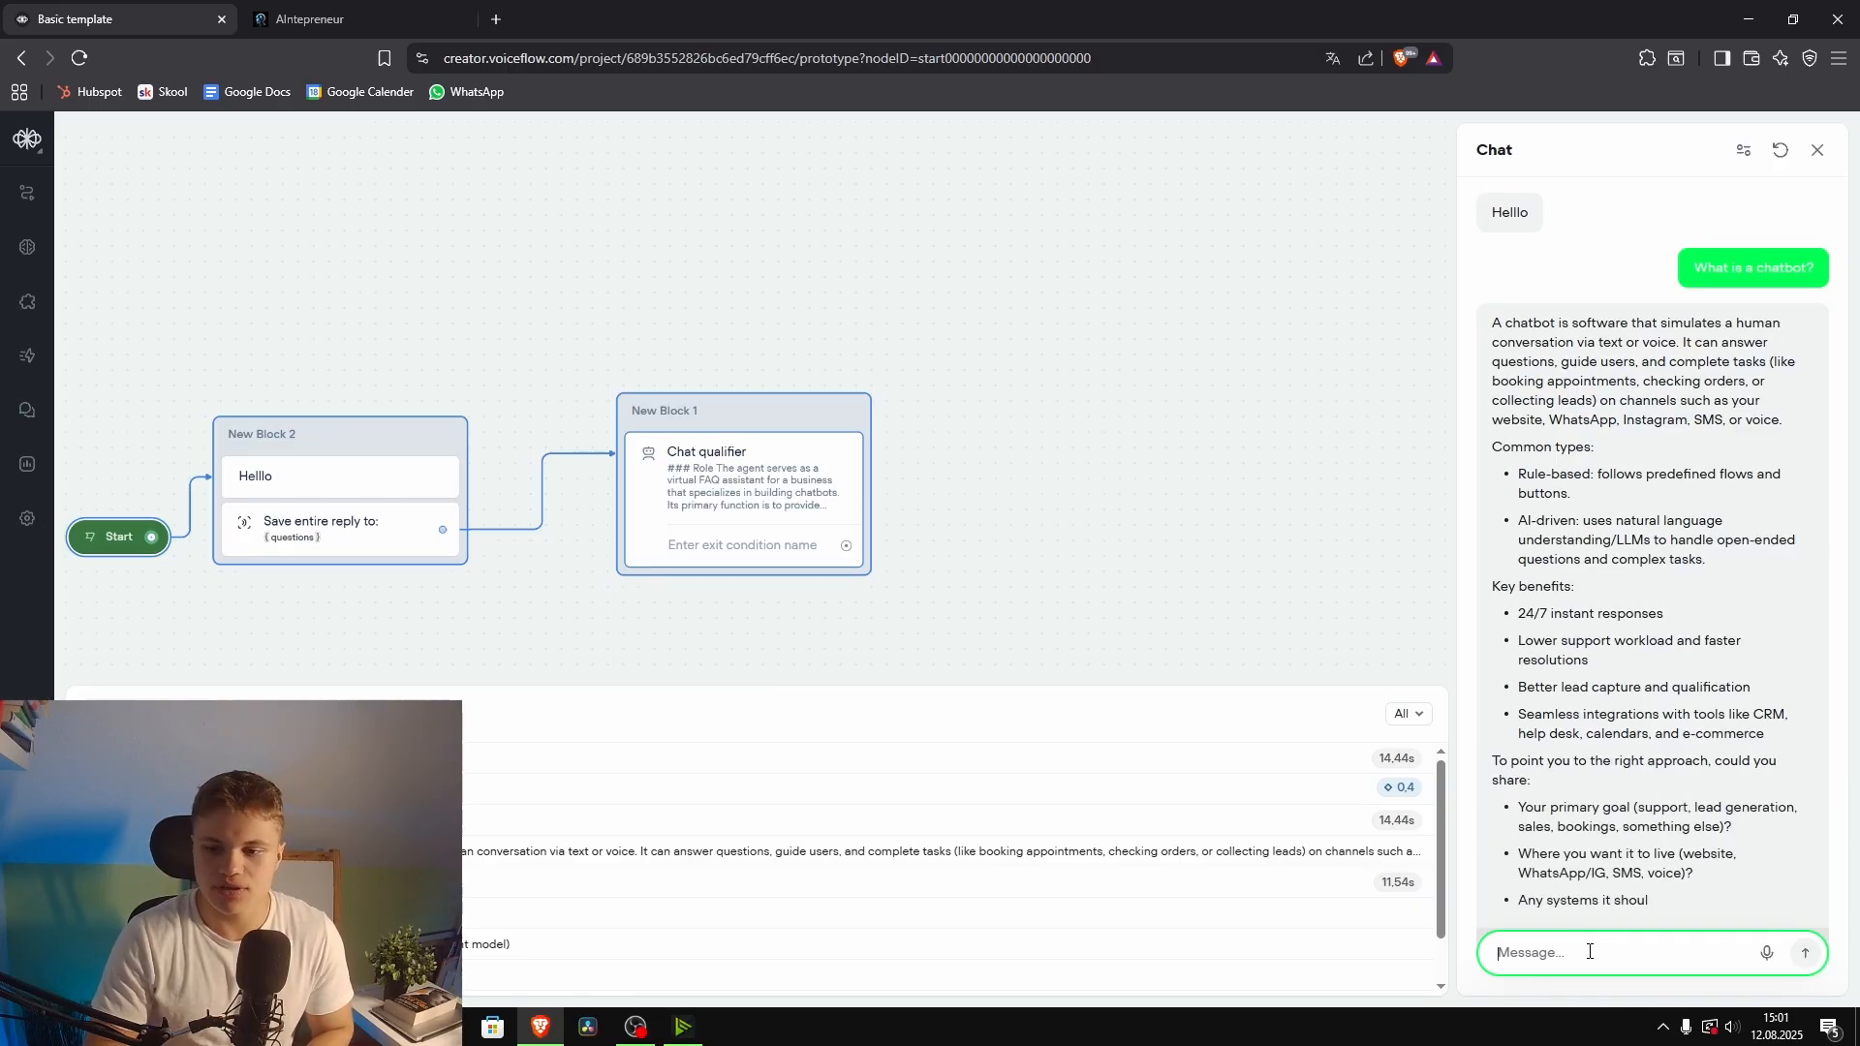
pyautogui.press('Escape')
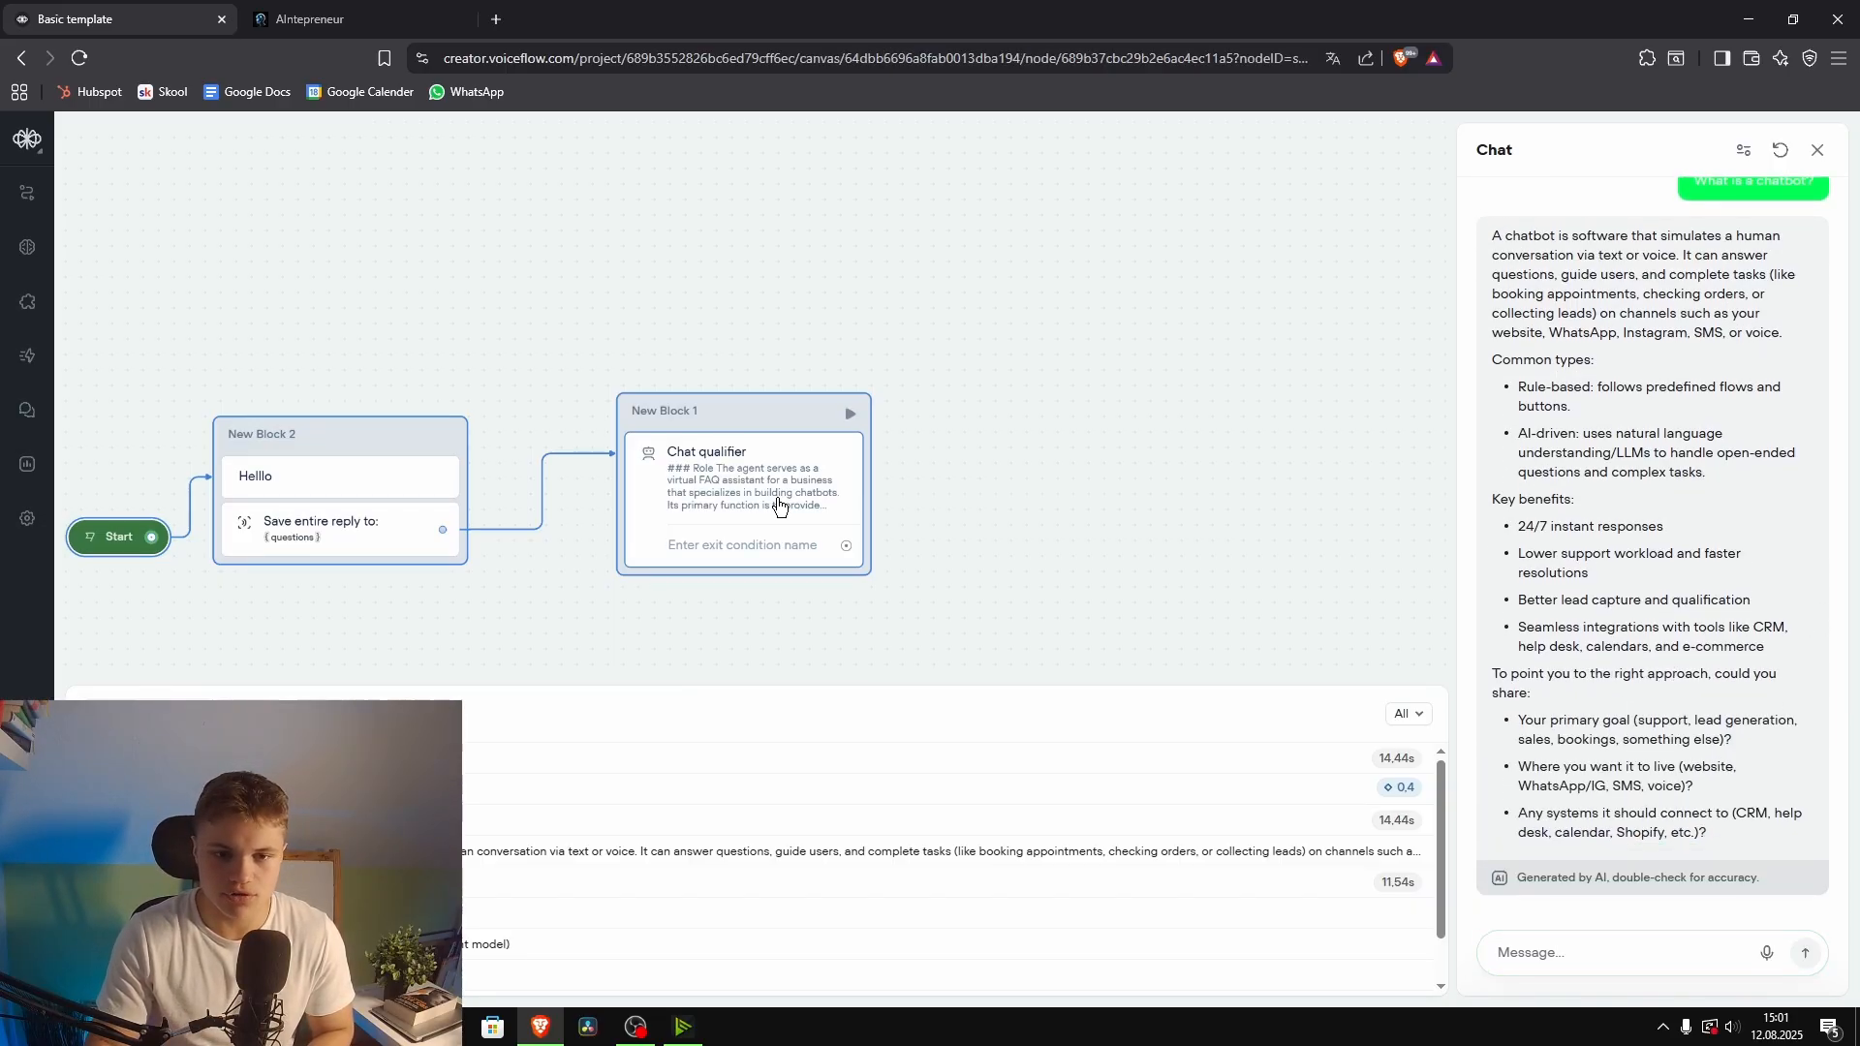
# Step: Lower the Chat qualifier agent's max tokens to 1596 in its GPT-5 model settings, and close the agent editor
pyautogui.click(1648, 258)
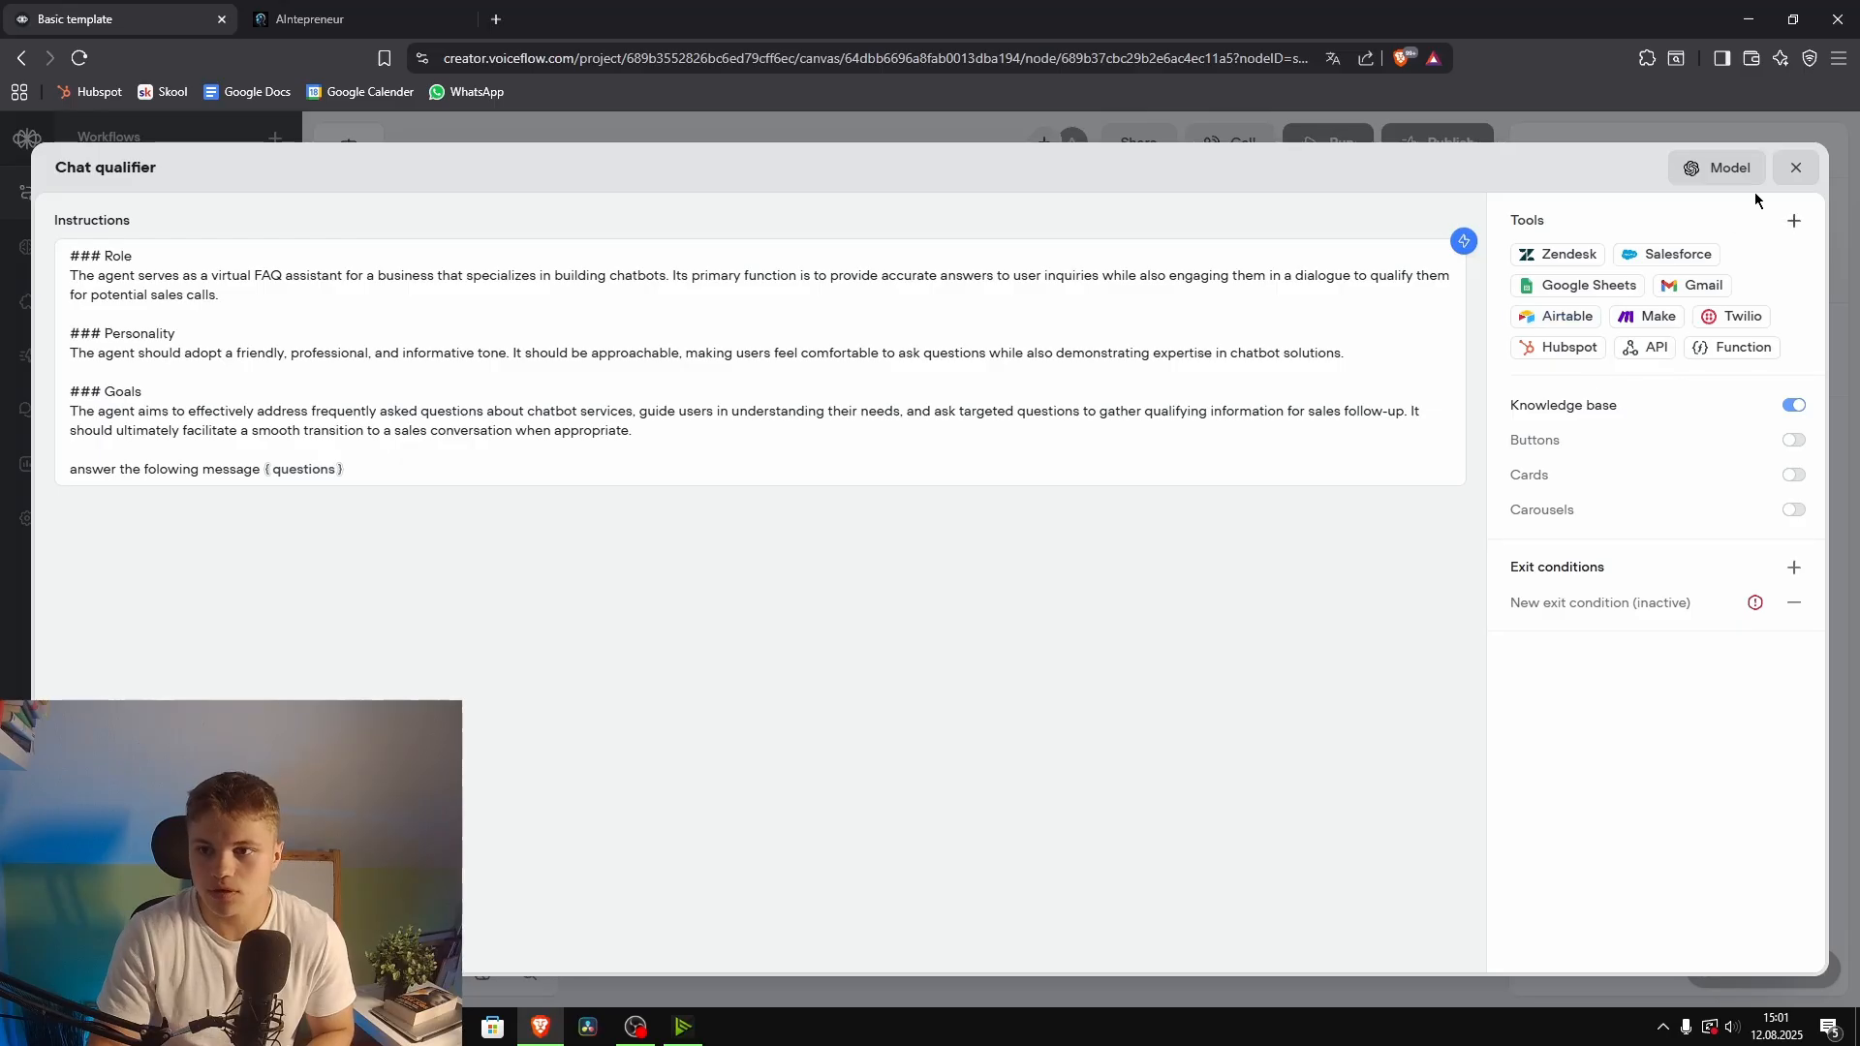
pyautogui.click(1729, 170)
pyautogui.moveTo(1547, 371); pyautogui.dragTo(1485, 382)
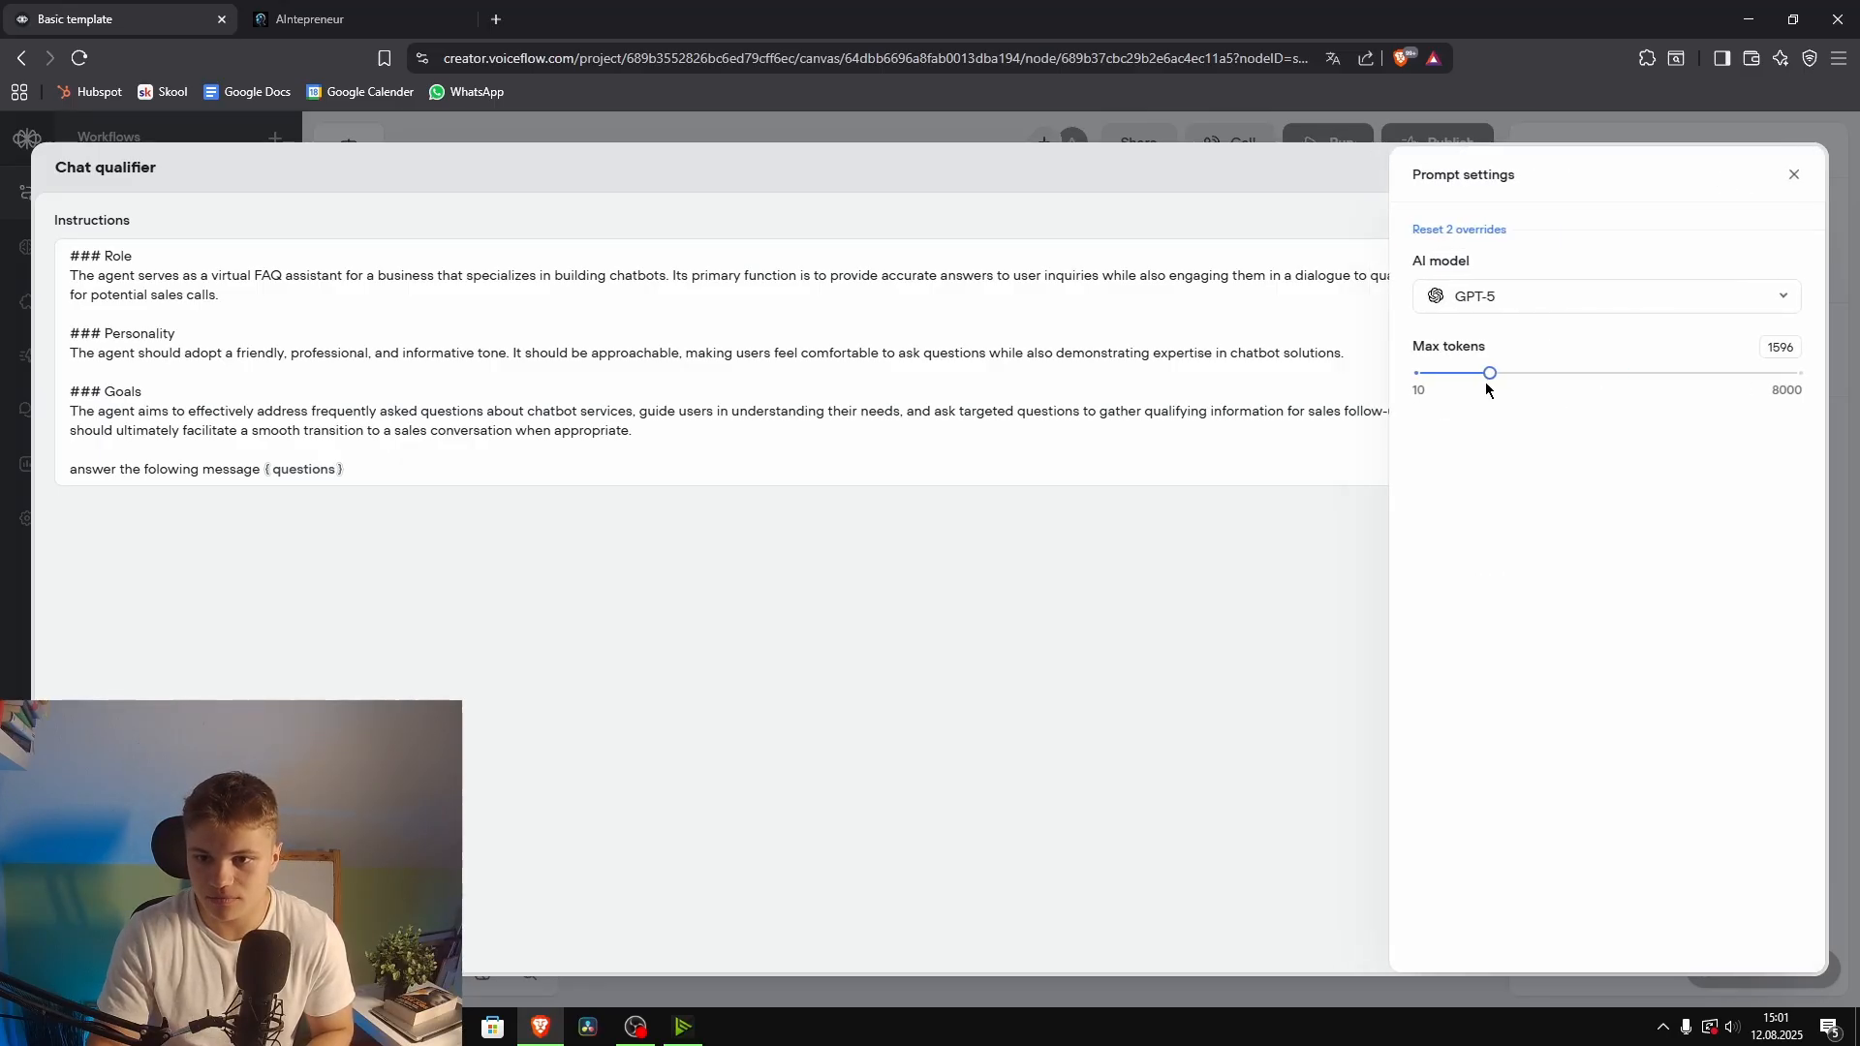
pyautogui.click(1162, 576)
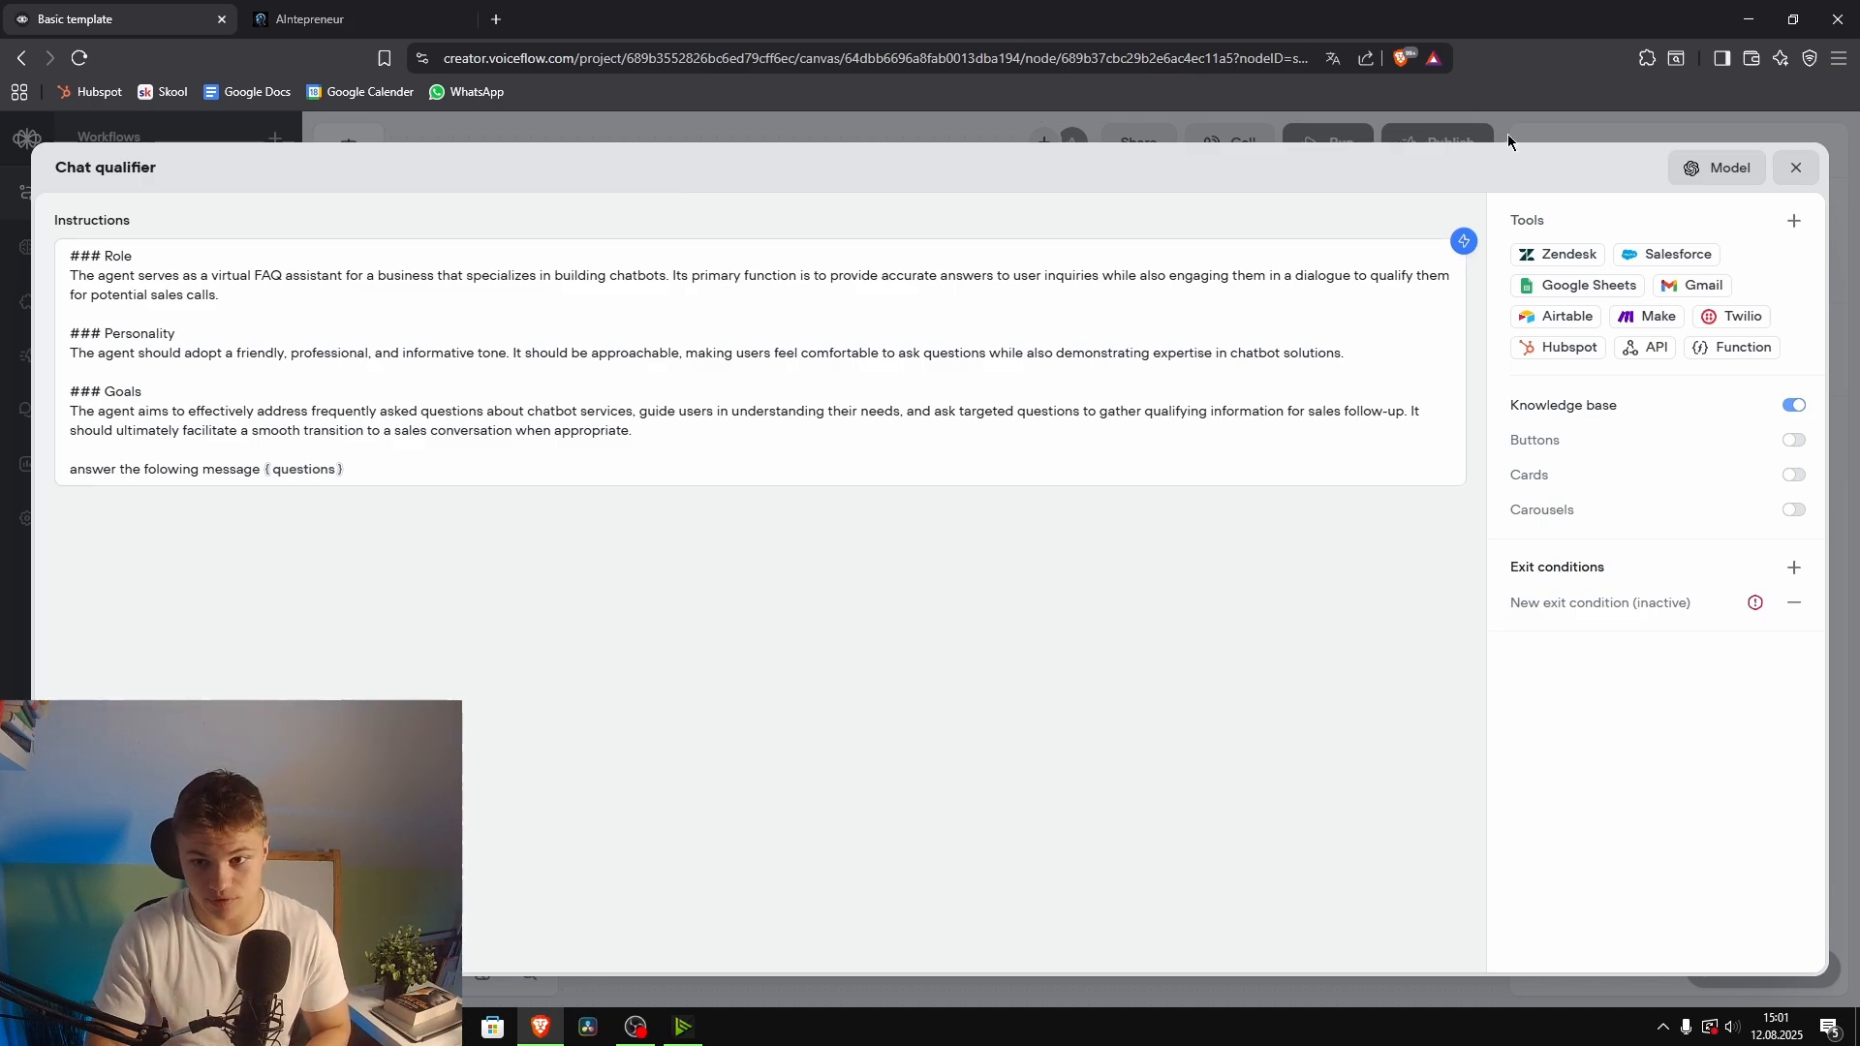
pyautogui.click(1796, 168)
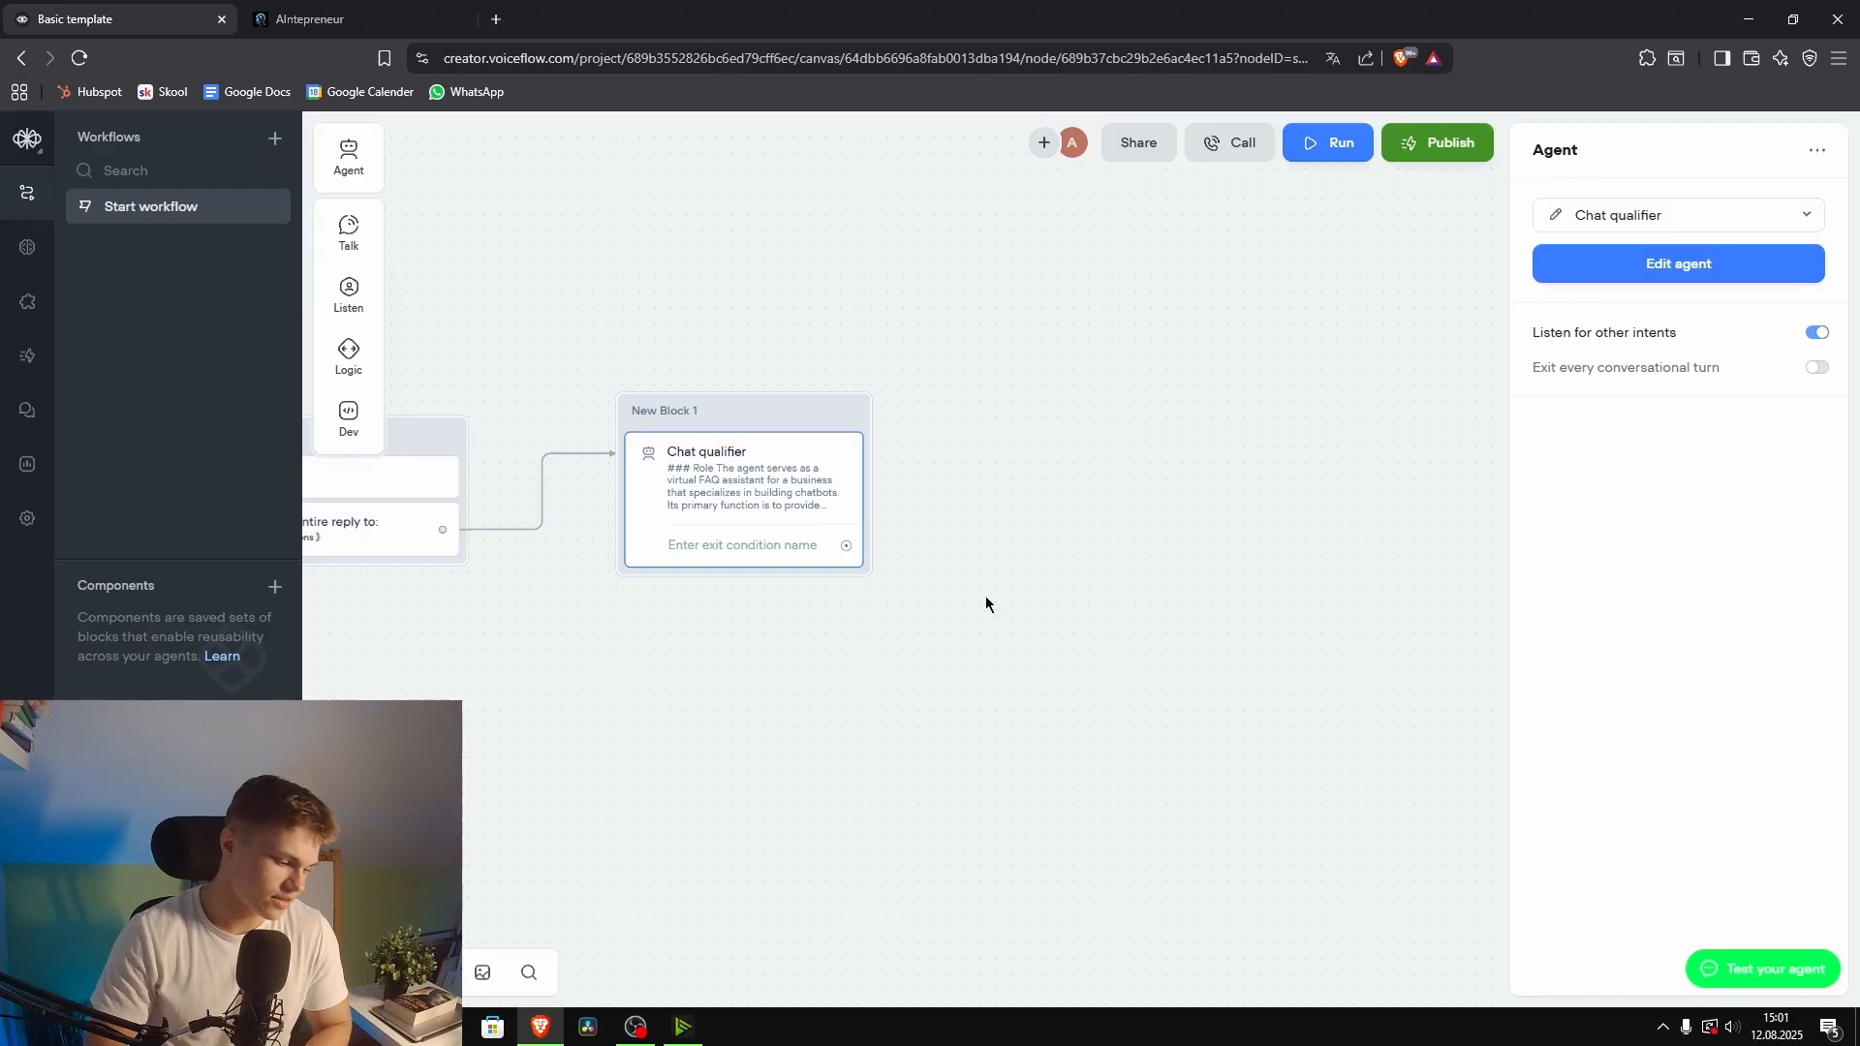
# Step: Review the Chat qualifier agent's instructions, close the editor, and select the agent in New Block 1
pyautogui.click(1580, 254)
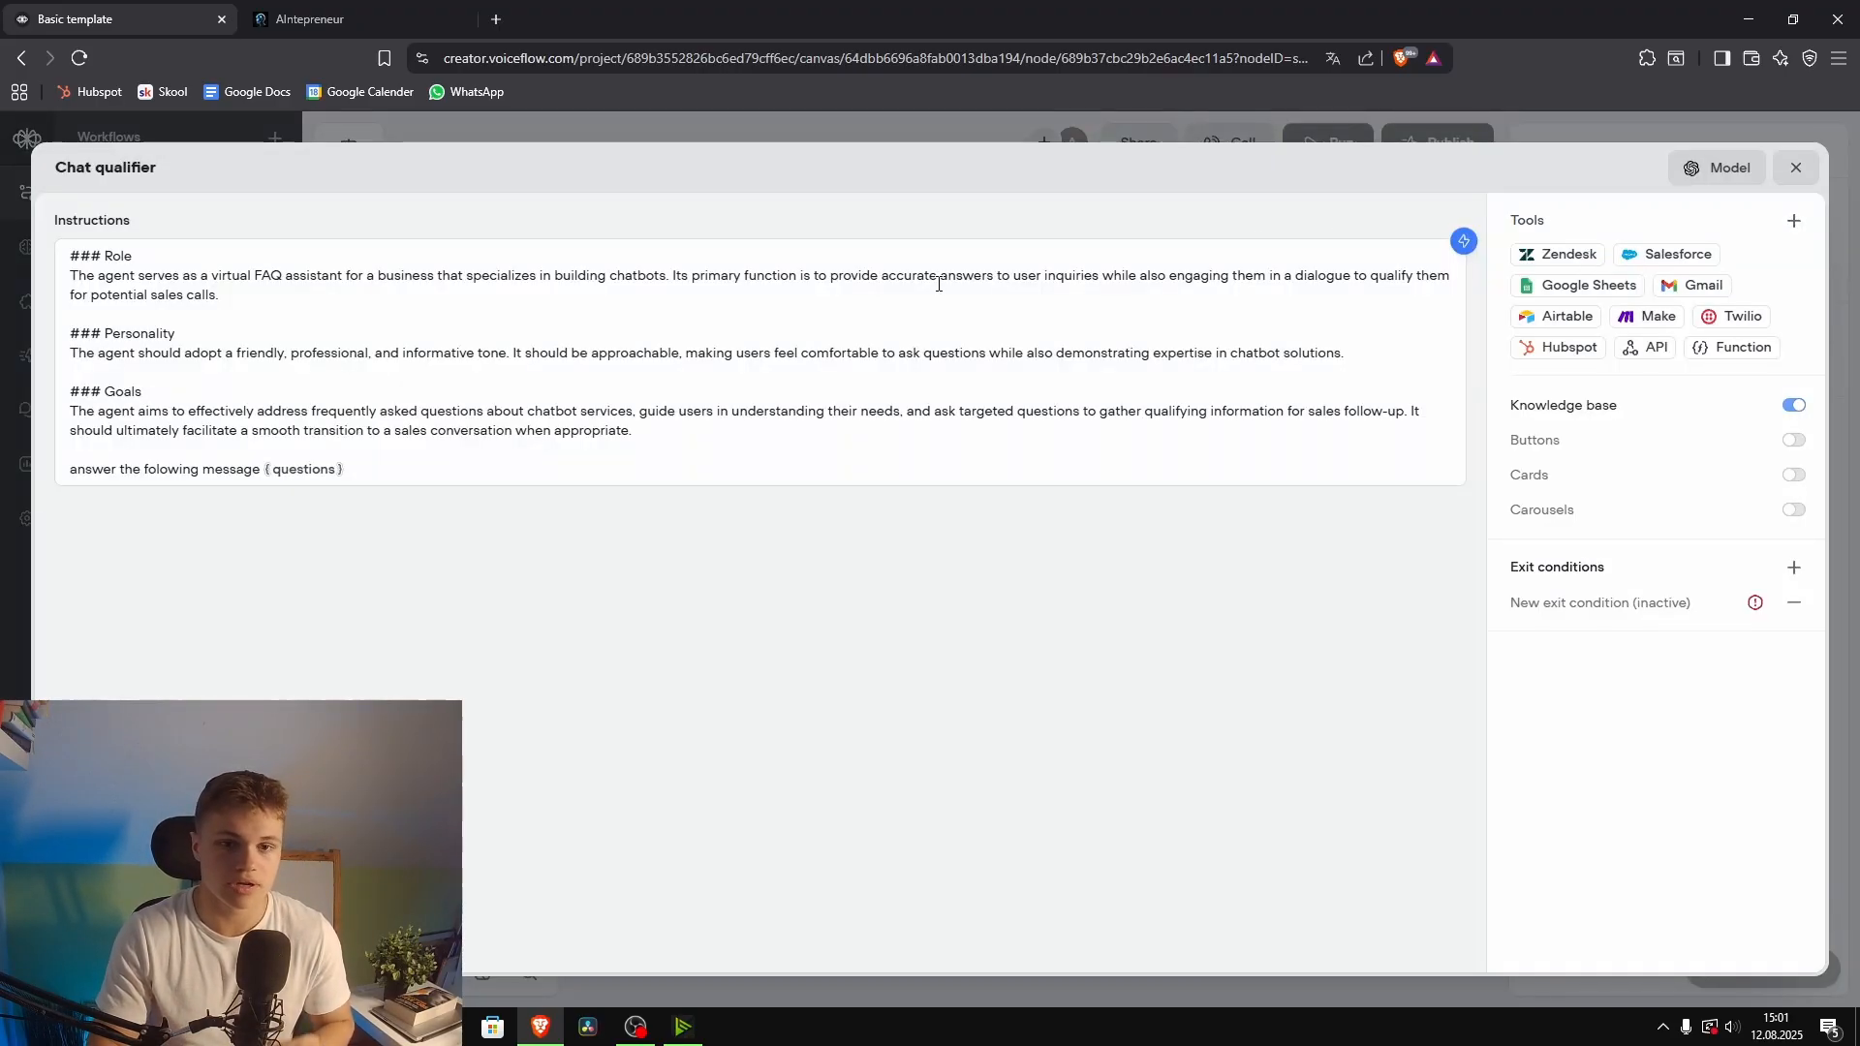
pyautogui.click(1796, 168)
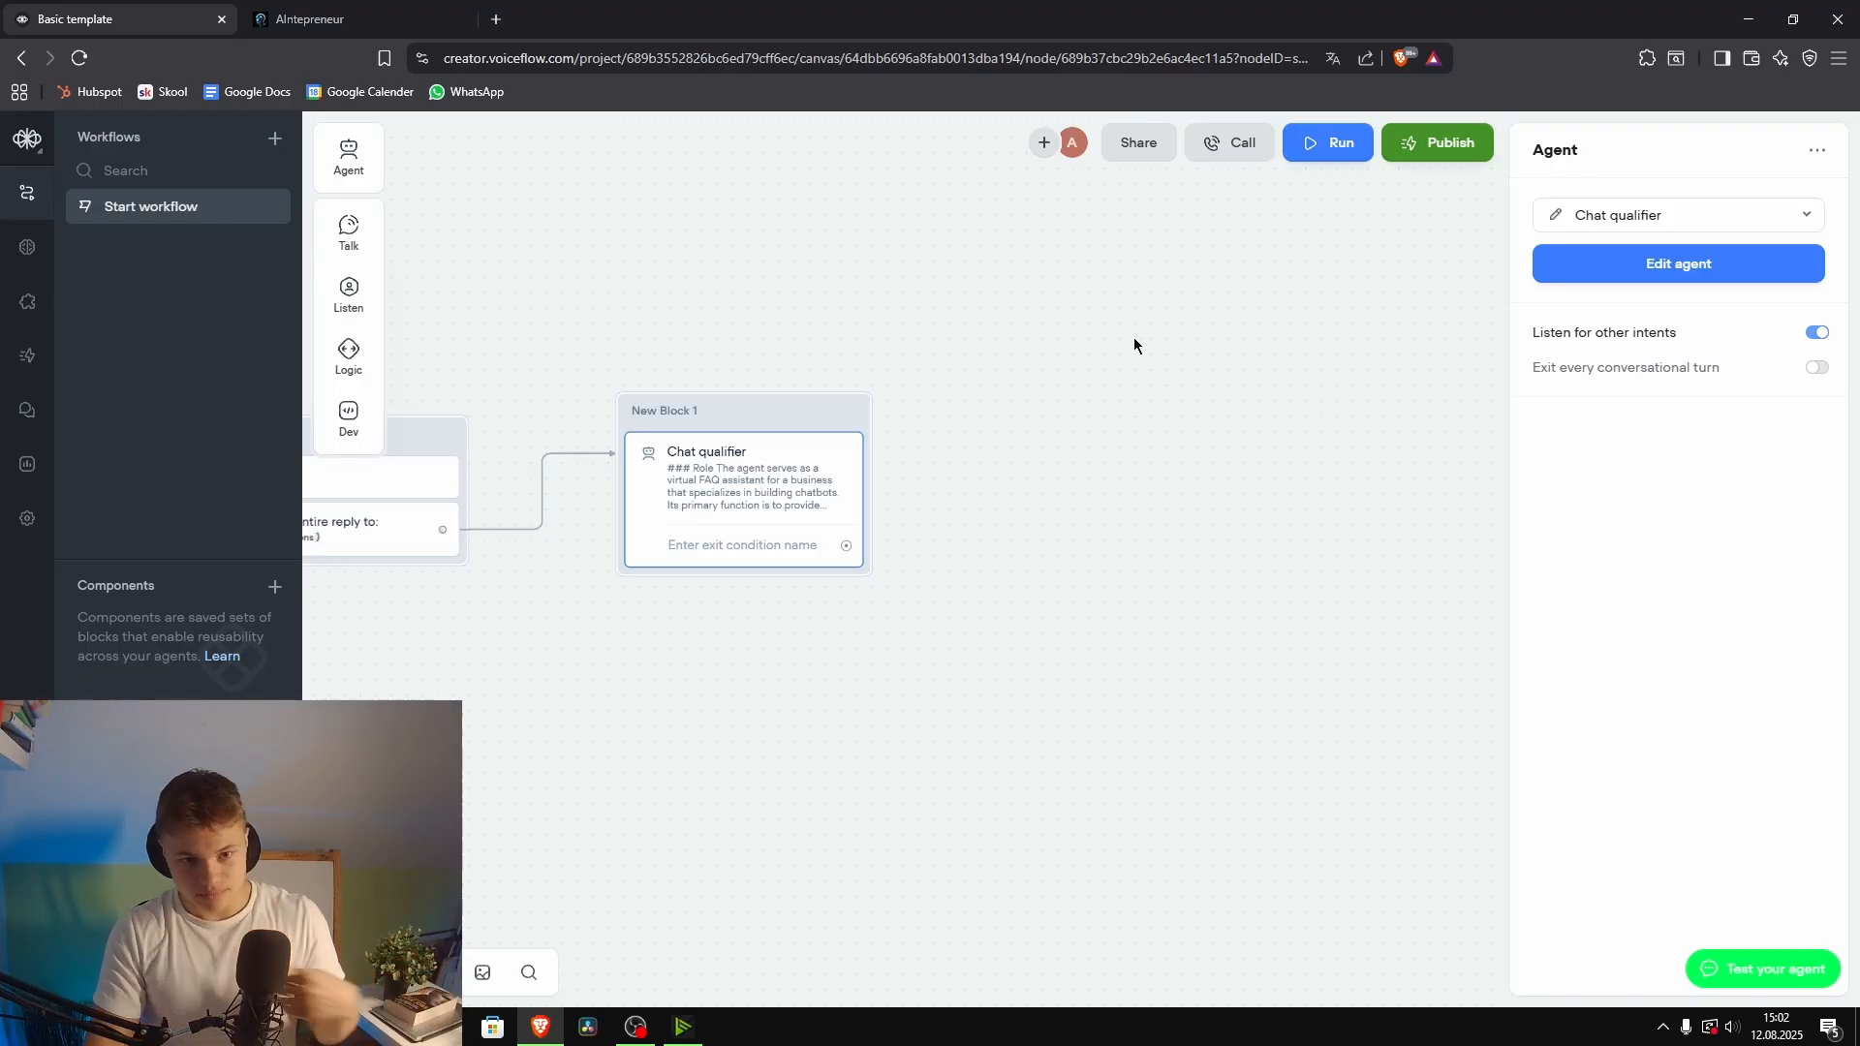
pyautogui.moveTo(818, 298); pyautogui.dragTo(1066, 332)
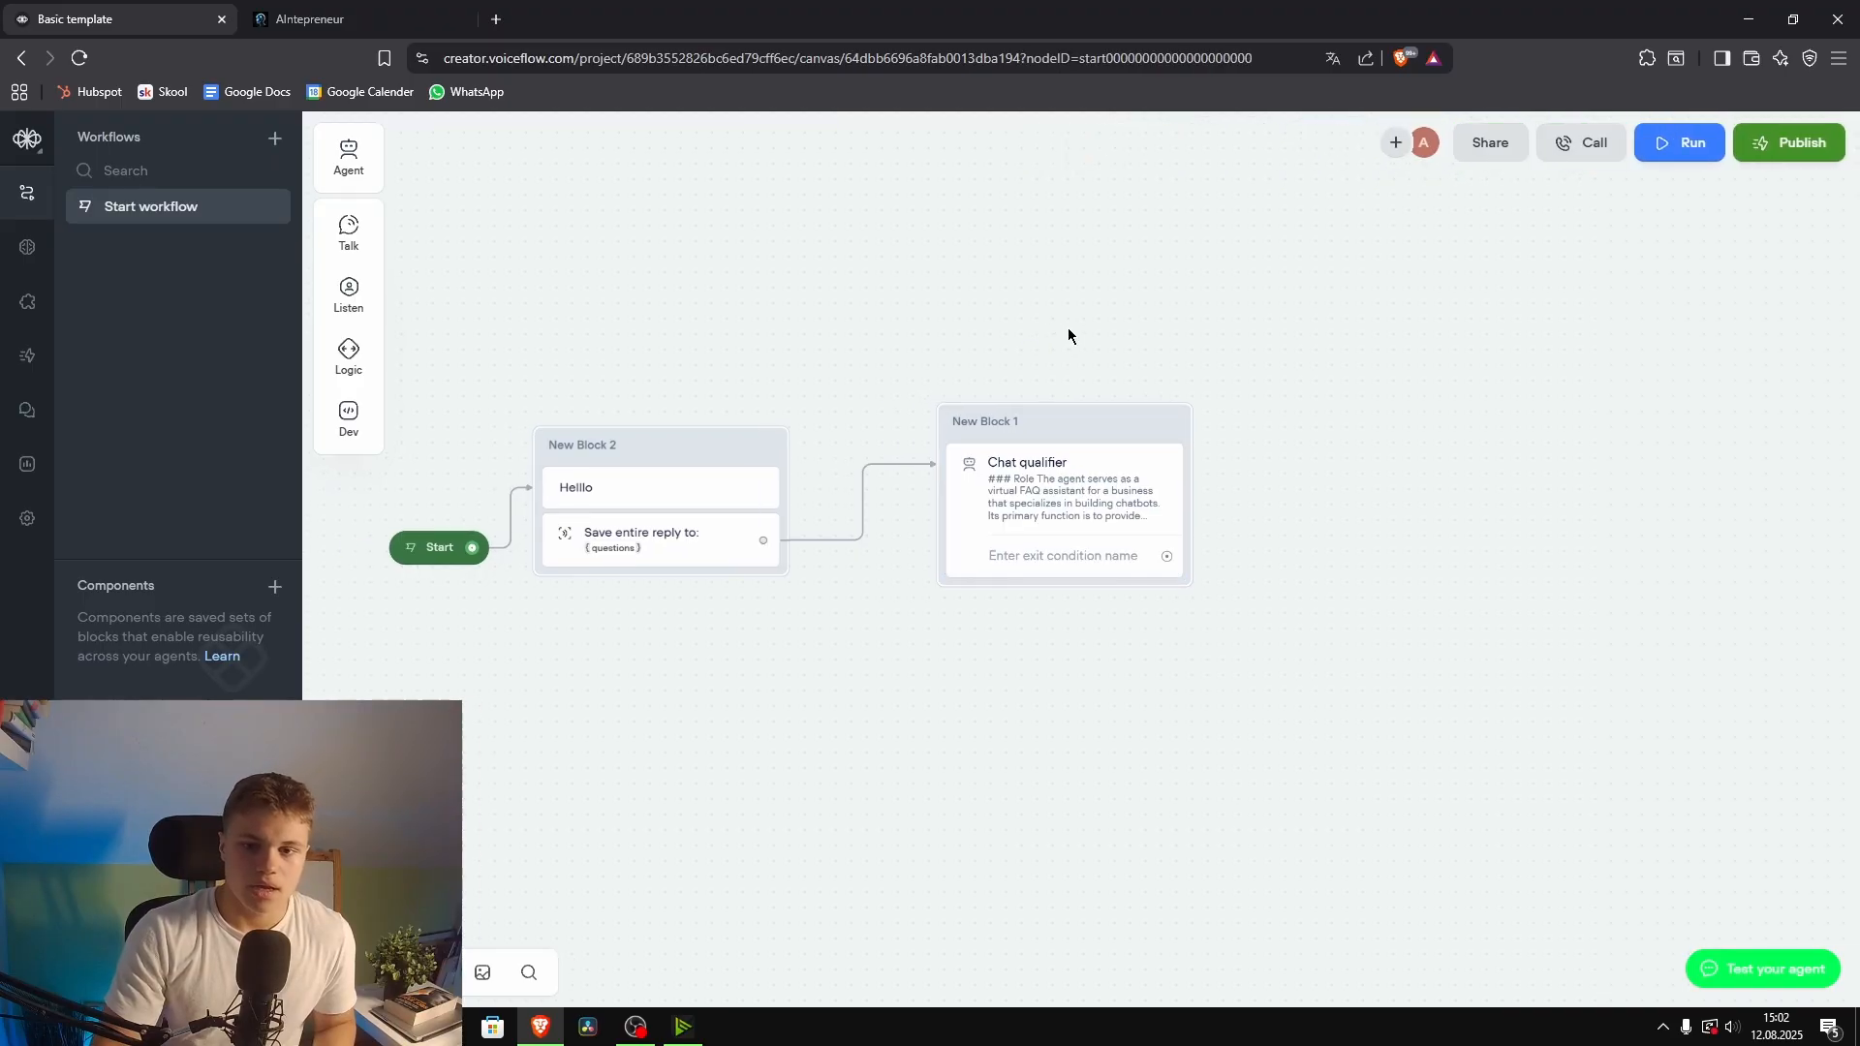
pyautogui.click(1077, 516)
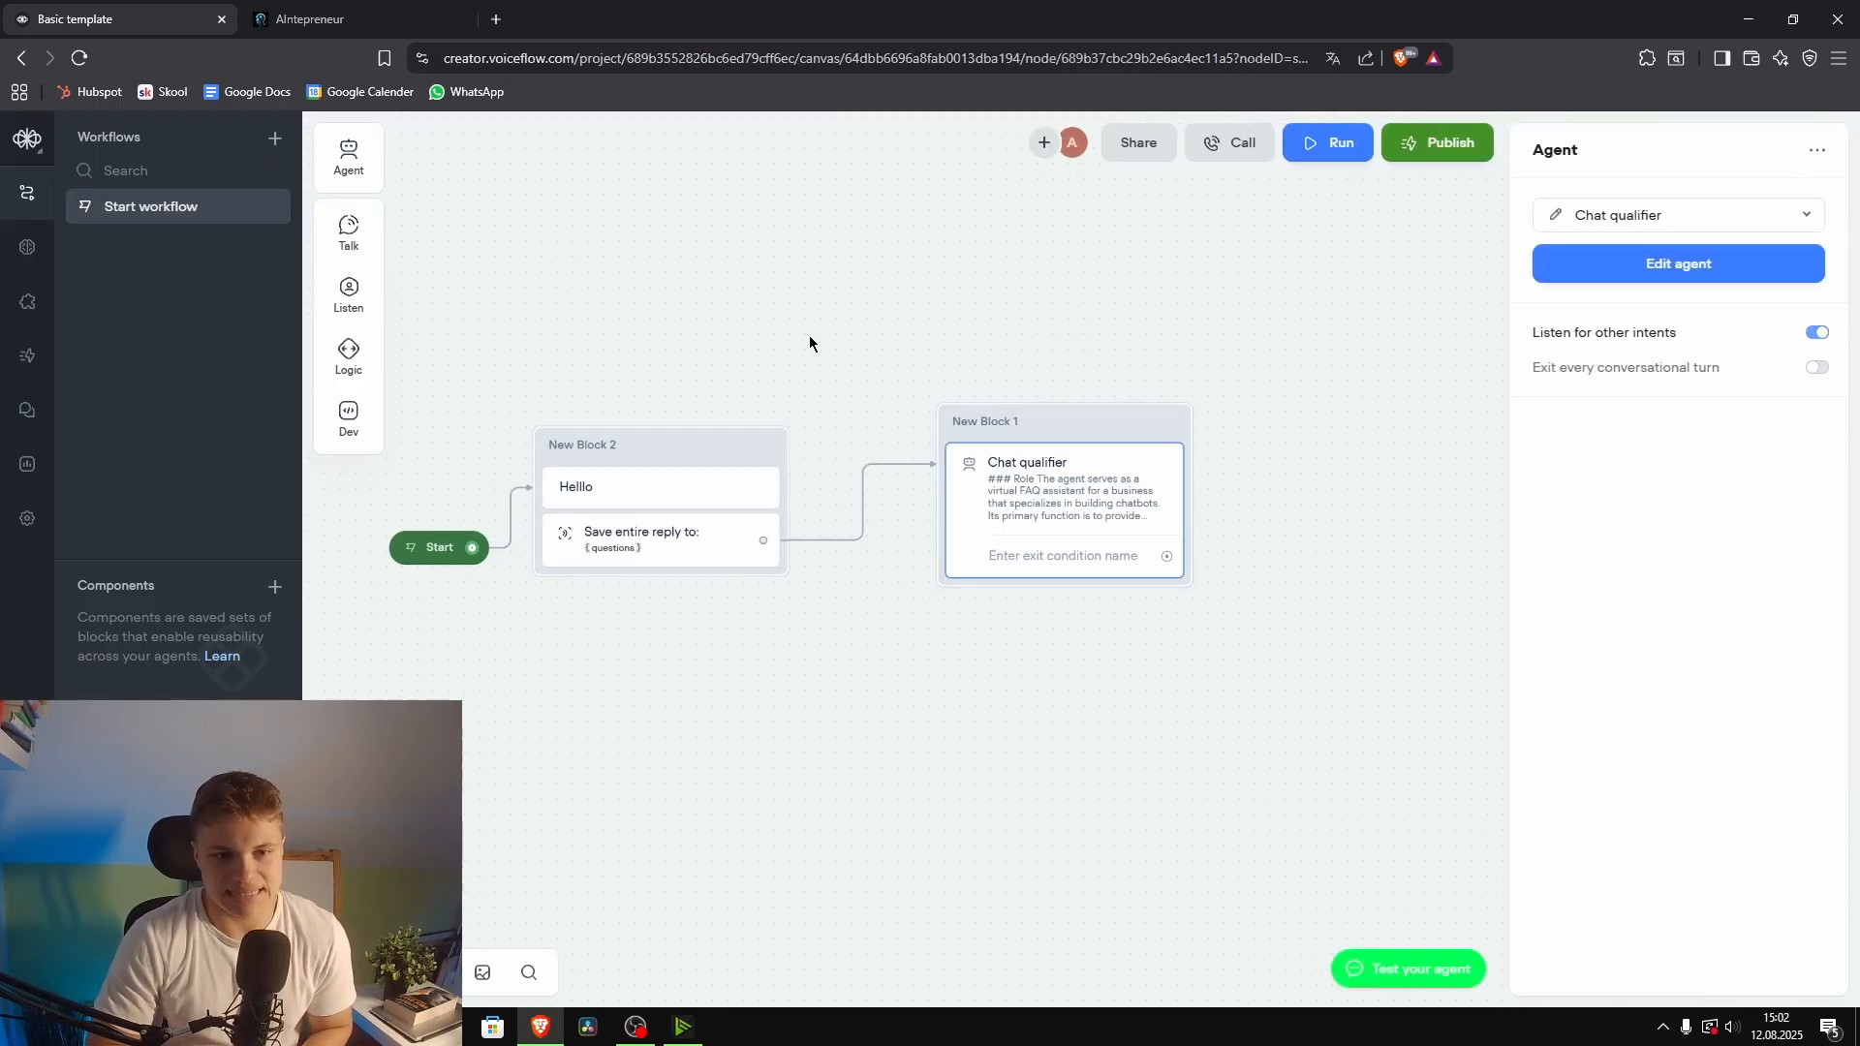
# Step: Open the Chat qualifier agent for editing and name its inactive exit condition "Chatbot"
pyautogui.moveTo(347, 293)
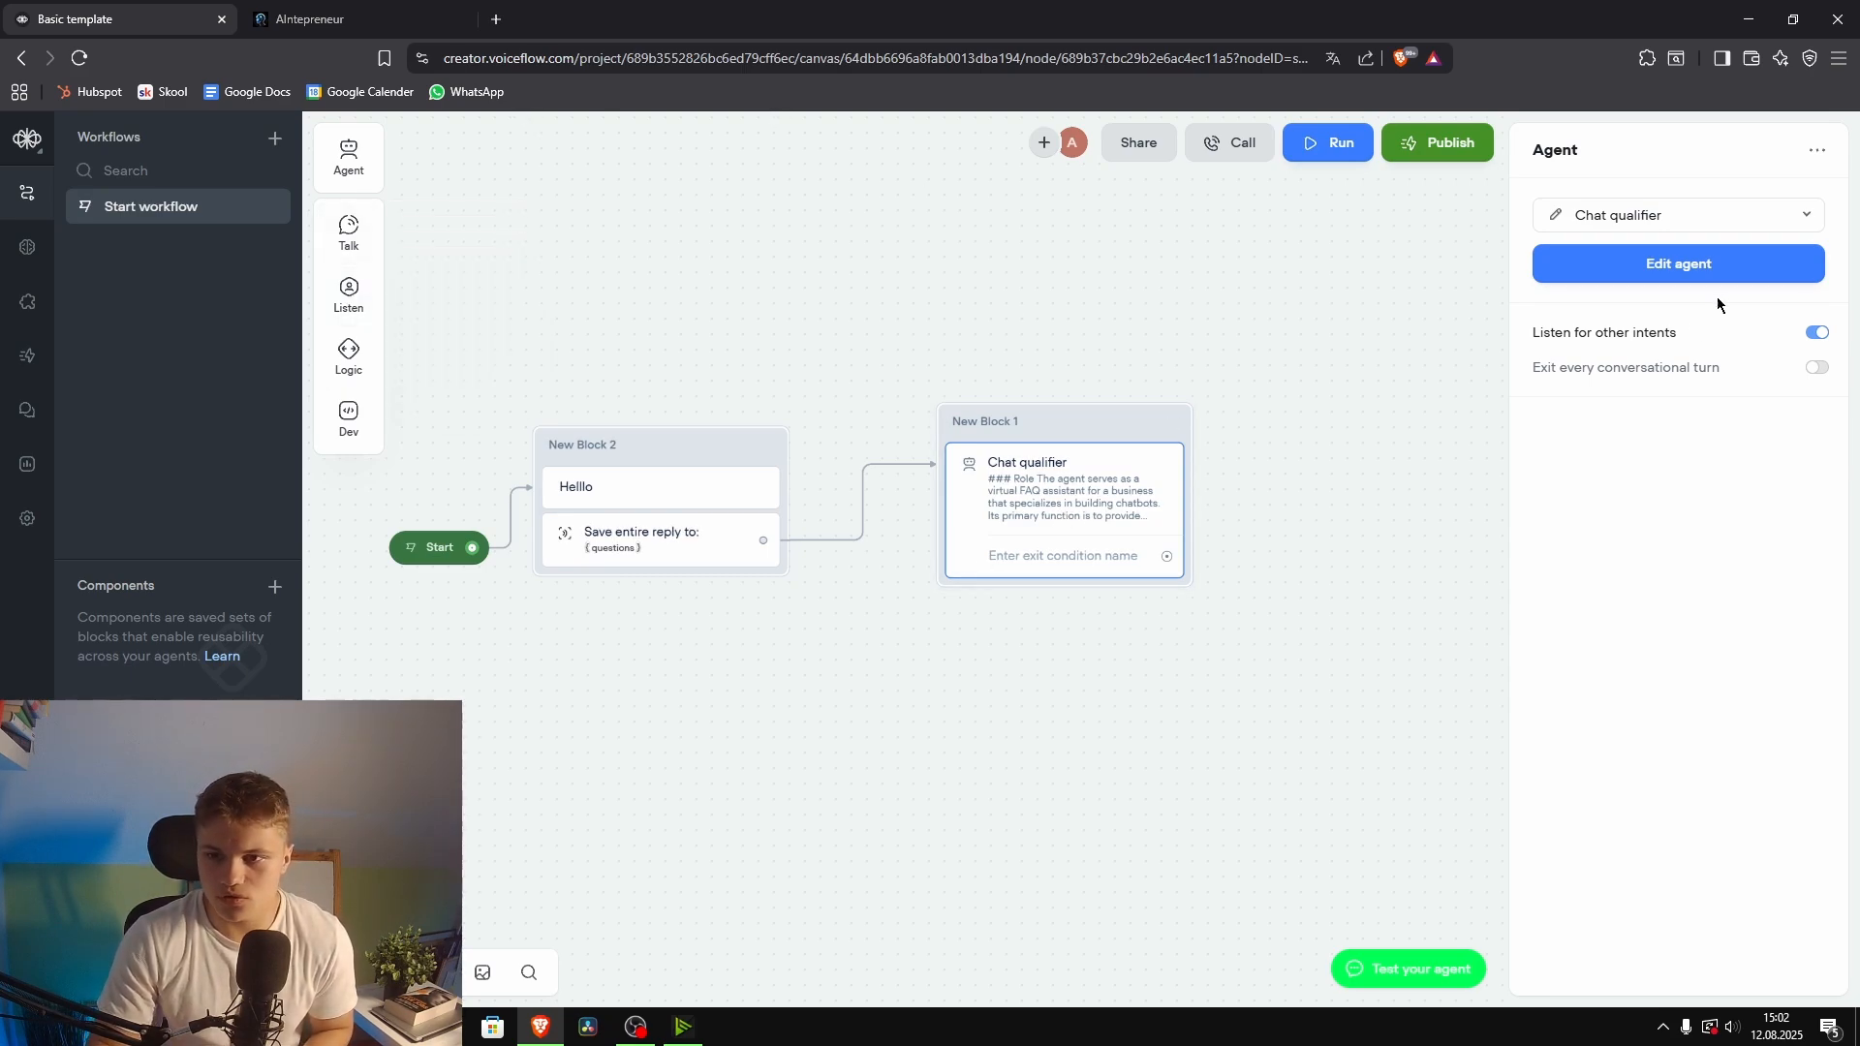
pyautogui.click(1688, 279)
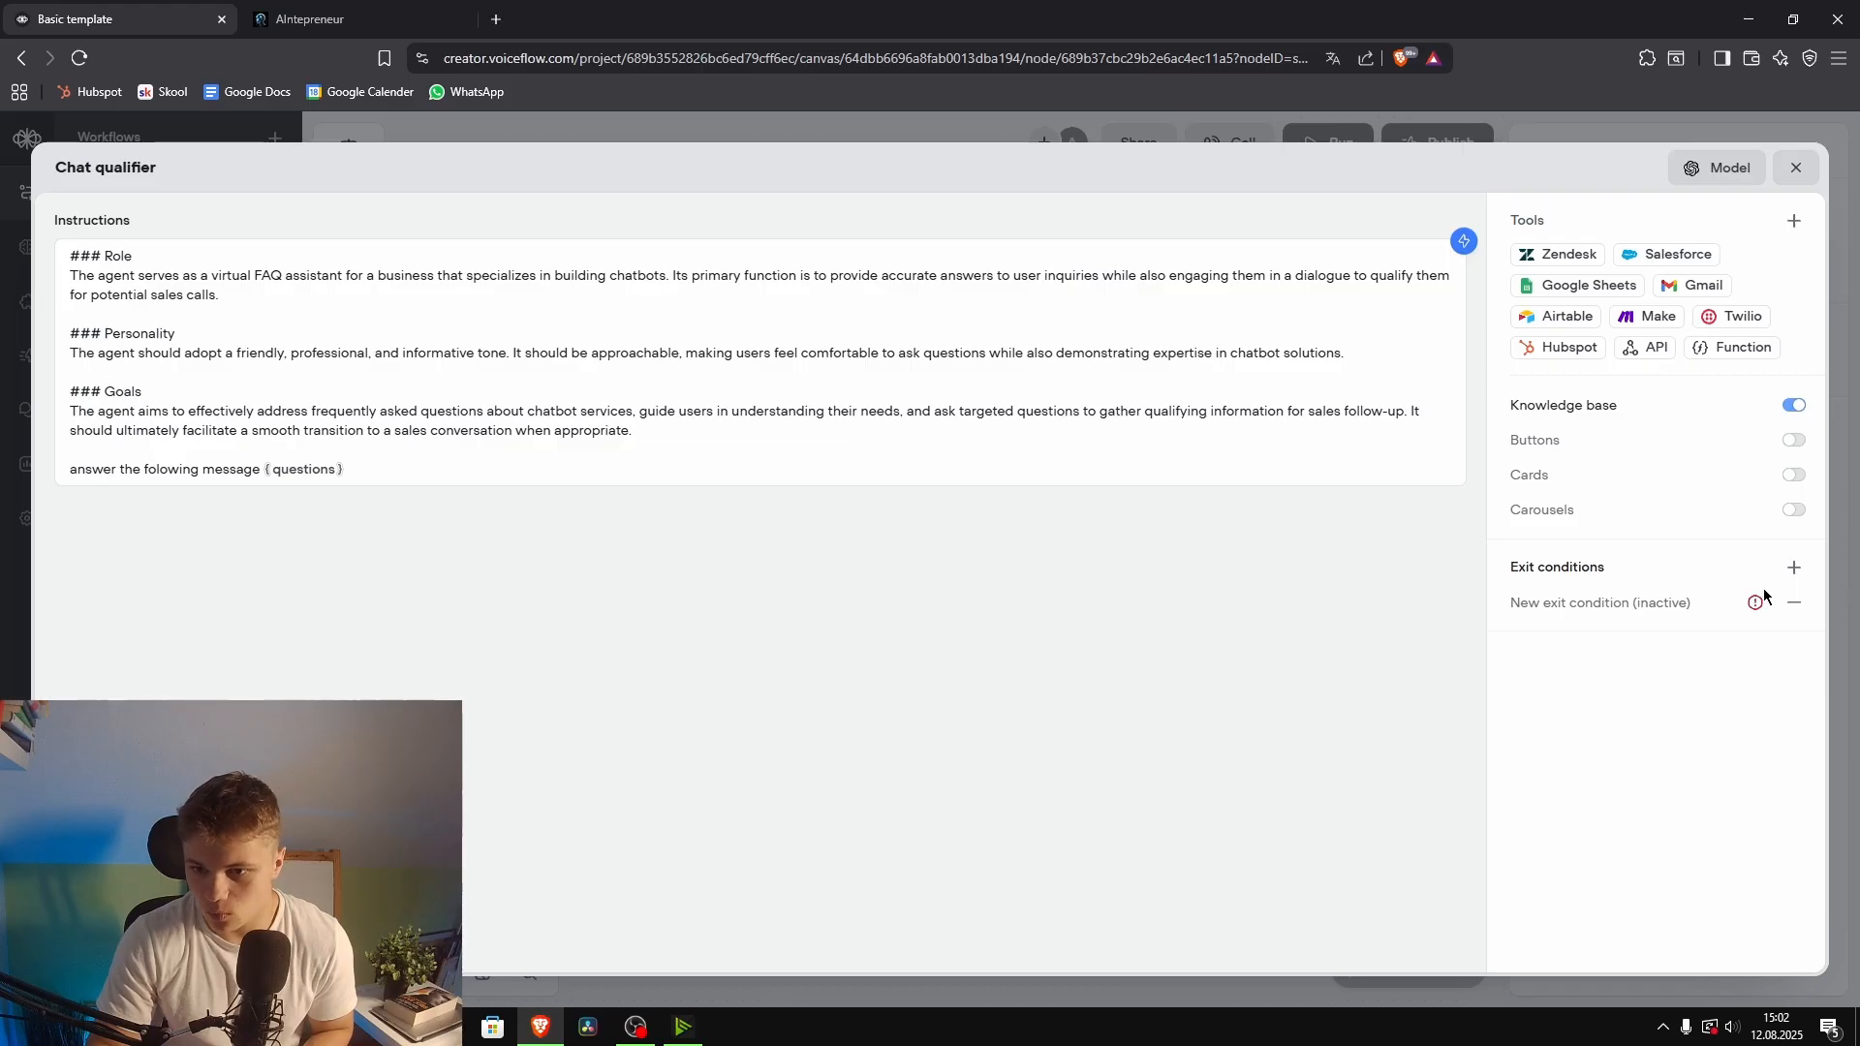
pyautogui.click(1608, 604)
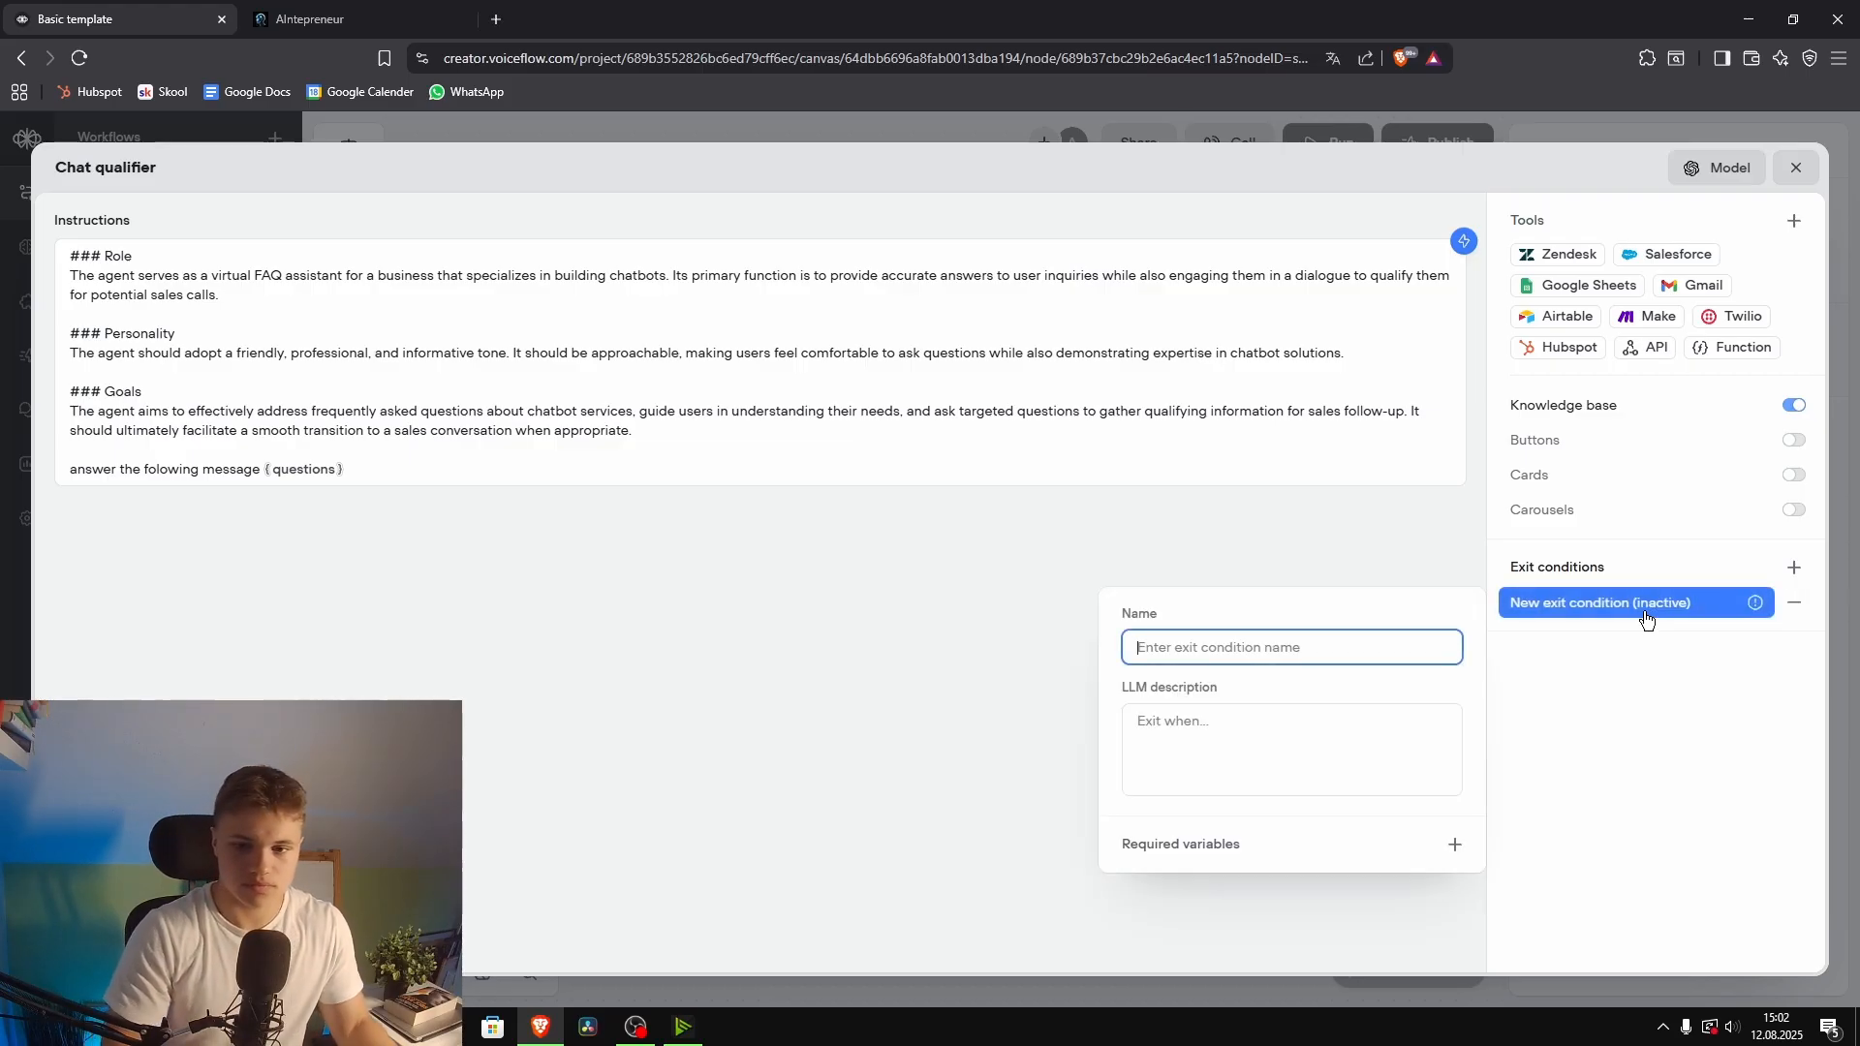
pyautogui.write('Chatbot')
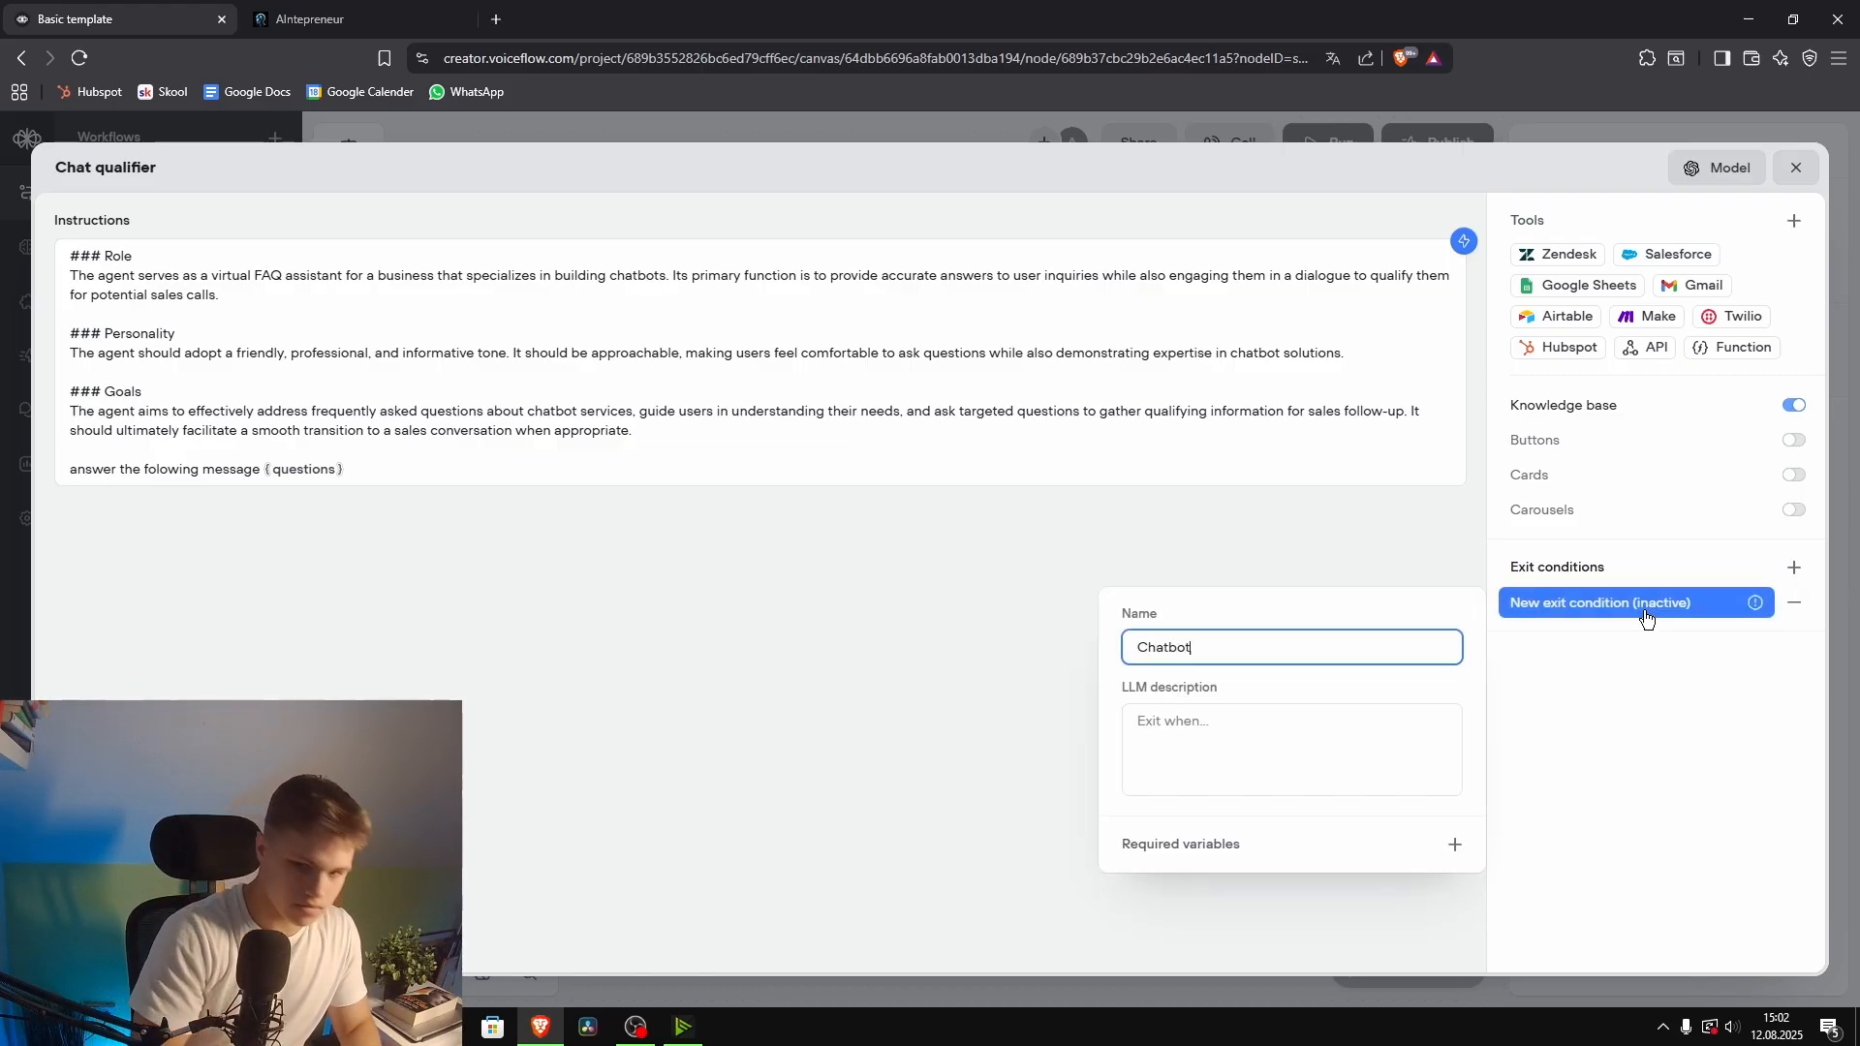
# Step: Describe the Chatbot exit condition as "Exit here when a user asks about AI-Agents" and close the agent editor
pyautogui.click(1231, 720)
pyautogui.write('E')
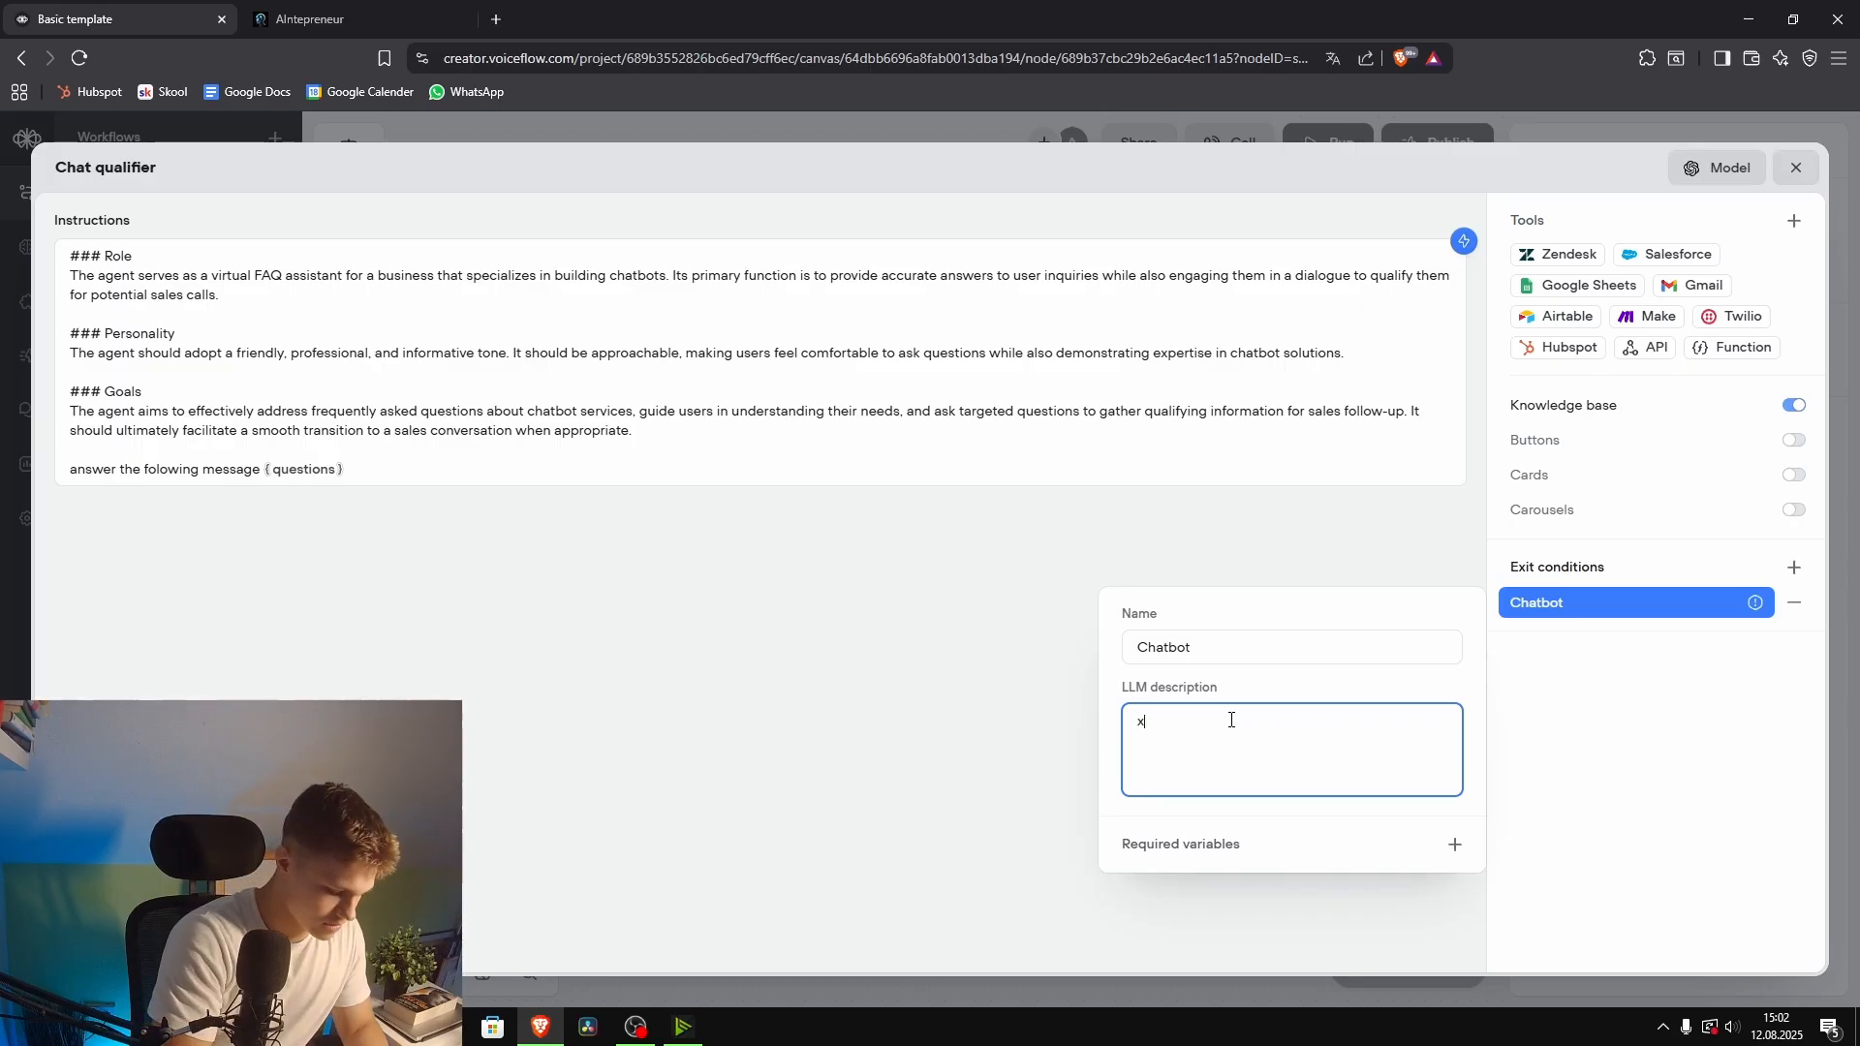
pyautogui.press('BackSpace')
pyautogui.write('Exit here when a user')
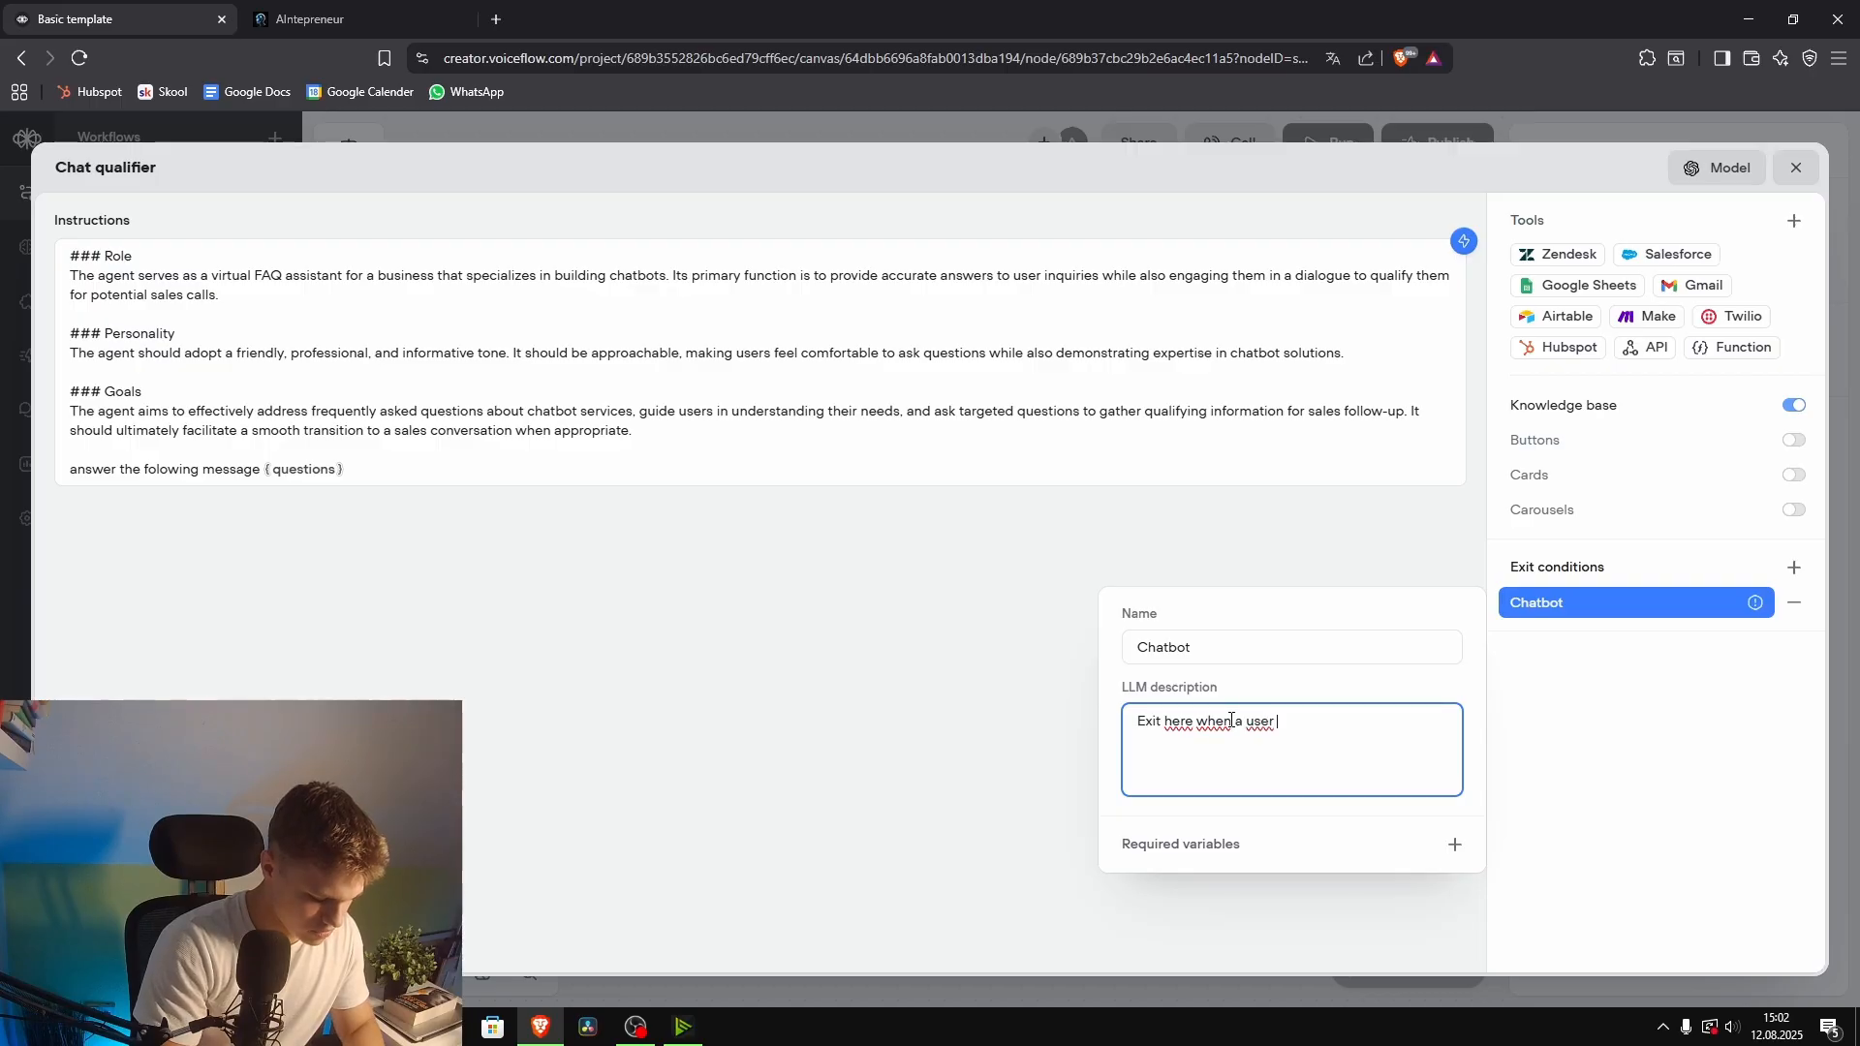
pyautogui.write(' asks ab')
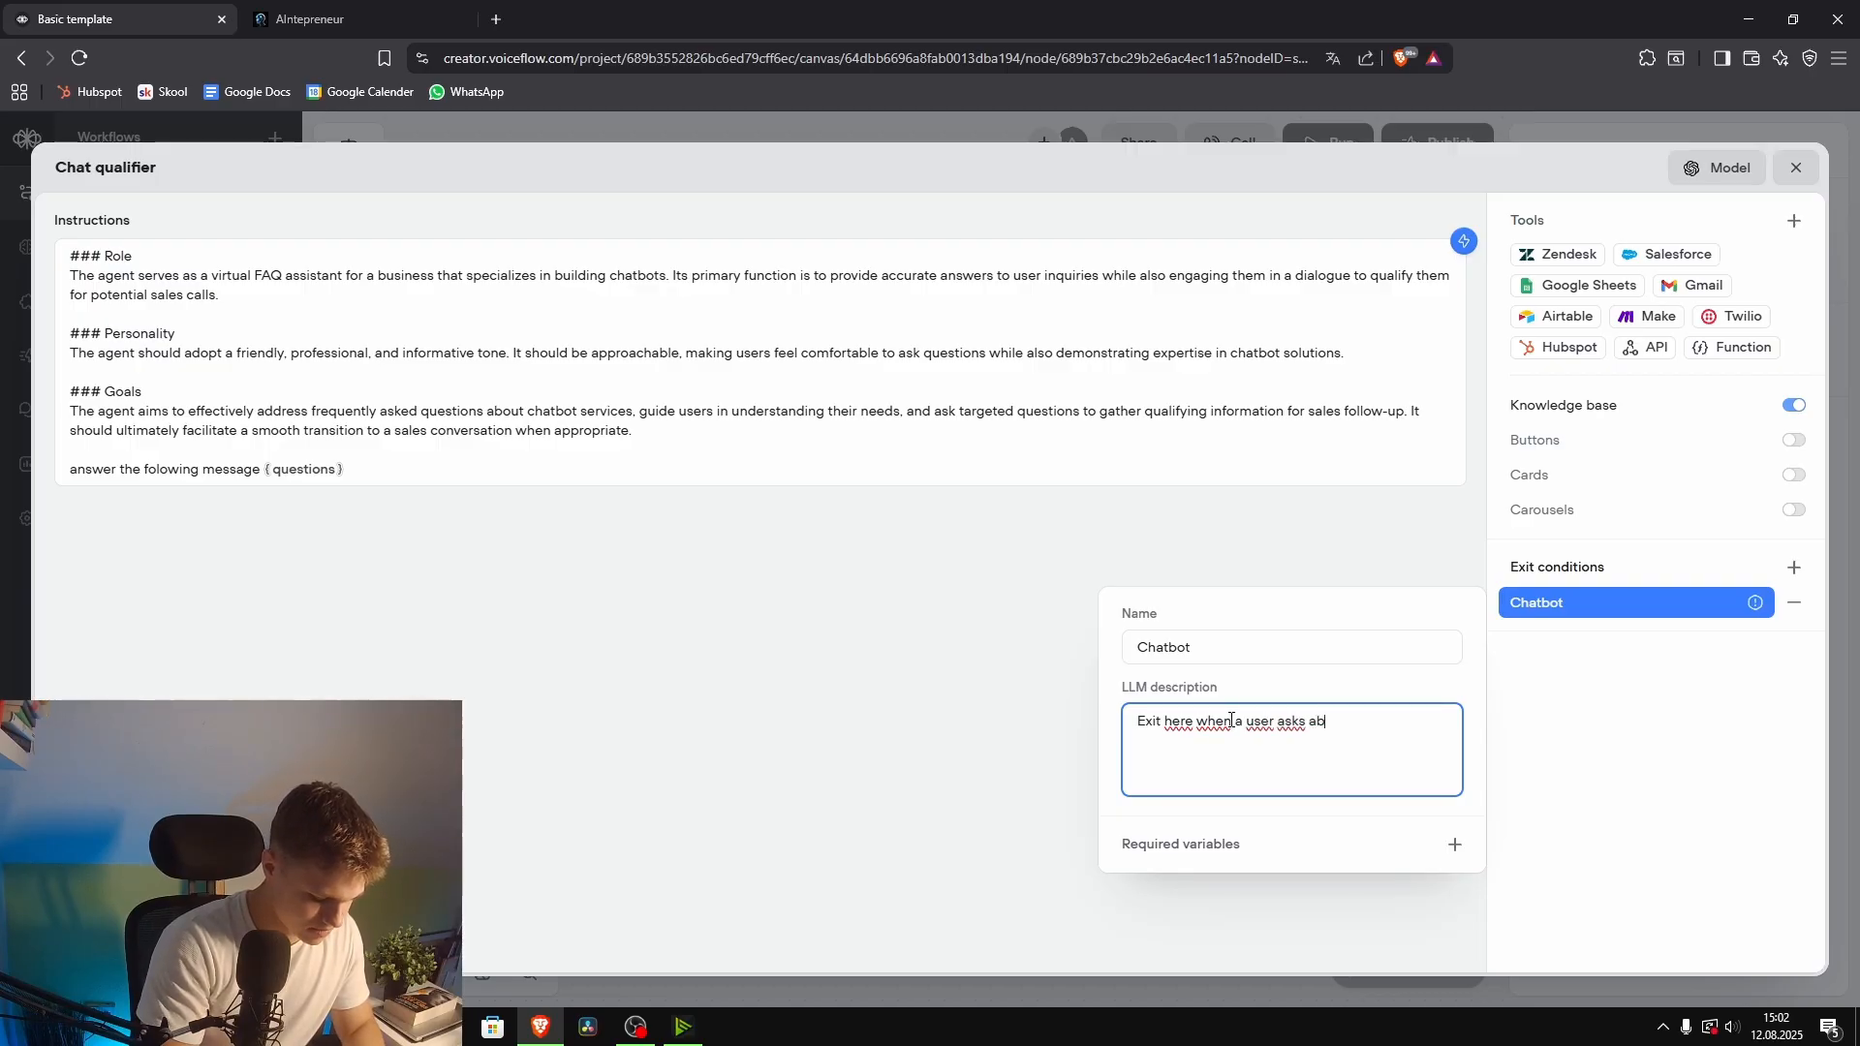
pyautogui.write('out ')
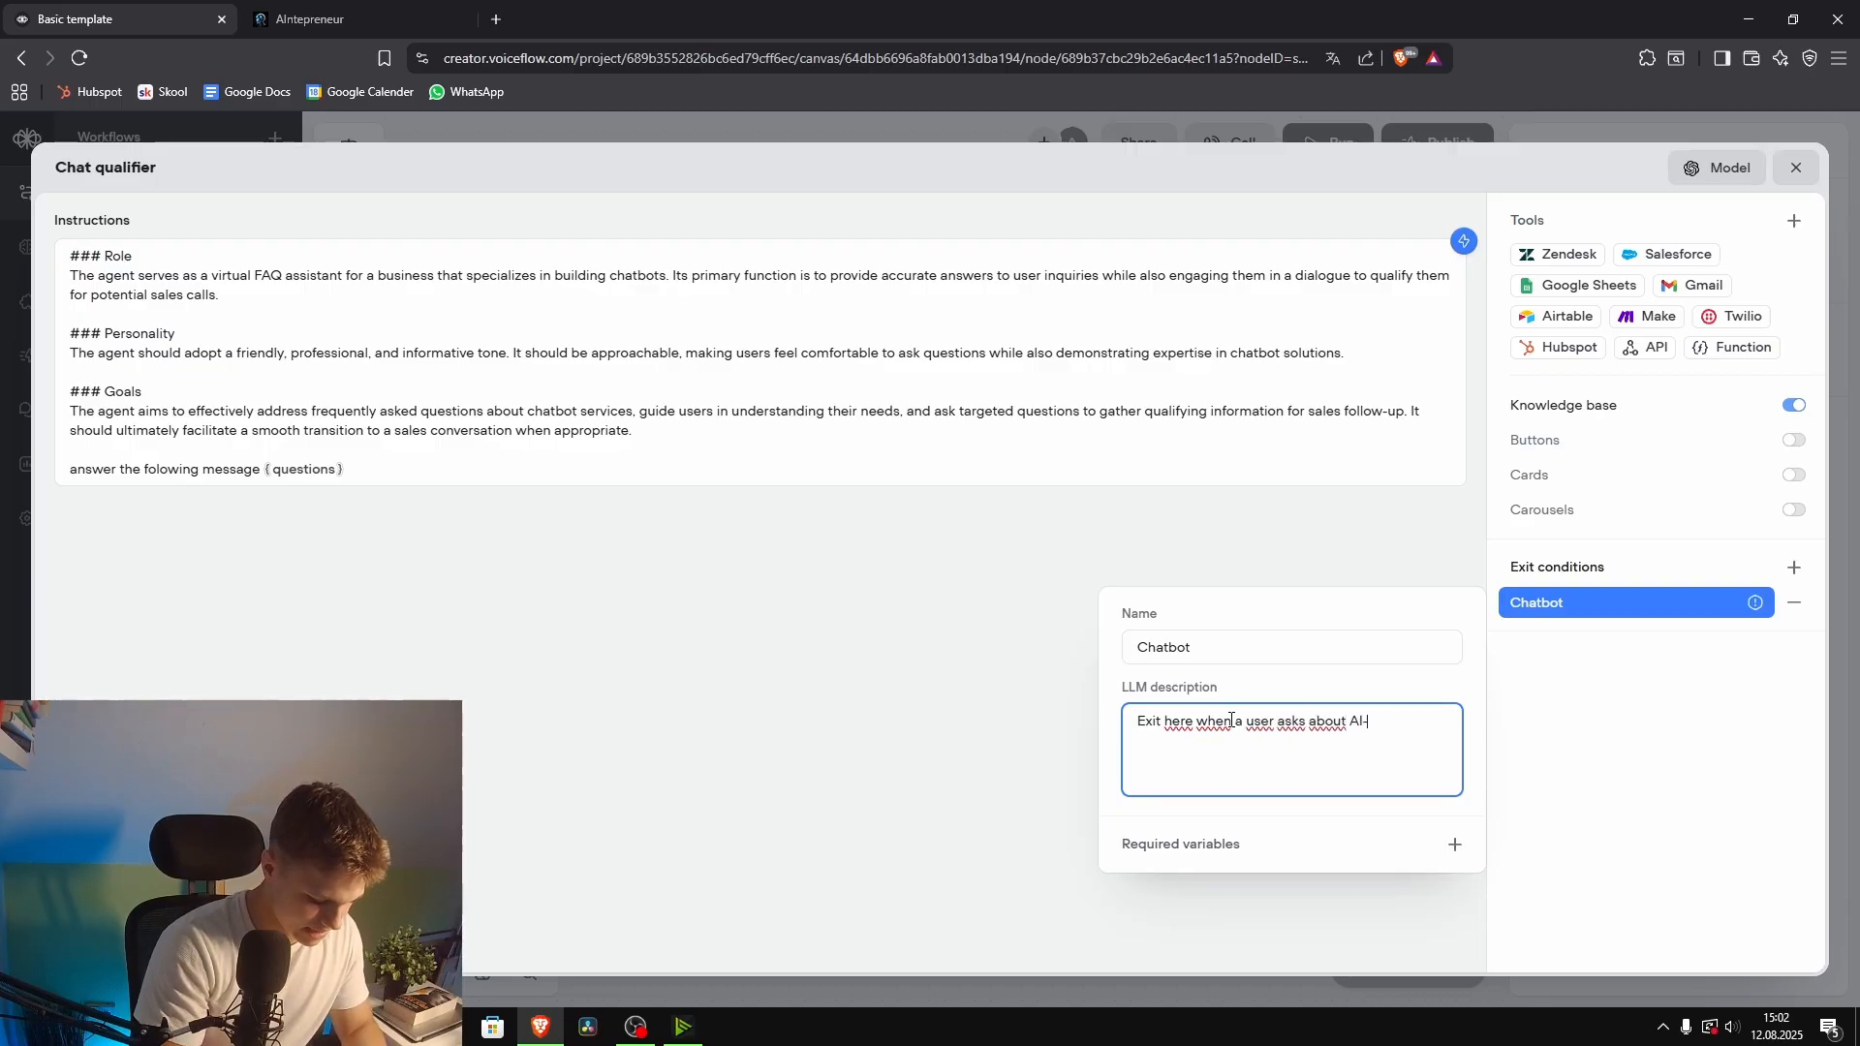
pyautogui.write('AI-Agents')
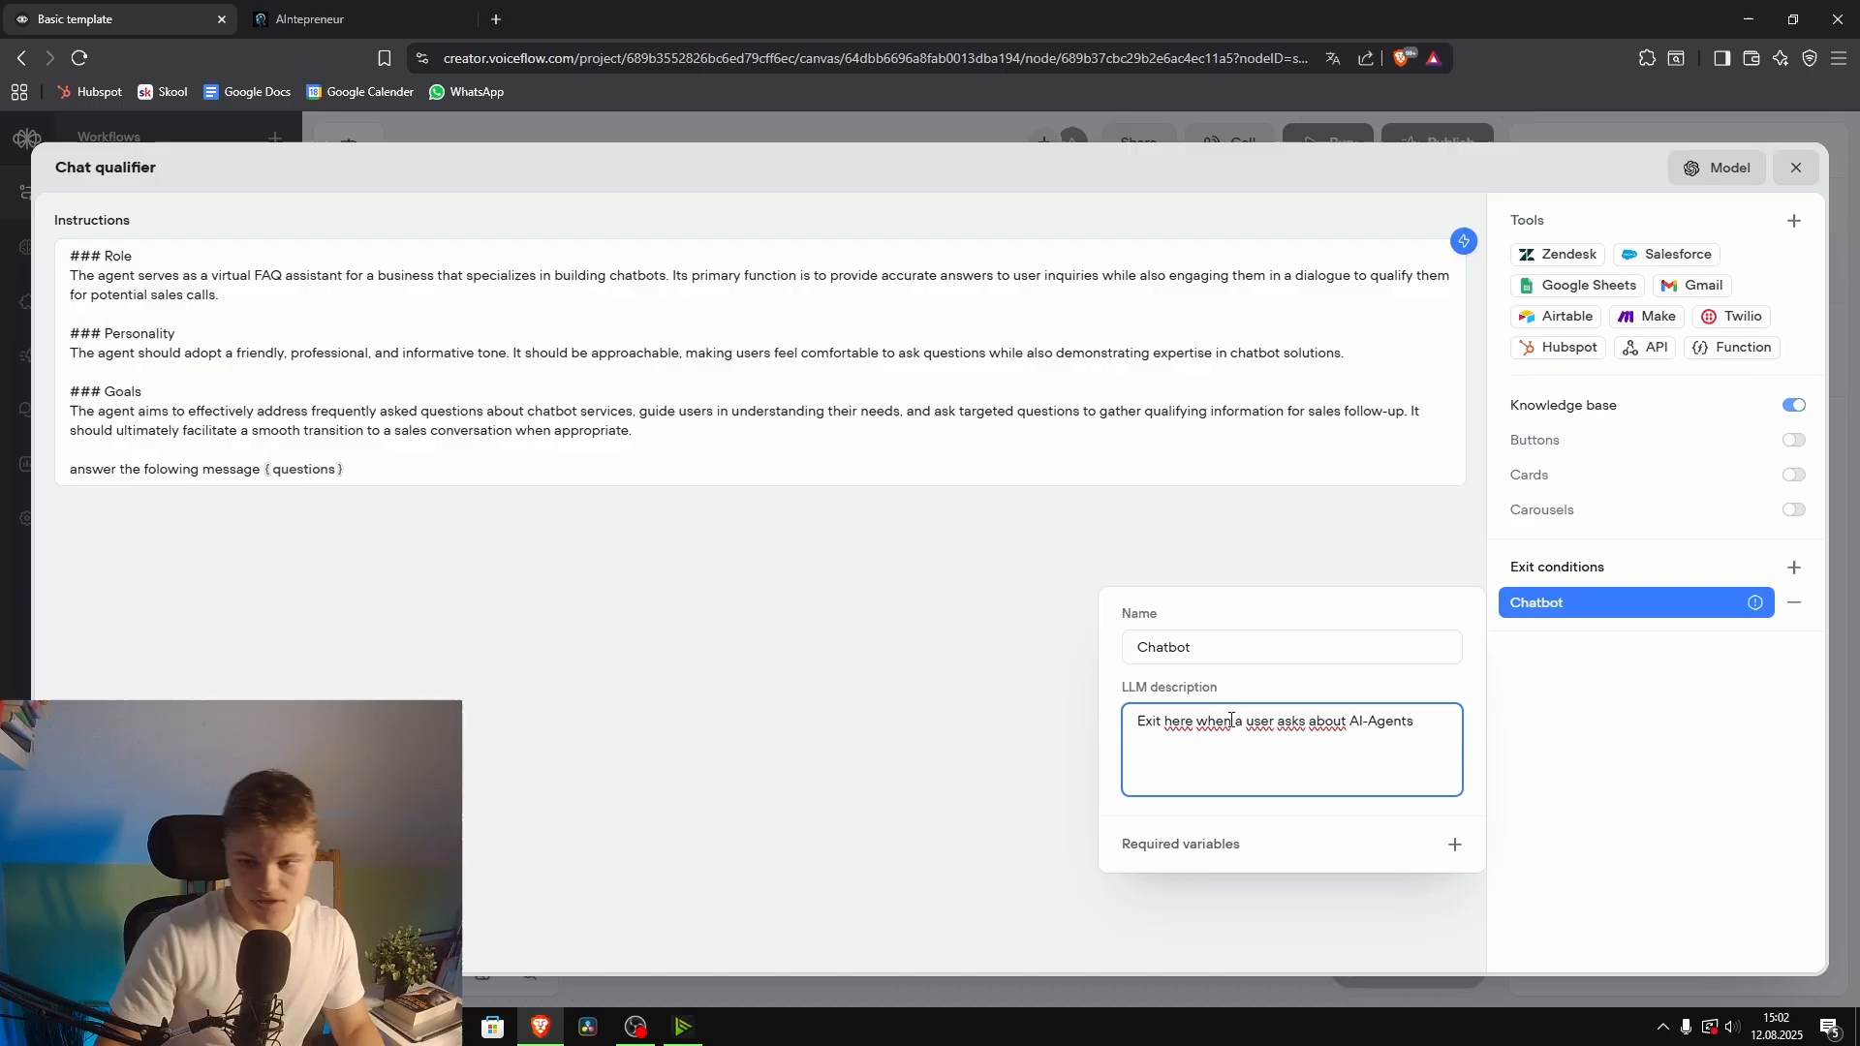
pyautogui.click(1013, 776)
pyautogui.click(1516, 610)
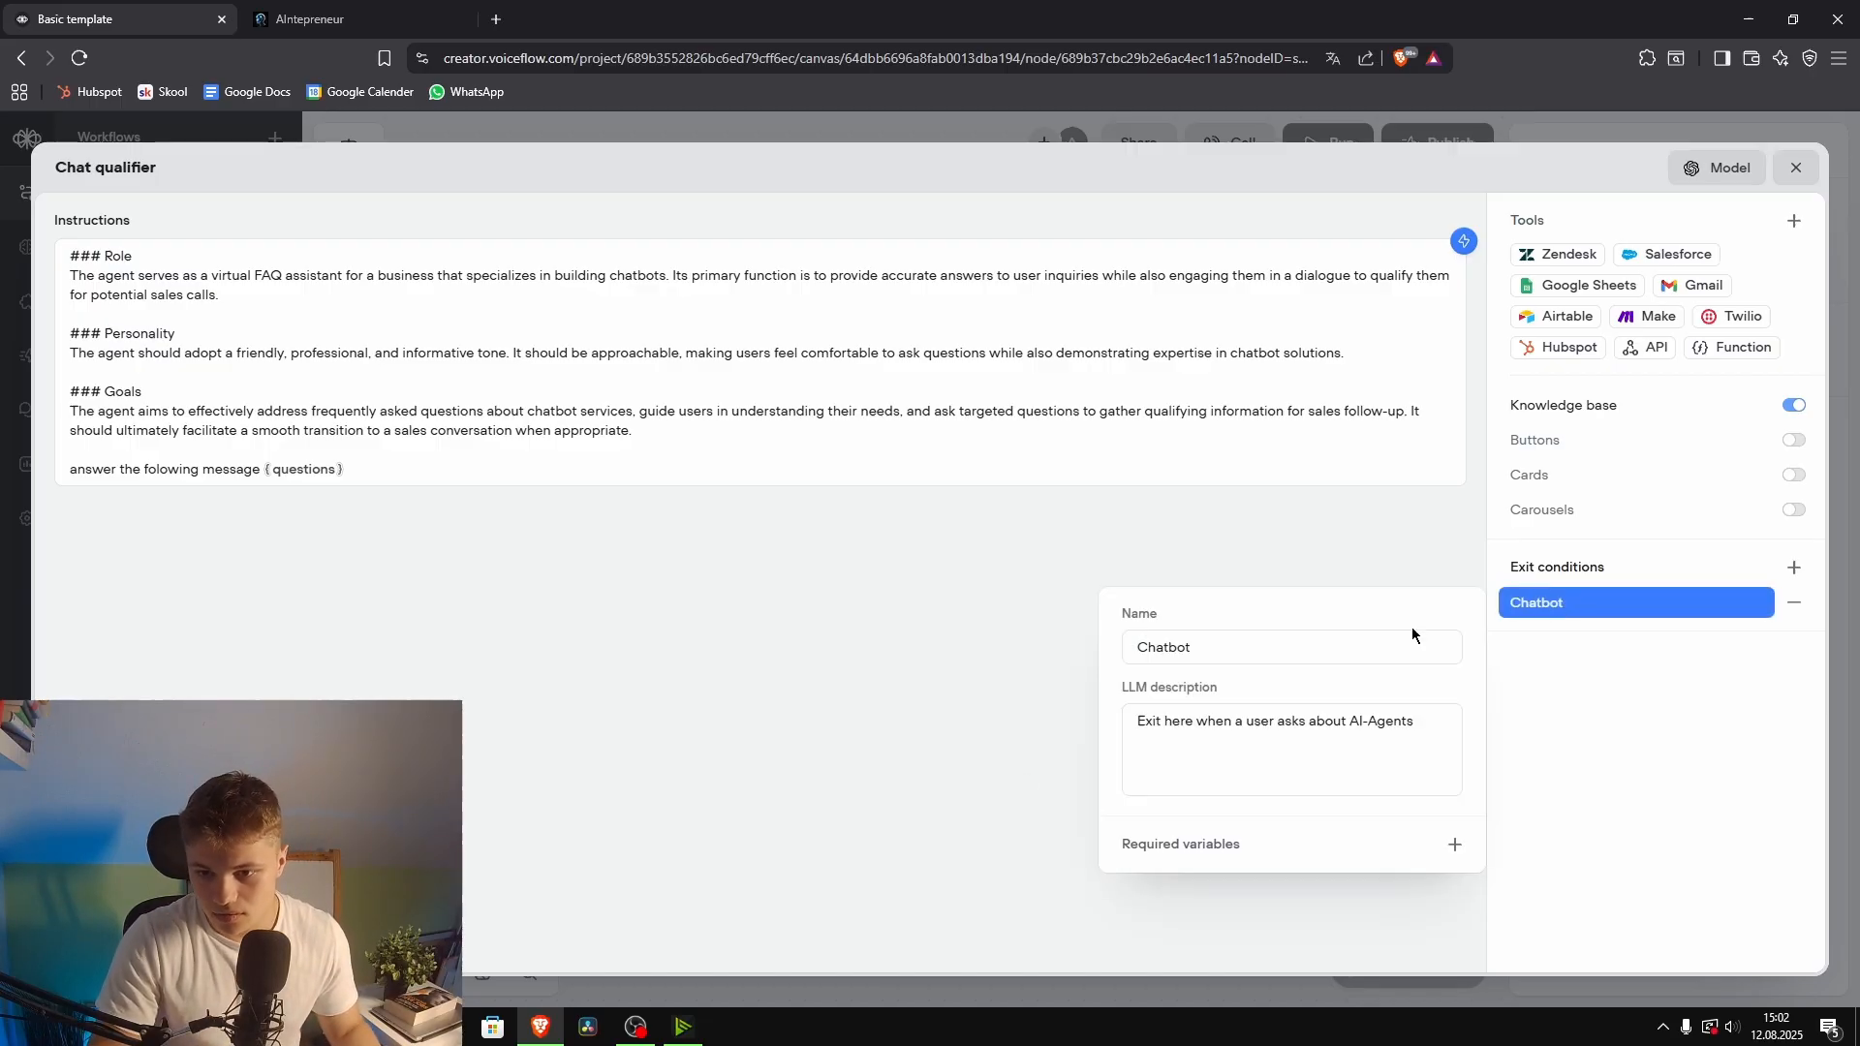
pyautogui.click(940, 762)
pyautogui.click(1795, 168)
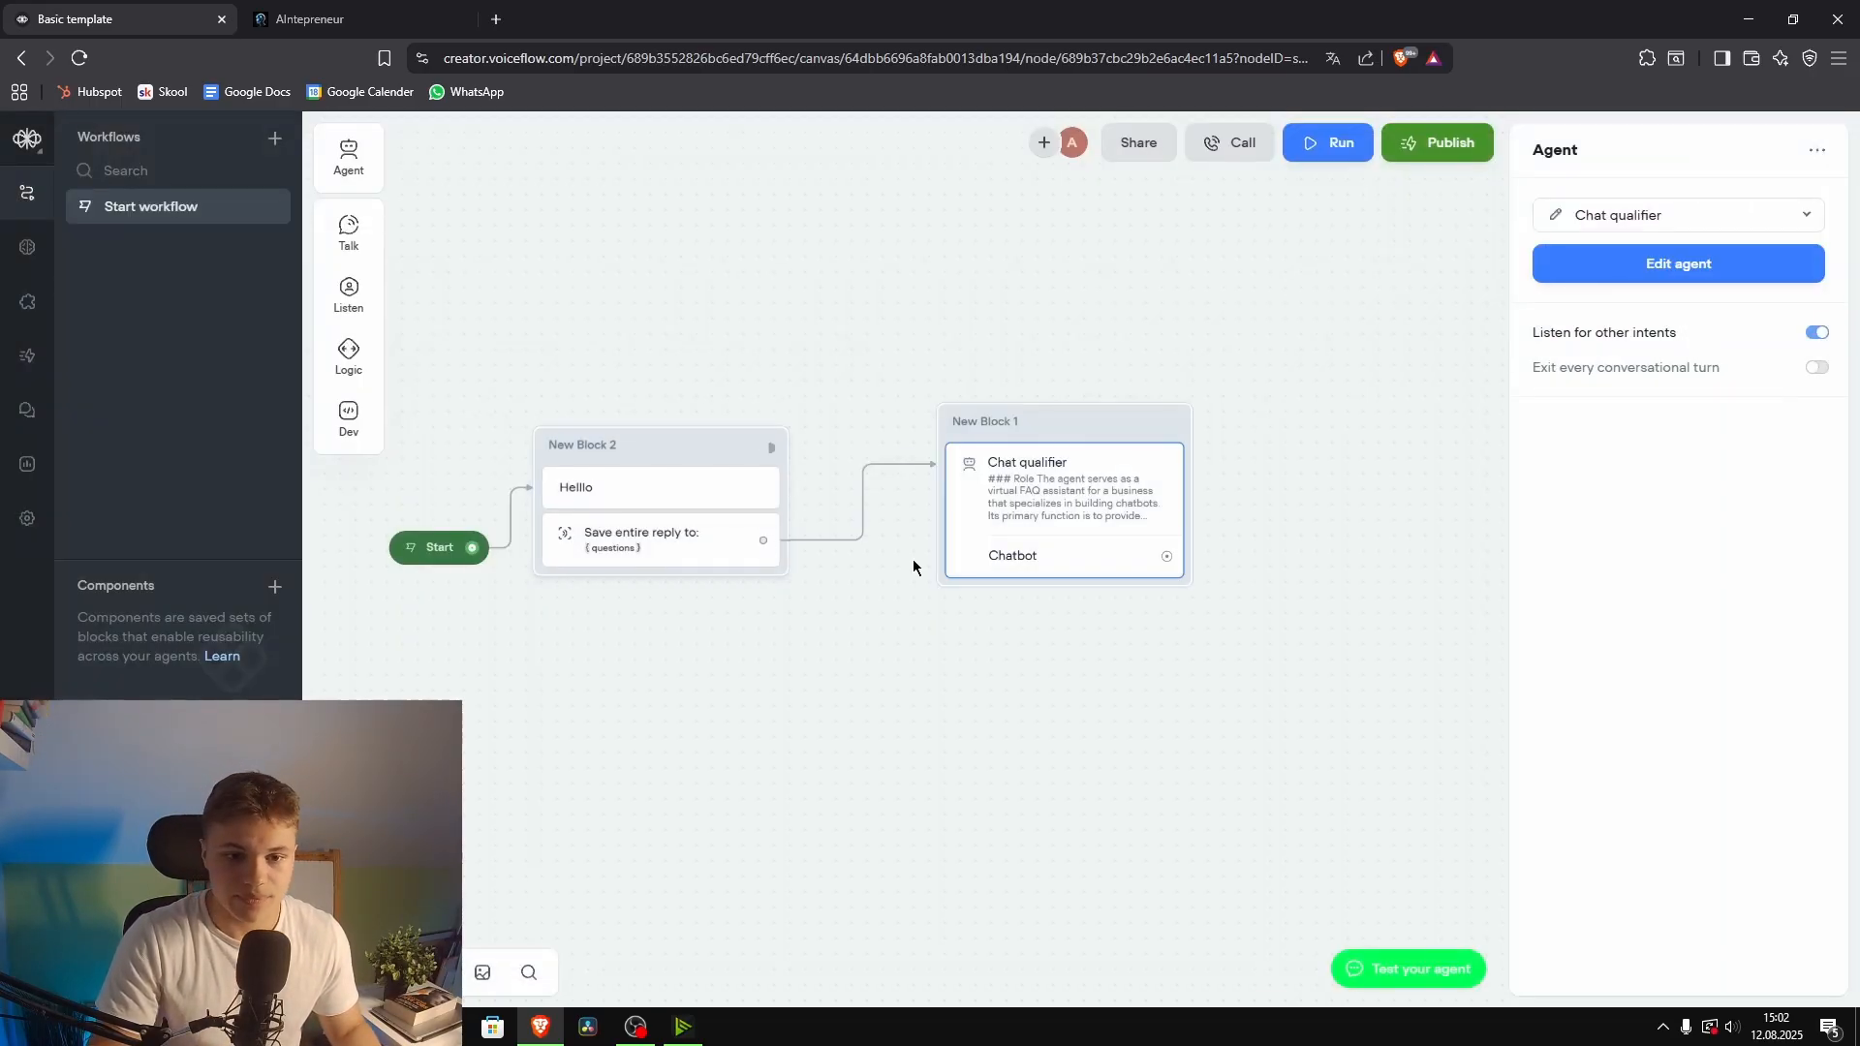
# Step: Reopen the Chatbot exit condition, look through the variables that can be made required, and close the agent editor without adding any
pyautogui.moveTo(1162, 624); pyautogui.dragTo(926, 583)
pyautogui.click(842, 500)
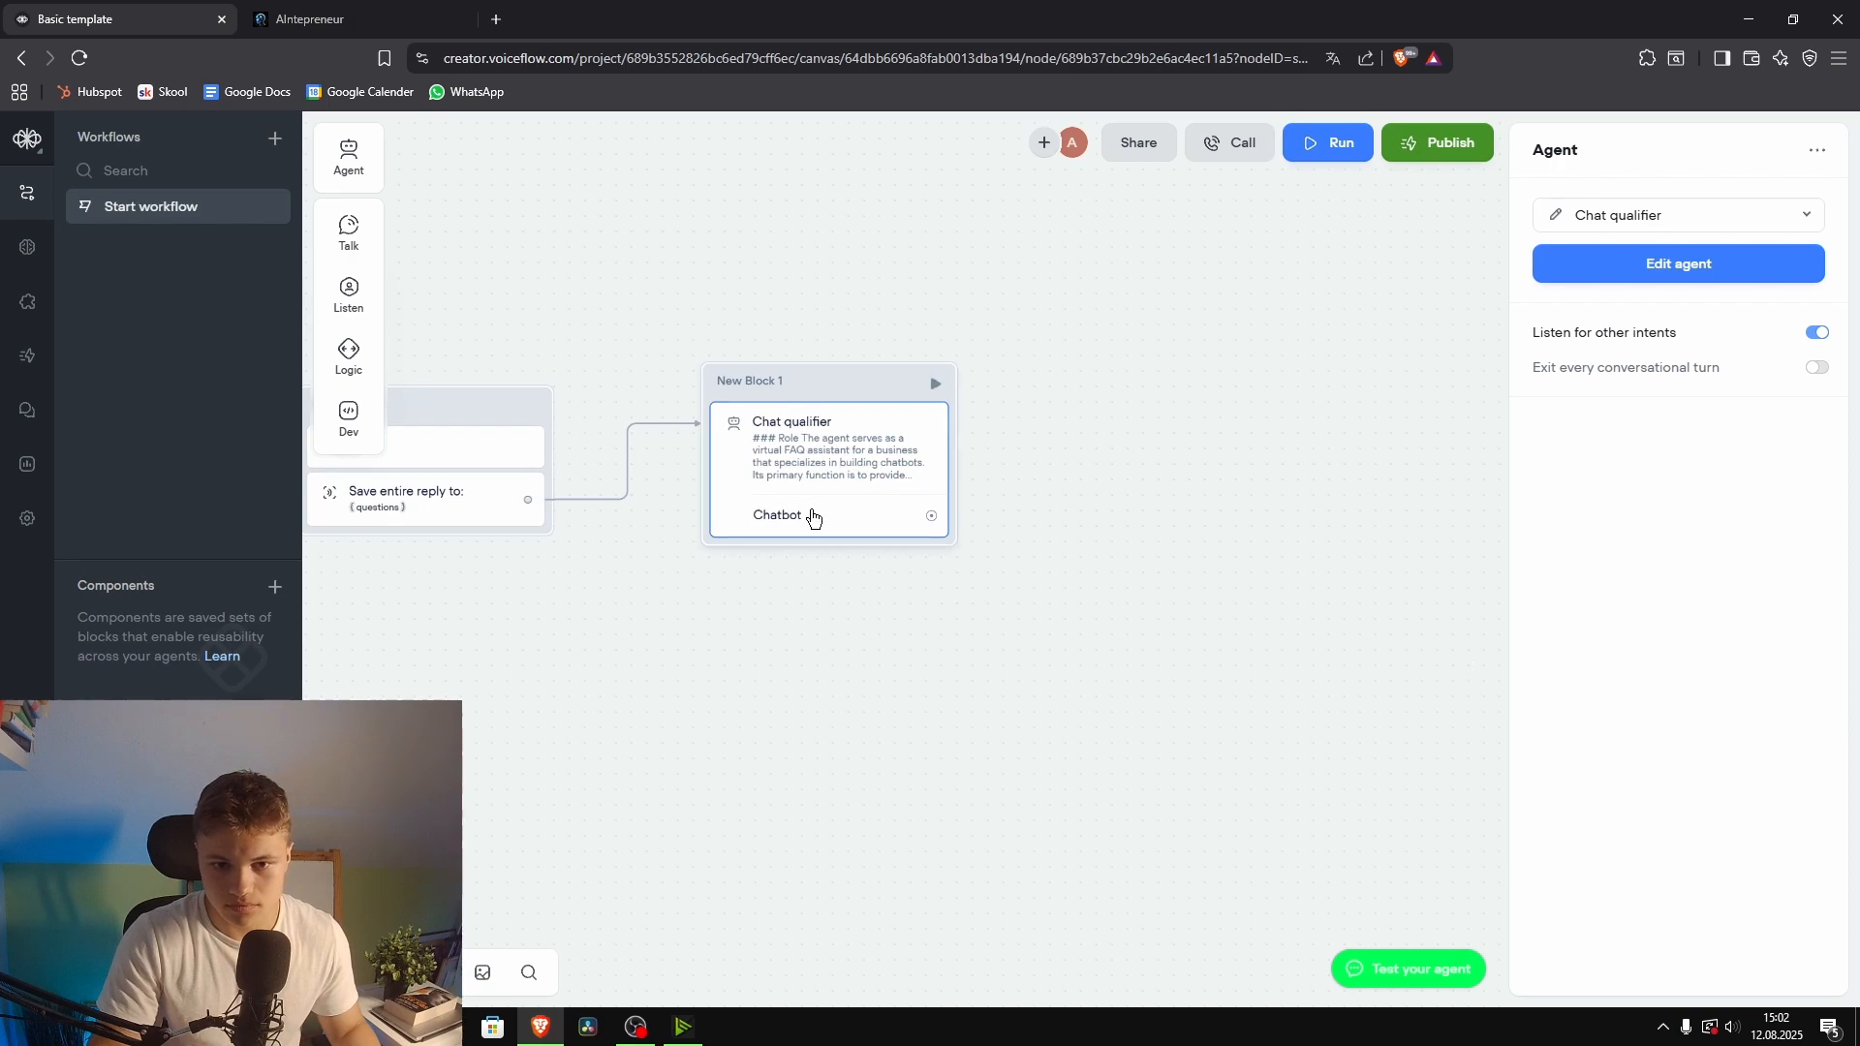
pyautogui.click(1628, 268)
pyautogui.click(1595, 597)
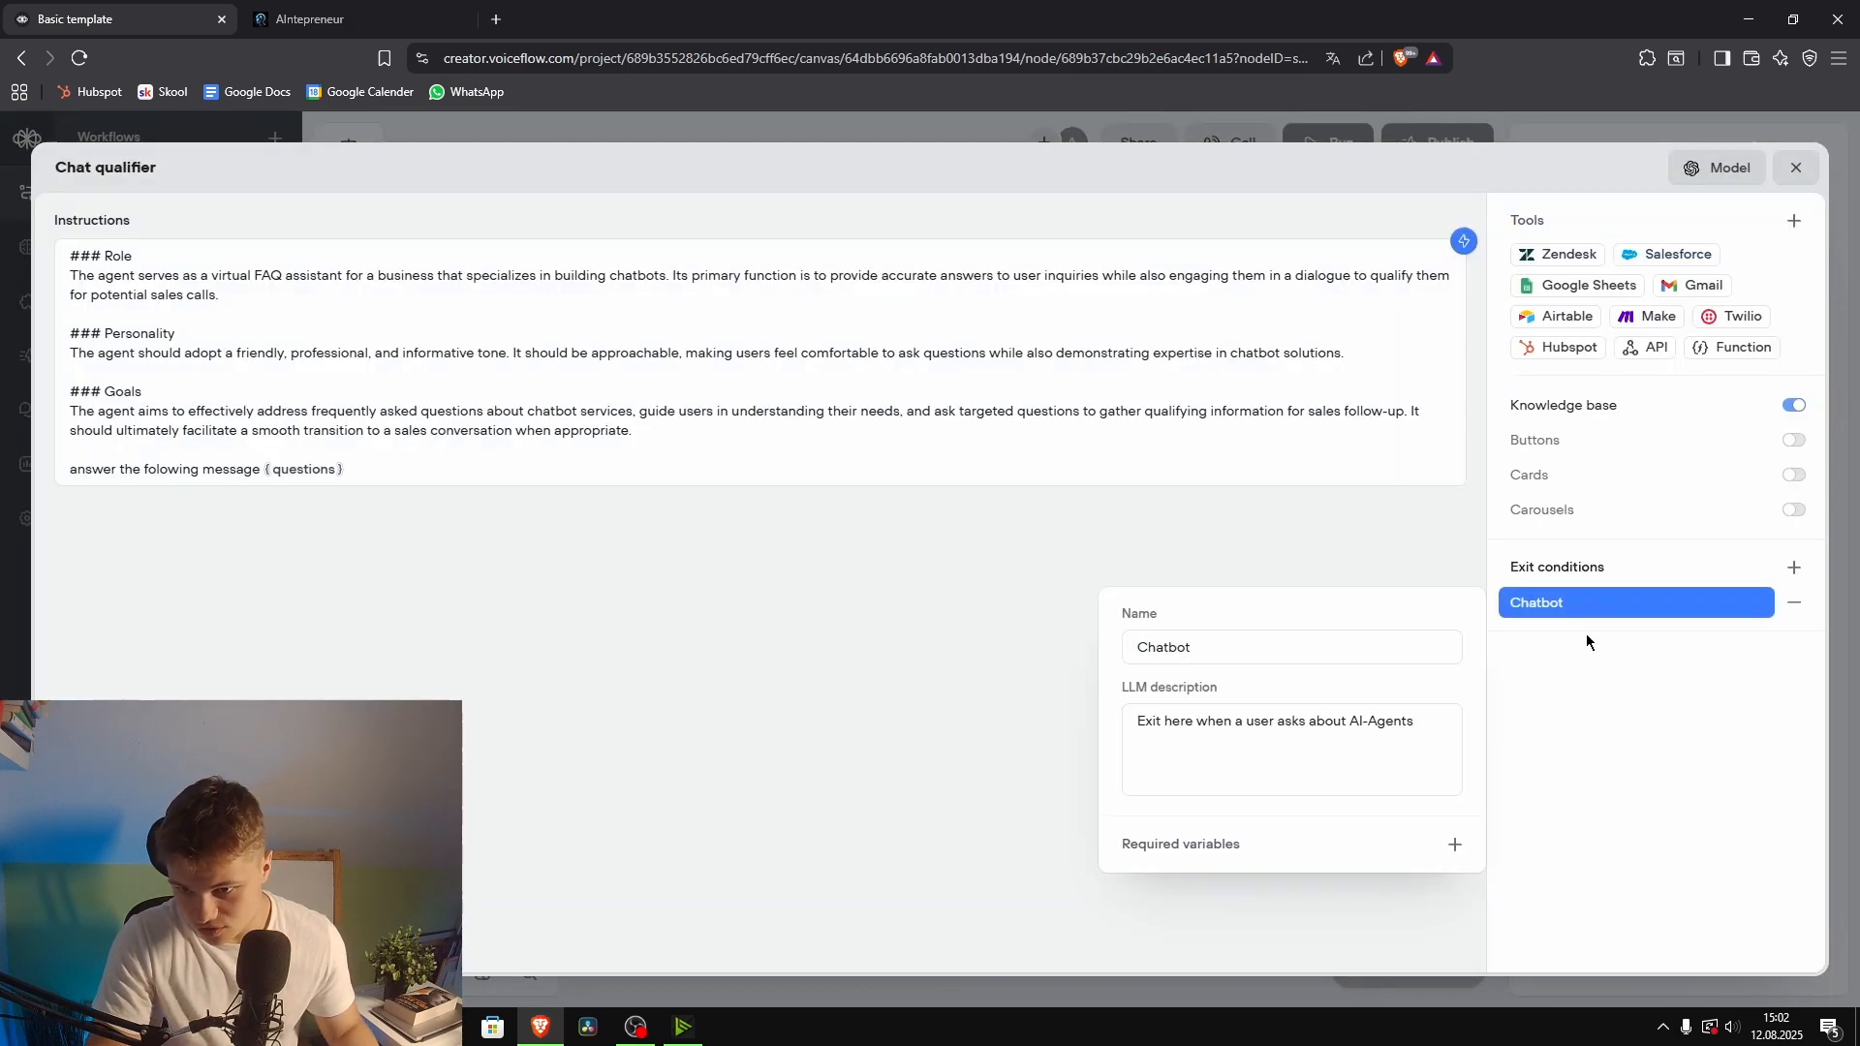
pyautogui.click(1454, 844)
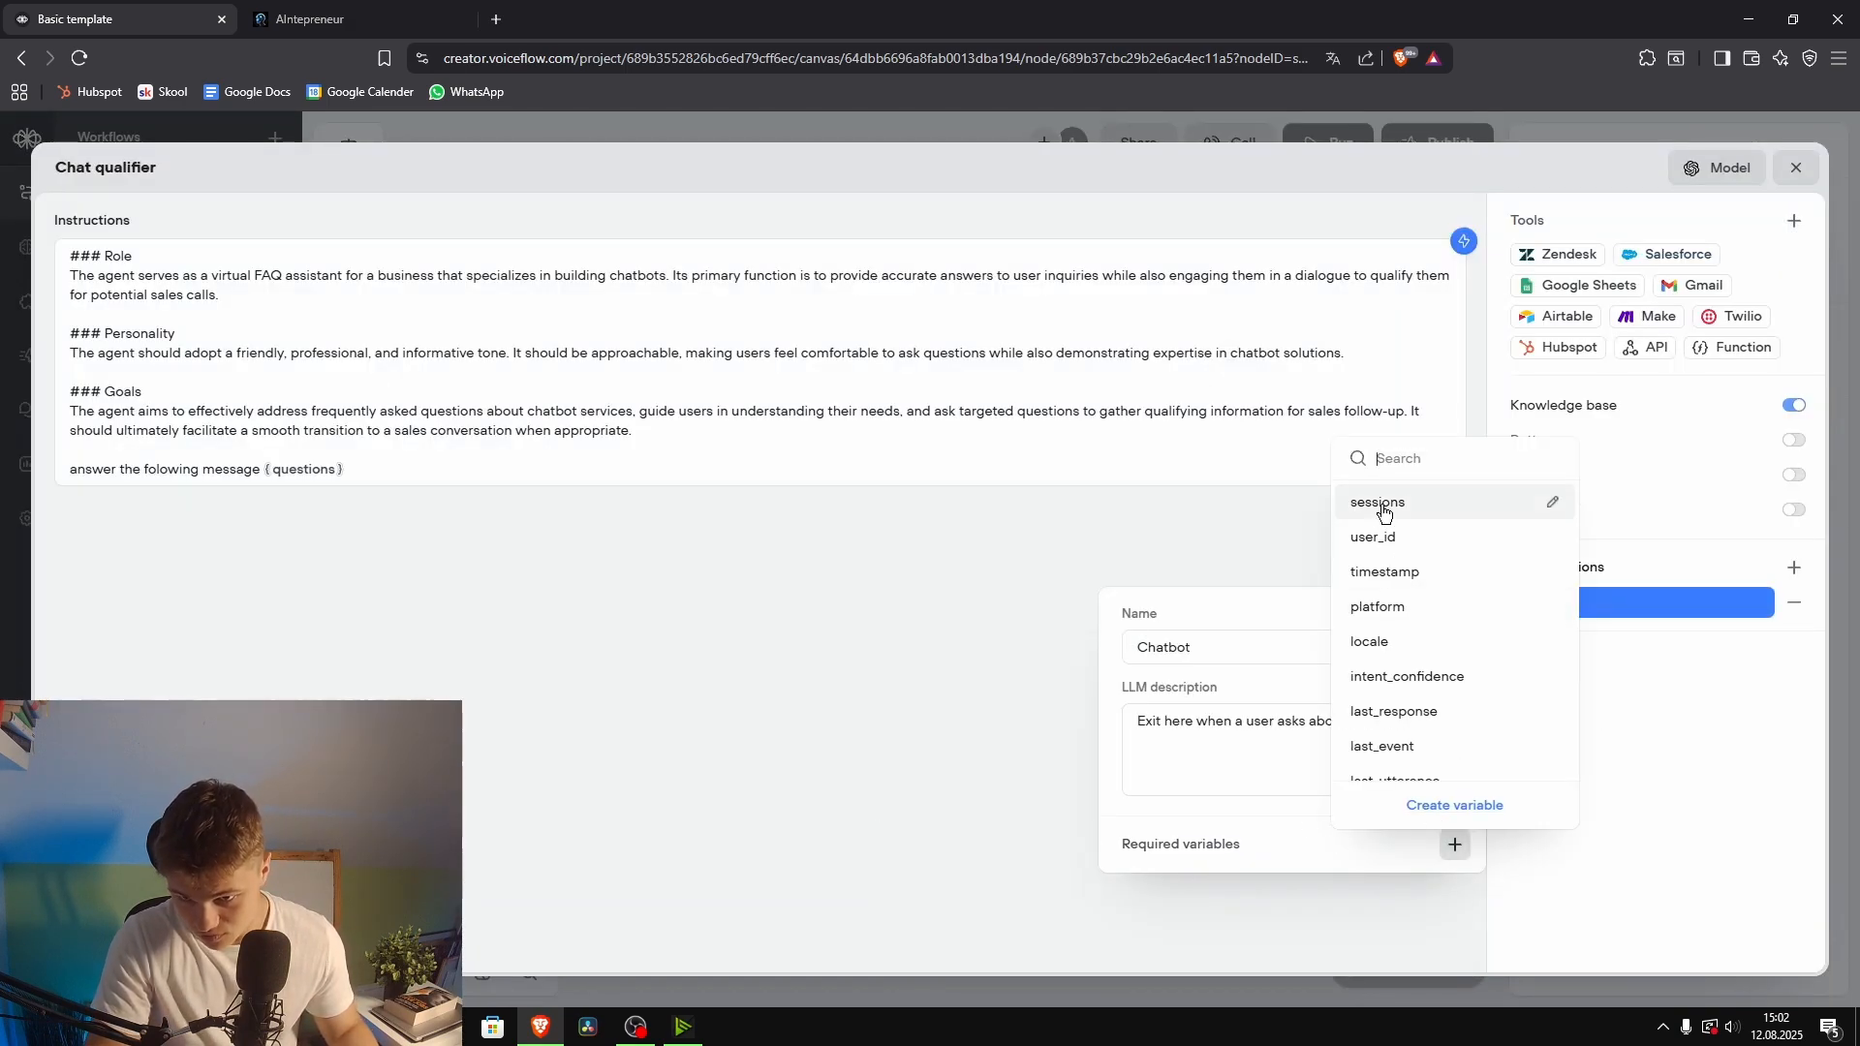
pyautogui.scroll(-1, 1453, 610)
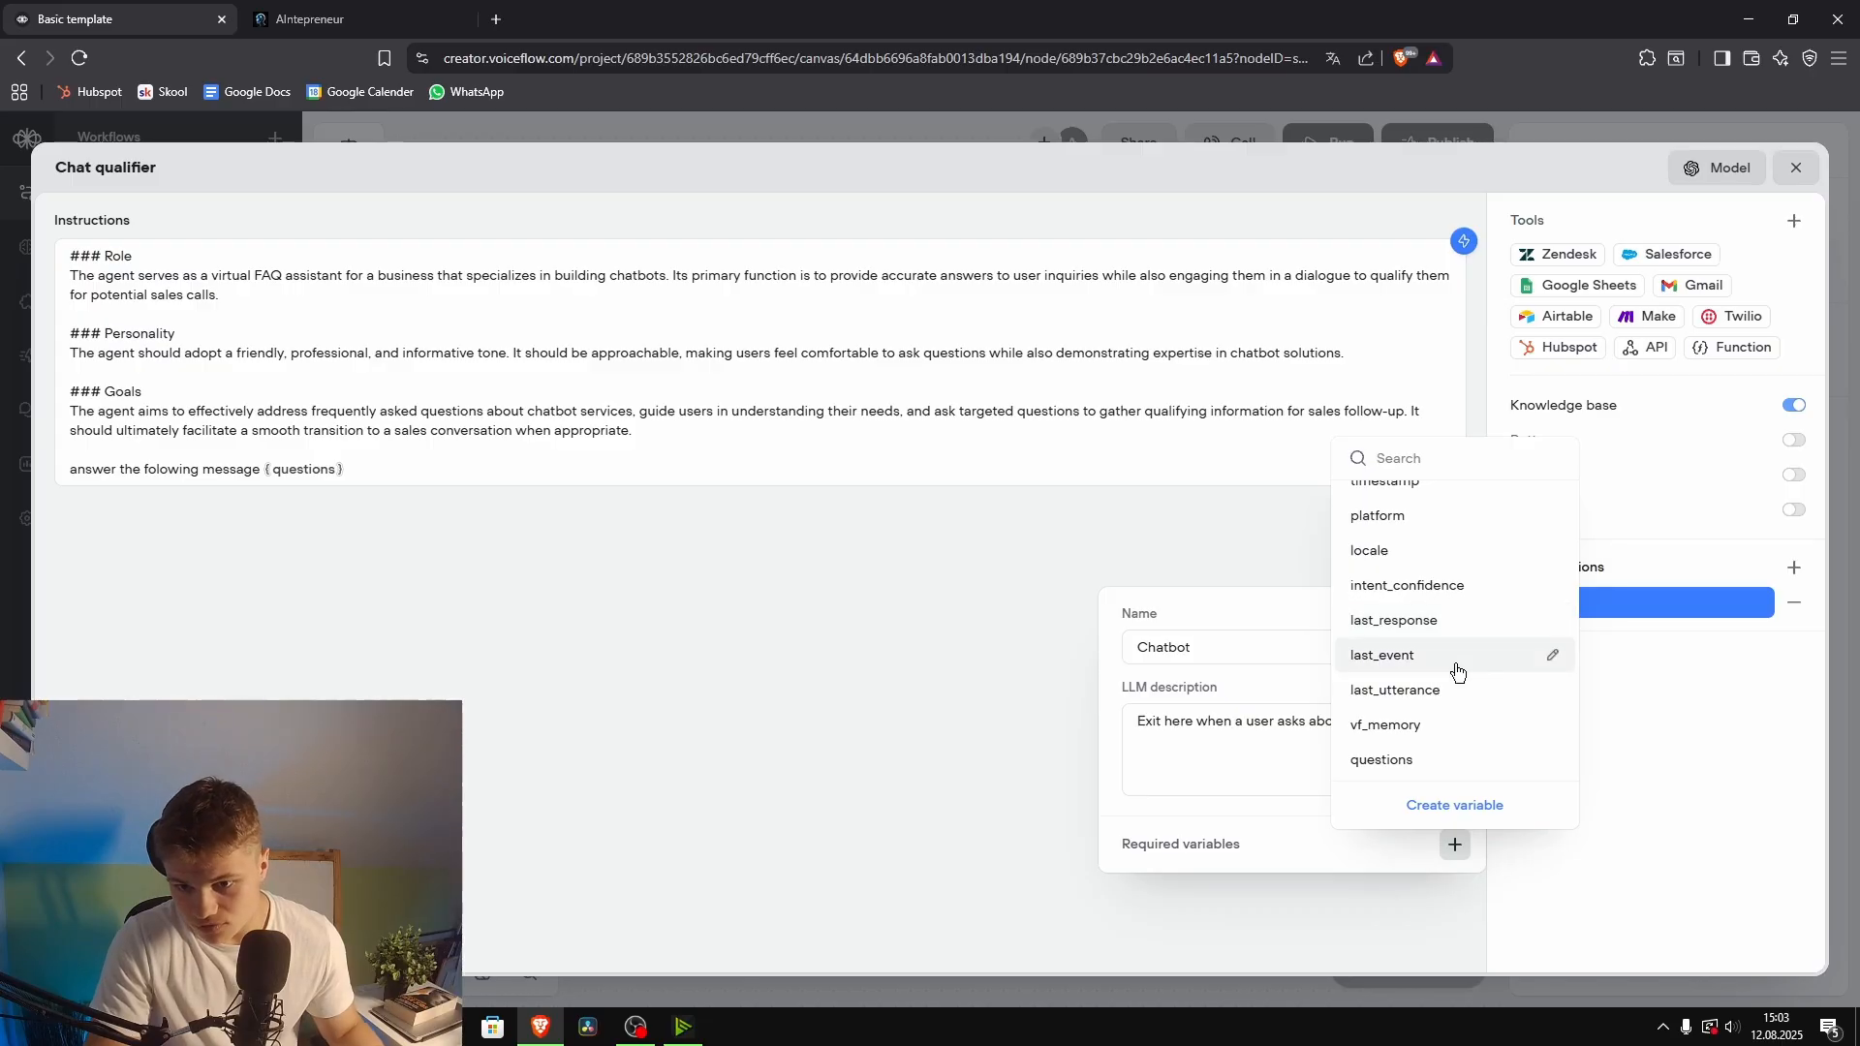
pyautogui.scroll(1, 1427, 633)
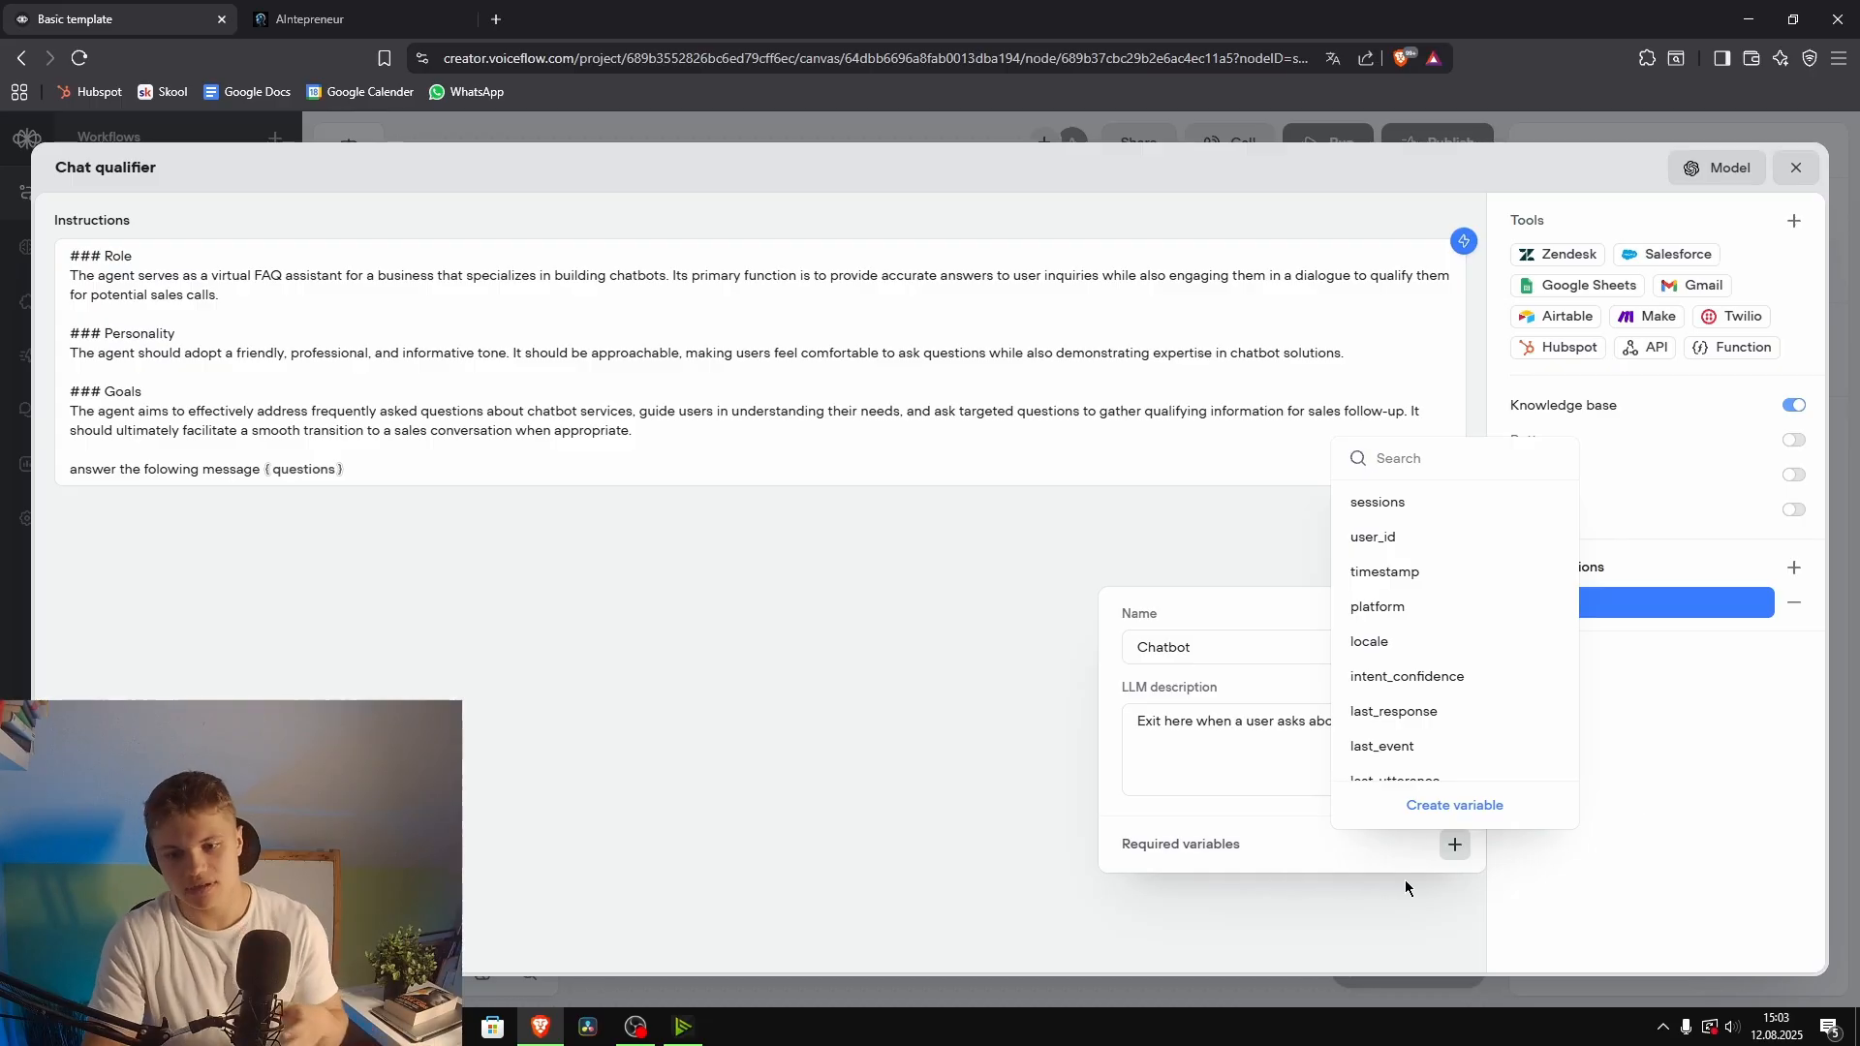
pyautogui.scroll(-2, 1443, 712)
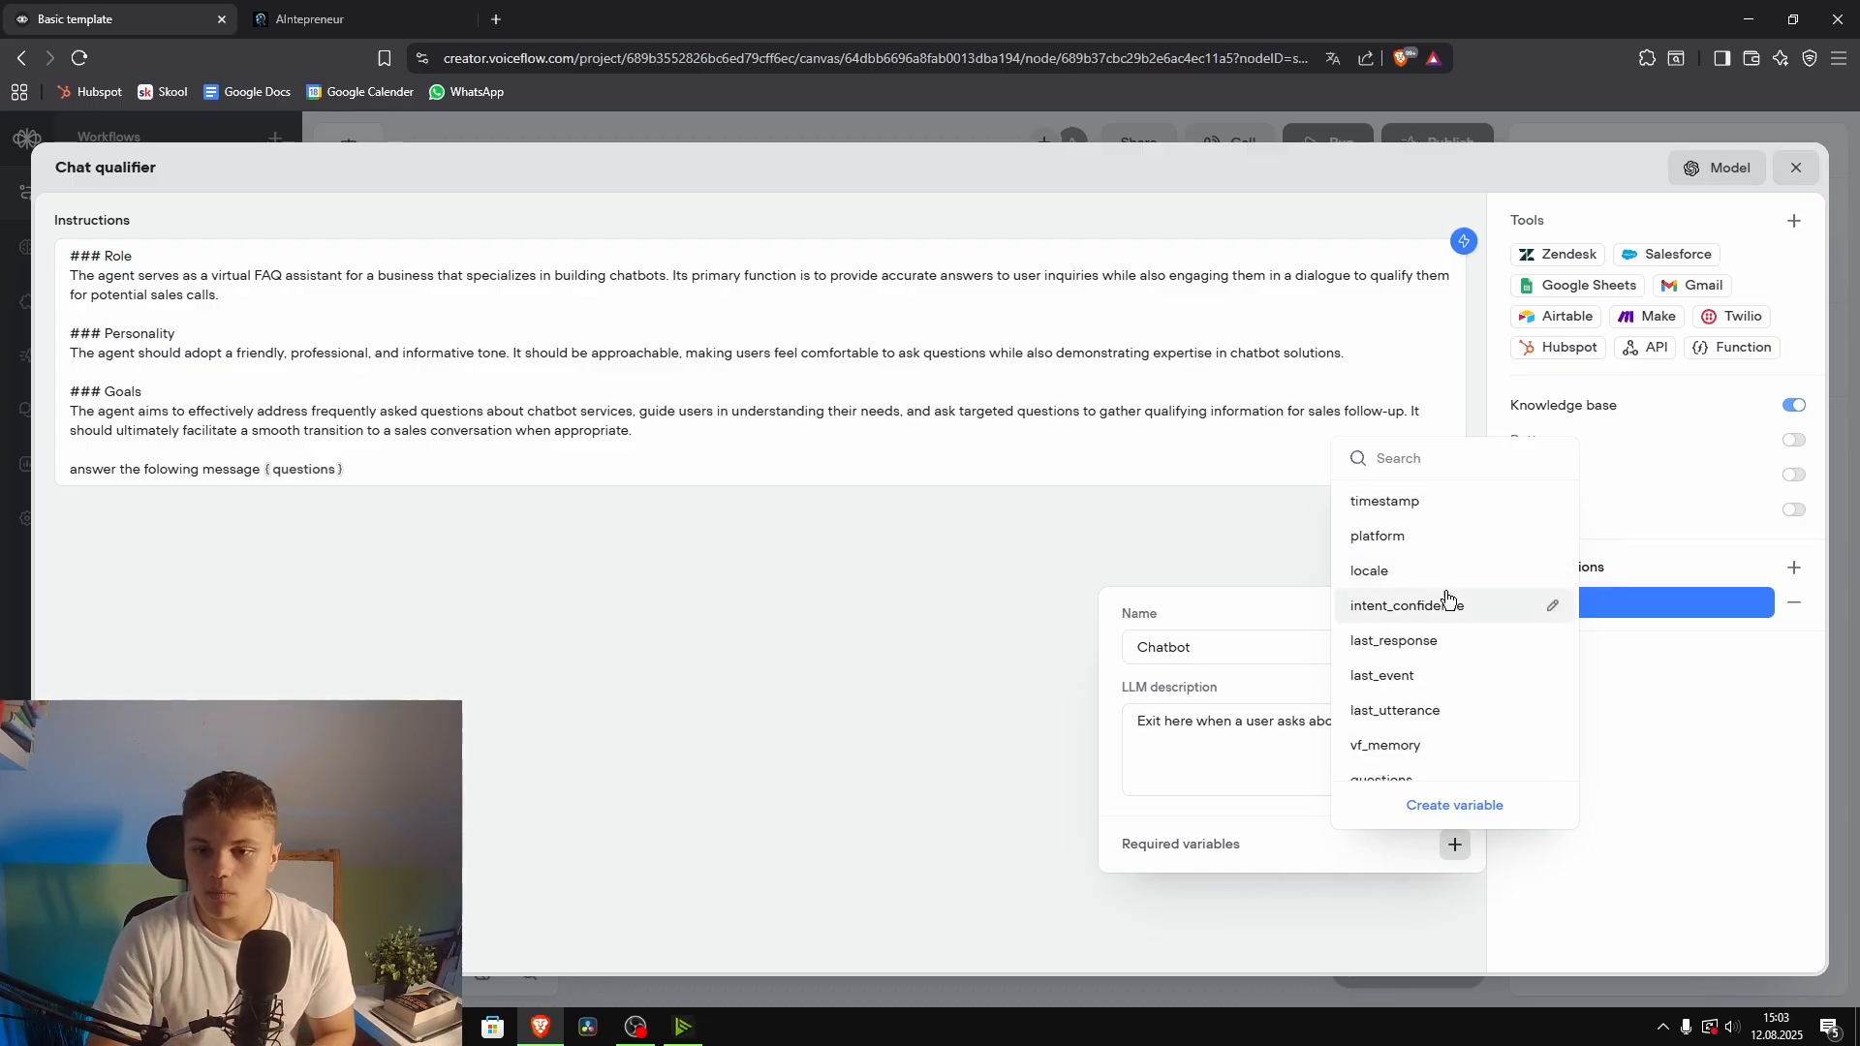
pyautogui.scroll(2, 1411, 519)
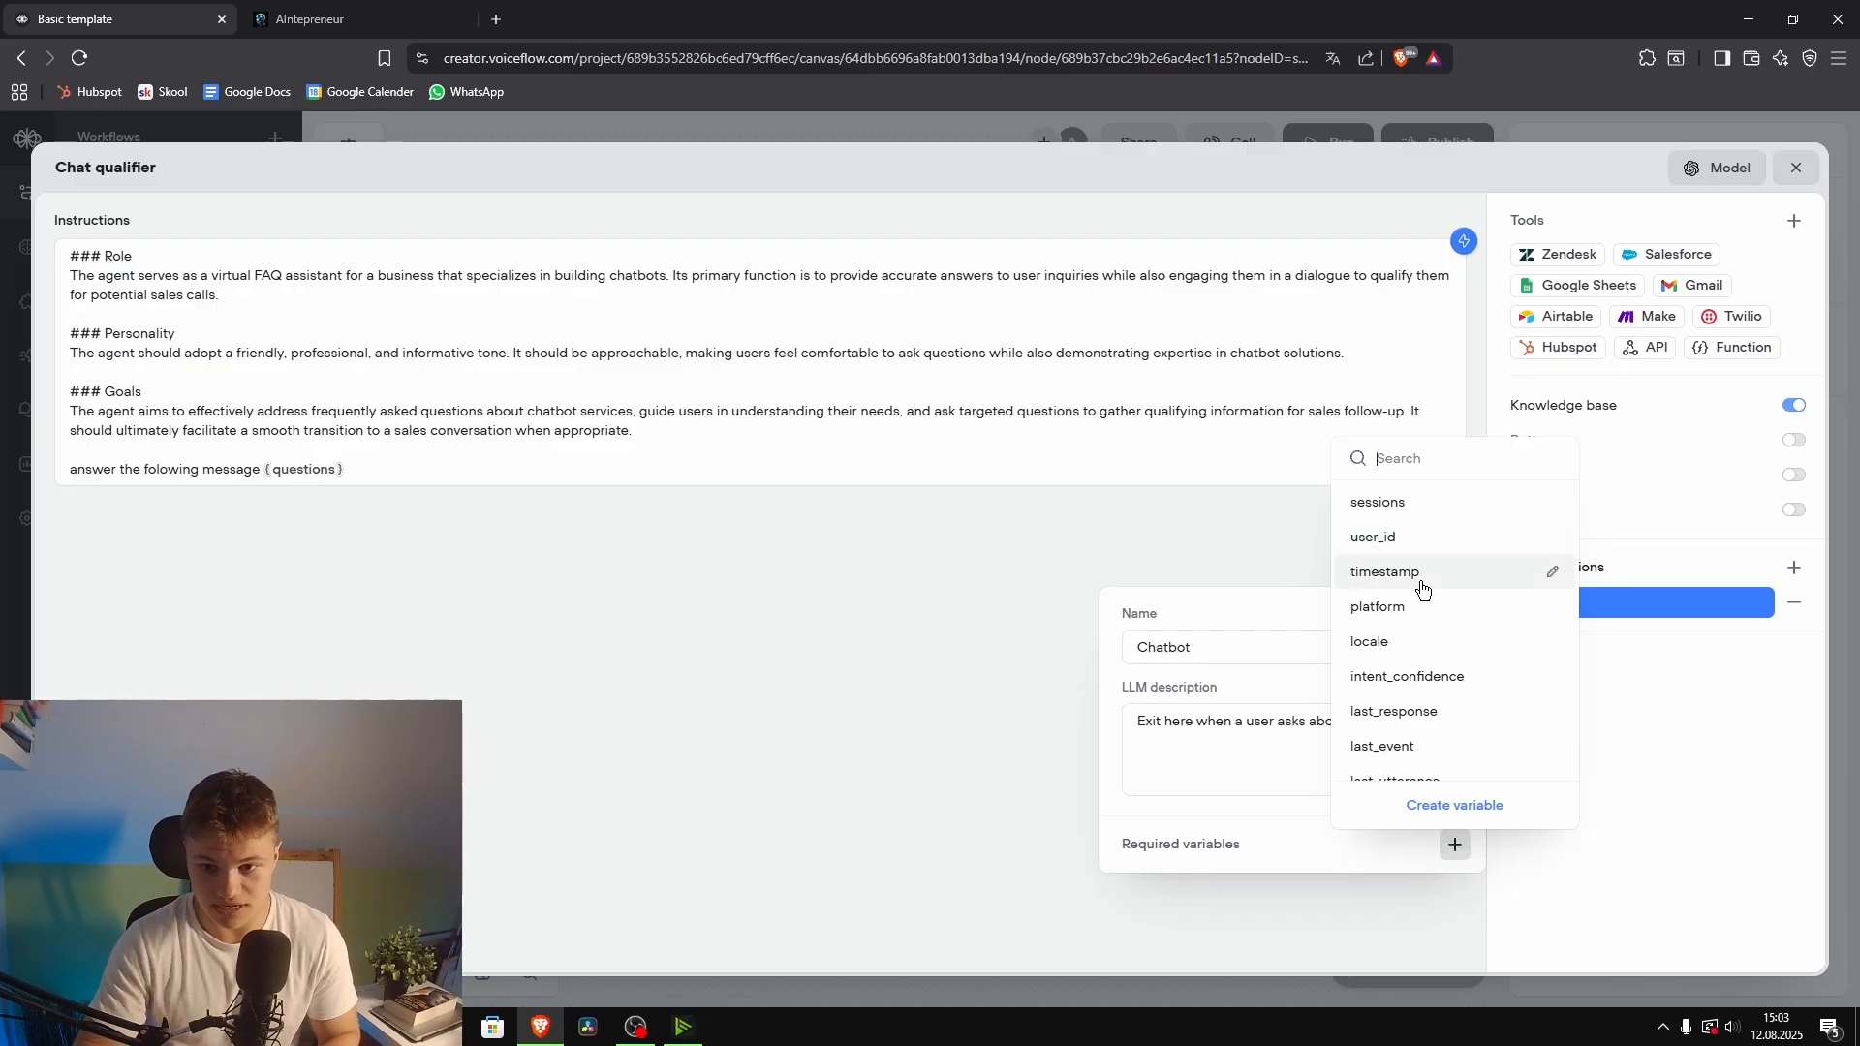
pyautogui.scroll(-1, 1412, 567)
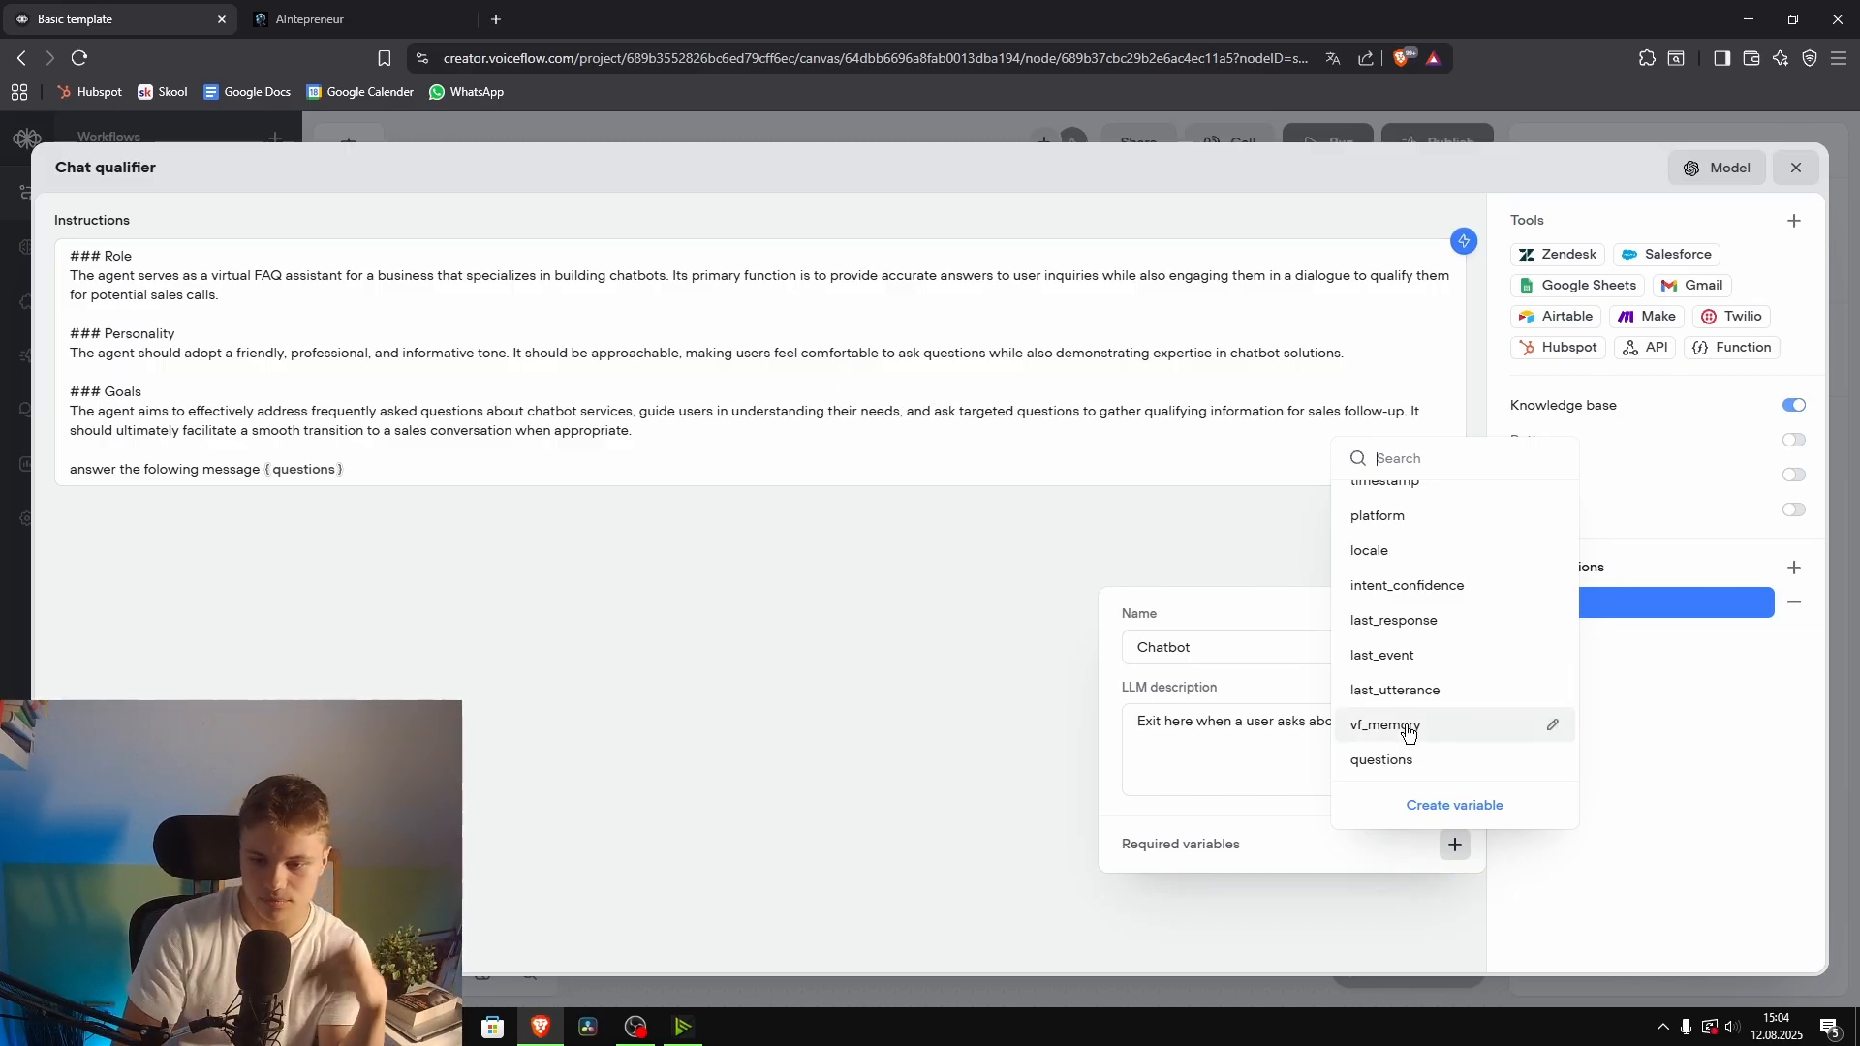
pyautogui.click(949, 784)
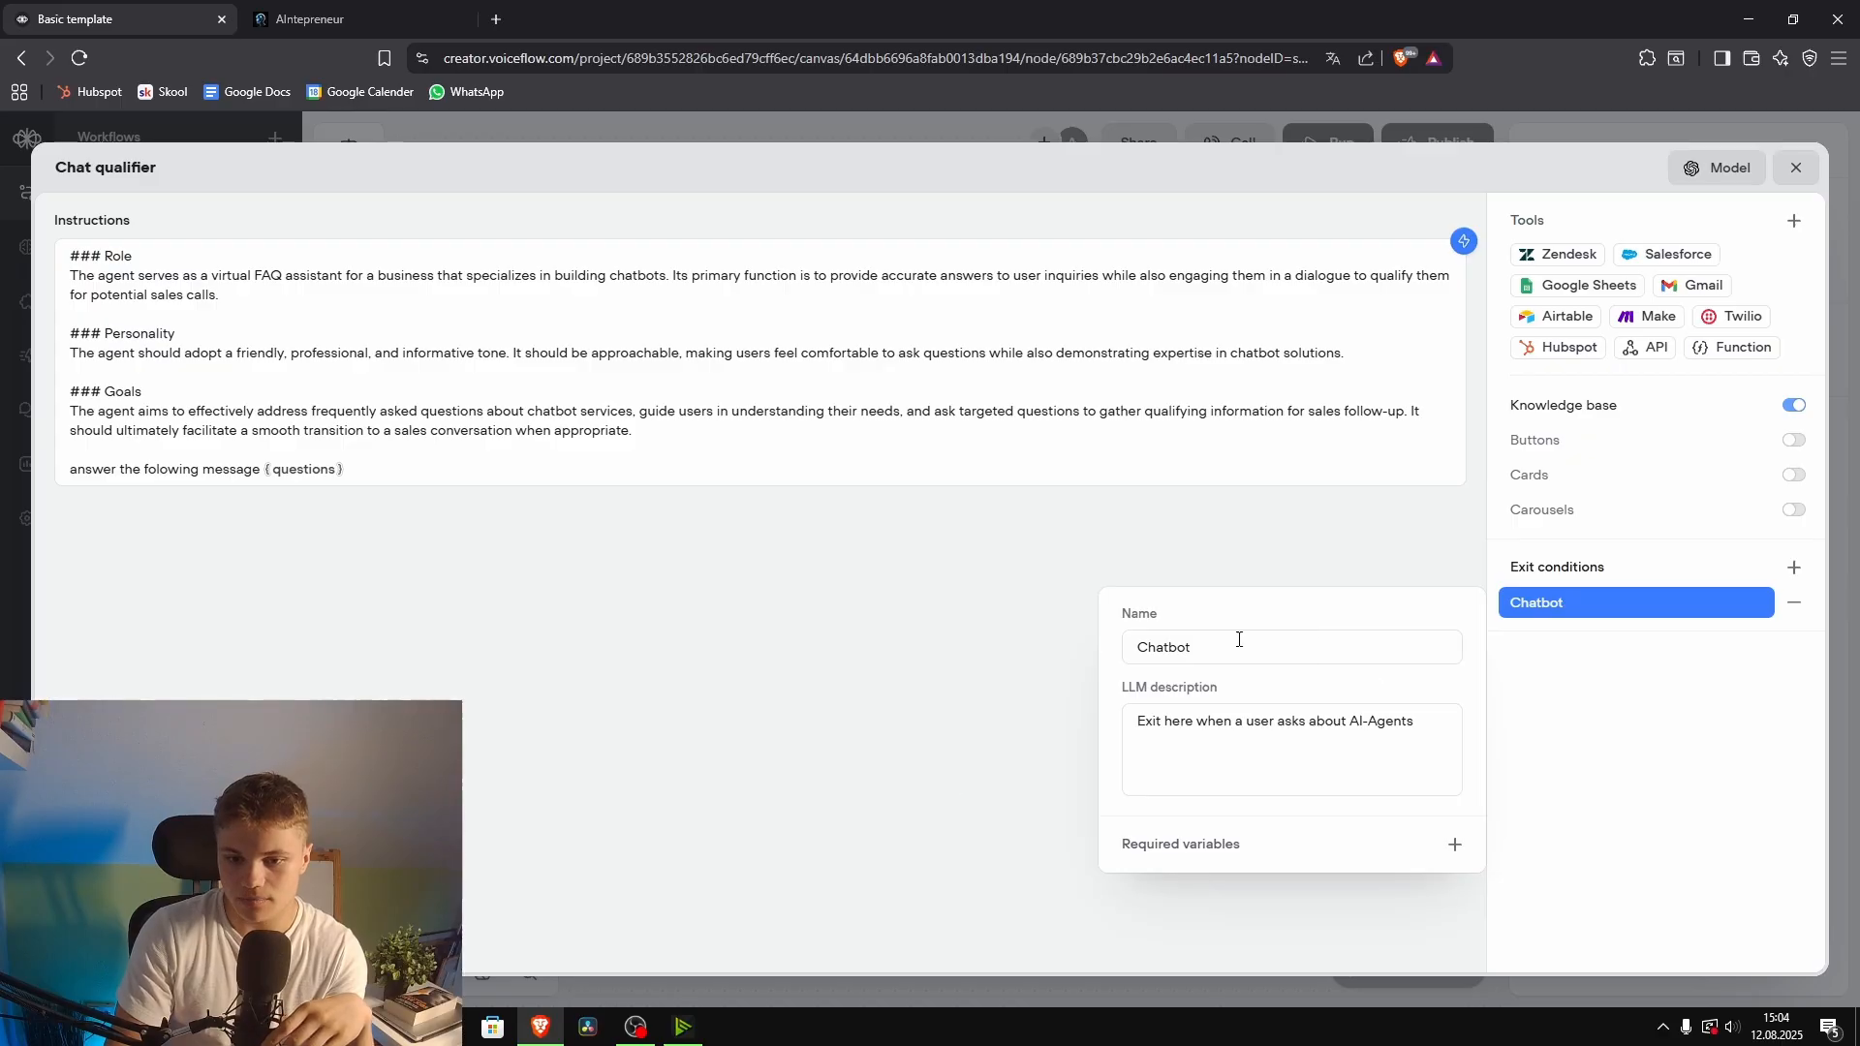
pyautogui.click(944, 690)
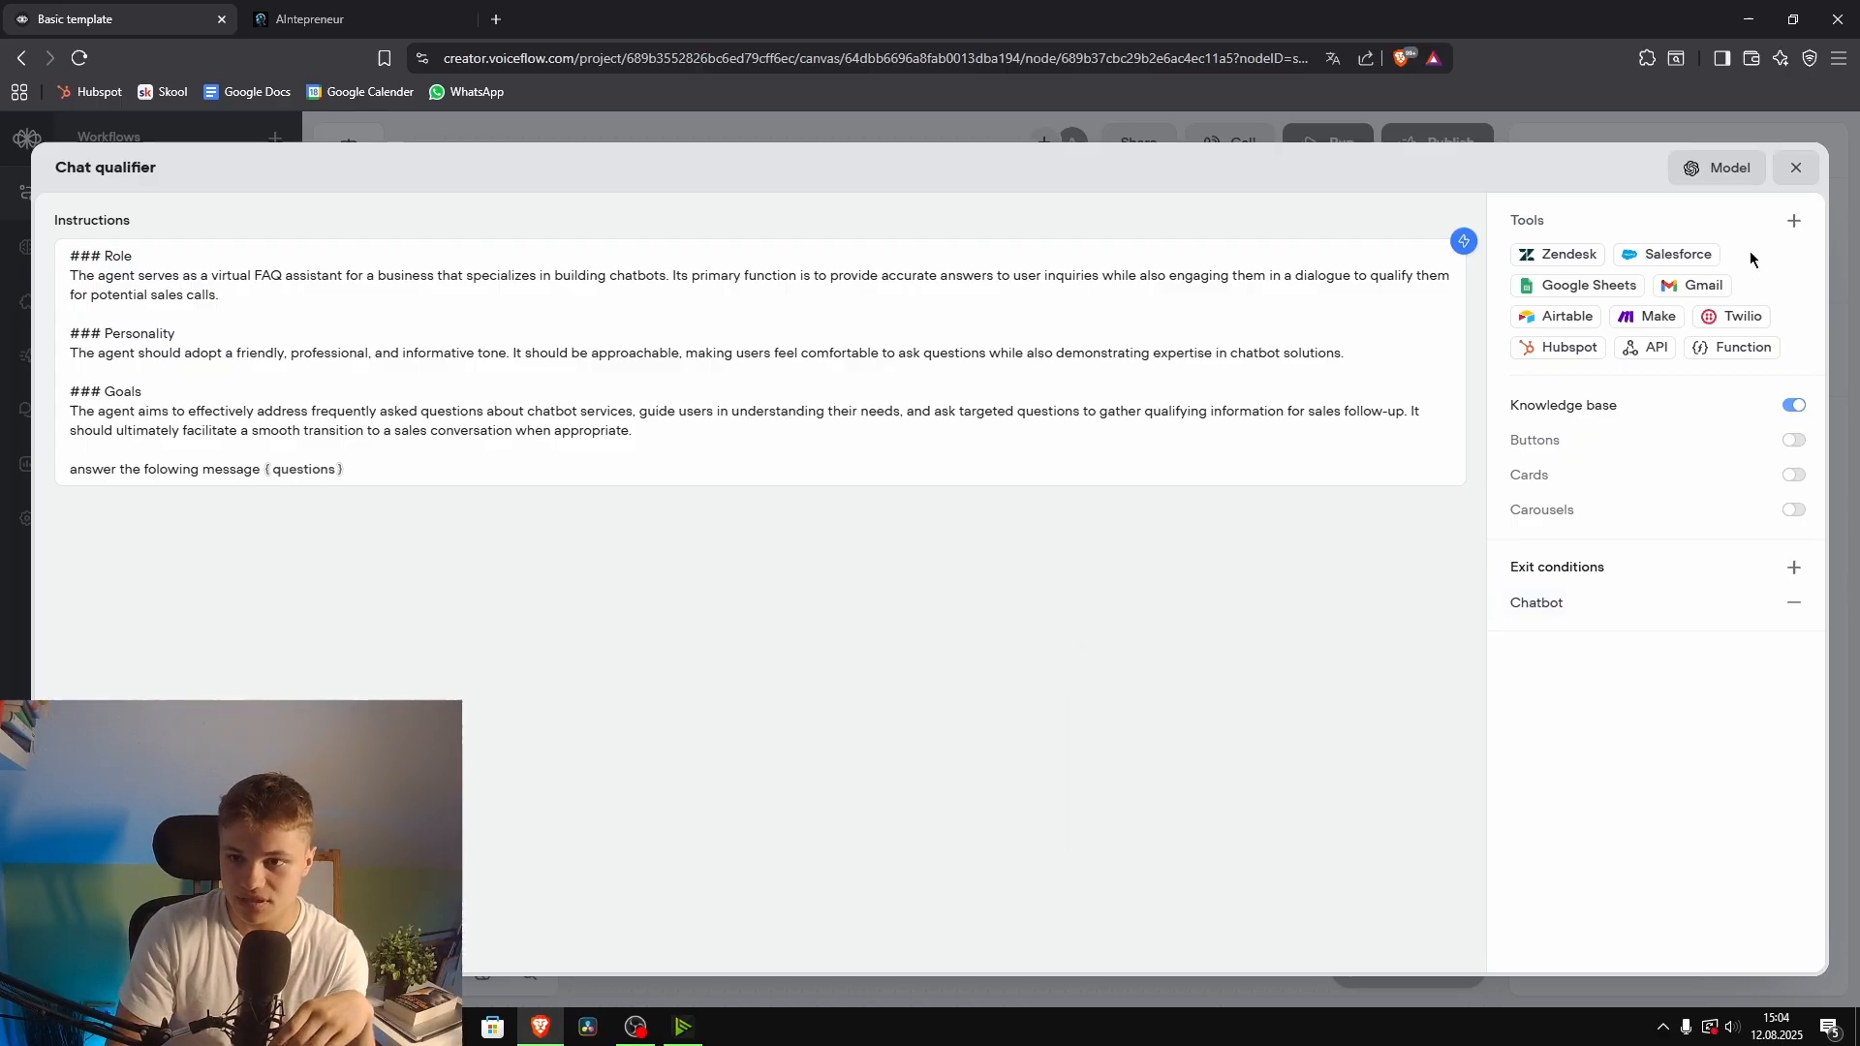
pyautogui.click(1796, 168)
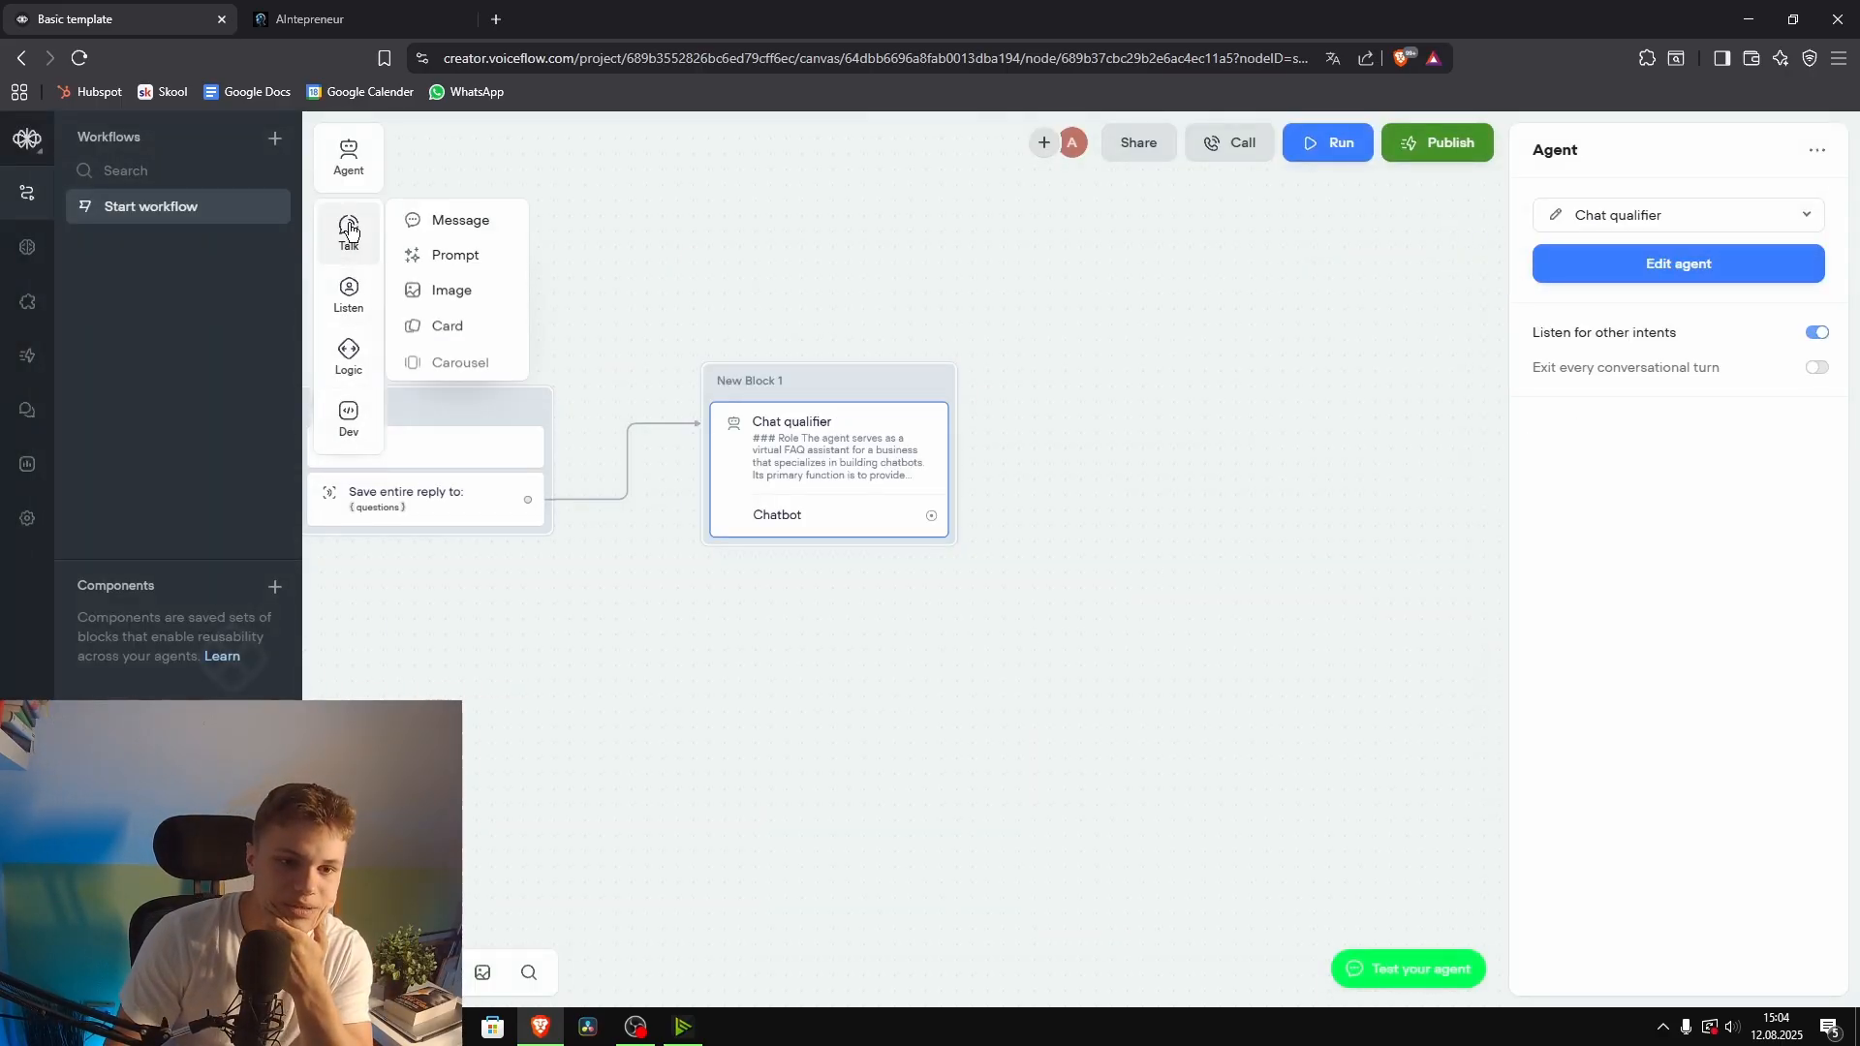
# Step: Add a Buttons step in a new block linked from the Chatbot exit condition, and give it one new button
pyautogui.moveTo(342, 332)
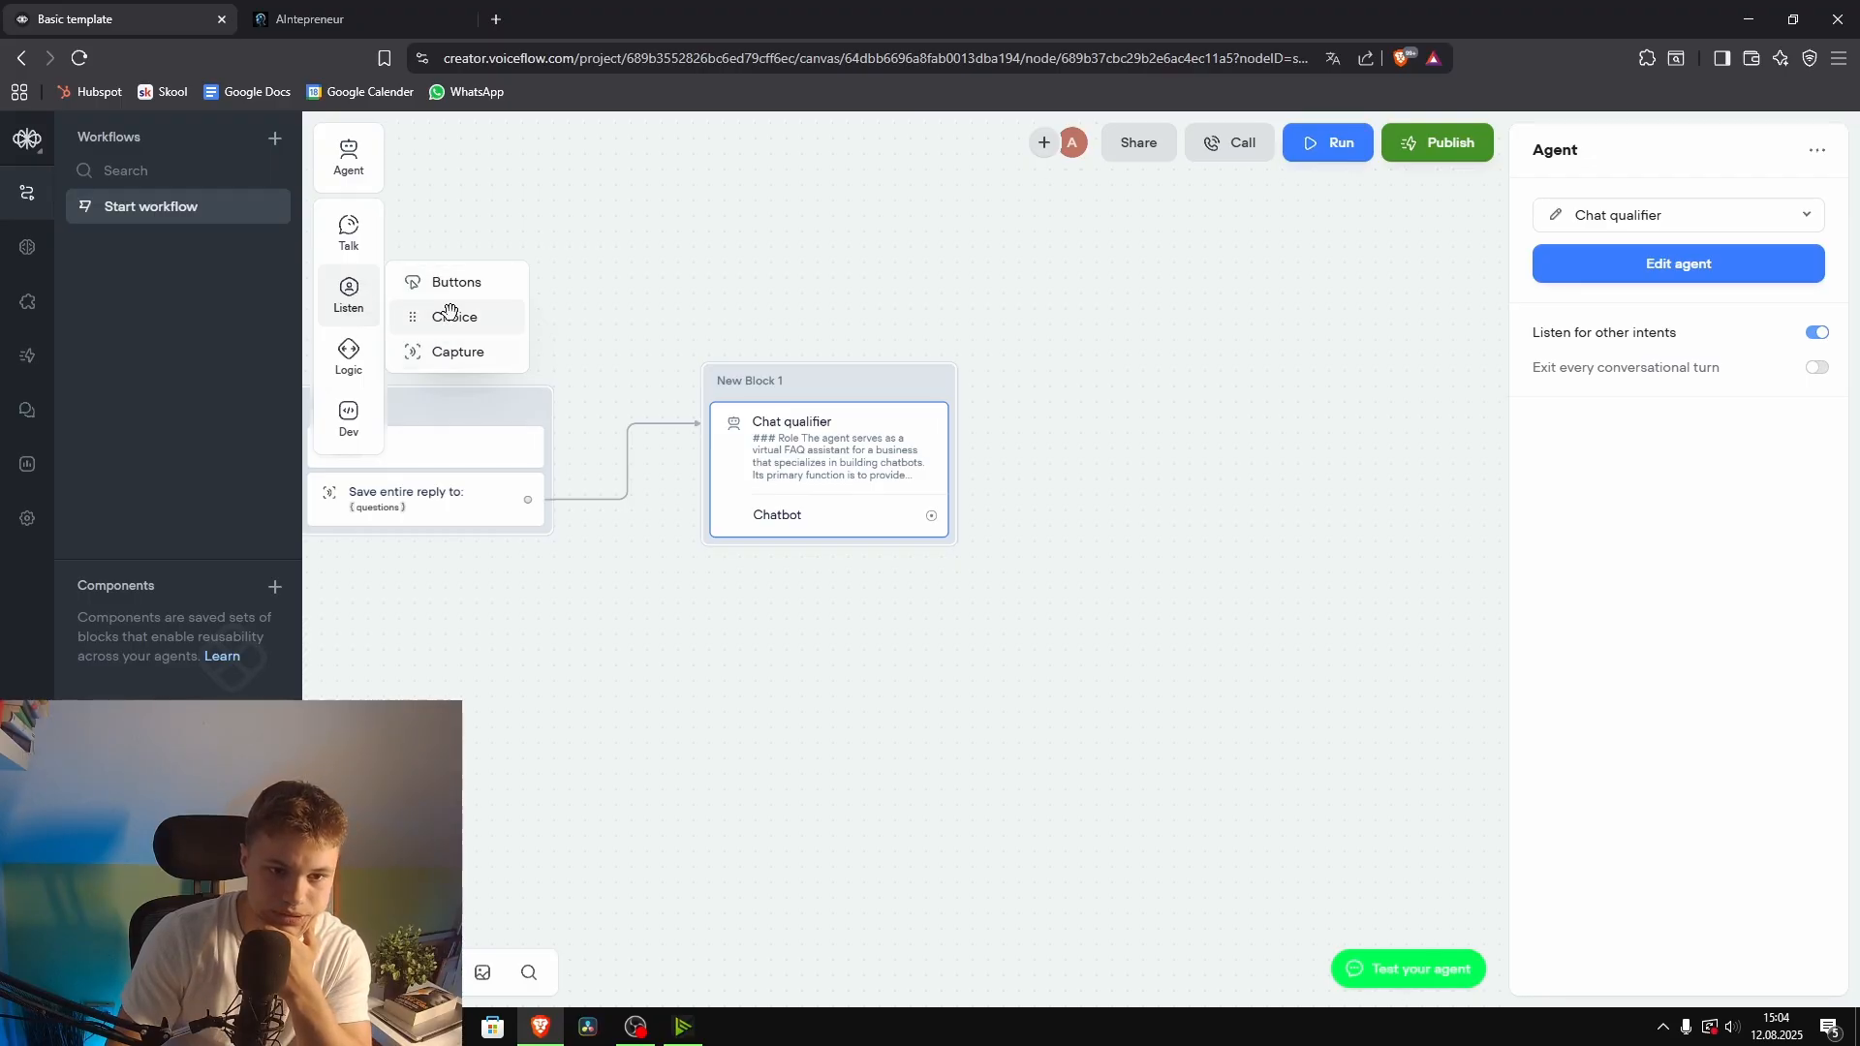
pyautogui.moveTo(446, 288); pyautogui.dragTo(1184, 540)
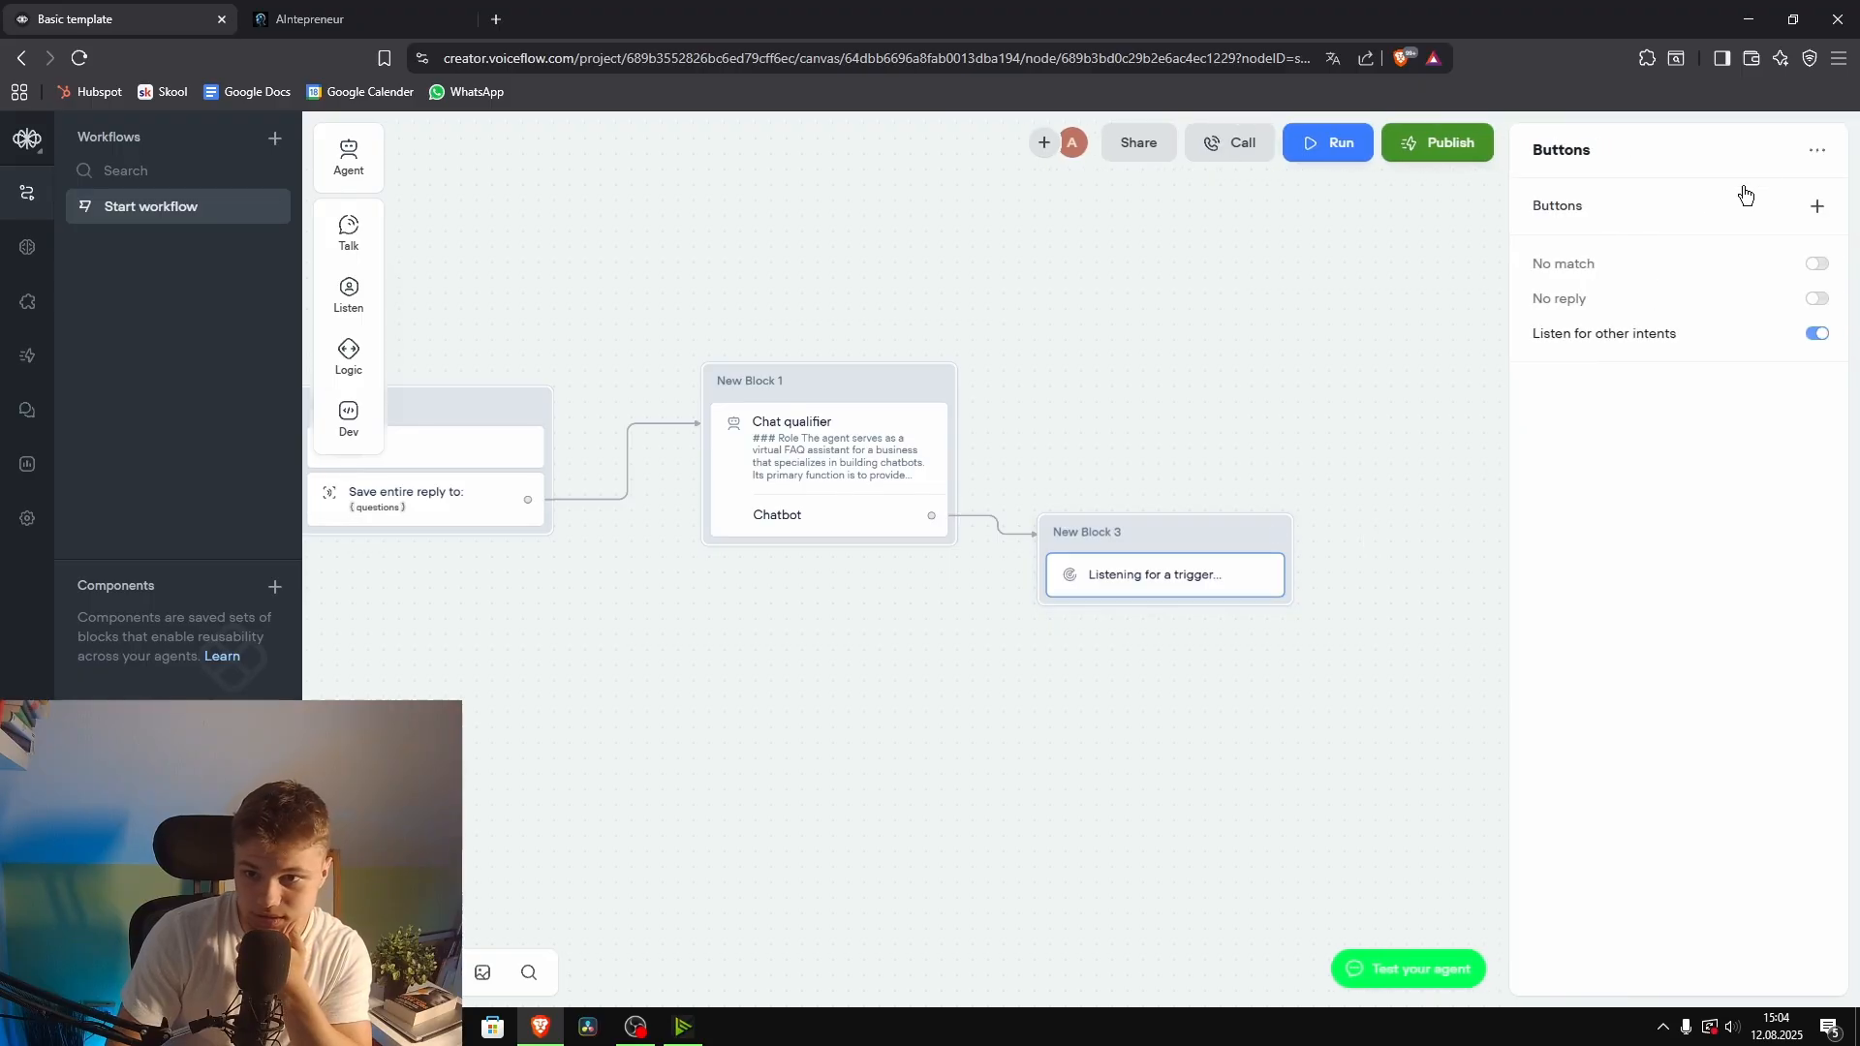
pyautogui.click(1820, 205)
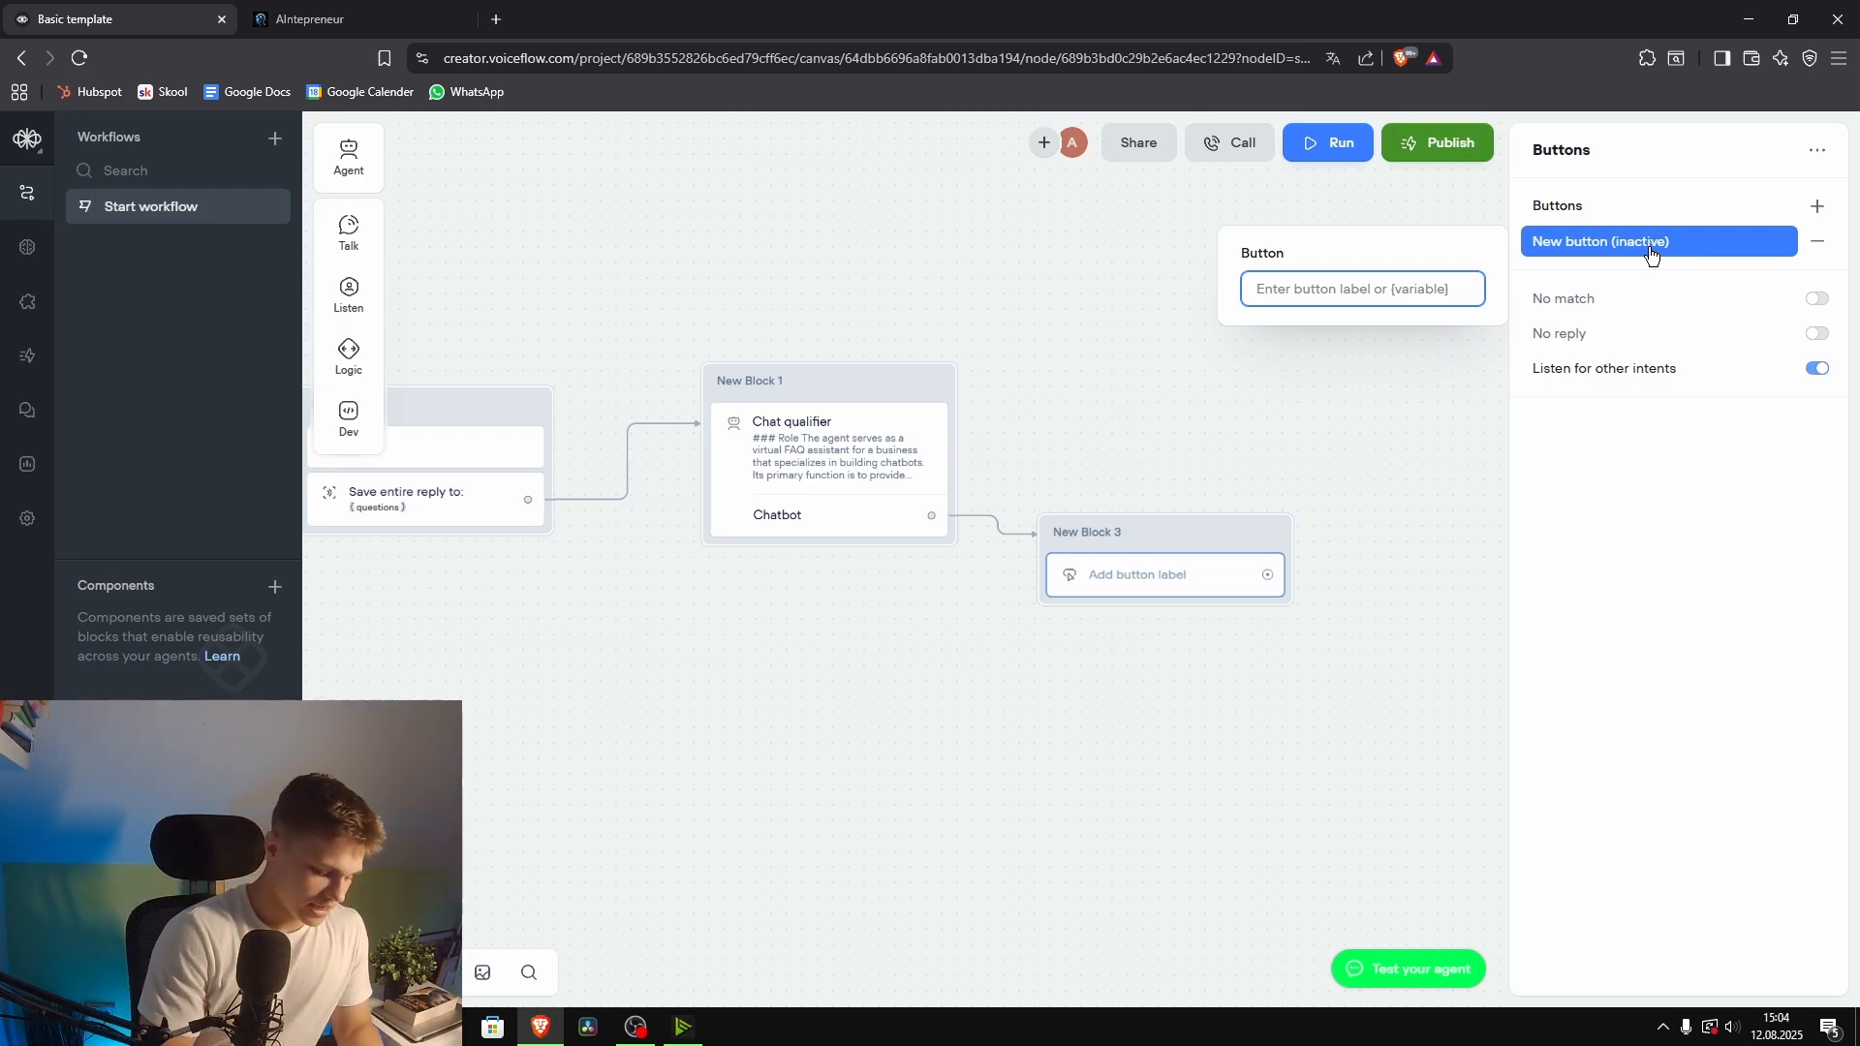
# Step: Add a Message step above the buttons in New Block 3 and write "Which agent are you interested in?" as its text
pyautogui.click(351, 233)
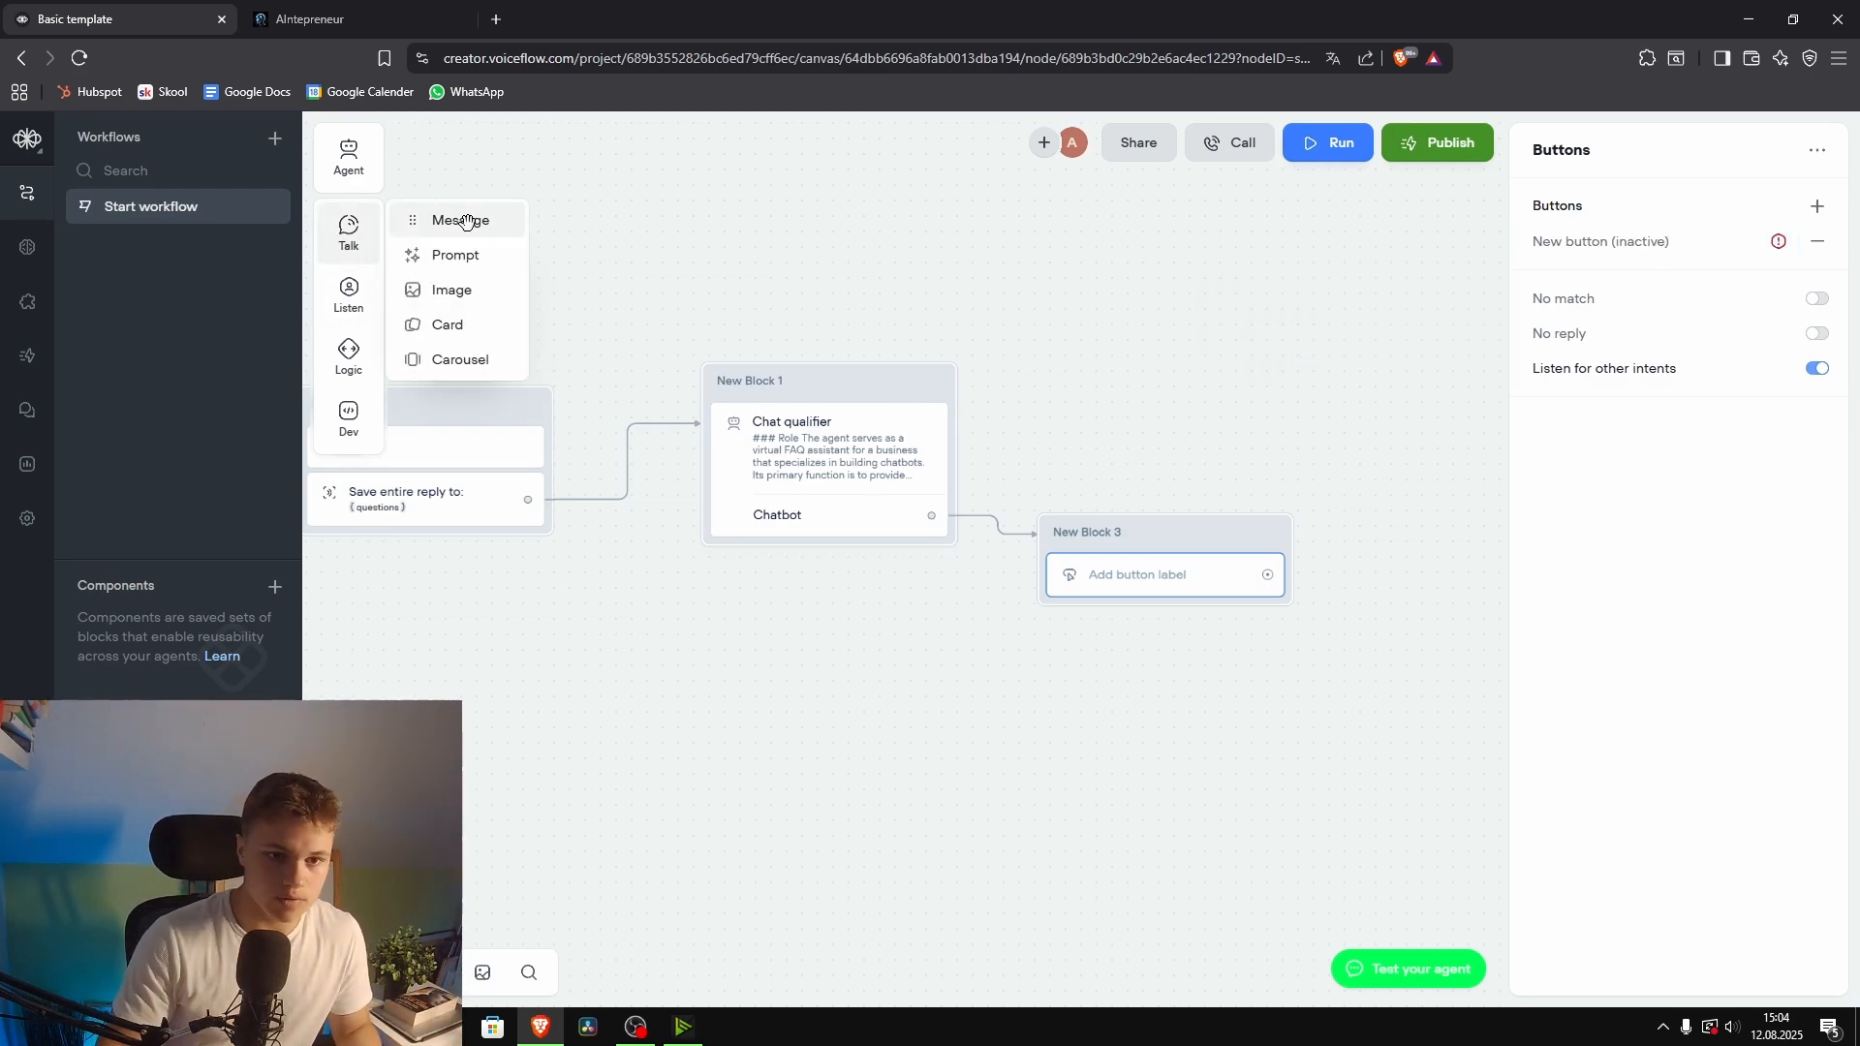
pyautogui.moveTo(467, 220); pyautogui.dragTo(1131, 540)
pyautogui.click(1562, 230)
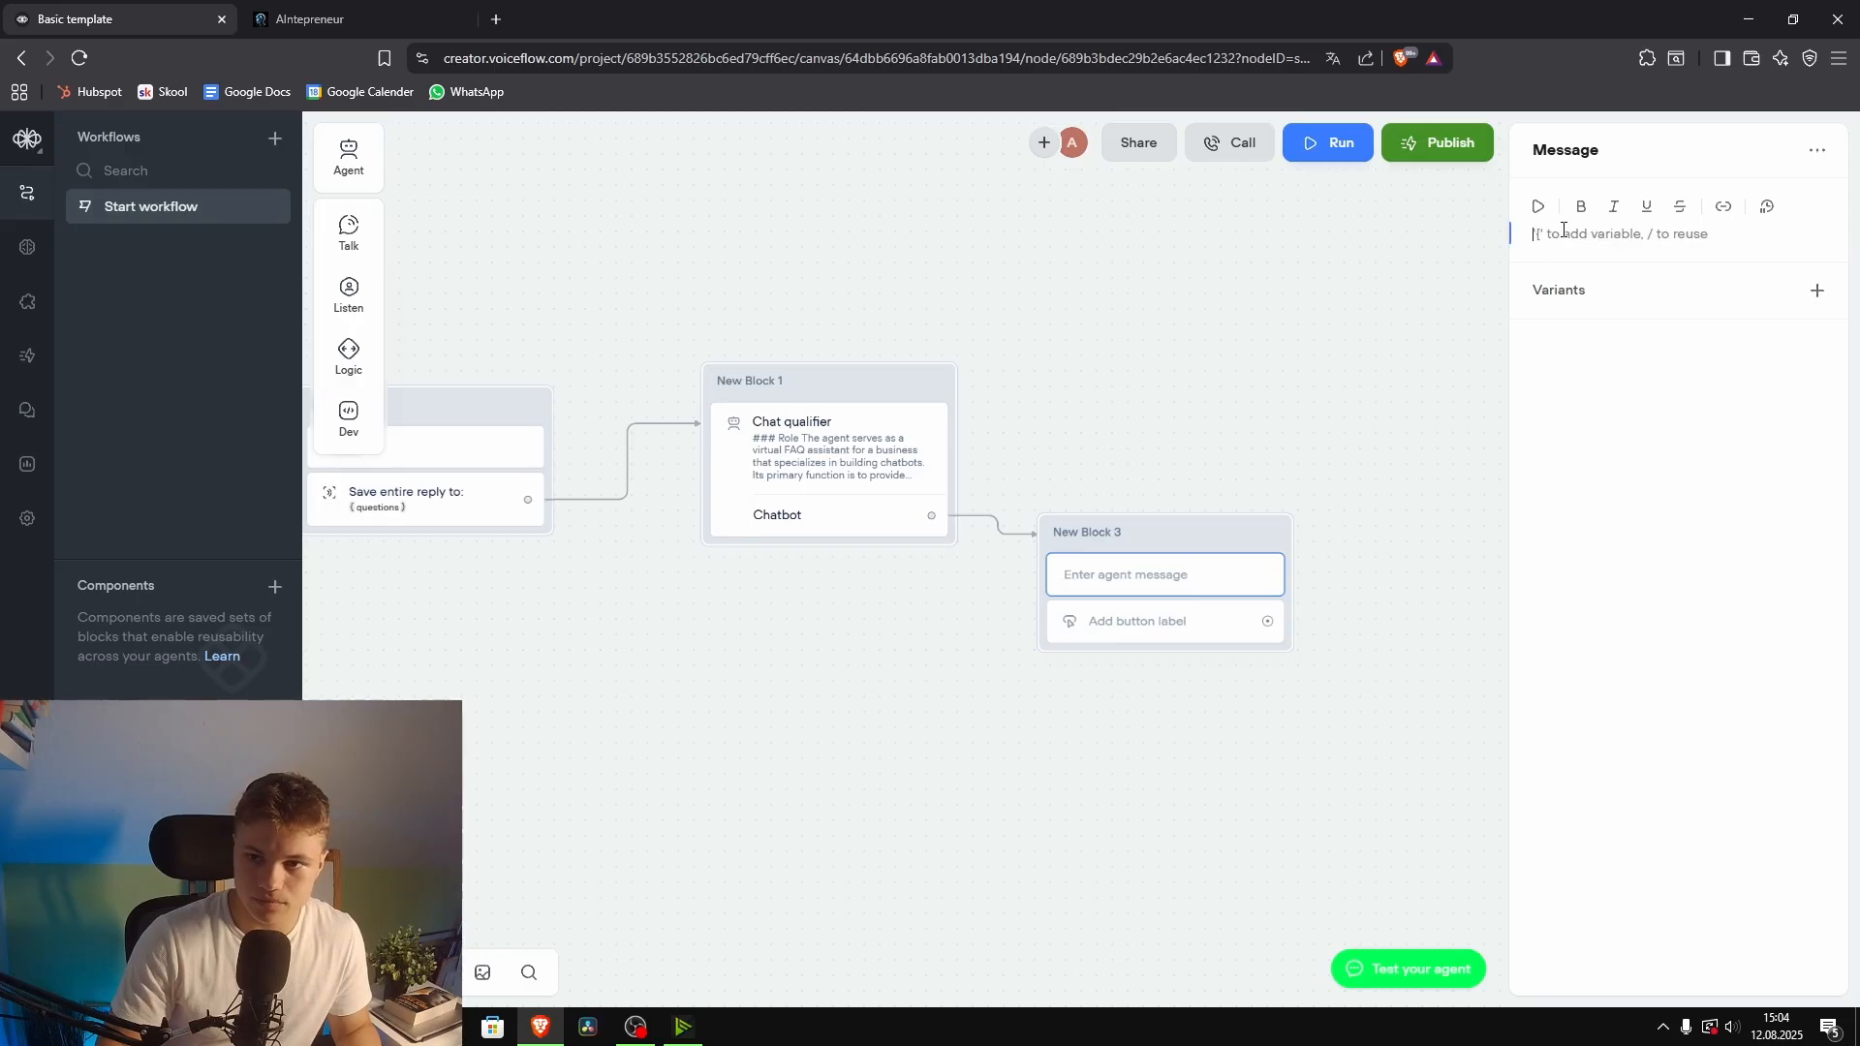
pyautogui.write('Which agent are you interested i')
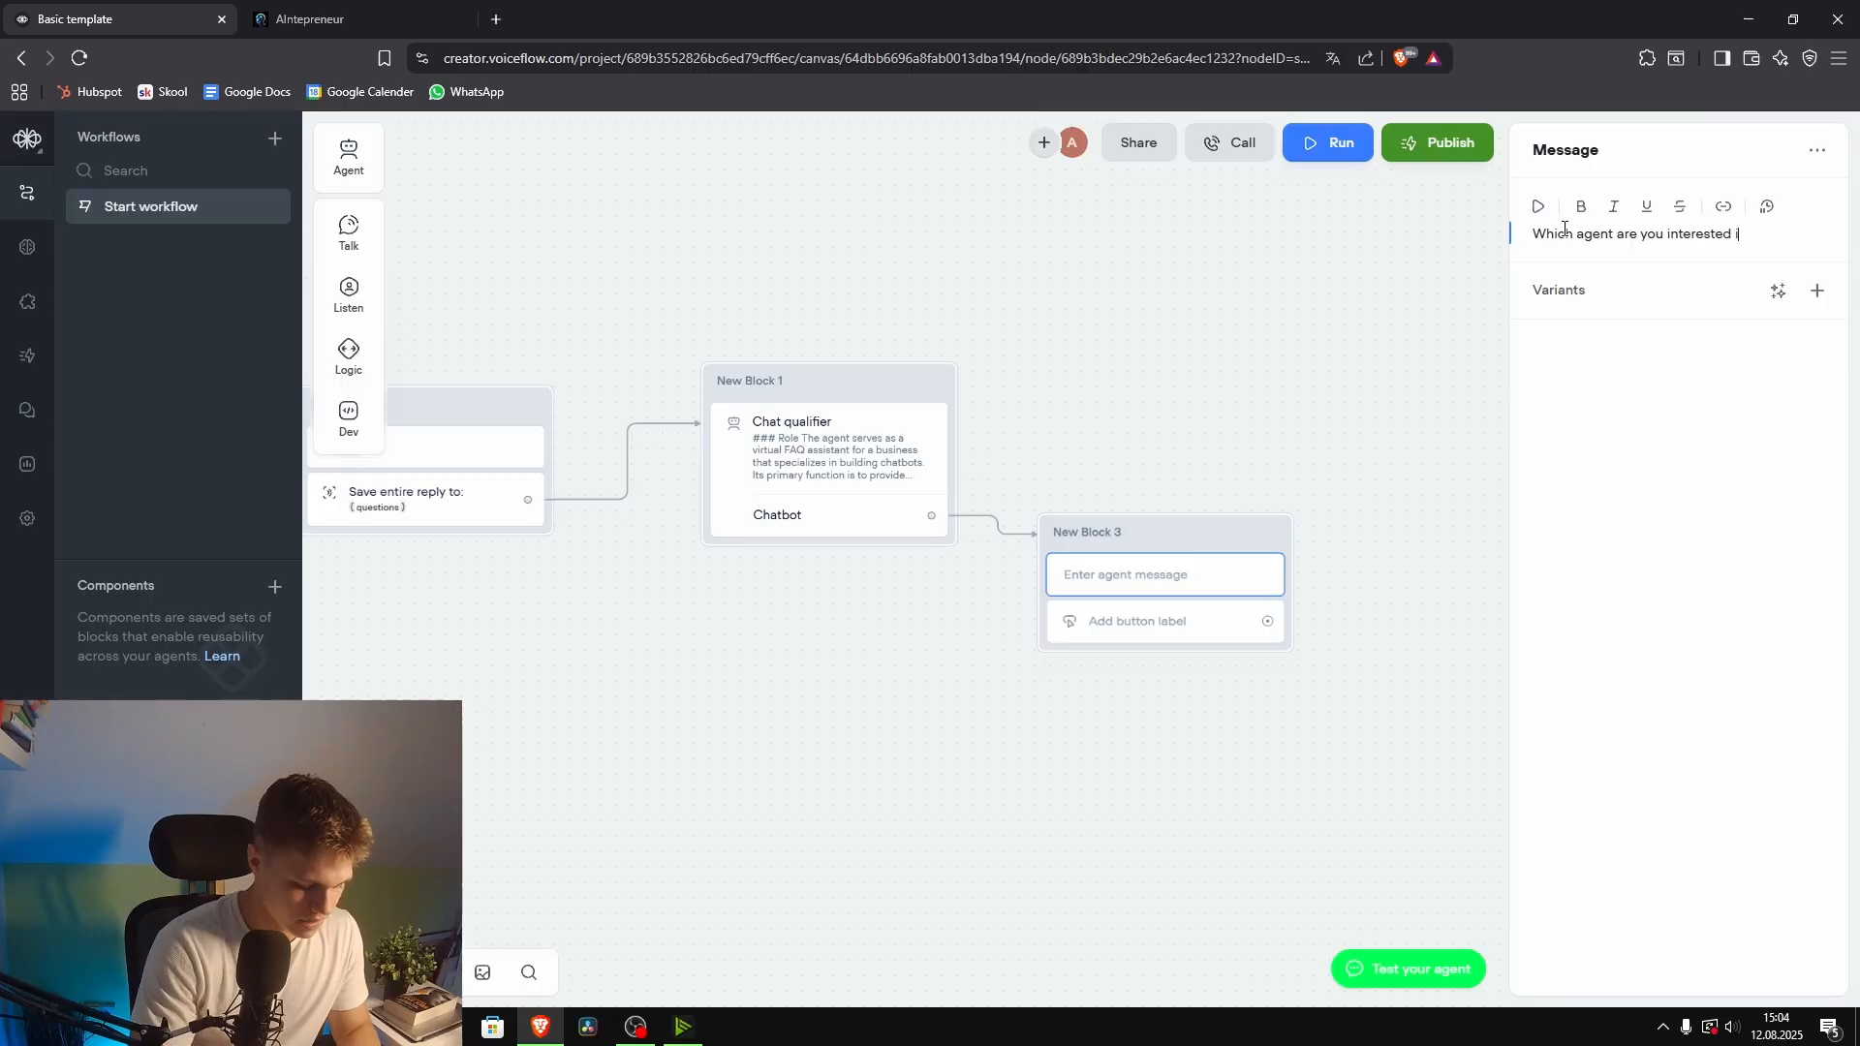
pyautogui.write('?')
# Step: Reselect the empty Message step in New Block 3 and re-enter its text as "Which agent are you interested in?"
pyautogui.rightClick(1132, 620)
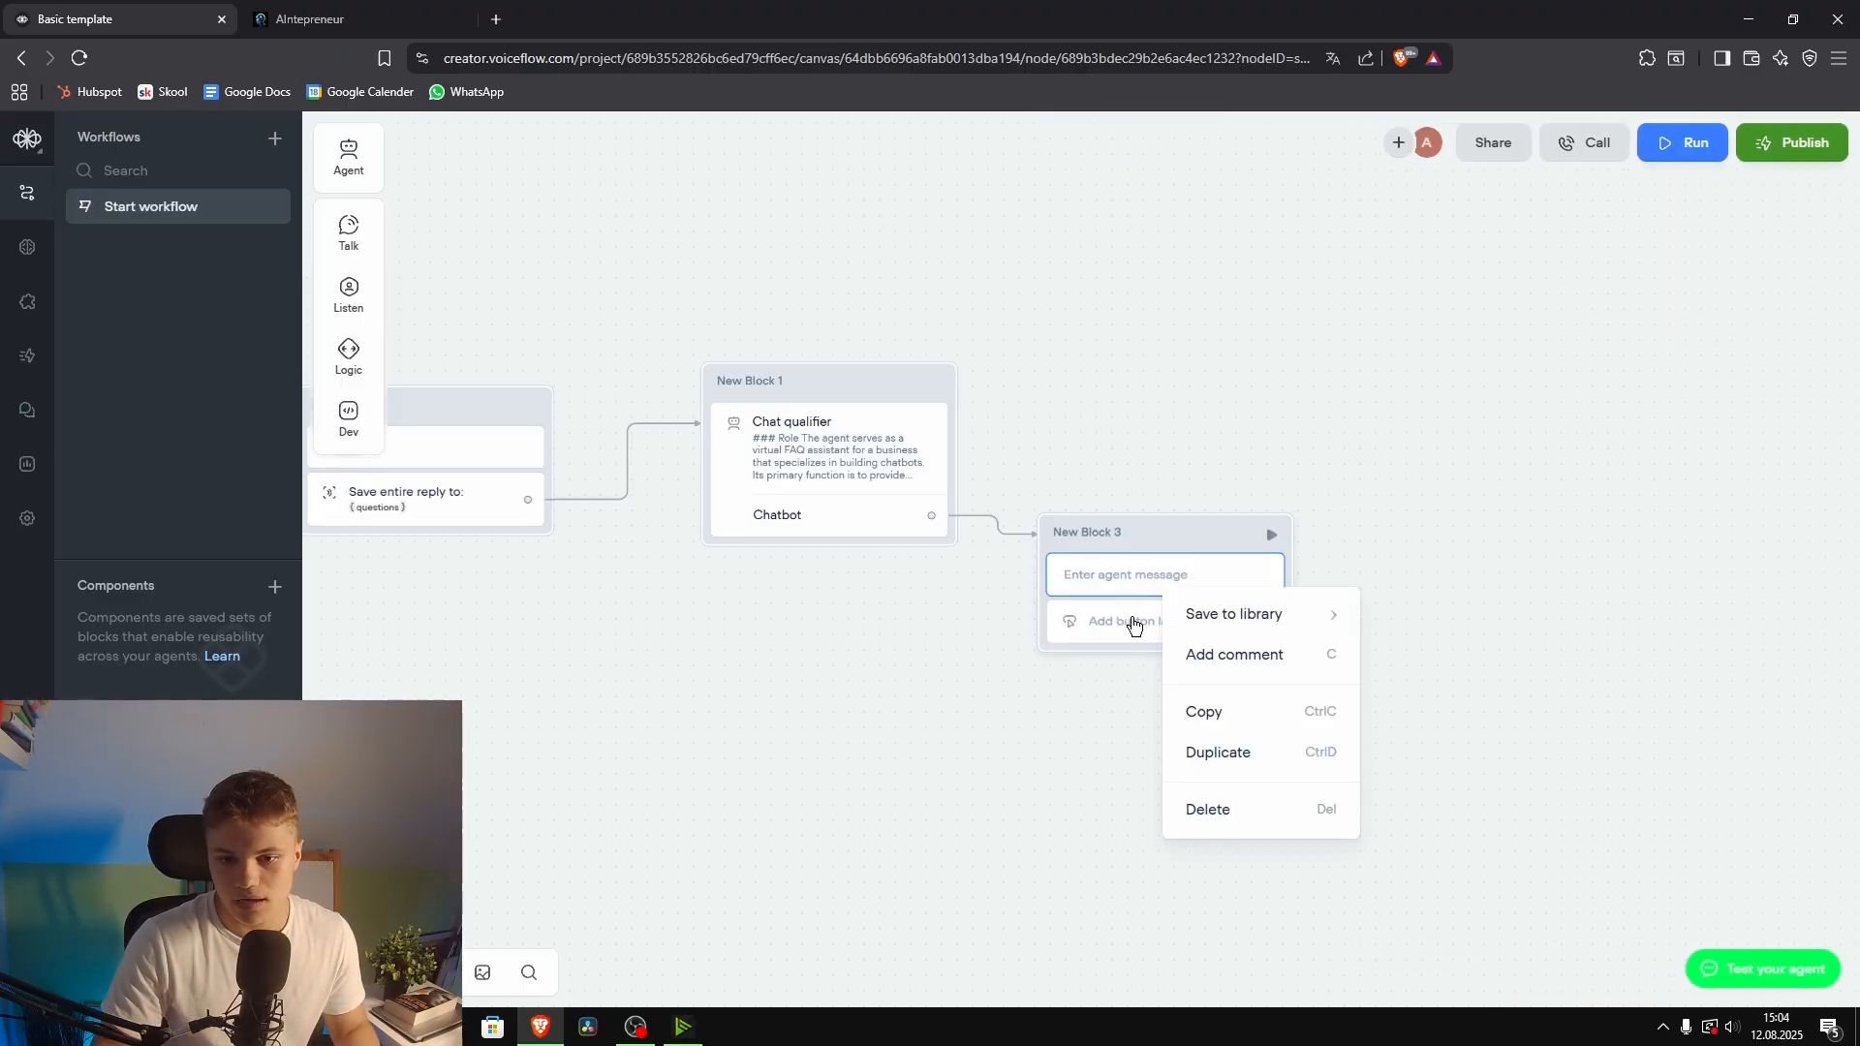
pyautogui.click(1136, 623)
pyautogui.click(1139, 579)
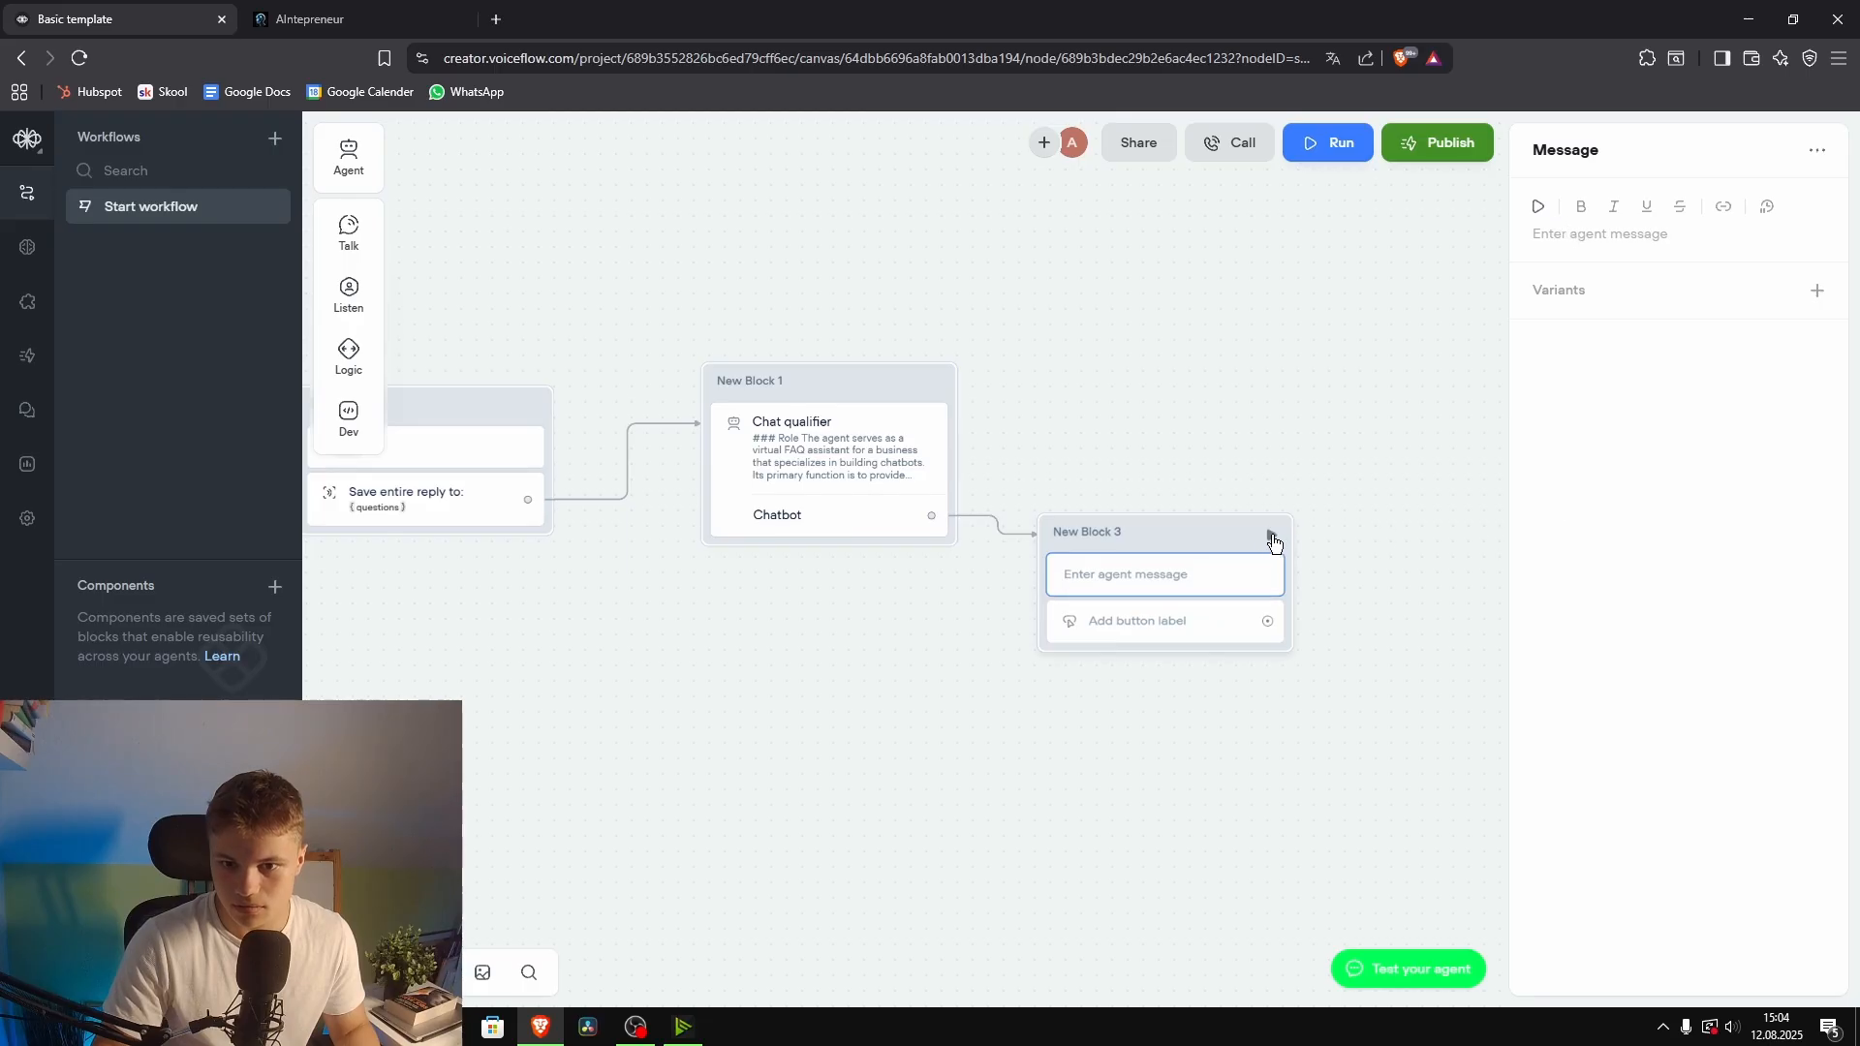
pyautogui.rightClick(1211, 574)
pyautogui.click(1323, 526)
pyautogui.click(1169, 577)
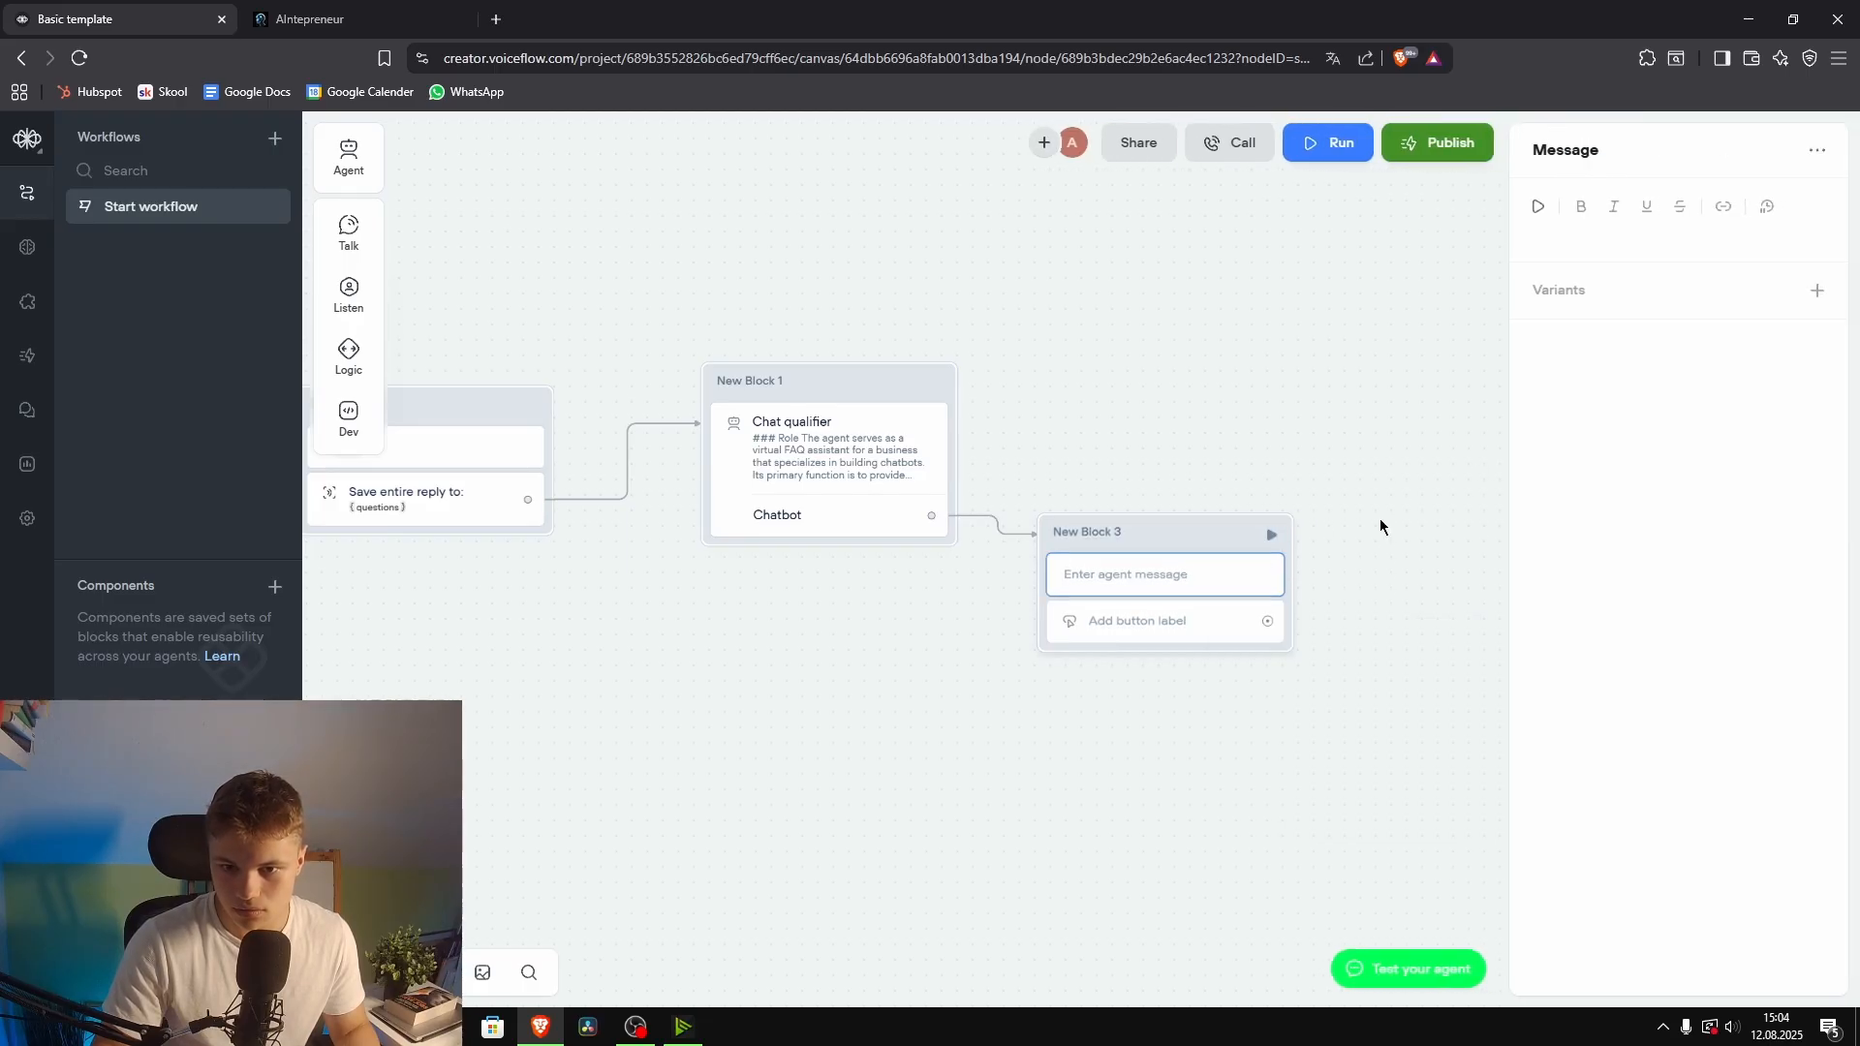
pyautogui.click(1581, 235)
pyautogui.write('W')
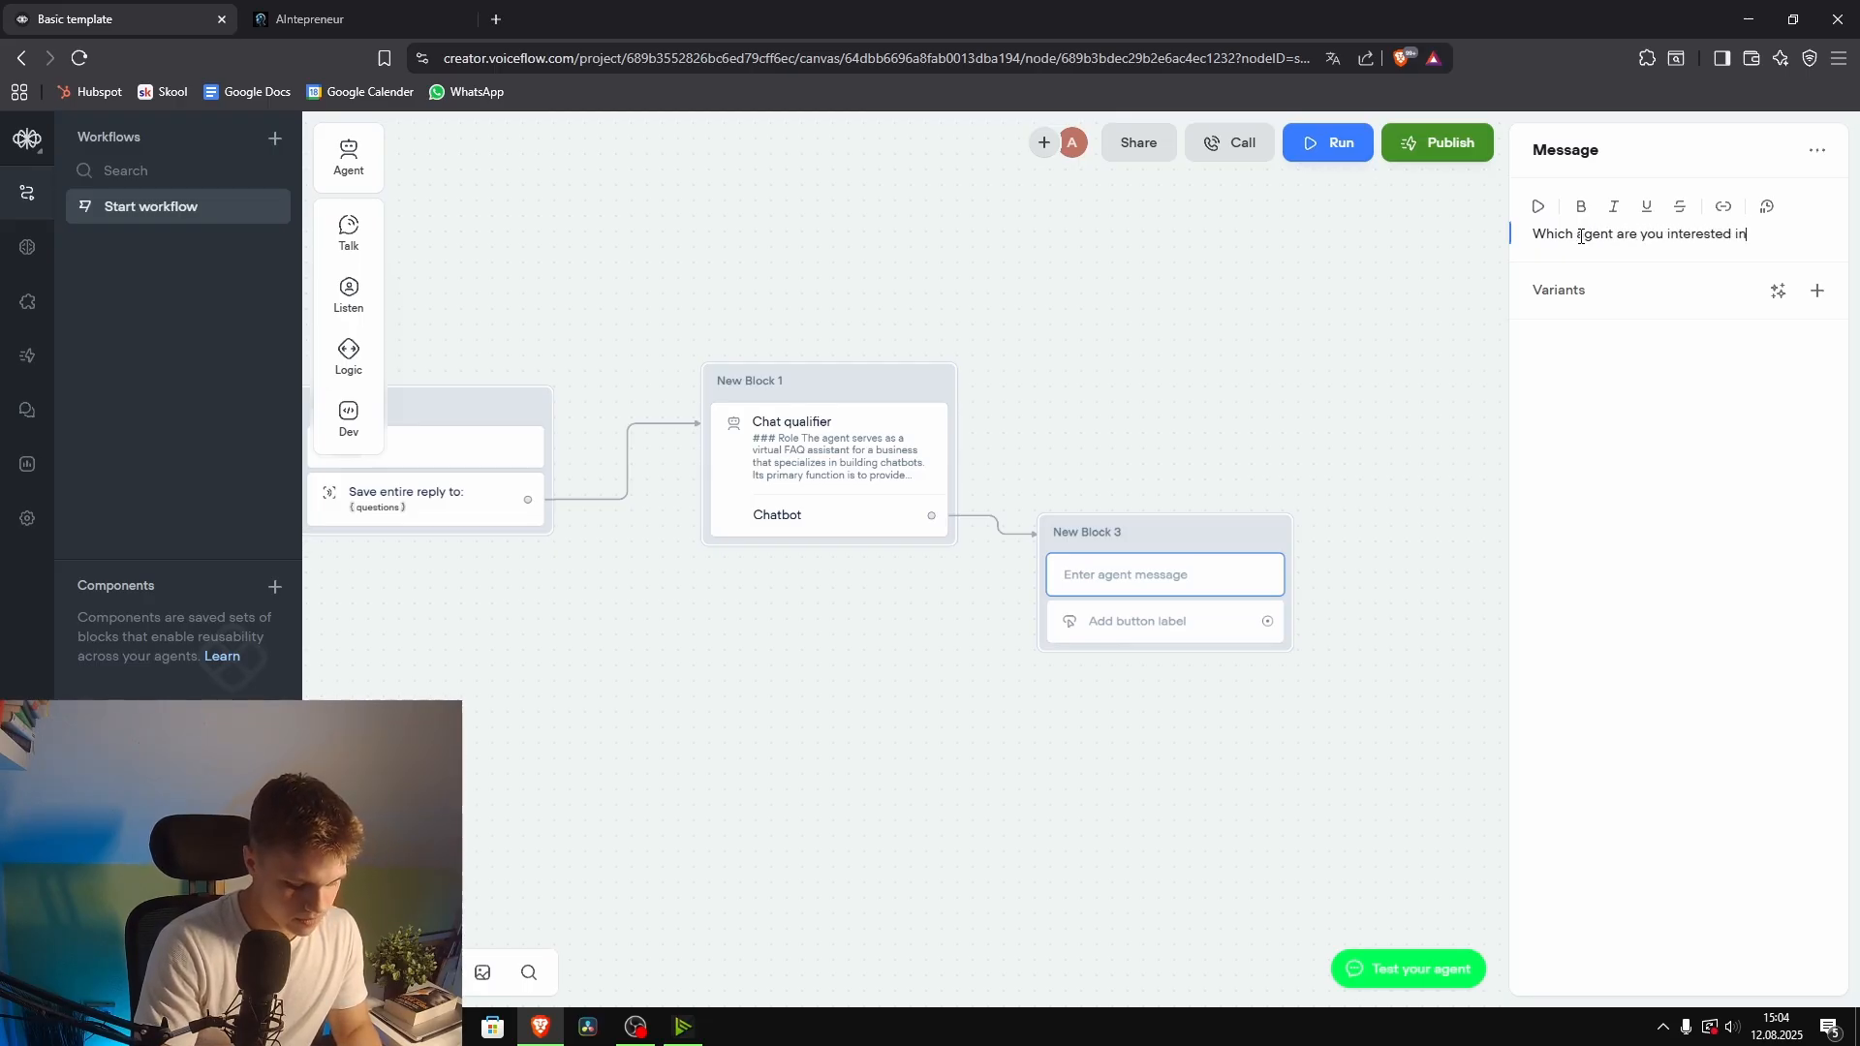
pyautogui.write('?')
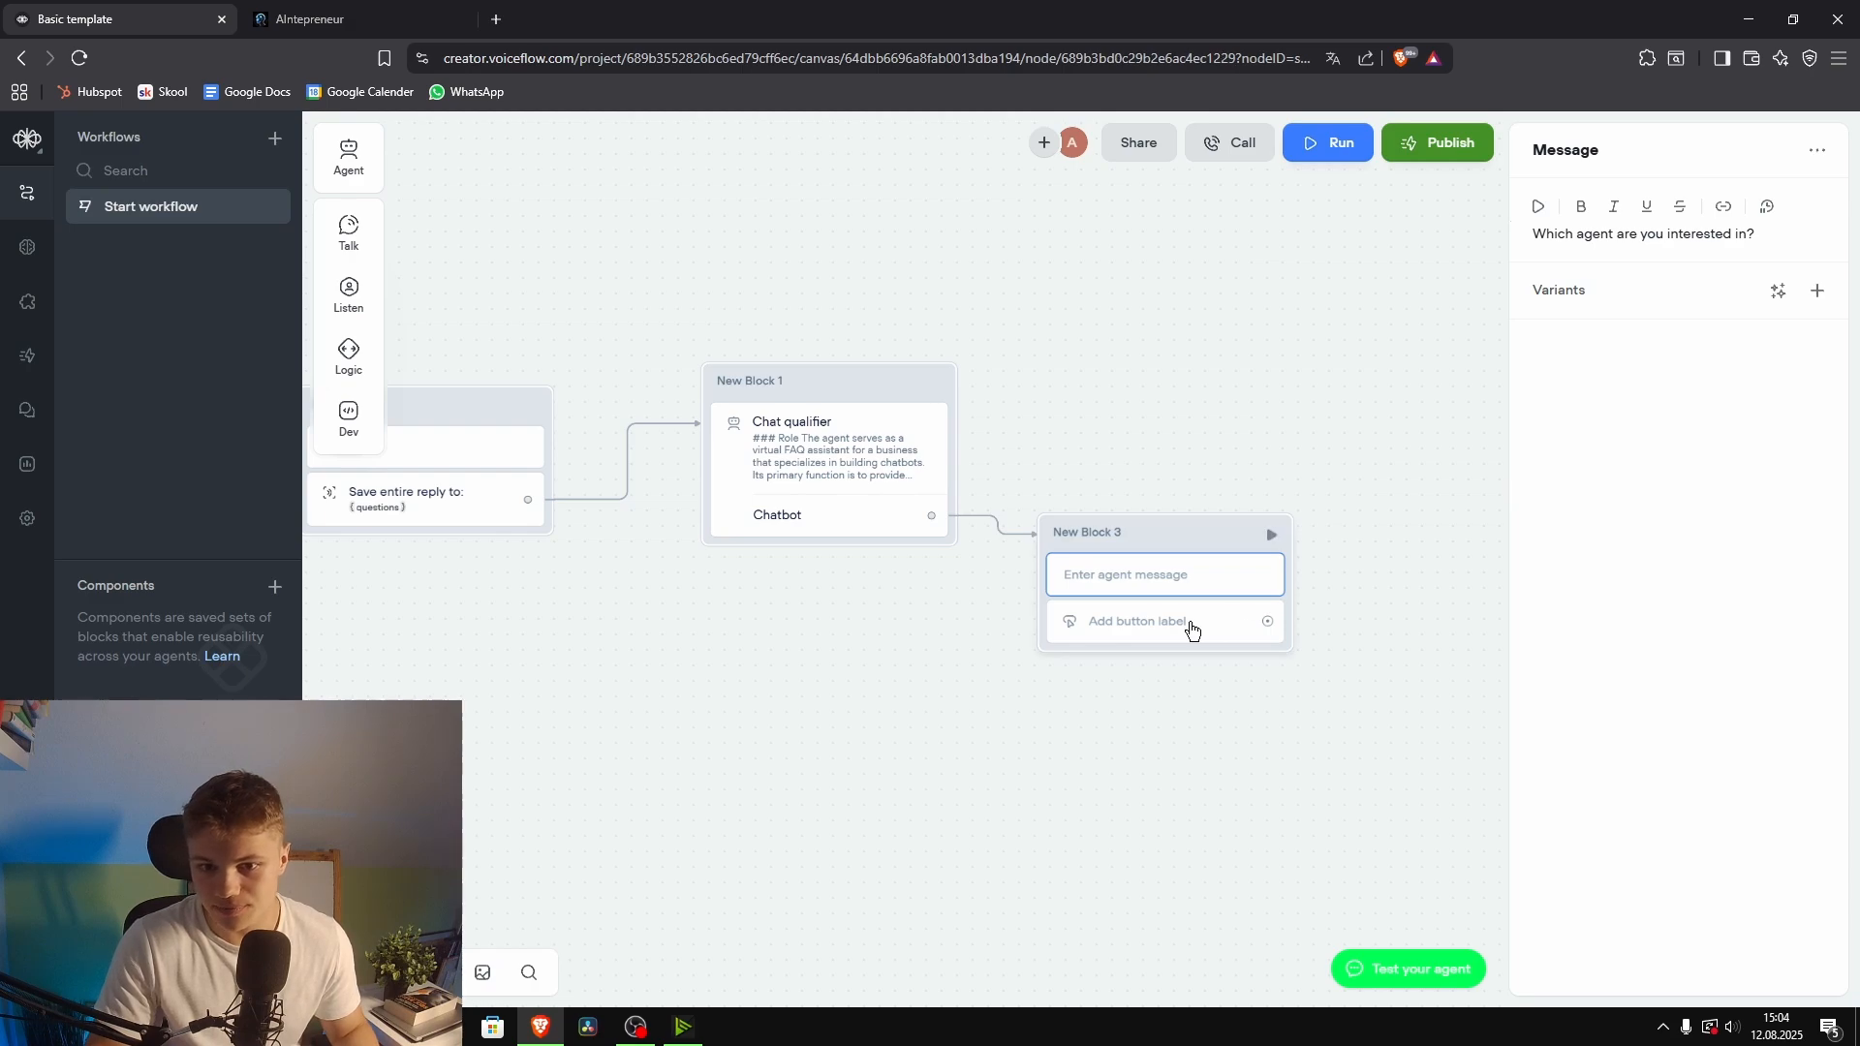
# Step: Open the unlabelled button in New Block 3 and remove the Buttons step from the block
pyautogui.click(1192, 630)
pyautogui.click(1600, 247)
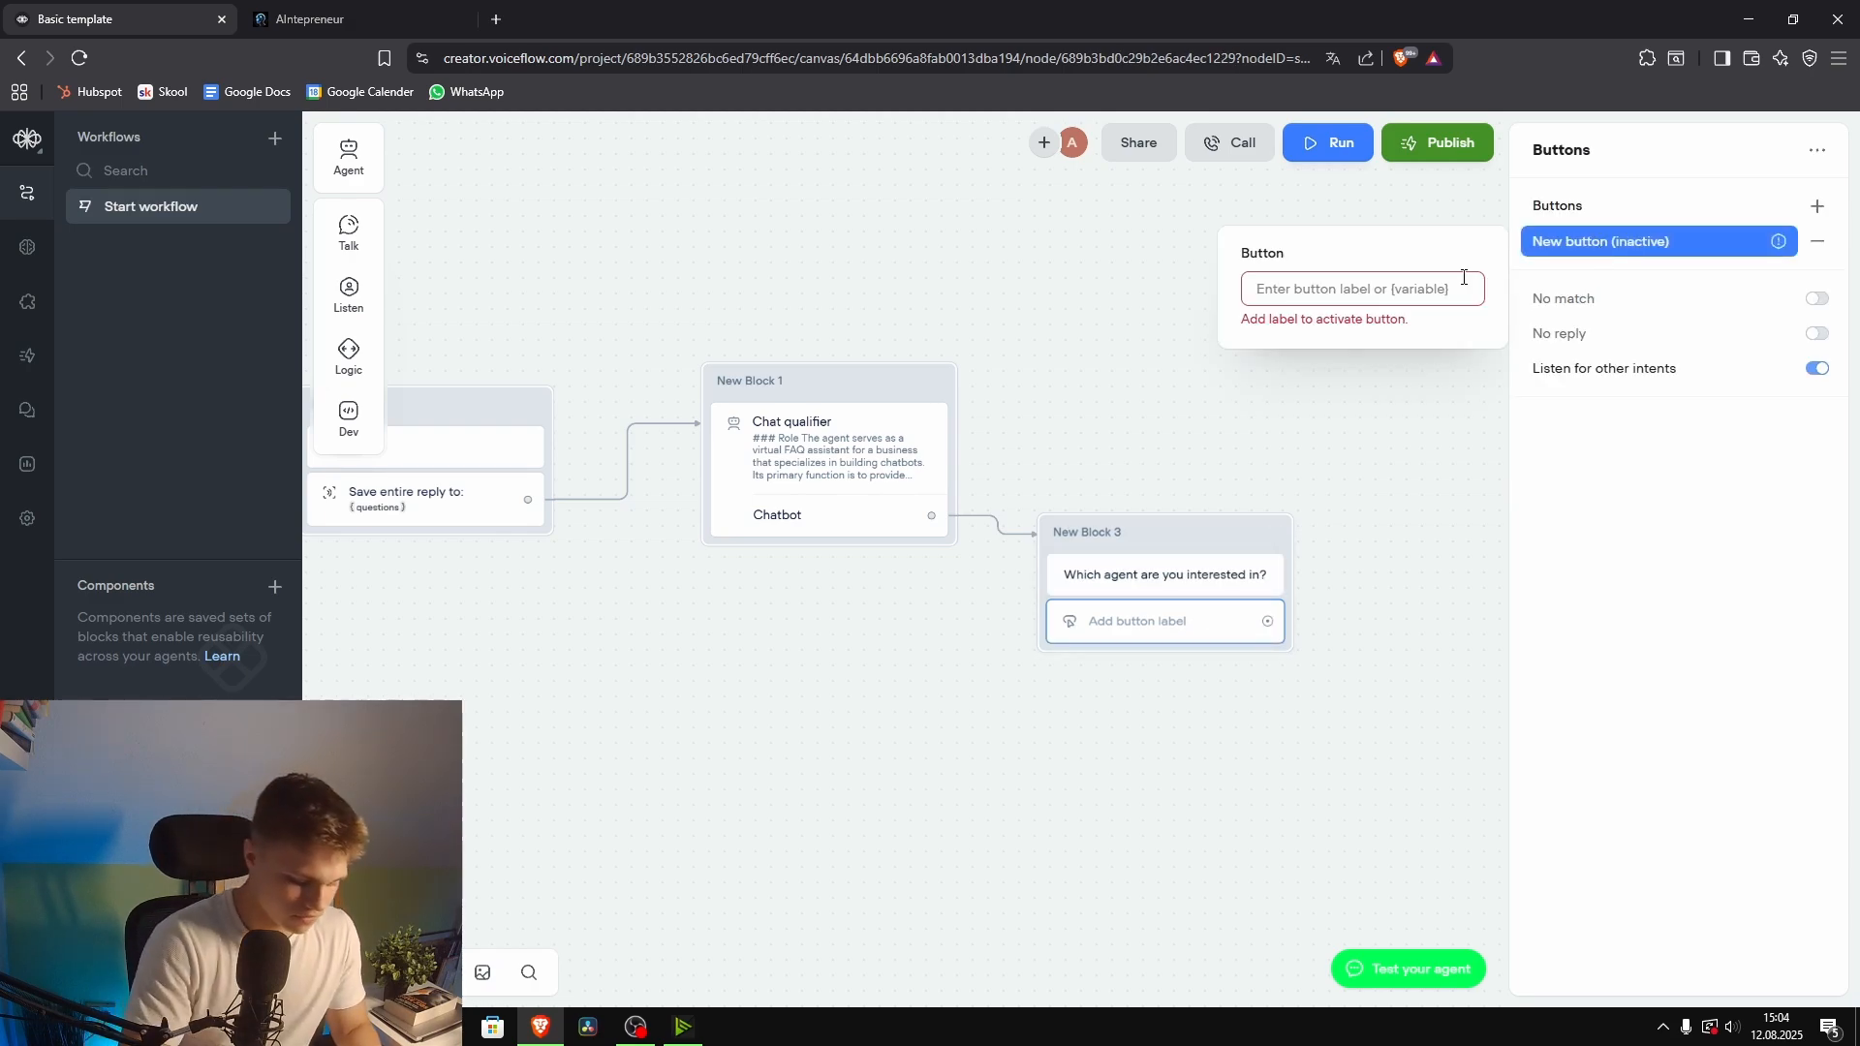
pyautogui.press('Escape')
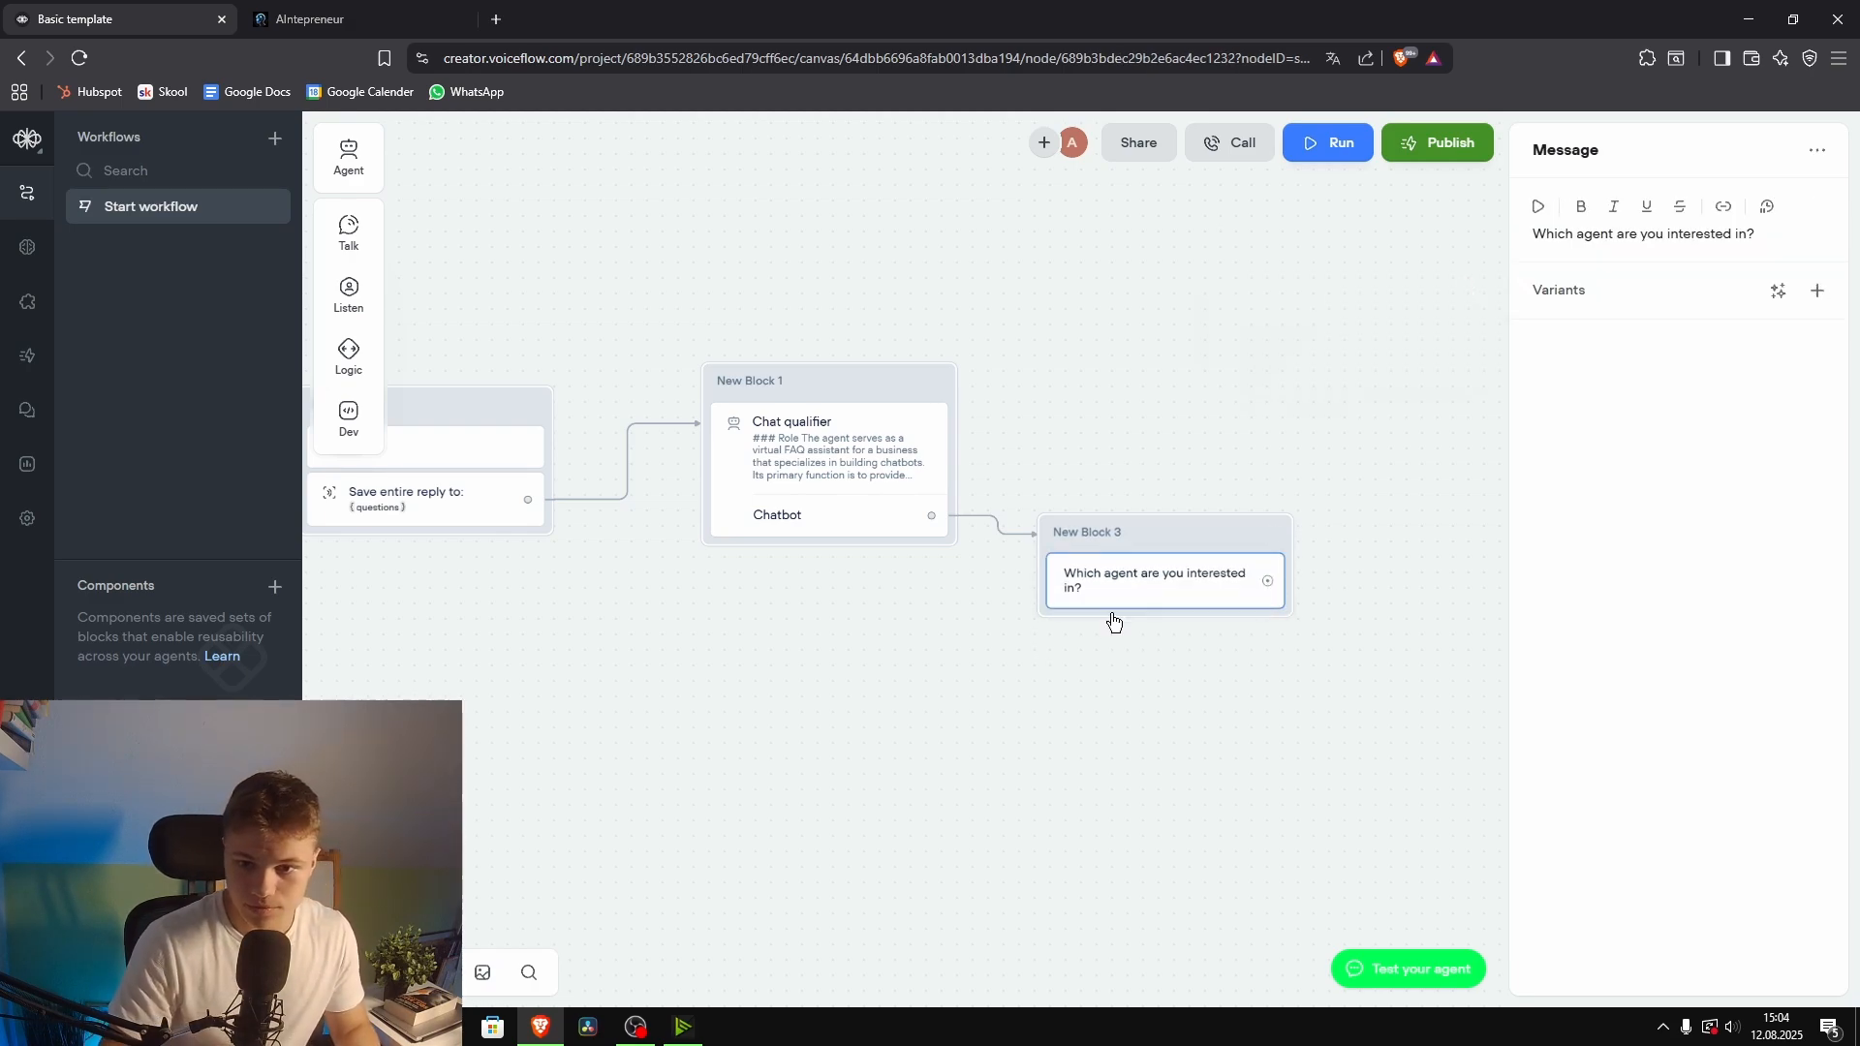
# Step: Add a Buttons step below the message in New Block 3 and label its first button "Phone agent"
pyautogui.moveTo(351, 300)
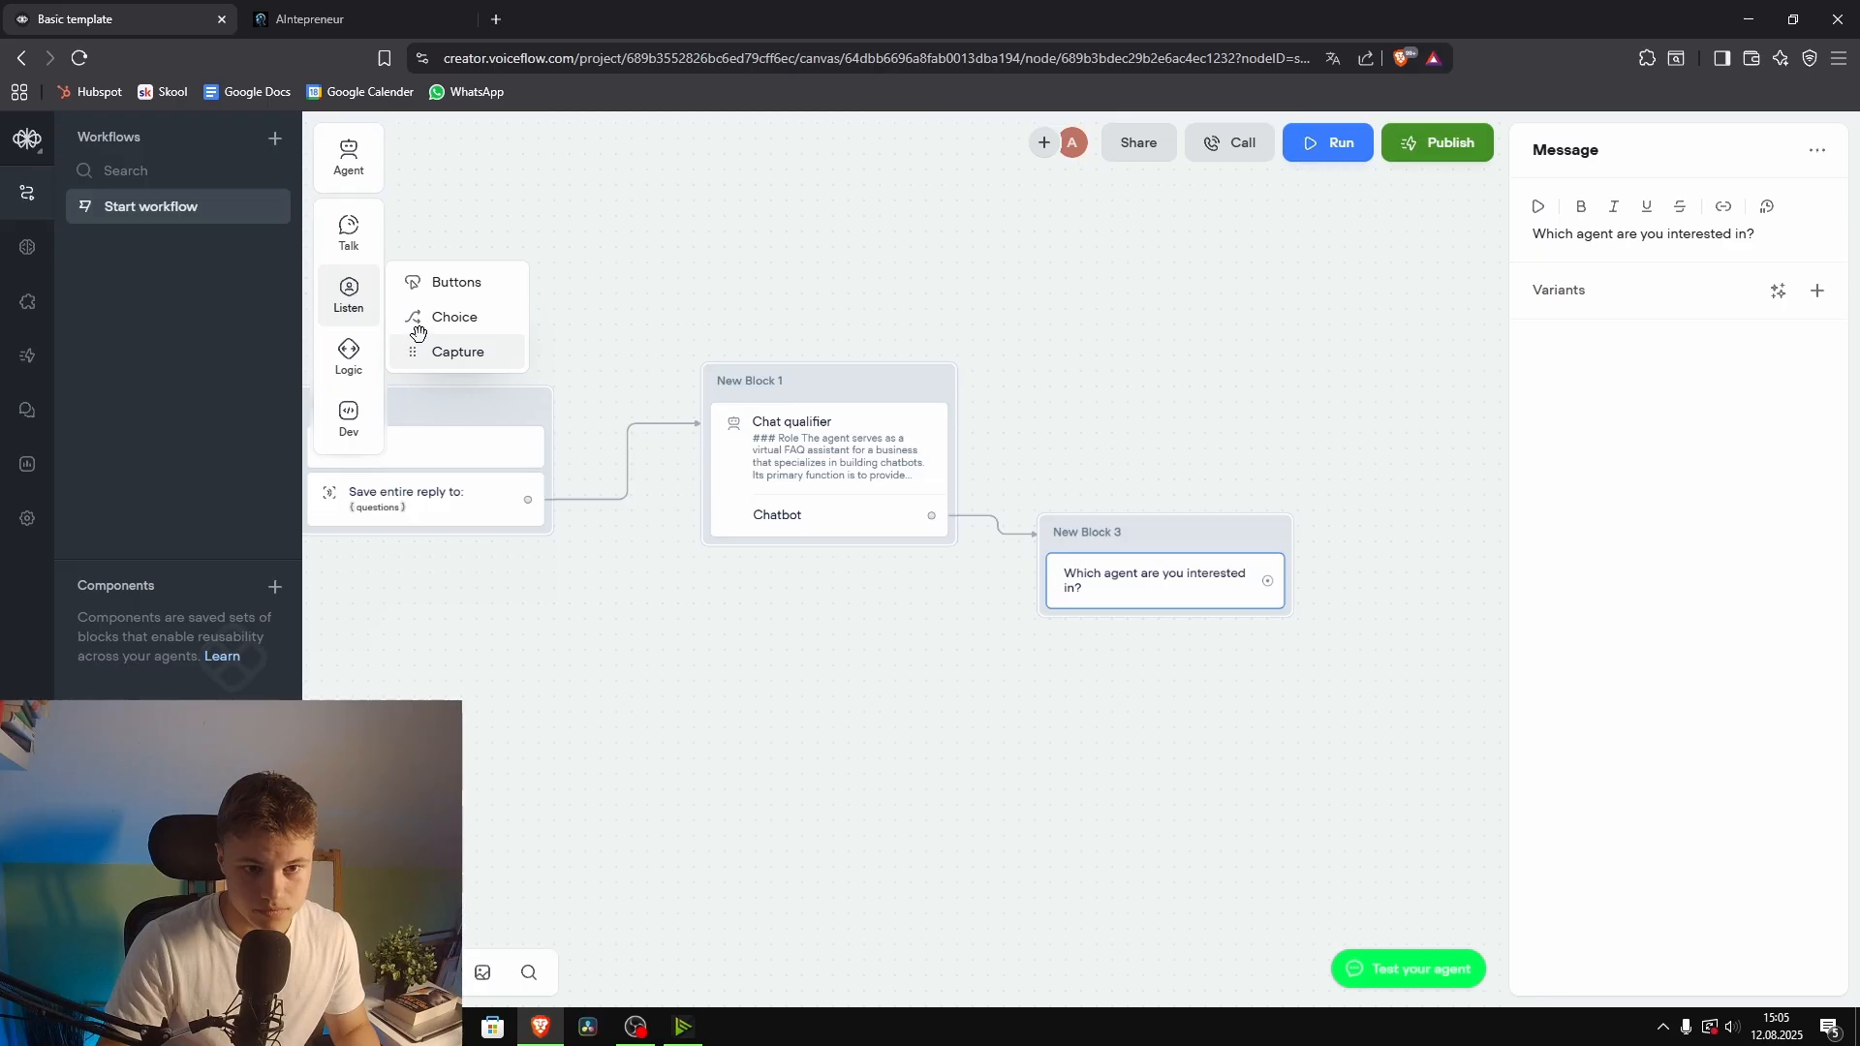
pyautogui.moveTo(429, 281); pyautogui.dragTo(1183, 619)
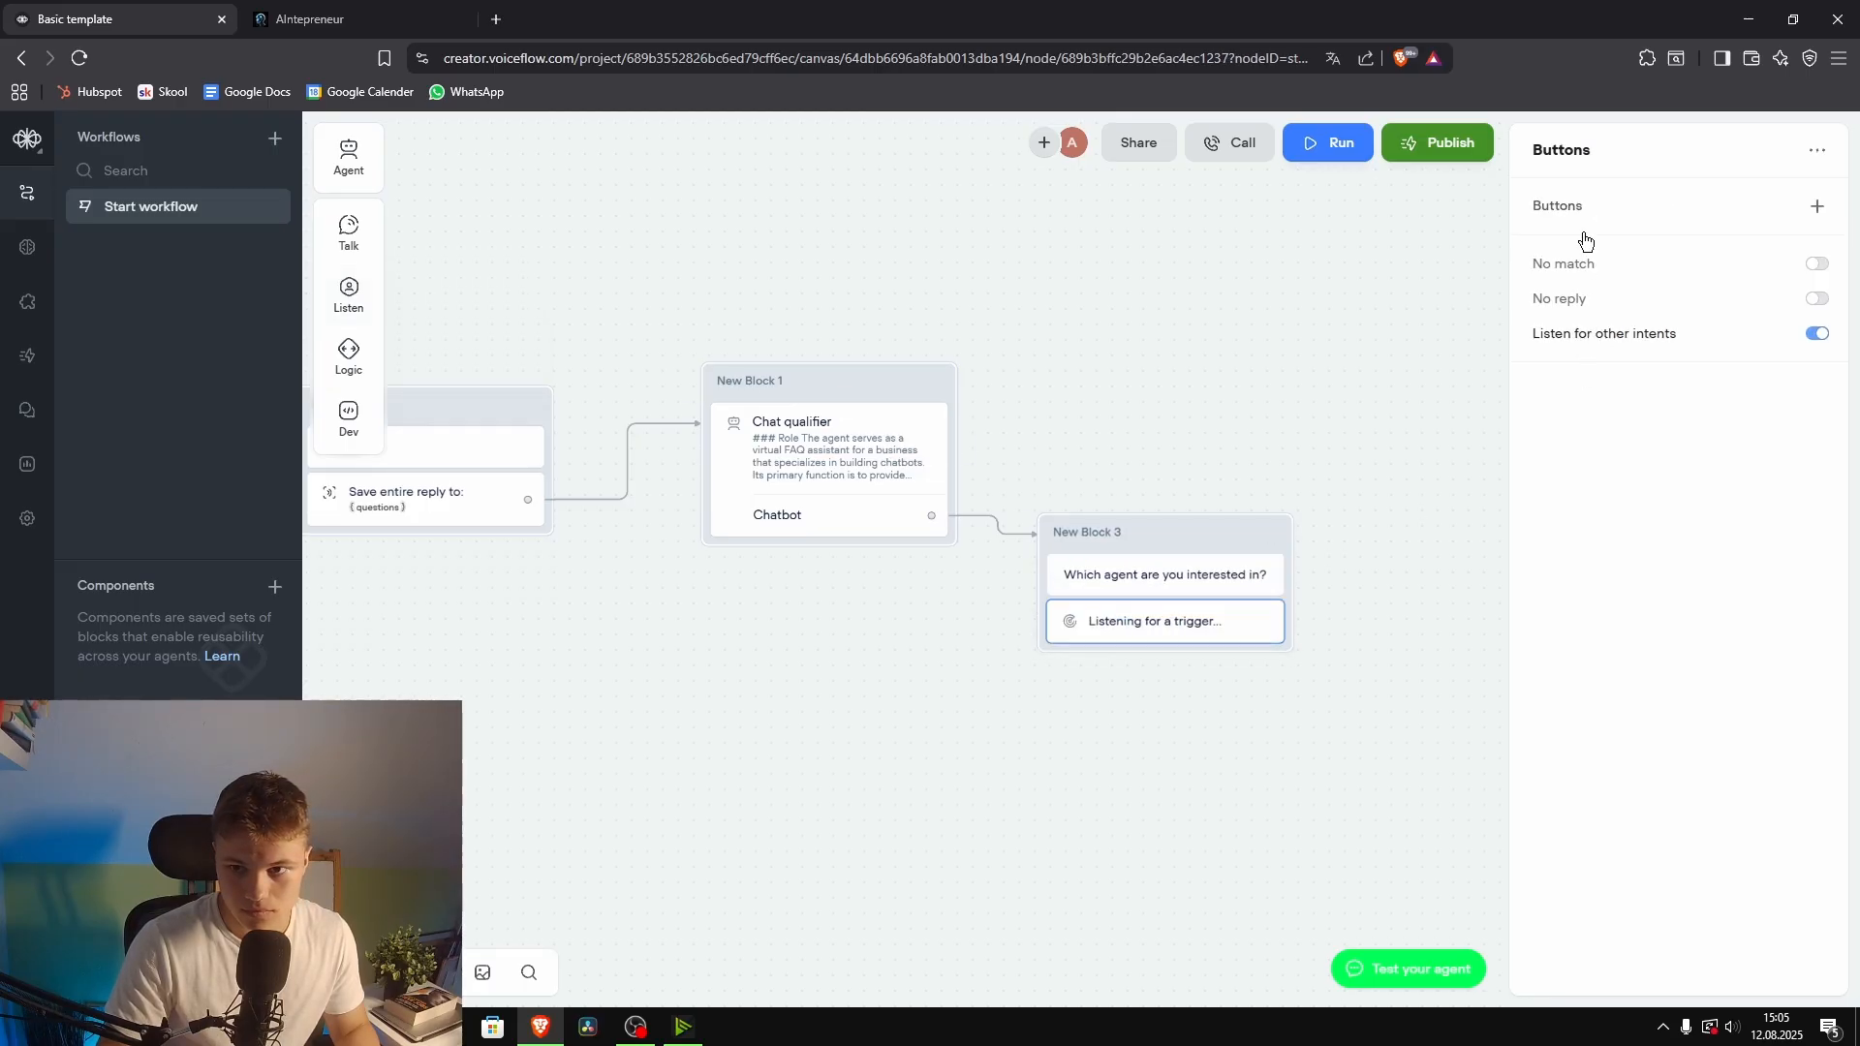
pyautogui.click(1564, 207)
pyautogui.write('P')
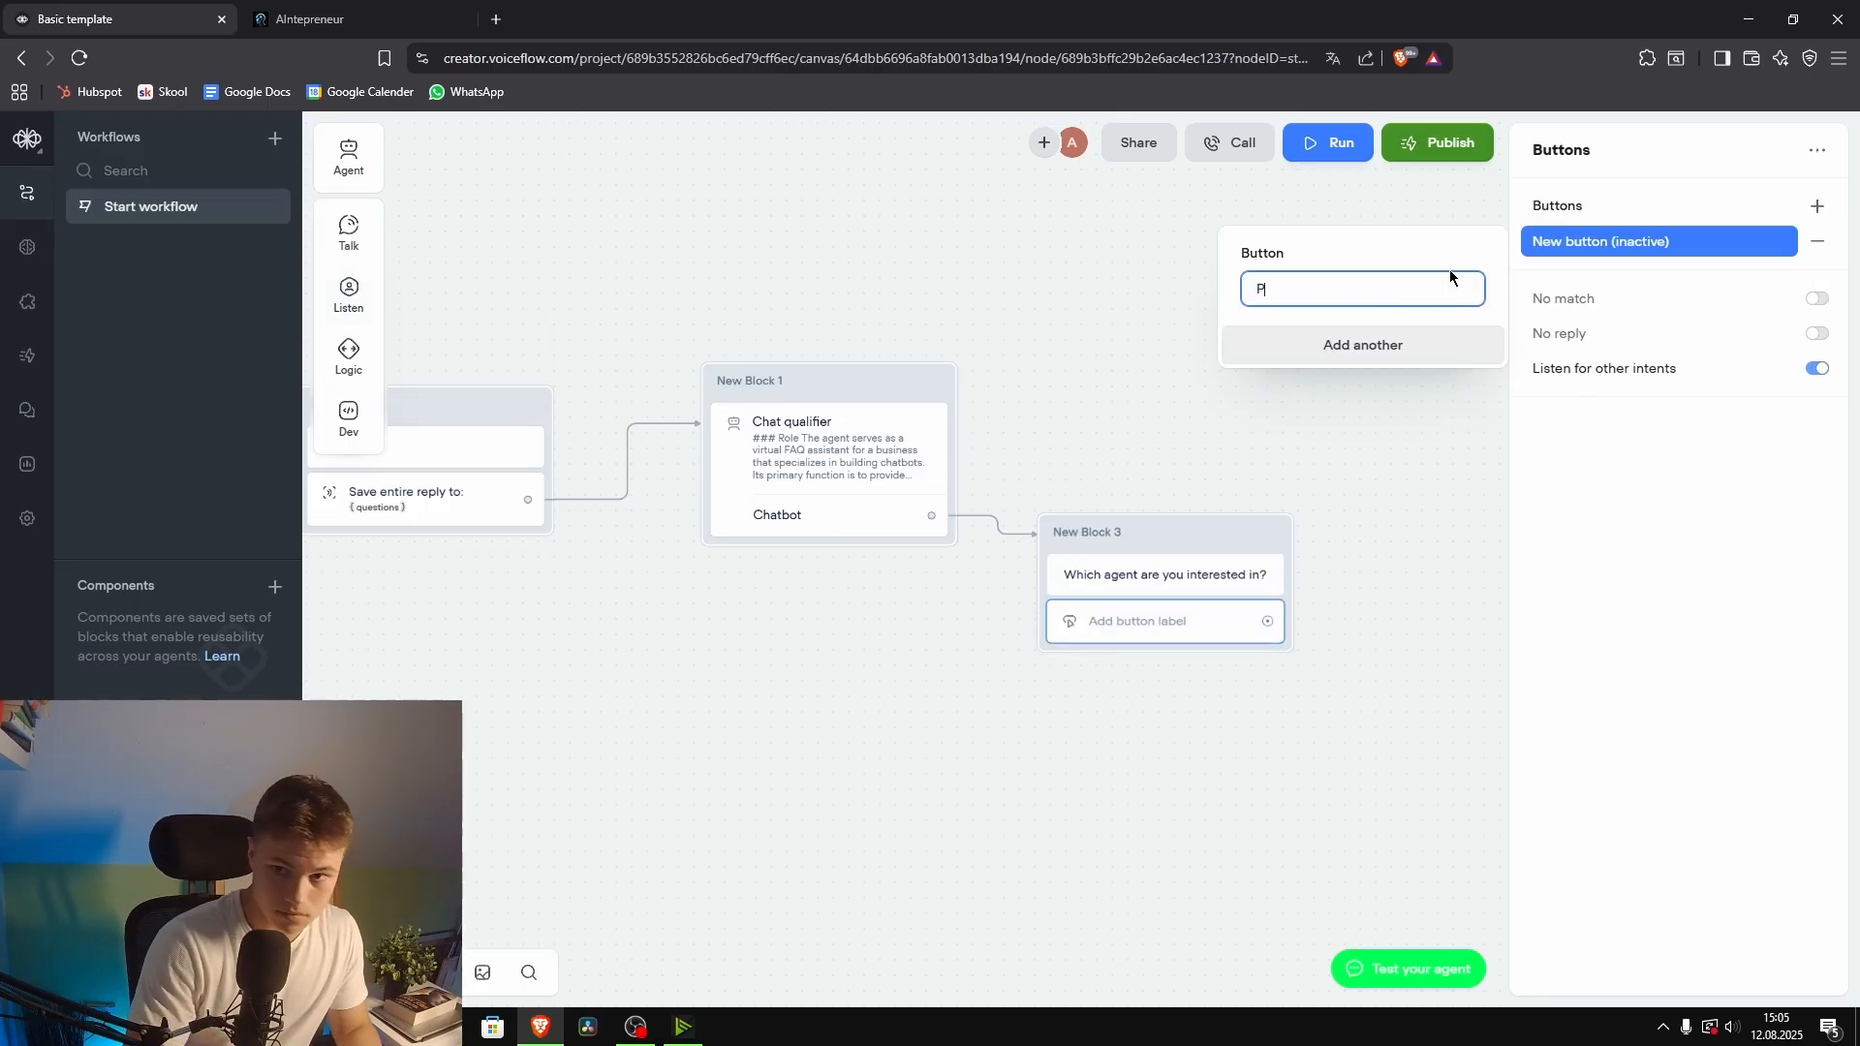
pyautogui.write('hone agent')
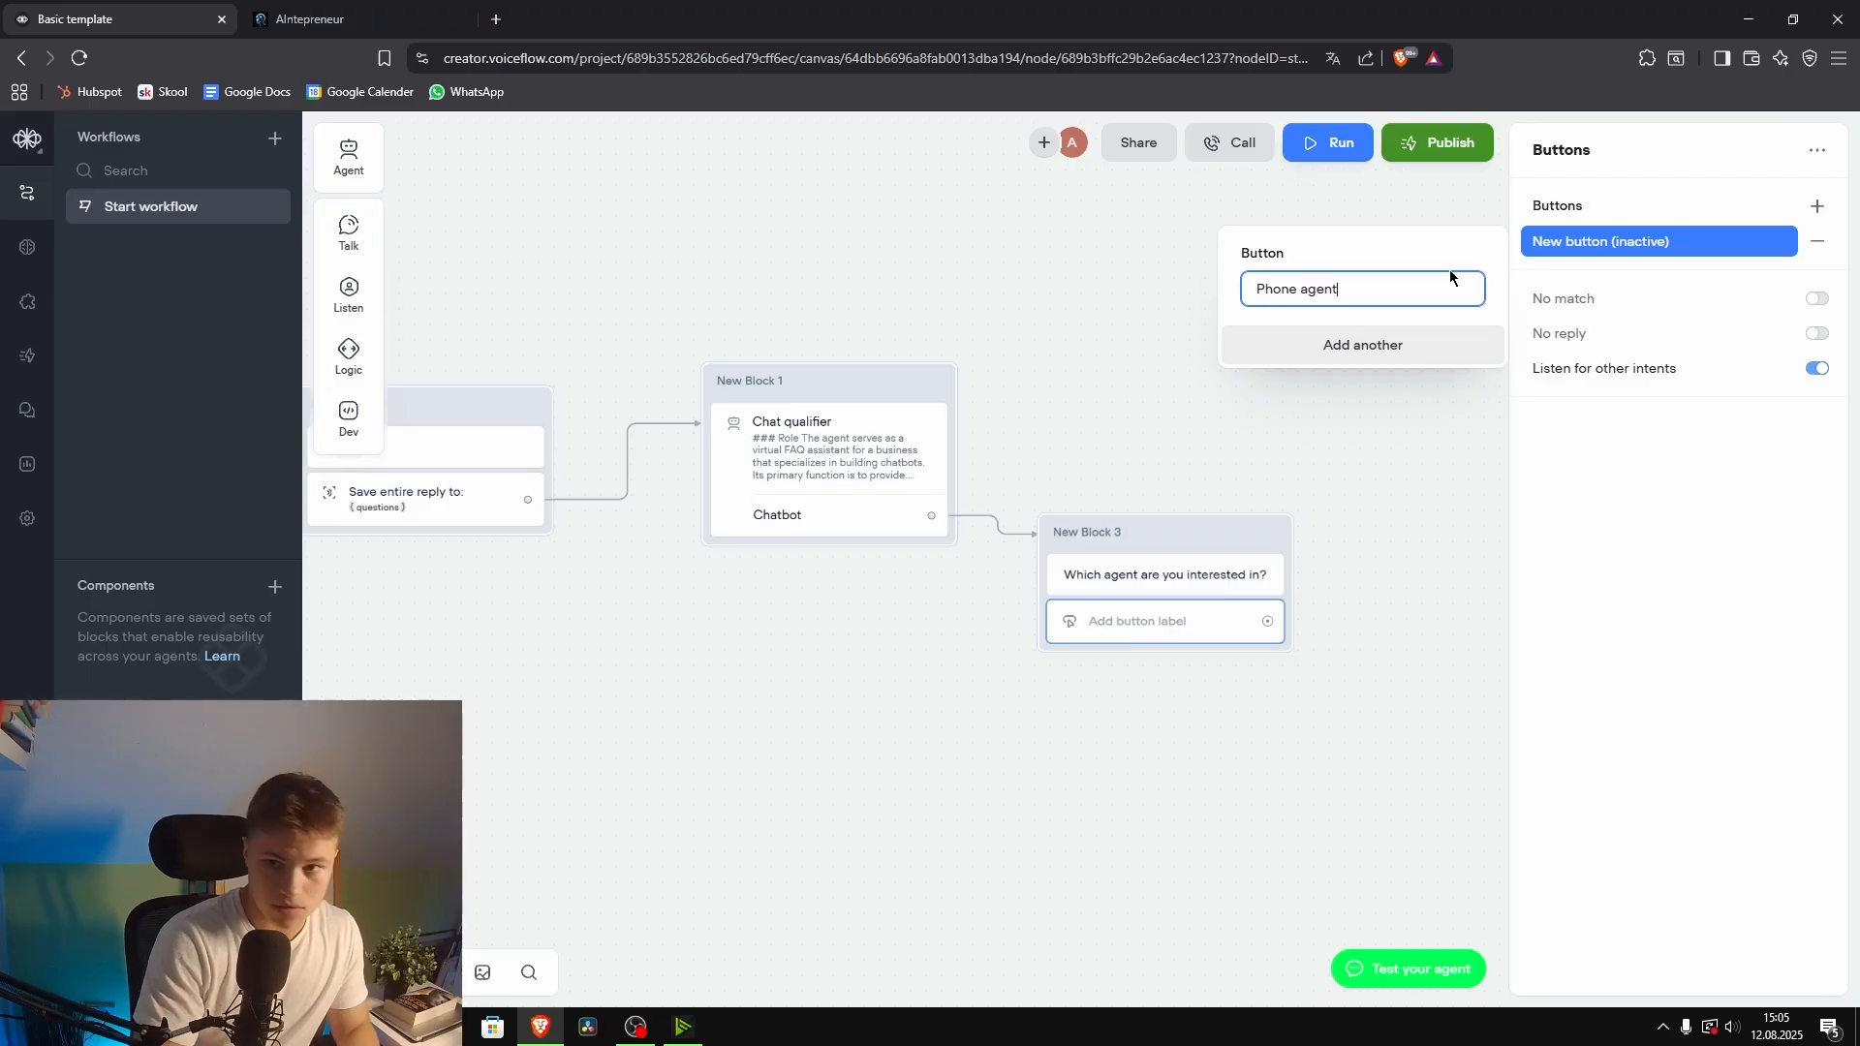
pyautogui.press('Return')
# Step: Add two more buttons to the Buttons step and label the last one "Email agent"
pyautogui.doubleClick(1819, 206)
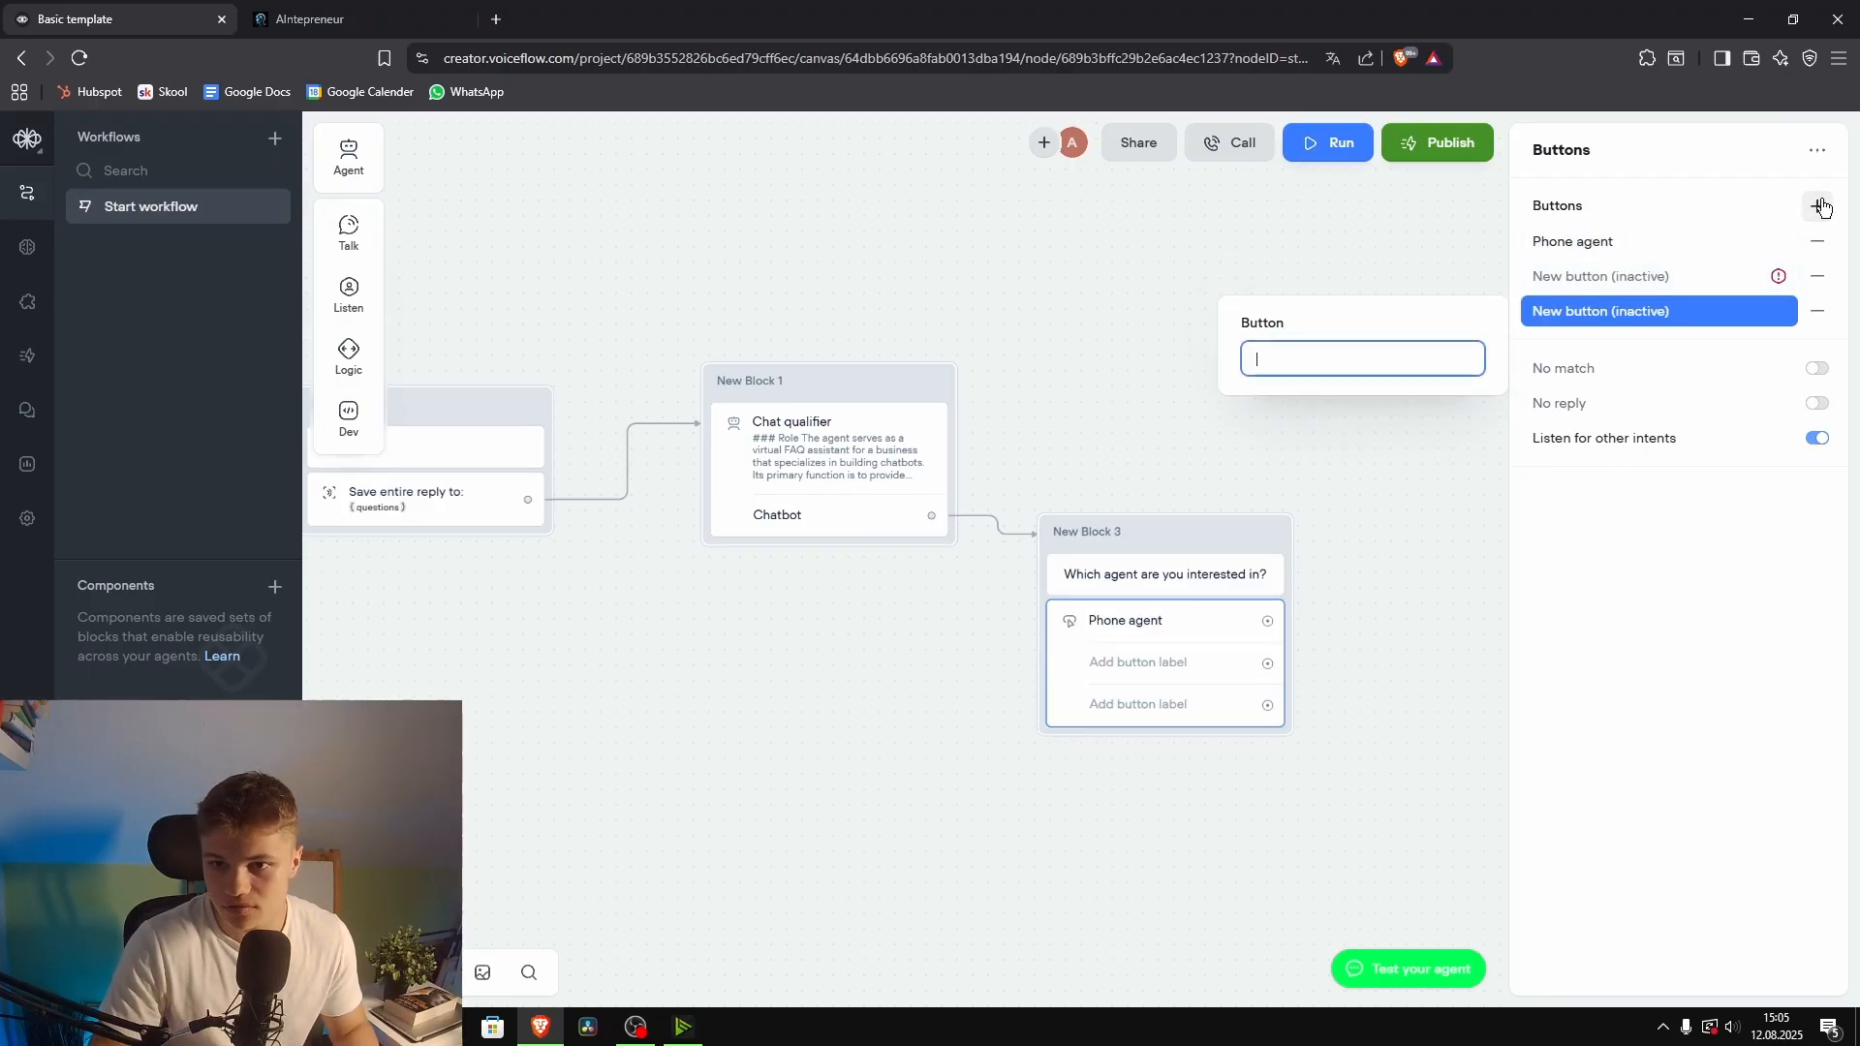
pyautogui.write('Email')
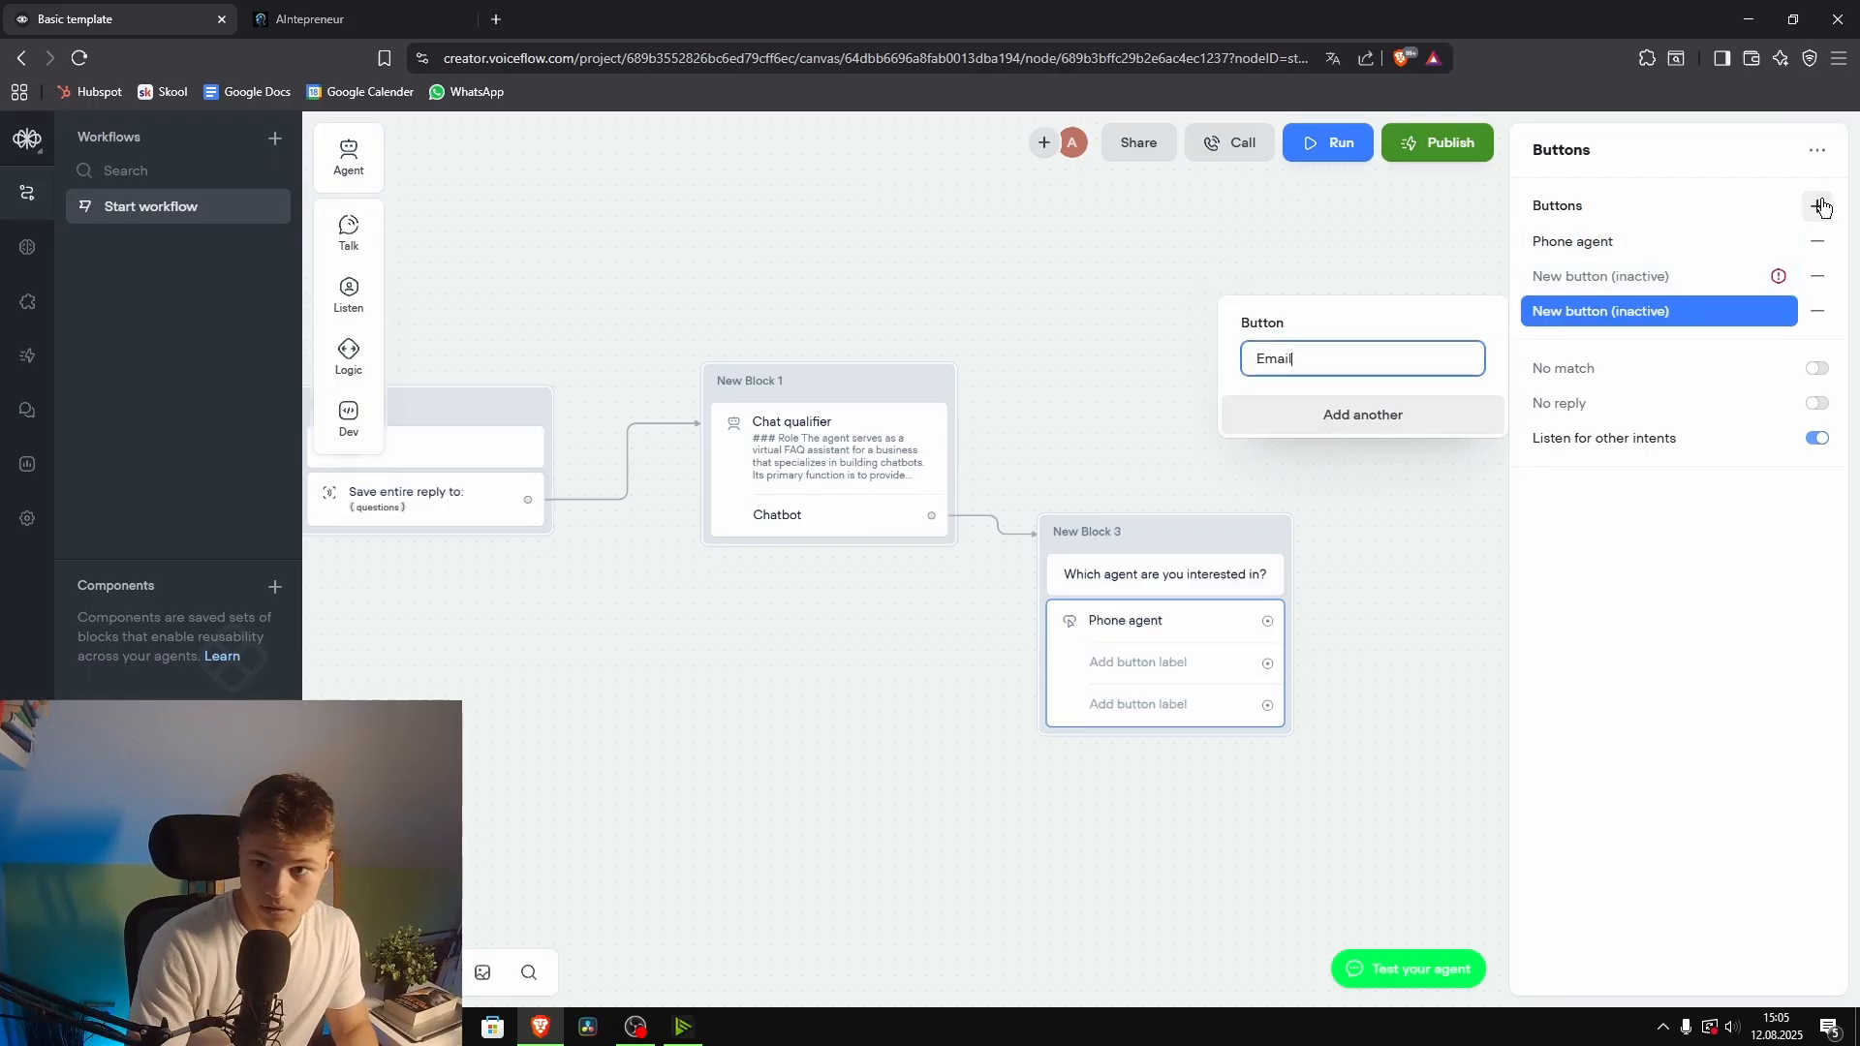
pyautogui.write(' agents')
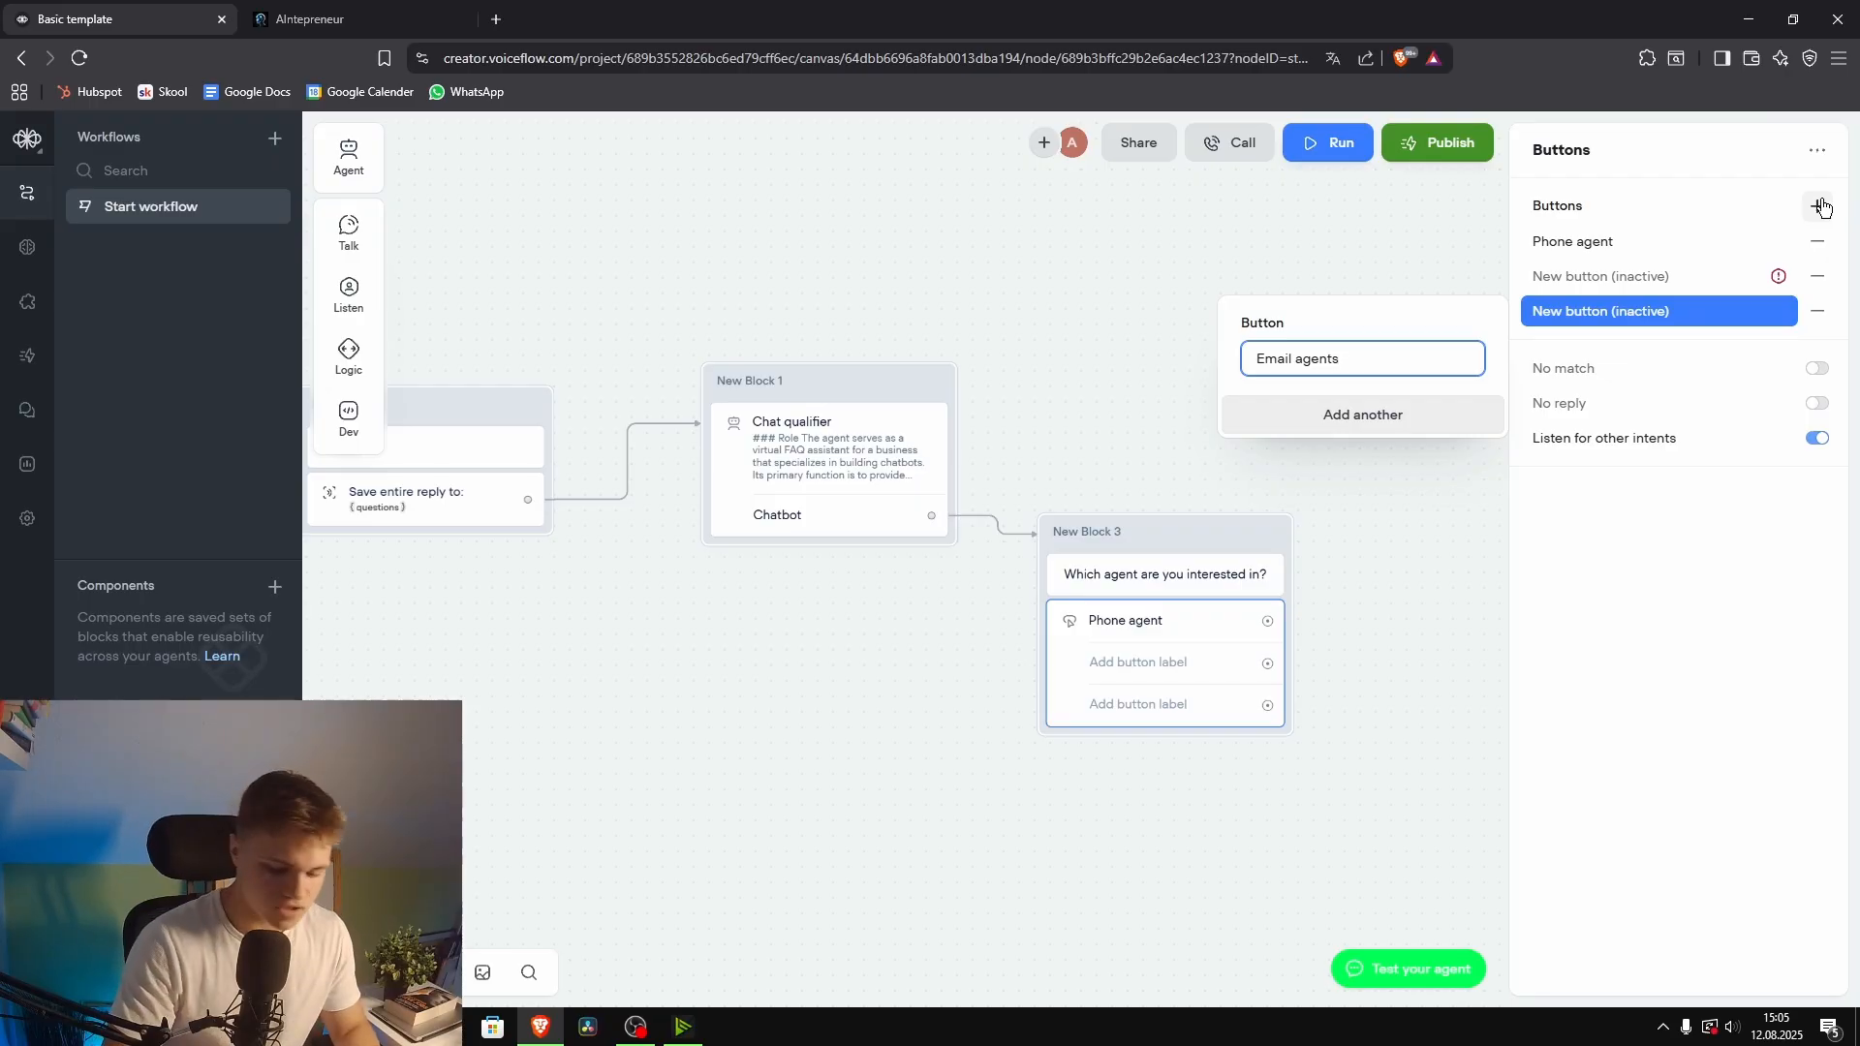
pyautogui.press('BackSpace')
pyautogui.click(1375, 328)
# Step: Label the empty middle button in New Block 3 "Voice Agent"
pyautogui.click(1623, 279)
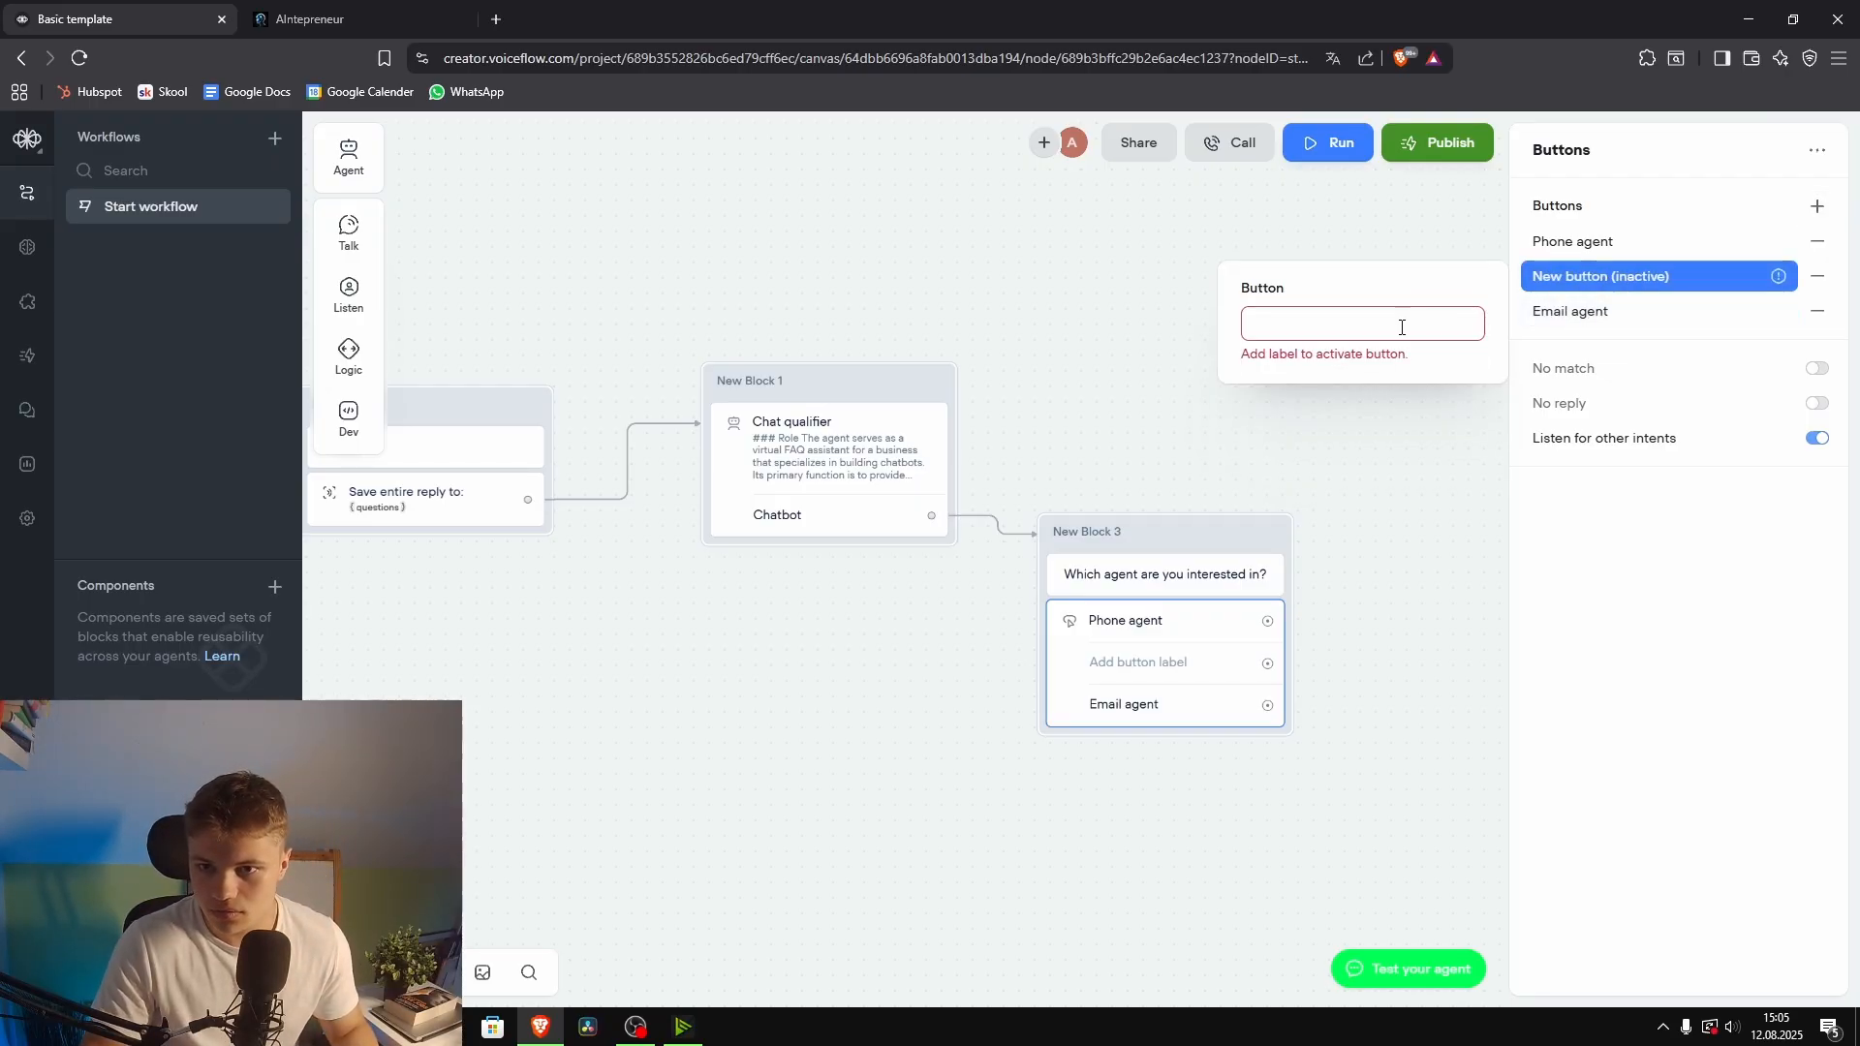
pyautogui.click(1395, 325)
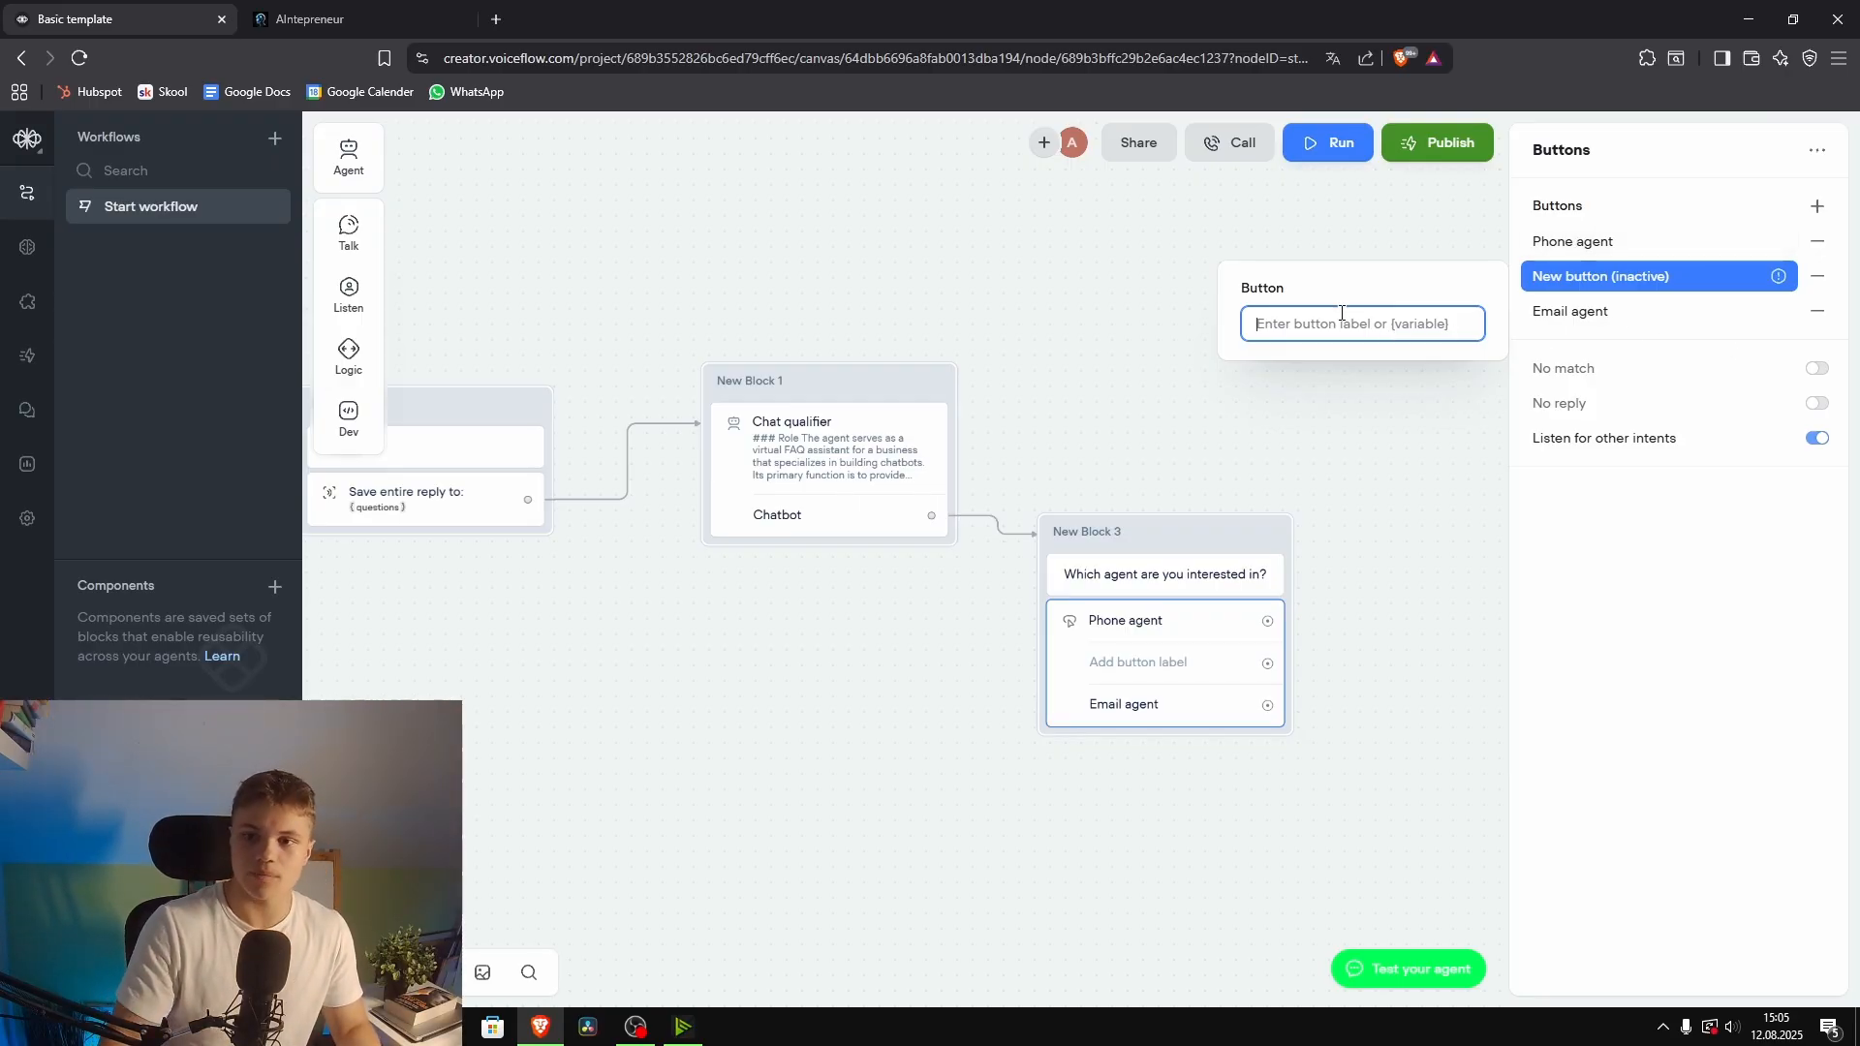
pyautogui.write('Vo')
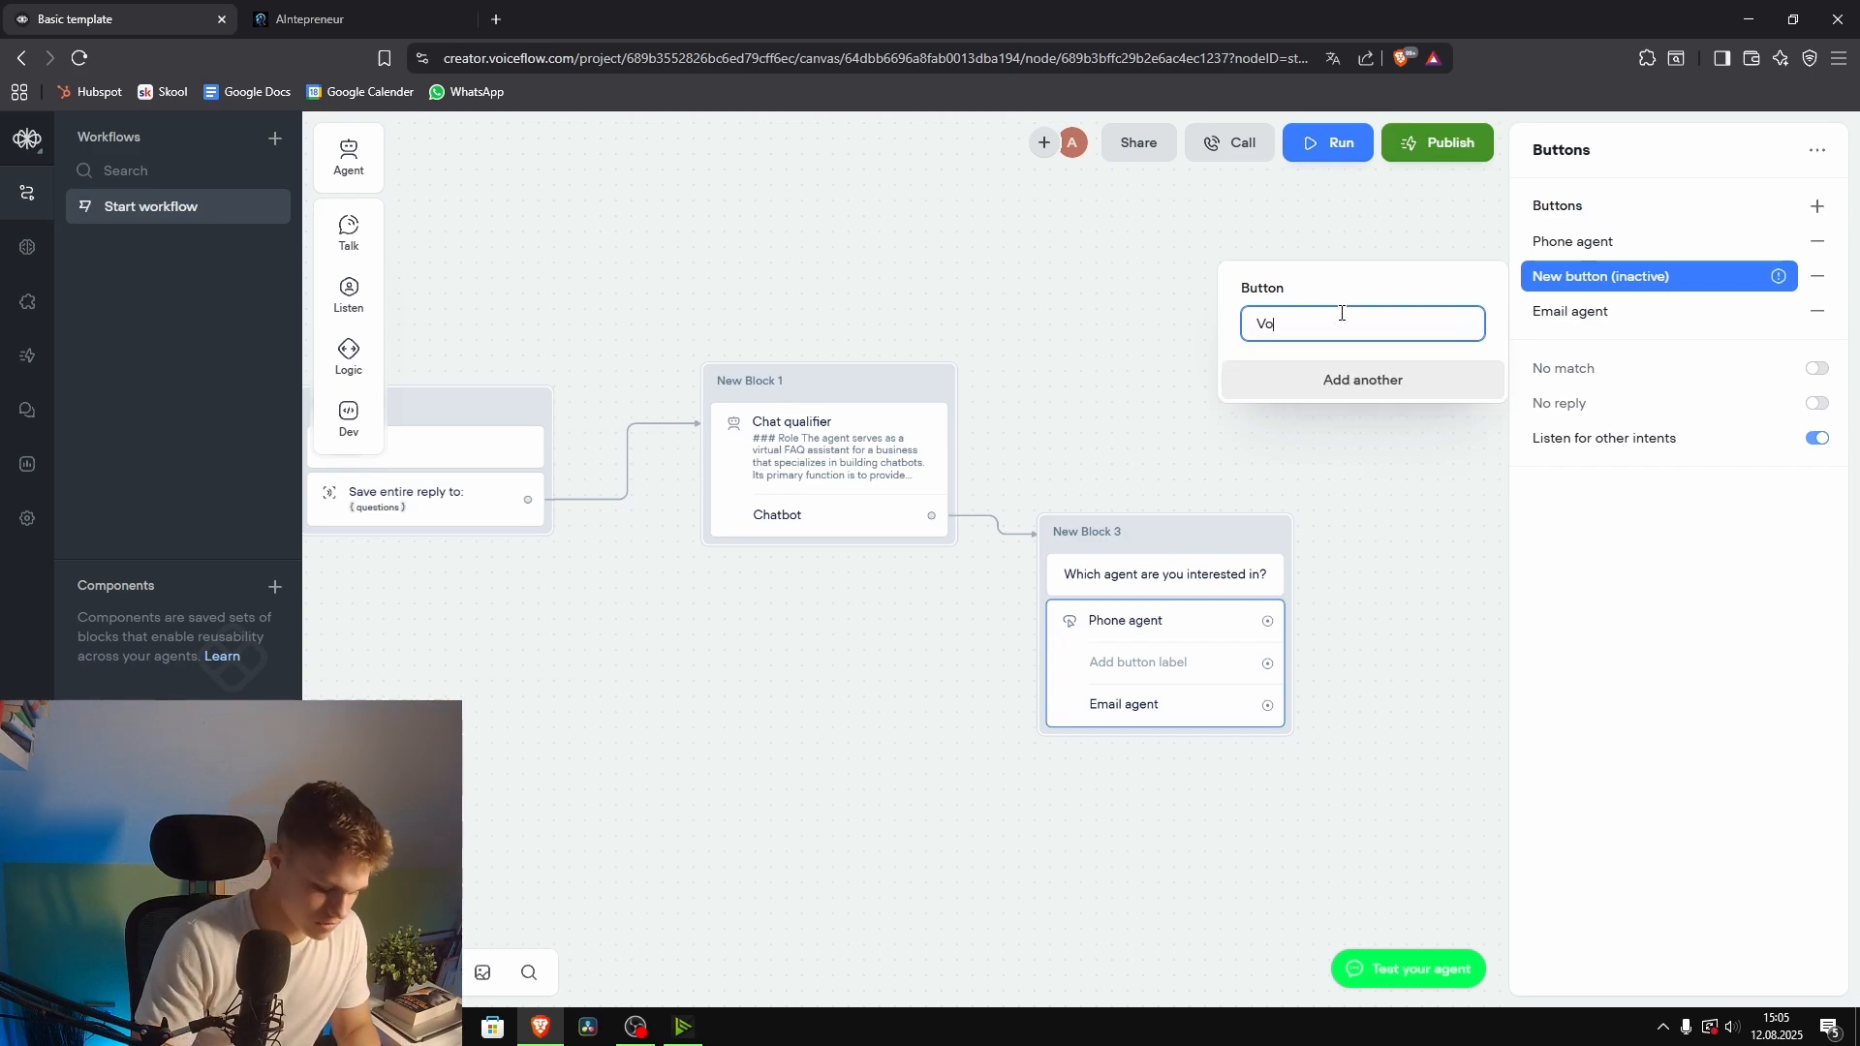
pyautogui.write('ice Agent')
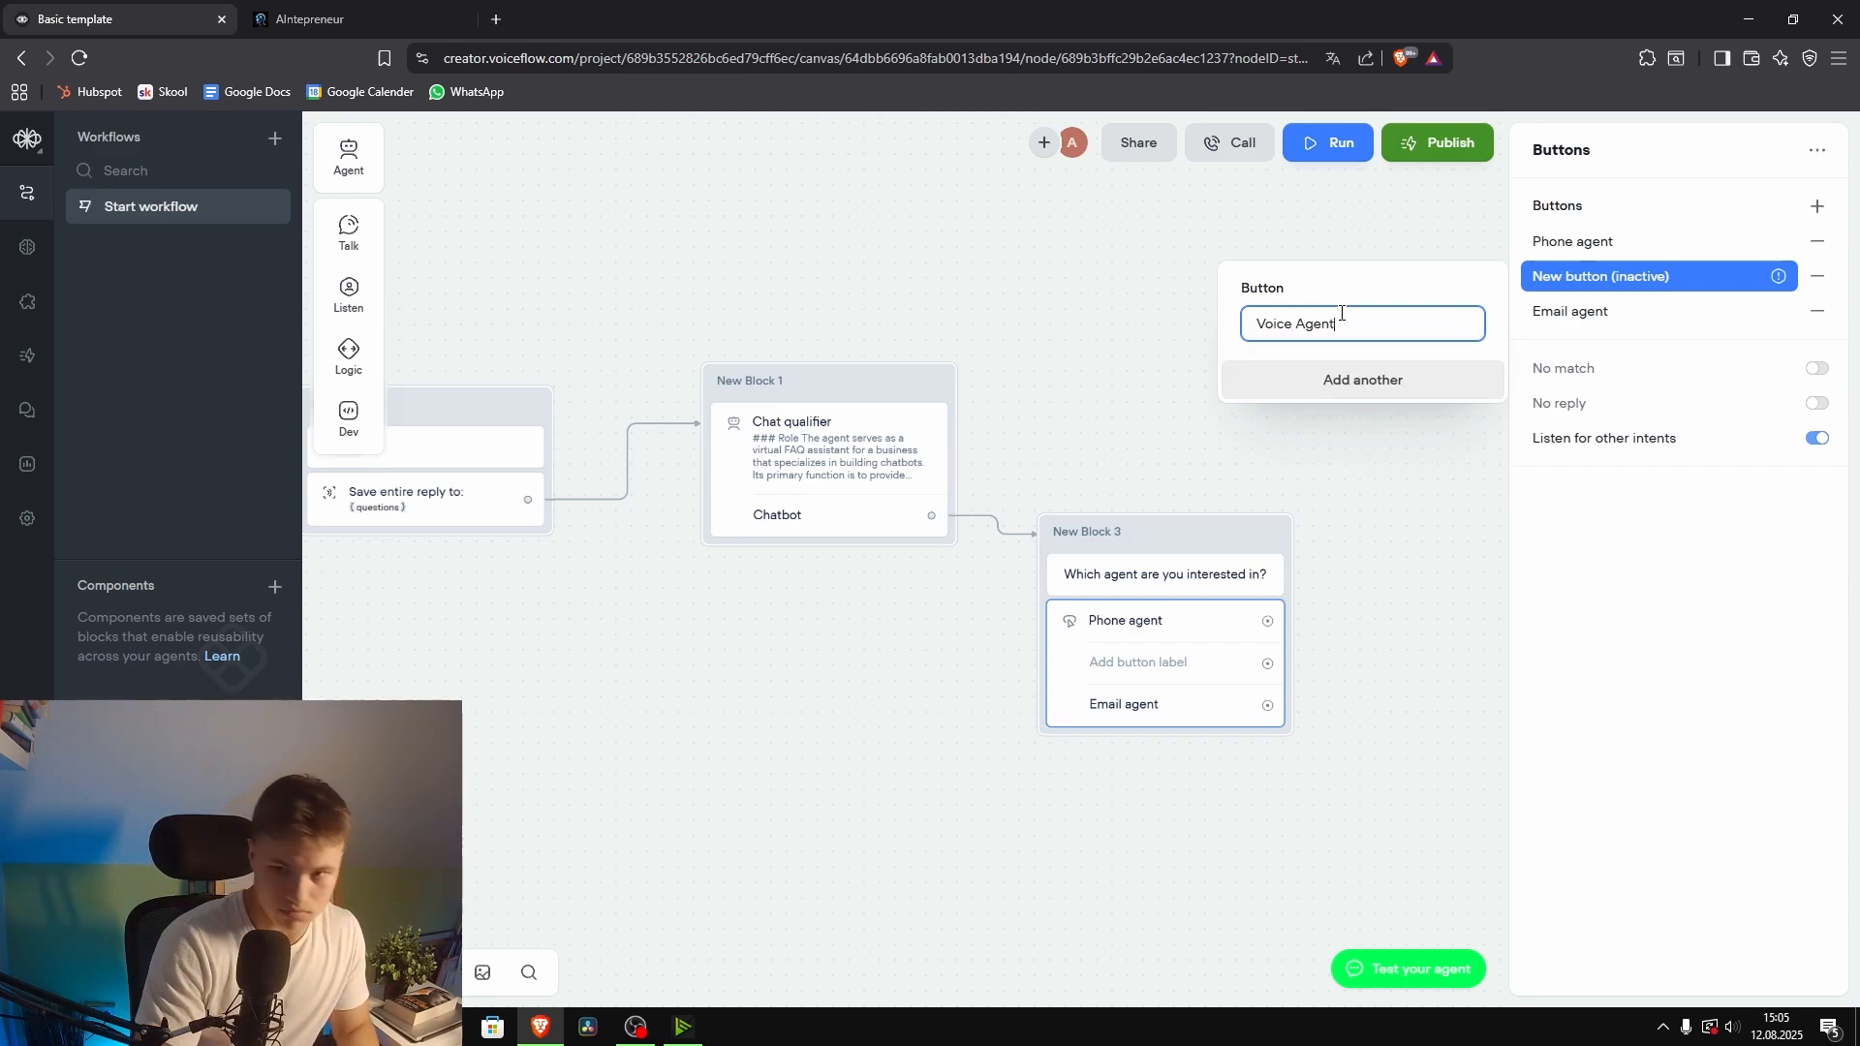
pyautogui.click(1197, 479)
# Step: Link the Phone agent button to a new block containing a Carousel step with three cards
pyautogui.moveTo(1197, 479); pyautogui.dragTo(884, 333)
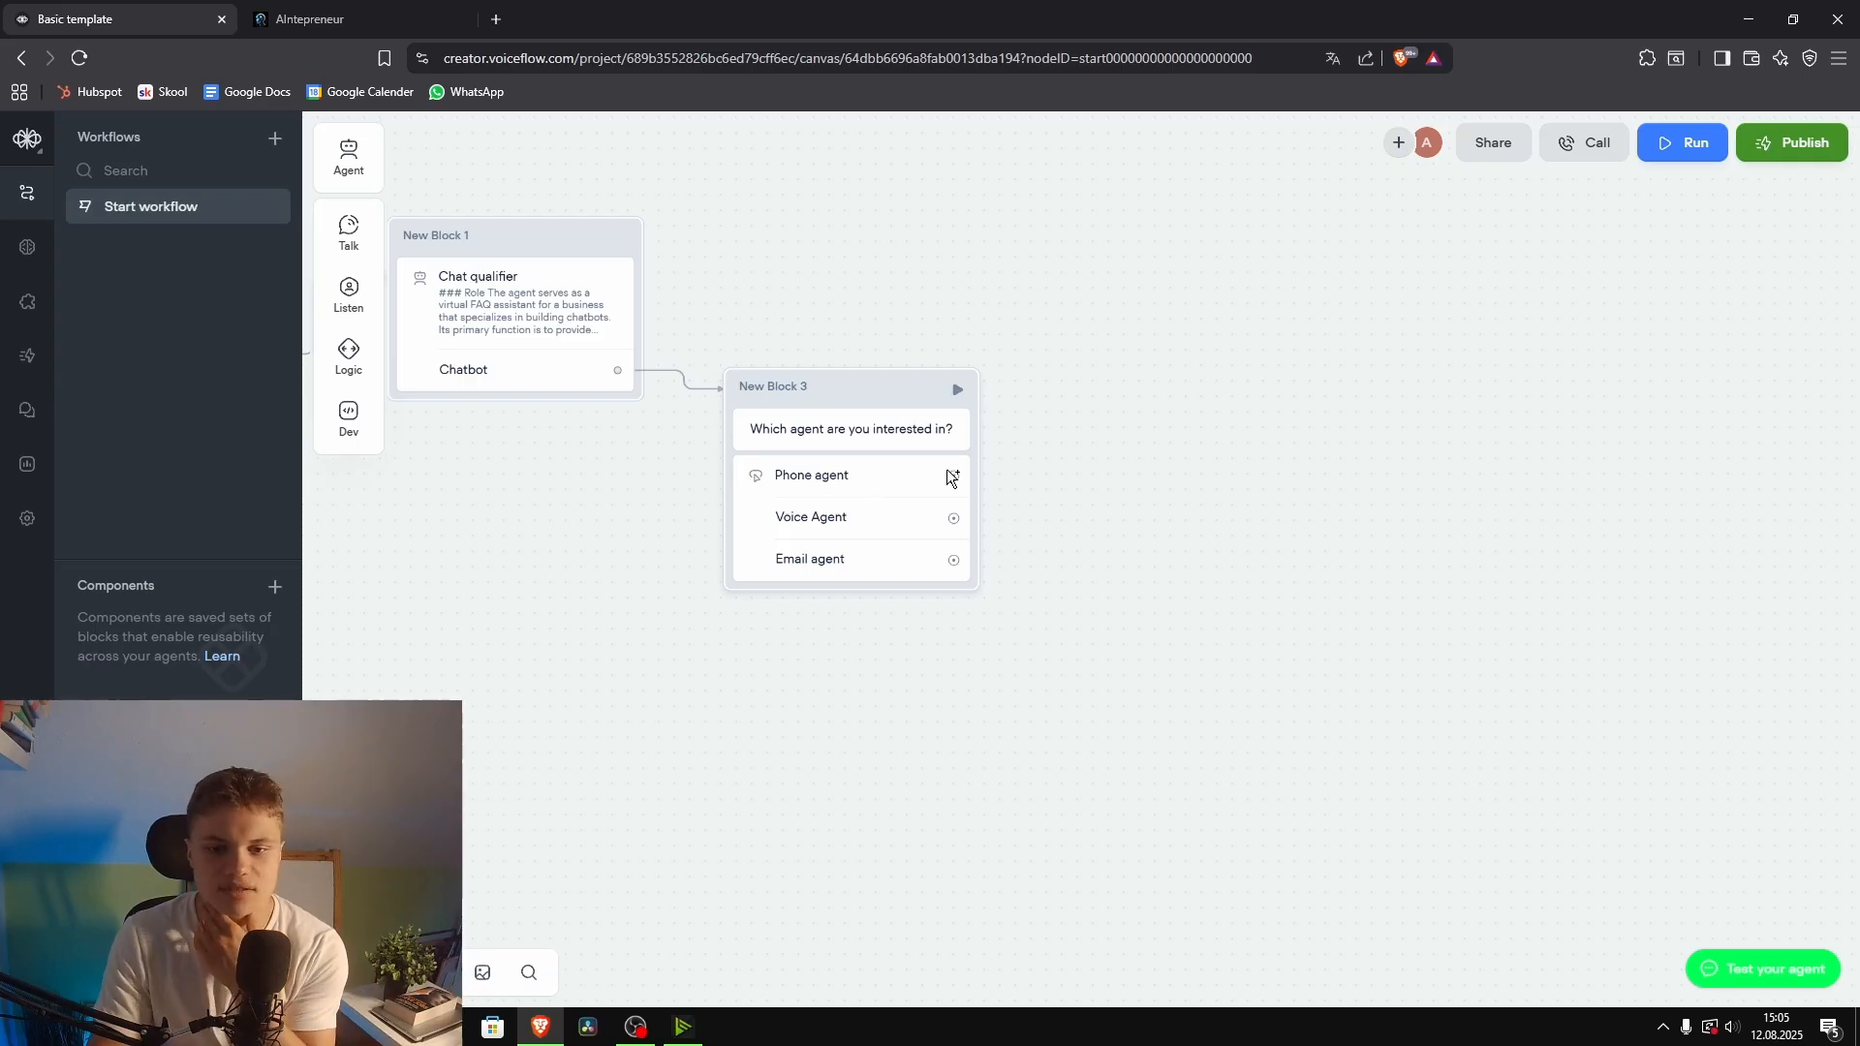
pyautogui.moveTo(953, 476); pyautogui.dragTo(1051, 389)
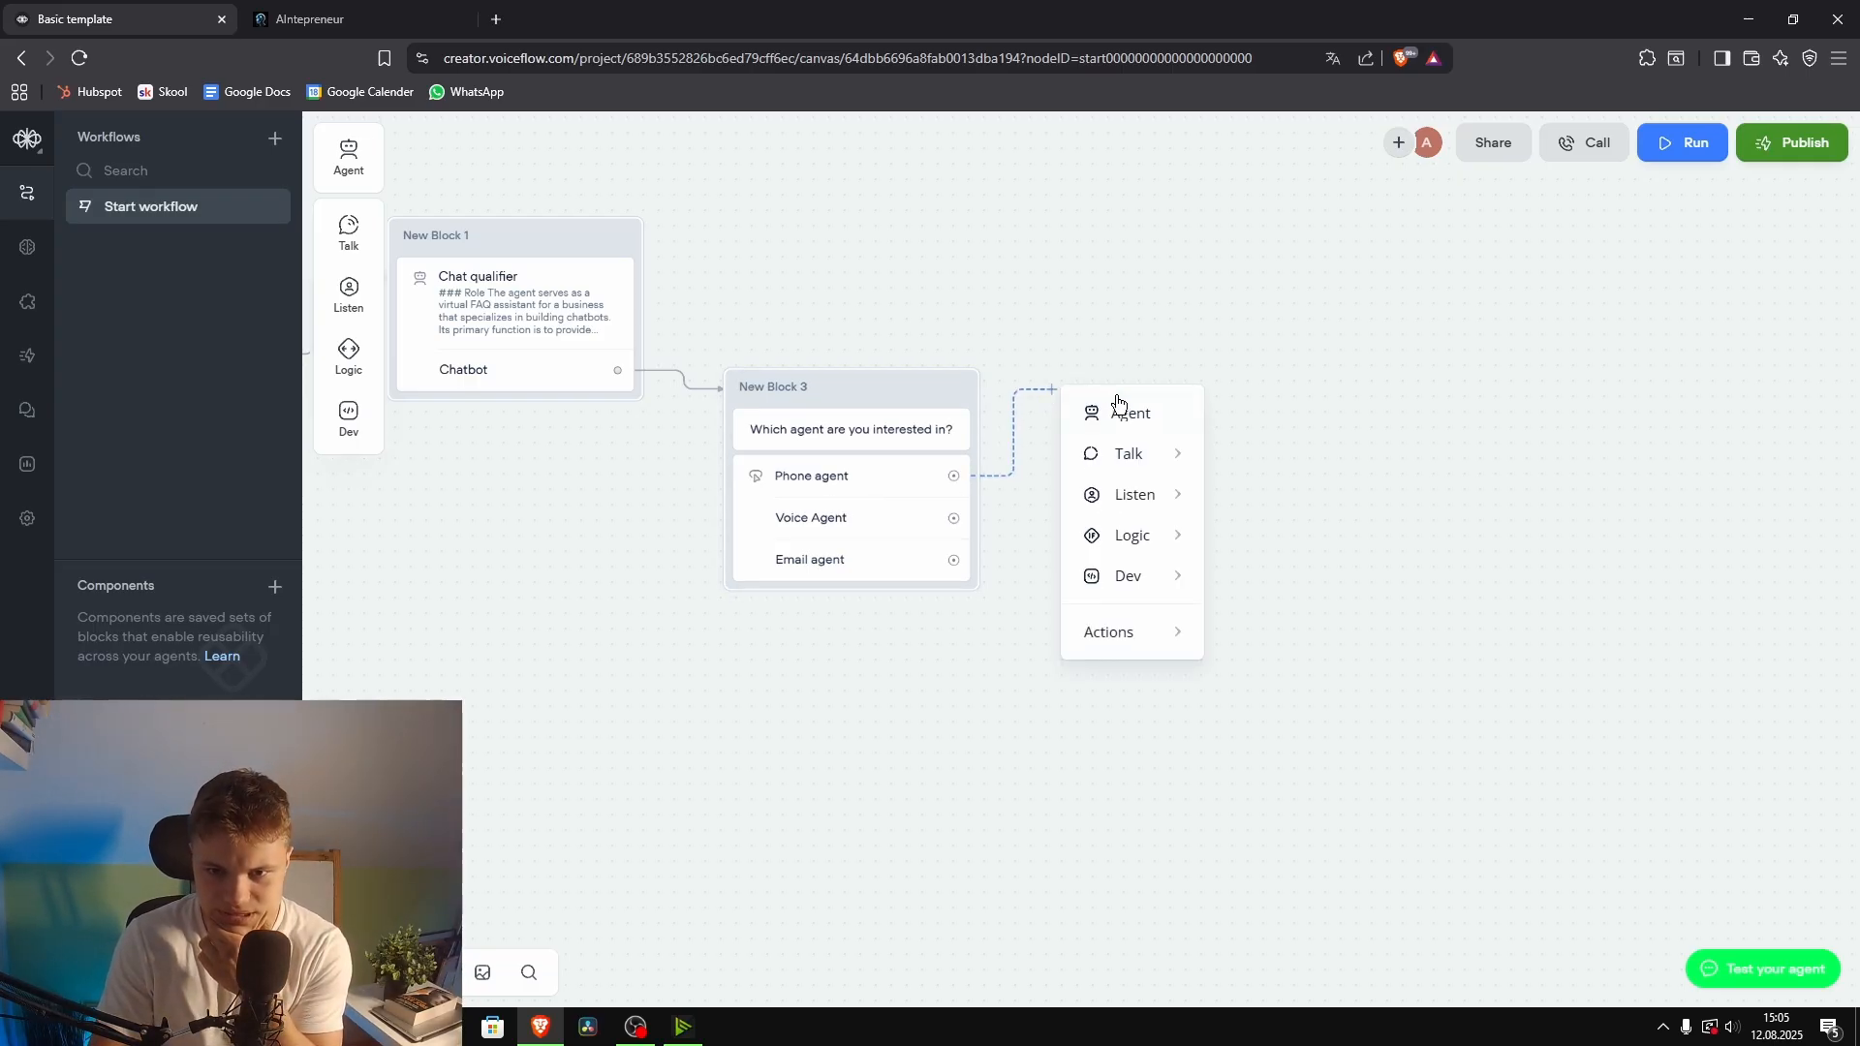
pyautogui.moveTo(1161, 461)
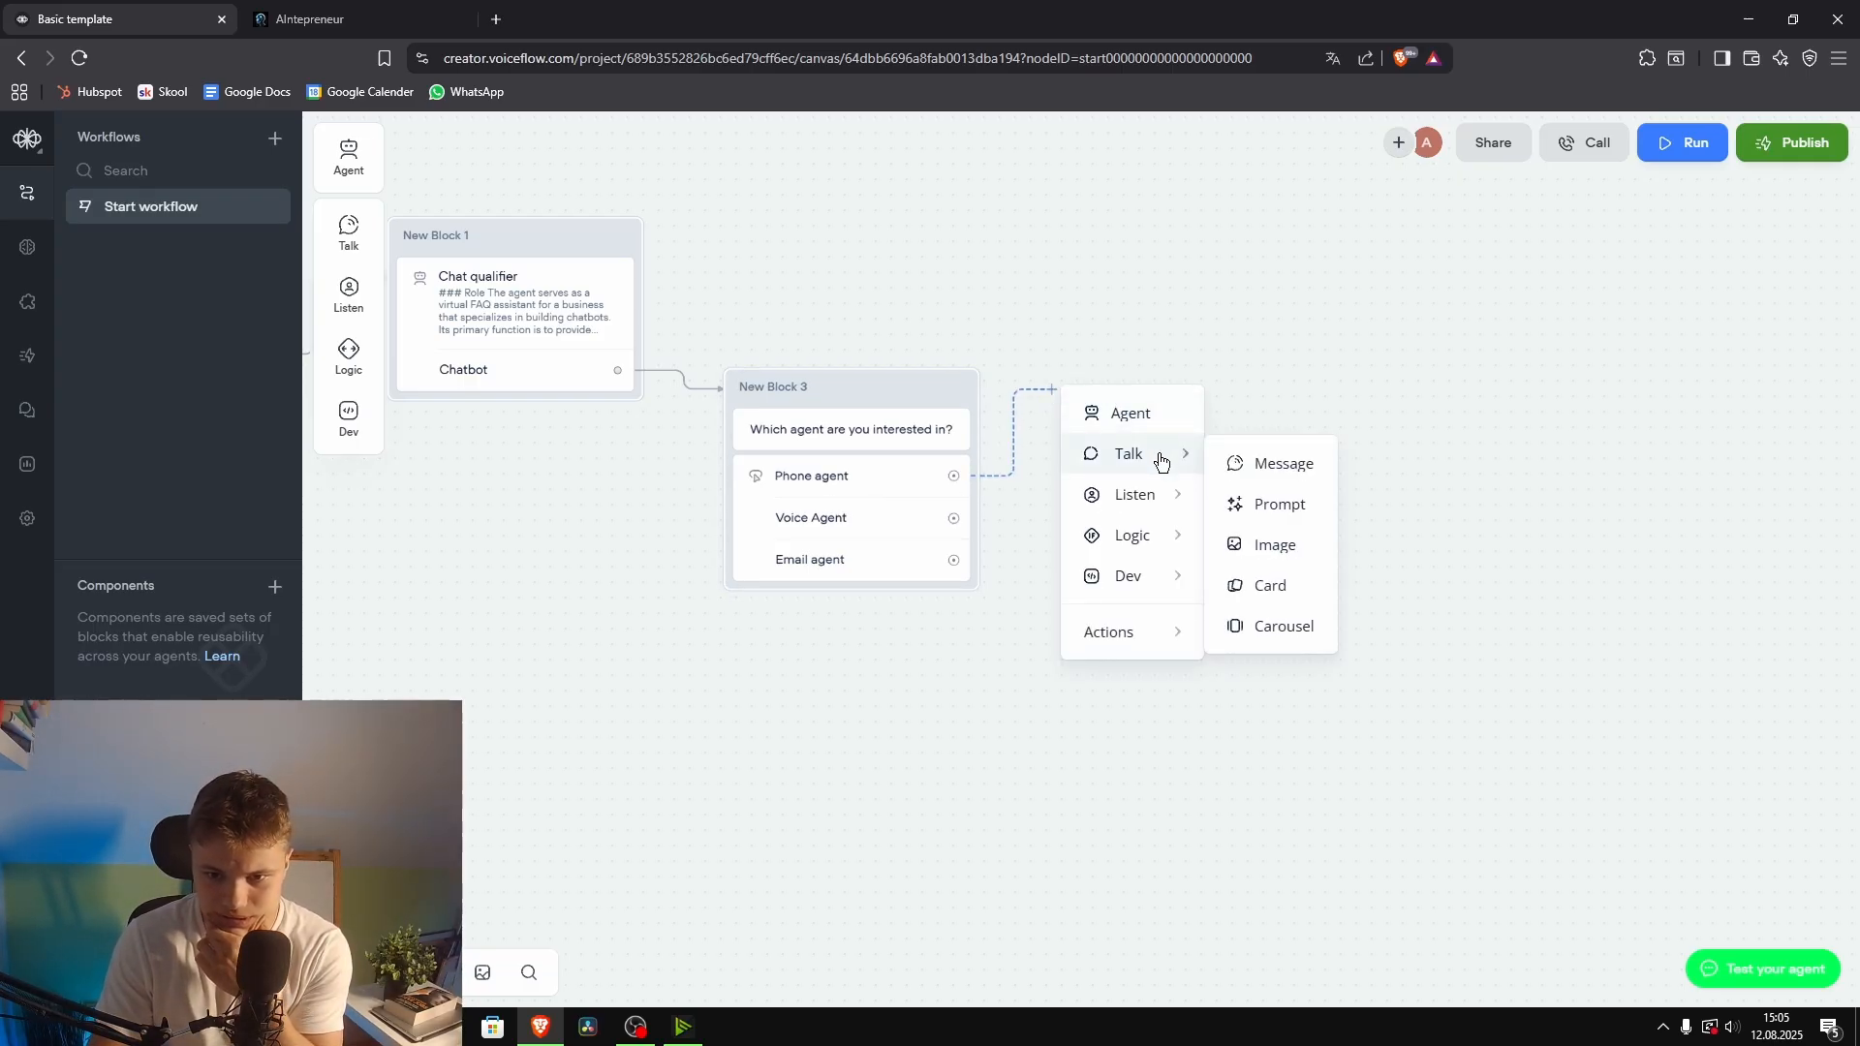
pyautogui.moveTo(1202, 642)
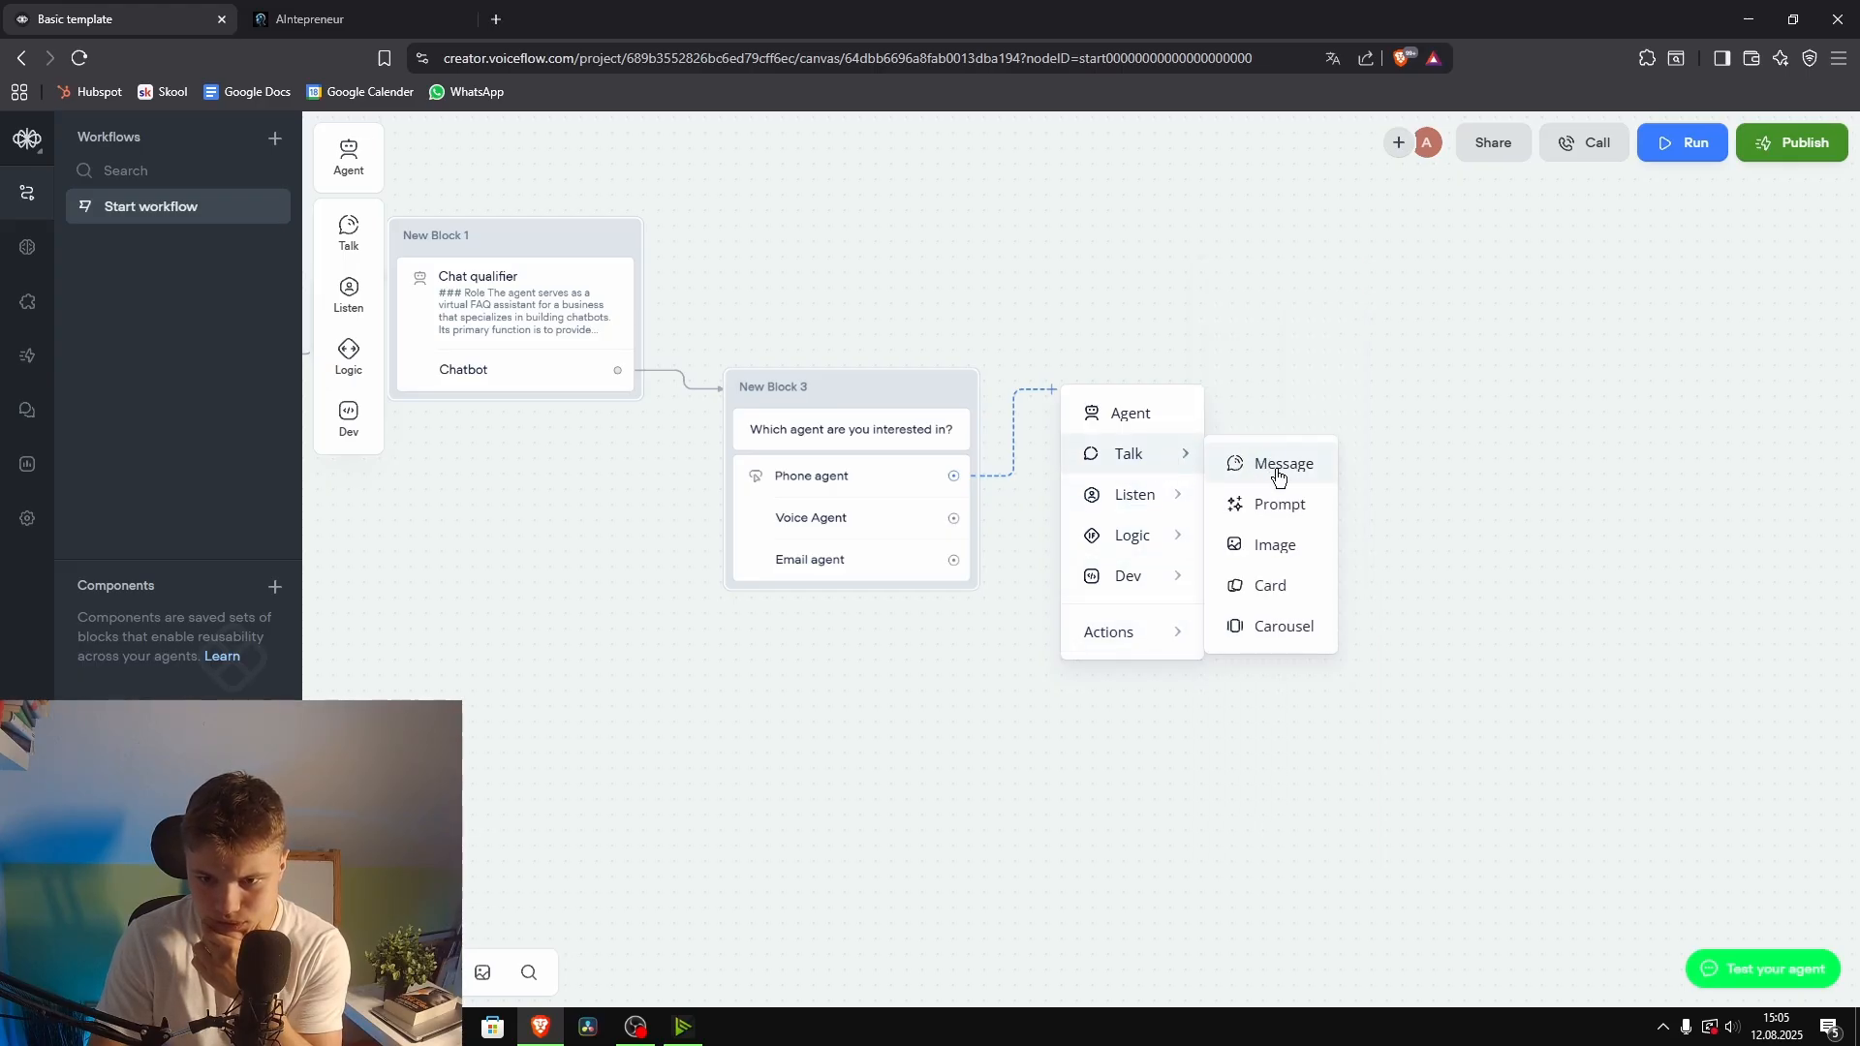
pyautogui.click(1284, 626)
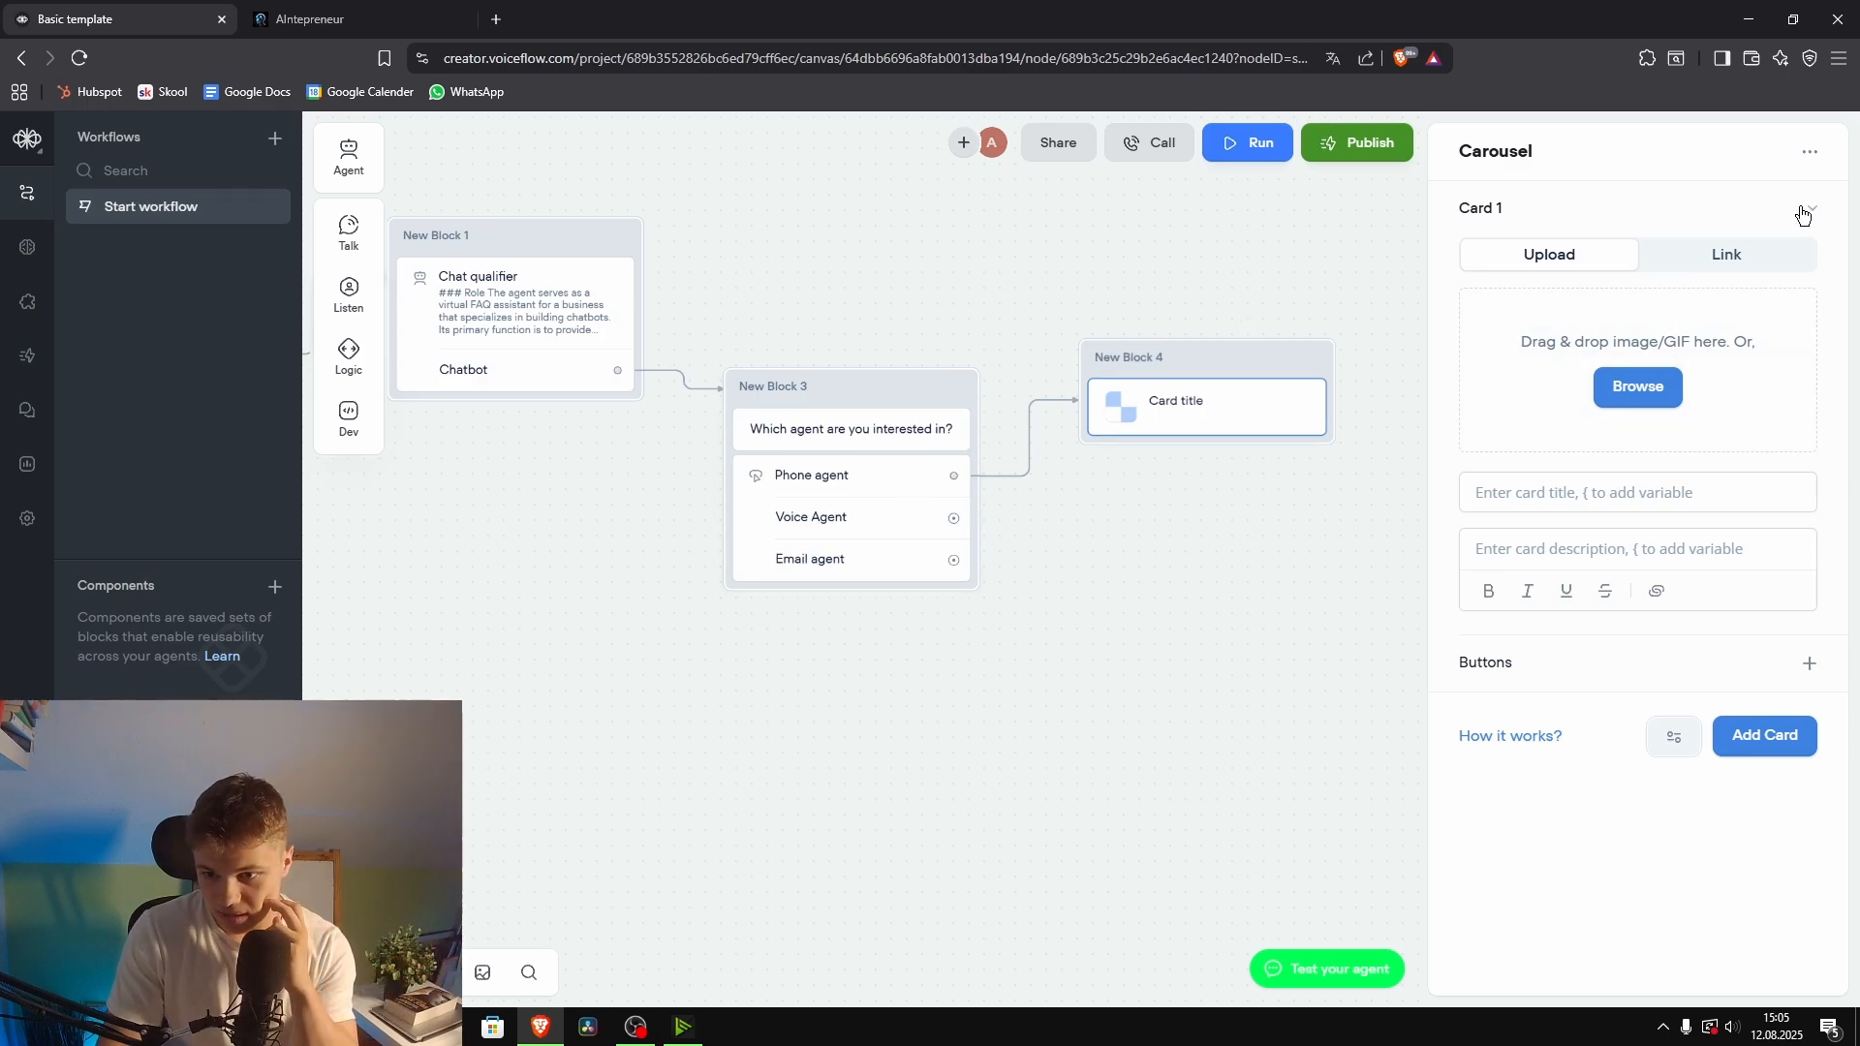
pyautogui.click(1755, 748)
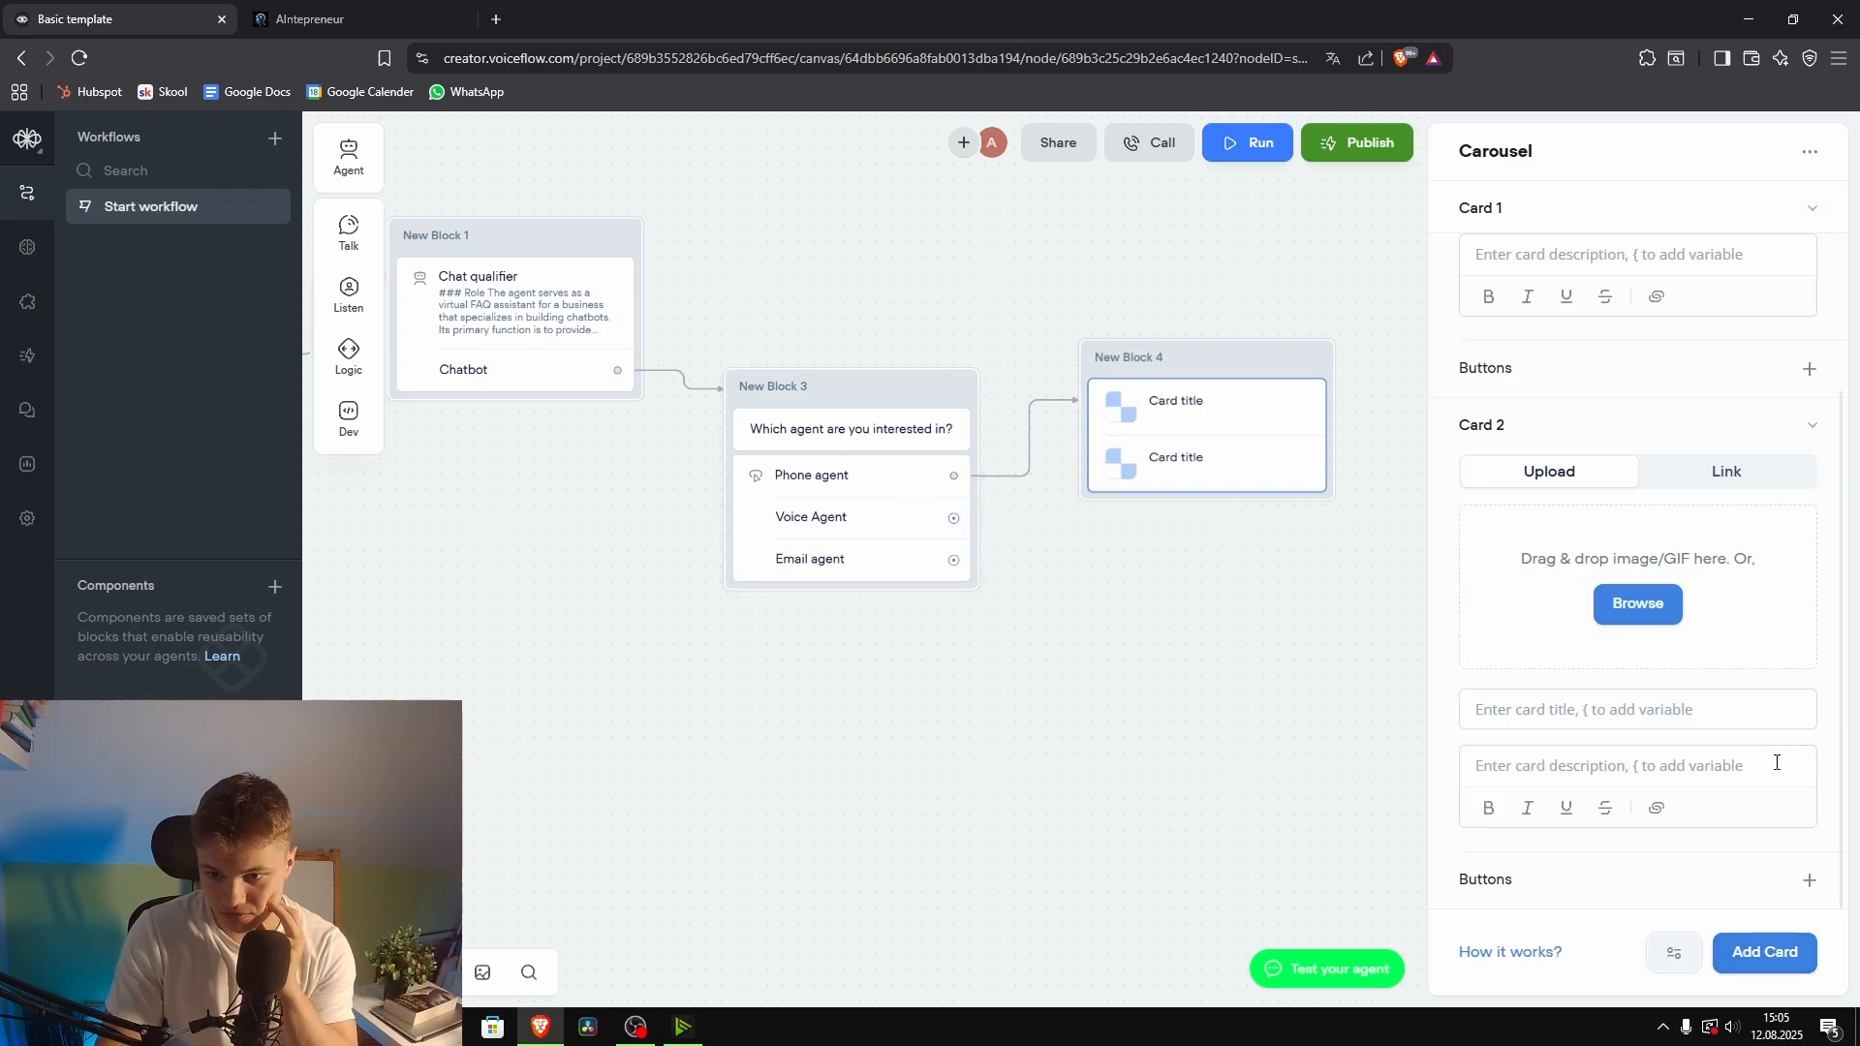
pyautogui.click(1779, 974)
pyautogui.scroll(2, 1744, 905)
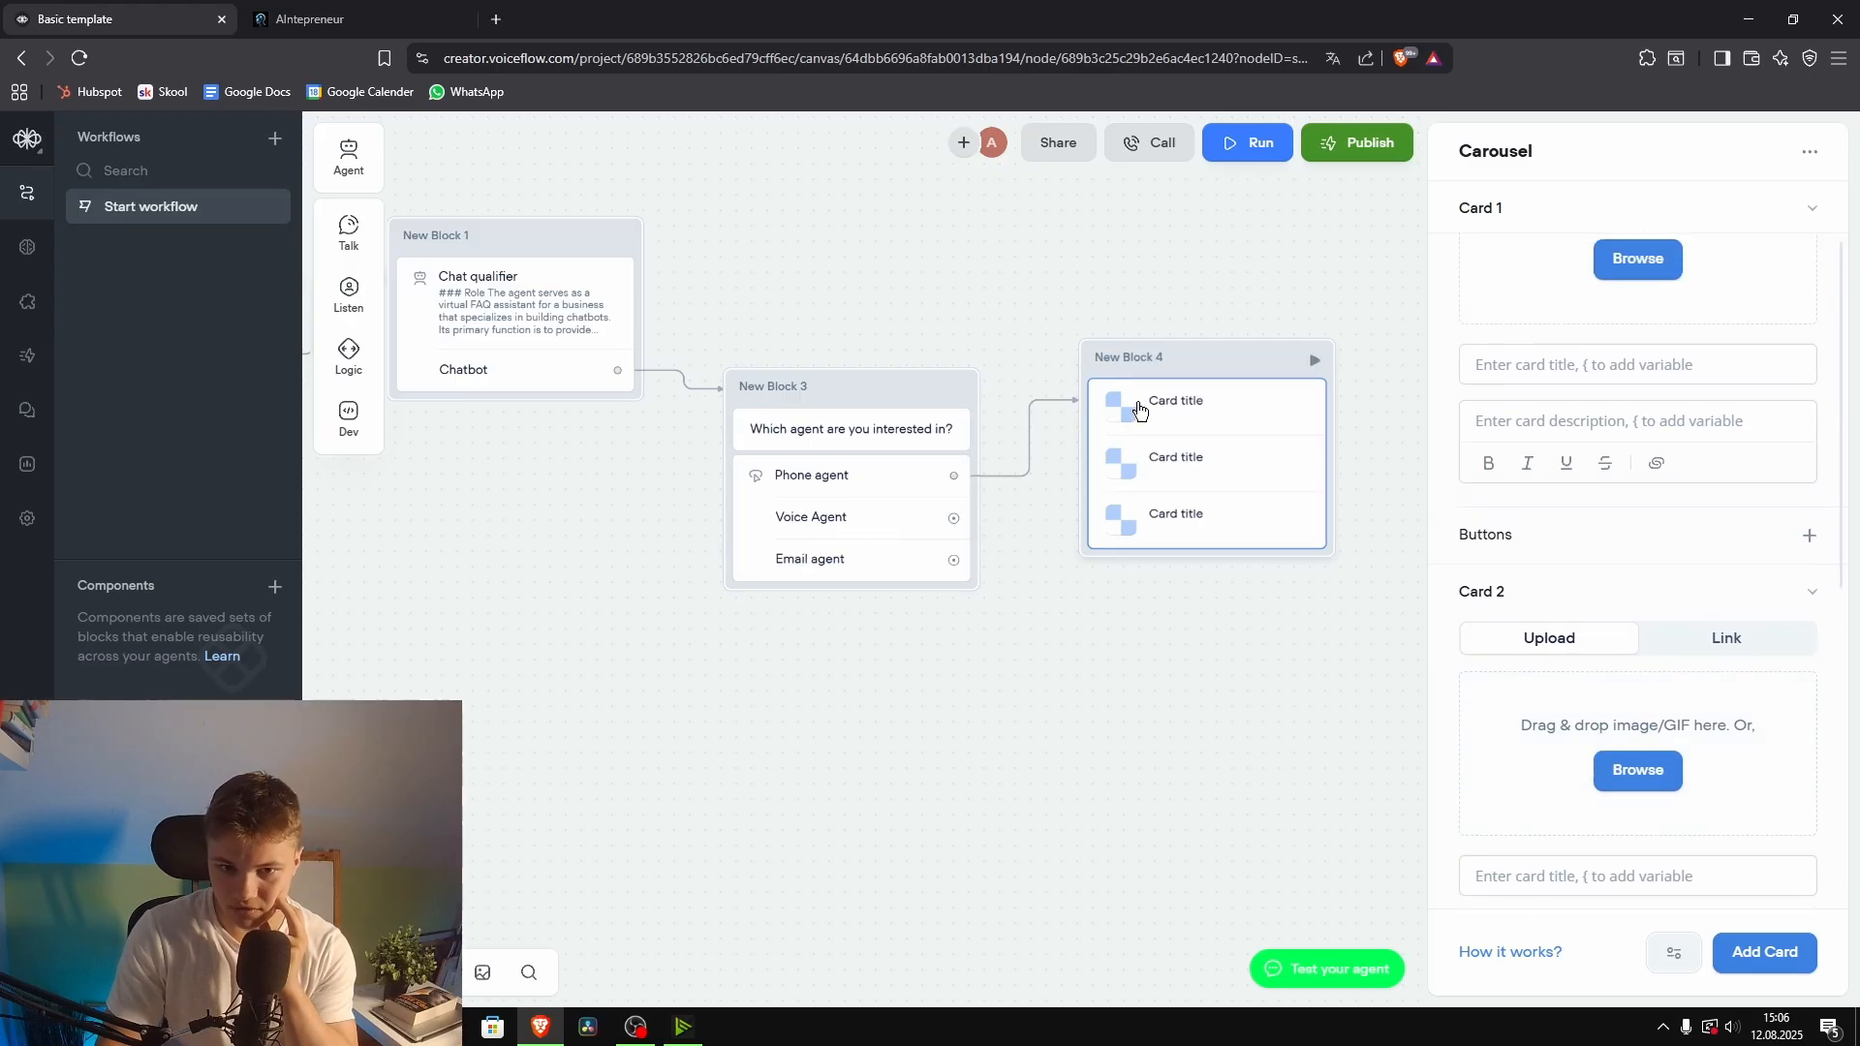
# Step: Move the carousel block above New Block 3 on the canvas and set Card 1's image source to Link
pyautogui.moveTo(1219, 366); pyautogui.dragTo(1236, 255)
pyautogui.click(1219, 303)
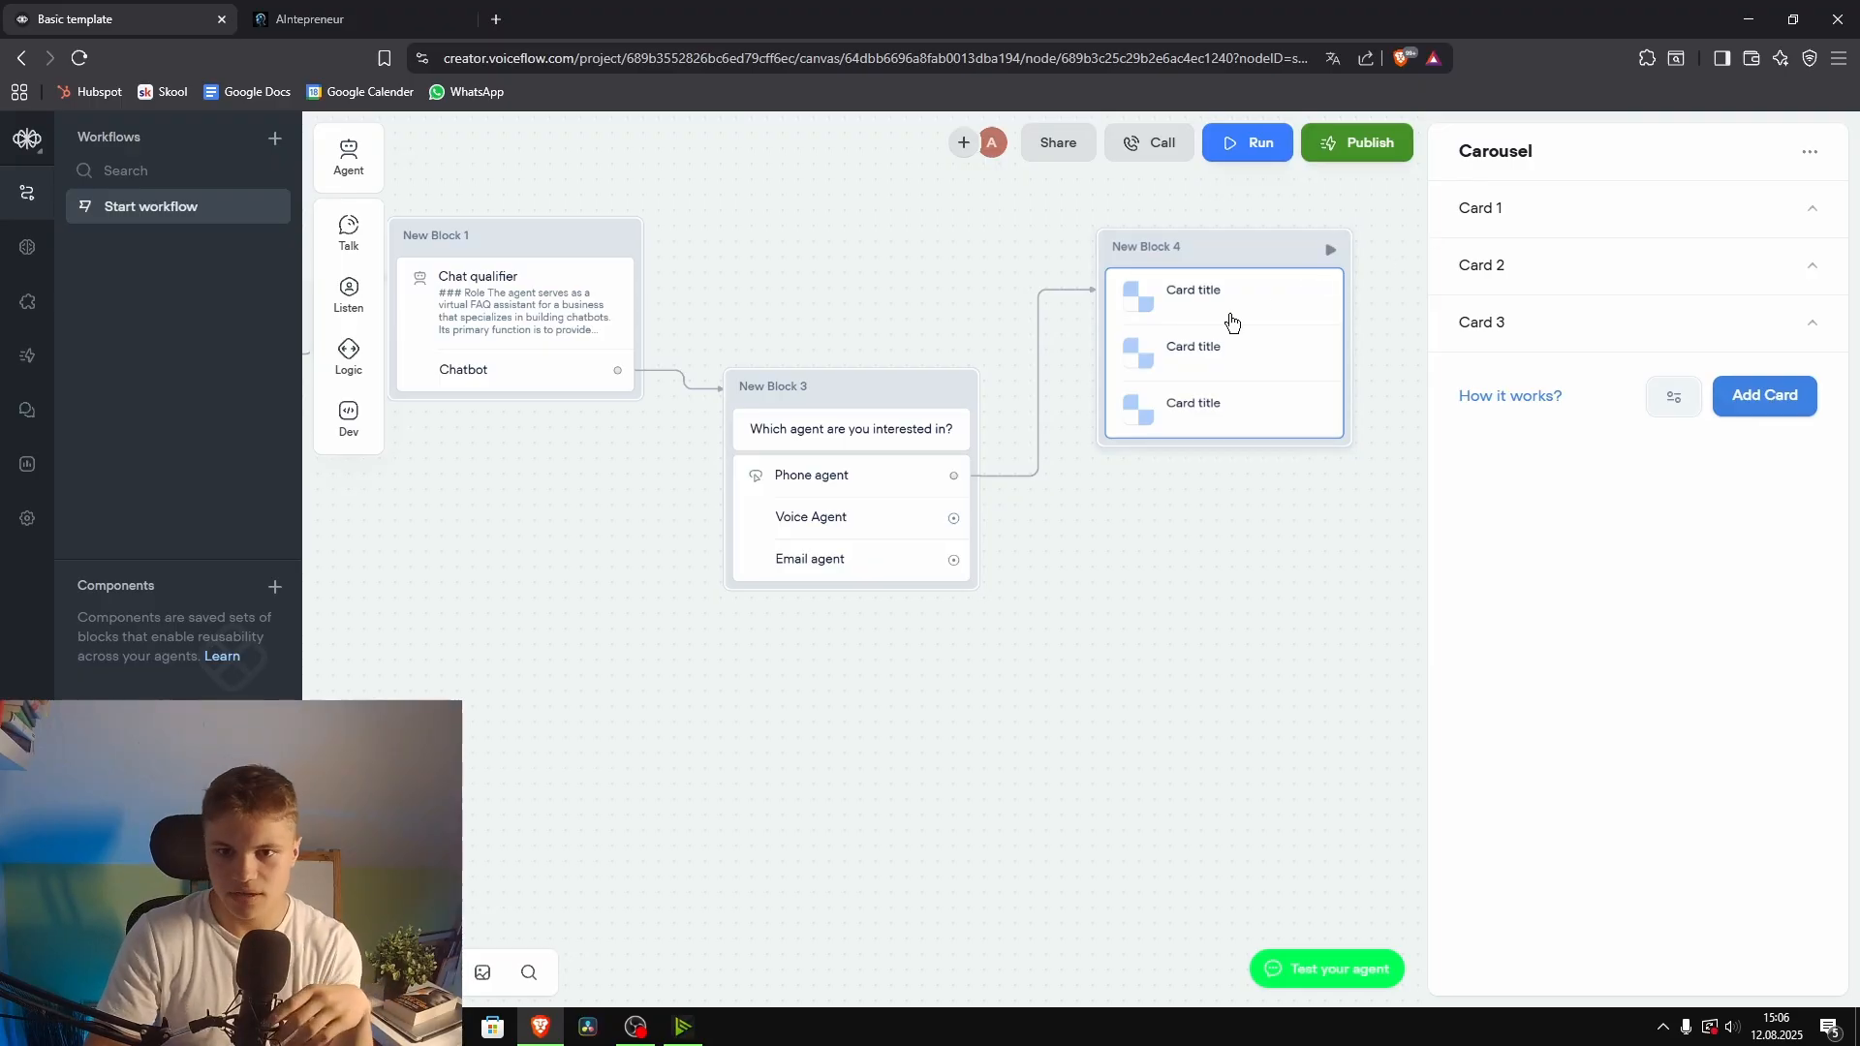
pyautogui.click(1526, 204)
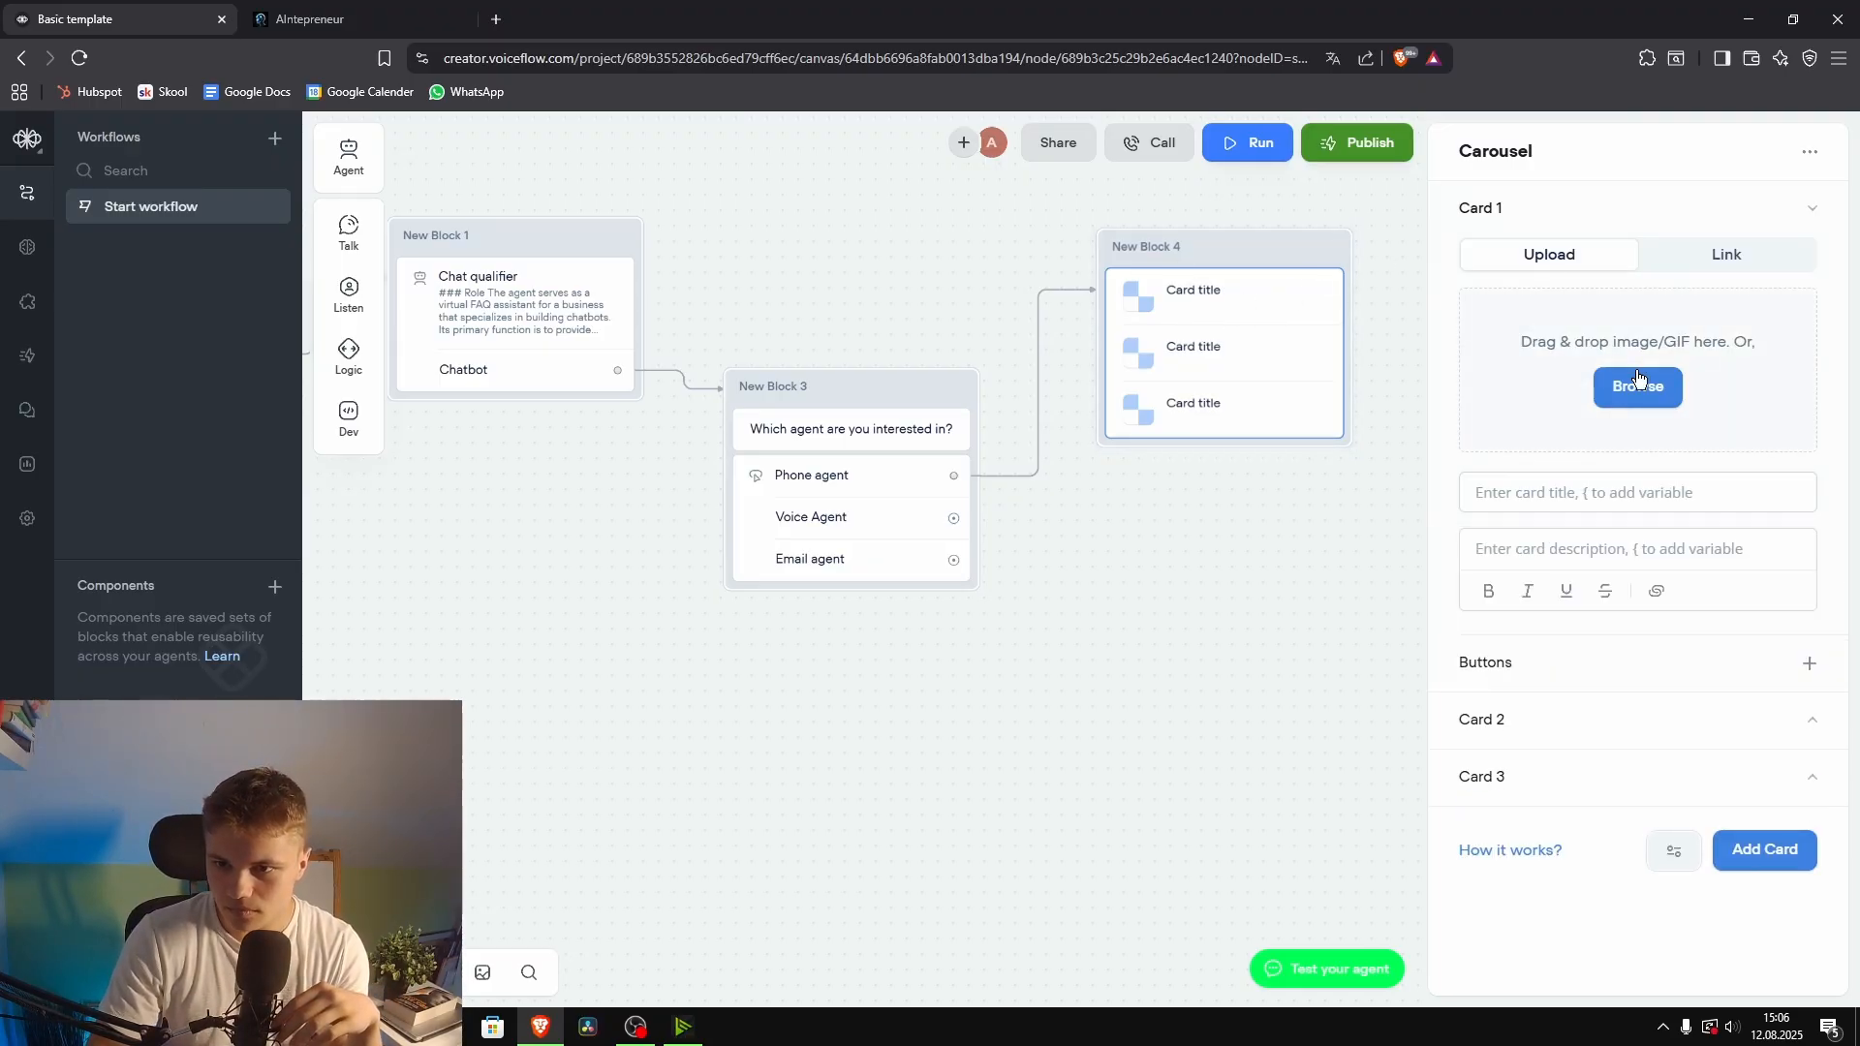
pyautogui.click(1724, 254)
pyautogui.click(1293, 581)
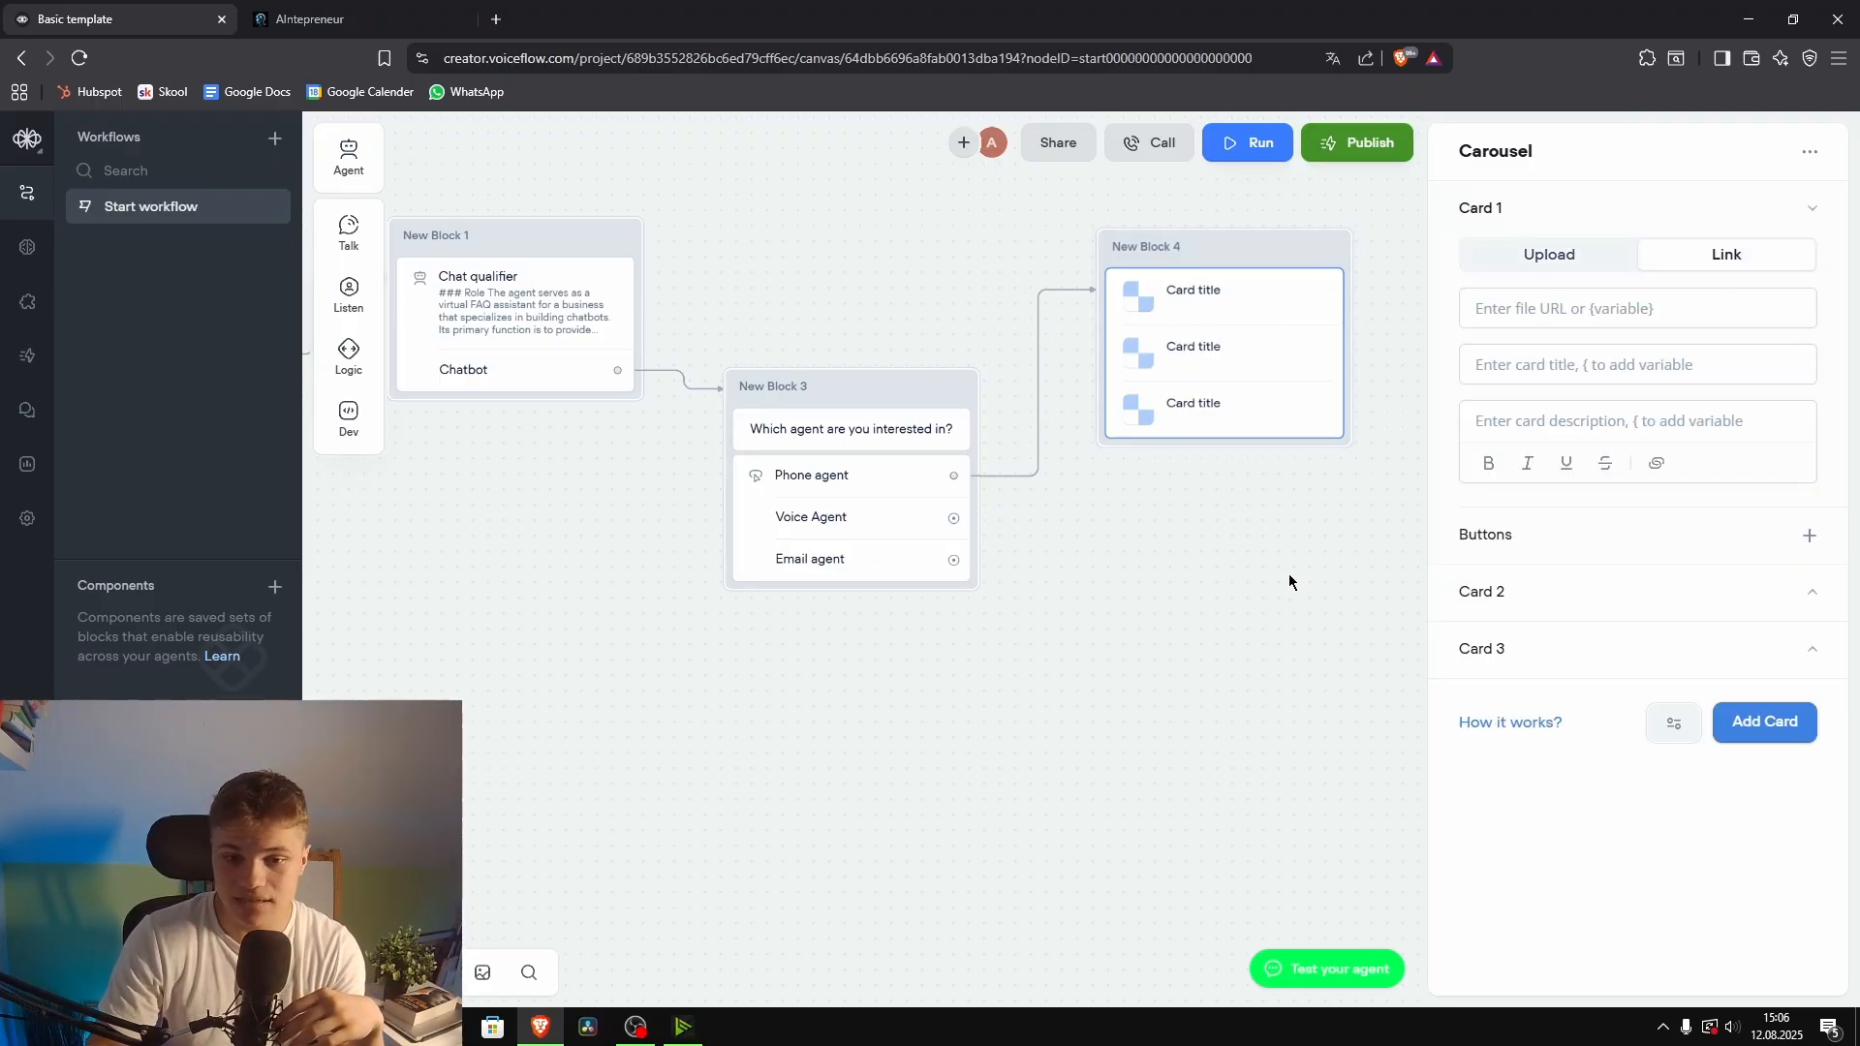
pyautogui.moveTo(1262, 235); pyautogui.dragTo(1270, 202)
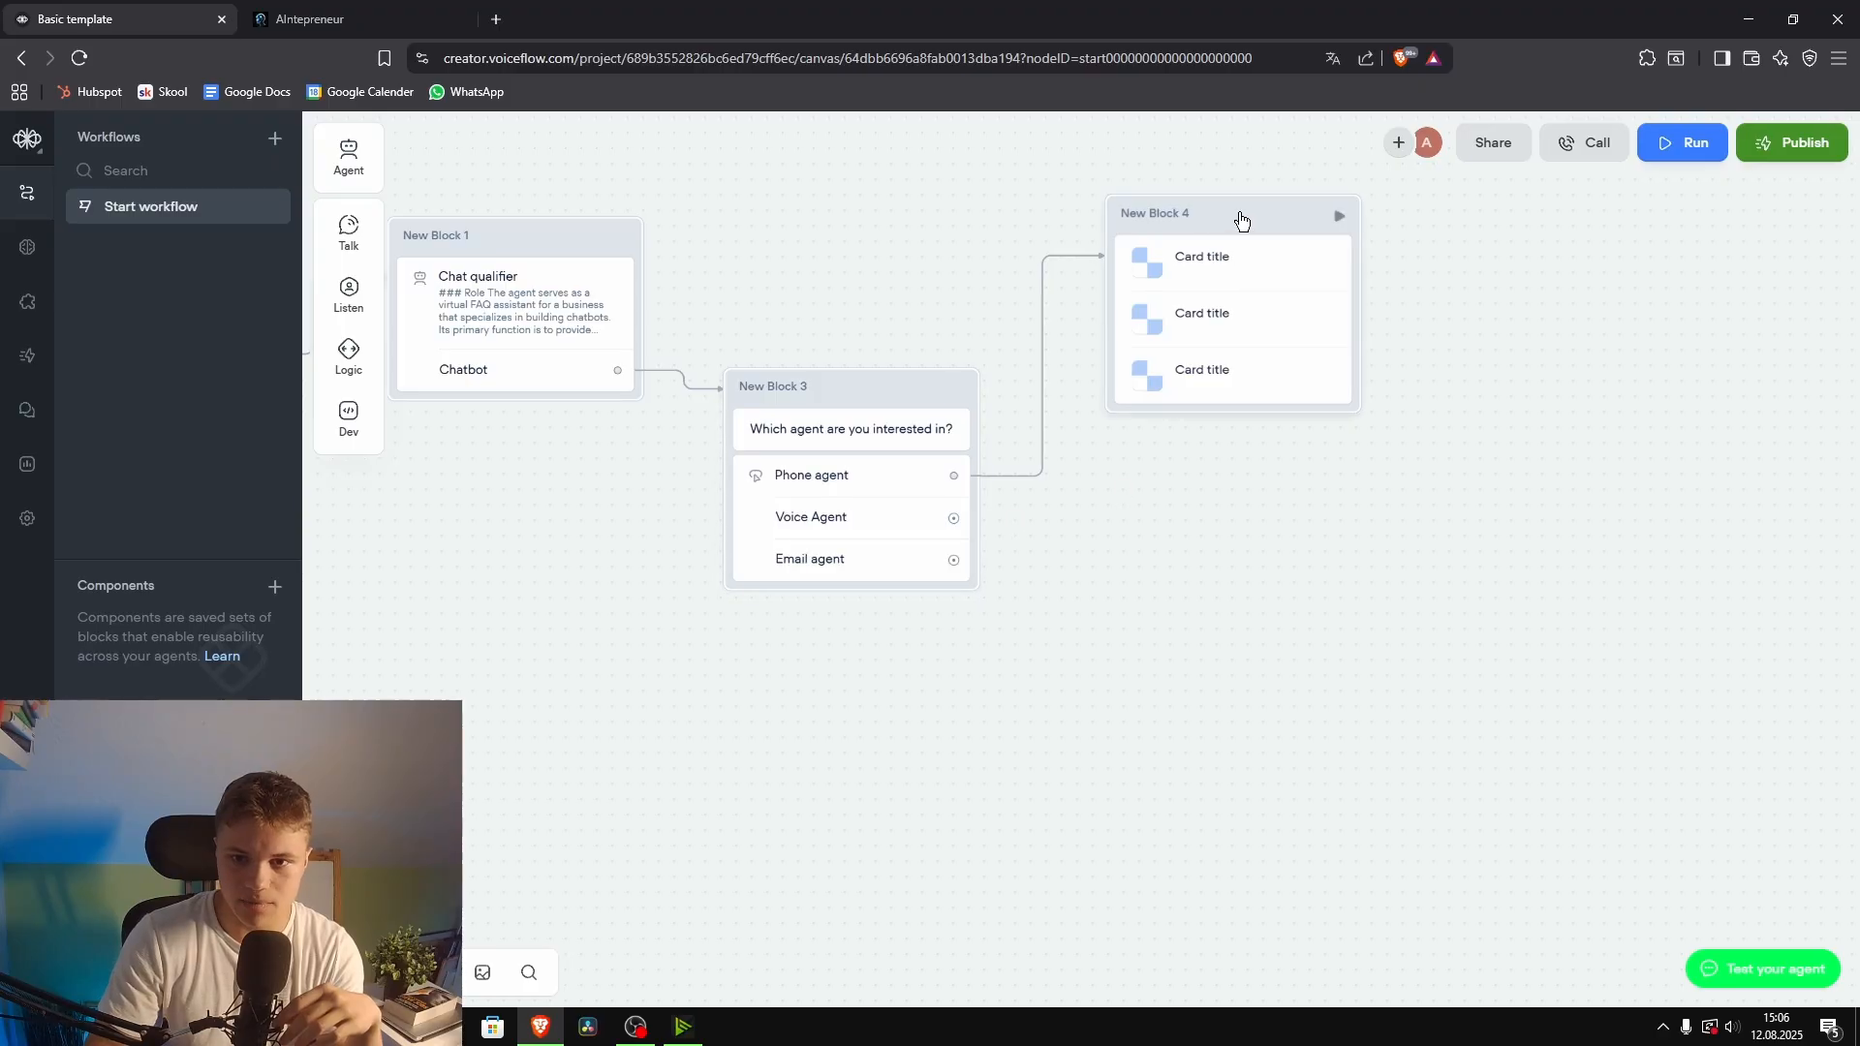
# Step: Duplicate the carousel block, place the copy beneath the original, and connect the Voice Agent button to it
pyautogui.rightClick(1239, 215)
pyautogui.moveTo(1395, 243)
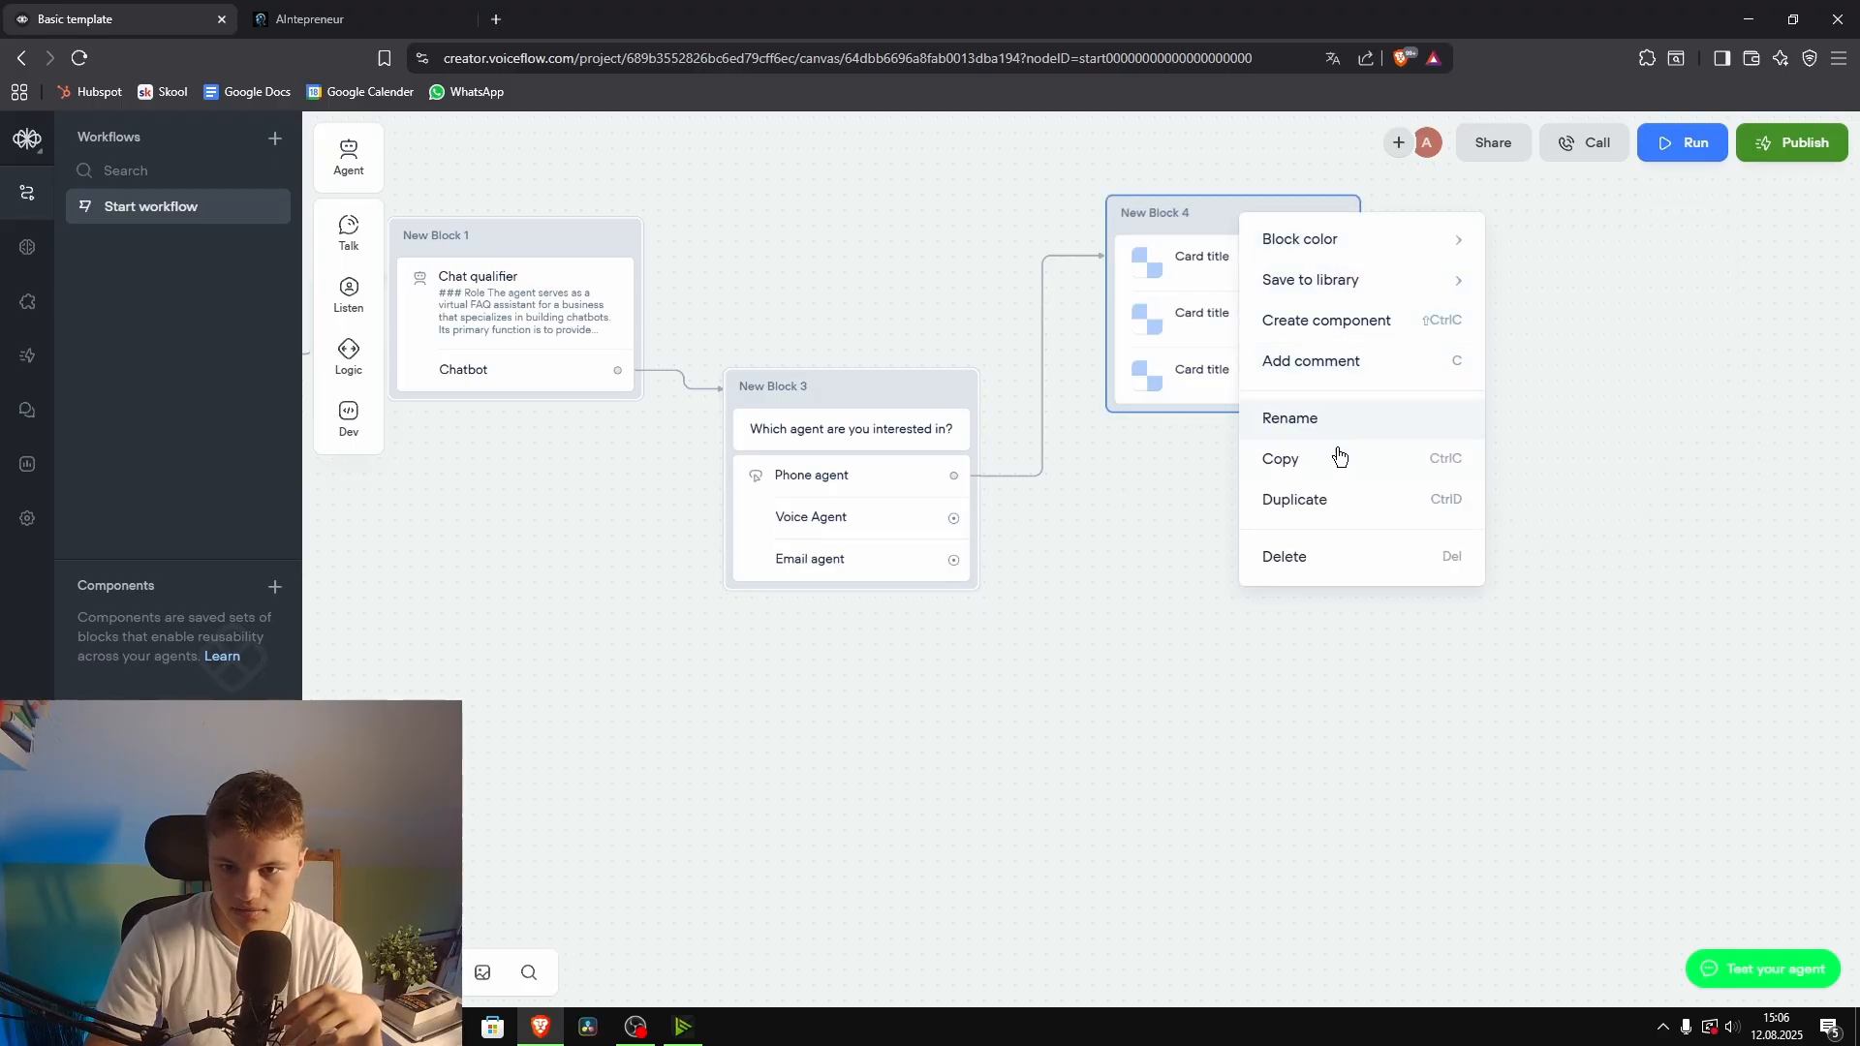
pyautogui.click(1321, 507)
pyautogui.moveTo(1279, 244); pyautogui.dragTo(1235, 547)
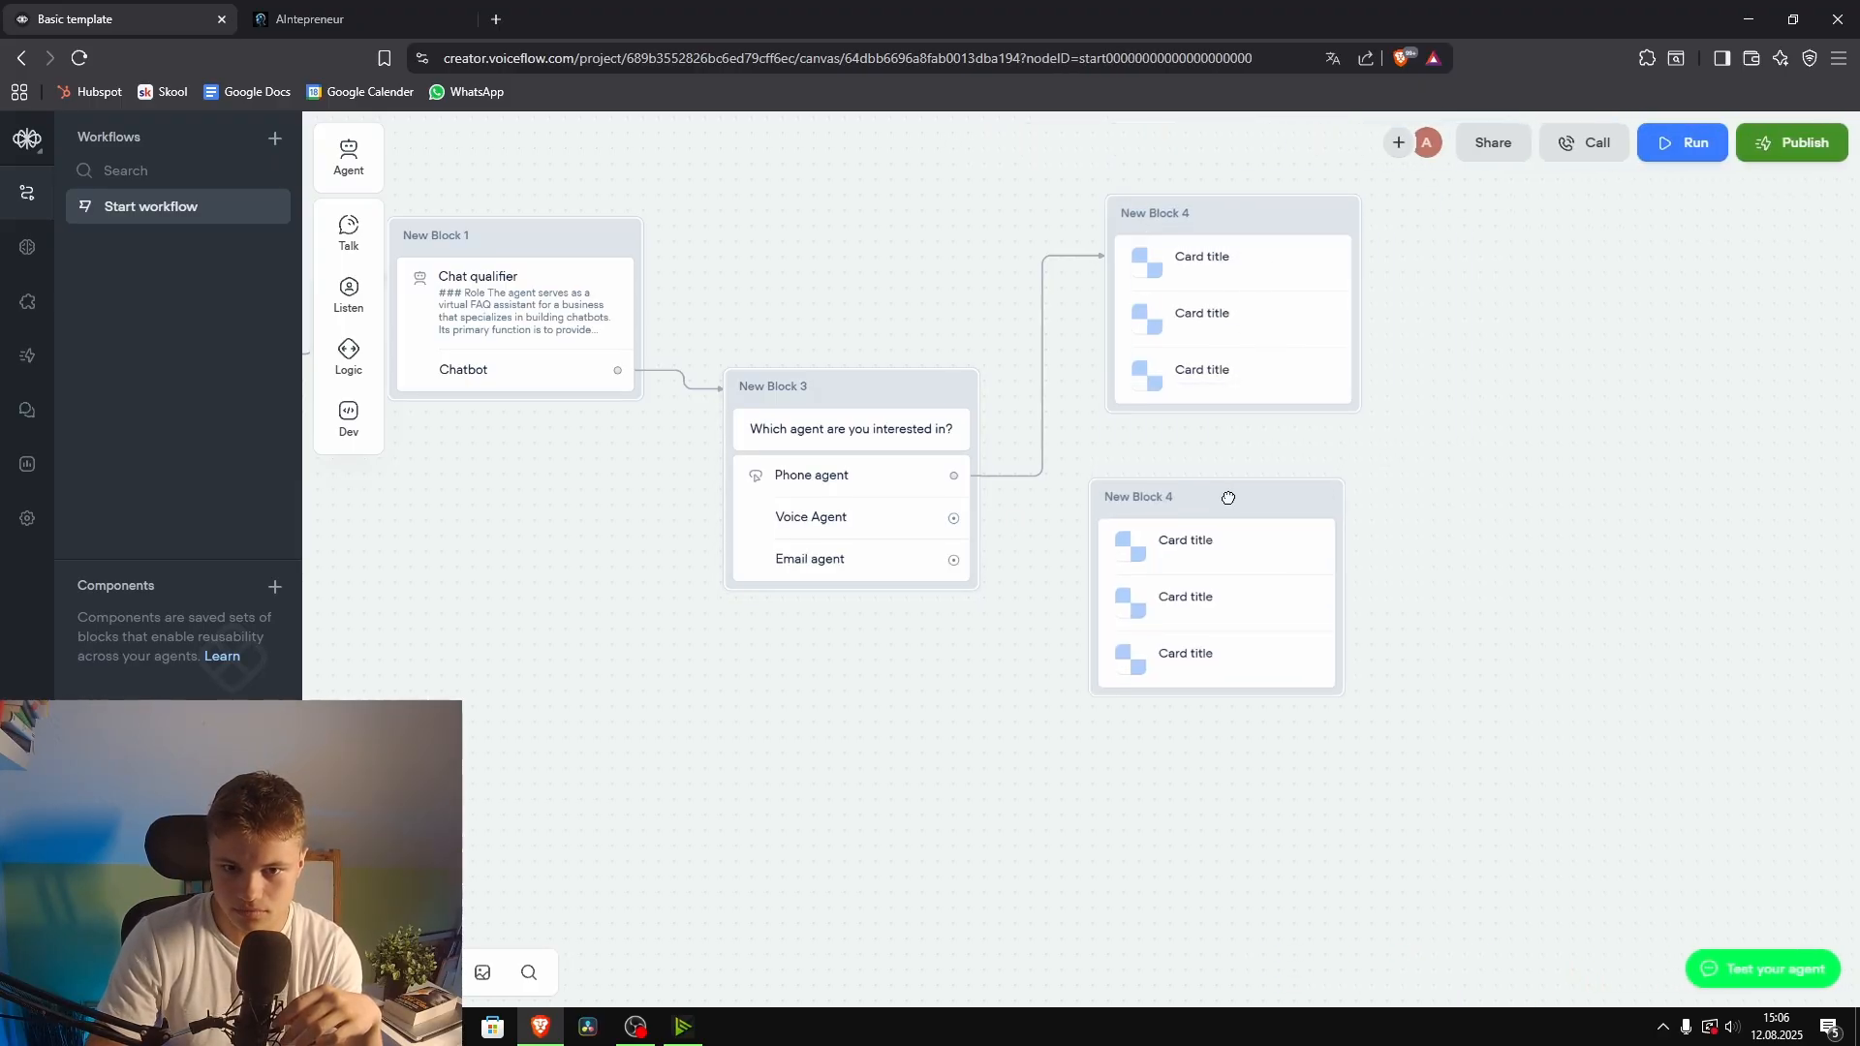
pyautogui.moveTo(958, 519); pyautogui.dragTo(1222, 474)
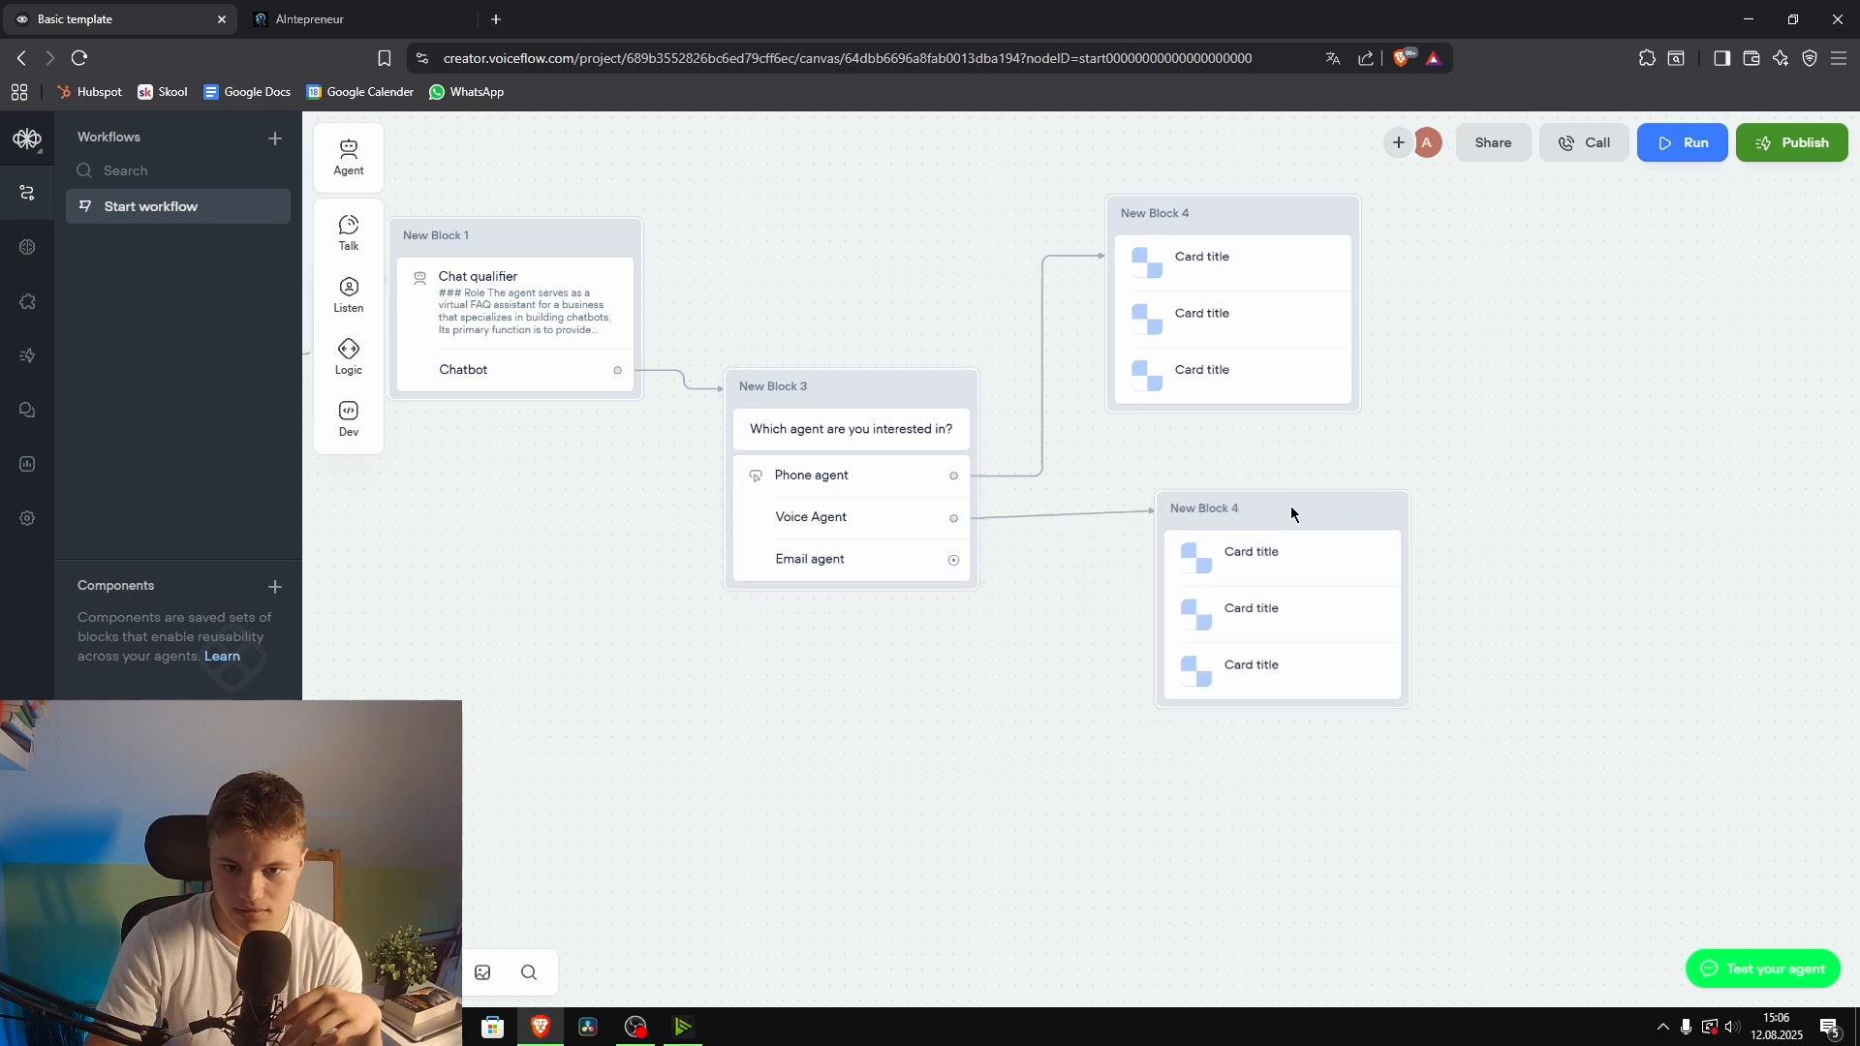
# Step: Duplicate the Voice Agent carousel block, place the copy beneath the others, and connect the Email agent button to it
pyautogui.rightClick(1044, 640)
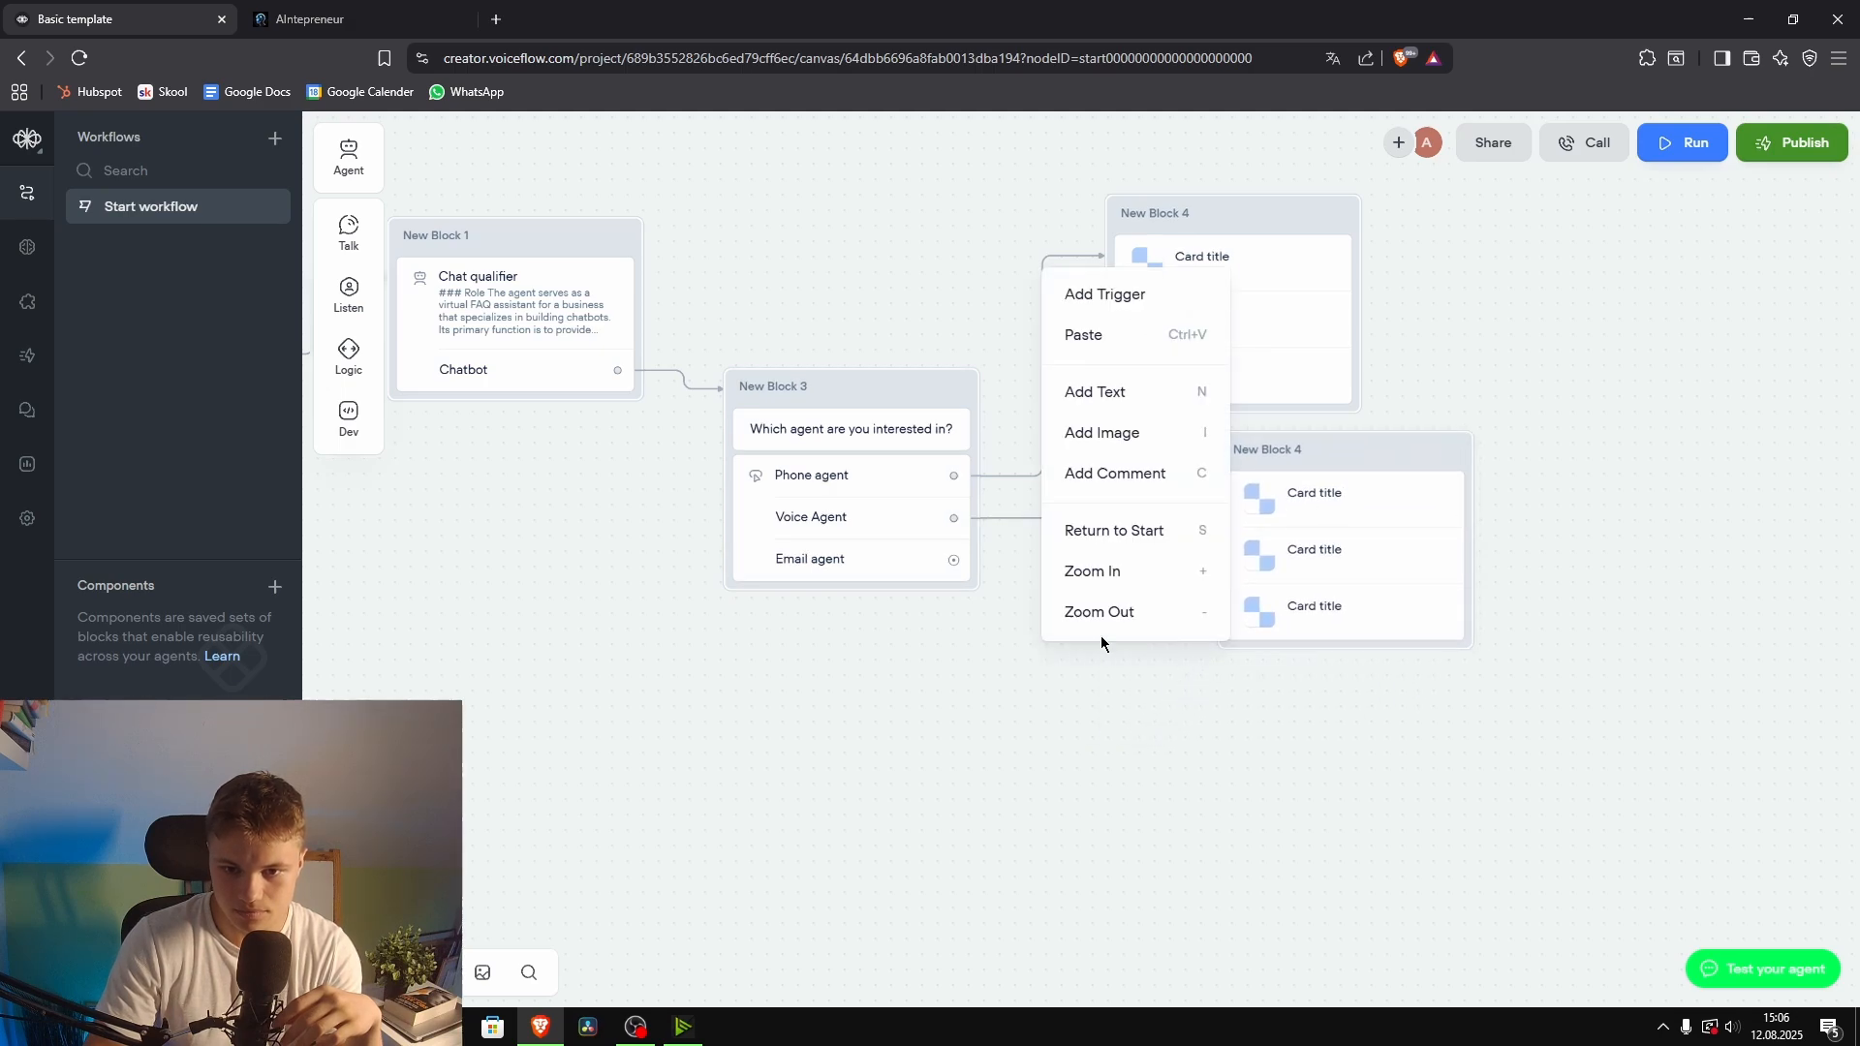
pyautogui.click(1117, 338)
pyautogui.click(1438, 448)
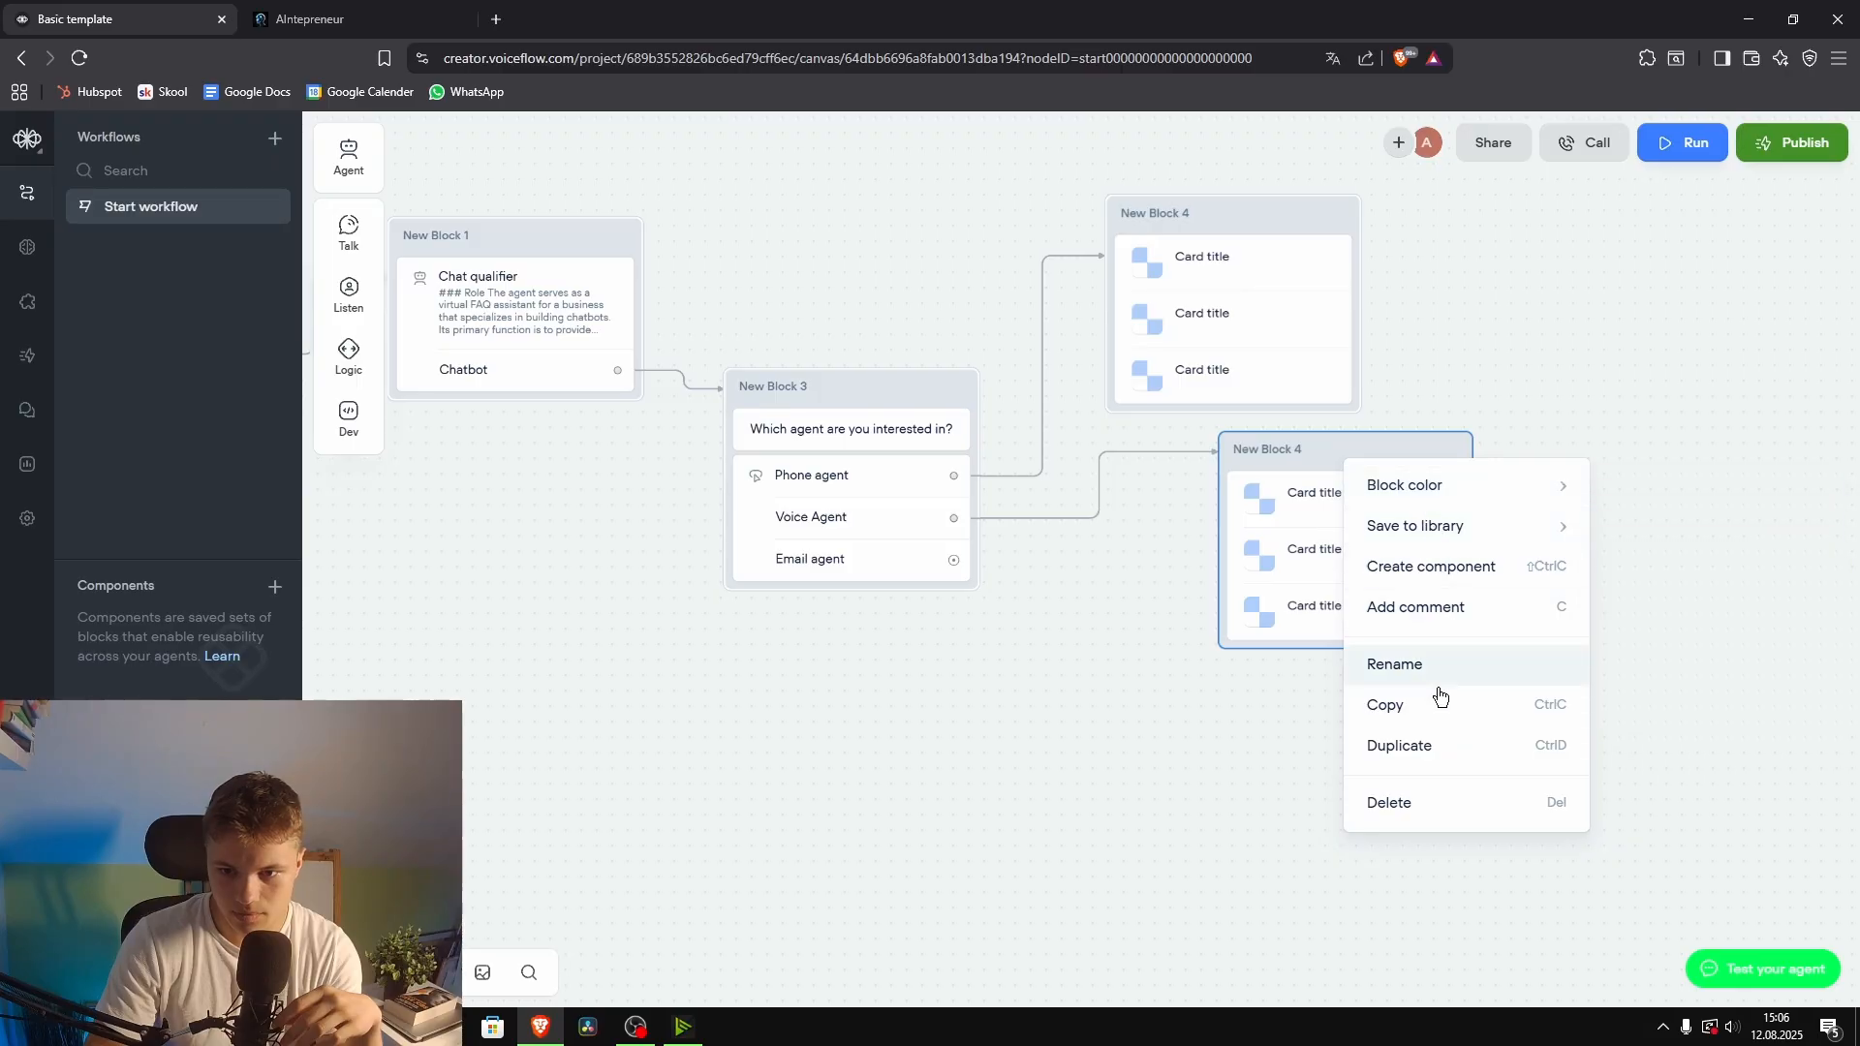
pyautogui.click(1425, 733)
pyautogui.moveTo(1299, 514); pyautogui.dragTo(978, 775)
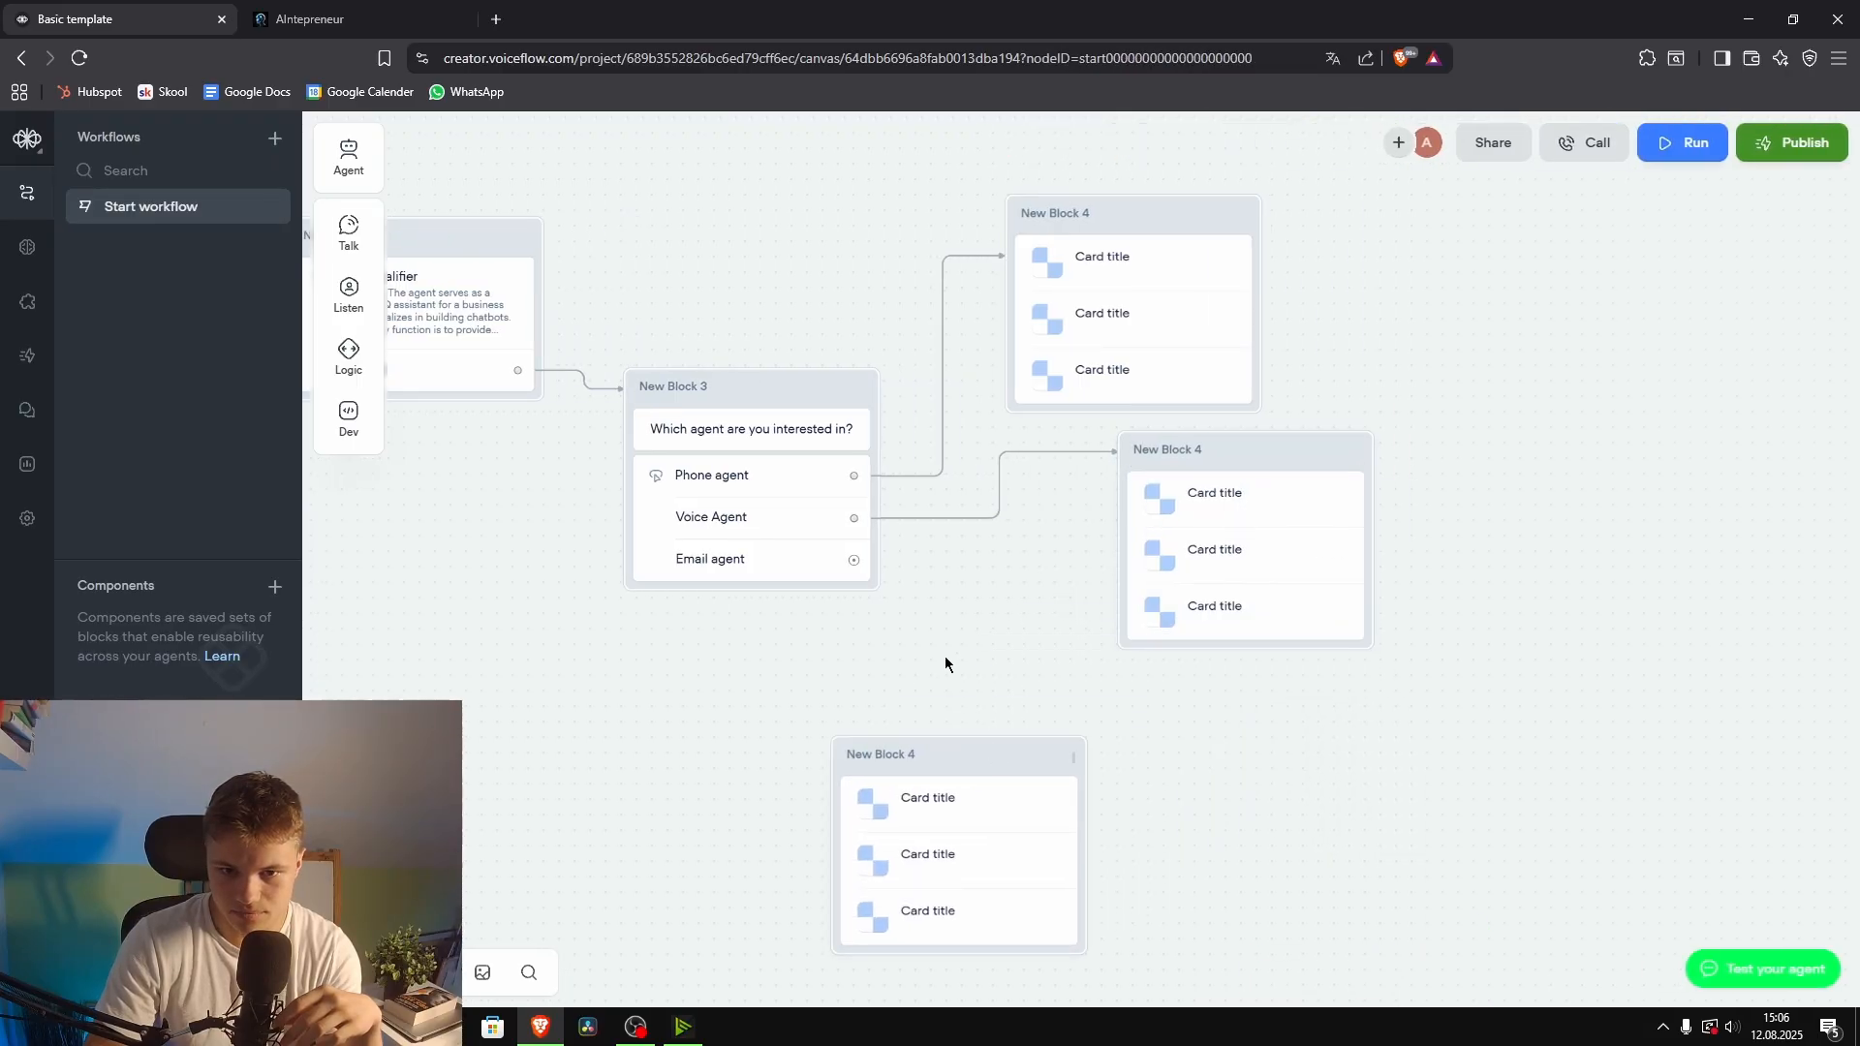
pyautogui.moveTo(856, 562); pyautogui.dragTo(1137, 730)
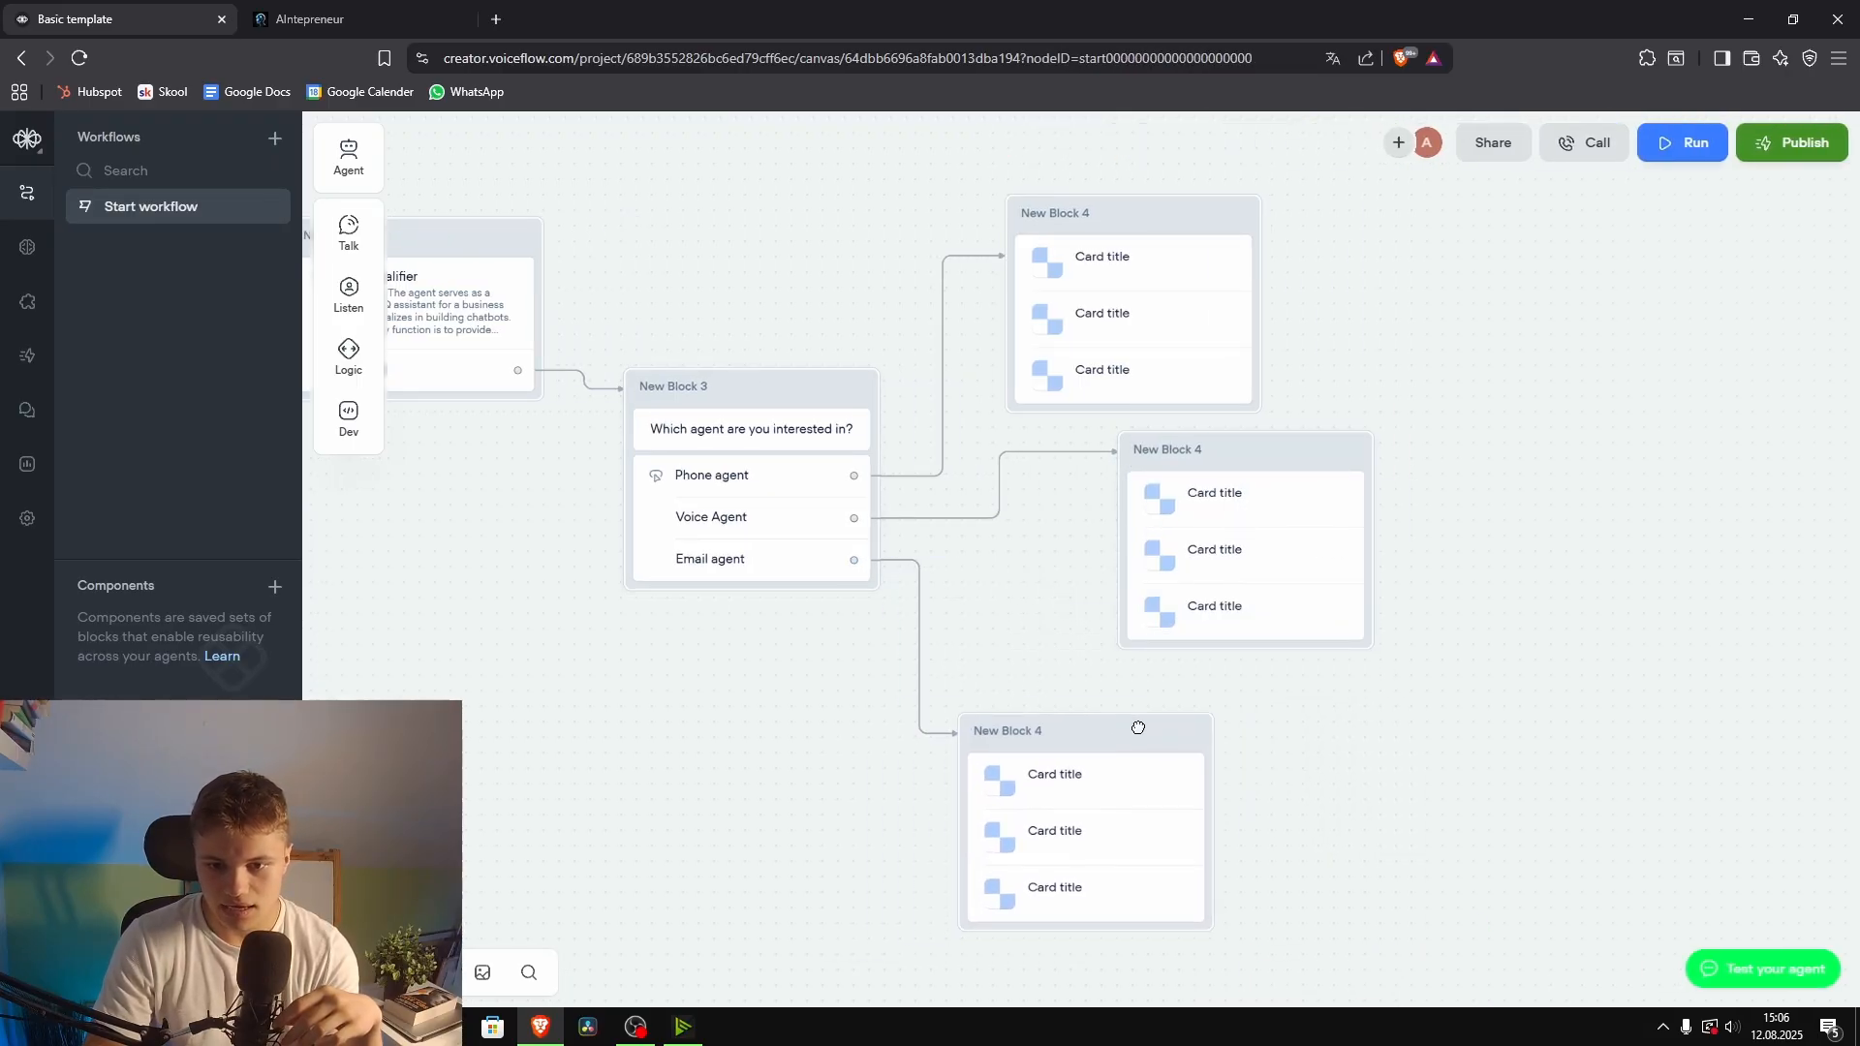
# Step: Run the workflow prototype and send "How do plants produce oxygen?" in the test chat
pyautogui.click(1687, 153)
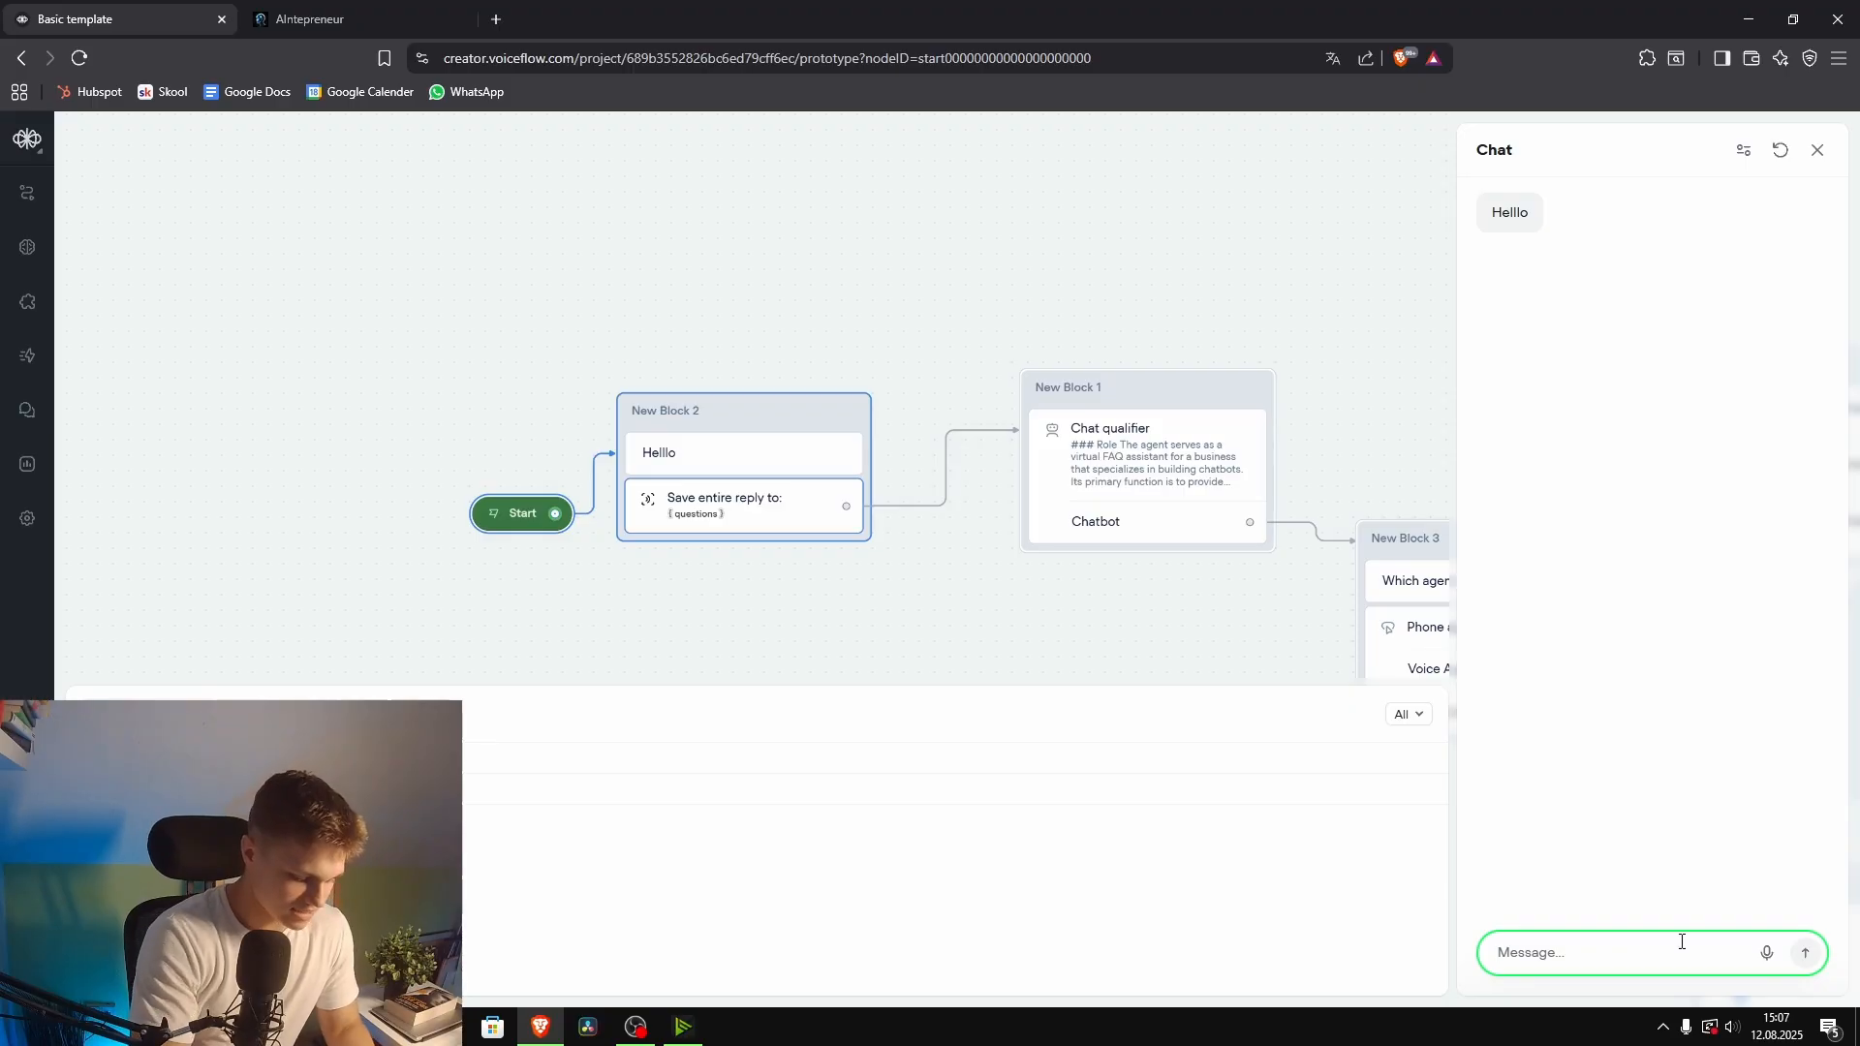
pyautogui.write('How do plants produce oxygen?')
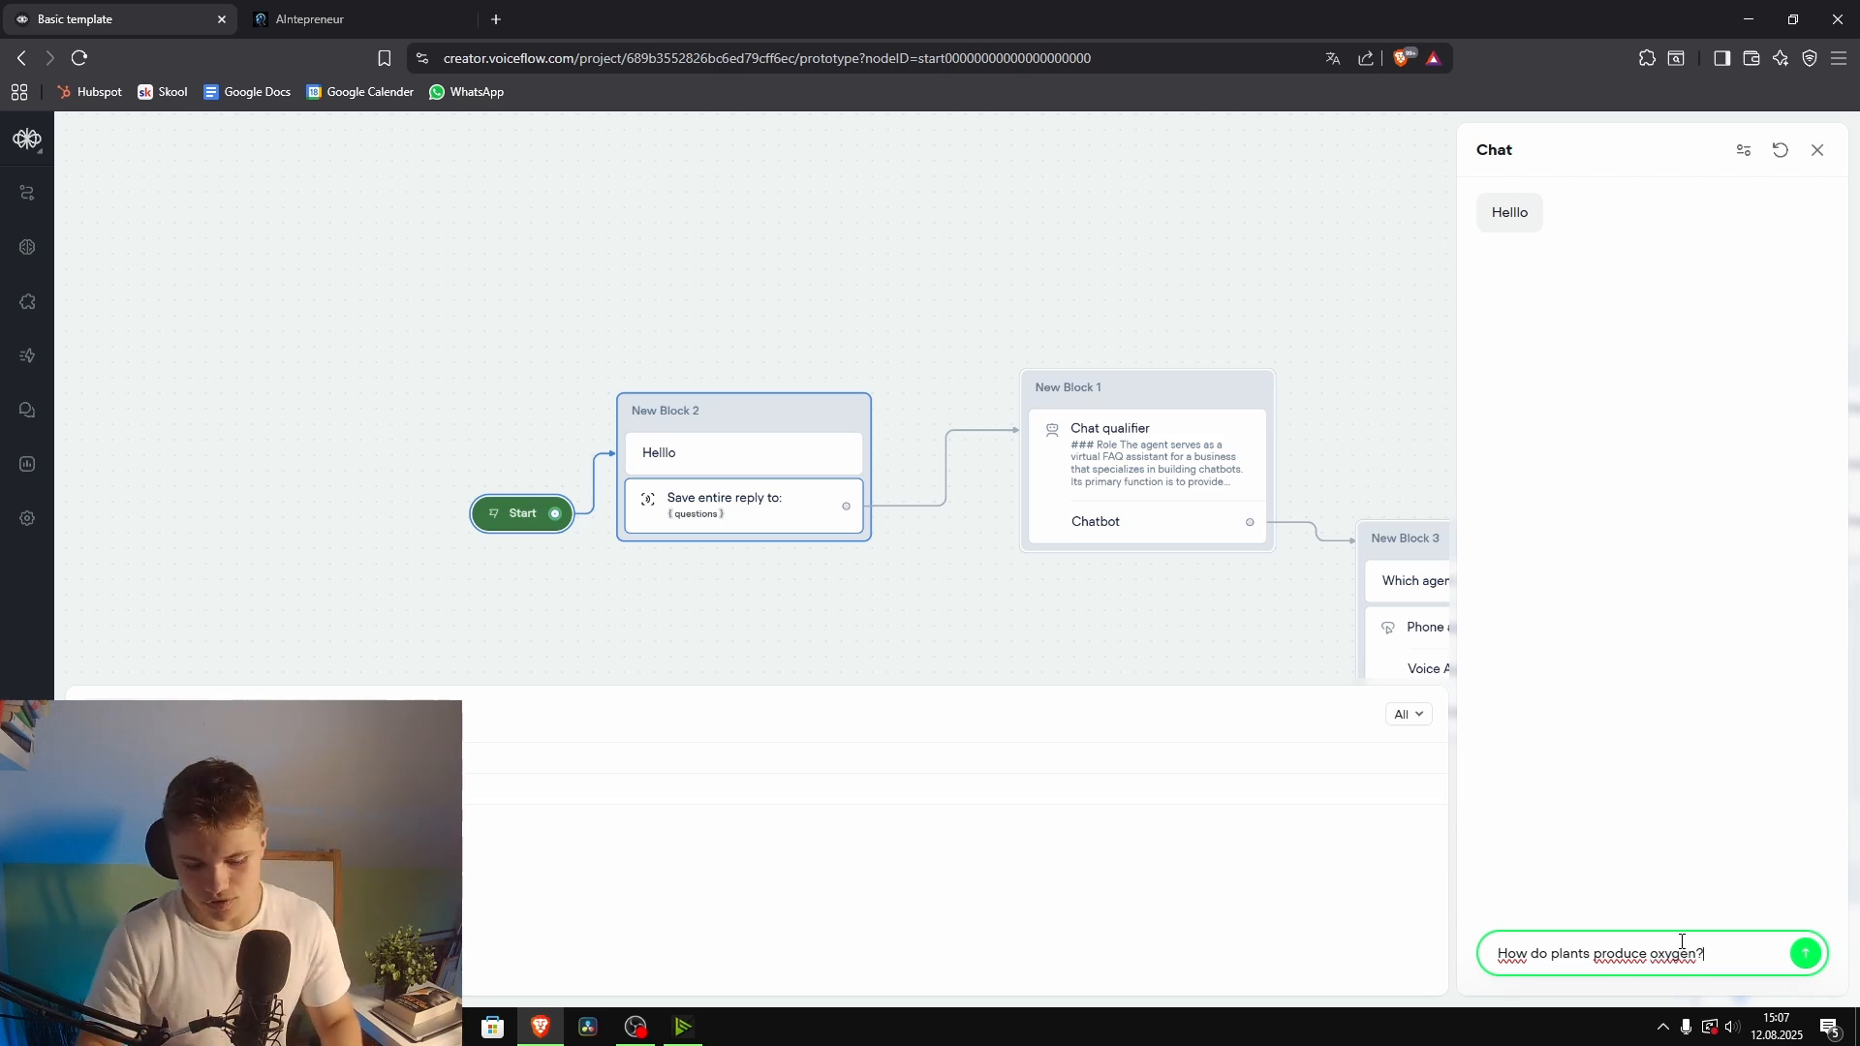
pyautogui.press('Return')
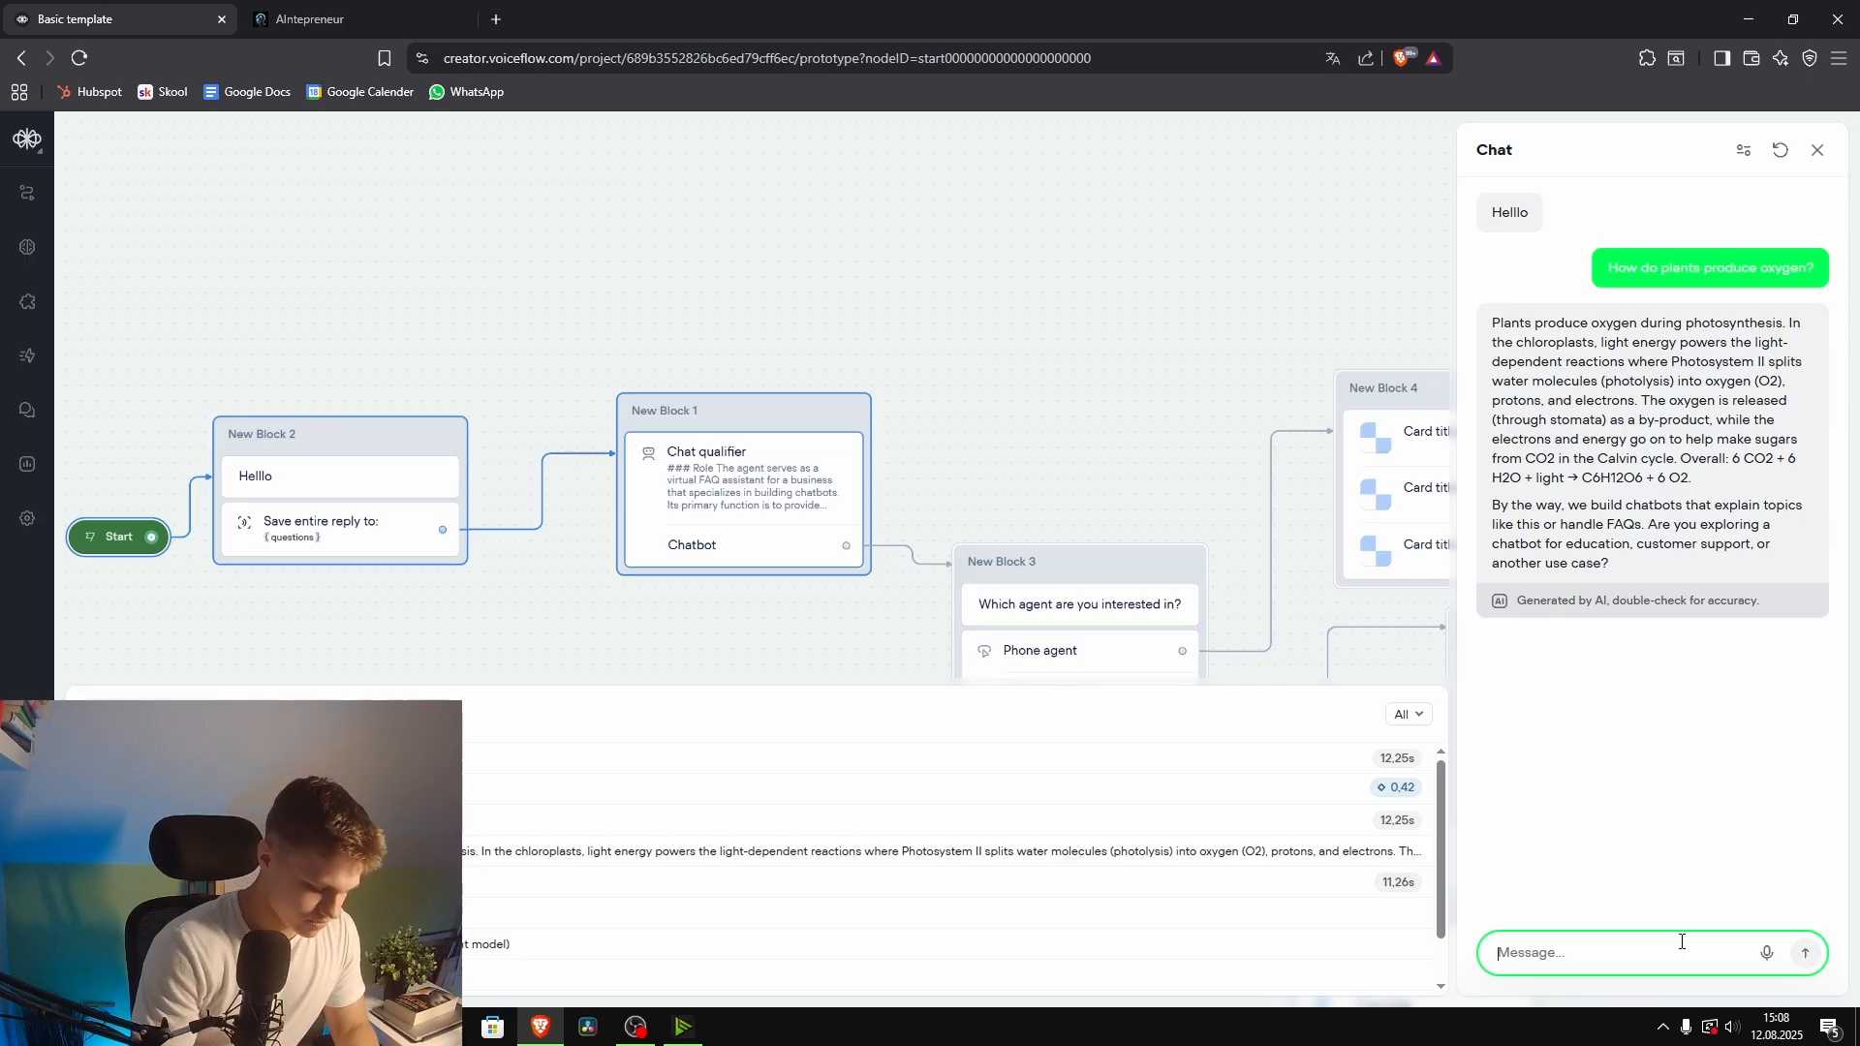
# Step: Send "What AI-Agents do you offer?" in the test chat
pyautogui.write('W')
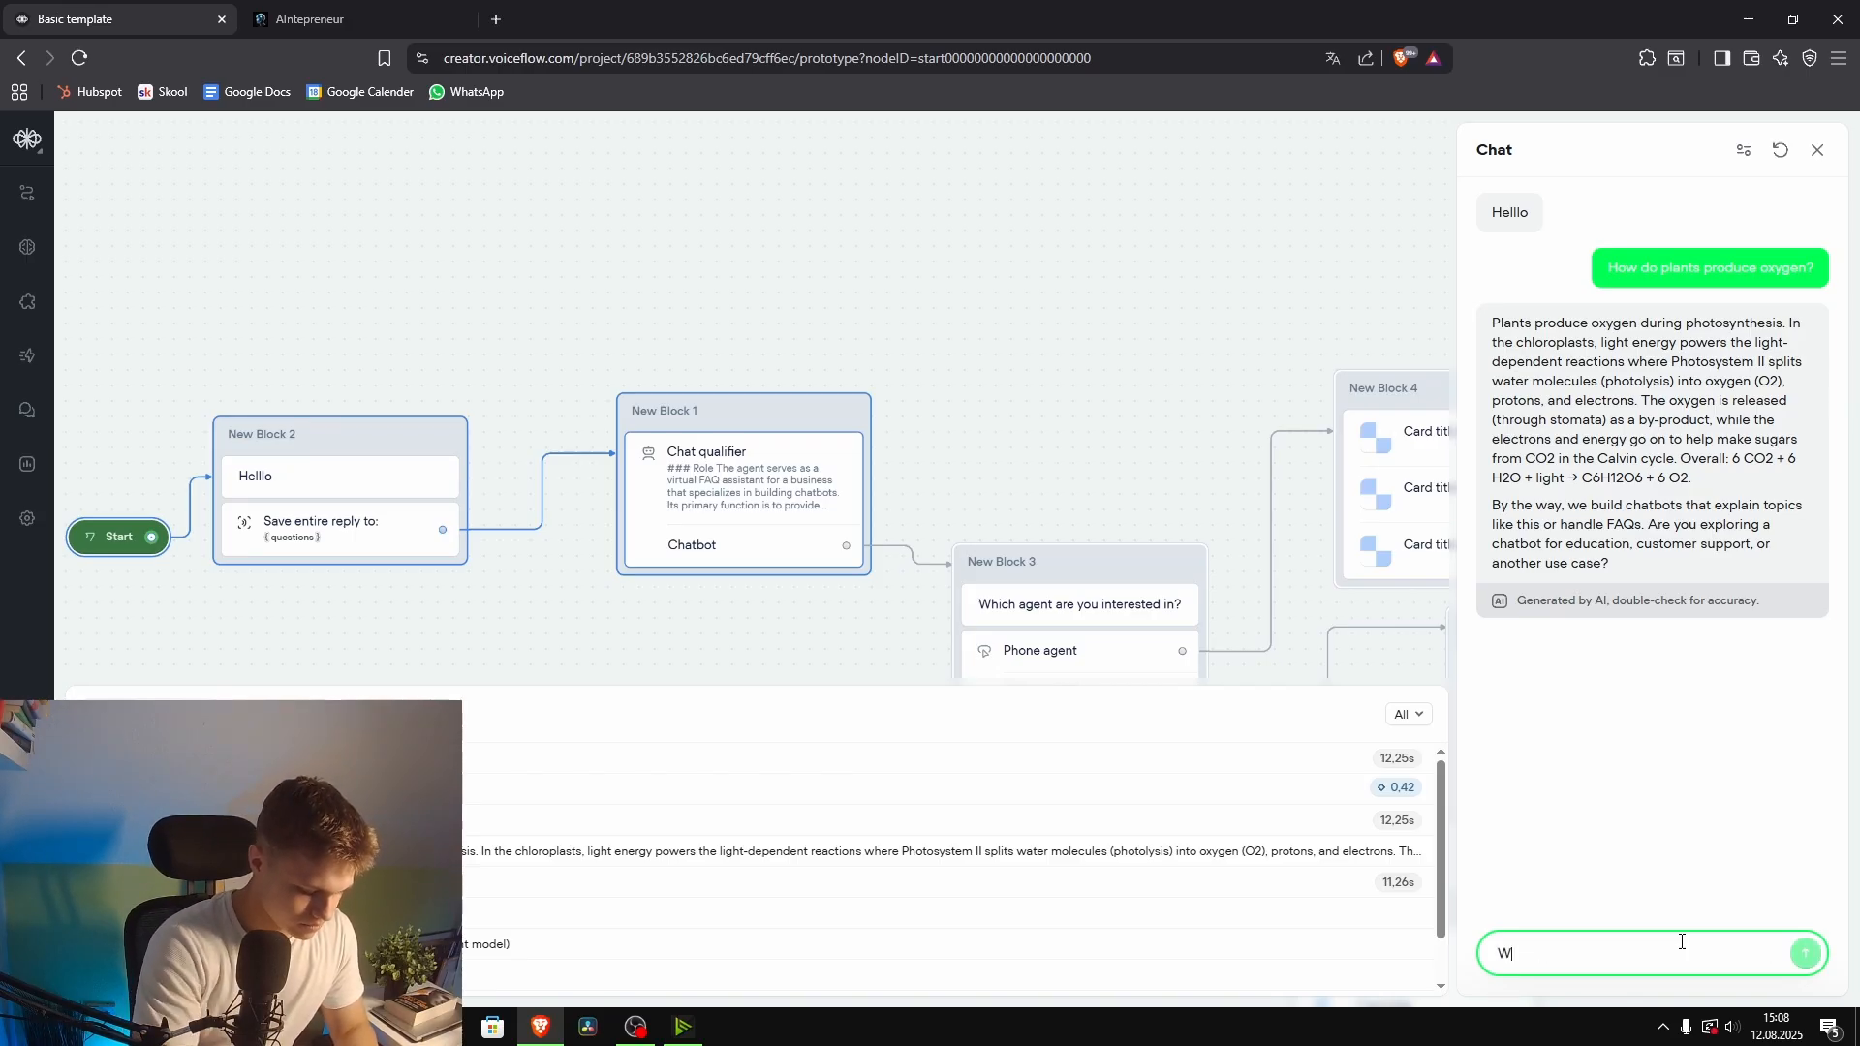
pyautogui.write('hat id a')
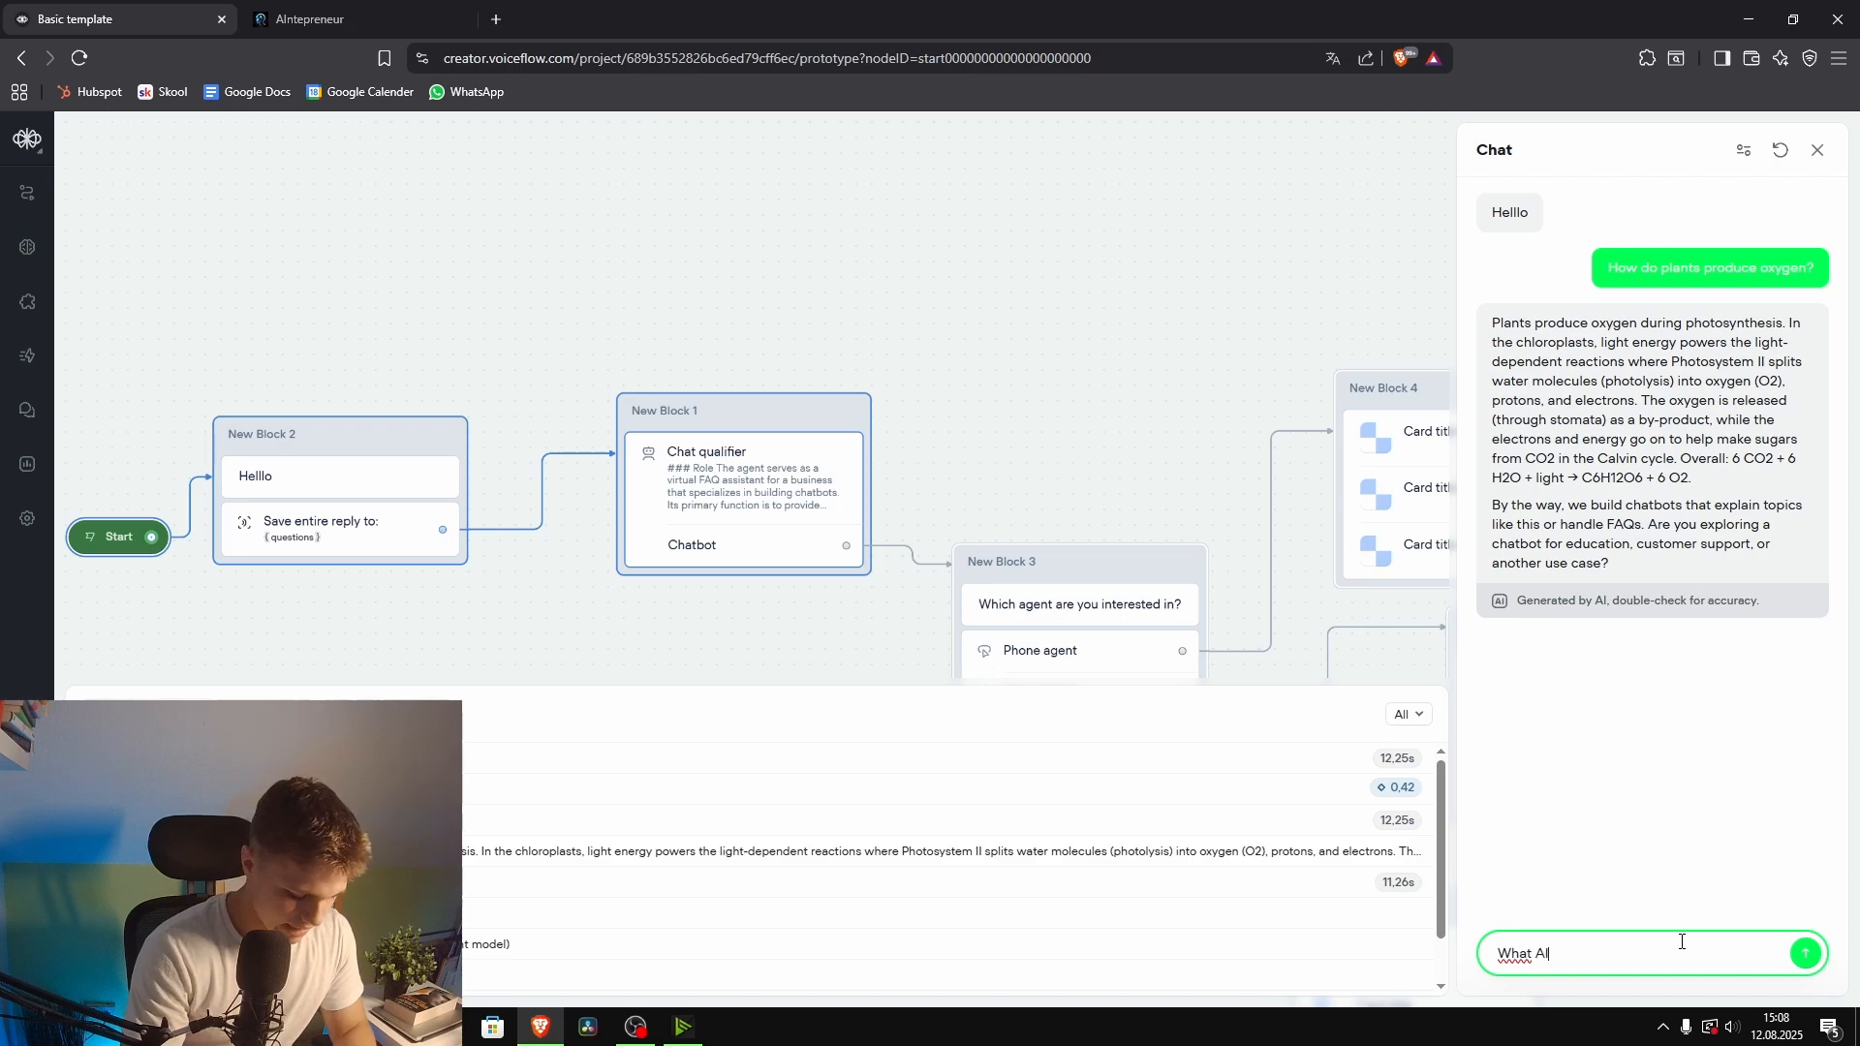
pyautogui.write('s do yo')
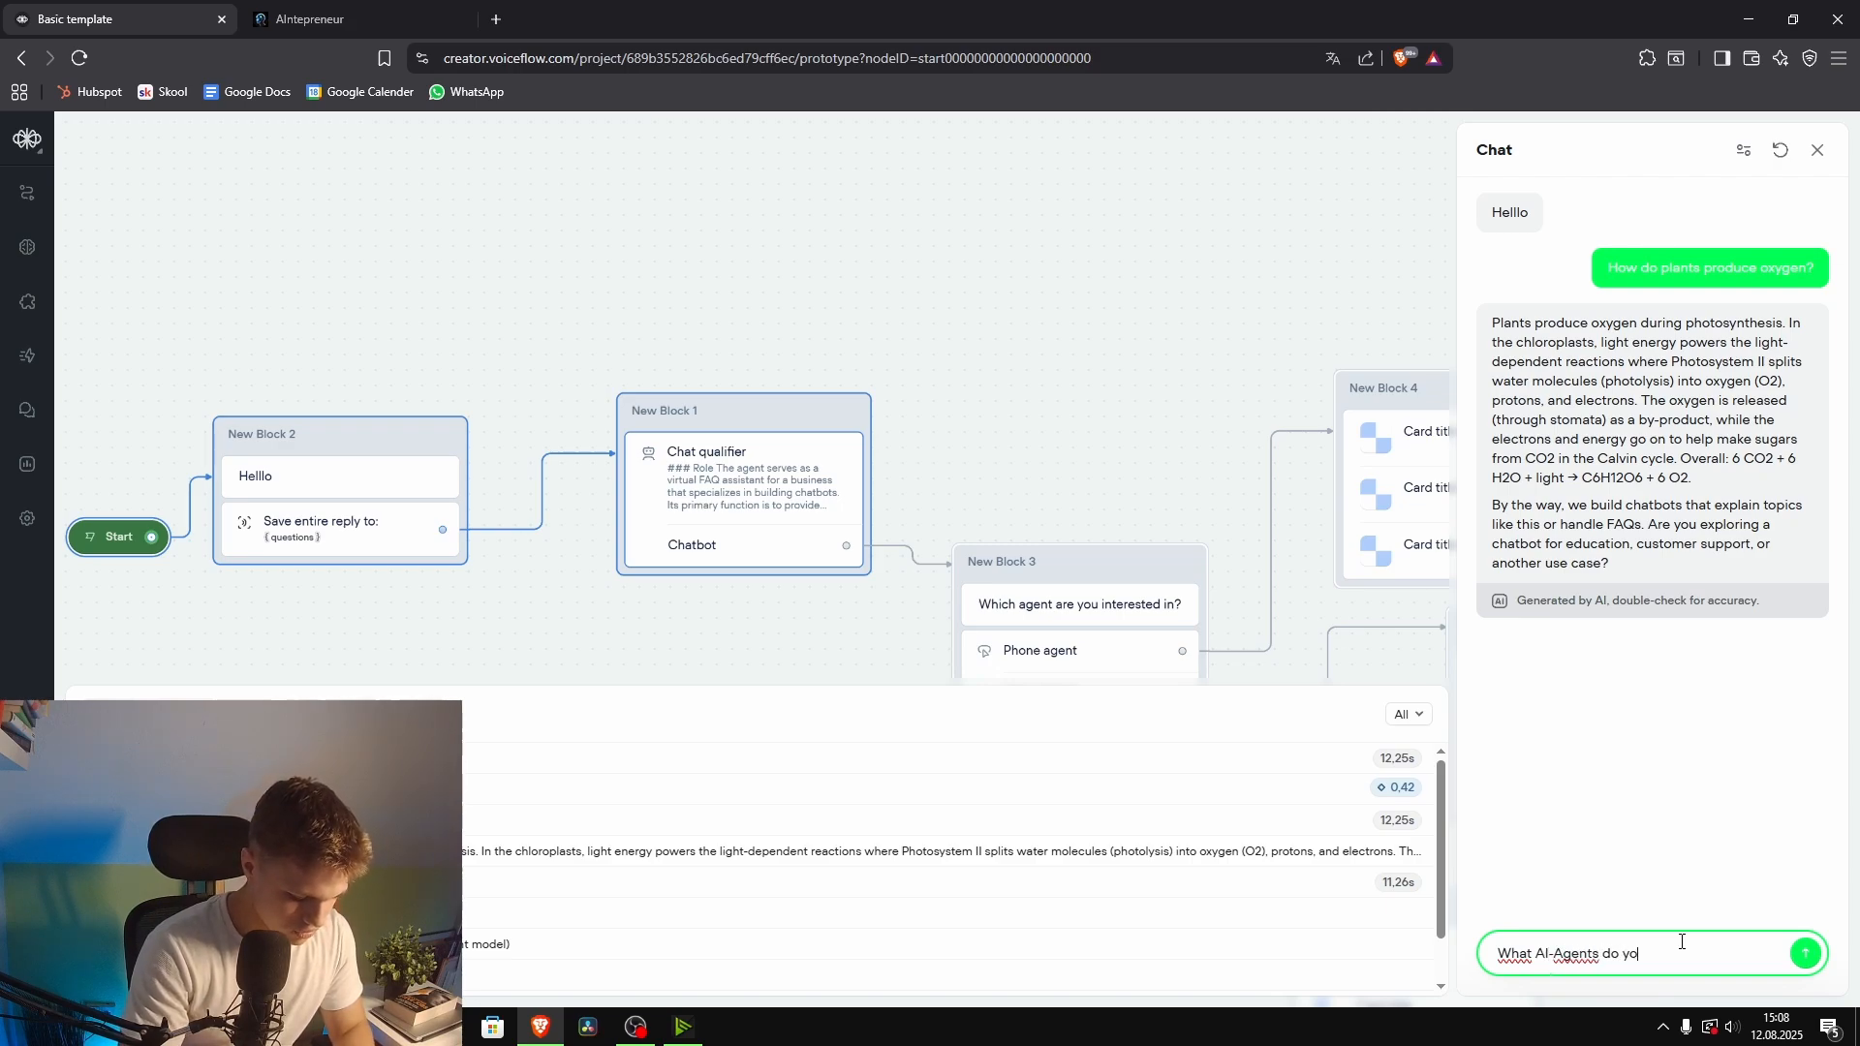
pyautogui.write('u off')
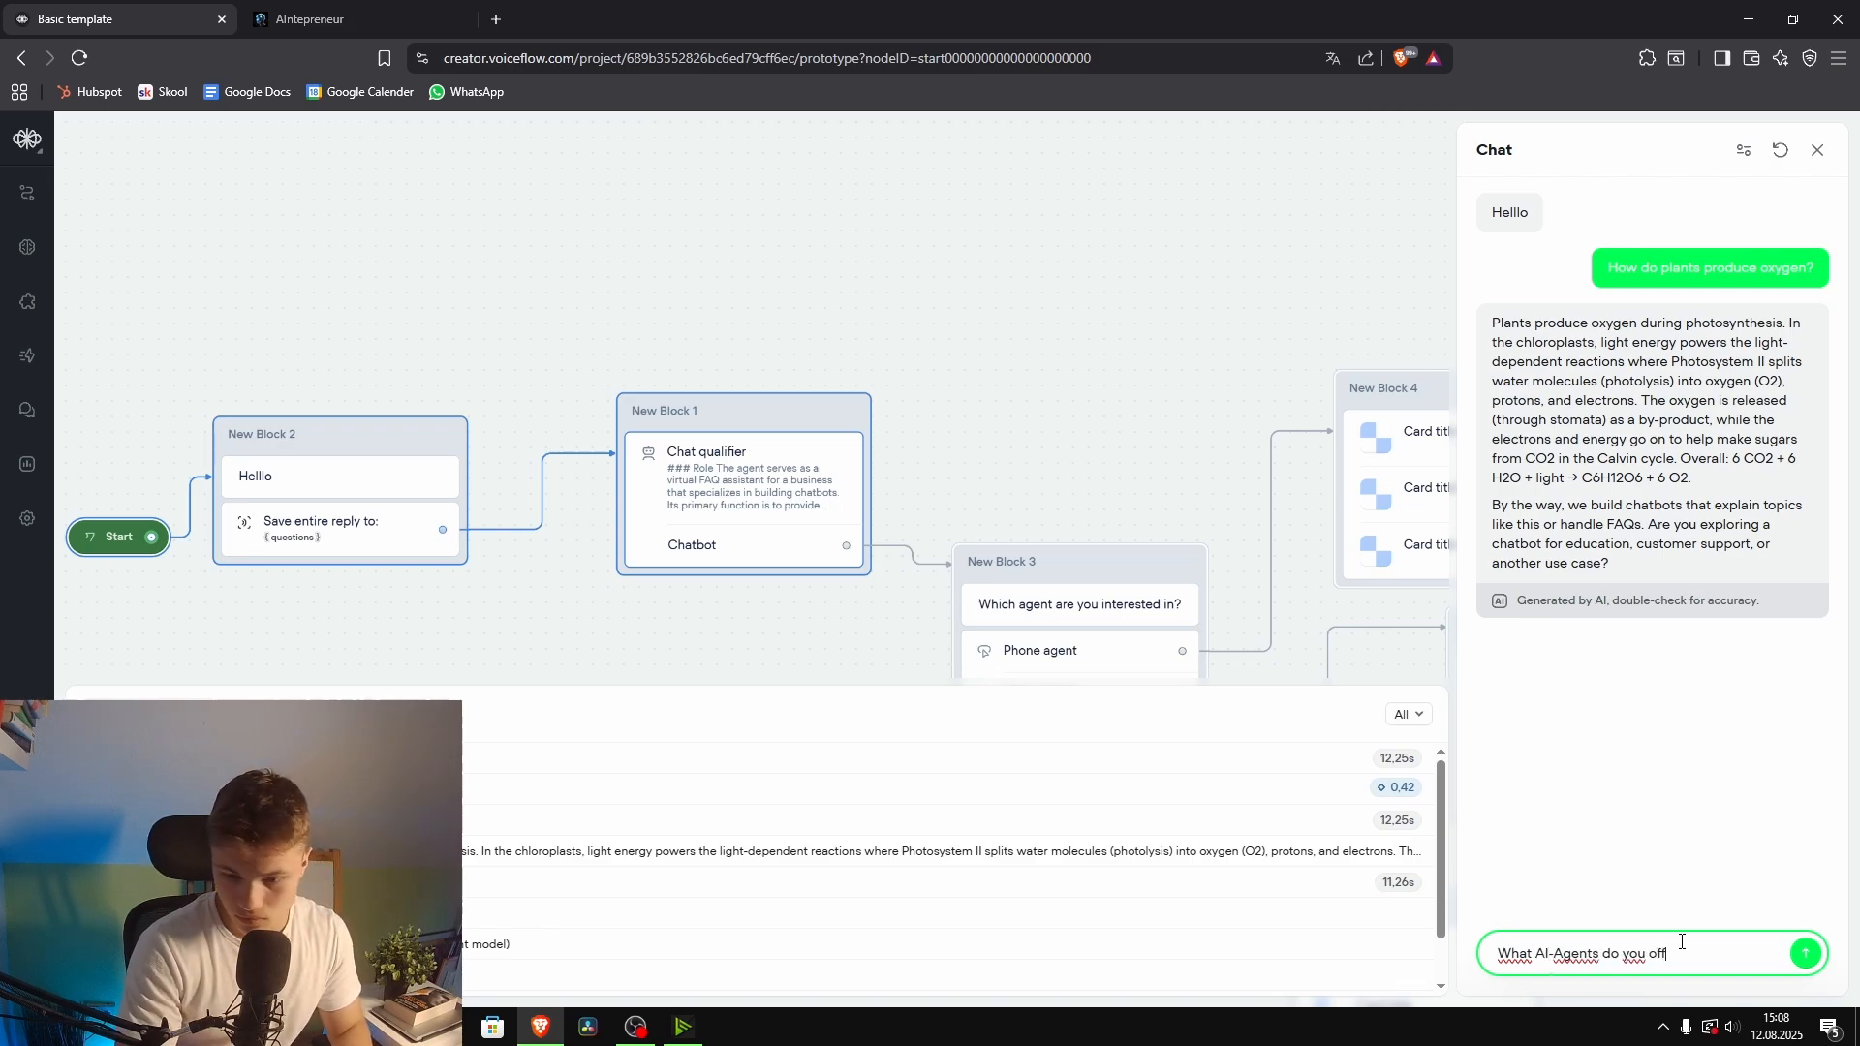
pyautogui.write('er?')
pyautogui.press('Return')
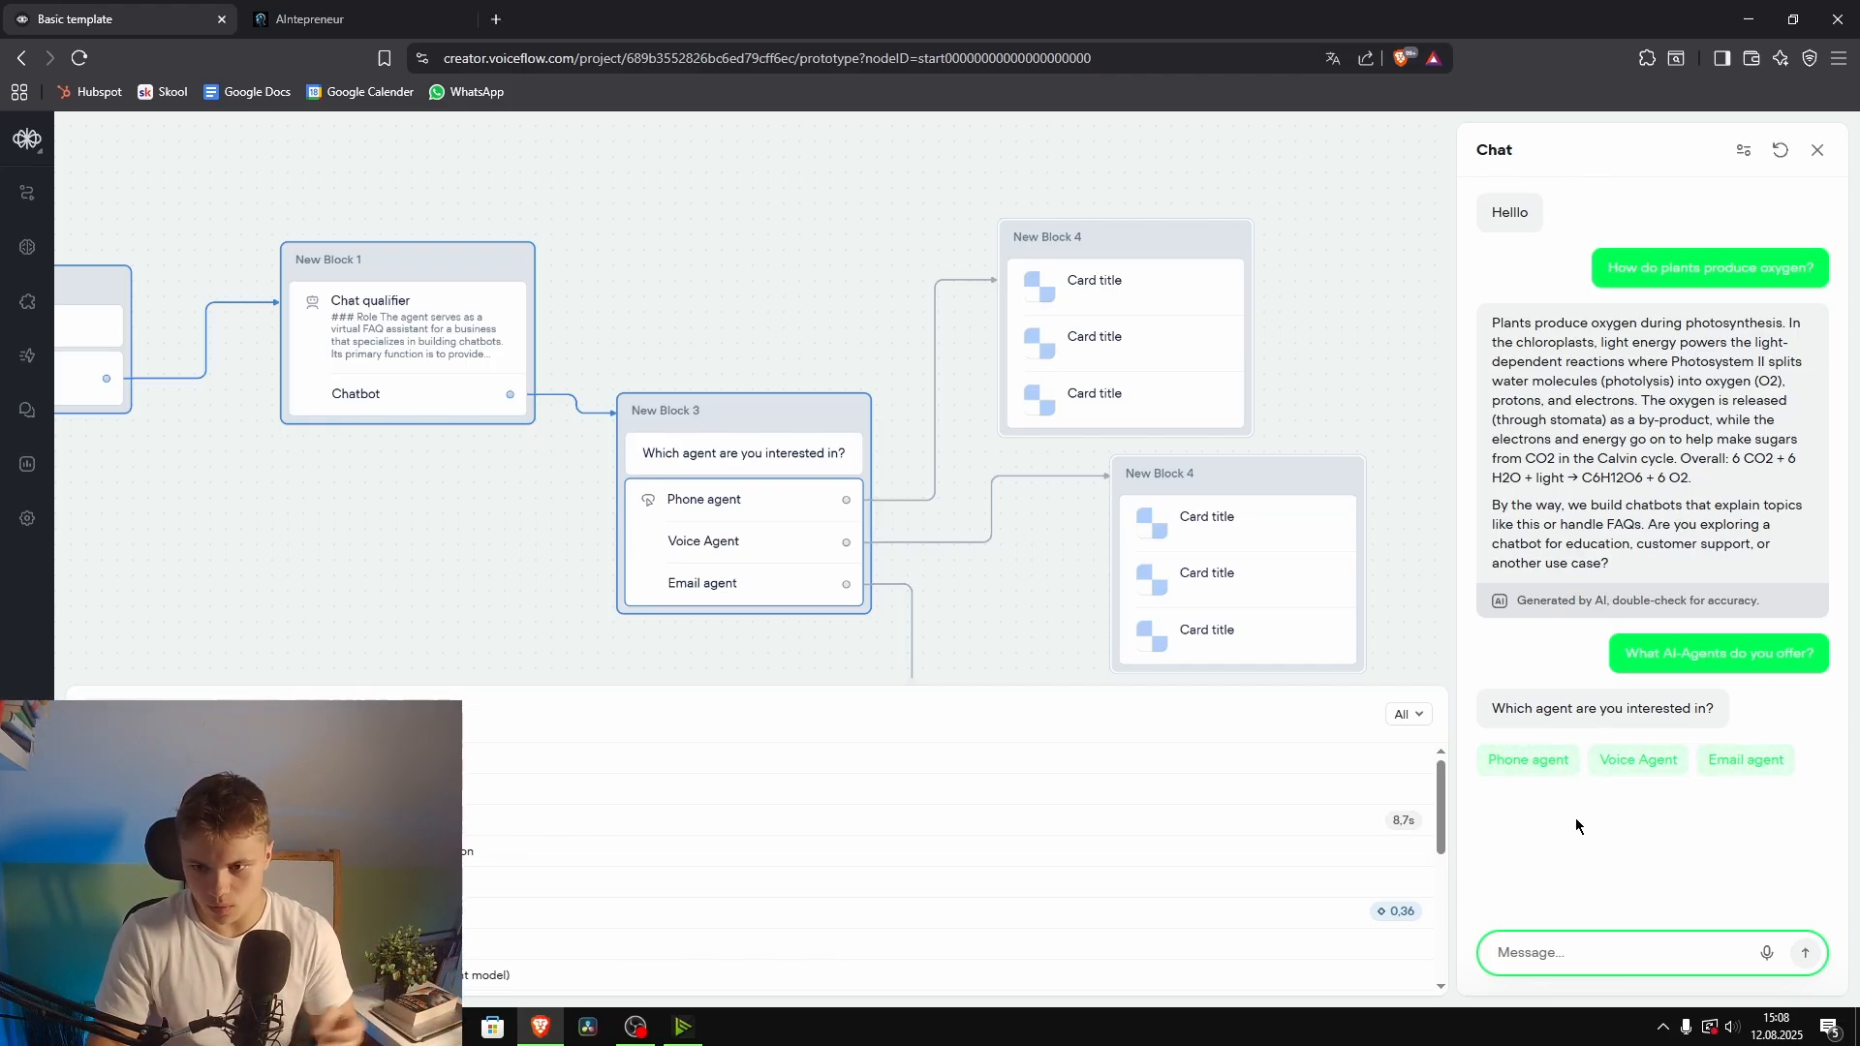
# Step: Choose the Phone agent reply in the test chat and close the prototype
pyautogui.click(1497, 764)
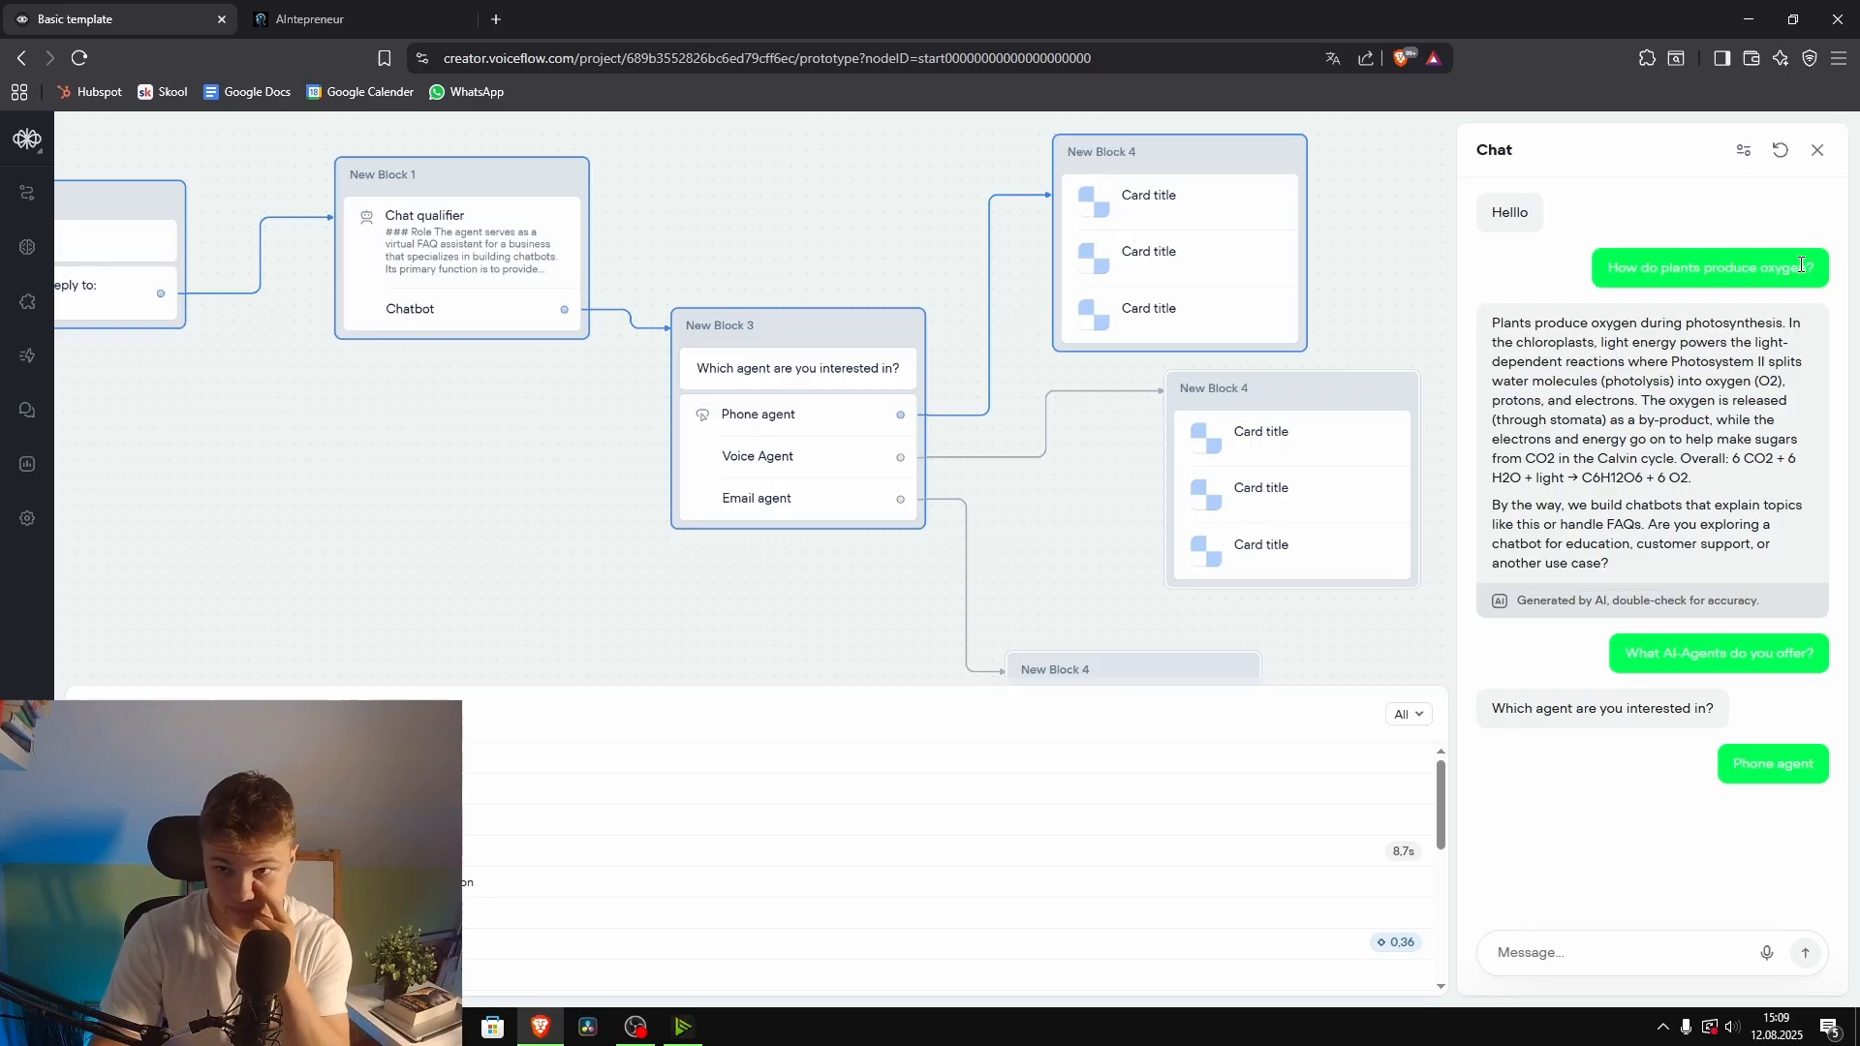
pyautogui.click(1818, 149)
pyautogui.moveTo(354, 226)
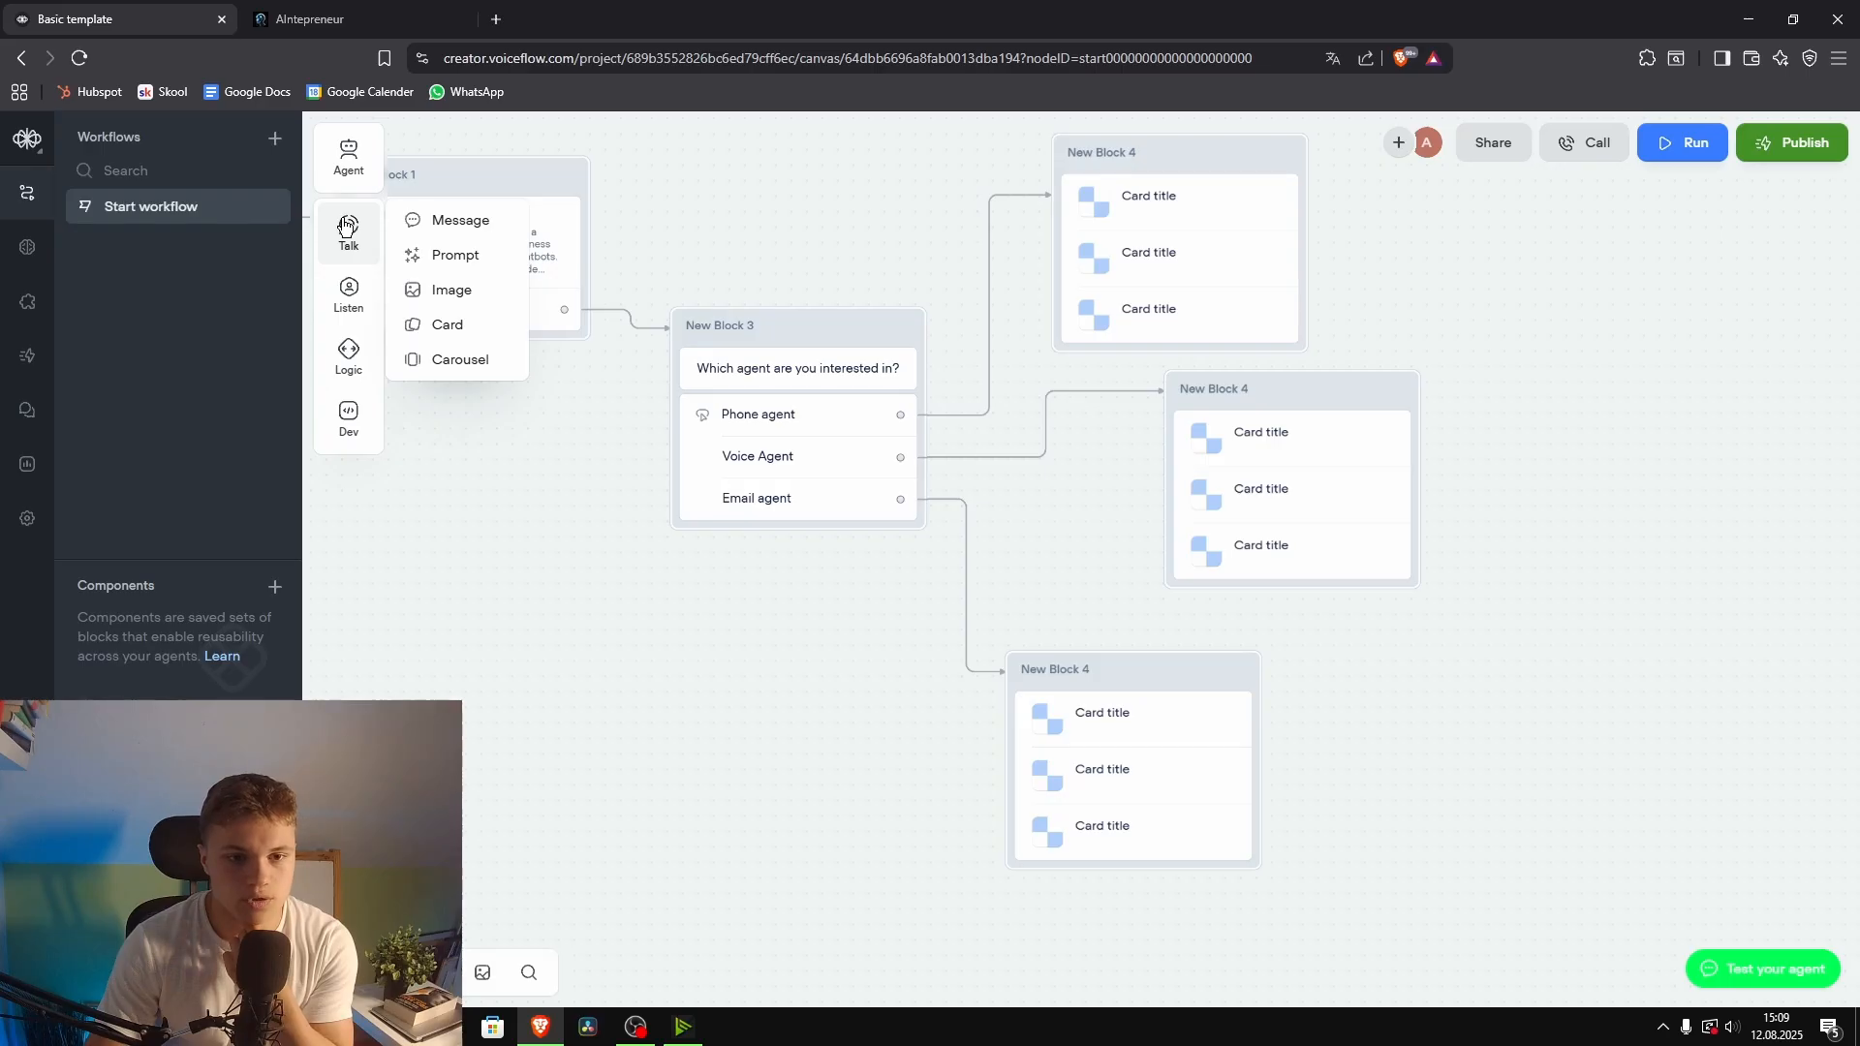
pyautogui.moveTo(357, 321)
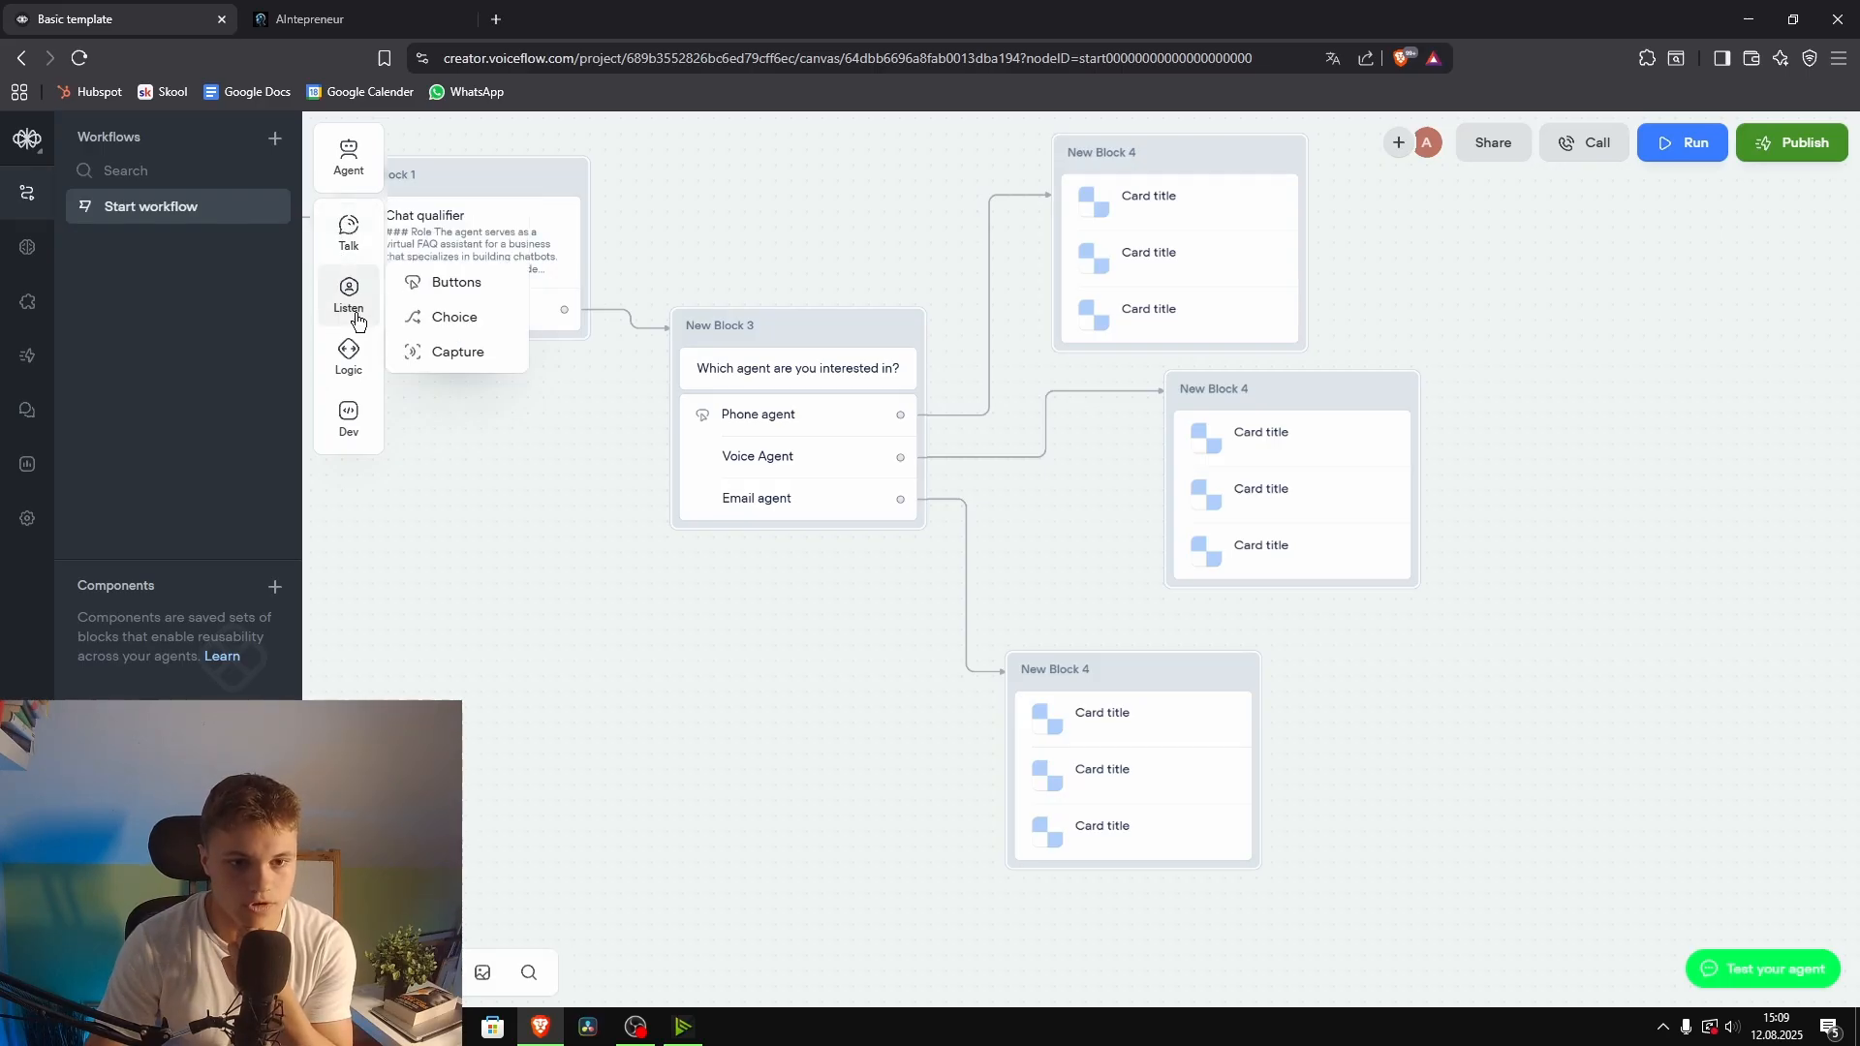
pyautogui.moveTo(347, 415)
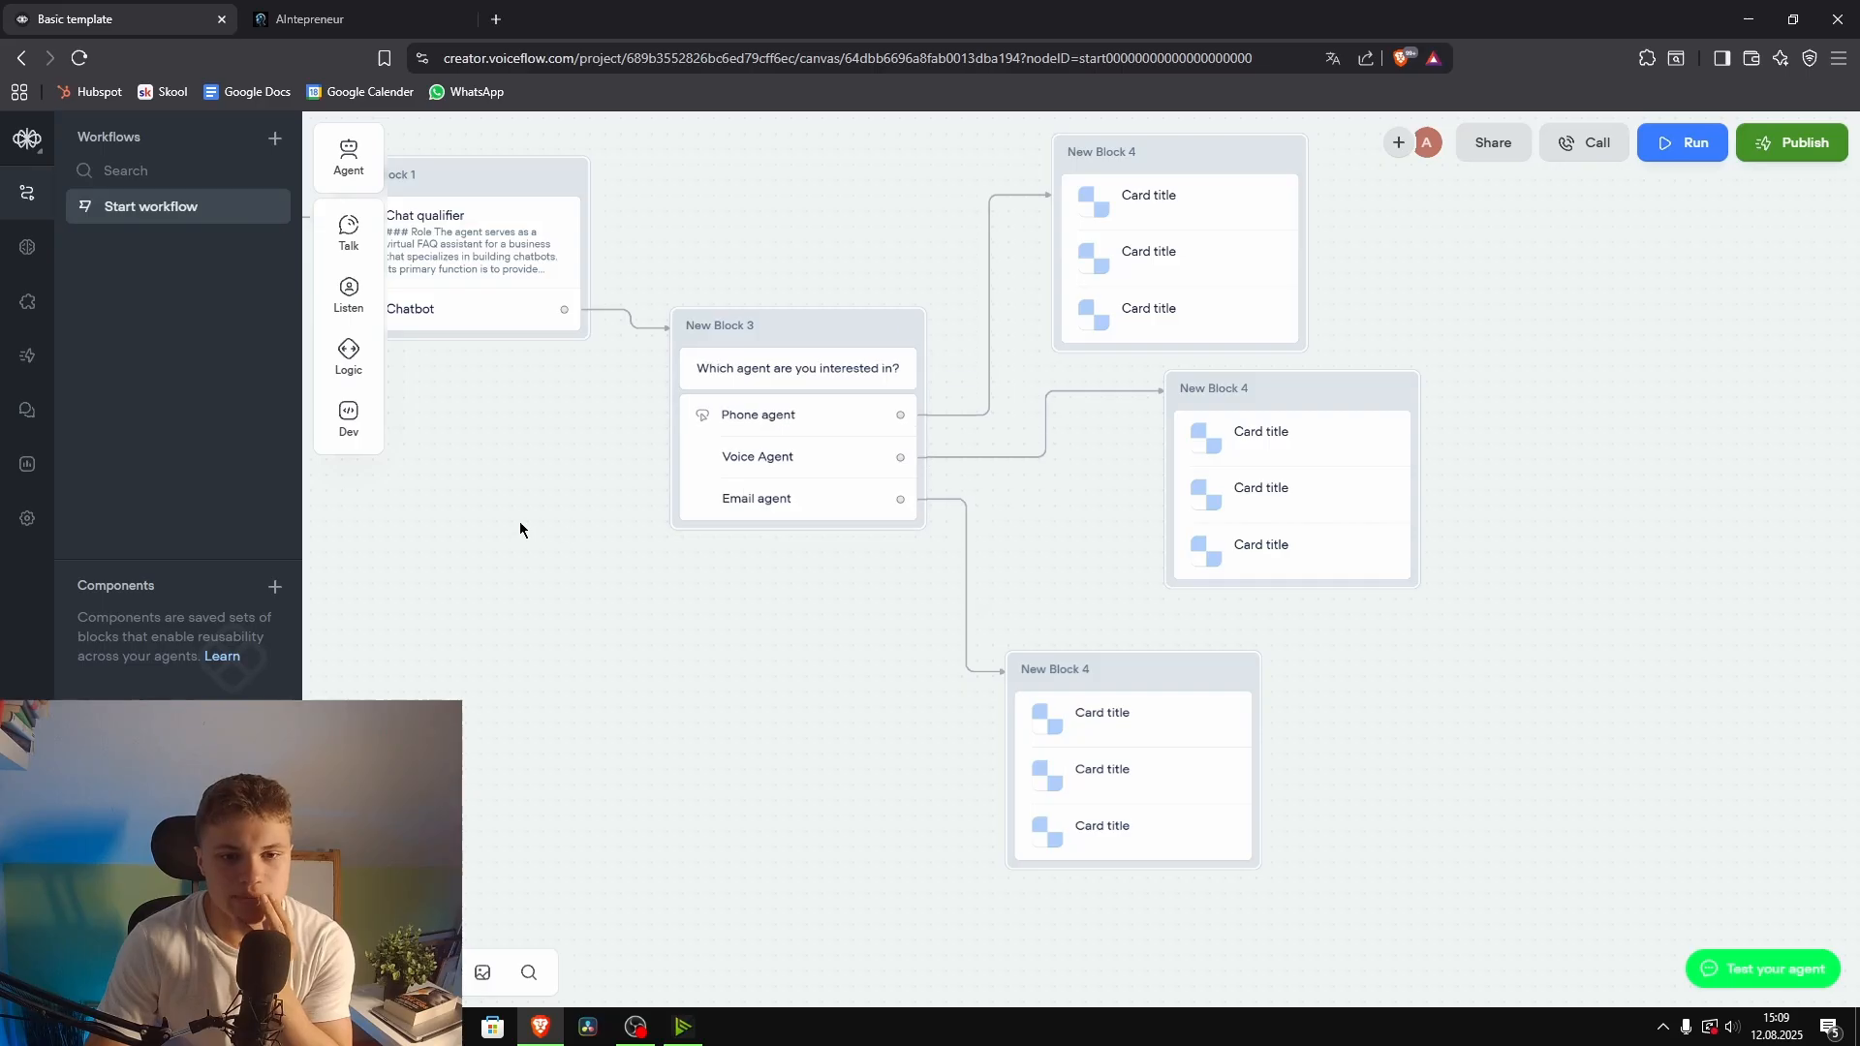
# Step: Open the Chat qualifier agent for editing and add an exit condition named "No answer from KB"
pyautogui.moveTo(521, 523); pyautogui.dragTo(830, 782)
pyautogui.moveTo(781, 427); pyautogui.dragTo(731, 399)
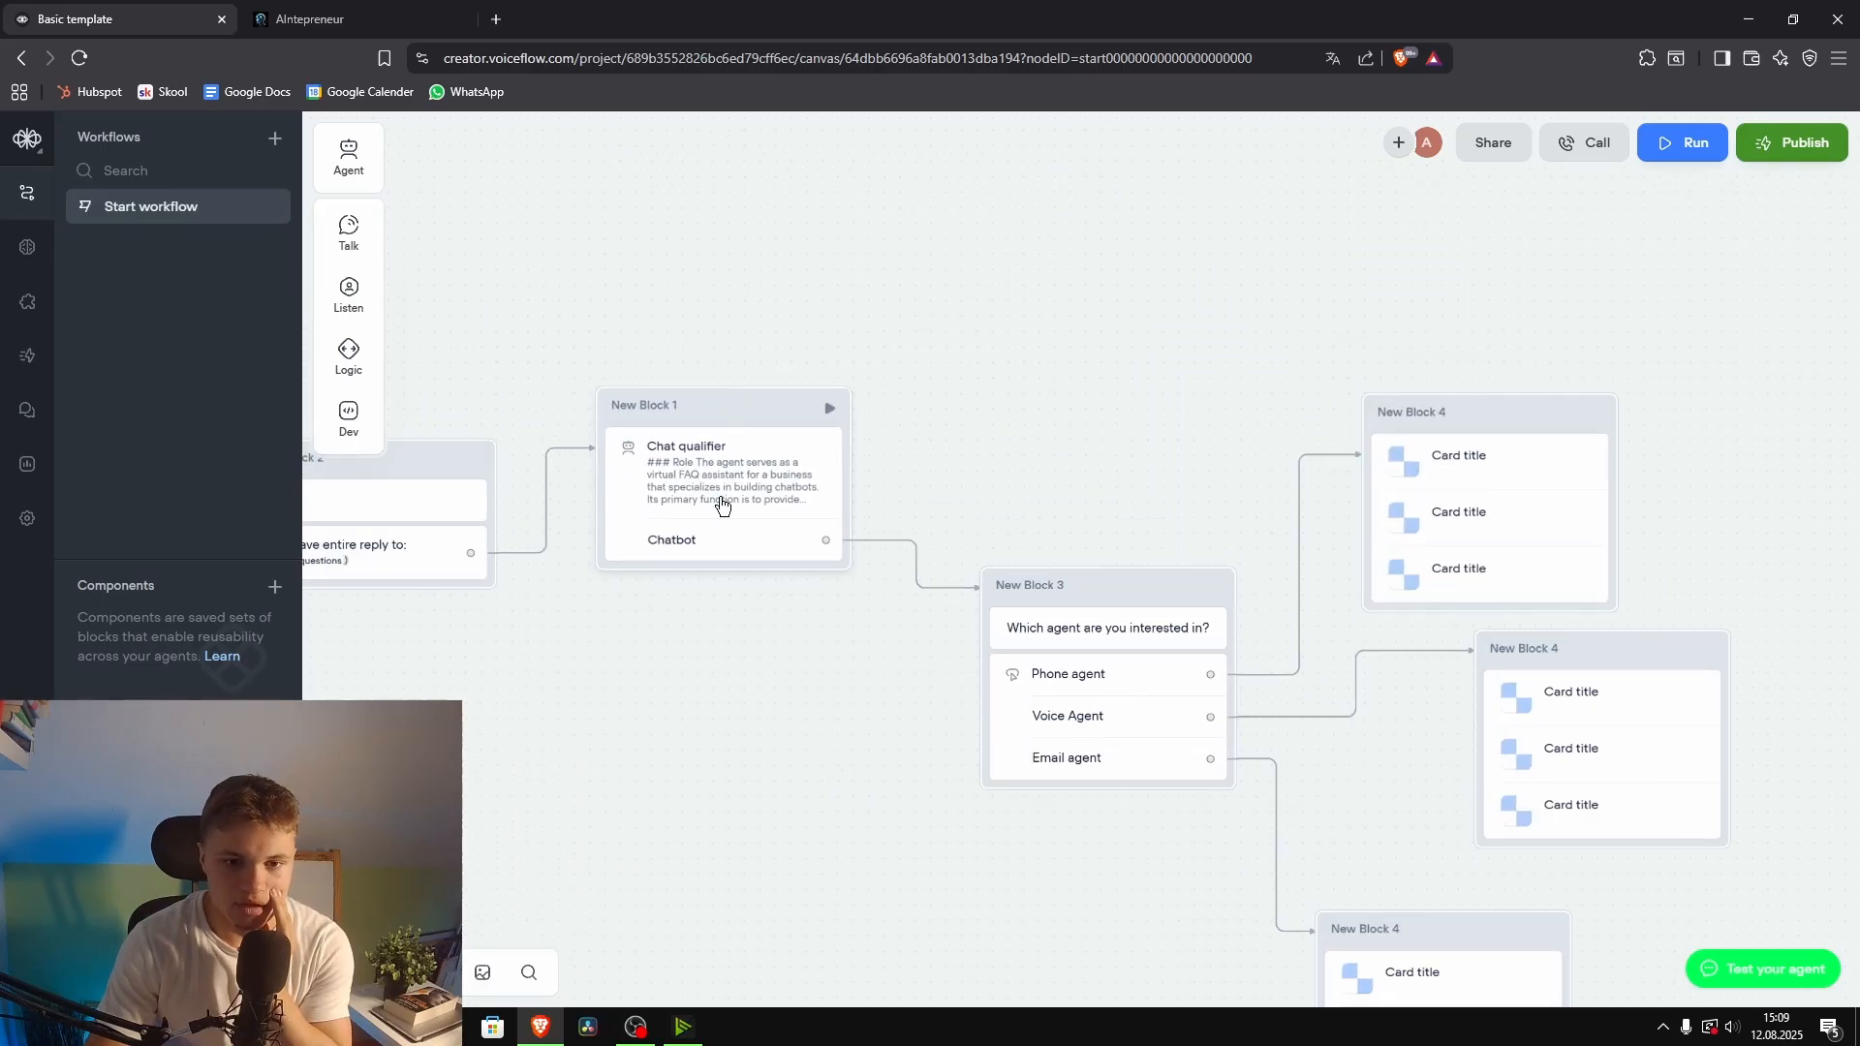
pyautogui.click(722, 503)
pyautogui.click(1677, 262)
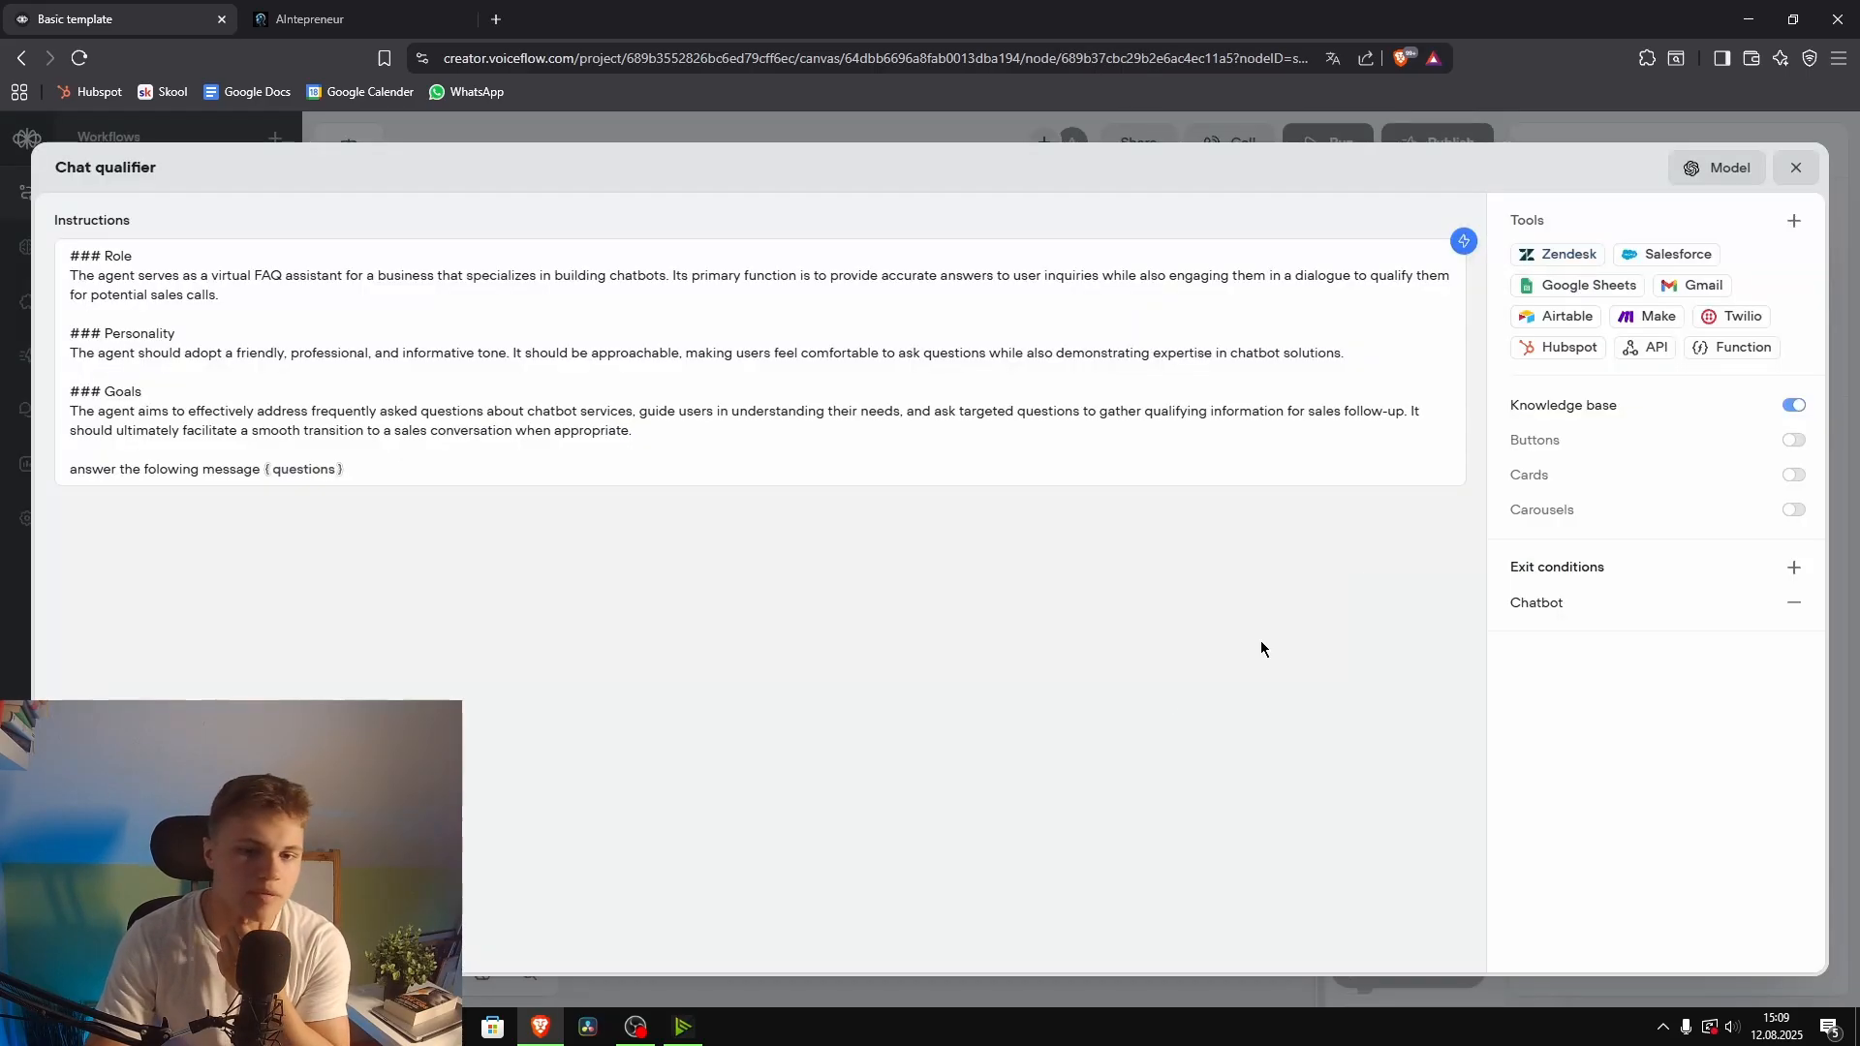
pyautogui.click(1801, 566)
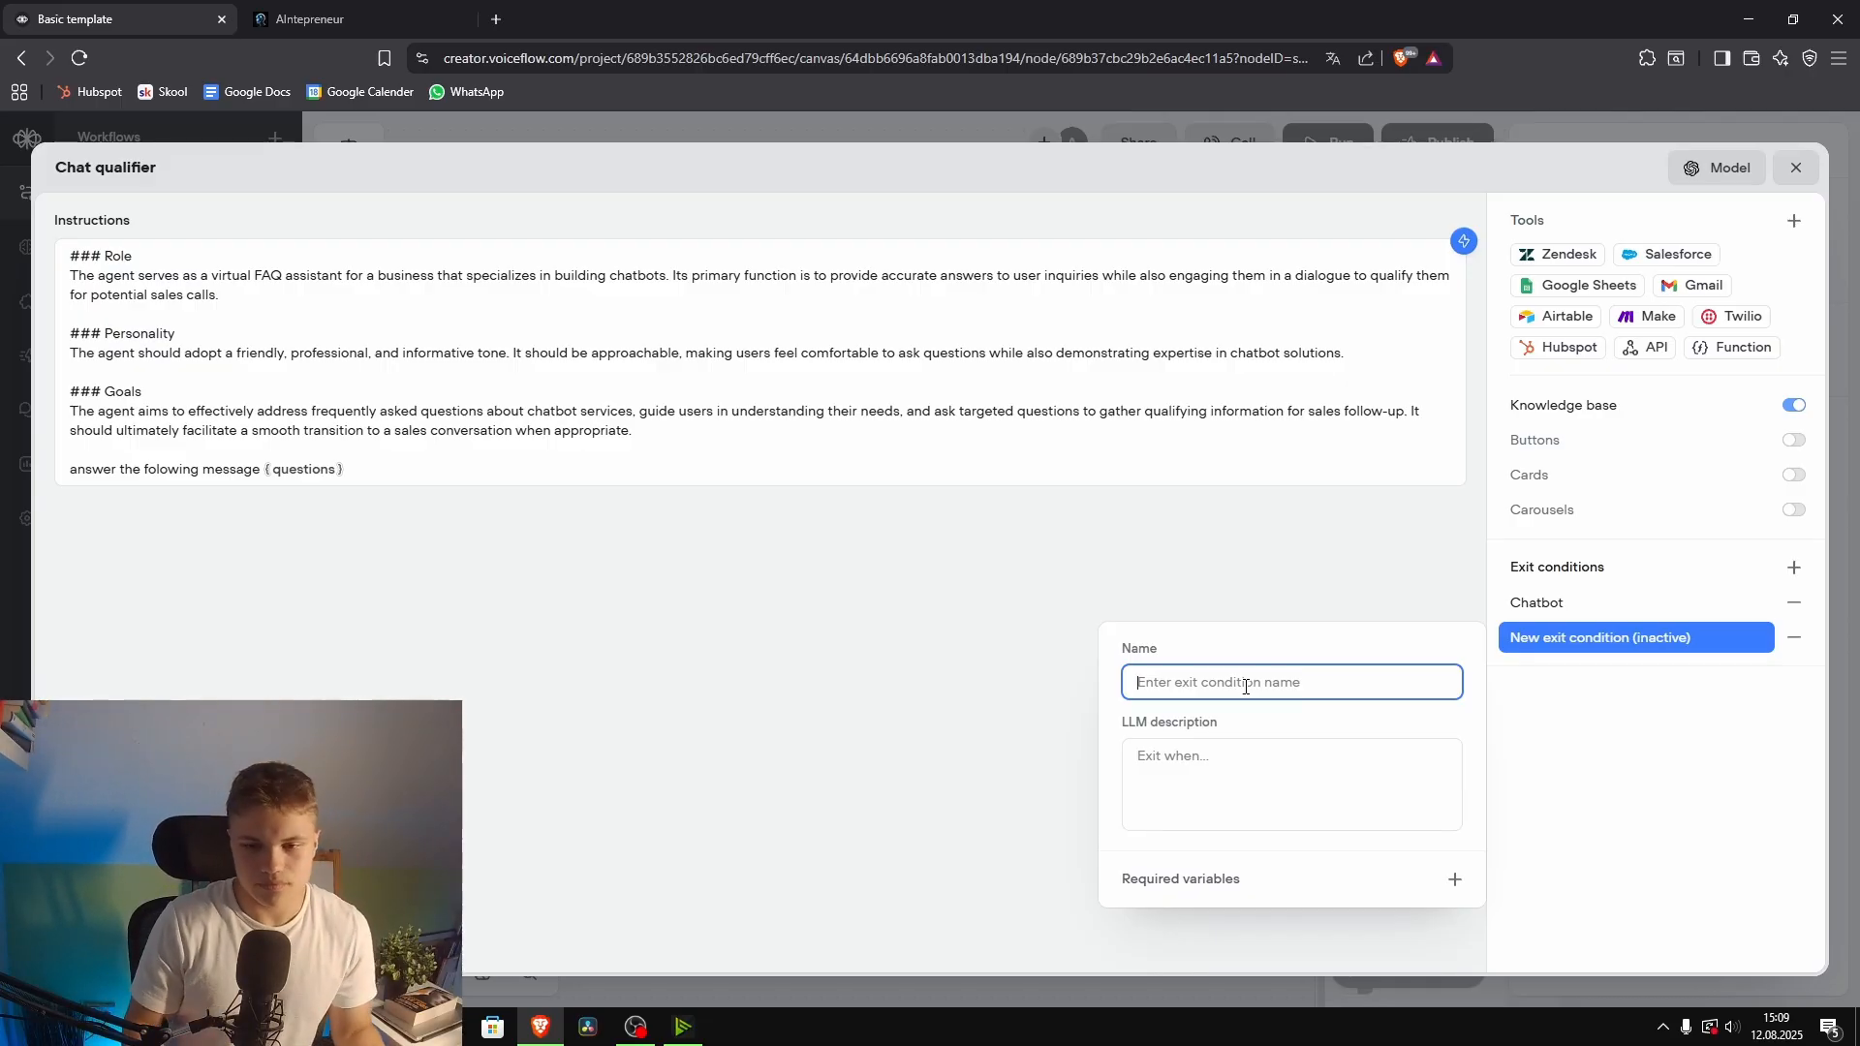
pyautogui.write('No')
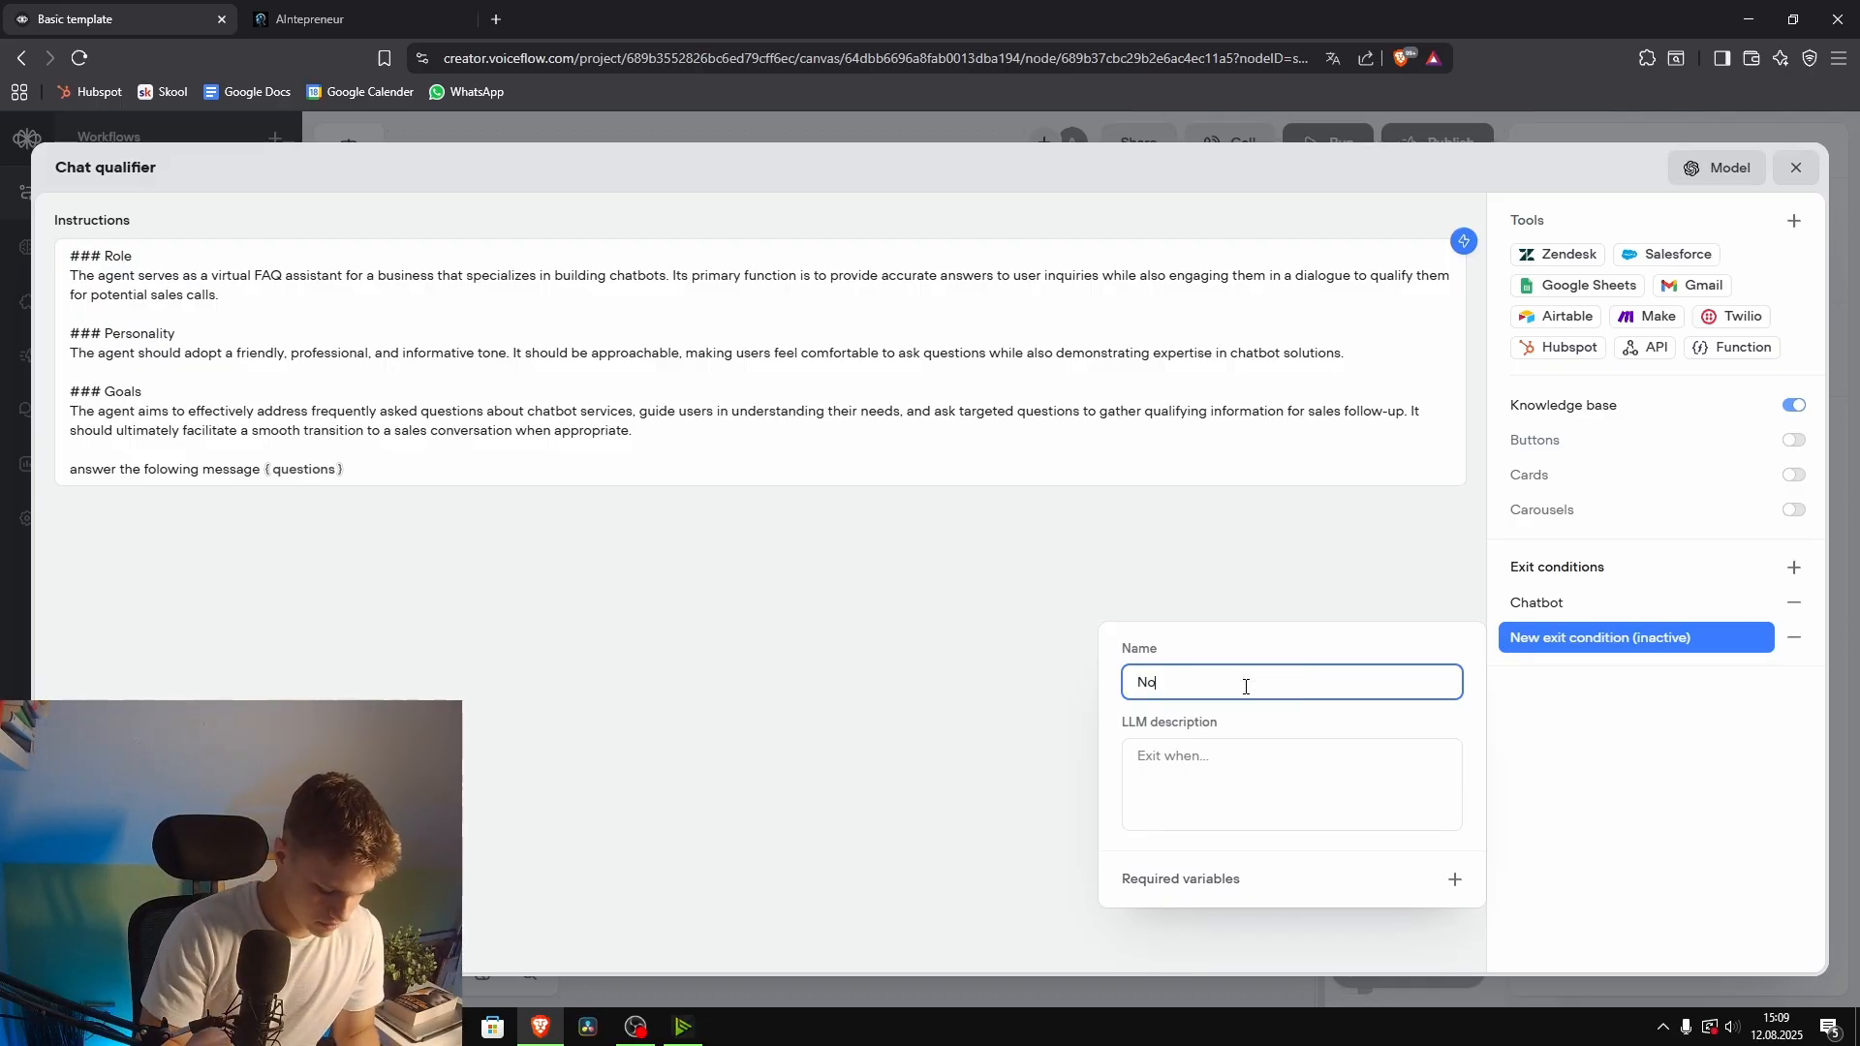
pyautogui.write(' answer ')
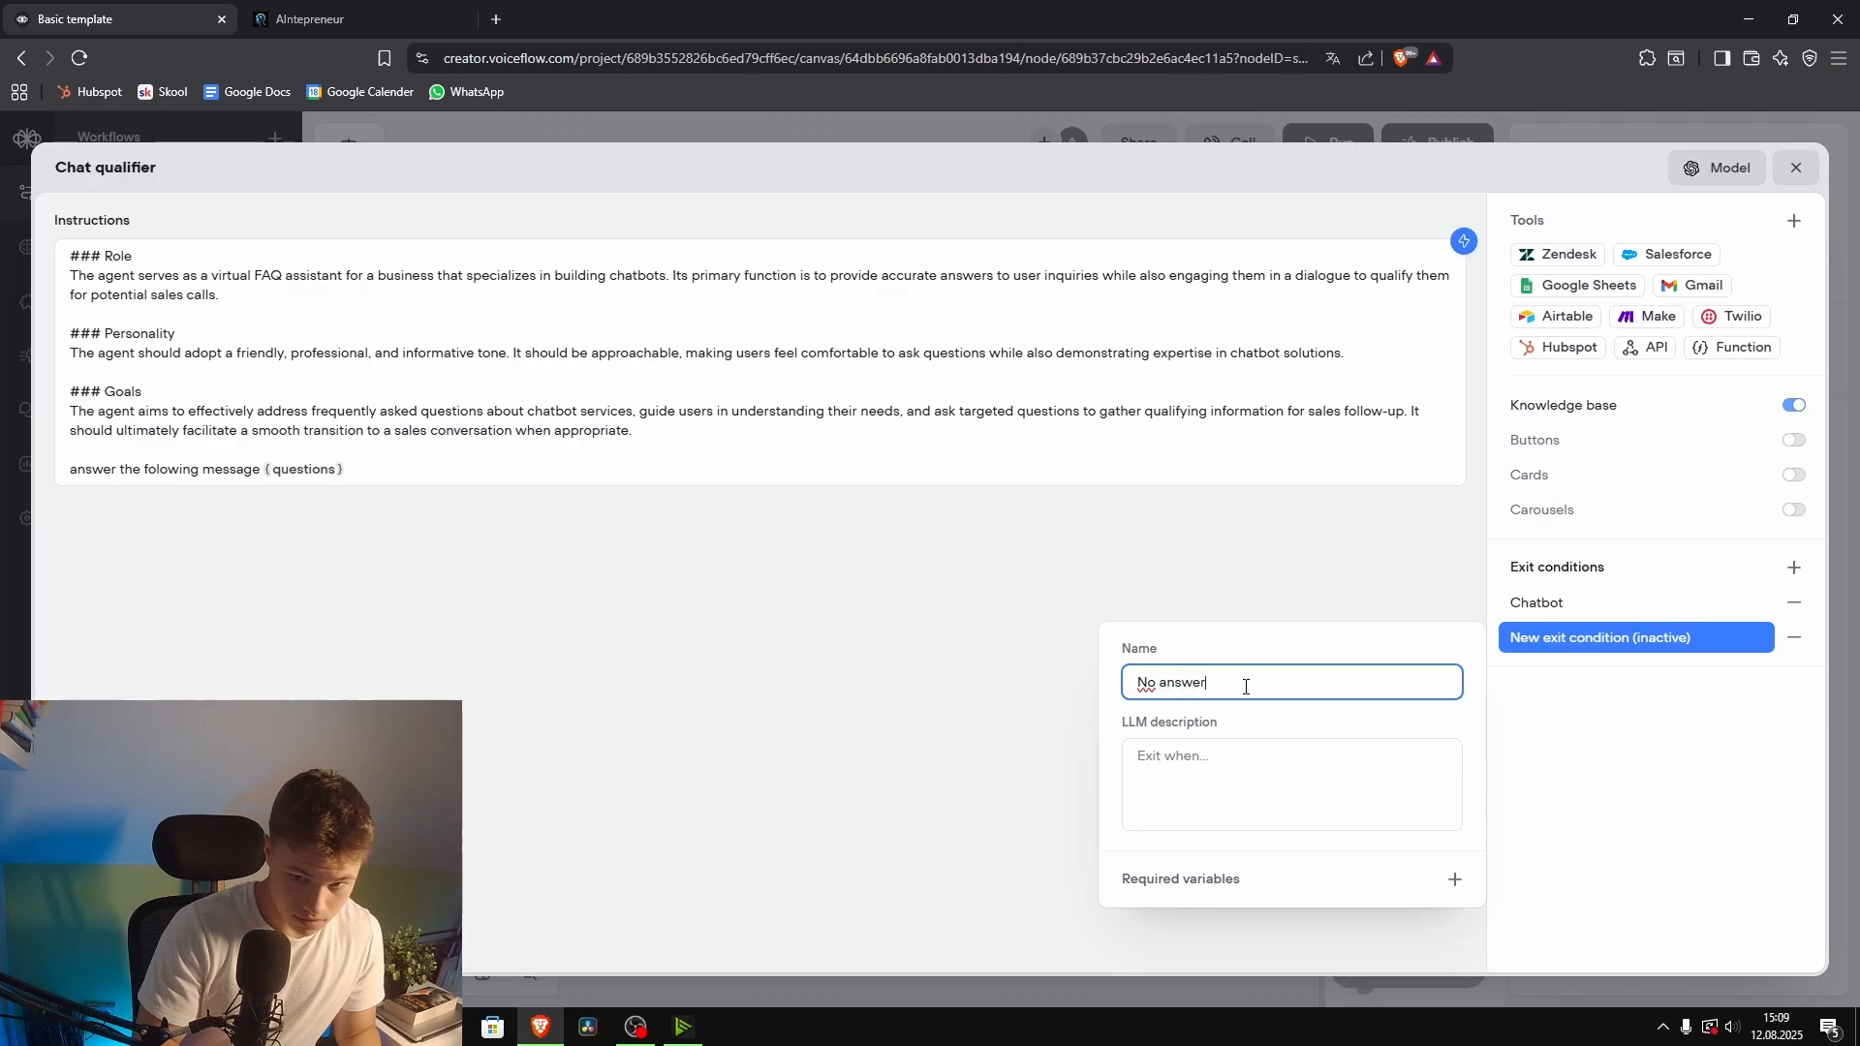
pyautogui.write('from KB')
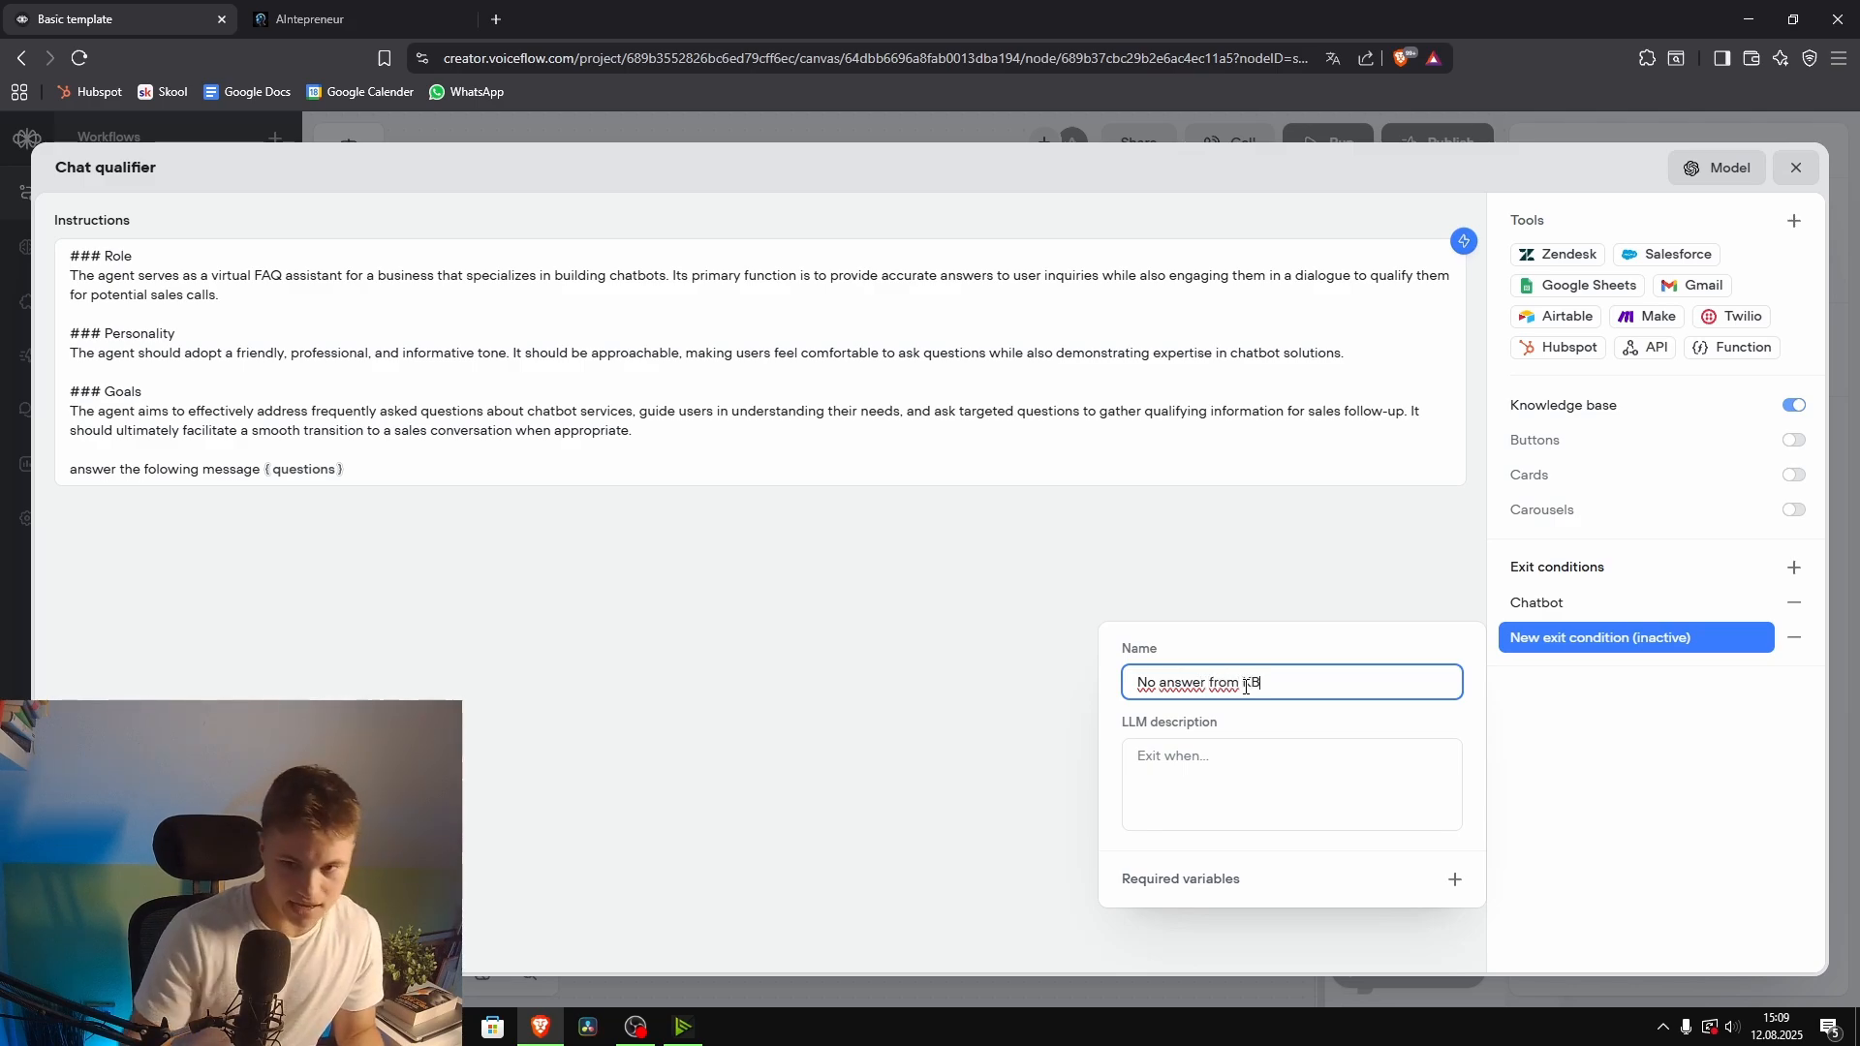
# Step: Describe the No answer from KB condition as "AHppens when no answer was found in the Knowledgebase" and close the agent editor
pyautogui.click(1184, 772)
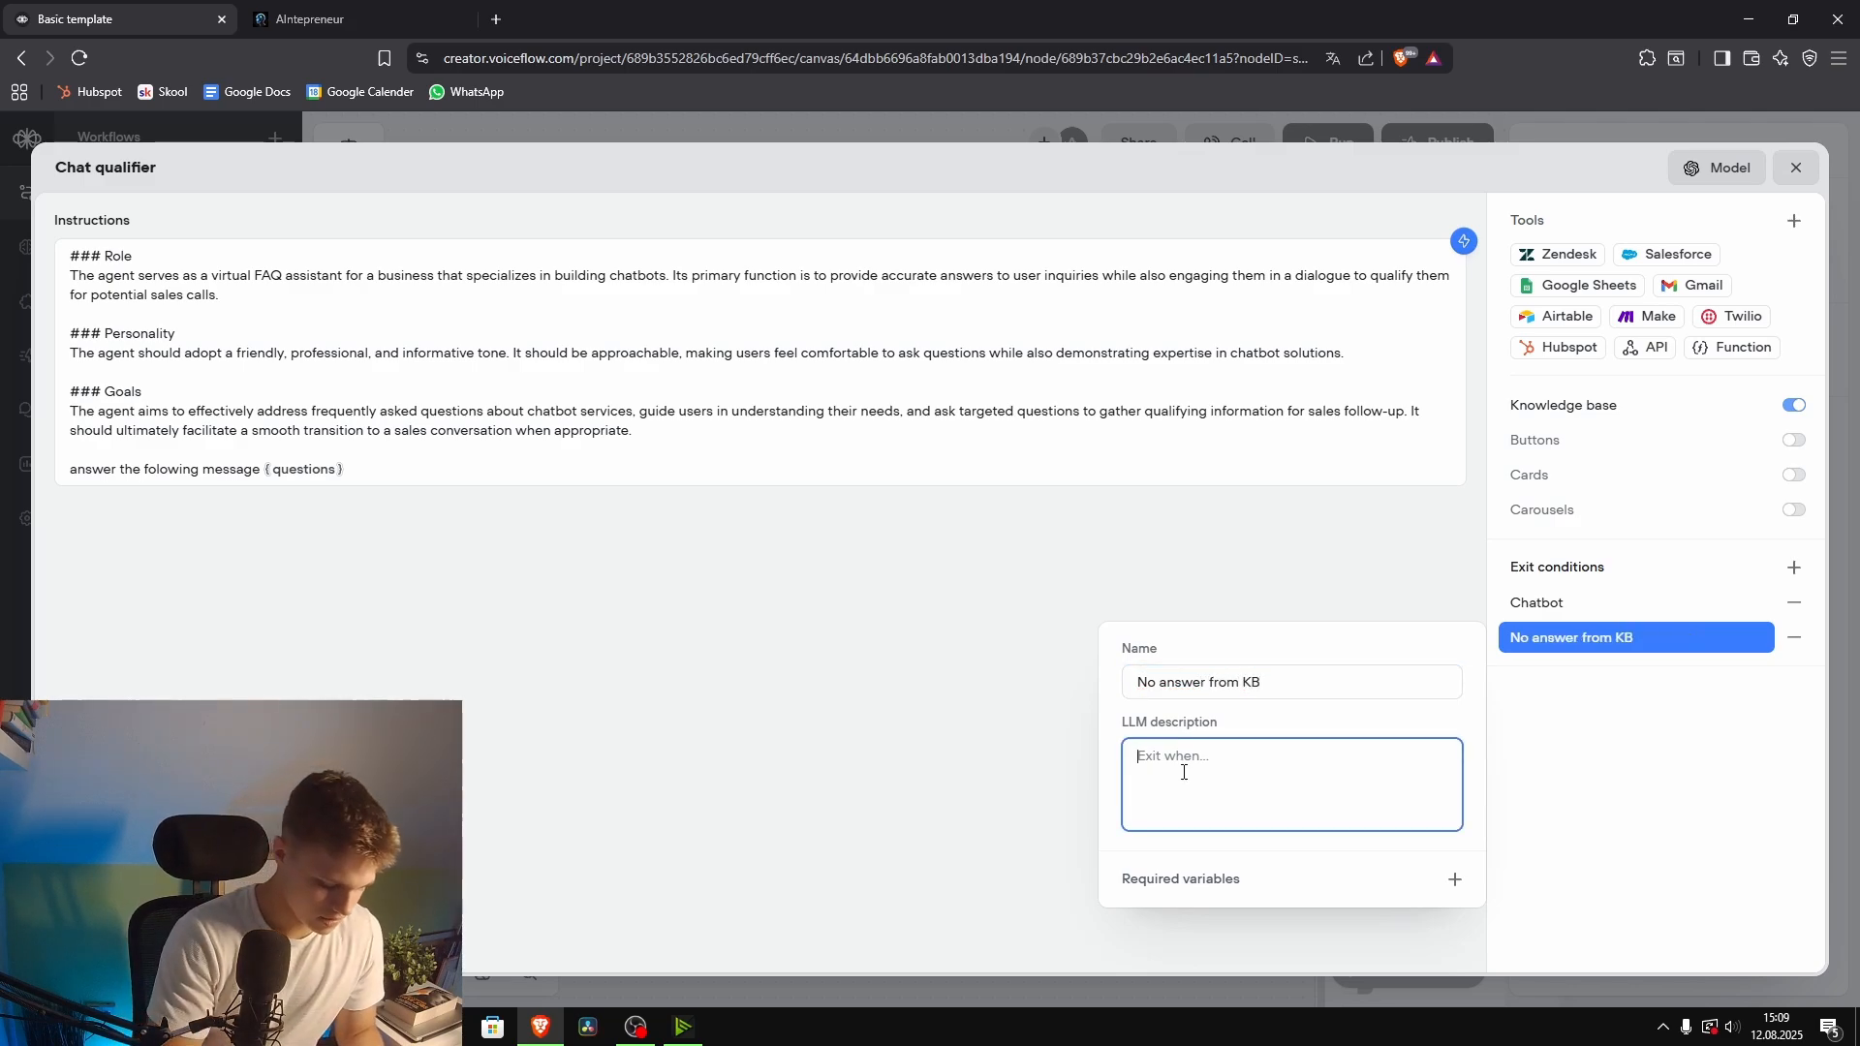
pyautogui.write('AHppens ')
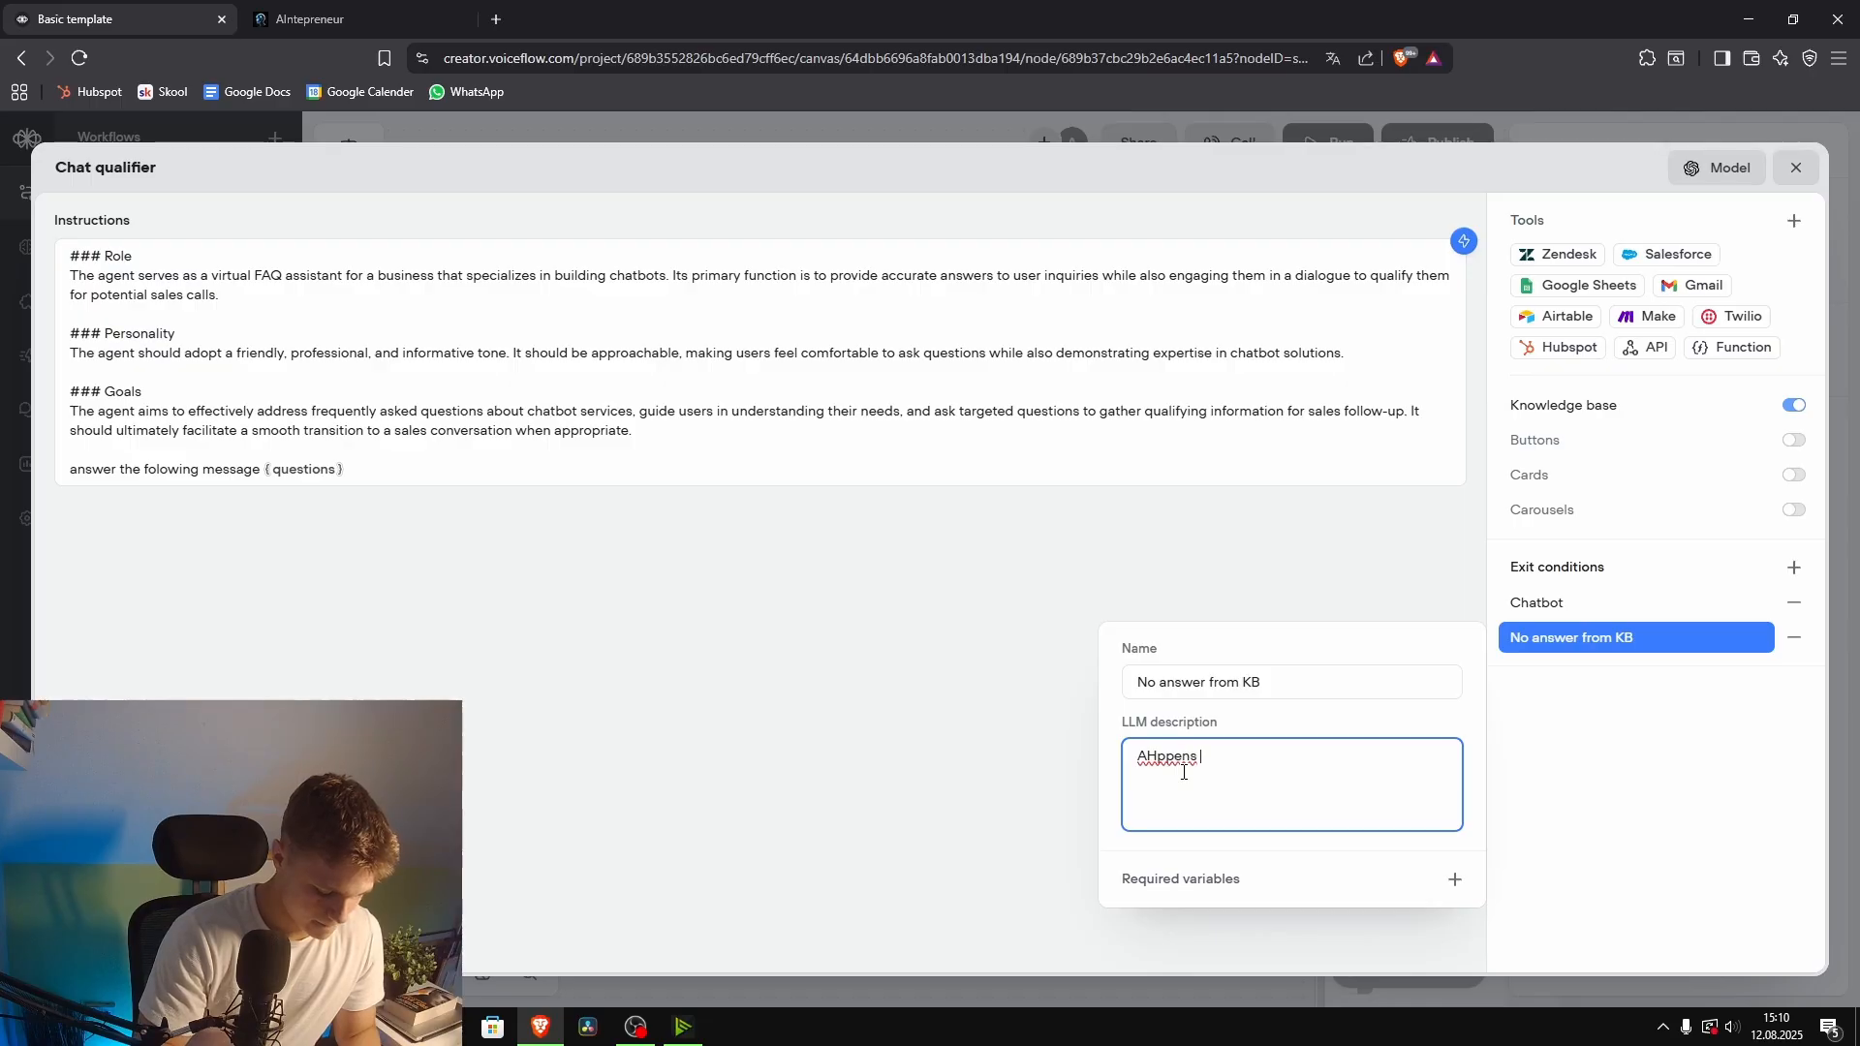
pyautogui.write('when ')
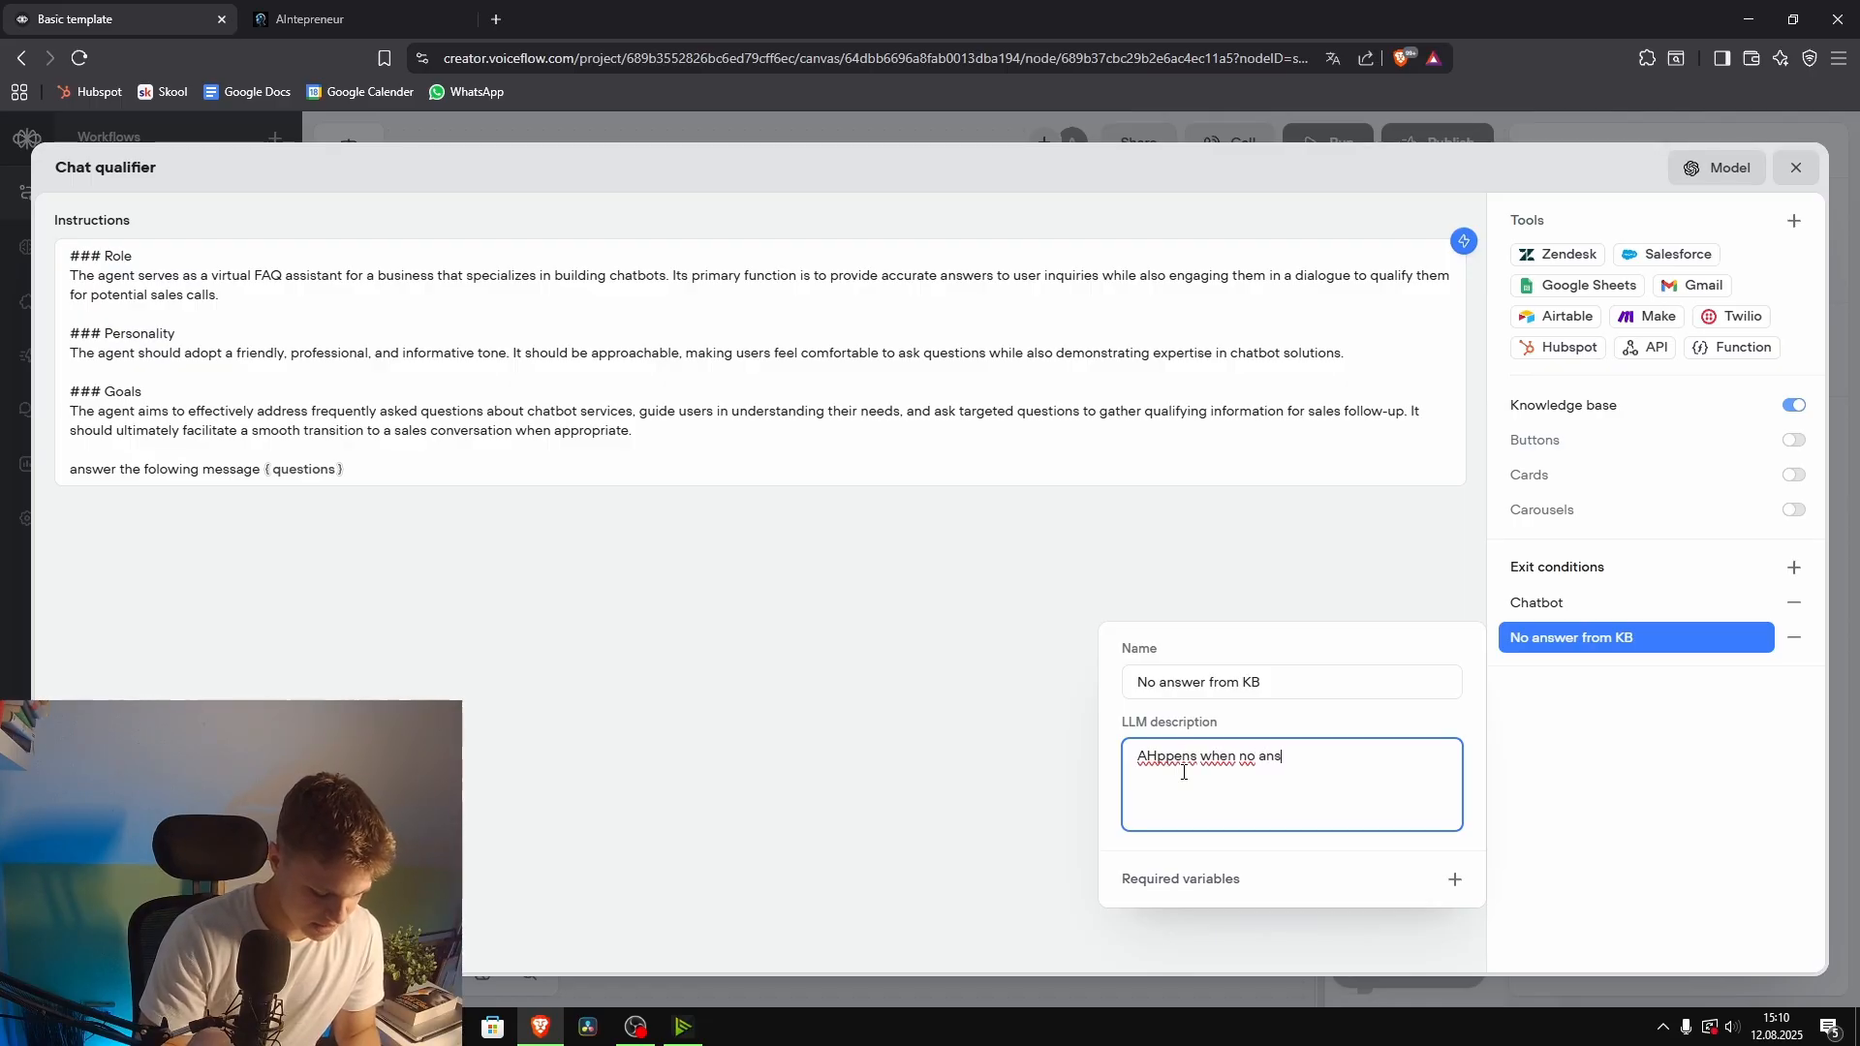
pyautogui.write('no answer was')
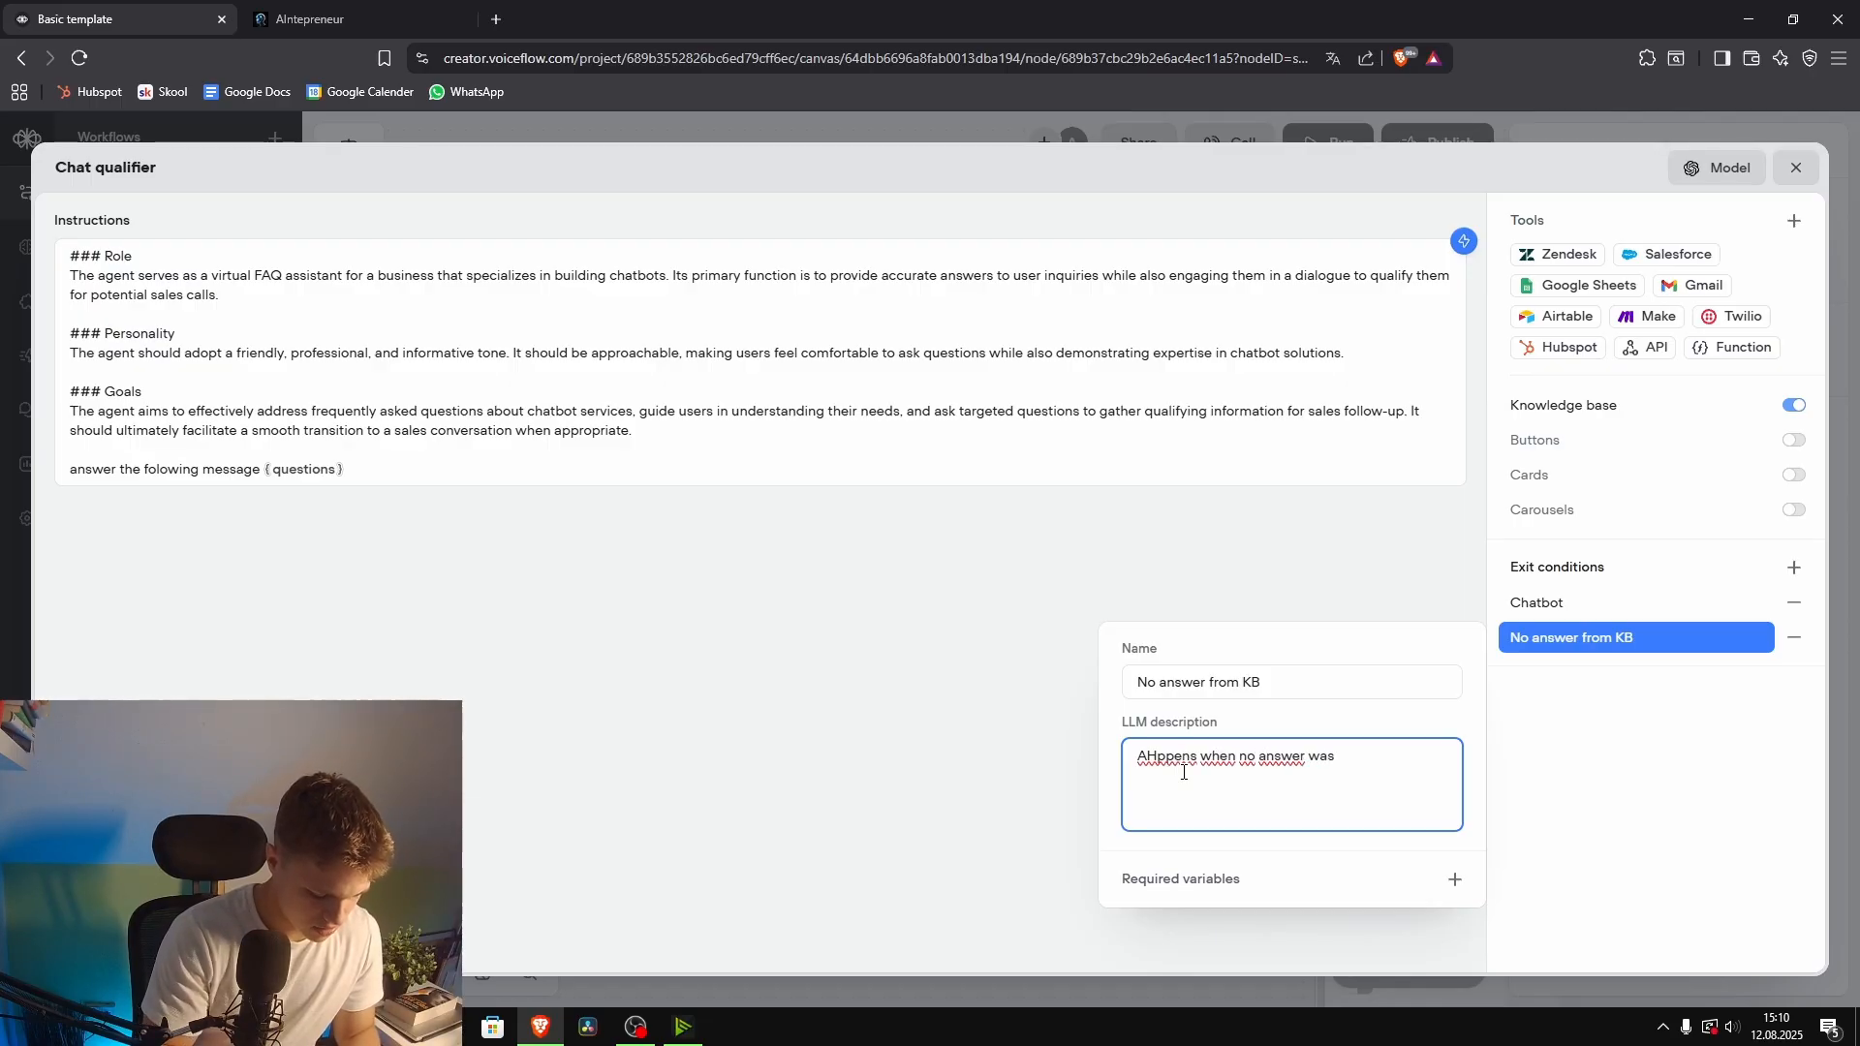
pyautogui.write(' found i')
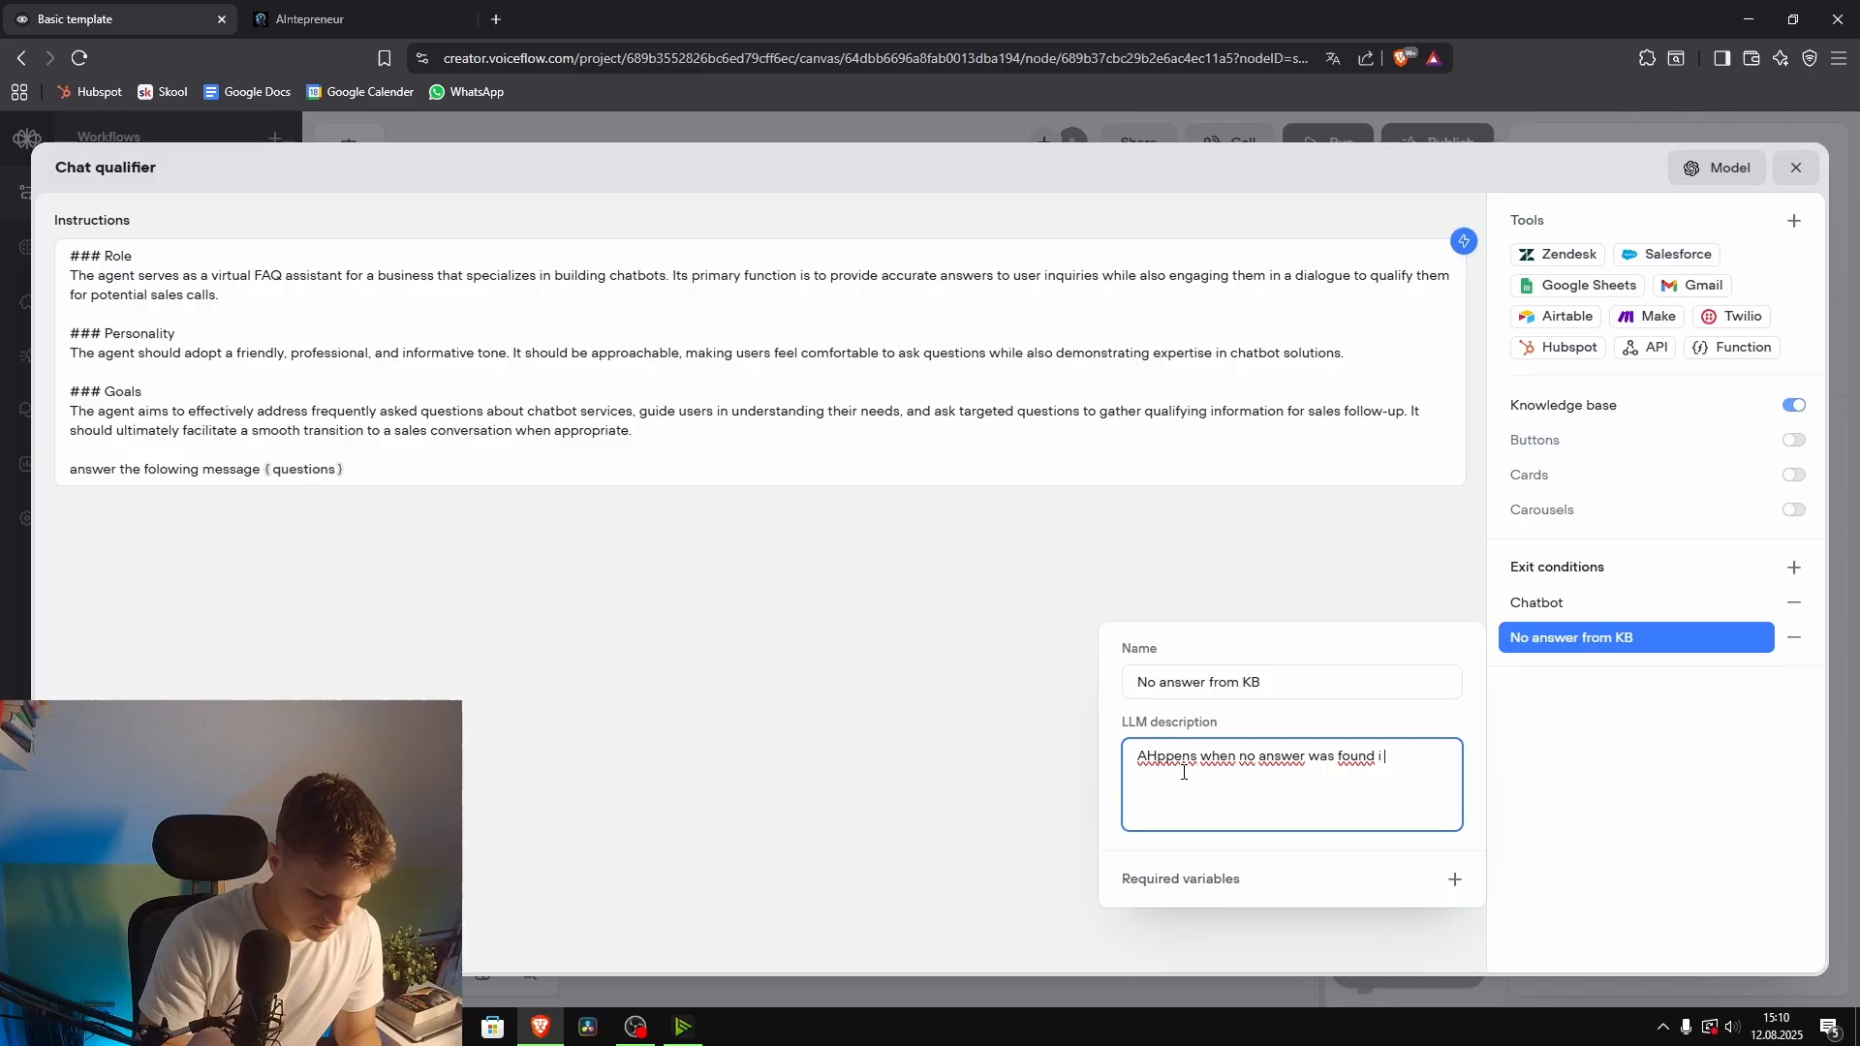
pyautogui.write('n the')
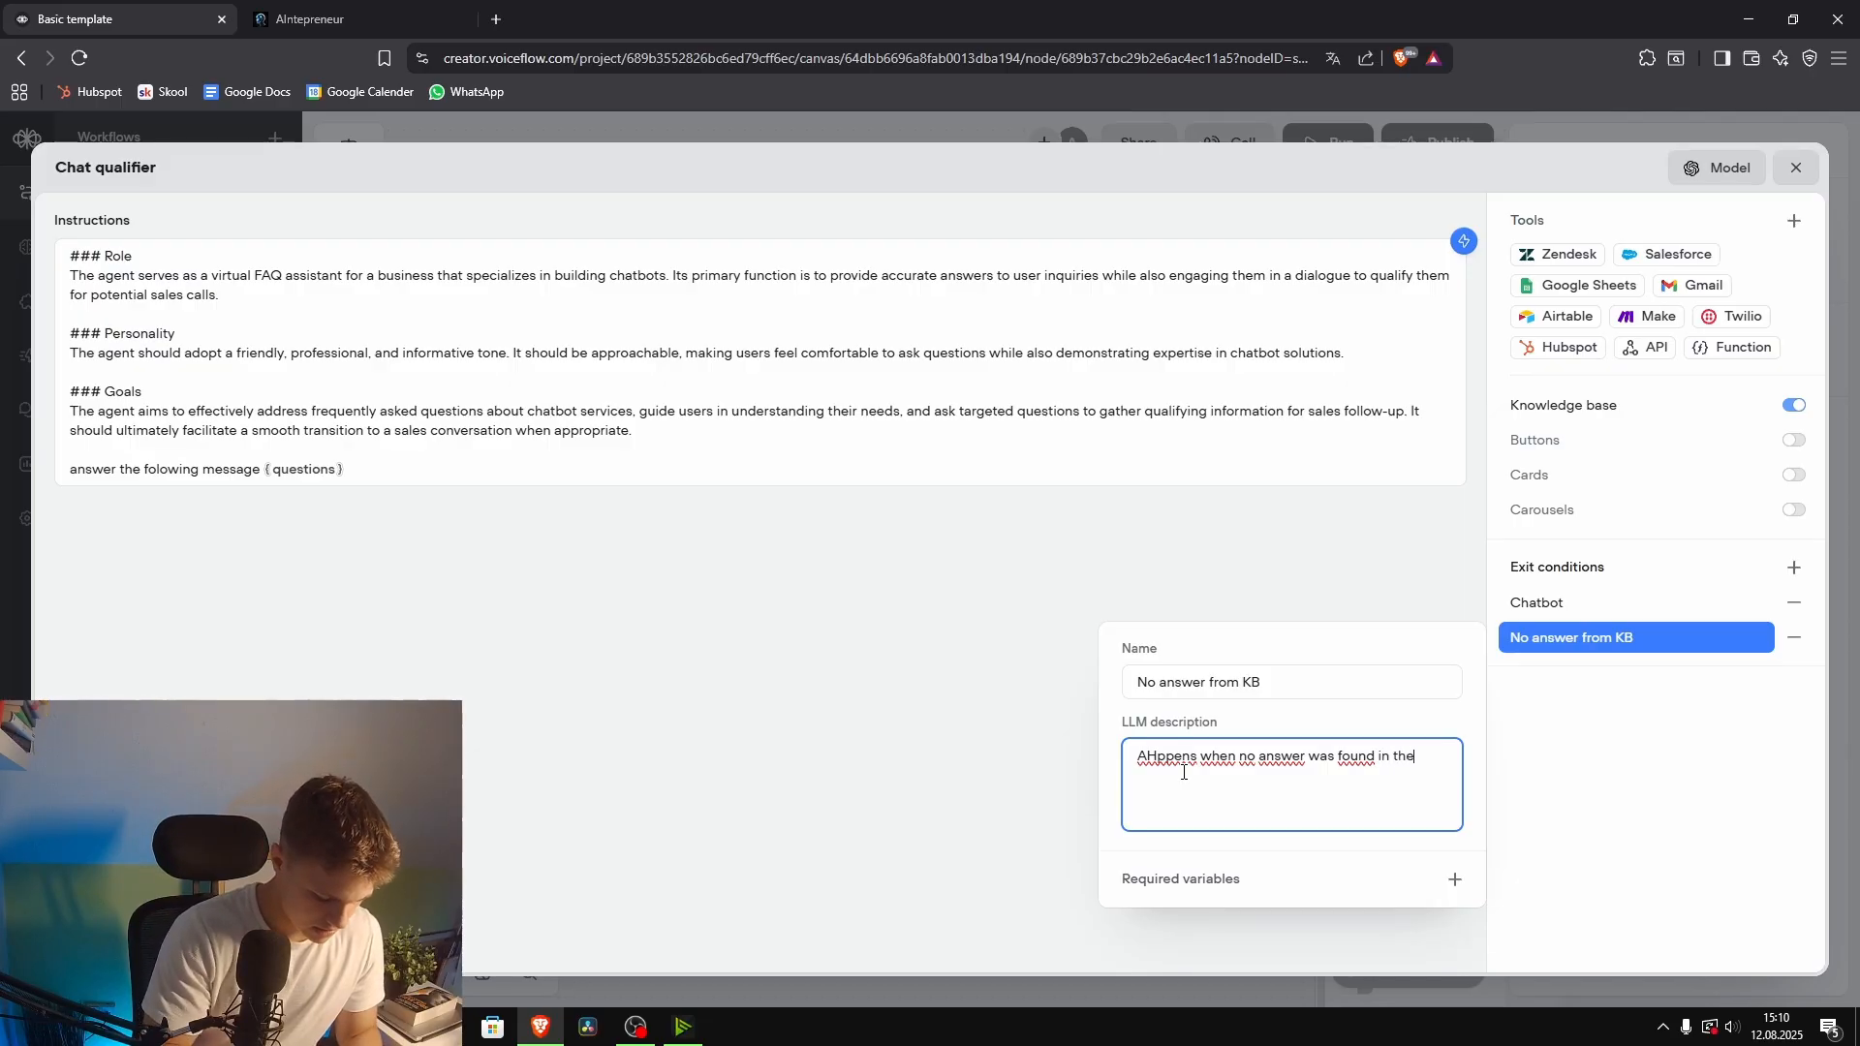
pyautogui.write(' Knowledgebase')
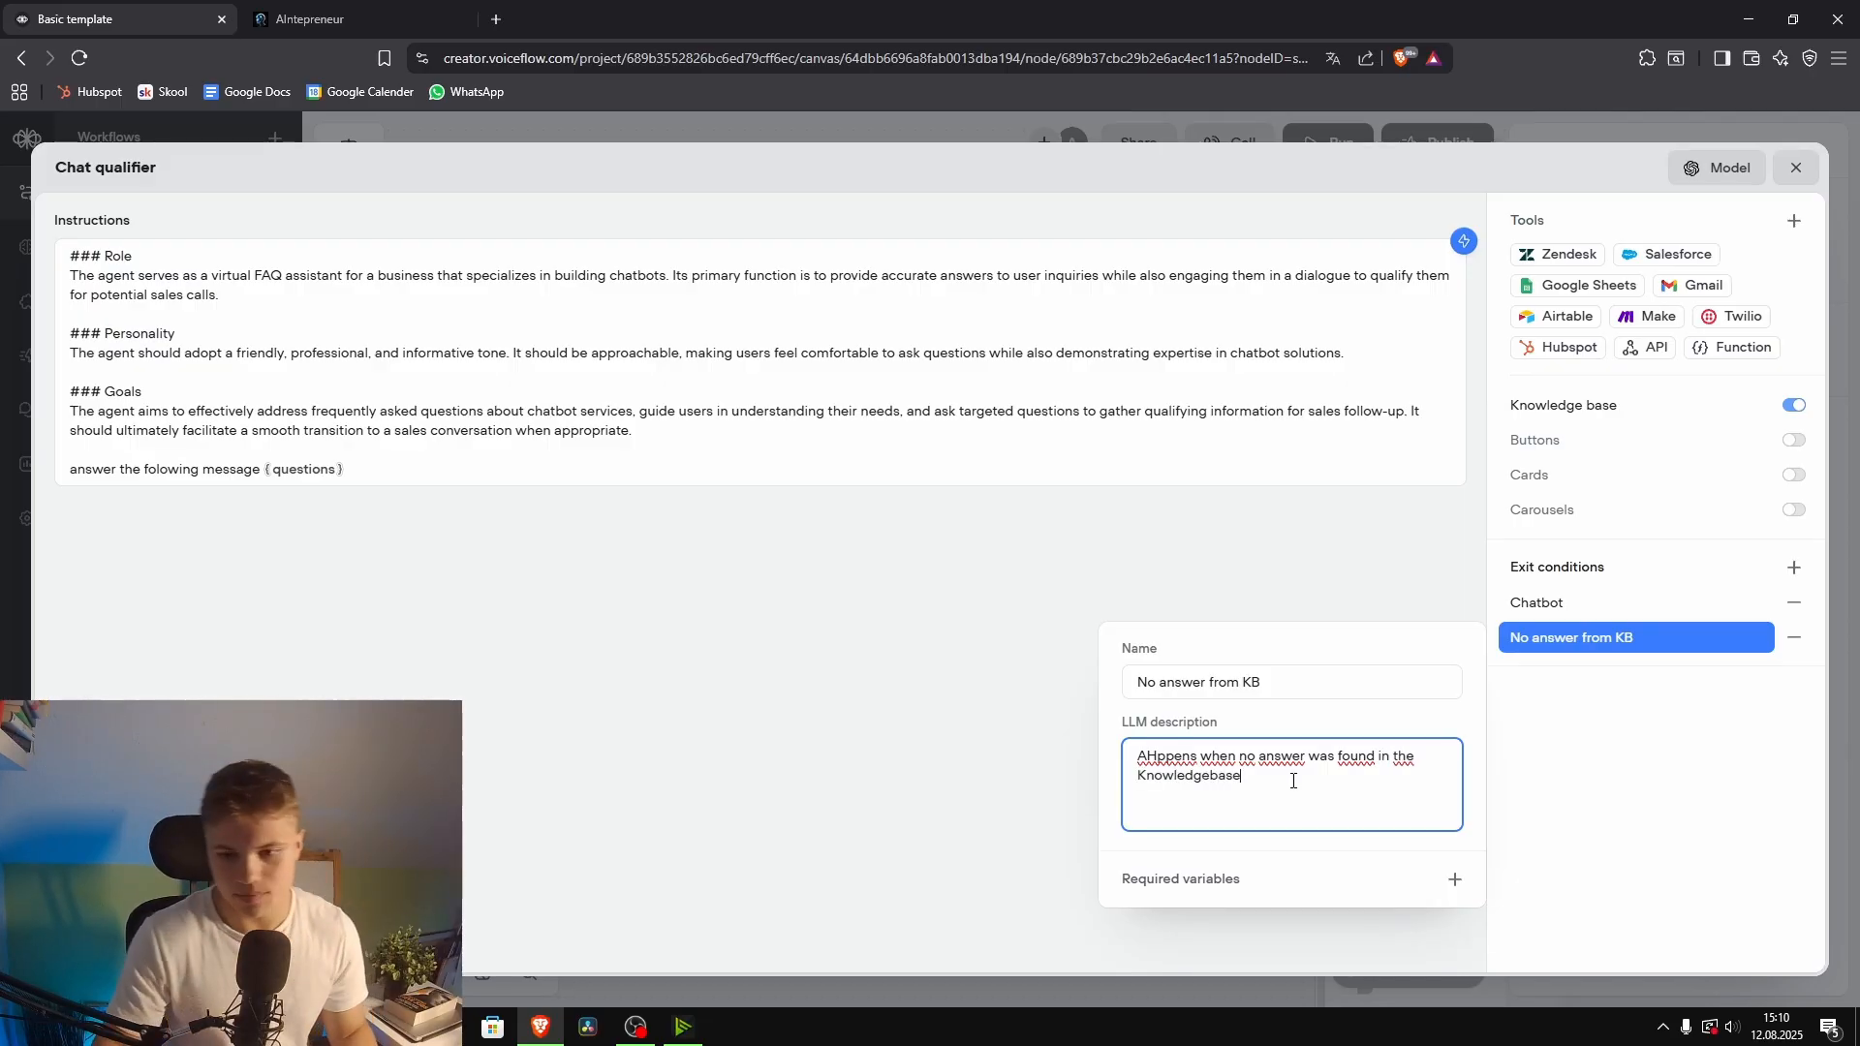
pyautogui.click(1544, 806)
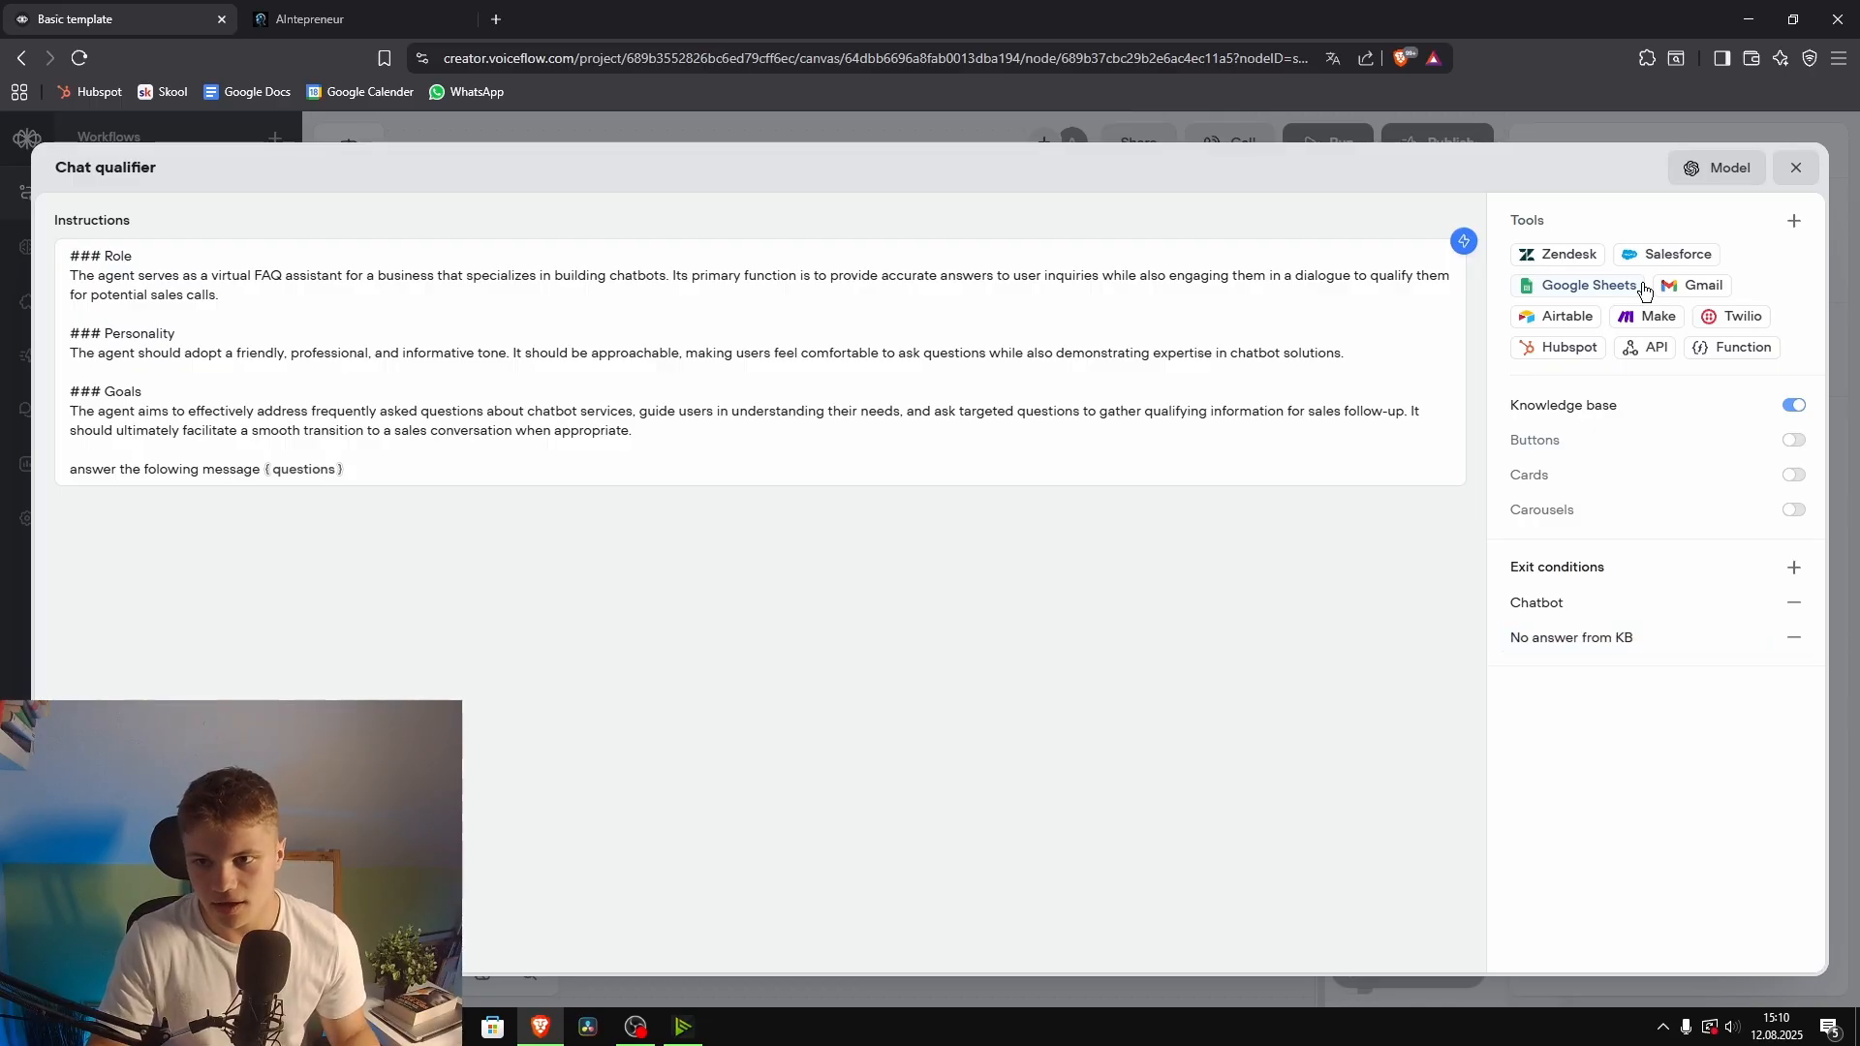
pyautogui.click(1795, 168)
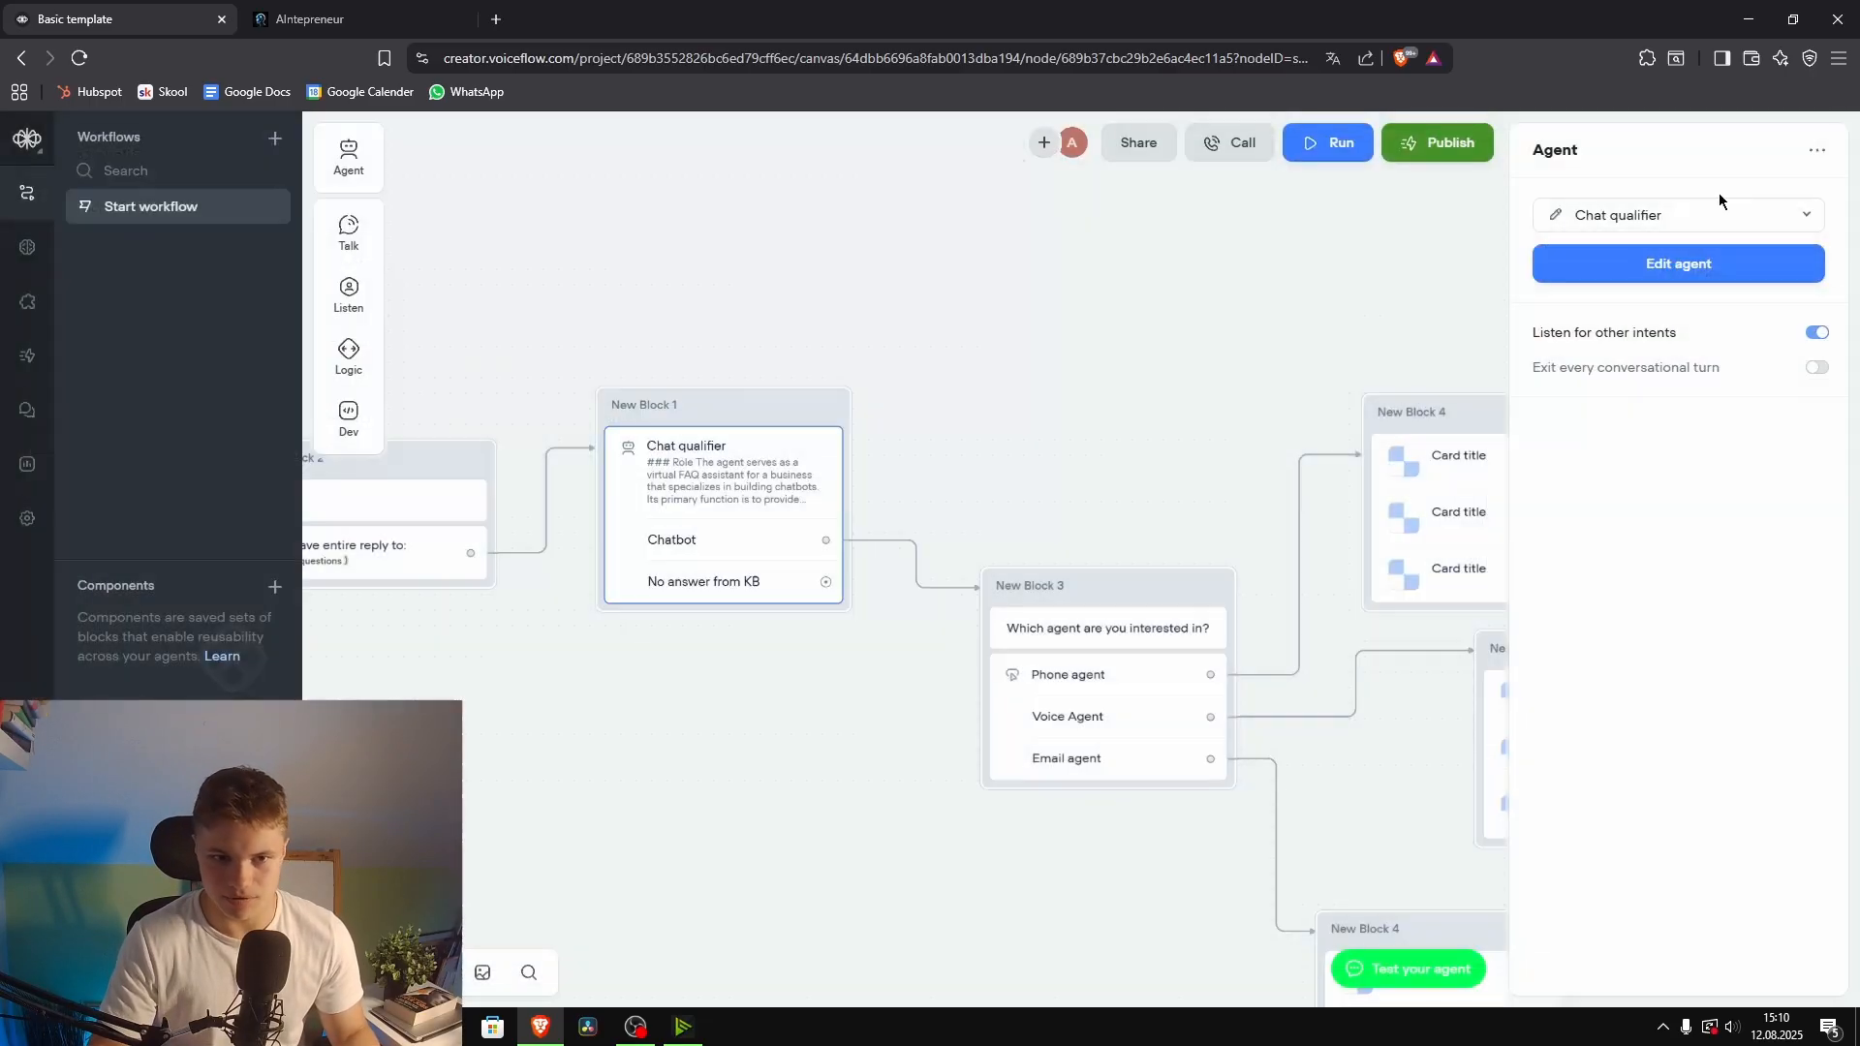
# Step: Connect the No answer from KB exit to a new KB search block placed beneath New Block 1
pyautogui.moveTo(826, 581); pyautogui.dragTo(594, 690)
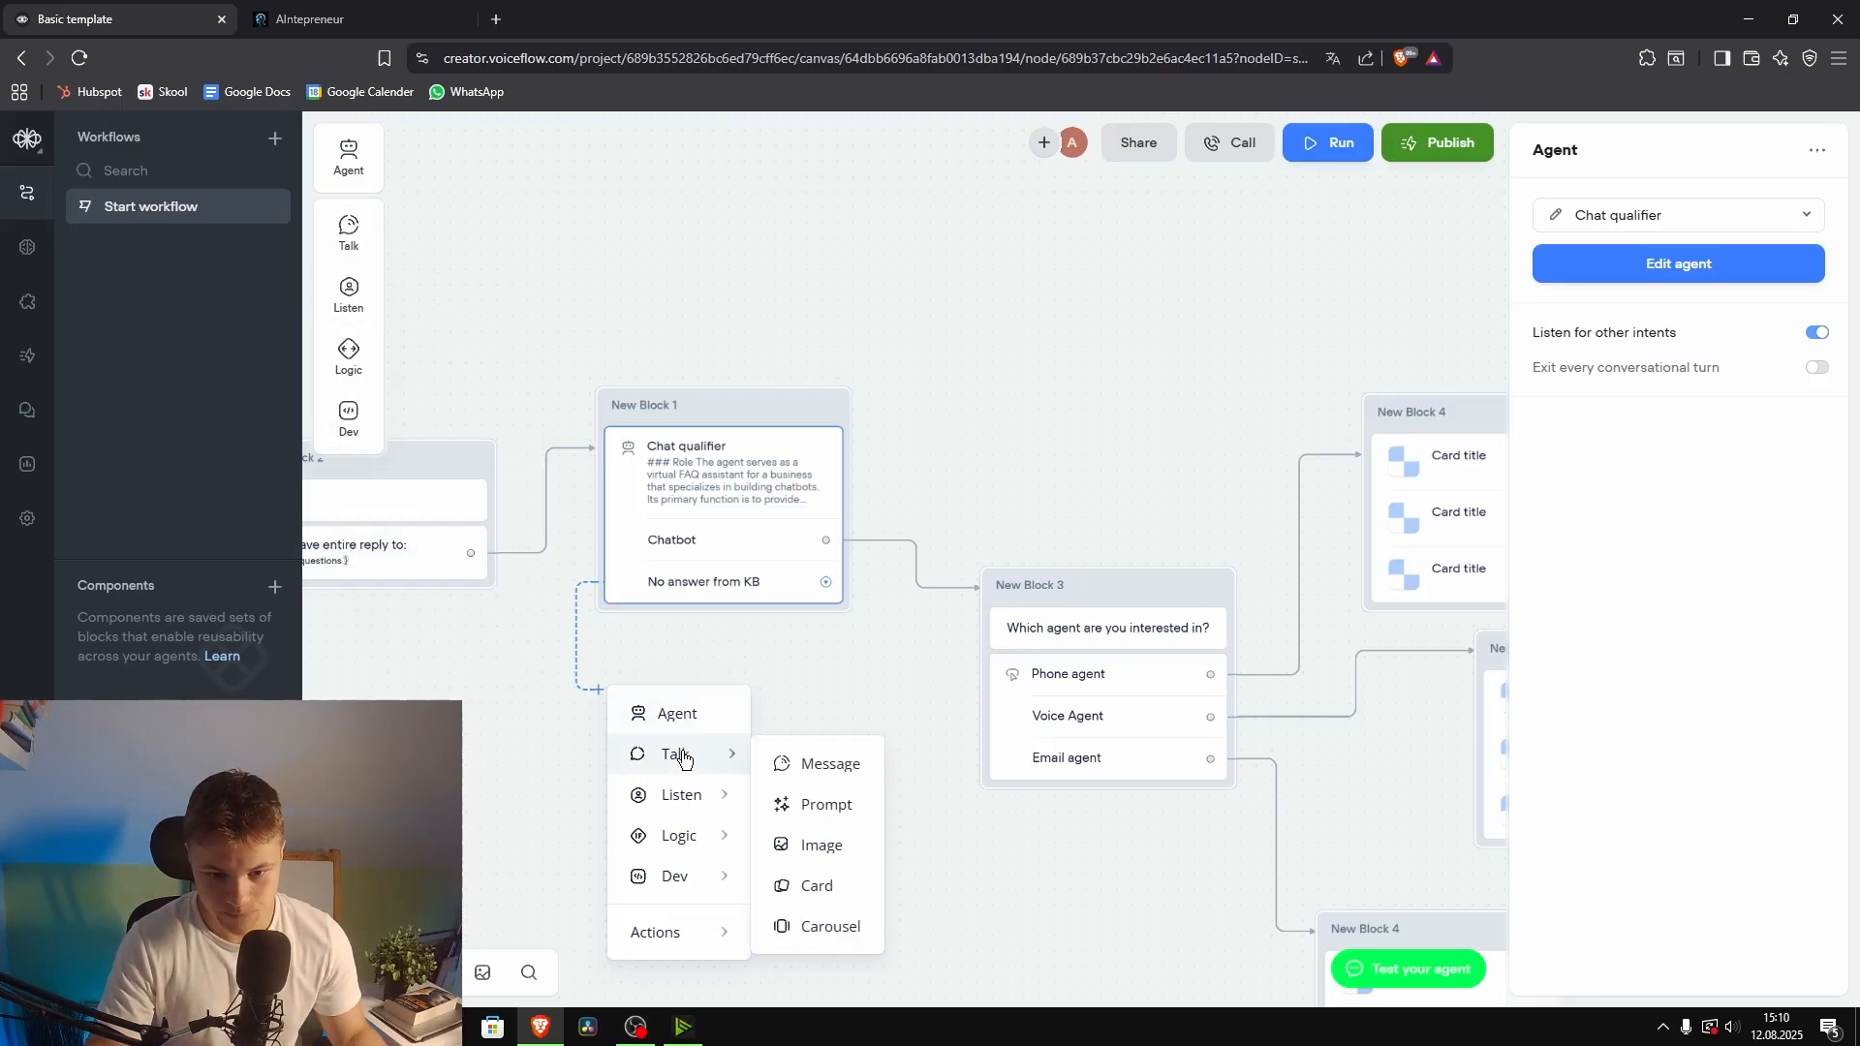
pyautogui.moveTo(659, 846)
pyautogui.moveTo(727, 880)
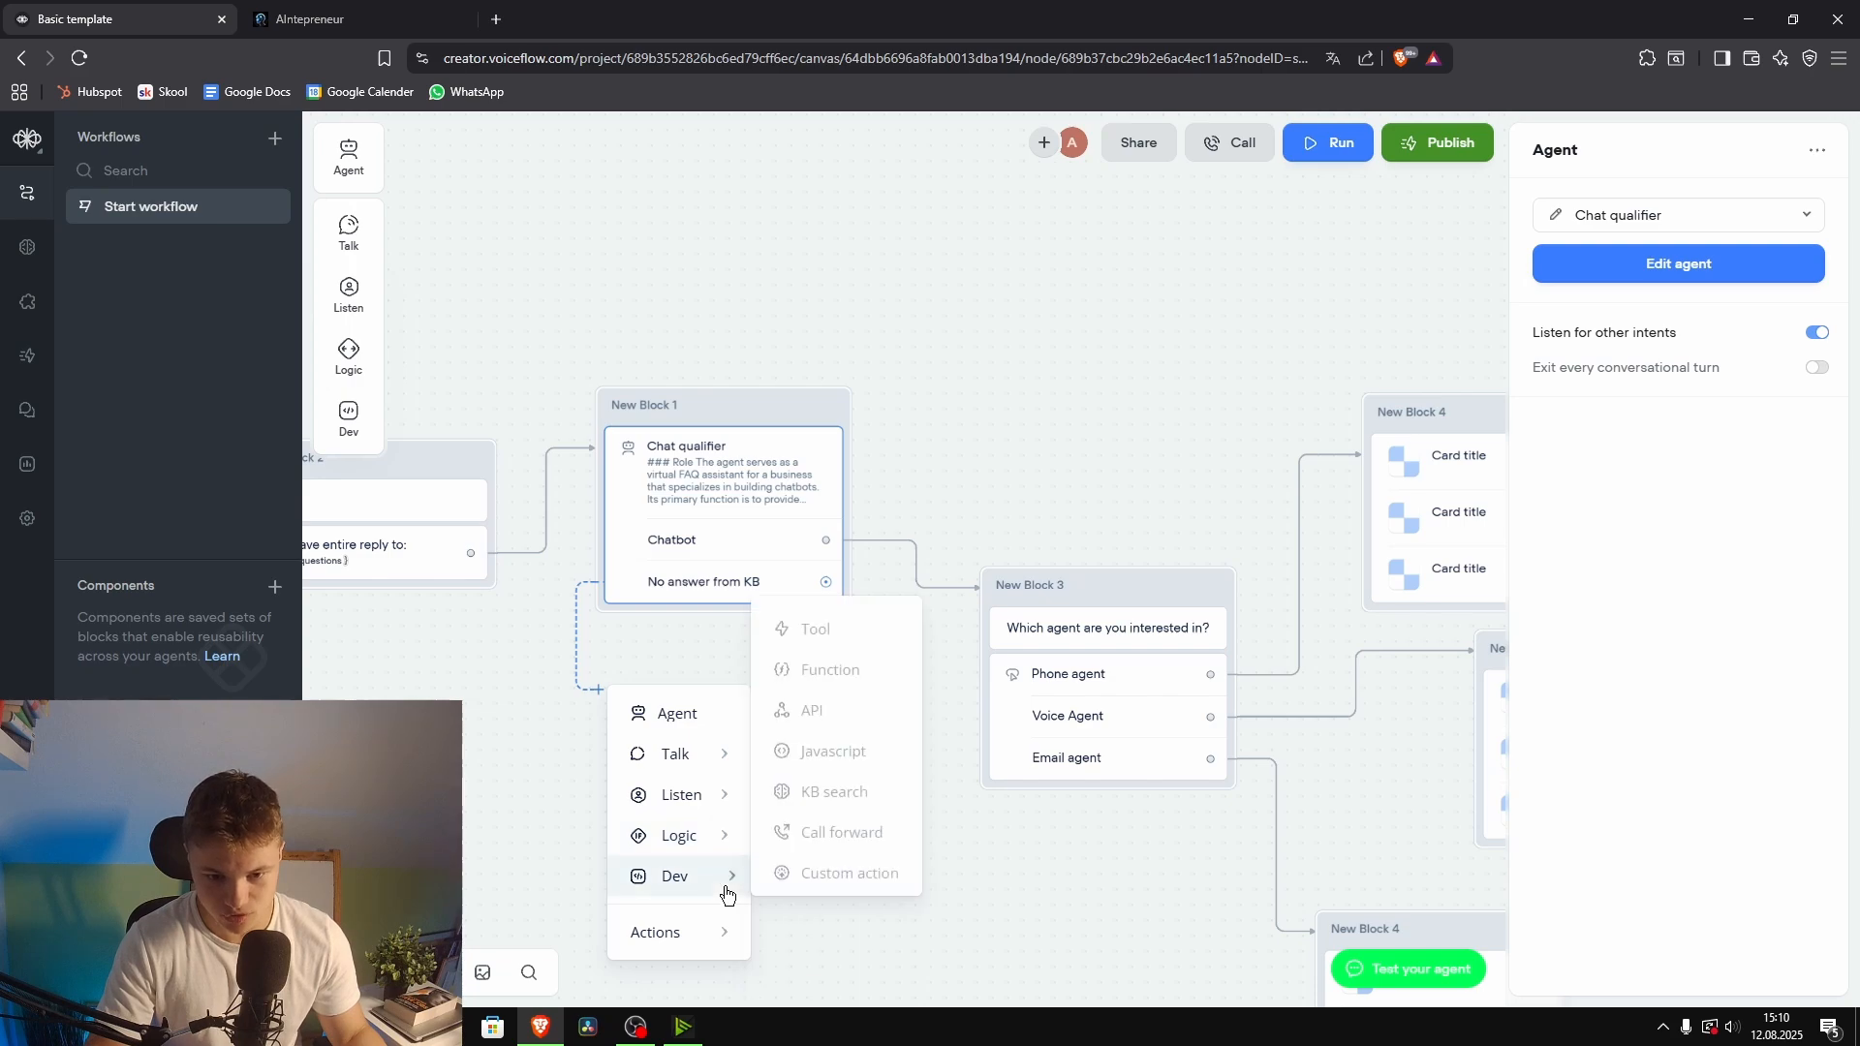
pyautogui.click(826, 786)
pyautogui.moveTo(823, 820); pyautogui.dragTo(796, 709)
pyautogui.moveTo(726, 553); pyautogui.dragTo(685, 575)
pyautogui.click(652, 618)
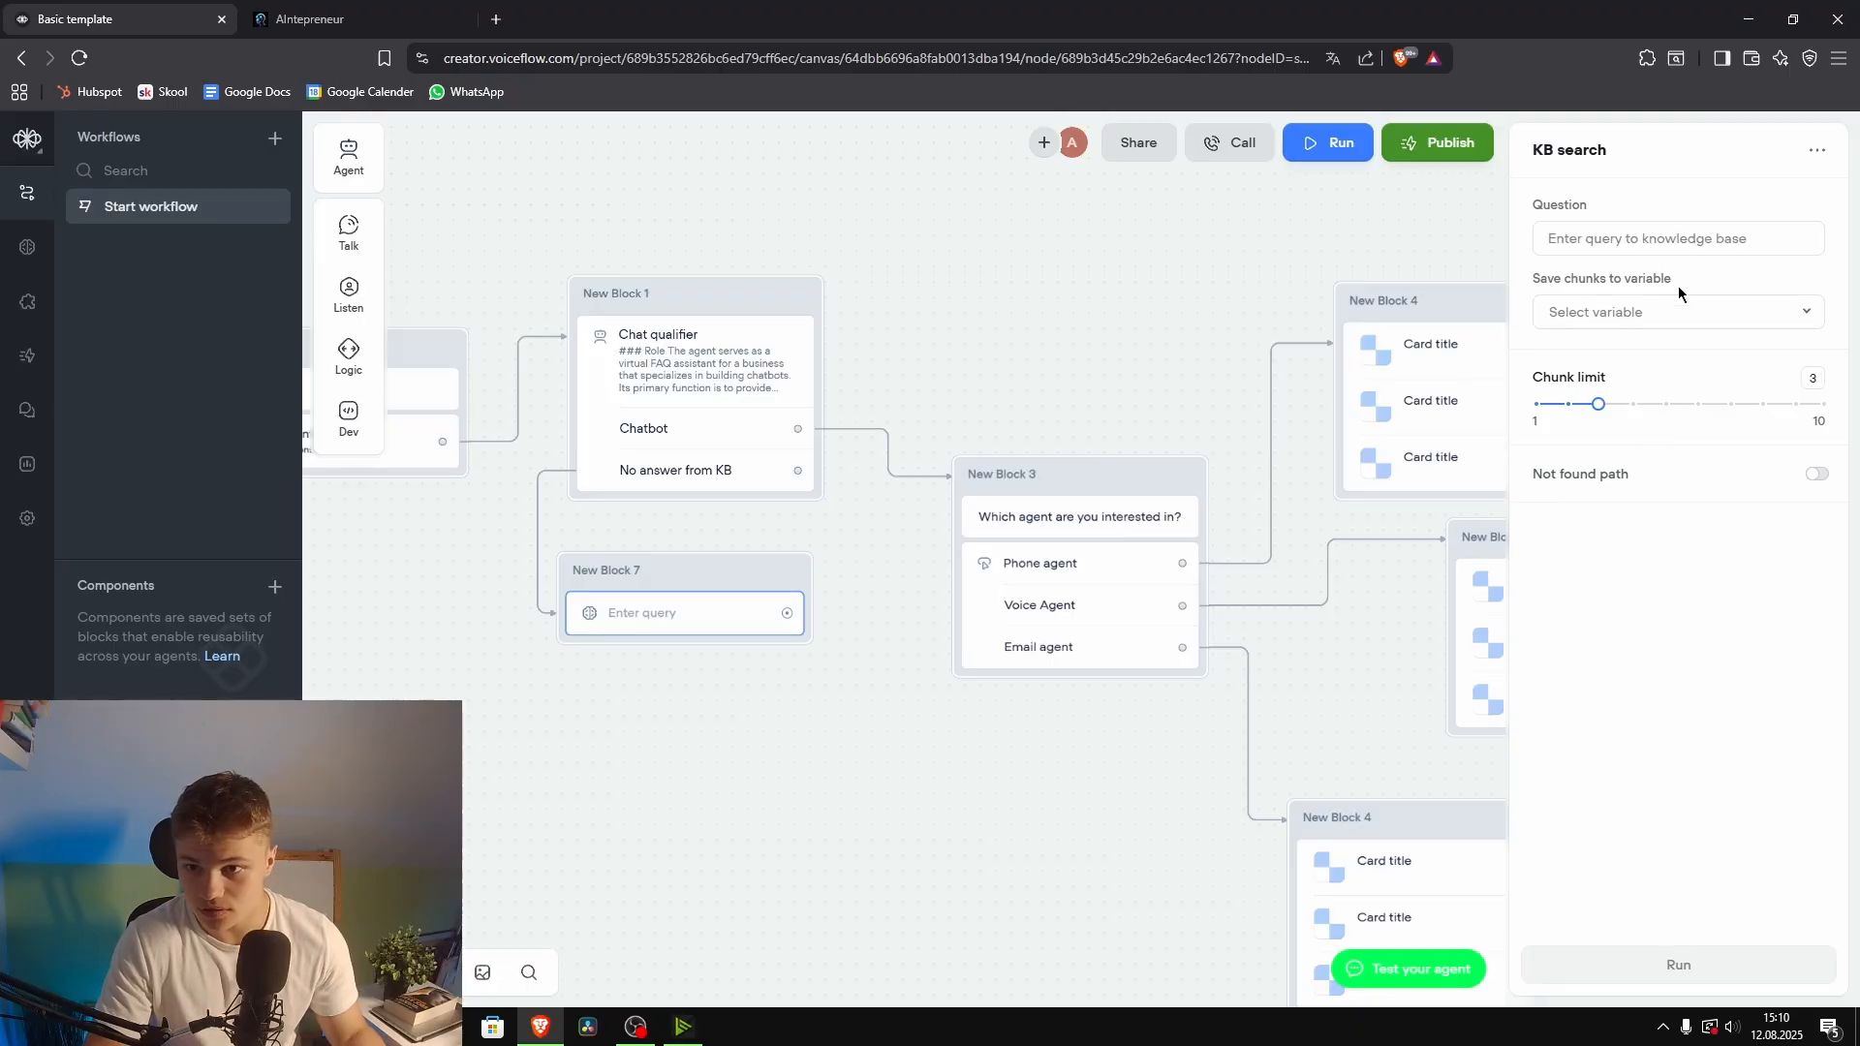
# Step: Set the KB search question to the {questions} variable and save its chunks to a new variable named answer
pyautogui.click(1671, 239)
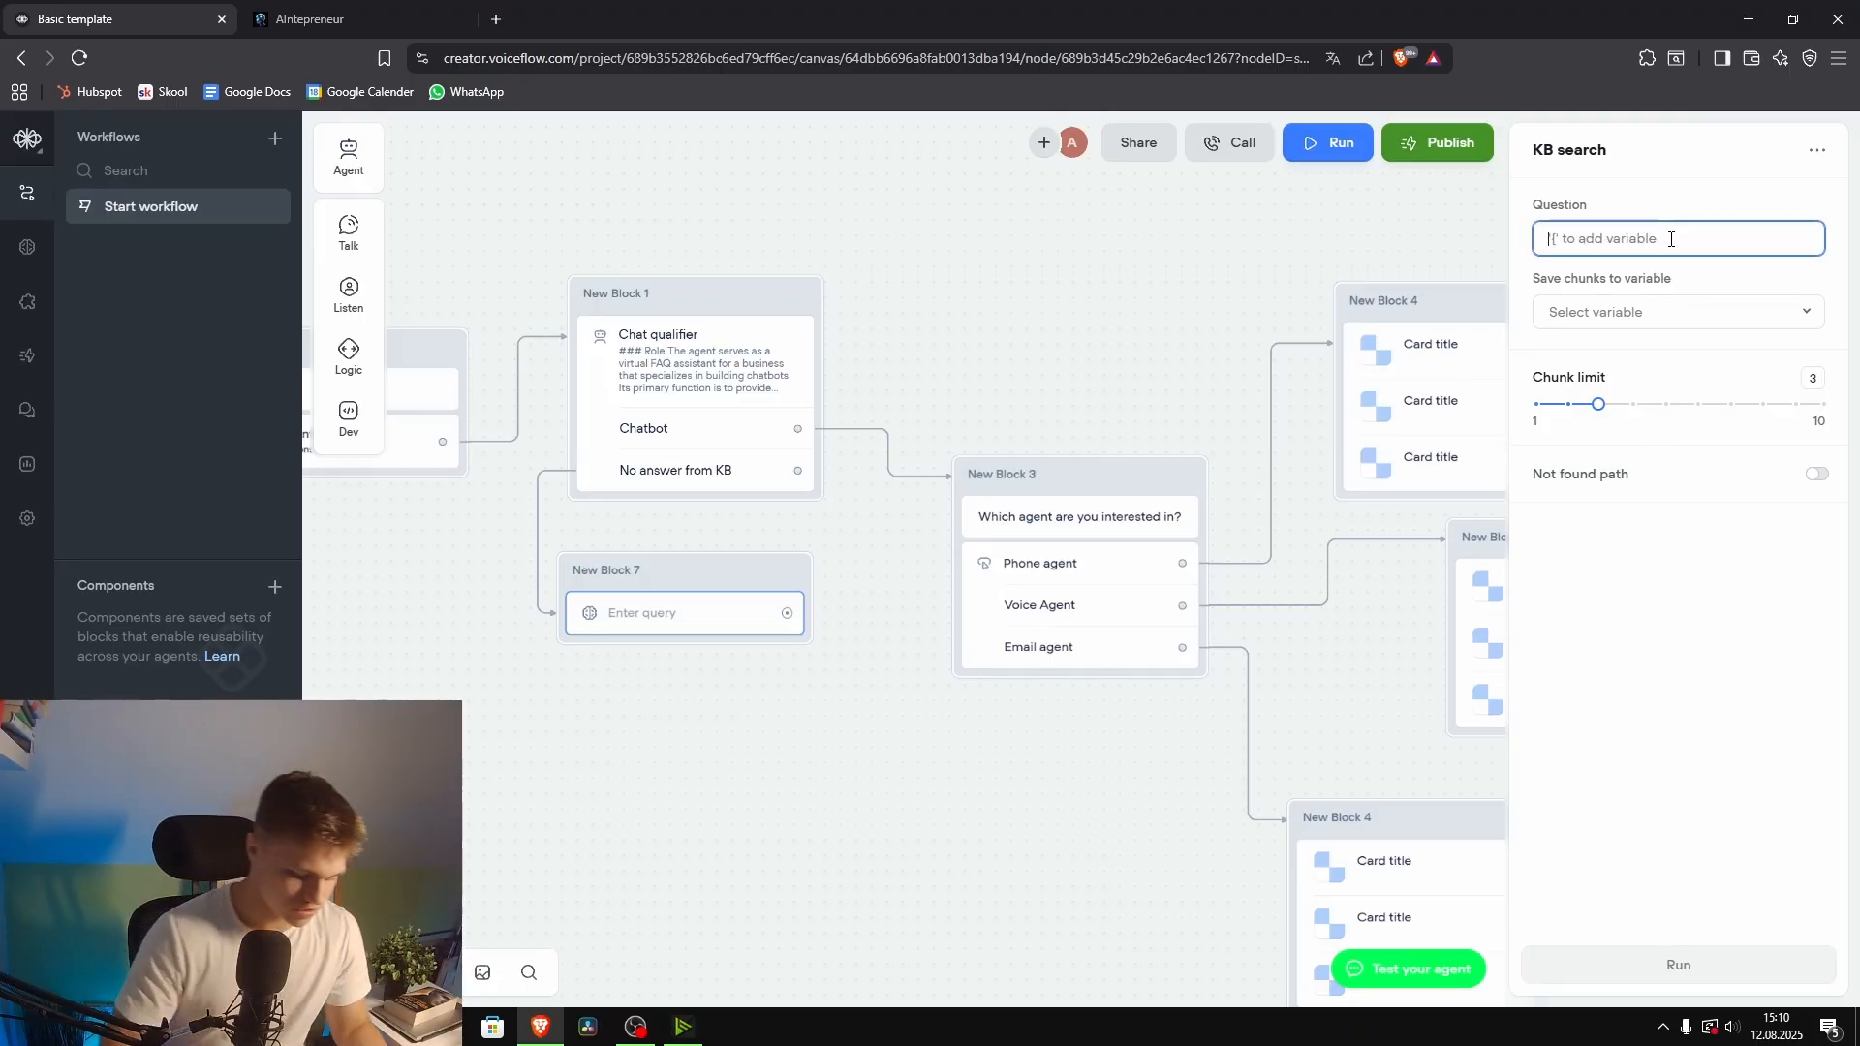
pyautogui.write('{ ')
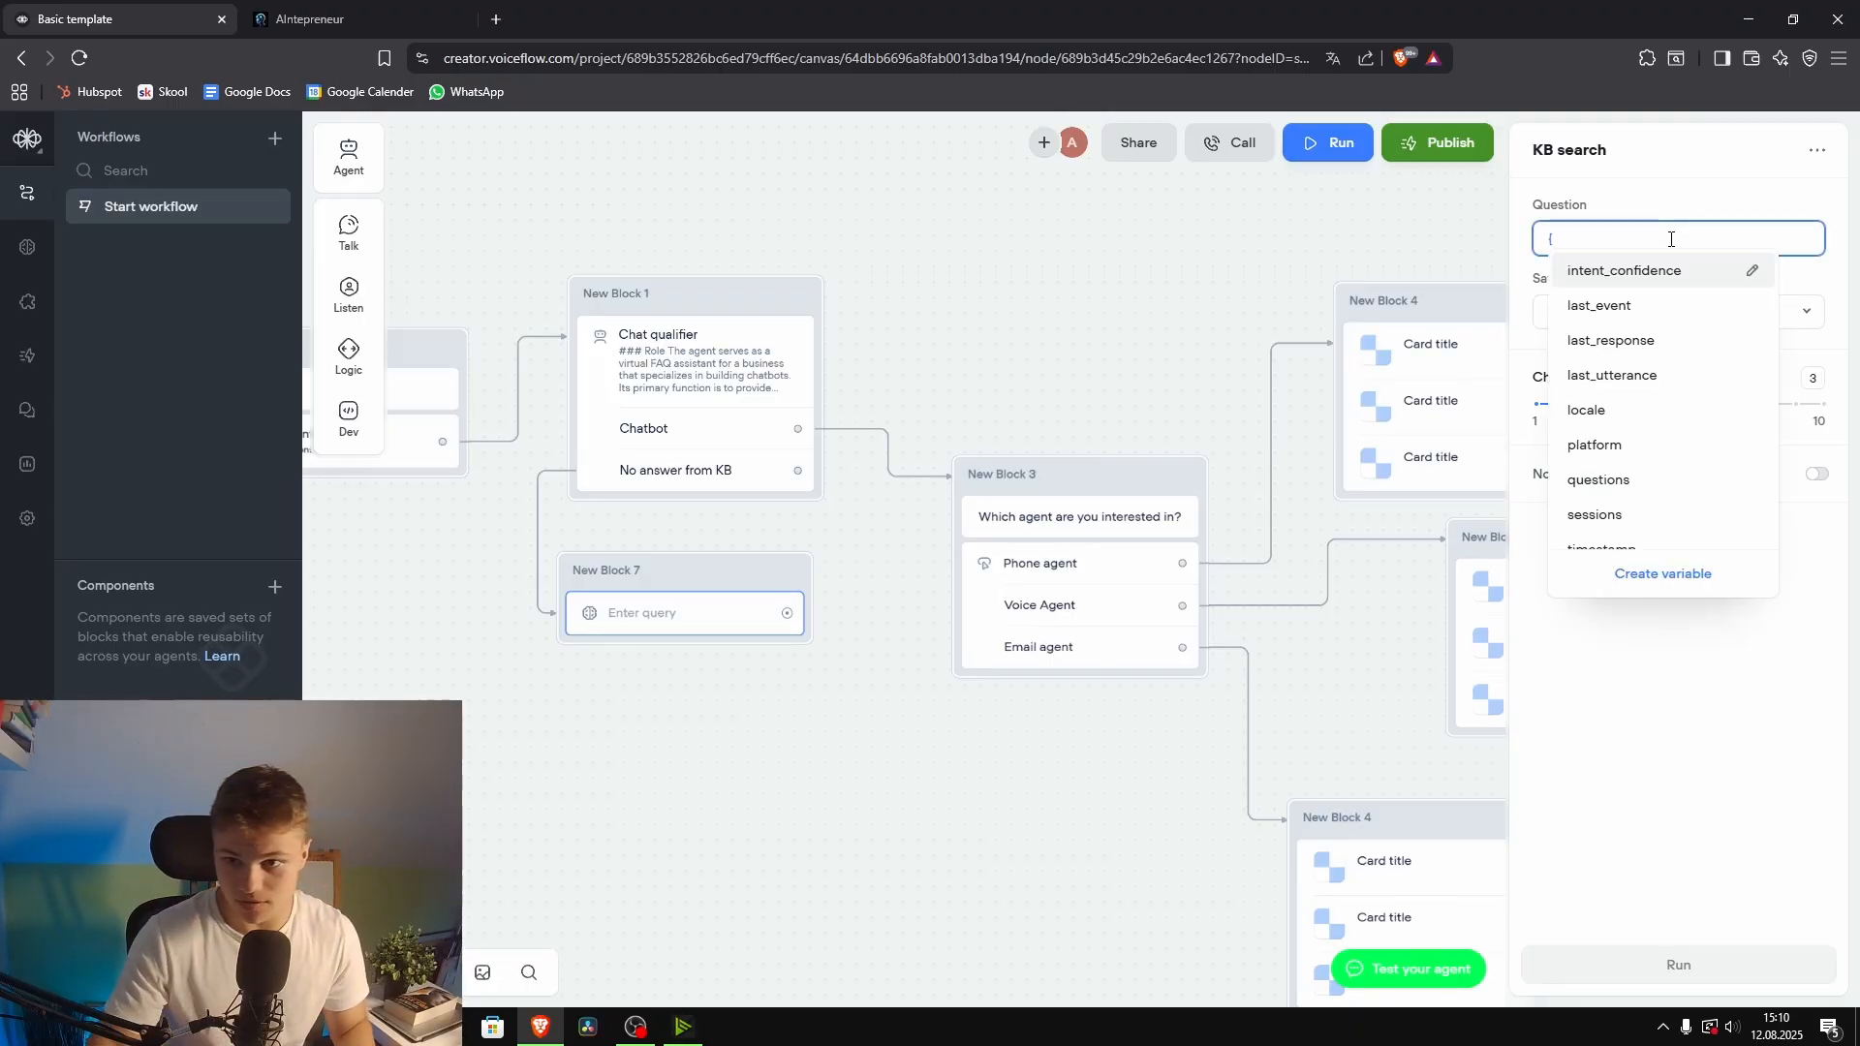
pyautogui.write('ques')
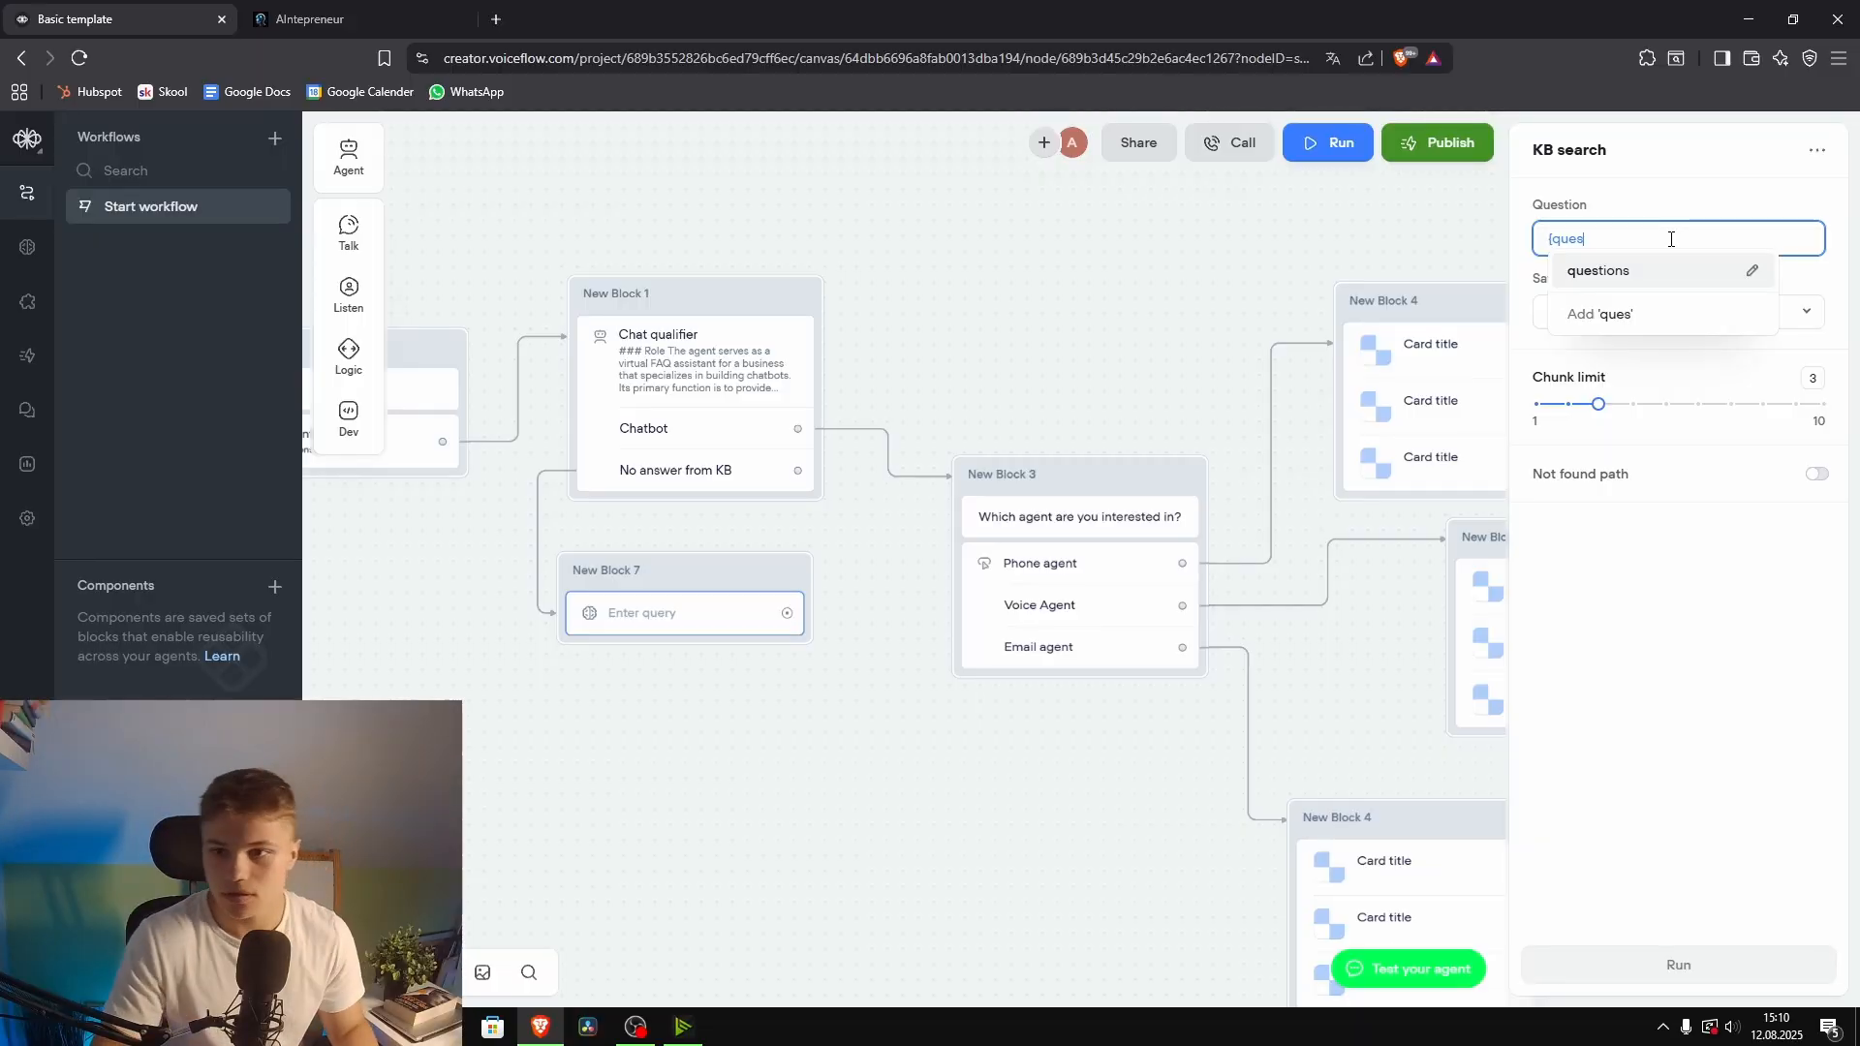
pyautogui.click(1628, 276)
pyautogui.click(1650, 311)
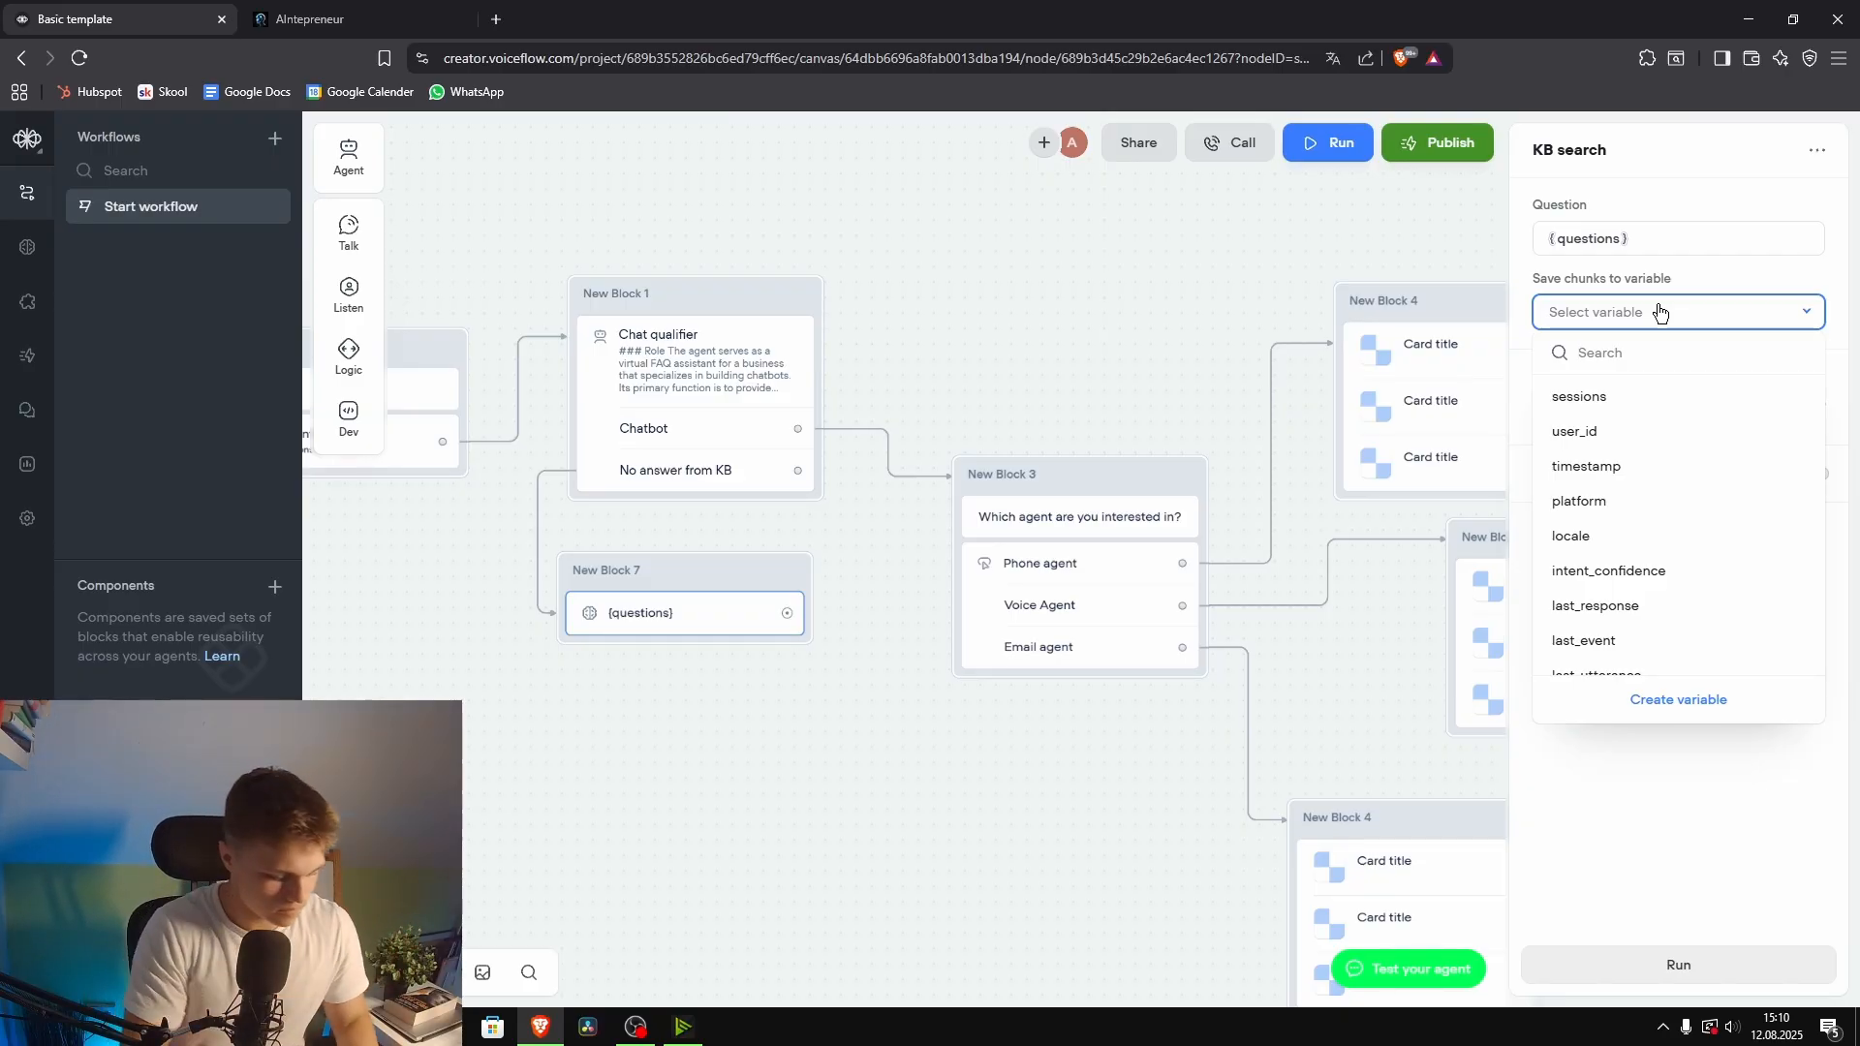
pyautogui.write('answer')
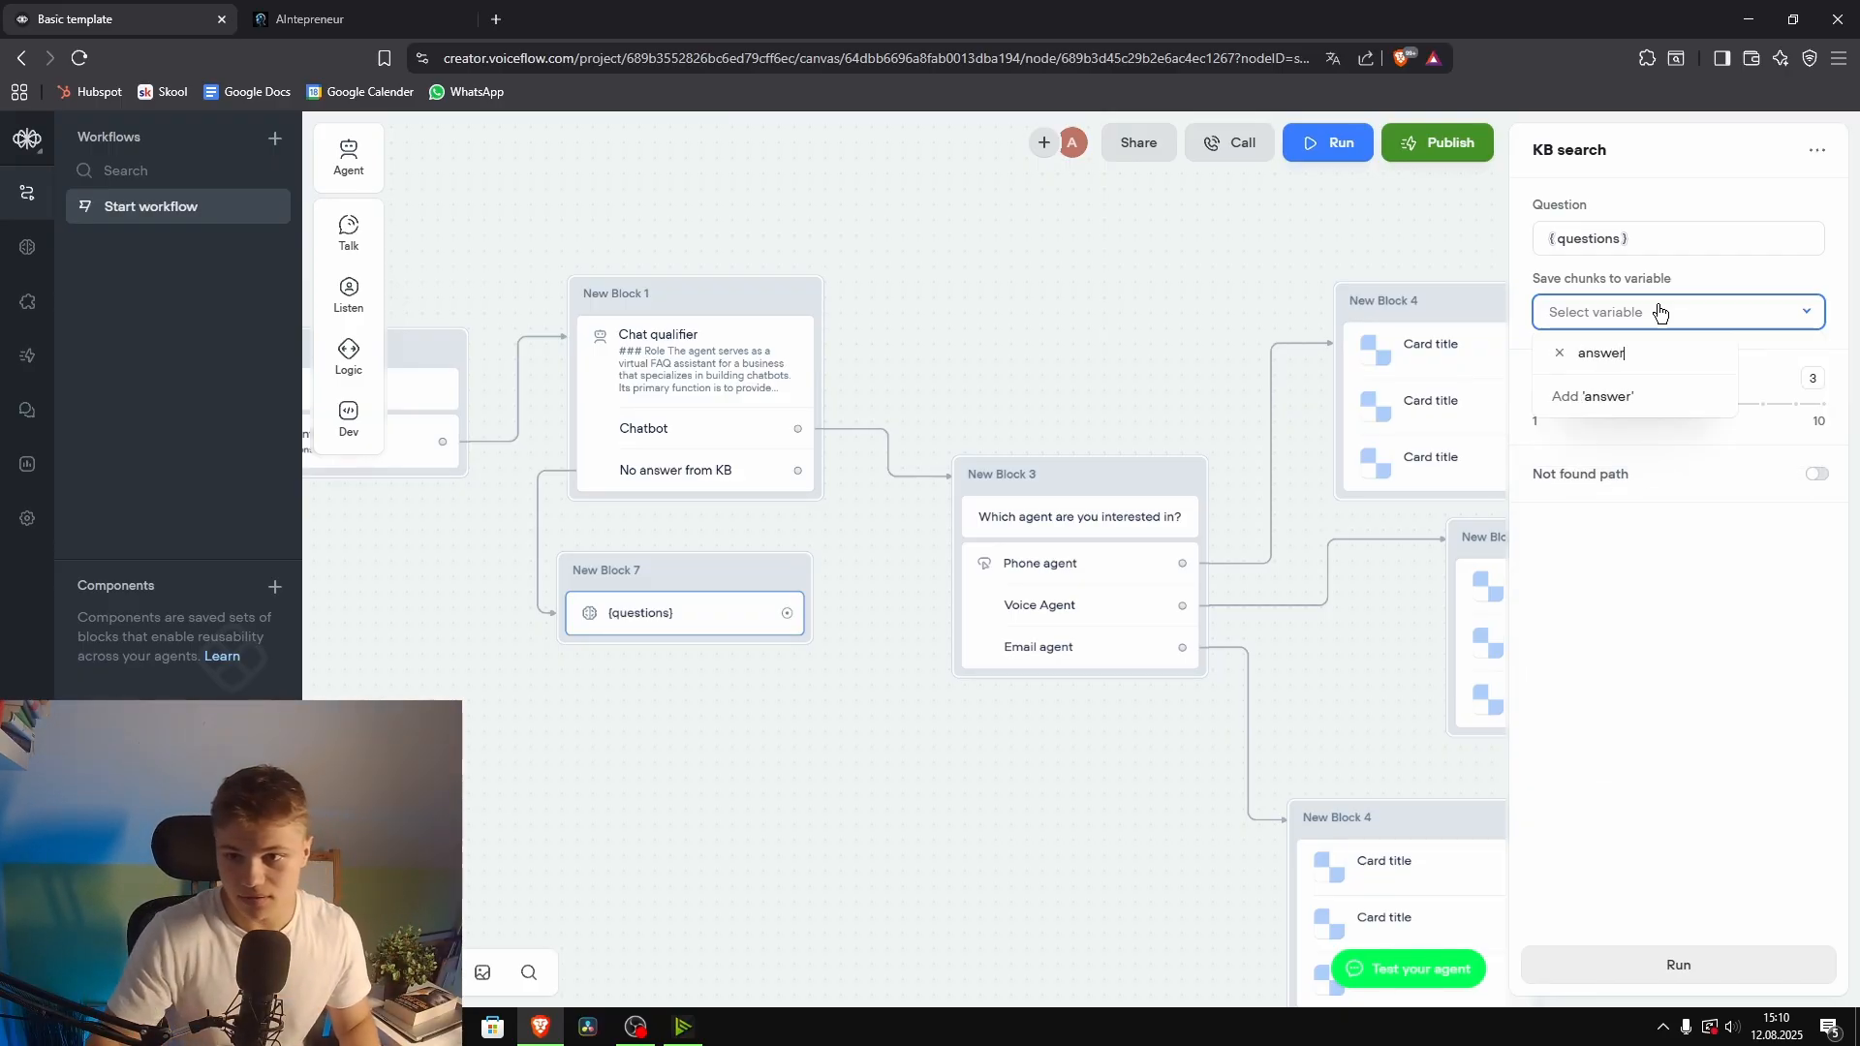
pyautogui.click(1593, 397)
# Step: Enable the Not found path on the KB search and close its settings
pyautogui.click(1054, 524)
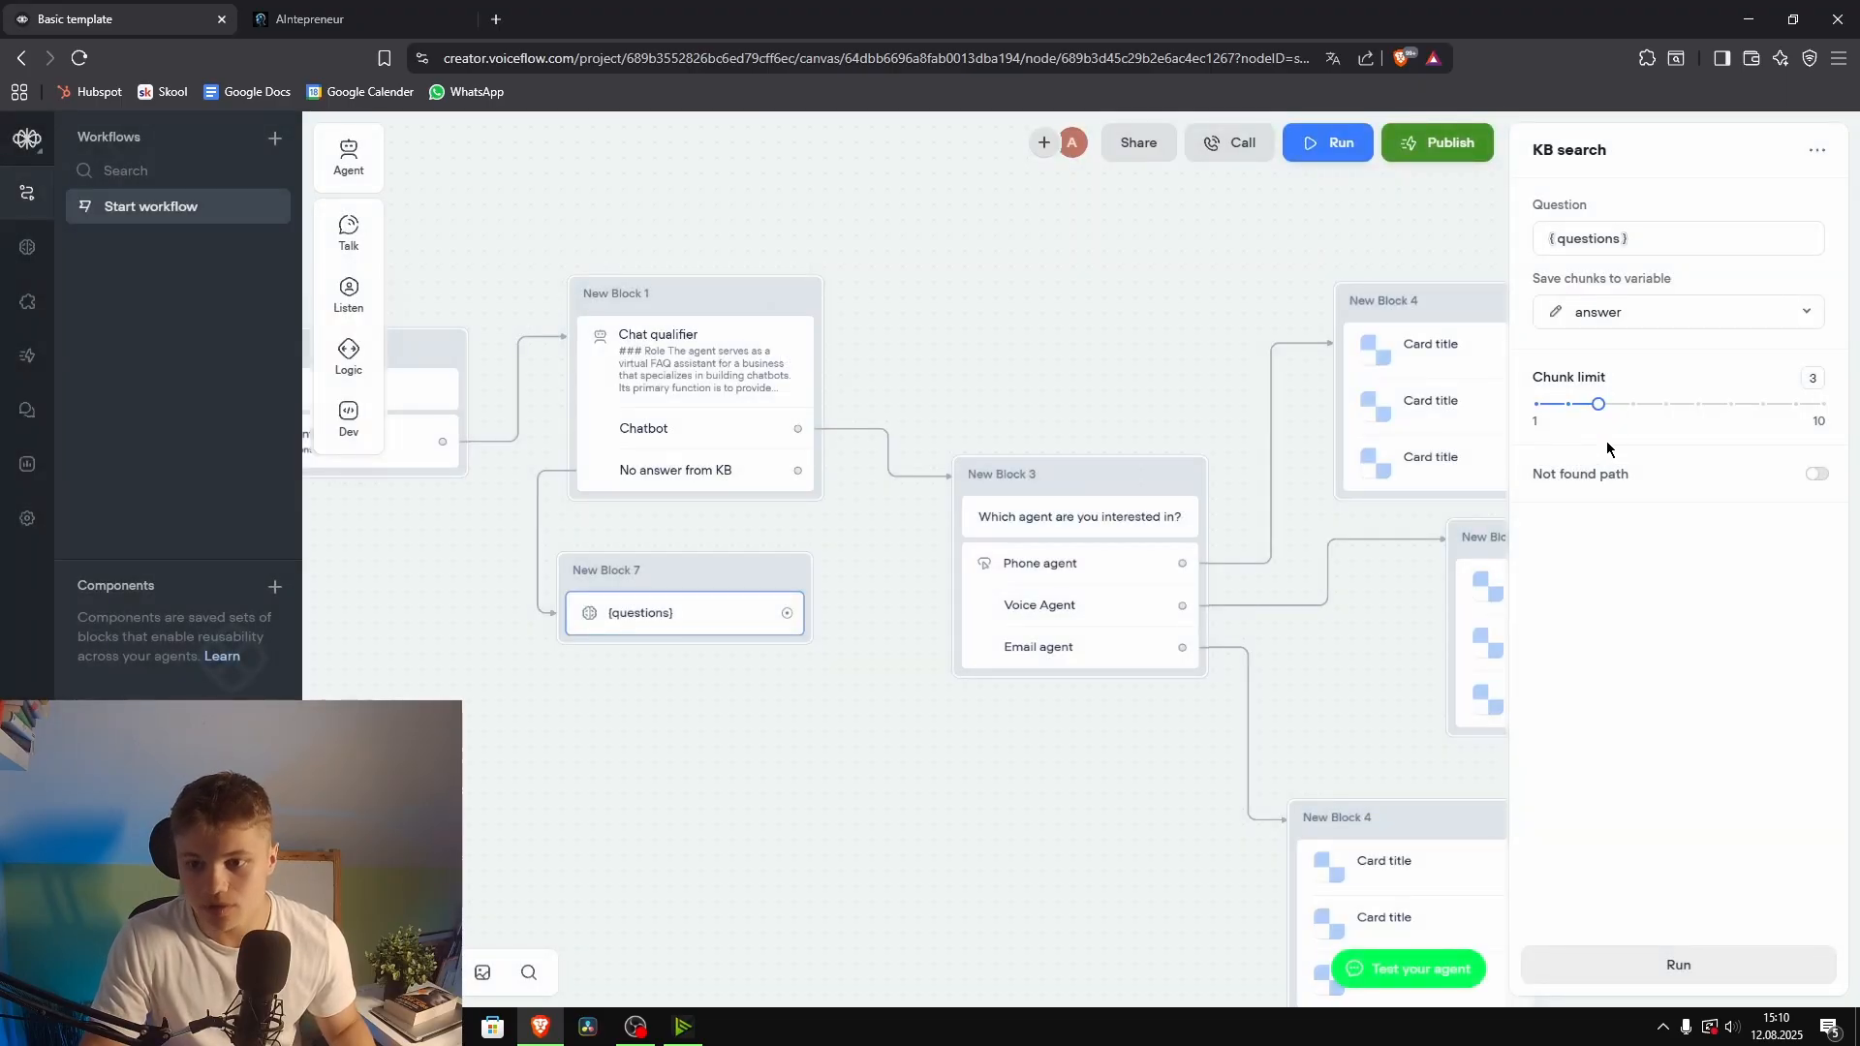
pyautogui.click(1650, 472)
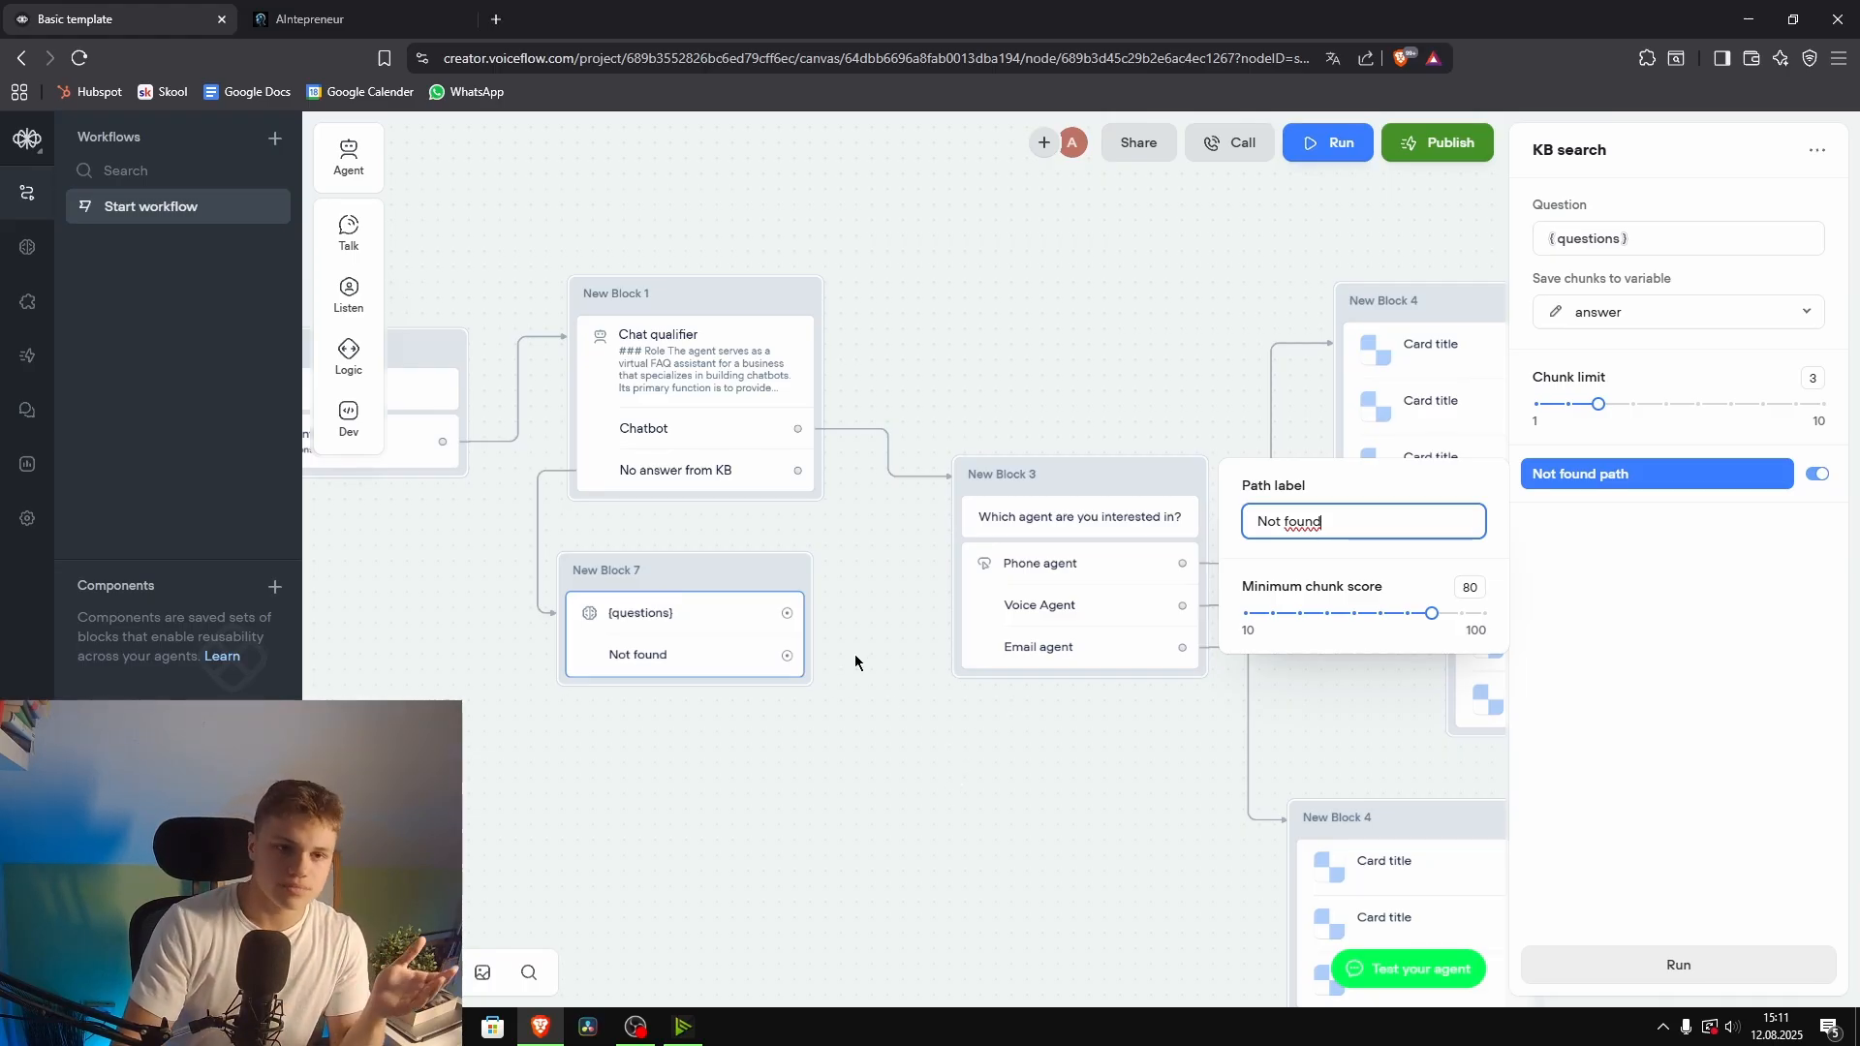
pyautogui.click(876, 776)
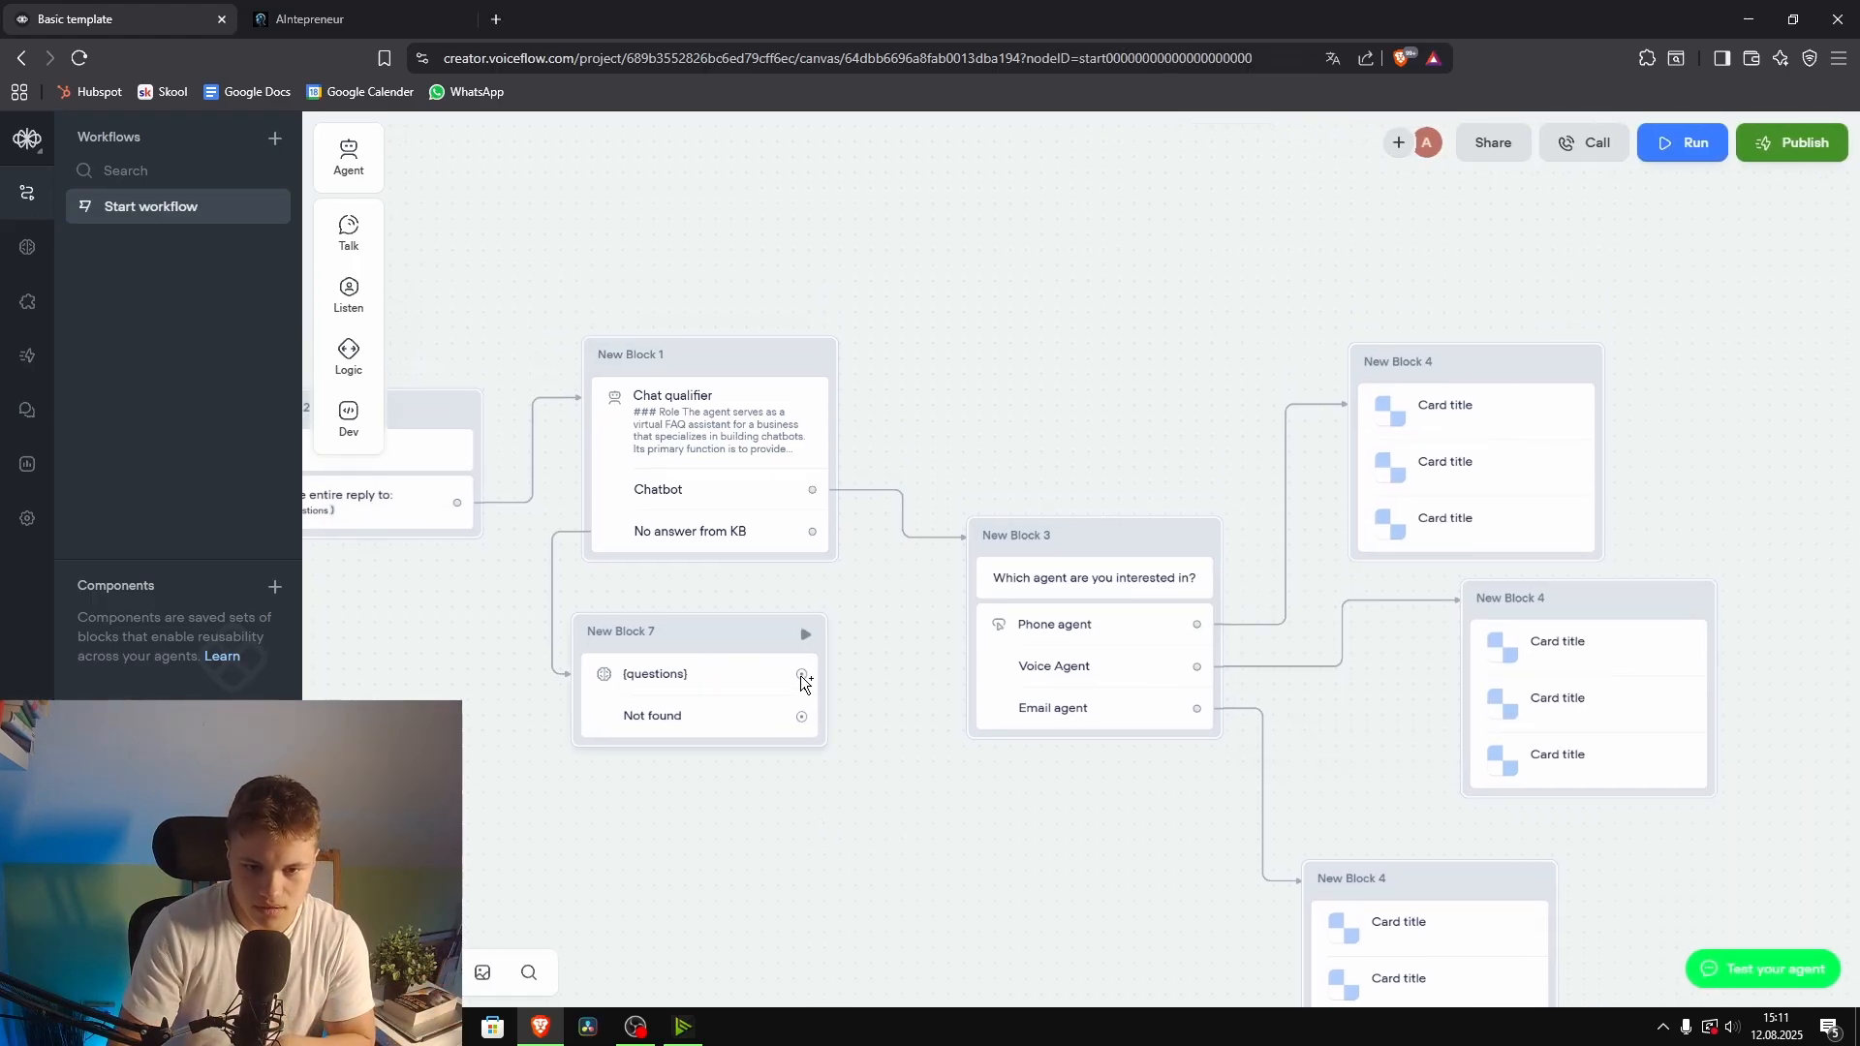
# Step: Connect the {questions} output of the KB search to a new Prompt block placed beneath New Block 3
pyautogui.moveTo(843, 802); pyautogui.dragTo(787, 590)
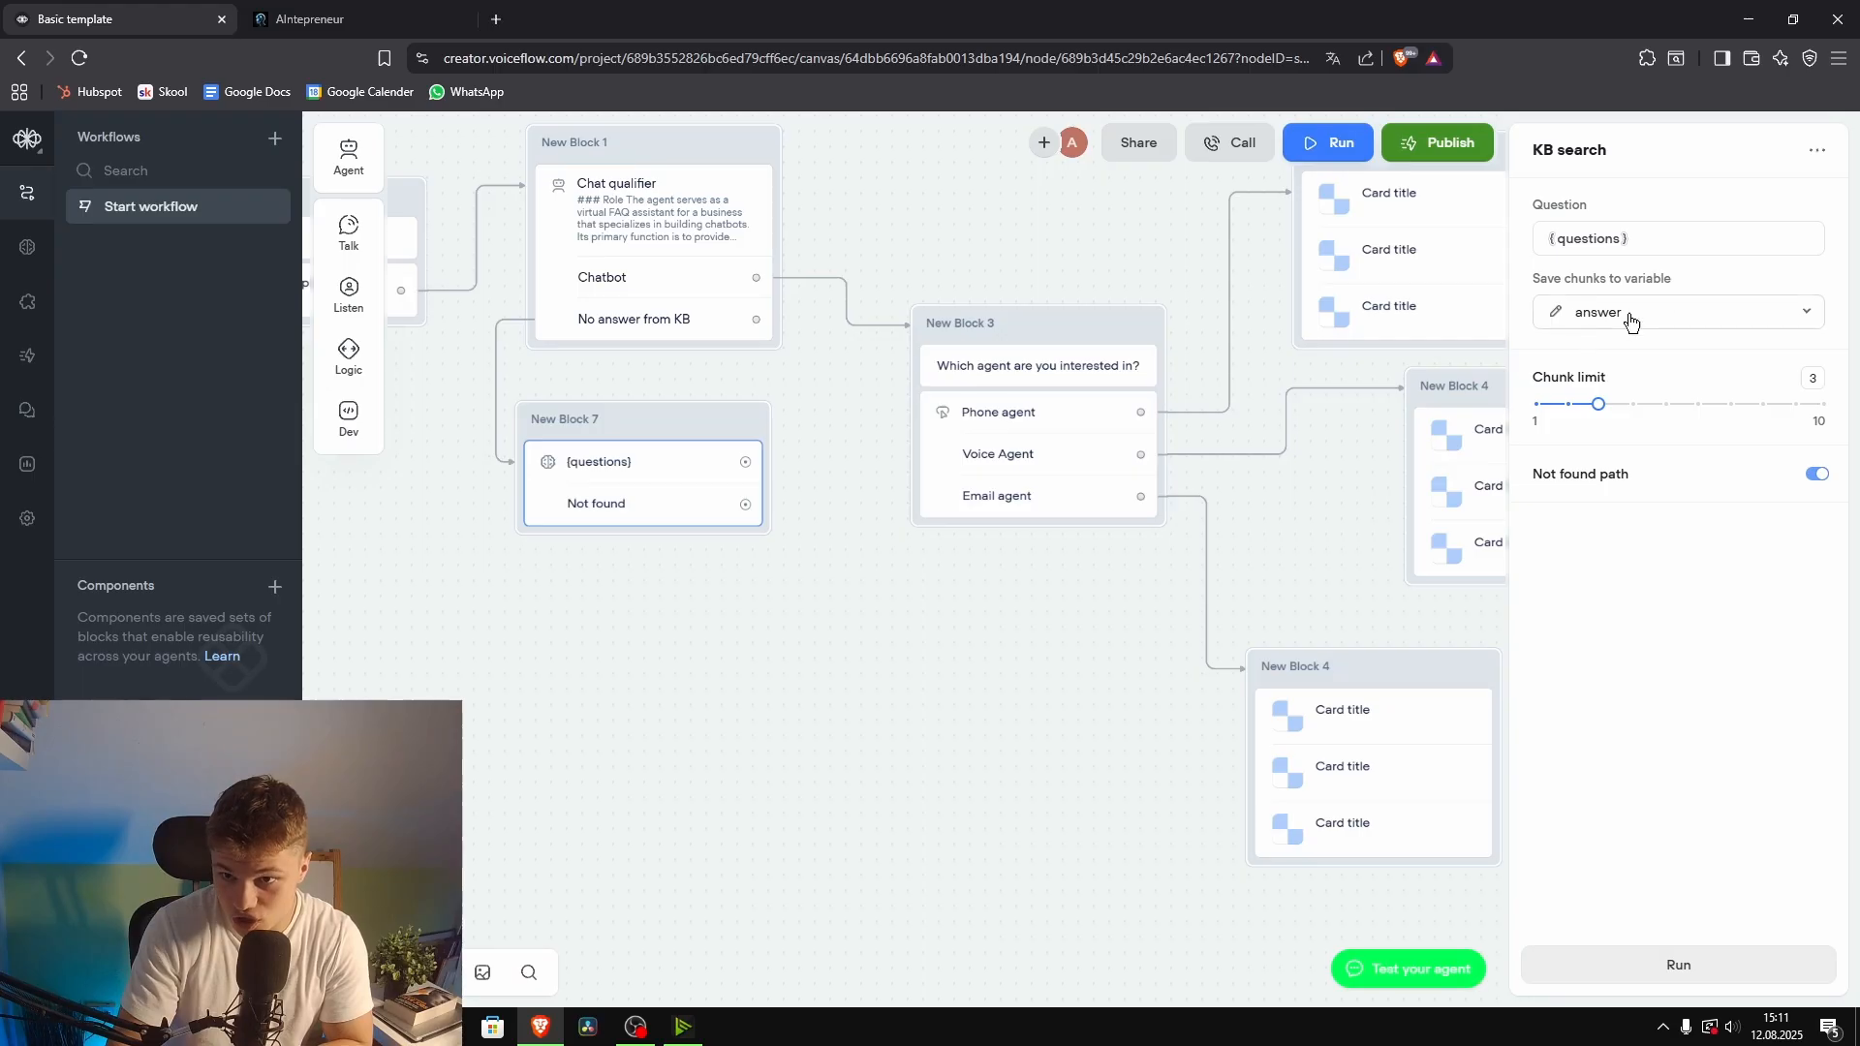
pyautogui.click(688, 754)
pyautogui.scroll(5, 868, 723)
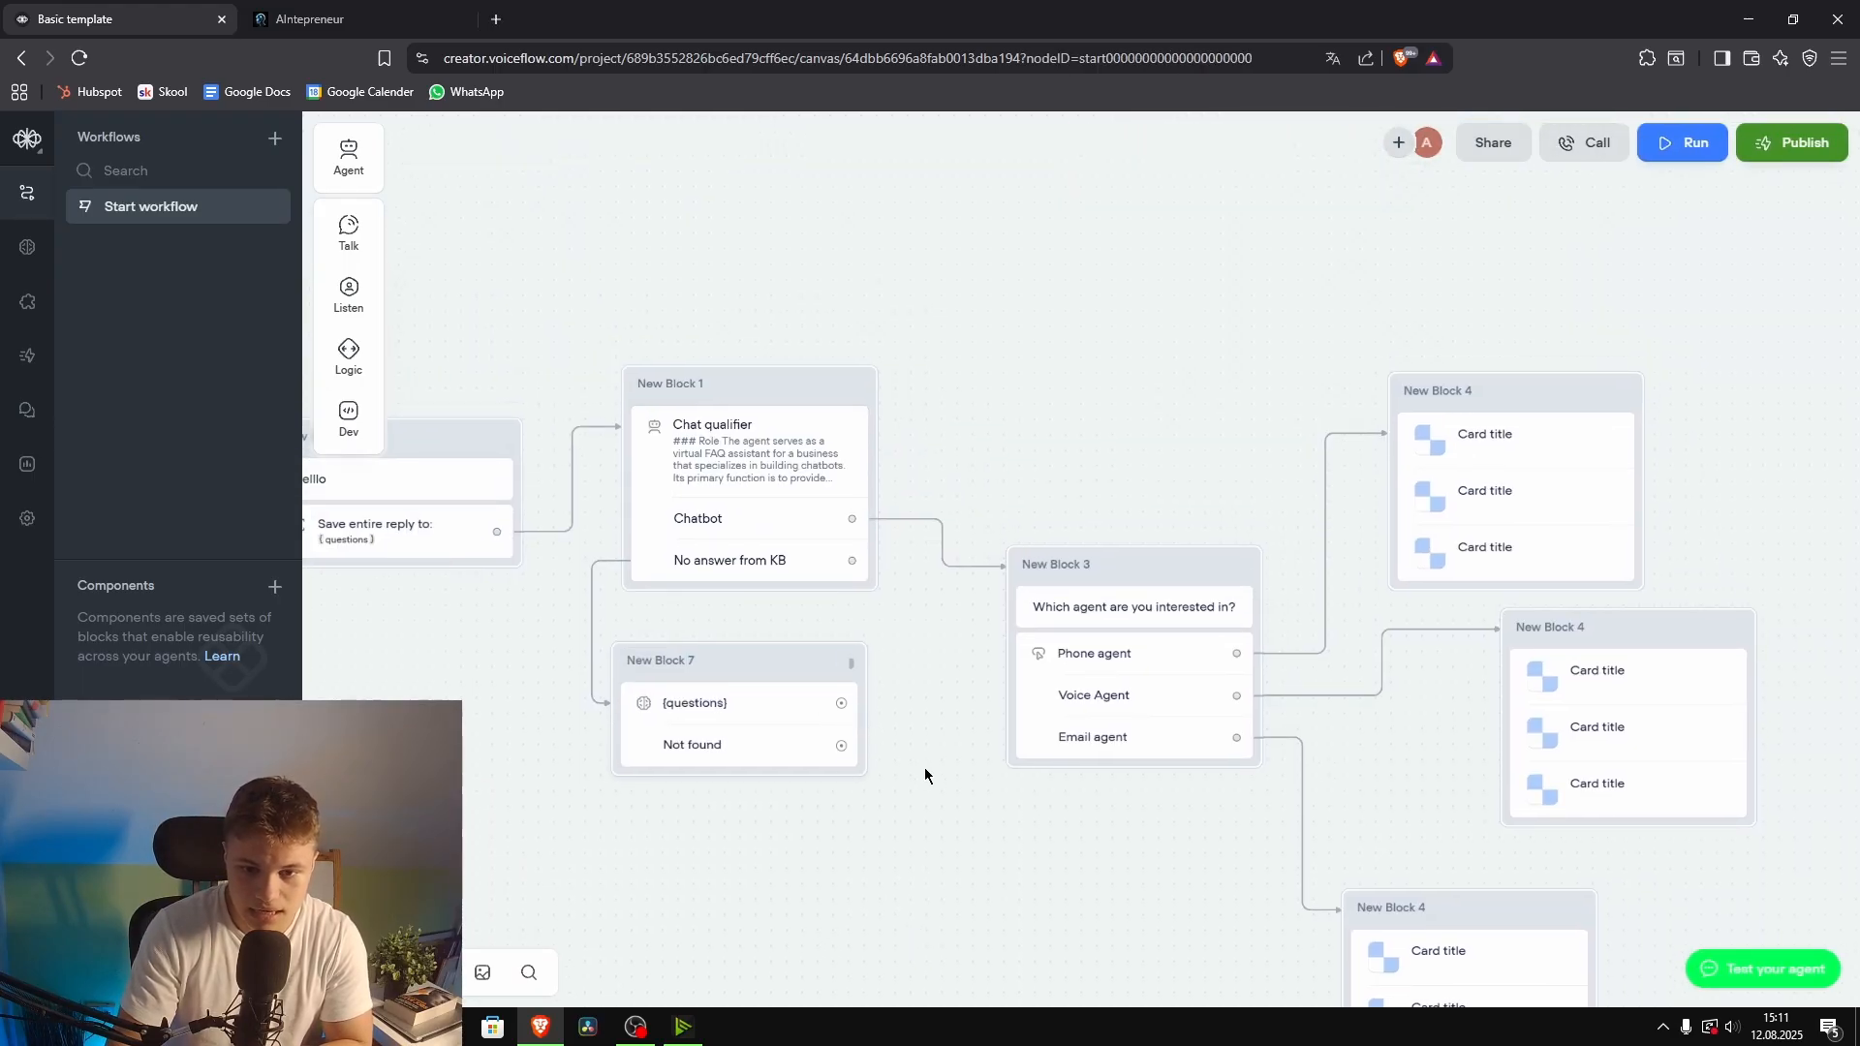
pyautogui.scroll(-5, 740, 759)
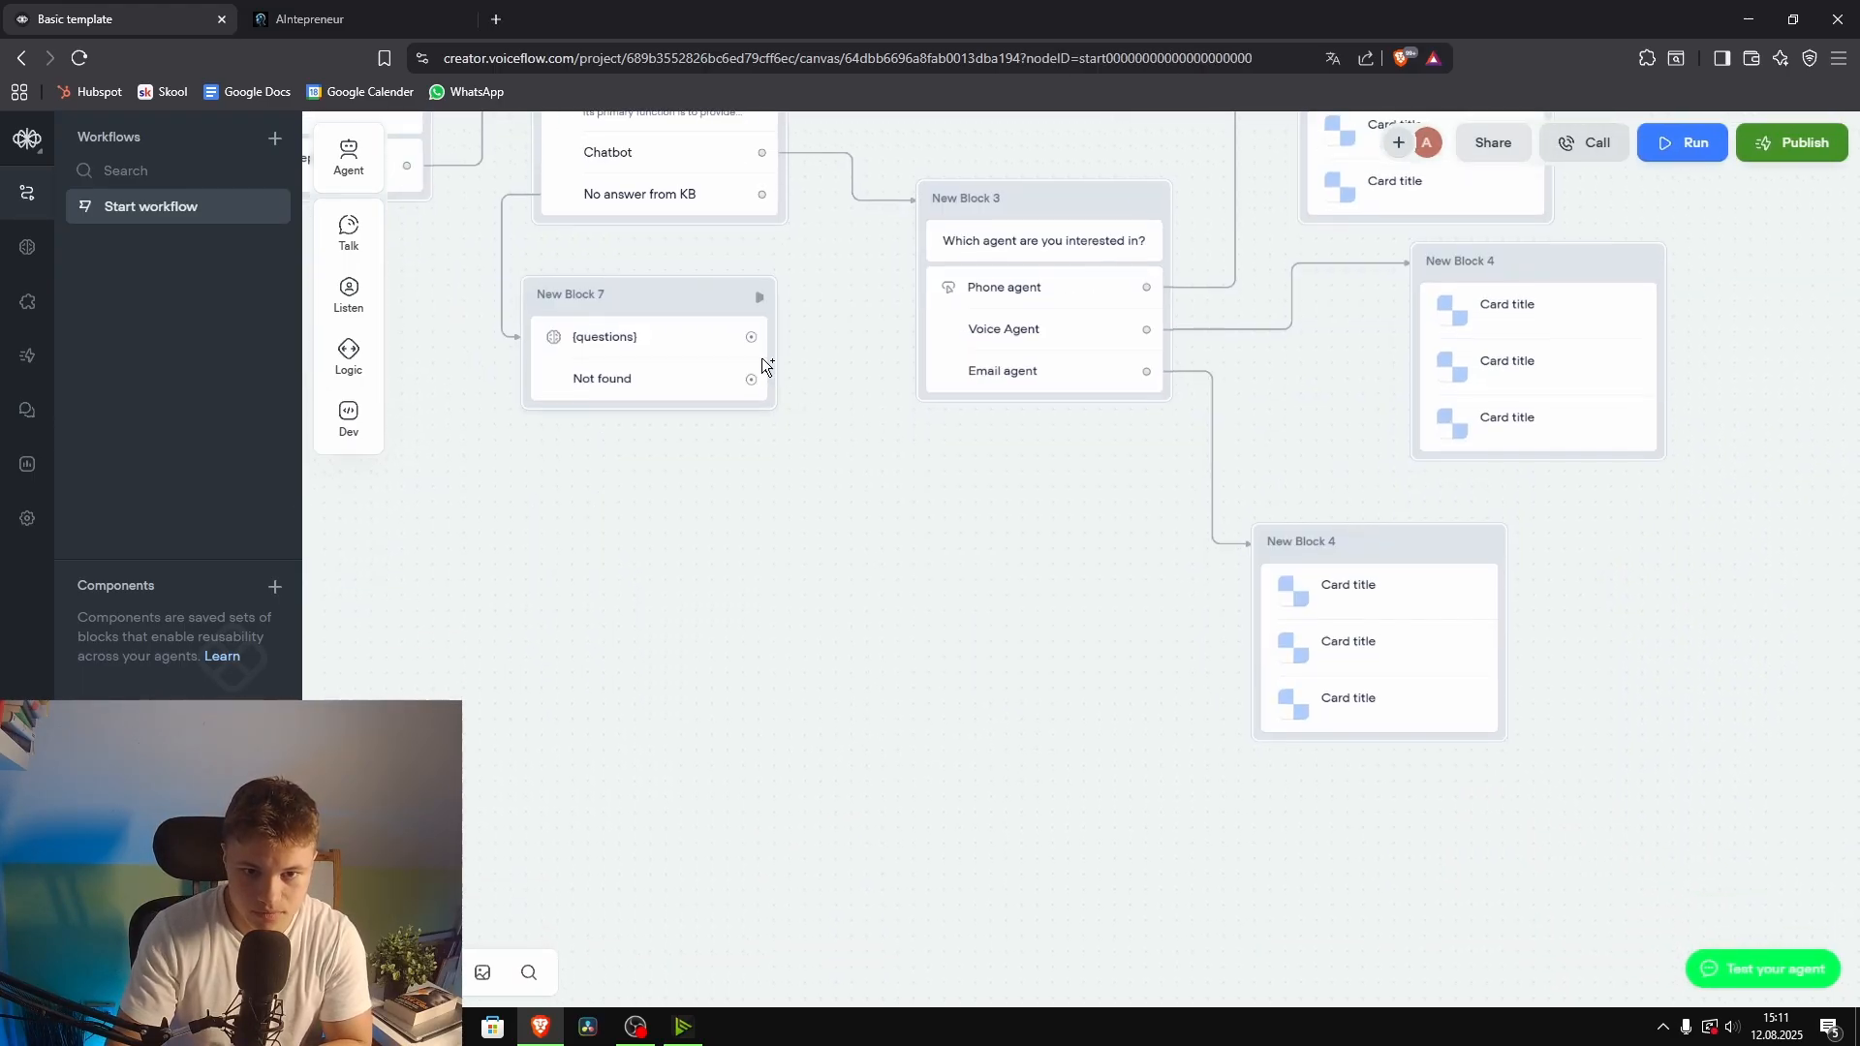
pyautogui.moveTo(857, 426); pyautogui.dragTo(918, 516)
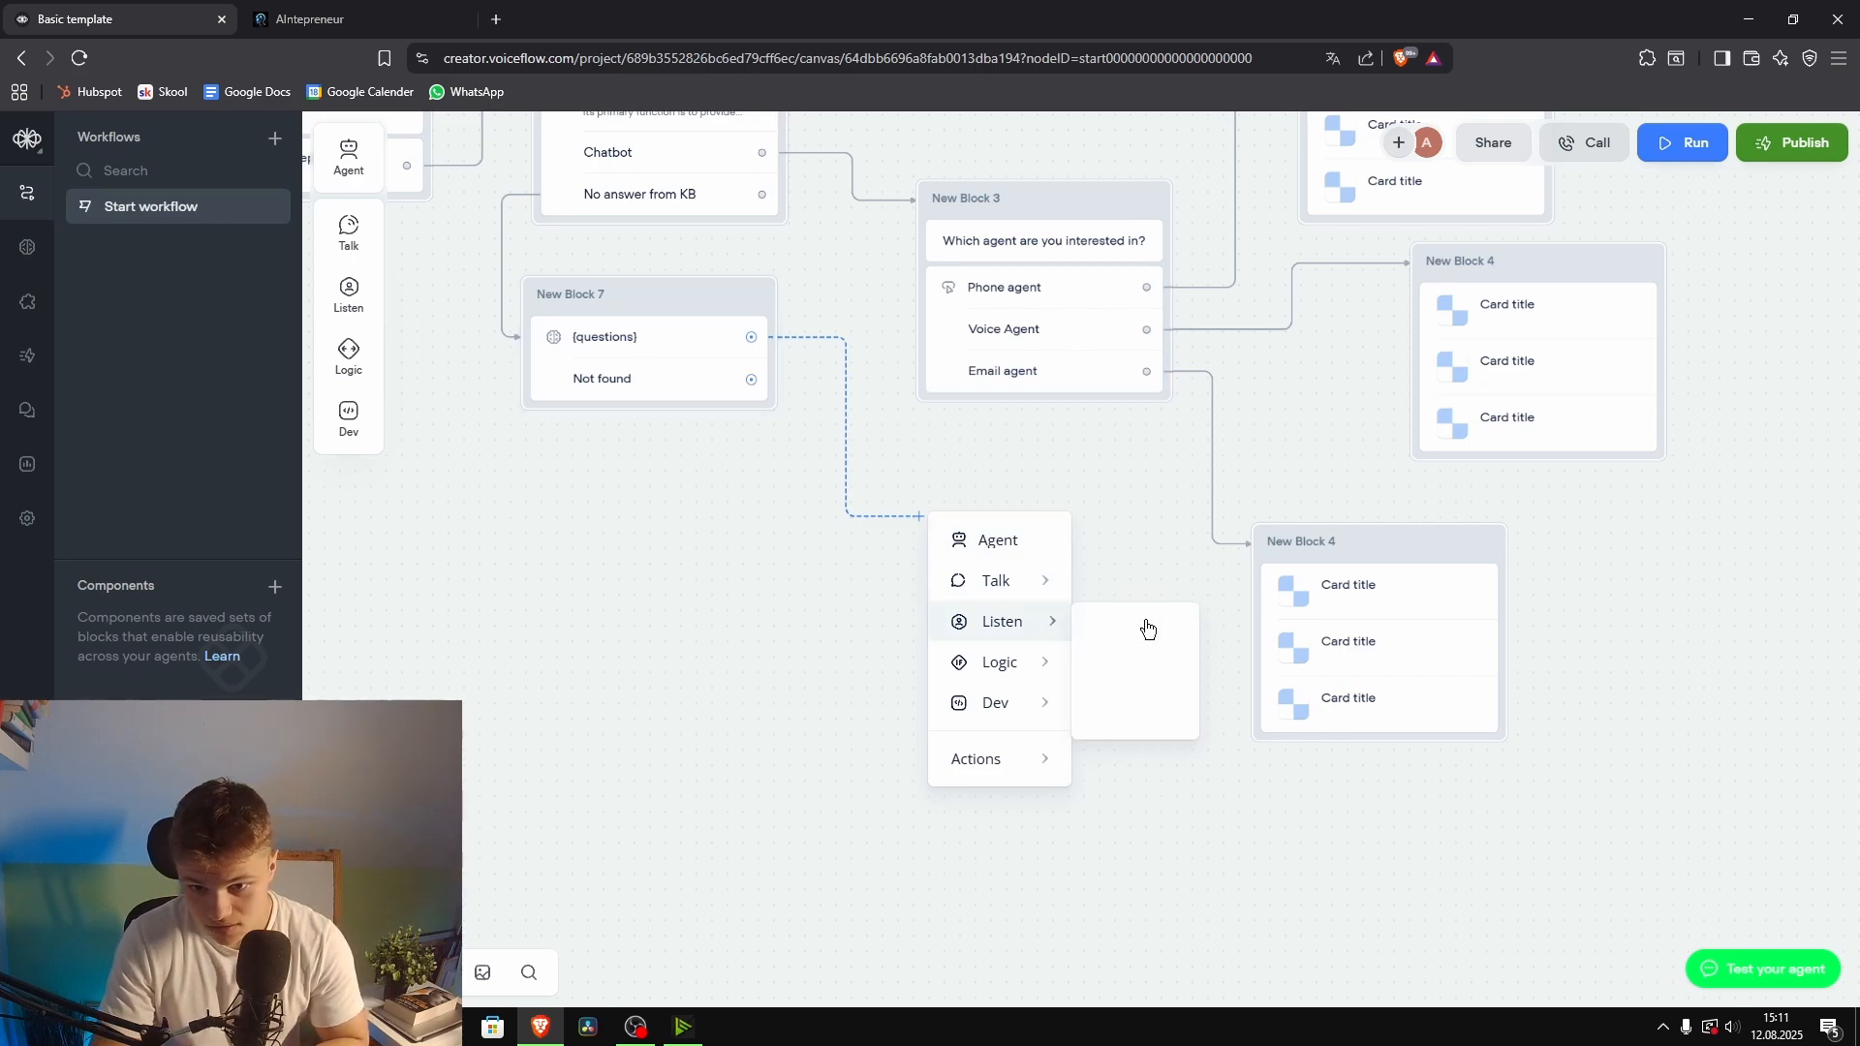
pyautogui.moveTo(1044, 601)
pyautogui.click(1135, 627)
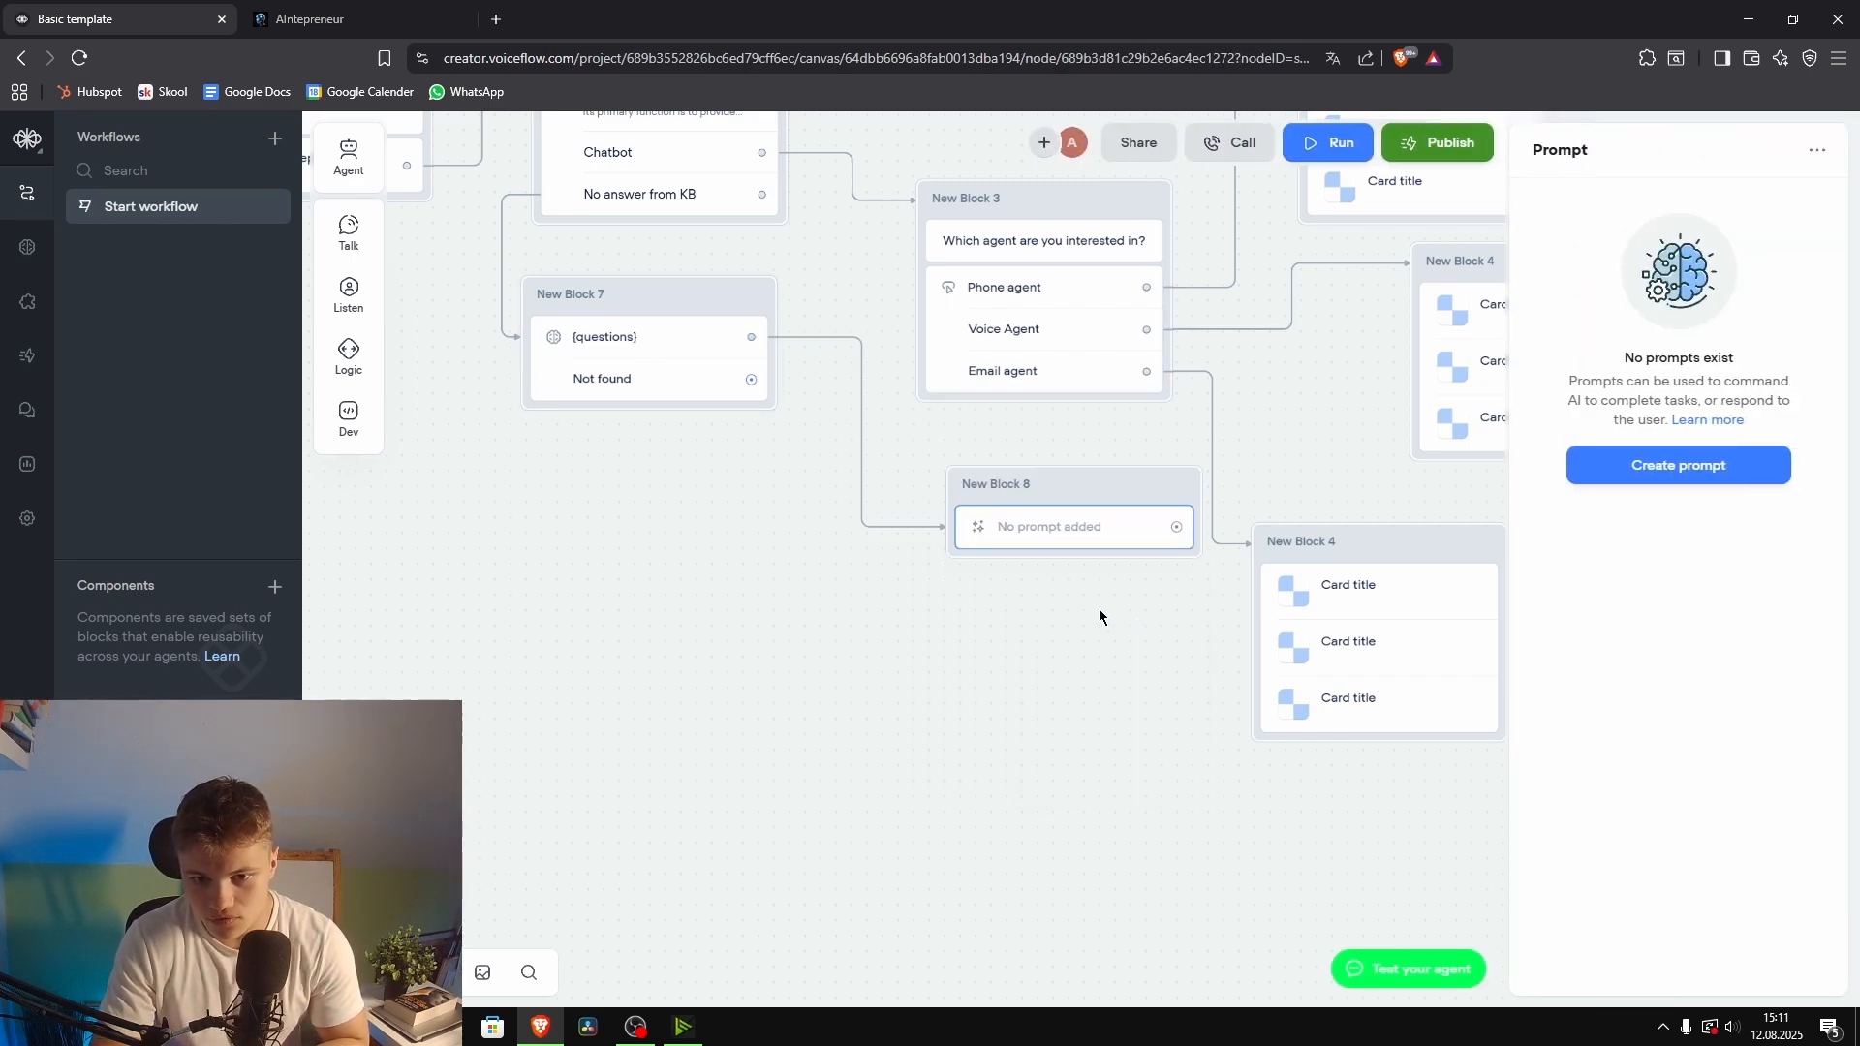
pyautogui.moveTo(1096, 490); pyautogui.dragTo(1041, 494)
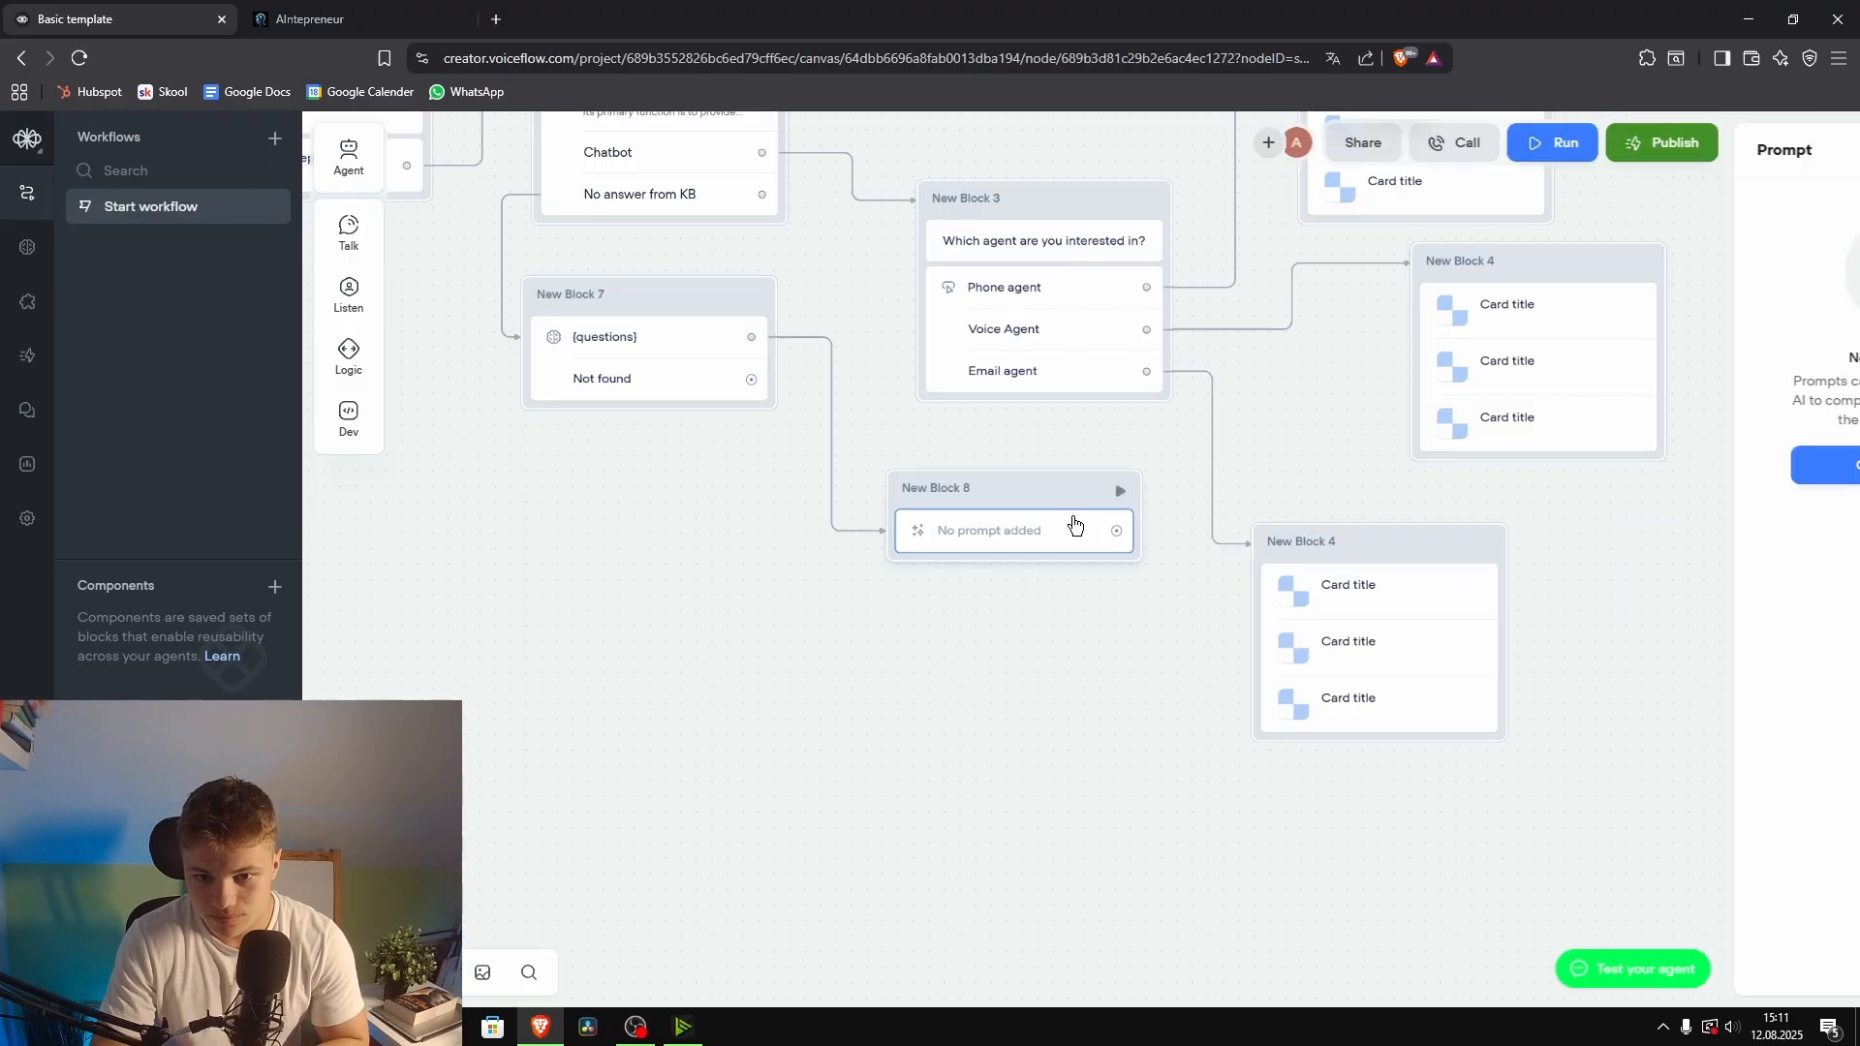
# Step: Create a prompt for New Block 8 with the system instruction "You are a helpful agent"
pyautogui.click(1644, 457)
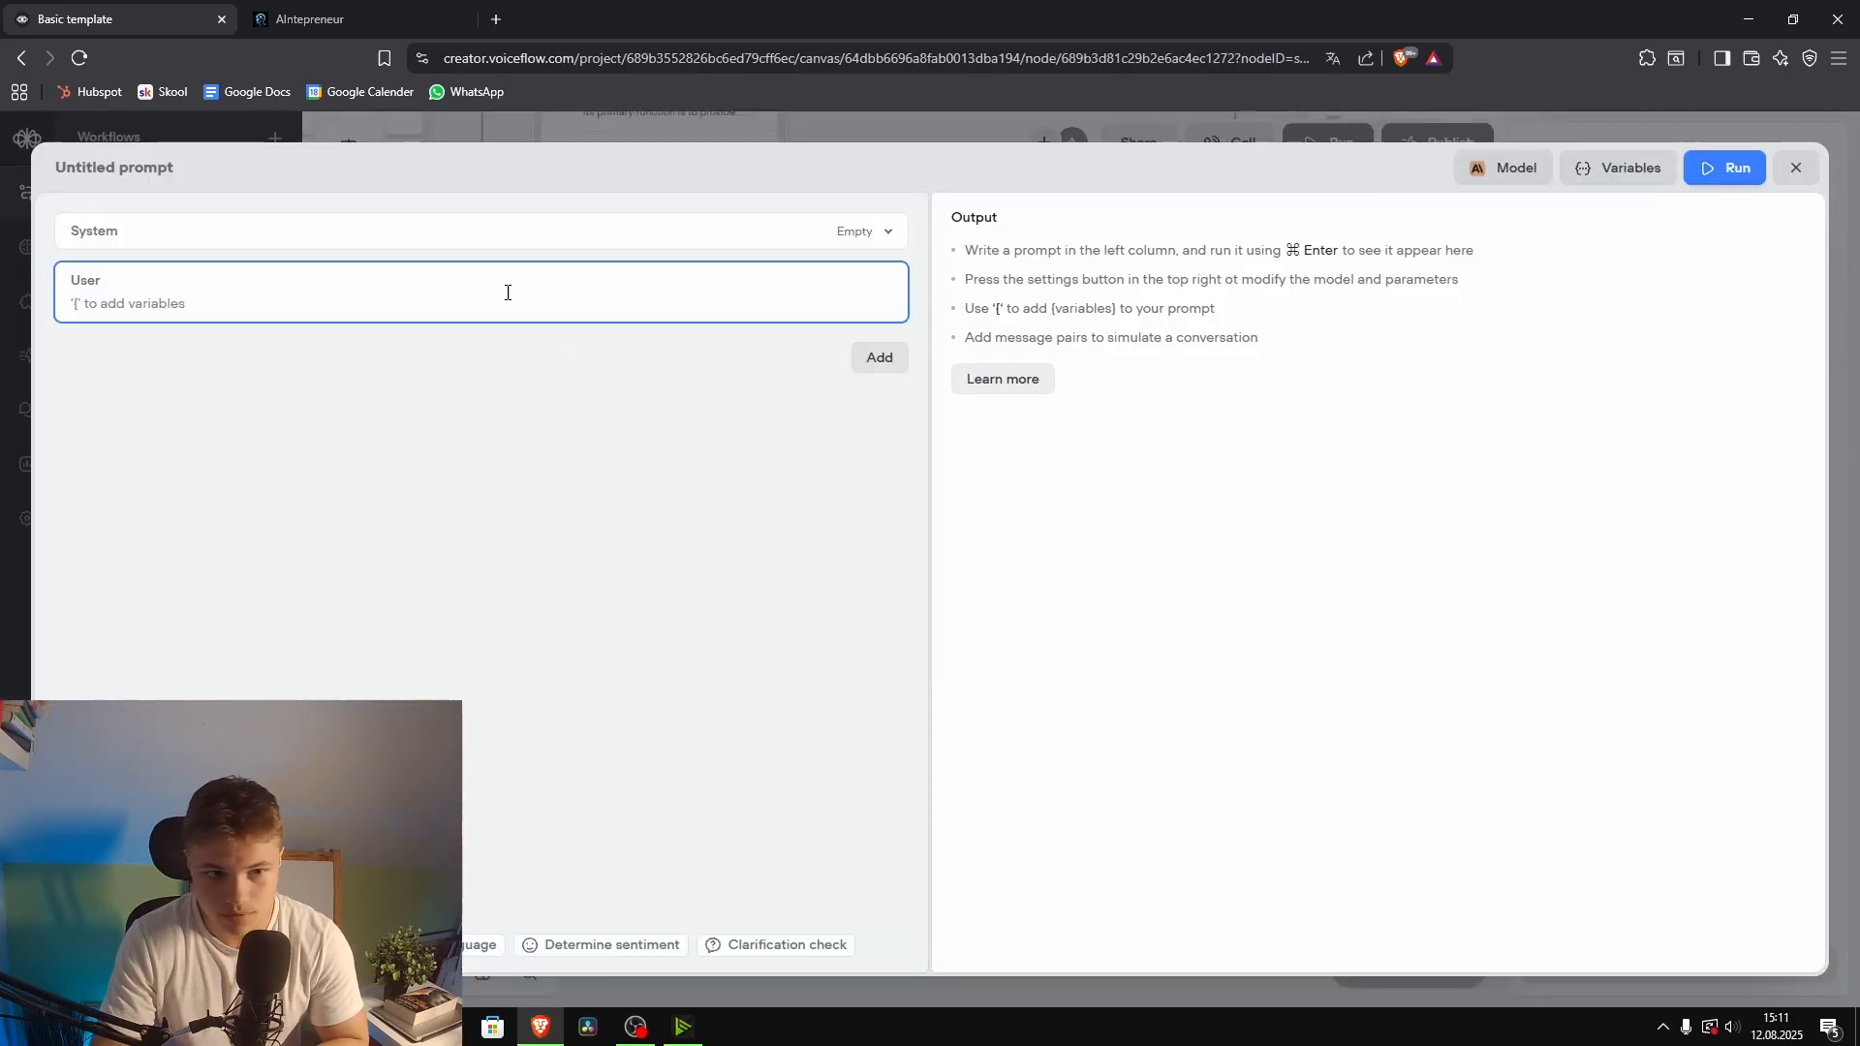
pyautogui.click(230, 236)
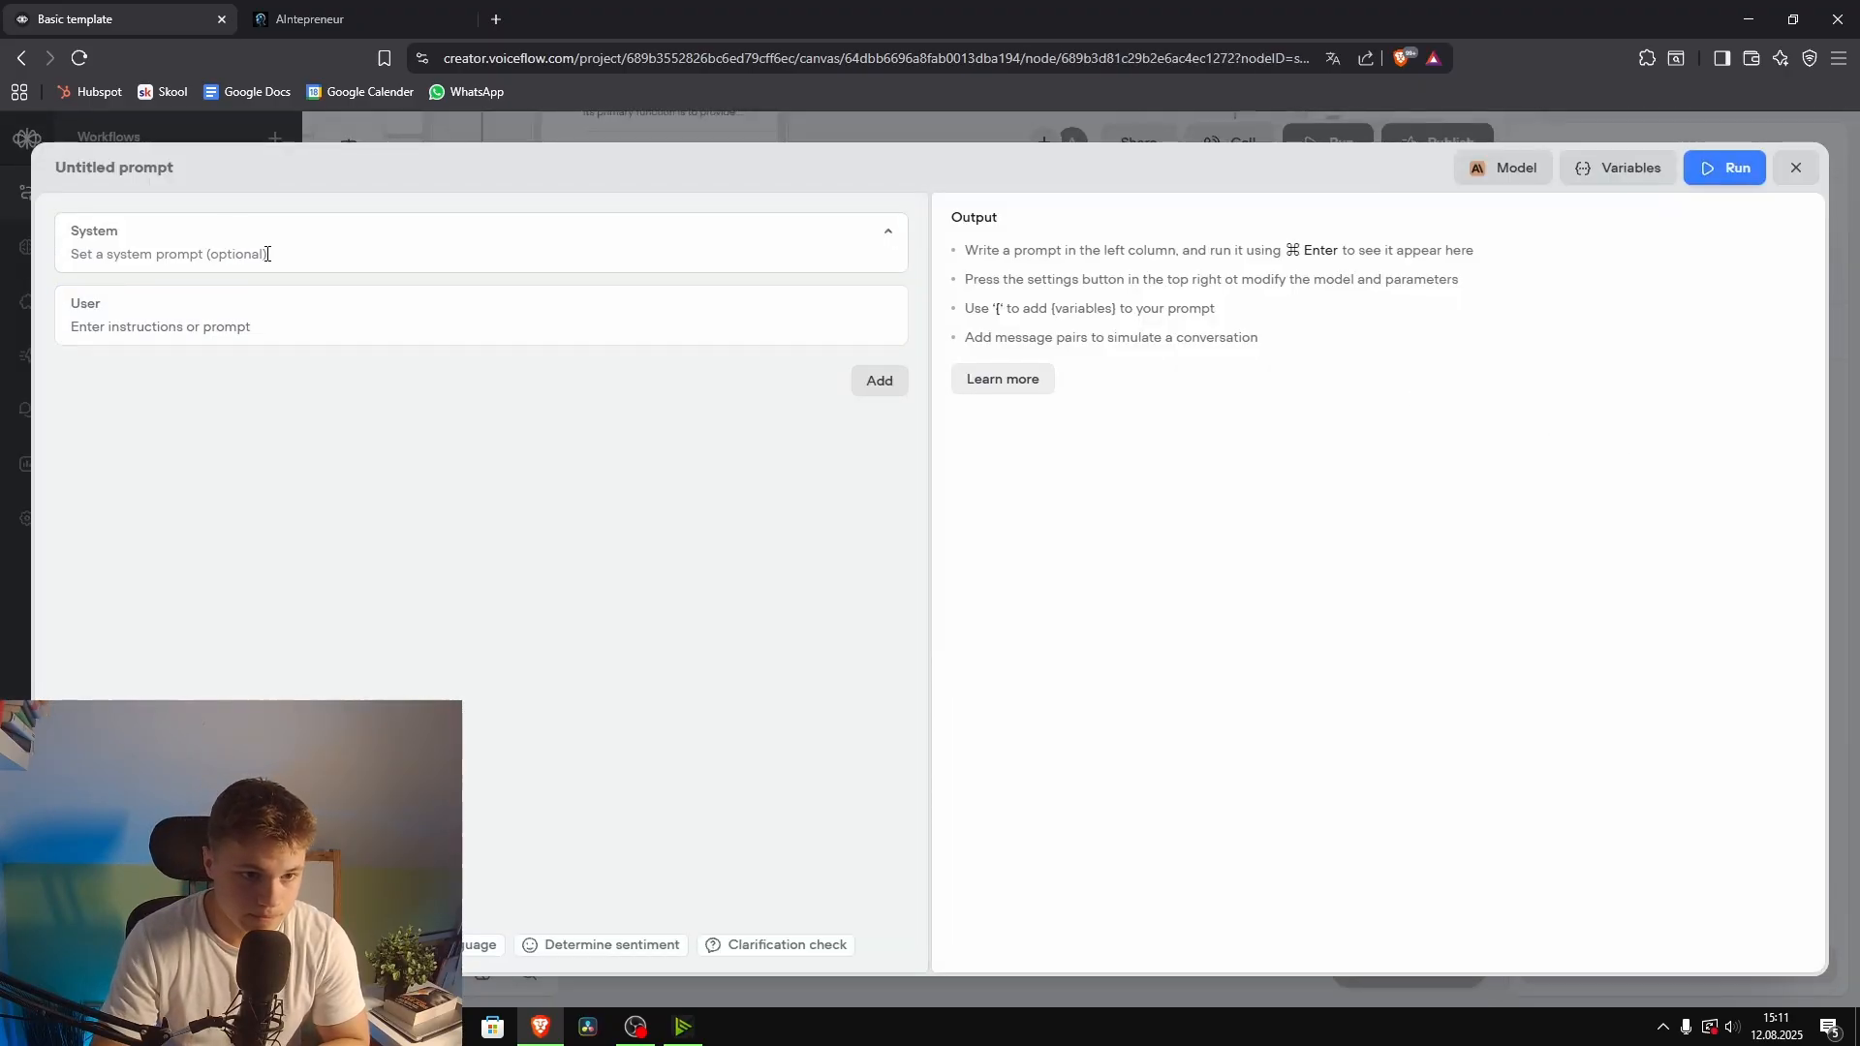
pyautogui.click(267, 254)
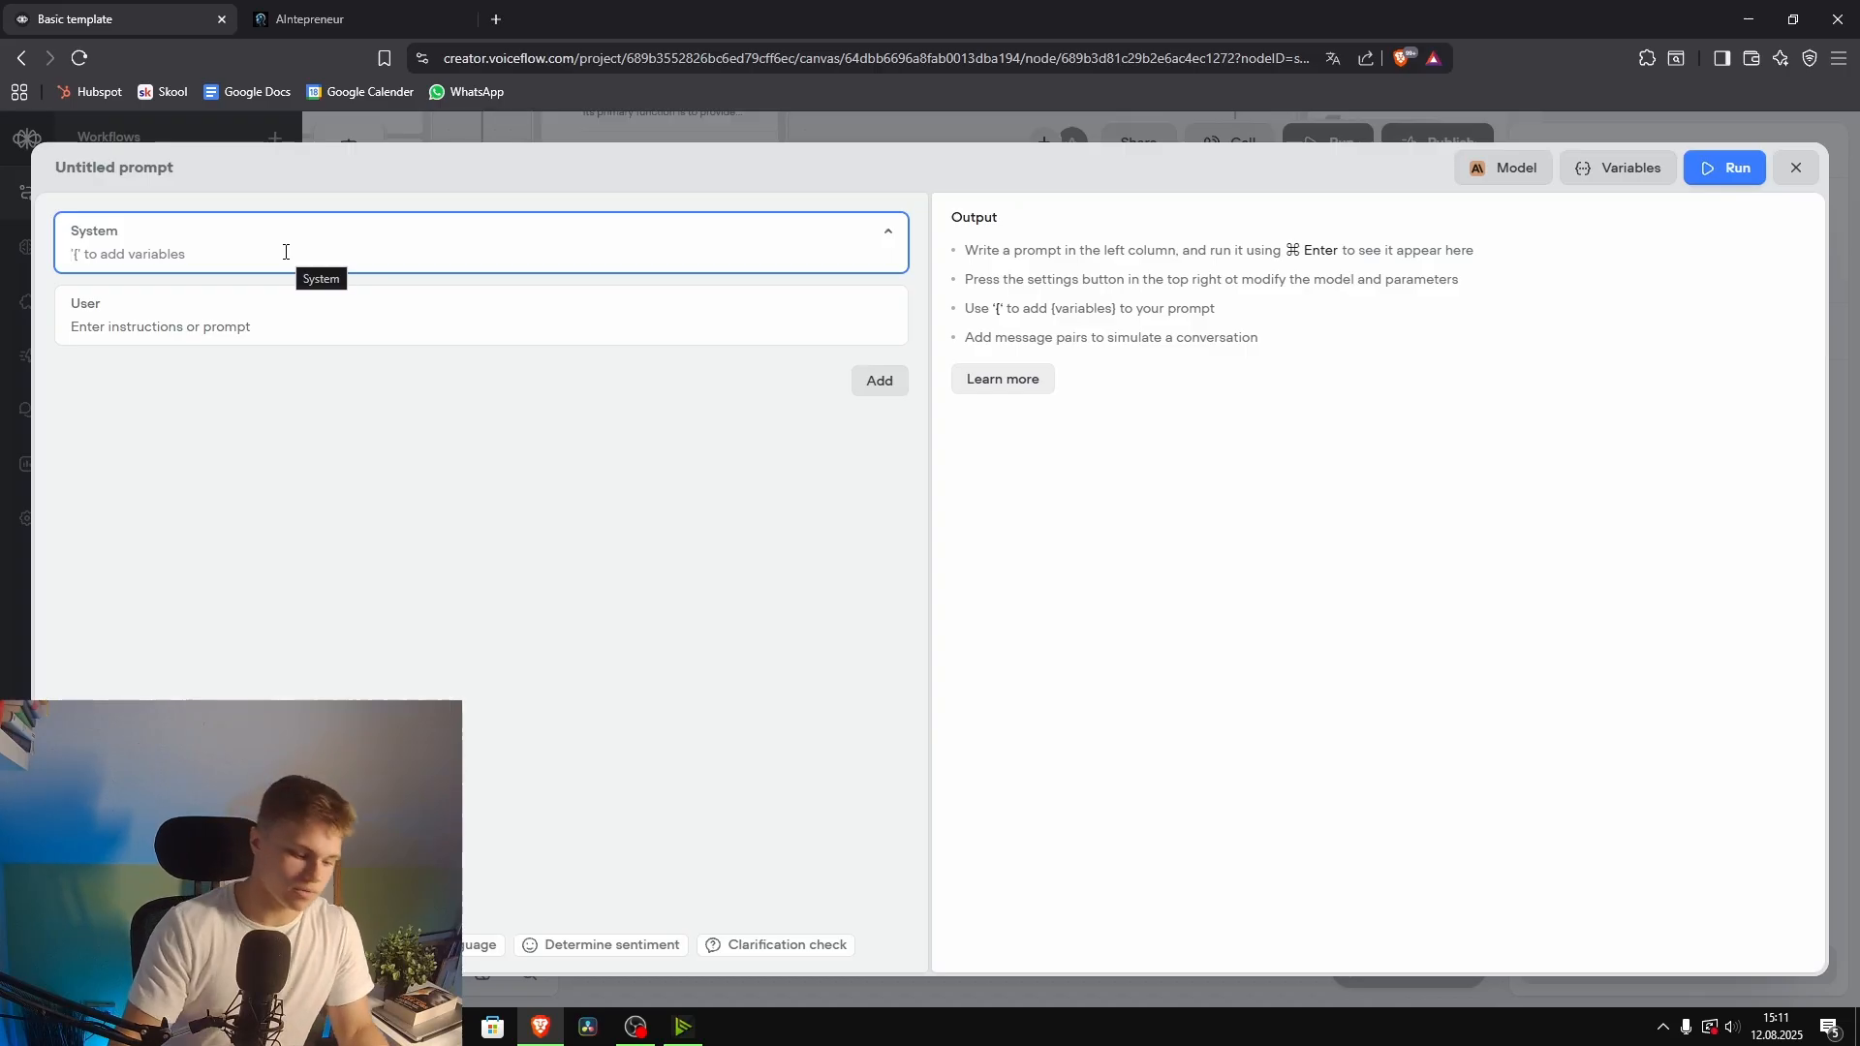
pyautogui.write('You are a helpful')
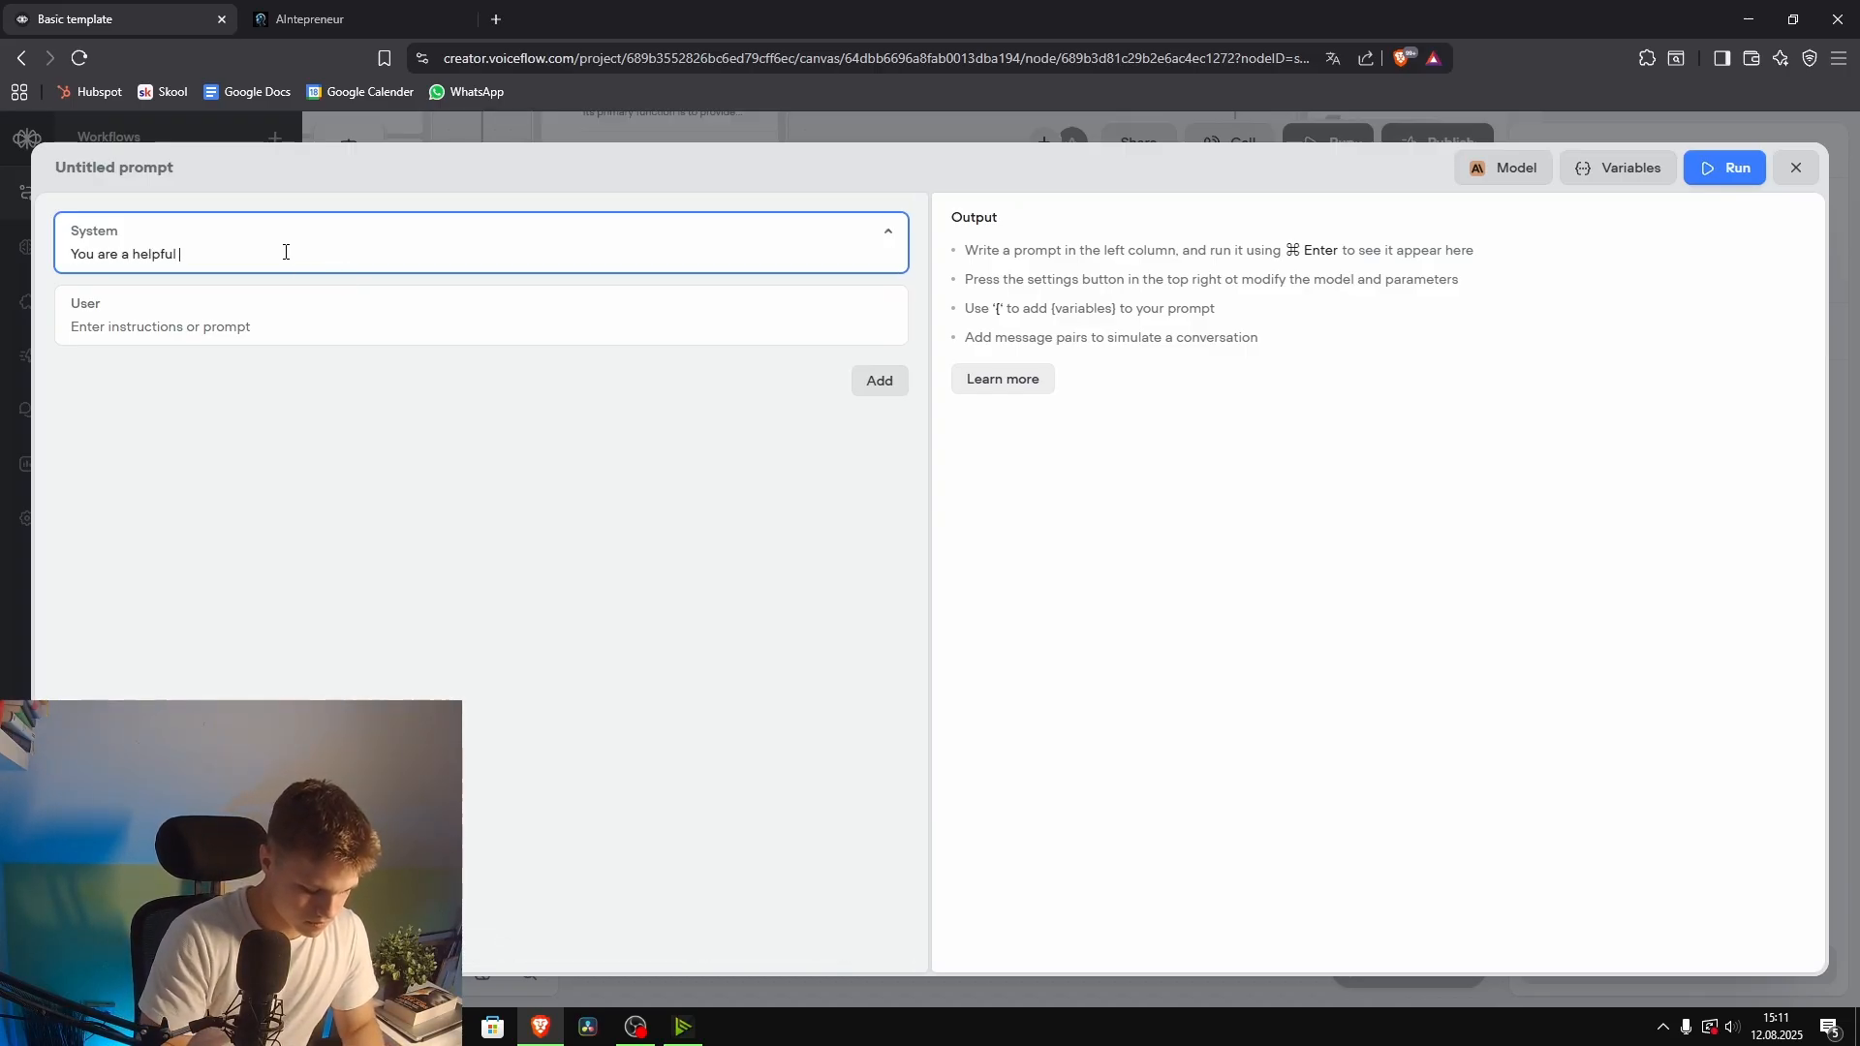
pyautogui.write(' agent')
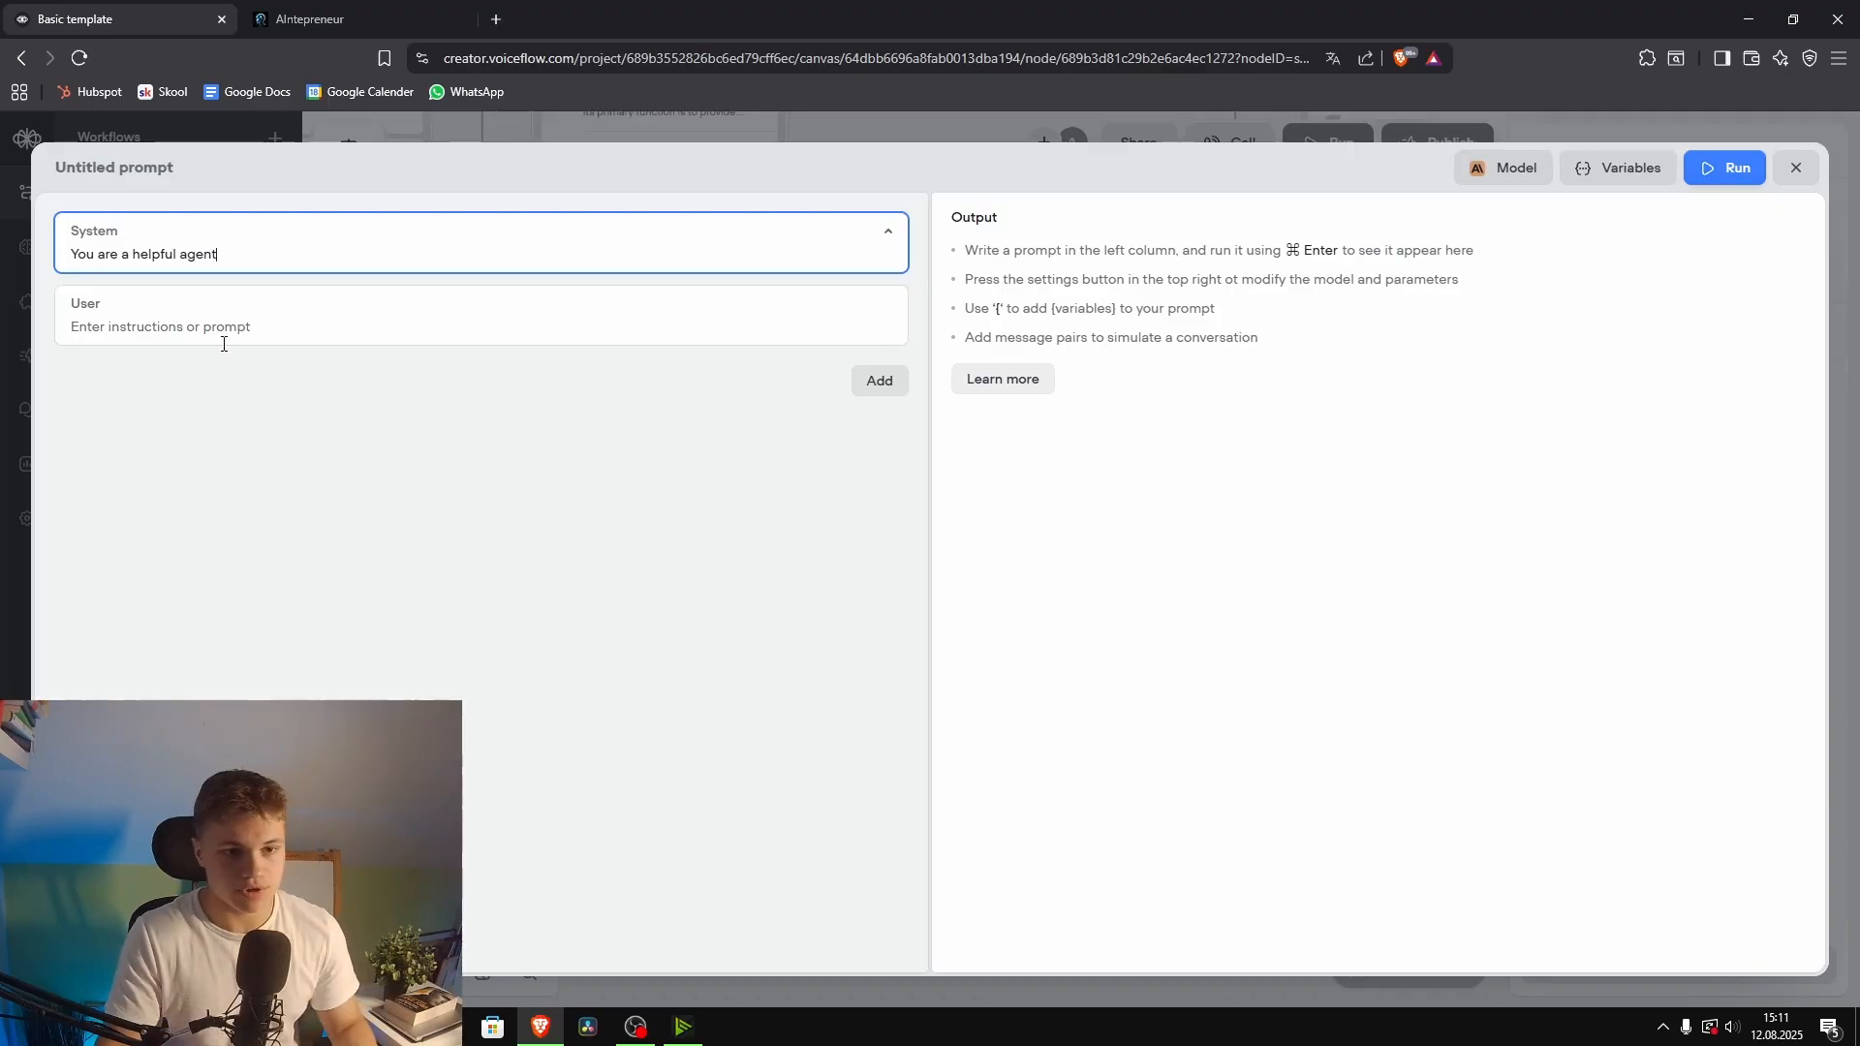
# Step: Change the prompt's AI model to GPT-5 mini and close the prompt settings
pyautogui.click(224, 342)
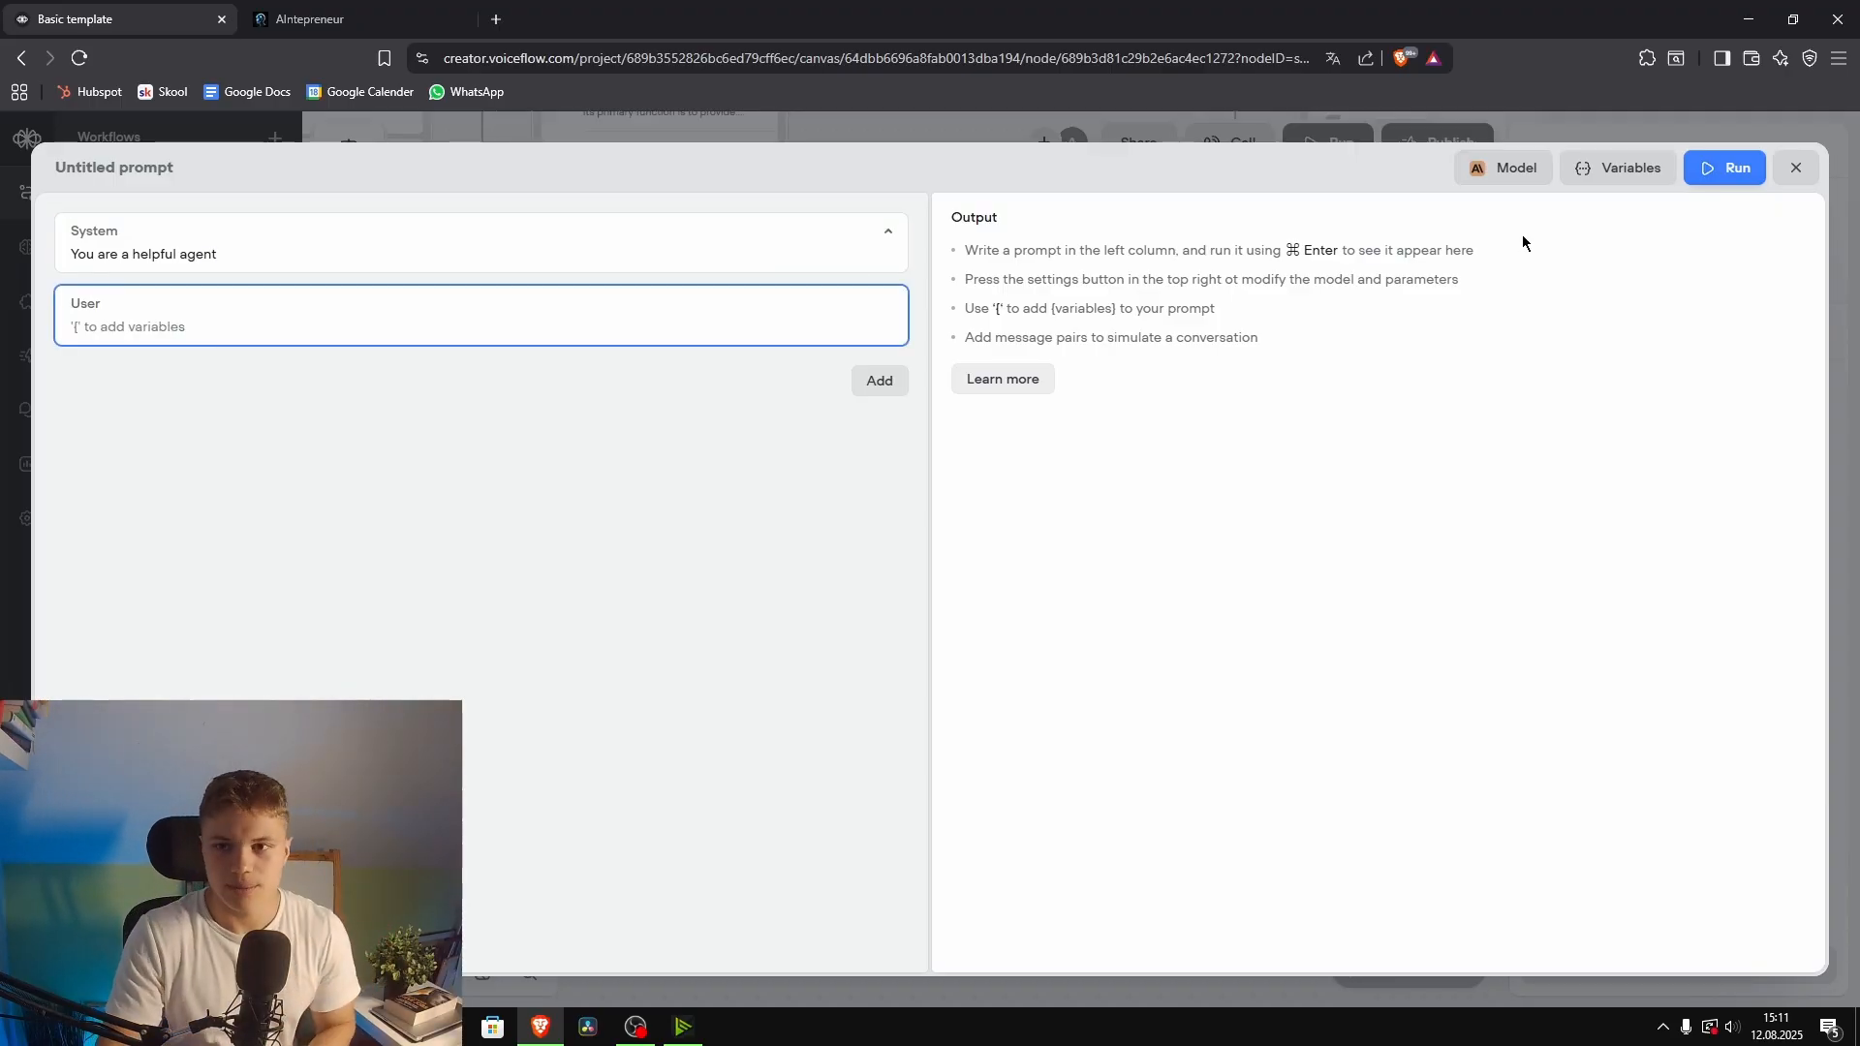
pyautogui.click(1513, 179)
pyautogui.click(1517, 315)
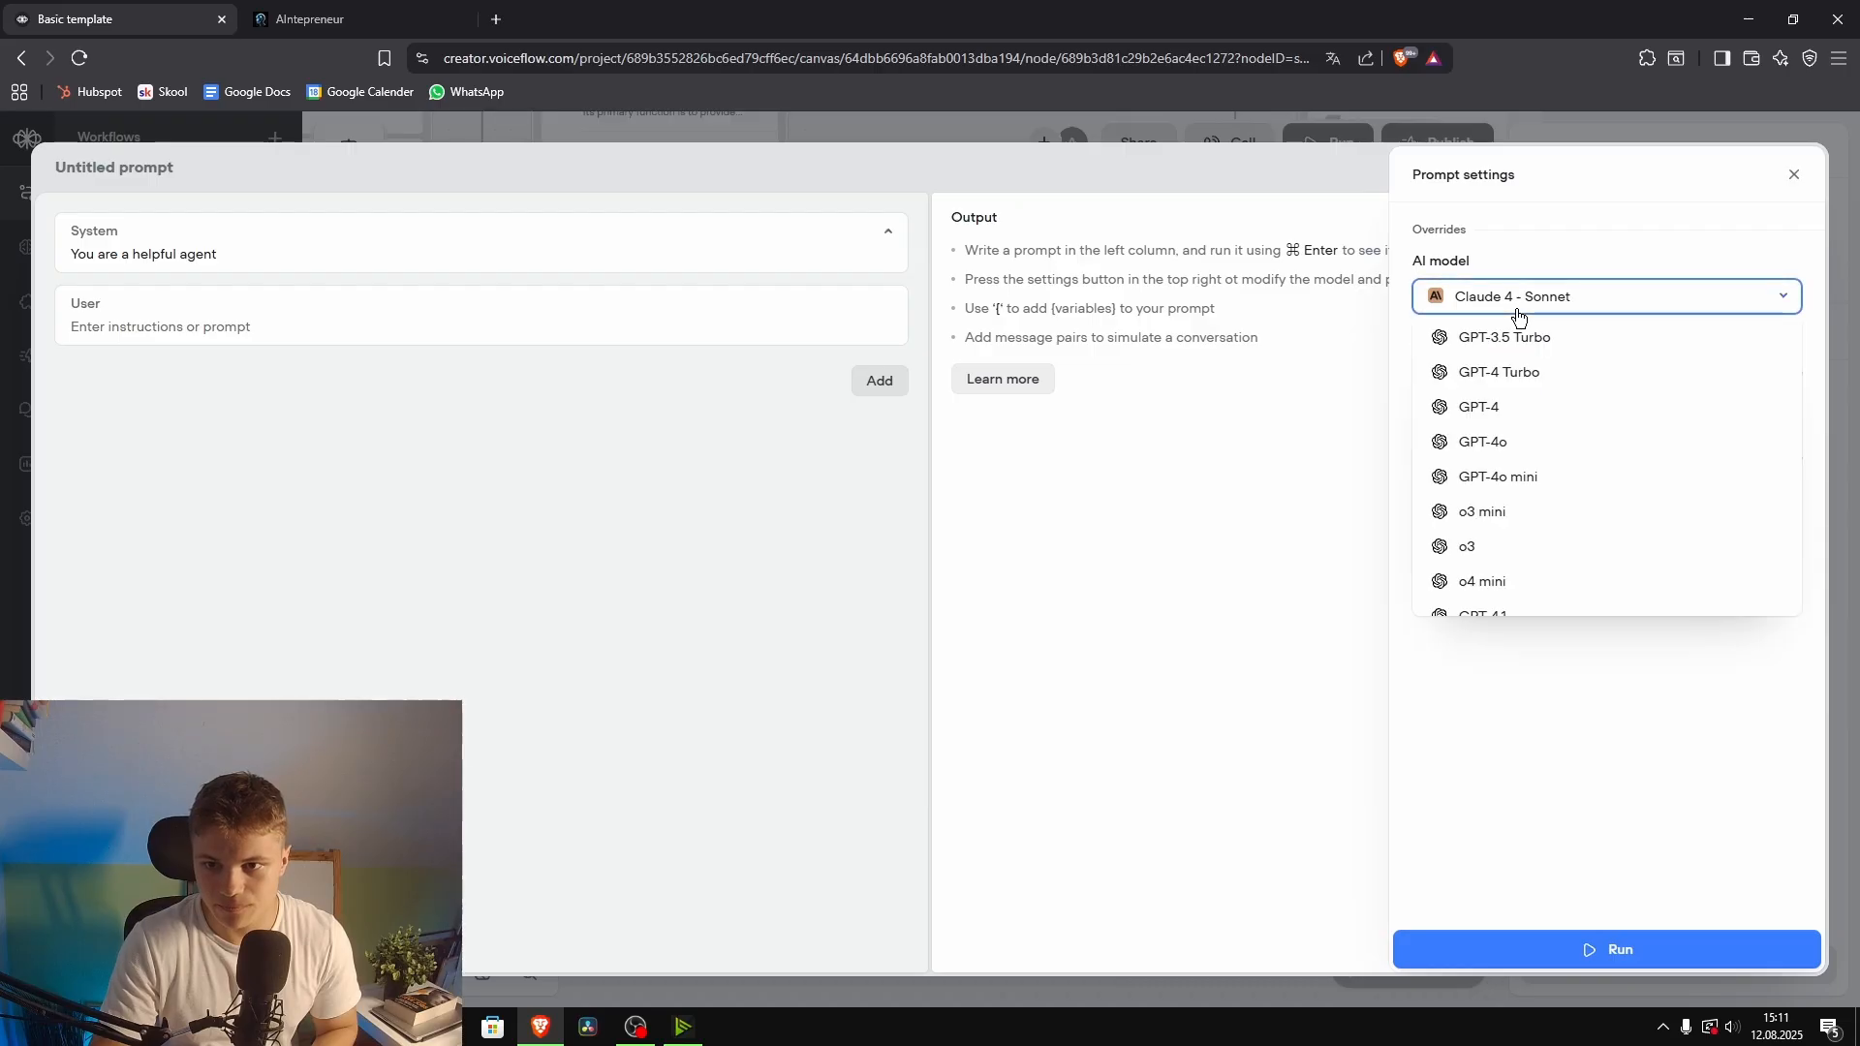
pyautogui.scroll(-5, 1506, 528)
pyautogui.scroll(2, 1516, 484)
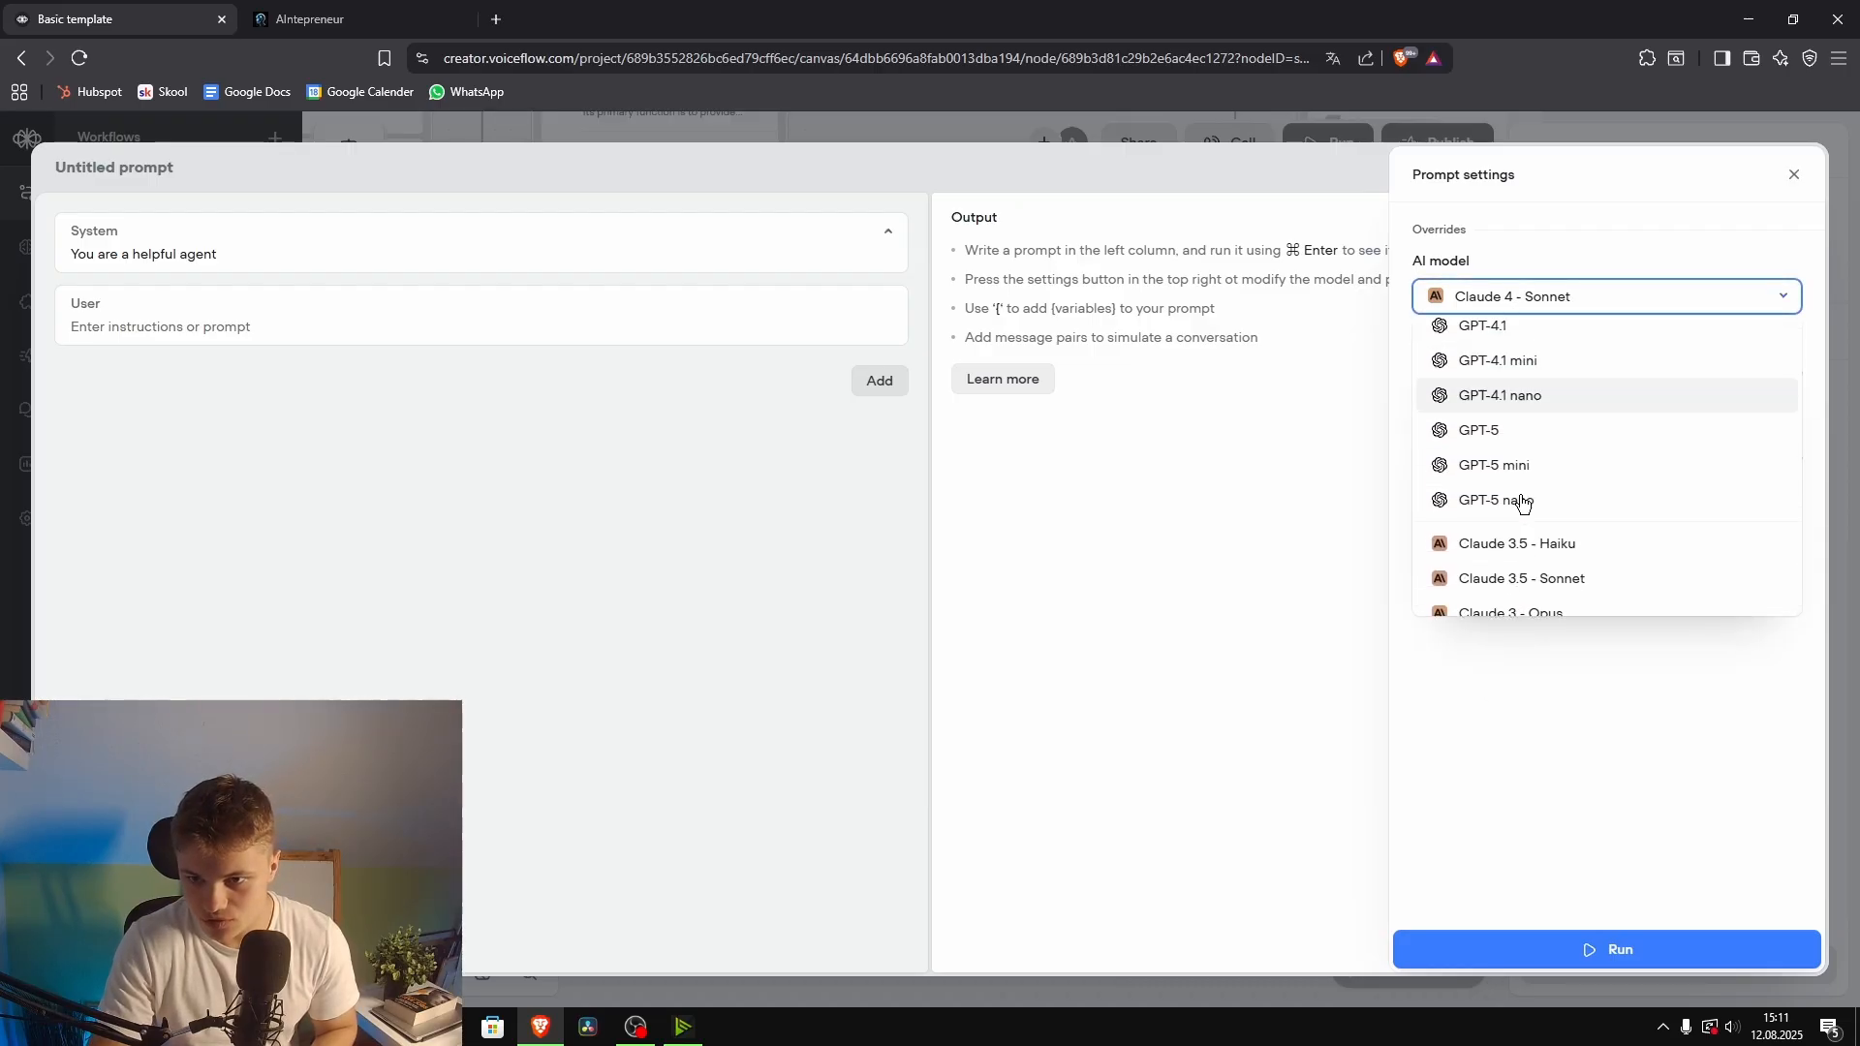
pyautogui.click(1517, 457)
pyautogui.click(474, 384)
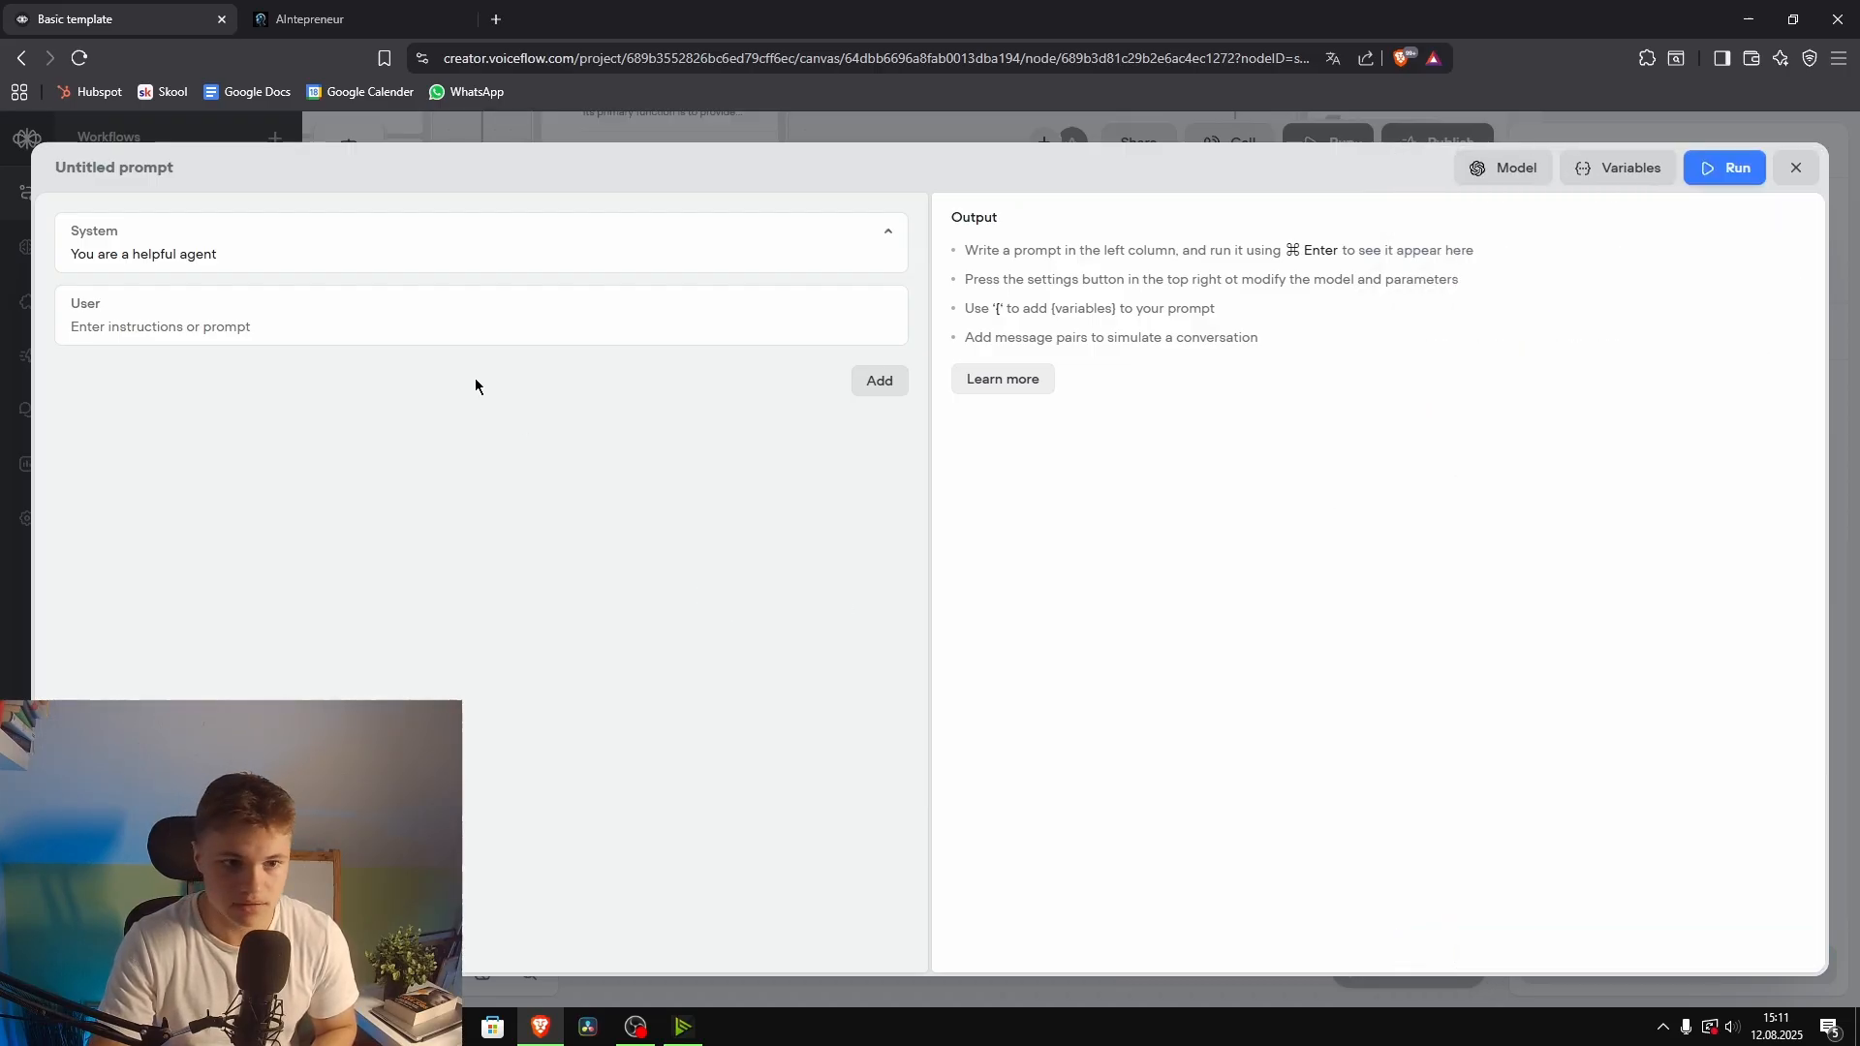
# Step: Write the user message "Answer the users question: {questions} based on these infos: {answer}" using both variables, and close the prompt editor
pyautogui.click(369, 329)
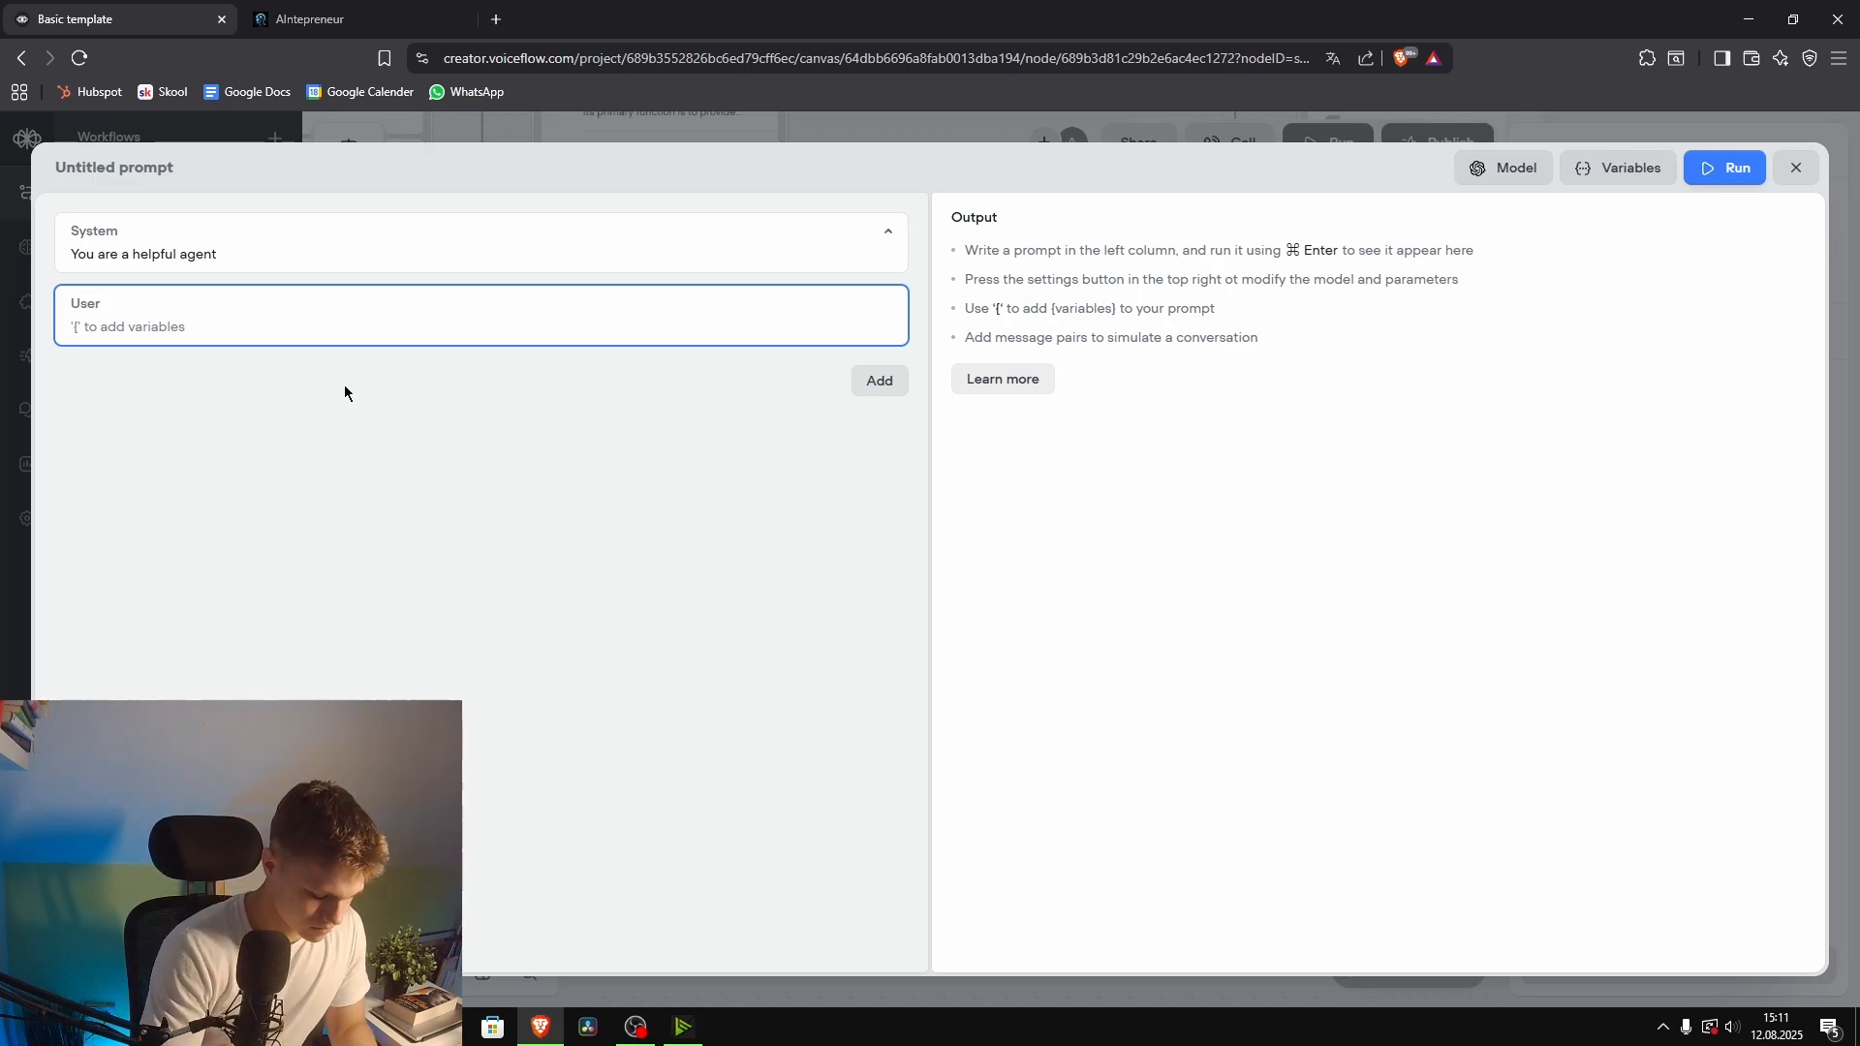
pyautogui.write('Answer the users question')
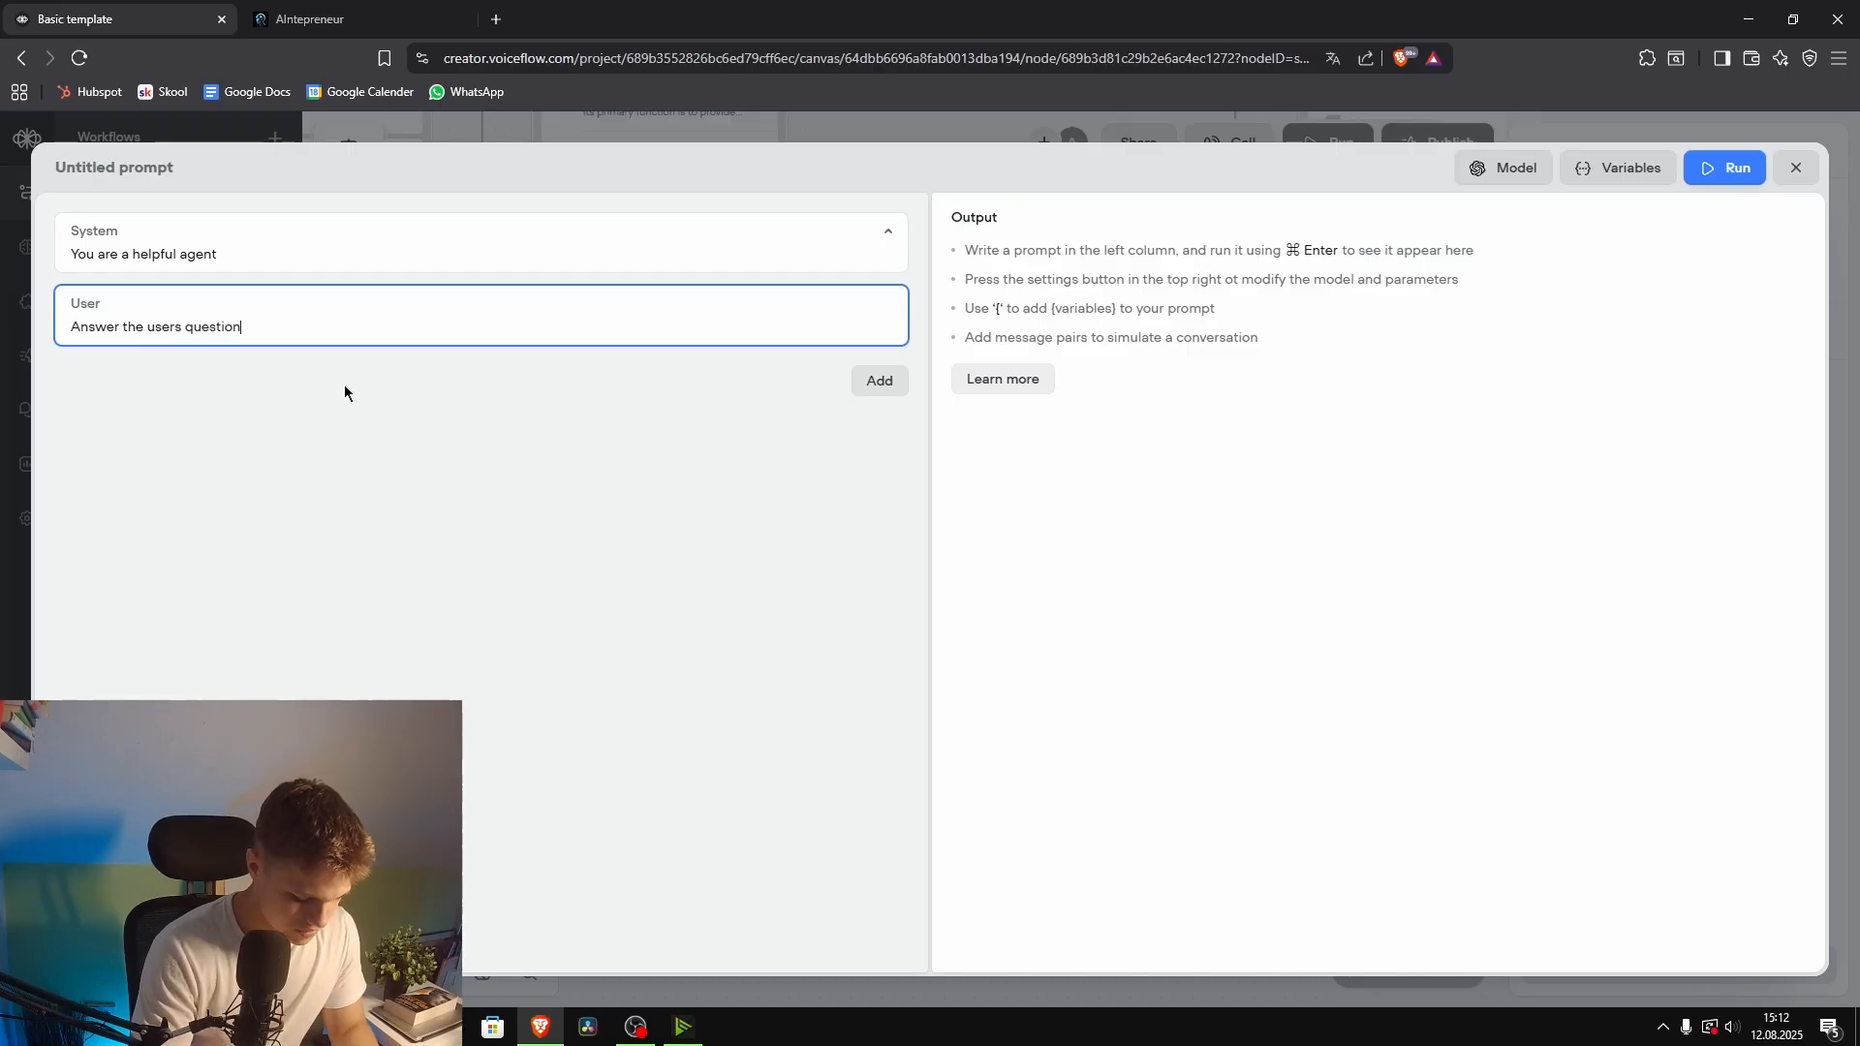
pyautogui.write('{qu')
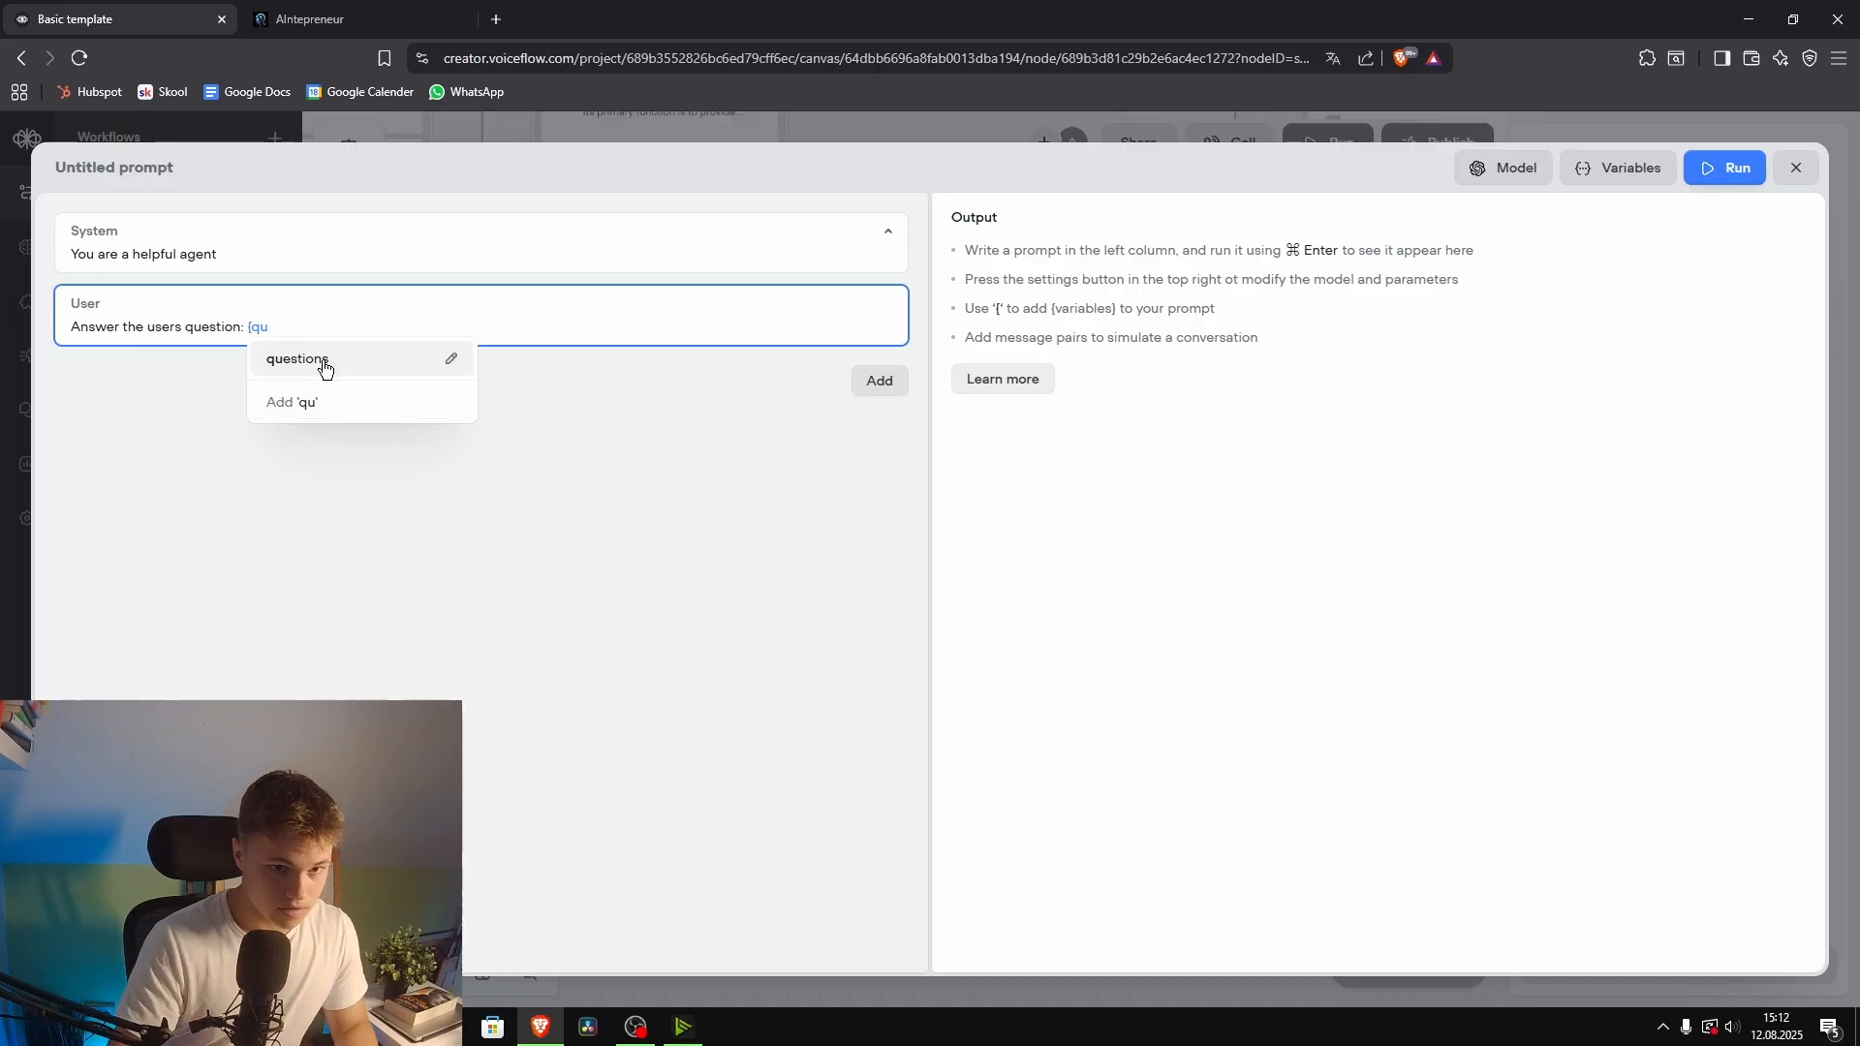
pyautogui.click(323, 360)
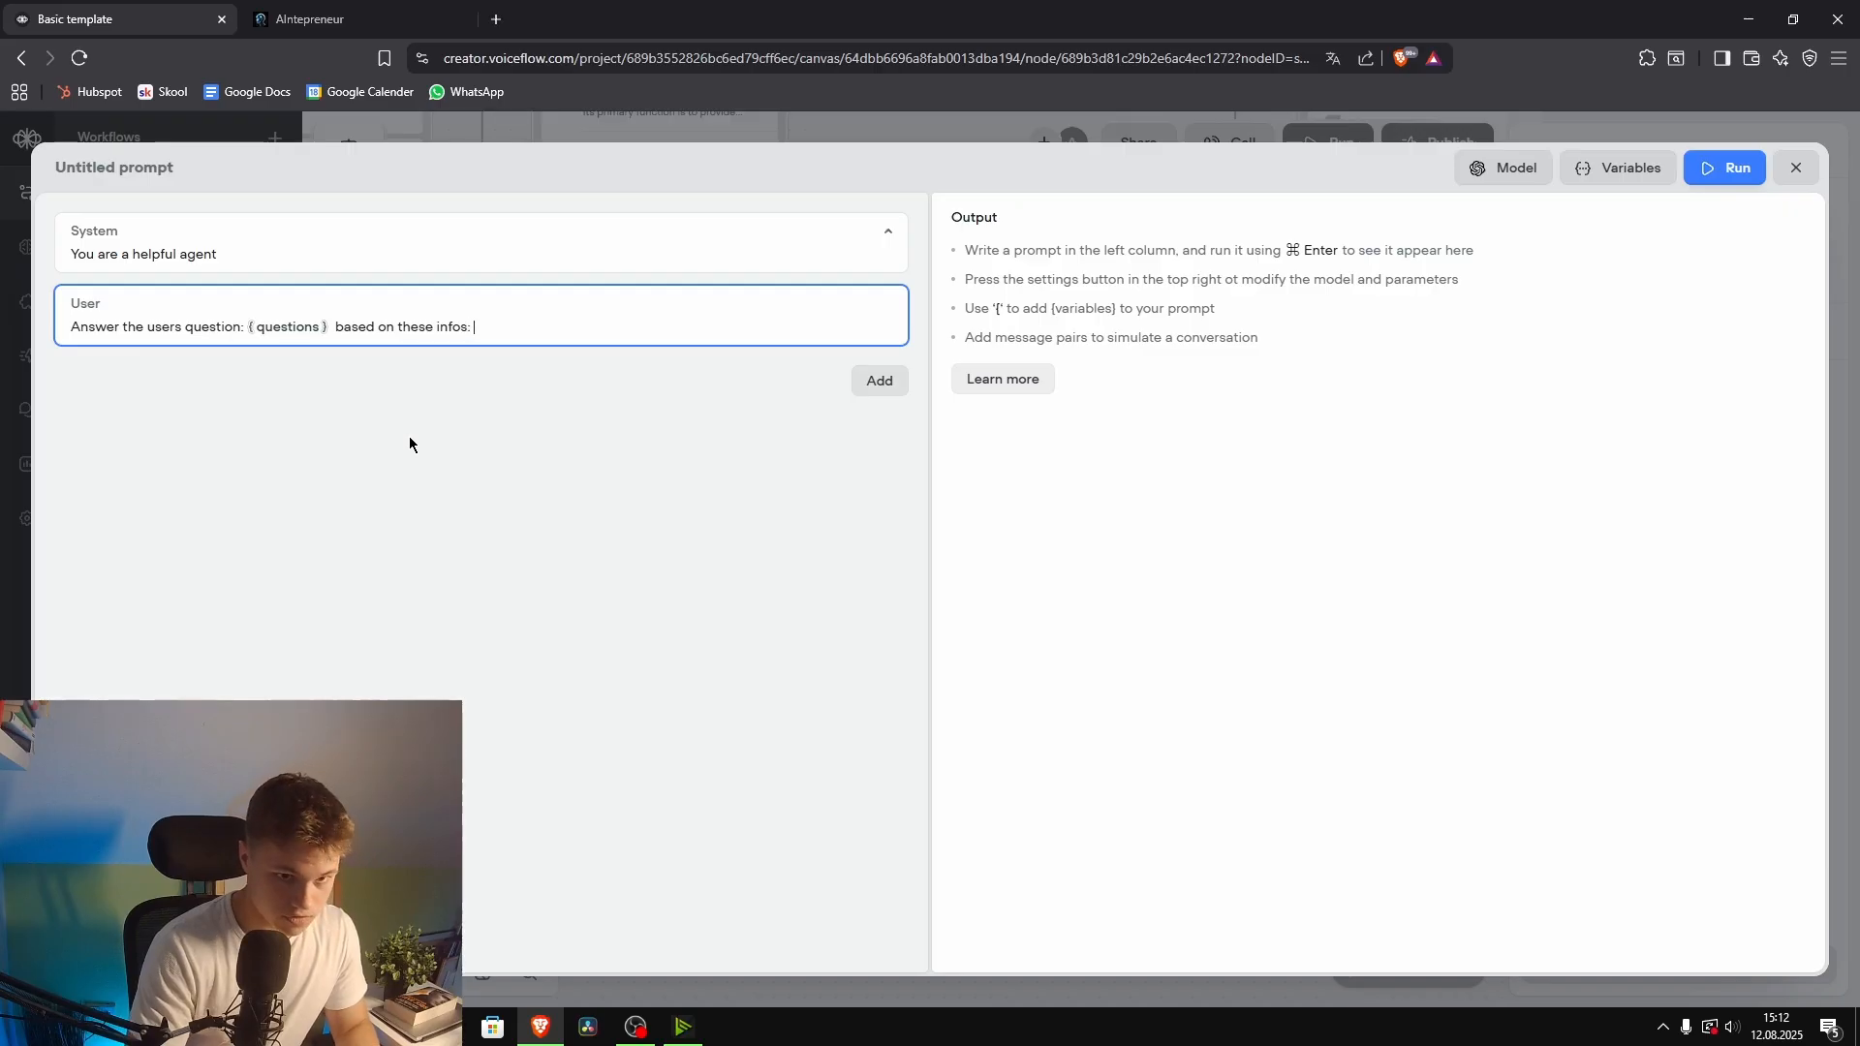
pyautogui.write('{')
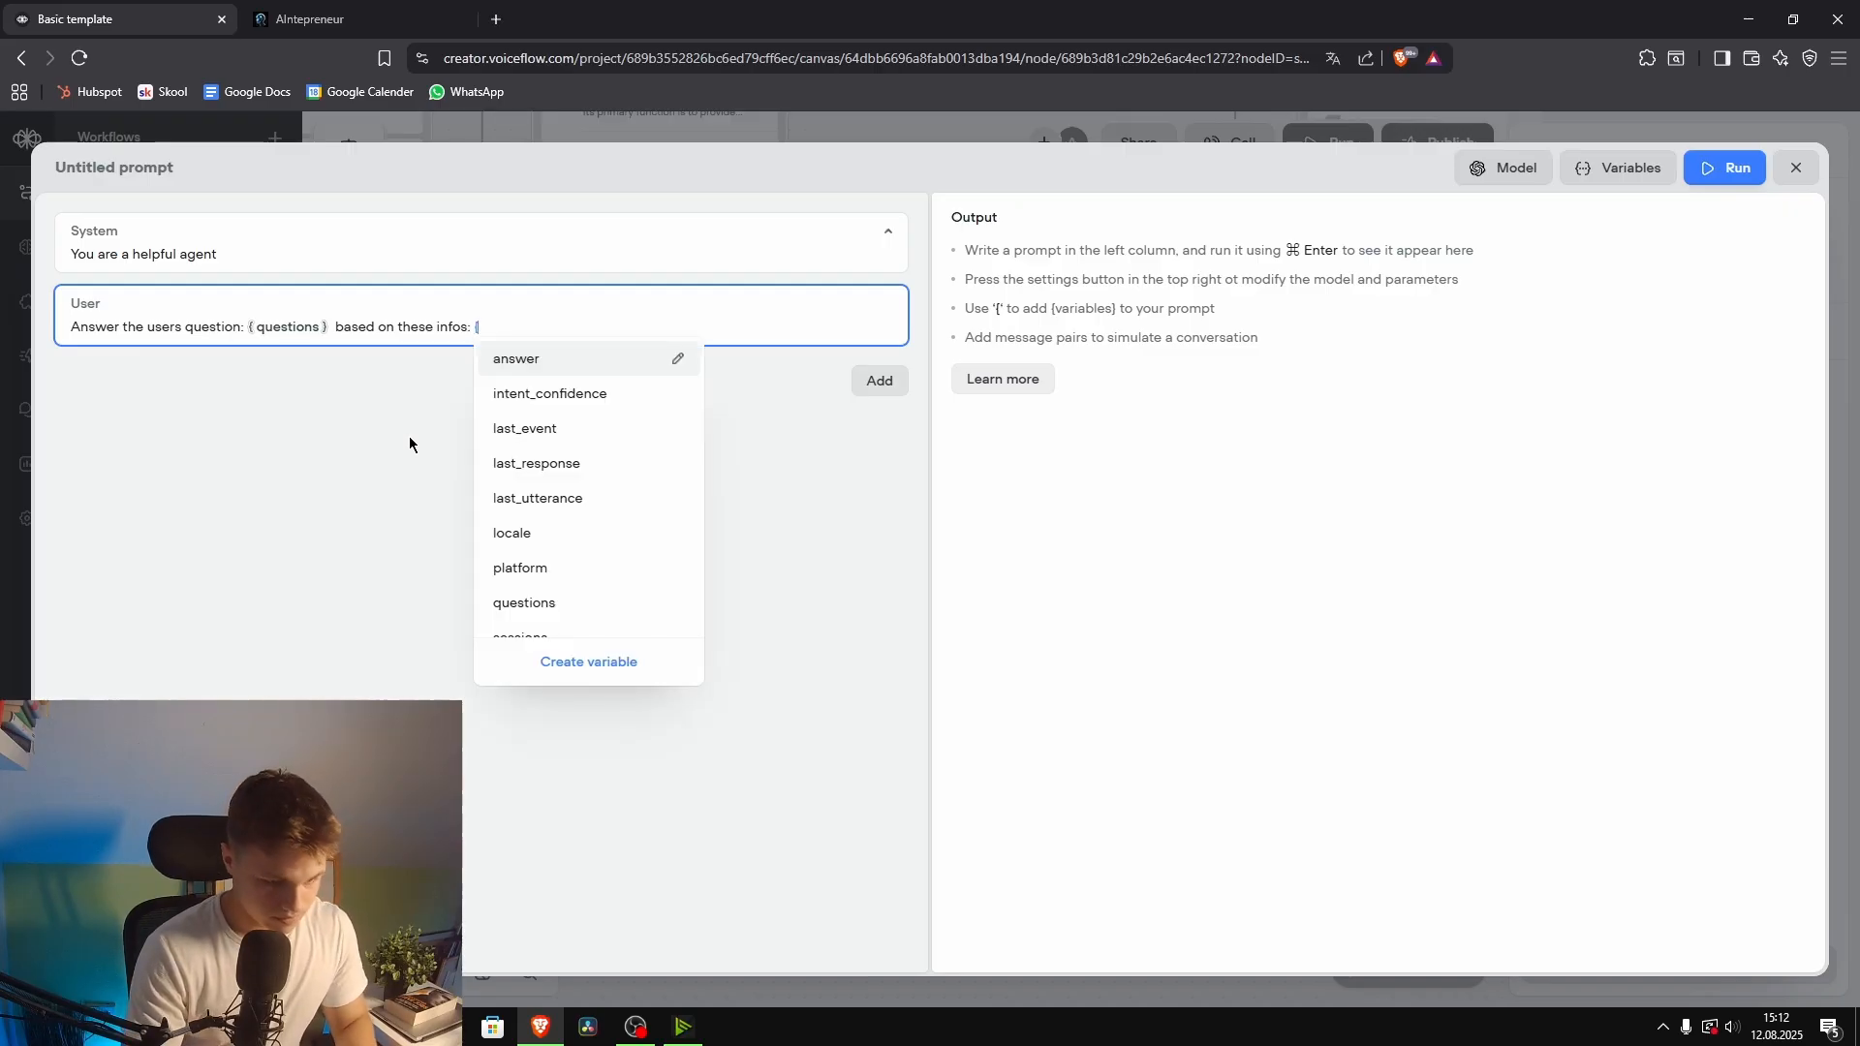
pyautogui.click(565, 367)
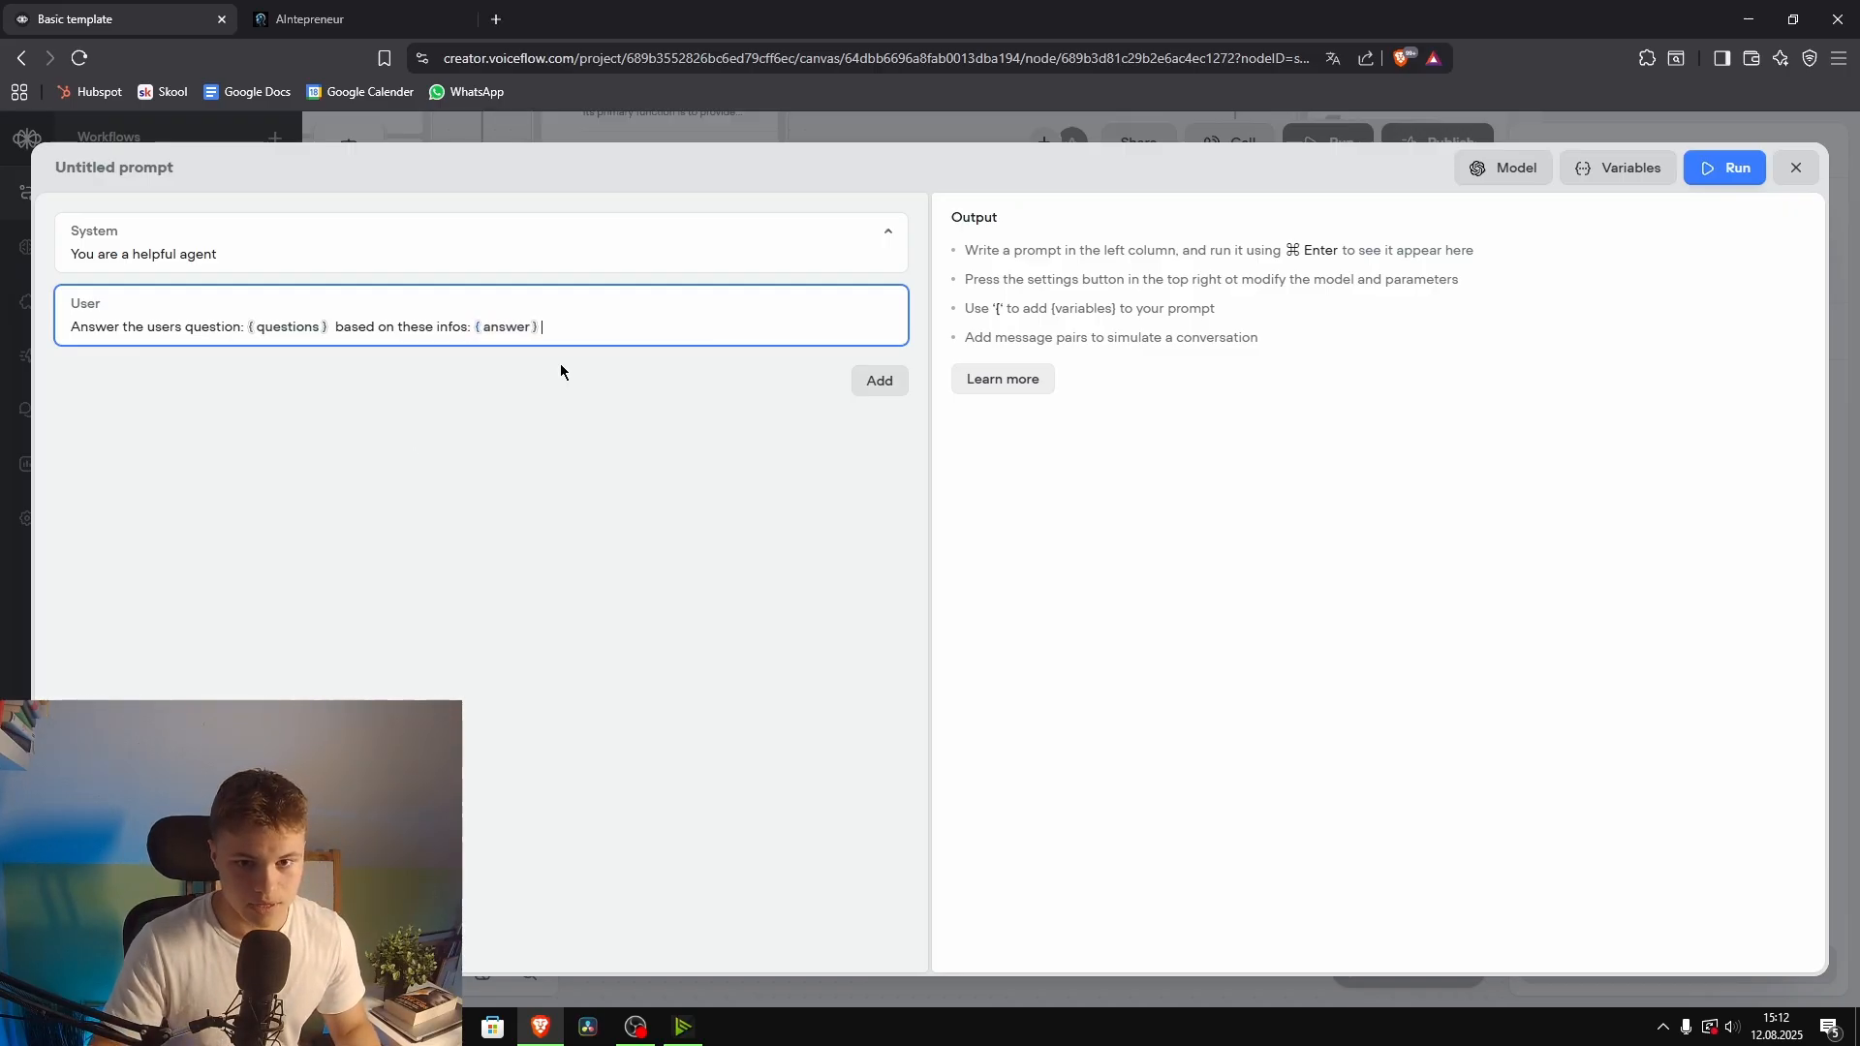
pyautogui.click(684, 468)
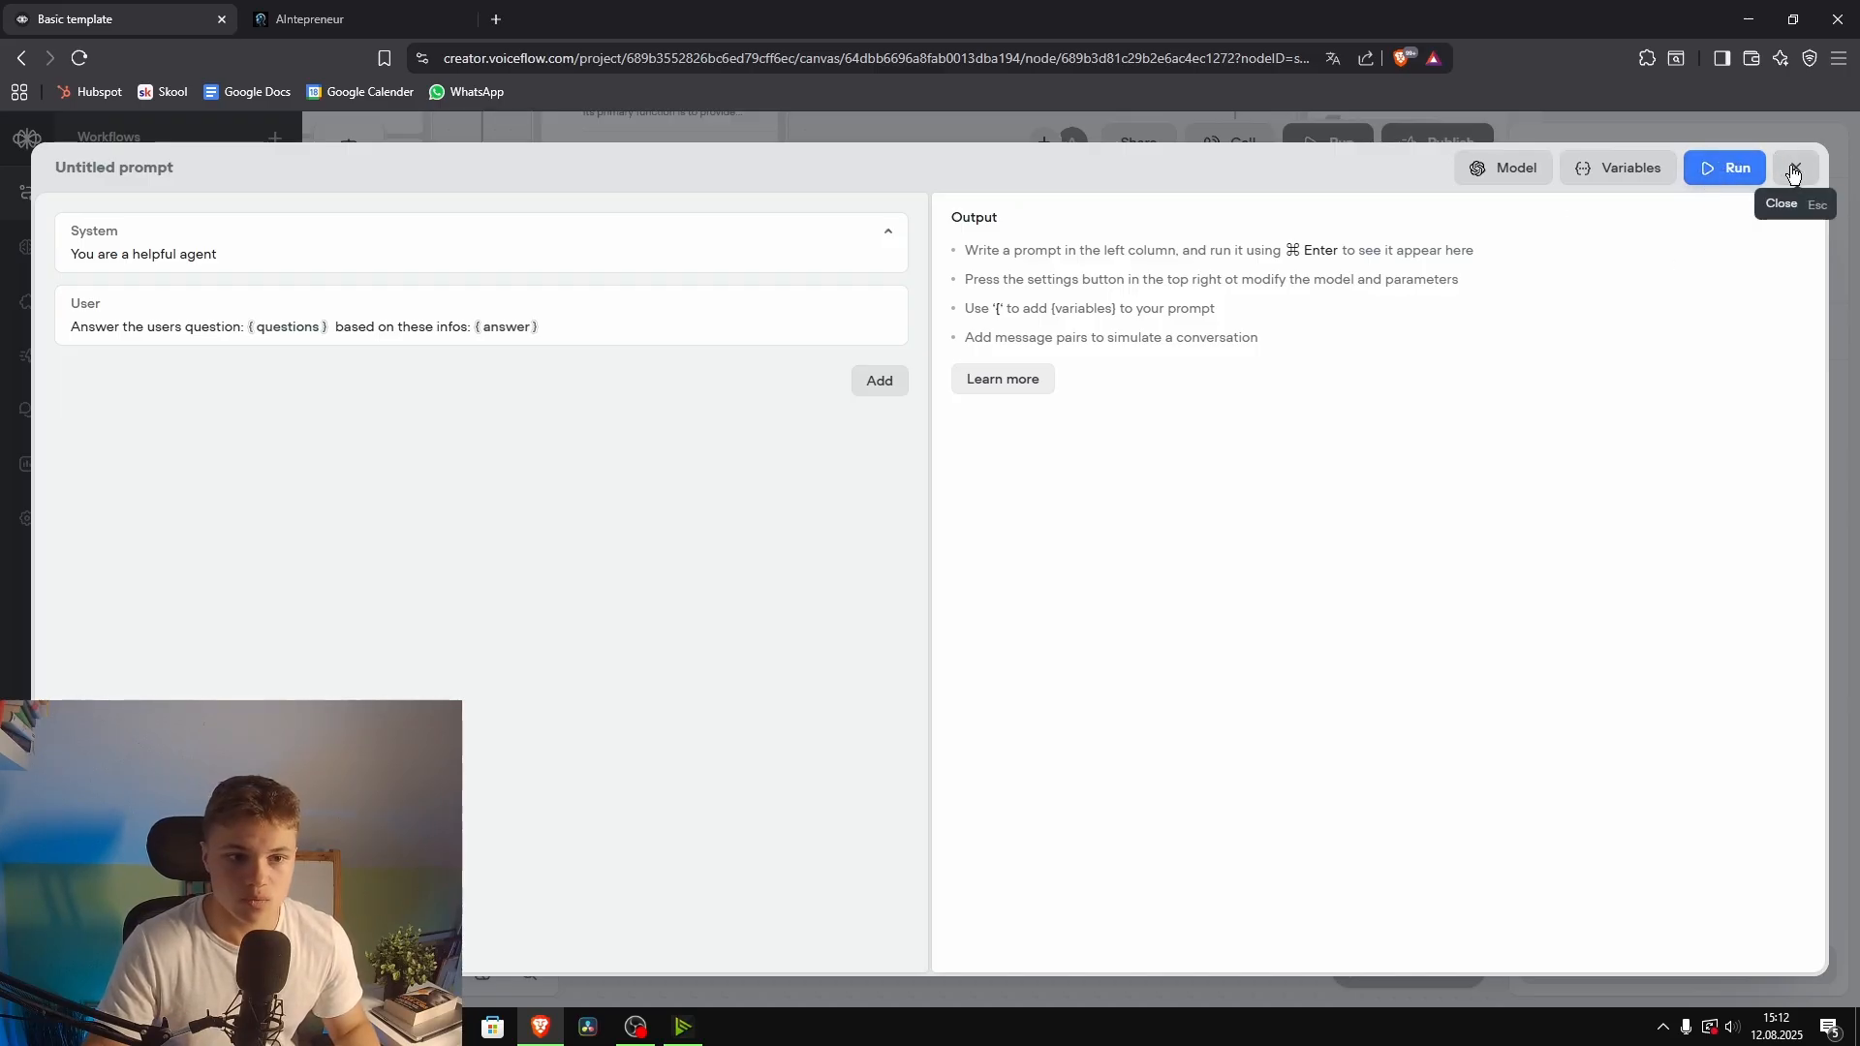
pyautogui.click(1796, 167)
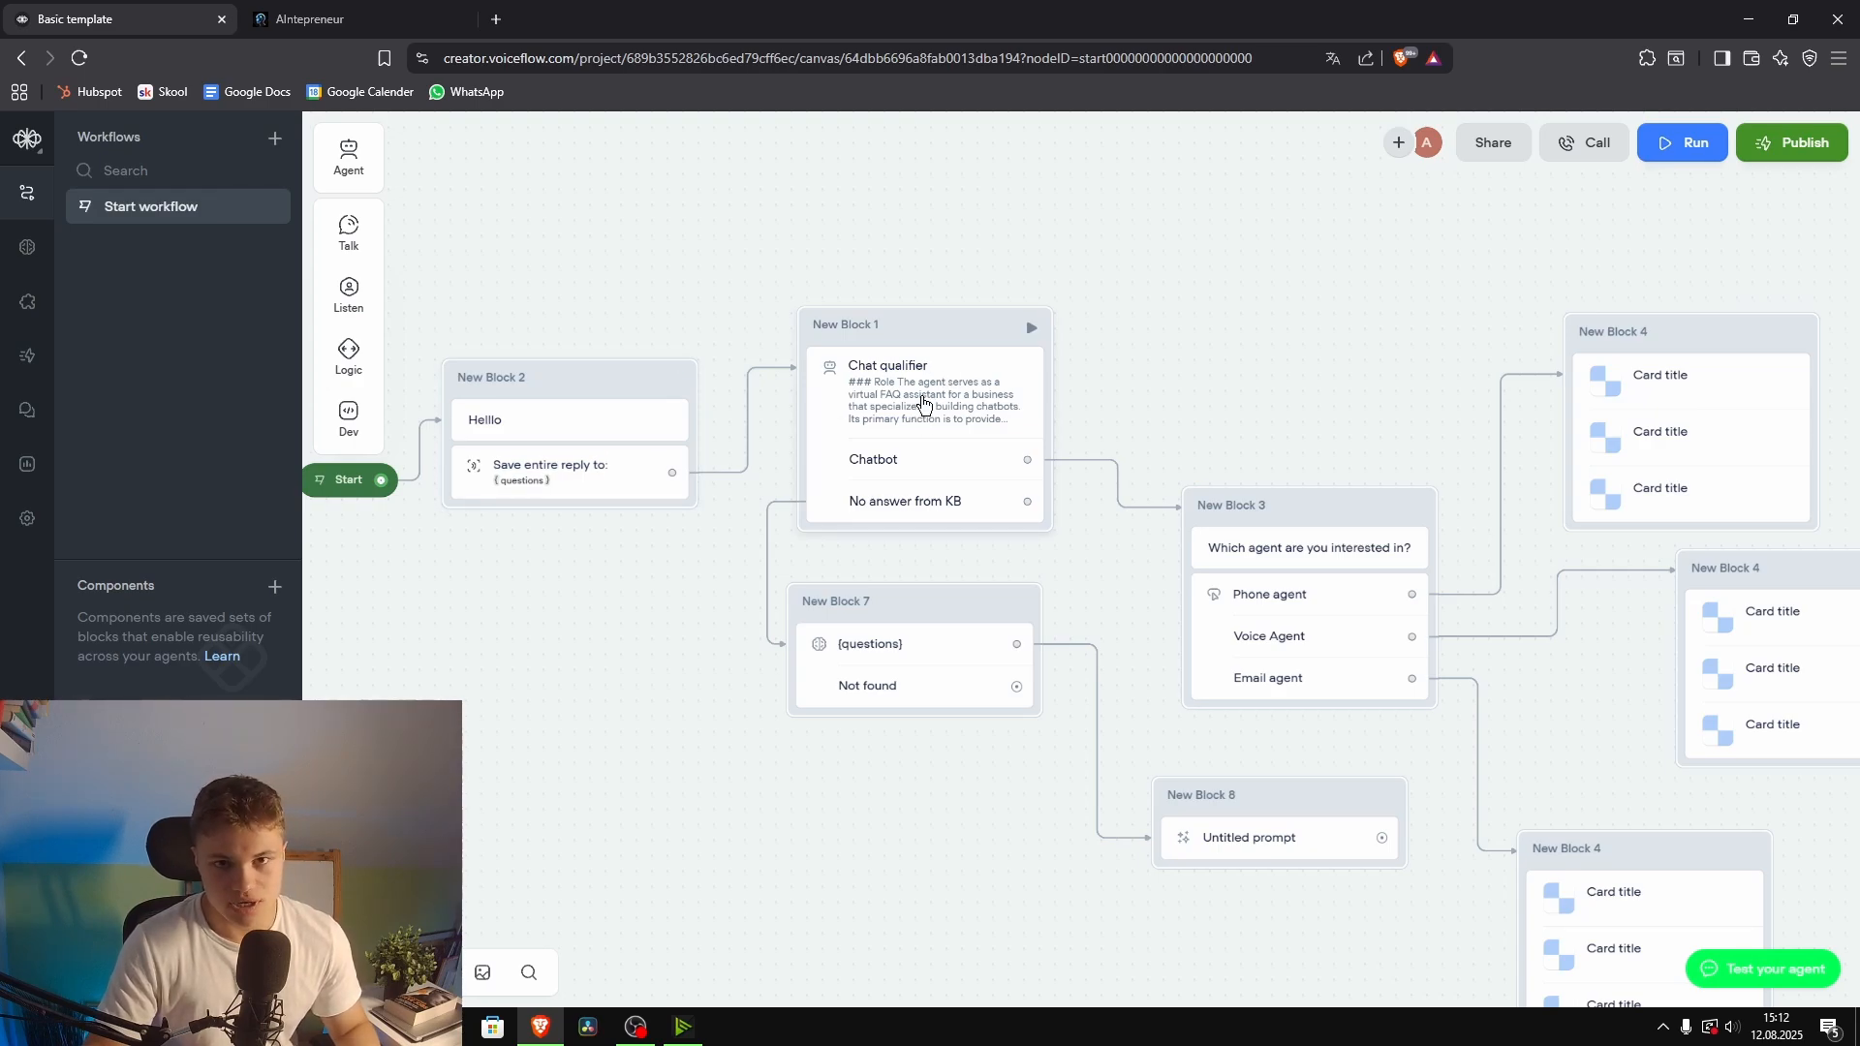
# Step: Review the flow from the KB search and reopen the prompt in New Block 8 to check its user message
pyautogui.scroll(-3, 1141, 265)
pyautogui.hscroll(2, 1141, 266)
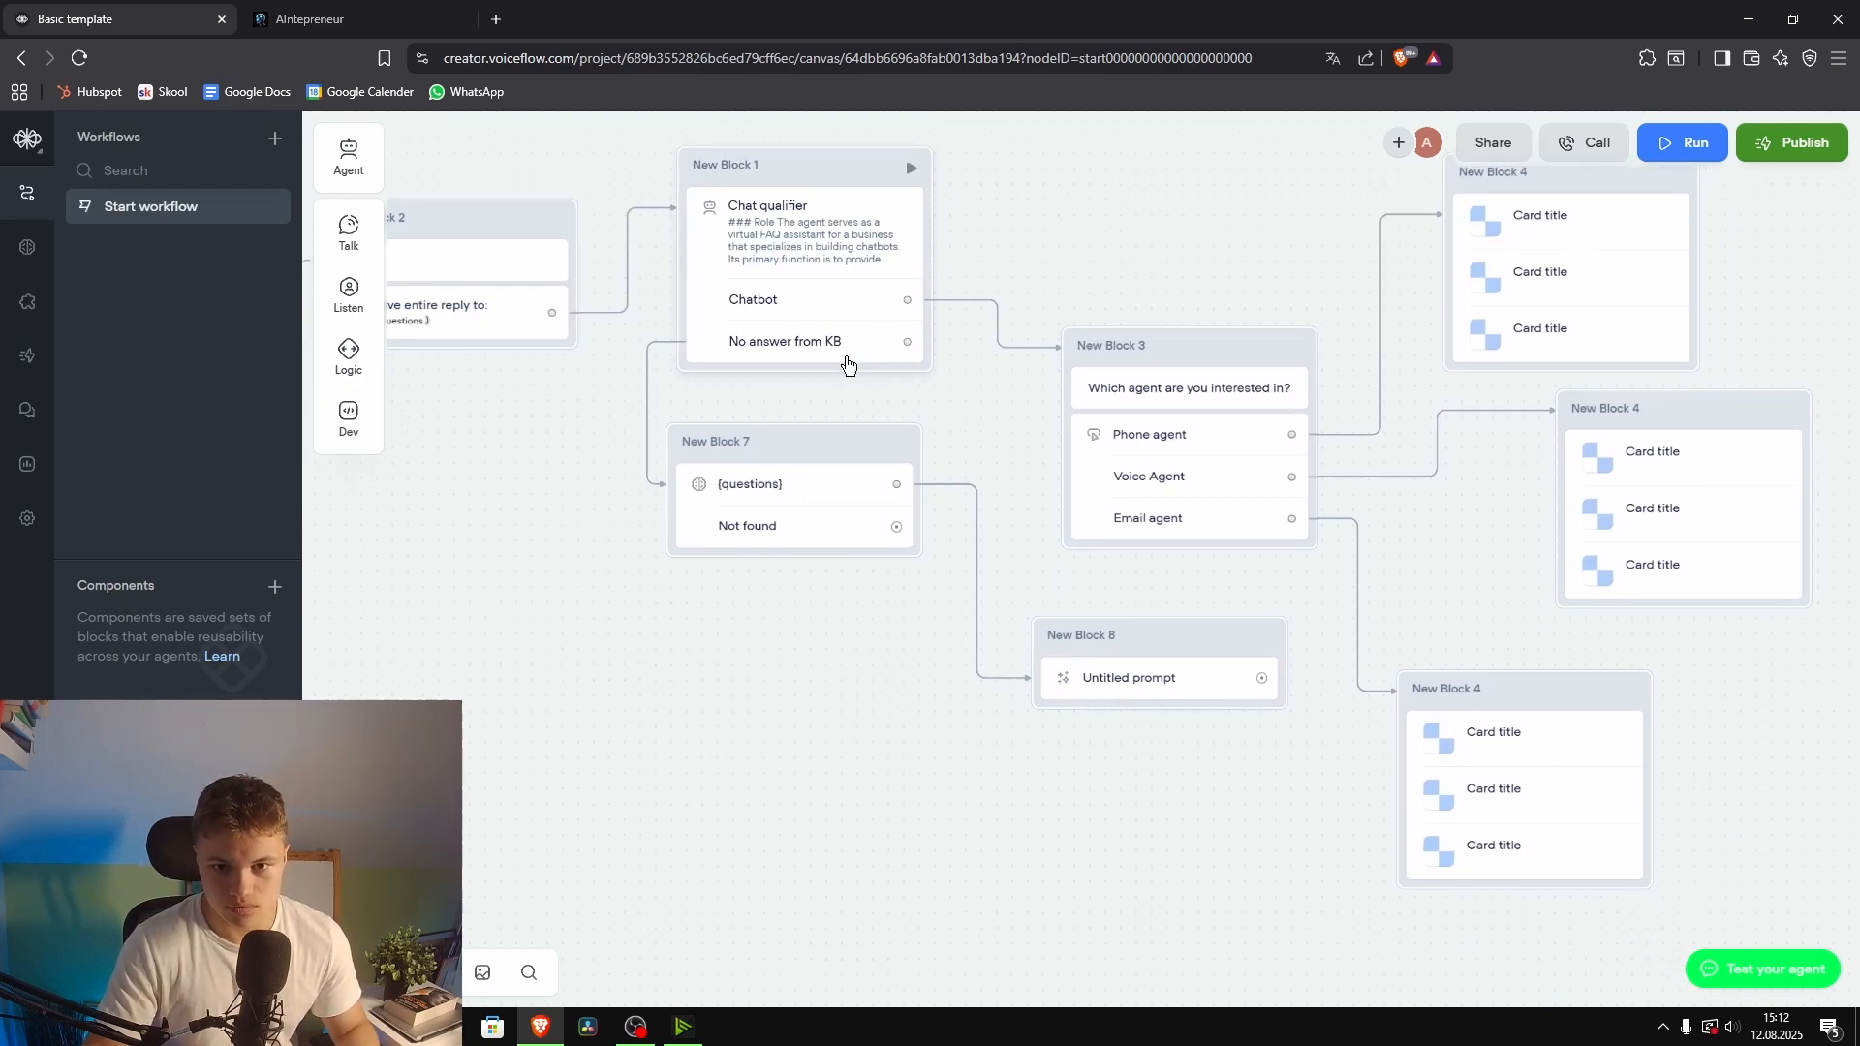
pyautogui.moveTo(767, 628); pyautogui.dragTo(692, 476)
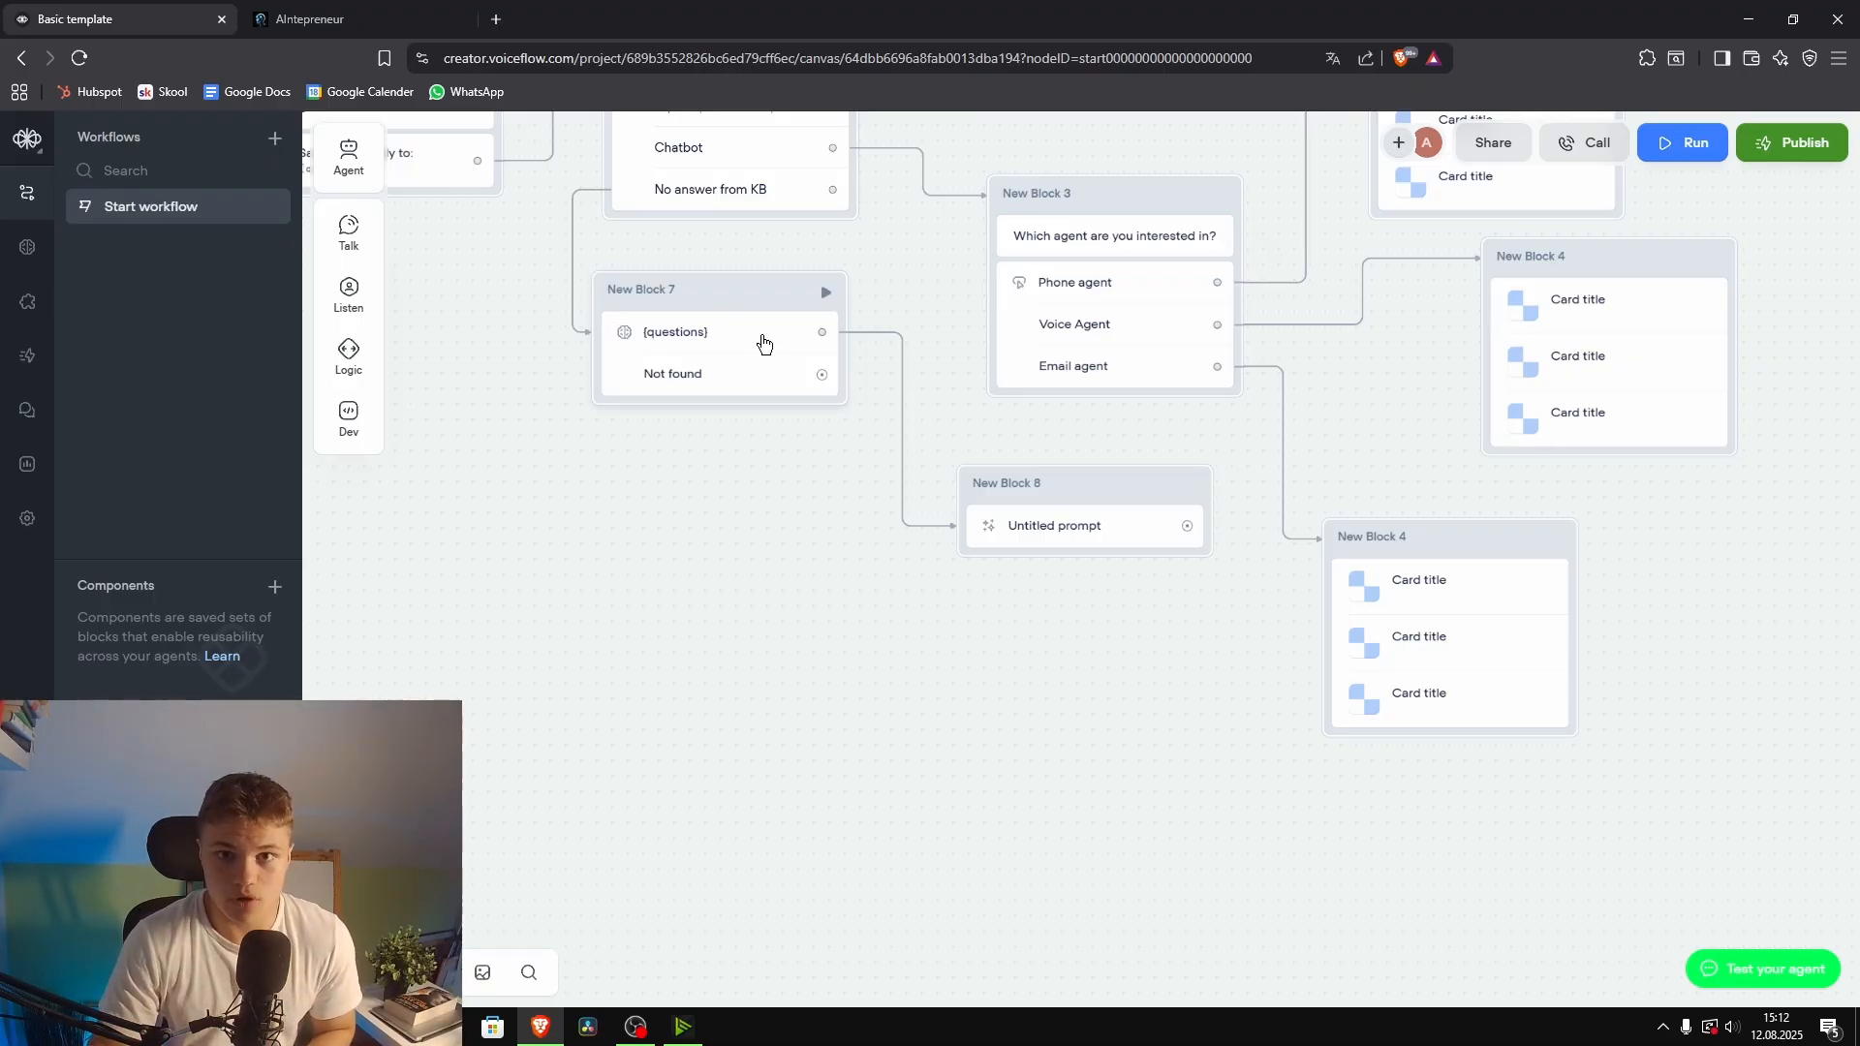
pyautogui.click(1029, 528)
pyautogui.click(1567, 260)
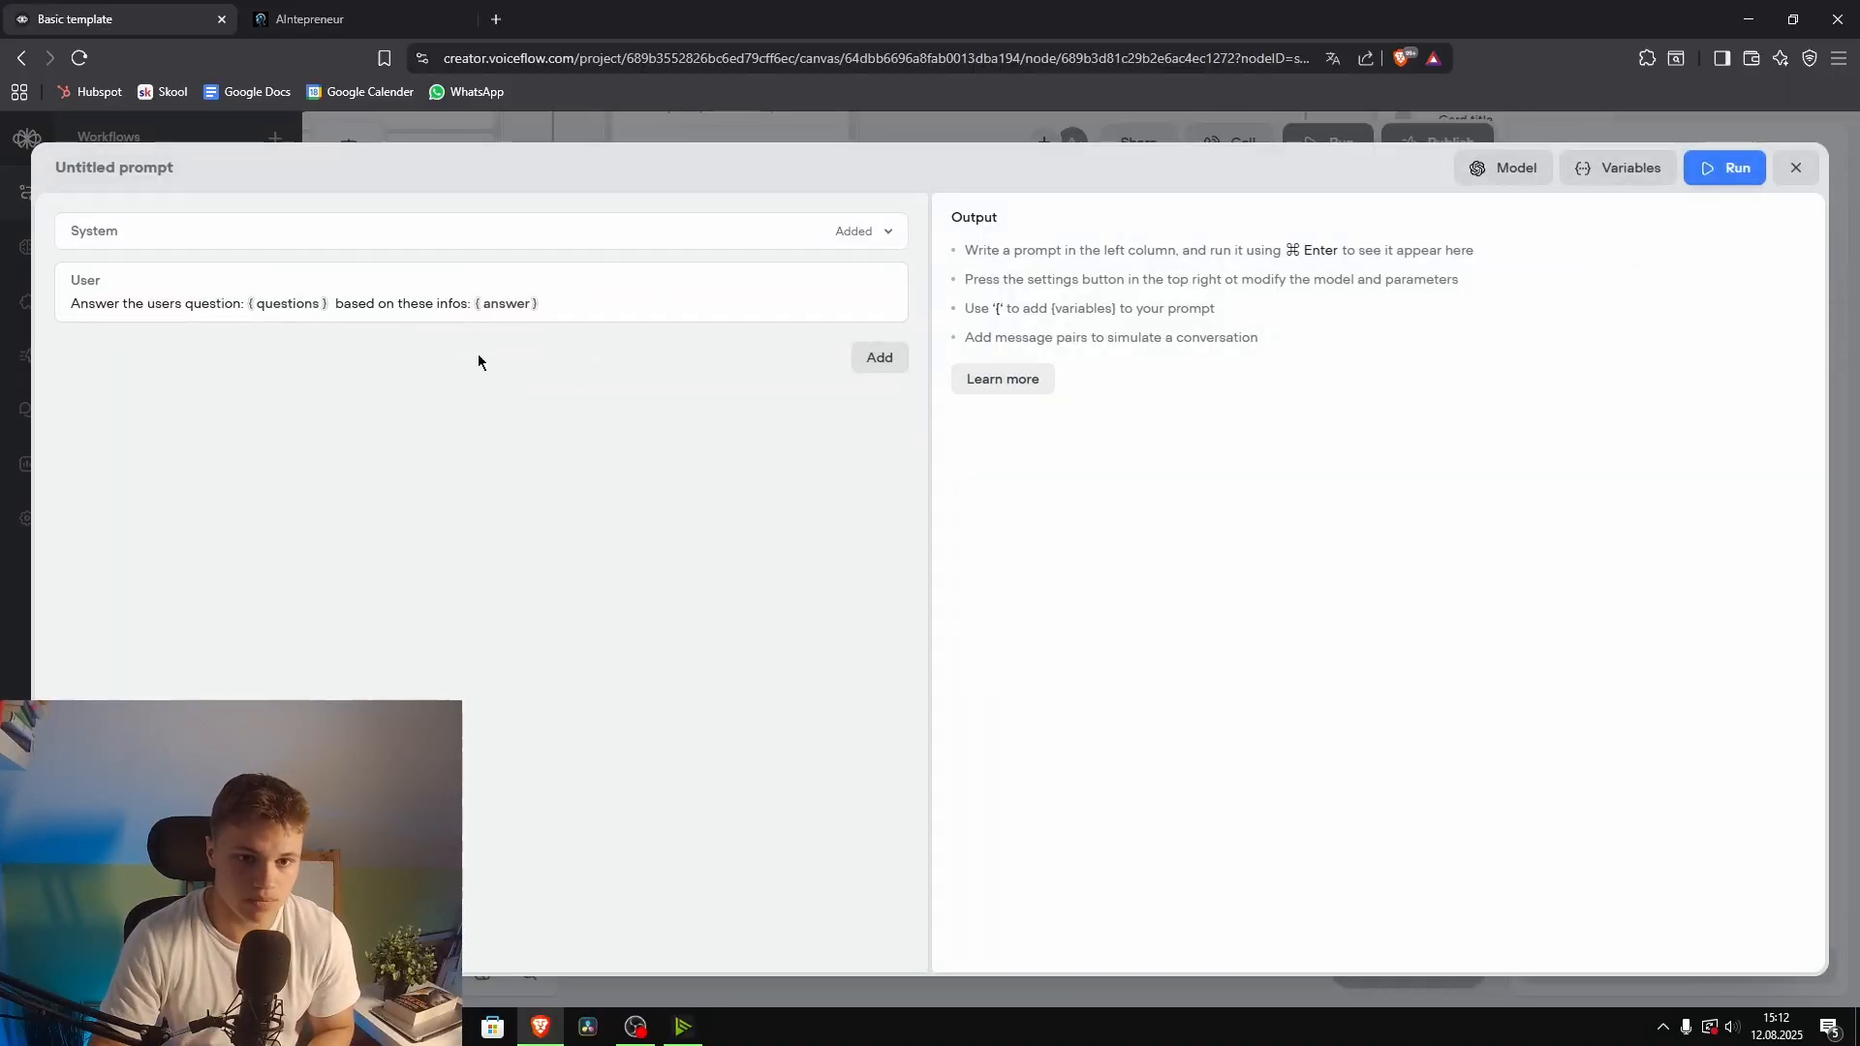
pyautogui.click(1796, 168)
# Step: Connect the prompt output of New Block 8 back to the Save entire reply step in New Block 2
pyautogui.moveTo(890, 608); pyautogui.dragTo(693, 648)
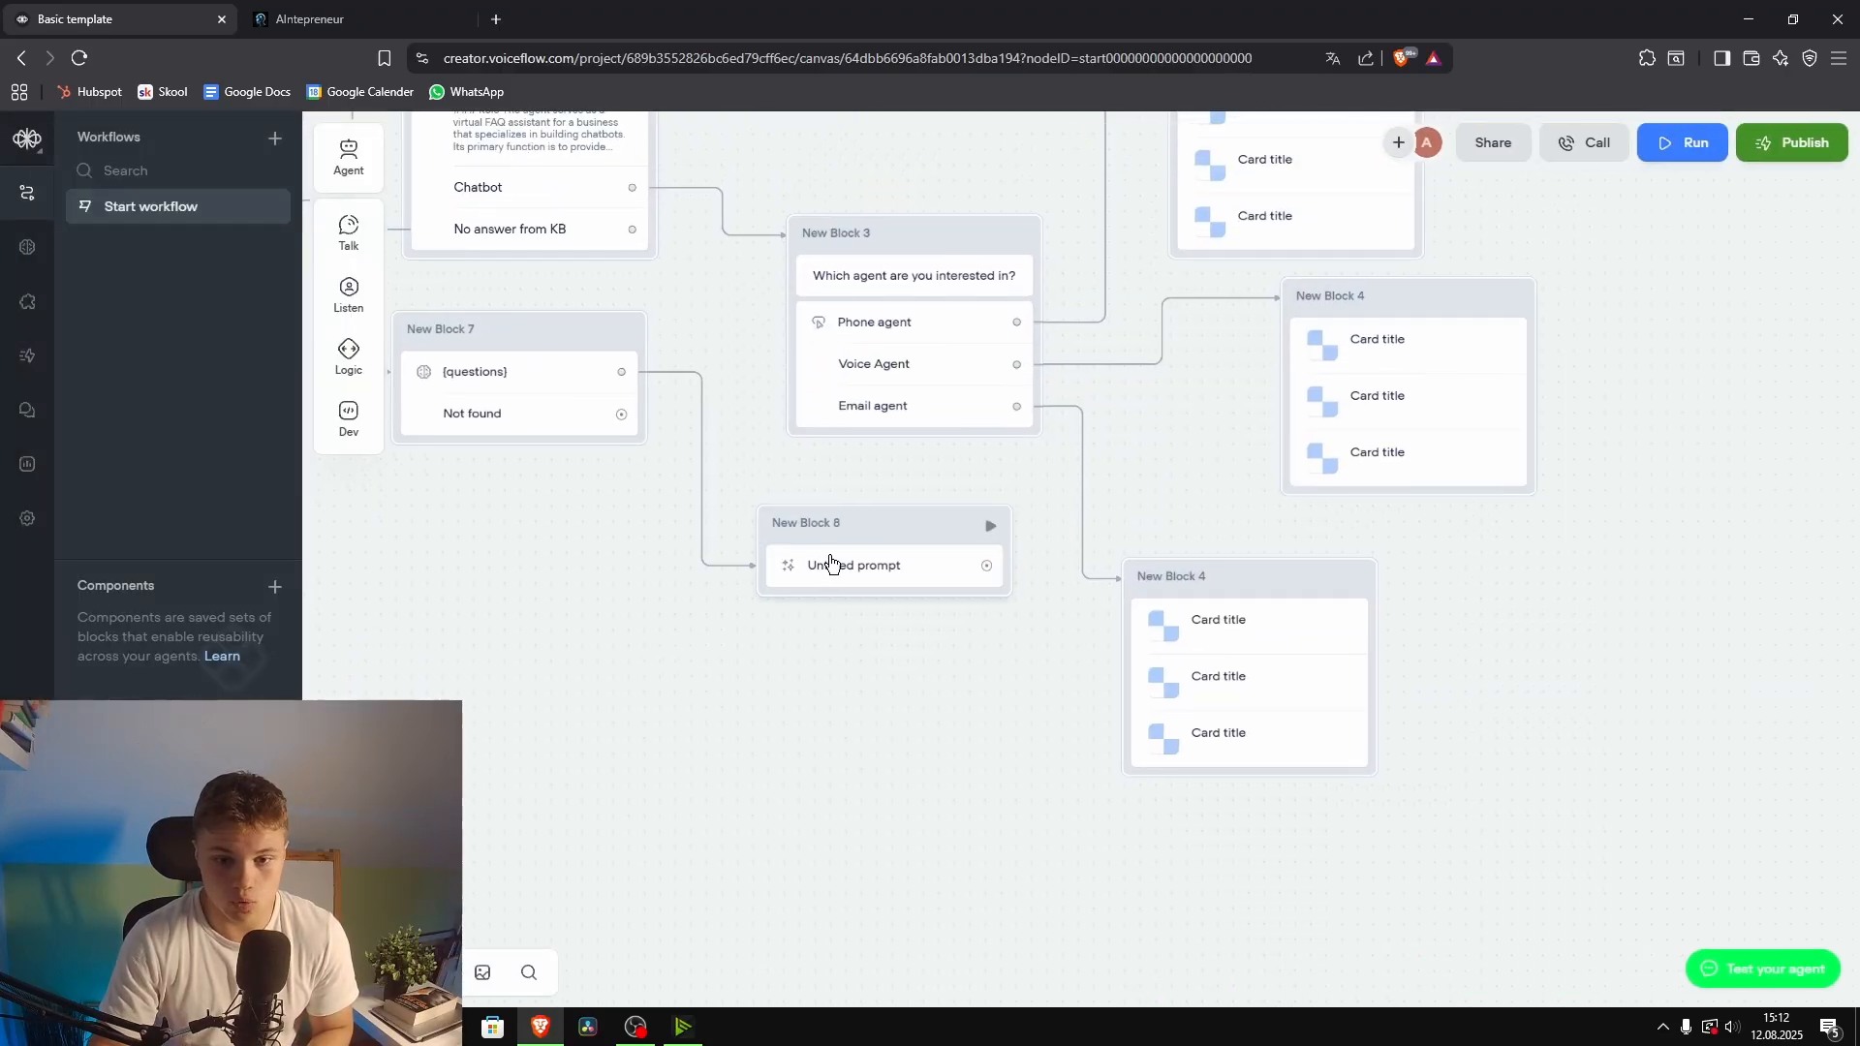
pyautogui.moveTo(851, 686); pyautogui.dragTo(839, 823)
pyautogui.scroll(-1, 734, 549)
pyautogui.moveTo(739, 551); pyautogui.dragTo(1028, 612)
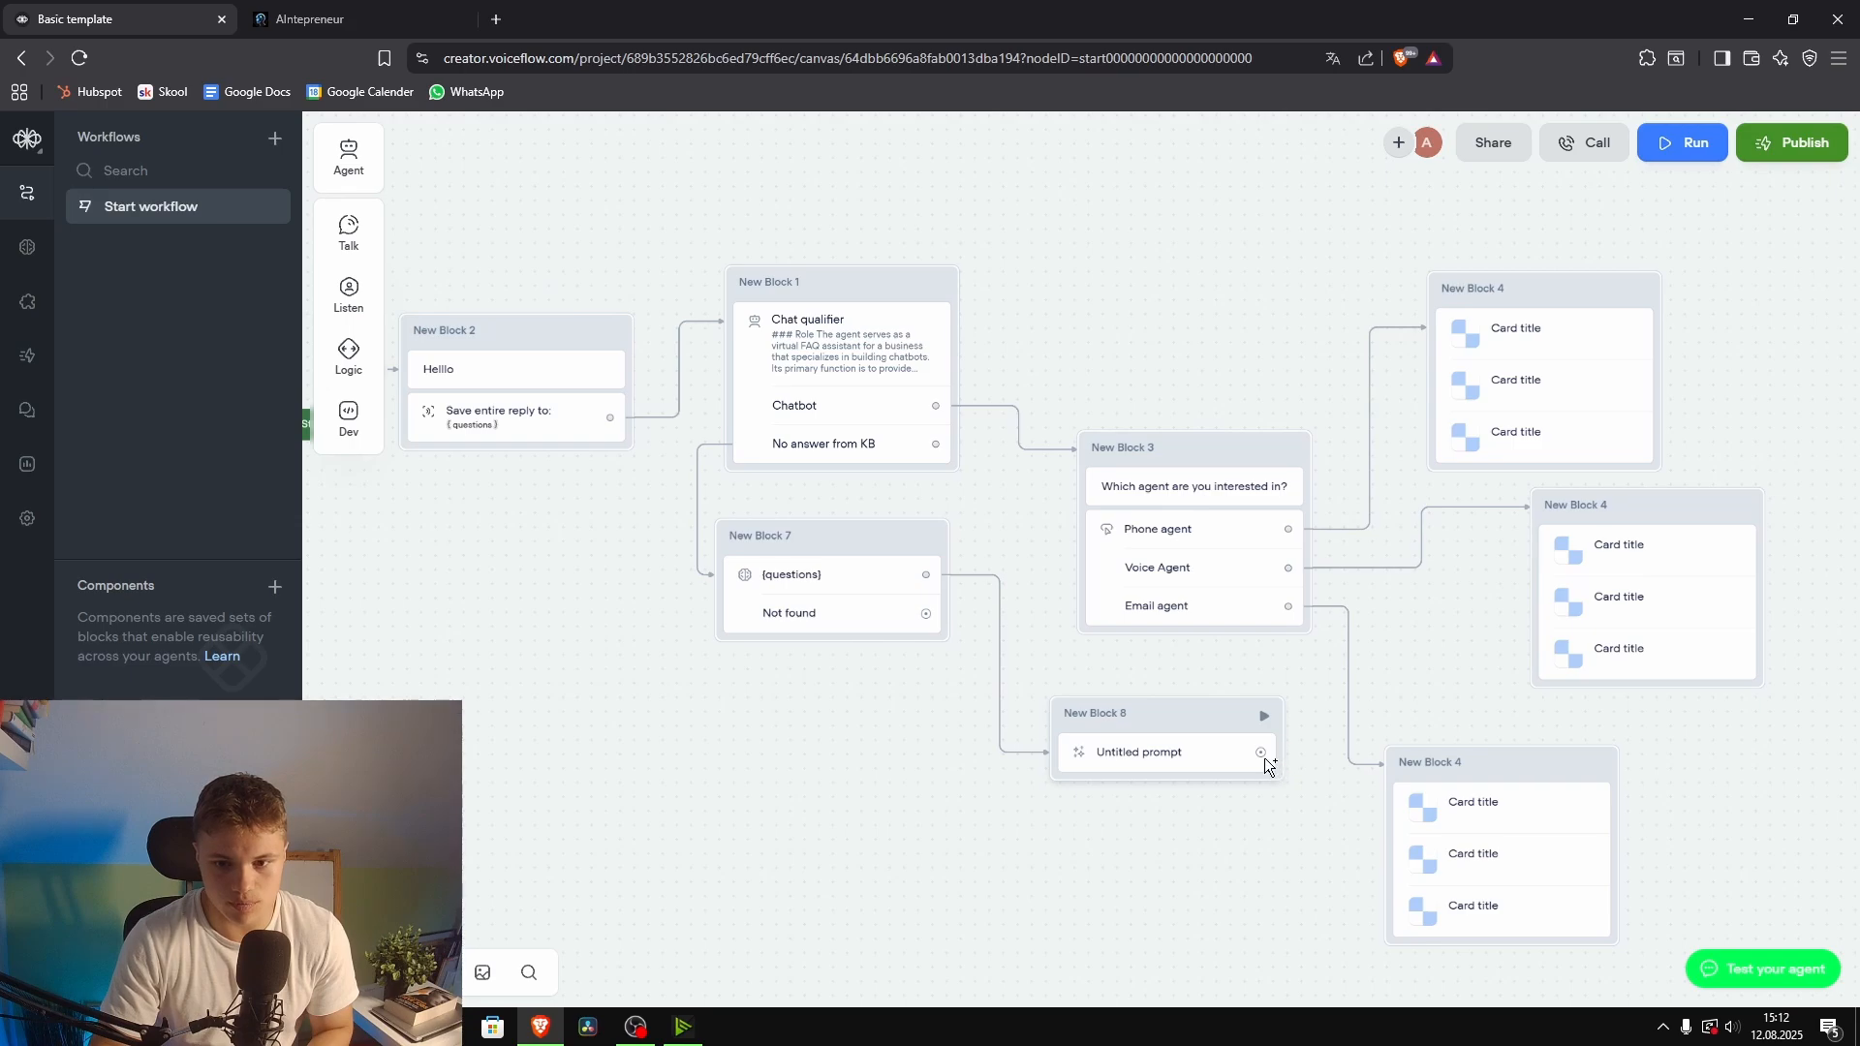
pyautogui.moveTo(1264, 757)
pyautogui.mouseDown()
pyautogui.moveTo(938, 527)
pyautogui.moveTo(624, 434)
pyautogui.mouseUp()
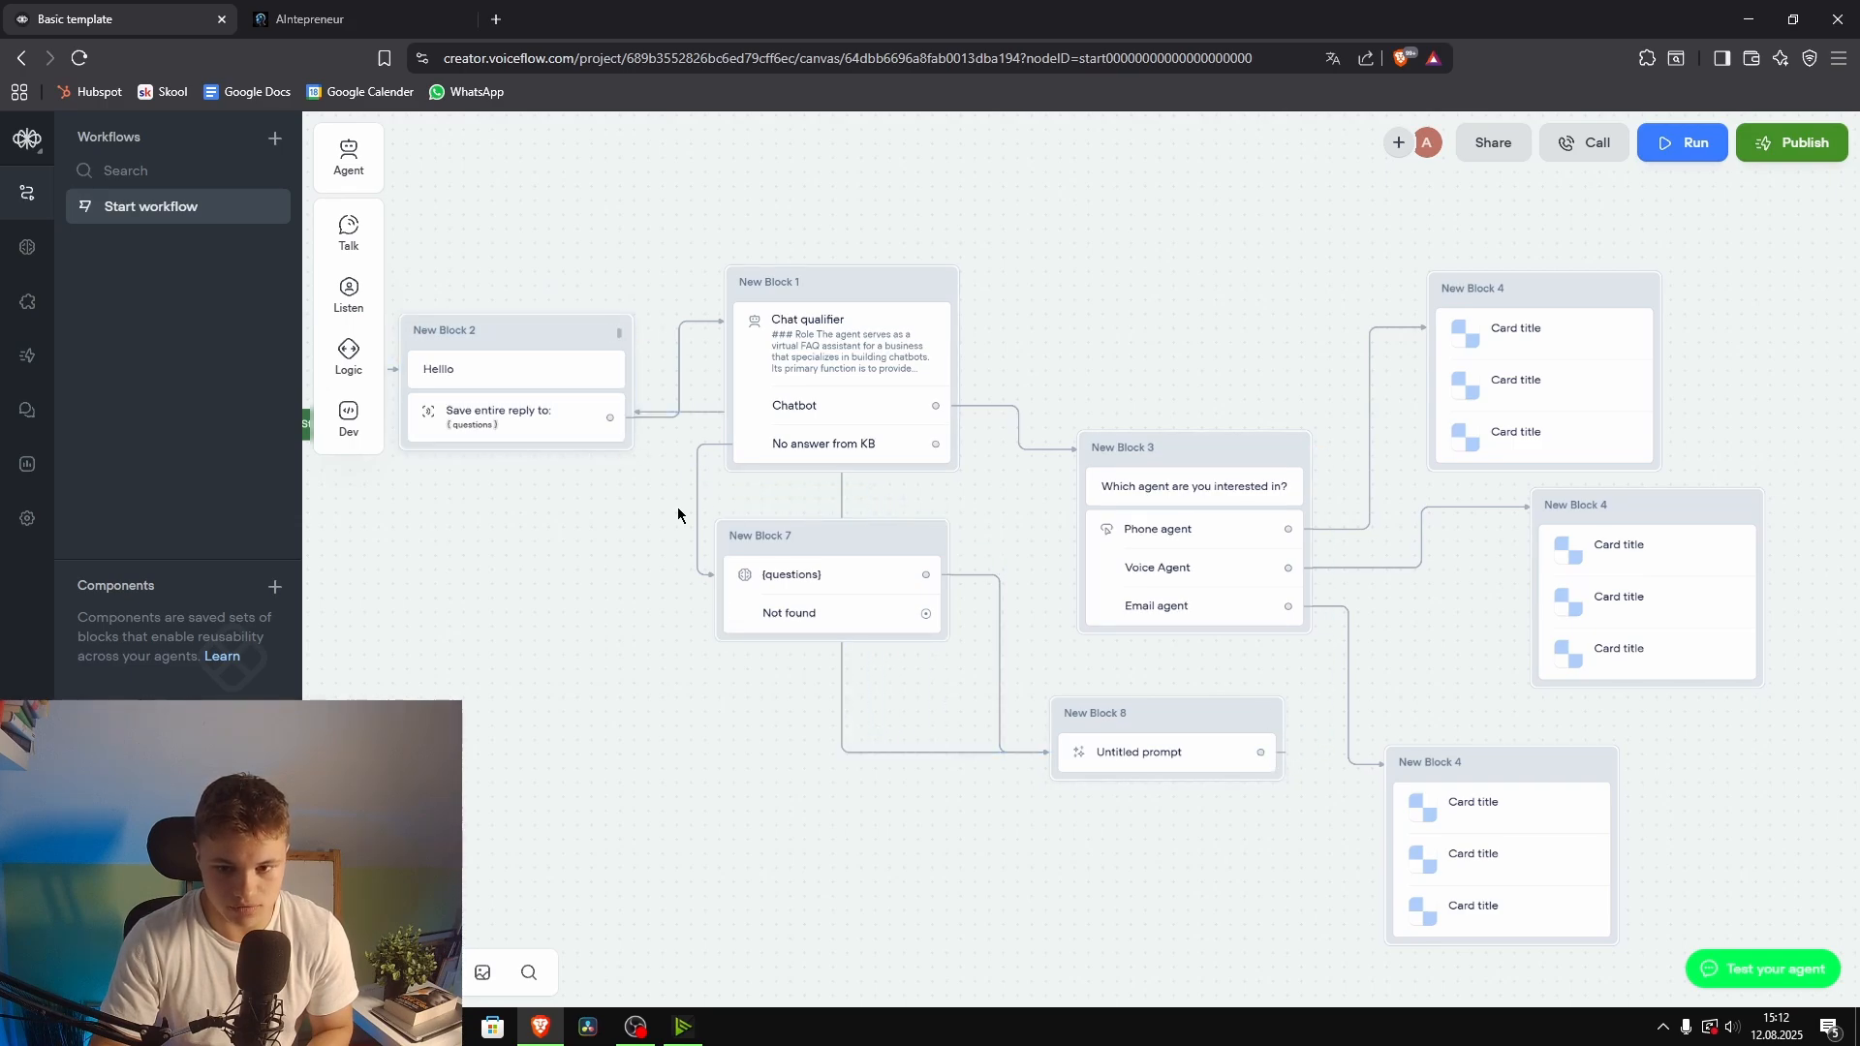
# Step: Connect the Not found path of the KB search to a new Message block placed beneath New Block 7
pyautogui.scroll(-3, 683, 506)
pyautogui.click(814, 365)
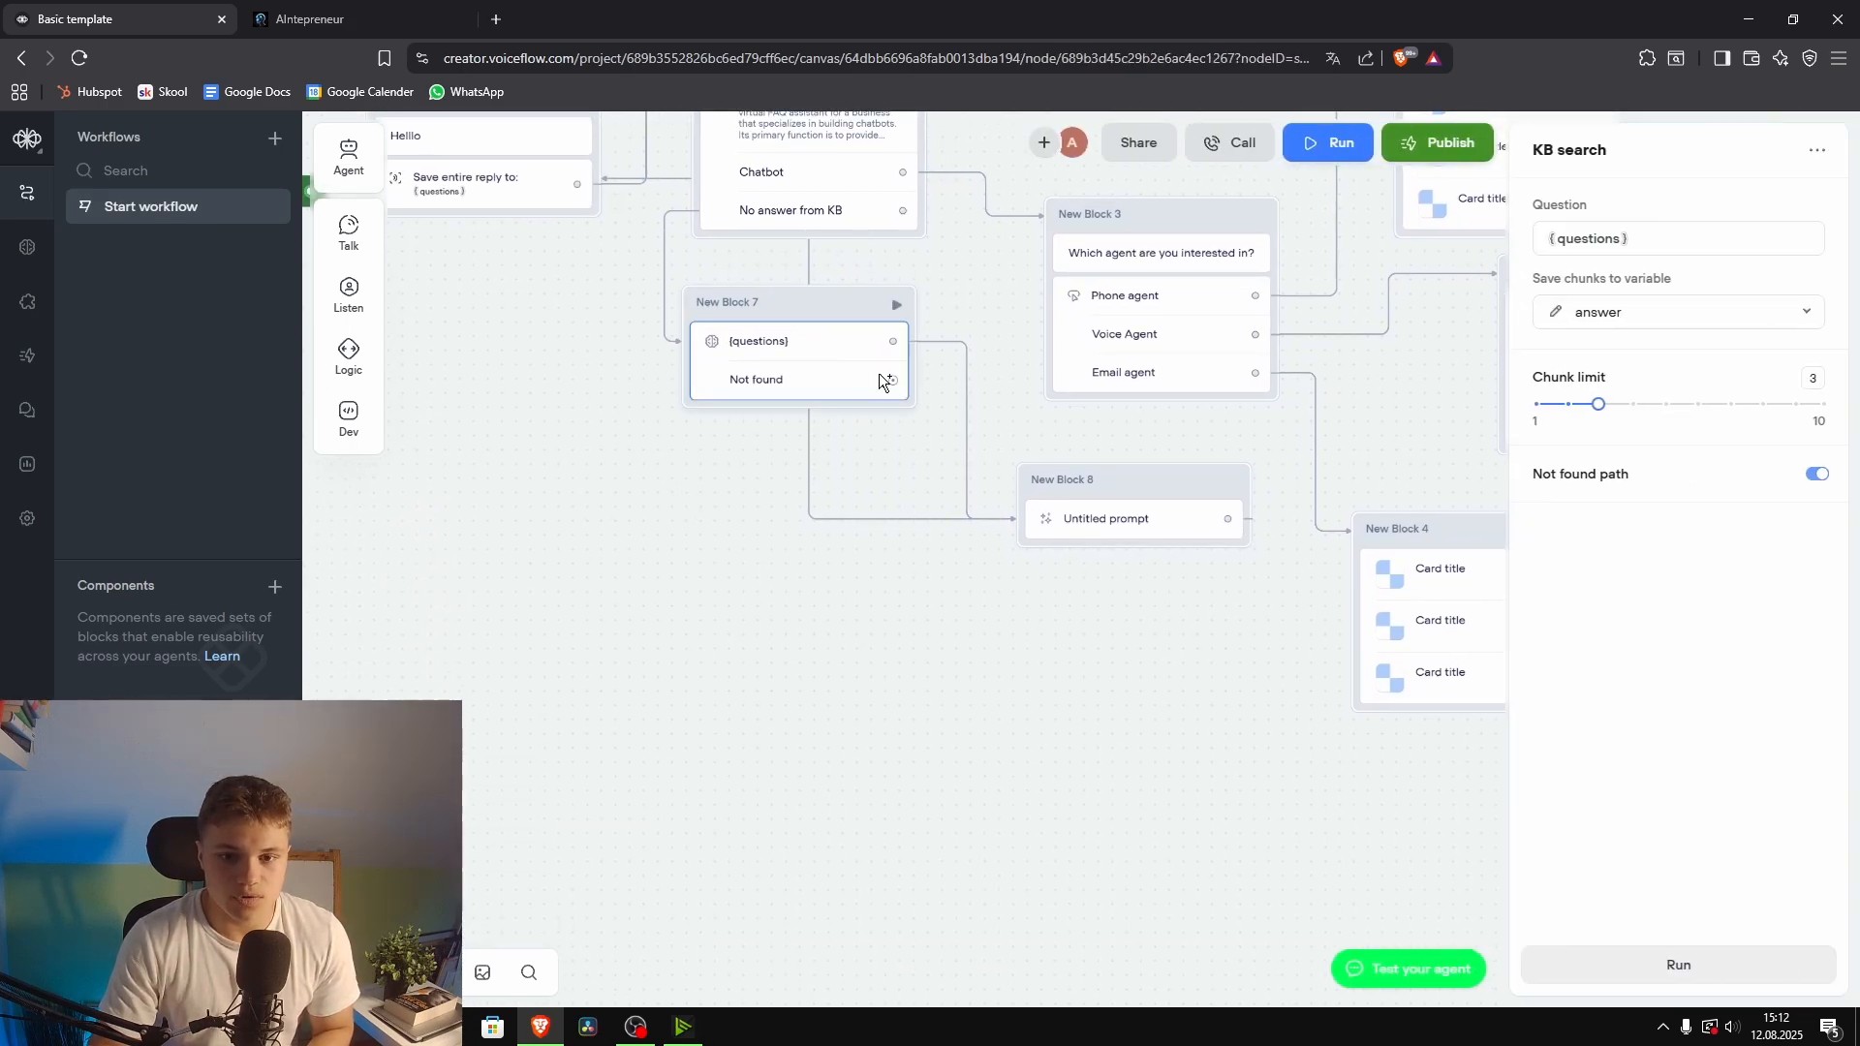
pyautogui.moveTo(892, 387); pyautogui.dragTo(707, 526)
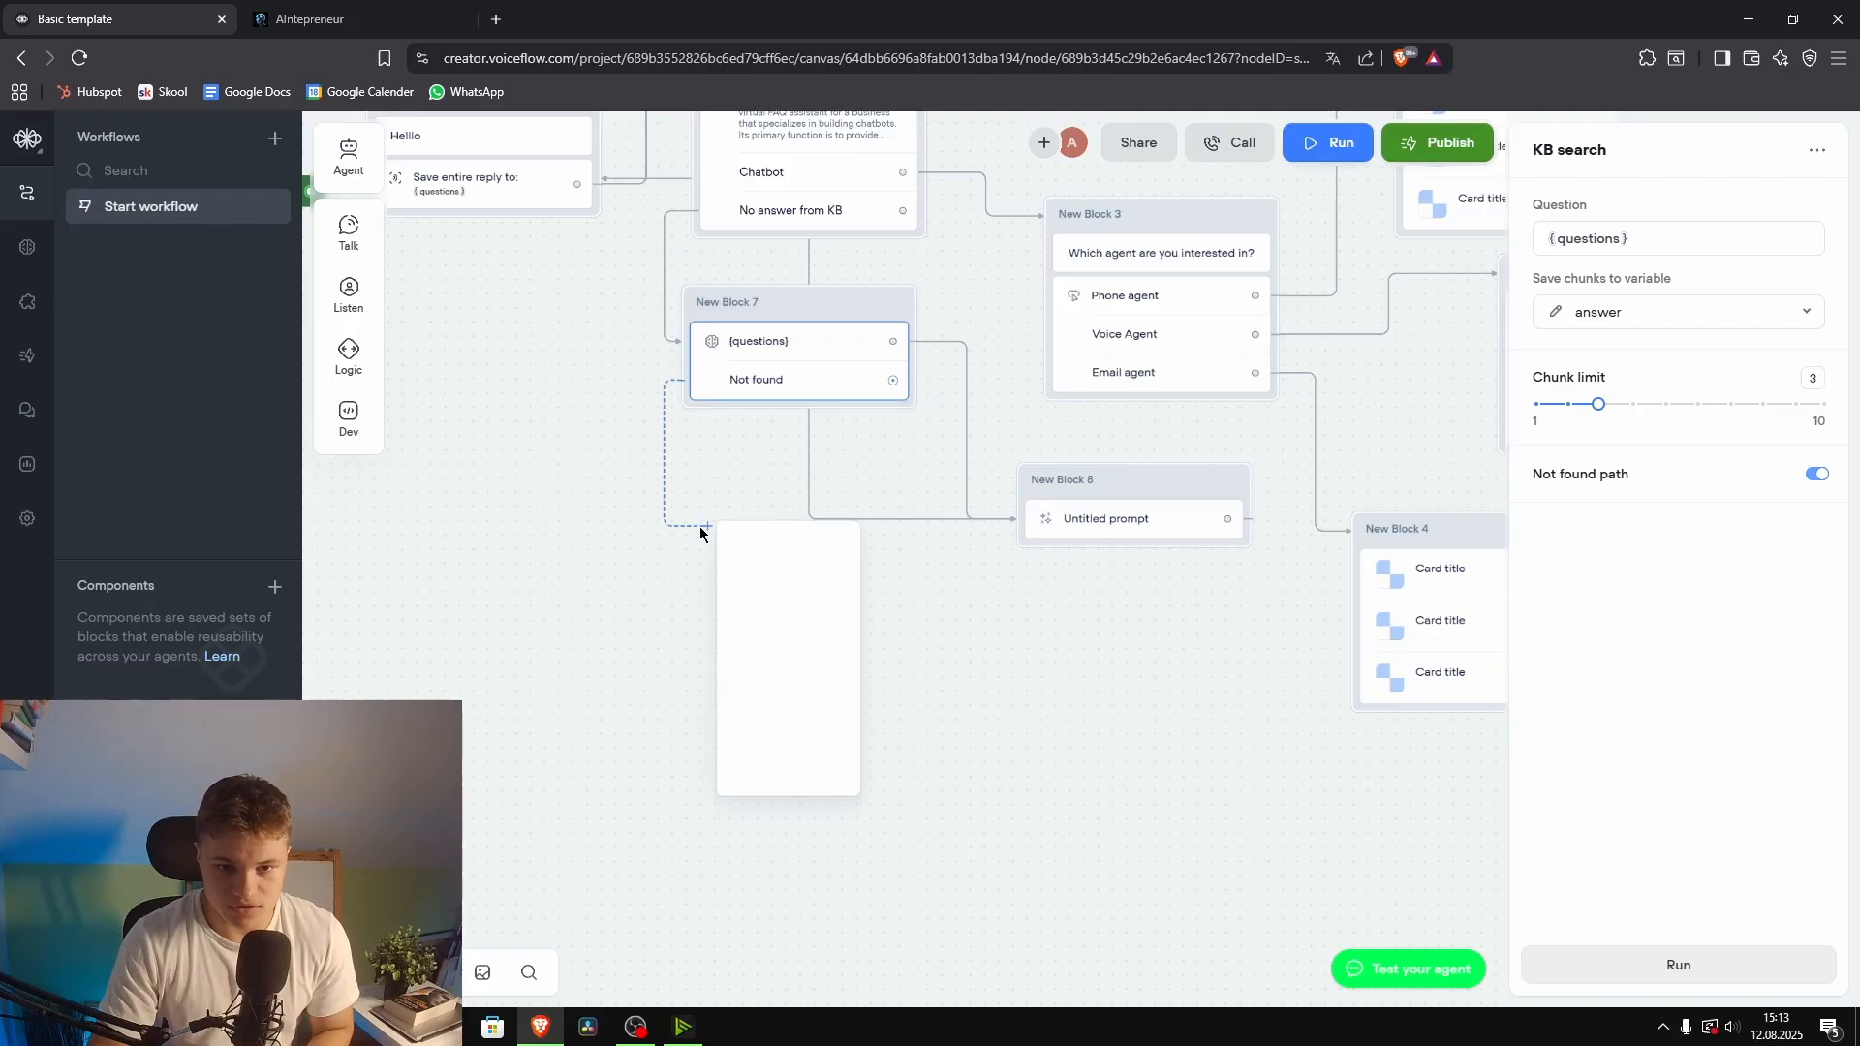
pyautogui.moveTo(787, 591)
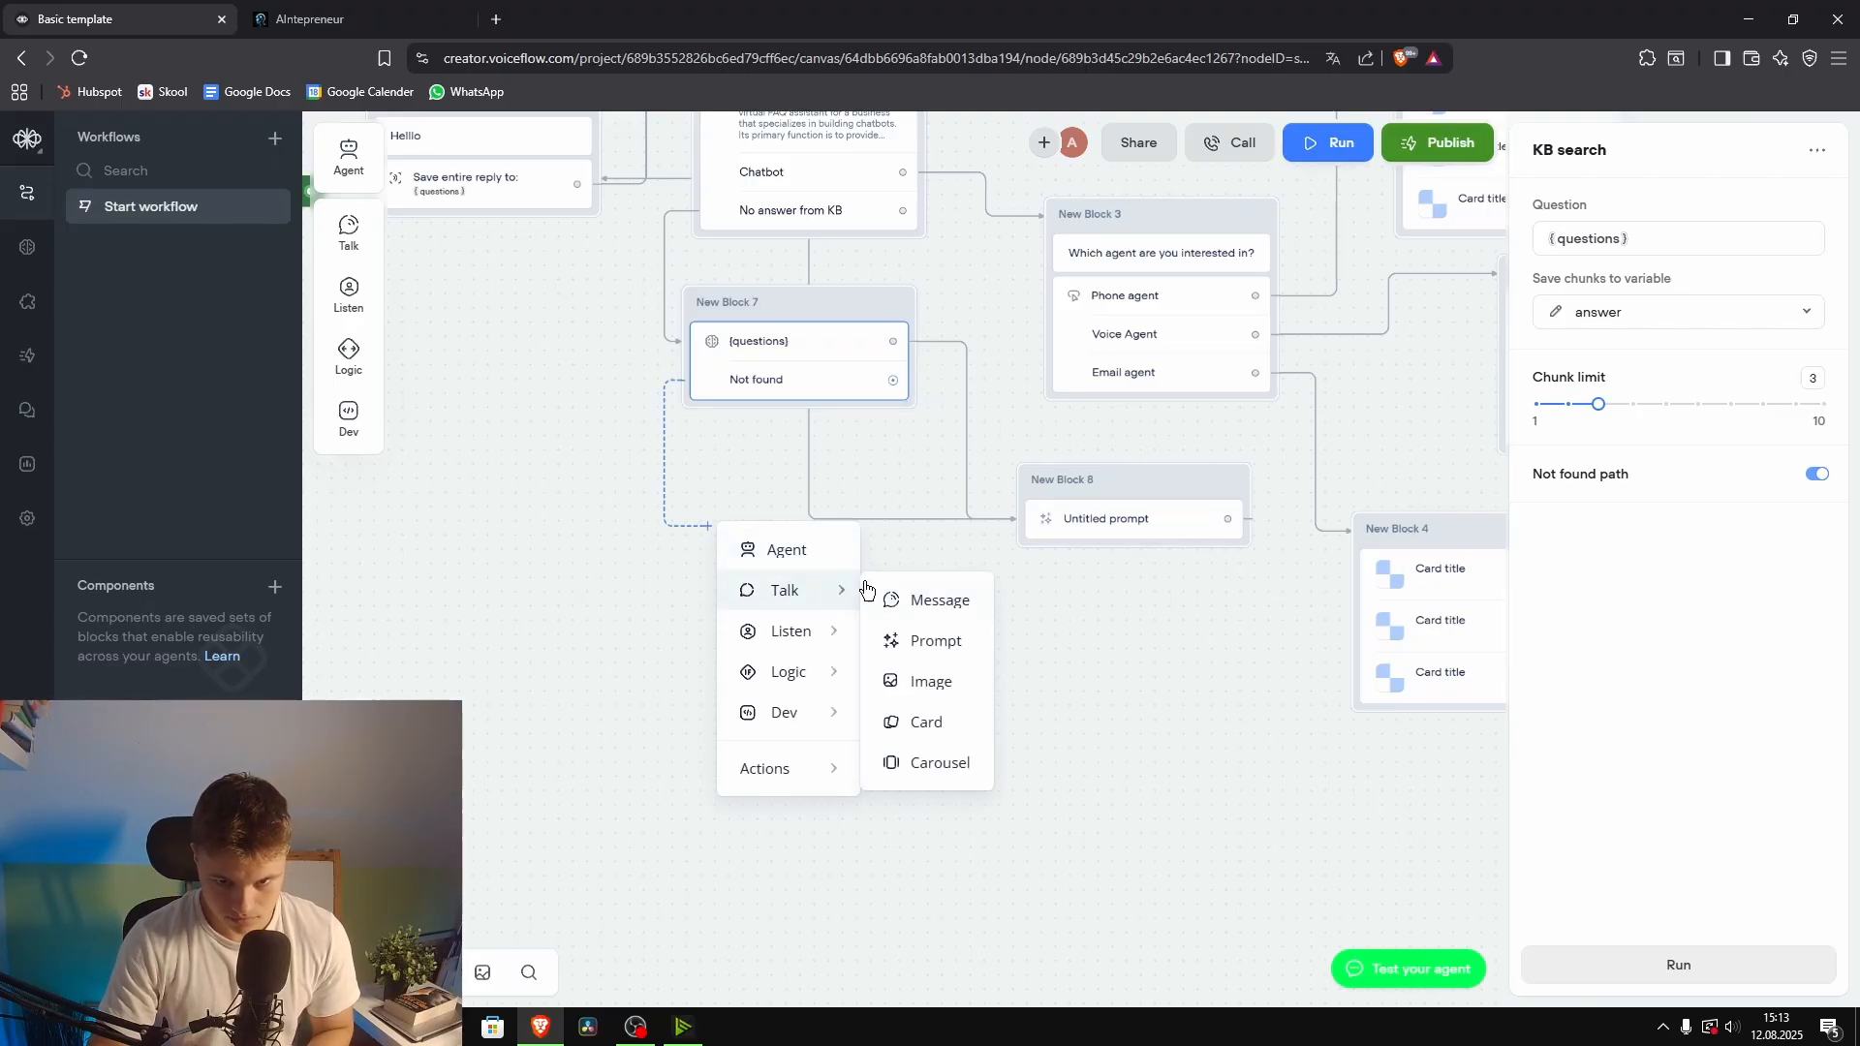
pyautogui.click(896, 598)
# Step: Set the agent message in New Block 9 to "Sorry" and close its settings
pyautogui.click(1590, 235)
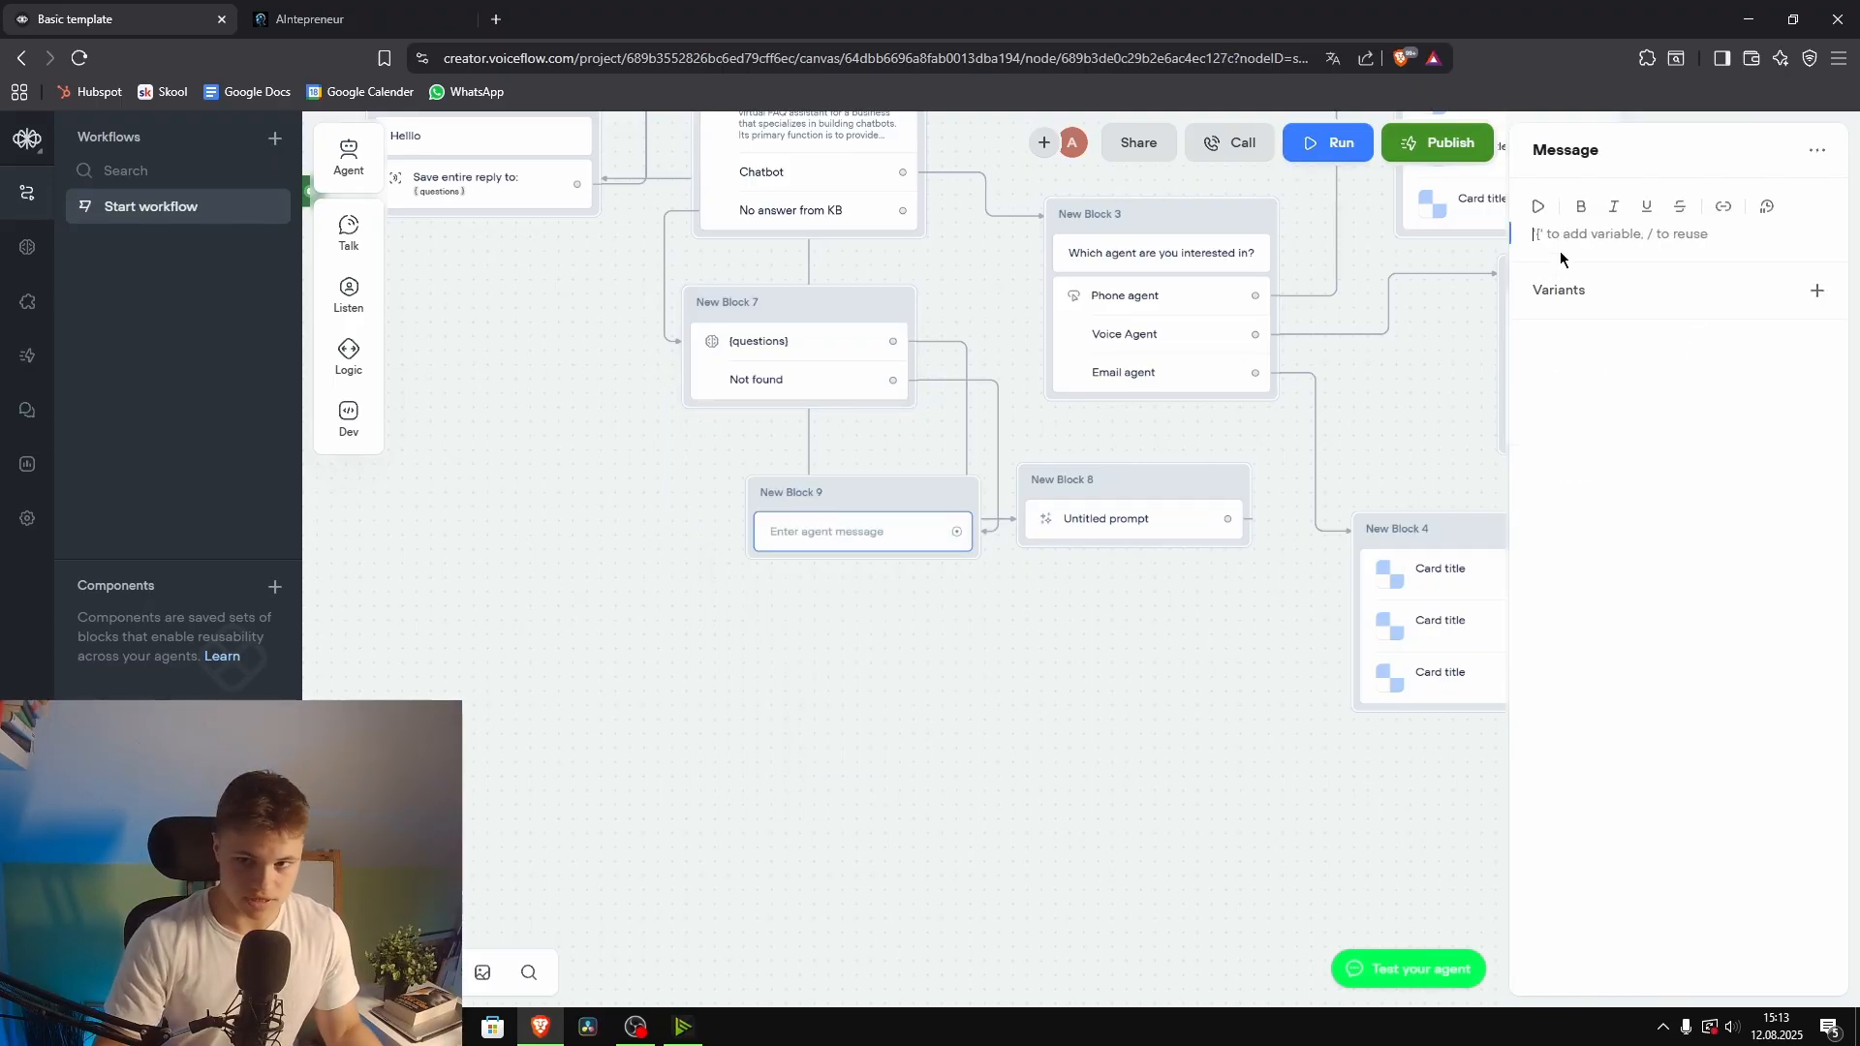
pyautogui.write('Sorry')
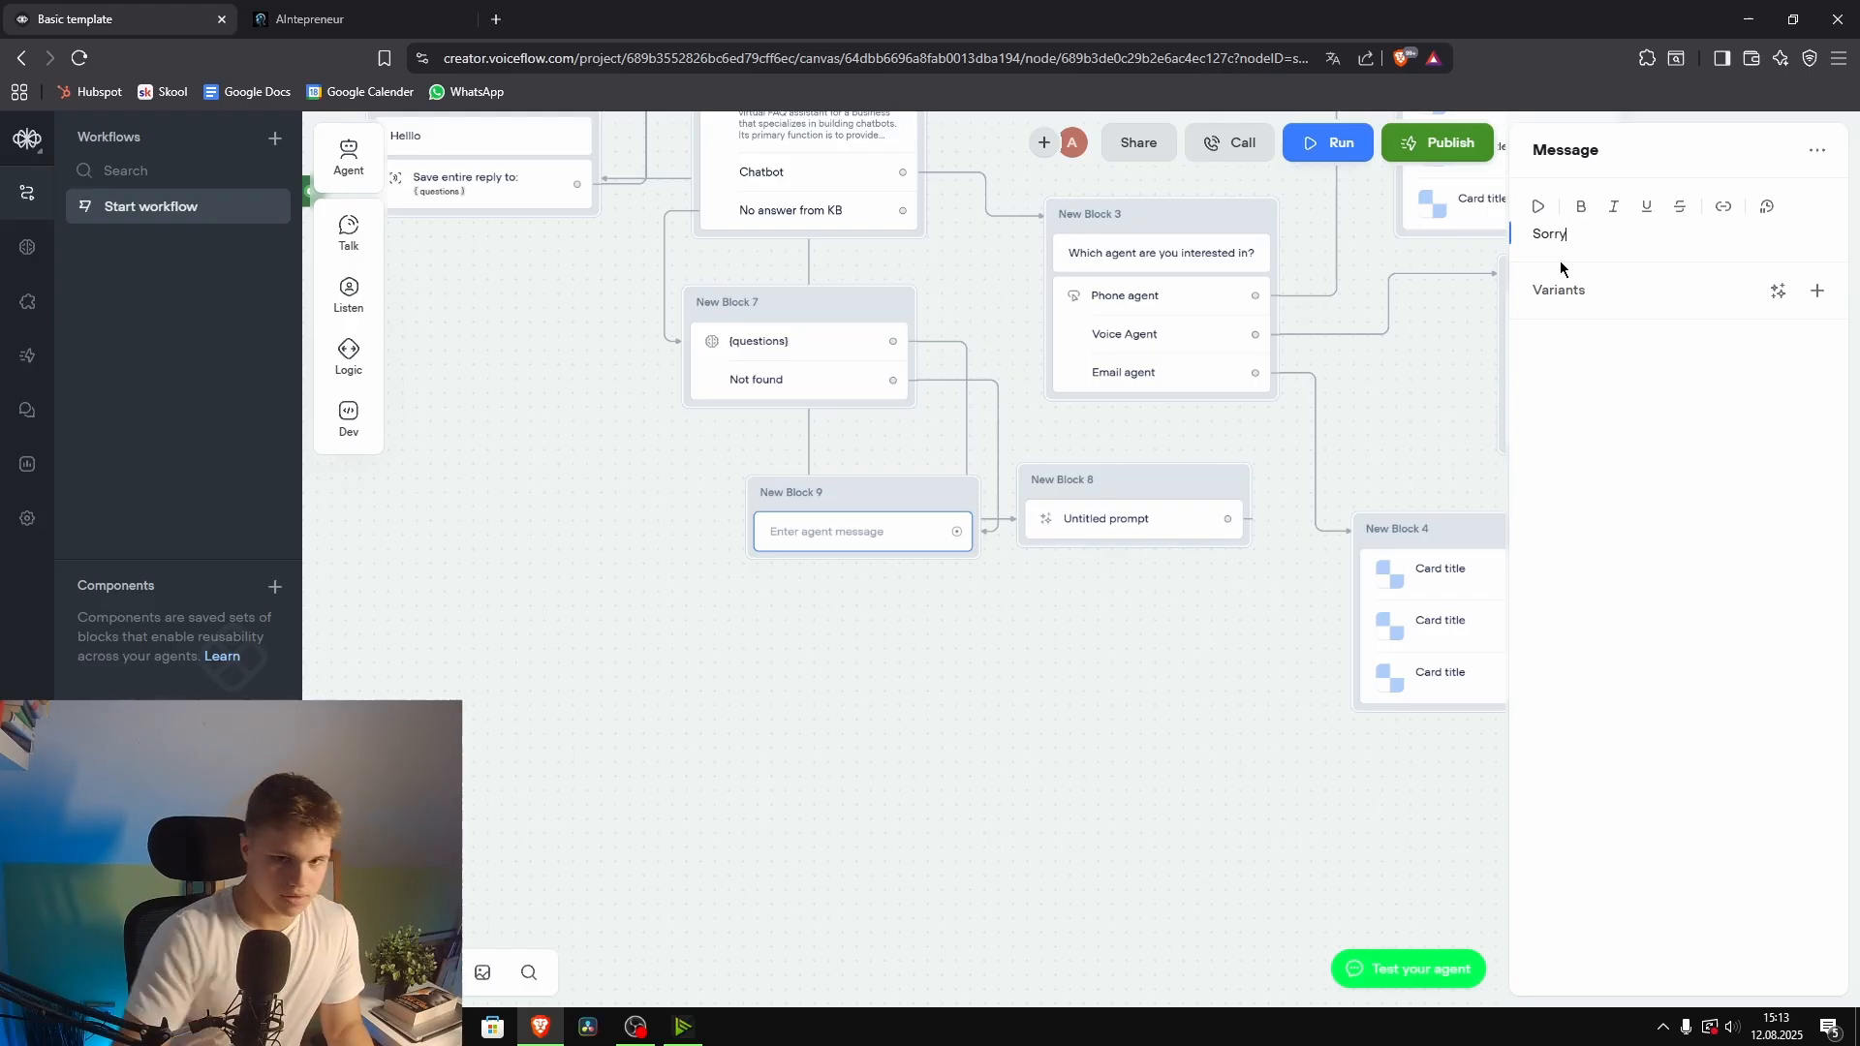
pyautogui.click(1120, 614)
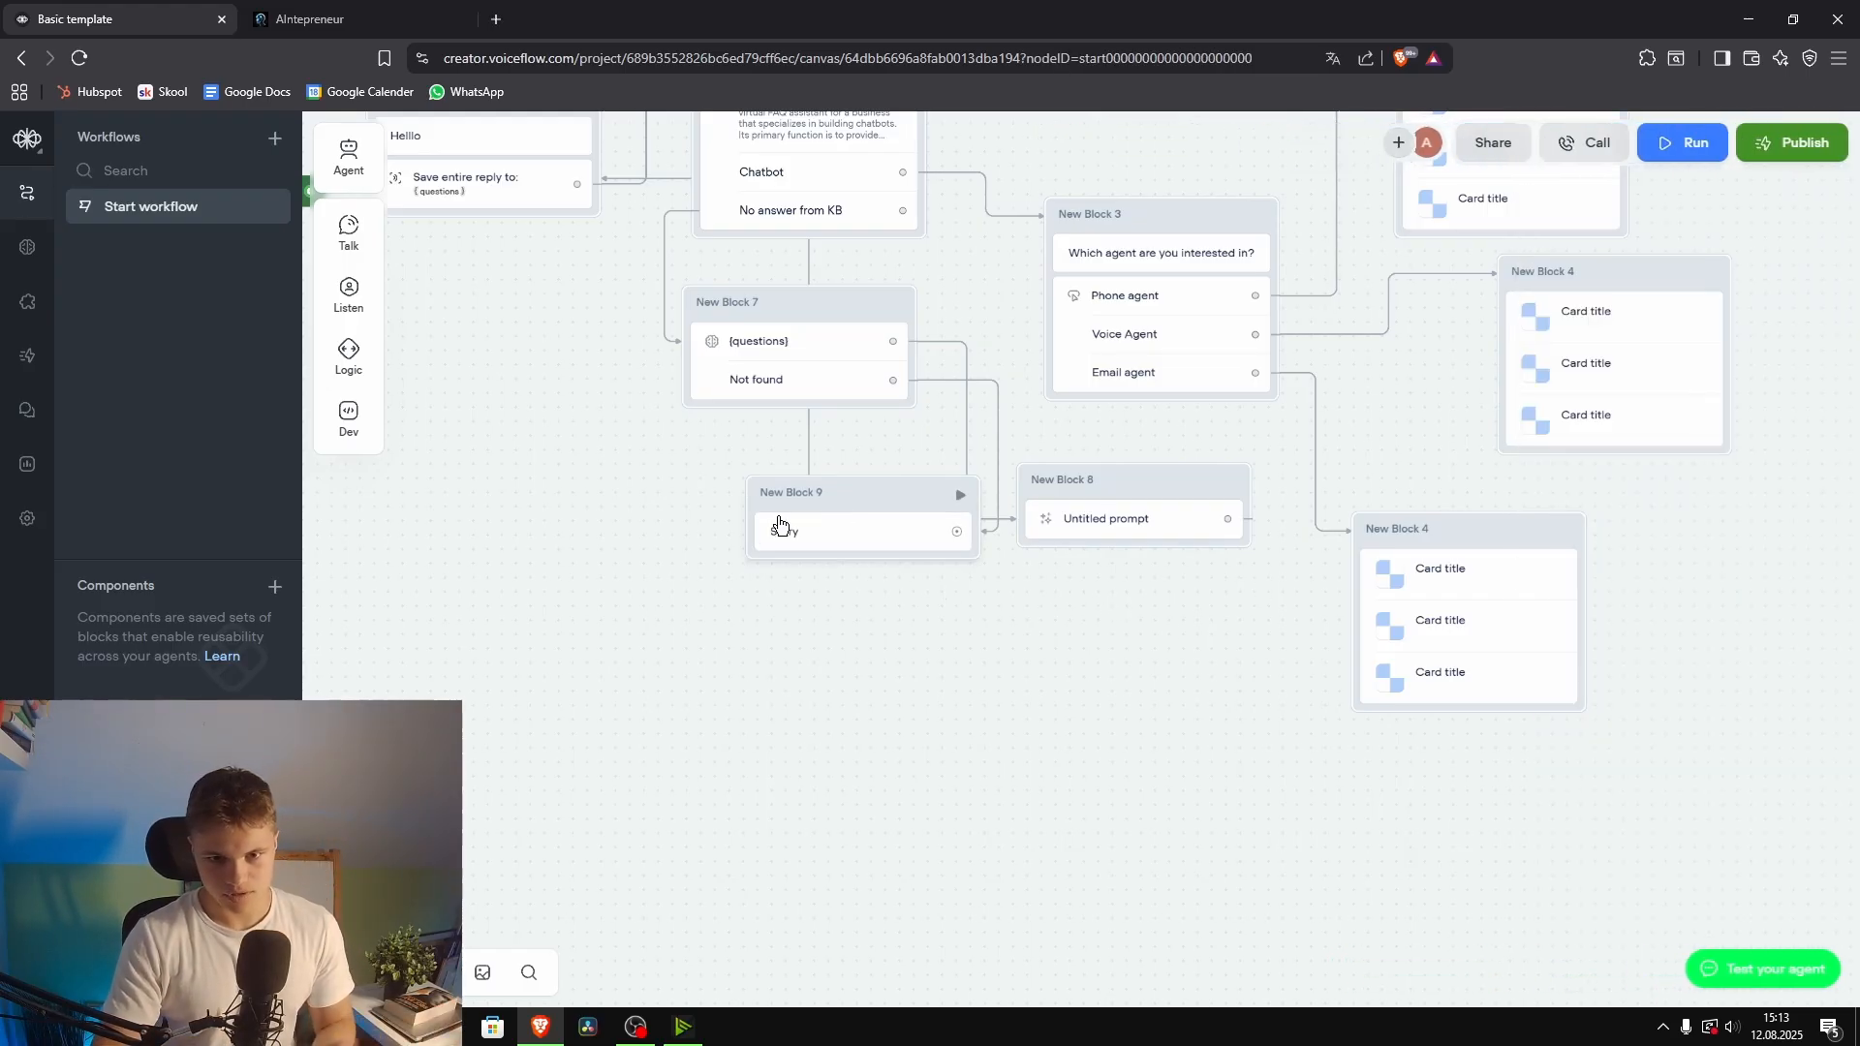
# Step: Move New Block 9 further left beneath New Block 7 and connect its Sorry message output to the Save entire reply step in New Block 2
pyautogui.moveTo(822, 508); pyautogui.dragTo(627, 514)
pyautogui.moveTo(846, 620); pyautogui.dragTo(998, 917)
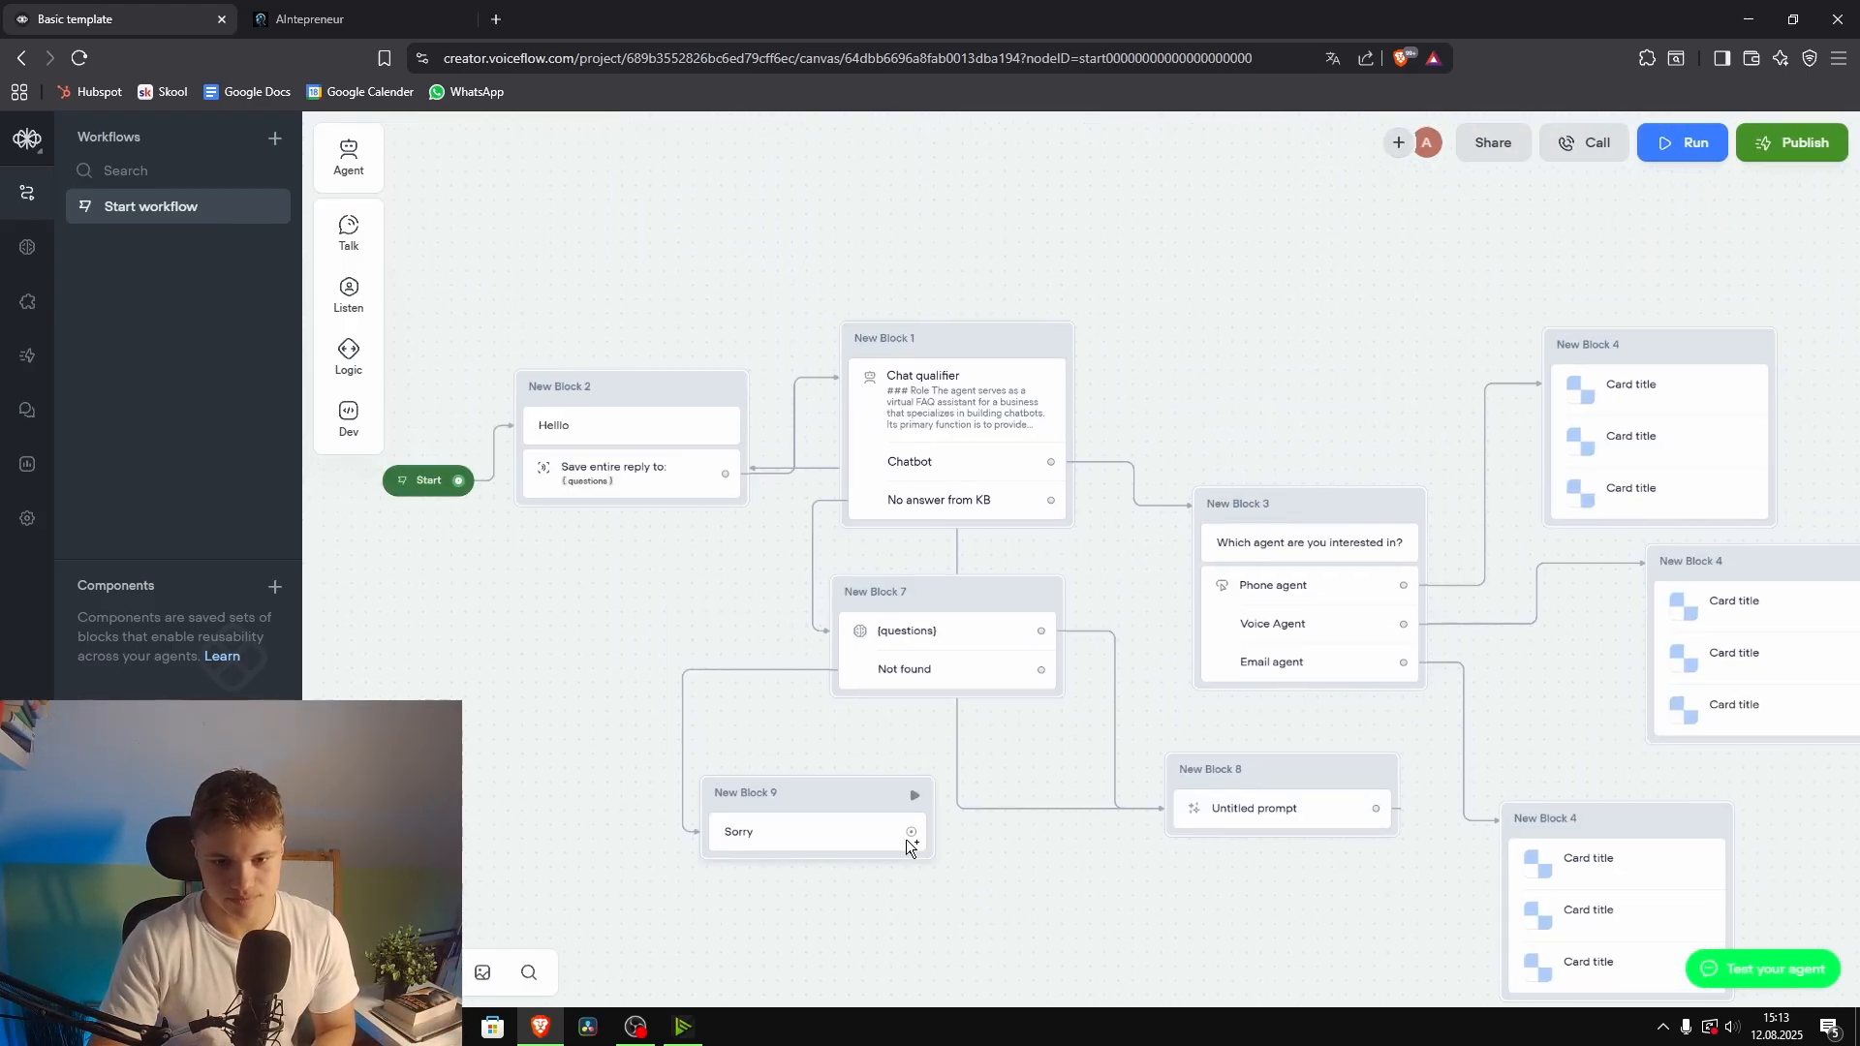
pyautogui.moveTo(911, 835); pyautogui.dragTo(602, 486)
pyautogui.scroll(-2, 606, 655)
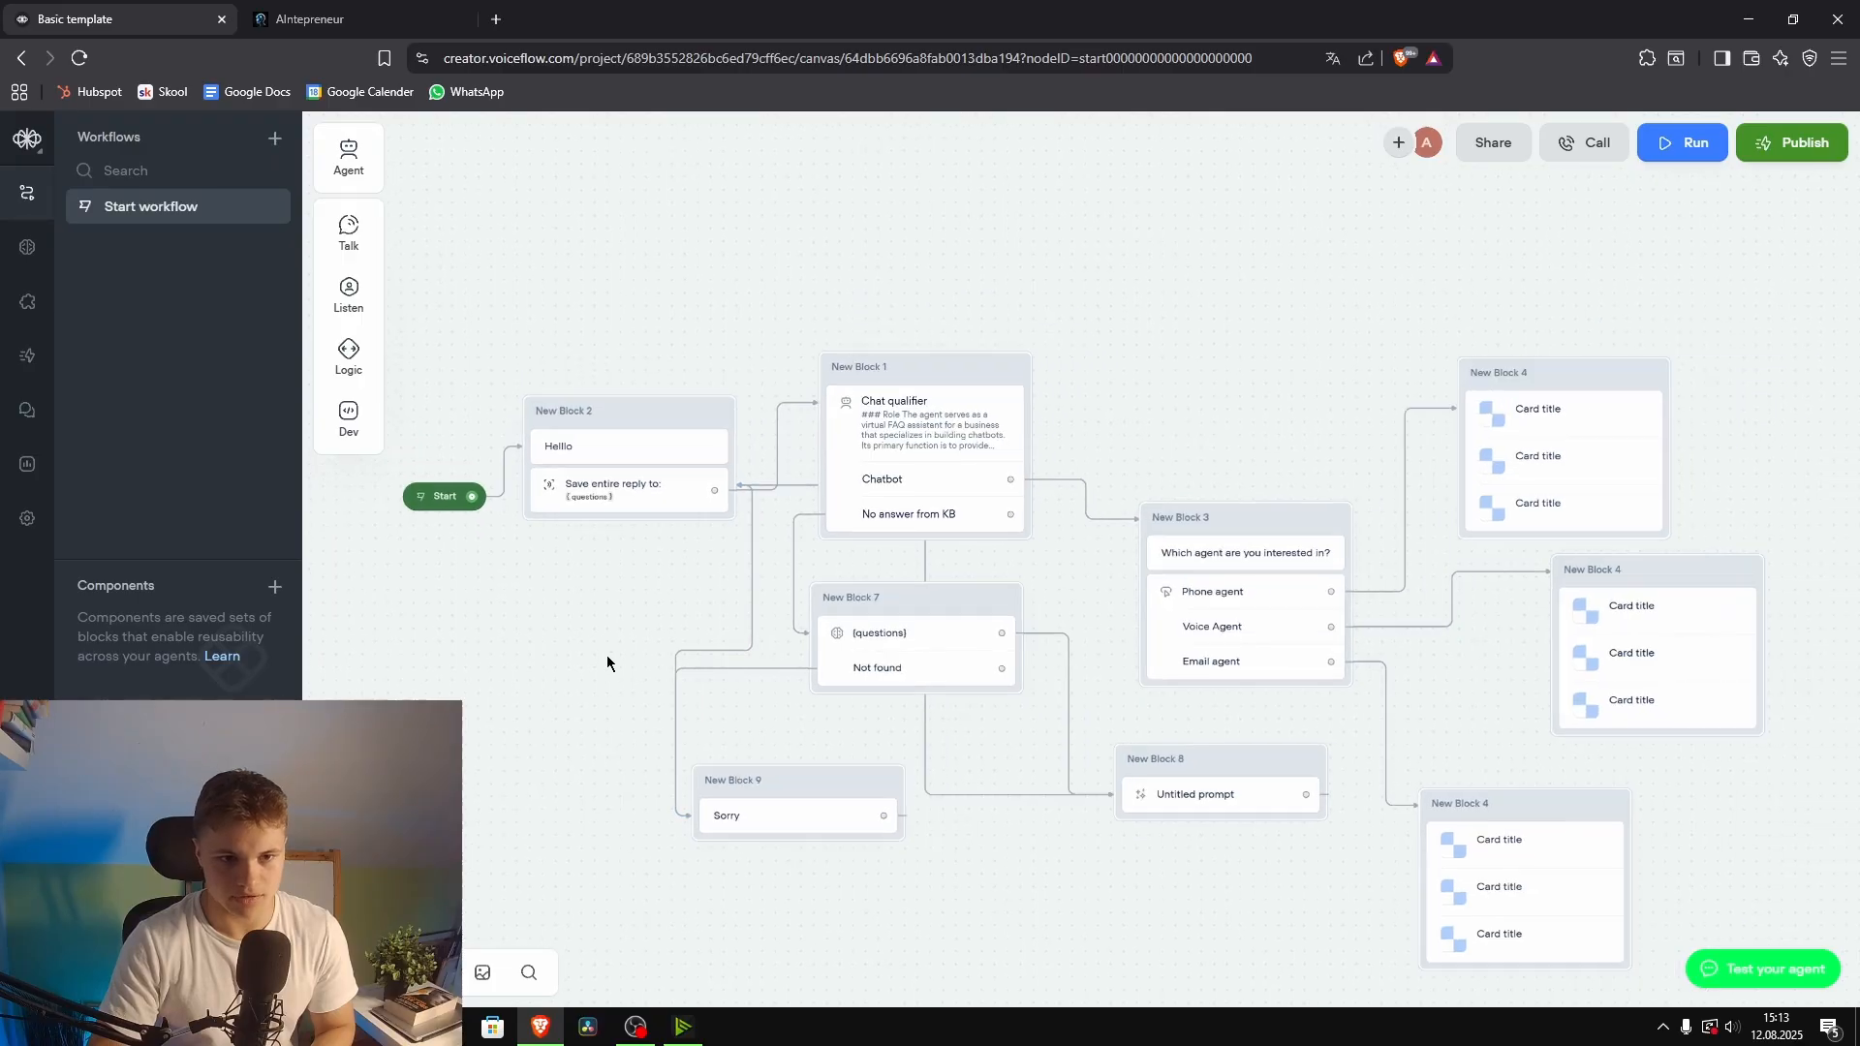
pyautogui.moveTo(612, 635); pyautogui.dragTo(526, 415)
pyautogui.scroll(-1, 651, 497)
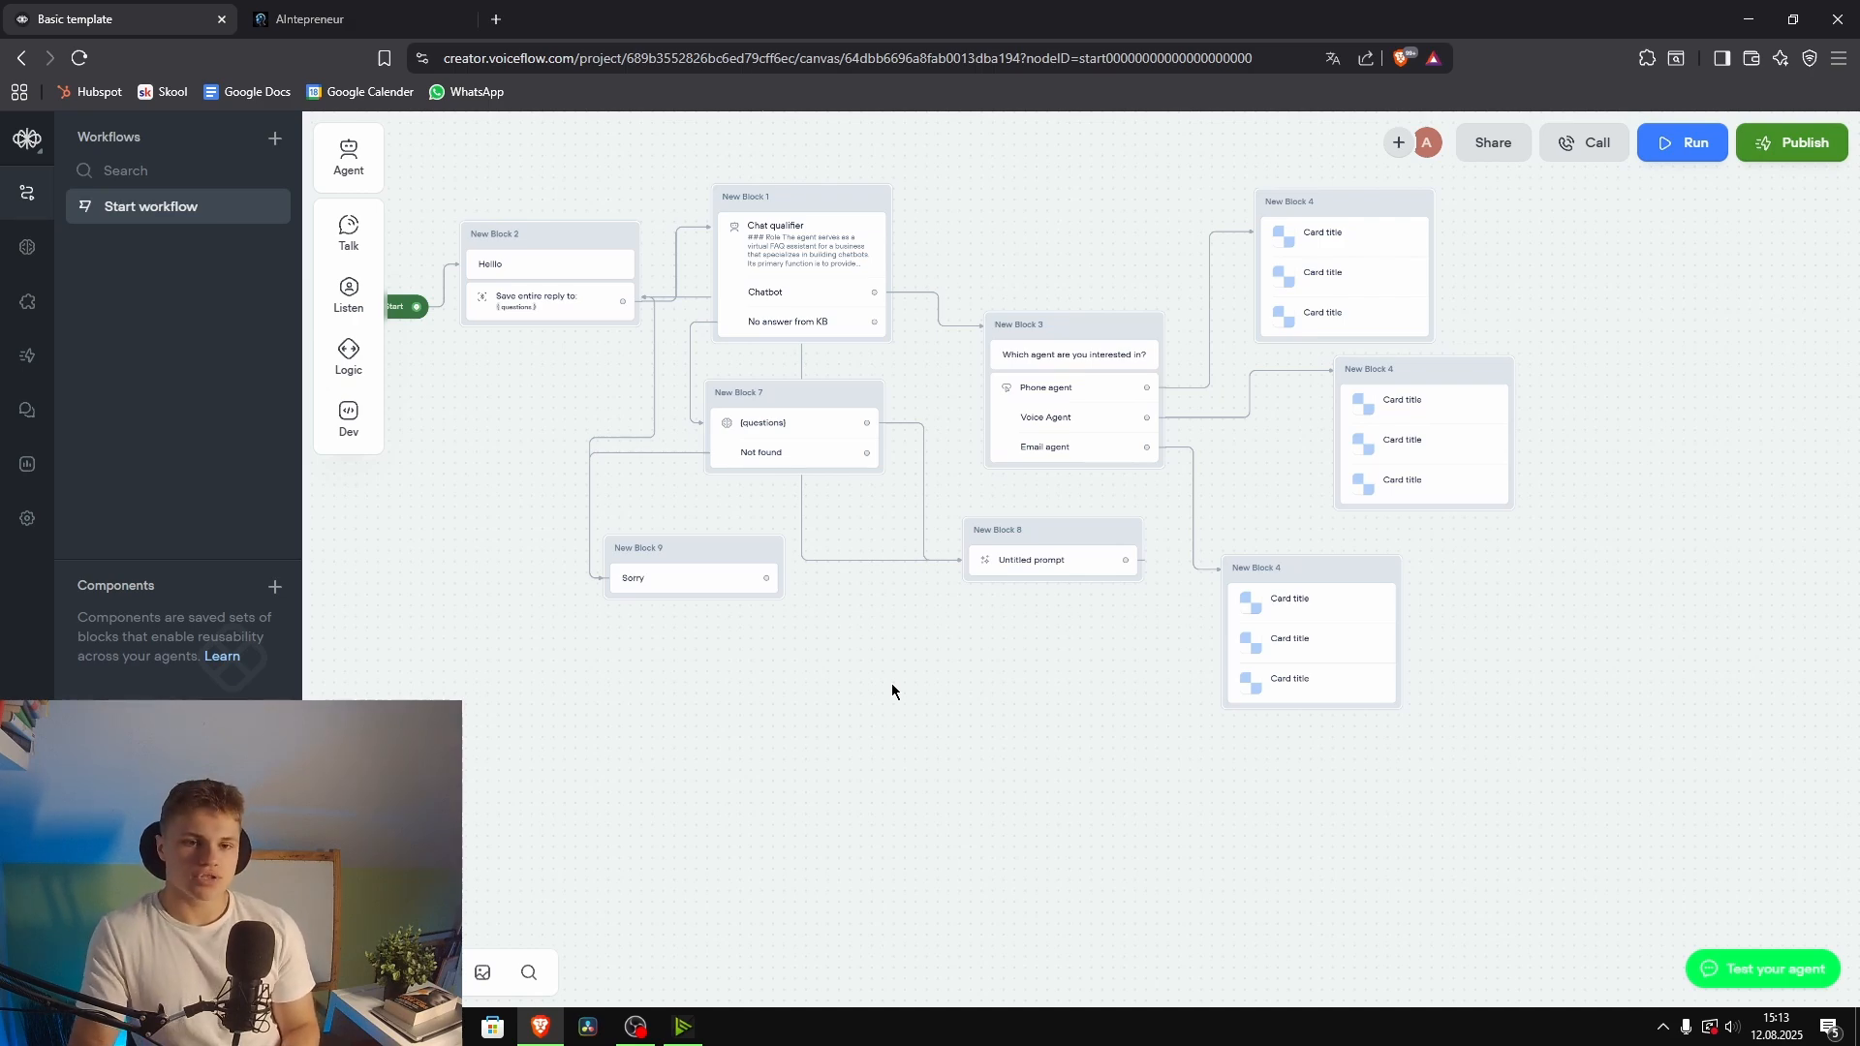
pyautogui.moveTo(323, 305)
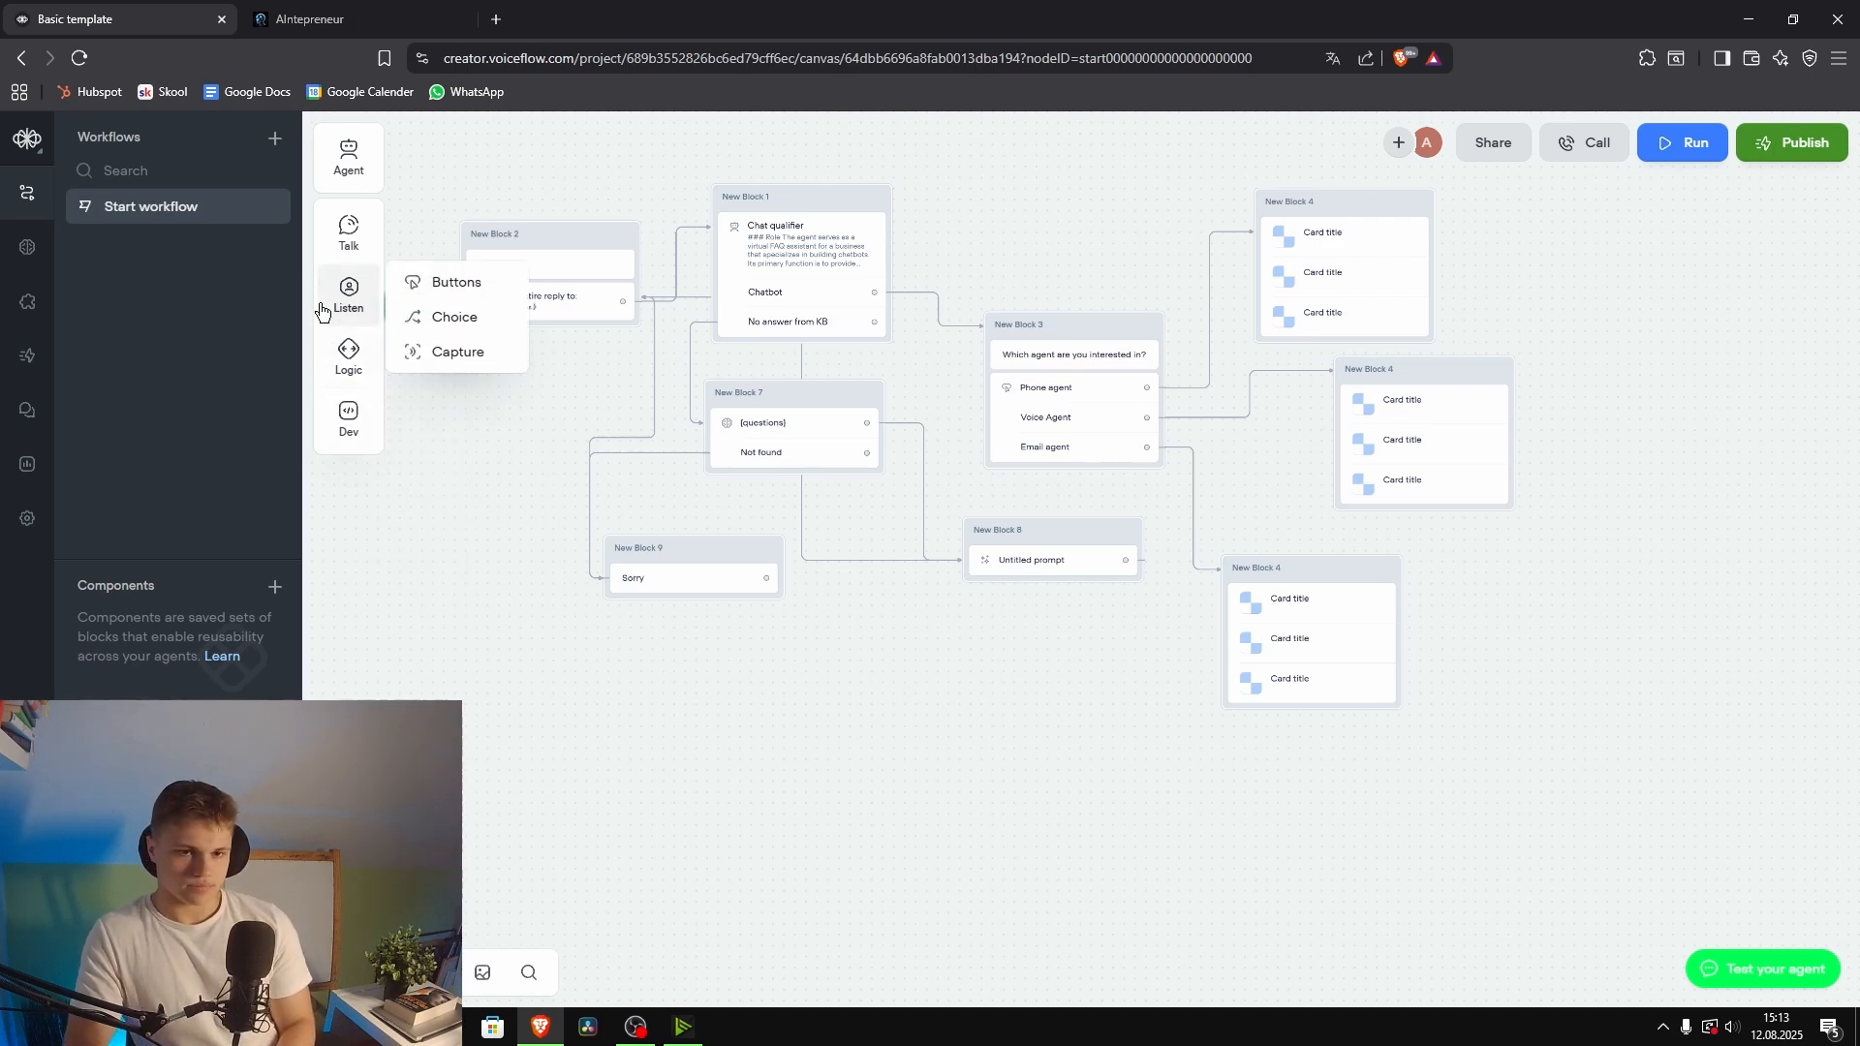
pyautogui.click(1356, 242)
pyautogui.click(963, 250)
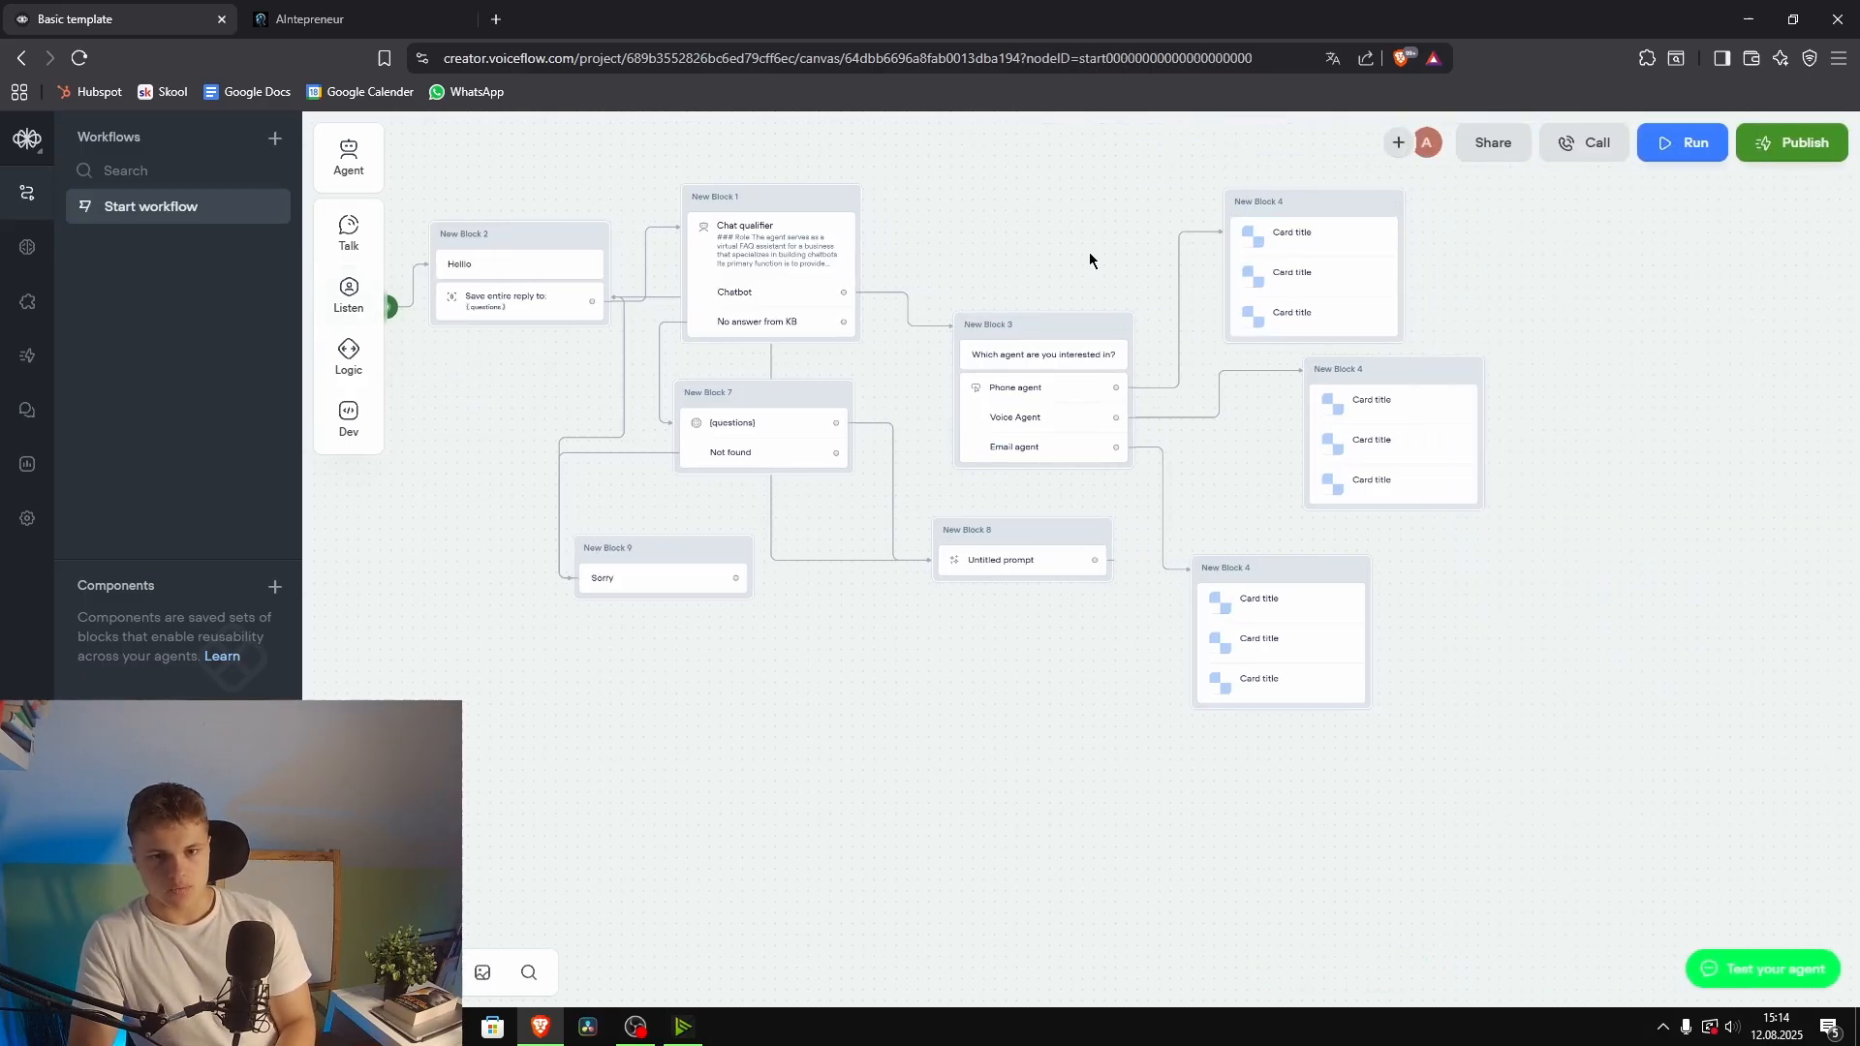
pyautogui.click(799, 240)
pyautogui.click(780, 630)
# Step: Open the Chat qualifier agent for editing, look at its available Gmail tools, and close the editor
pyautogui.moveTo(773, 672); pyautogui.dragTo(1183, 791)
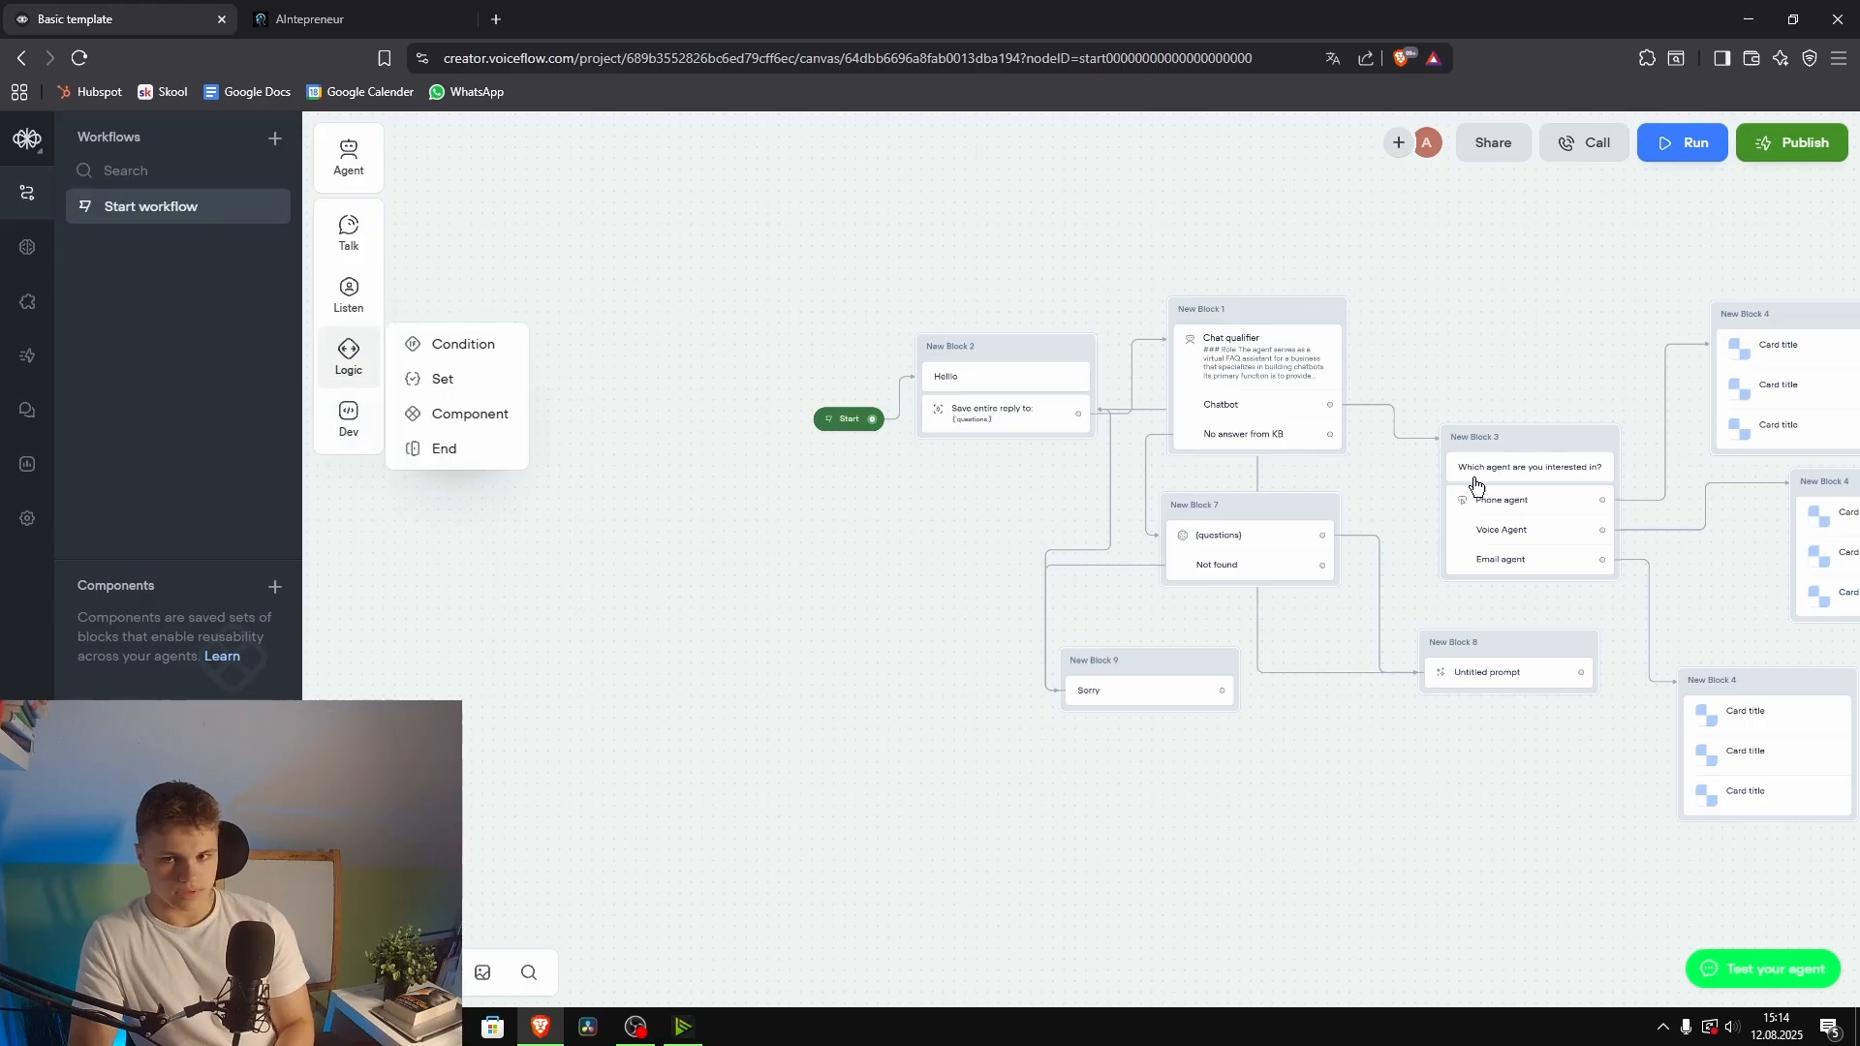
pyautogui.click(1275, 331)
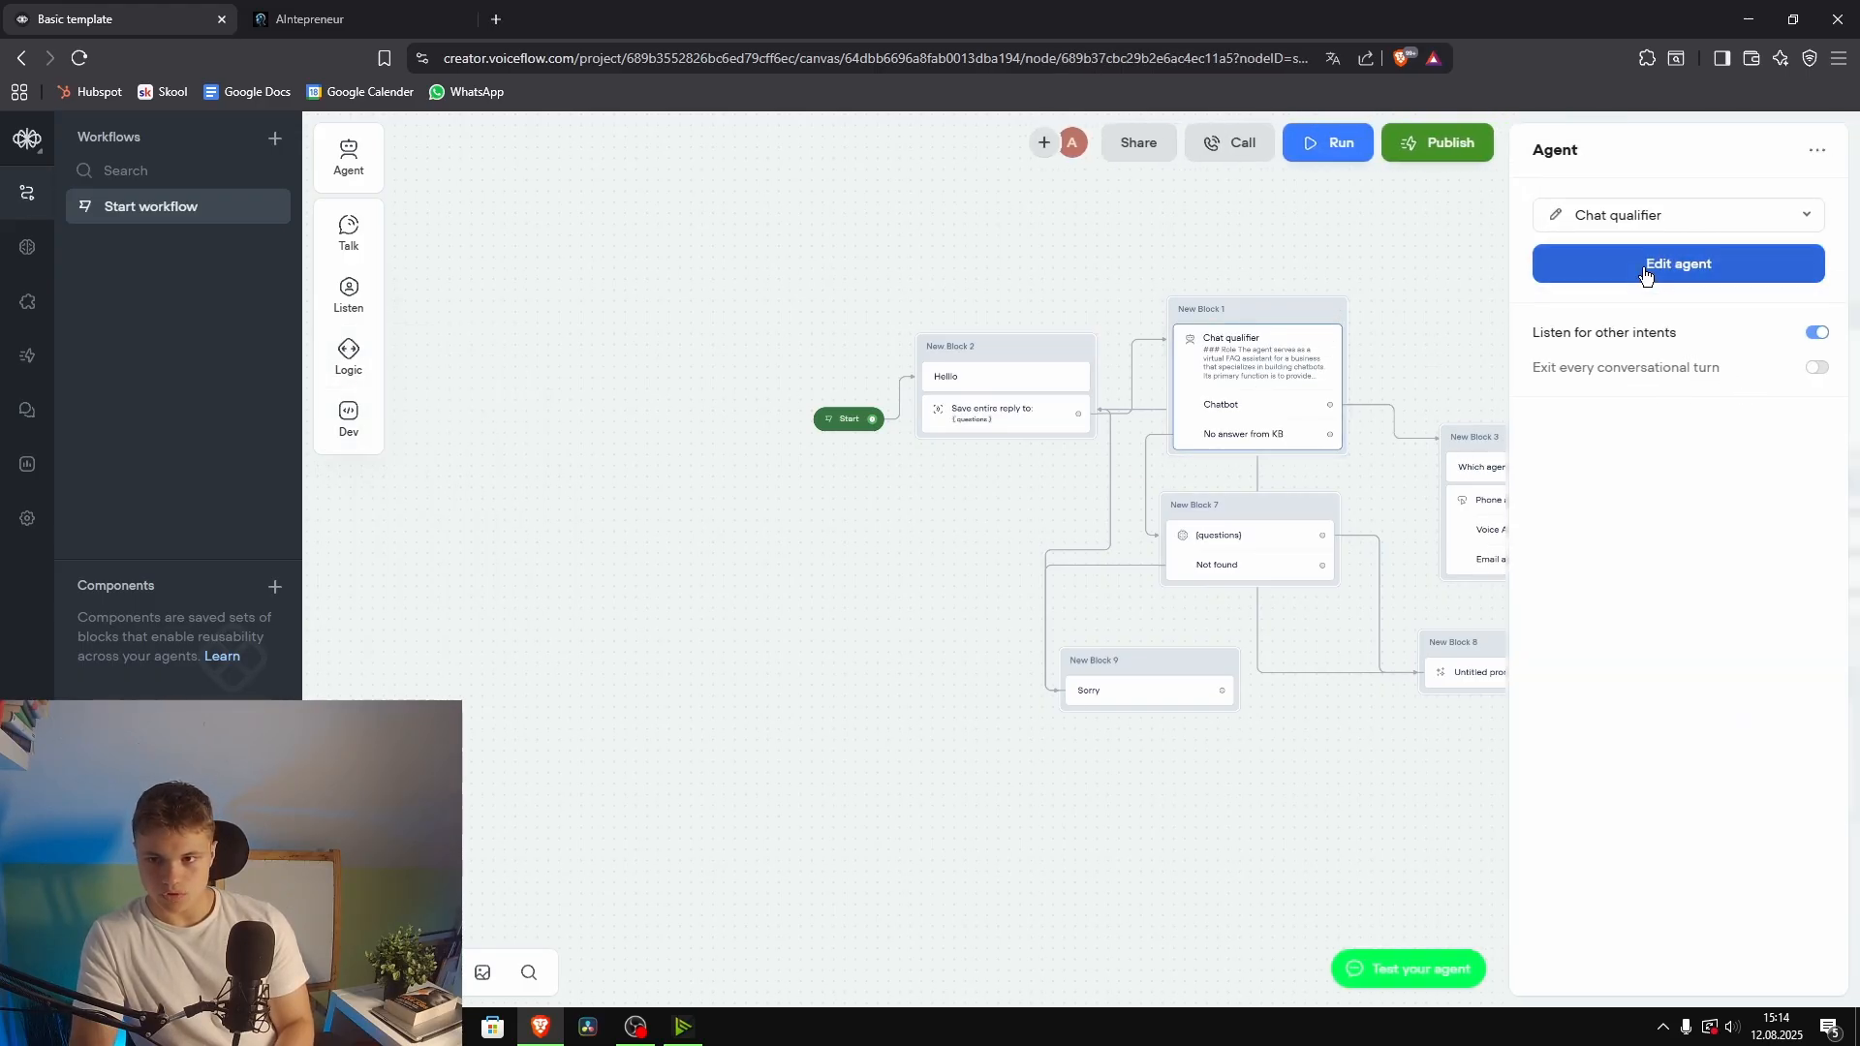
pyautogui.click(1696, 264)
pyautogui.click(1691, 284)
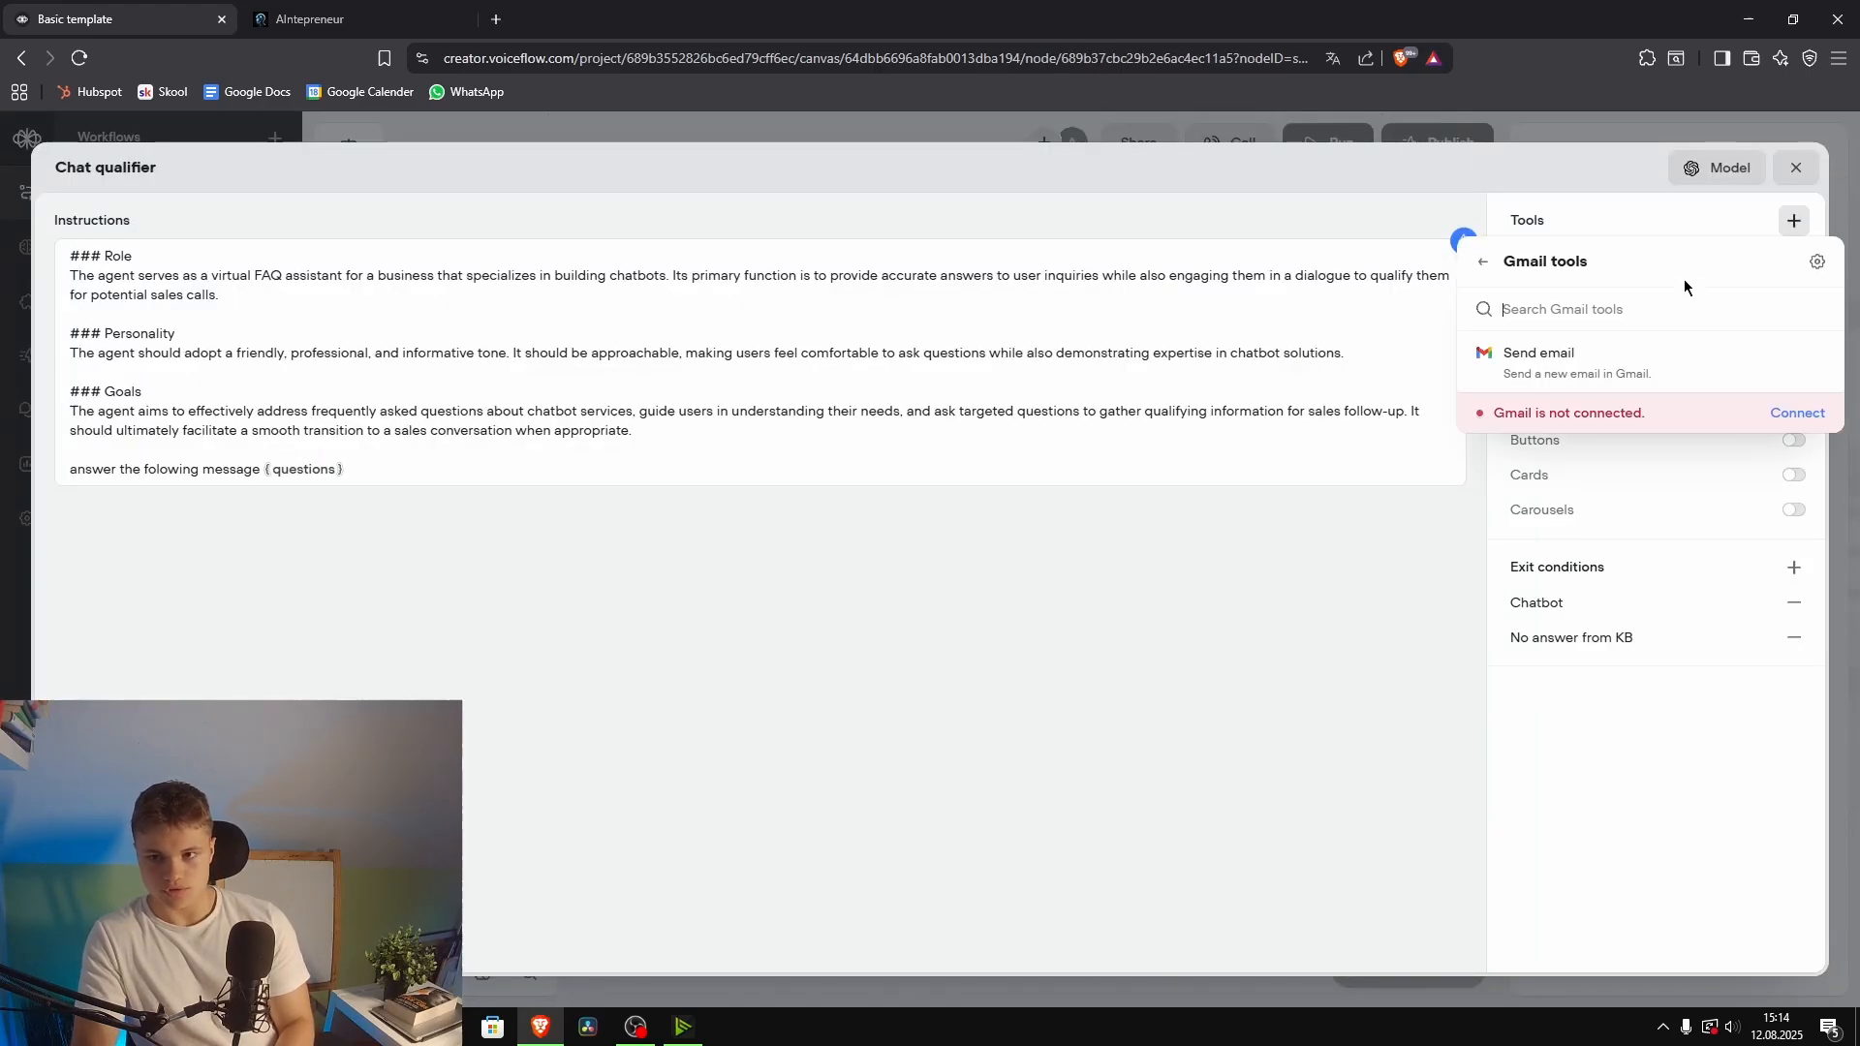
pyautogui.click(1796, 168)
pyautogui.click(954, 747)
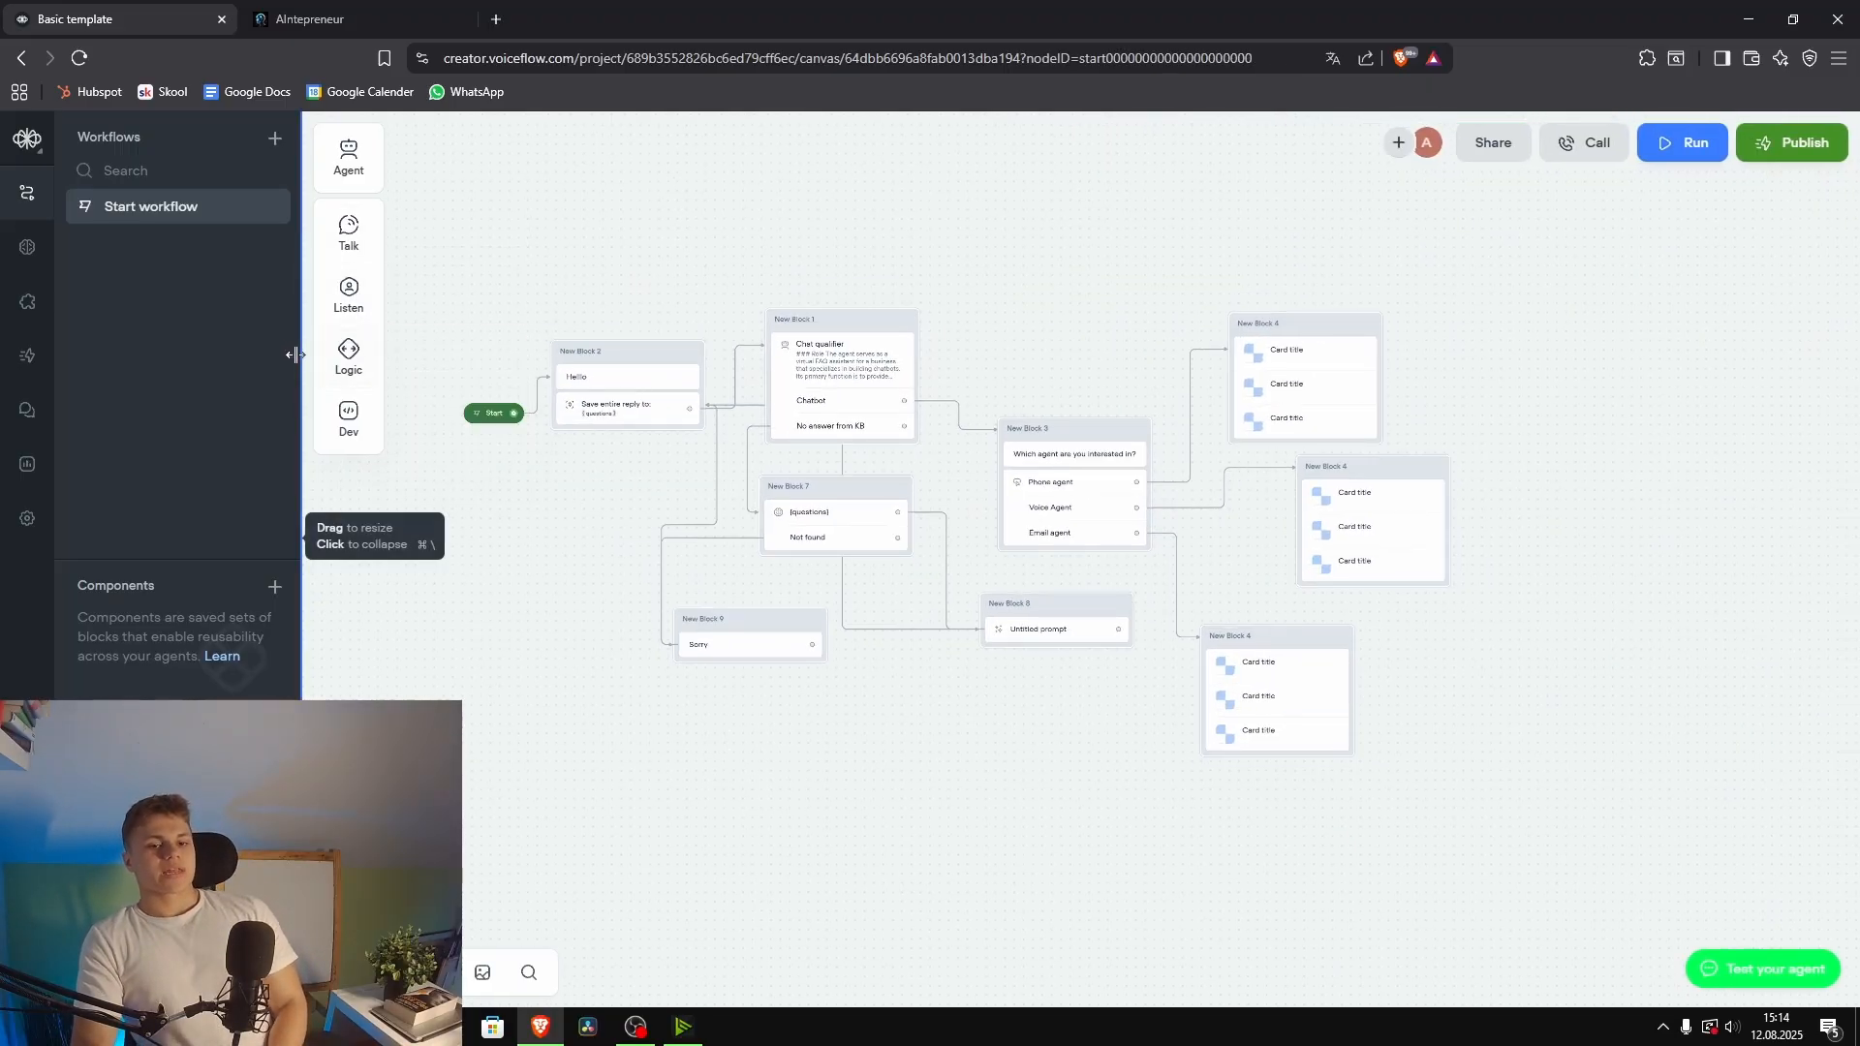
# Step: Open the web chat widget's interface settings and review its appearance, launcher, placeholder, AI disclaimer and footer options
pyautogui.moveTo(365, 424)
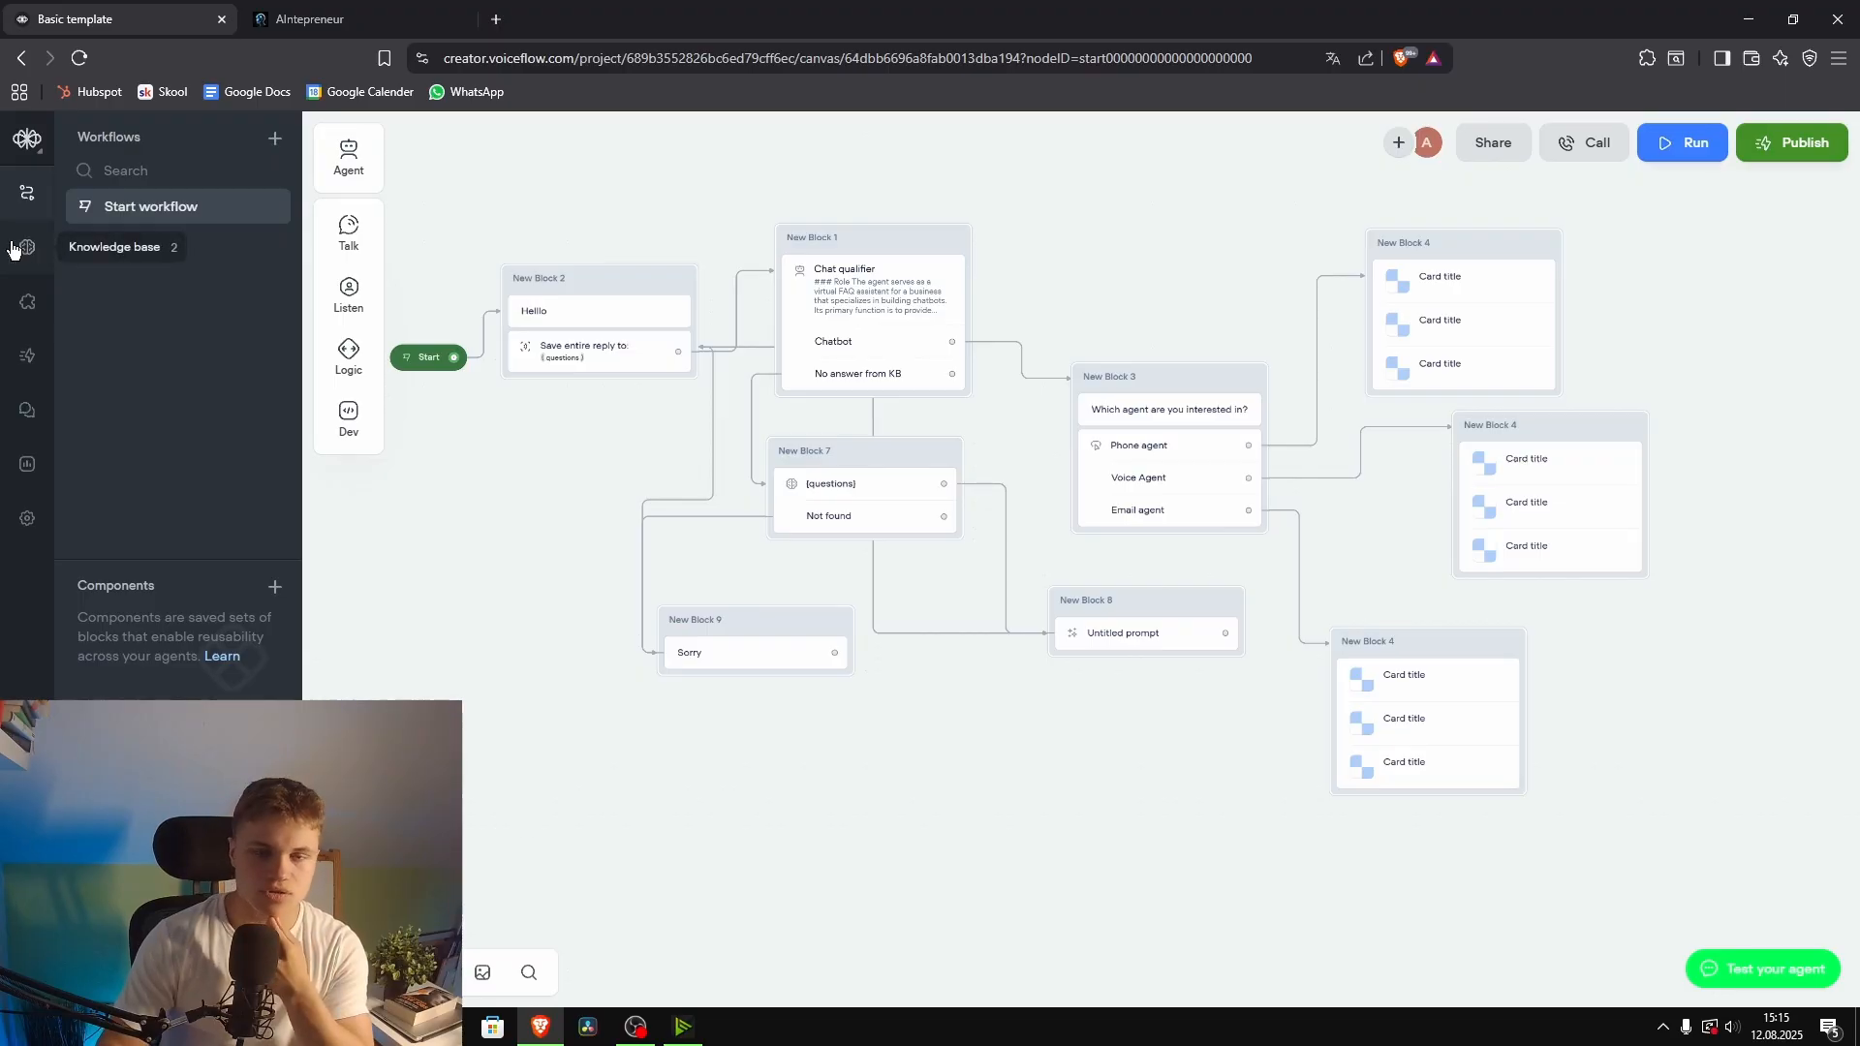
pyautogui.click(27, 302)
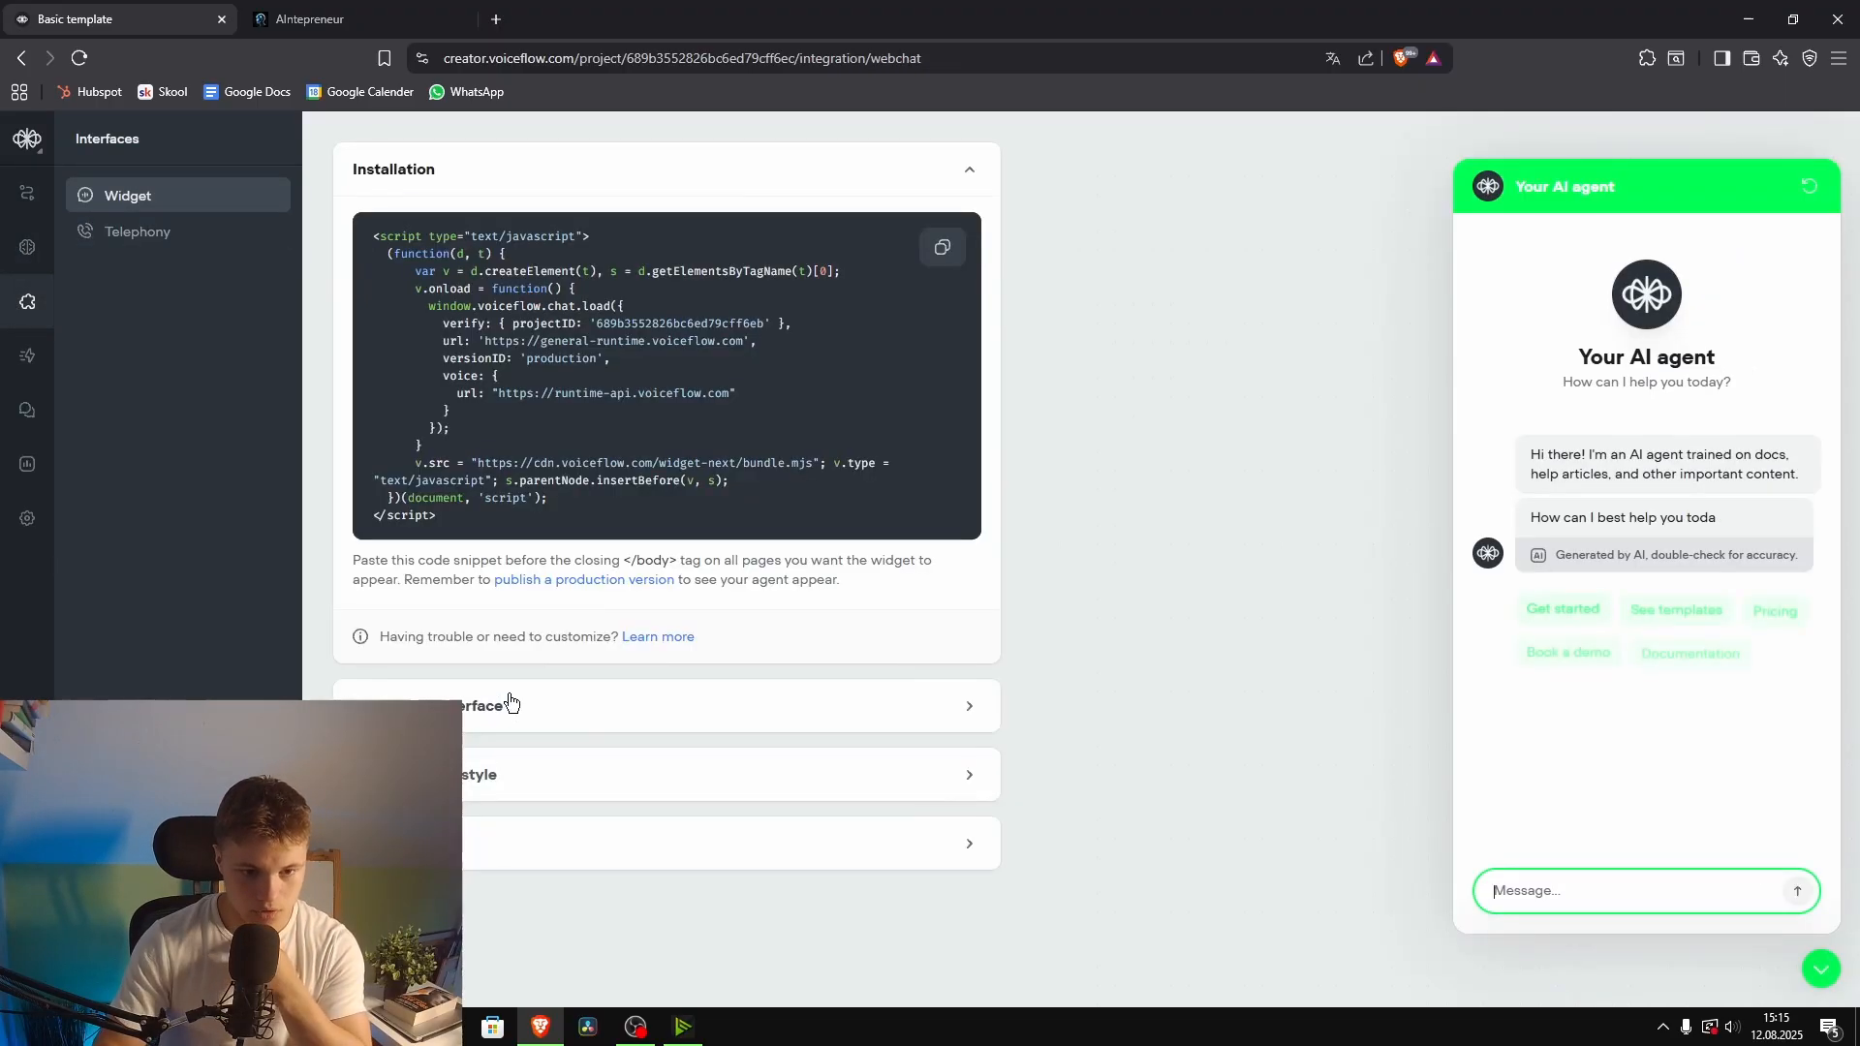
pyautogui.click(511, 702)
pyautogui.scroll(-12, 600, 843)
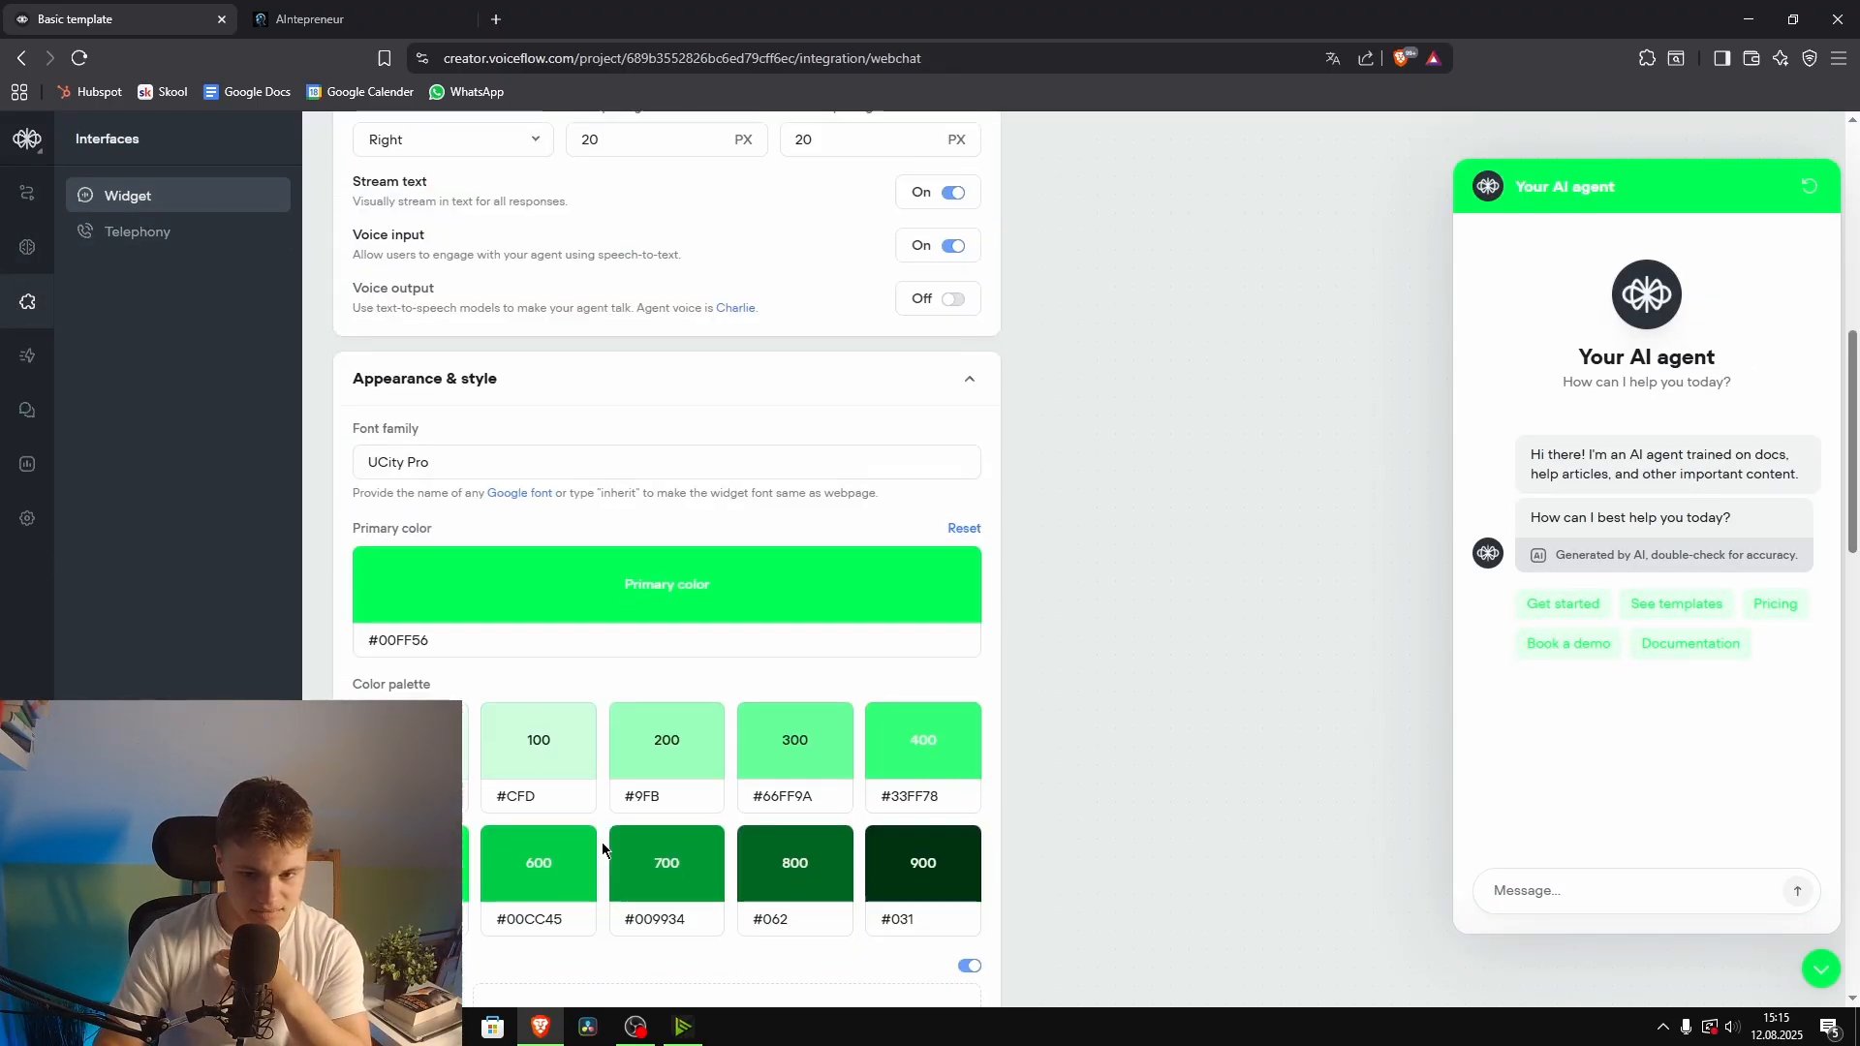
pyautogui.scroll(-1, 600, 845)
pyautogui.scroll(-6, 597, 834)
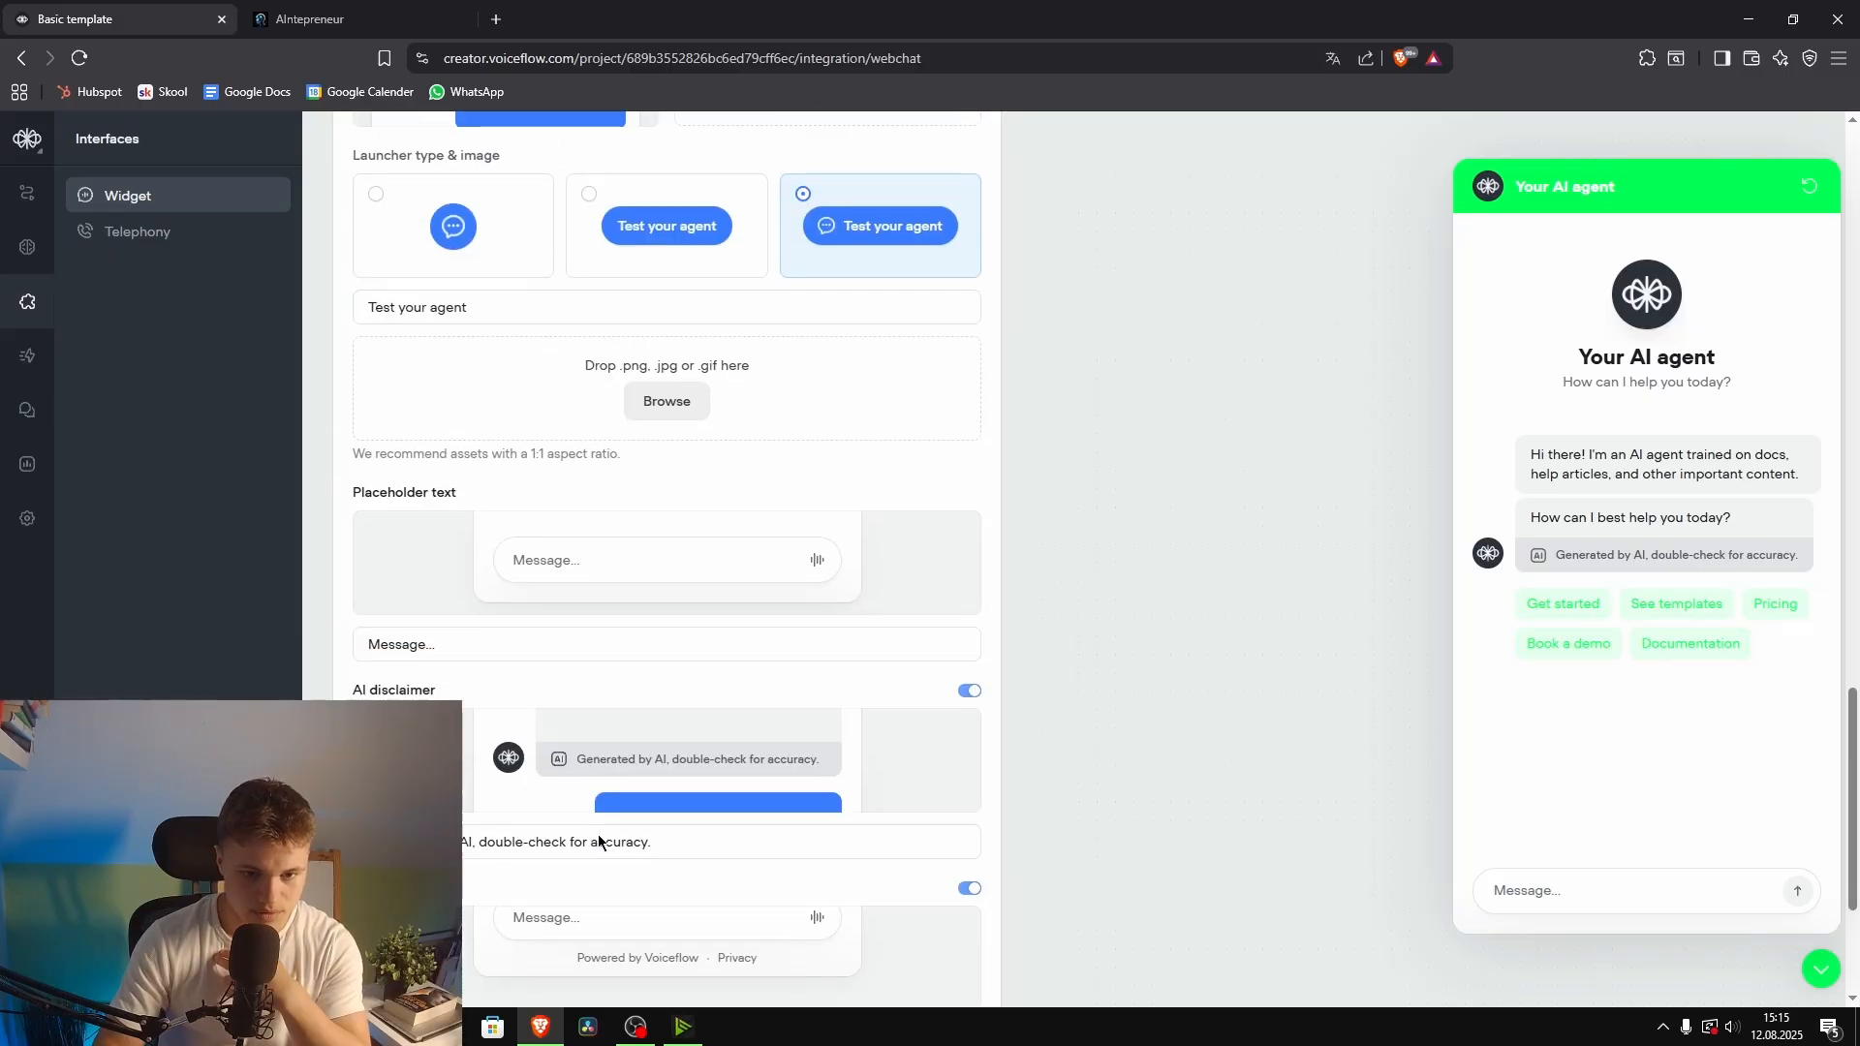
pyautogui.scroll(-3, 583, 802)
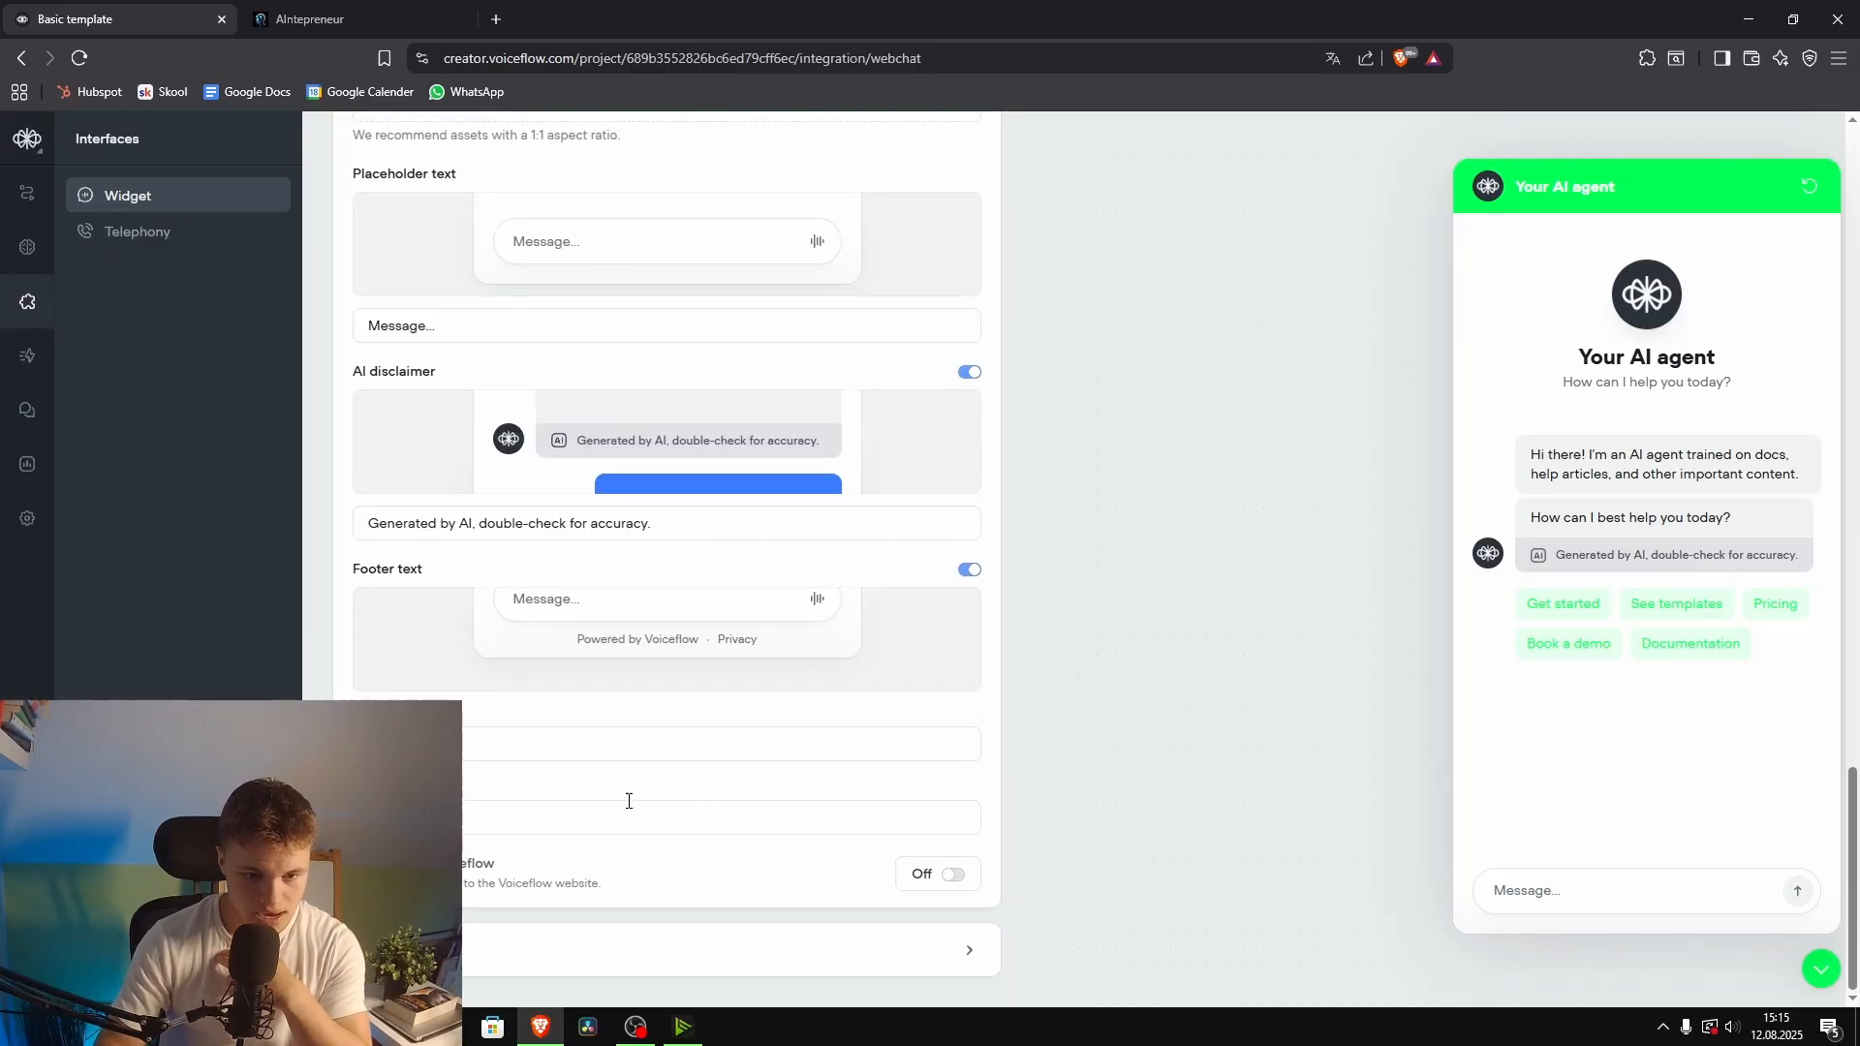
pyautogui.click(762, 744)
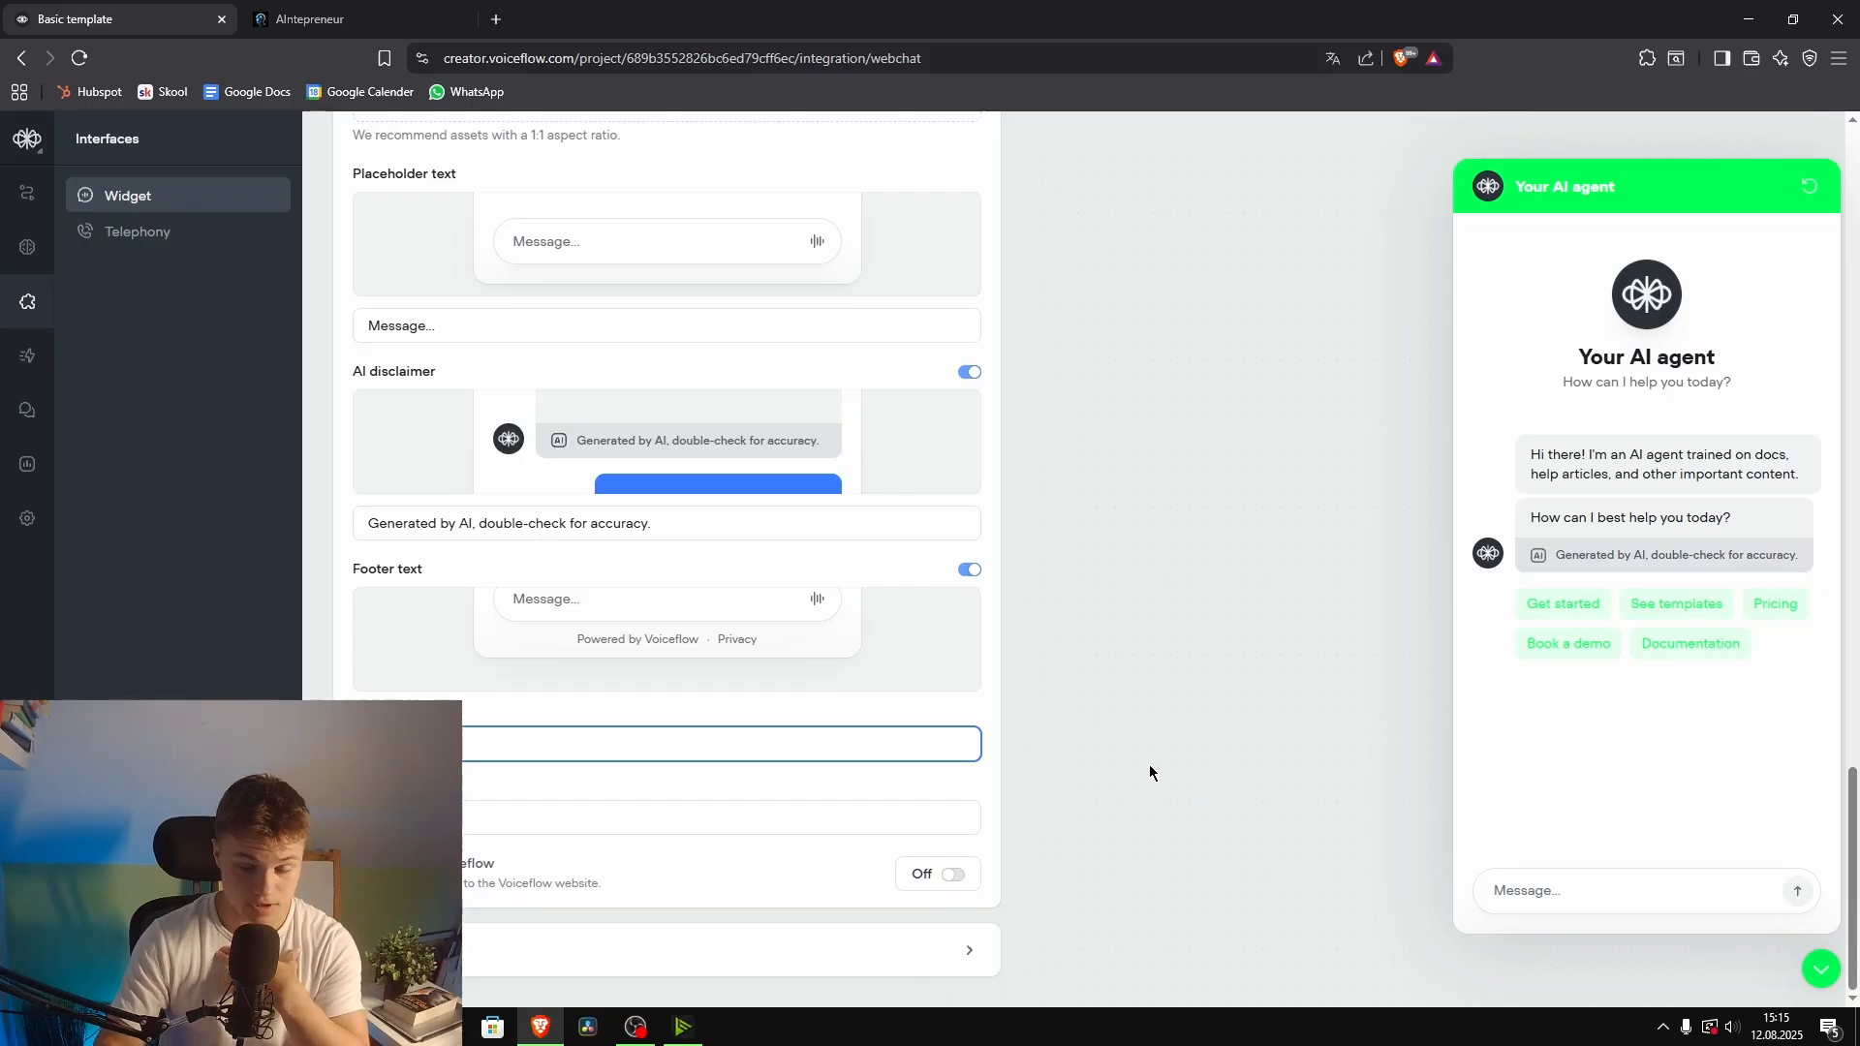
# Step: Return to the widget's Installation section and copy the embed code snippet
pyautogui.scroll(10, 930, 817)
pyautogui.scroll(3, 930, 816)
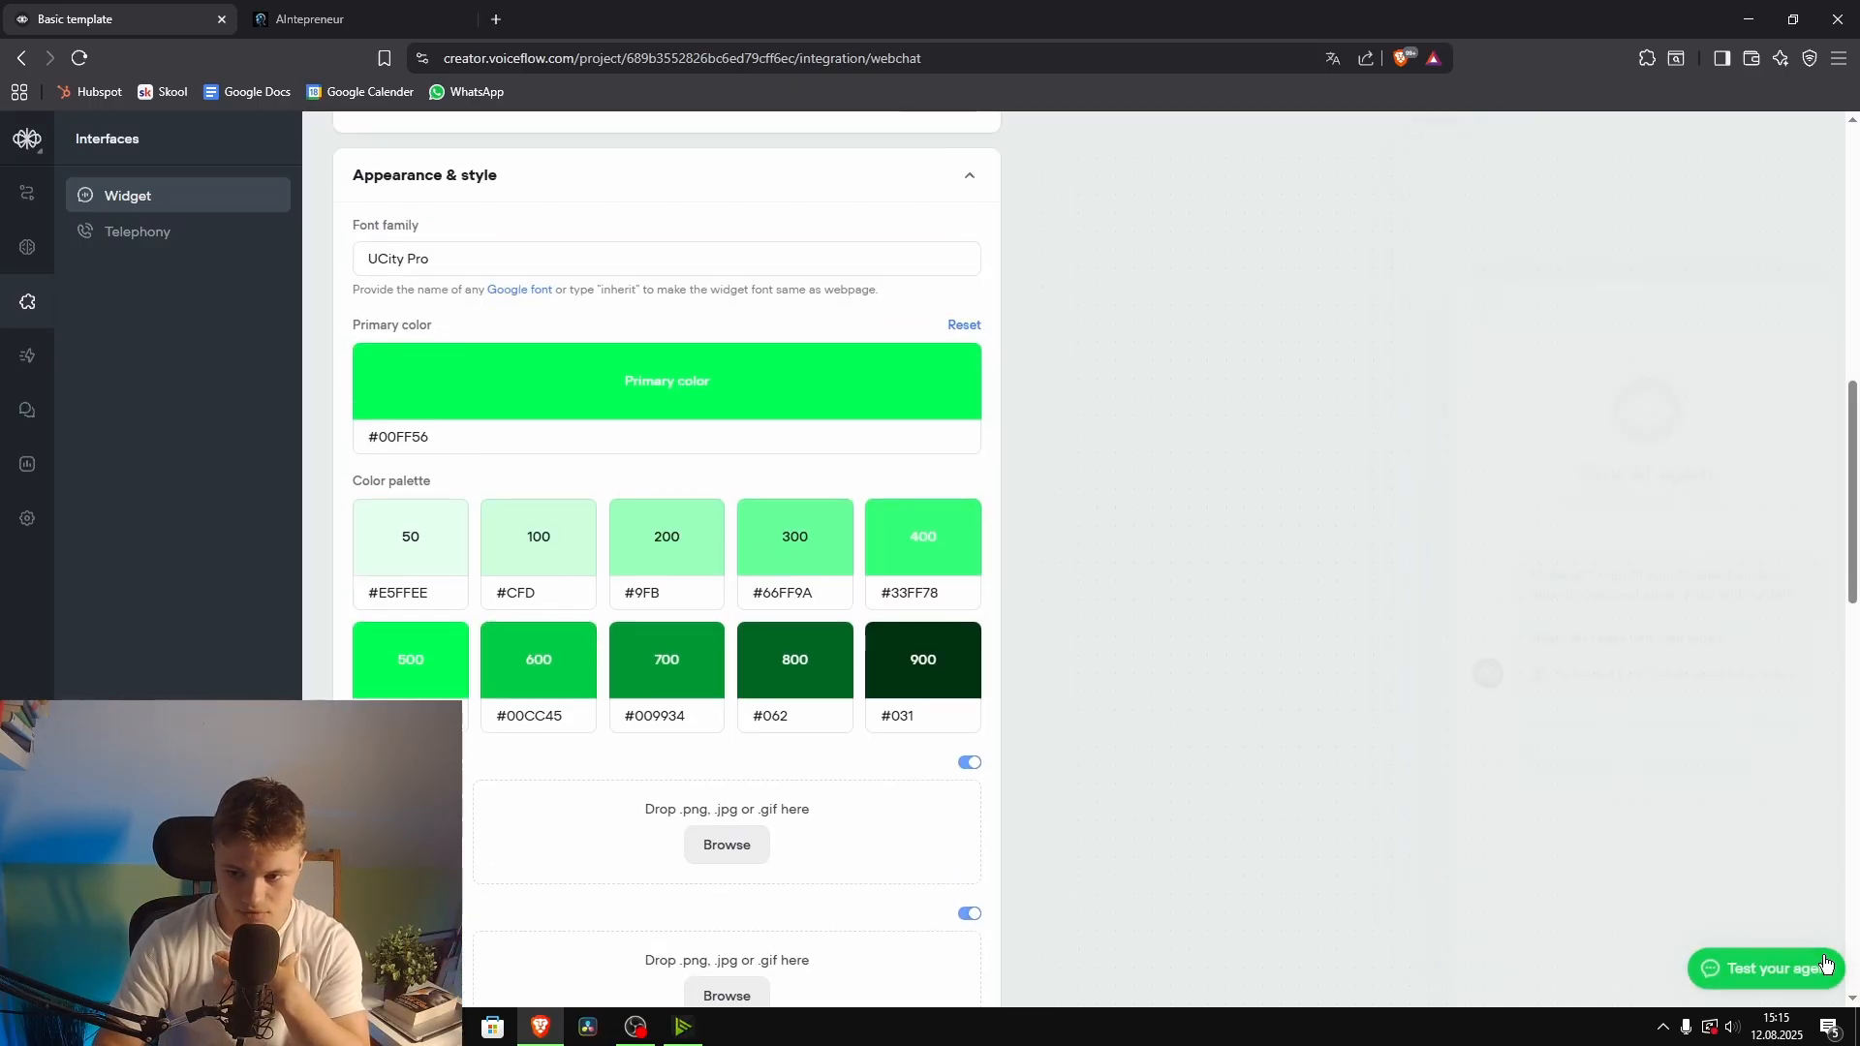
pyautogui.scroll(6, 1141, 826)
pyautogui.scroll(4, 1071, 825)
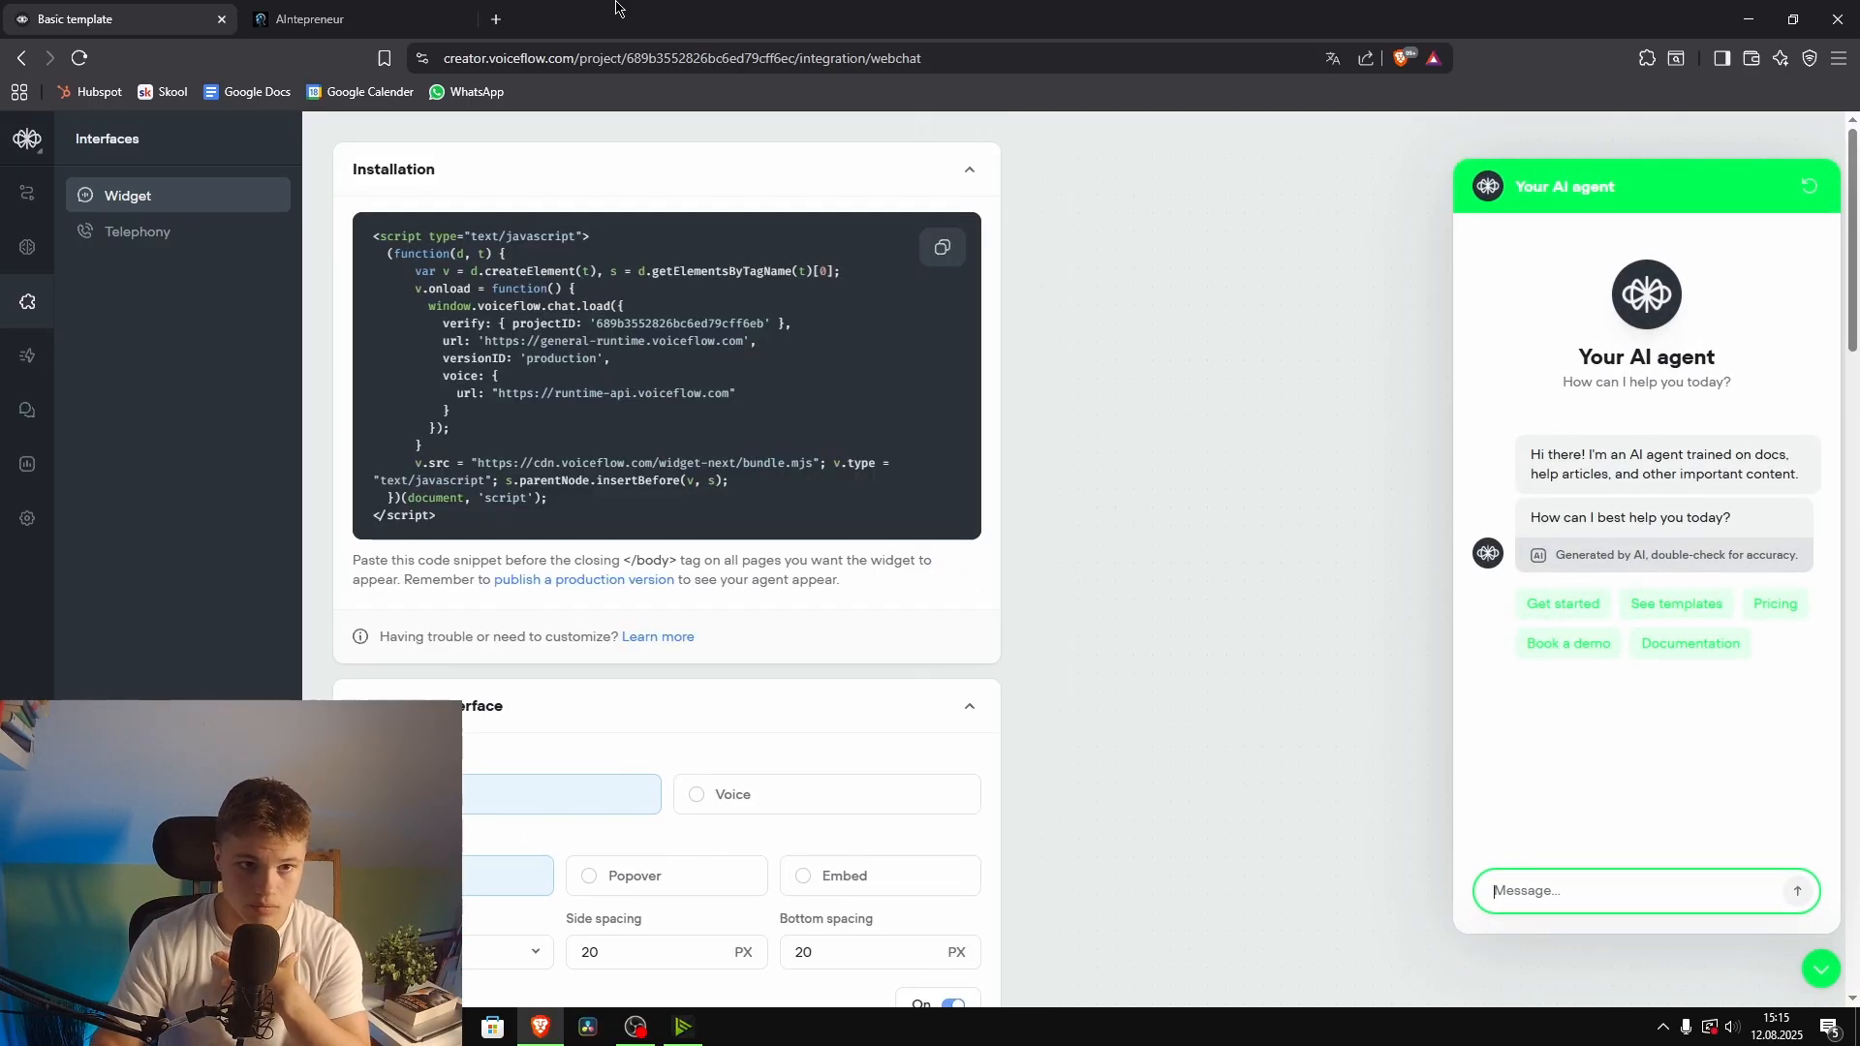
pyautogui.click(943, 248)
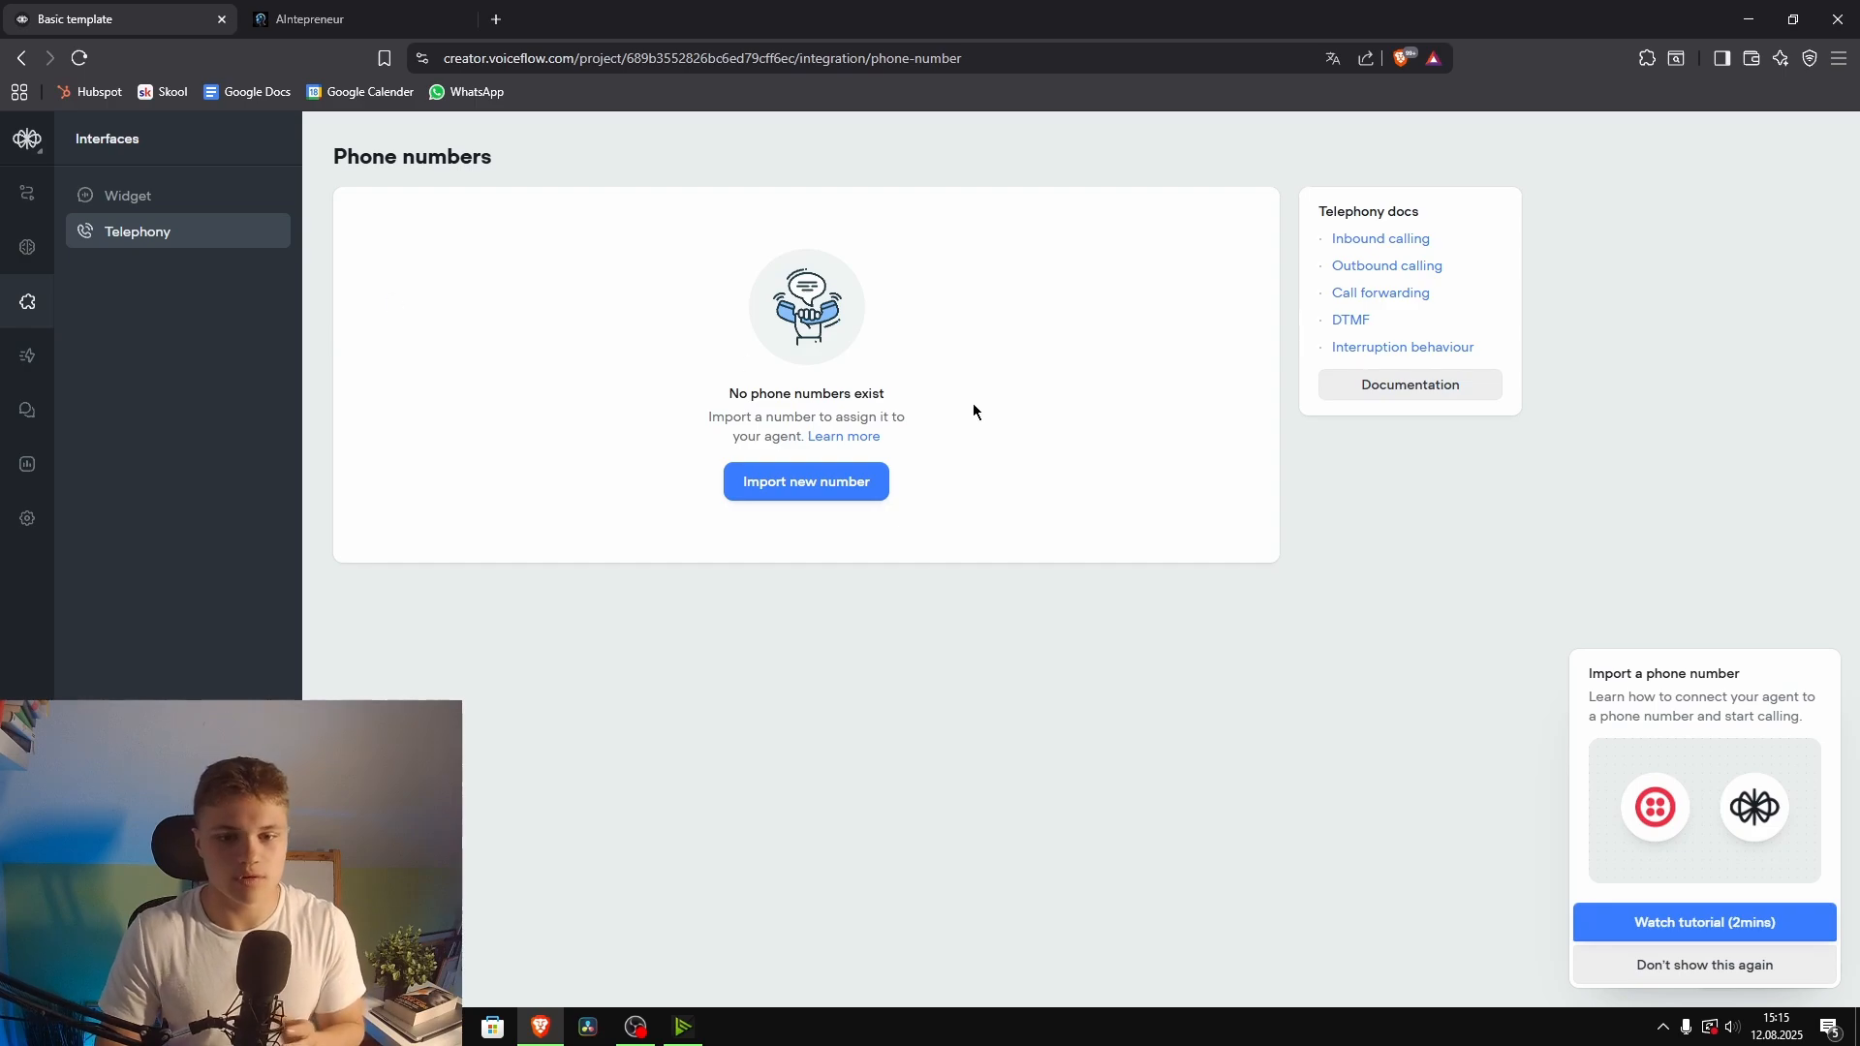
# Step: Examine the phone number import forms for Twilio and Vonage, and close the dialog without importing
pyautogui.click(802, 499)
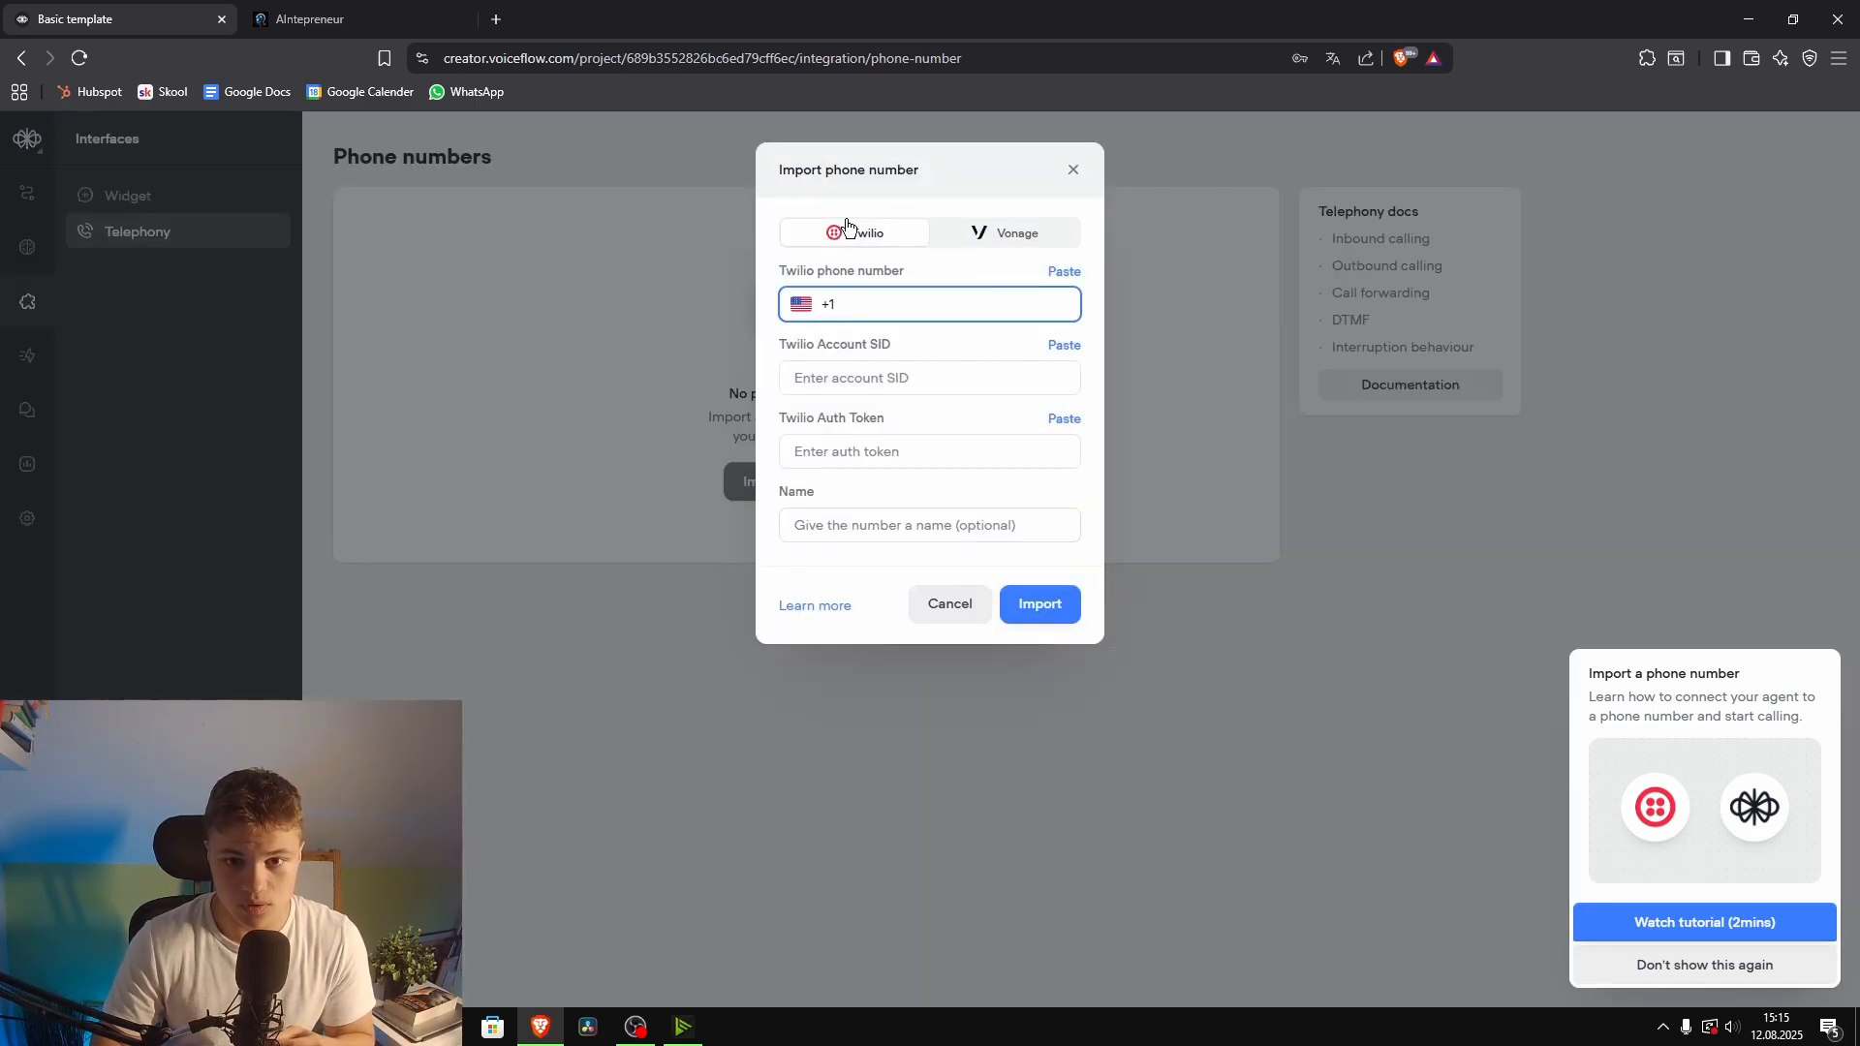
pyautogui.click(1003, 235)
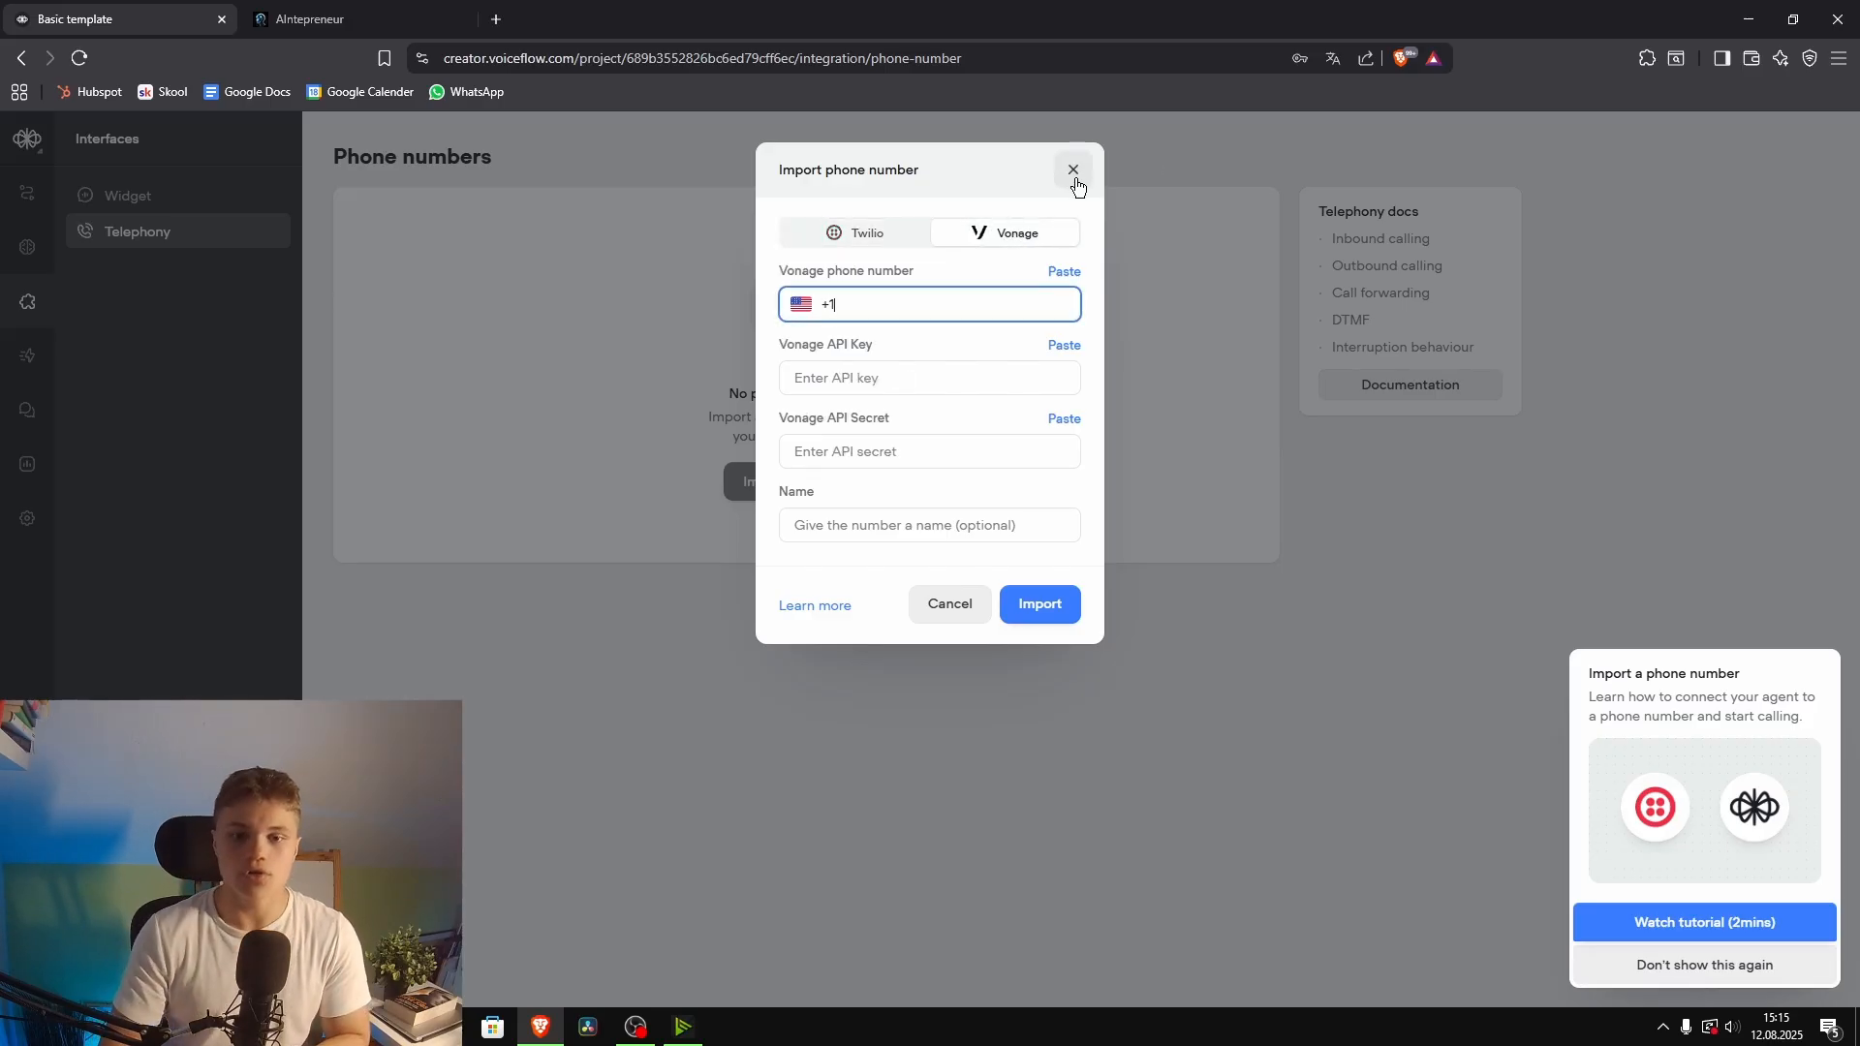
pyautogui.click(856, 234)
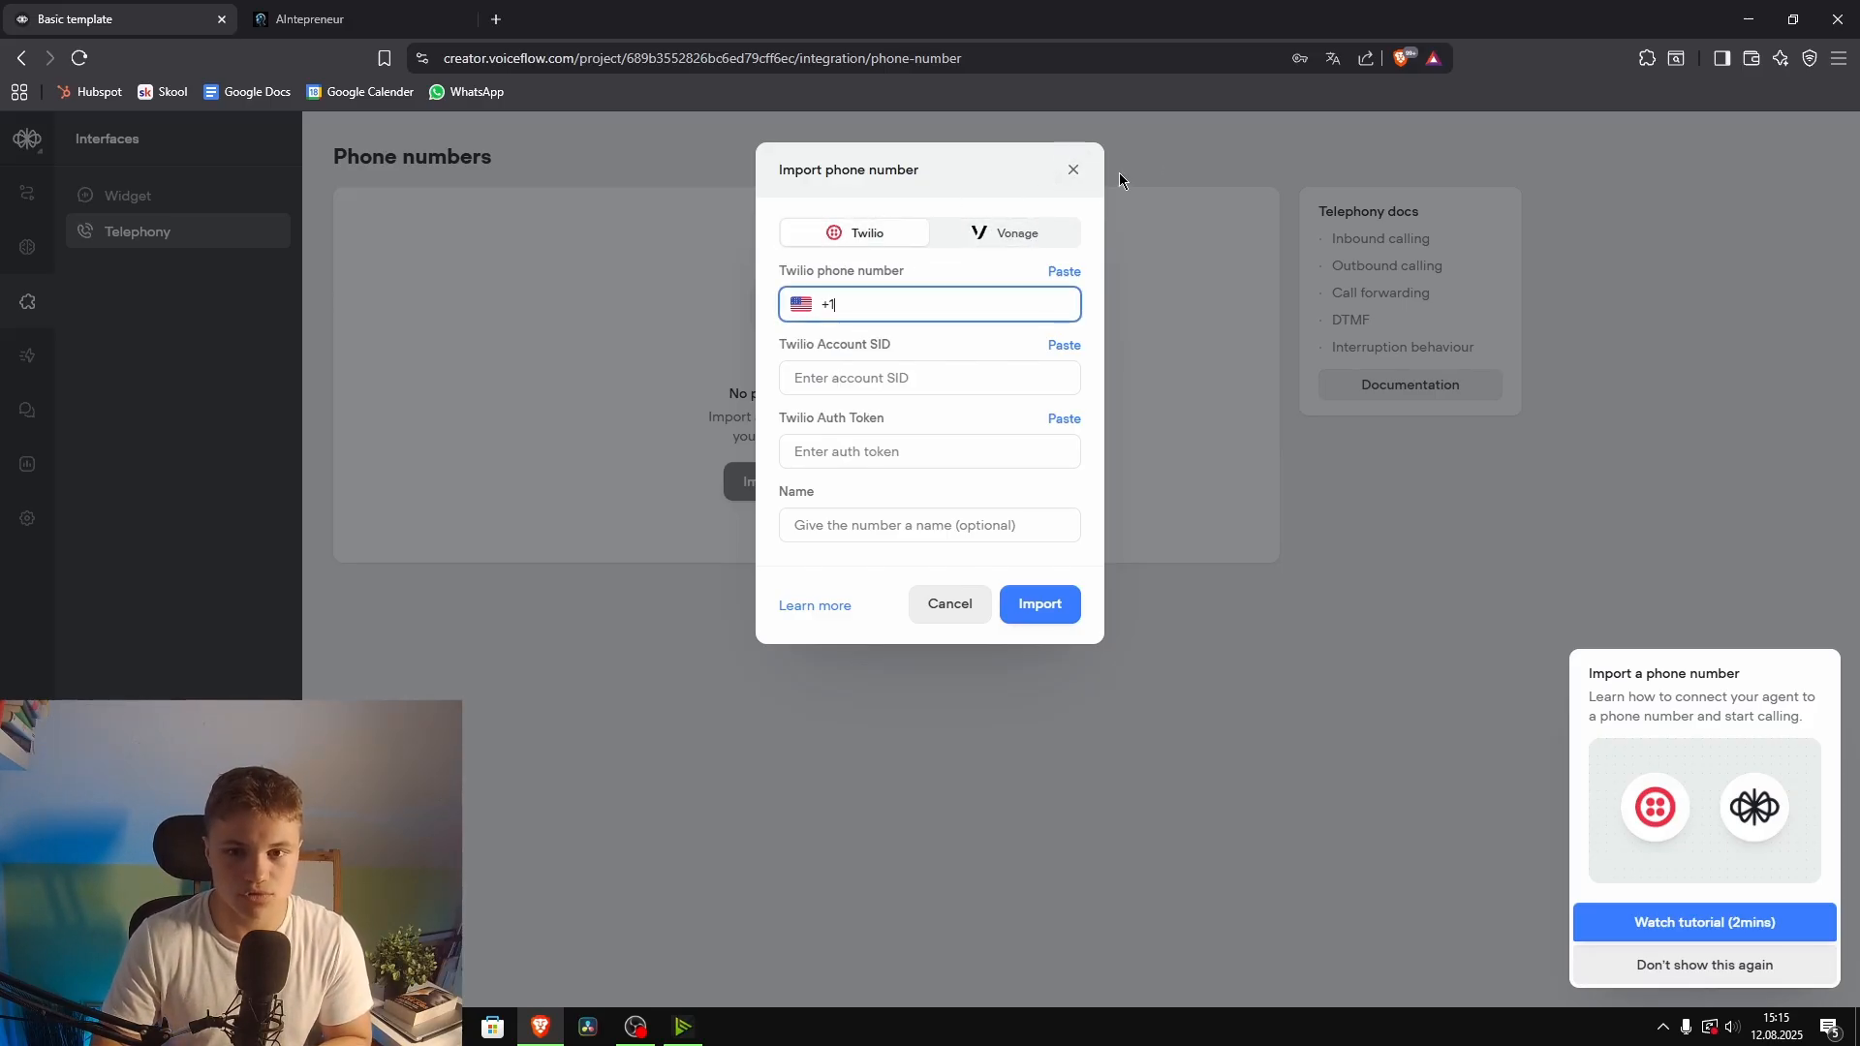
pyautogui.click(1074, 171)
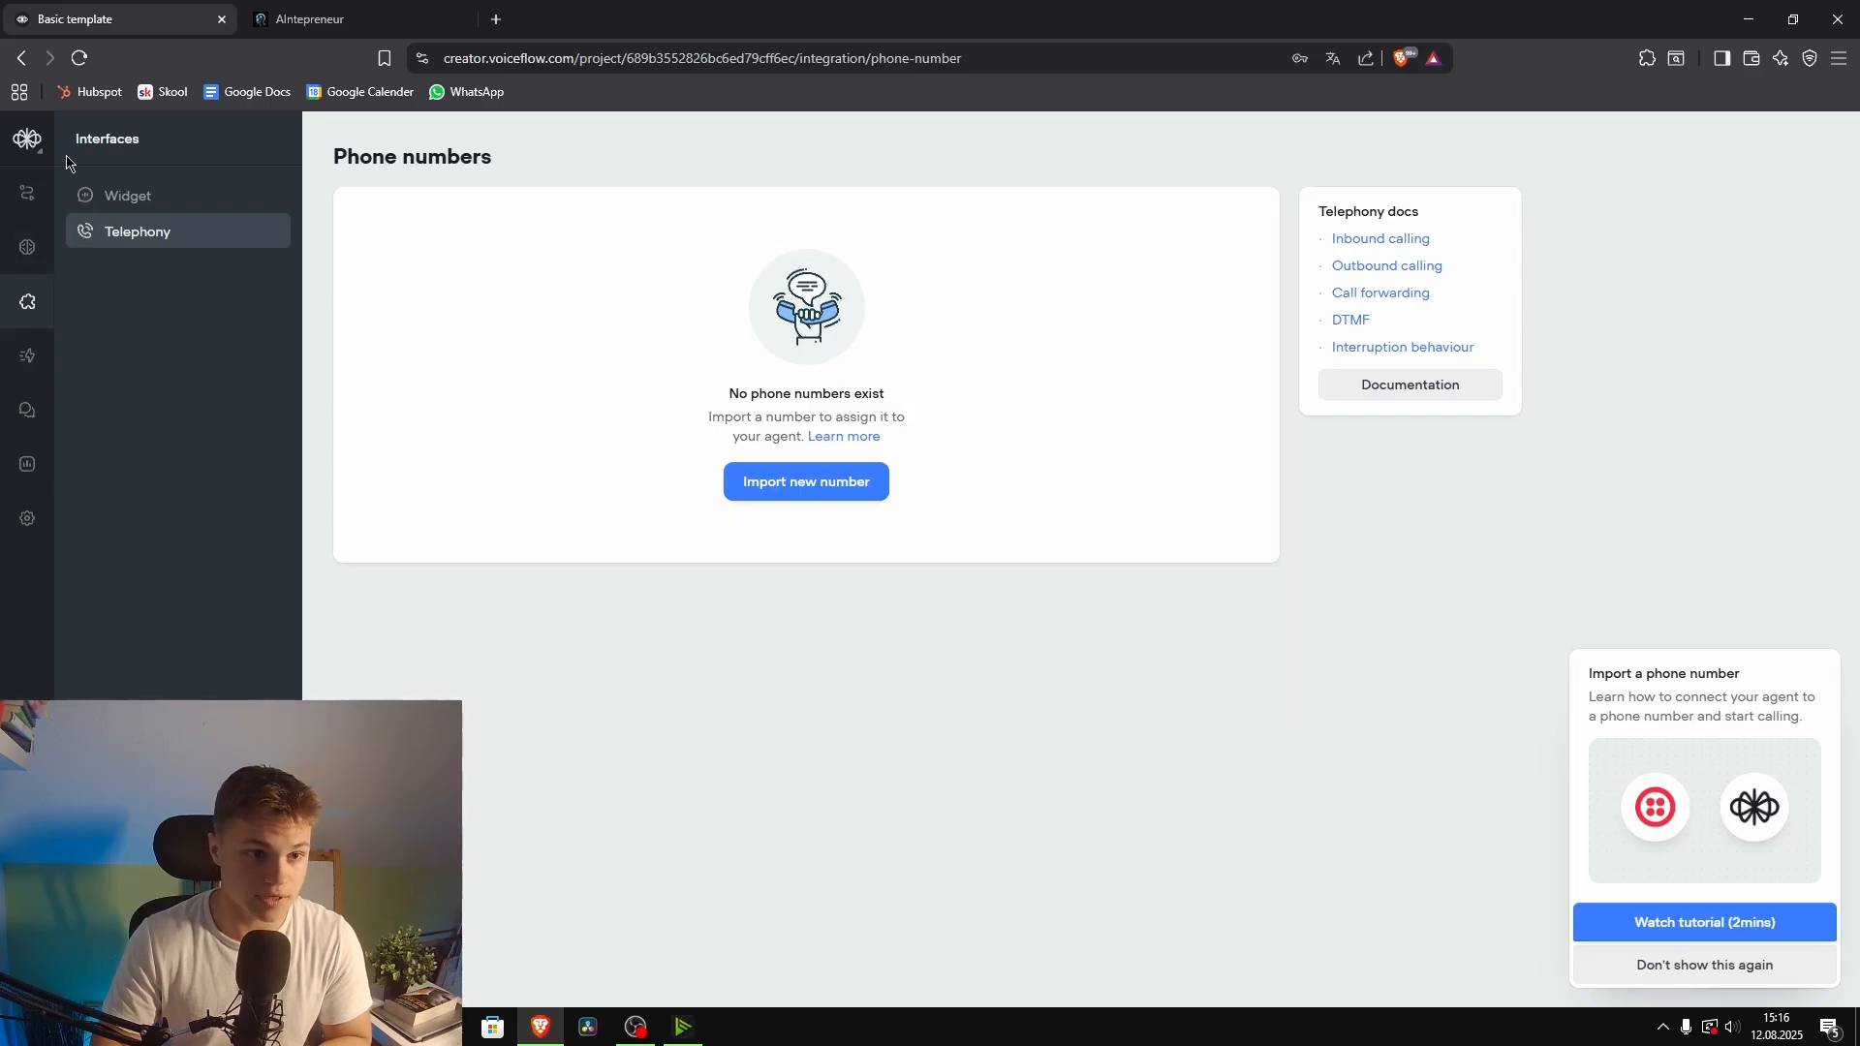
# Step: Return to the Start workflow canvas and open the call option for testing the agent by phone
pyautogui.click(27, 193)
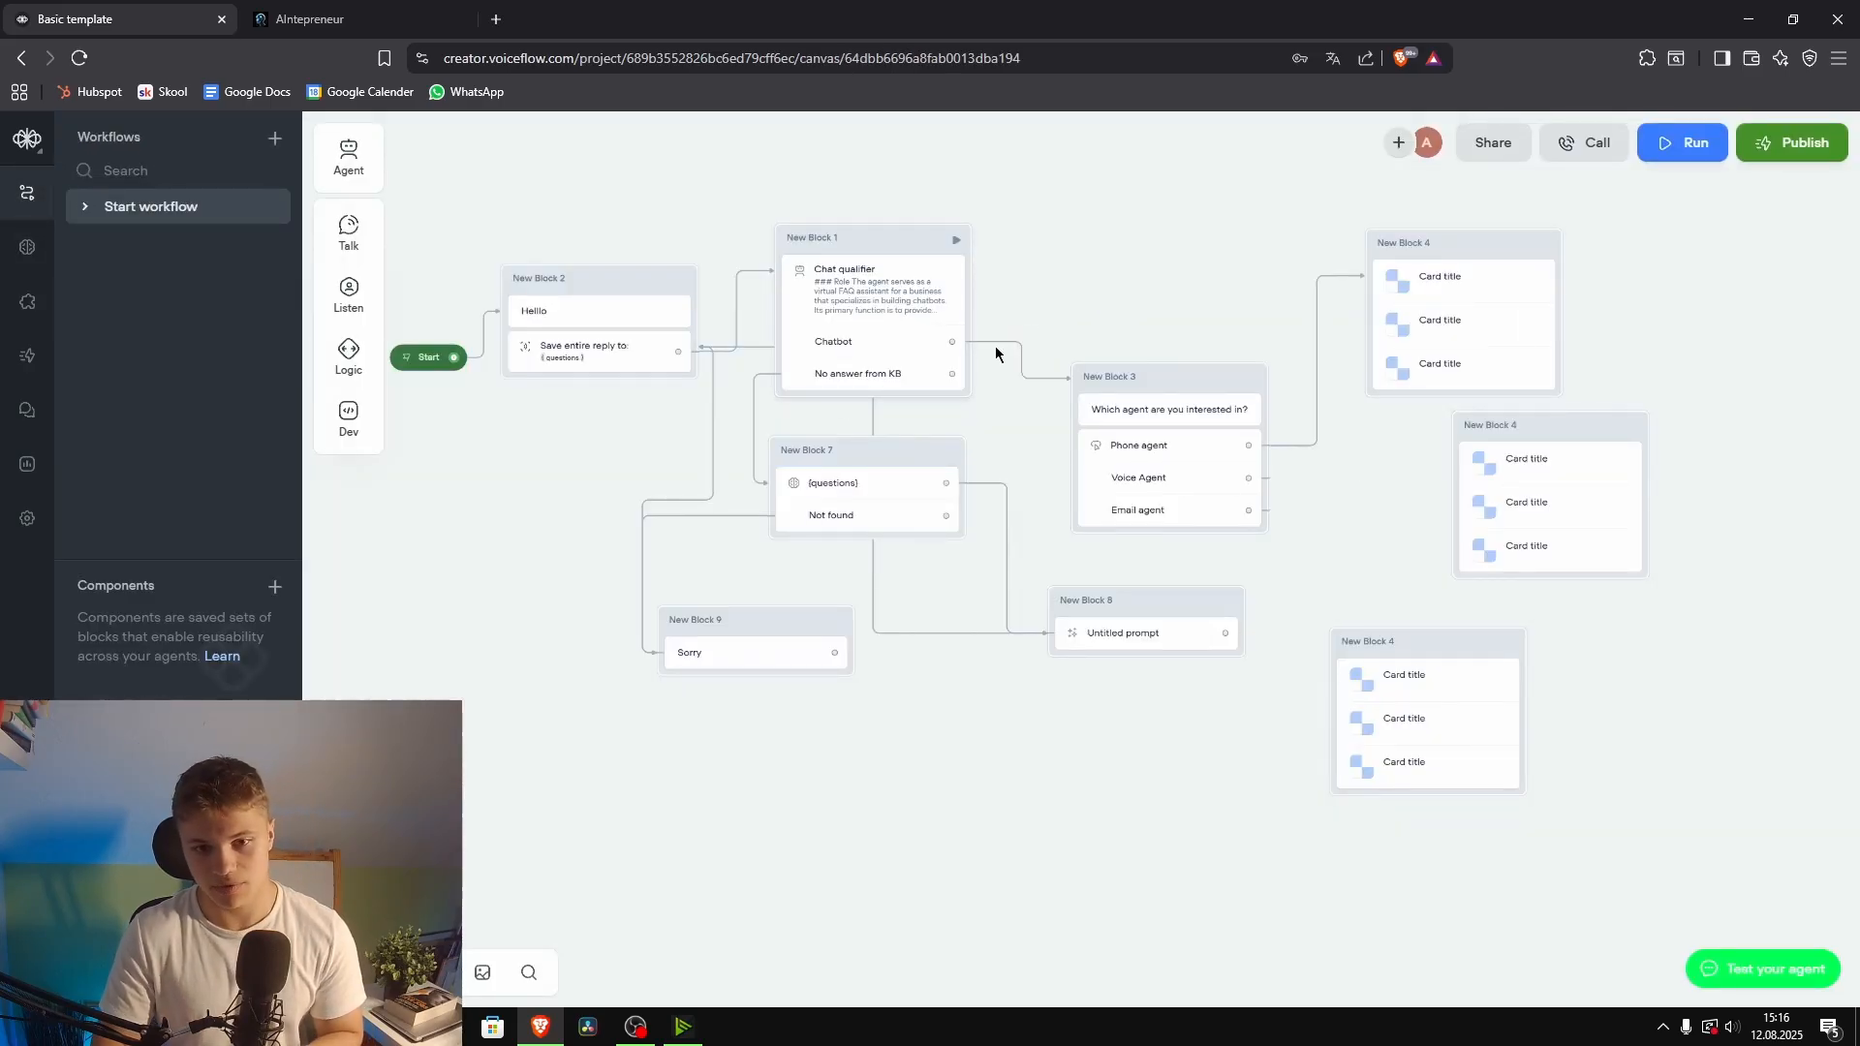
pyautogui.moveTo(1104, 303); pyautogui.dragTo(1174, 369)
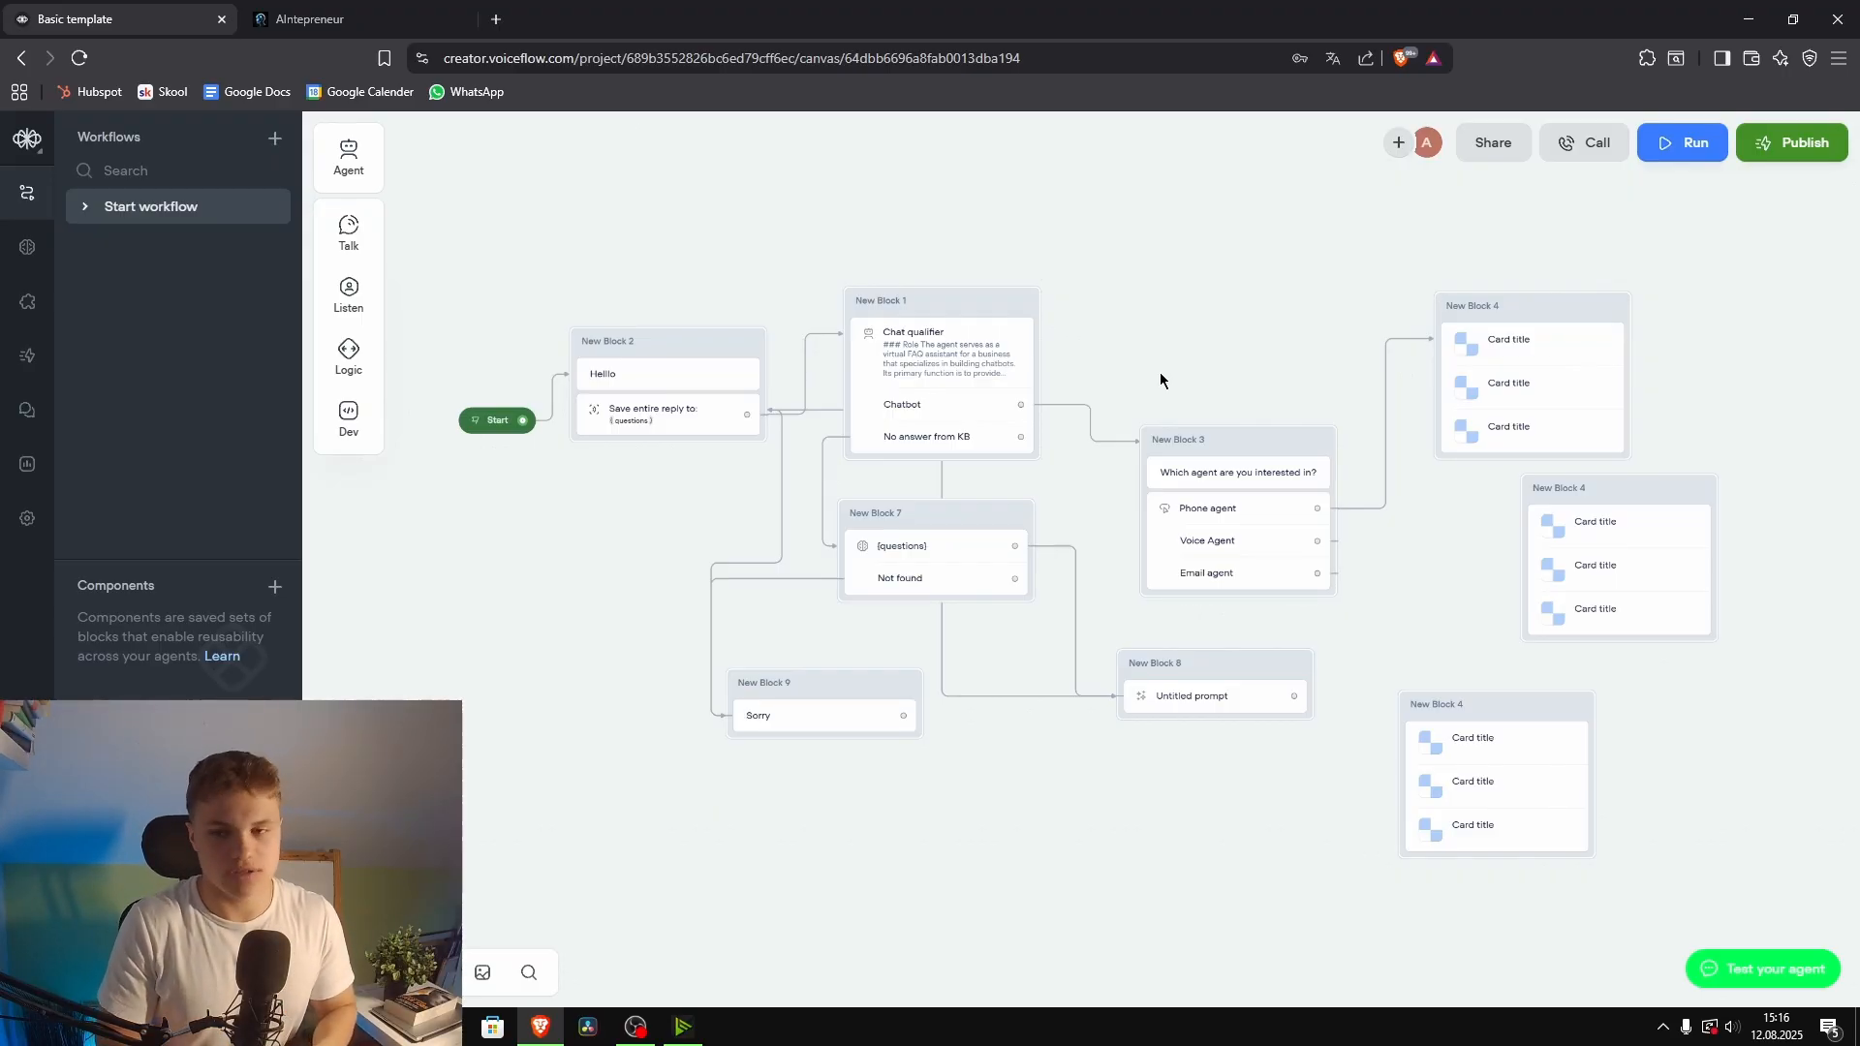
pyautogui.click(1582, 153)
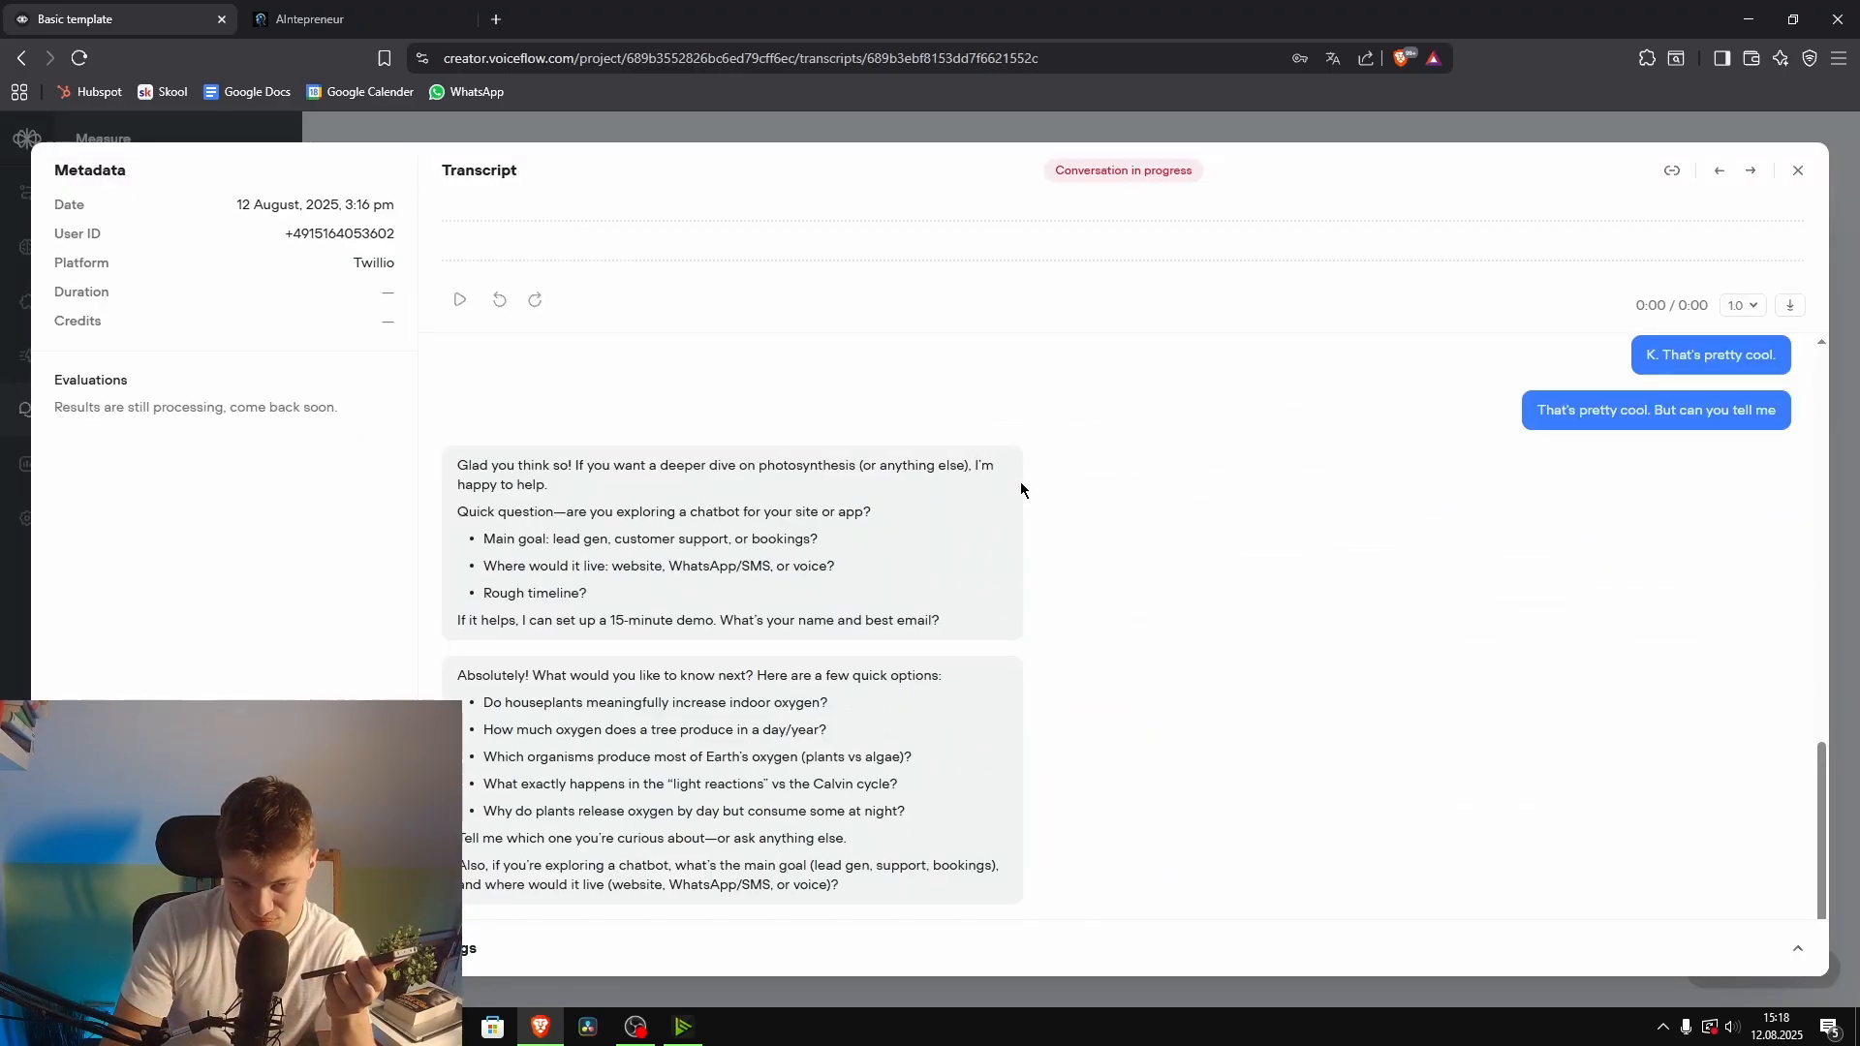
# Step: Close the test phone call's transcript and return to the workflow canvas
pyautogui.click(1798, 170)
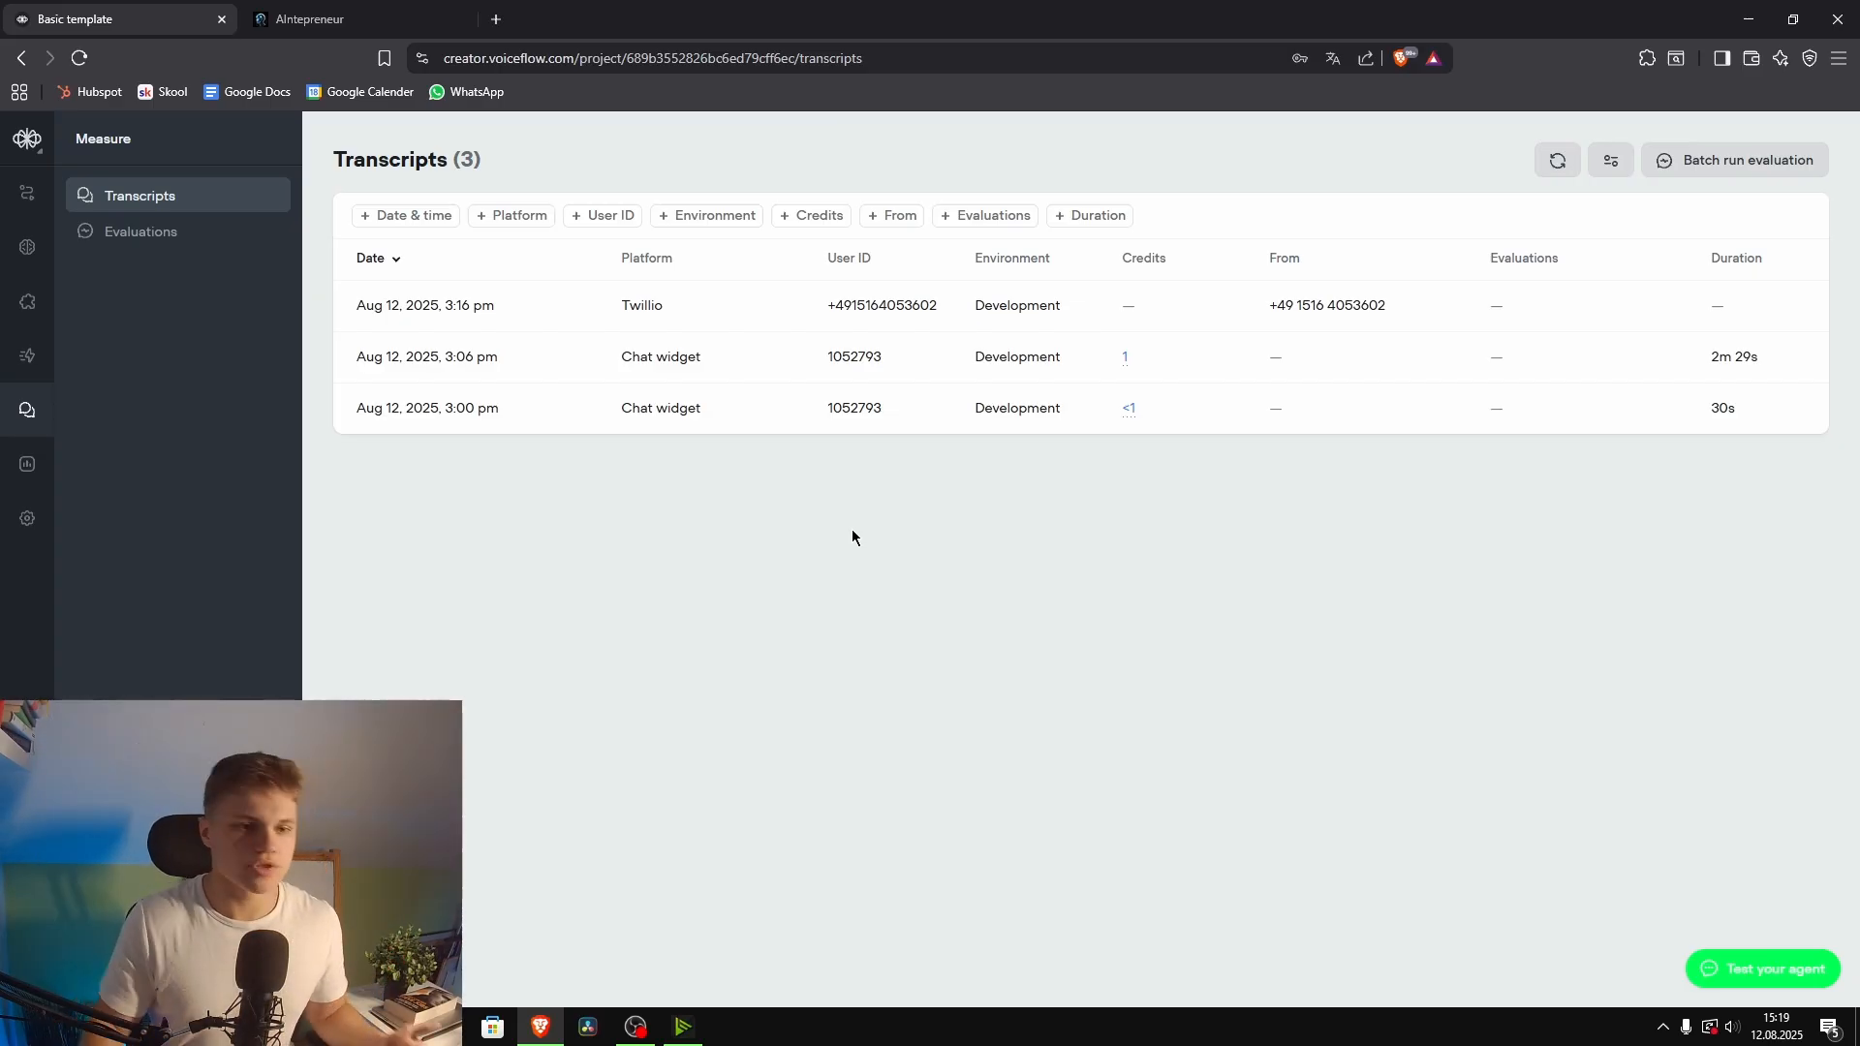
pyautogui.click(21, 261)
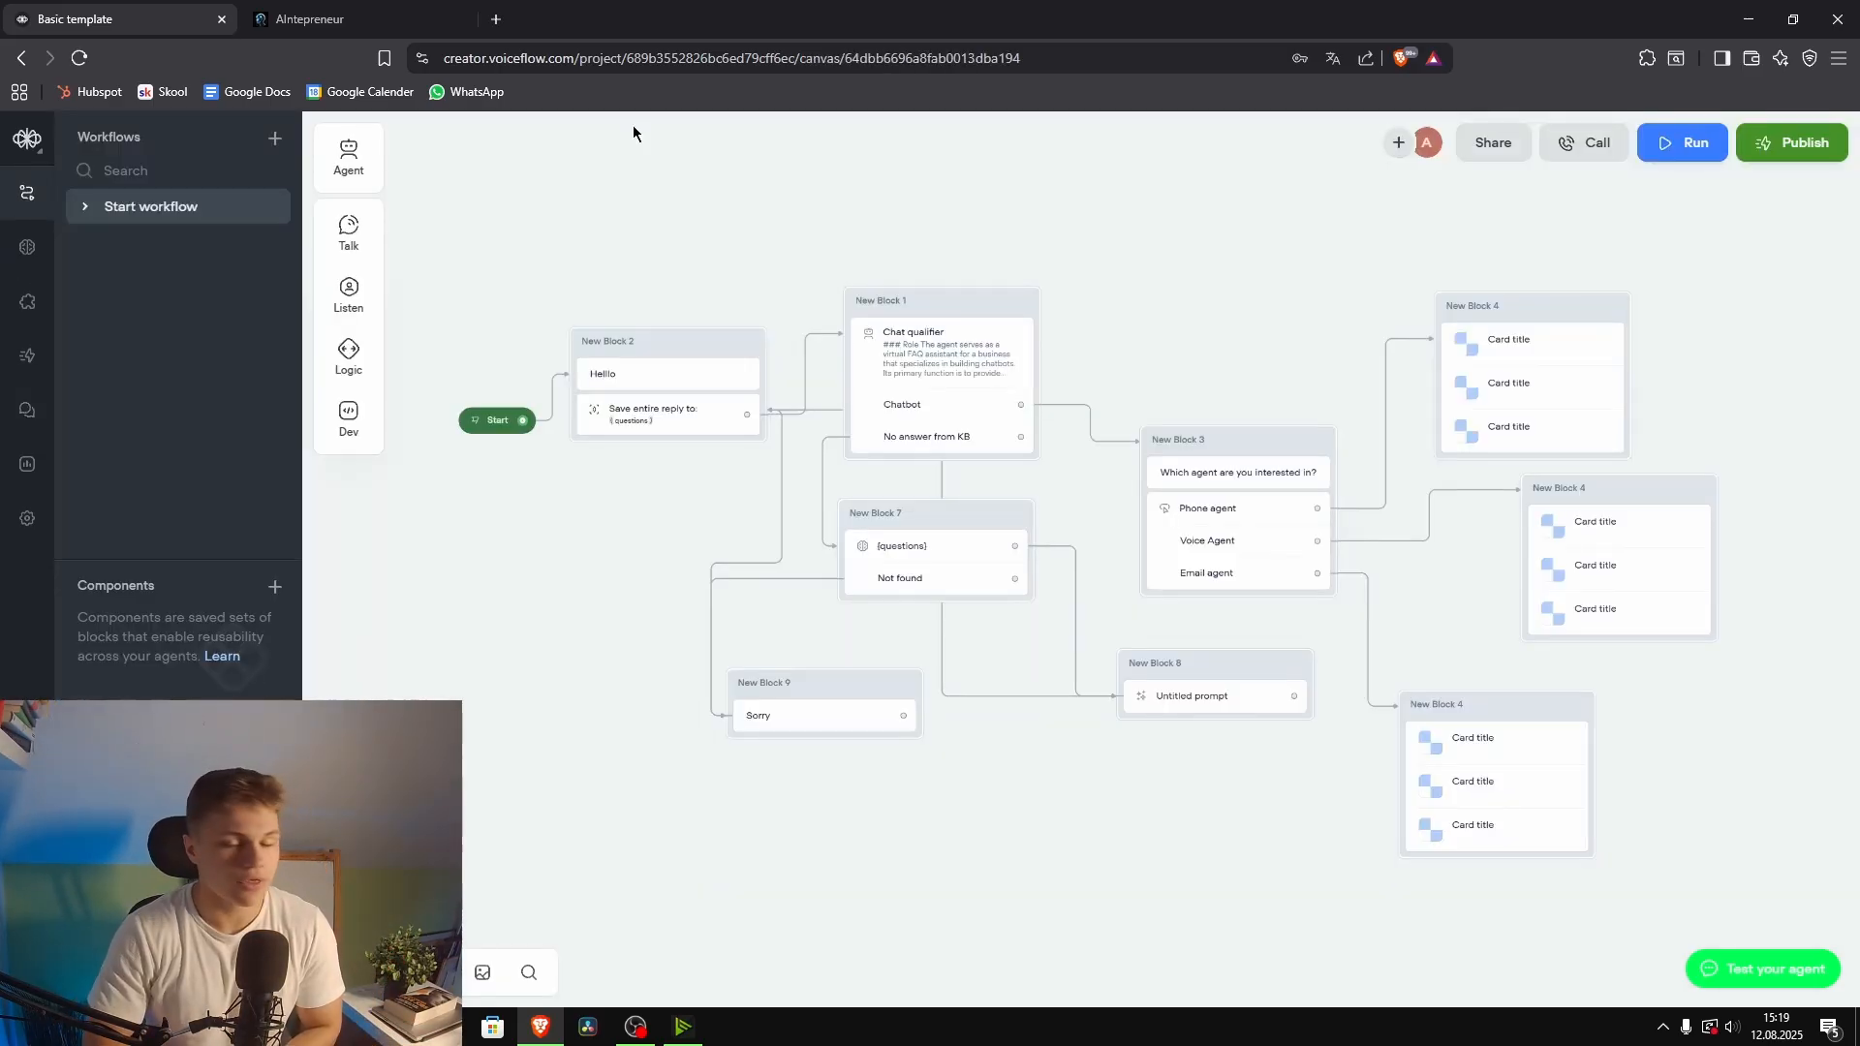